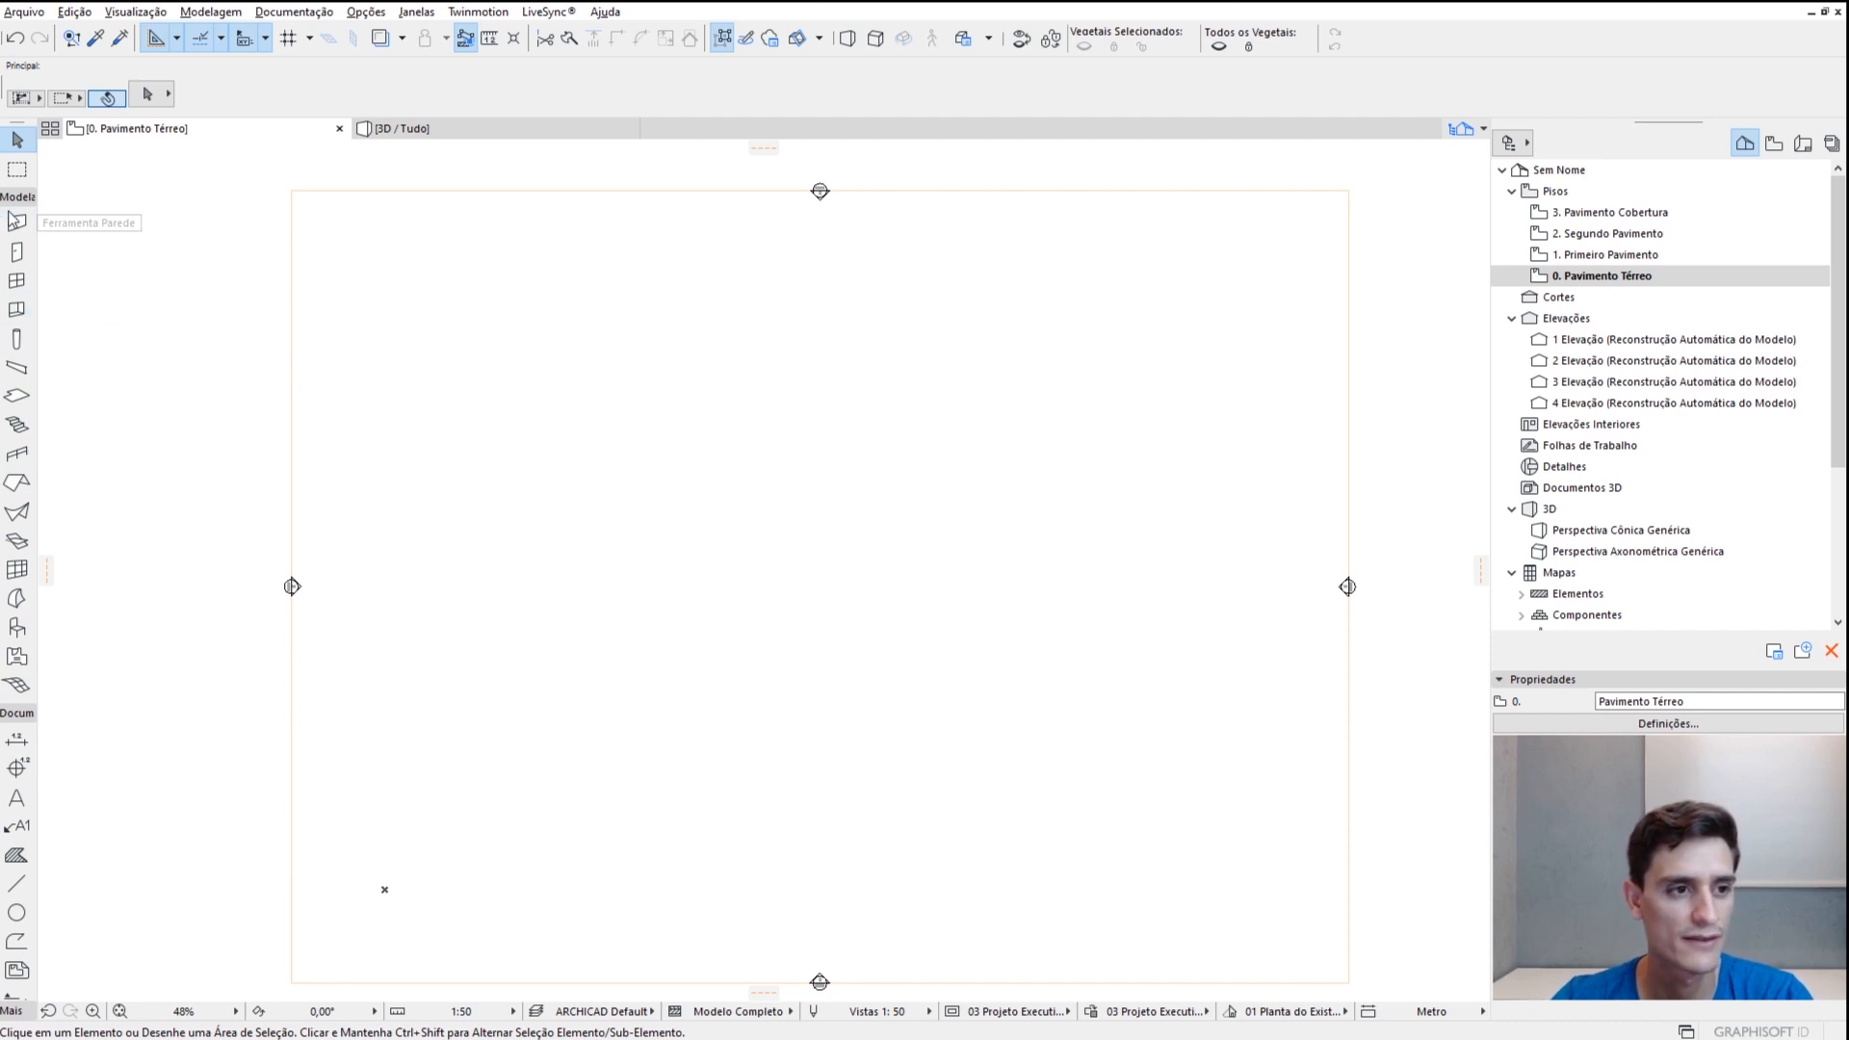
Draw one short horizontal wall in the upper part of the ground floor plan, using the single straight wall geometry method
left_click(16, 223)
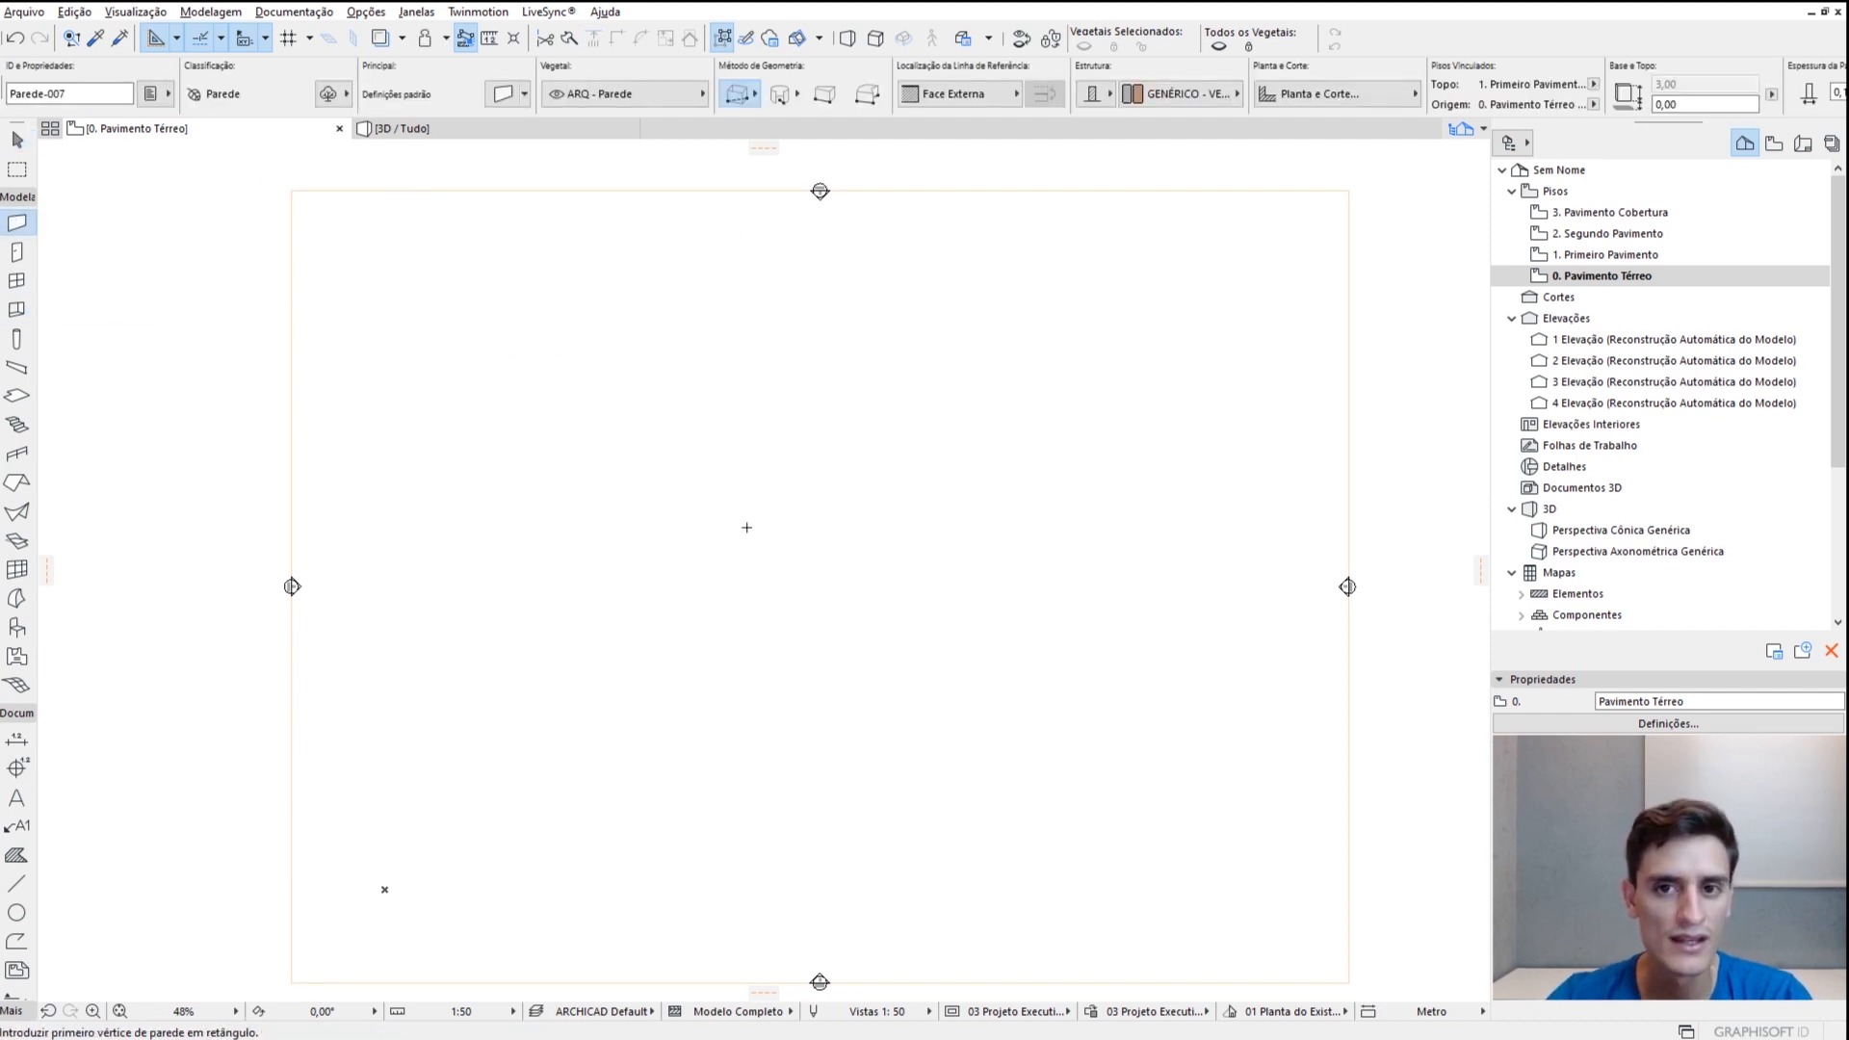
left_click(743, 97)
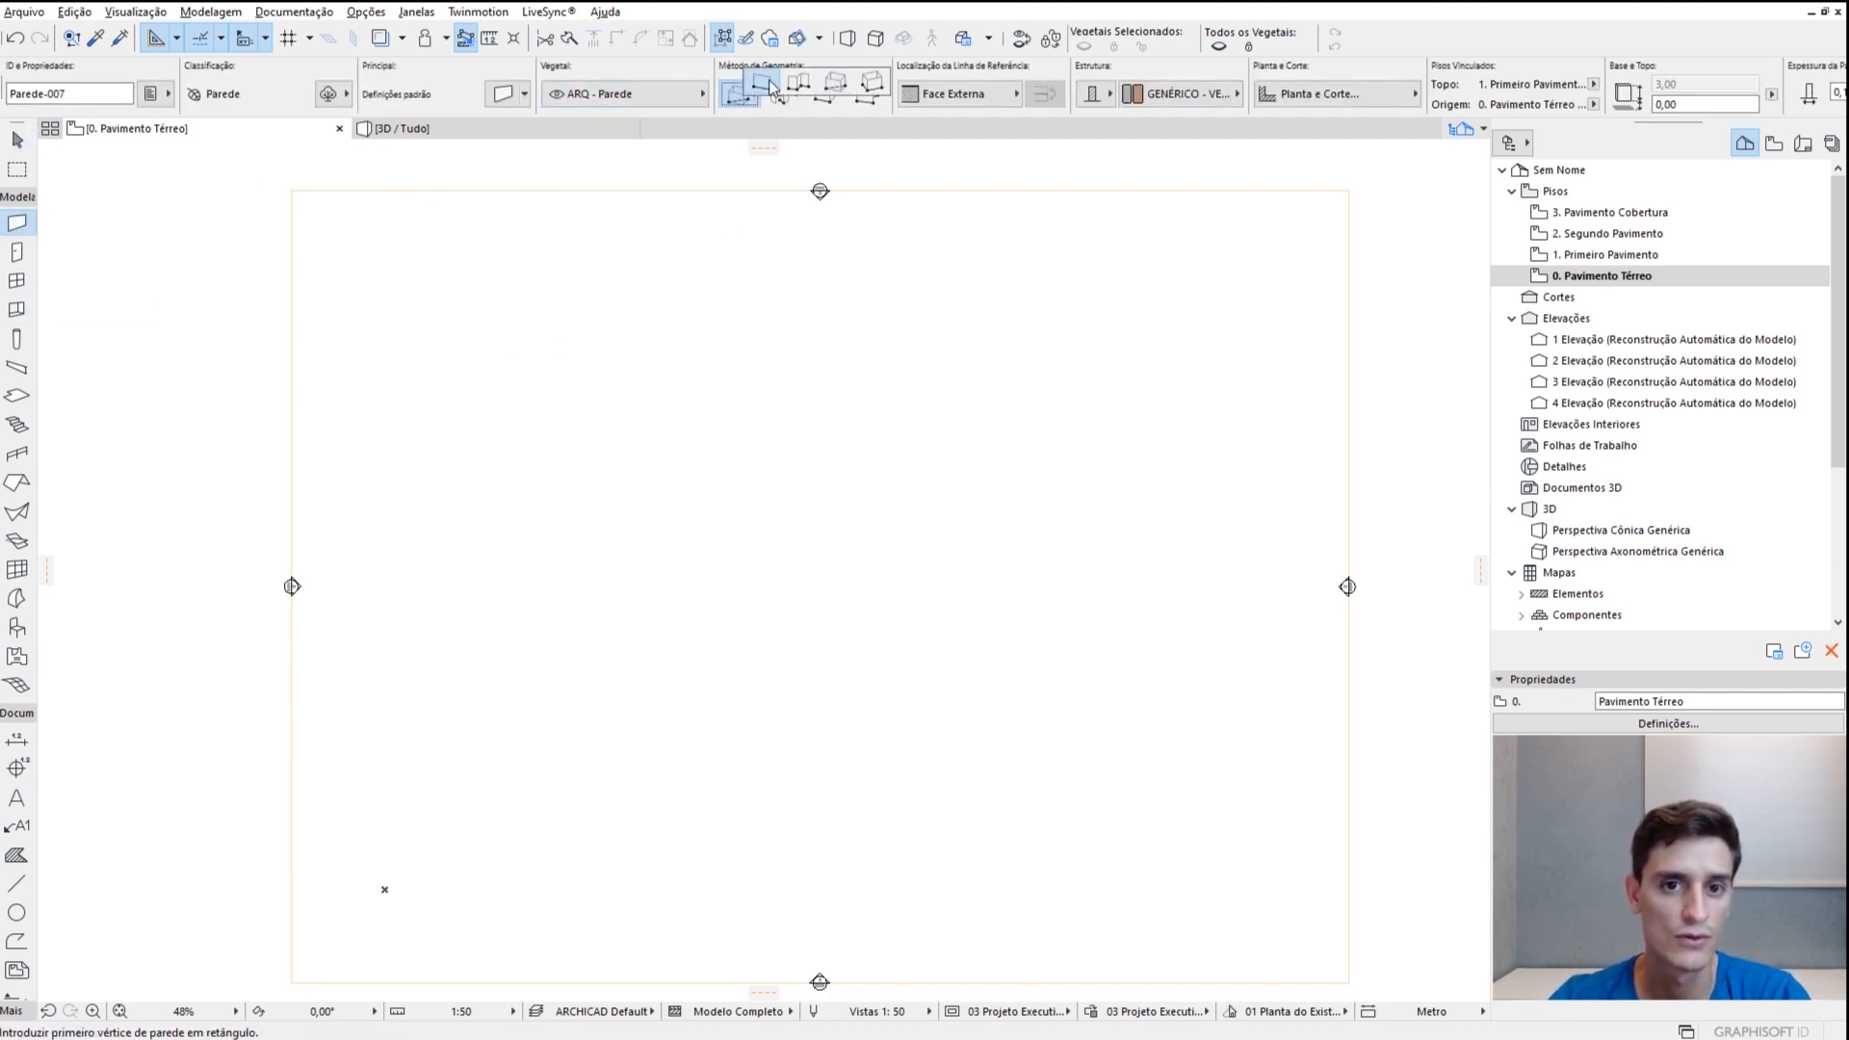
left_click(769, 87)
left_click(599, 437)
left_click(663, 437)
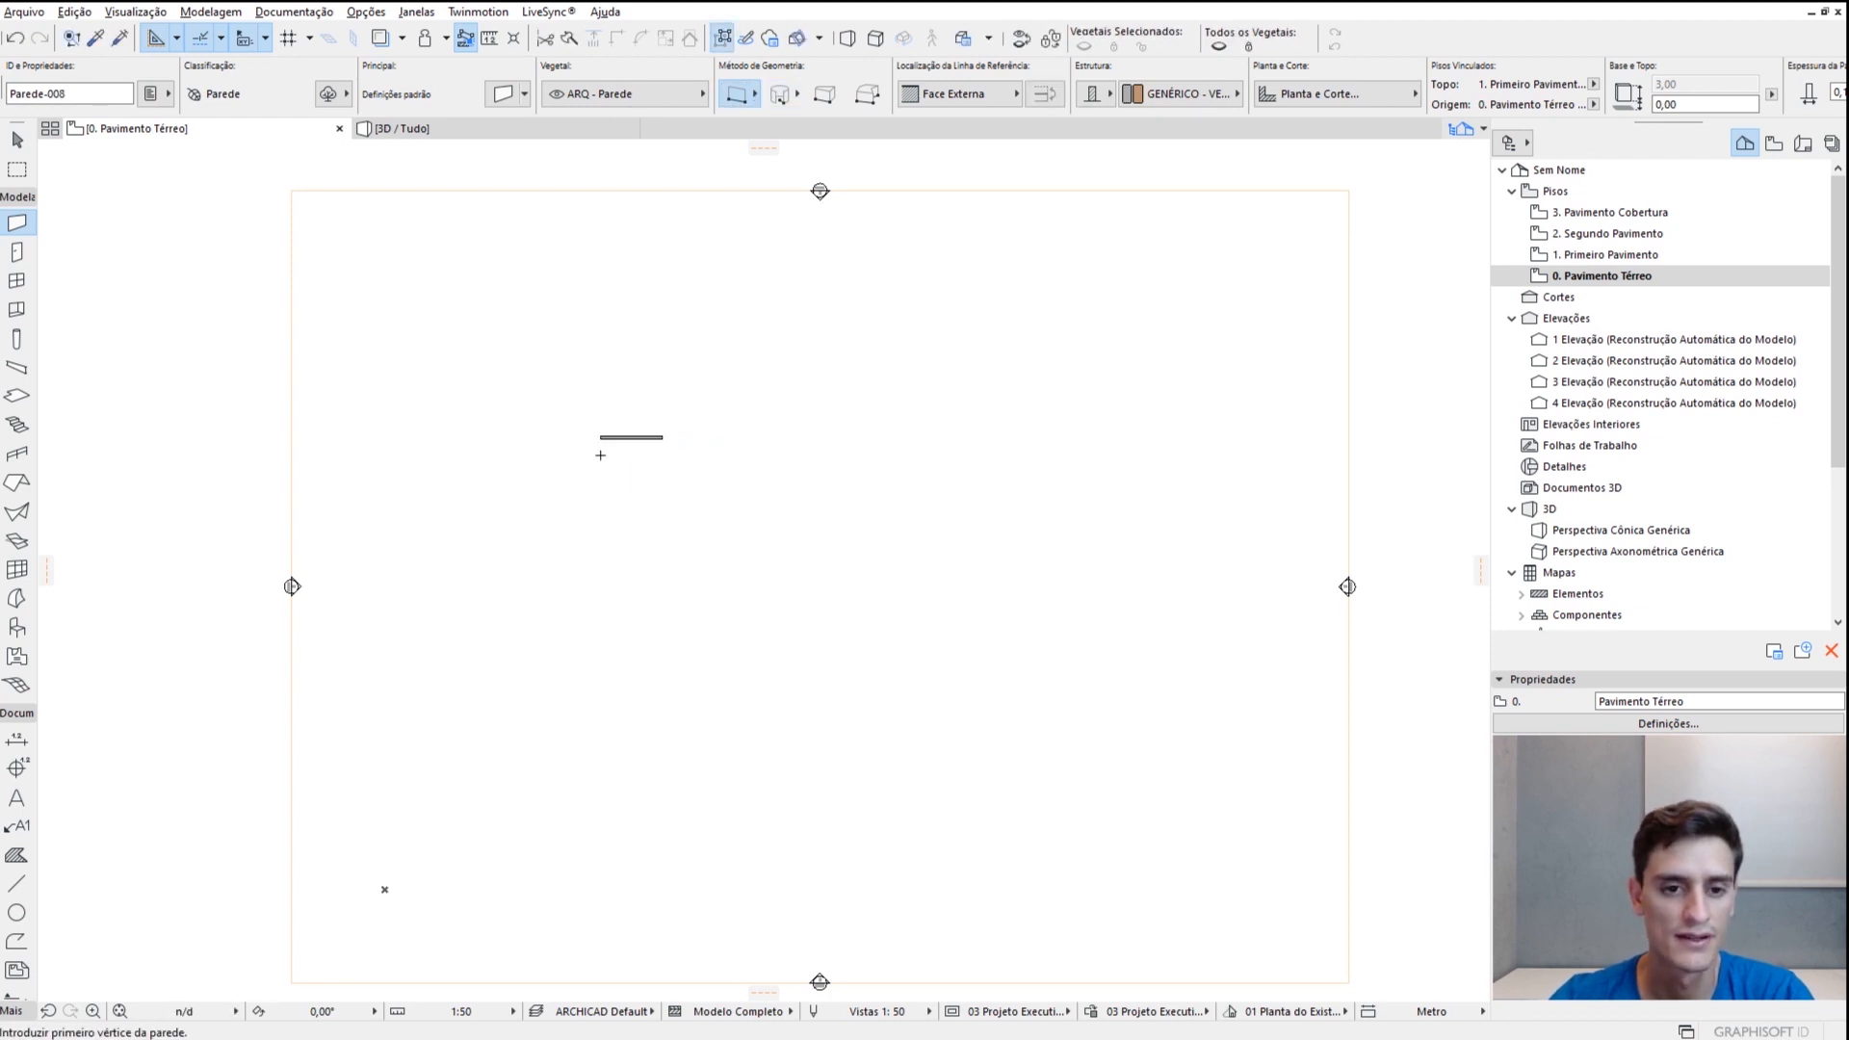
scroll(600, 456, "up", 12)
middle_click_drag(720, 377, 702, 481)
scroll(750, 500, "up", 1)
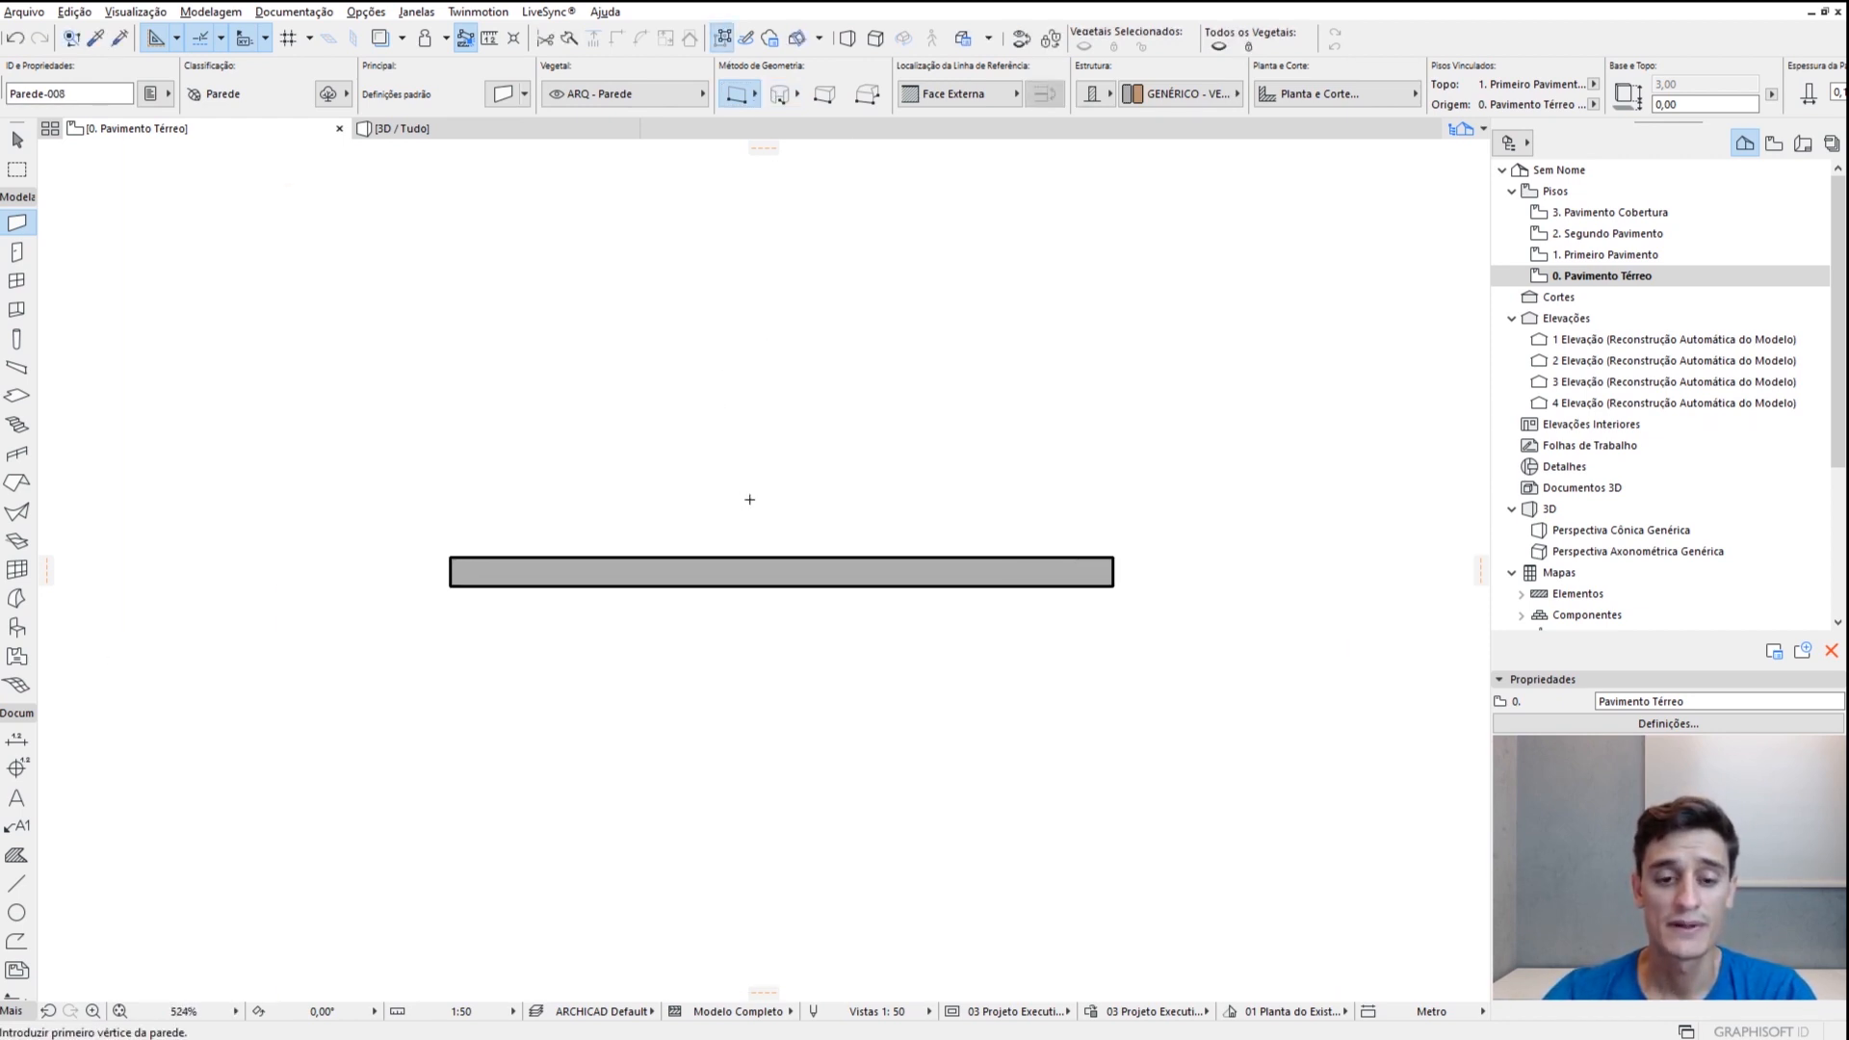
scroll(750, 500, "up", 1)
Select the new wall in the plan to examine its reference line and properties, and clear the selection
left_click(17, 140)
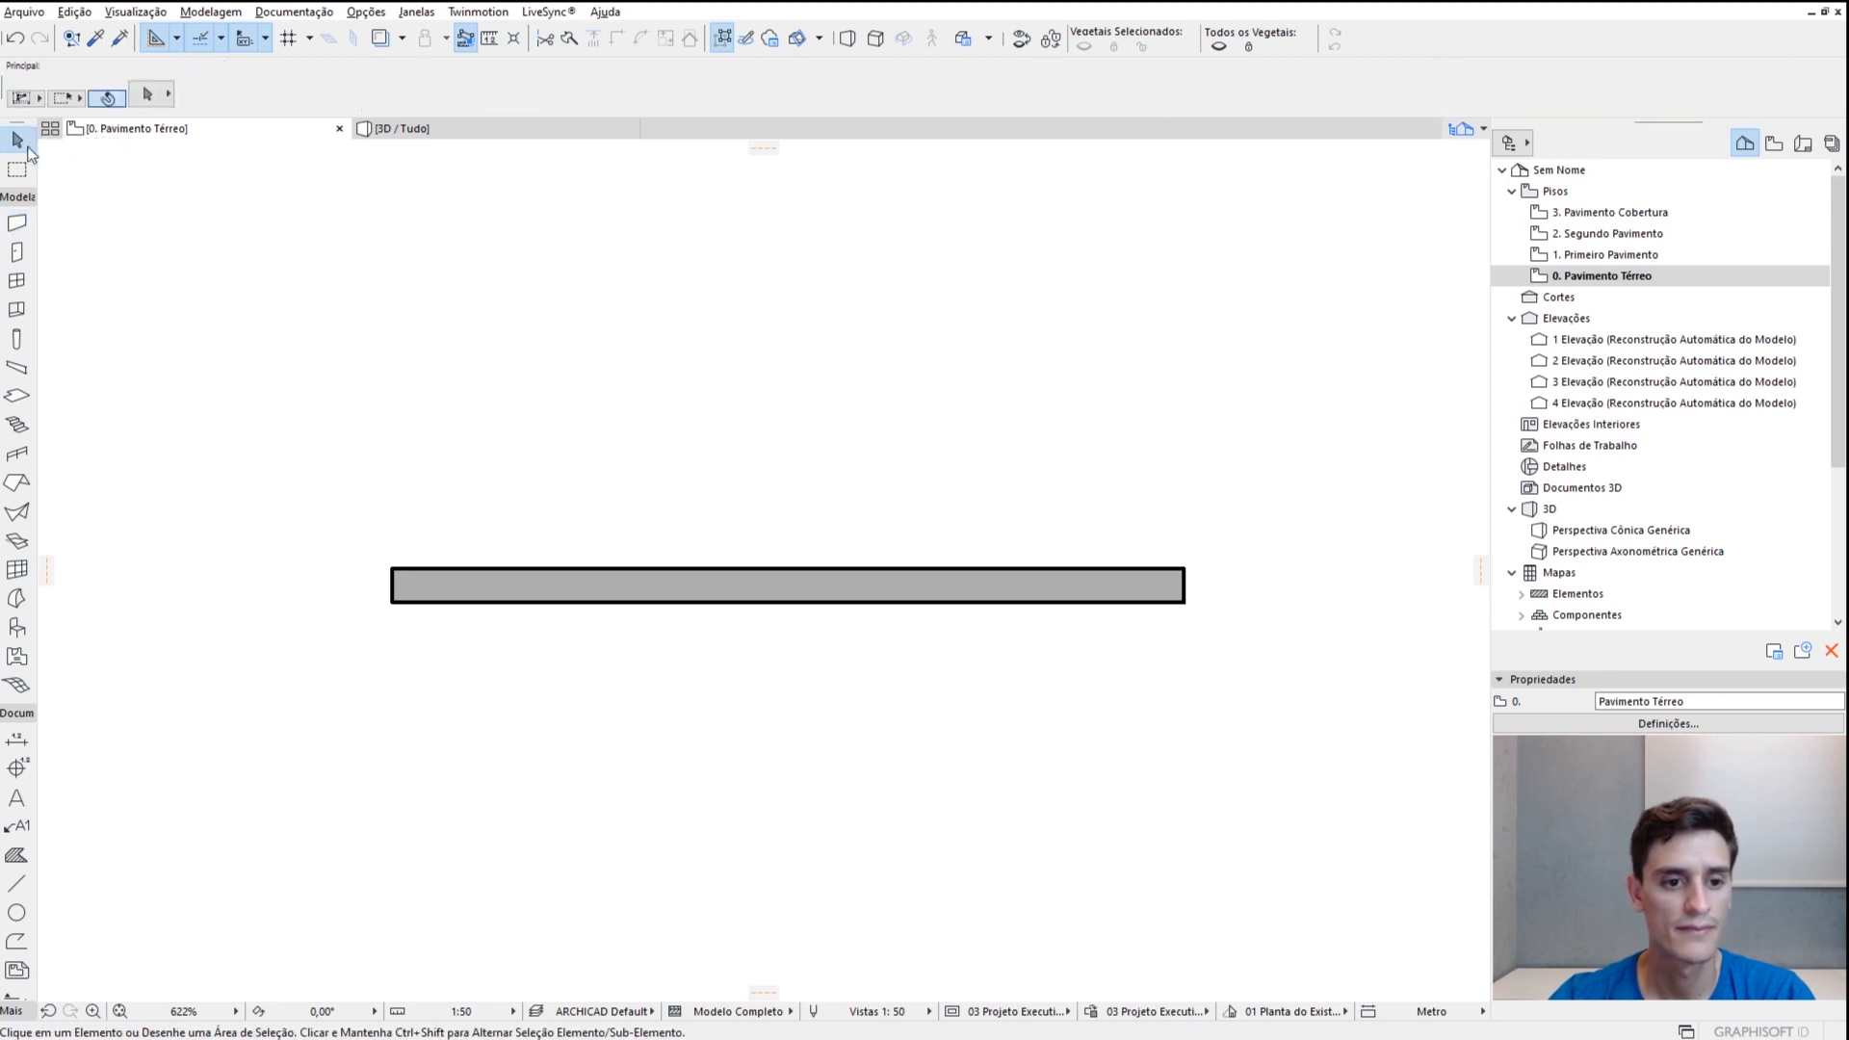
left_click(743, 599)
left_click(845, 442)
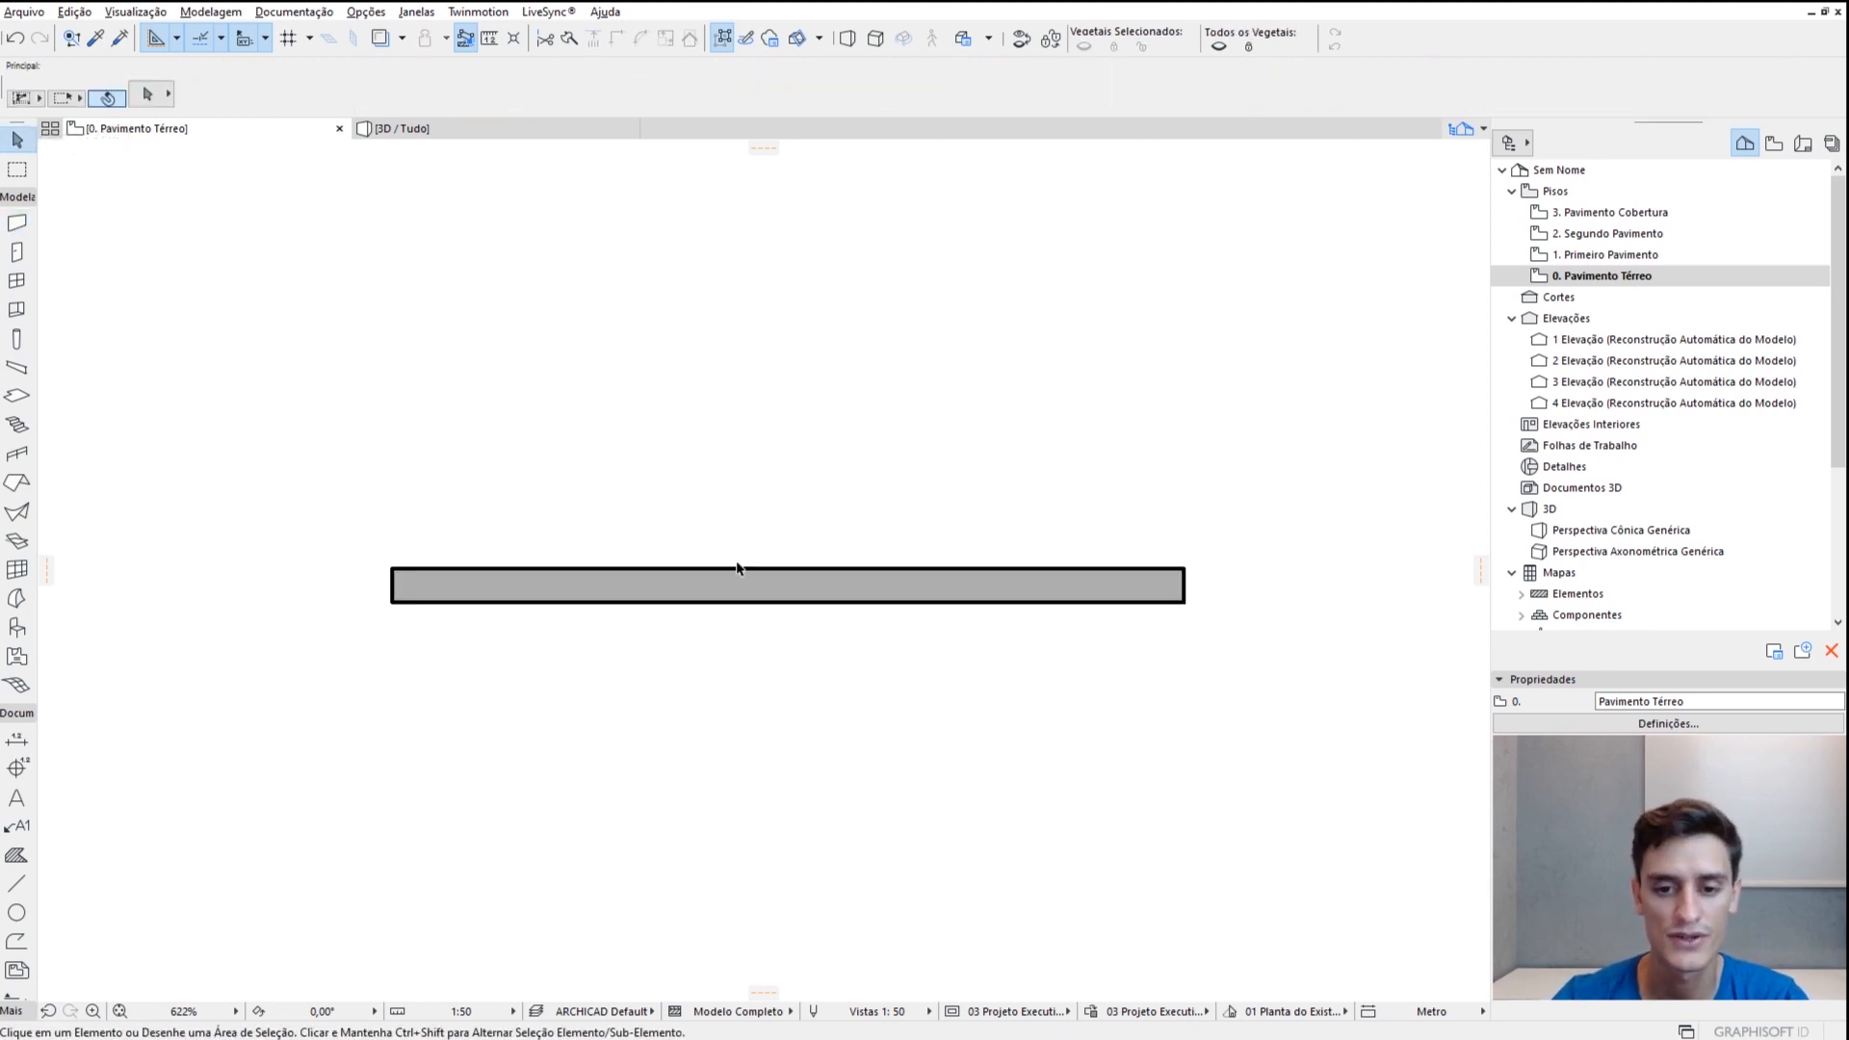
left_click(743, 601)
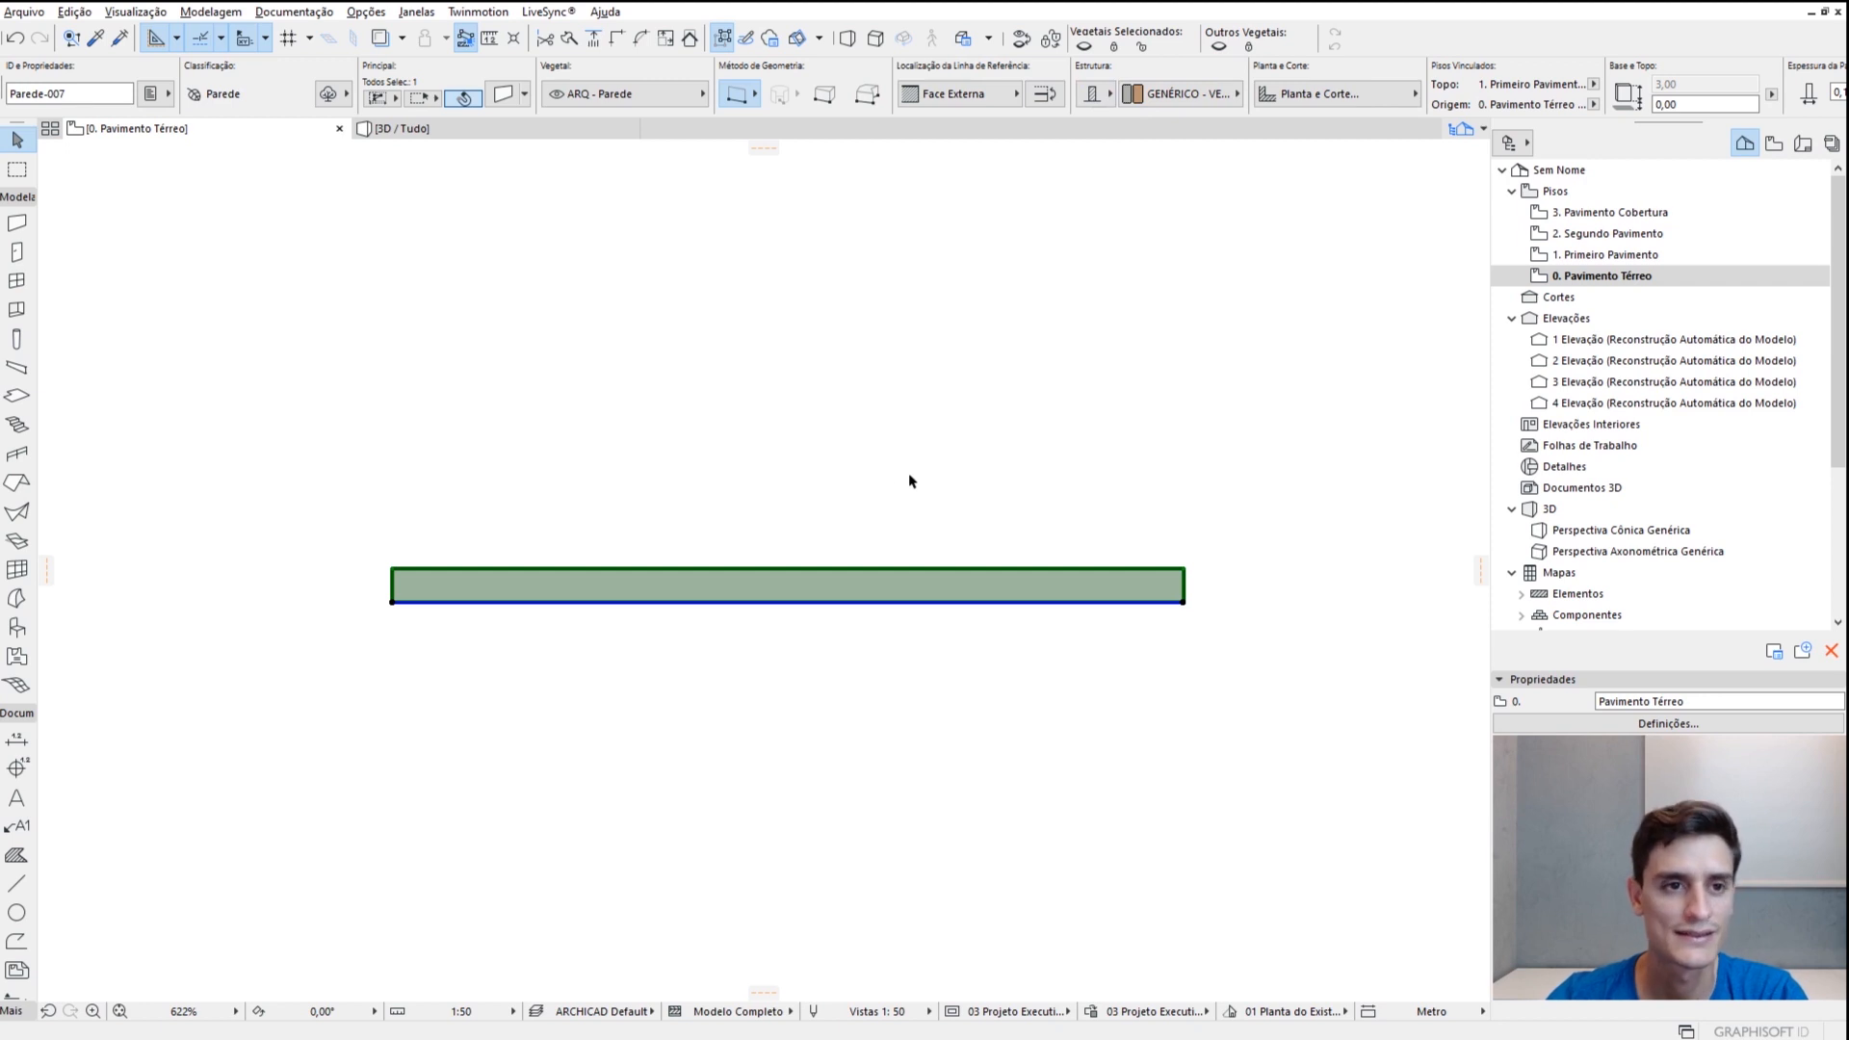
key("Escape")
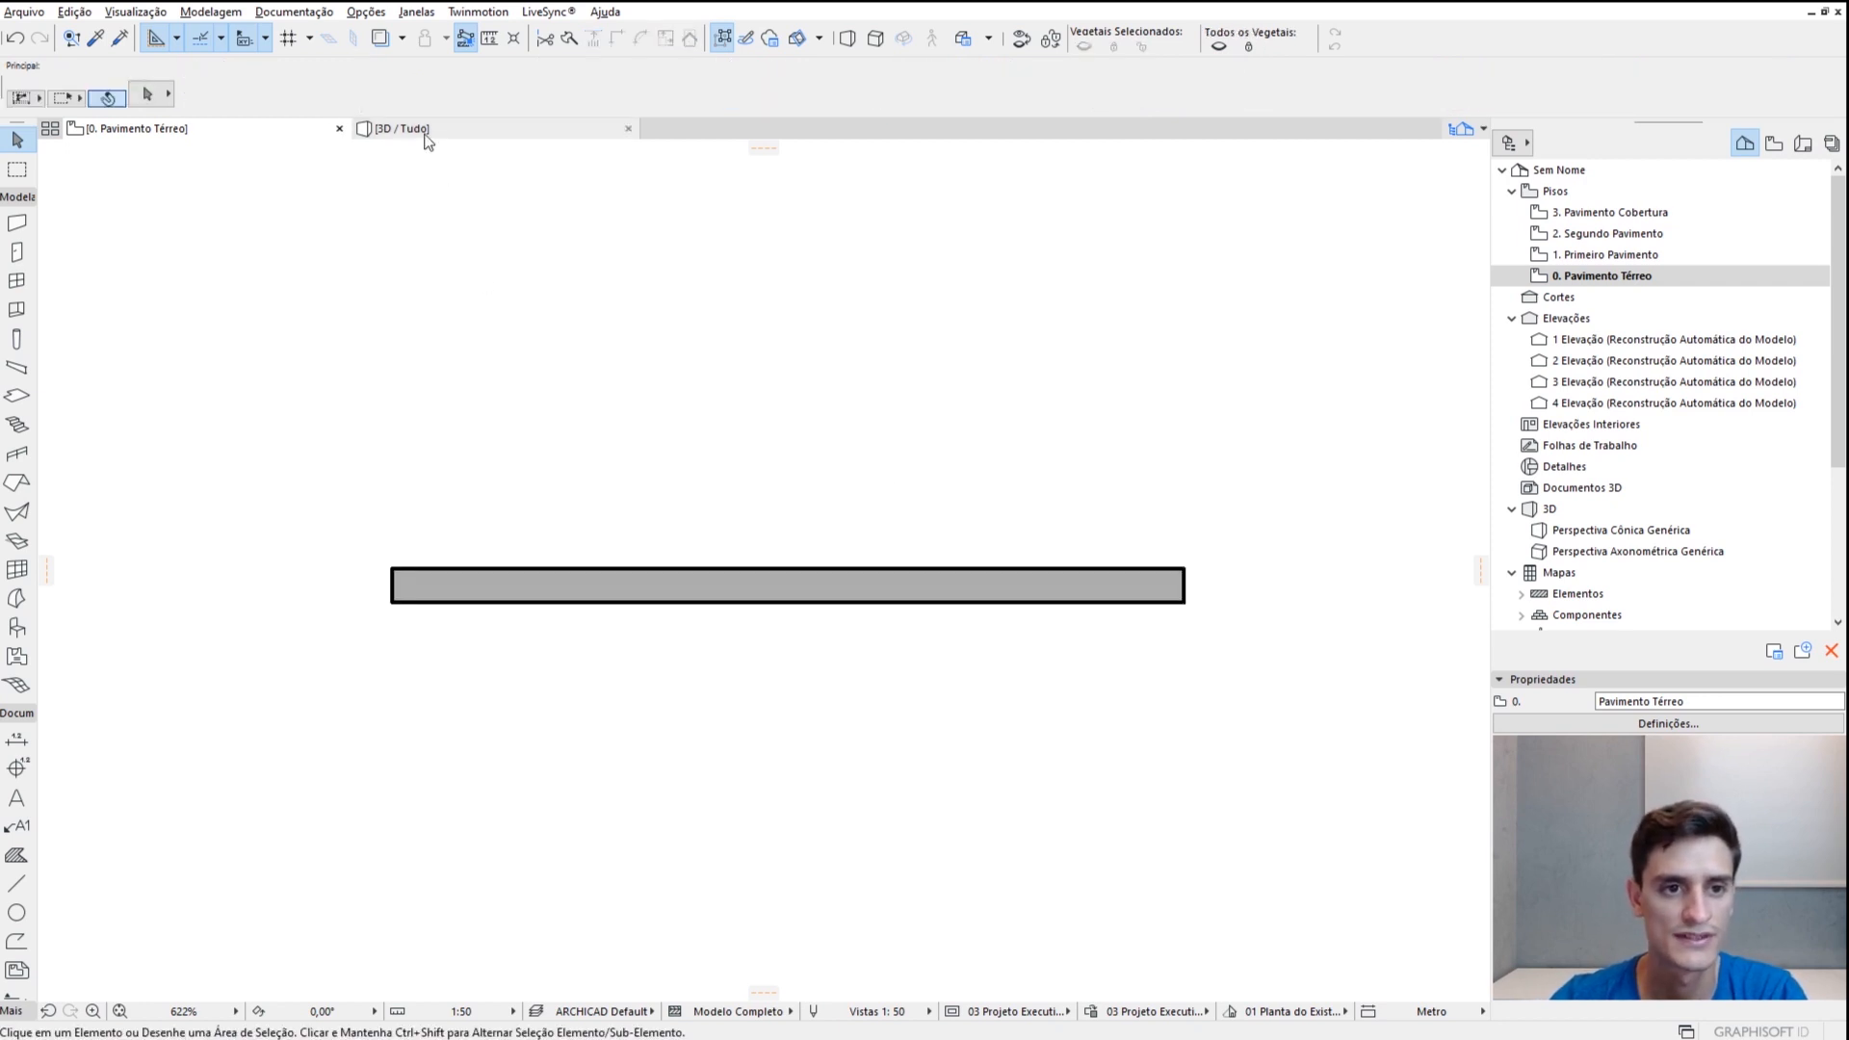
Show only the selected wall in 3D, orbit around it to examine its faces, and return to the ground floor plan
left_click(635, 592)
key("F3")
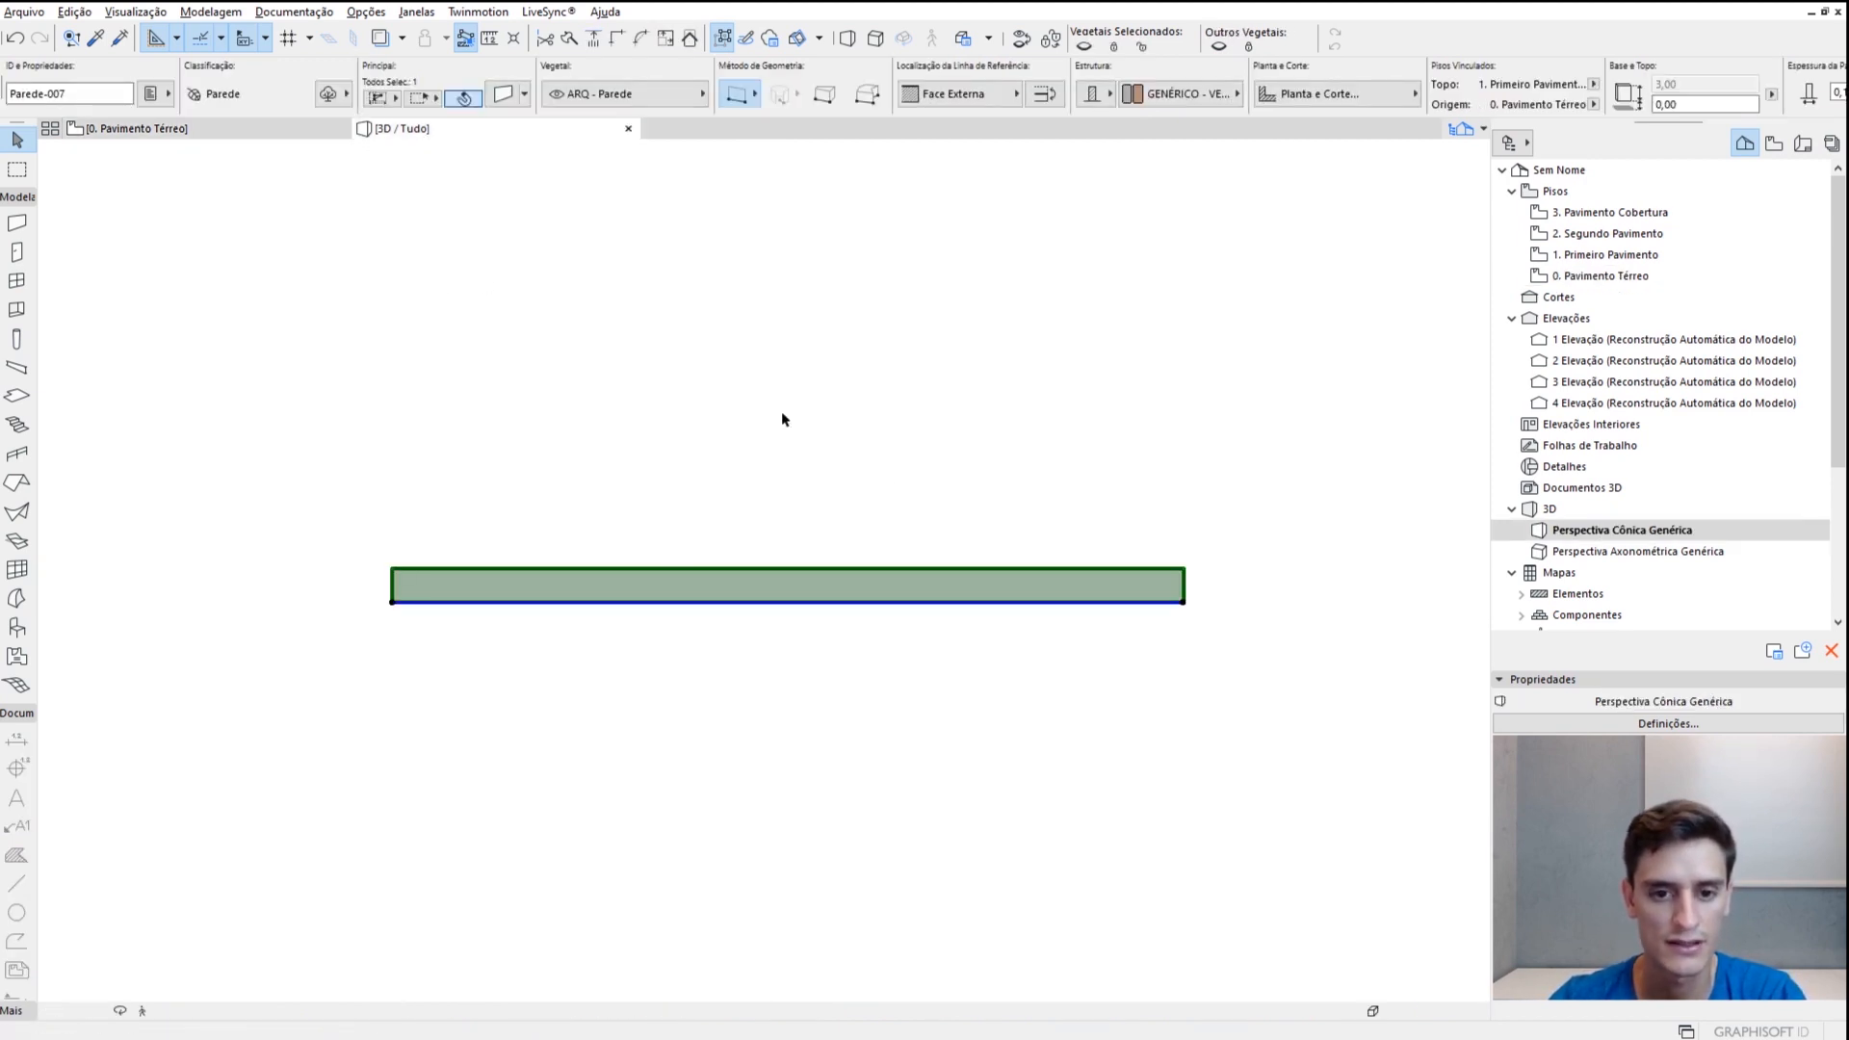
key("F5")
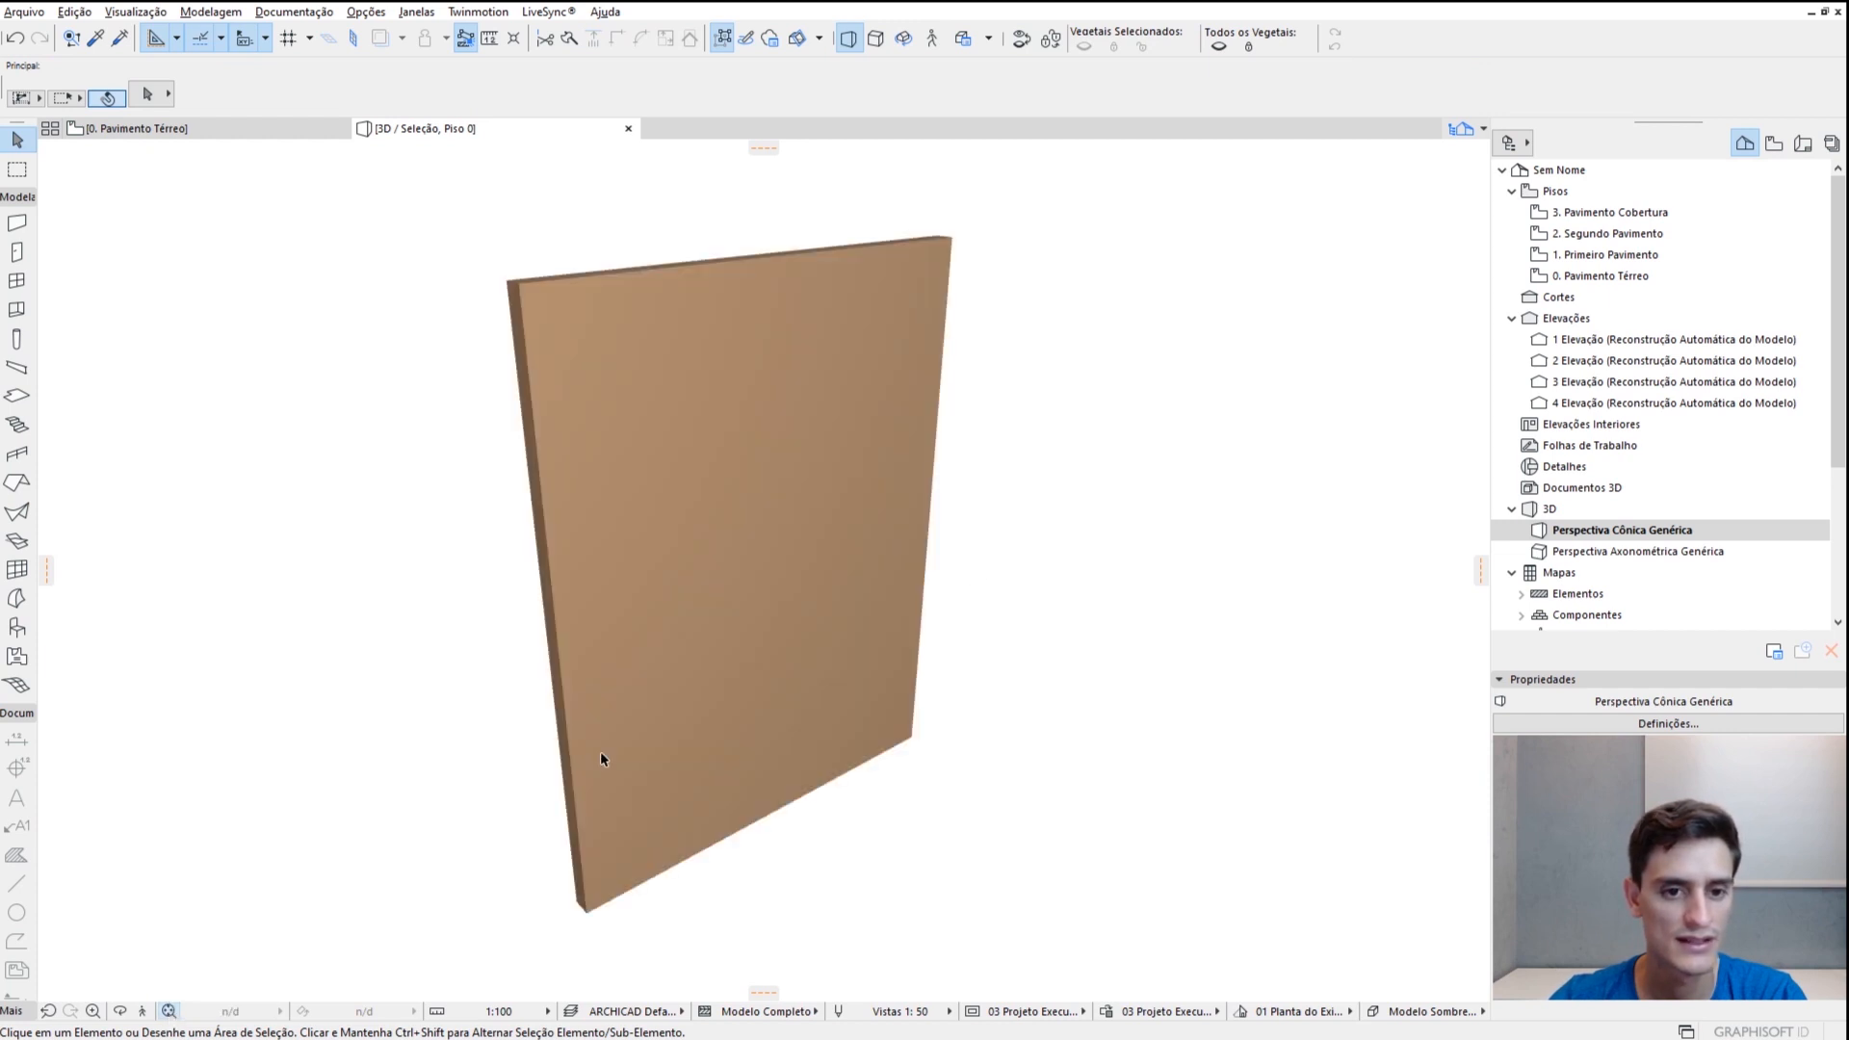
middle_click_drag(937, 462, 879, 520, "shift")
left_click(710, 462)
mouse_move(710, 462)
middle_mouse_down("shift")
mouse_move(867, 611)
mouse_move(951, 532)
mouse_move(1250, 495)
mouse_move(797, 603)
mouse_move(957, 516)
mouse_move(986, 537)
mouse_move(690, 507)
mouse_move(679, 482)
middle_mouse_up("shift")
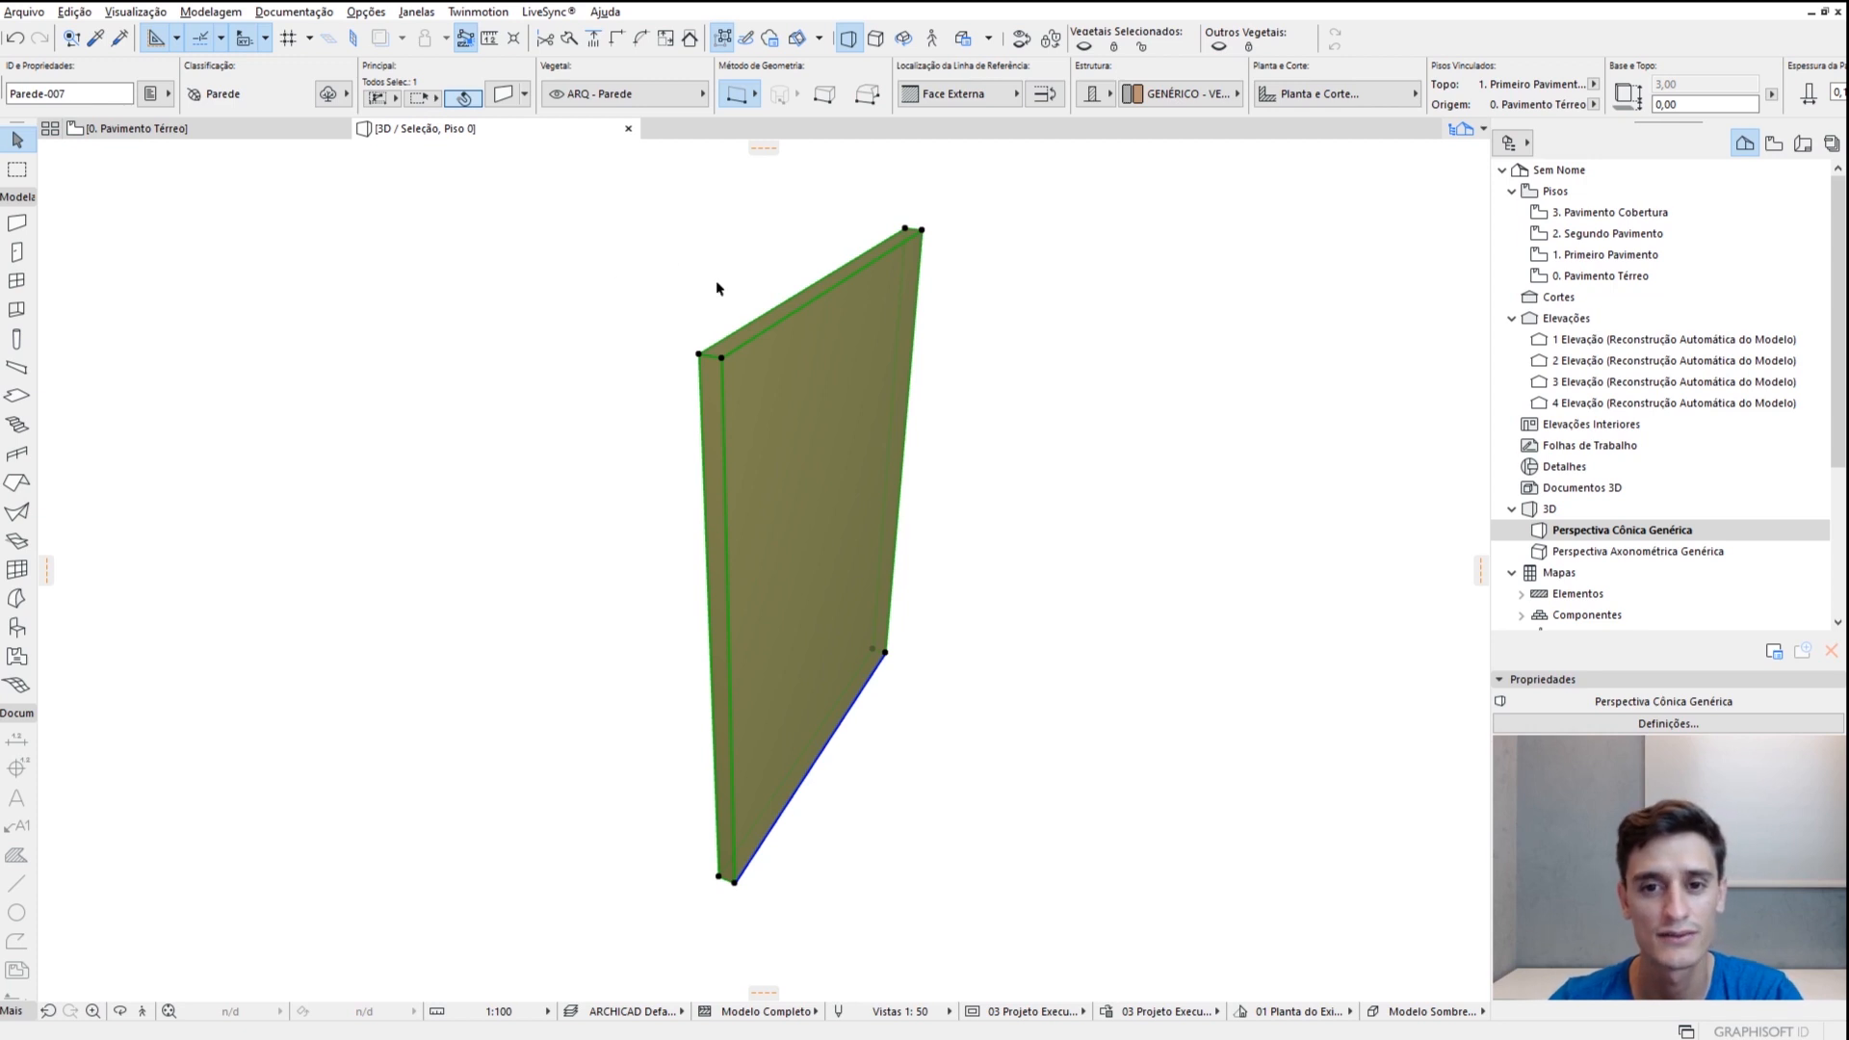
left_click(262, 135)
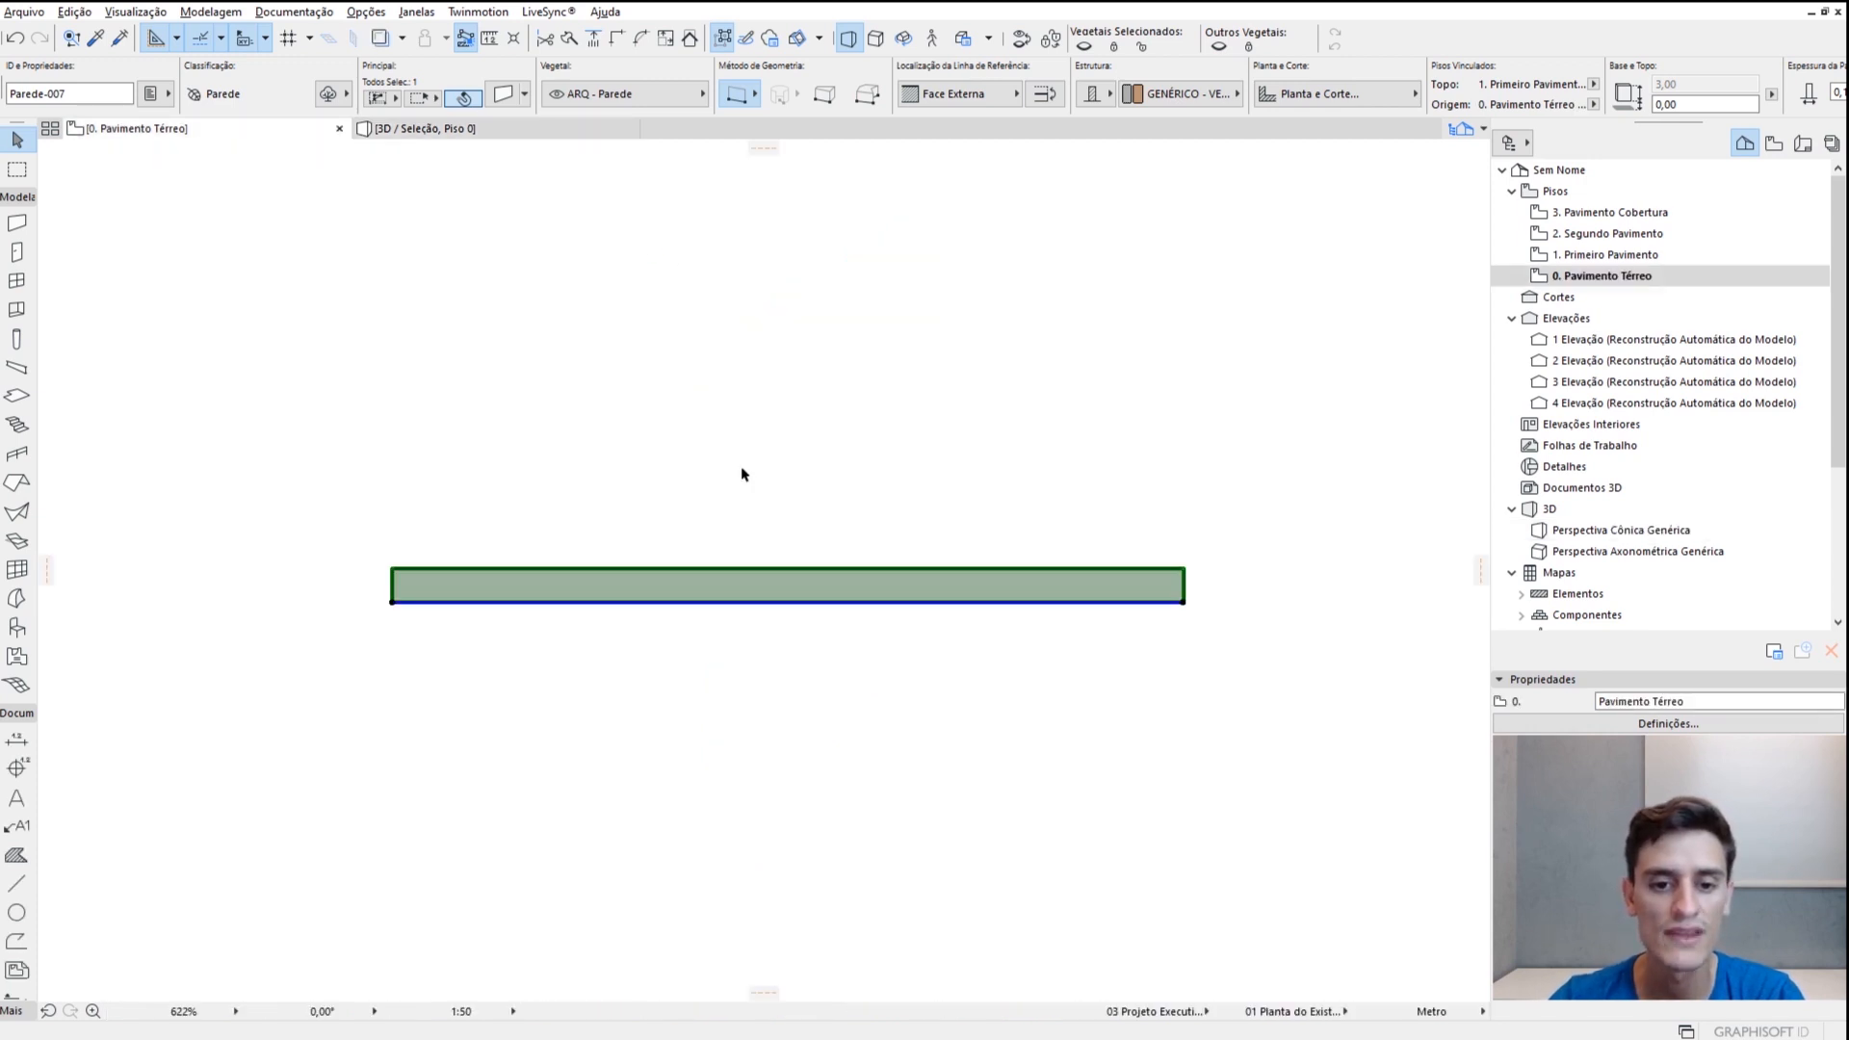
Set the wall's building material to Madeira and check its hatch in the plan
left_click(744, 603)
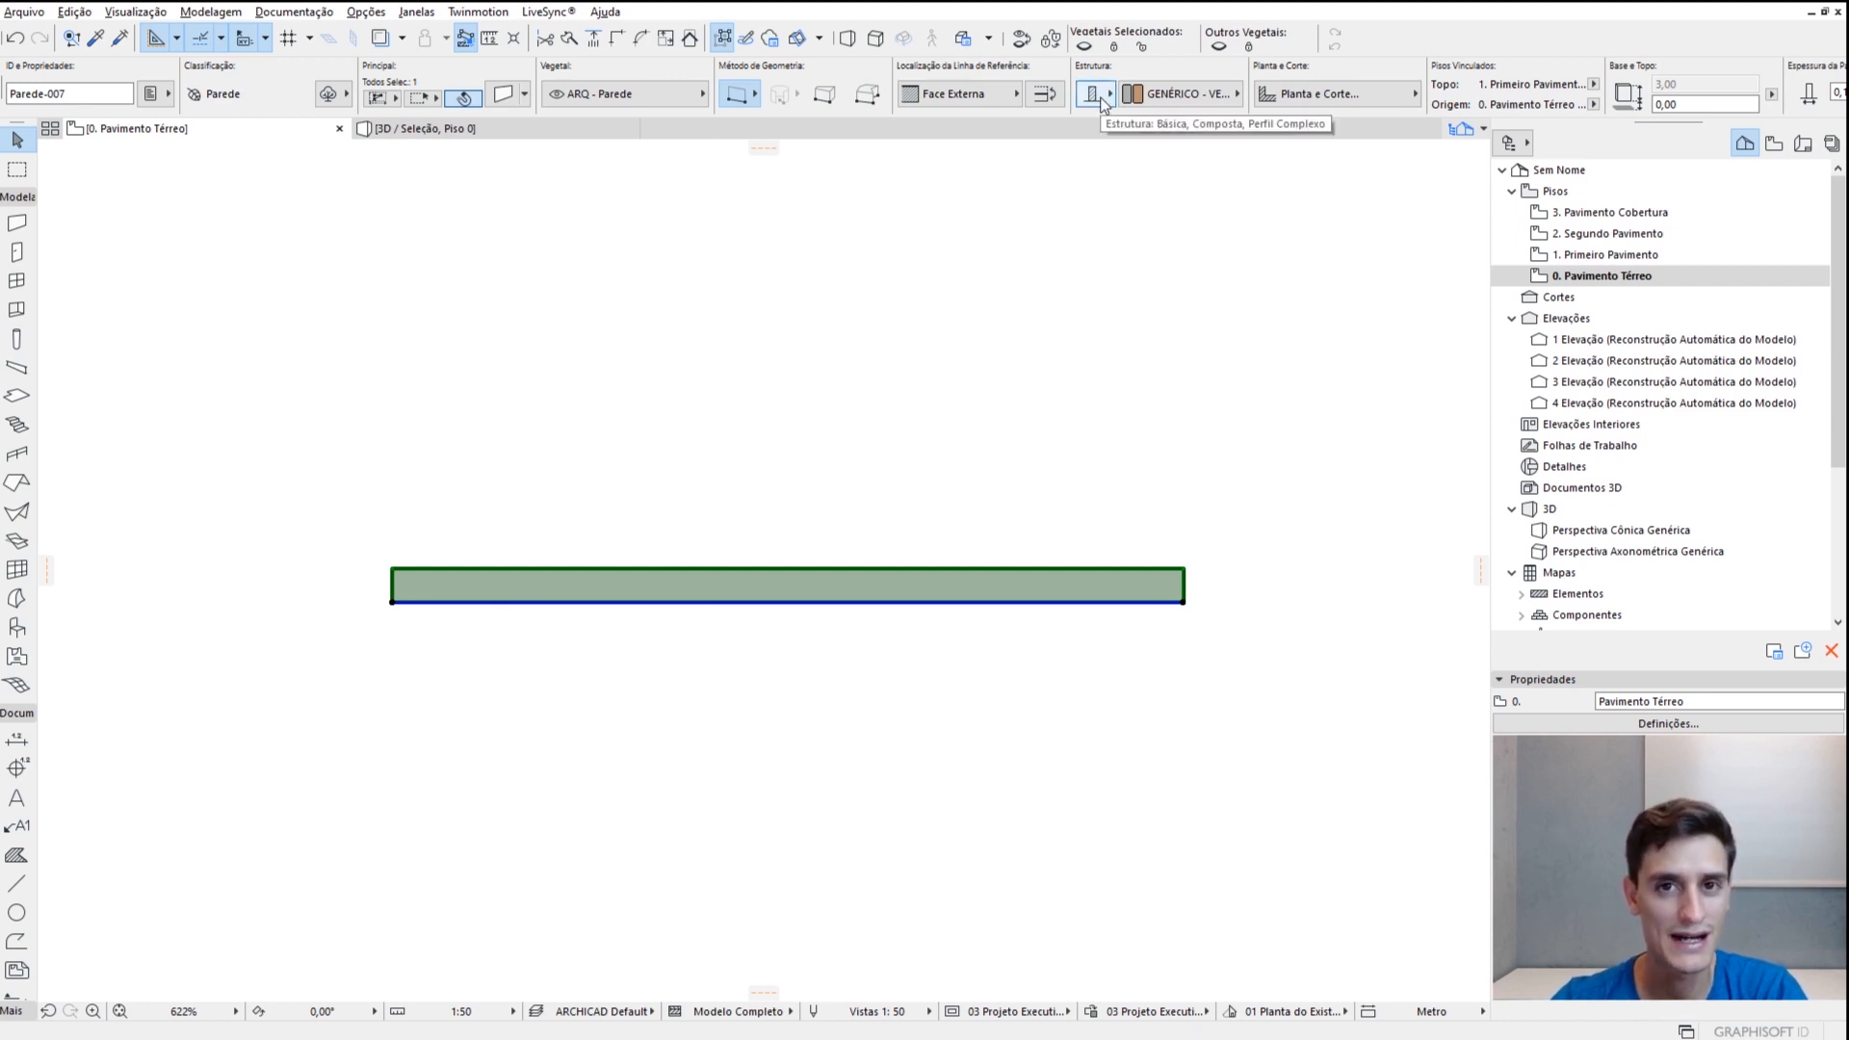
left_click(1191, 96)
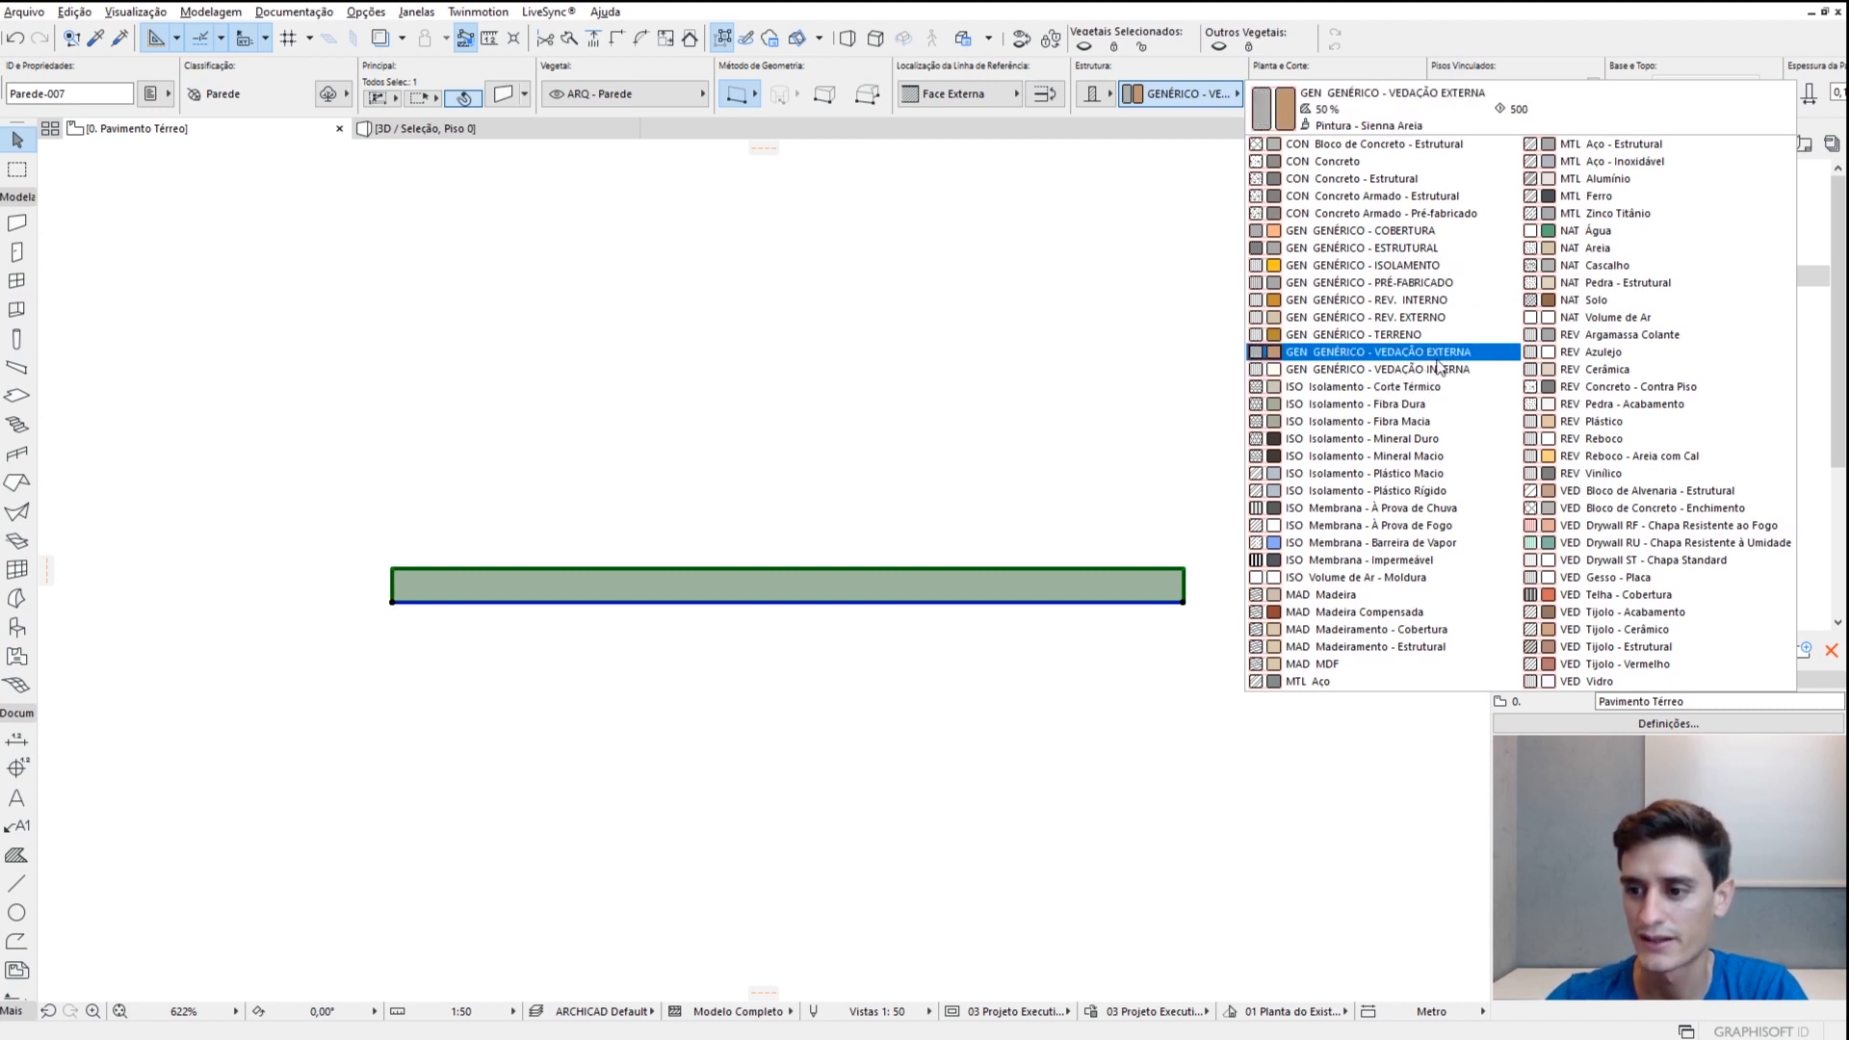
left_click(1358, 594)
scroll(482, 619, "up", 4)
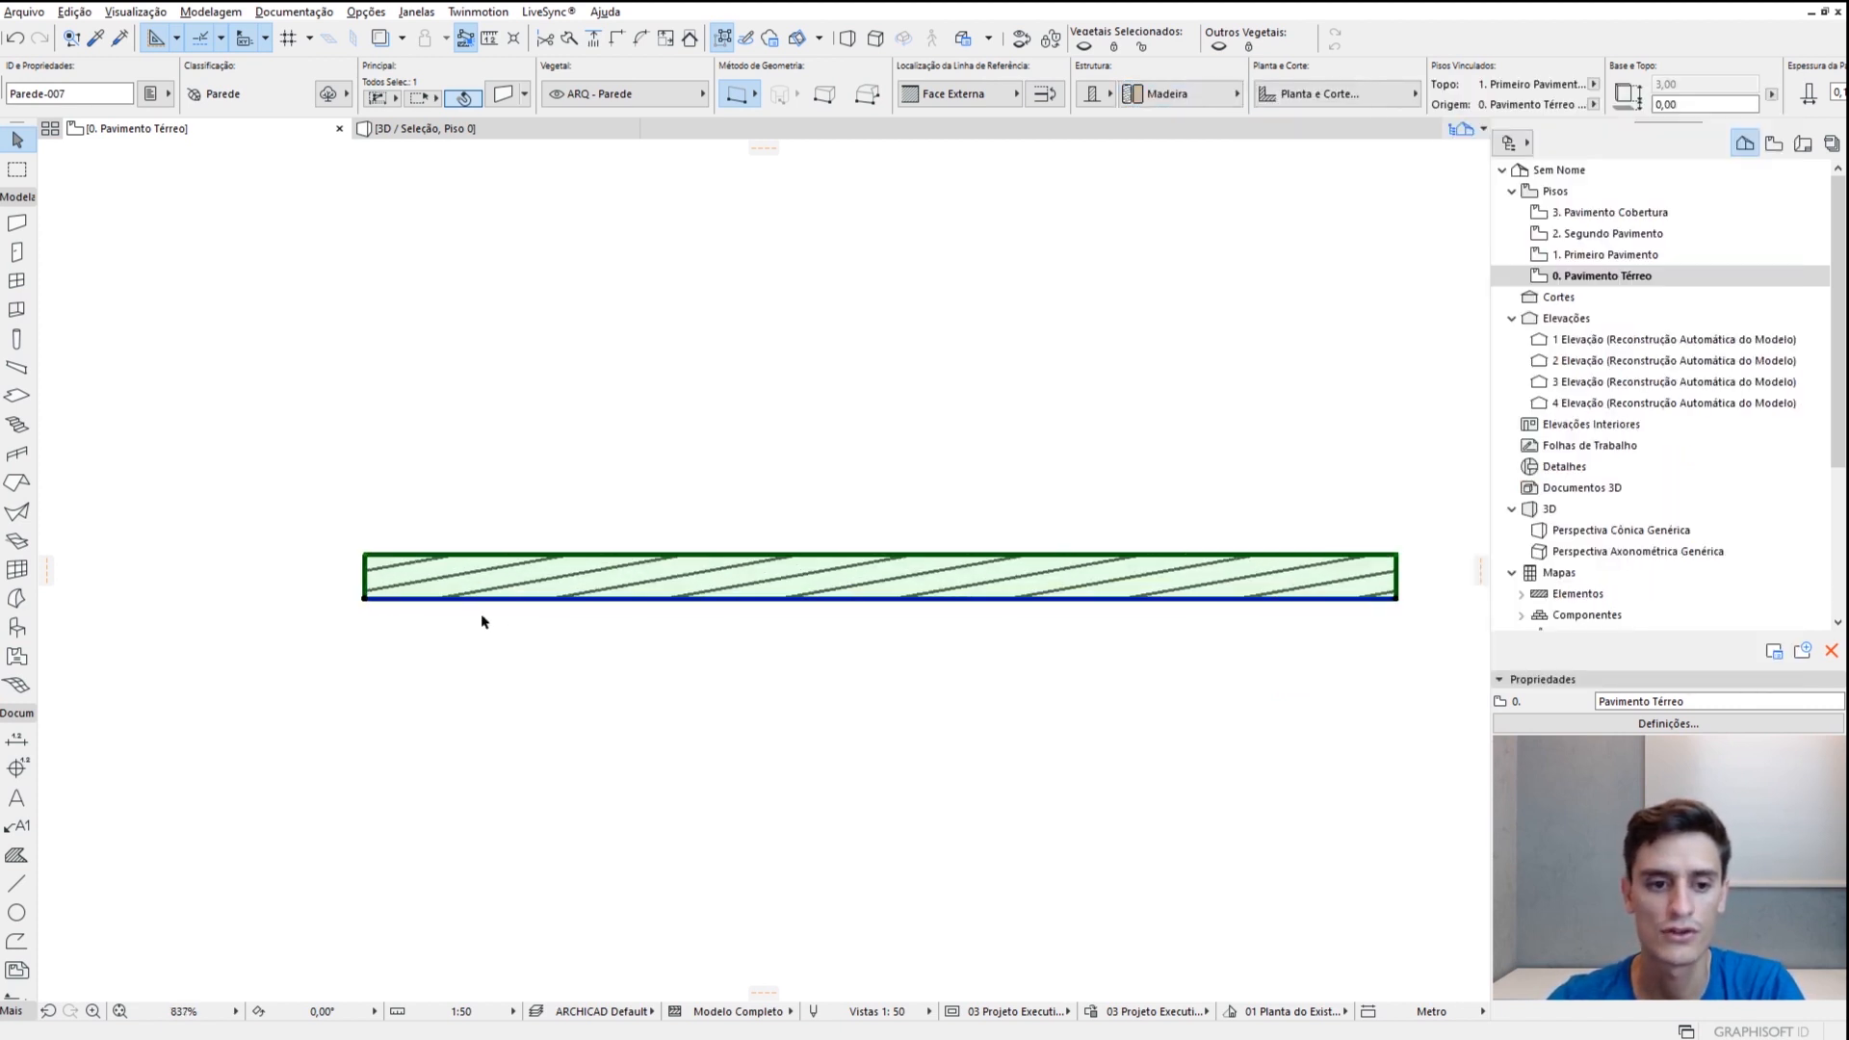
key("Escape")
scroll(540, 664, "down", 4)
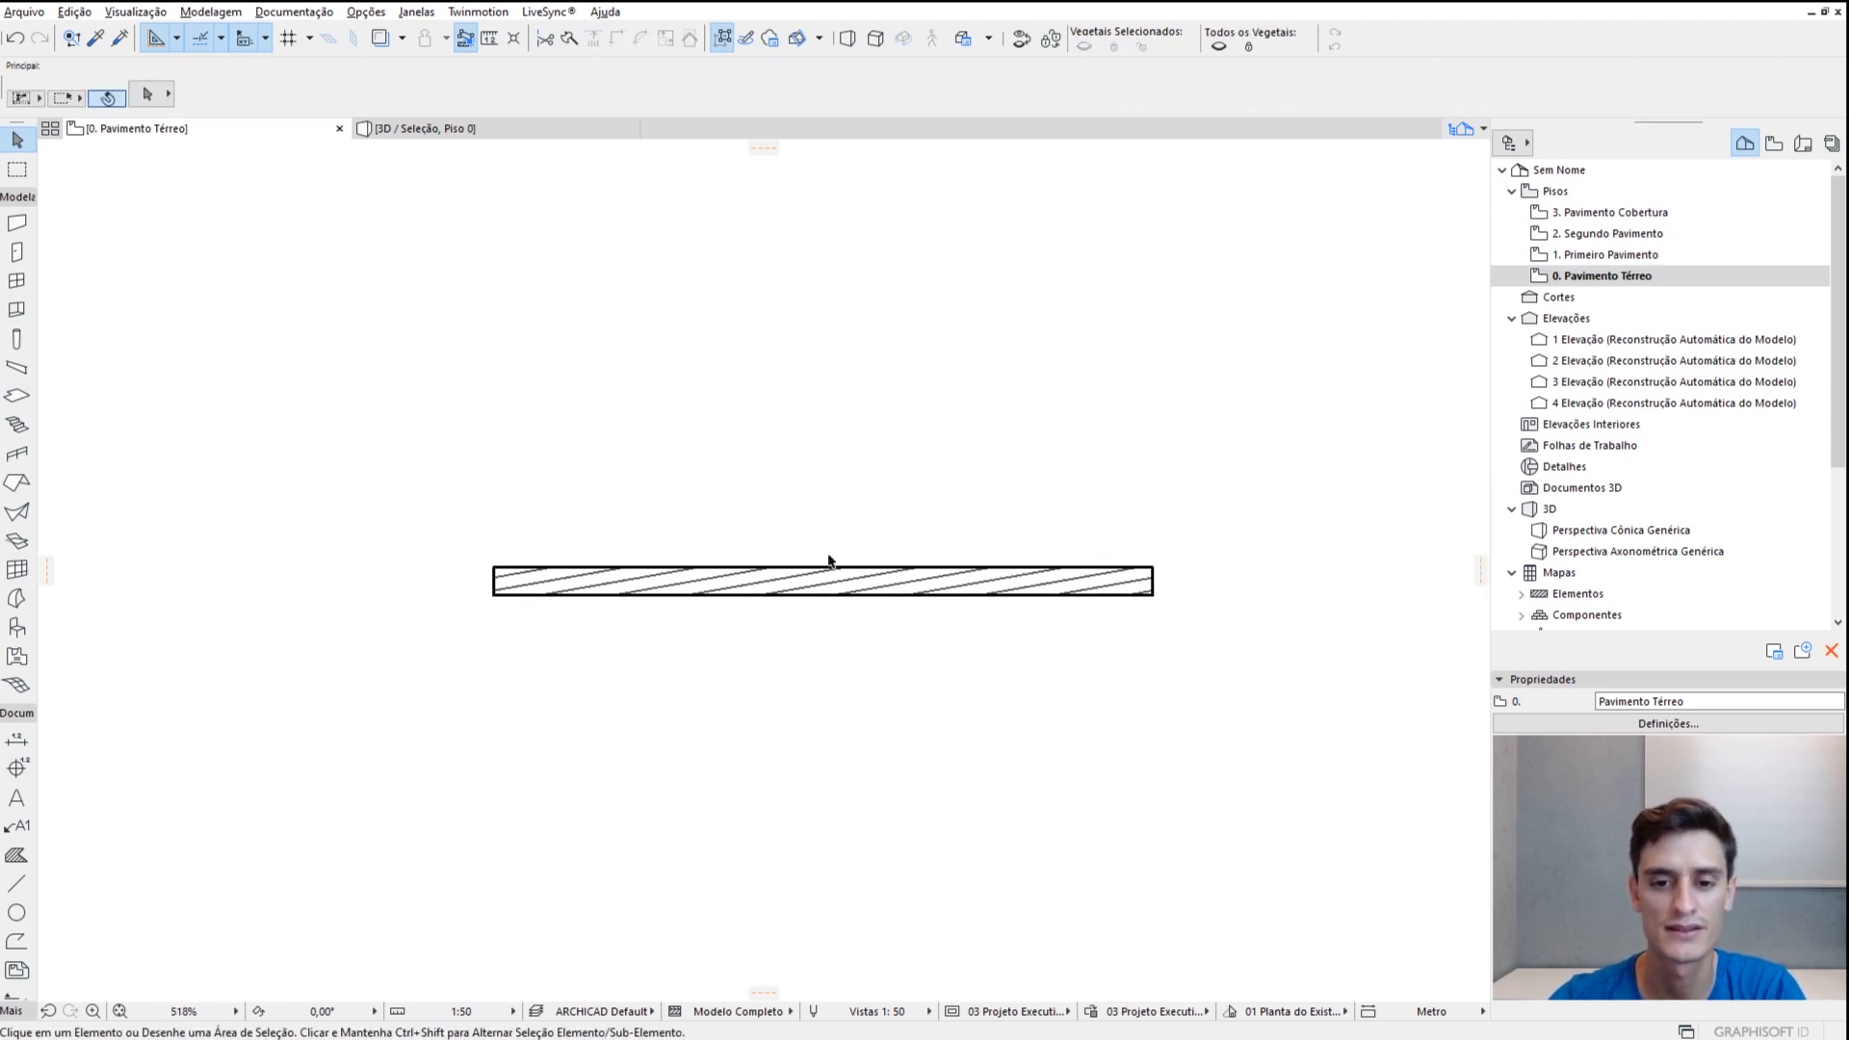
Try Tijolo - Cerâmico and Ferro as the wall's building material
left_click(832, 581)
left_click(1179, 97)
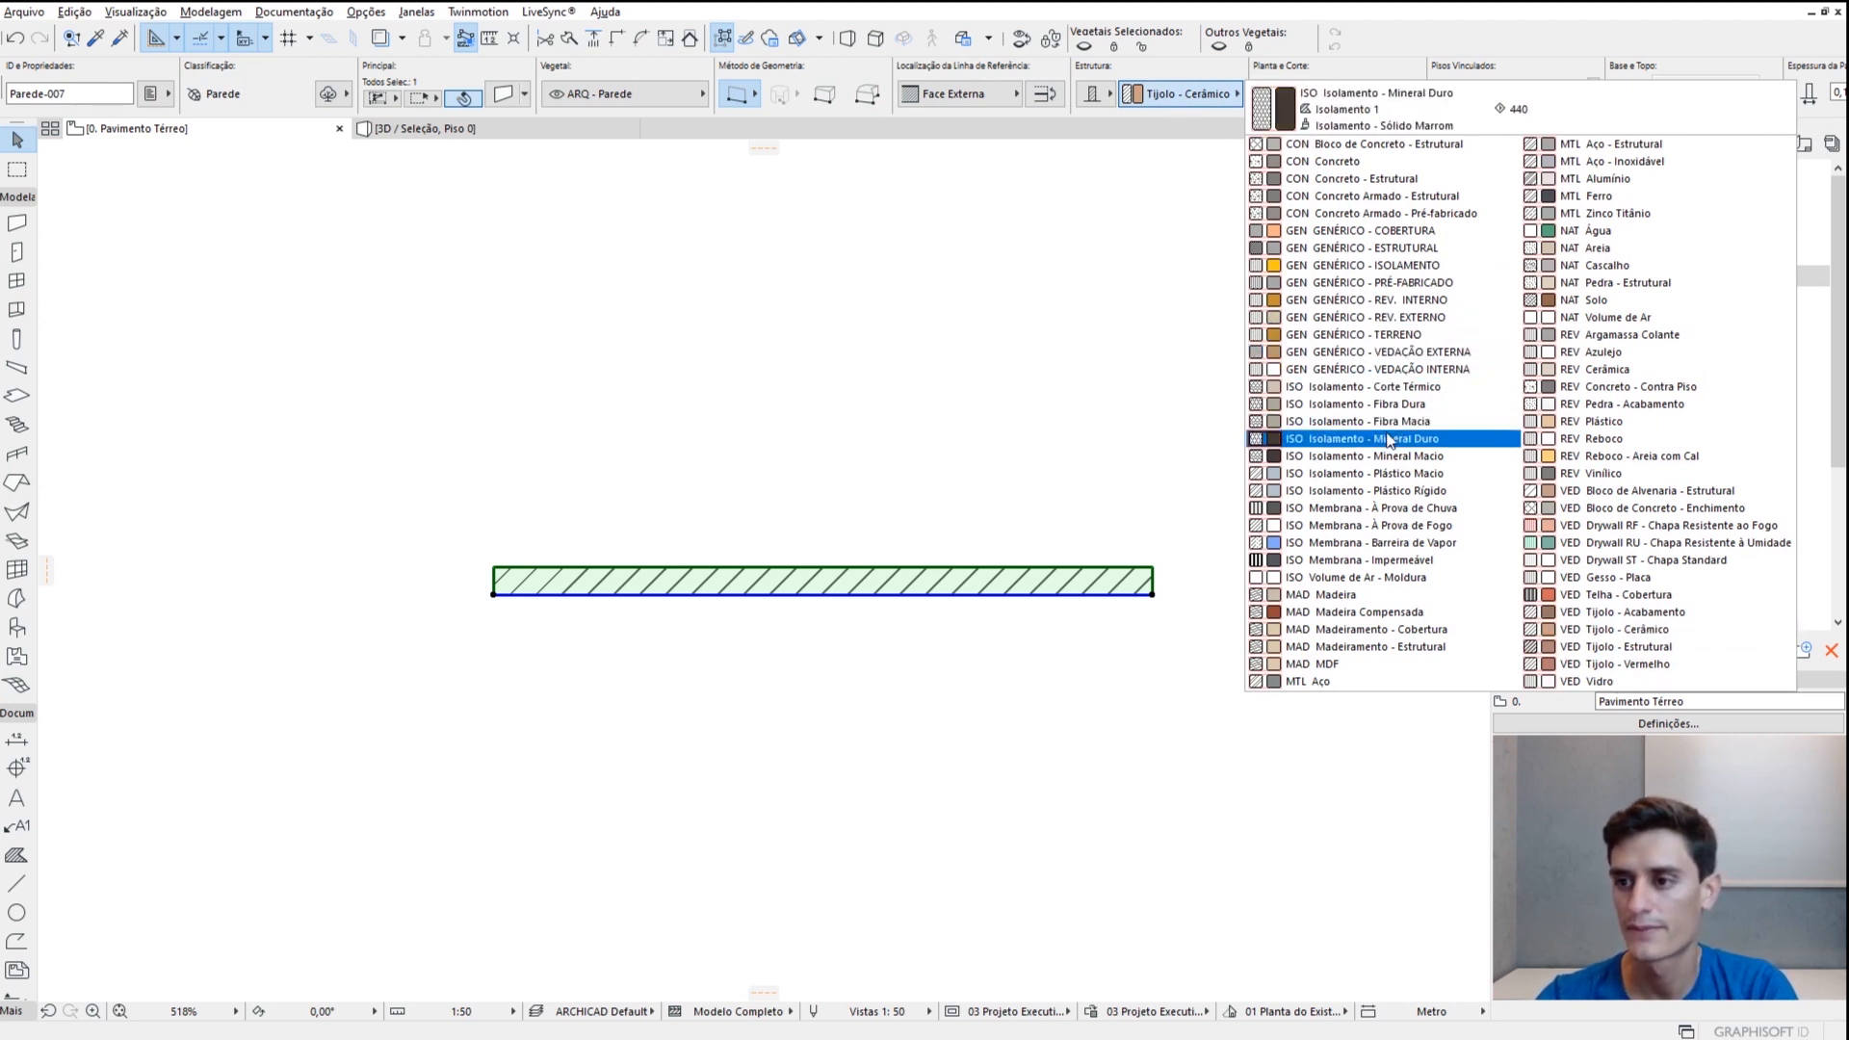
left_click(1584, 197)
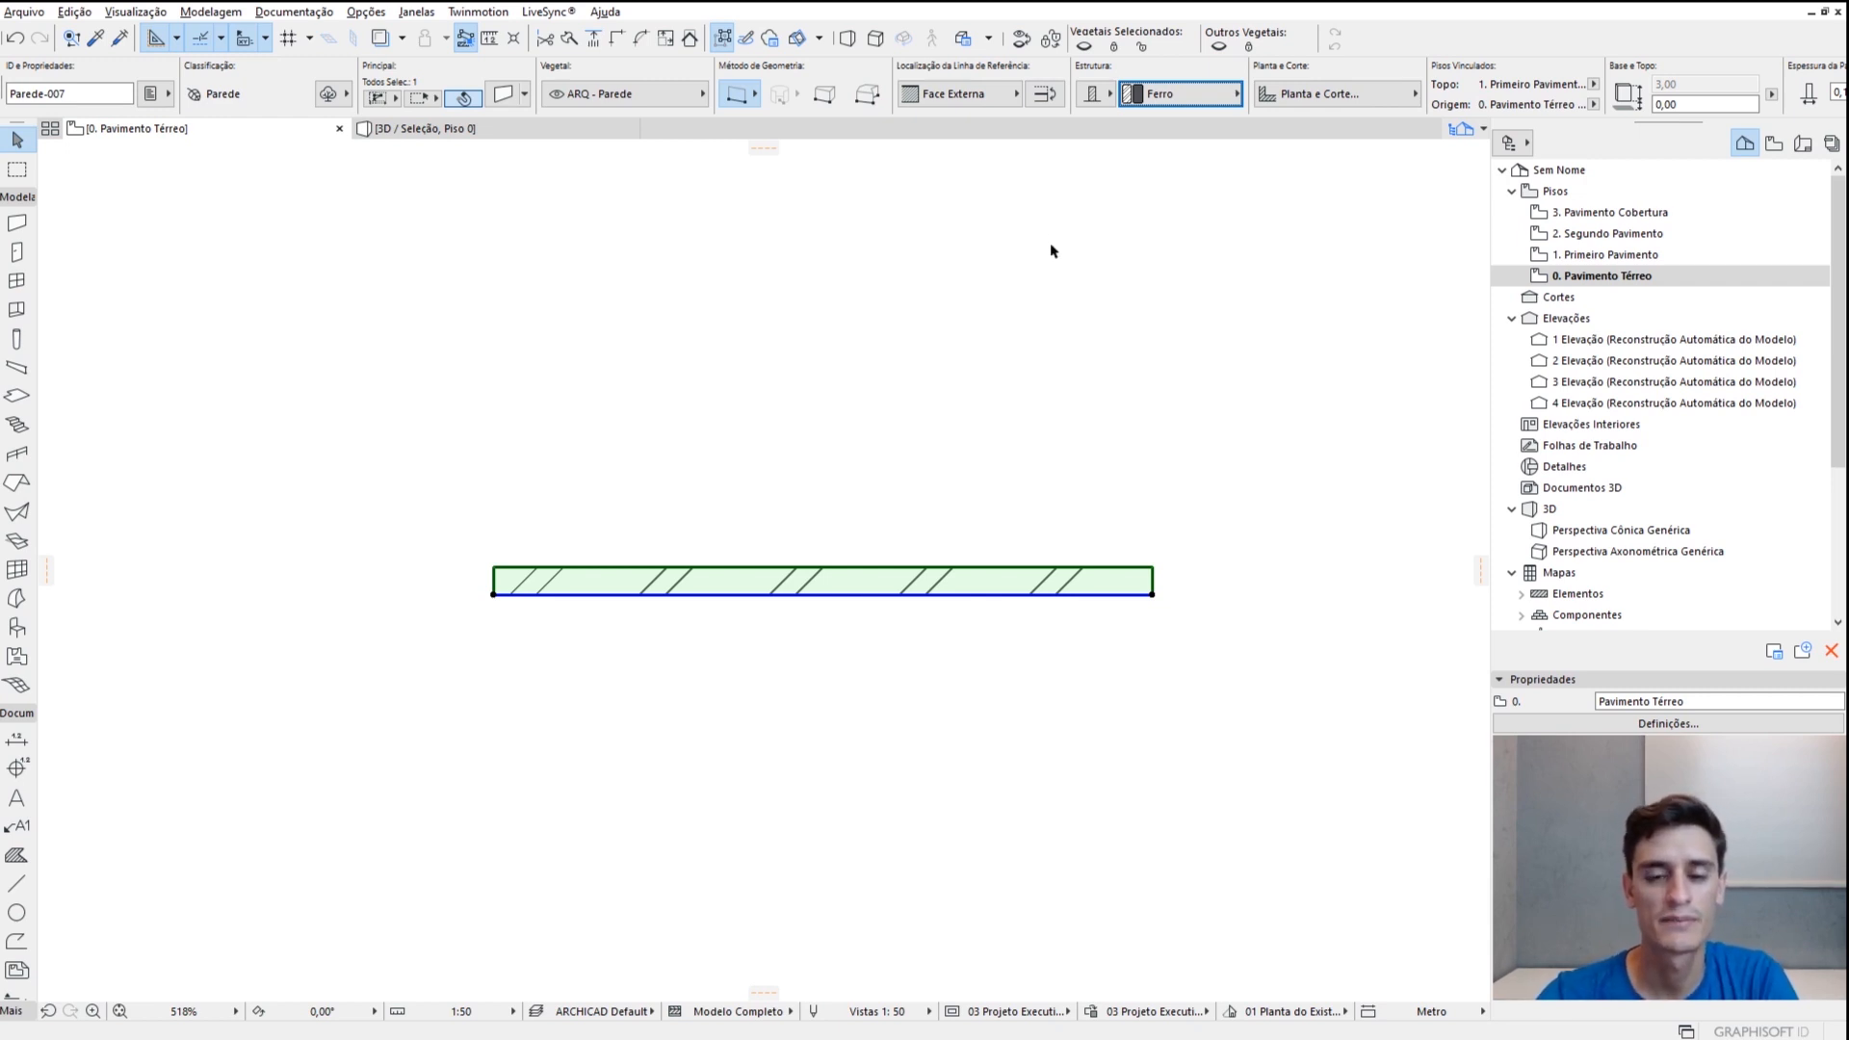
Set the wall's building material to Tijolo - Cerâmico
left_click(1193, 97)
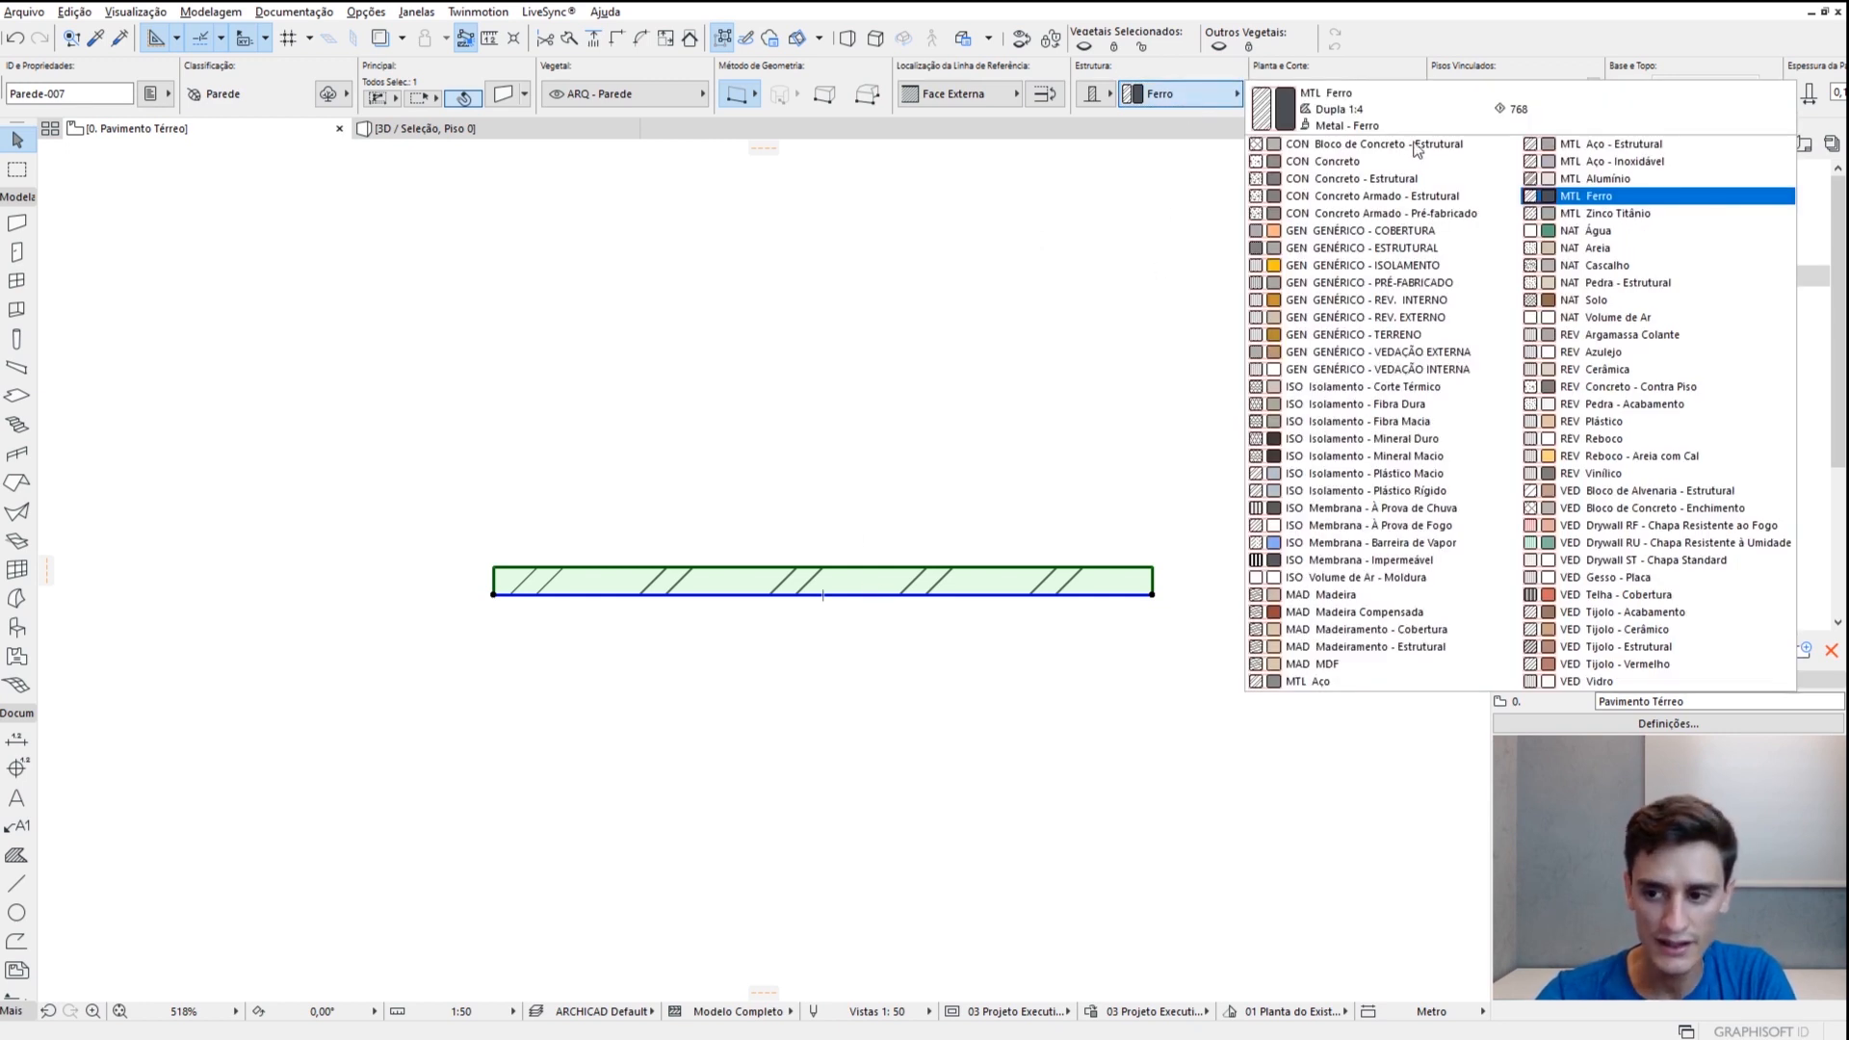
left_click(1648, 631)
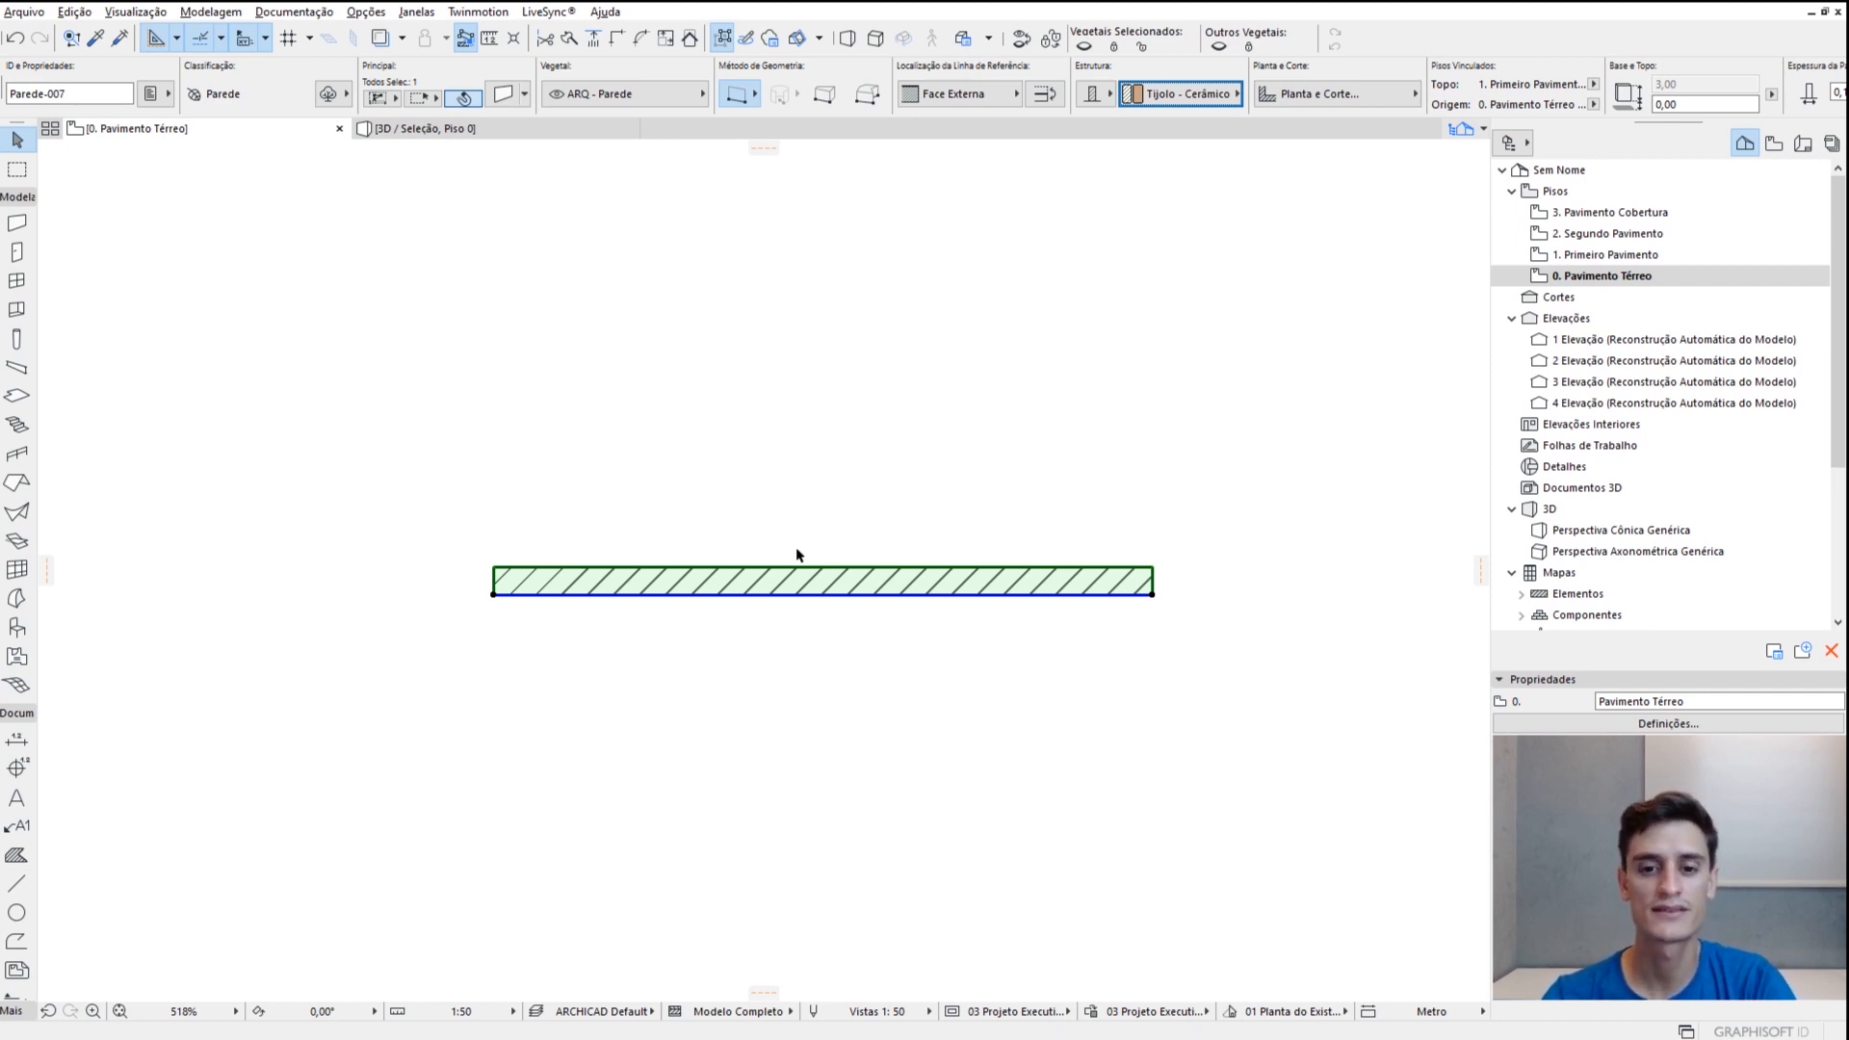
scroll(708, 613, "up", 2)
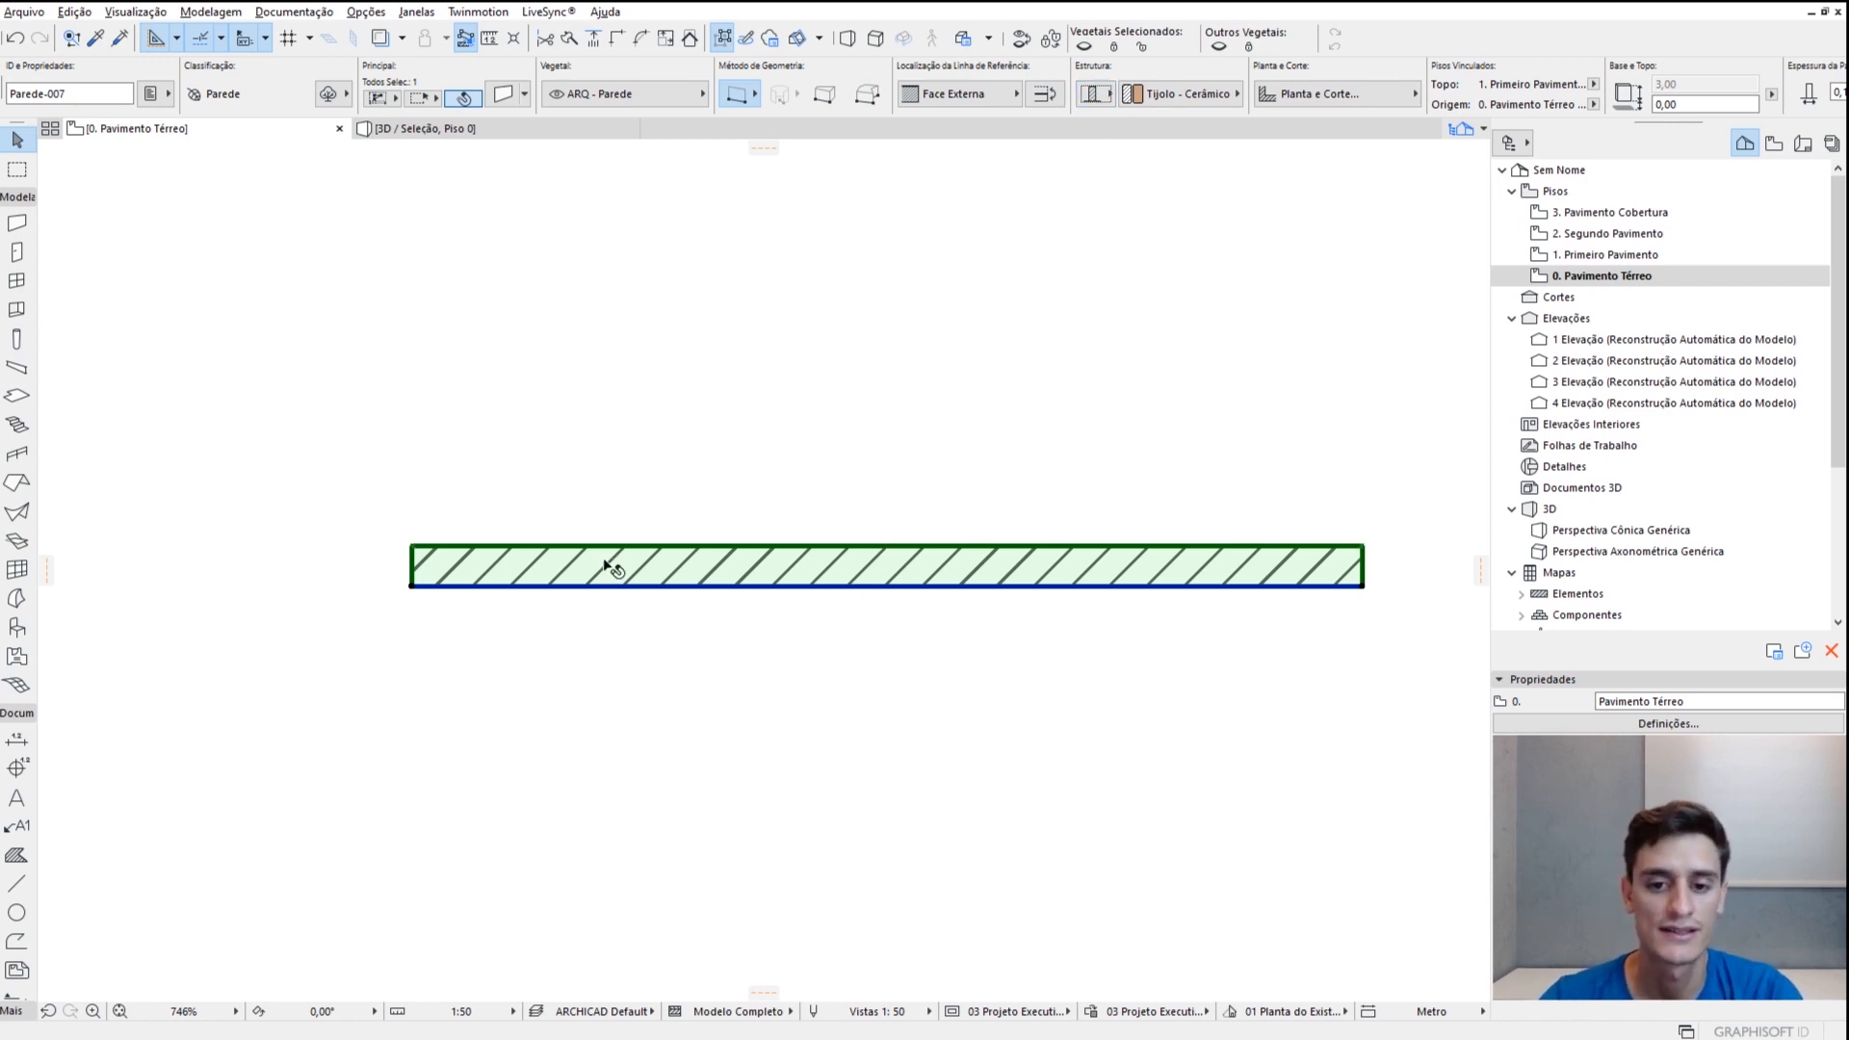
Switch the wall's structure from basic to composite, choose Alvenaria 100, Rebocada 2 Faces, and inspect its layers in the plan
left_click(1106, 105)
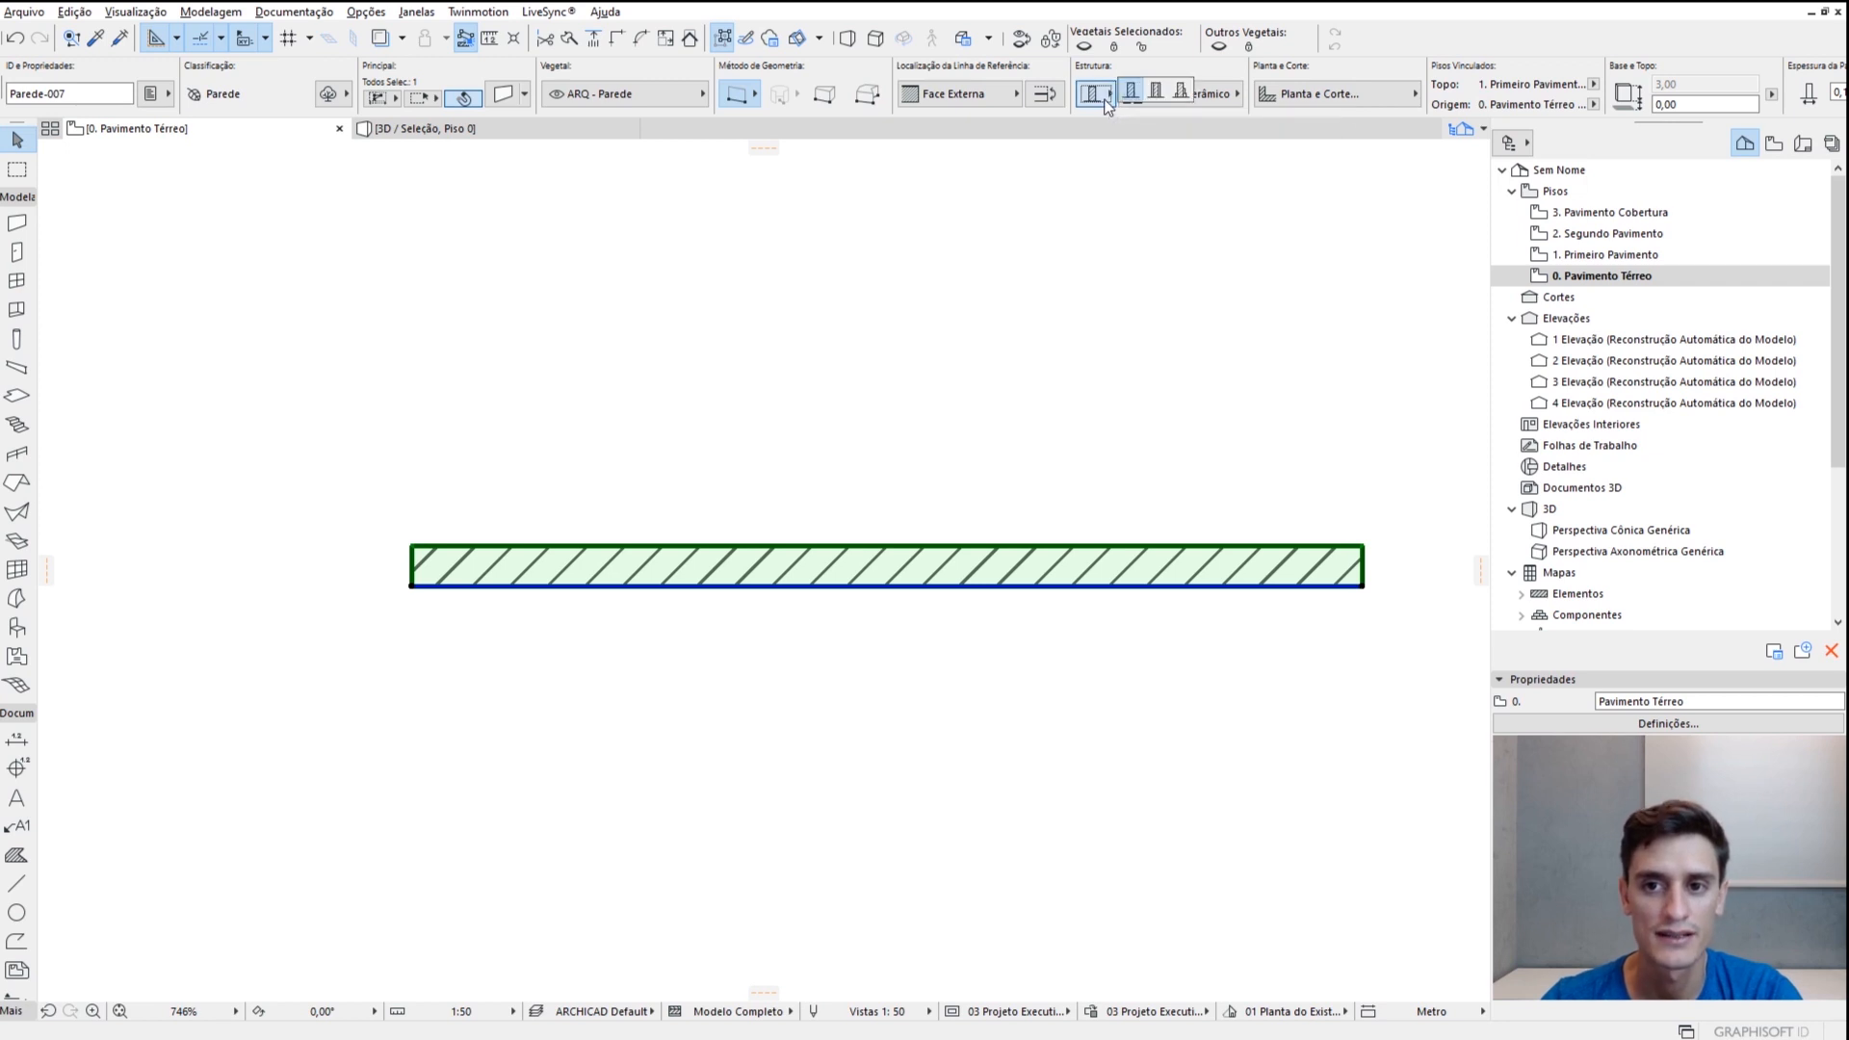
left_click(1159, 100)
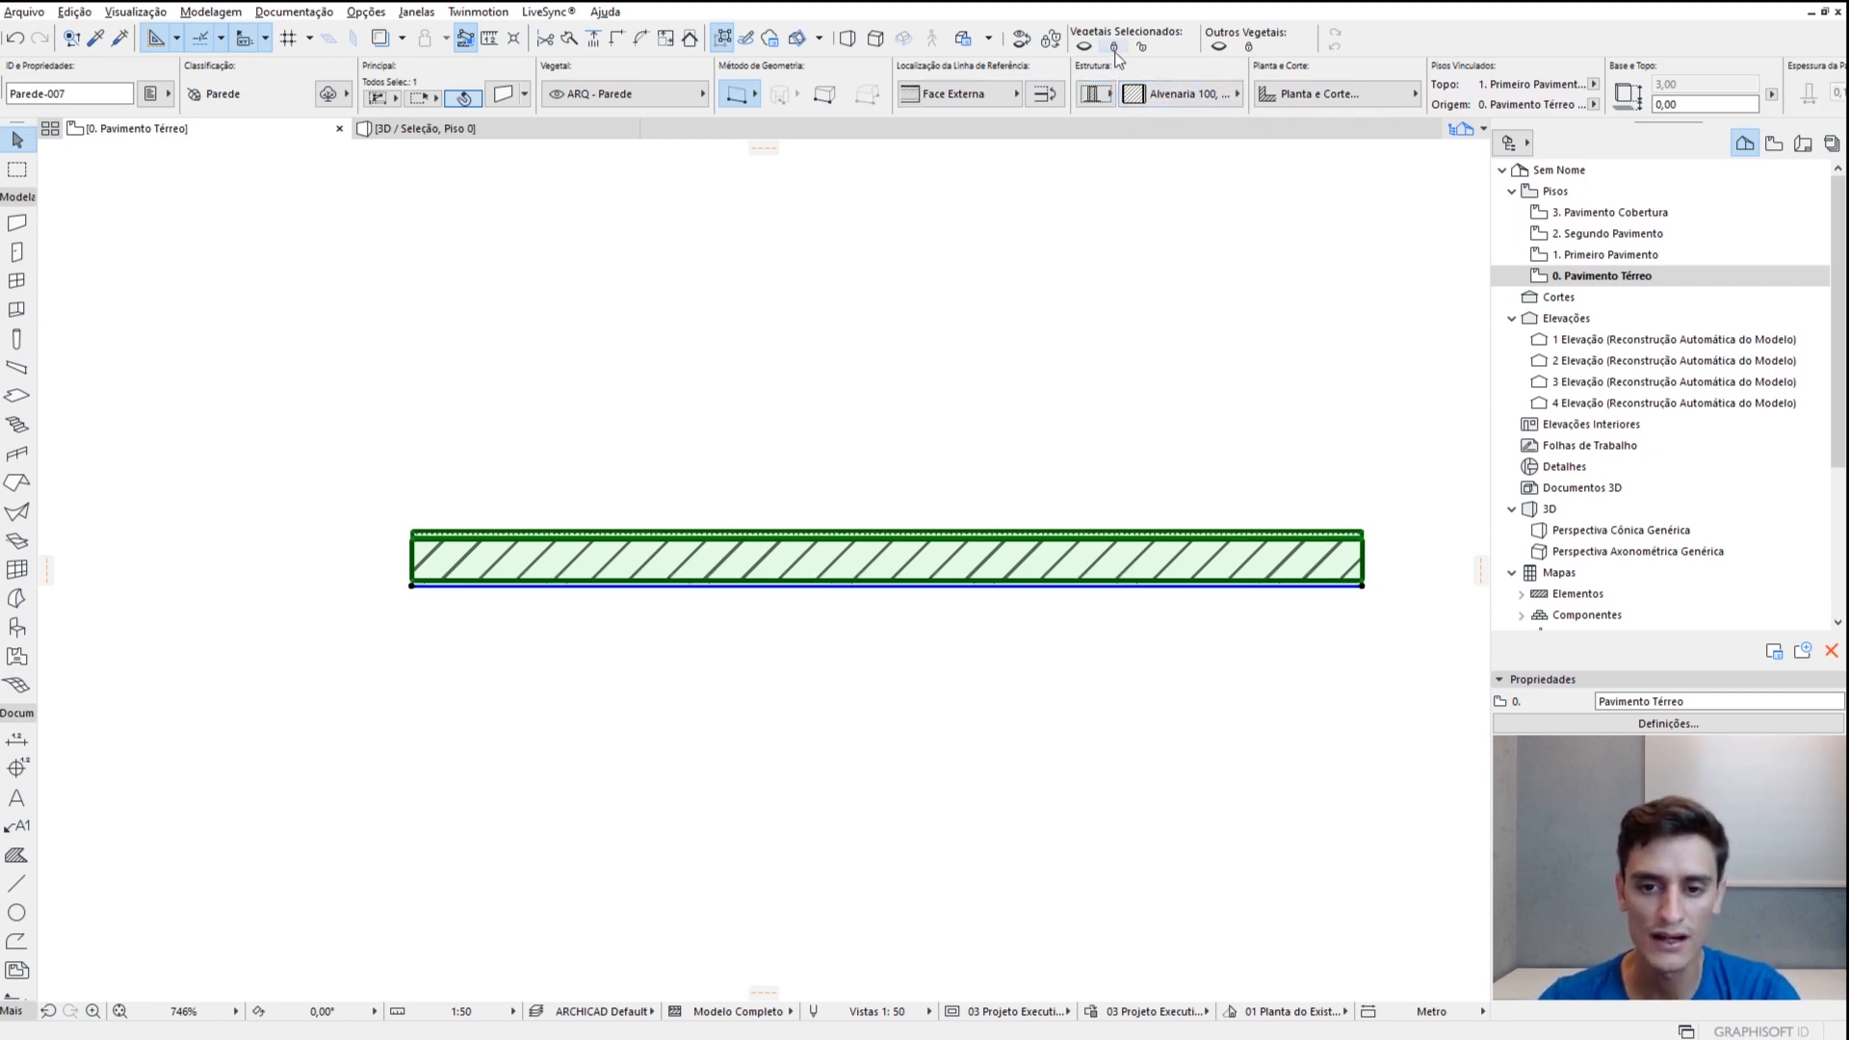
left_click(1185, 94)
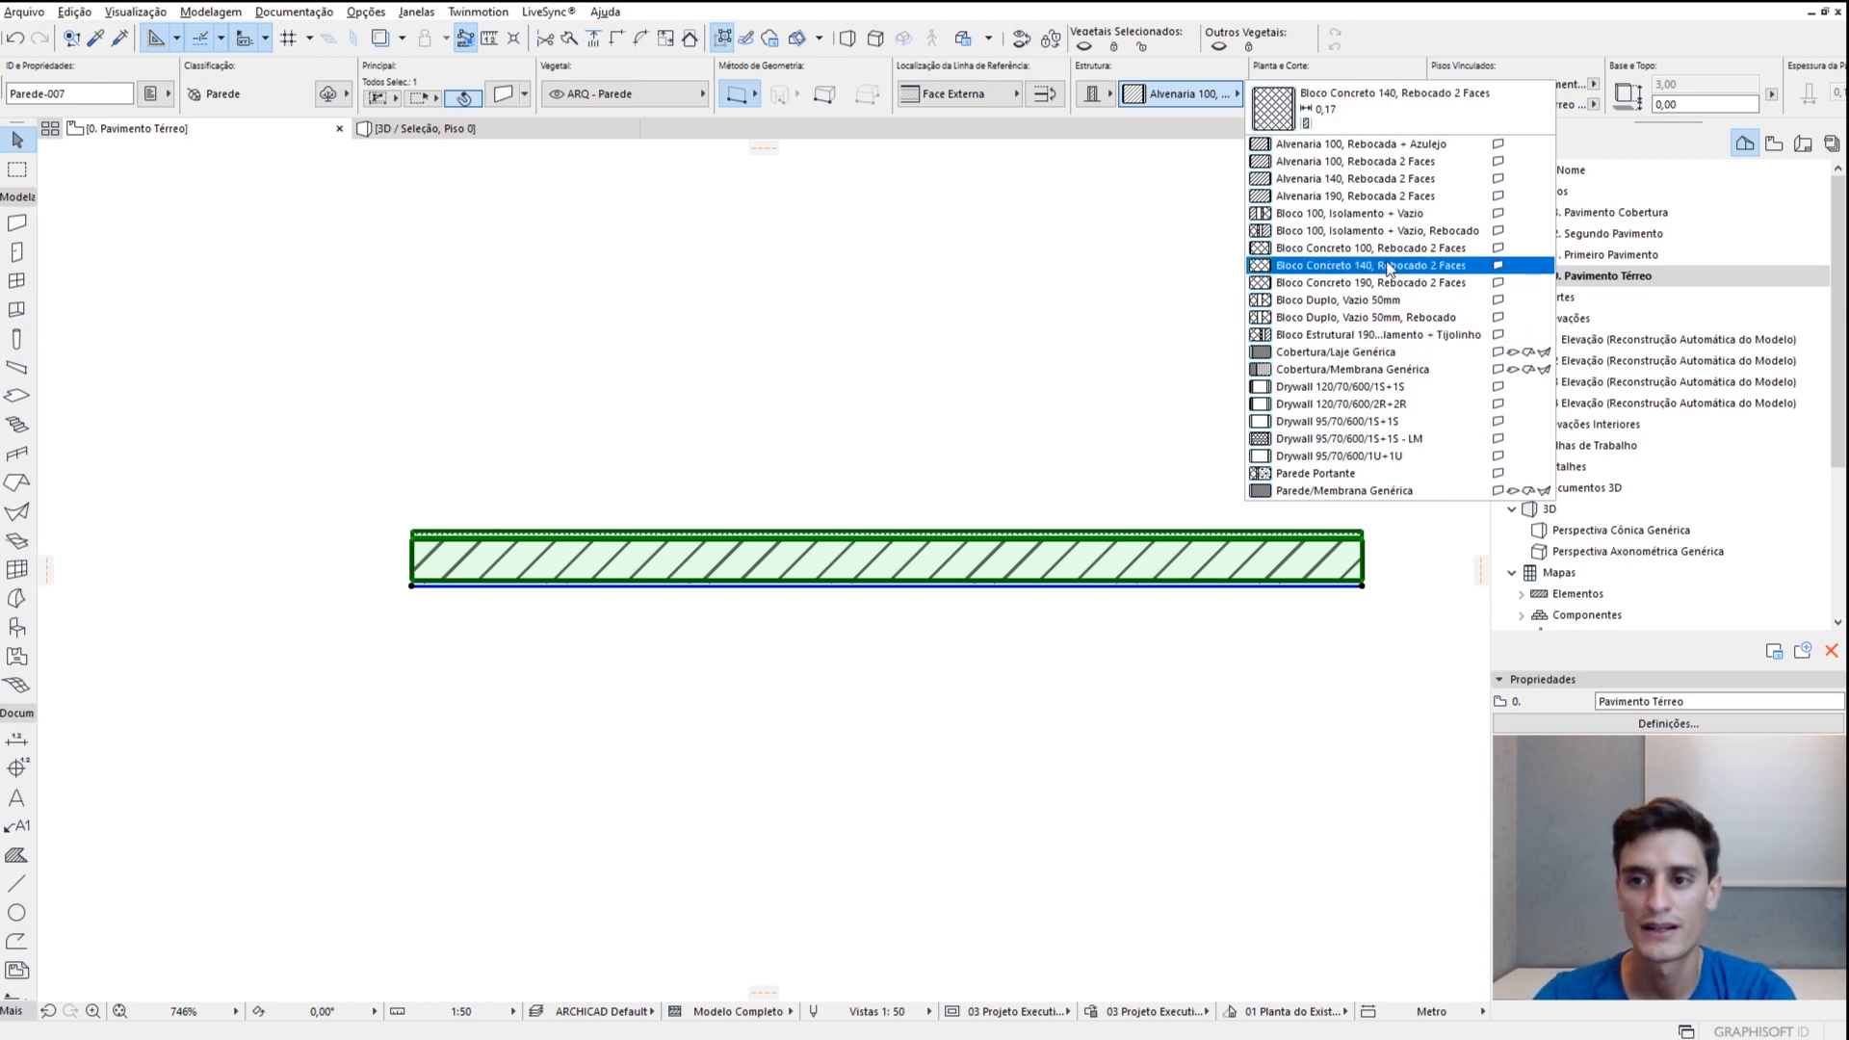
left_click(1418, 168)
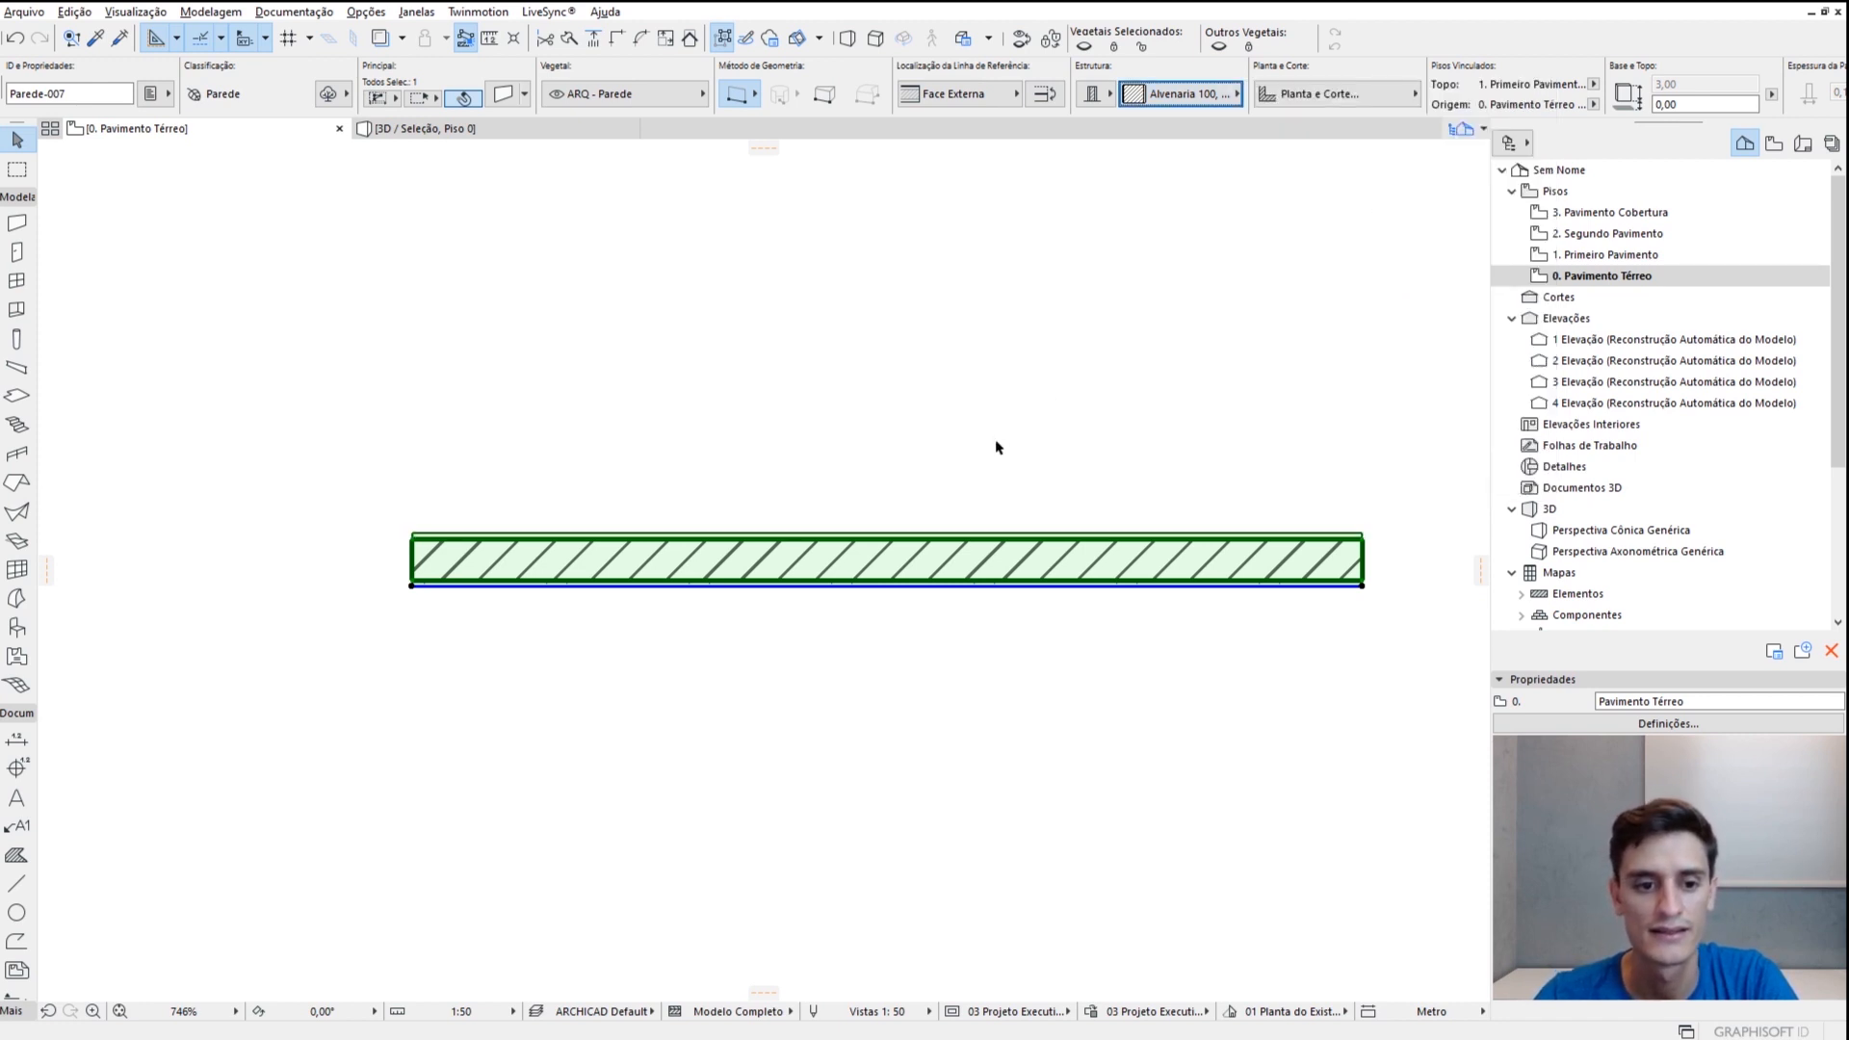
left_click(369, 567)
scroll(369, 566, "up", 1)
scroll(385, 563, "up", 10)
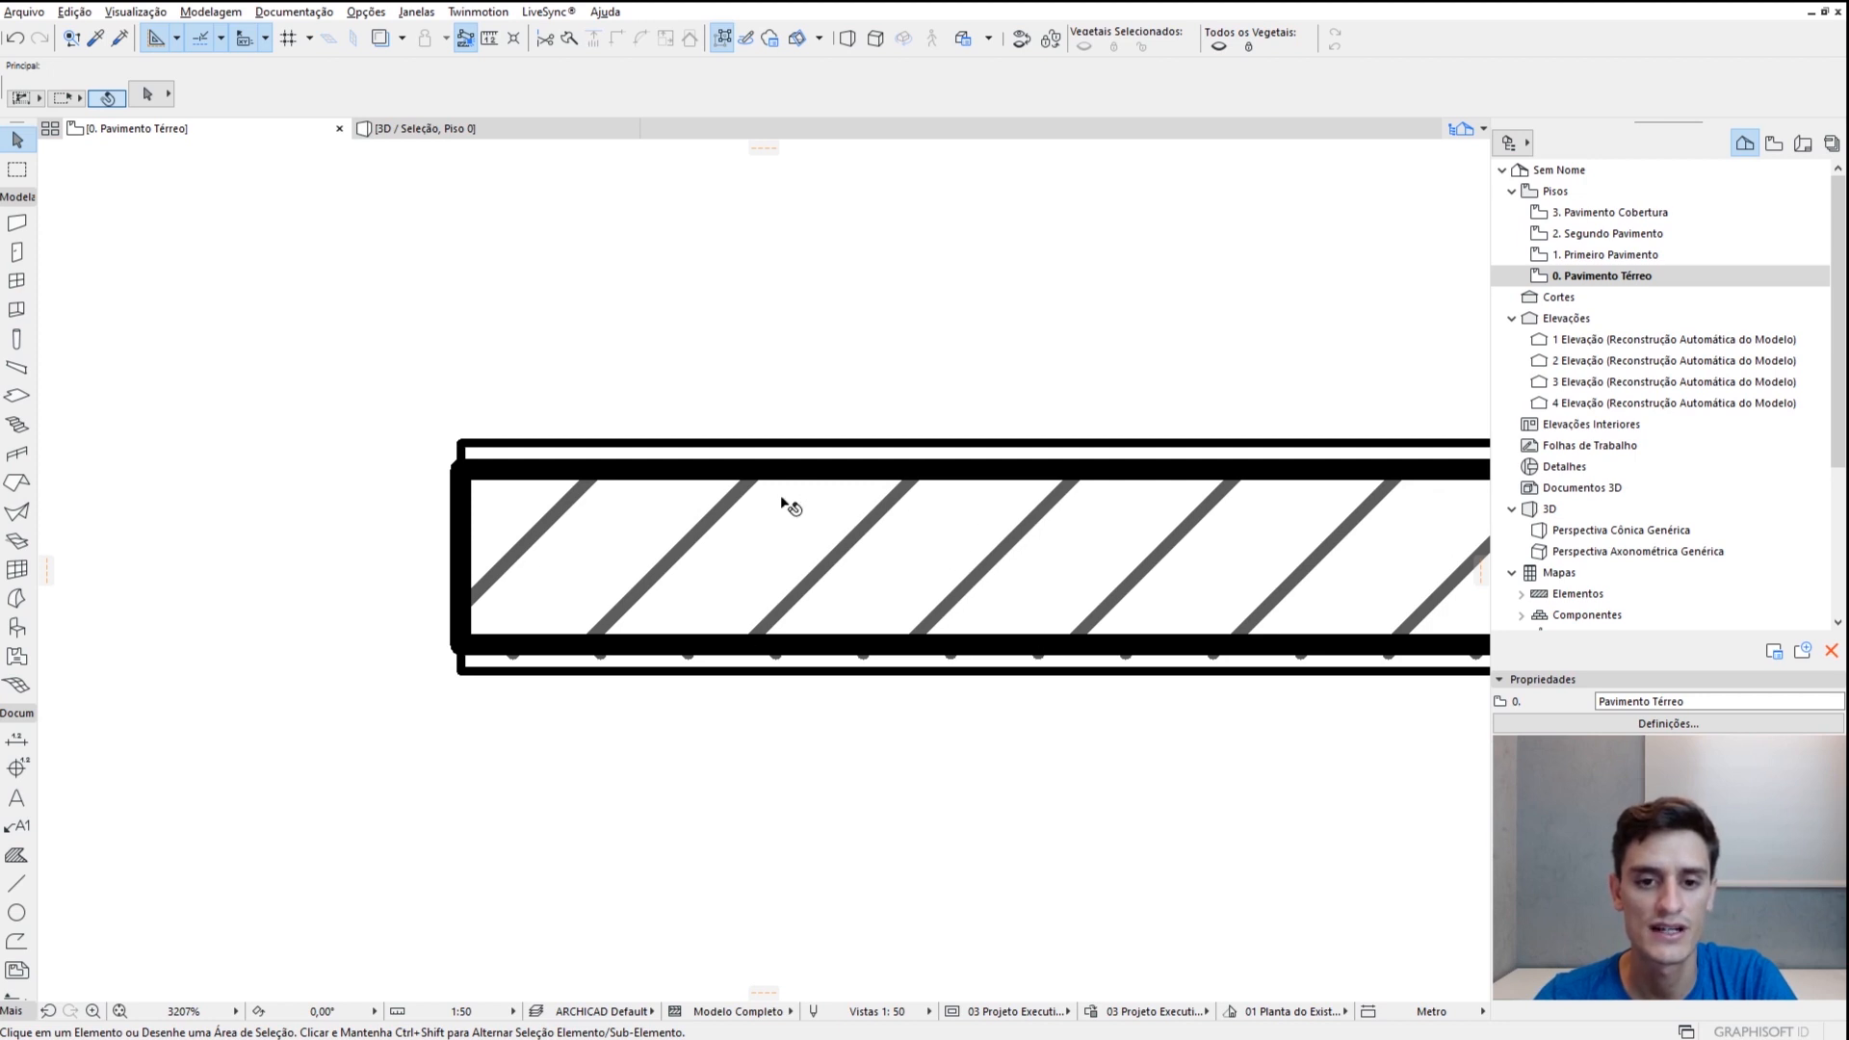
scroll(732, 694, "down", 12)
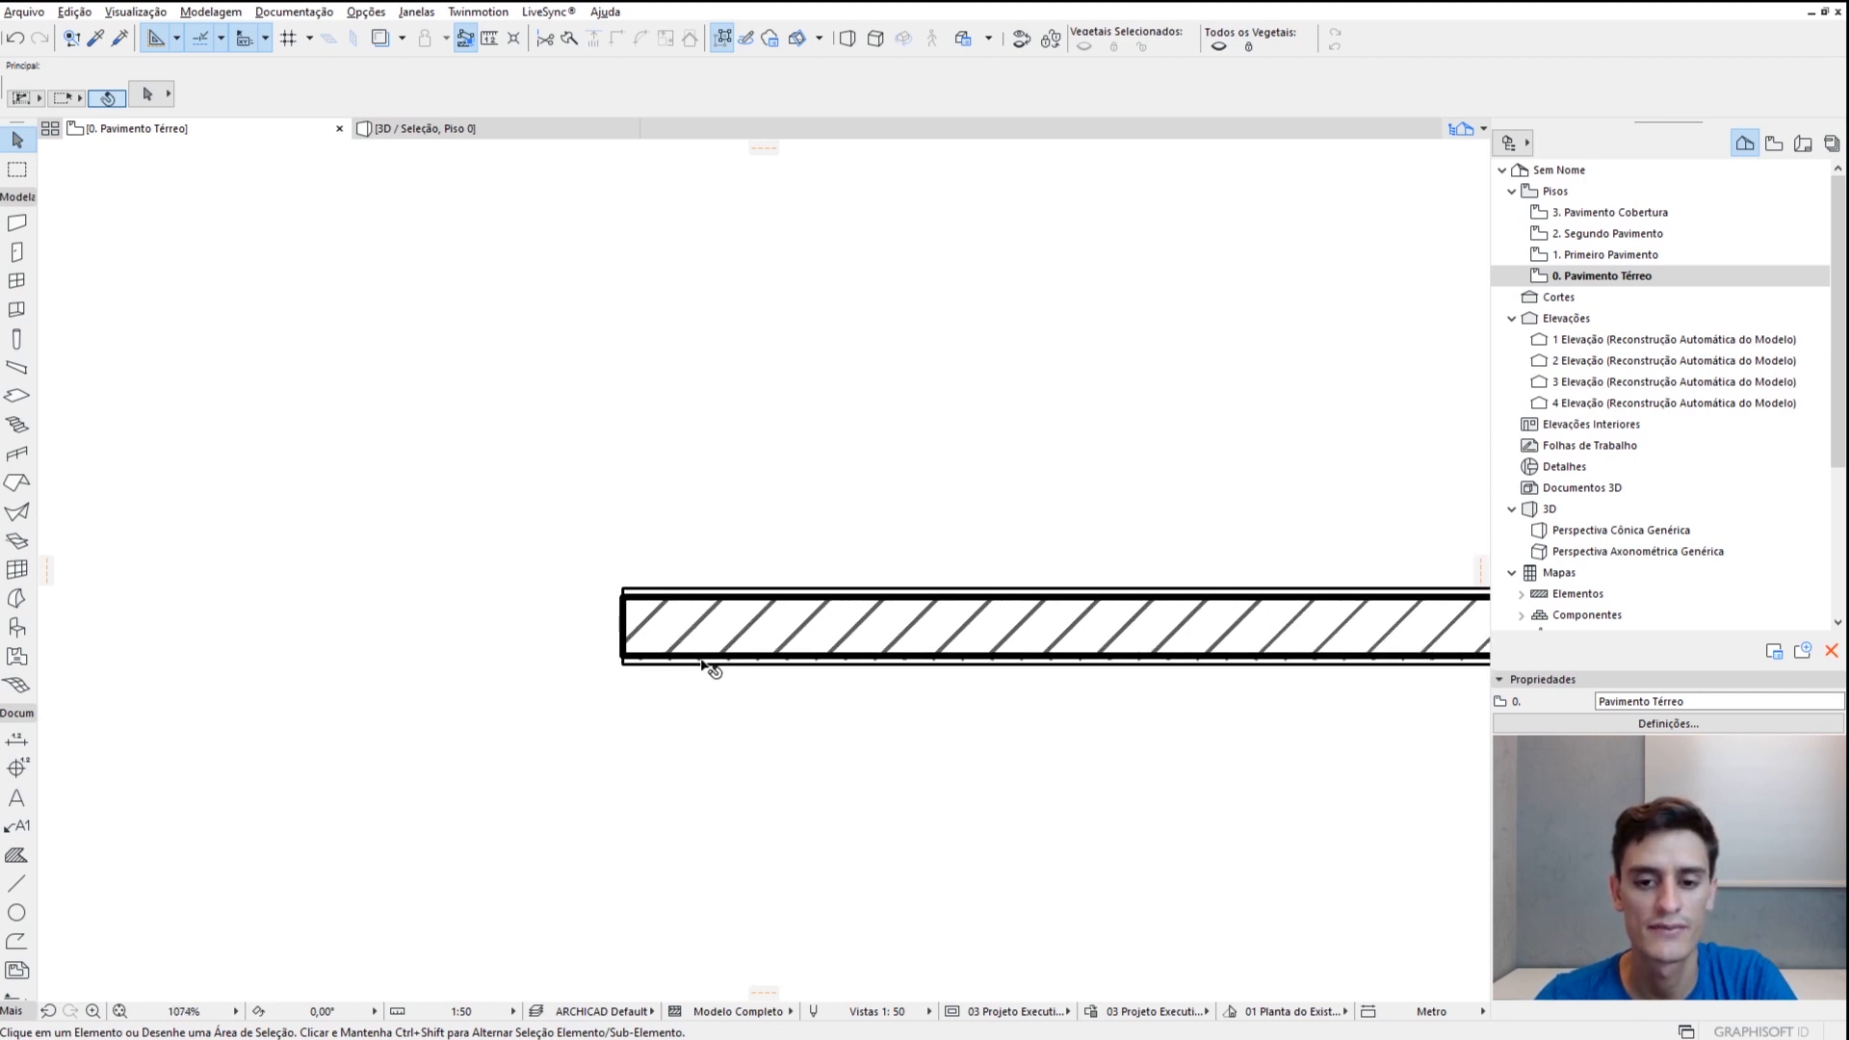
Change the wall's composite to Alvenaria 100, Rebocada + Azulejo and inspect the layers at the wall's end
left_click(792, 611)
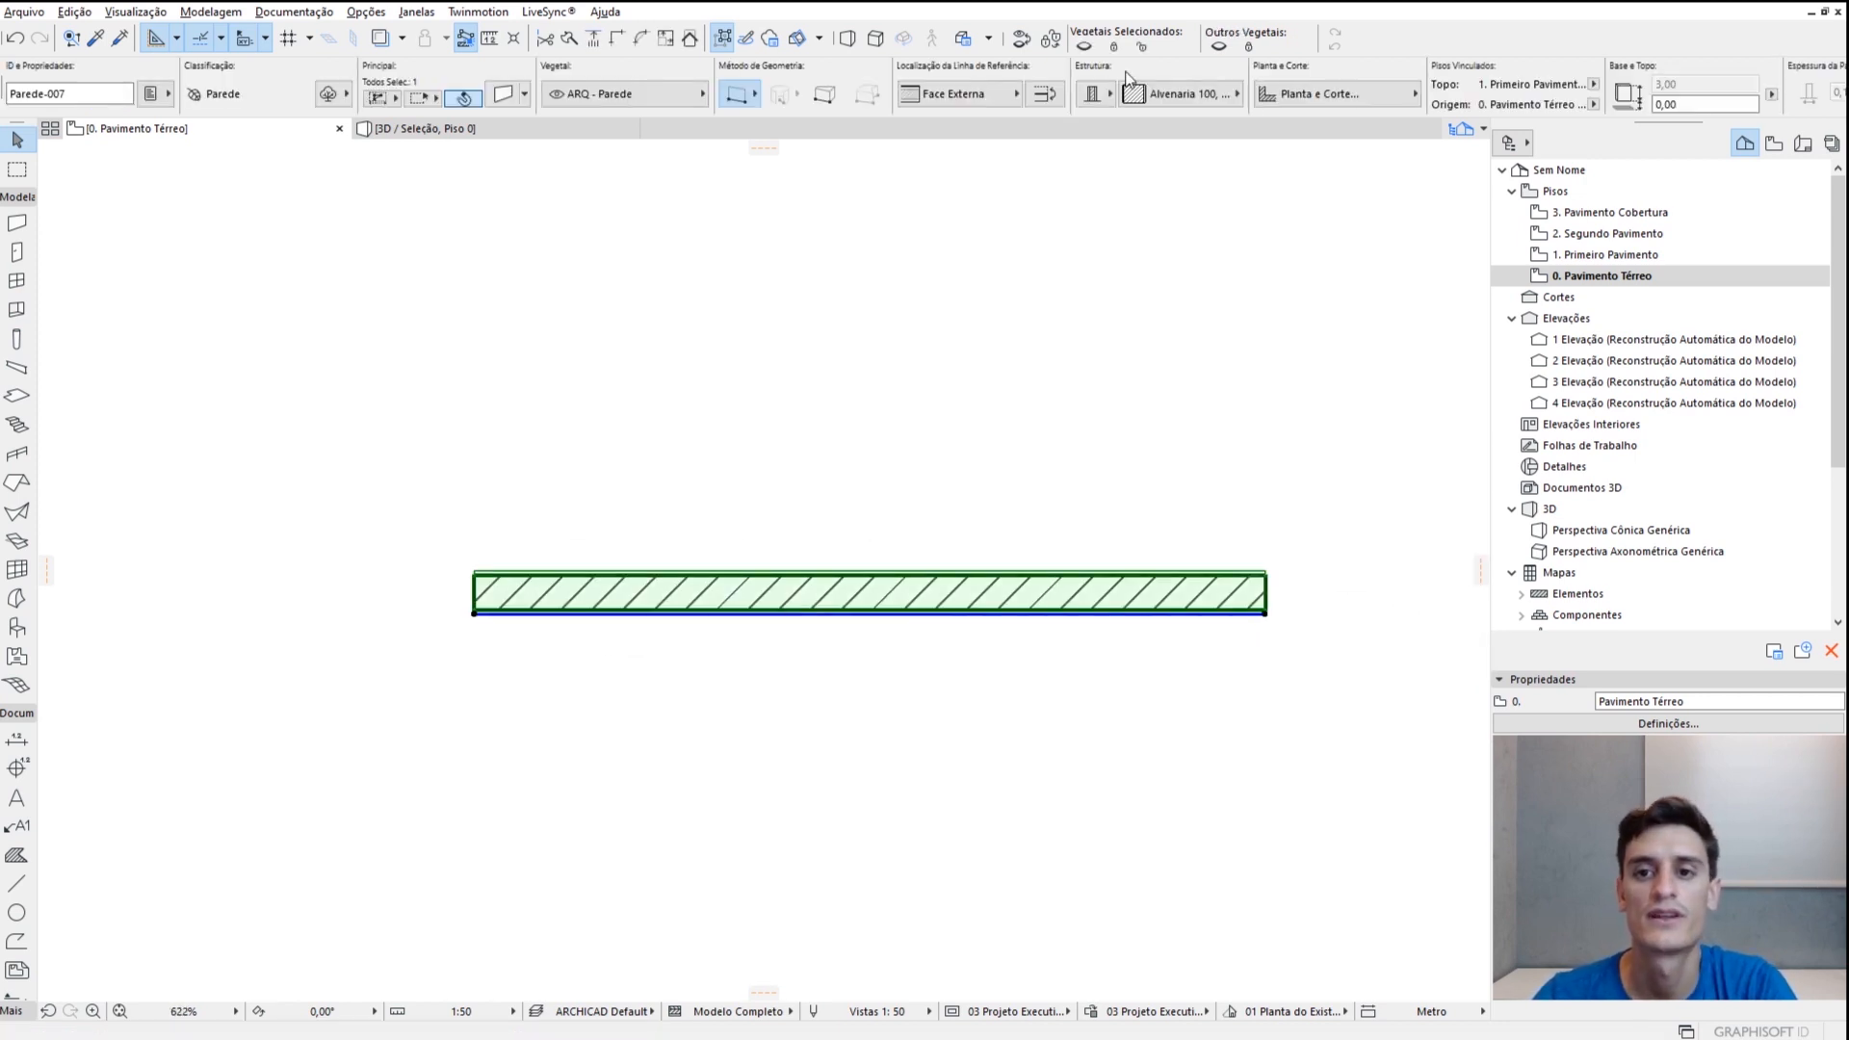
left_click(1183, 94)
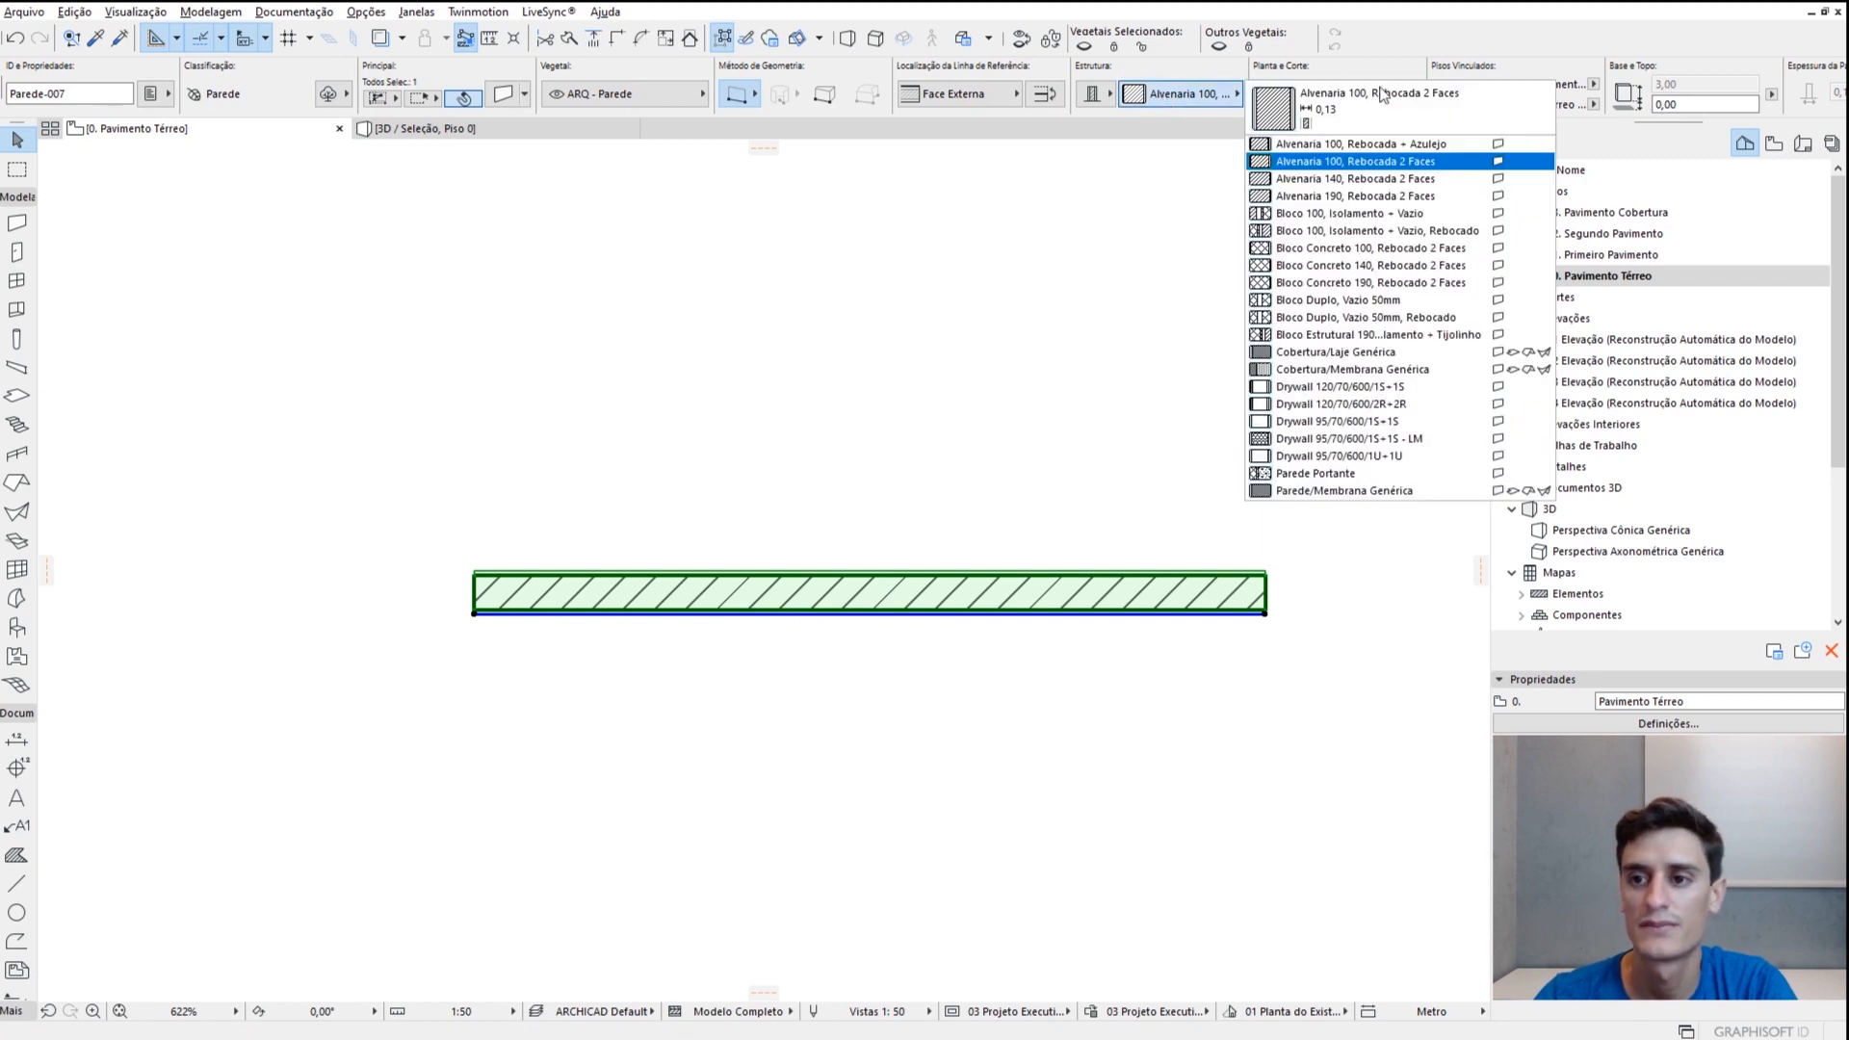
left_click(1381, 145)
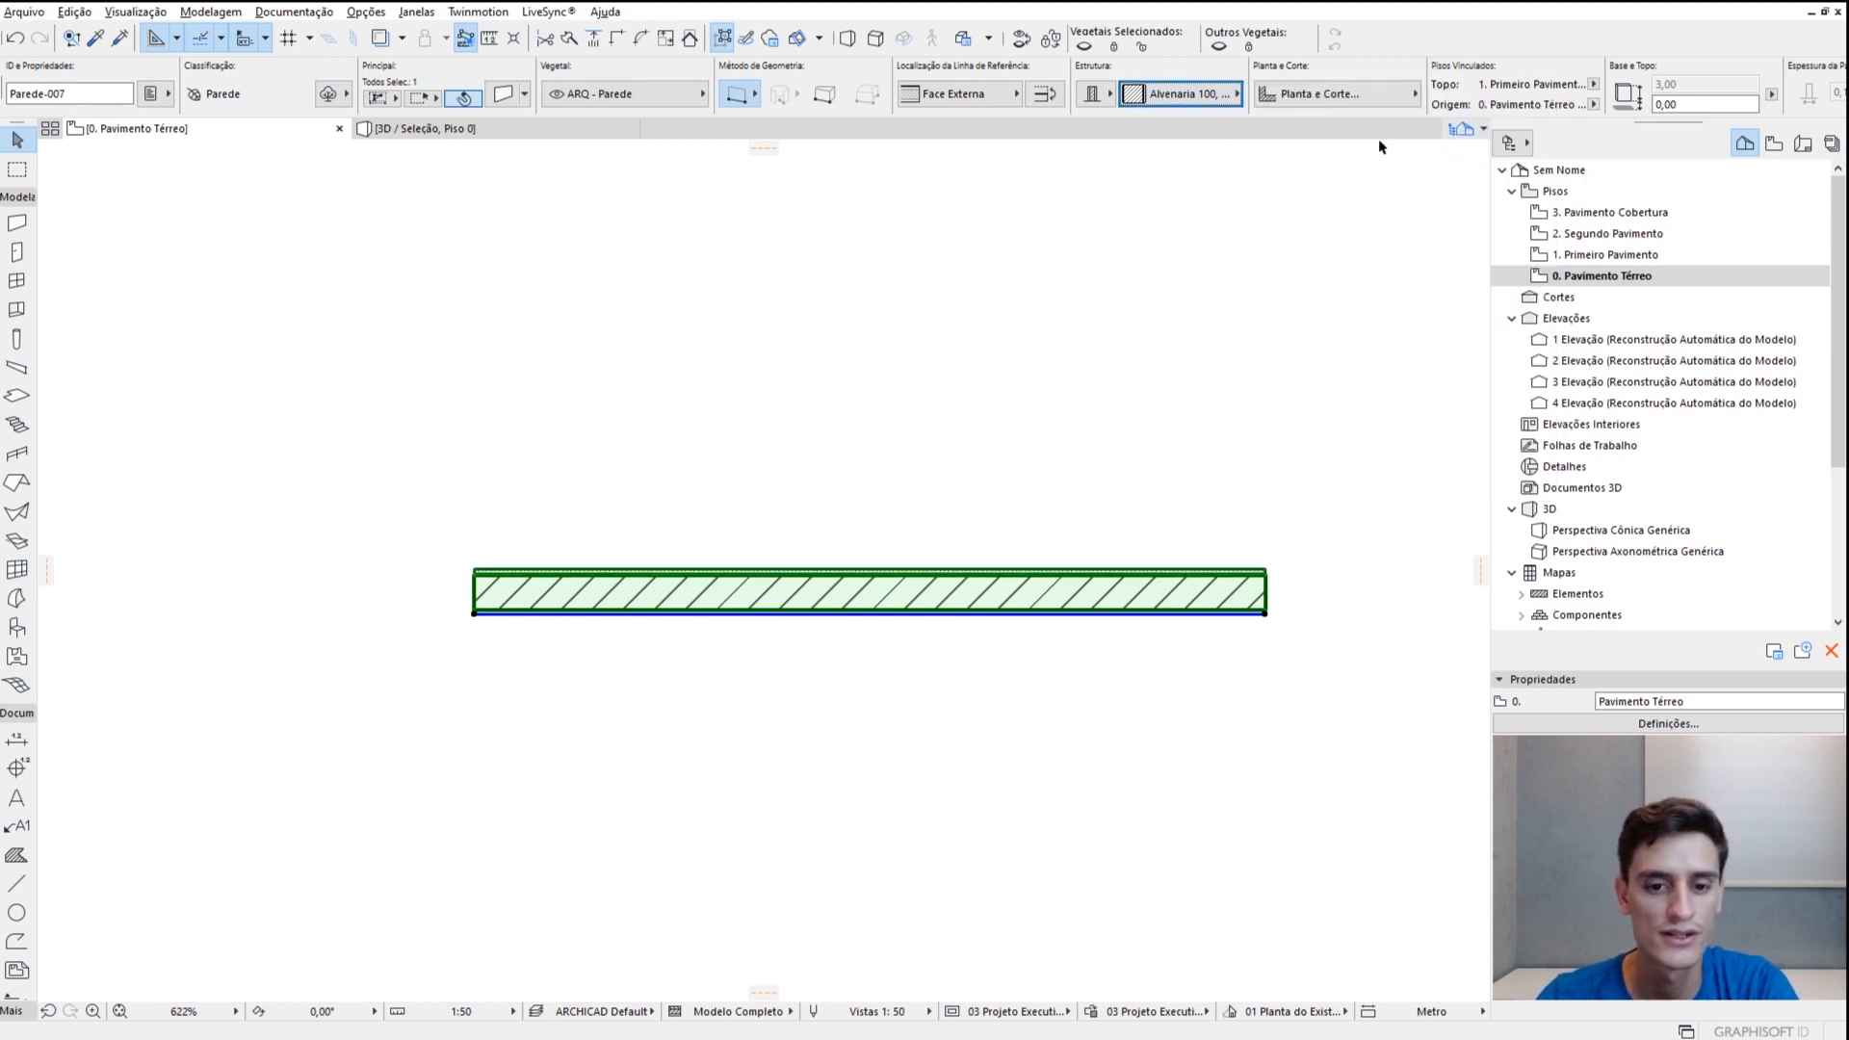
scroll(390, 651, "up", 8)
left_click(759, 765)
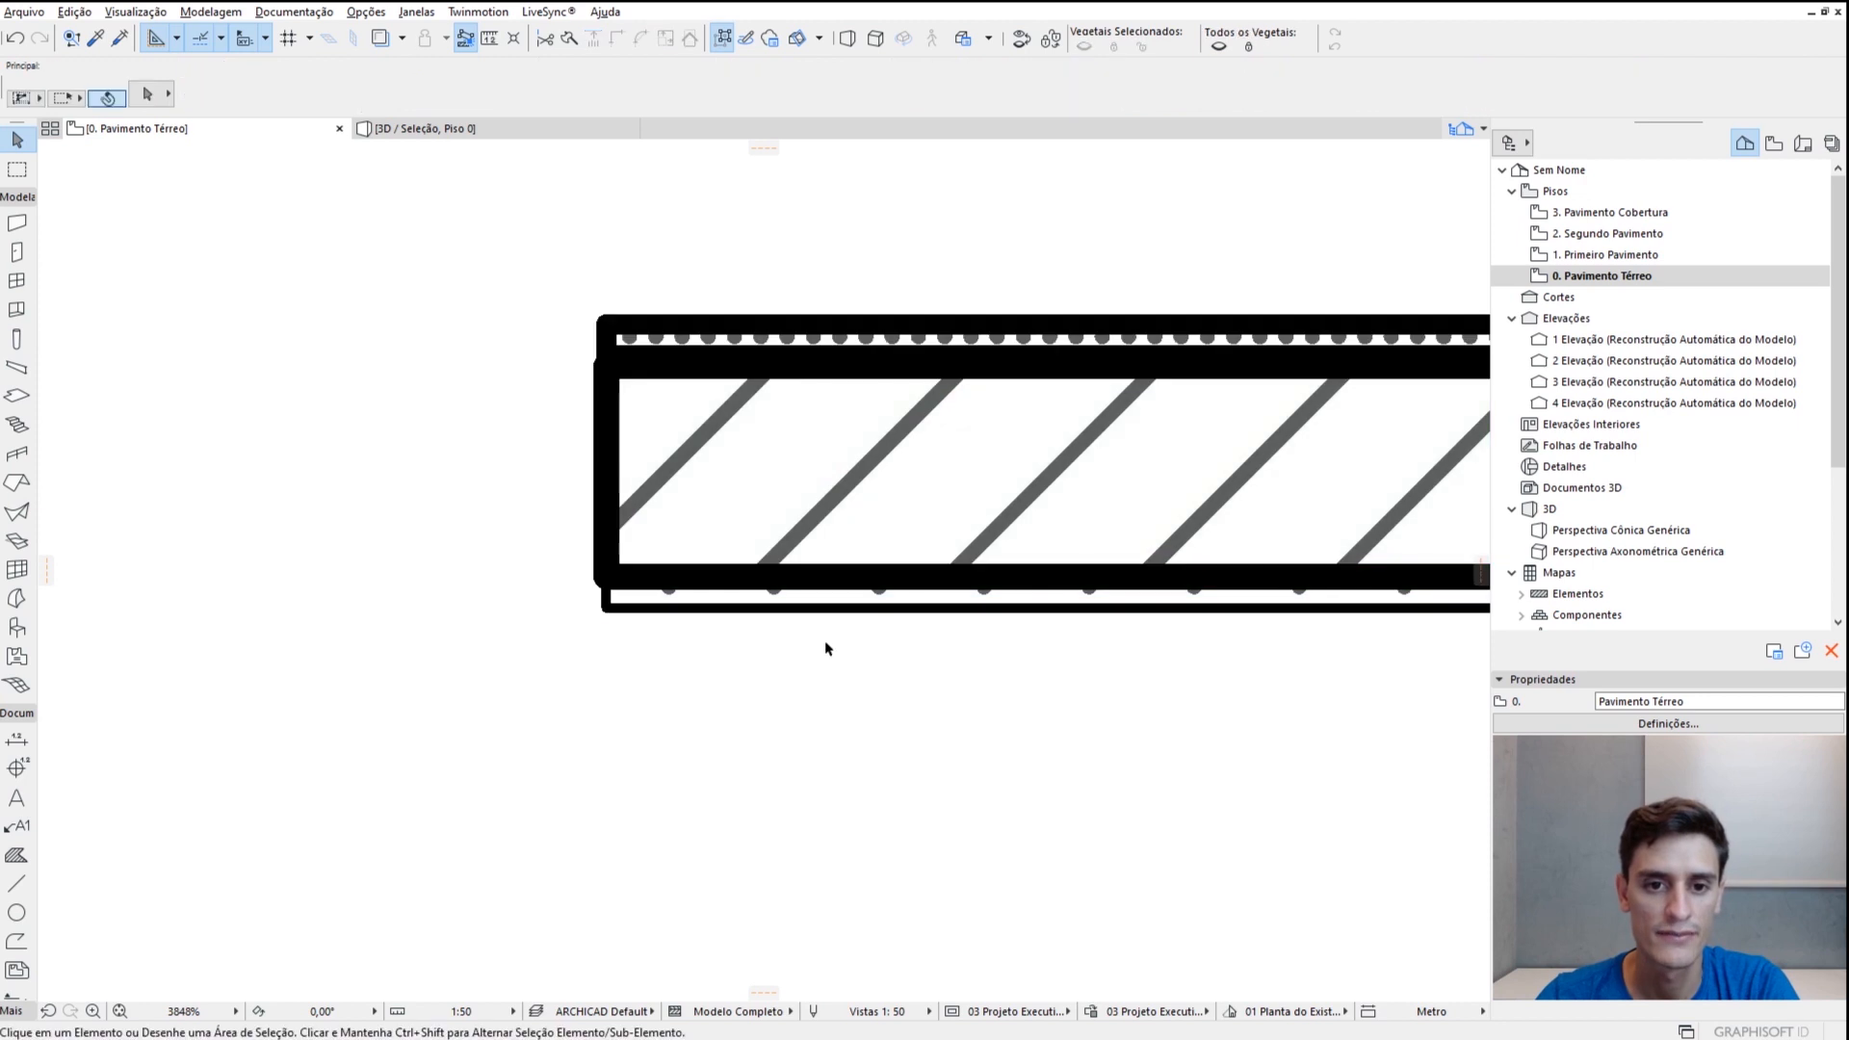
Set the floor plan's scale to 1:20 and check how the wall's layers and hatches display
left_click(461, 1011)
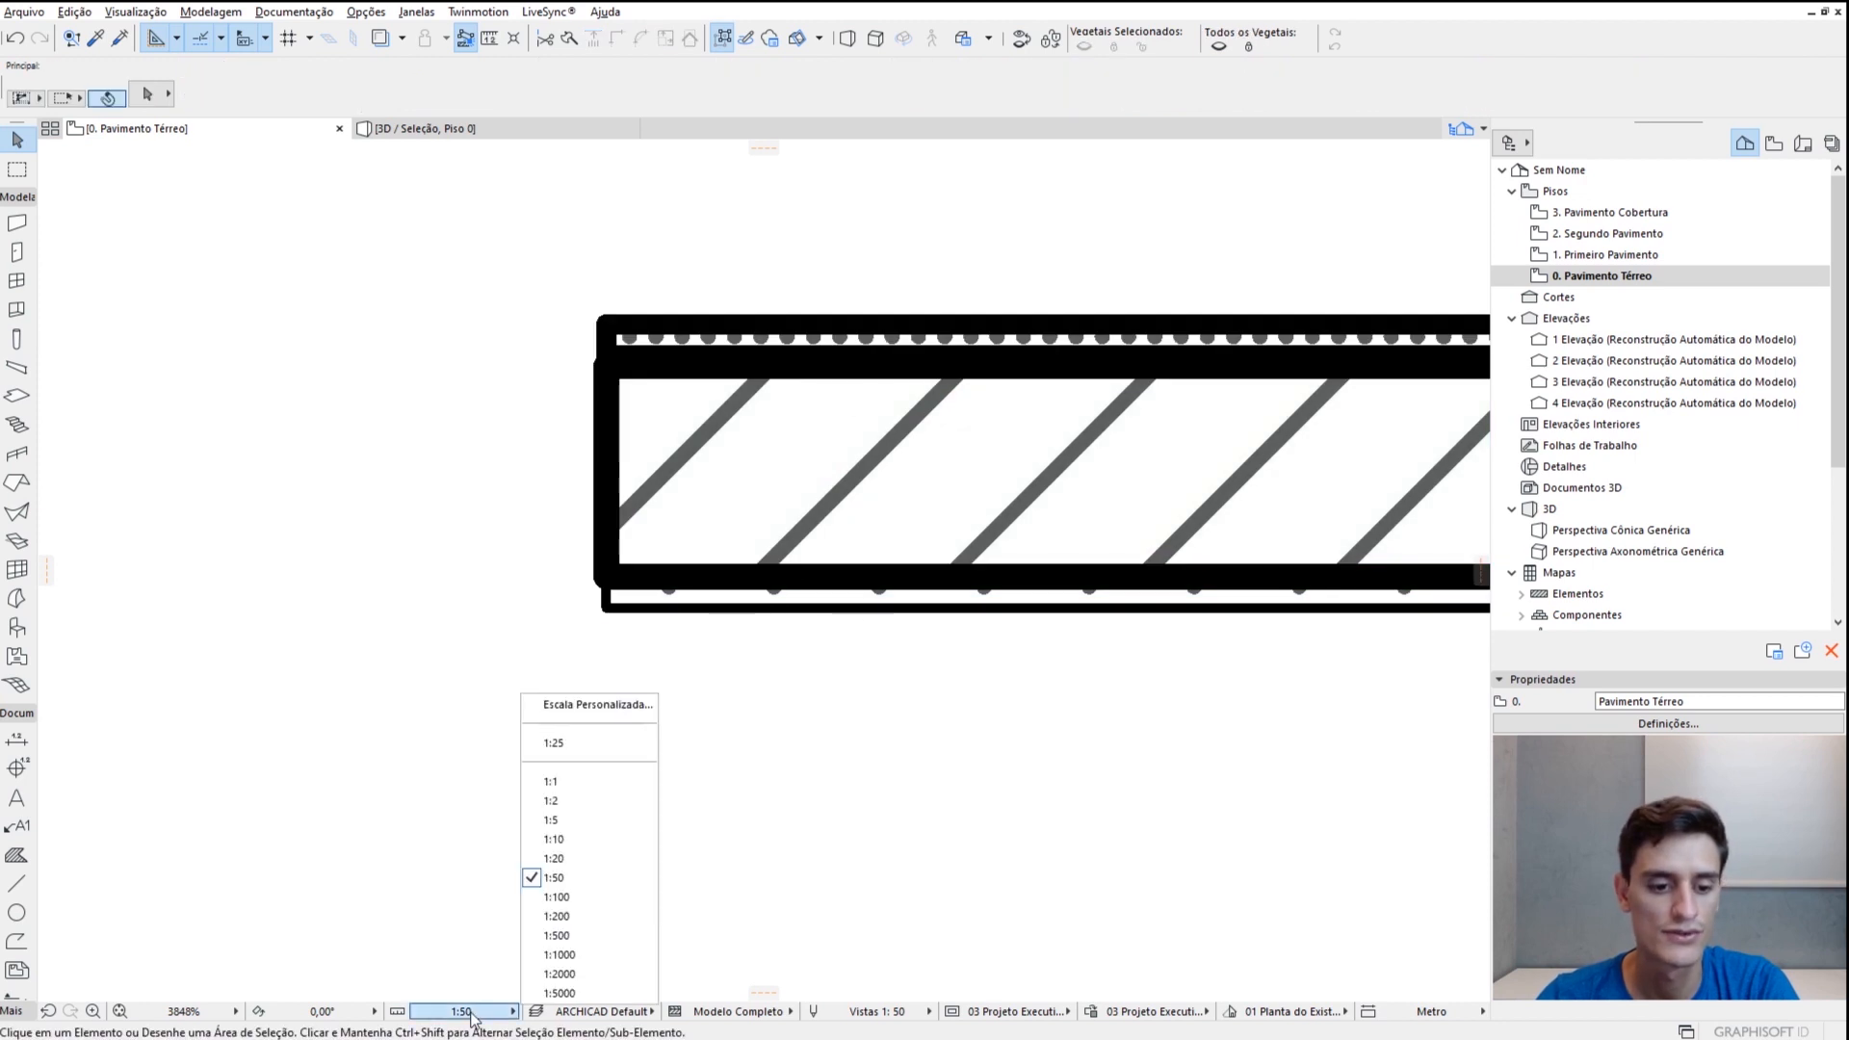
left_click(578, 859)
scroll(655, 547, "down", 3)
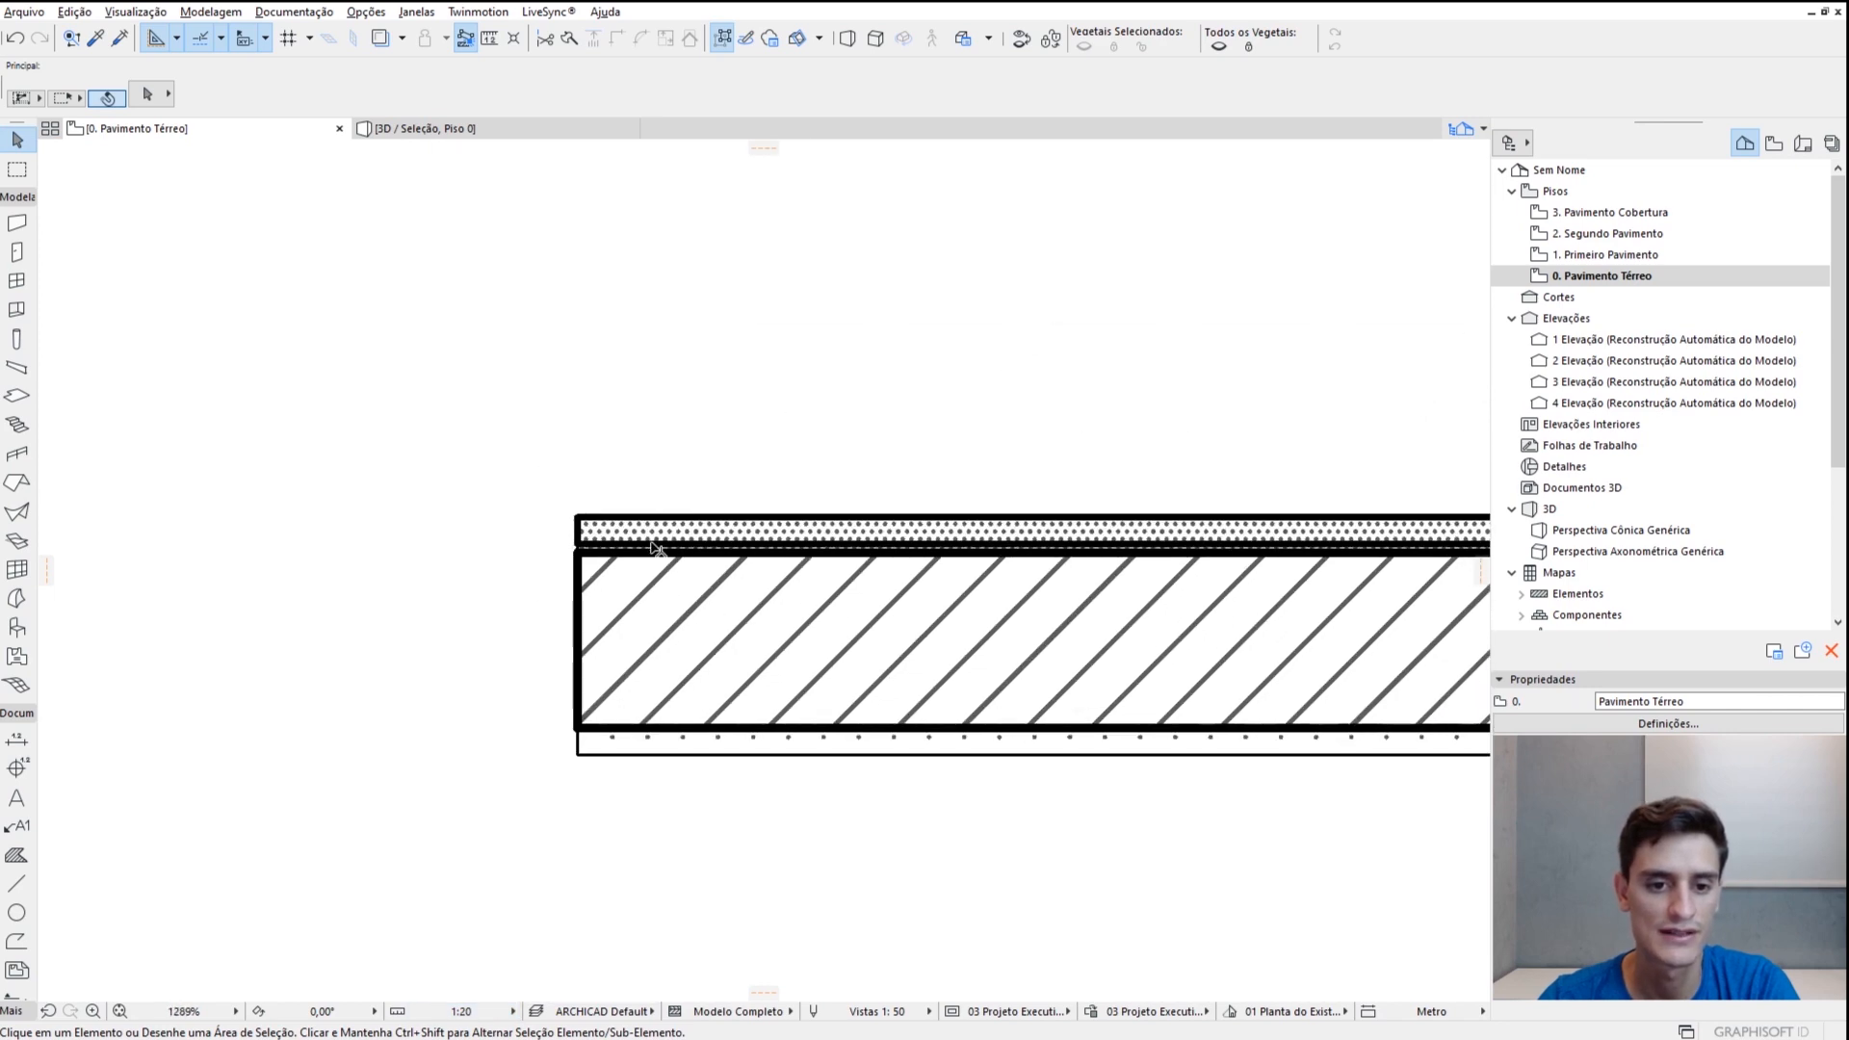
scroll(655, 547, "up", 1)
scroll(693, 551, "down", 3)
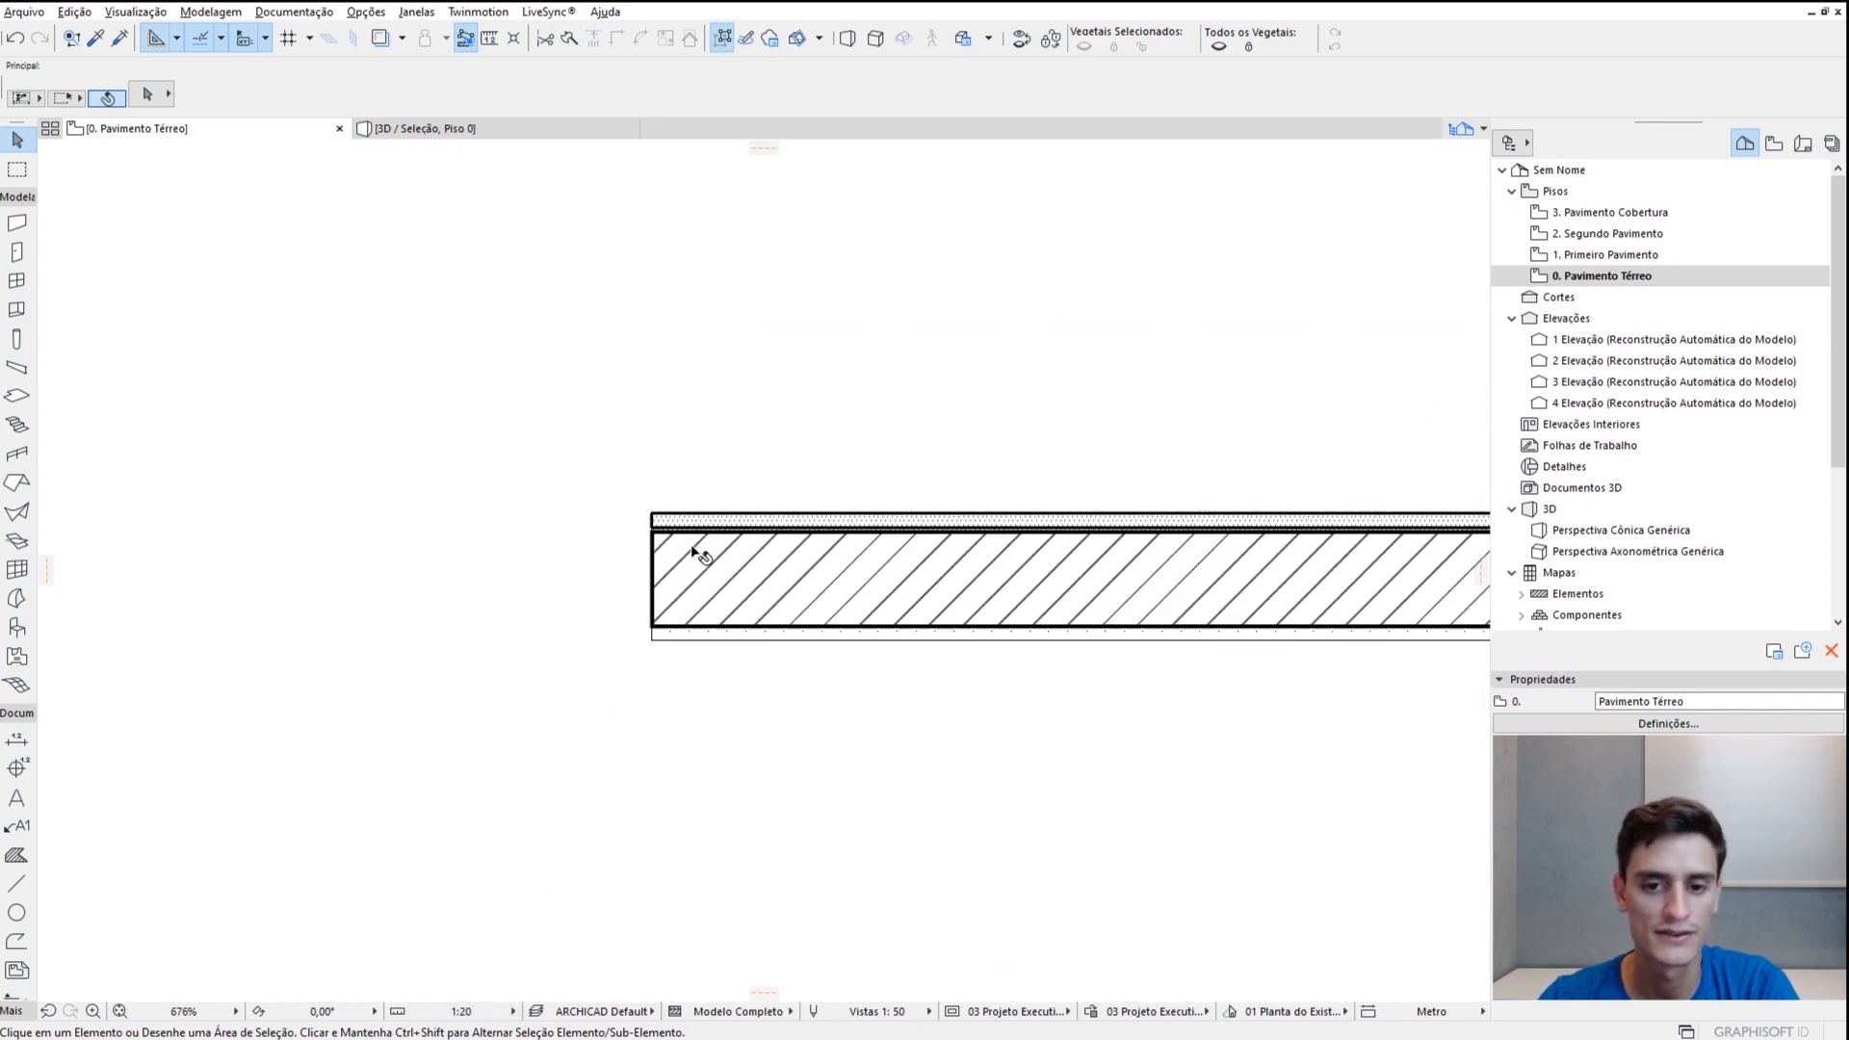
scroll(702, 714, "down", 3)
scroll(887, 735, "up", 2)
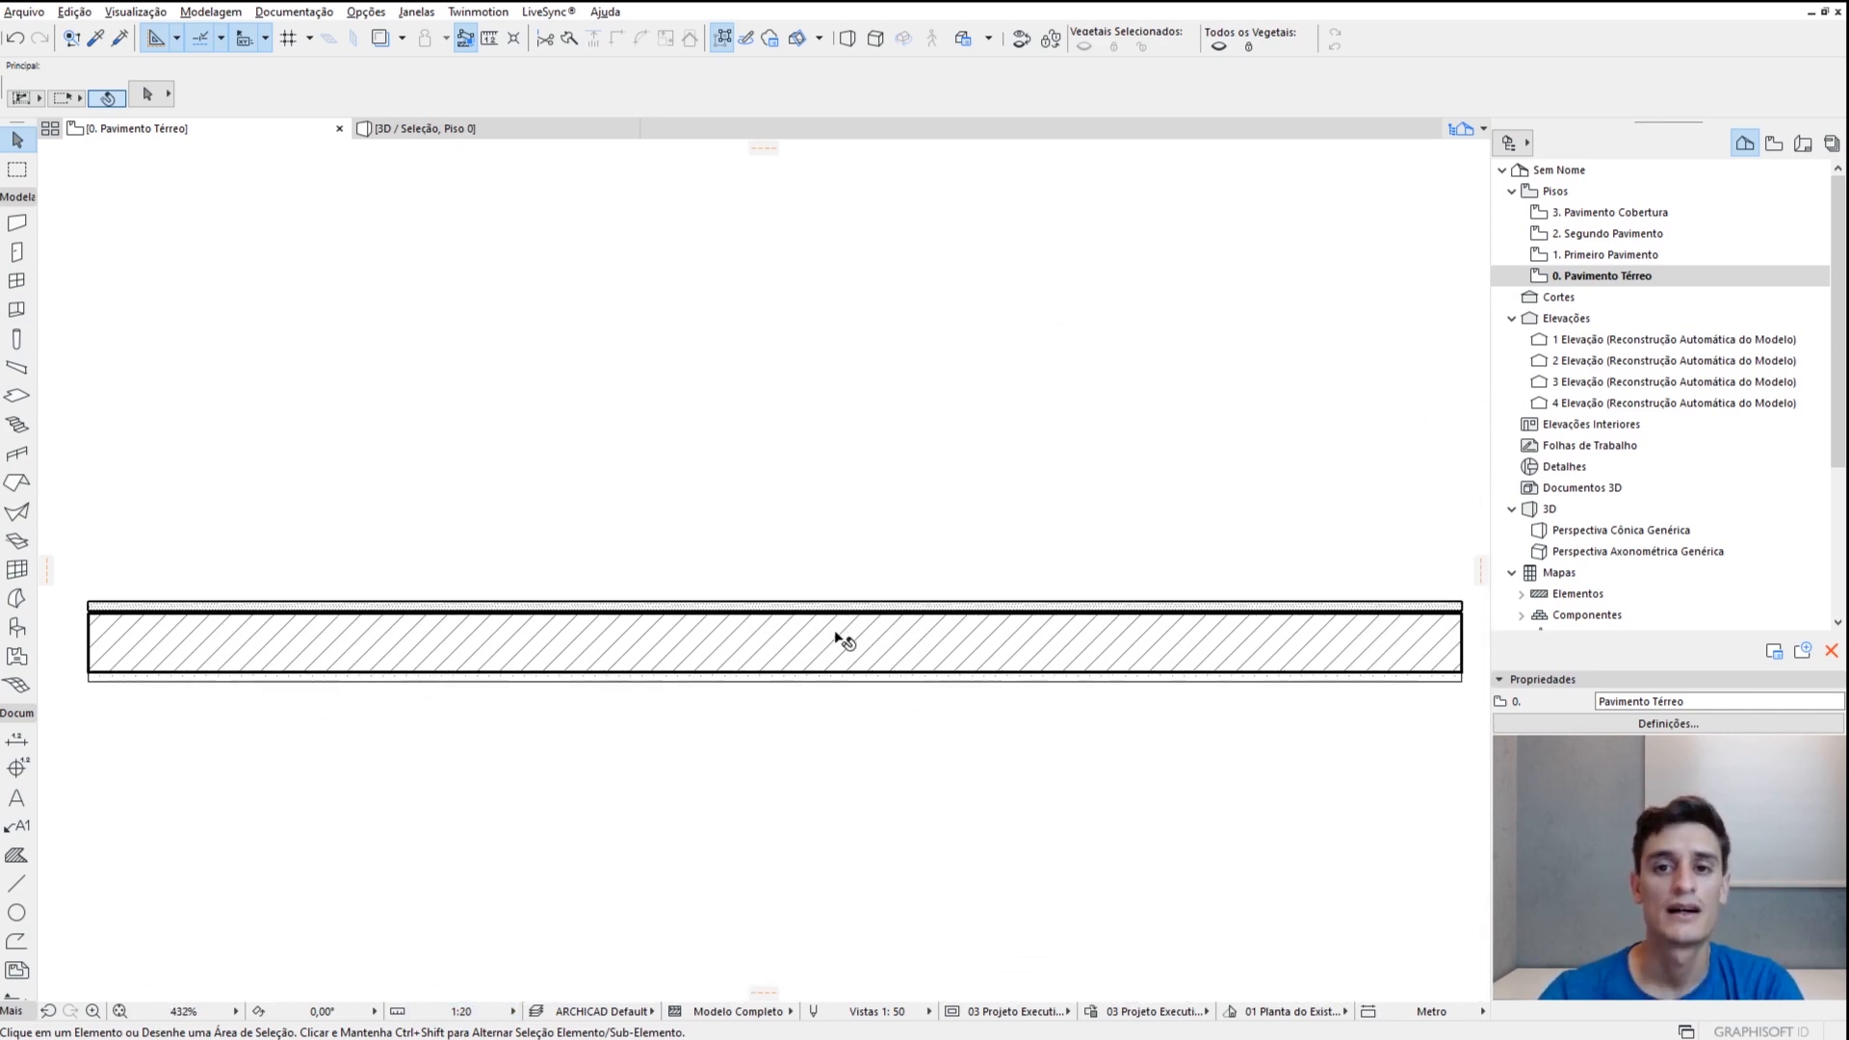
Set the floor plan's scale to 1:50 and check how the wall's hatches and lines display
scroll(867, 660, "down", 2)
left_click(462, 1012)
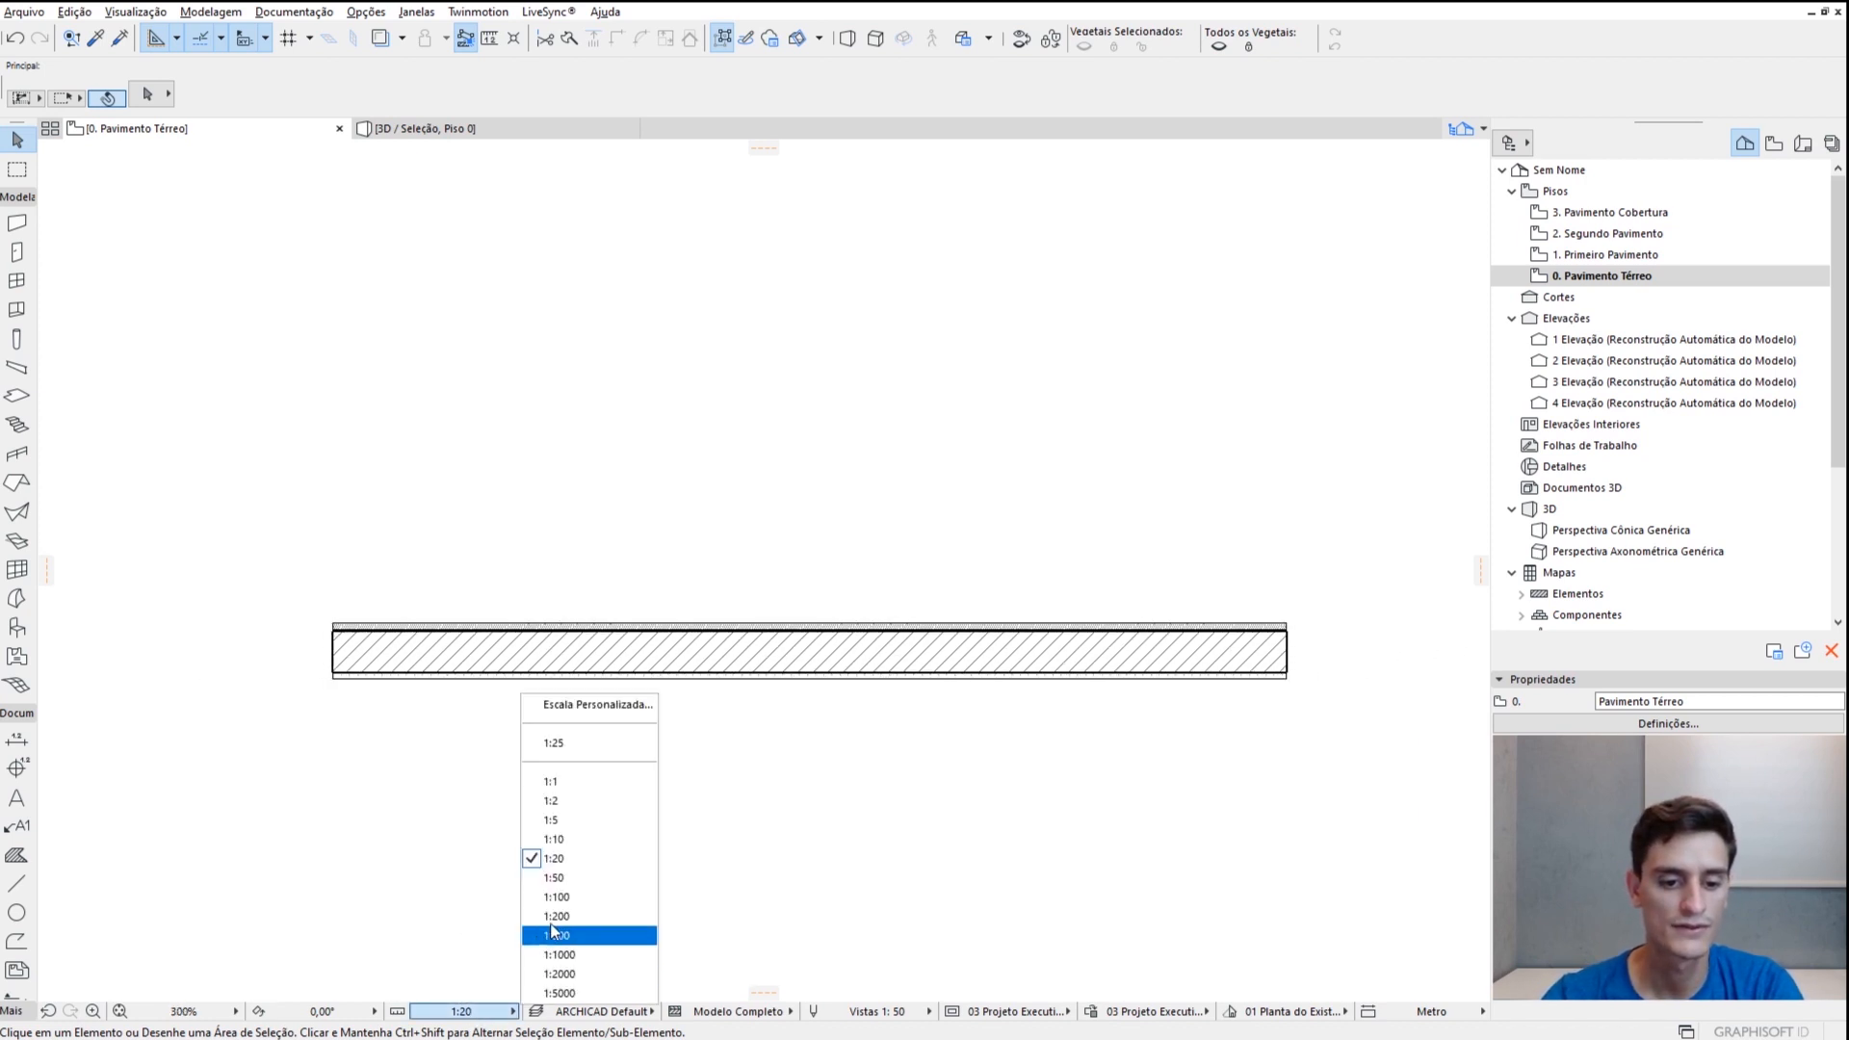
left_click(554, 877)
scroll(747, 619, "up", 5)
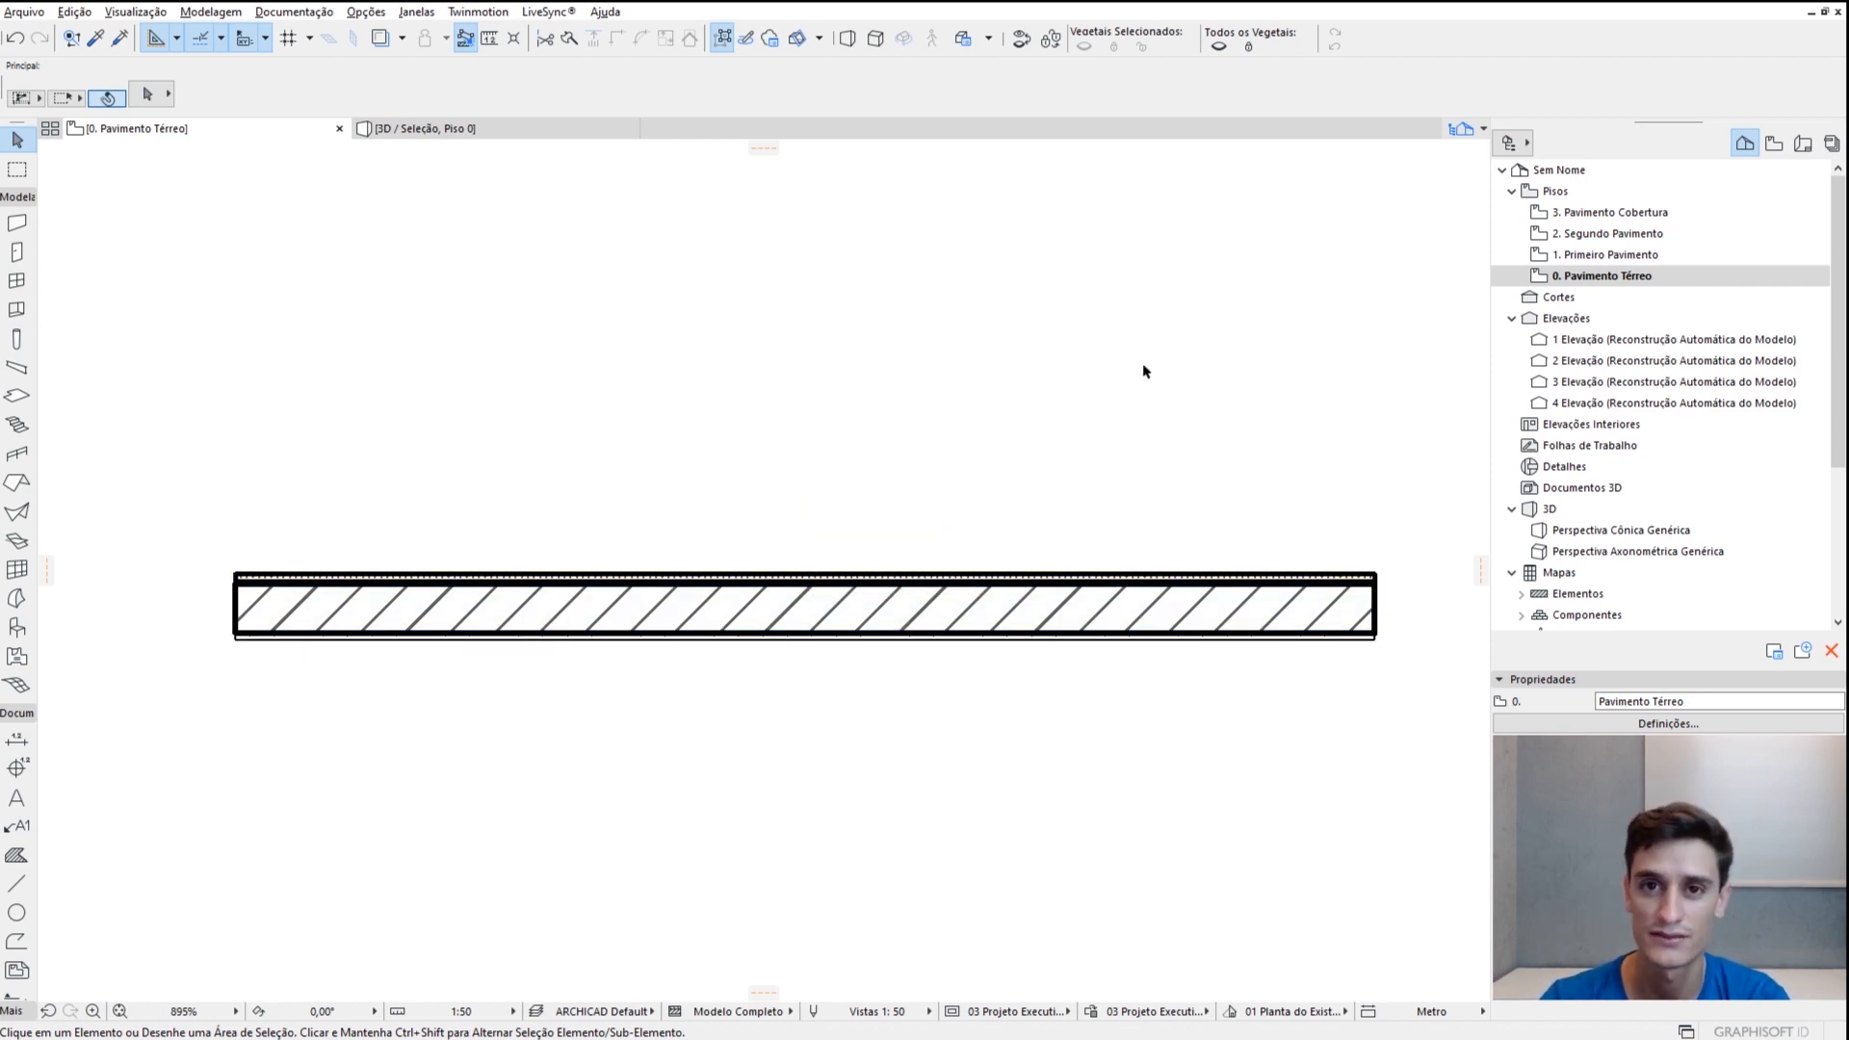
Select the wall, switch its structure between basic and composite, and look through the available composites
left_click(874, 621)
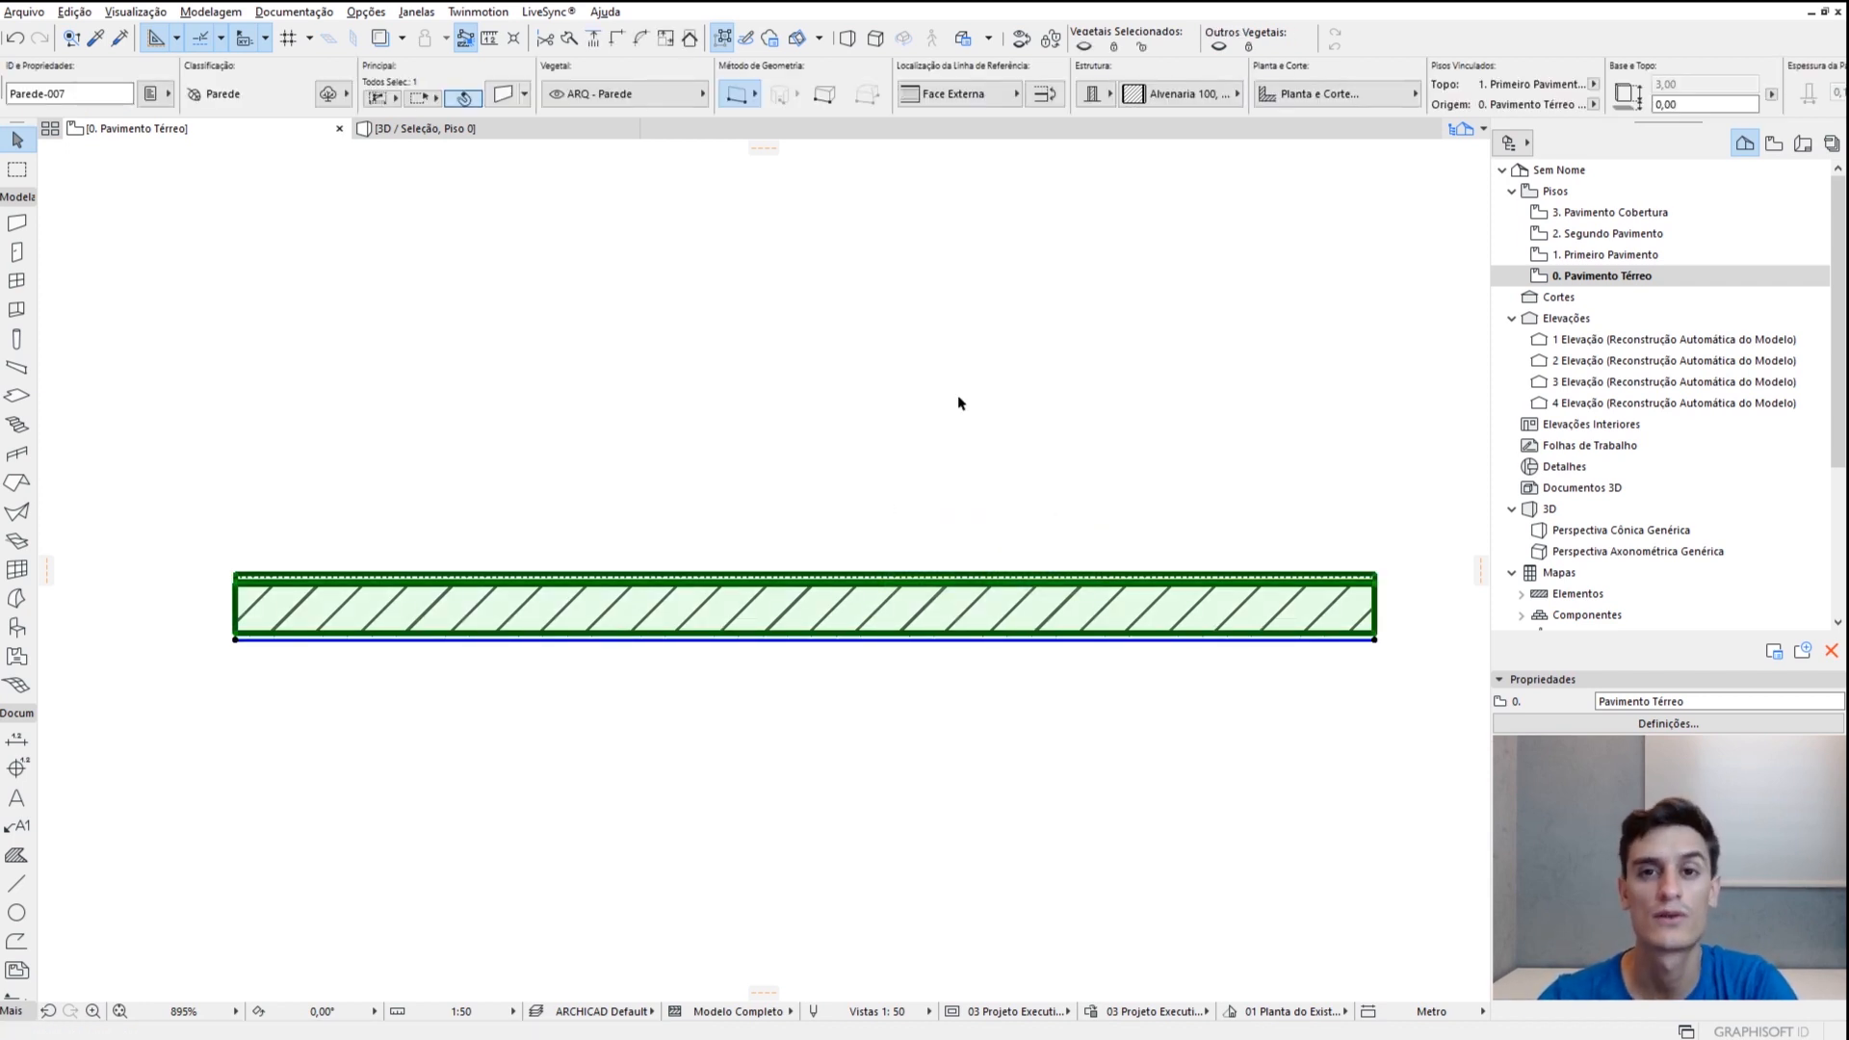
left_click(1103, 101)
left_click(1122, 108)
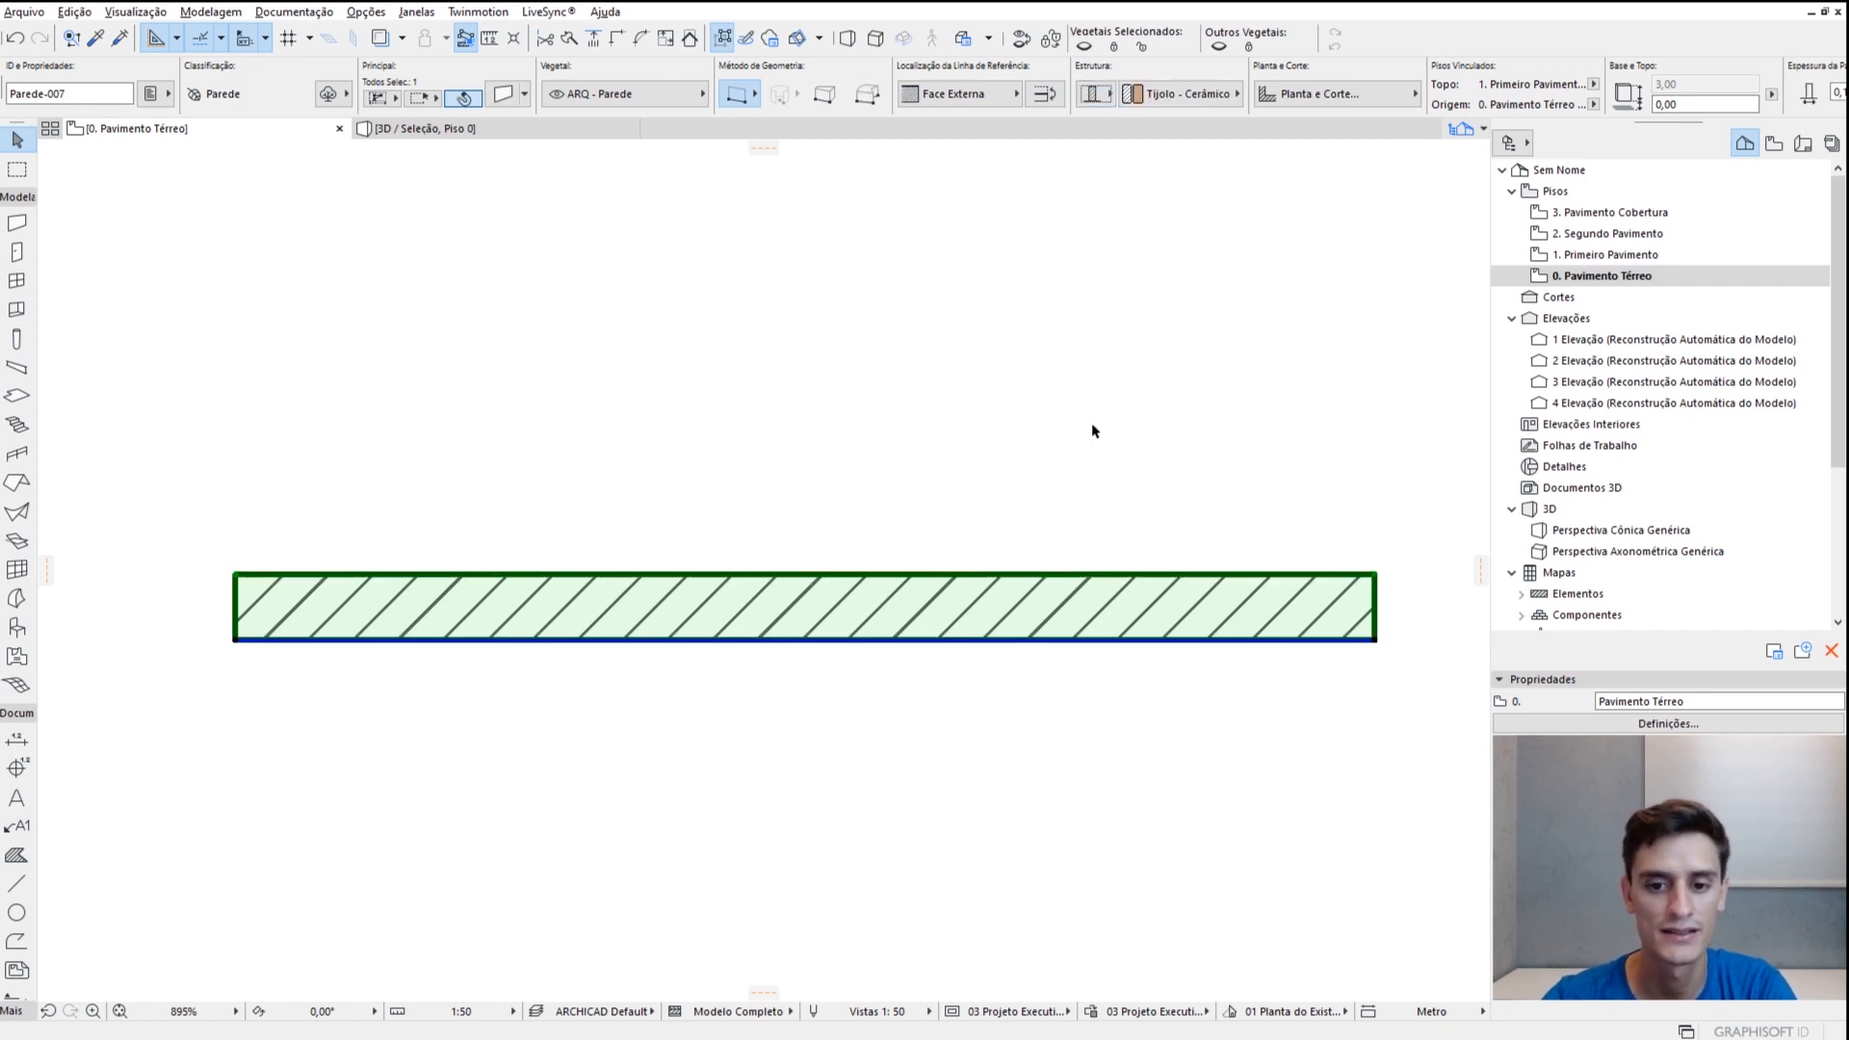
left_click(1101, 99)
left_click(1159, 95)
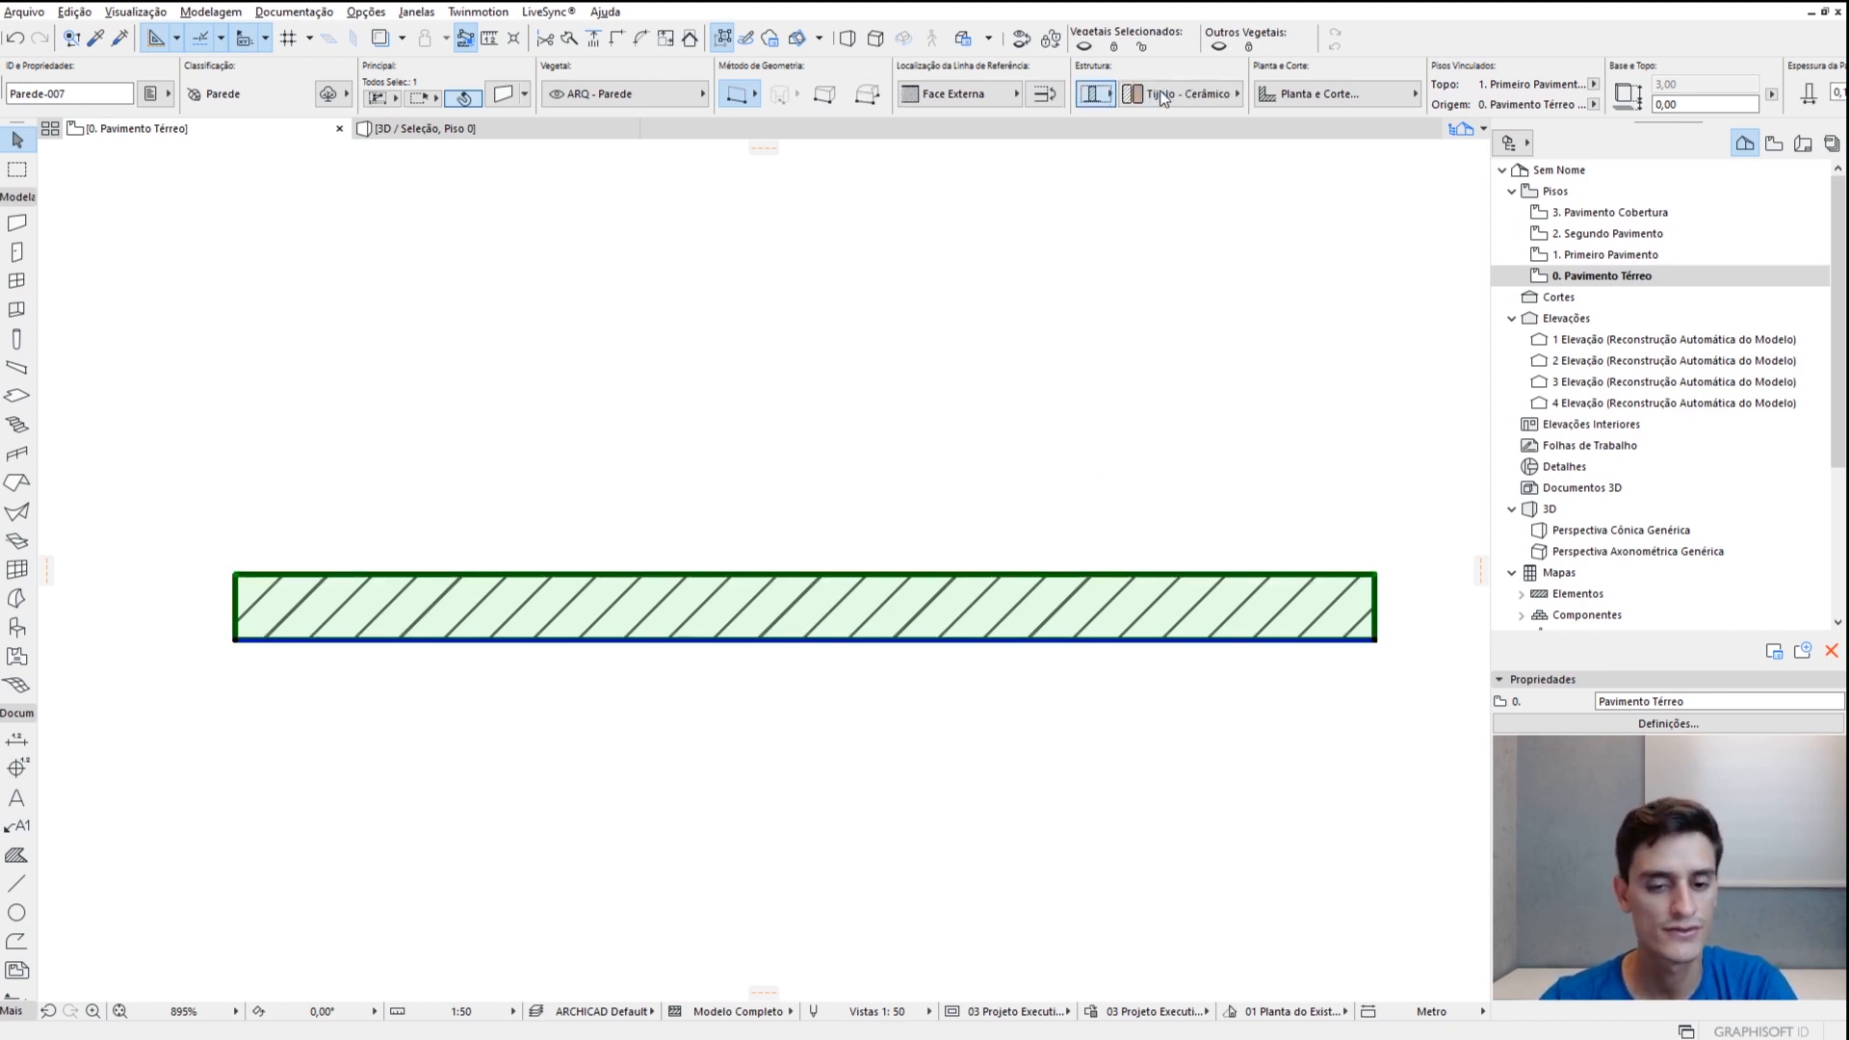
left_click(1103, 99)
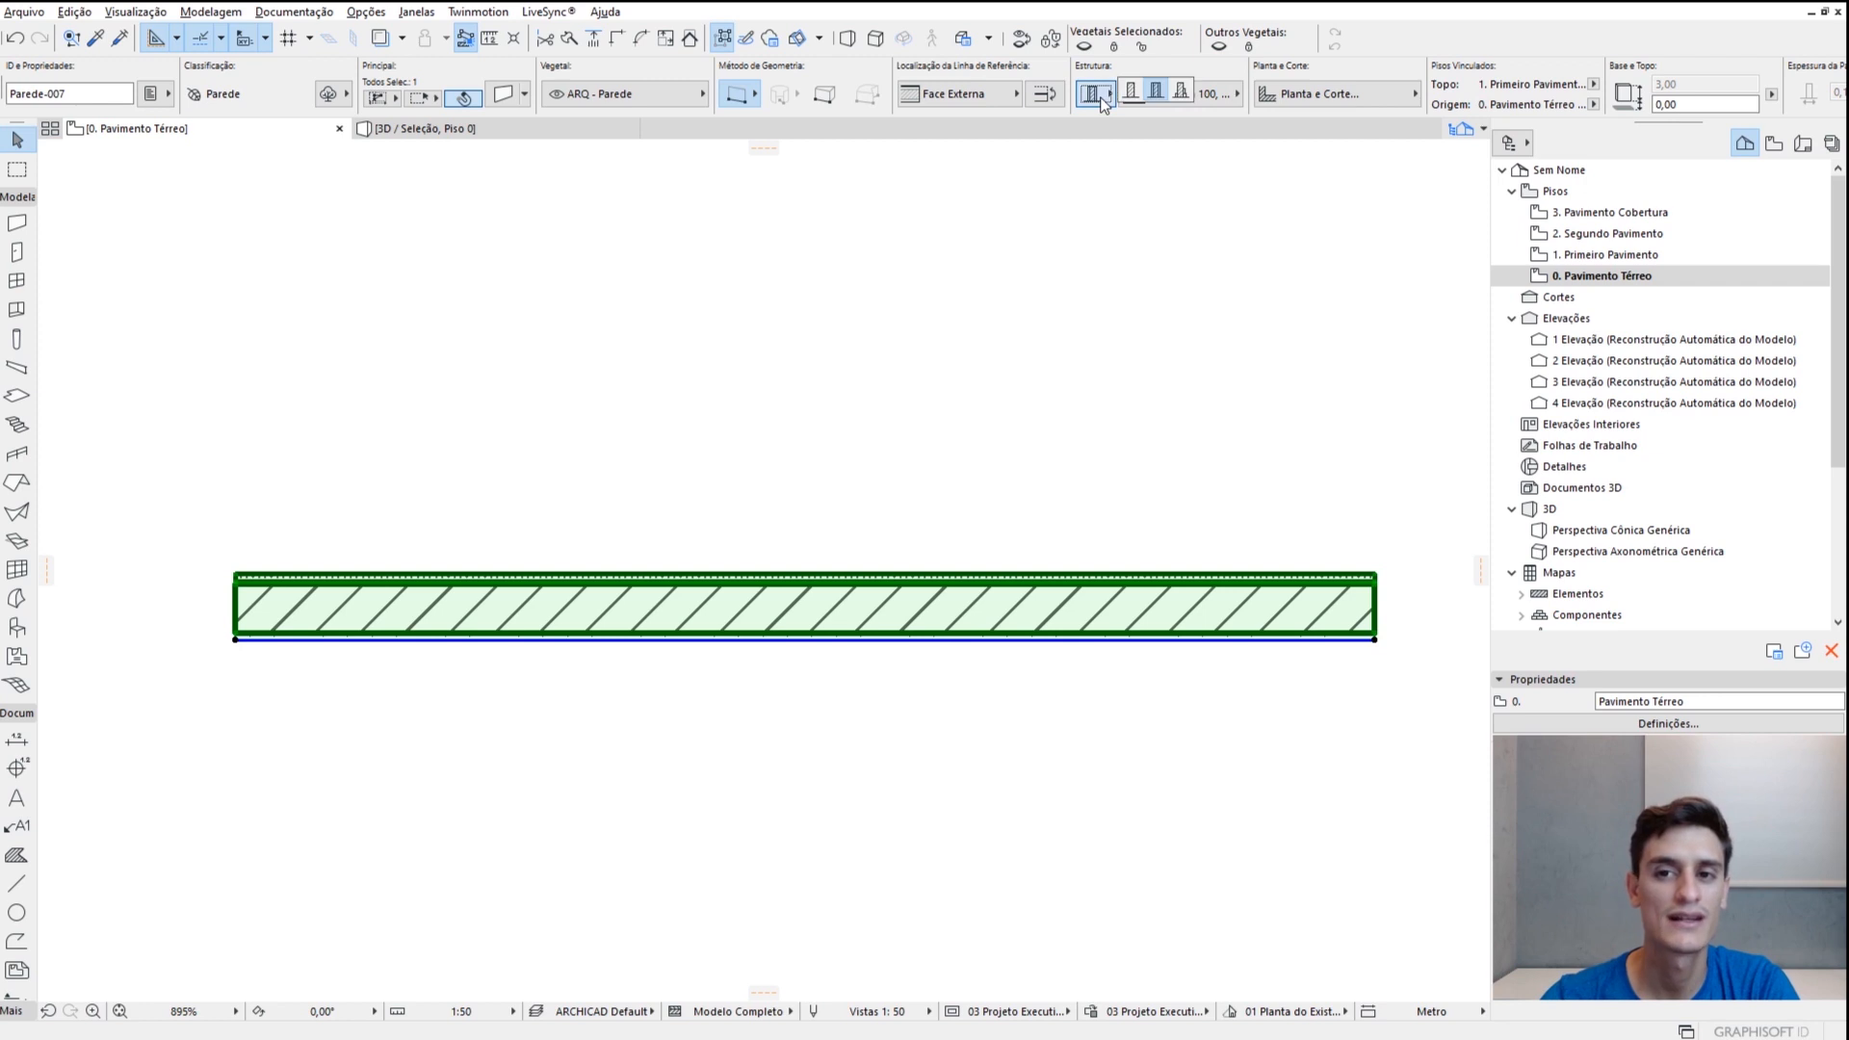
left_click(1124, 102)
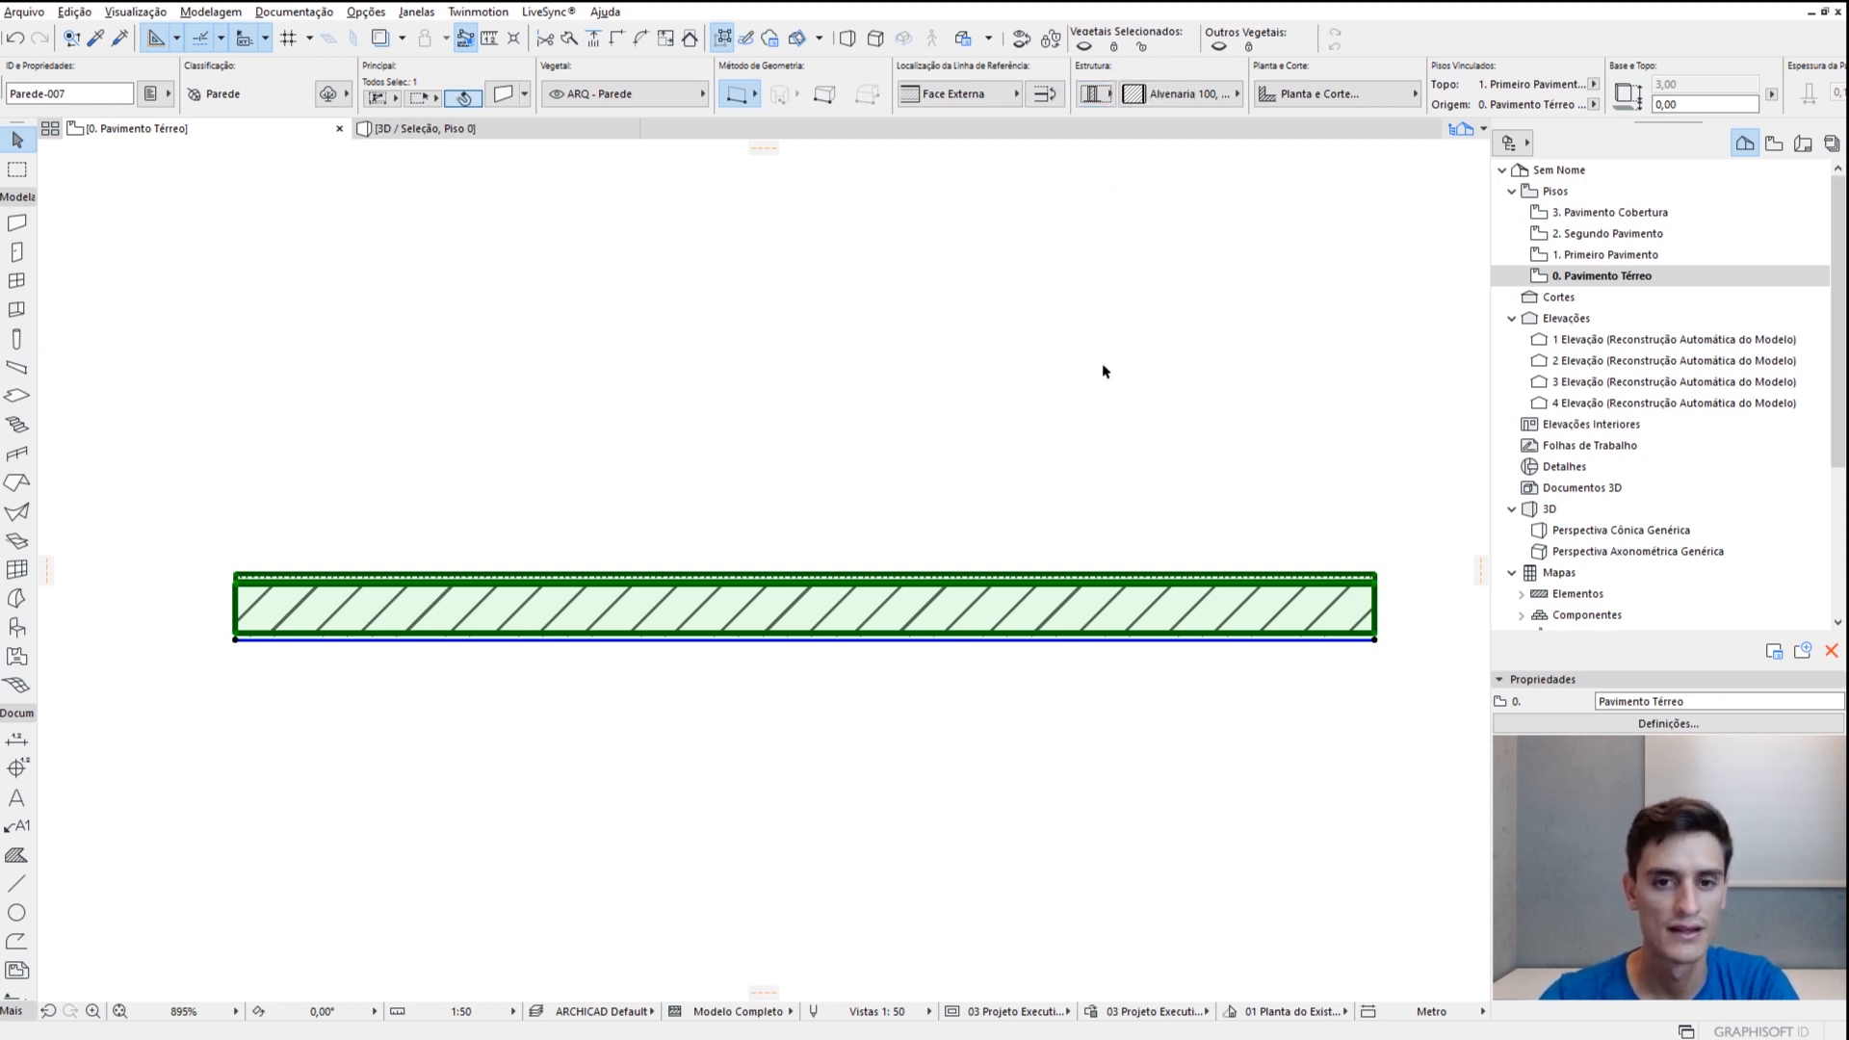
left_click(1153, 100)
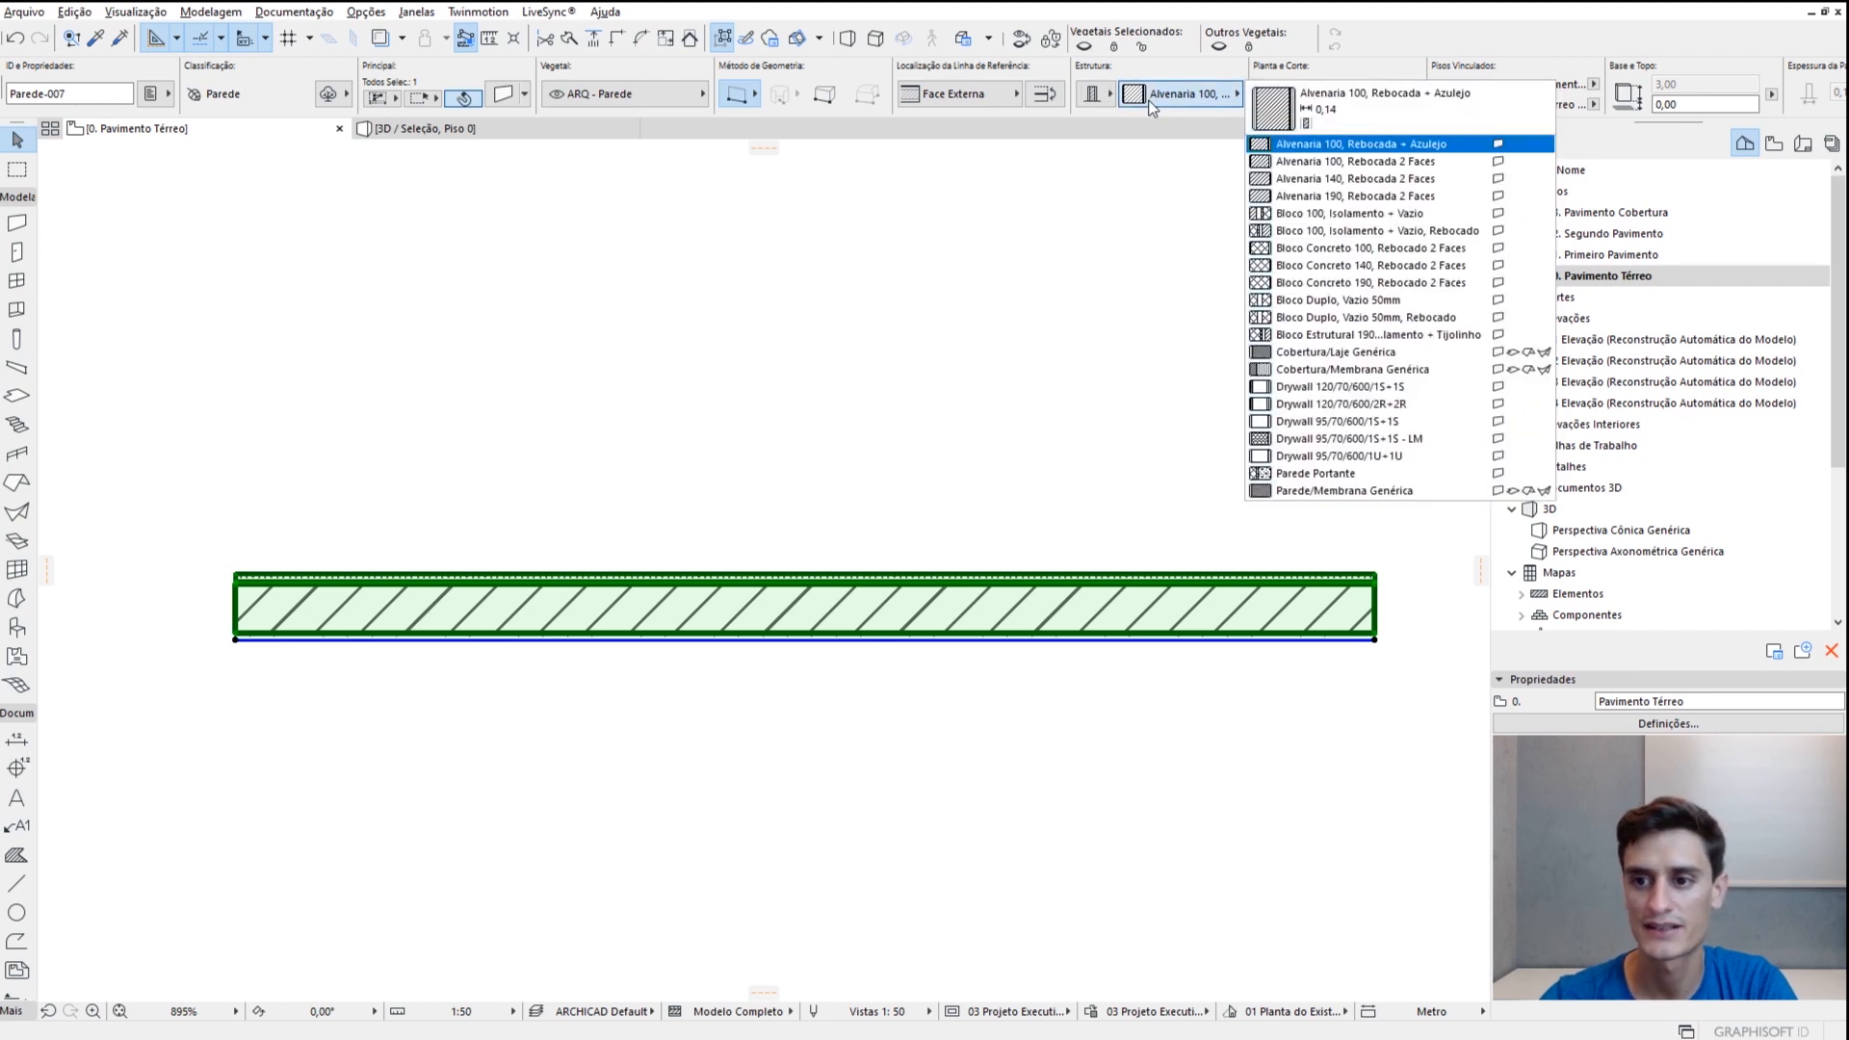
left_click(1151, 102)
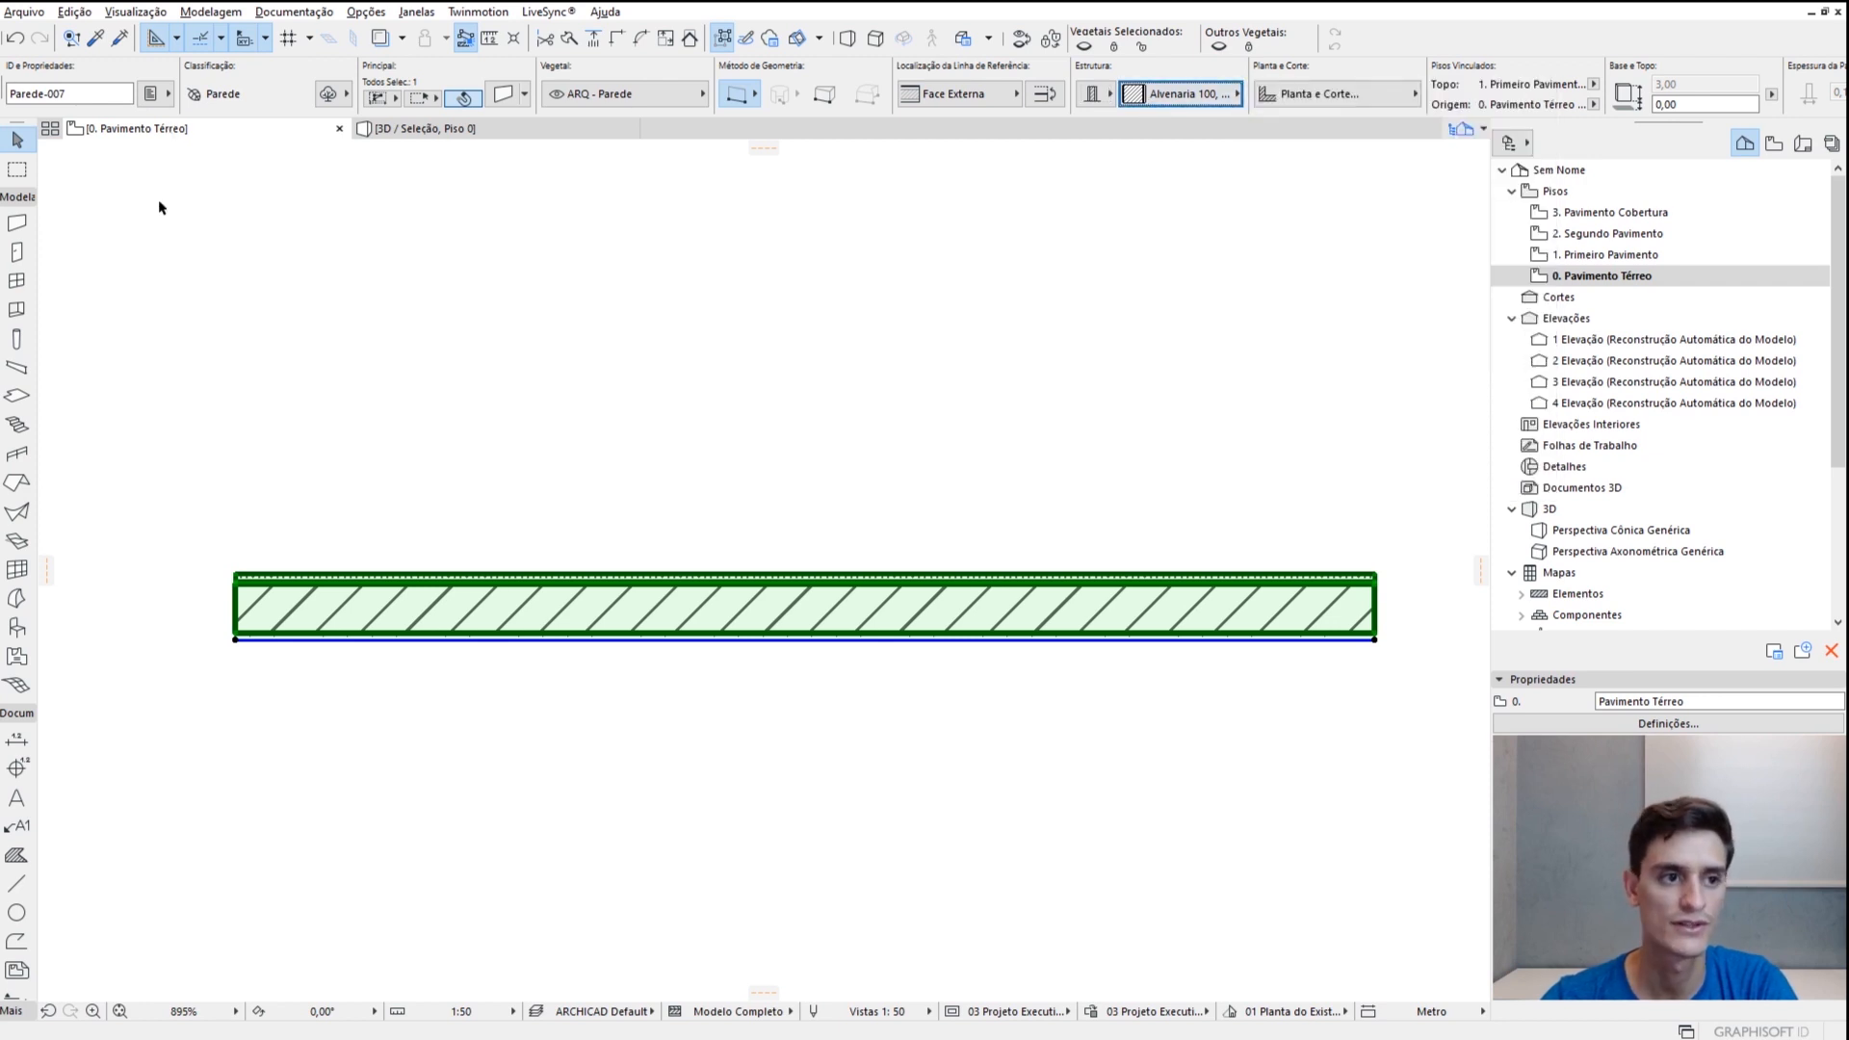
Apply the favorite Bloco de Concreto Revestido com Tijolinho to the wall and inspect its layers in the plan
left_click(524, 93)
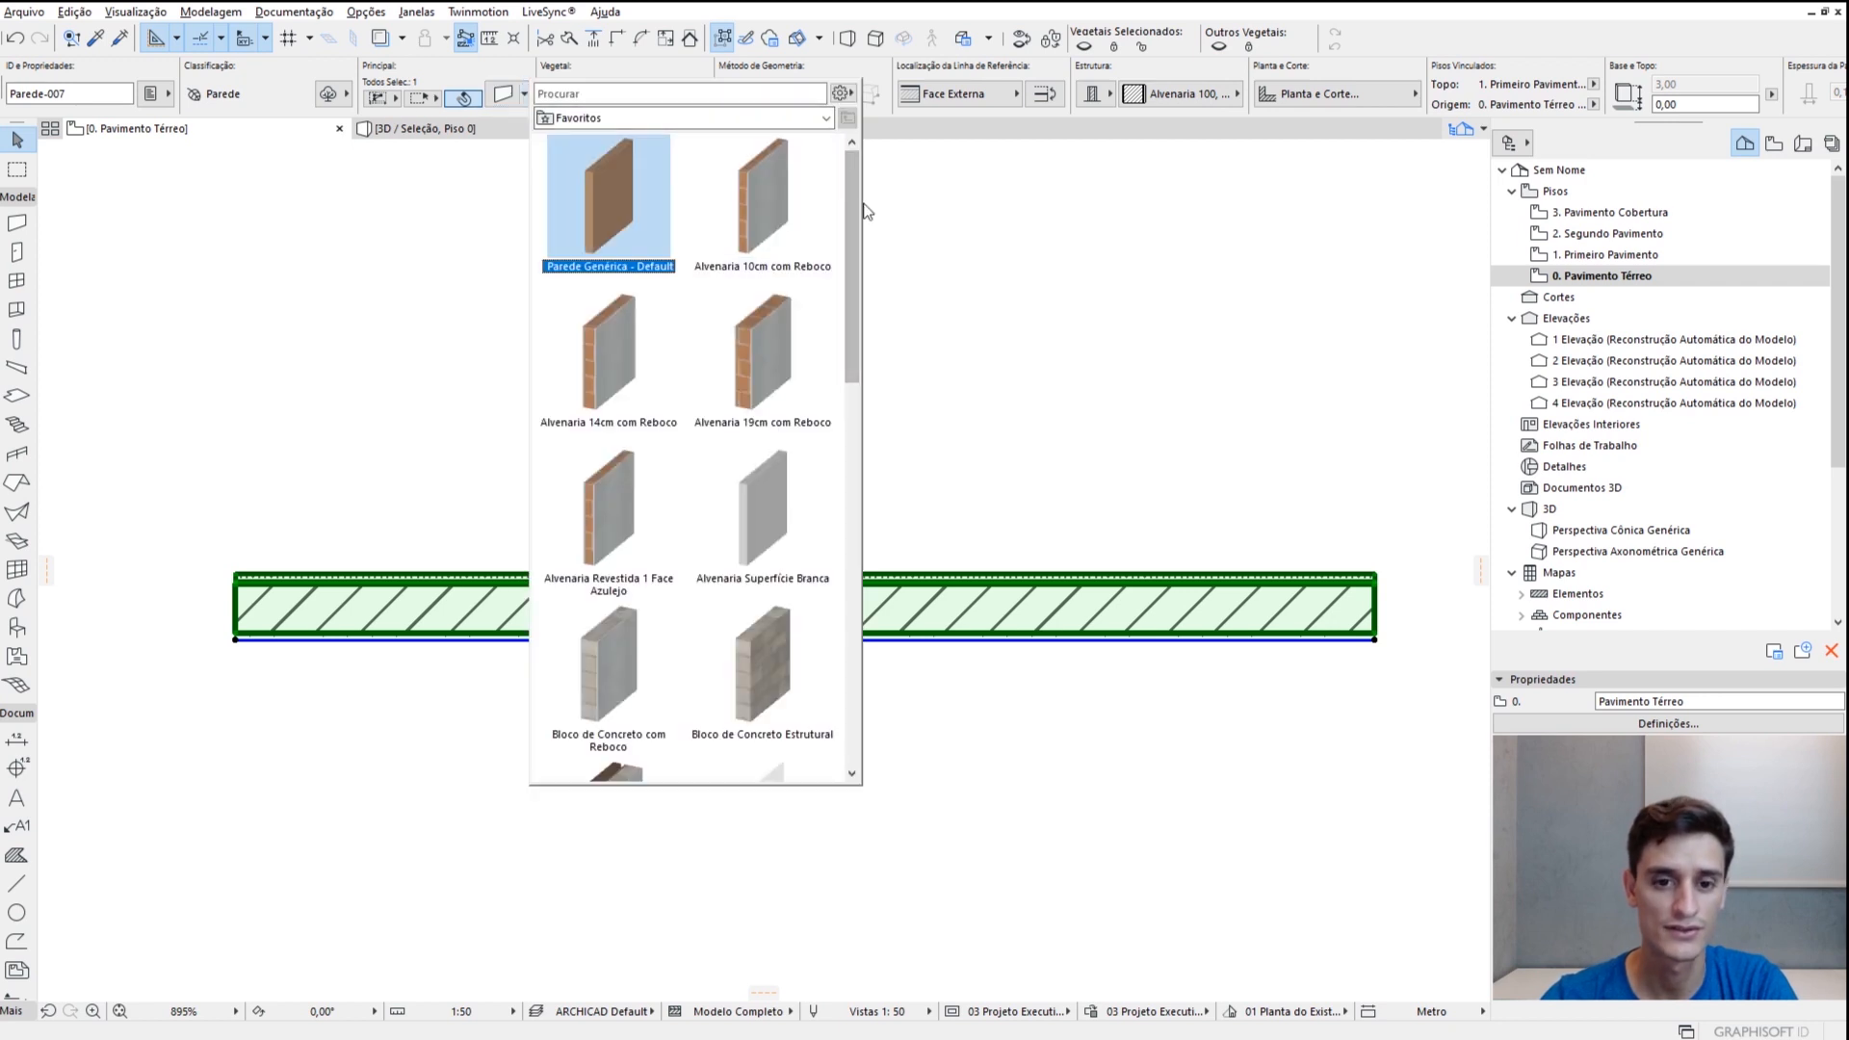
left_click_drag(853, 219, 863, 346)
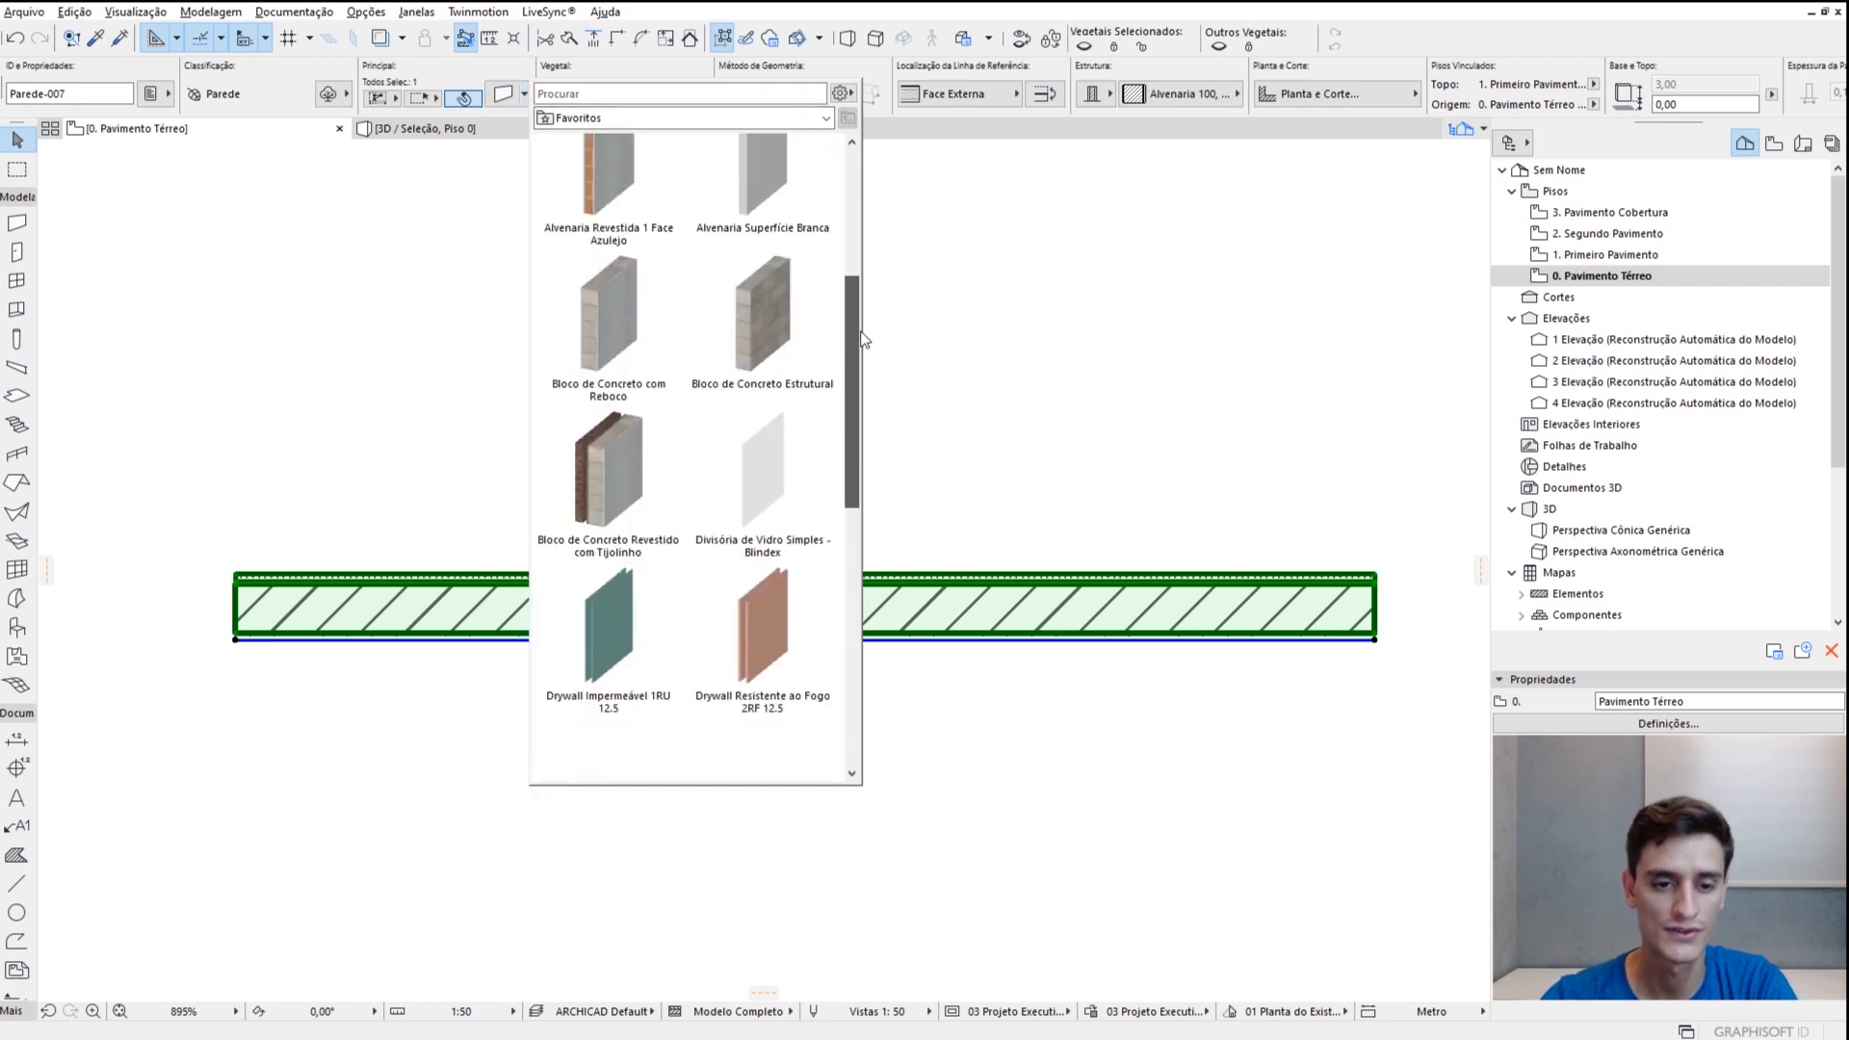
double_click(603, 468)
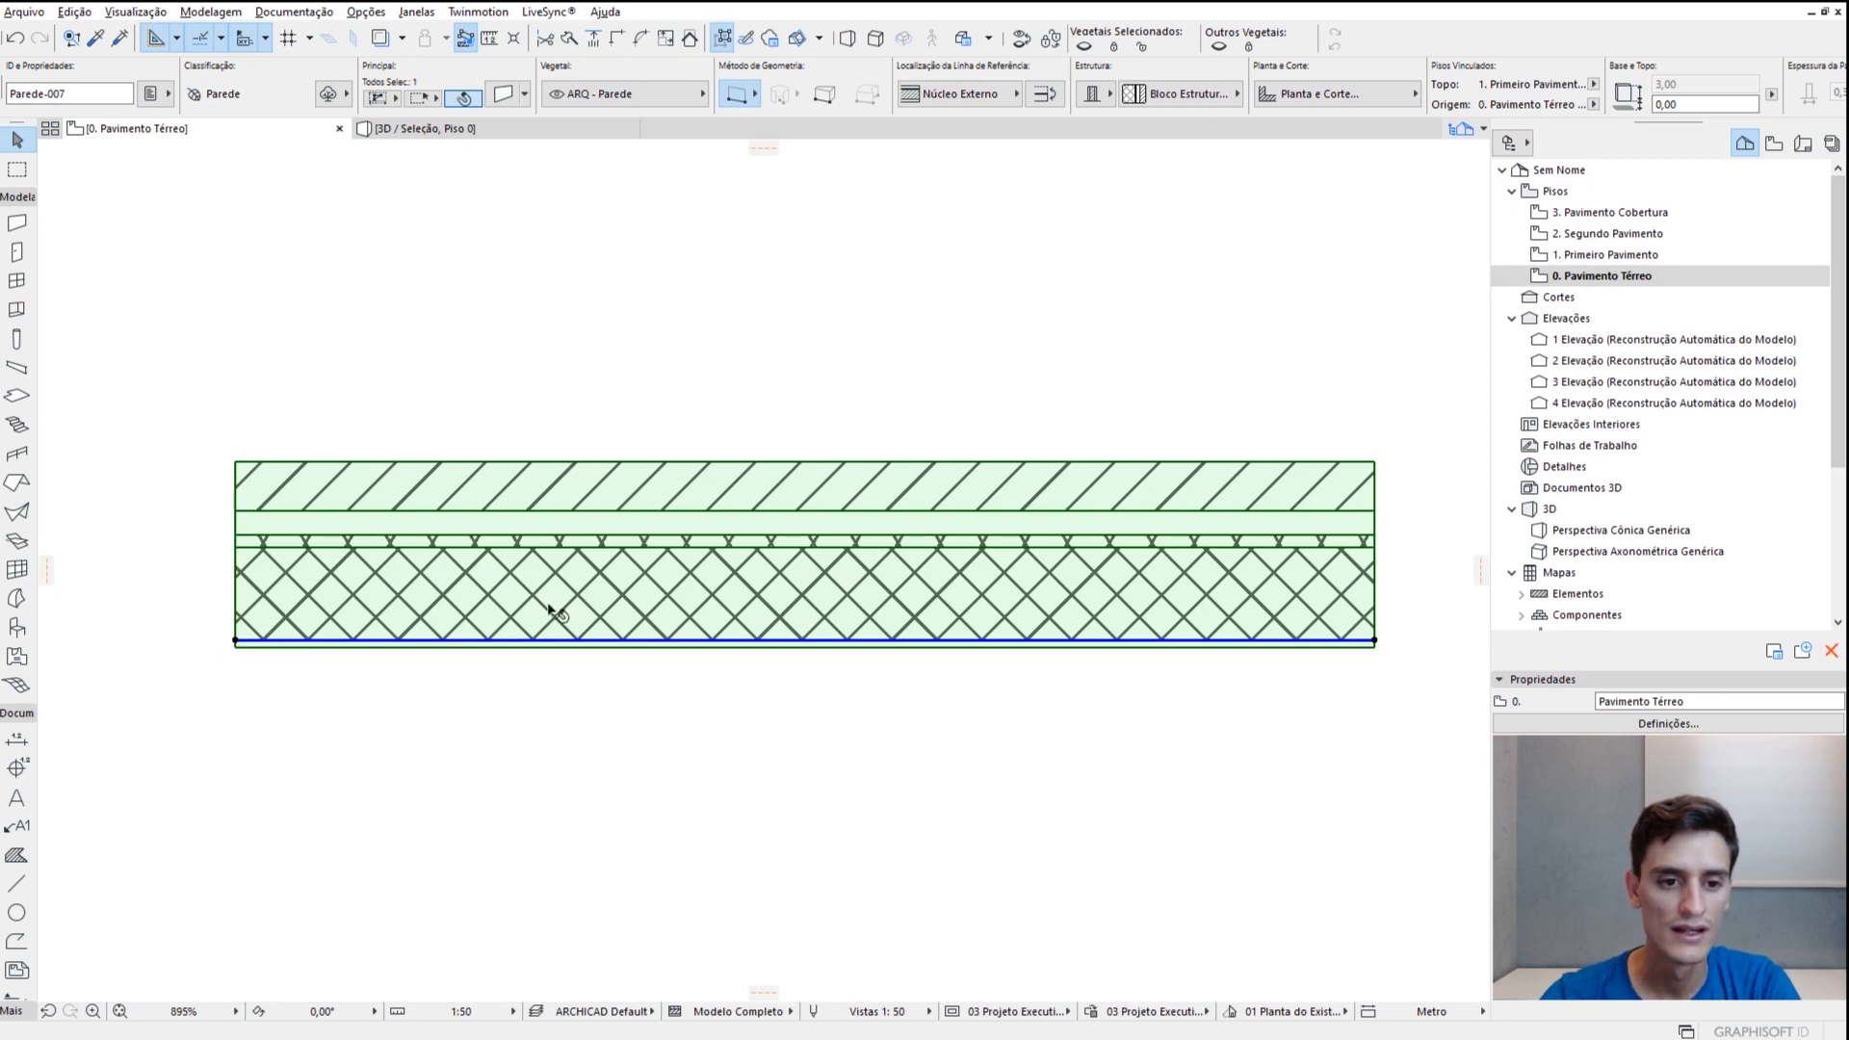
key("Escape")
scroll(554, 604, "up", 4)
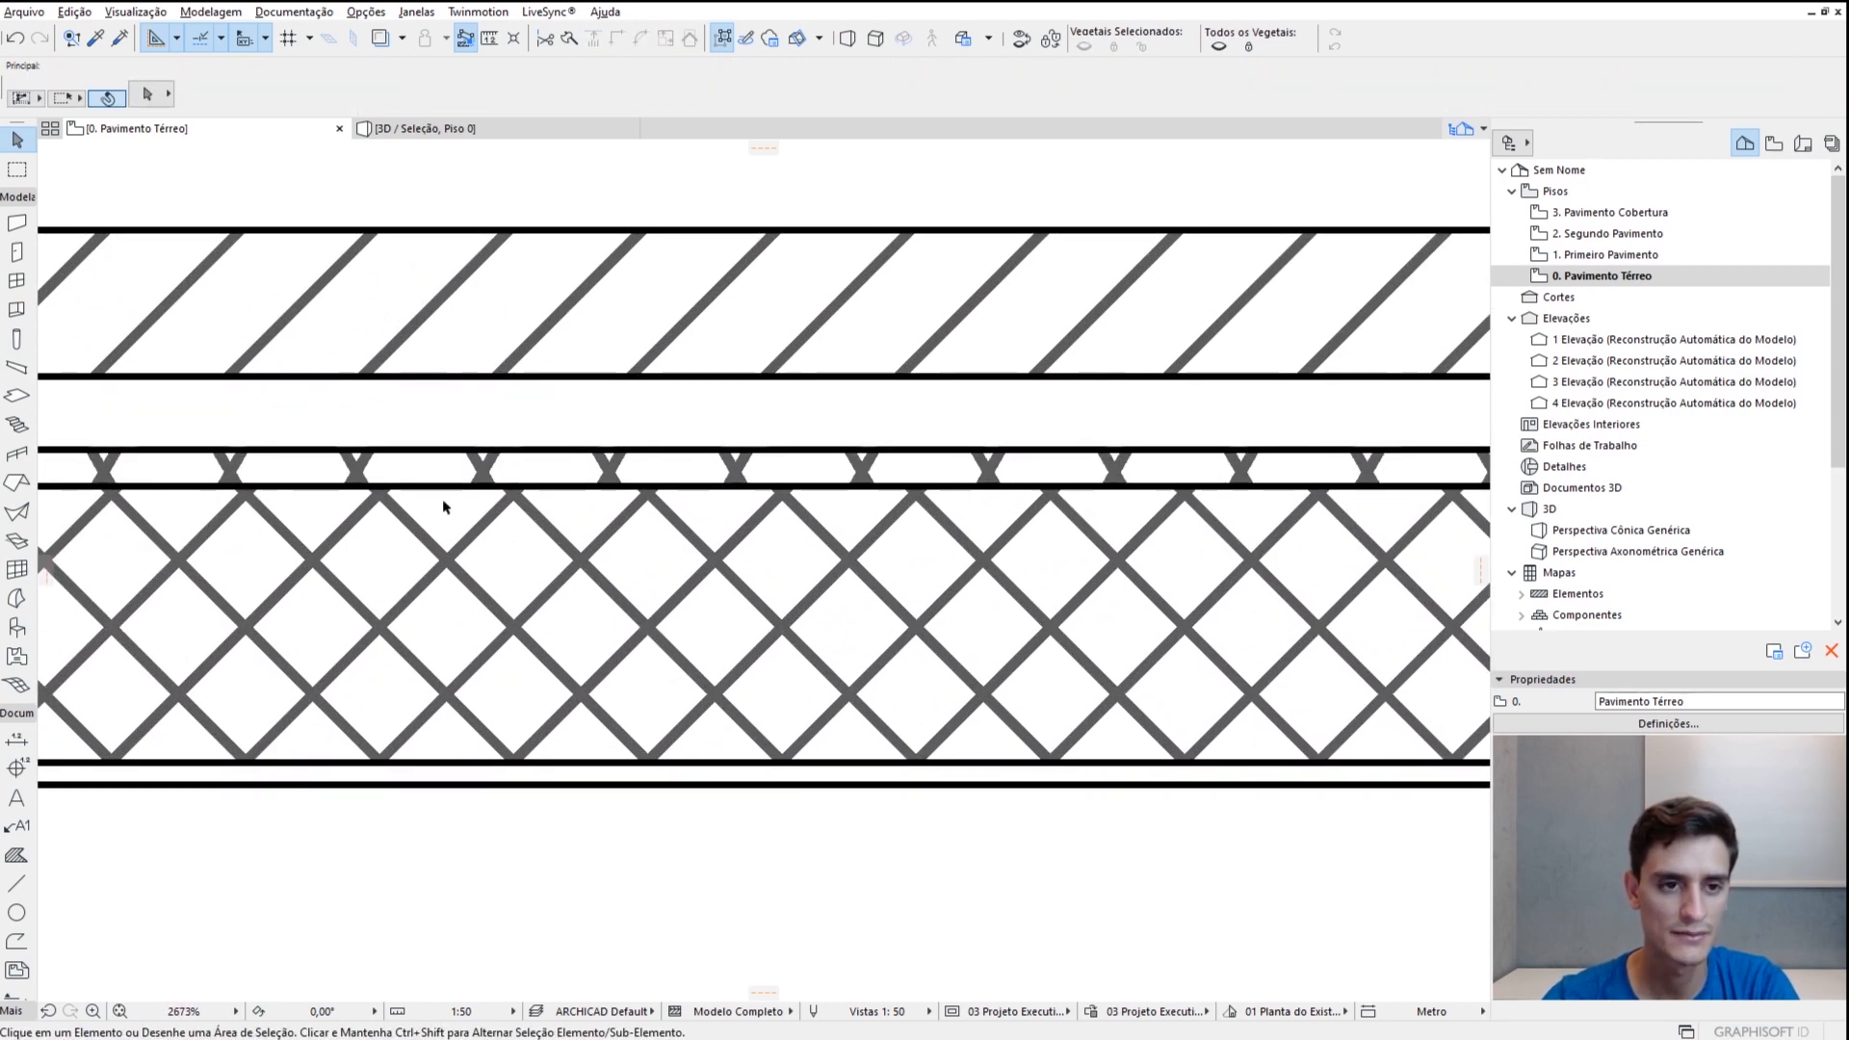
scroll(446, 500, "down", 5)
Show the wall in 3D and examine its brick, insulation and concrete block layers at the wall's end
left_click(475, 131)
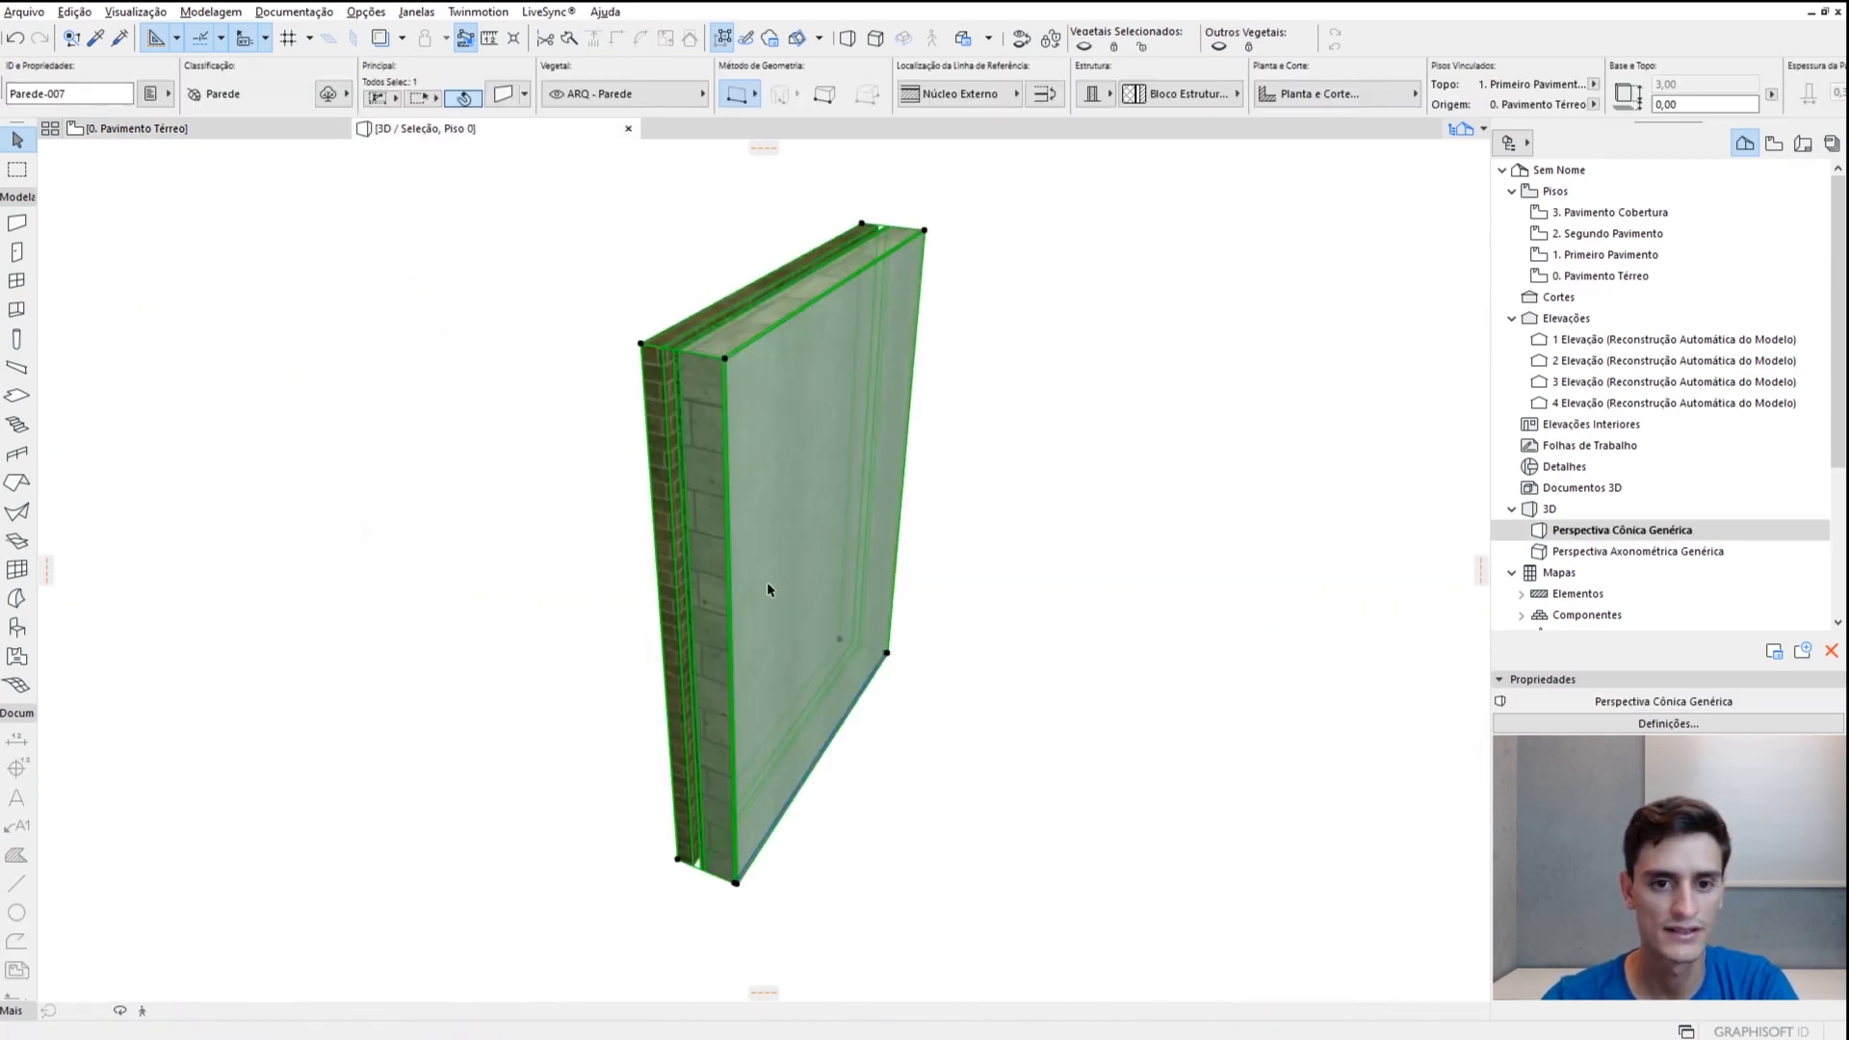
key("Escape")
scroll(677, 519, "up", 3)
middle_click_drag(711, 460, 938, 492, "shift")
middle_click_drag(691, 440, 770, 378, "shift")
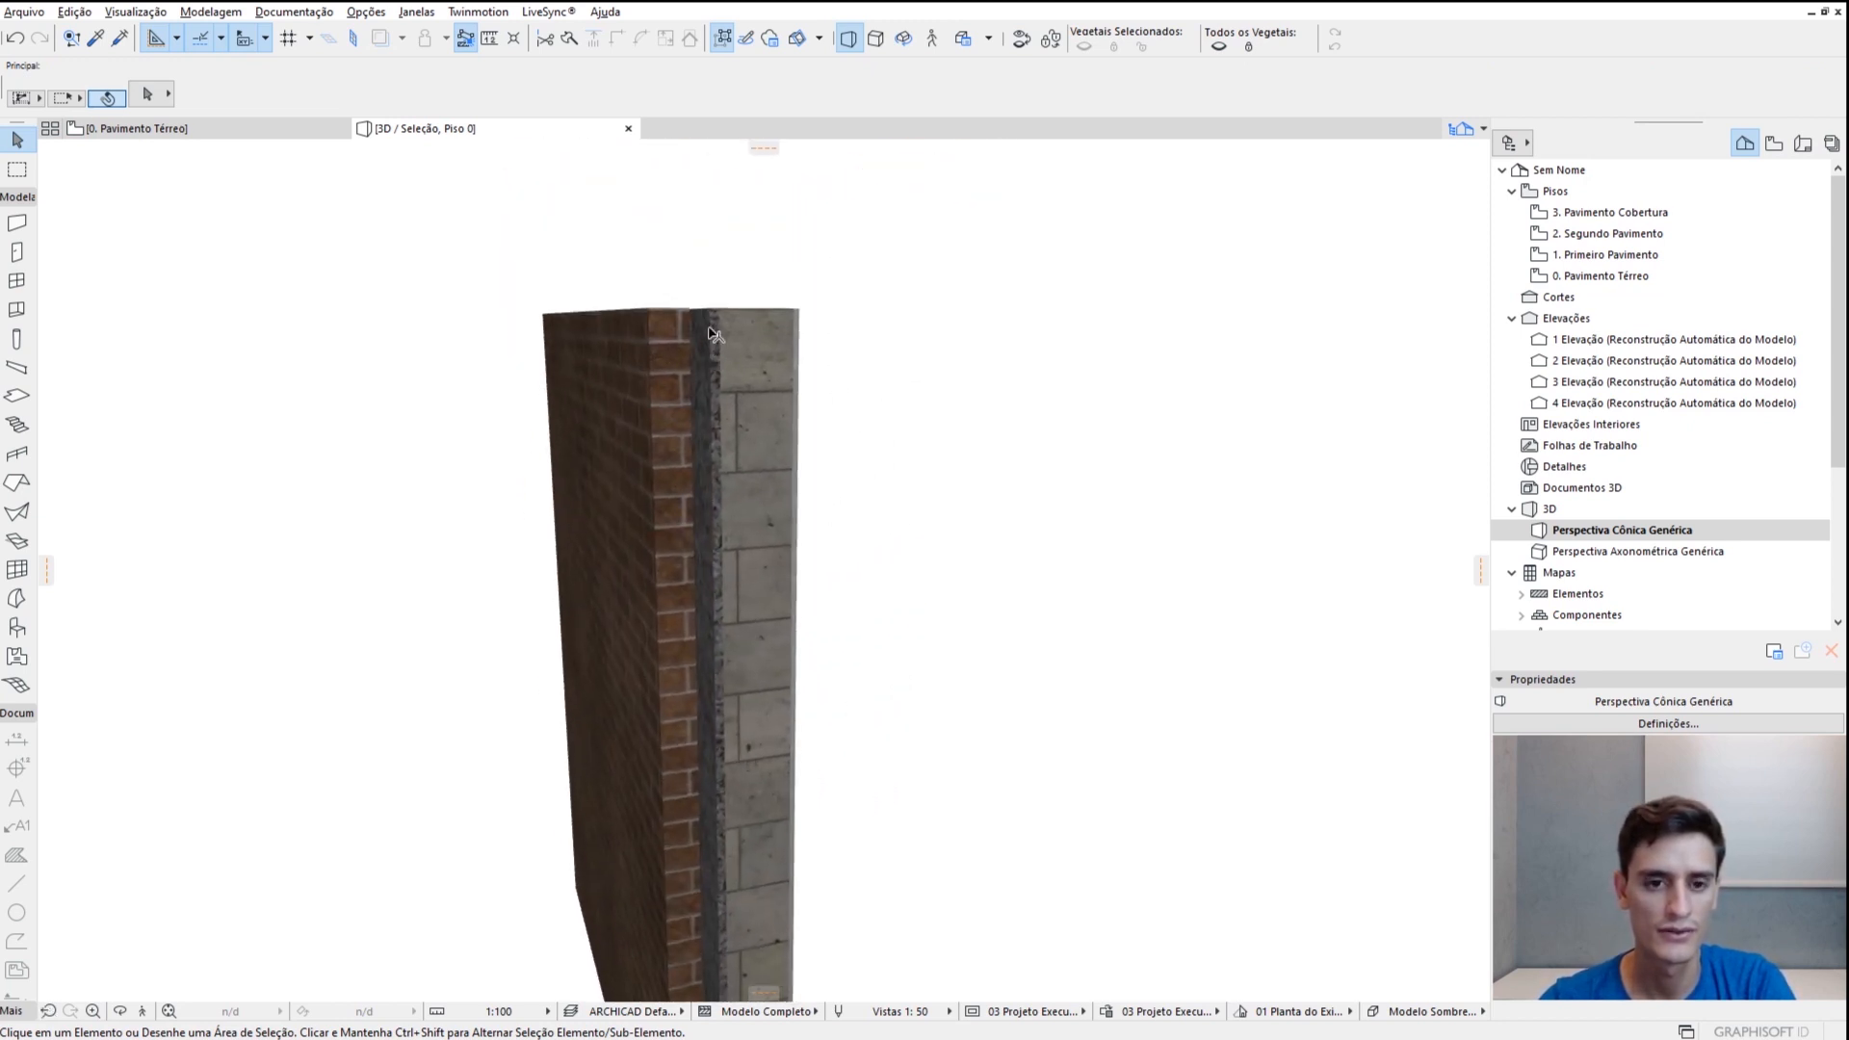
middle_click_drag(737, 428, 871, 491, "shift")
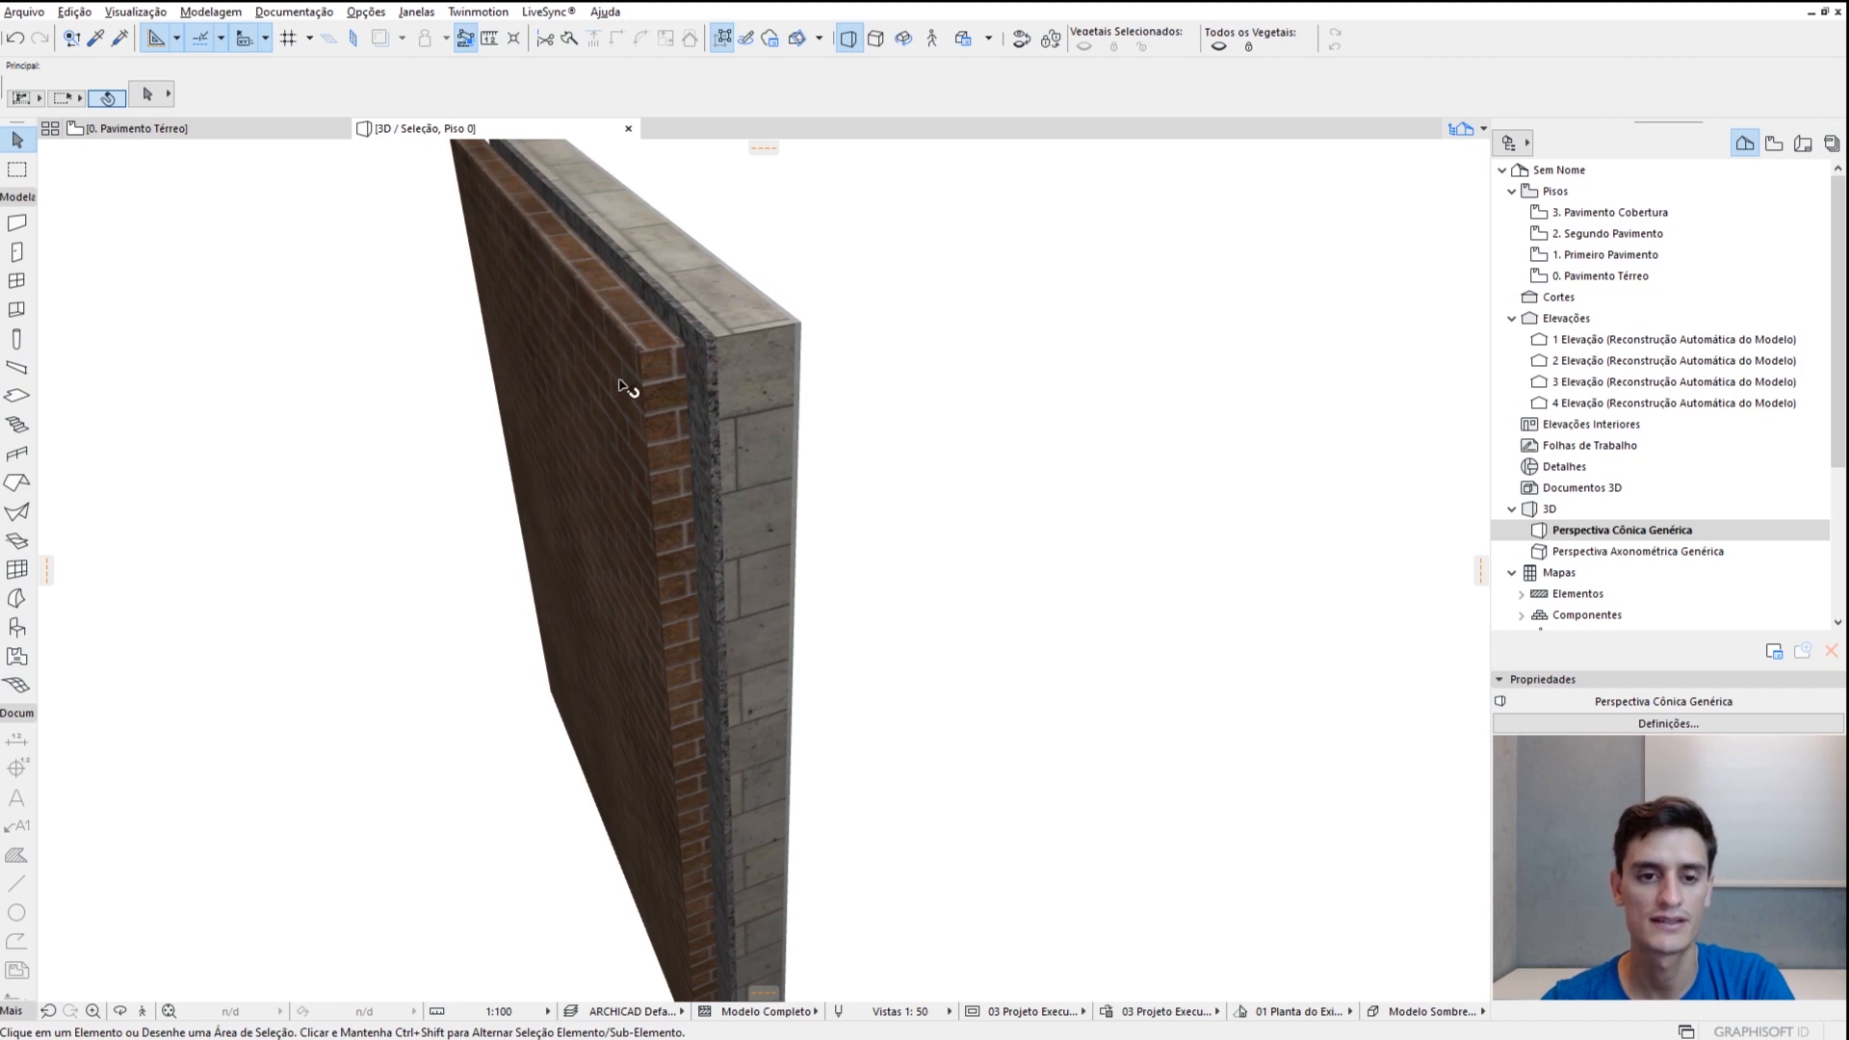
scroll(709, 421, "down", 5)
middle_click_drag(784, 487, 838, 433, "shift")
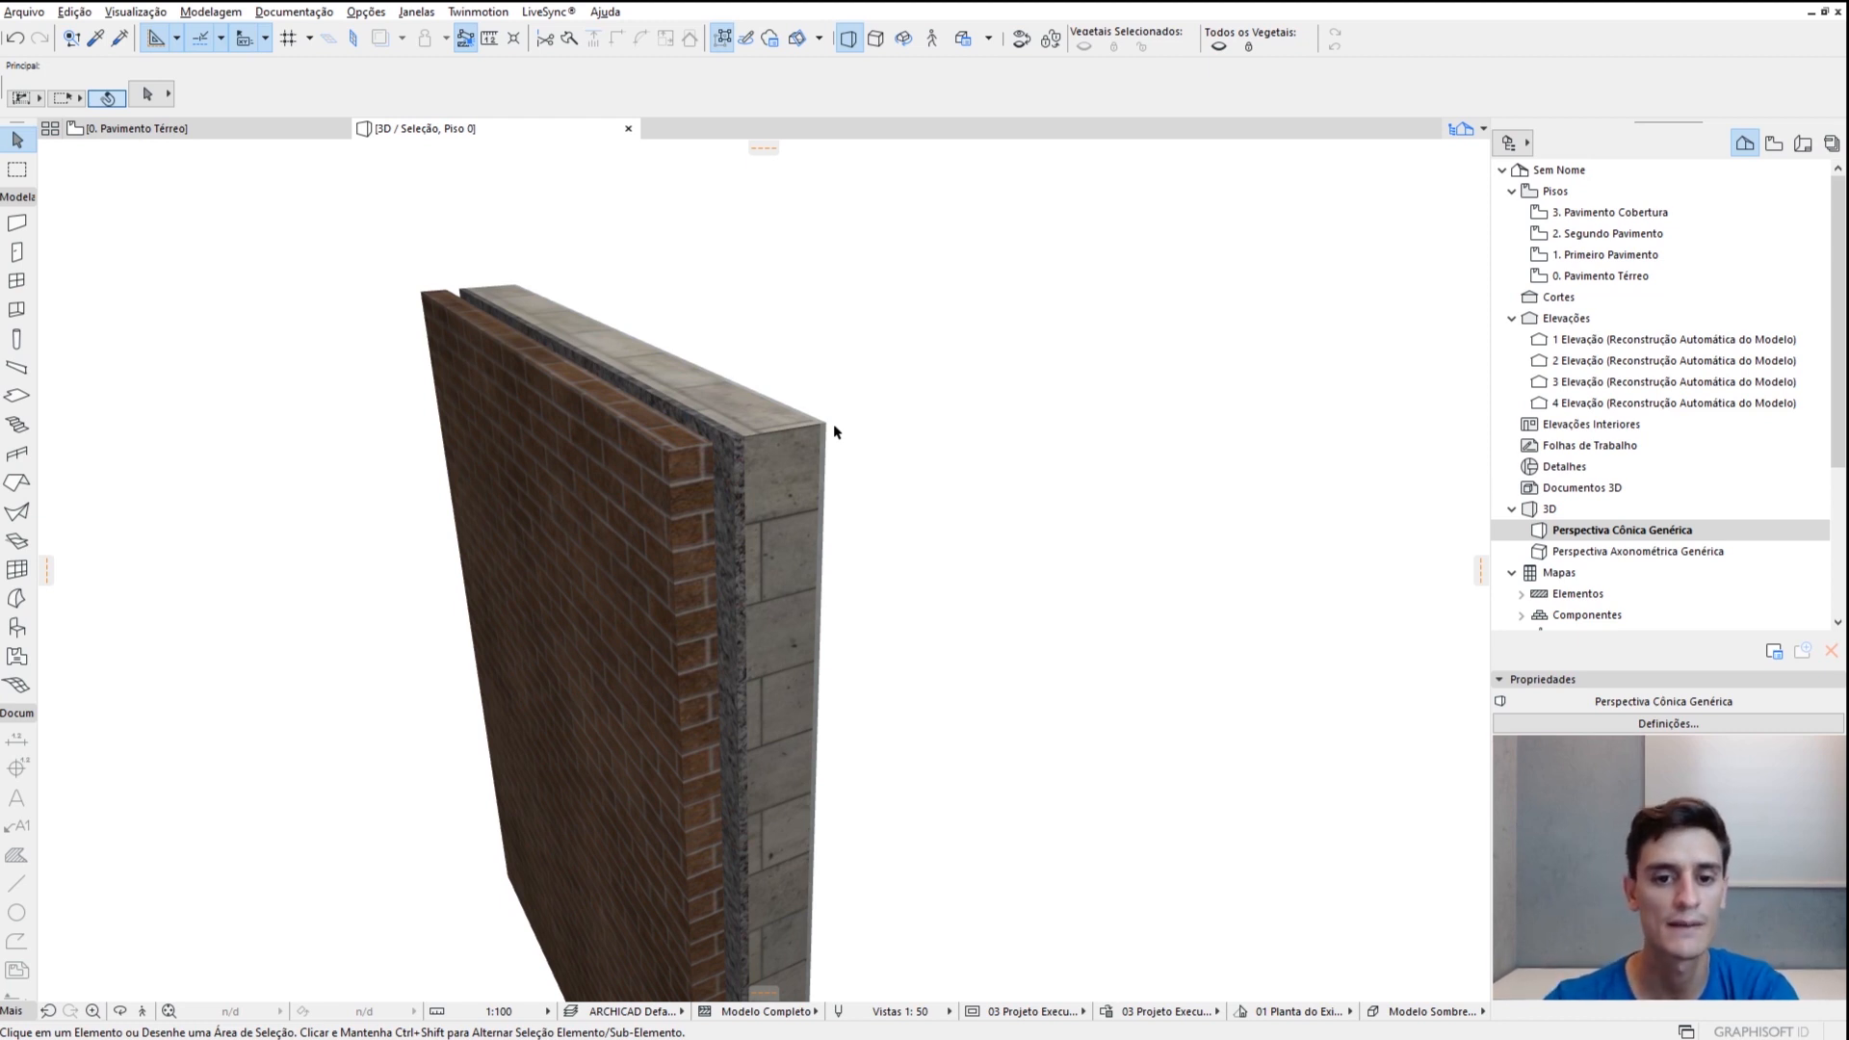
left_click(799, 547)
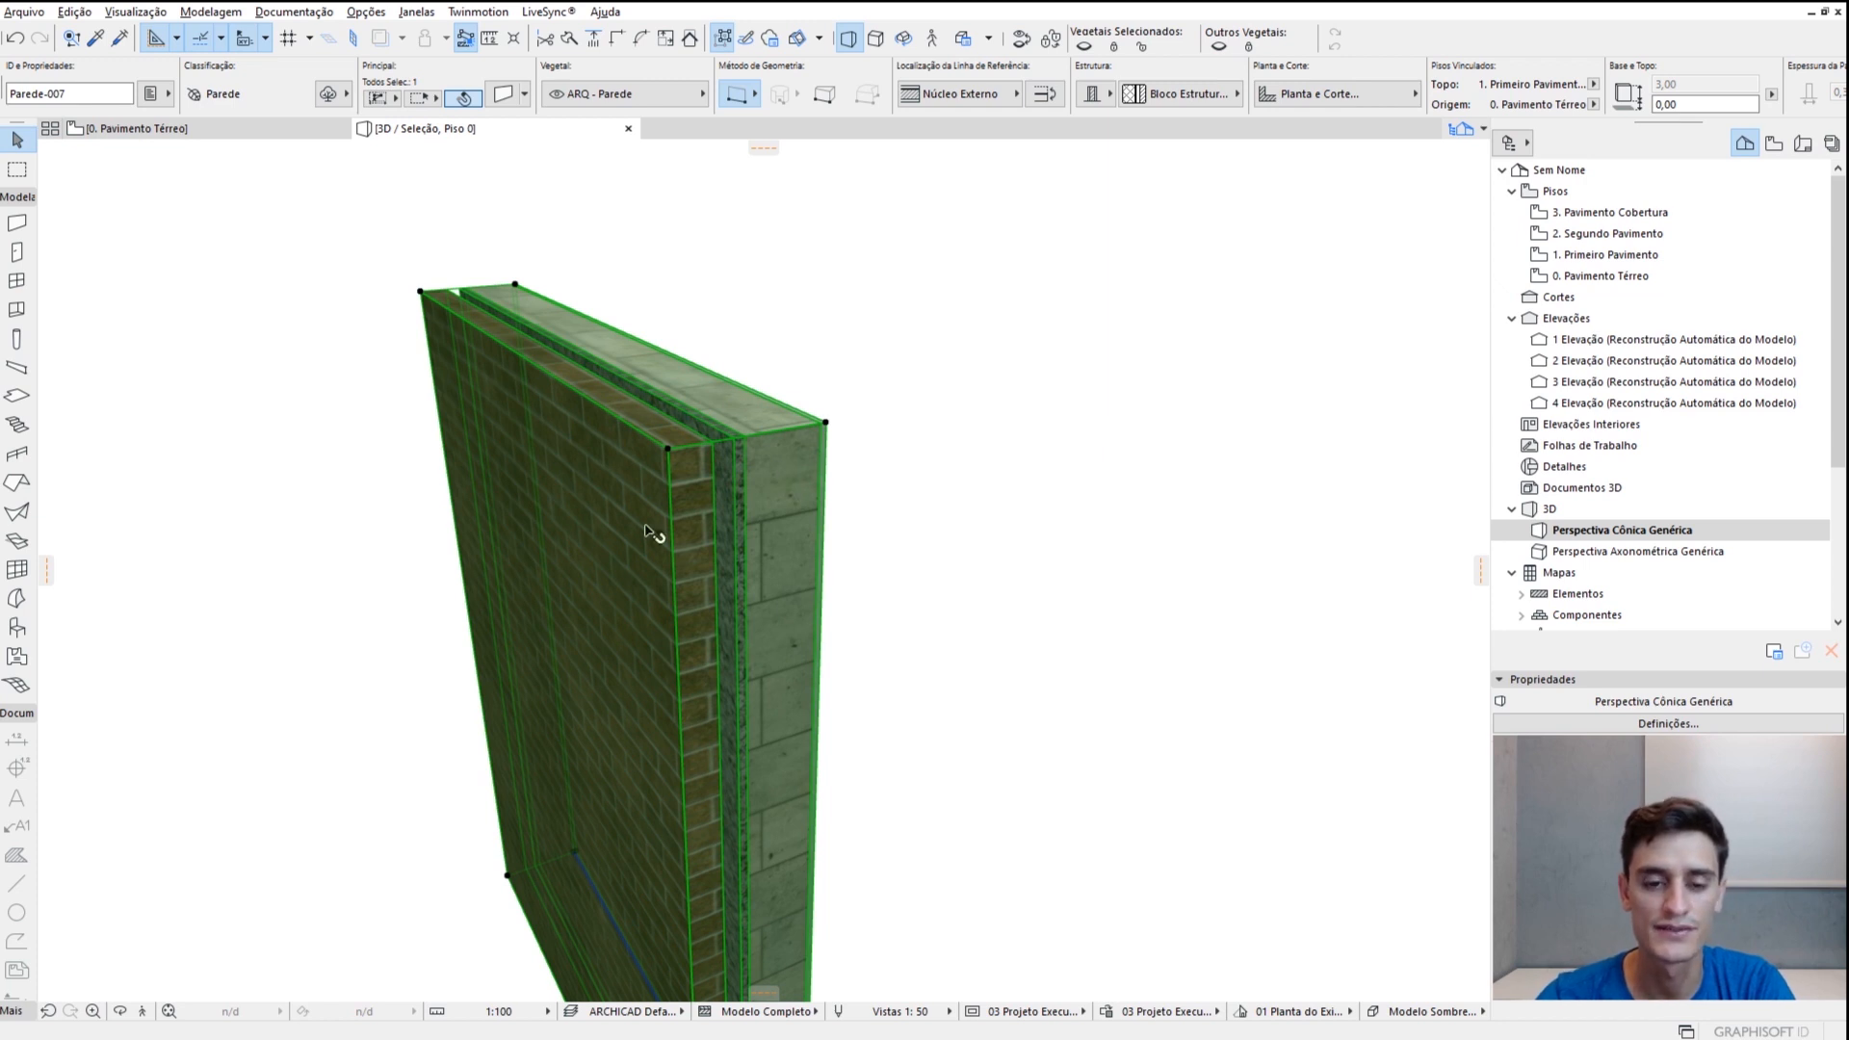
mouse_move(776, 446)
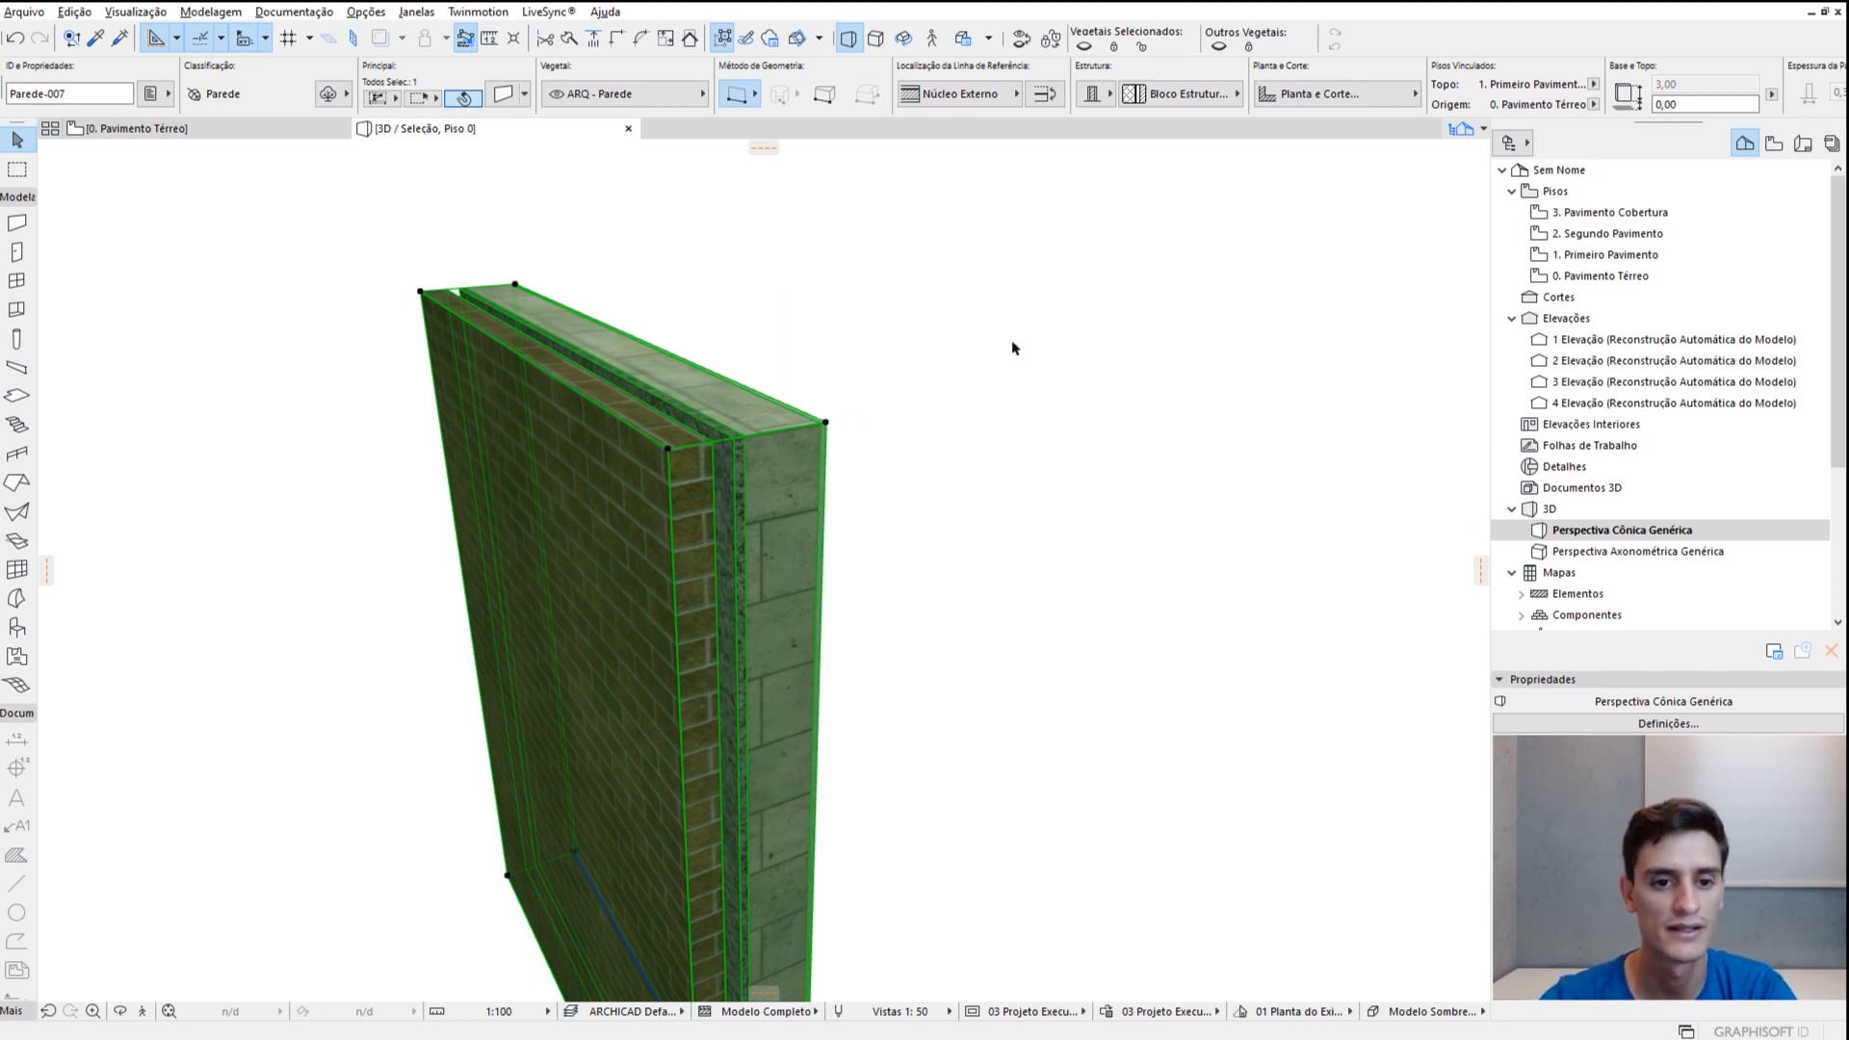
Return to the 0. Pavimento Térreo floor plan and clear the wall selection
key("F2")
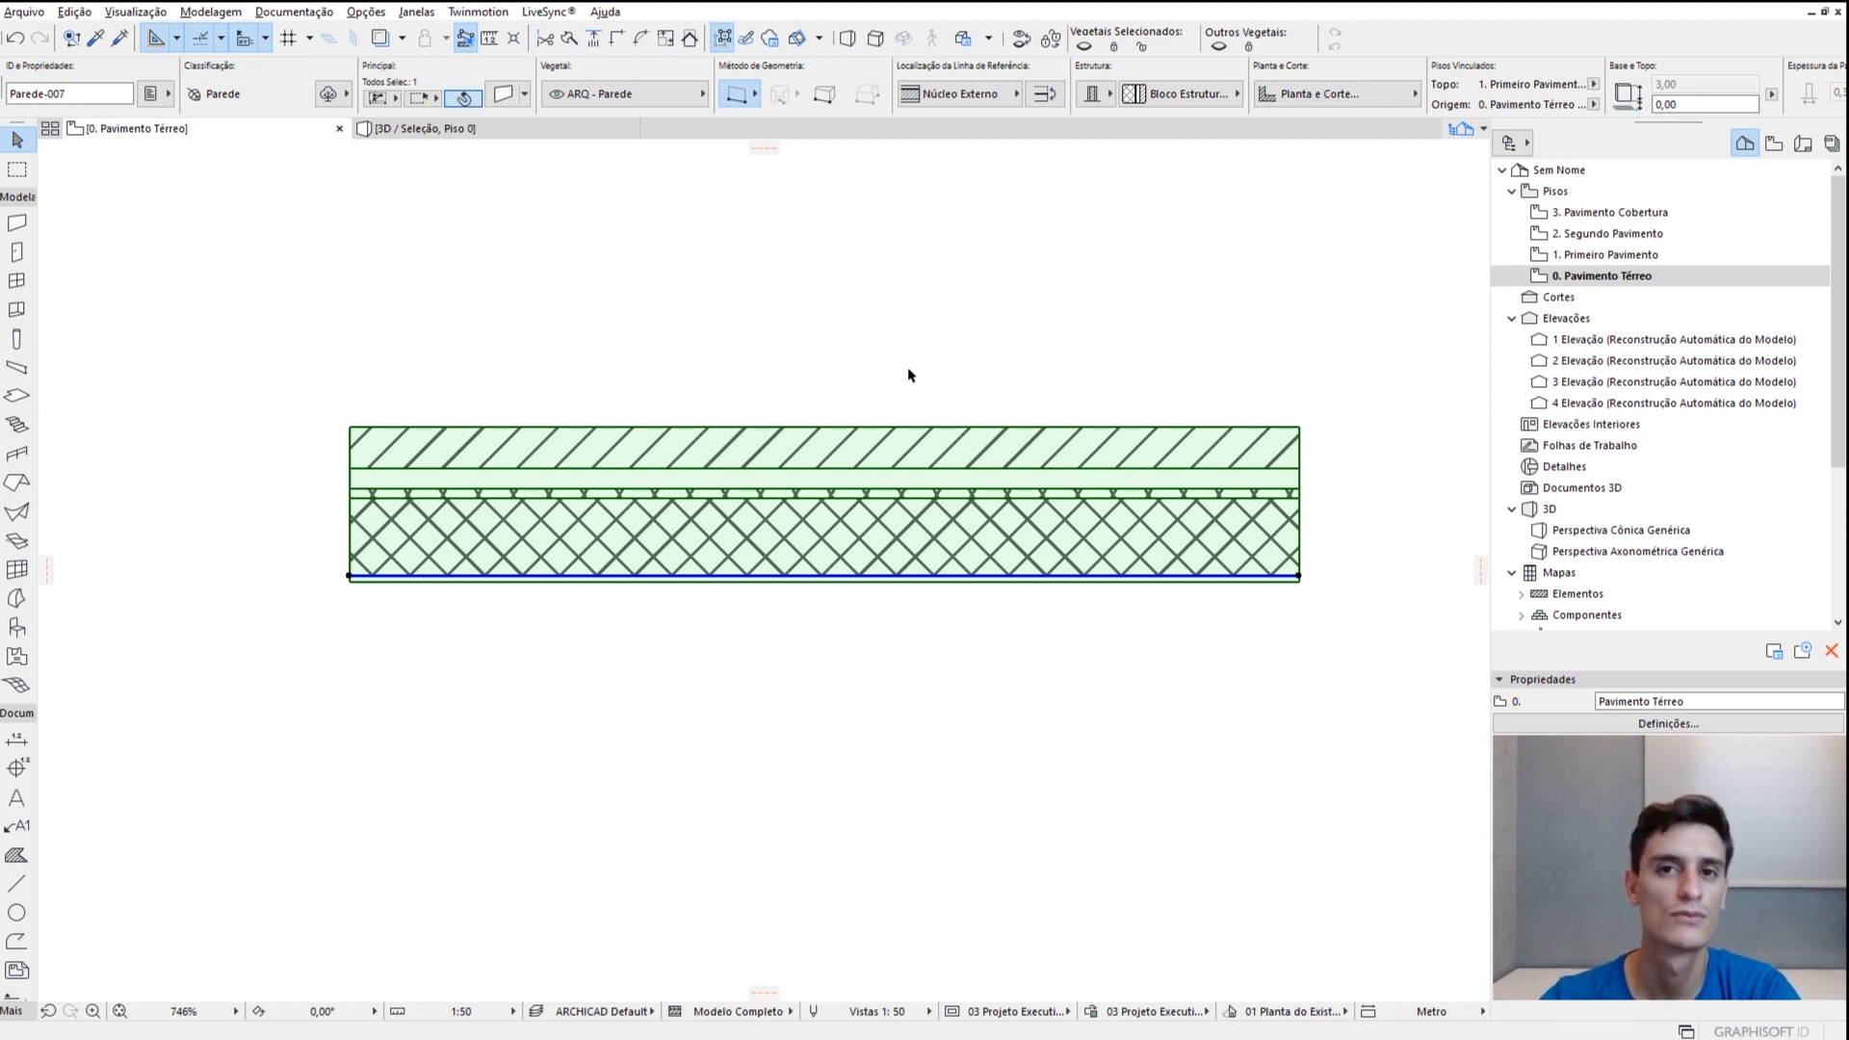
middle_click_drag(1007, 453, 972, 473)
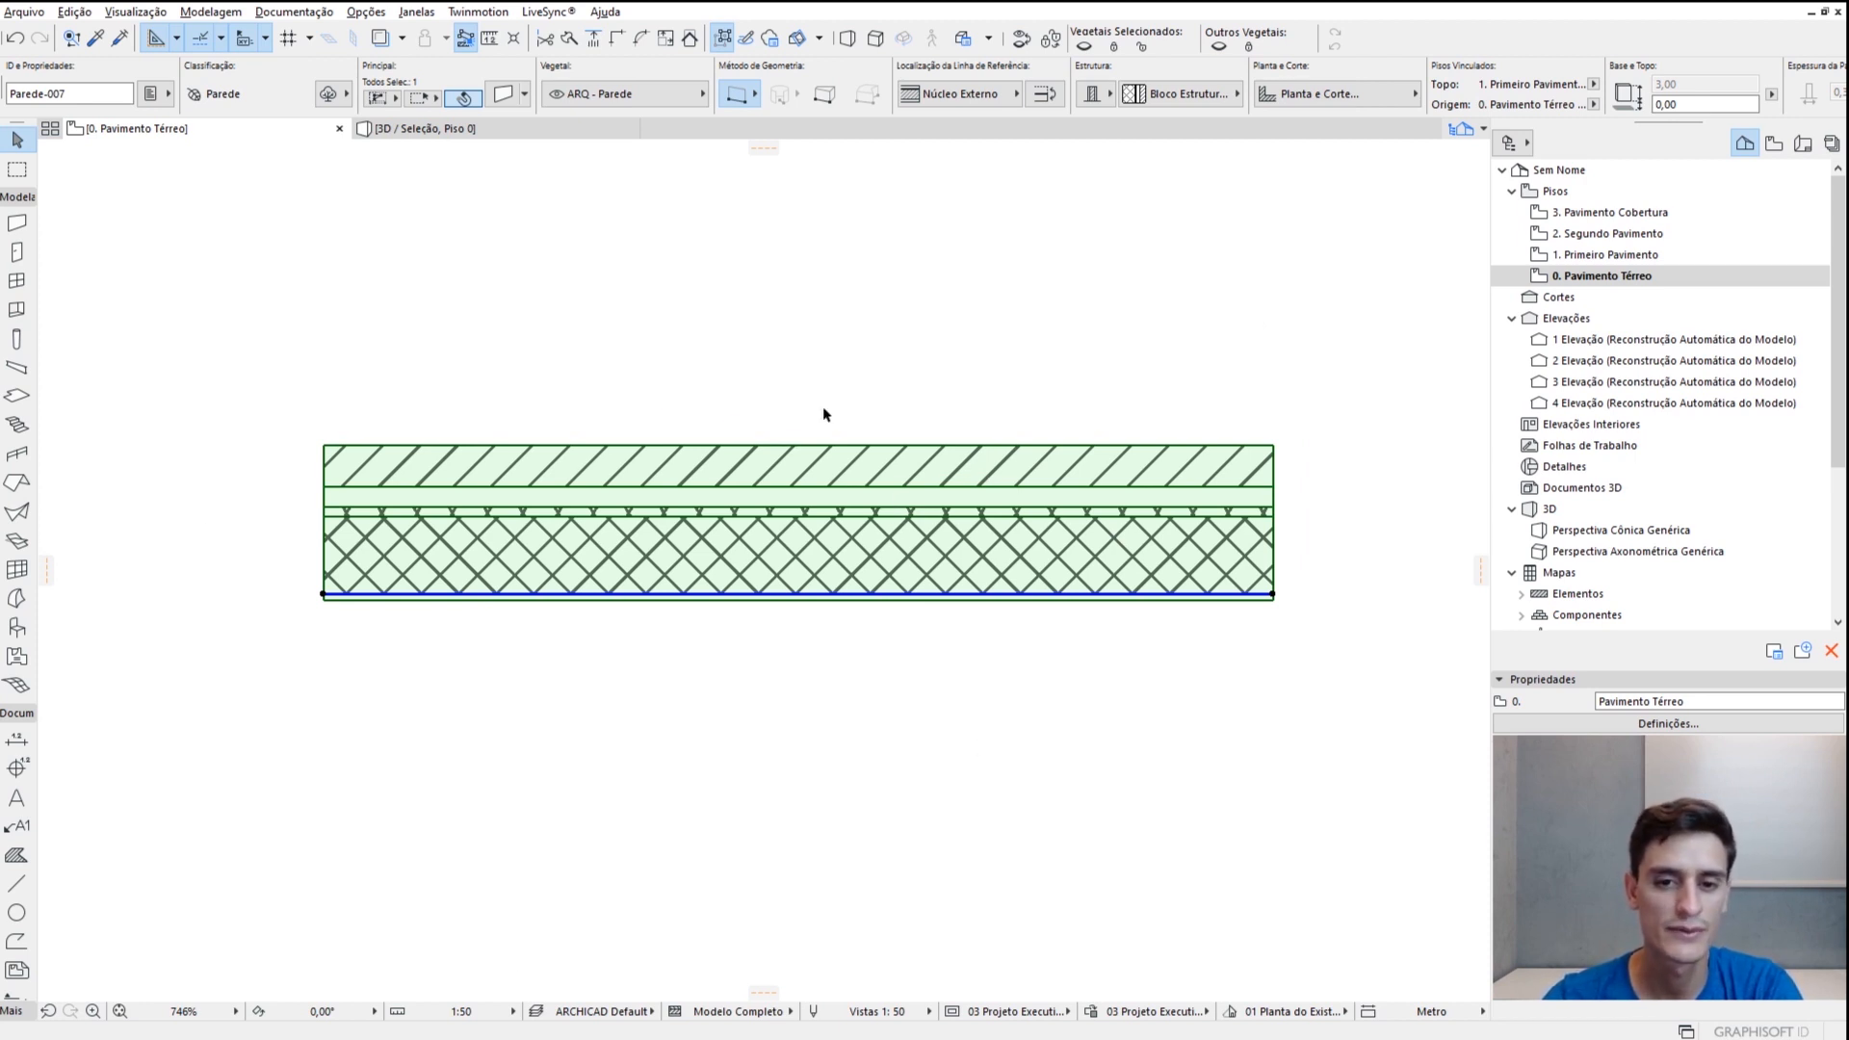
key("Escape")
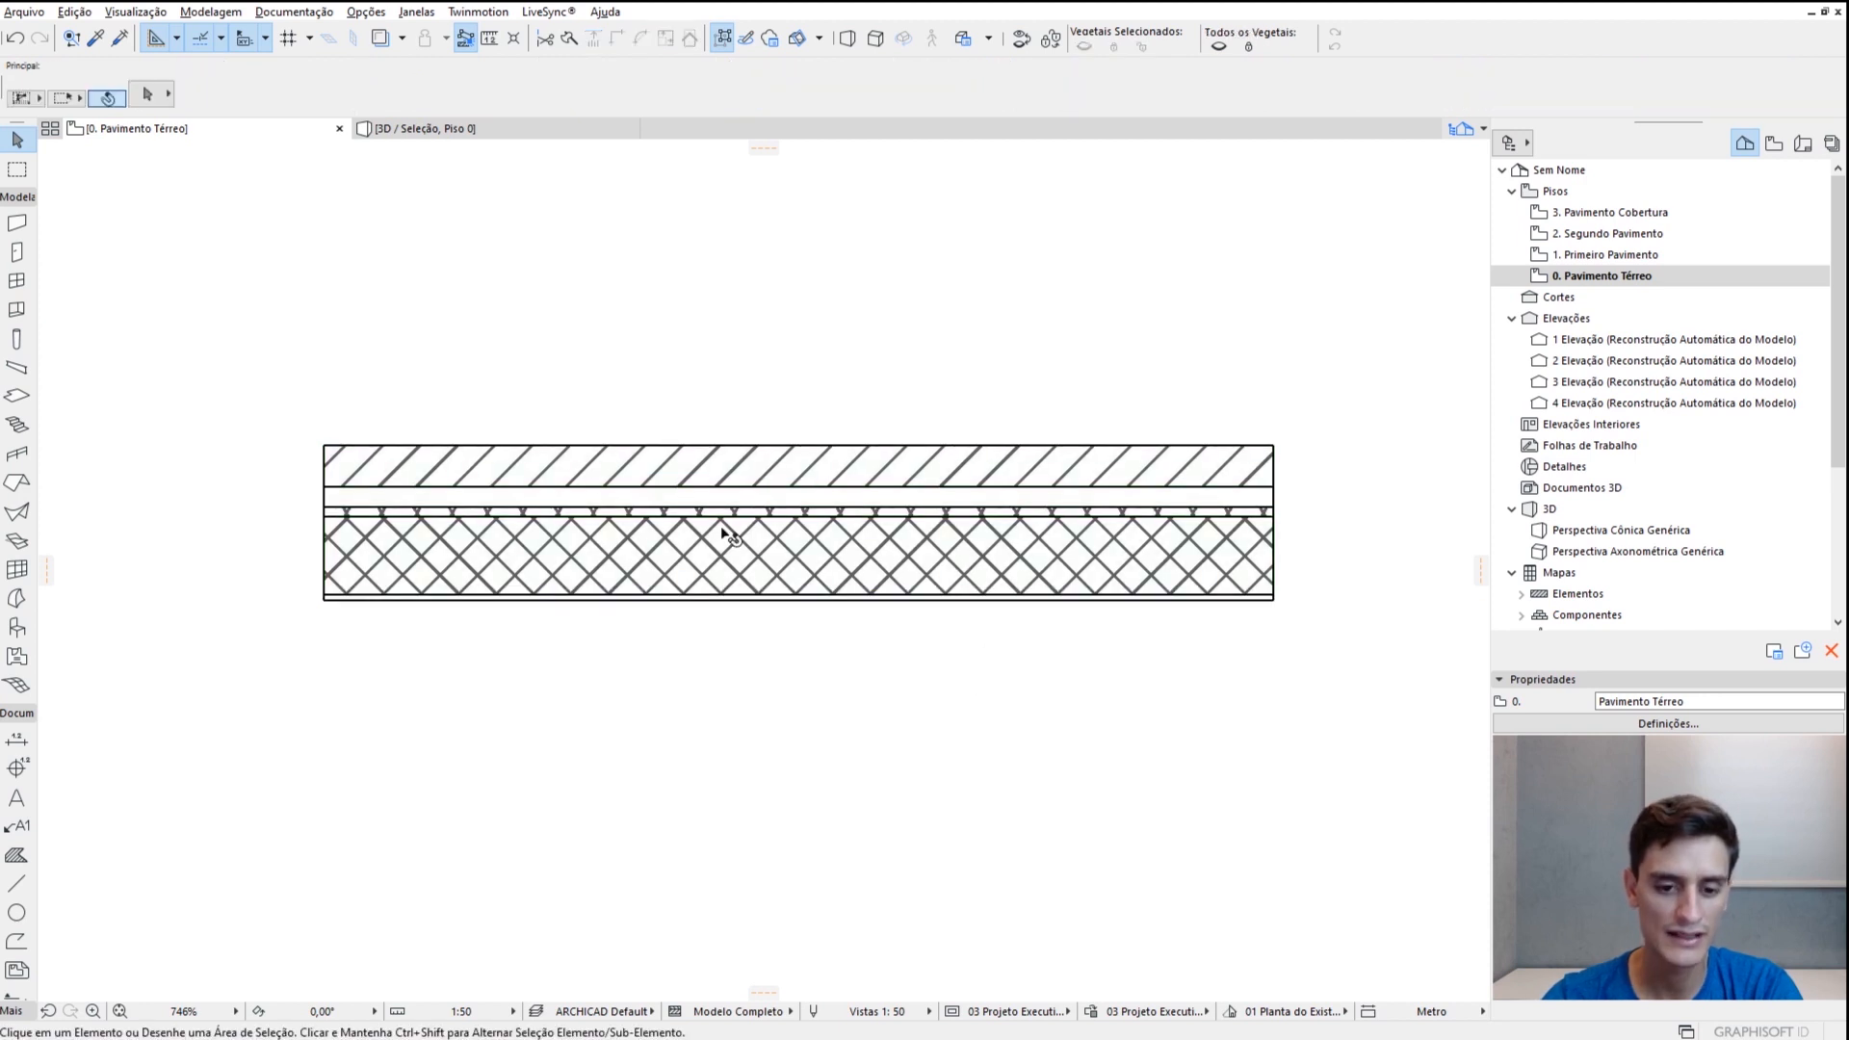
Switch the plan's pen set to ARCHICAD Default, compare the line colors, and restore Vistas 1: 50
left_click(899, 1010)
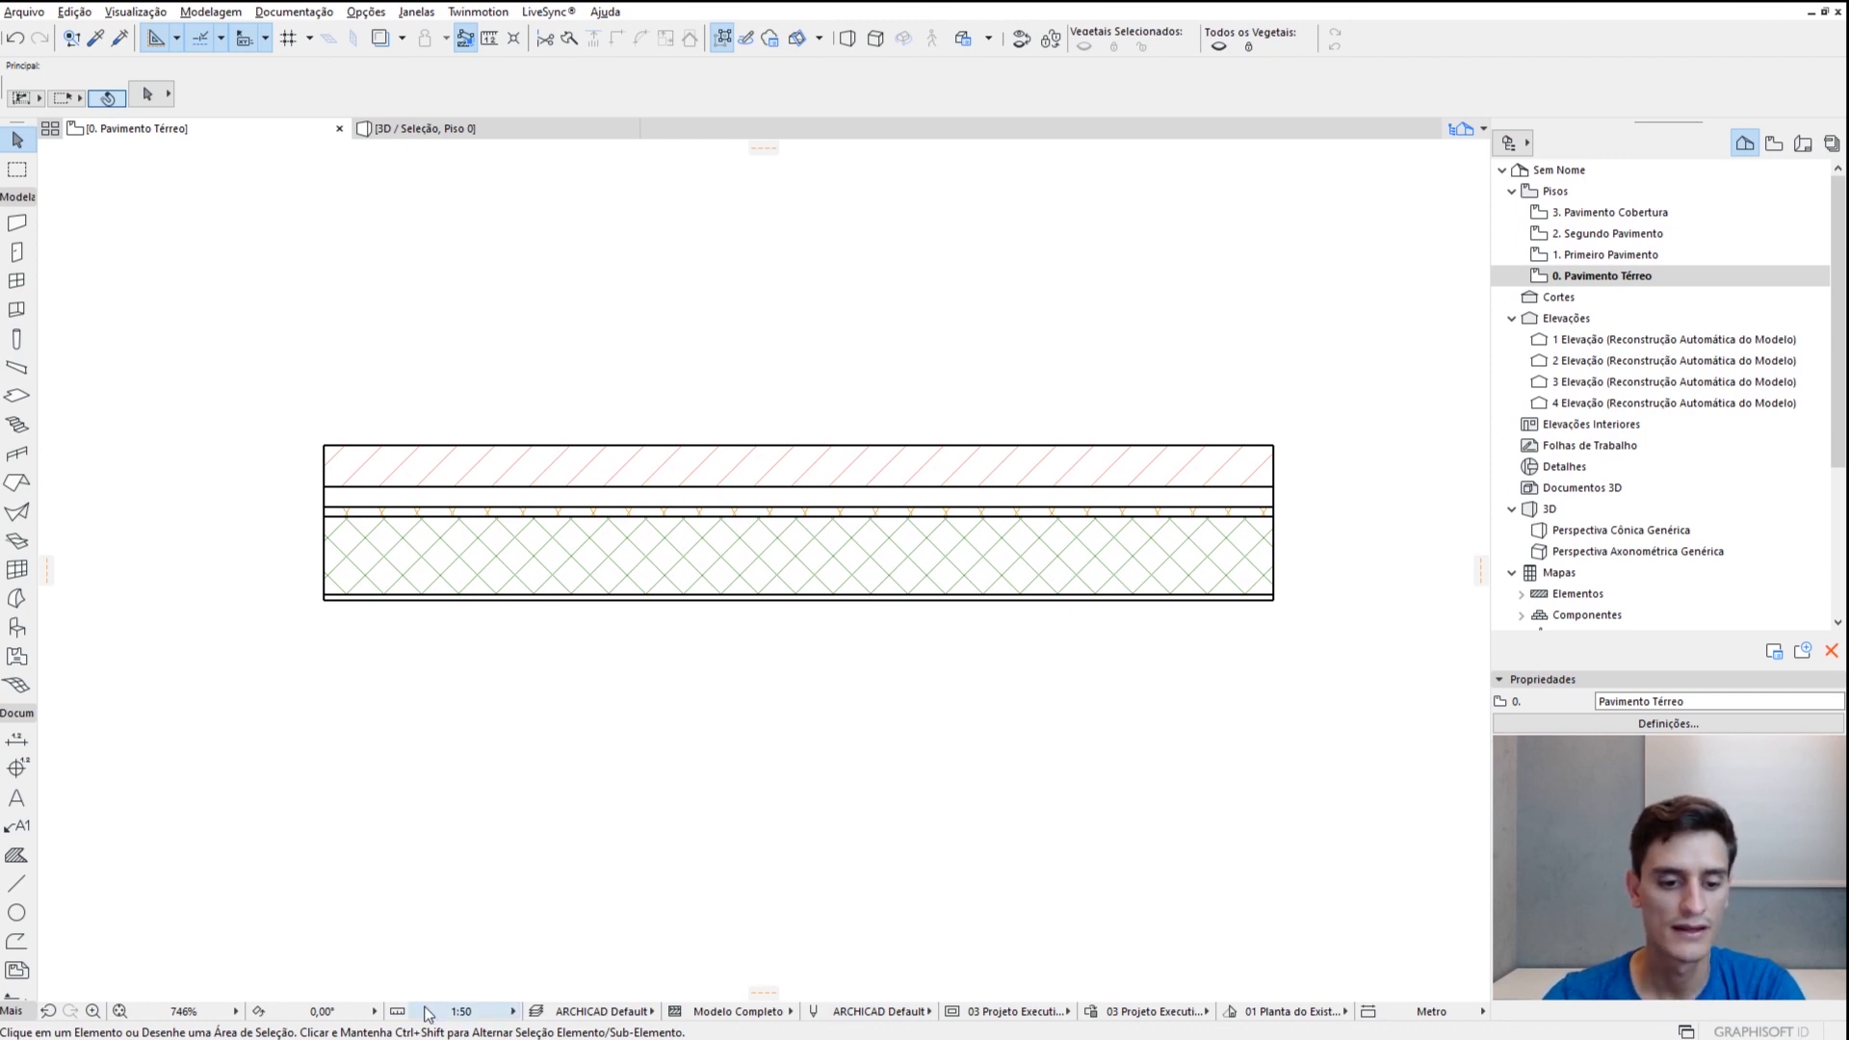
left_click(878, 1012)
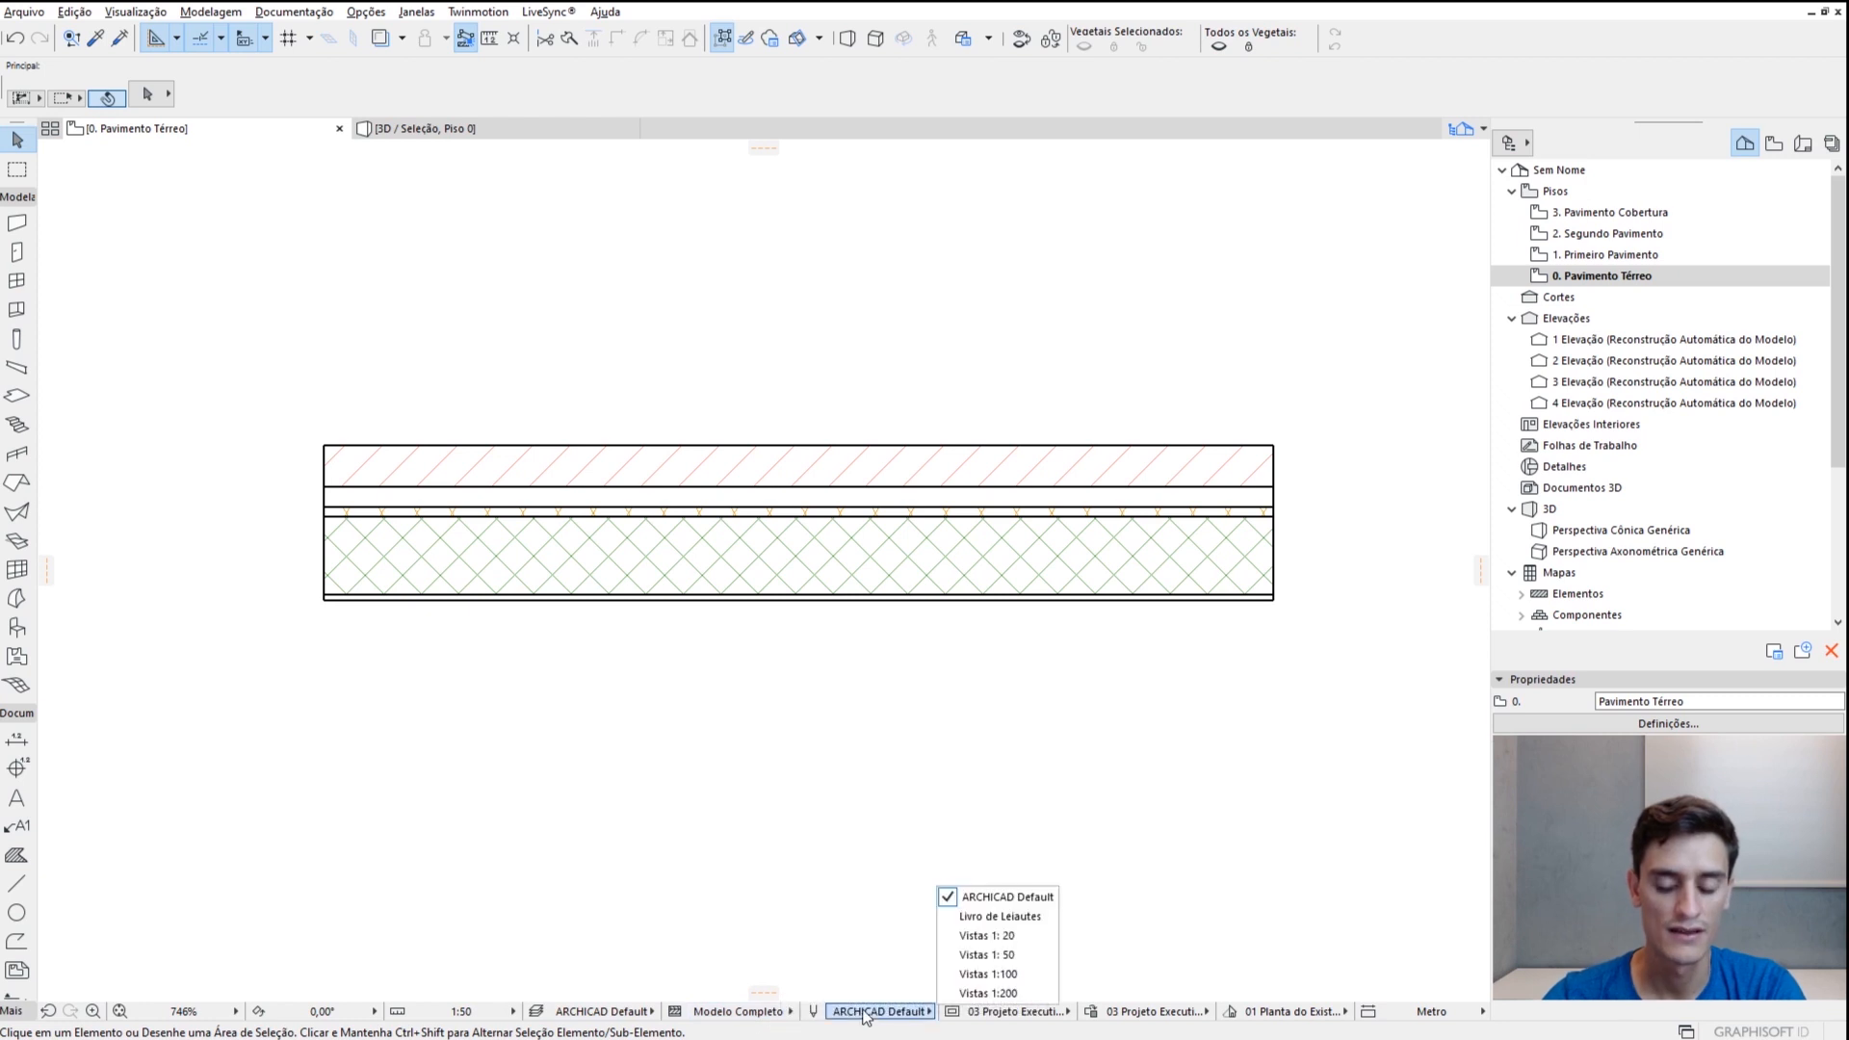
left_click(1021, 955)
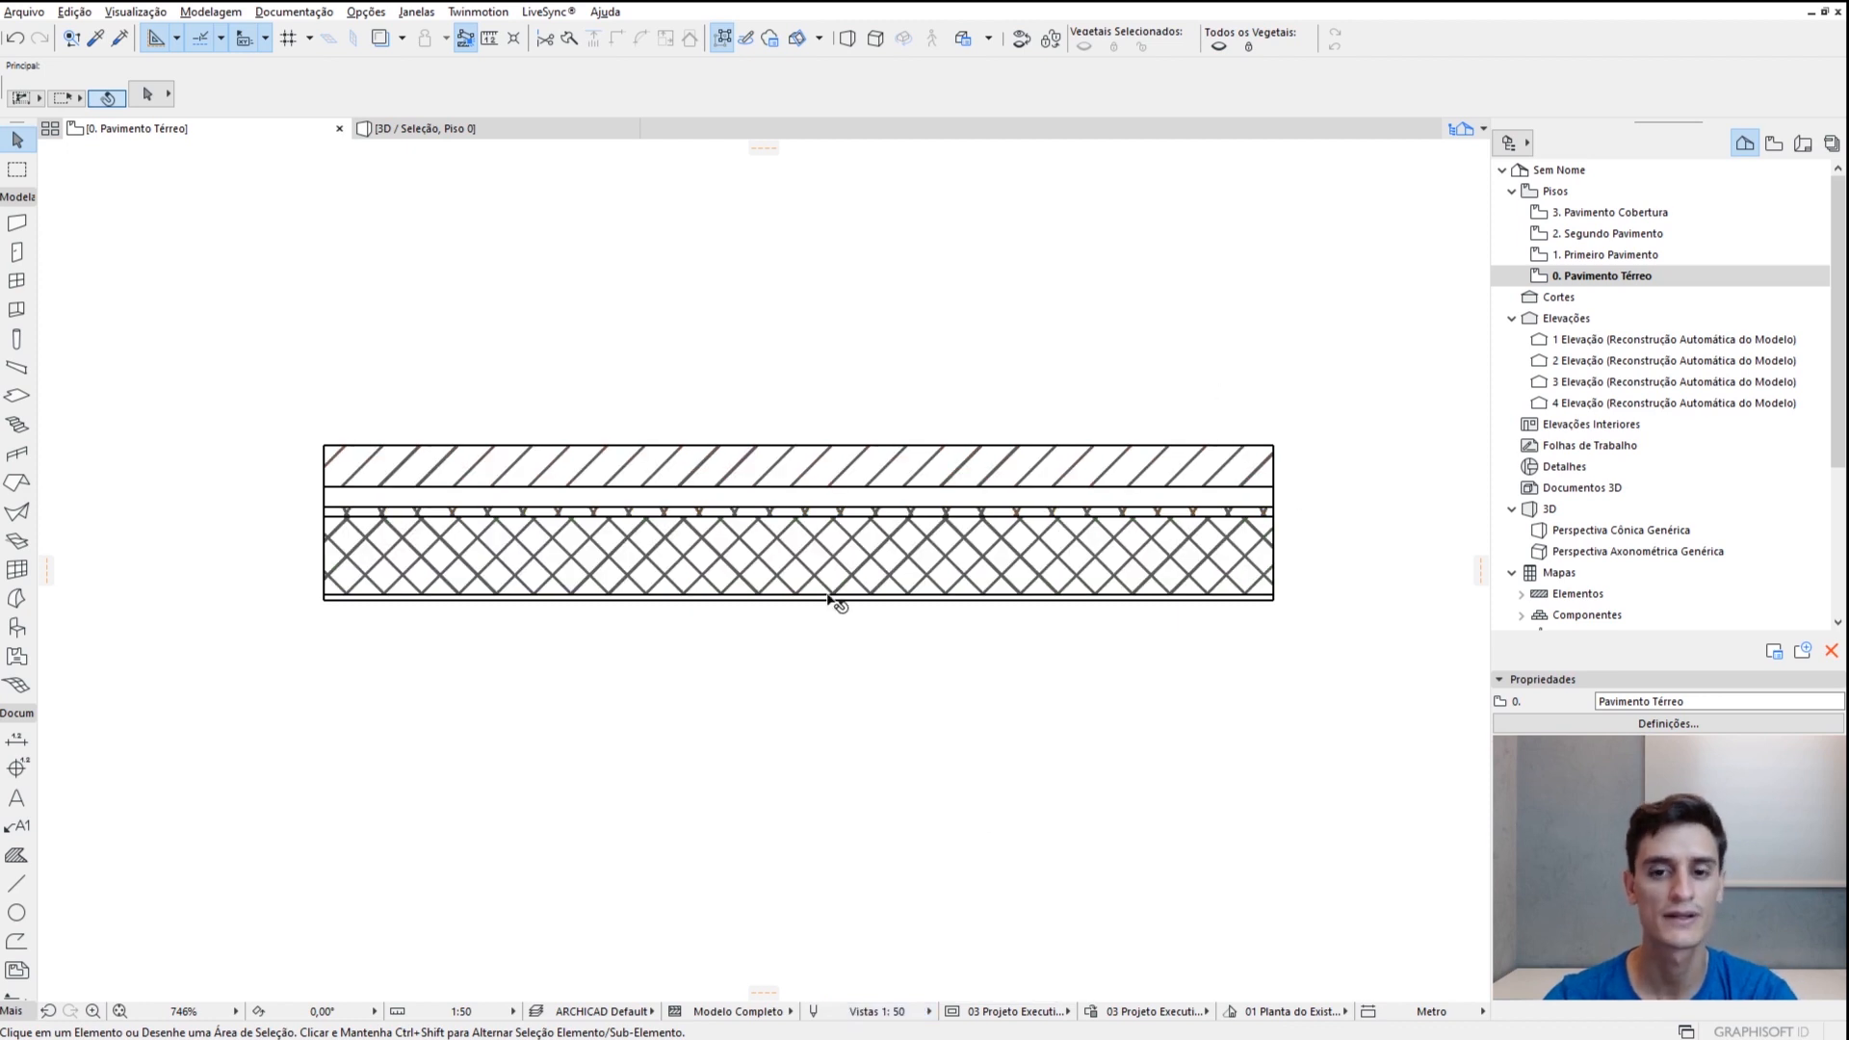
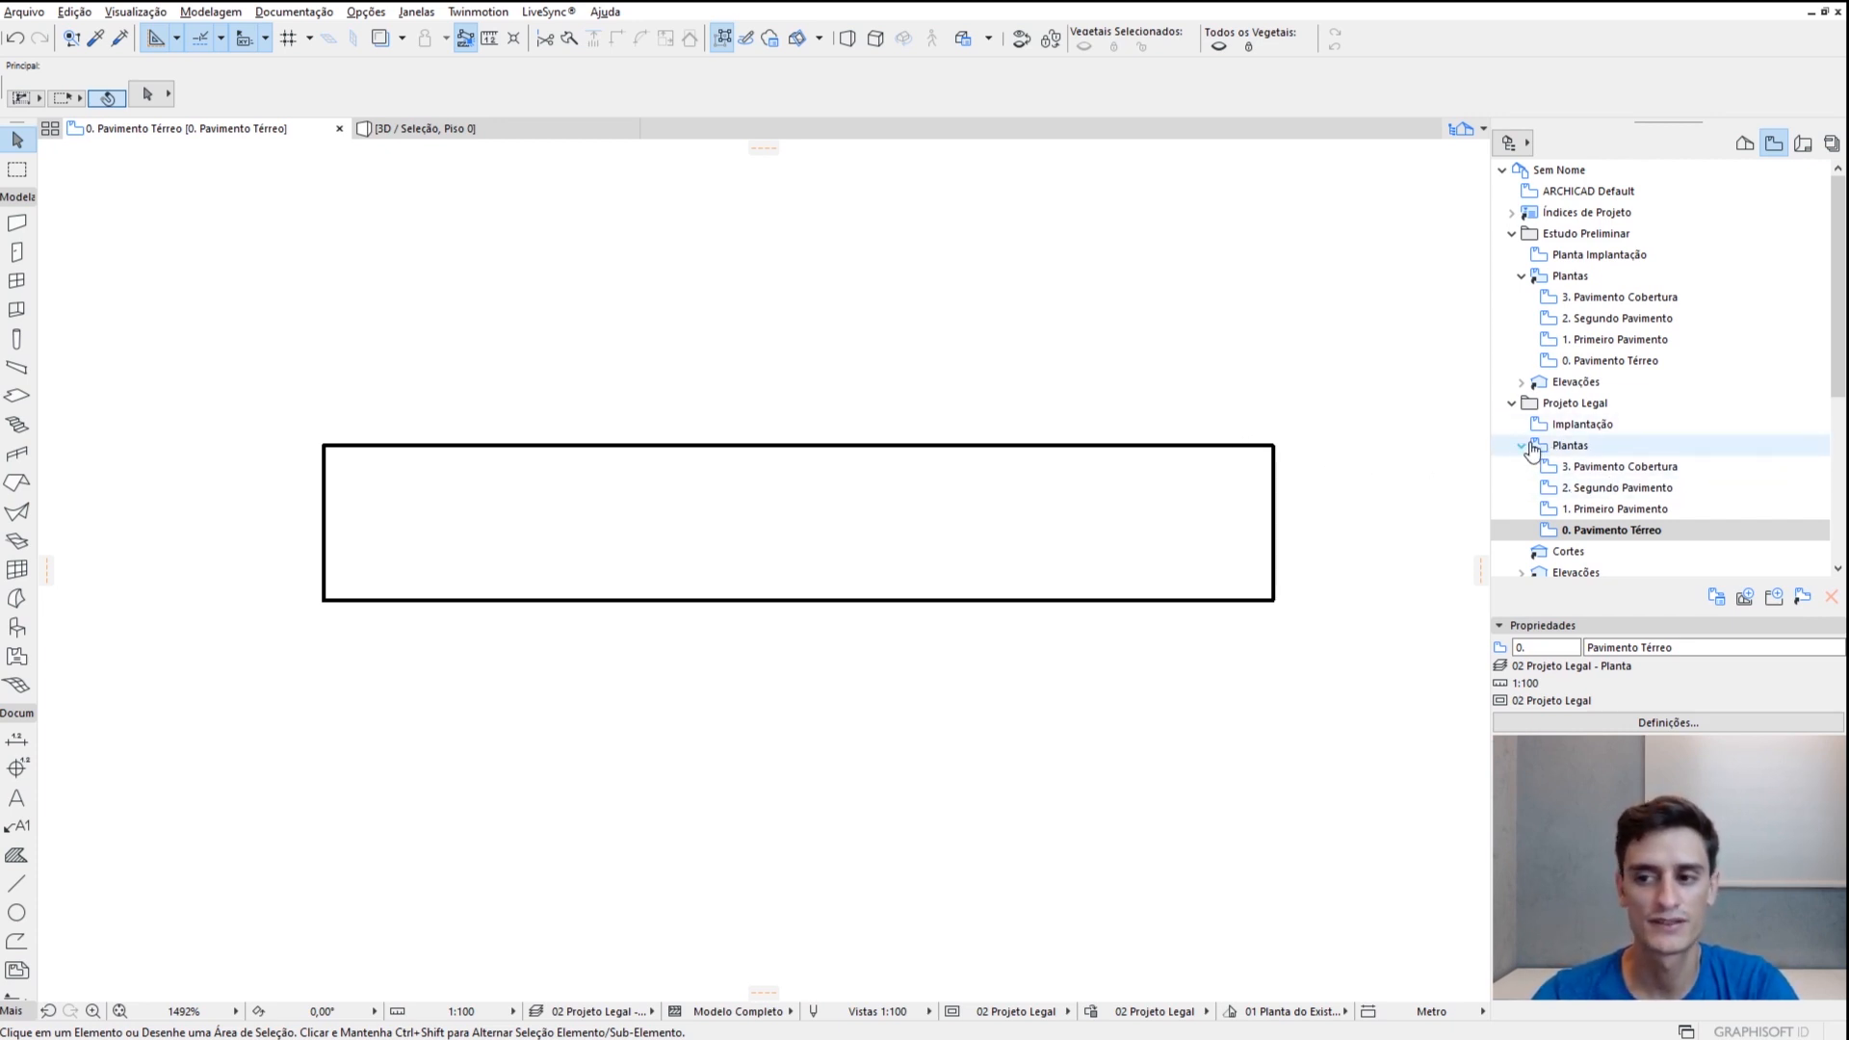
Open the saved view 0. Pavimento Térreo from the Plantas of Projeto Executivo and examine the wall's layers
left_click(1512, 403)
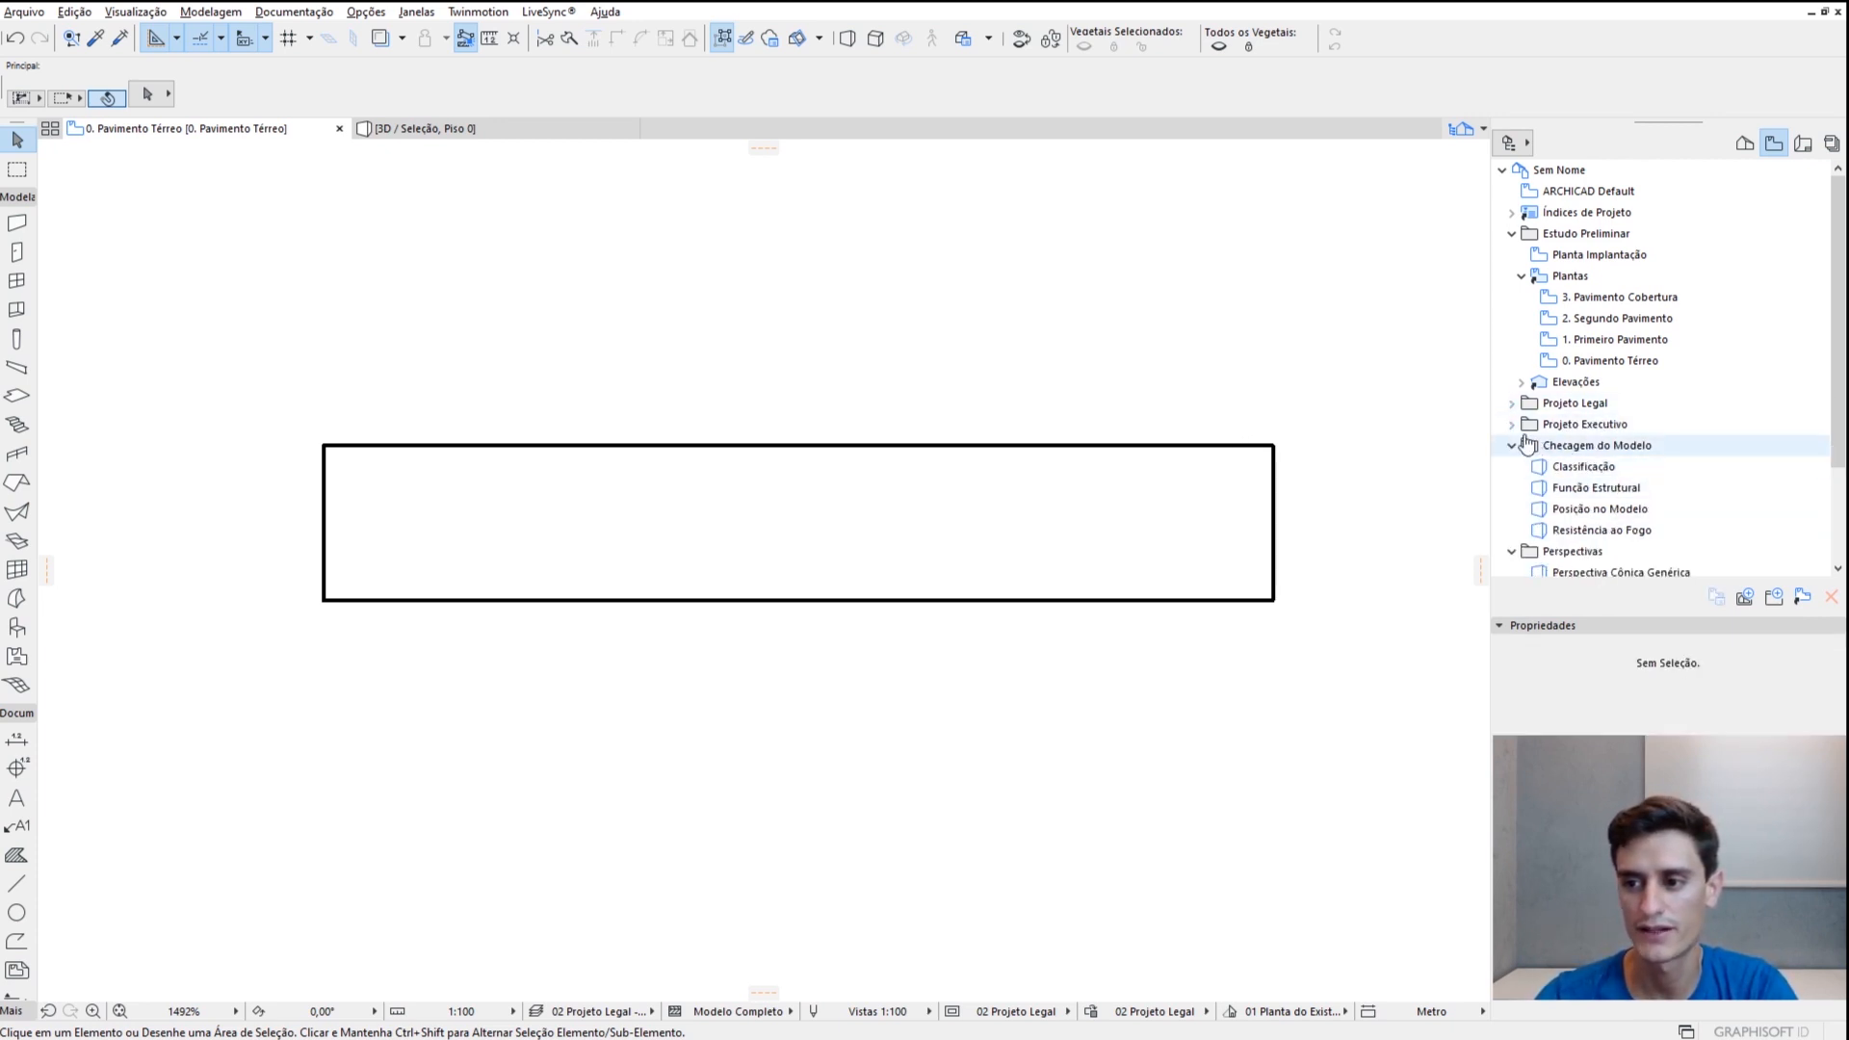
left_click(1512, 424)
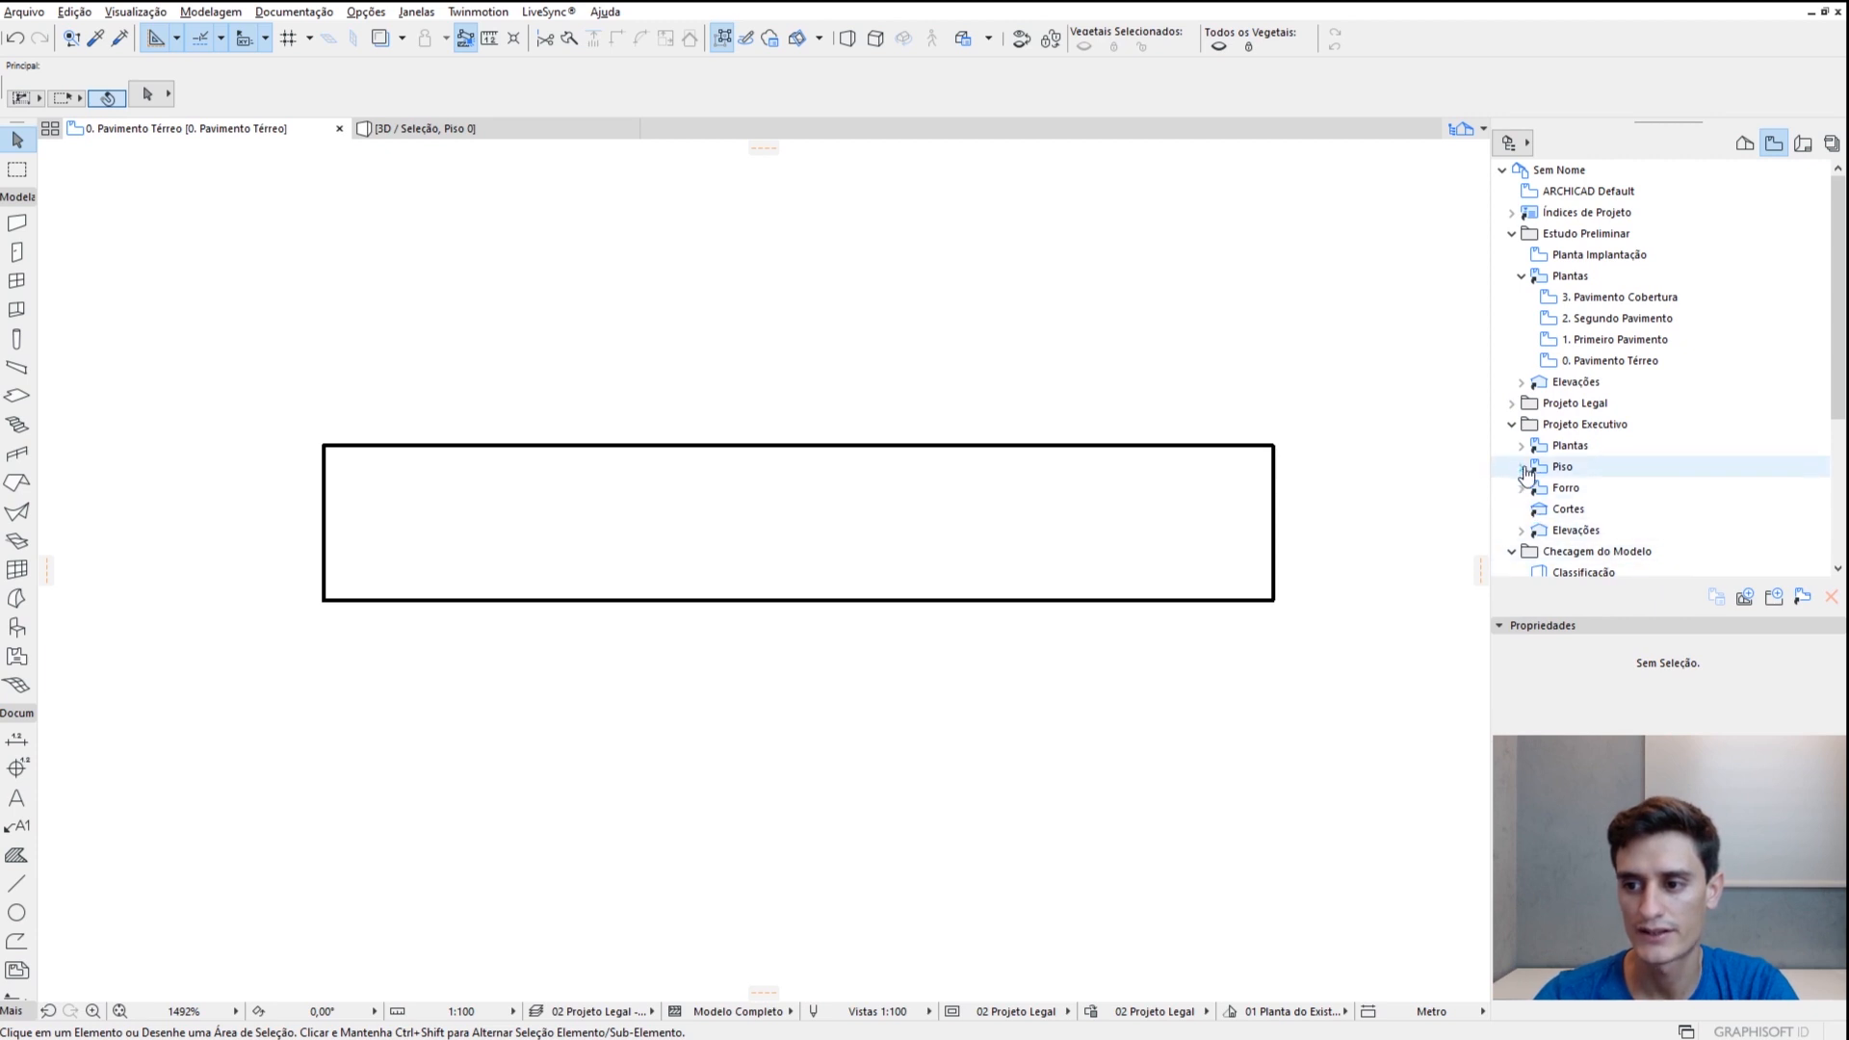
left_click(1522, 445)
double_click(1618, 530)
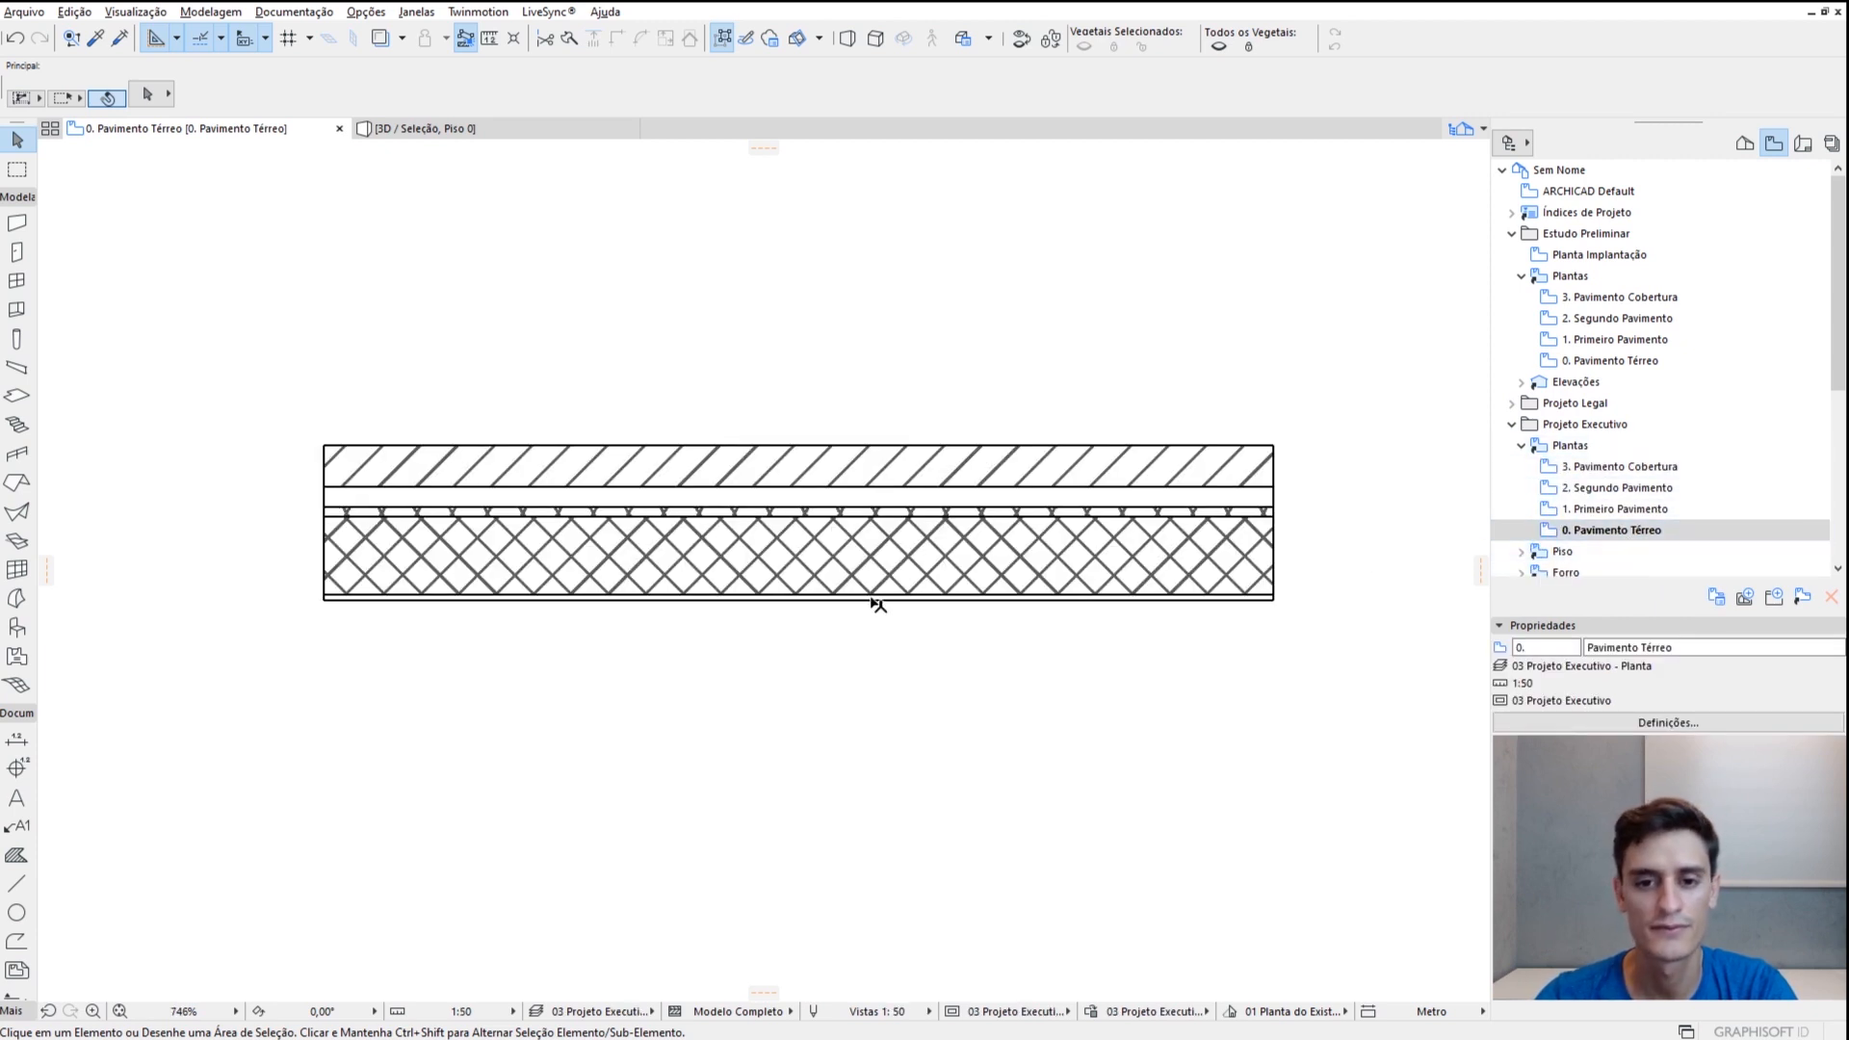
mouse_move(970, 579)
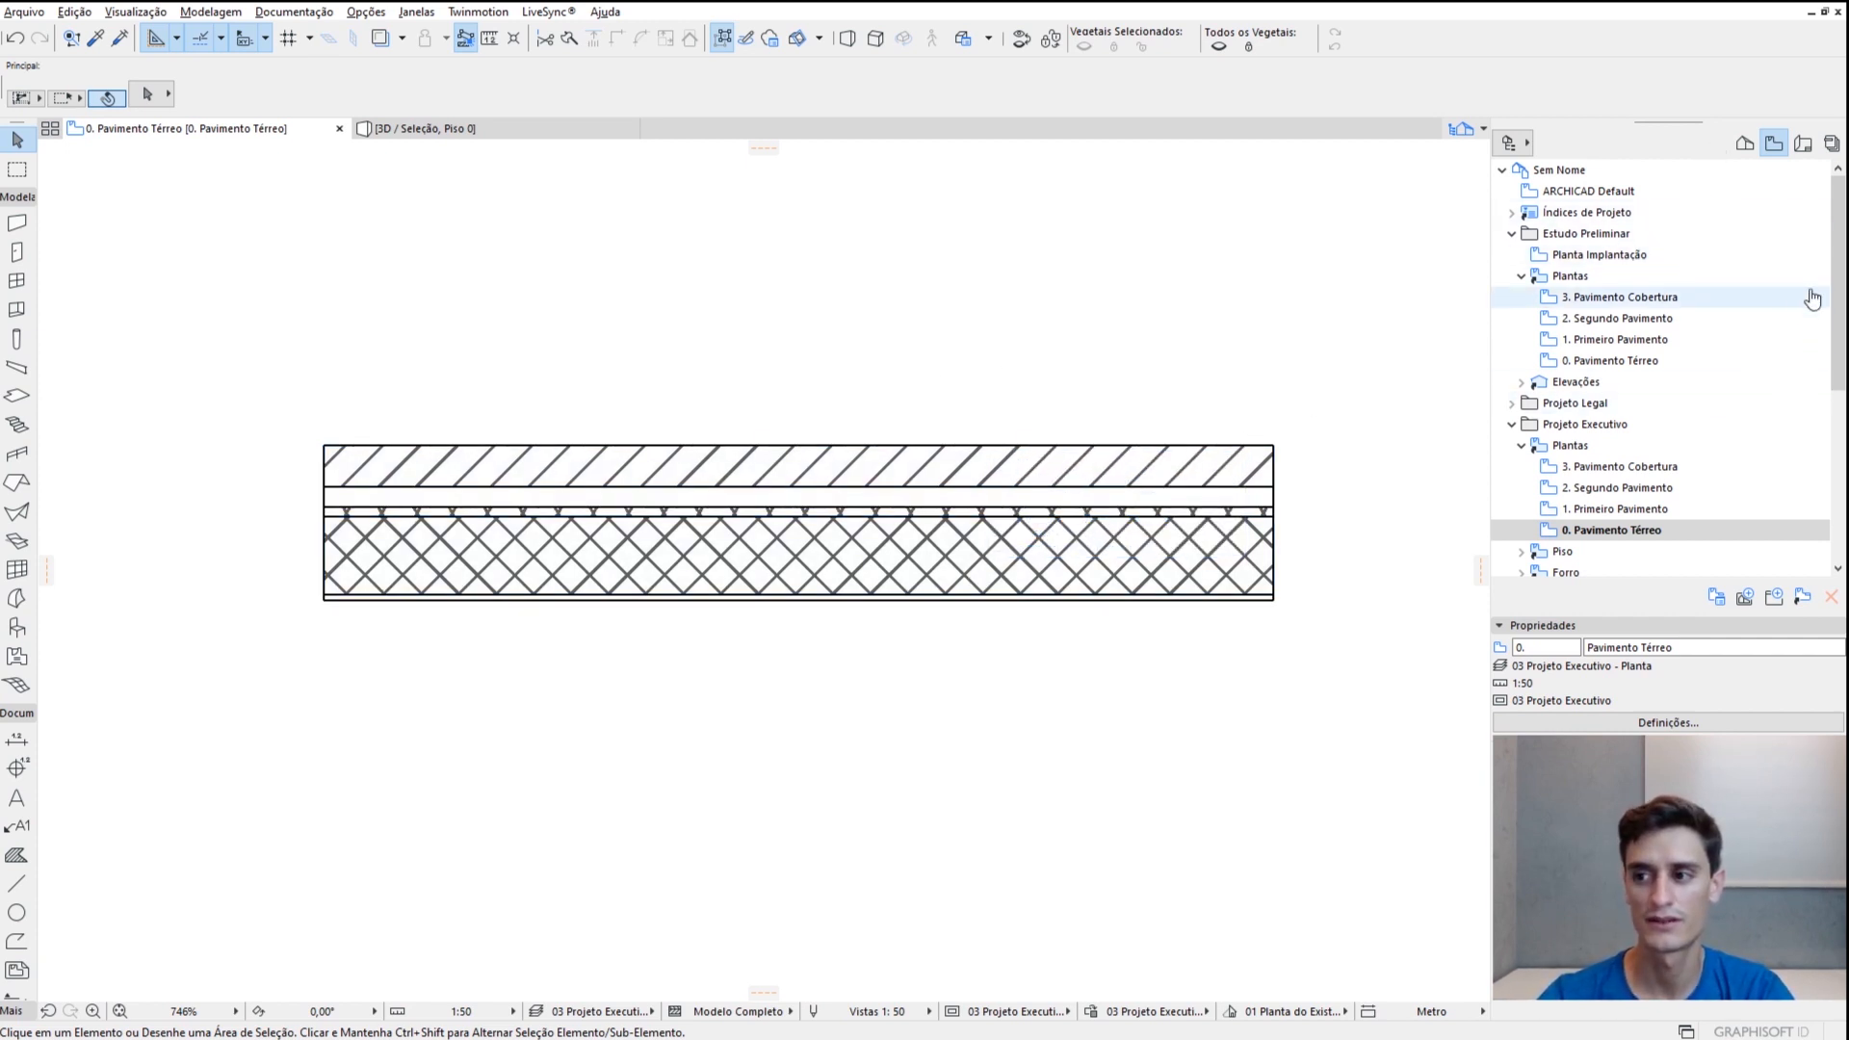
Look through the saved views, check the settings of Estudo Preliminar's 2. Segundo Pavimento, and return to the project map
scroll(1842, 327, "down", 4)
scroll(1657, 337, "up", 5)
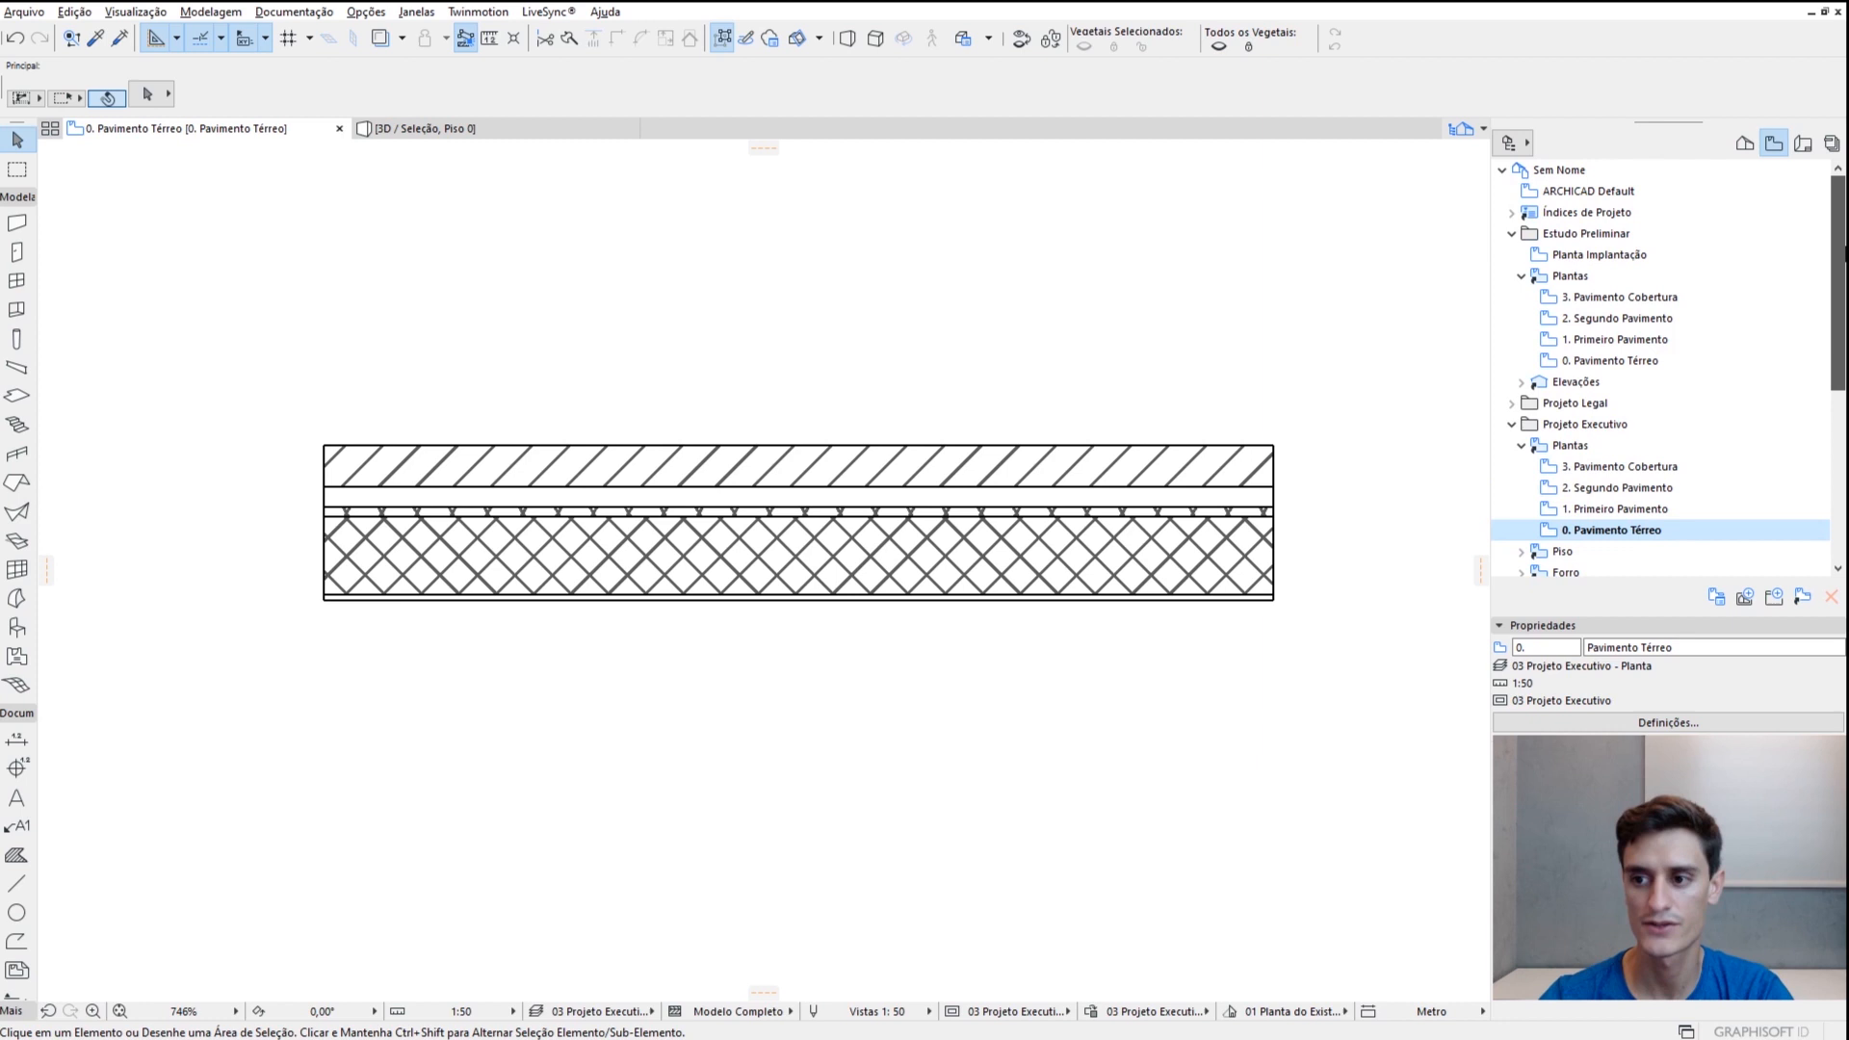
left_click(1623, 318)
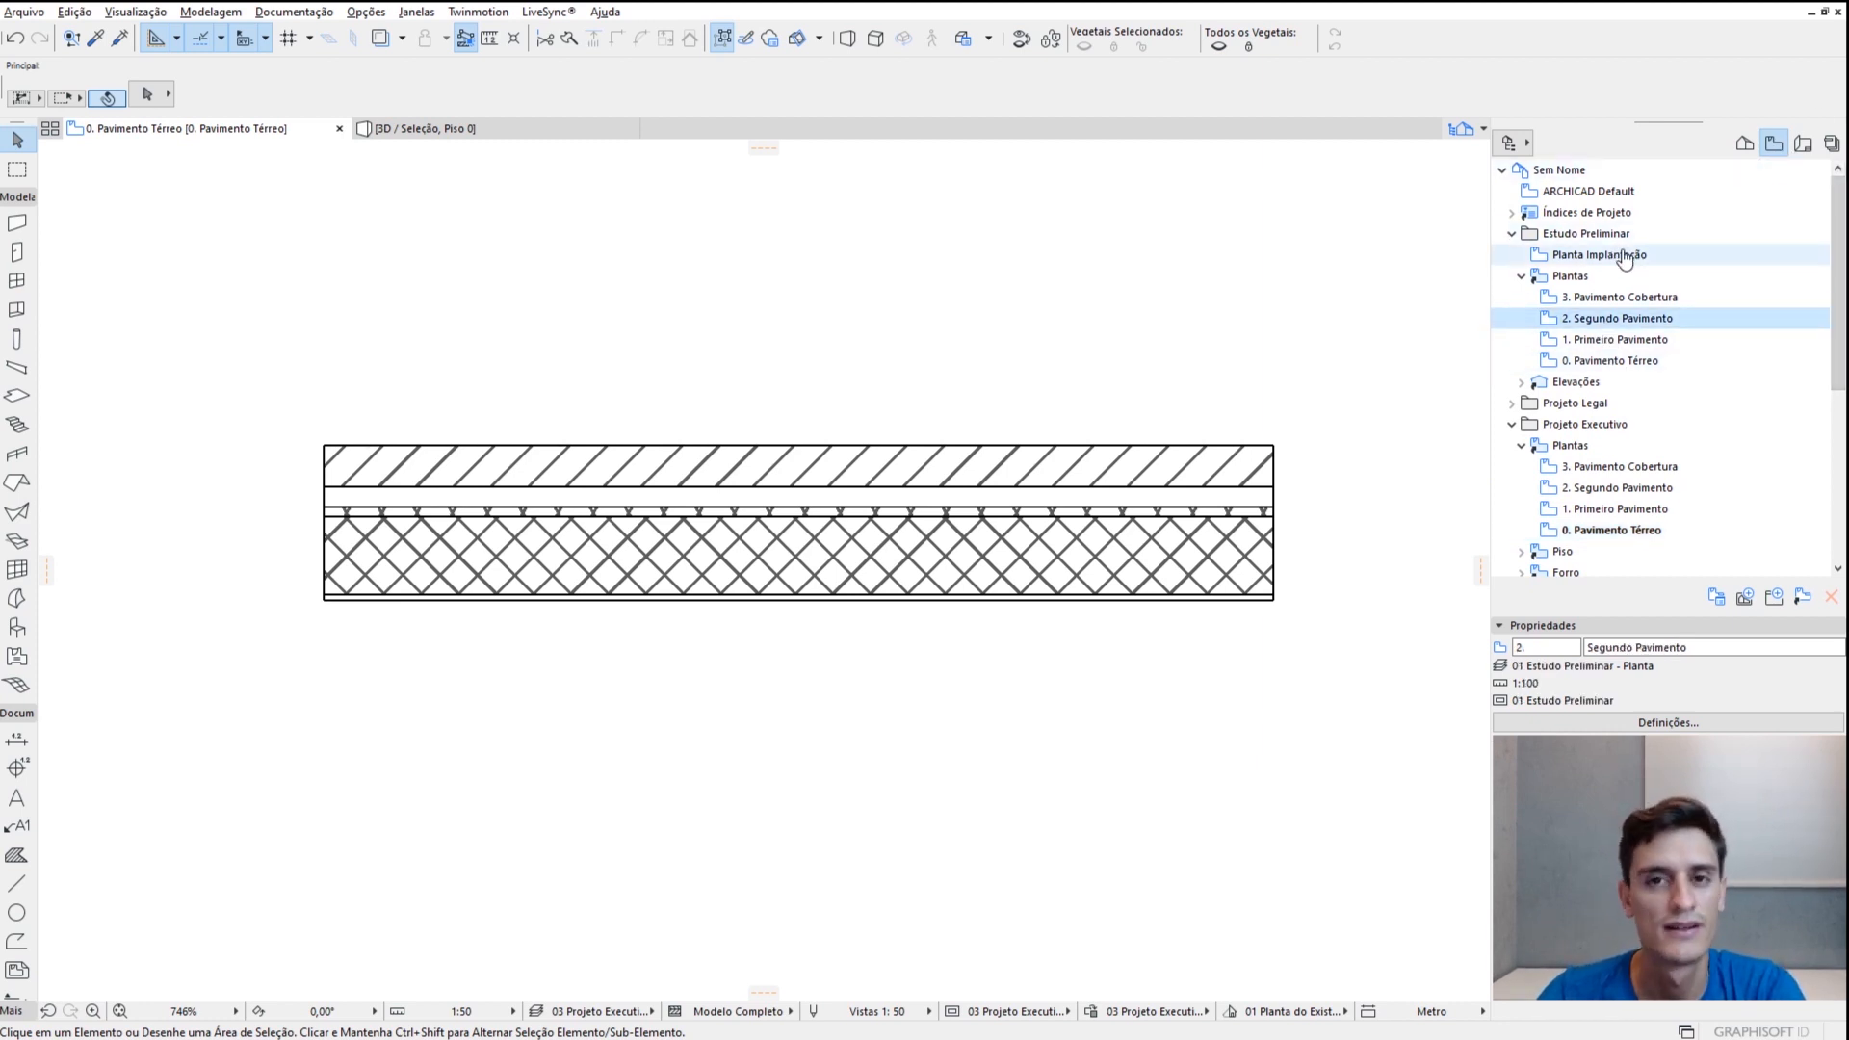
scroll(1638, 350, "down", 3)
scroll(1638, 351, "up", 3)
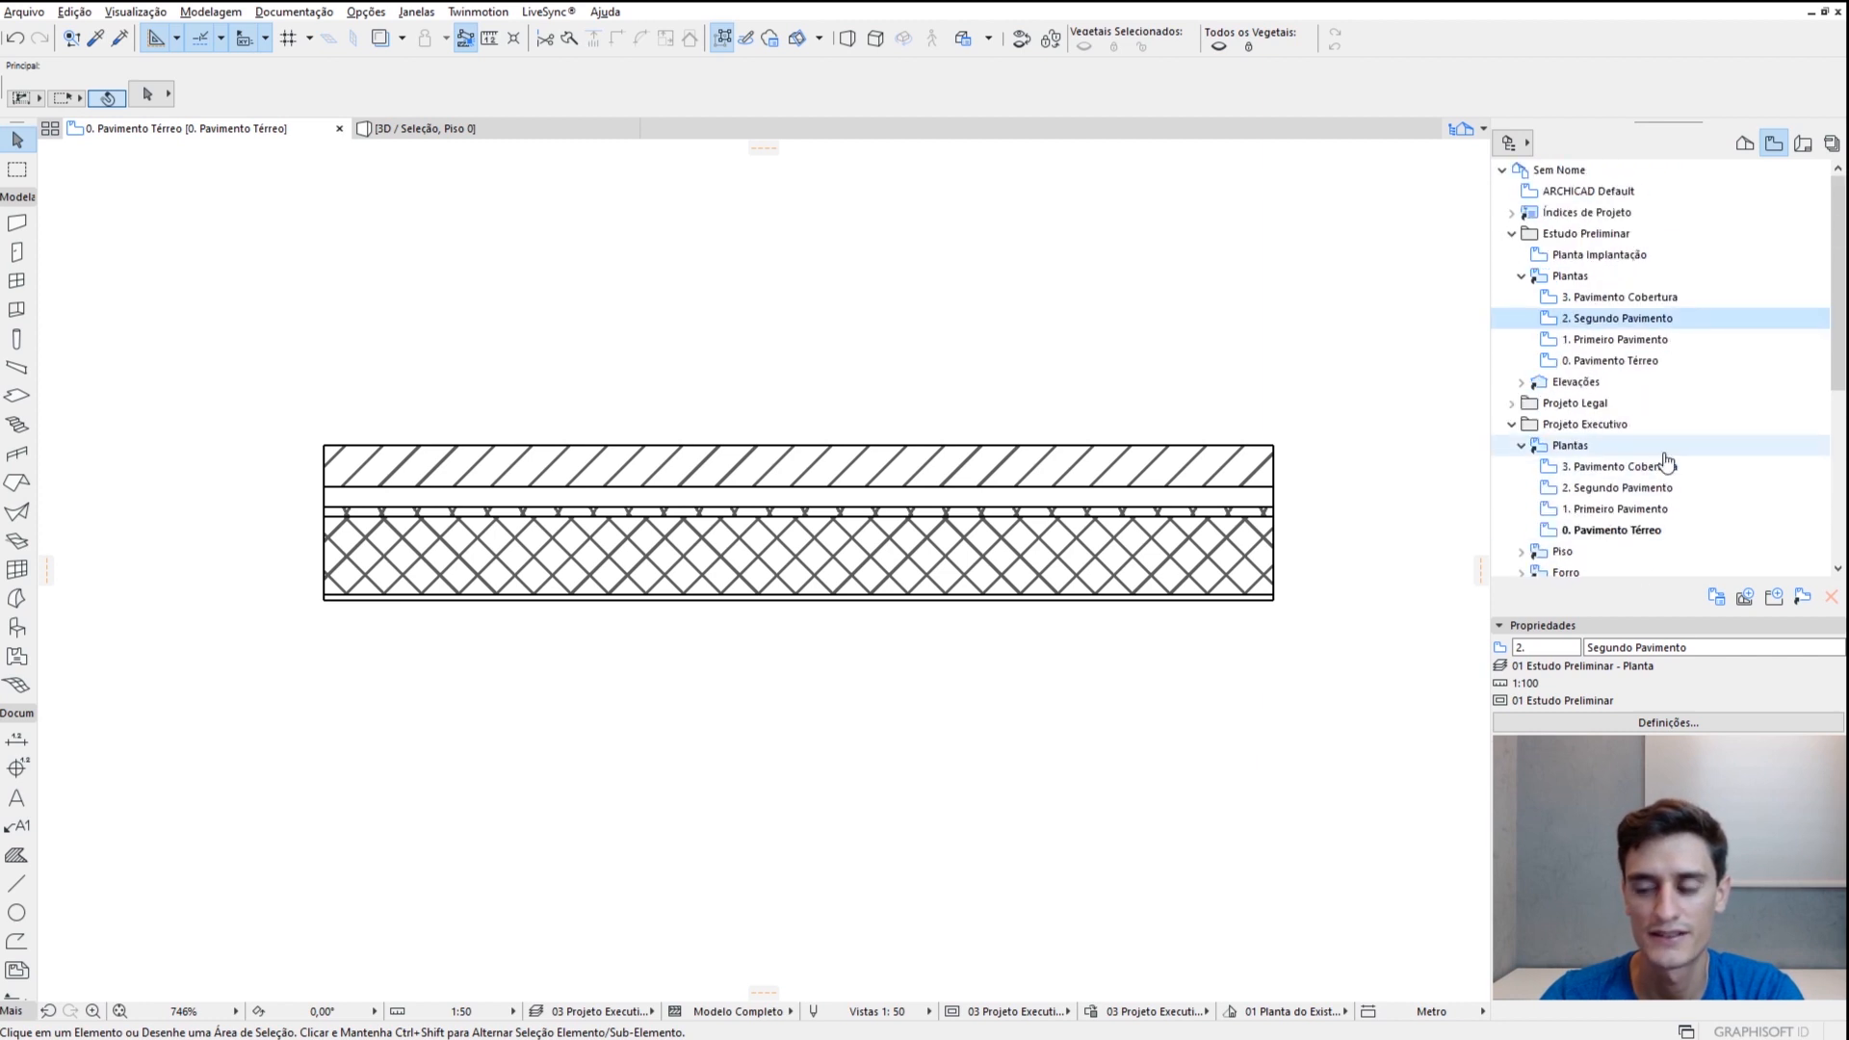
left_click(1744, 144)
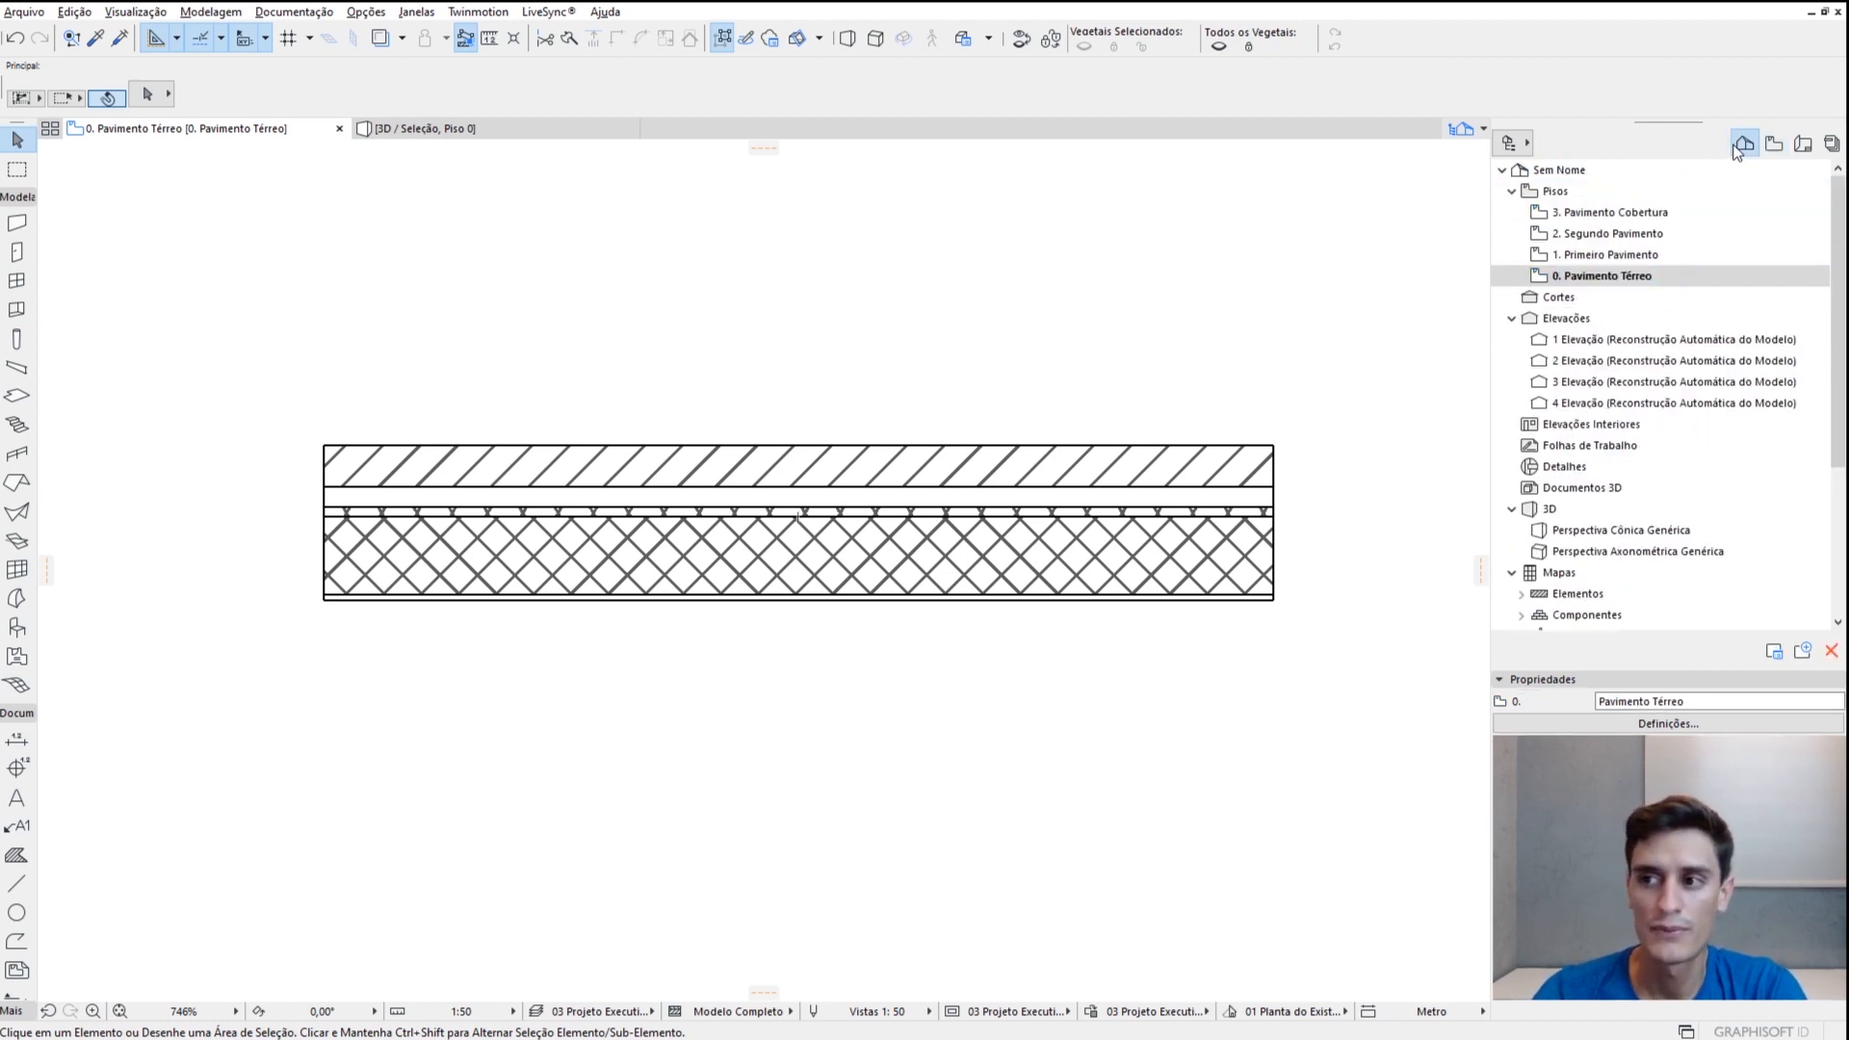
middle_click_drag(760, 277, 727, 310)
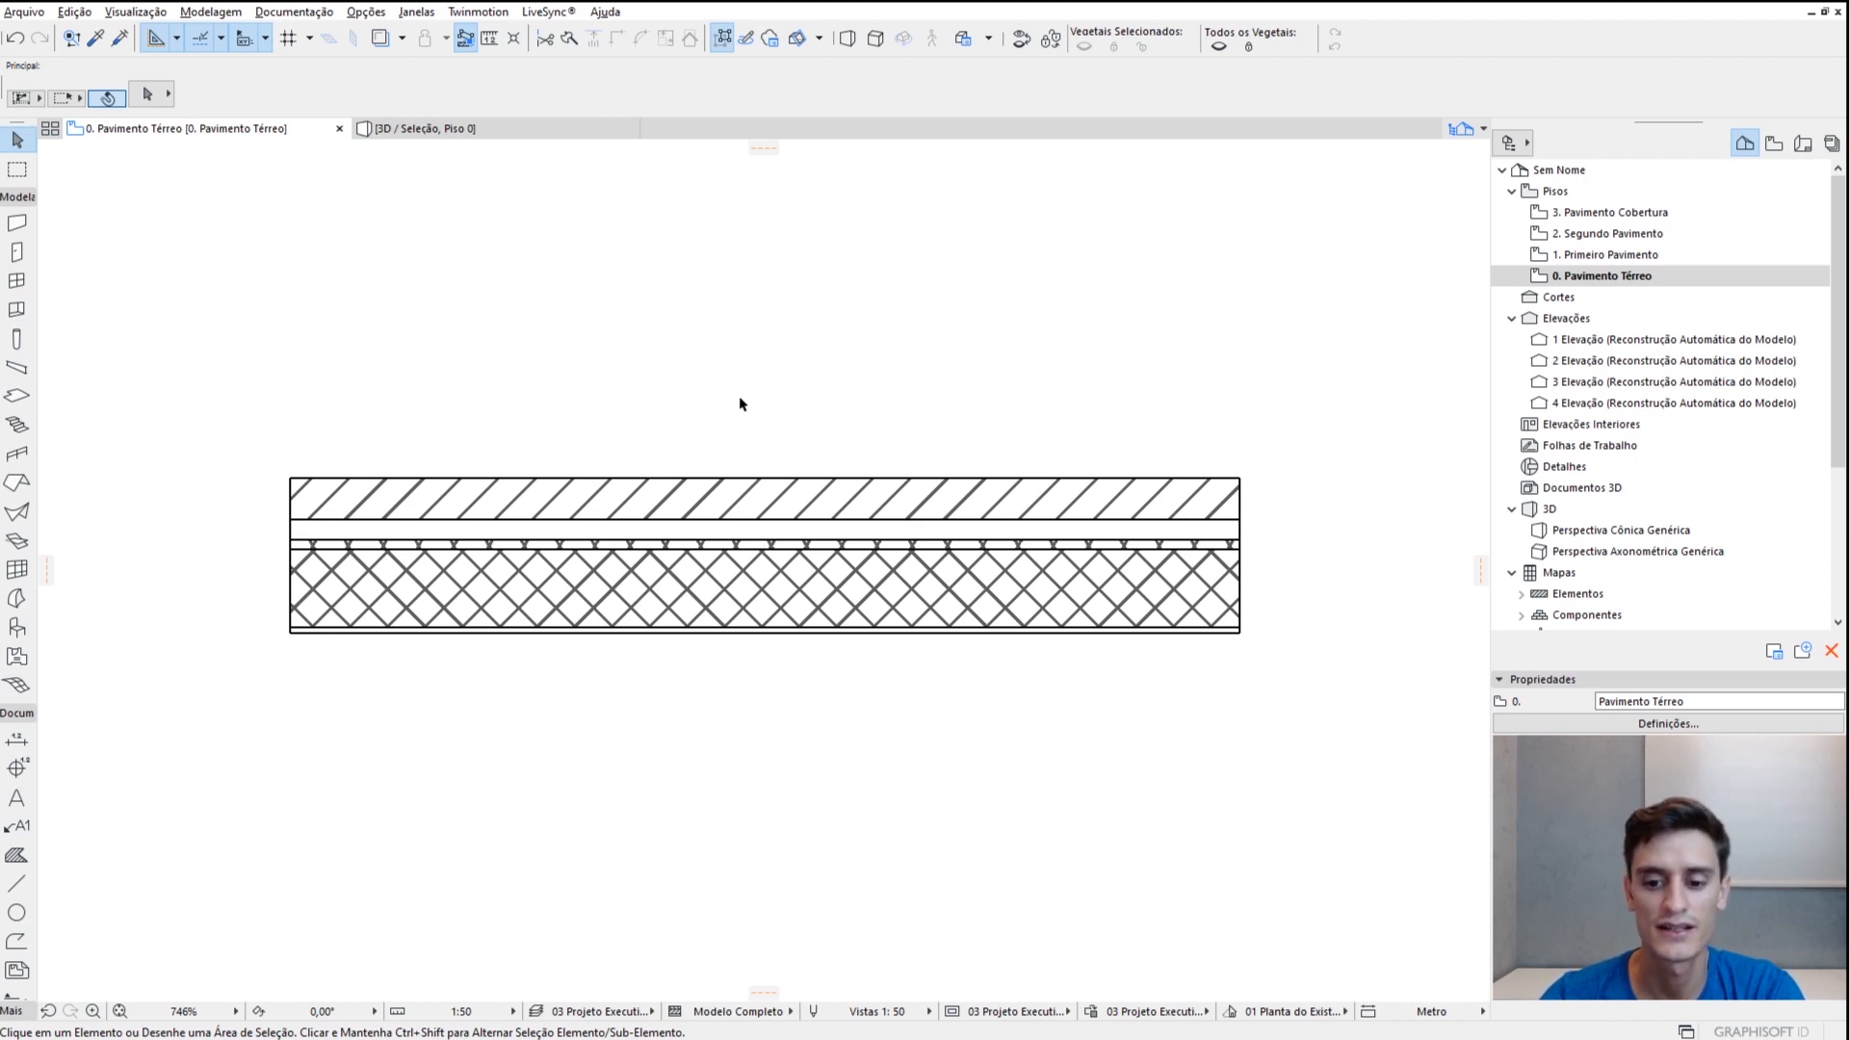
Open the saved view 0. Pavimento Térreo from the Plantas of Estudo Preliminar and return to the project map
left_click(1774, 143)
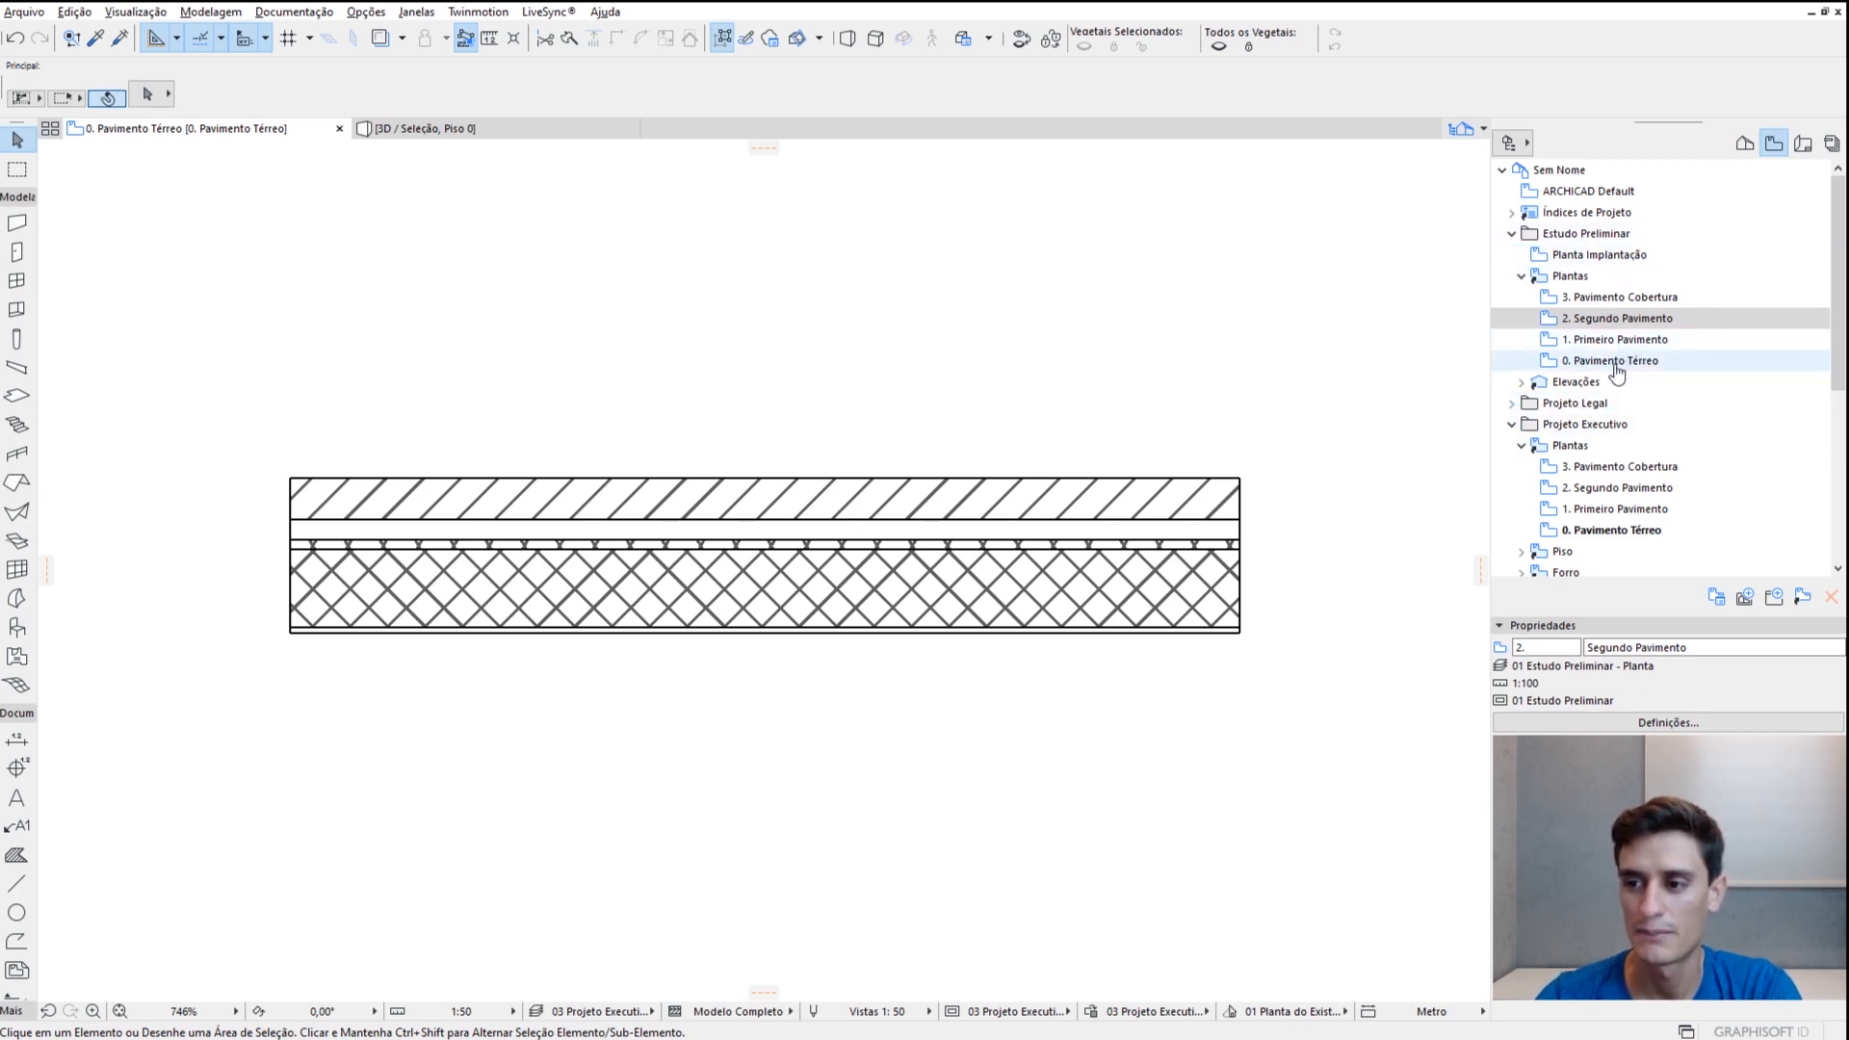
double_click(1621, 363)
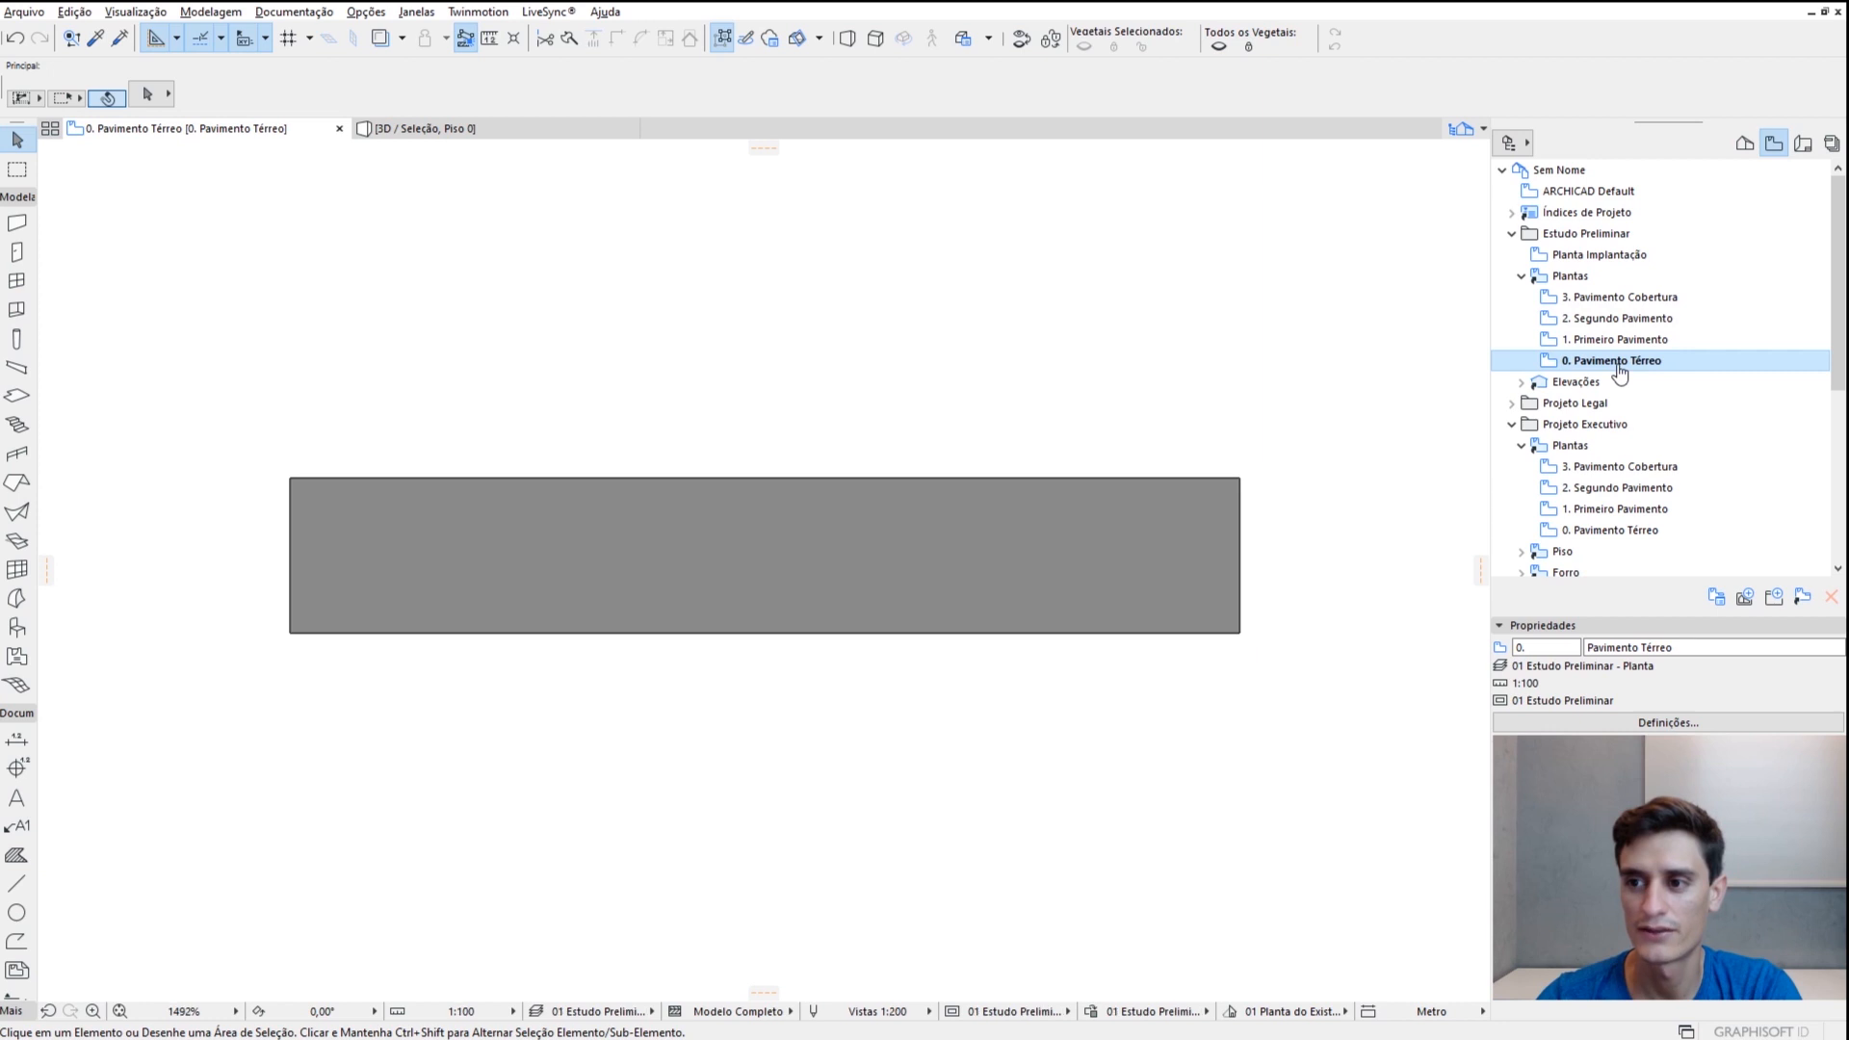
left_click(1745, 146)
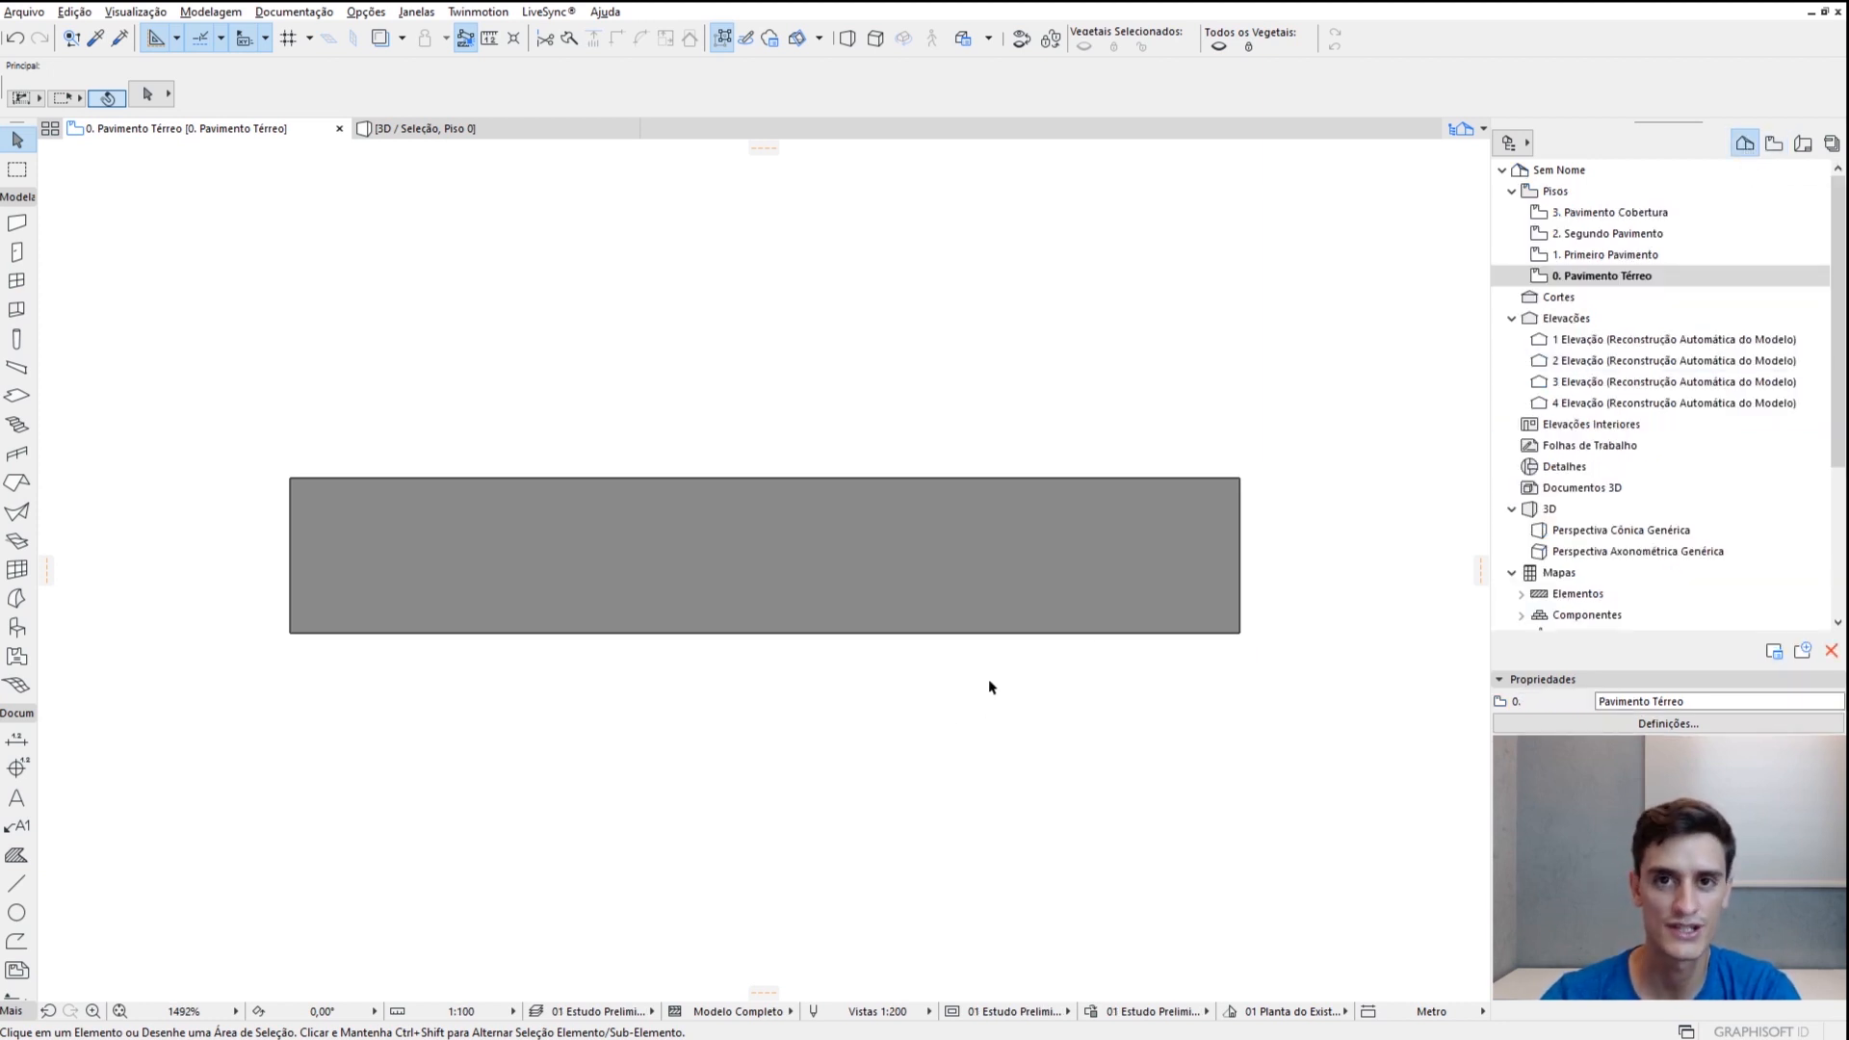
Open the 1. Primeiro Pavimento floor plan and draw a straight vertical wall with the Wall tool's default settings
left_click(1606, 256)
double_click(1607, 257)
left_click(16, 222)
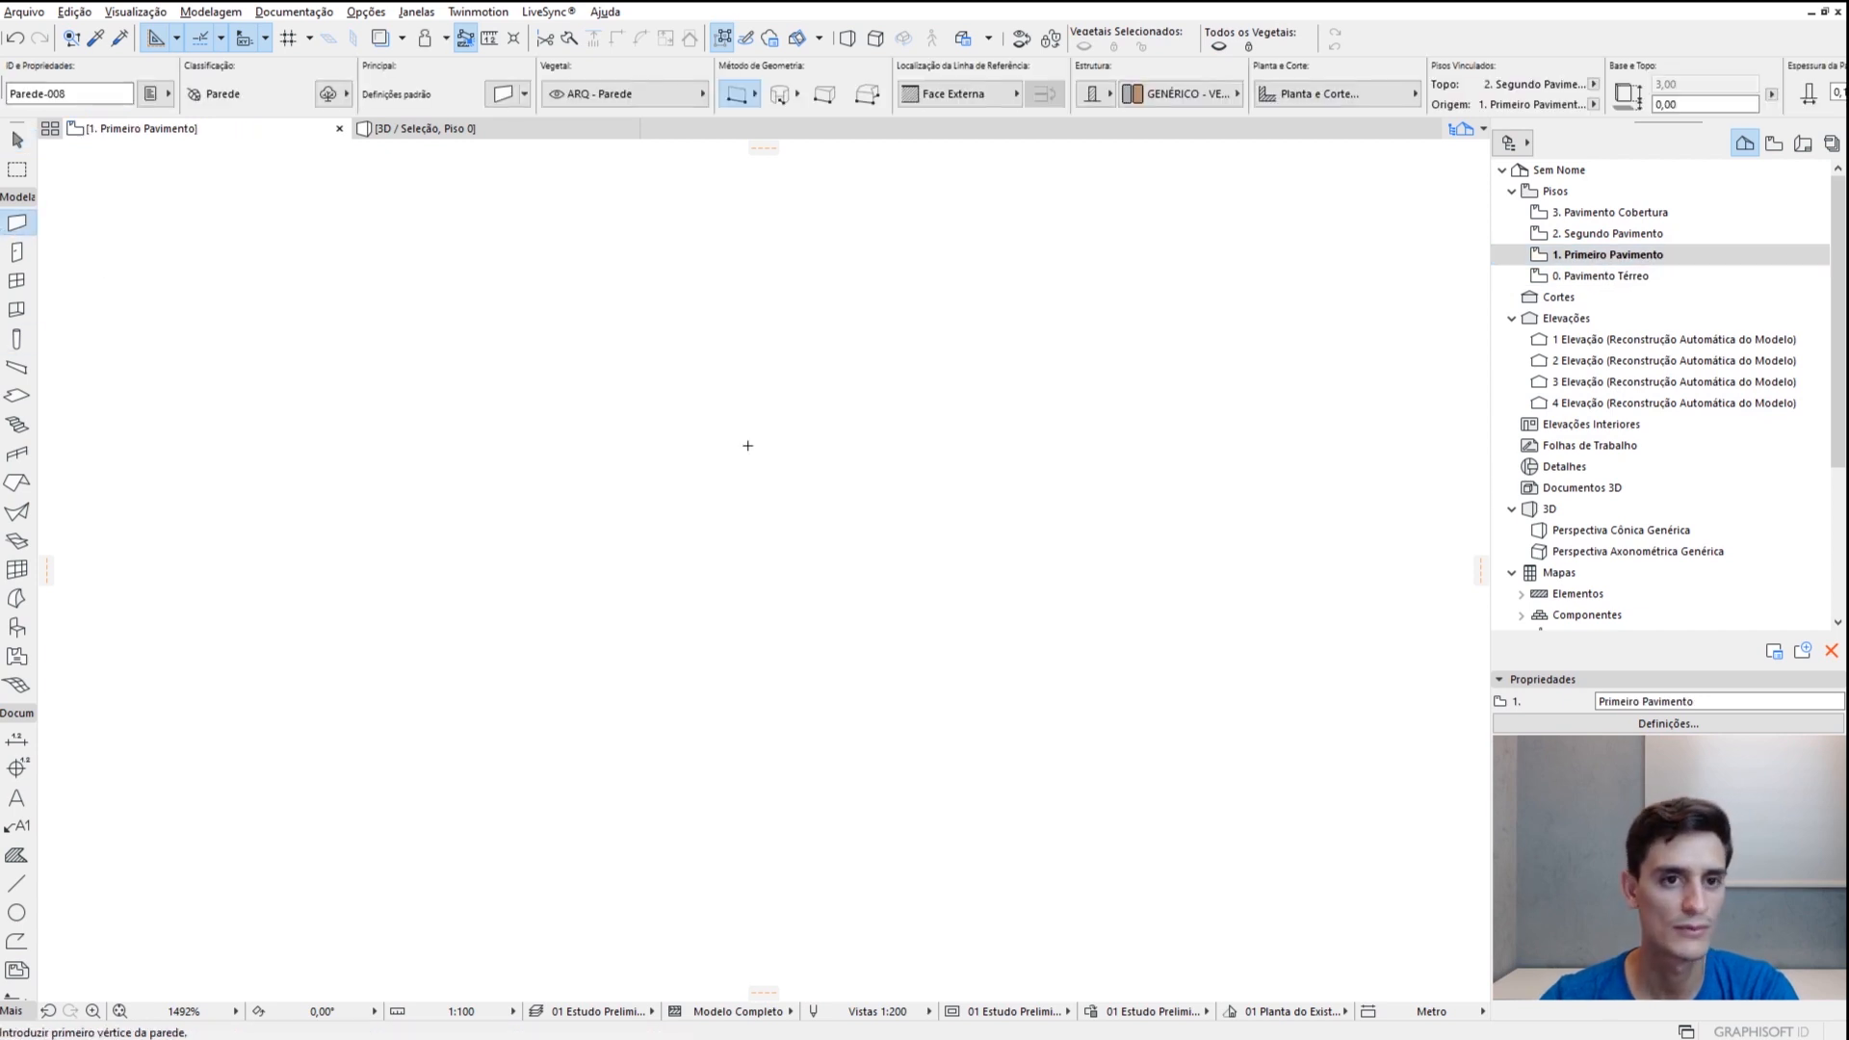
left_click(587, 277)
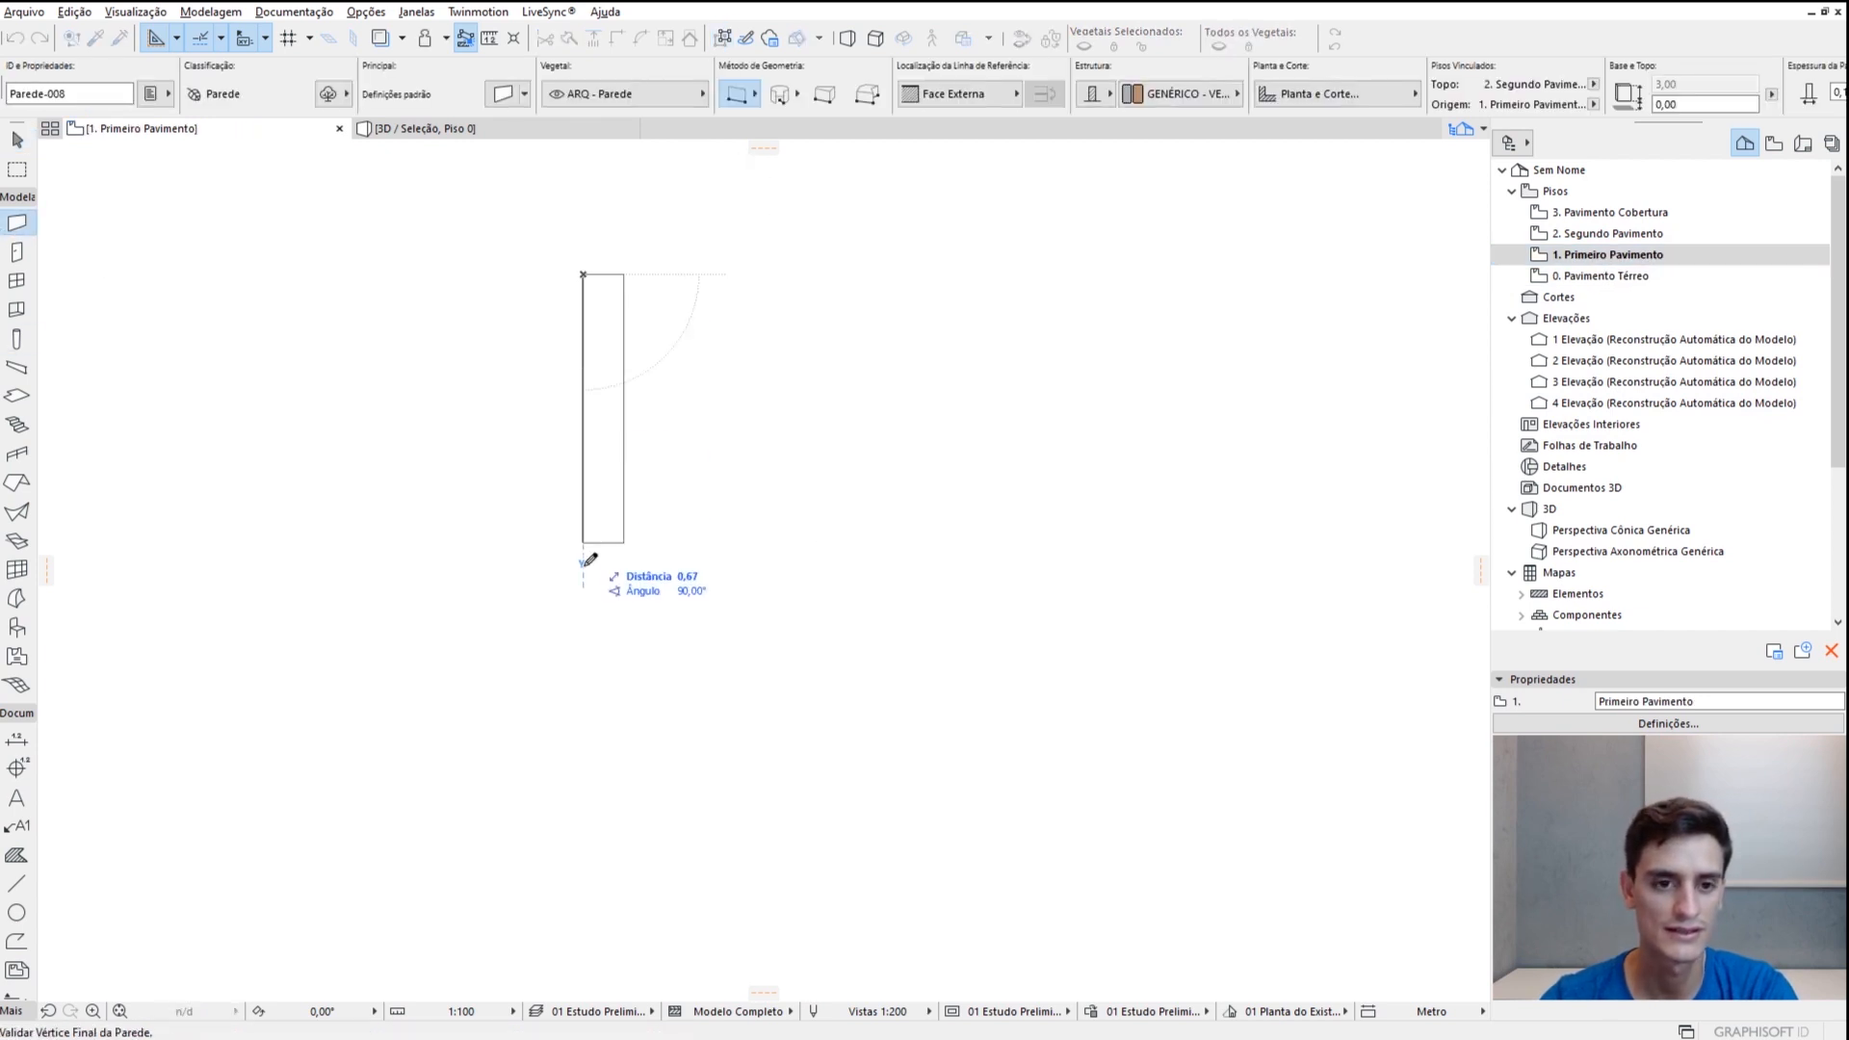
left_click(587, 760)
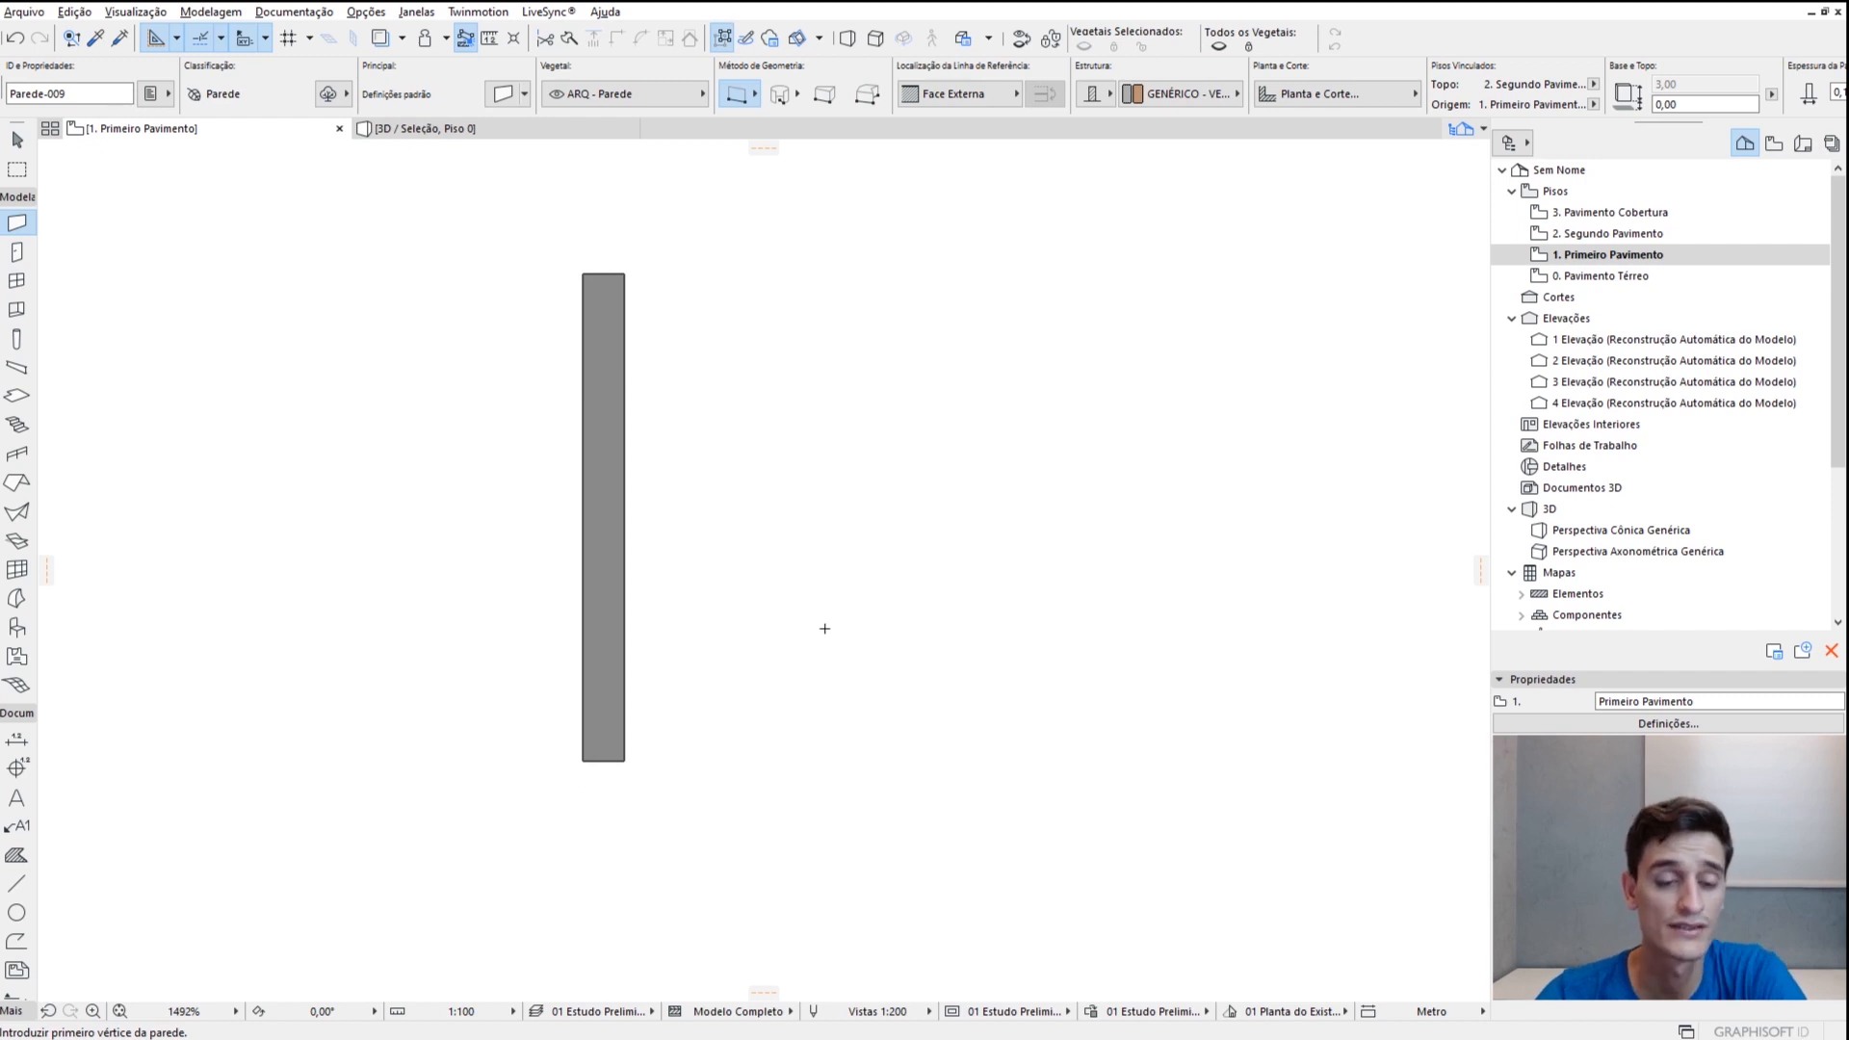
Try to apply the favorite Bloco de Concreto Revestido com Tijolinho to the new wall, and undo the change
left_click(16, 139)
left_click(624, 330)
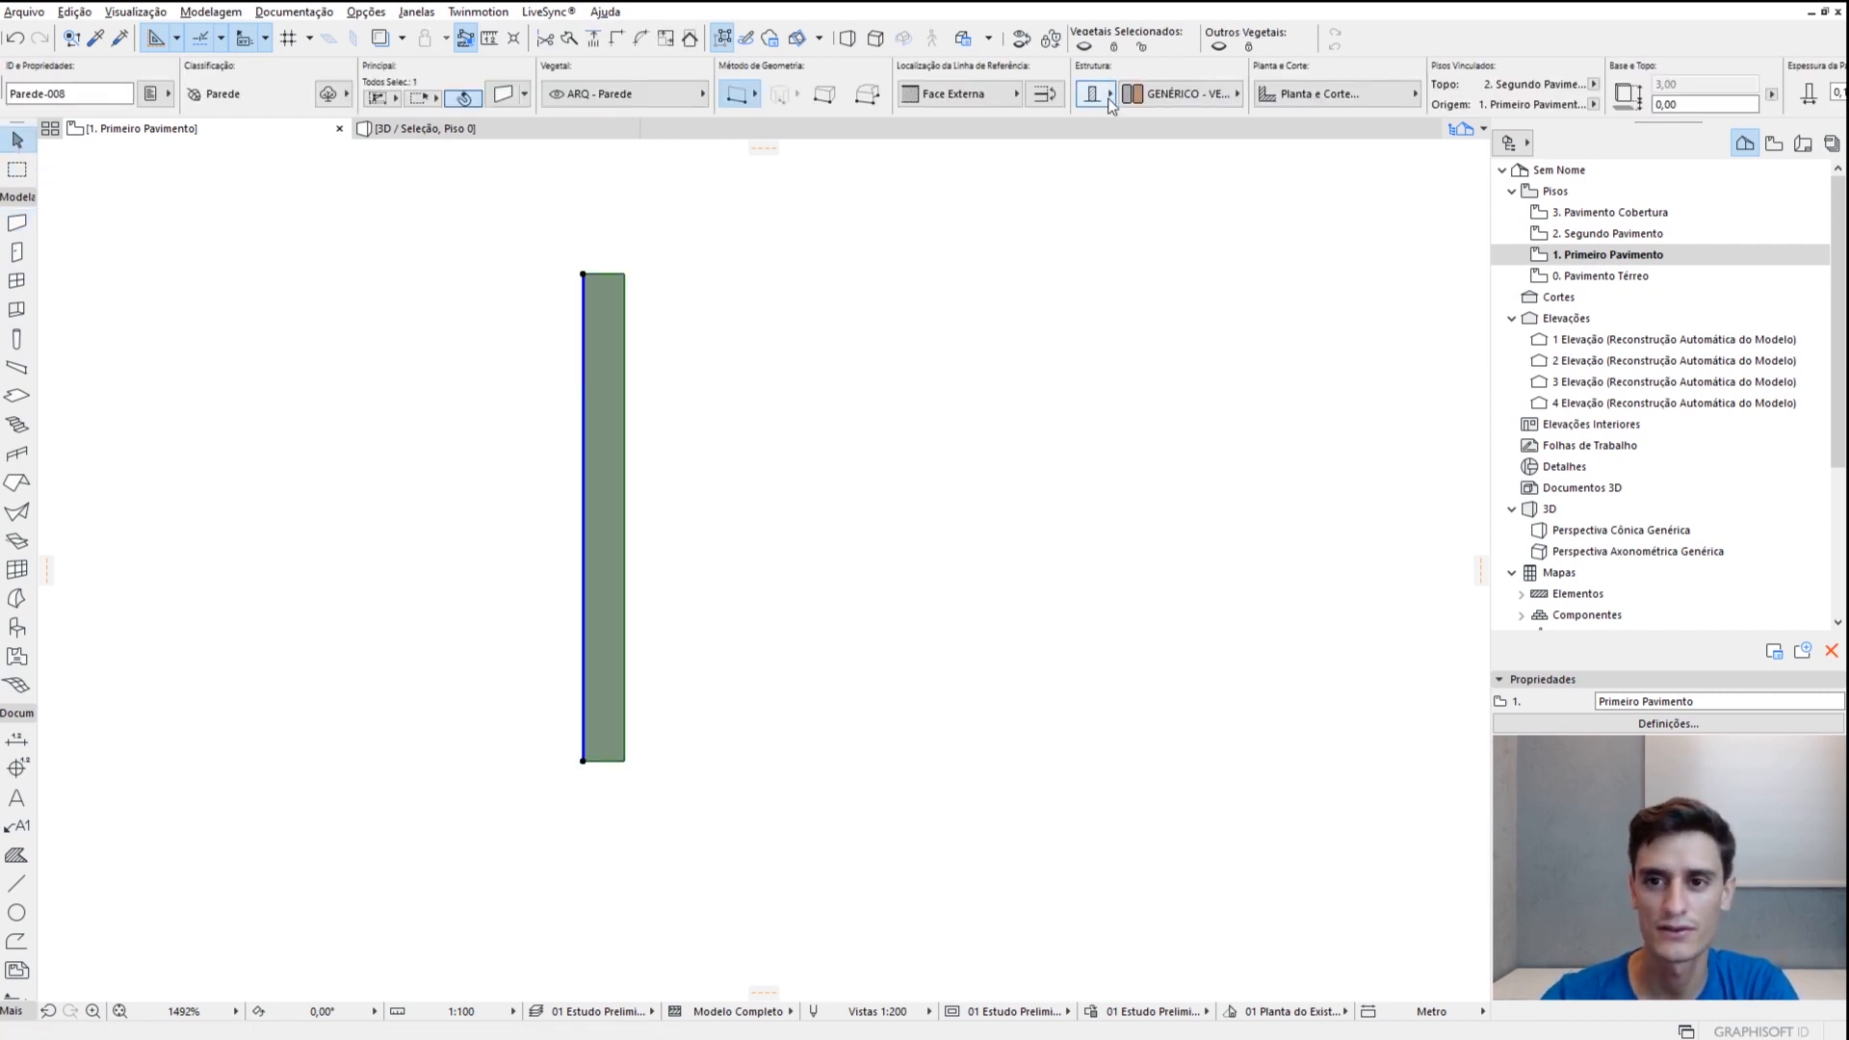
left_click(1107, 93)
left_click(1166, 96)
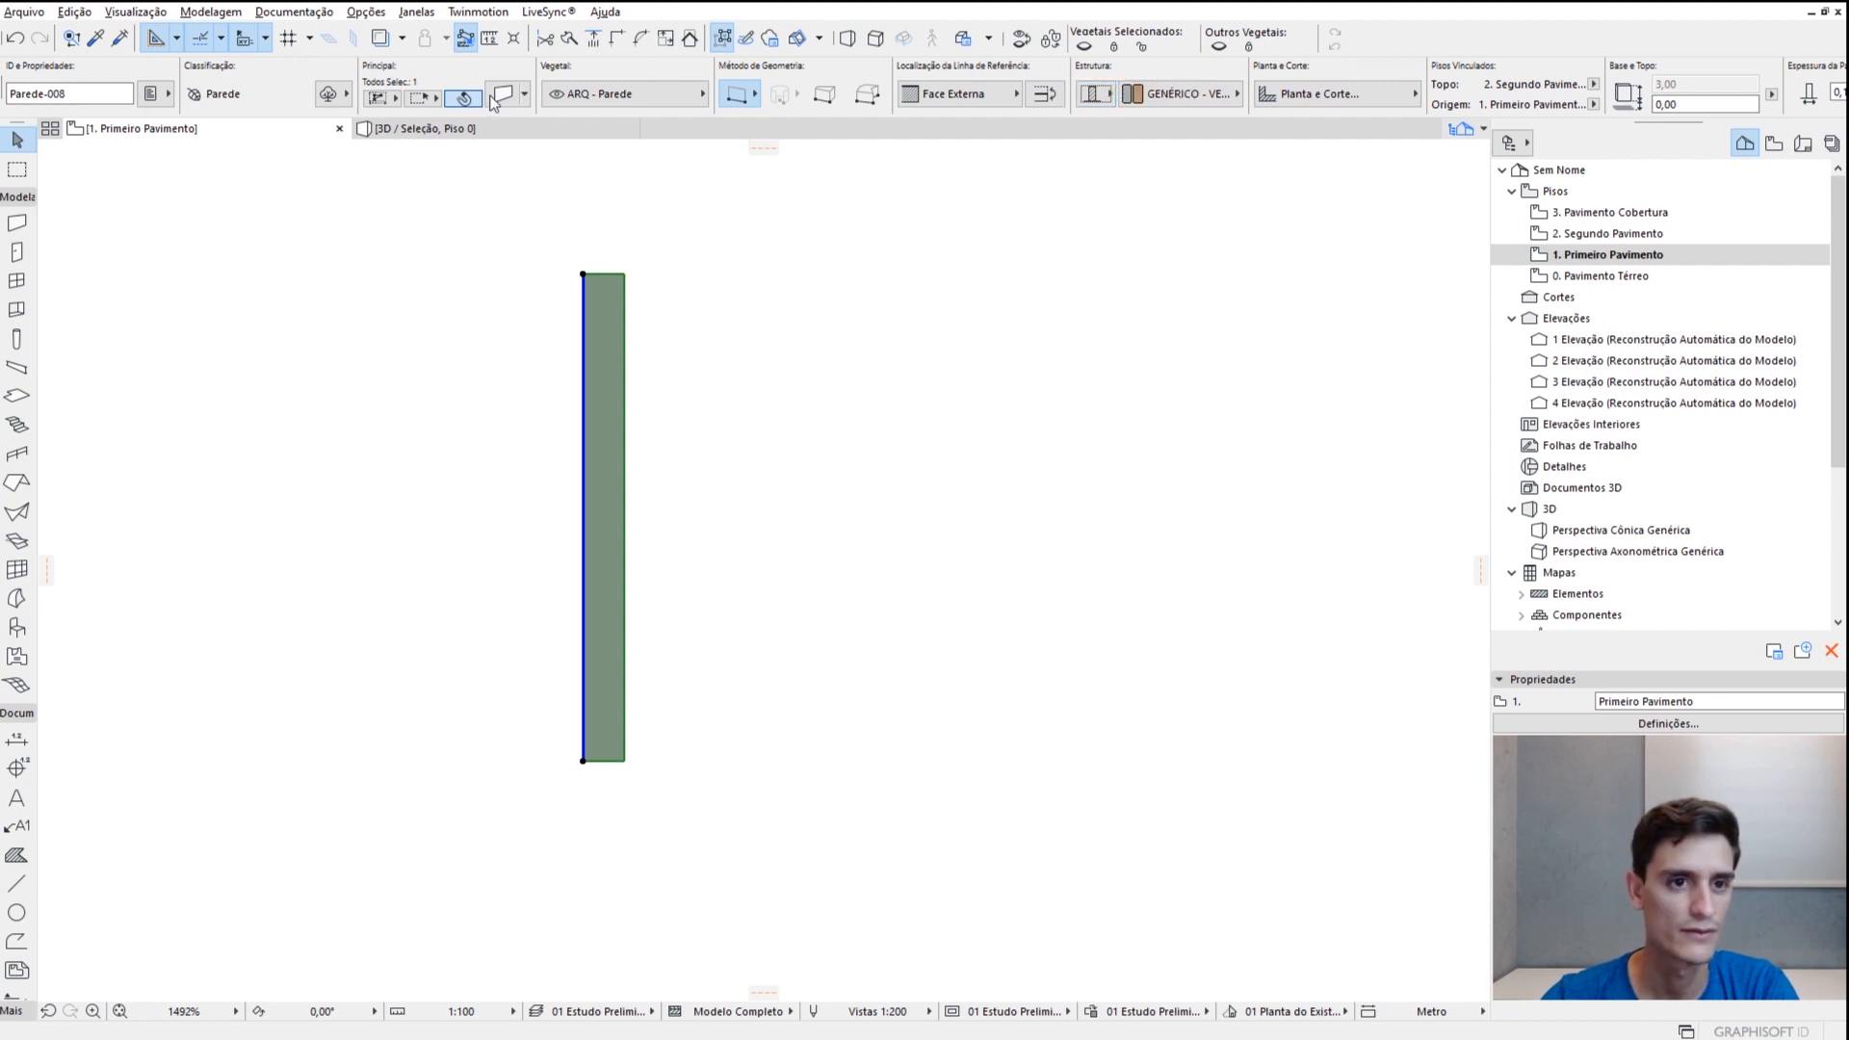
left_click(526, 94)
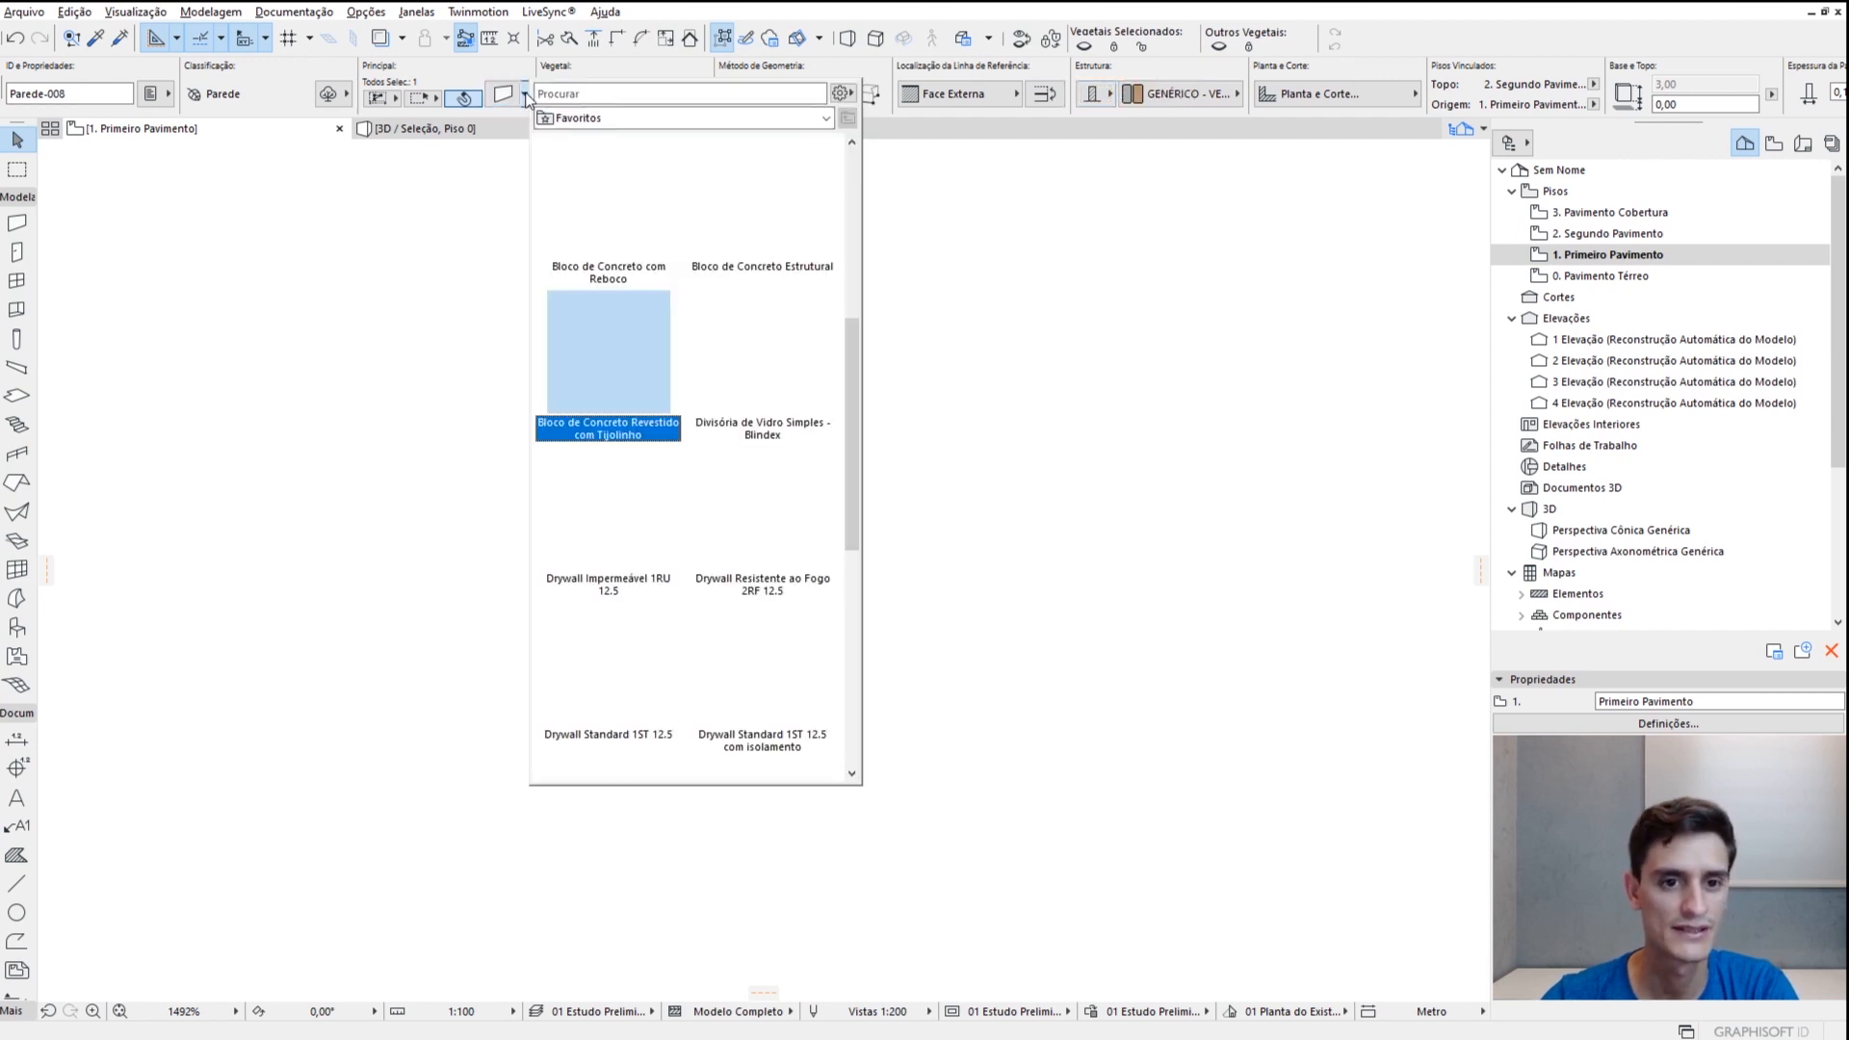
left_click(605, 339)
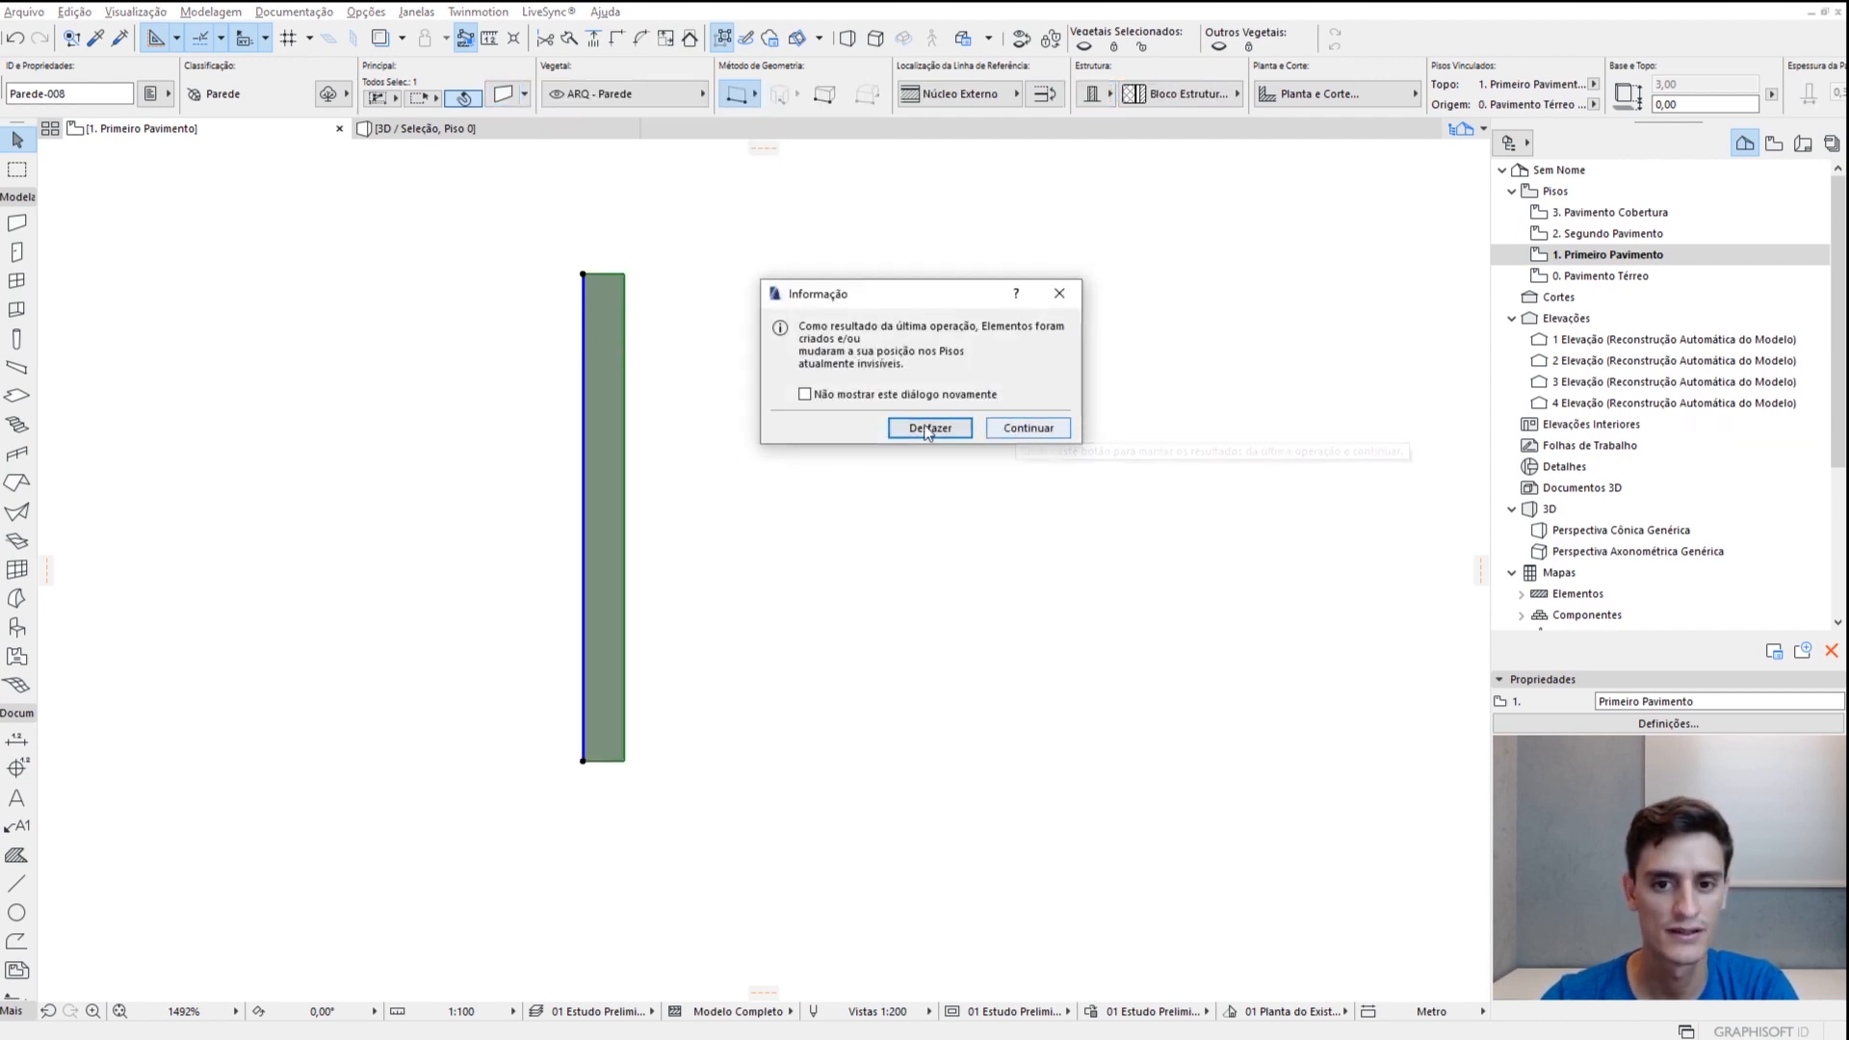
left_click(1006, 430)
Change the new wall's structure to the composite Bloco Estrutural 190, Isolamento + Tijolinho, and clear the selection
left_click(587, 343)
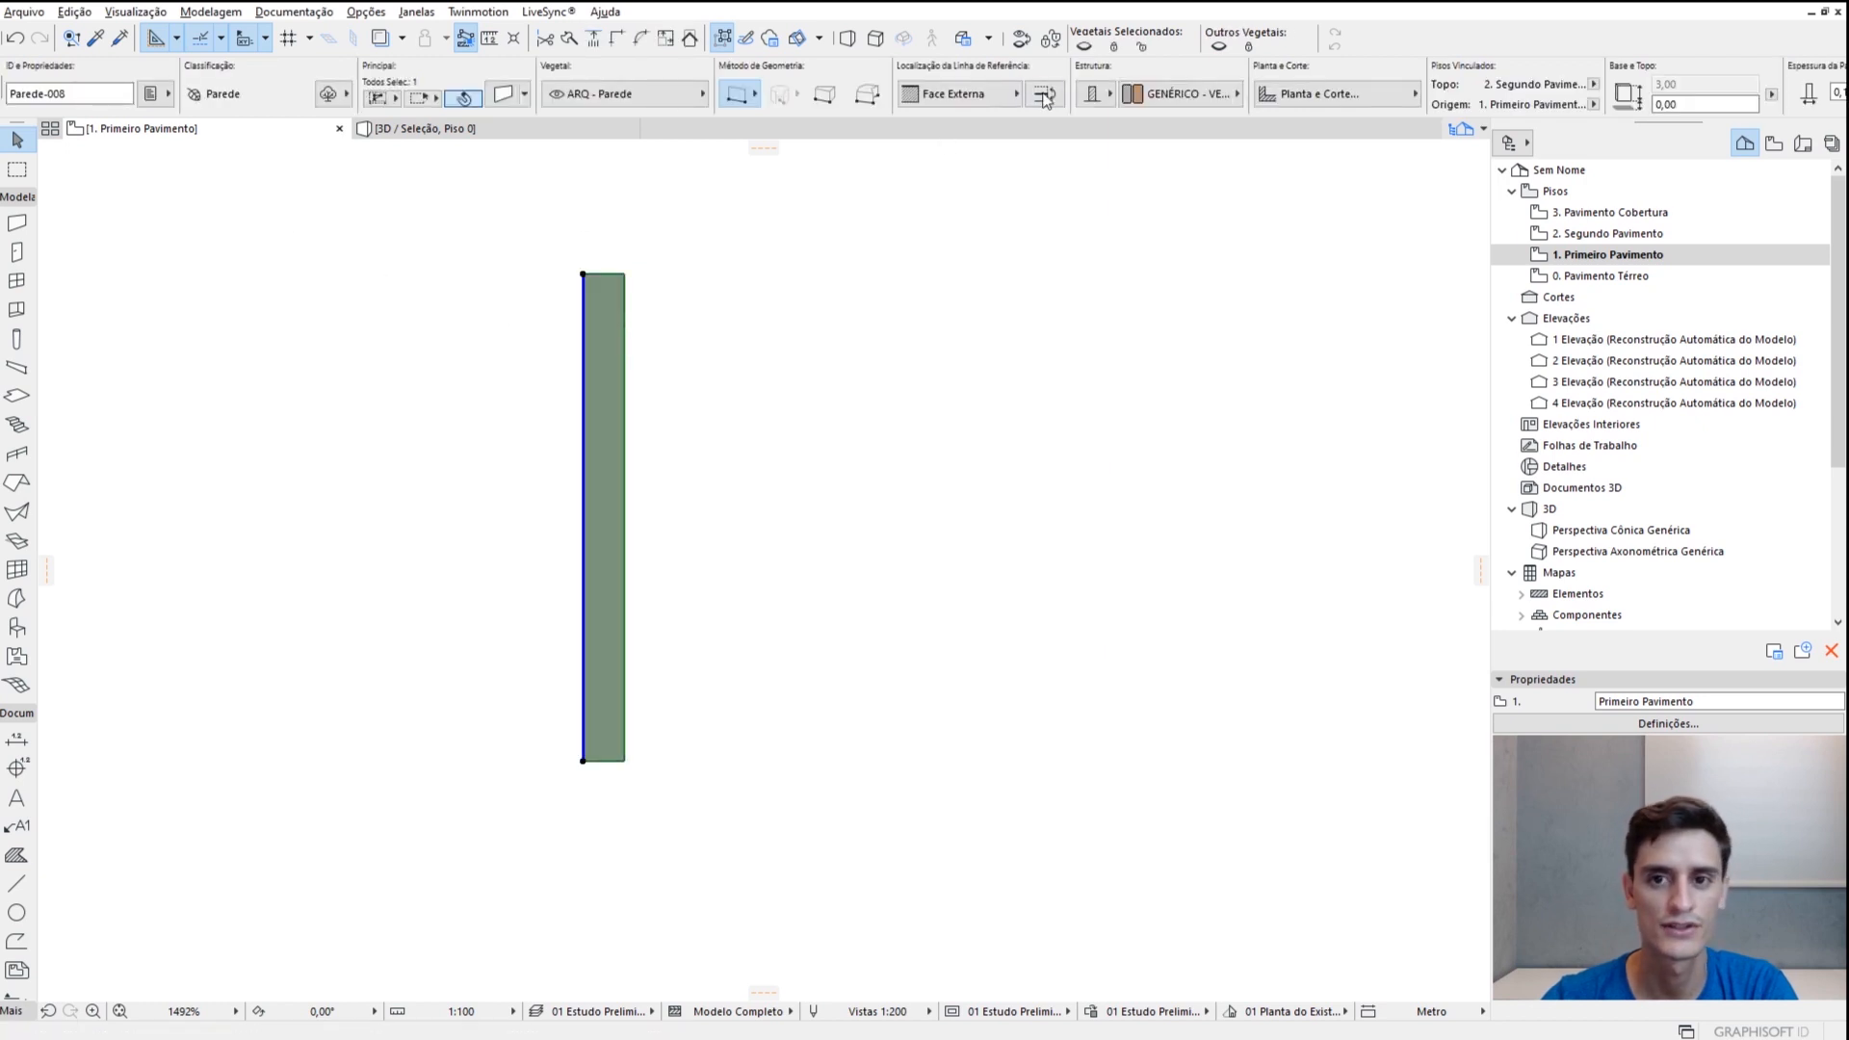
left_click(1176, 94)
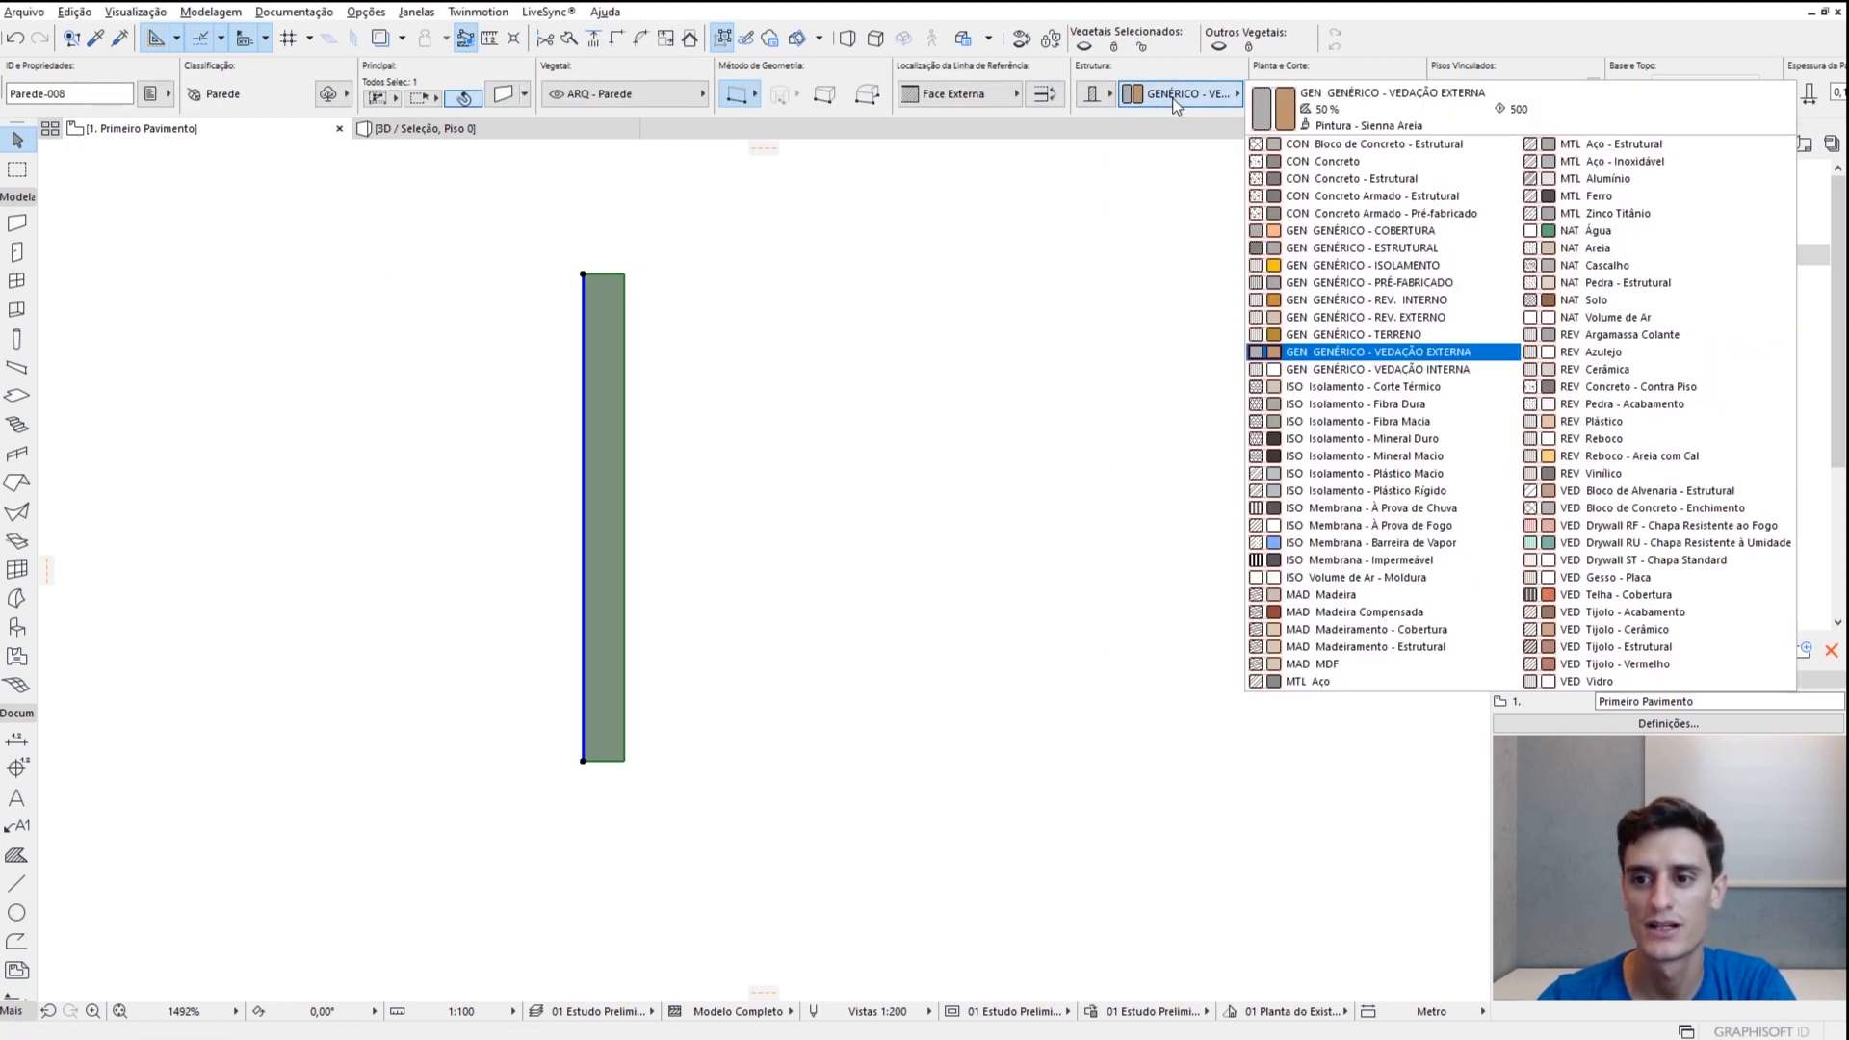
left_click(1108, 101)
left_click(1107, 101)
left_click(1158, 99)
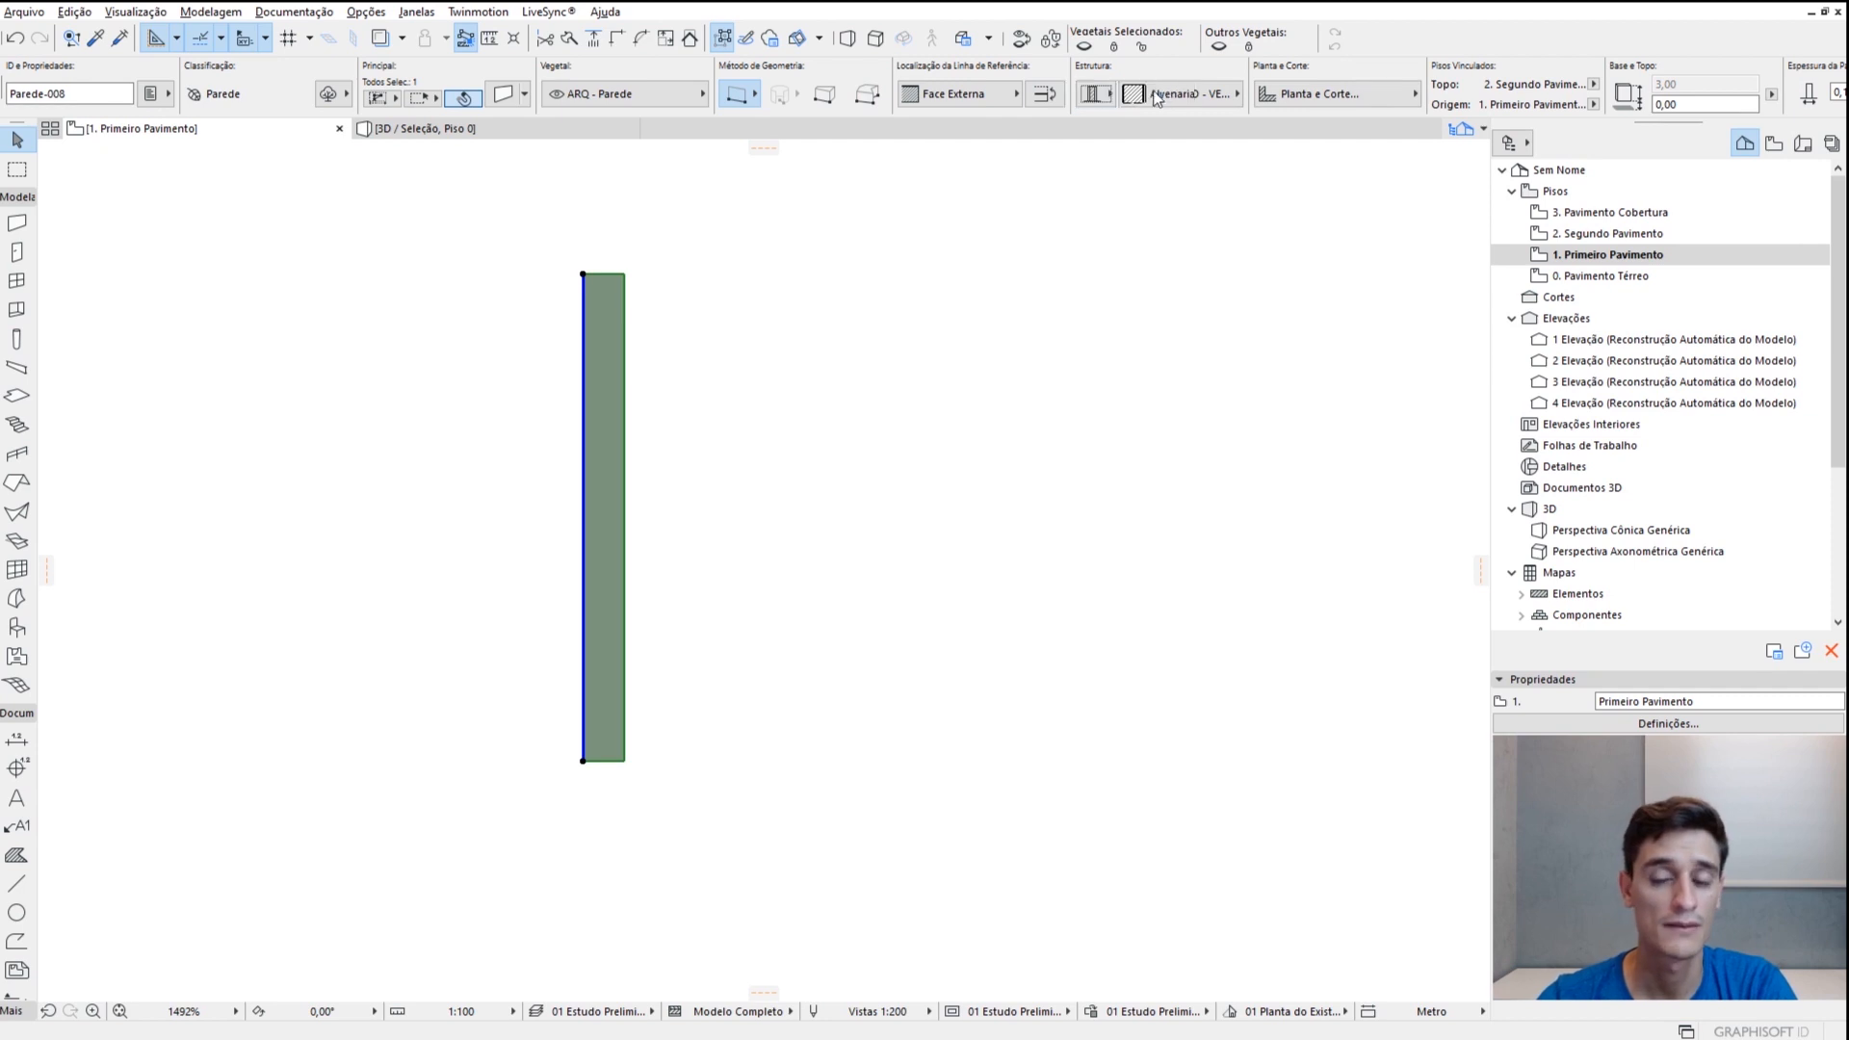
left_click(1177, 96)
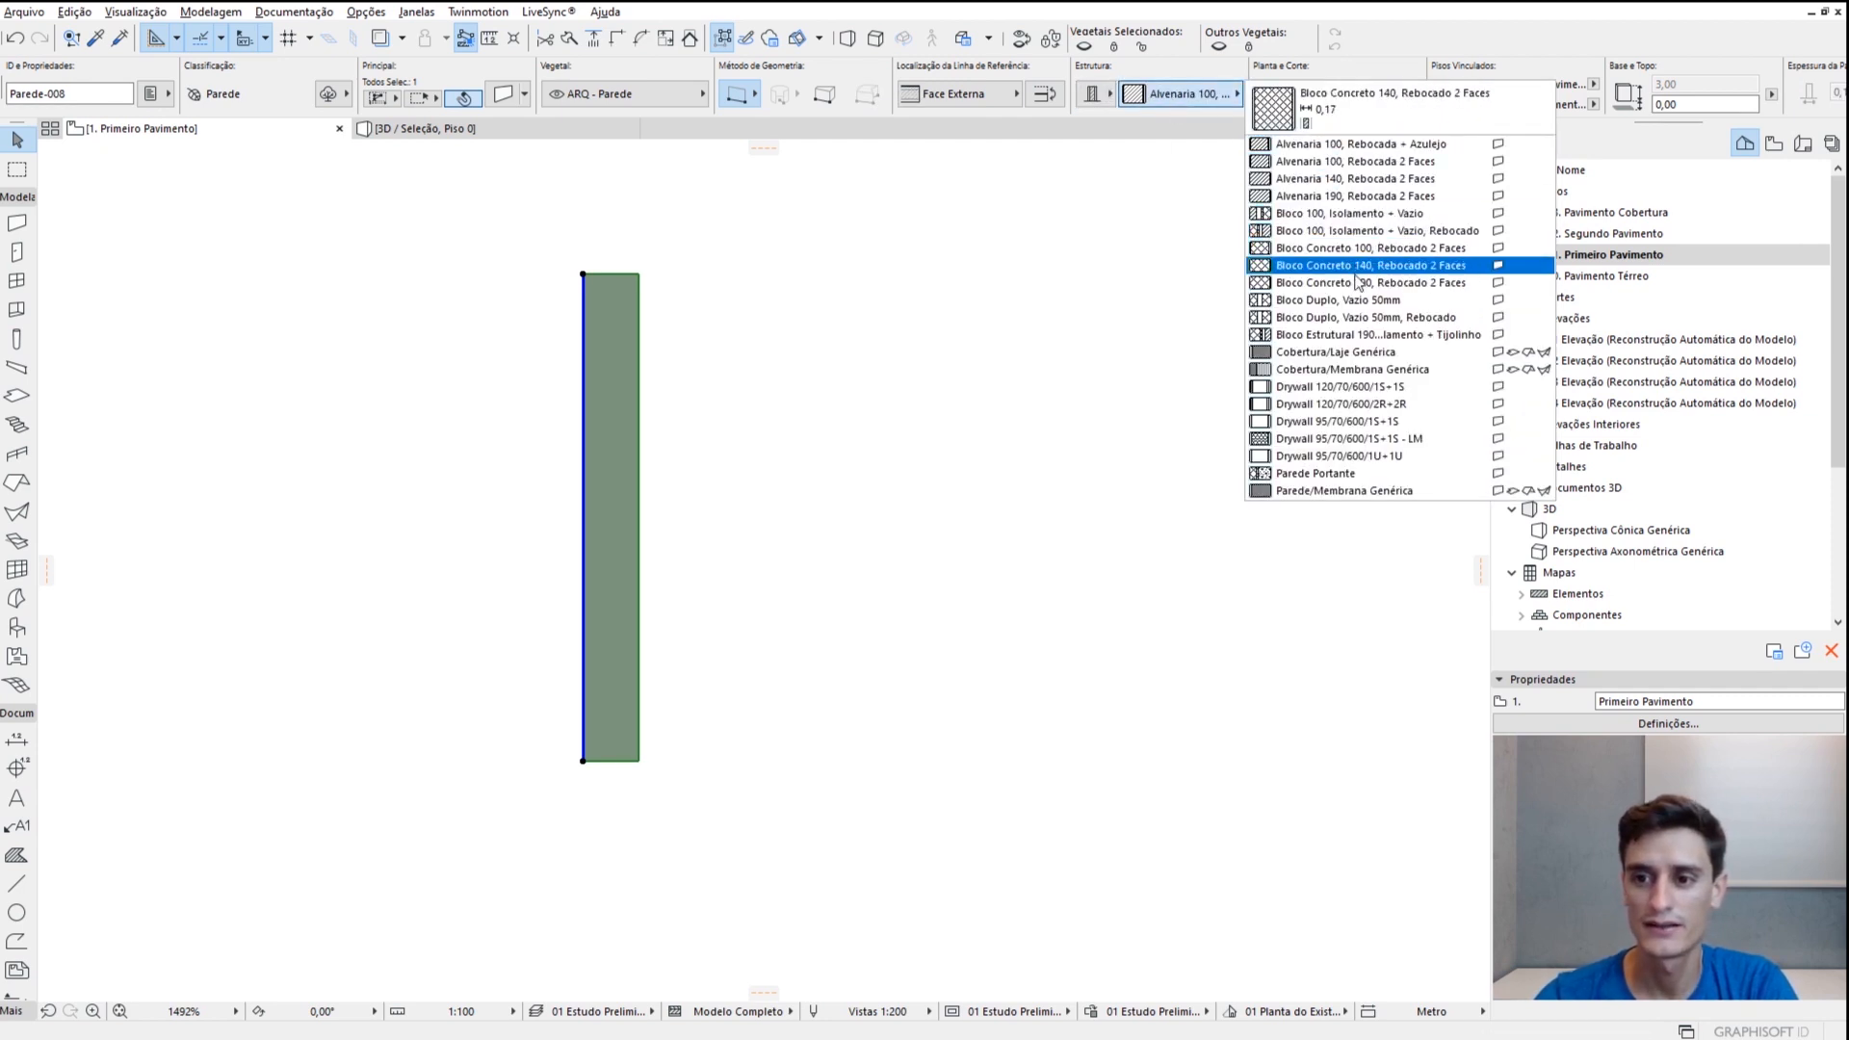
left_click(1358, 334)
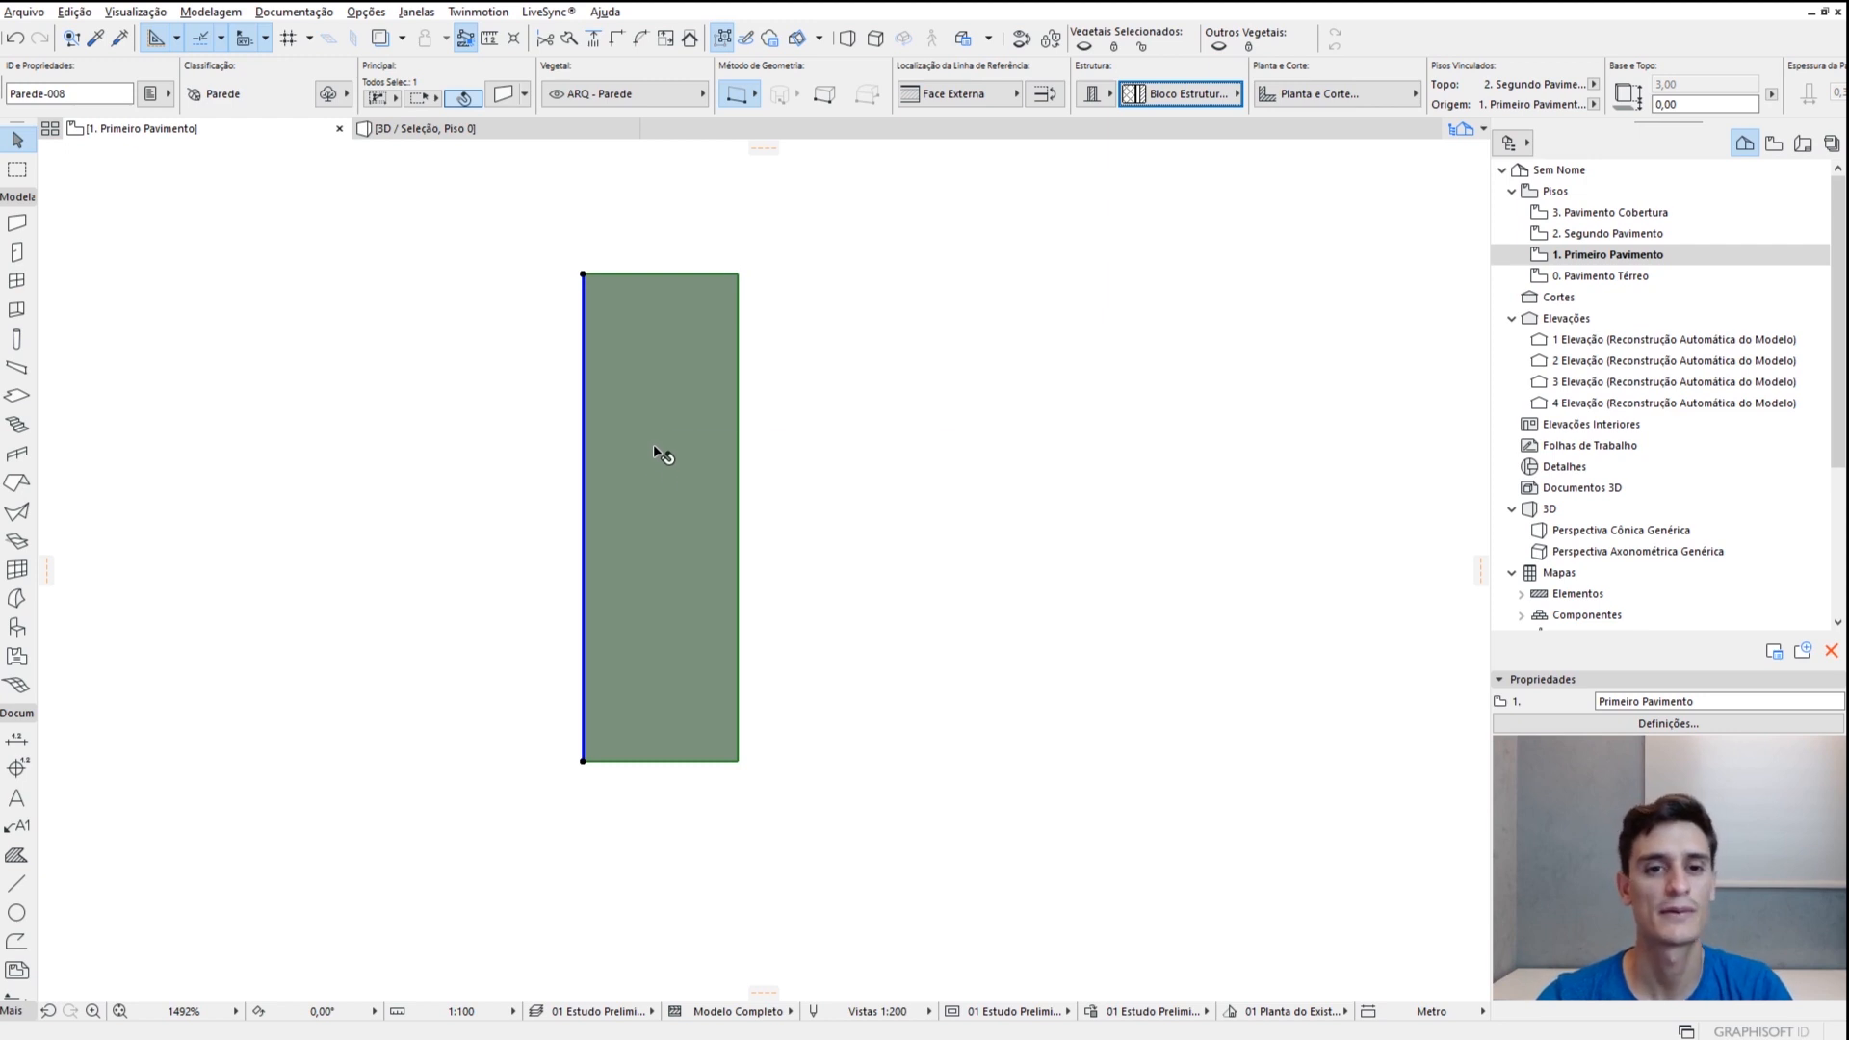
left_click(933, 430)
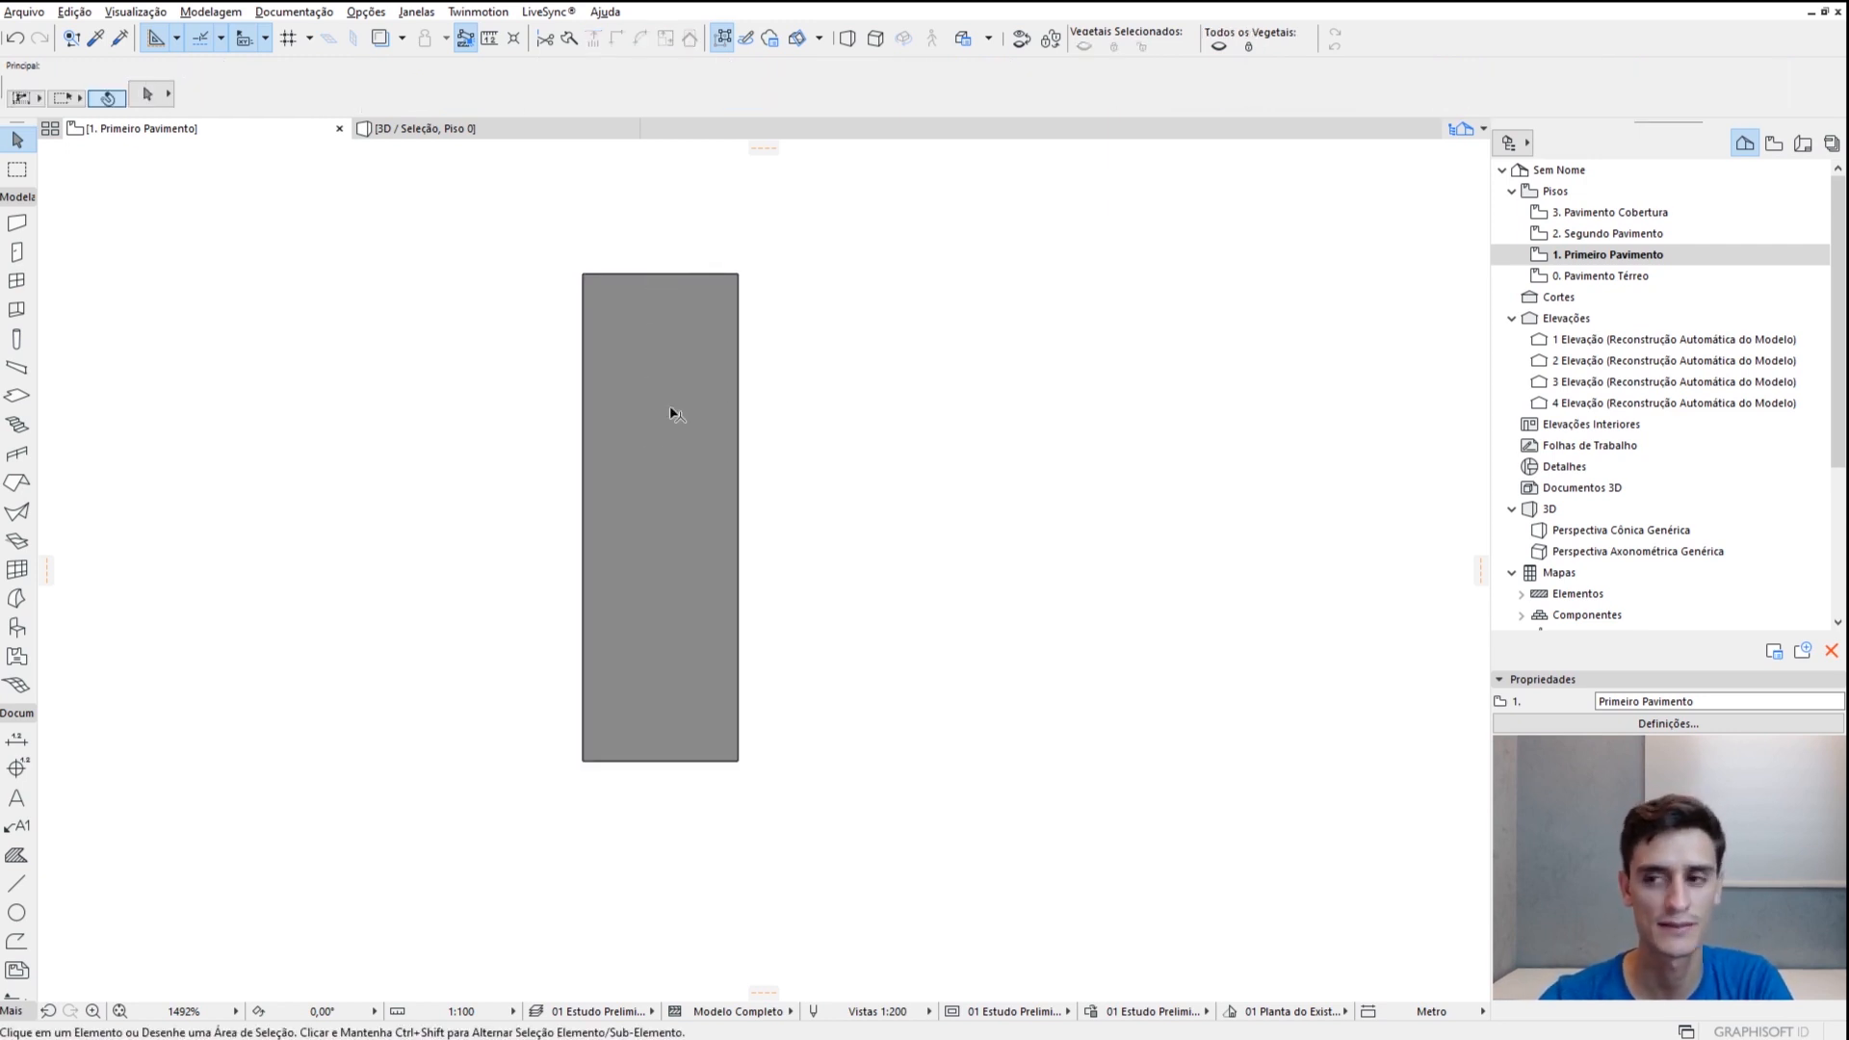
Return to the 0. Pavimento Térreo floor plan and look over its wall, the project map and the saved views
key("ctrl+Down")
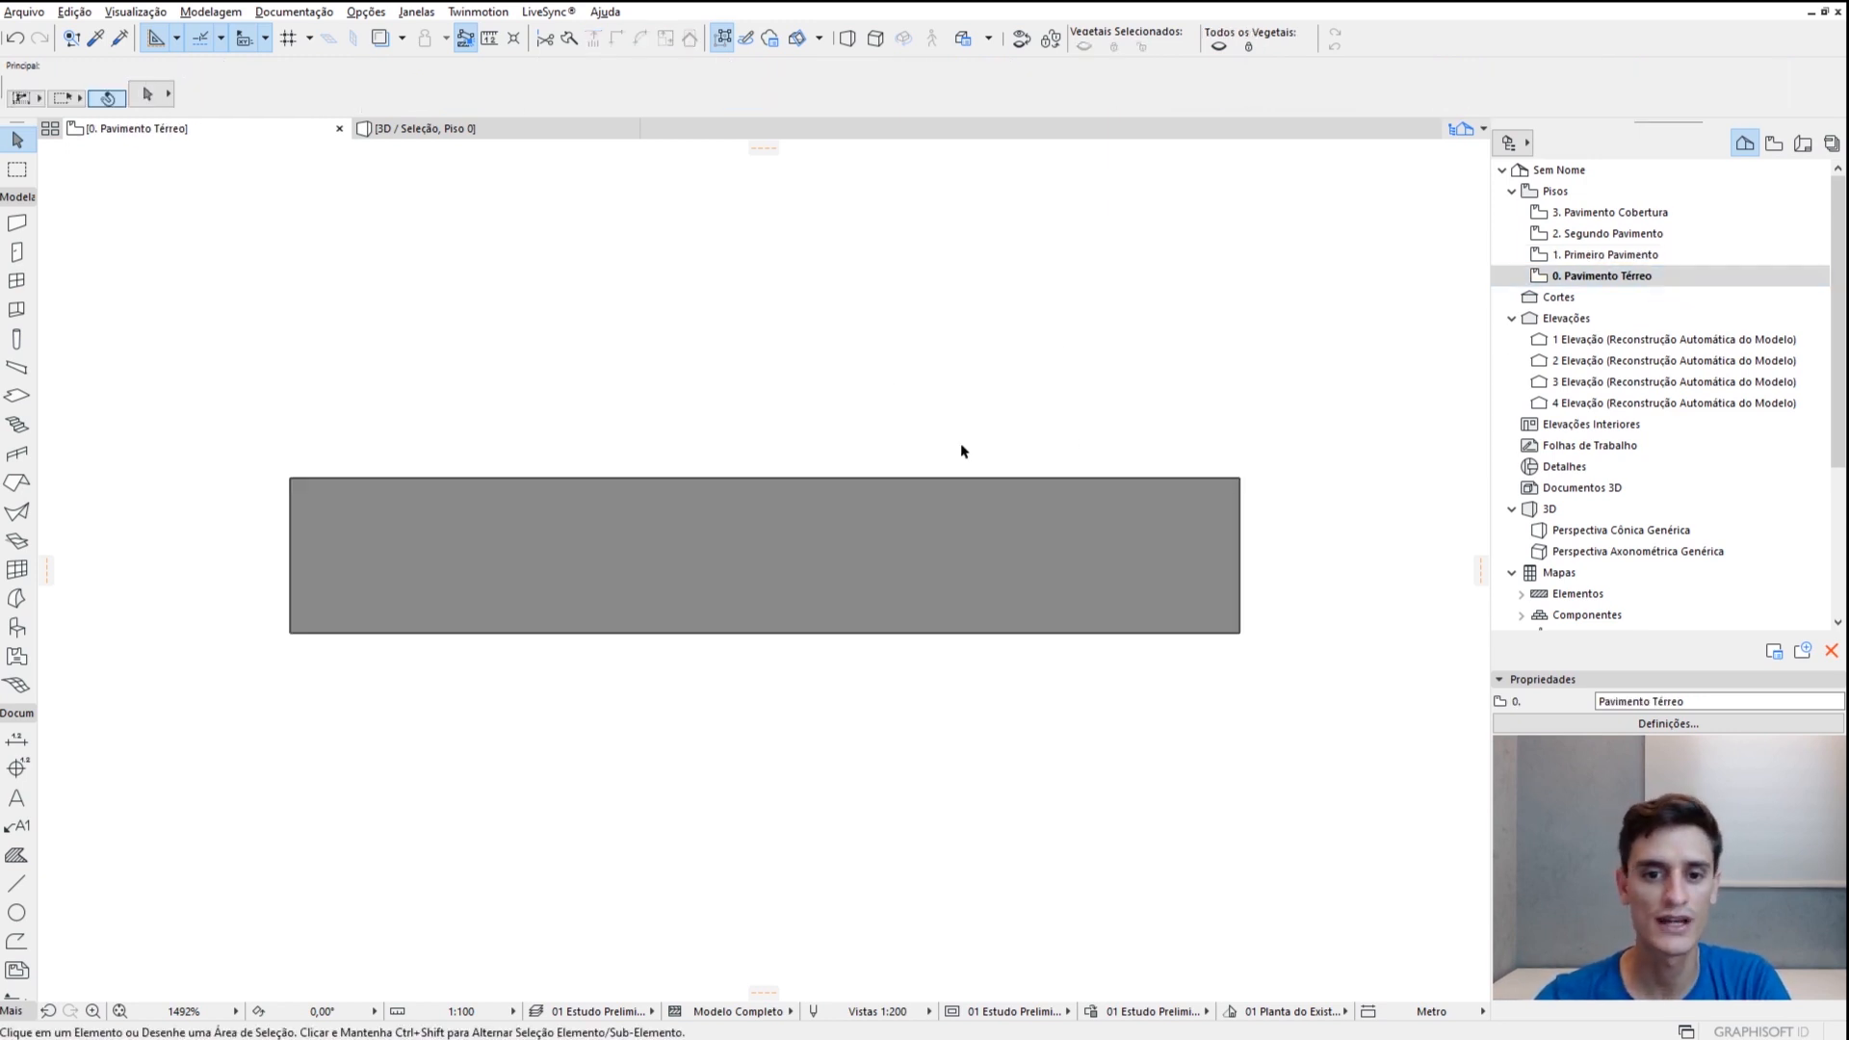
left_click(728, 581)
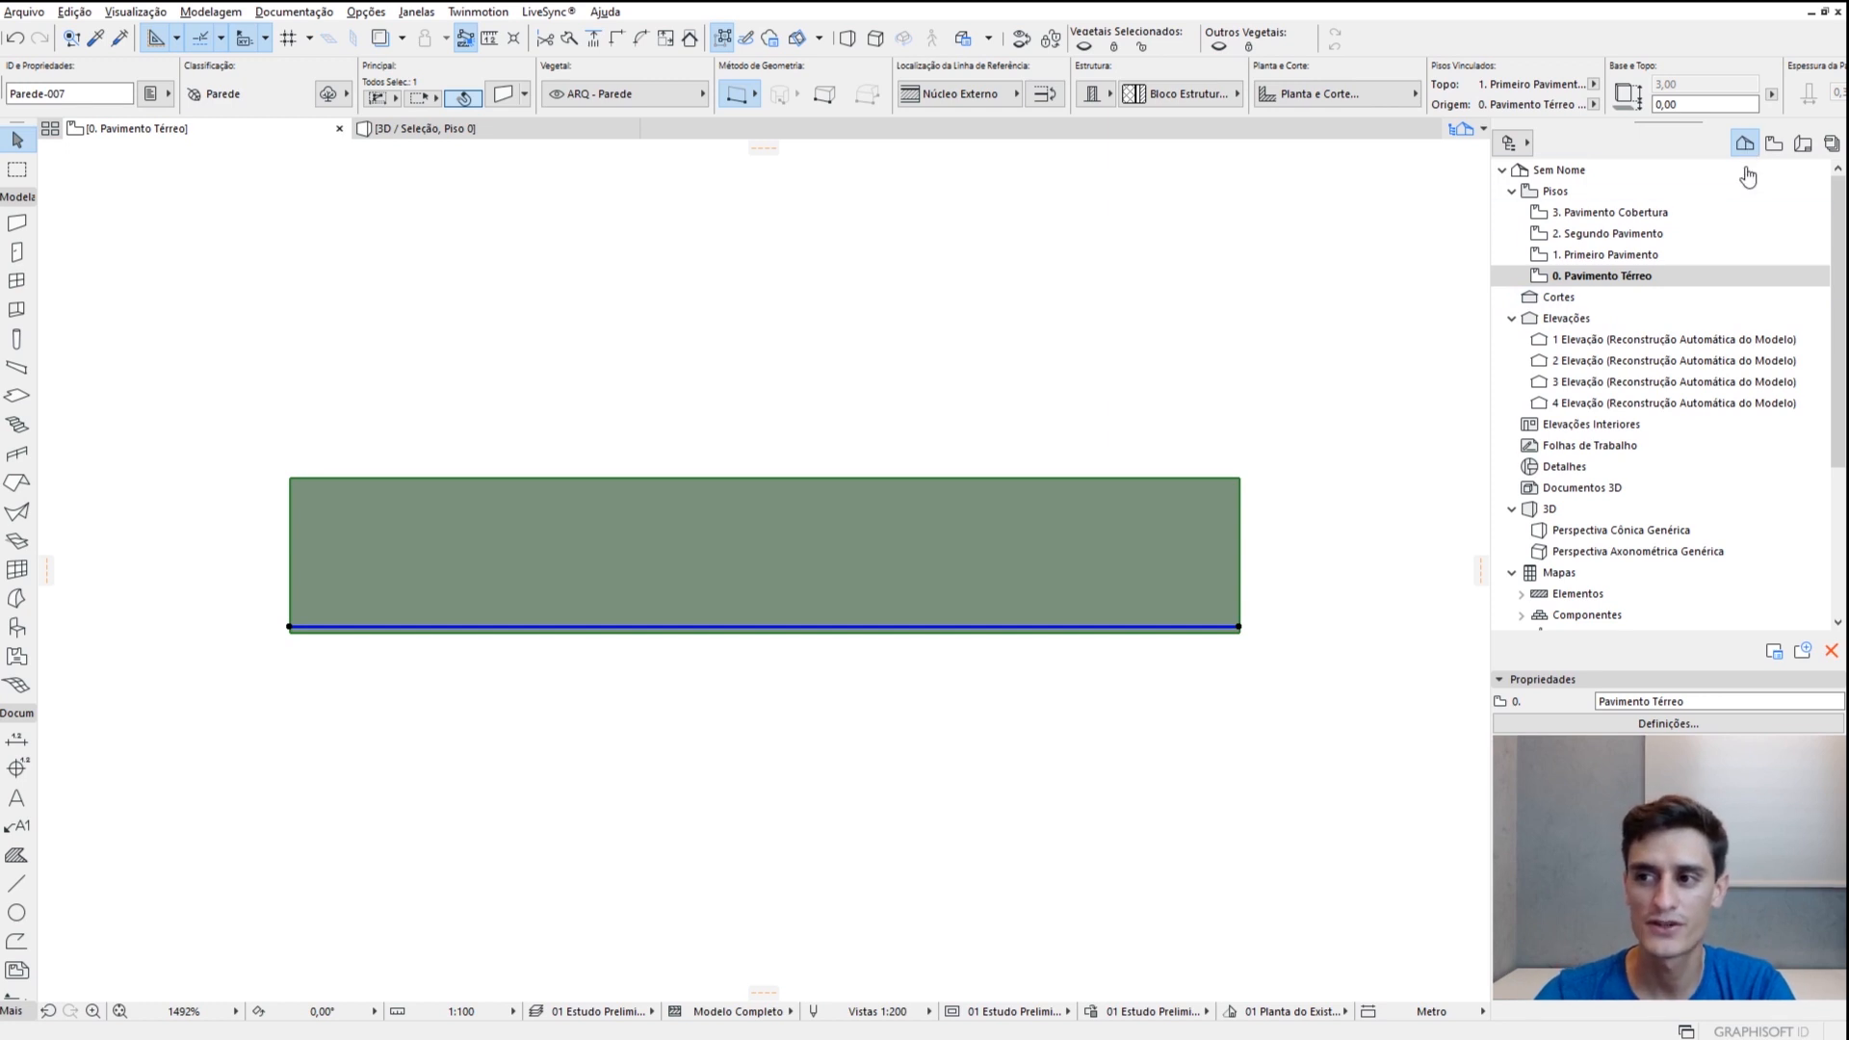
scroll(1656, 318, "down", 3)
scroll(1656, 289, "up", 3)
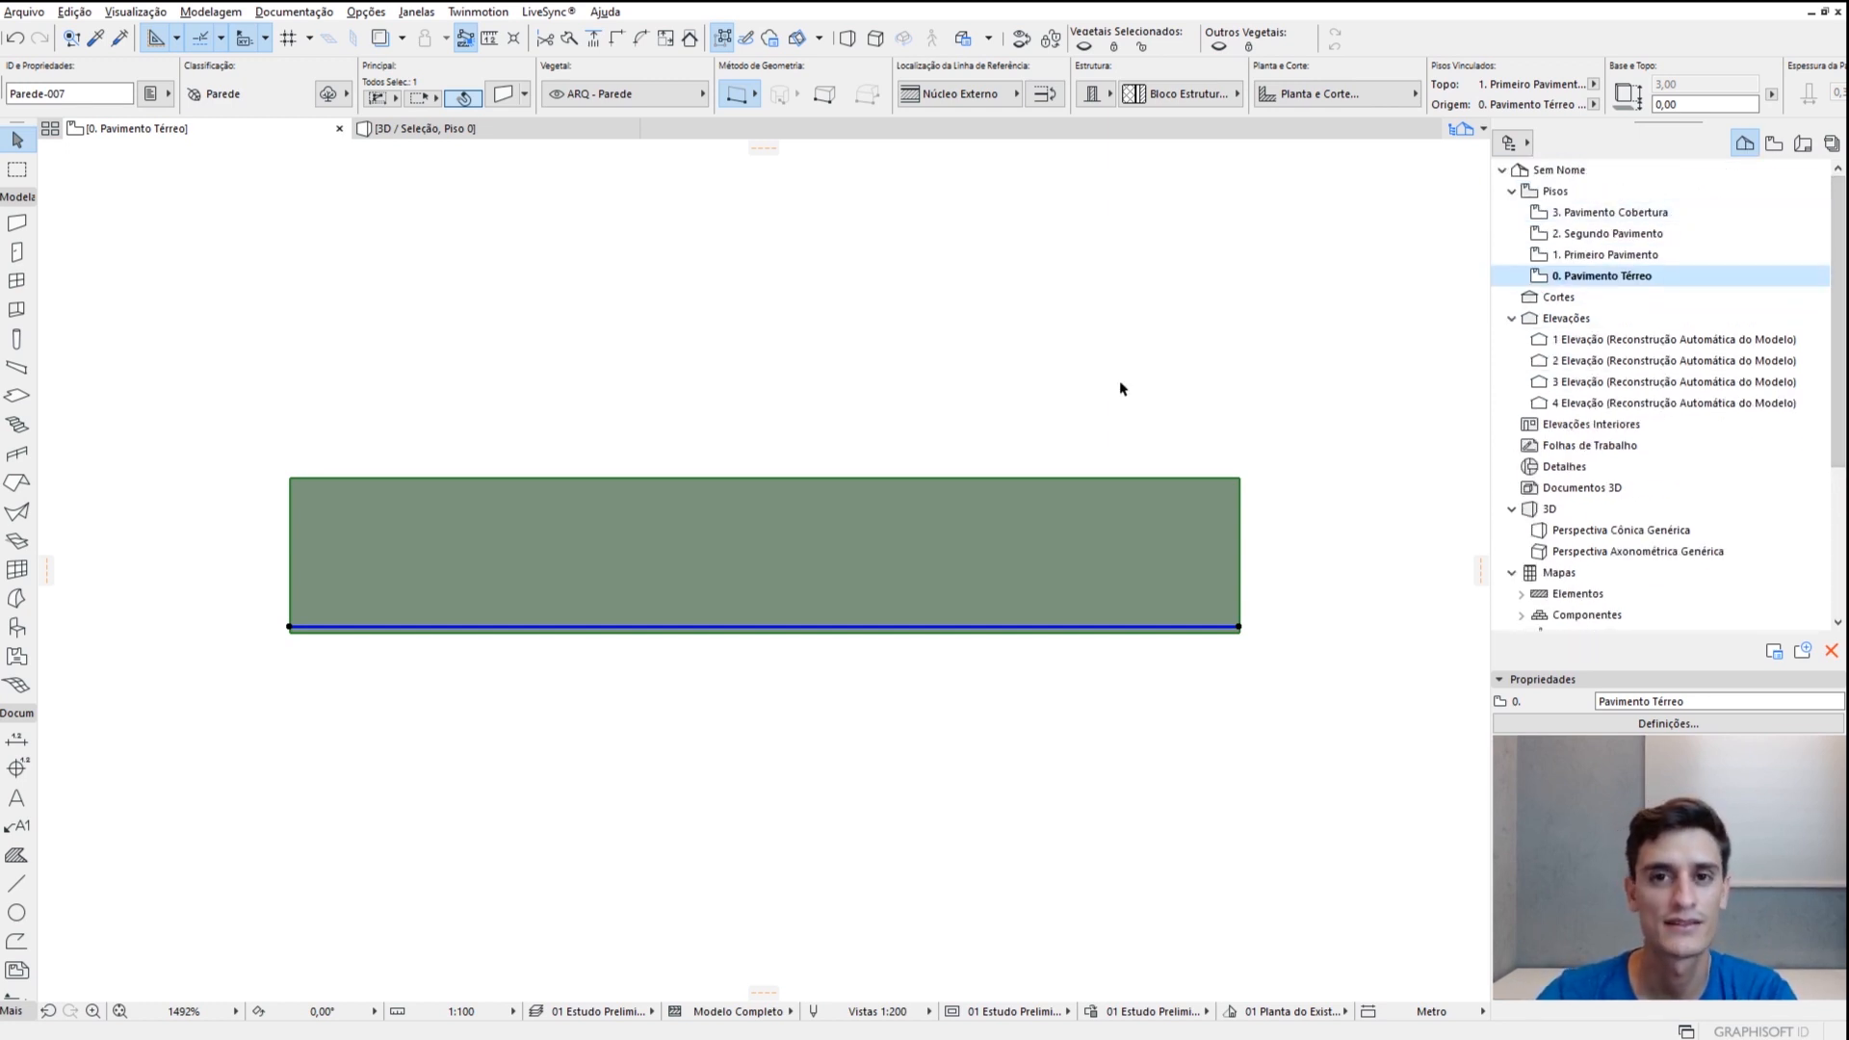
left_click(1775, 143)
left_click(1749, 147)
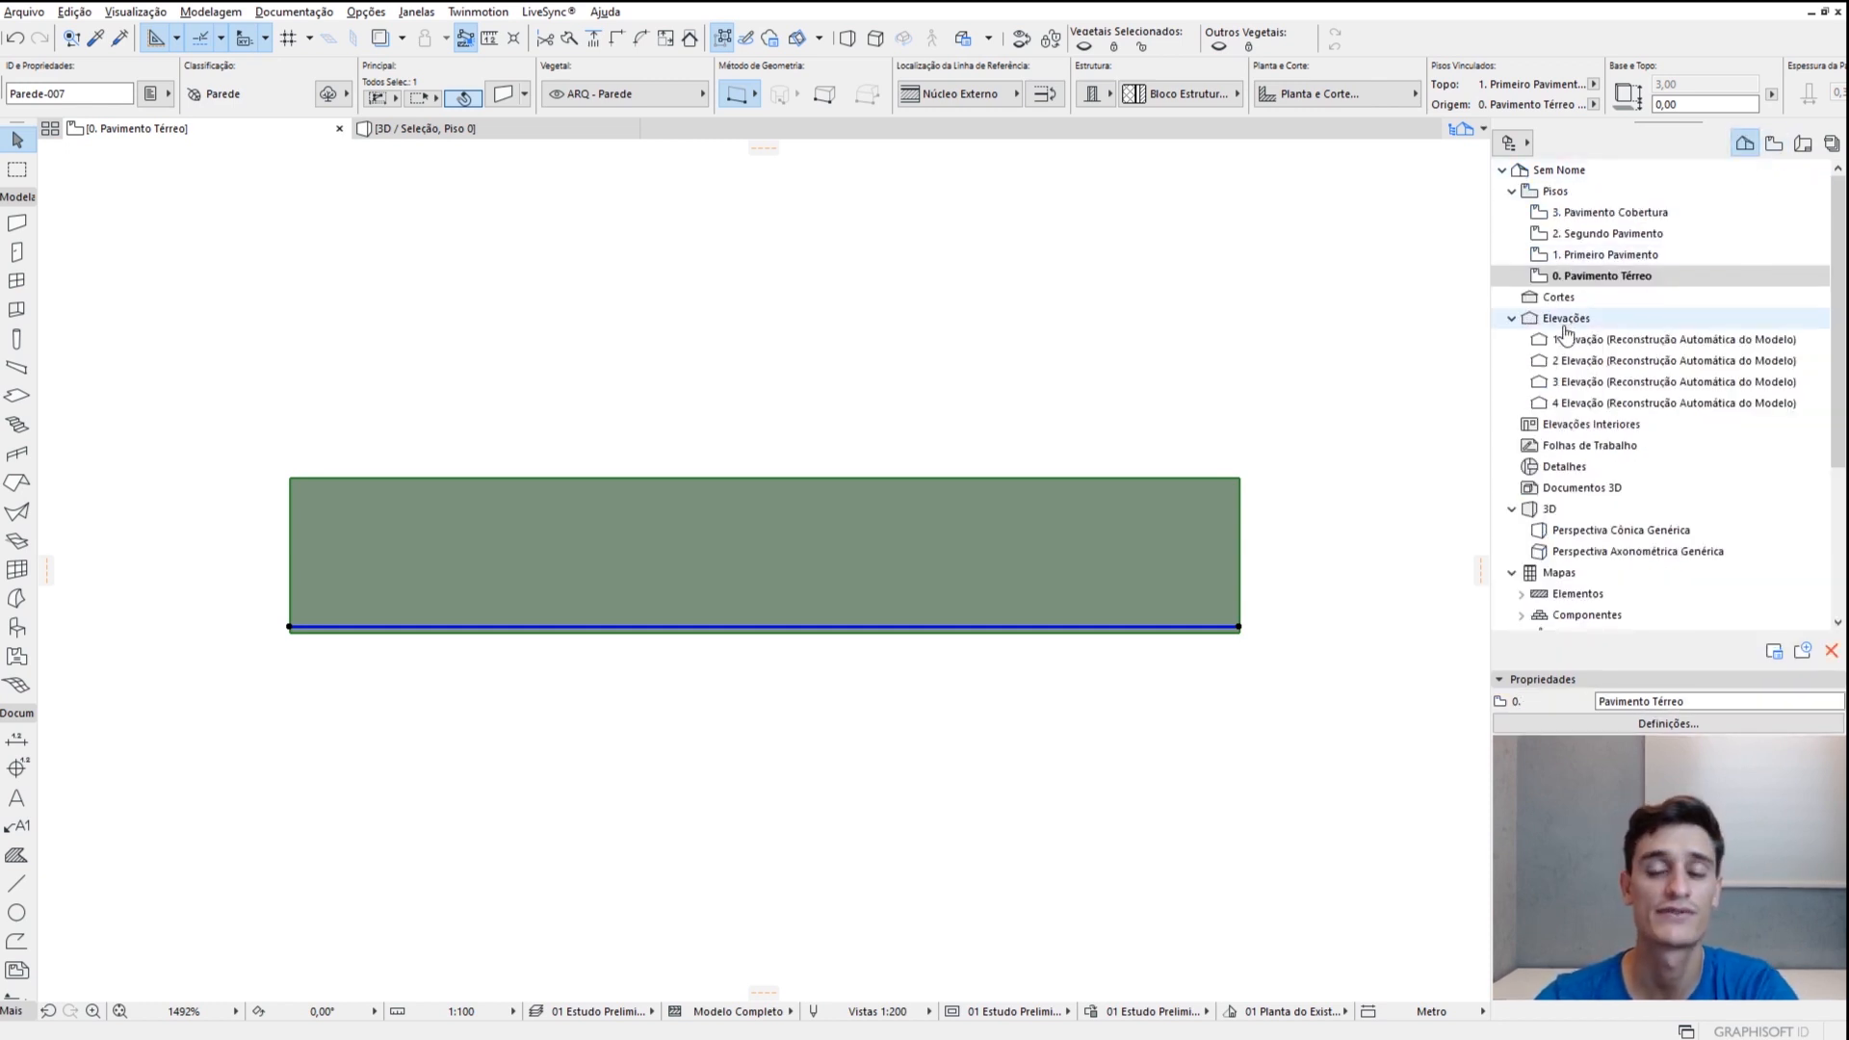
left_click(1136, 462)
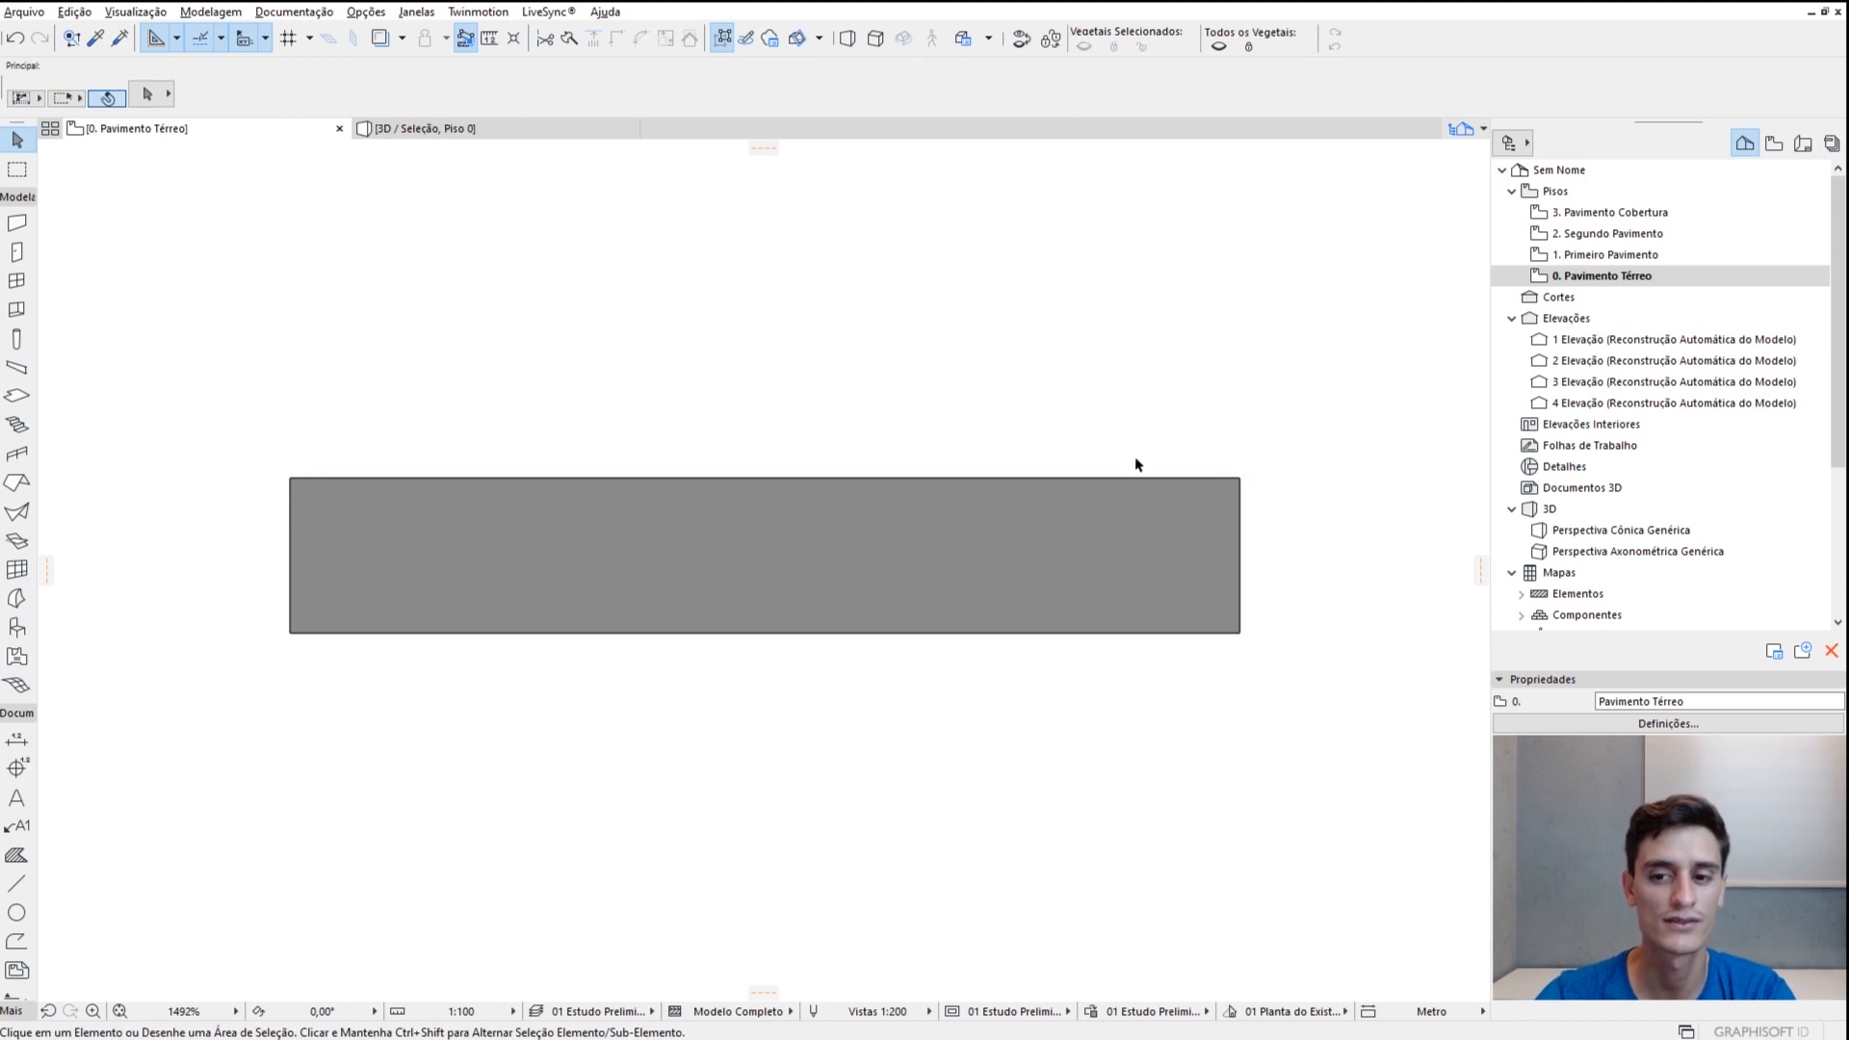
Switch the graphic override to Sem Sobreposição and examine the ground-floor wall's layers and element information
left_click(991, 565)
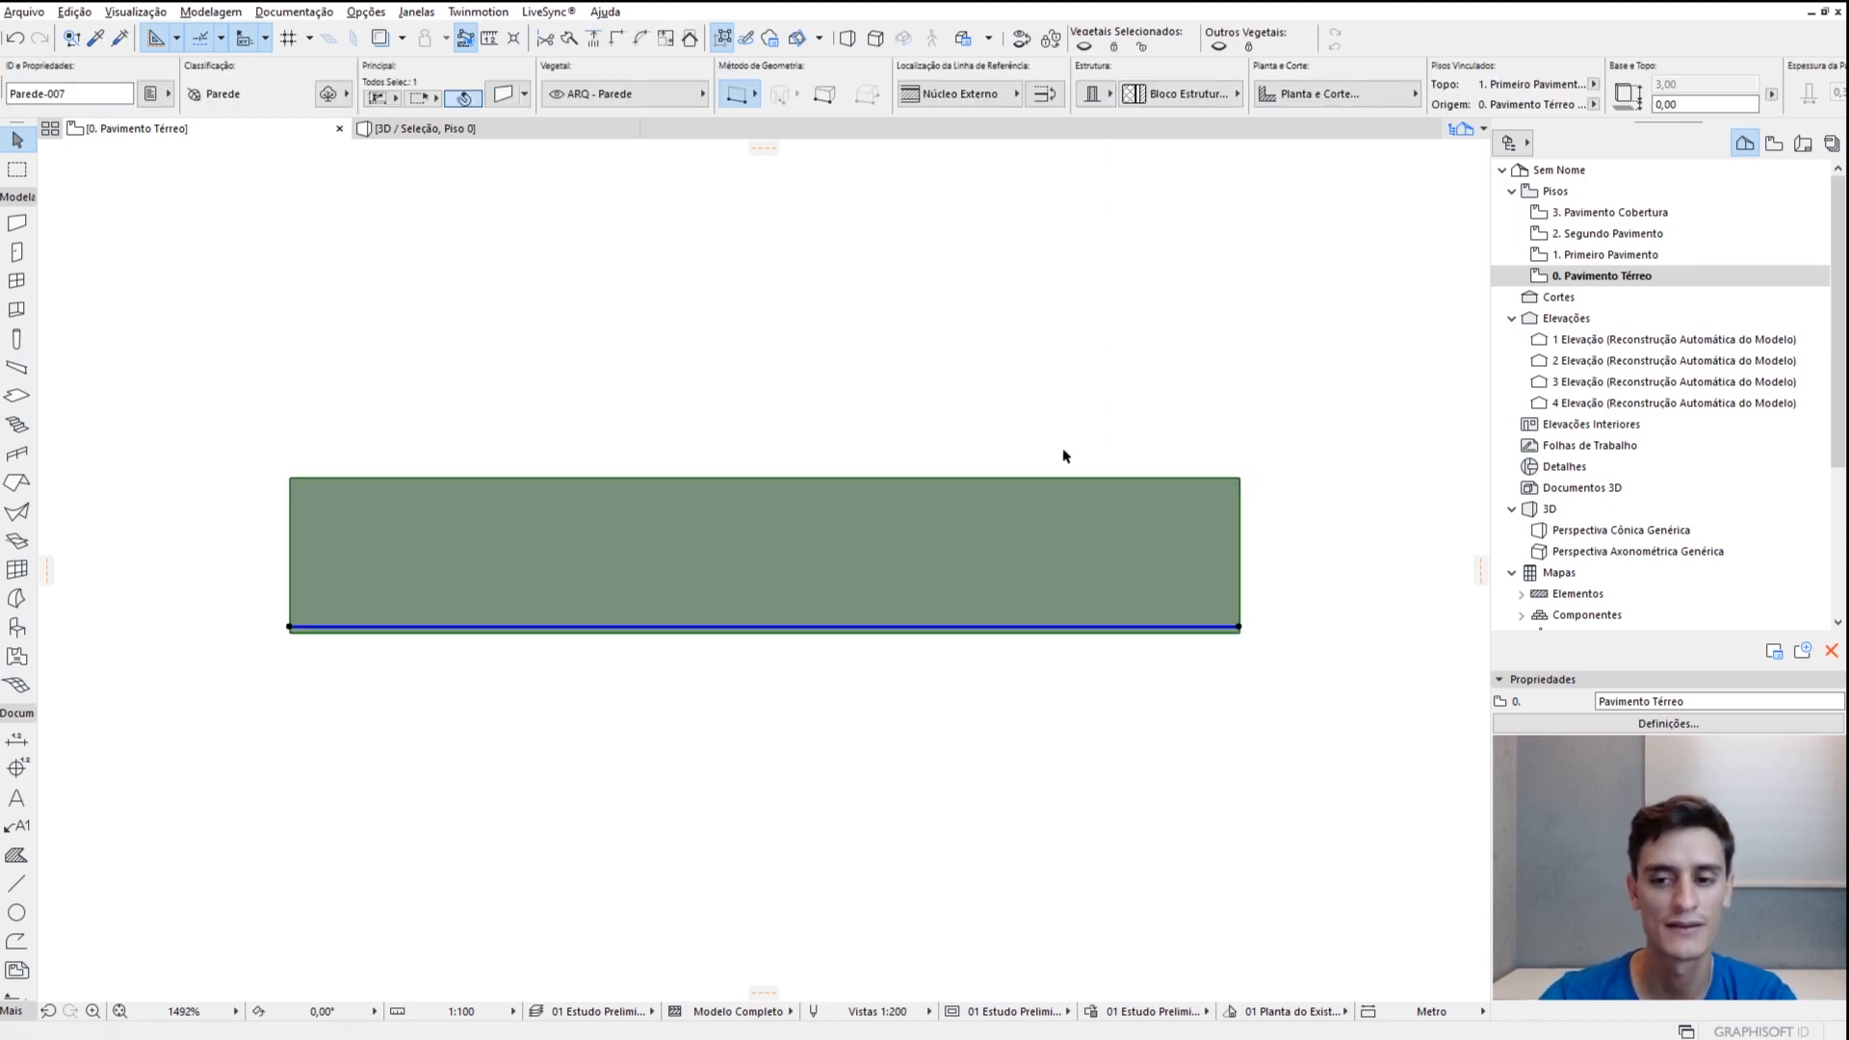
left_click(1034, 428)
left_click(630, 624)
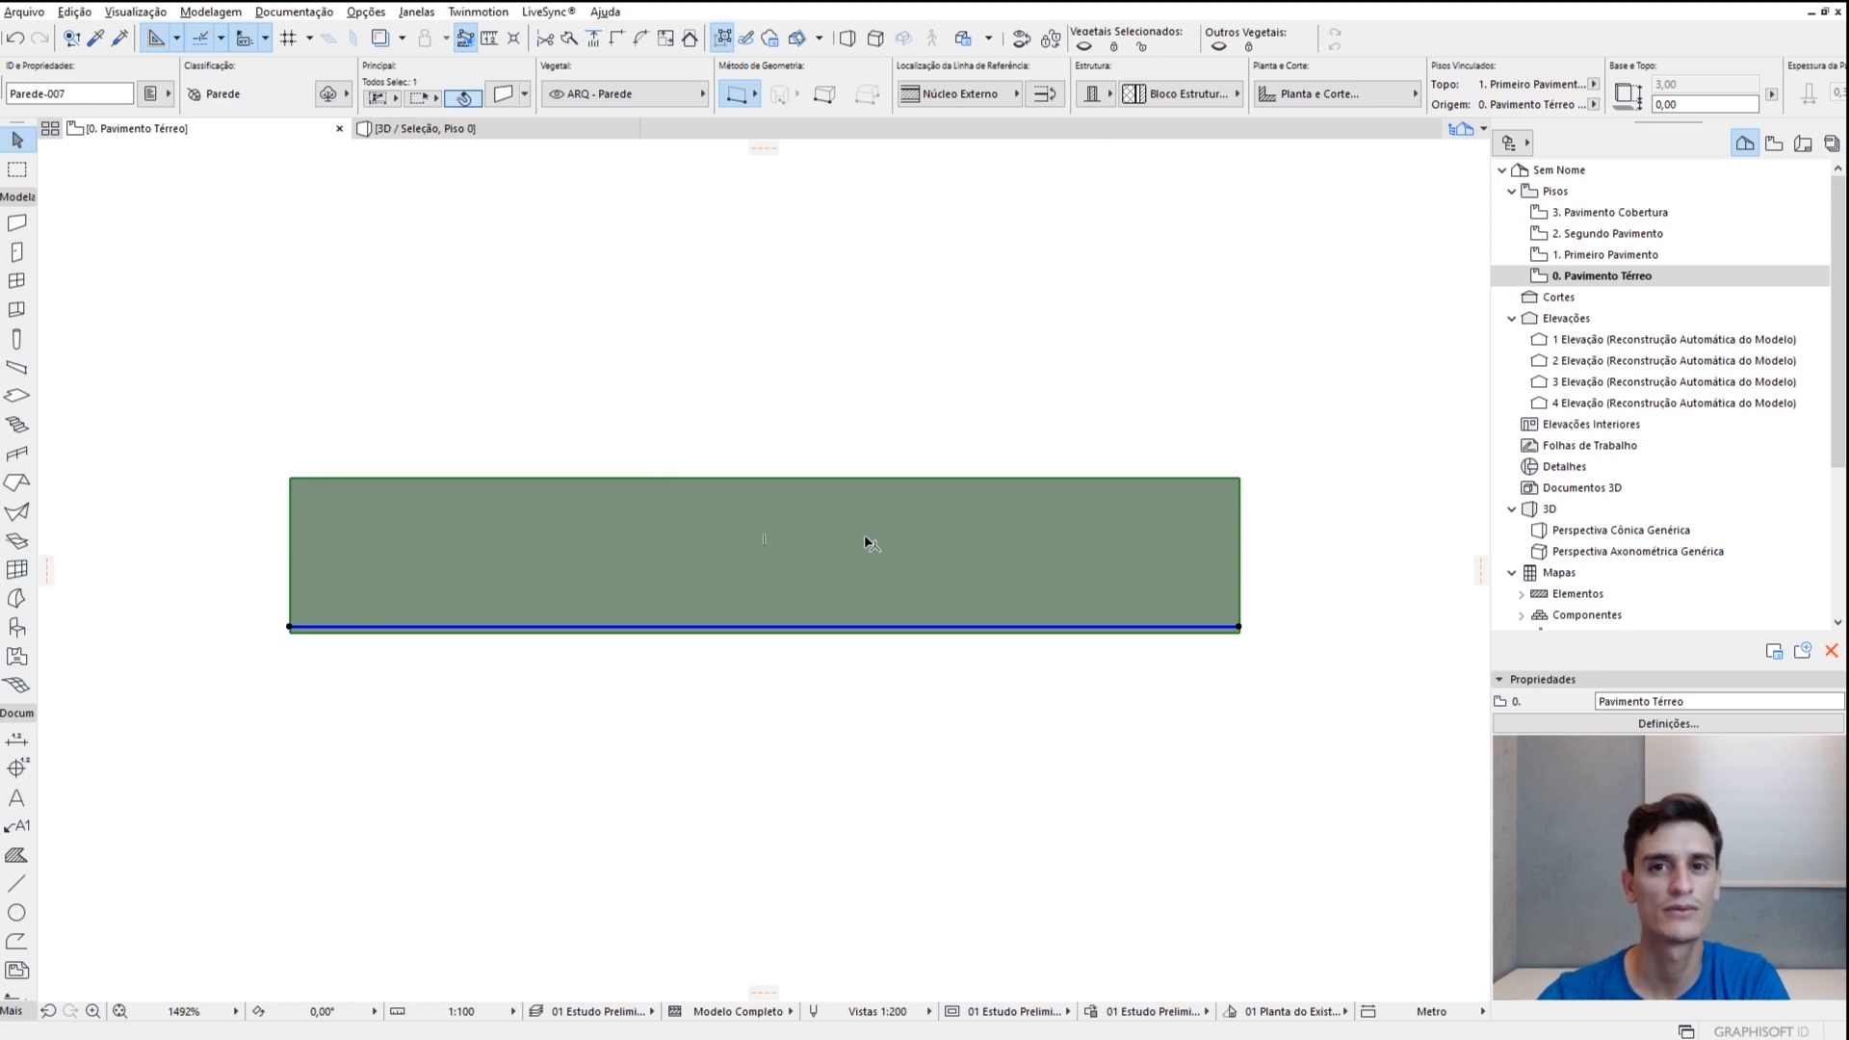
mouse_move(872, 543)
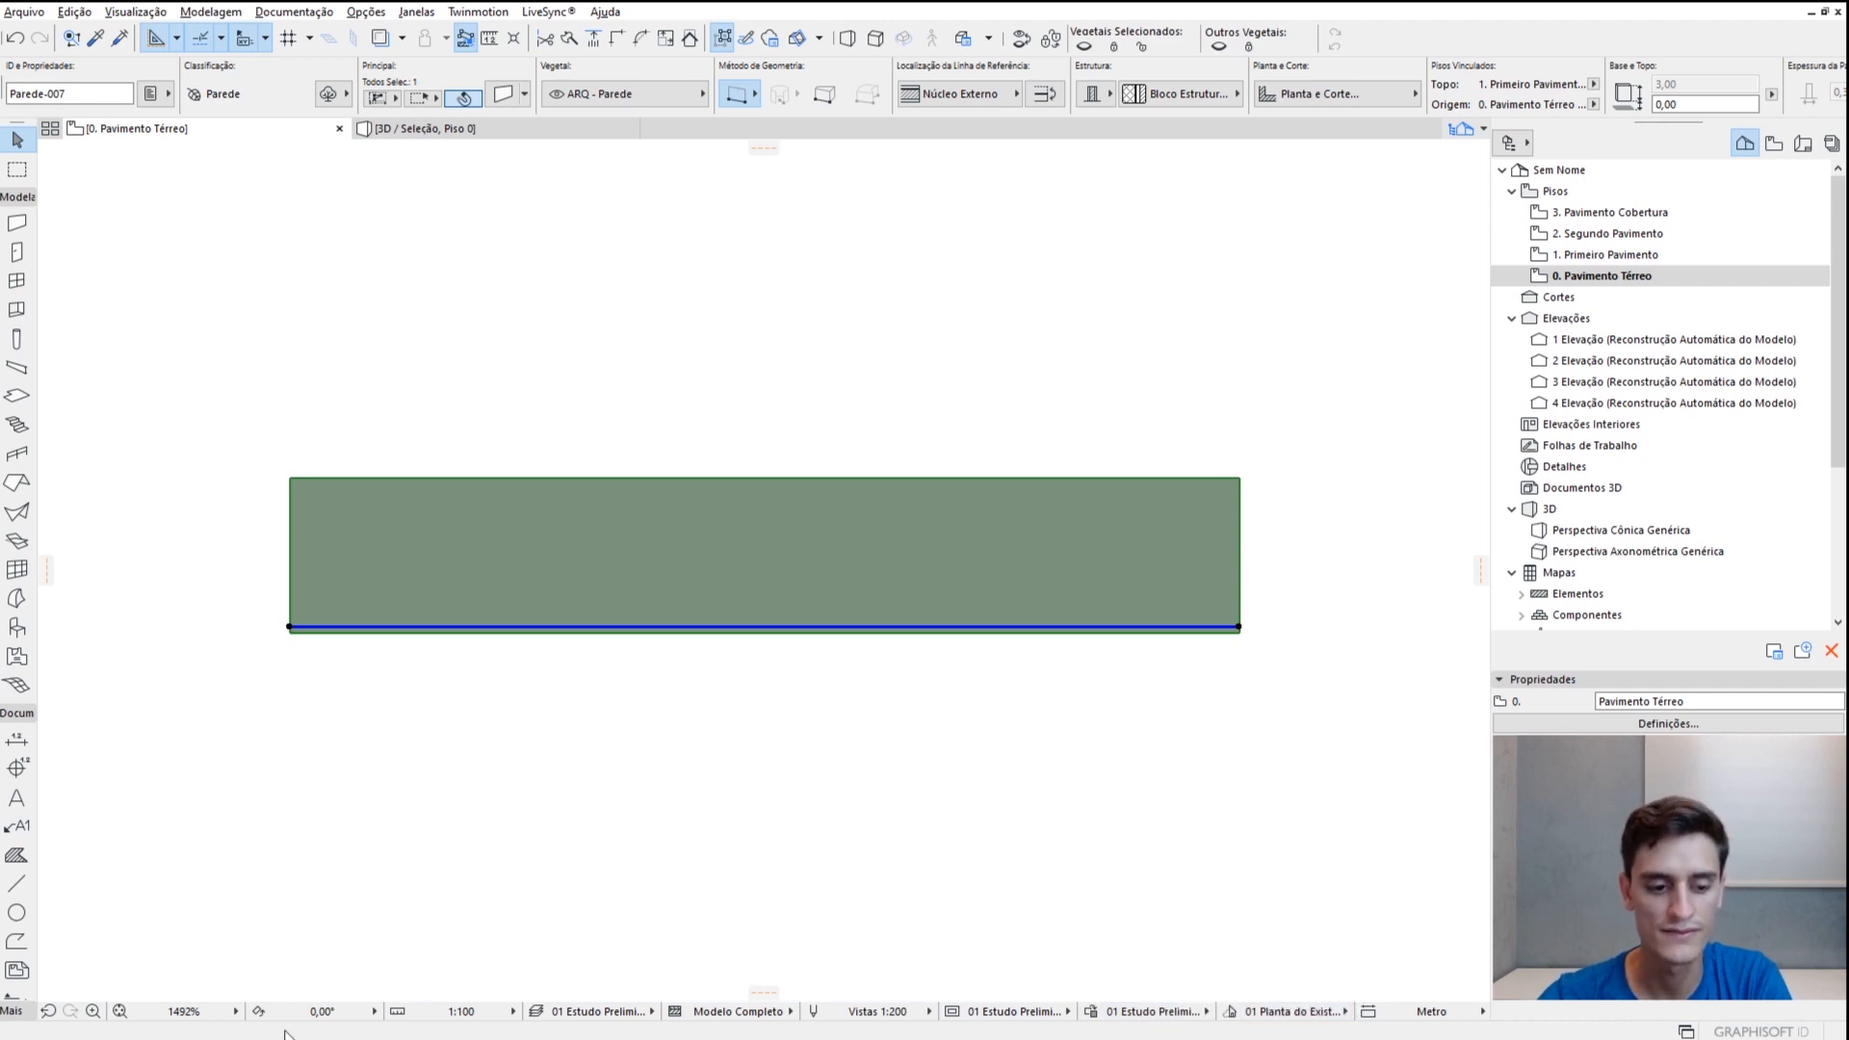
left_click(1179, 1013)
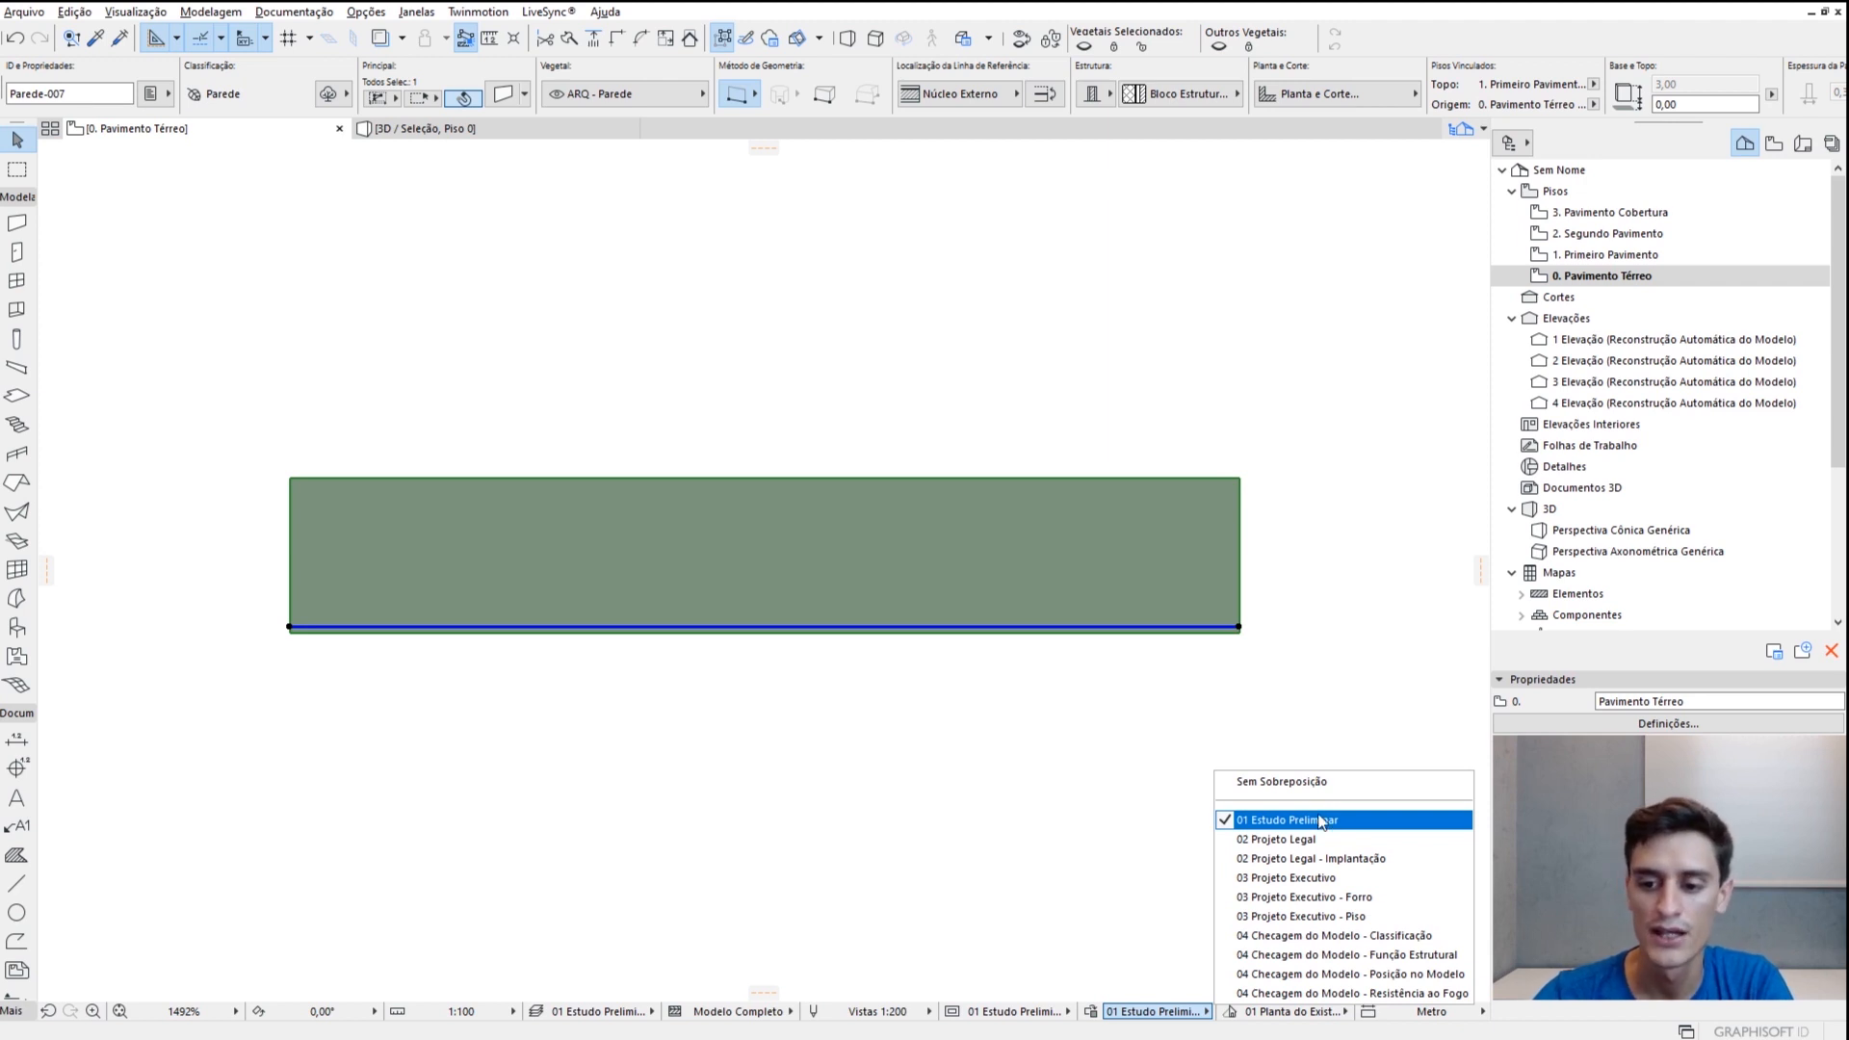
left_click(1262, 781)
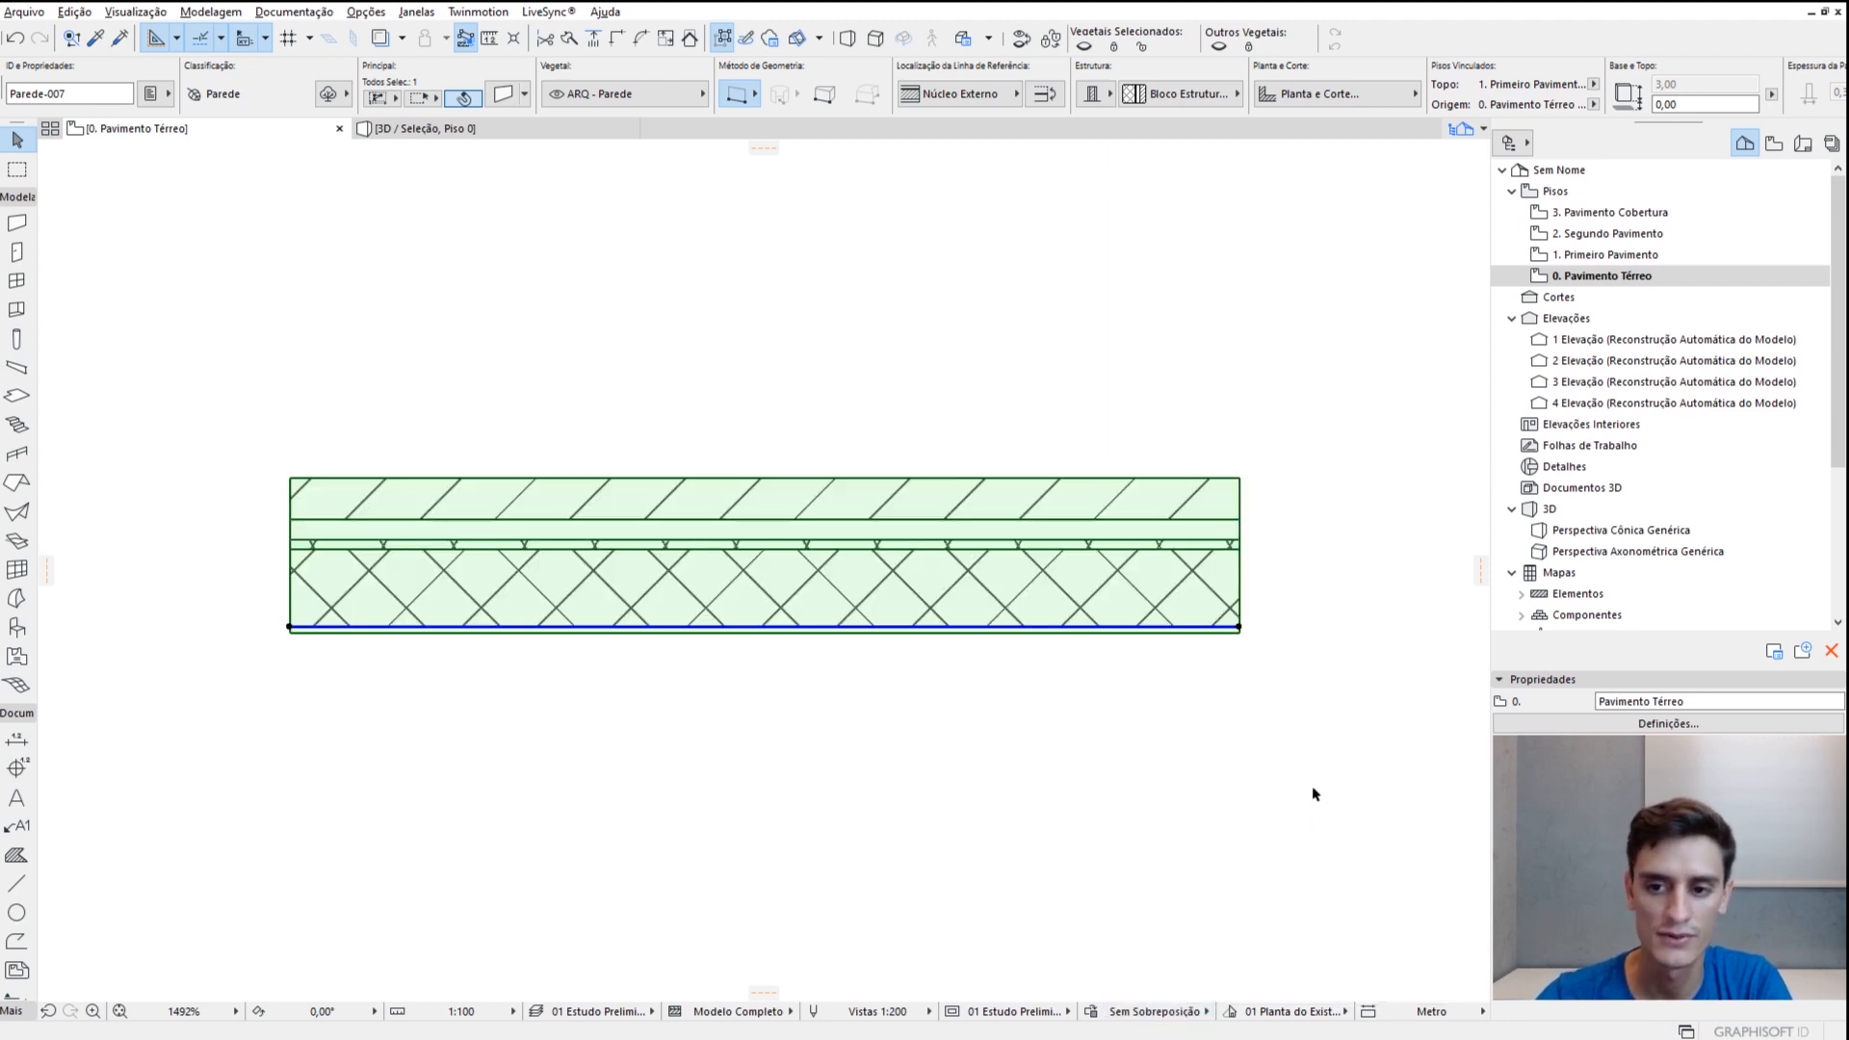
left_click(1028, 412)
left_click(872, 545)
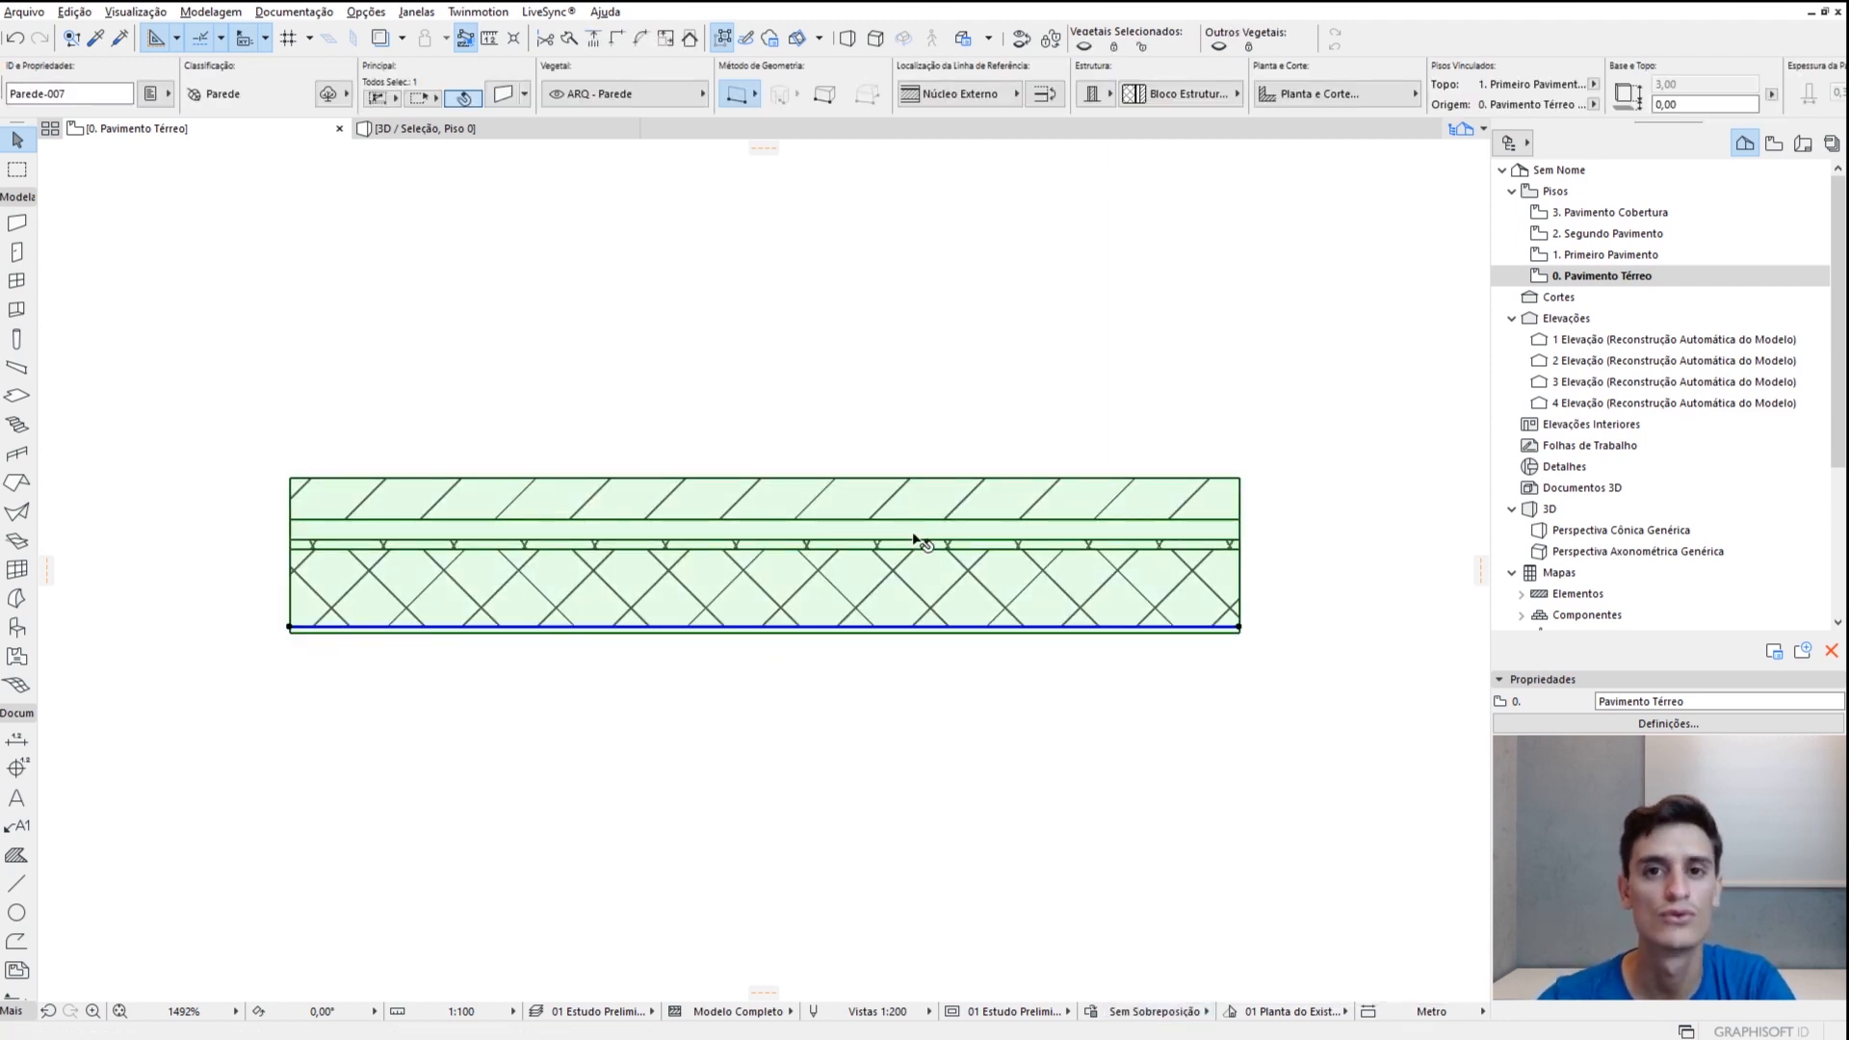
mouse_move(915, 542)
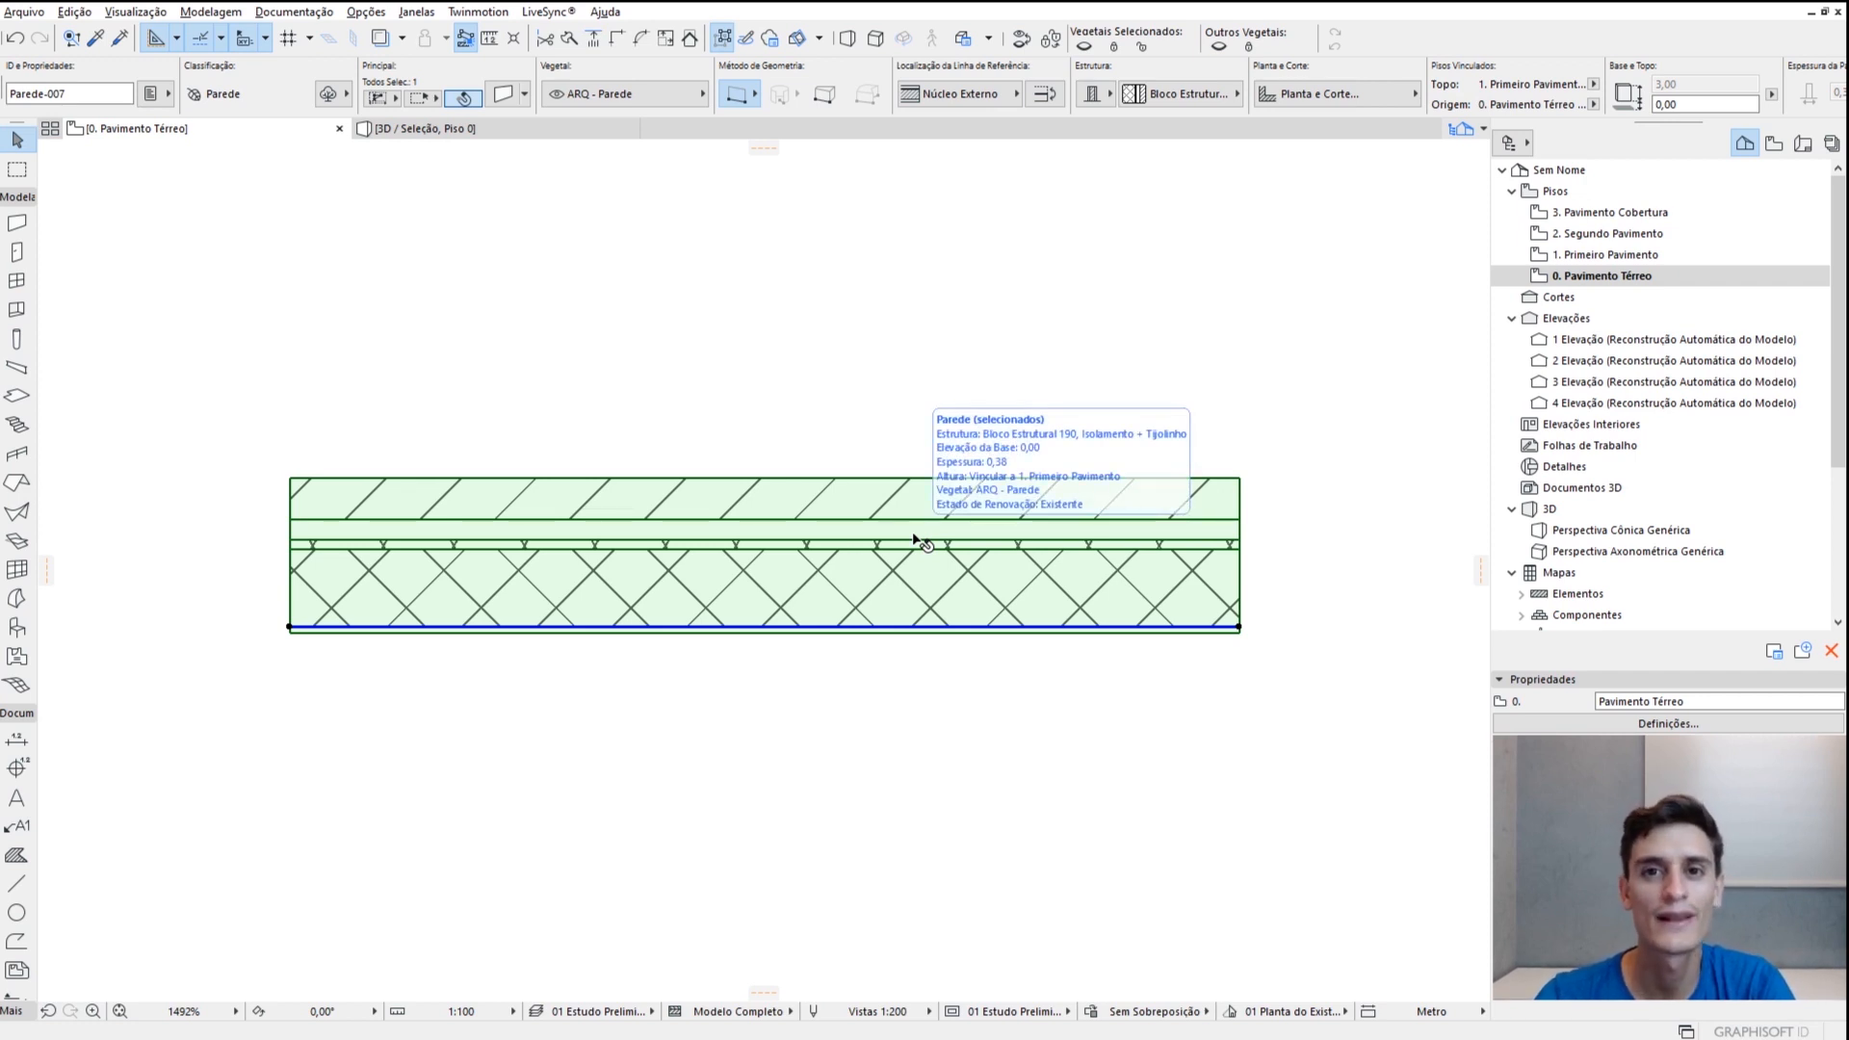
Set the graphic override to 03 Projeto Executivo - Forro, check how the wall displays, and clear its selection
left_click(1174, 1014)
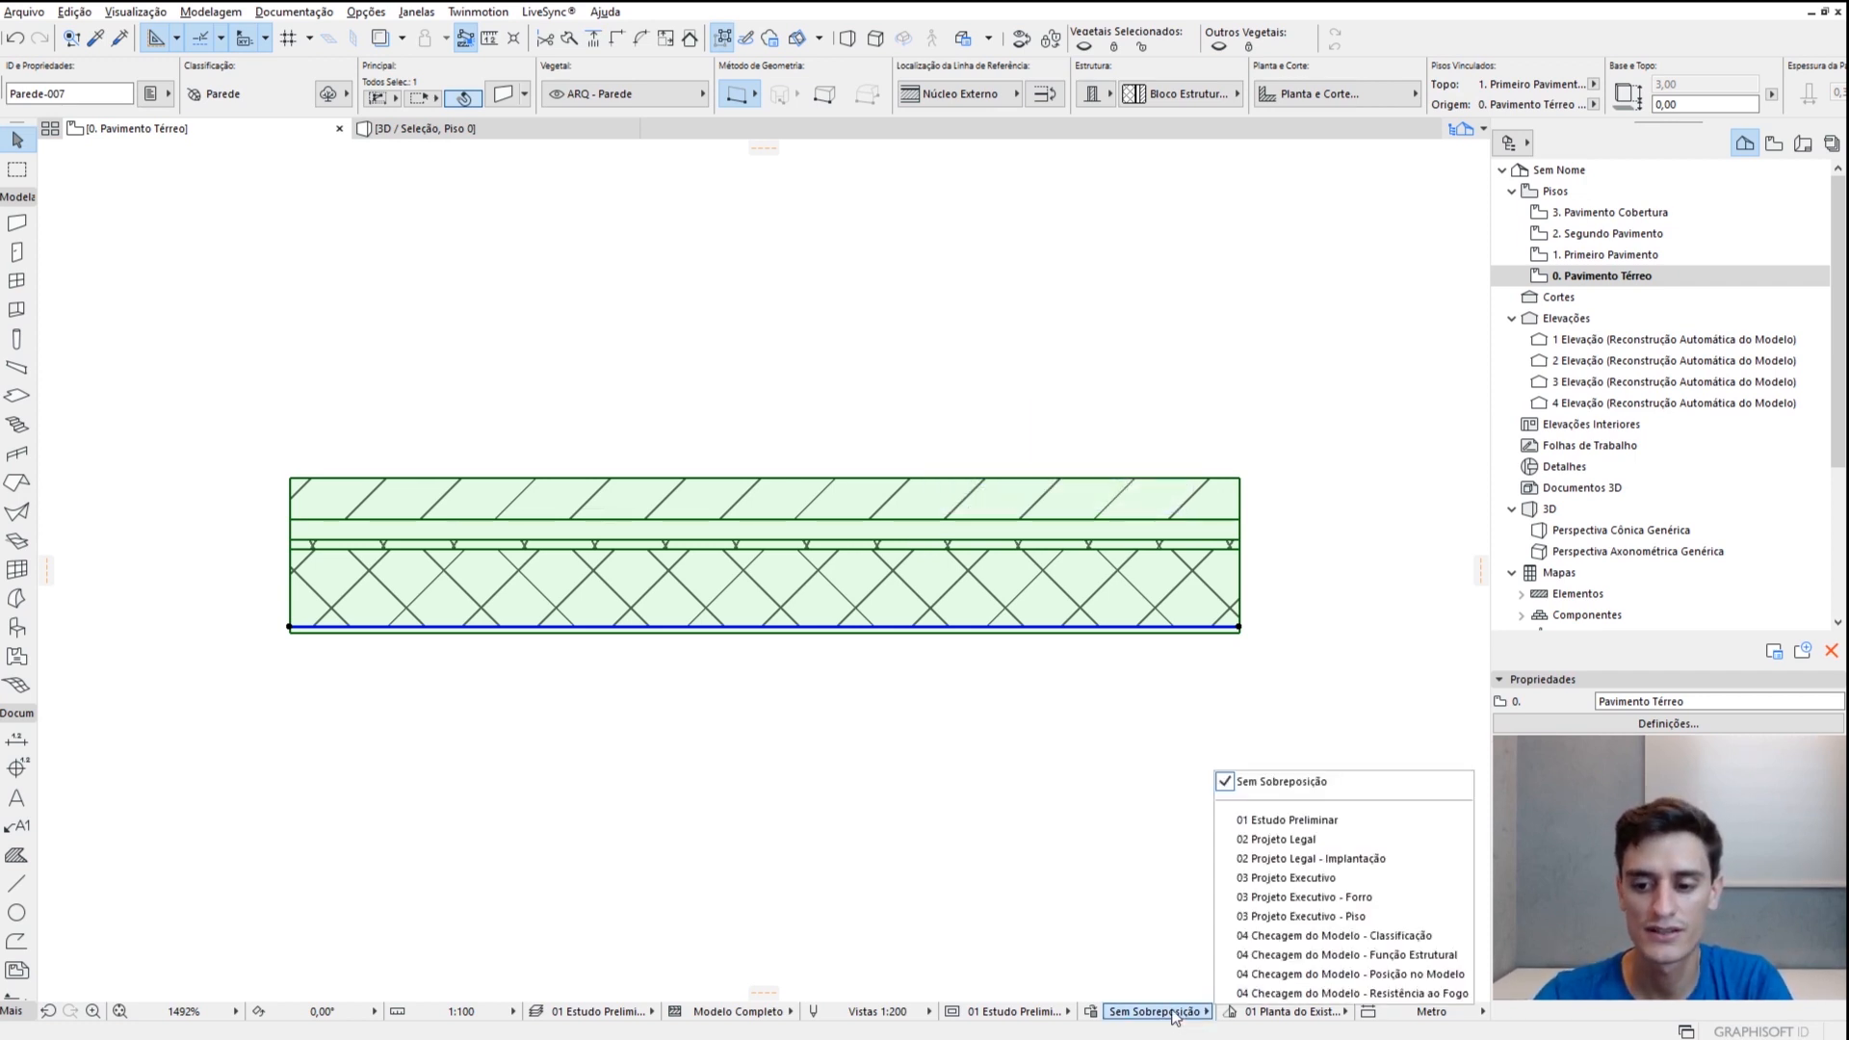
left_click(1359, 900)
key("Escape")
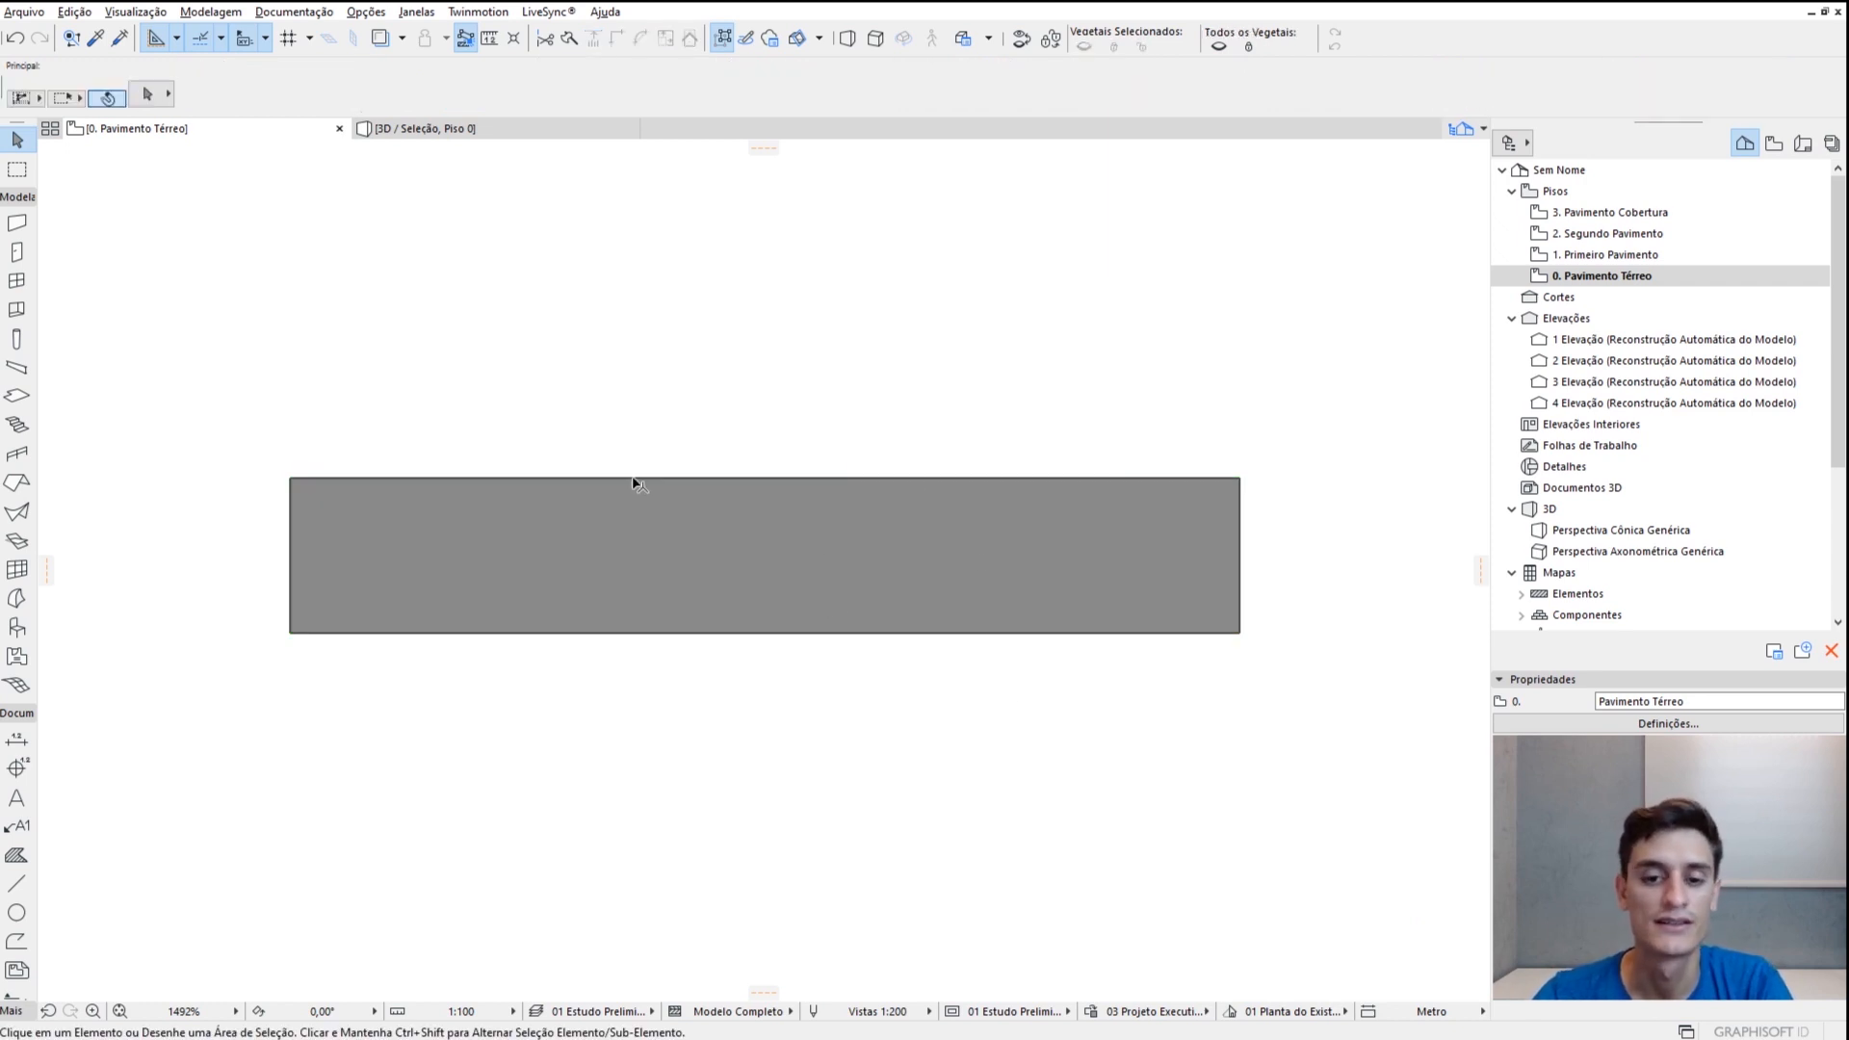
mouse_move(945, 522)
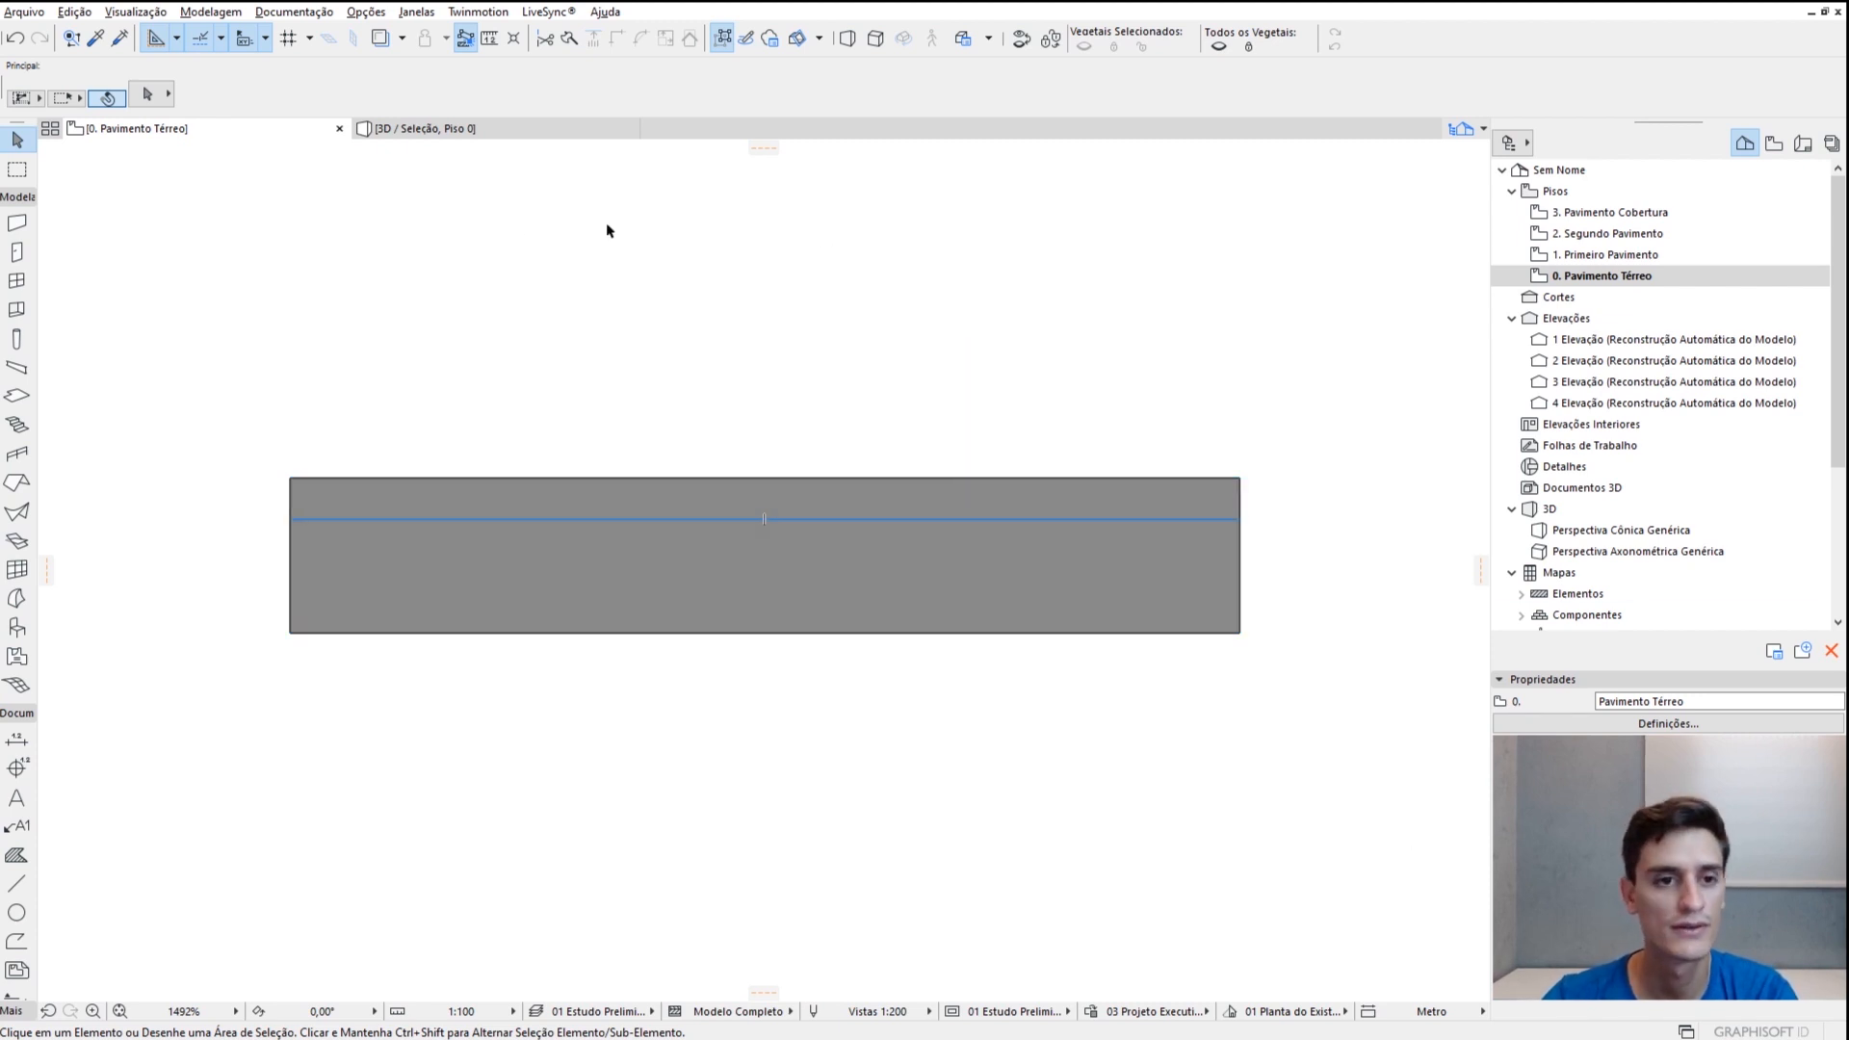
left_click(817, 578)
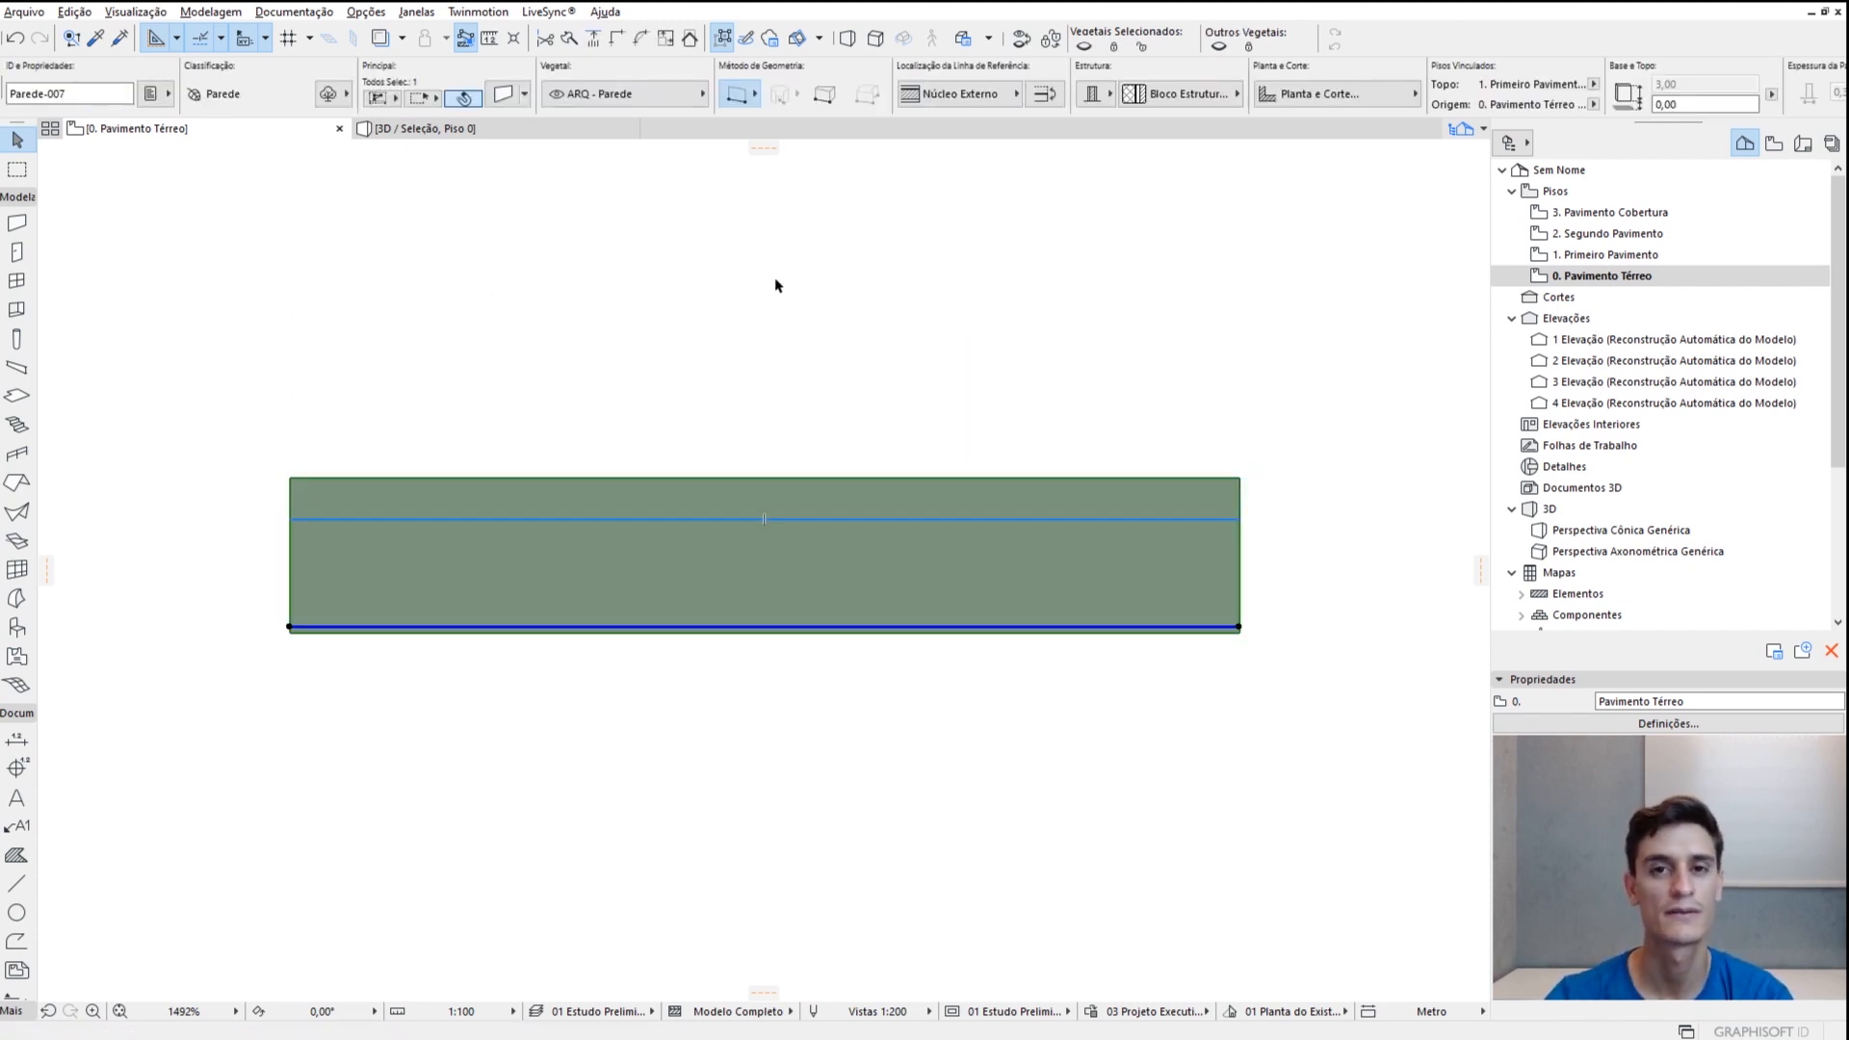
scroll(689, 545, "down", 3)
key("Escape")
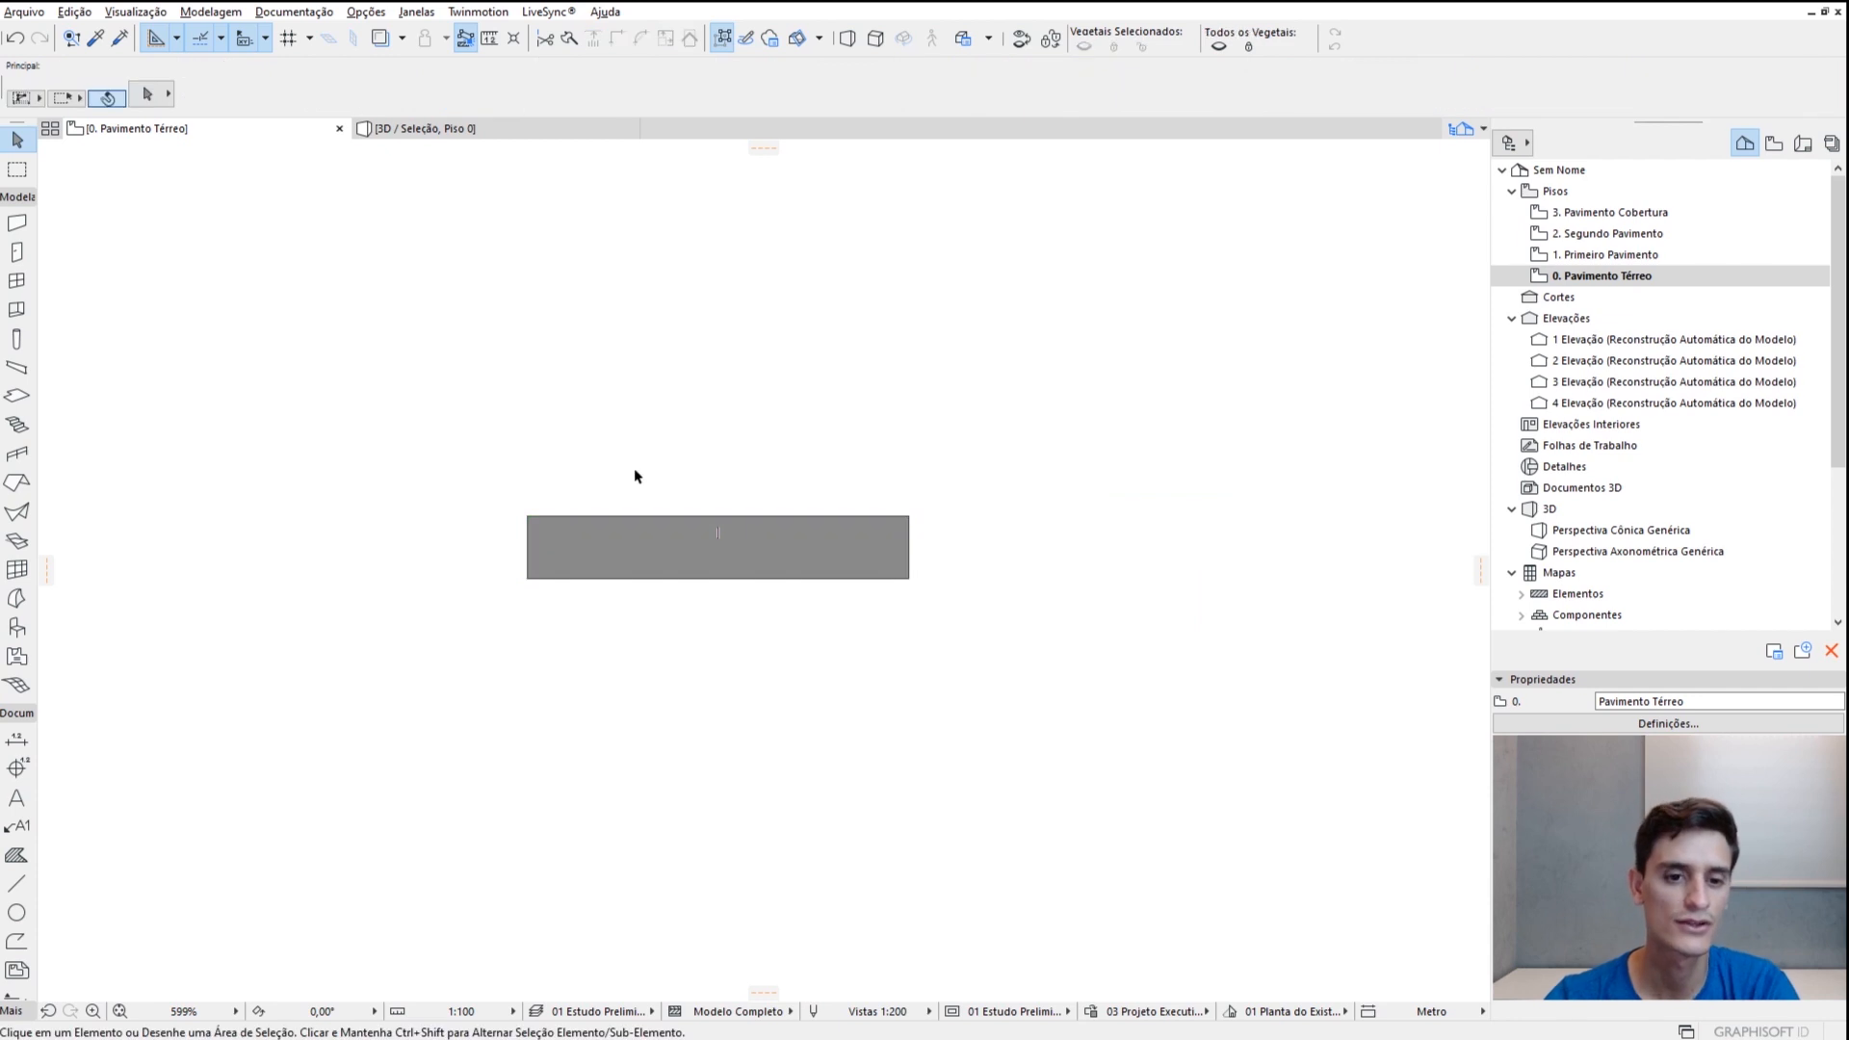
Place a Porta 23 door, 0,80 by 2,10, in the ground-floor wall slightly left of its midpoint, opening toward the upper side
left_click(632, 565)
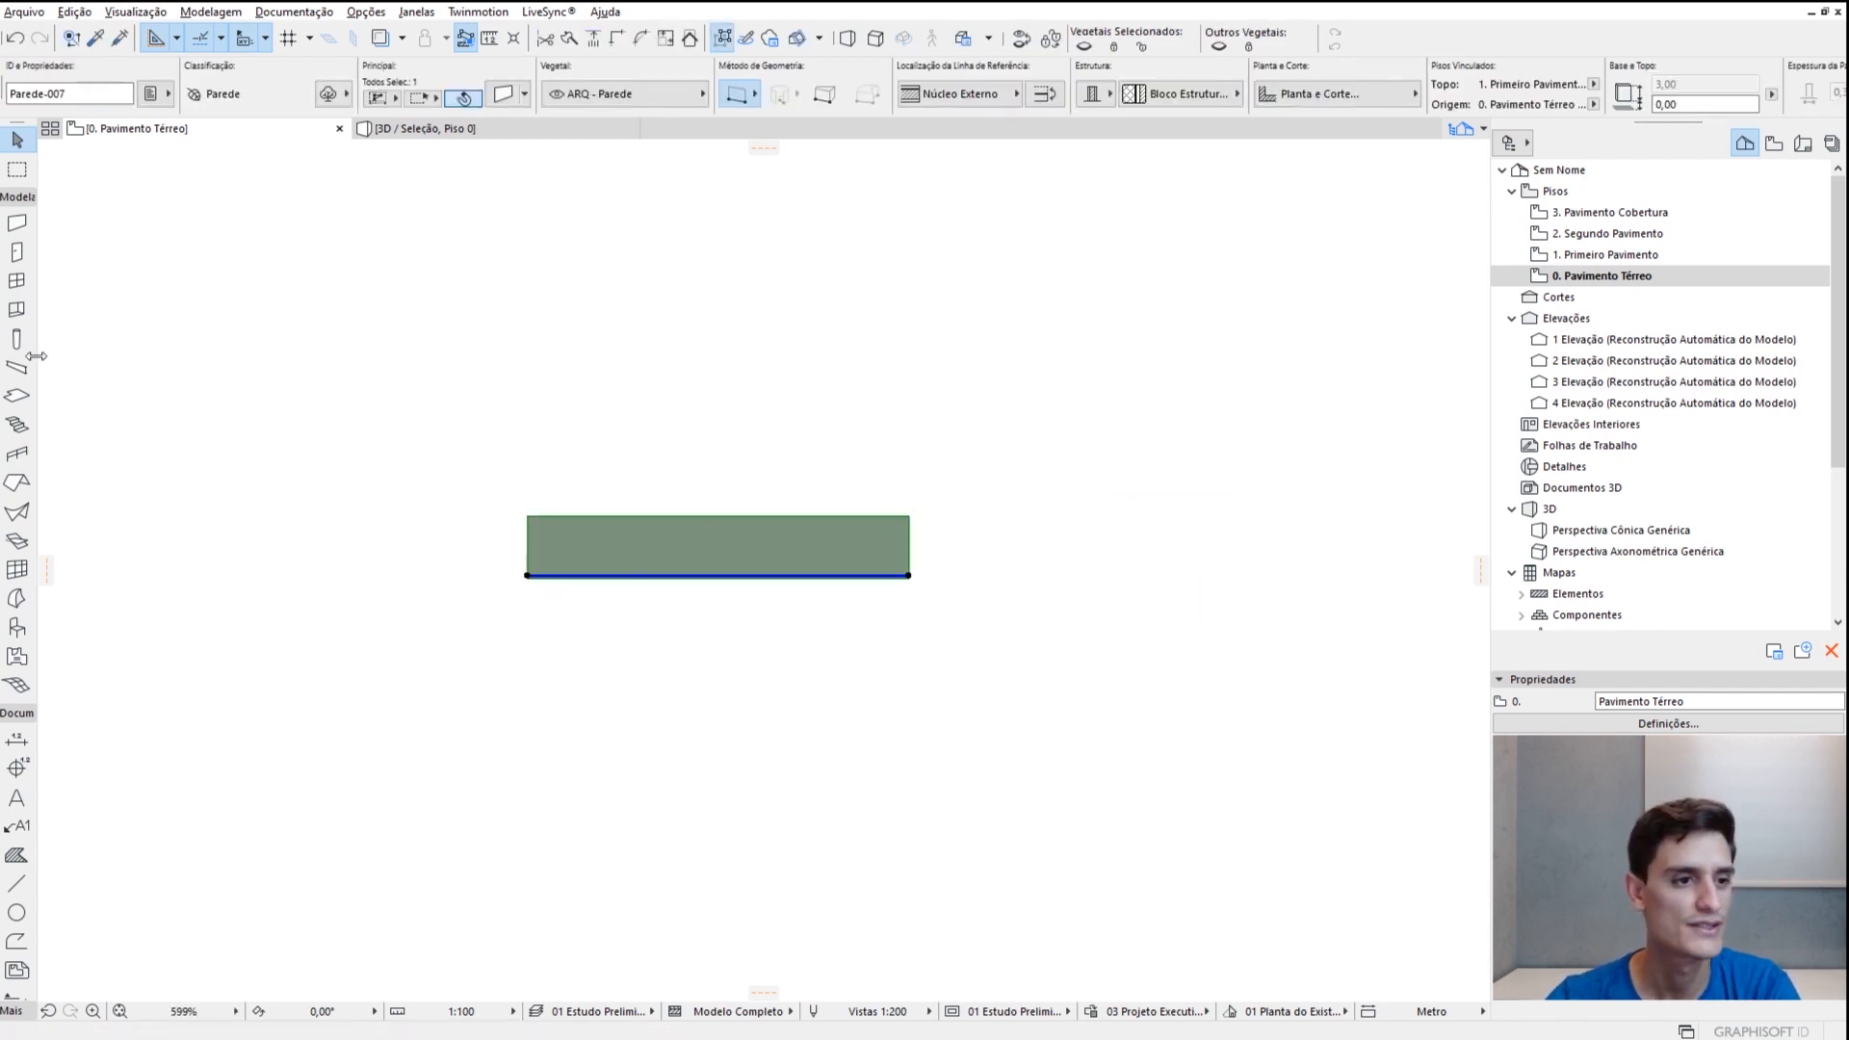
key("Escape")
left_click(17, 256)
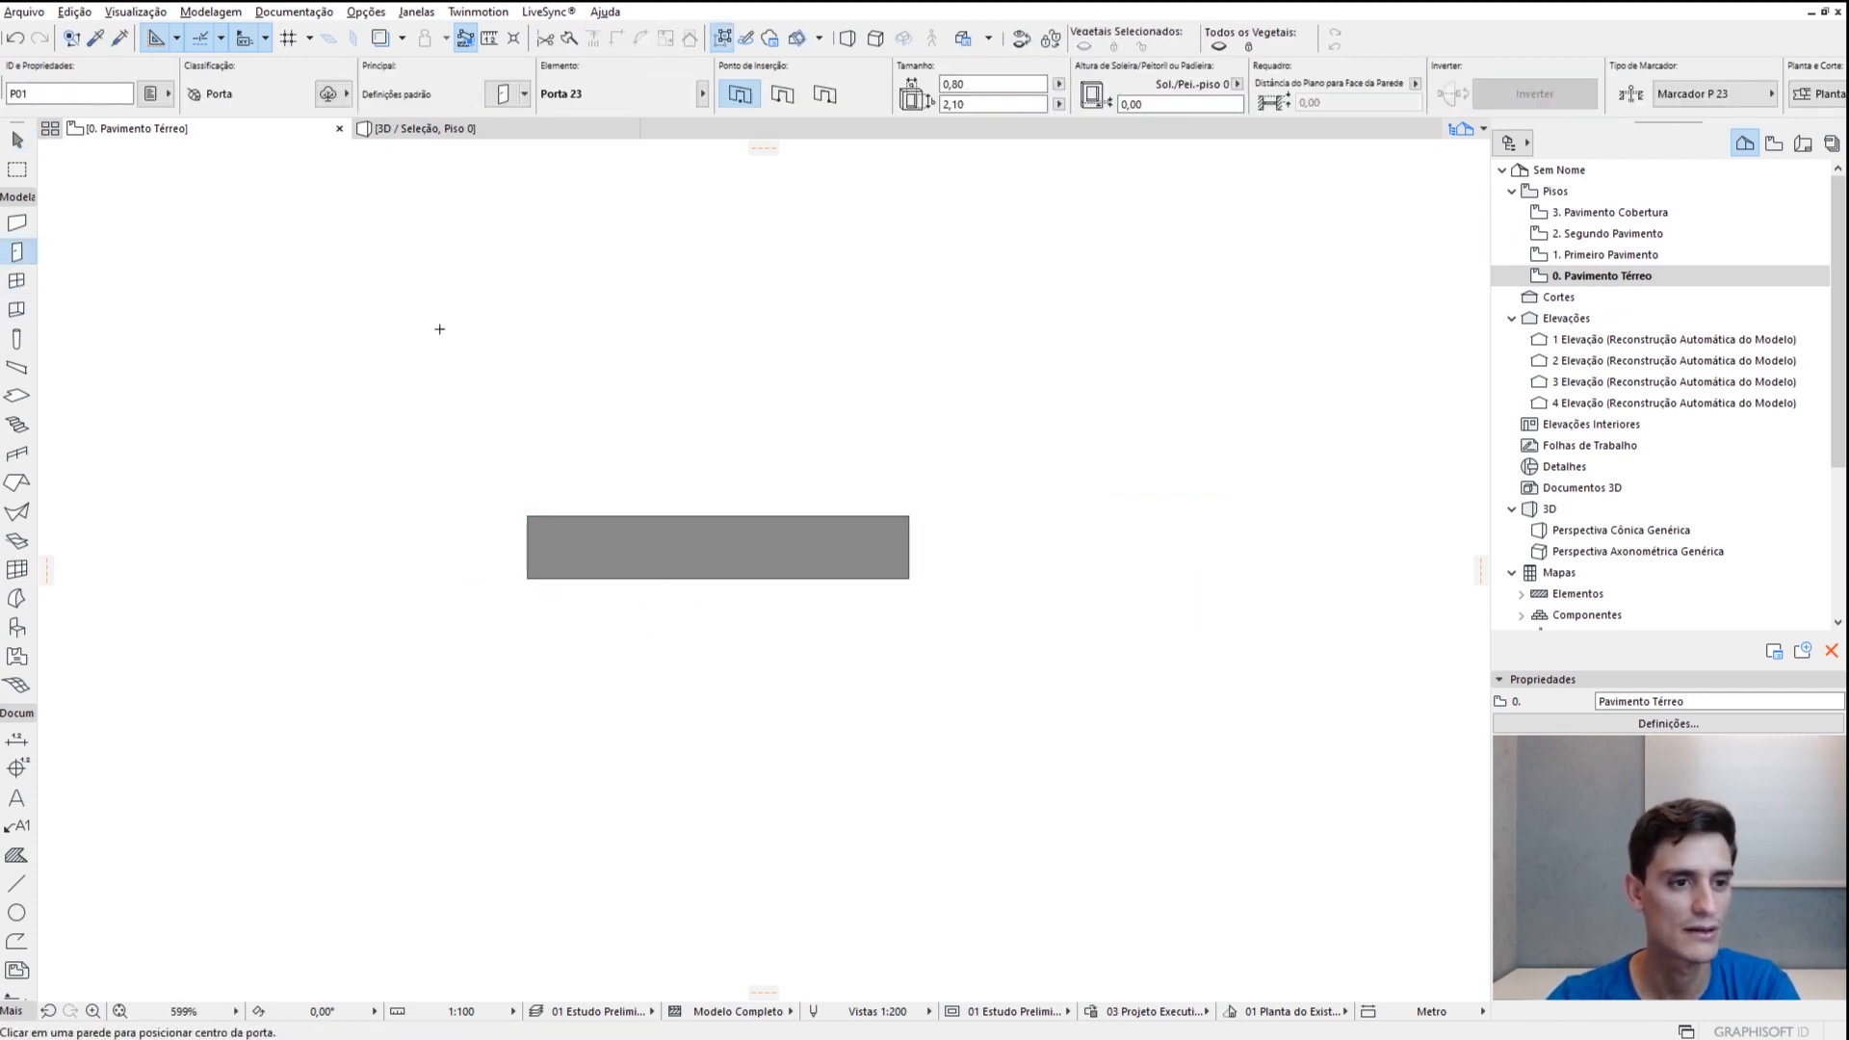
left_click(666, 544)
left_click(611, 414)
scroll(599, 462, "up", 4)
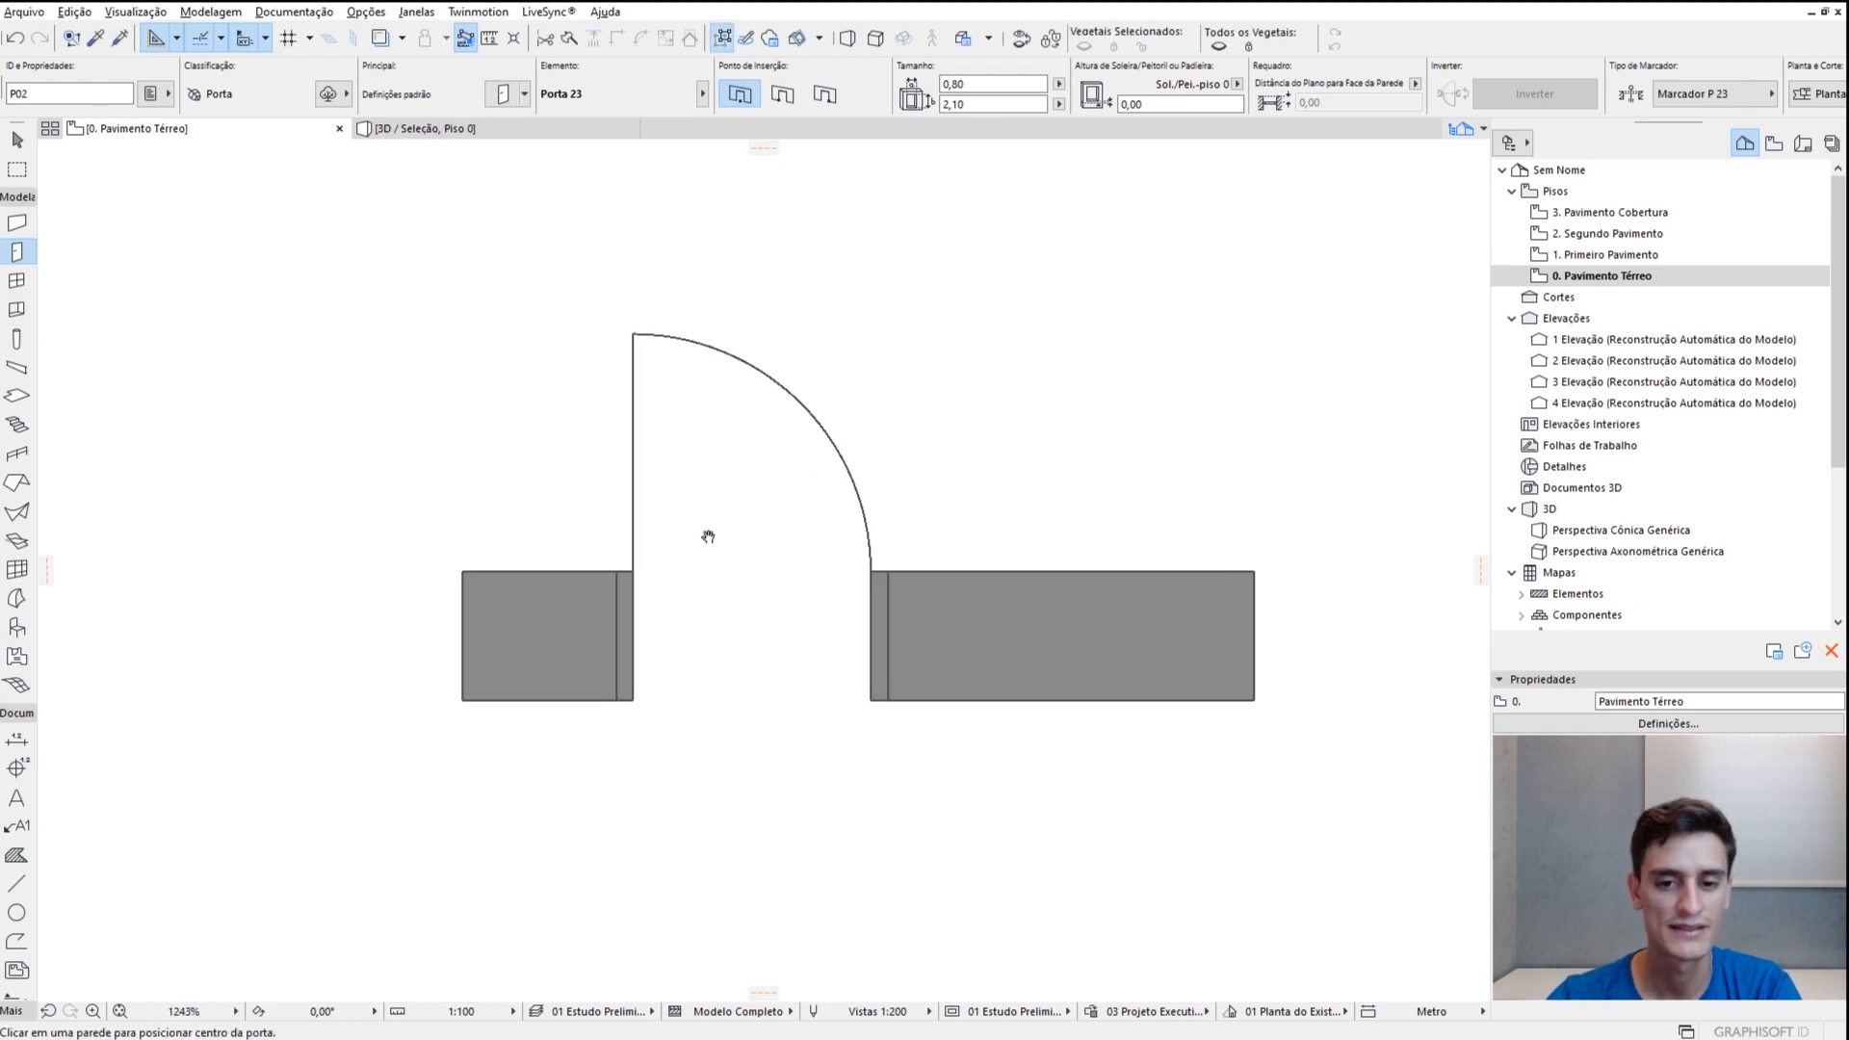
key("Escape")
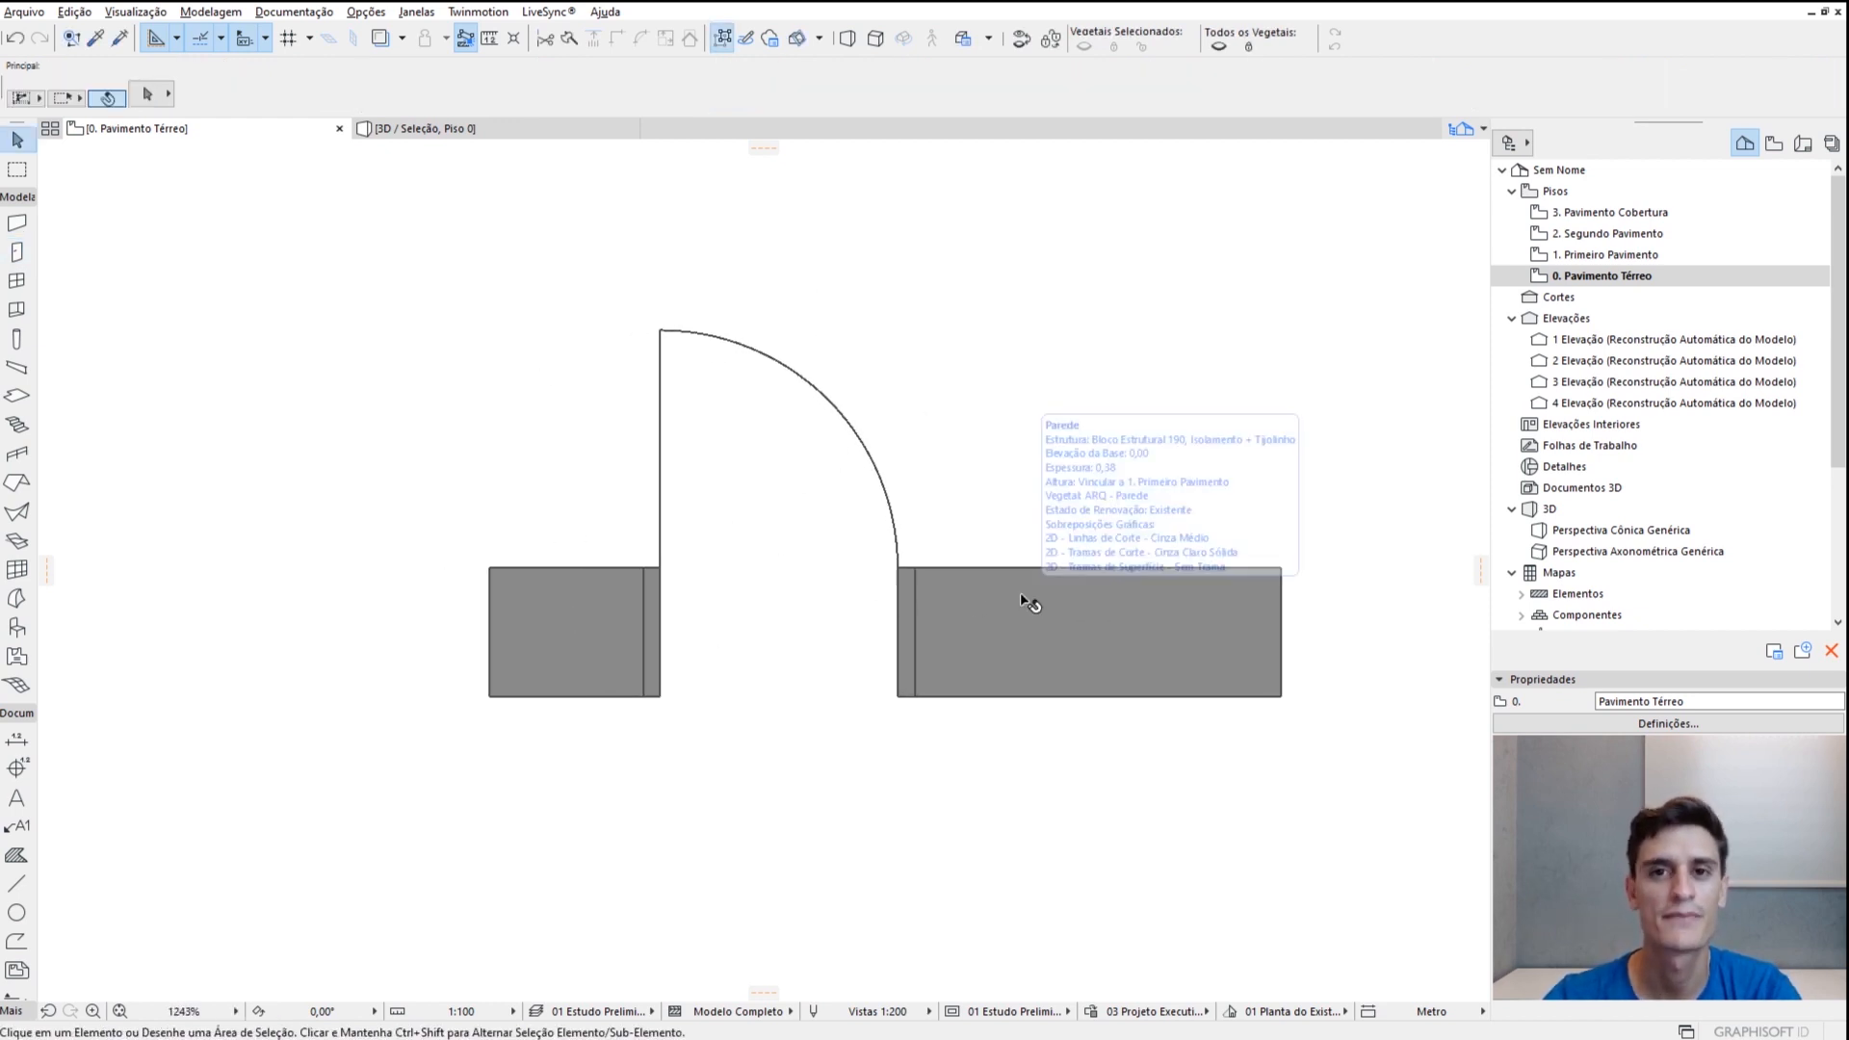
middle_click_drag(1217, 347, 1194, 375)
Open the Projeto Executivo view 1. Primeiro Pavimento, and with its settings go to the 0. Pavimento Térreo floor plan
left_click(1774, 143)
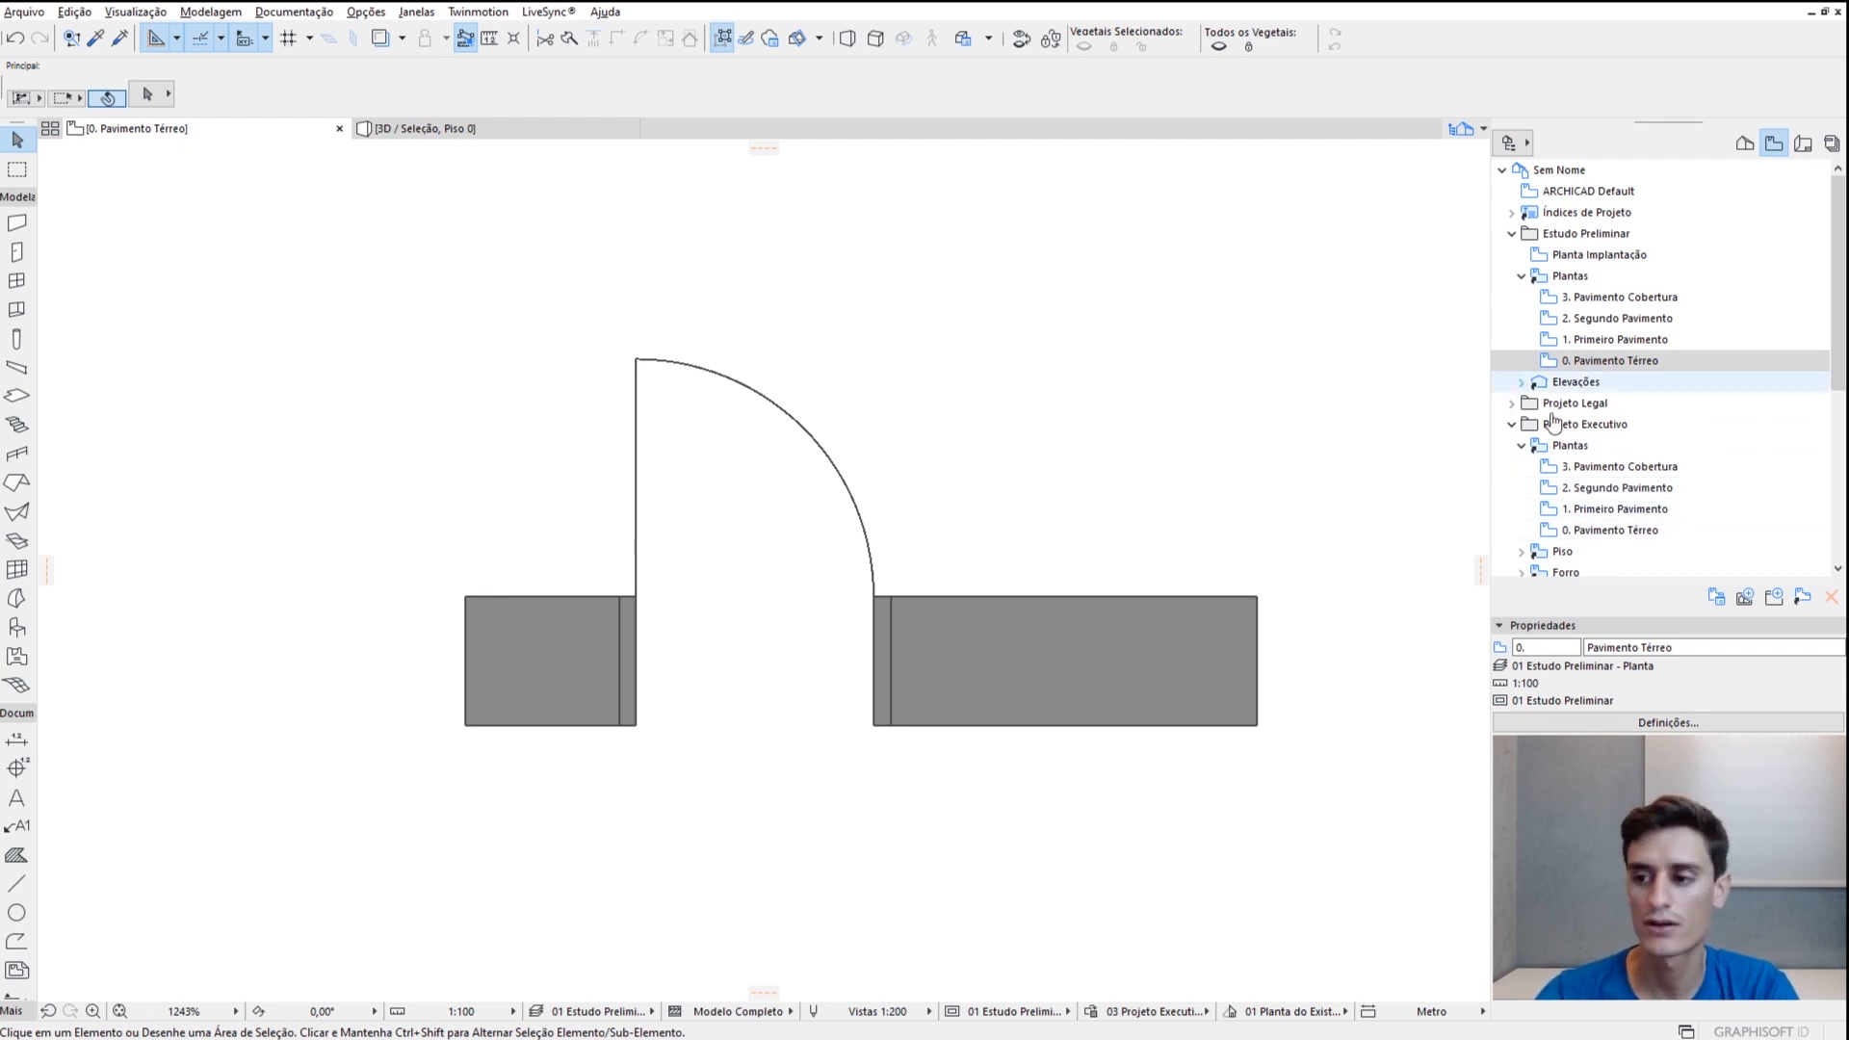
double_click(1621, 508)
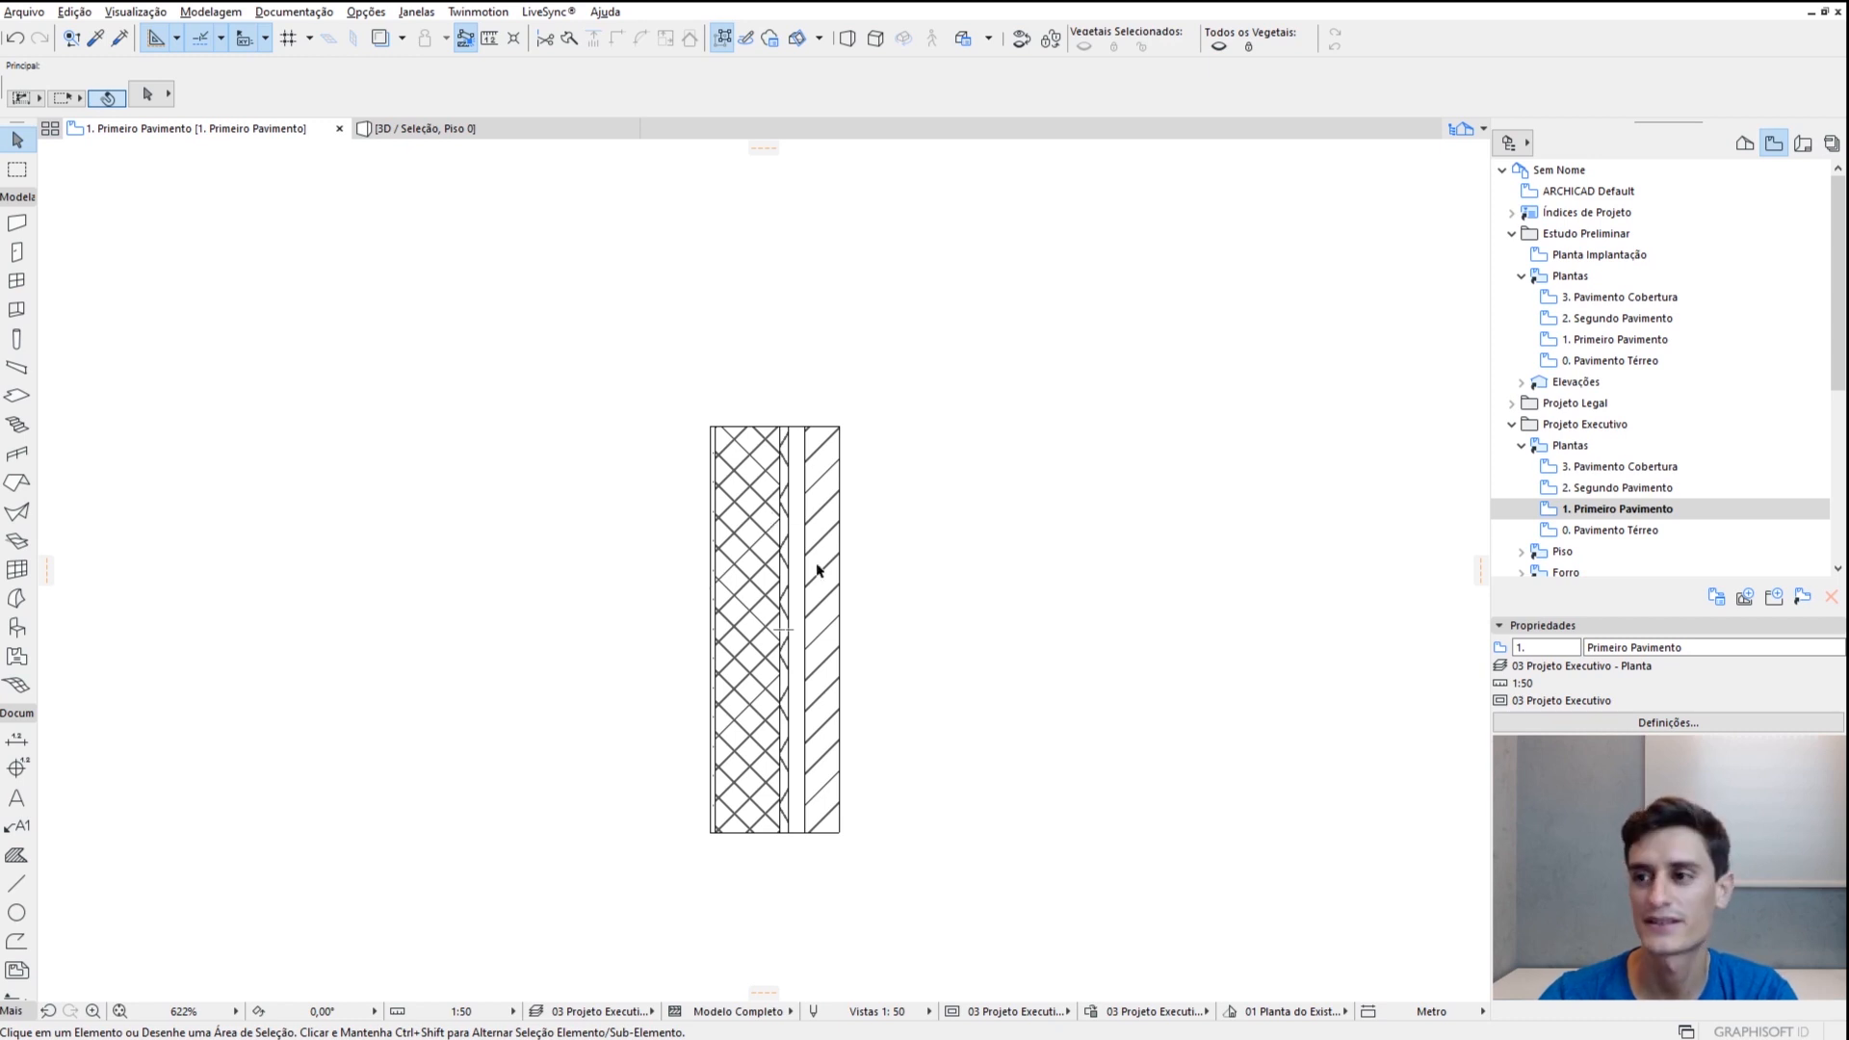
left_click(1744, 144)
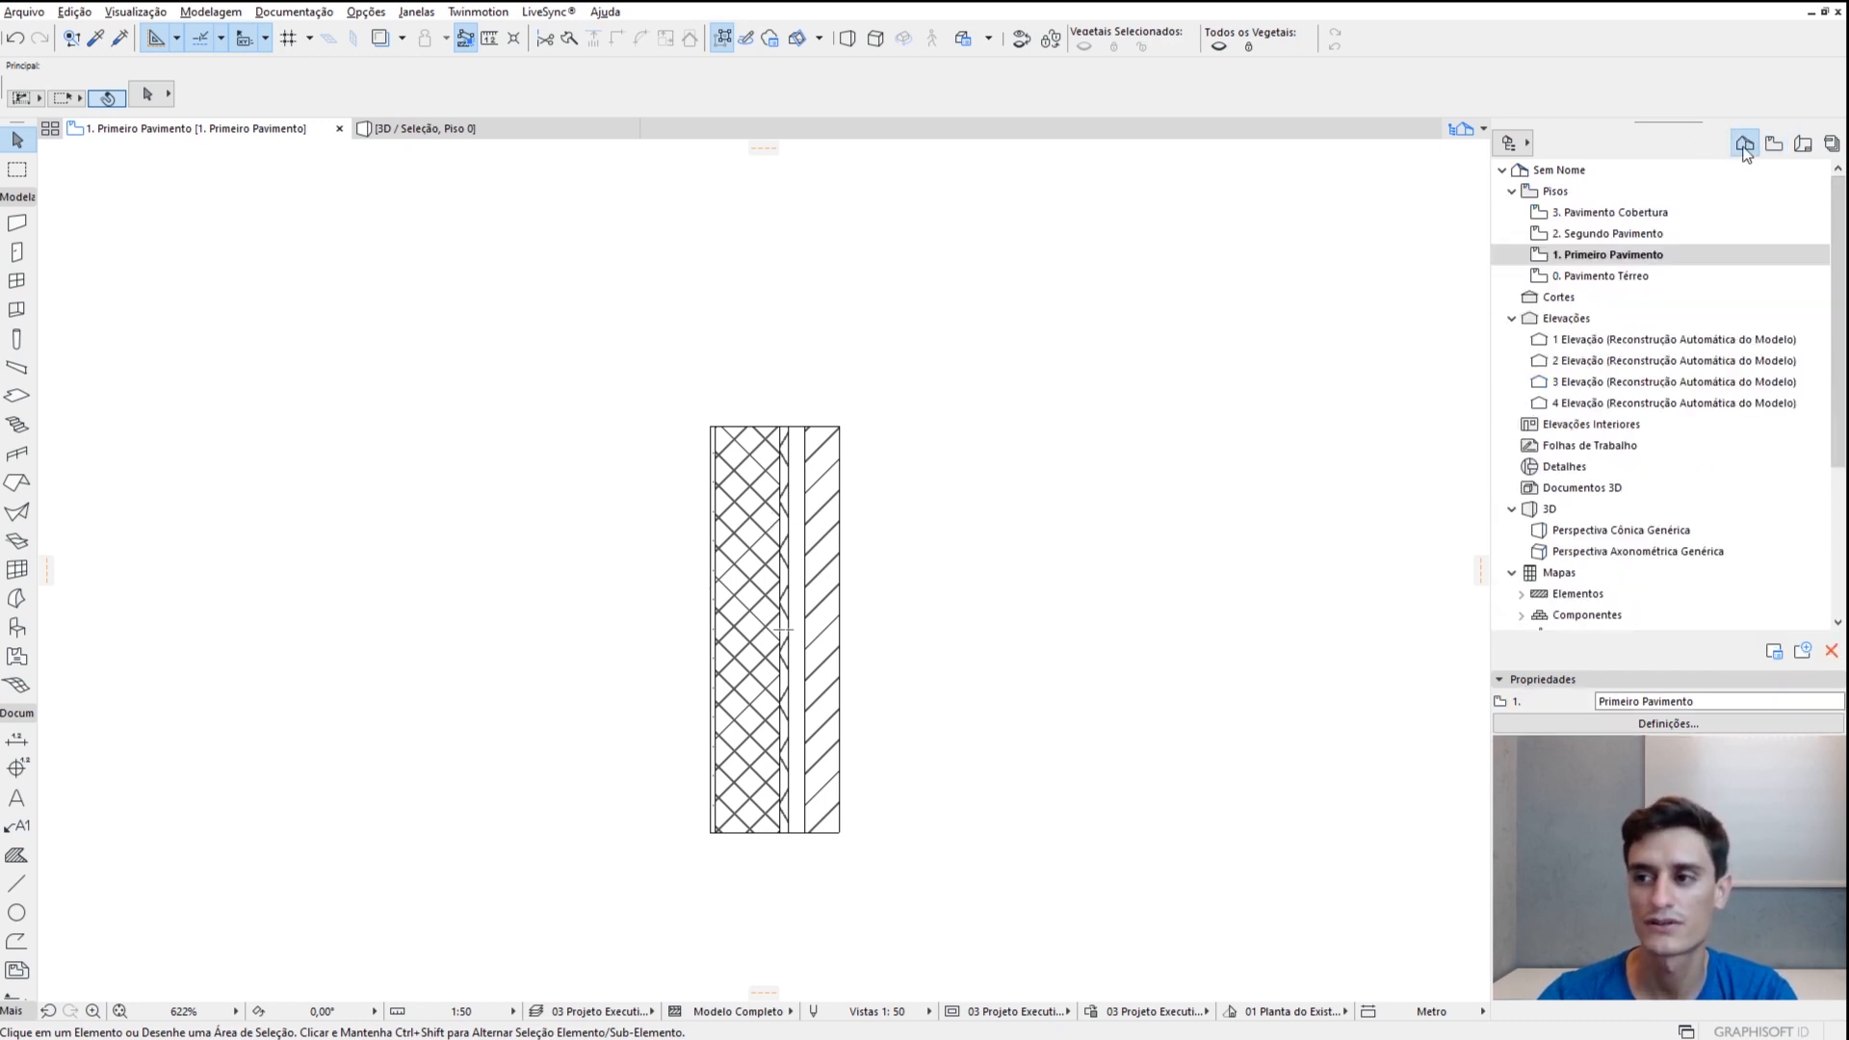
double_click(1622, 278)
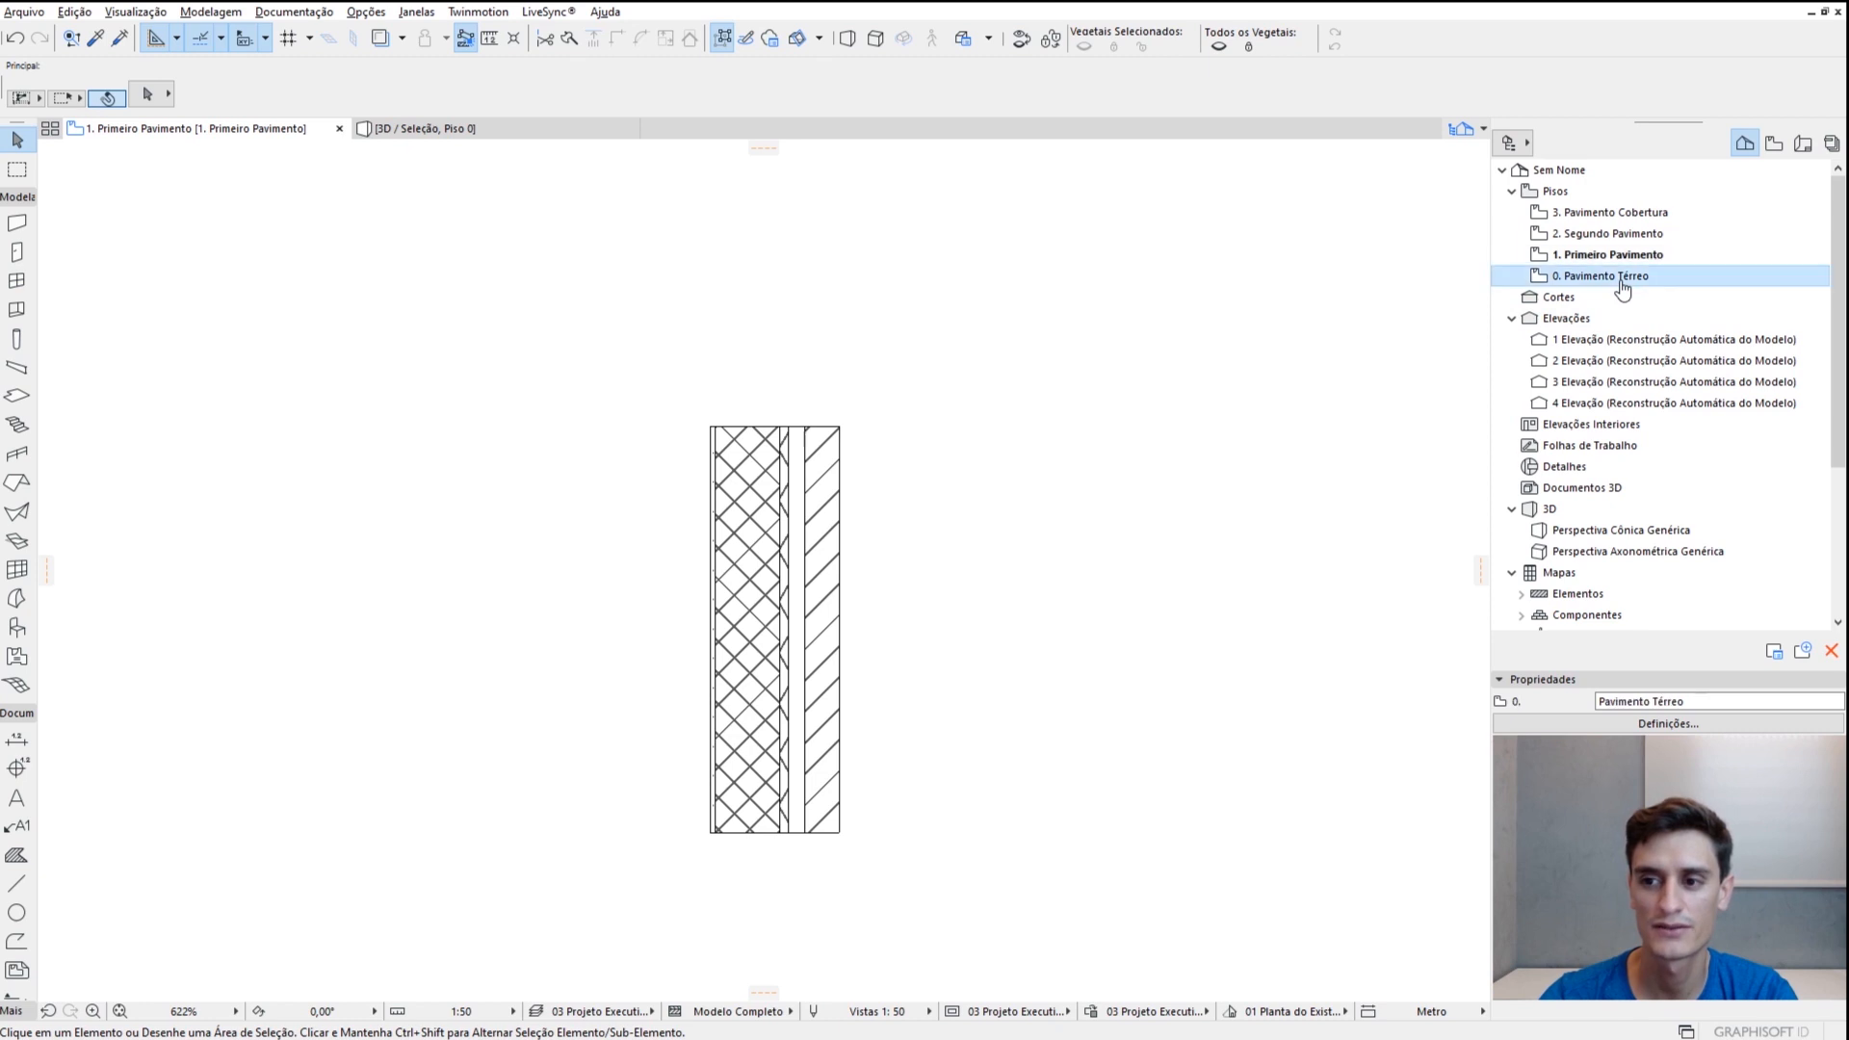
middle_click_drag(643, 518, 639, 587)
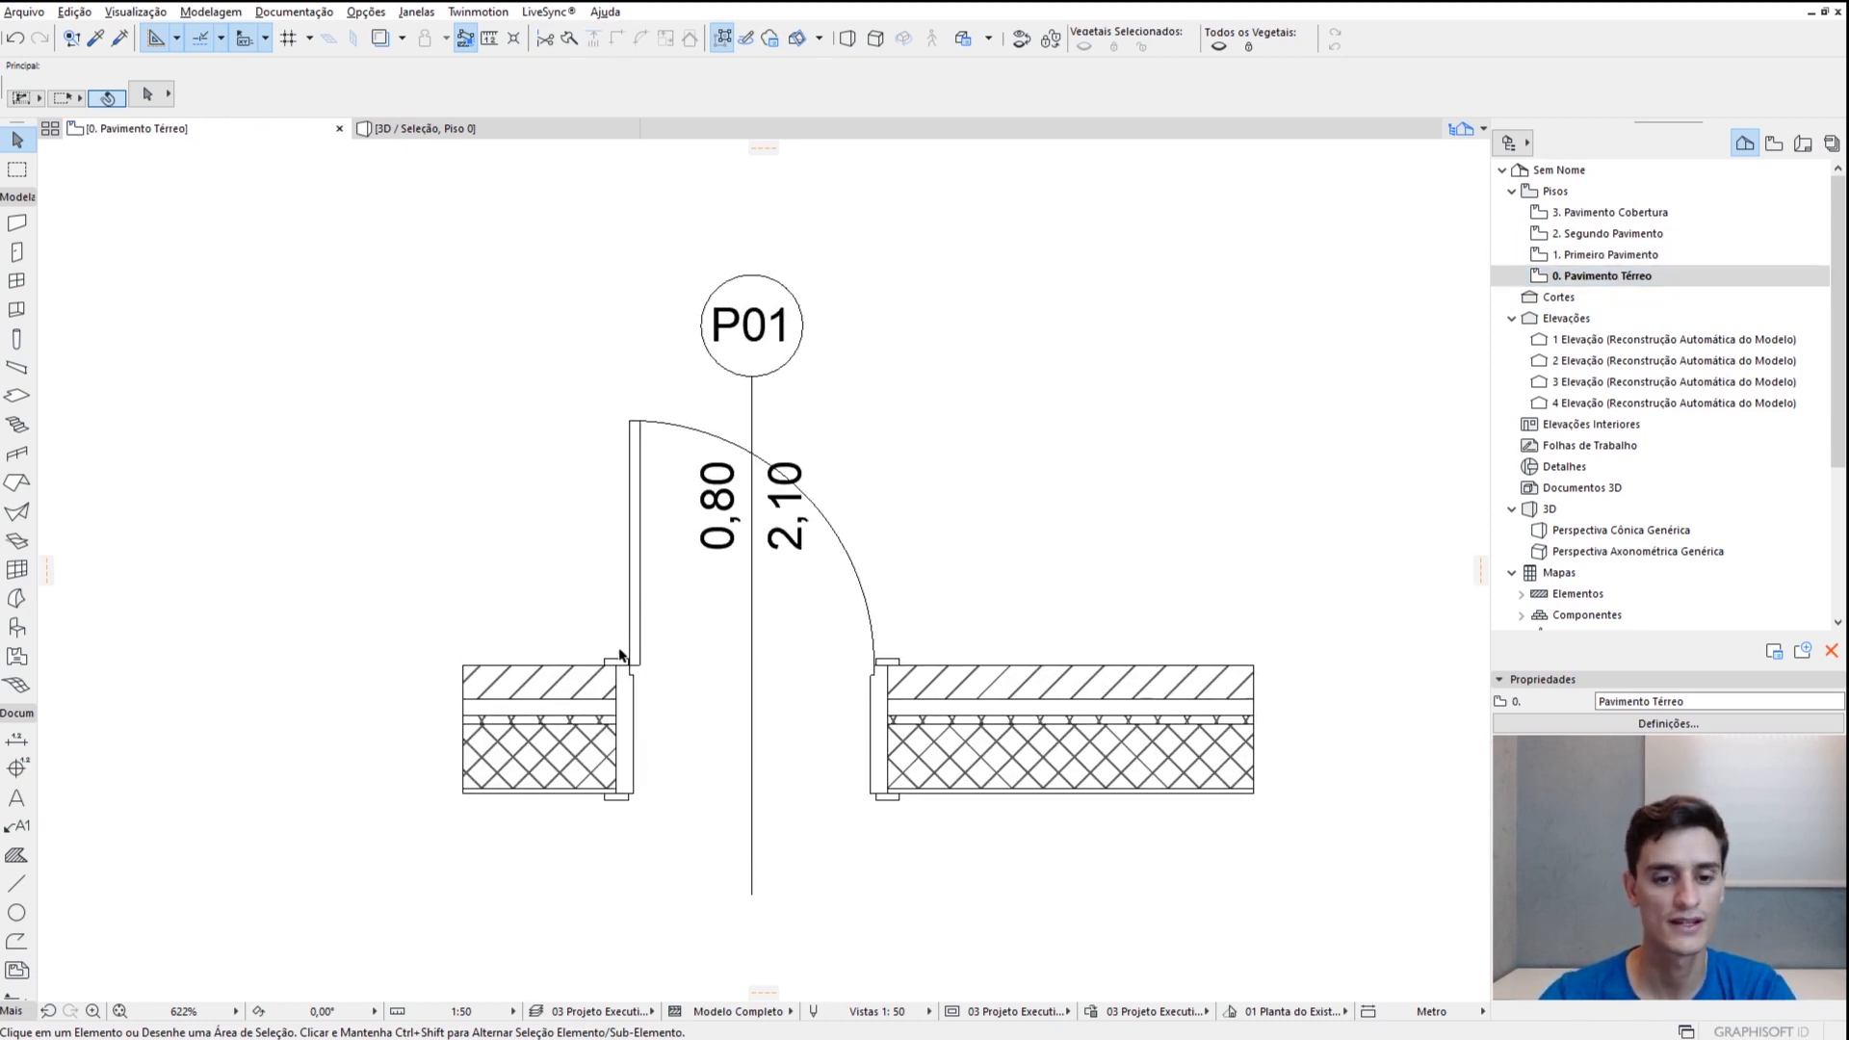
Examine the P01 door's marker and jambs and the wall layers around the opening, and clear the selection
left_click(761, 326)
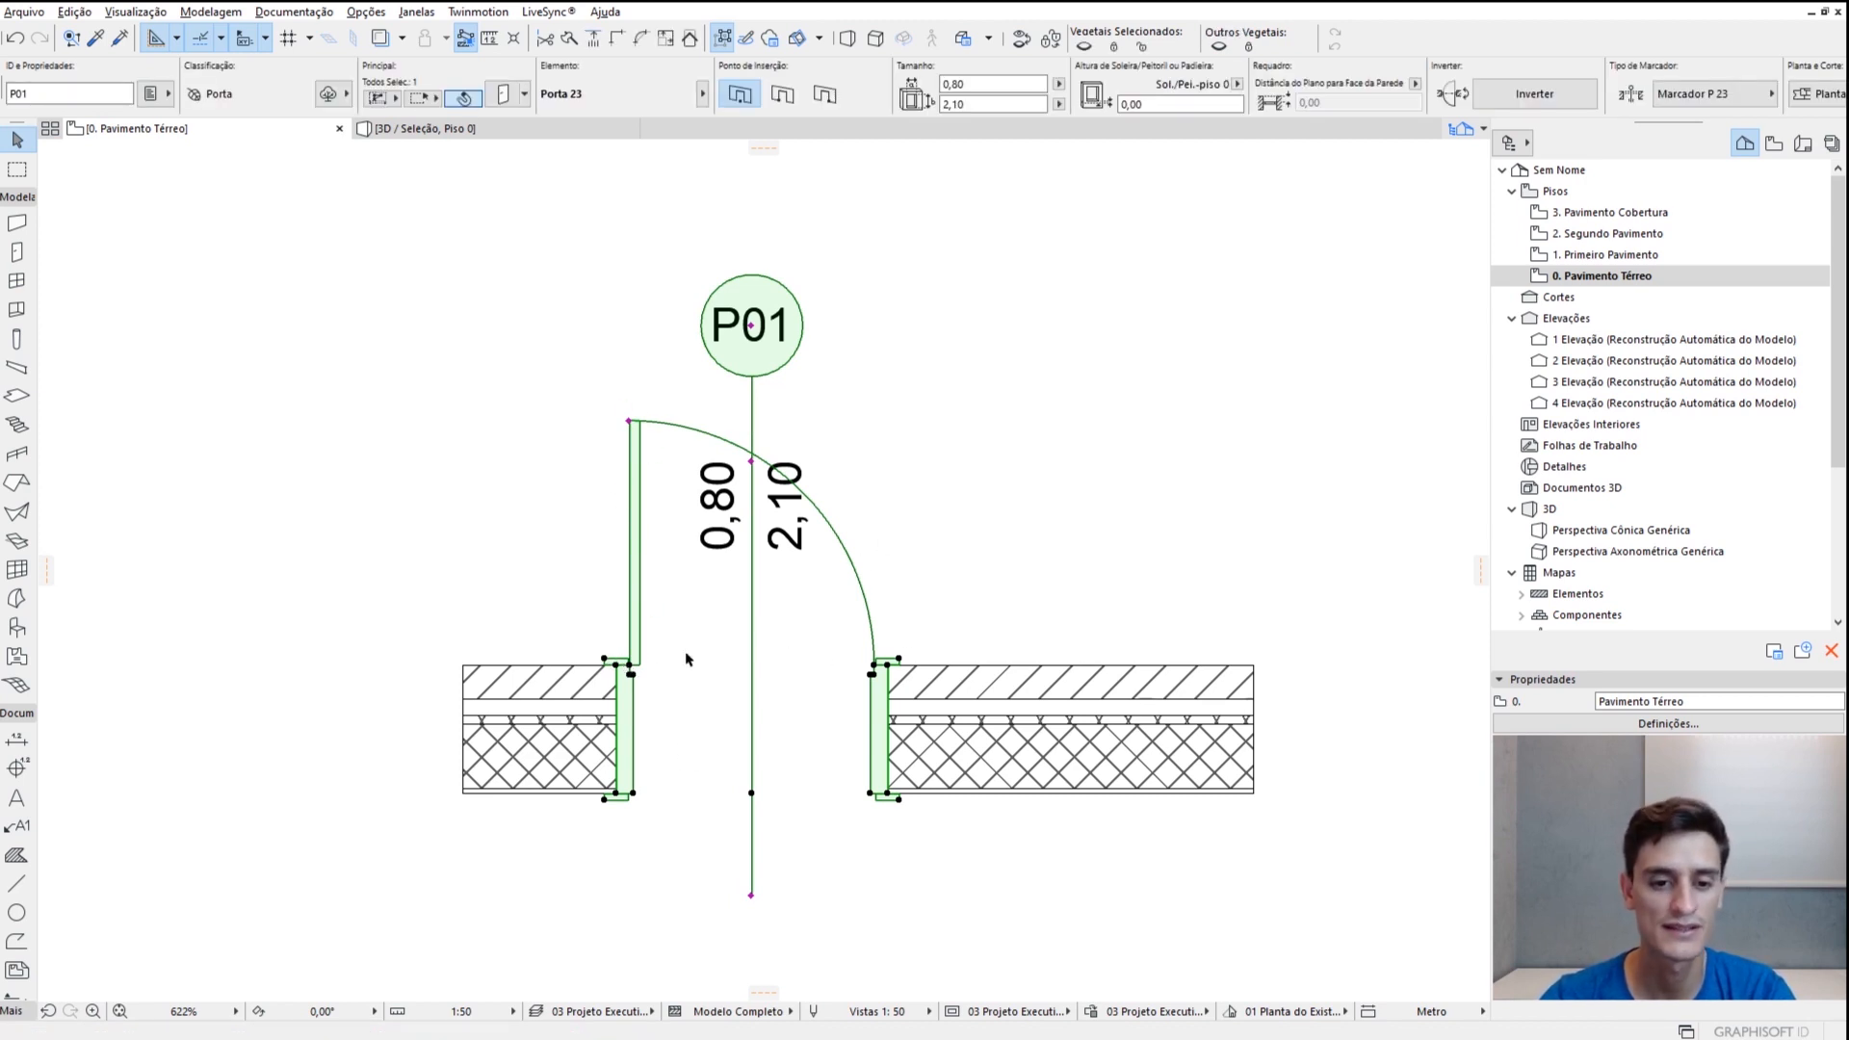
scroll(686, 658, "up", 4)
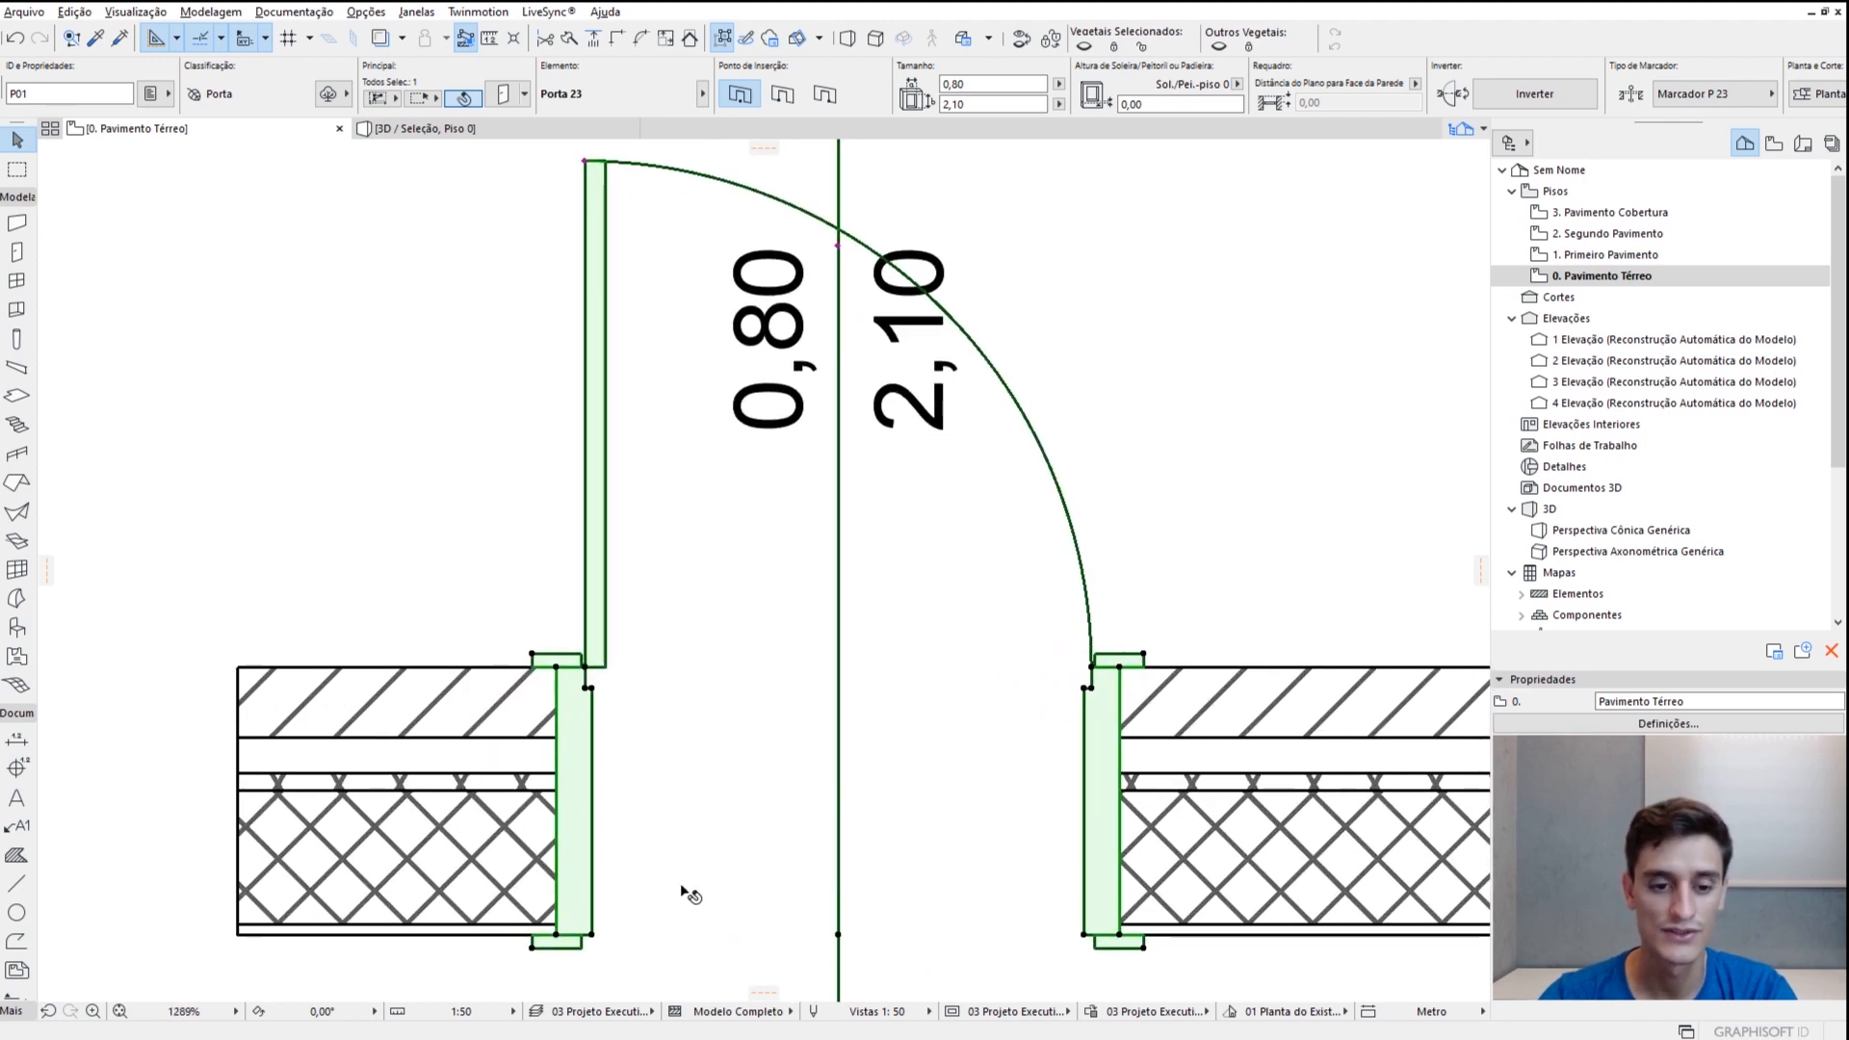
scroll(659, 666, "down", 3)
left_click(460, 730)
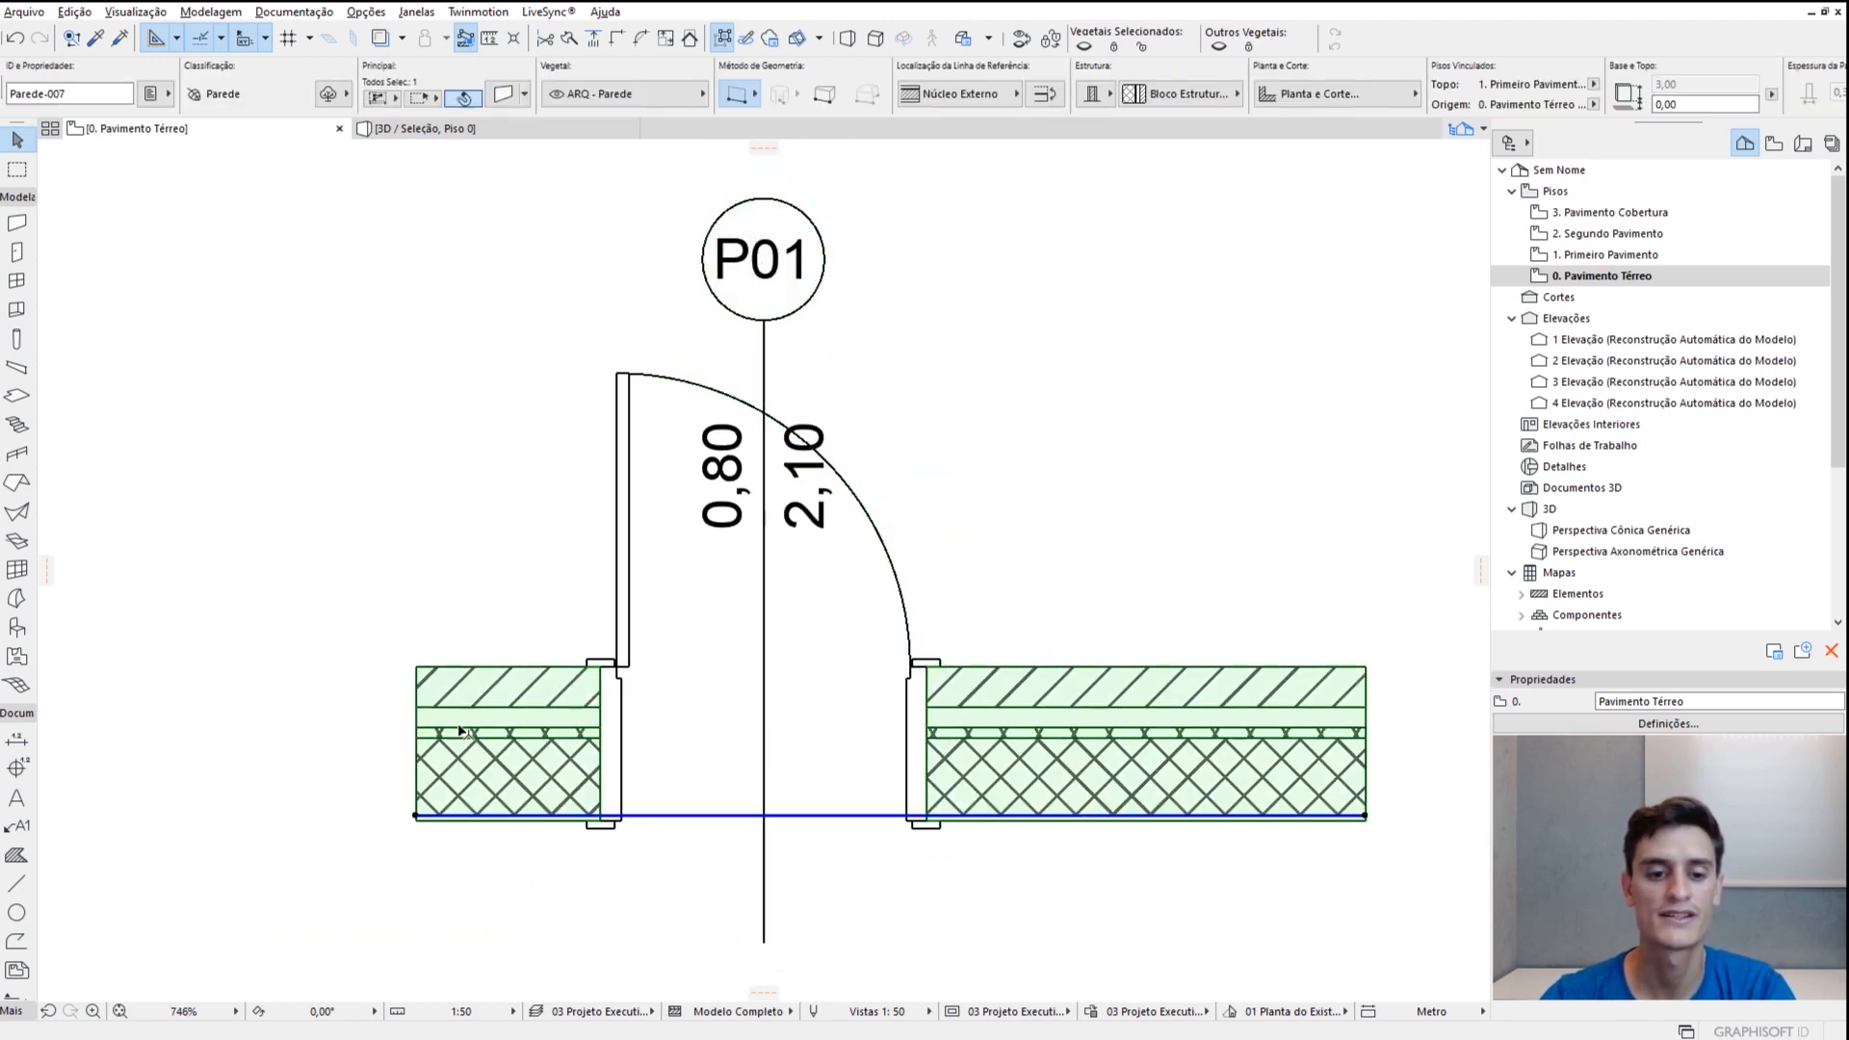
left_click(780, 554)
scroll(778, 558, "down", 2)
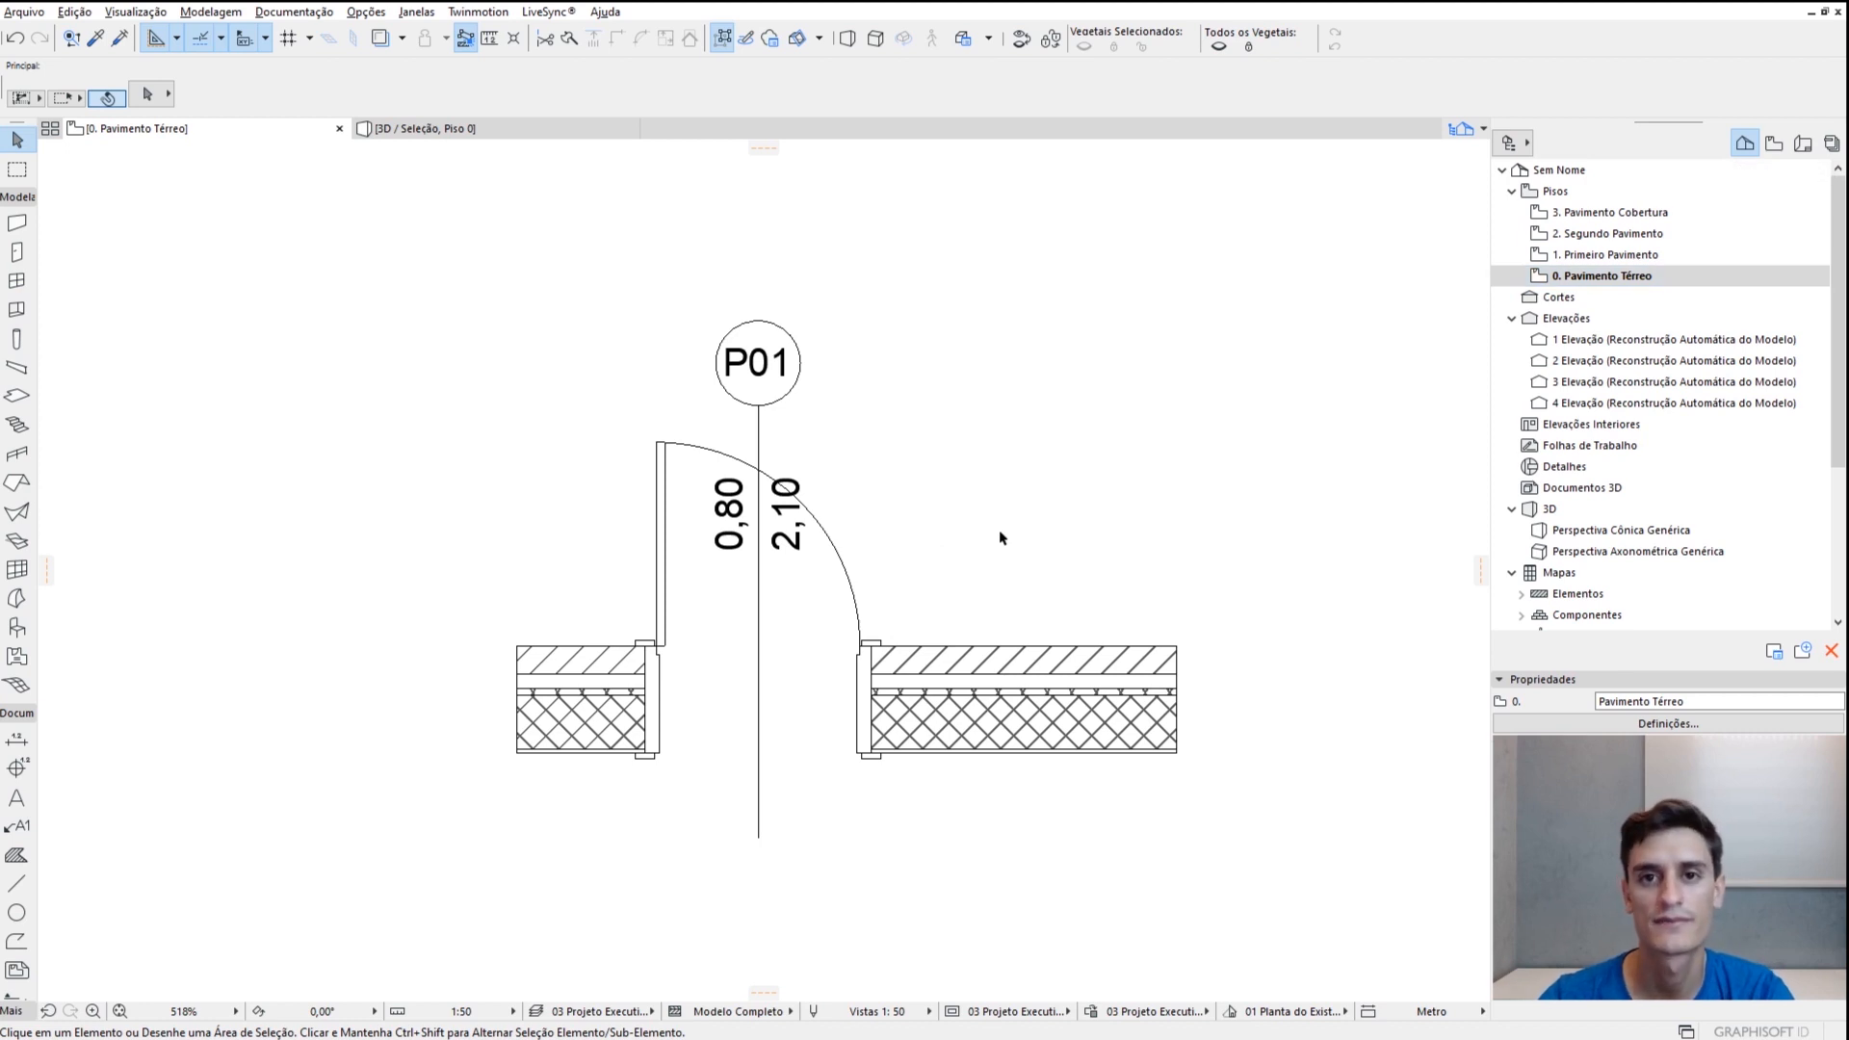
Bring up the saved views and compare the wall's composite and the door's plan symbol at 1:50, leaving nothing selected
left_click(1774, 143)
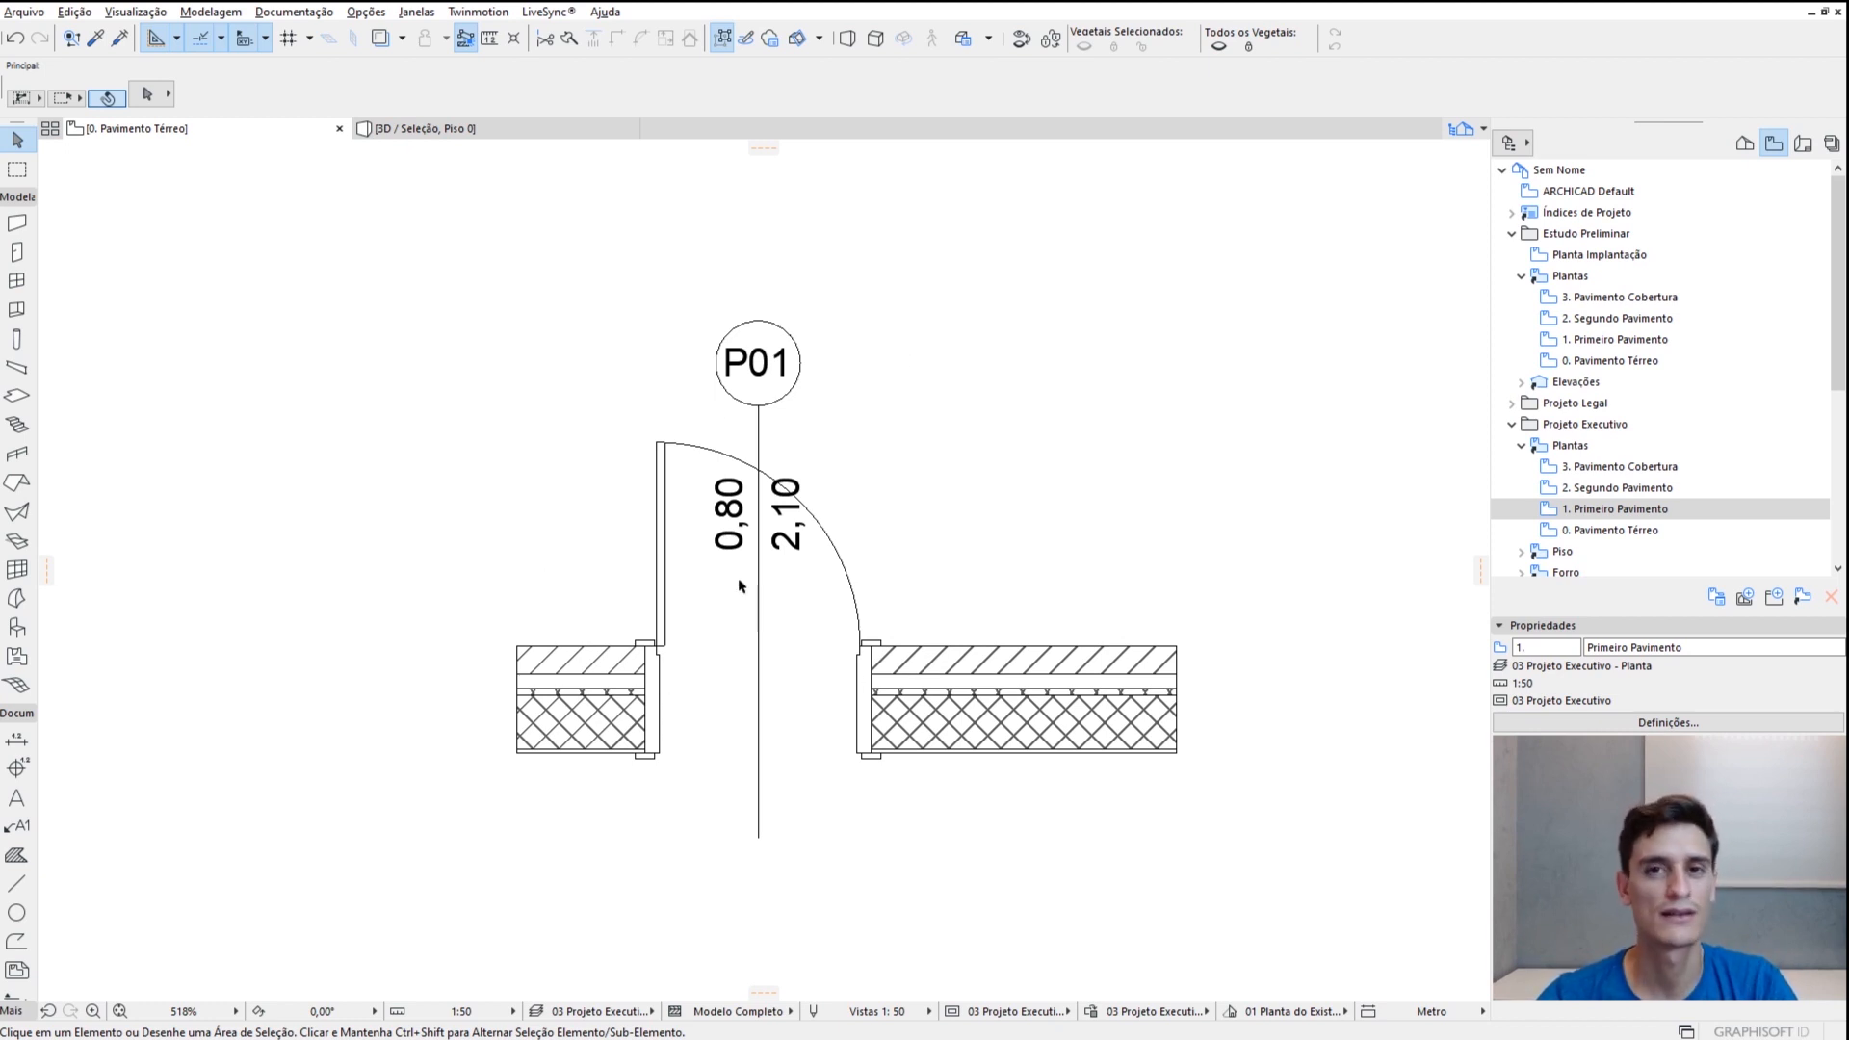
left_click(1004, 721)
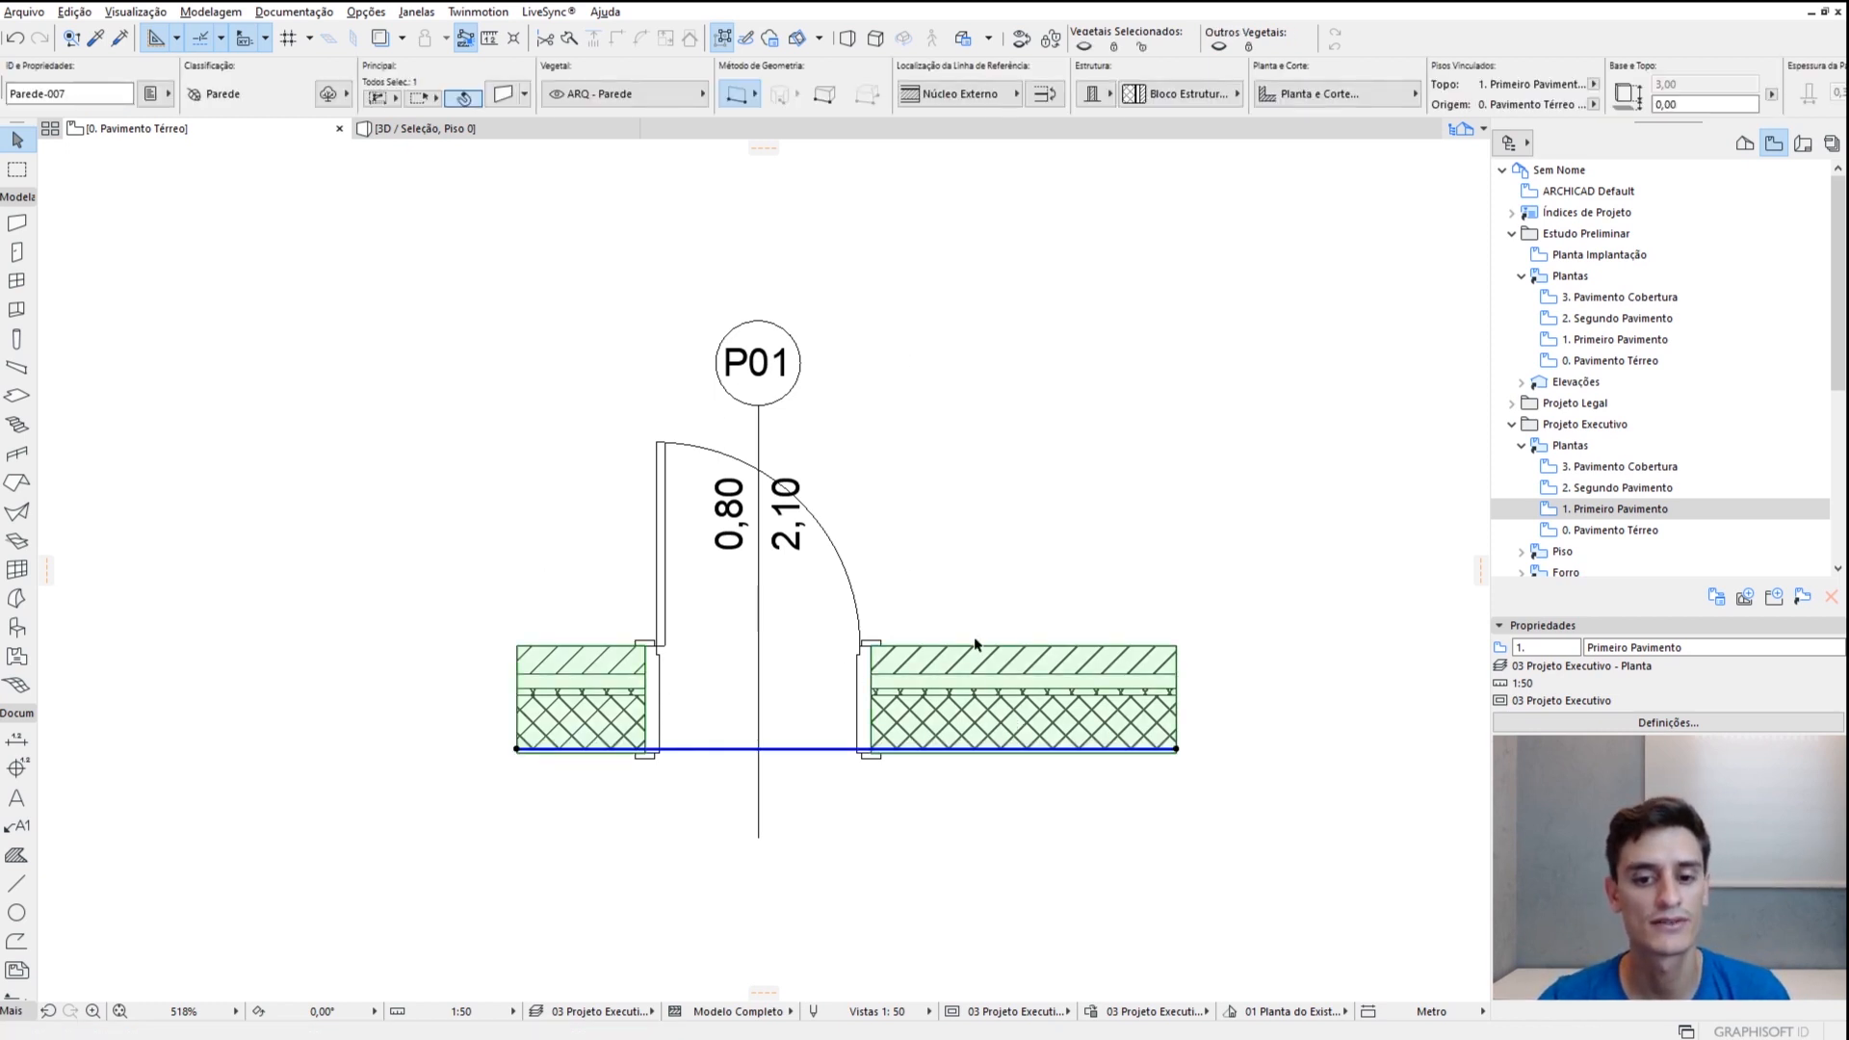
left_click(979, 556)
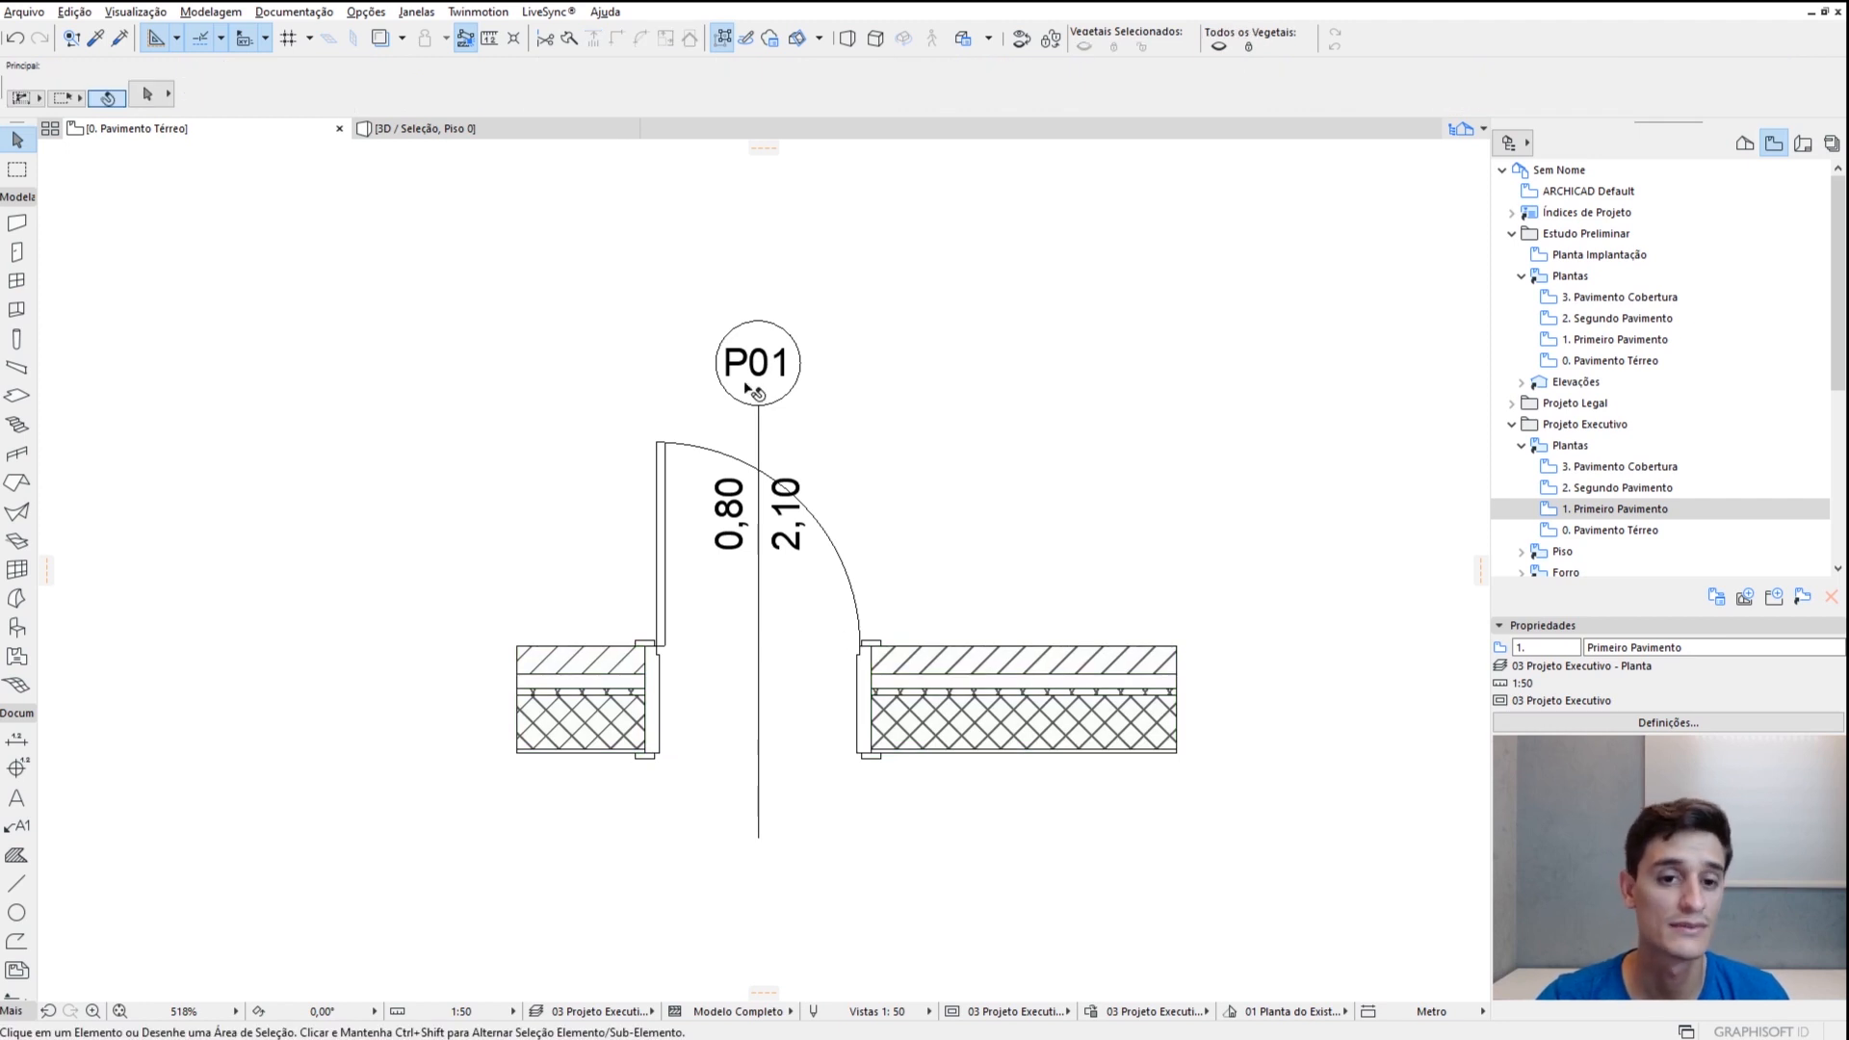
left_click(761, 542)
scroll(703, 674, "up", 3)
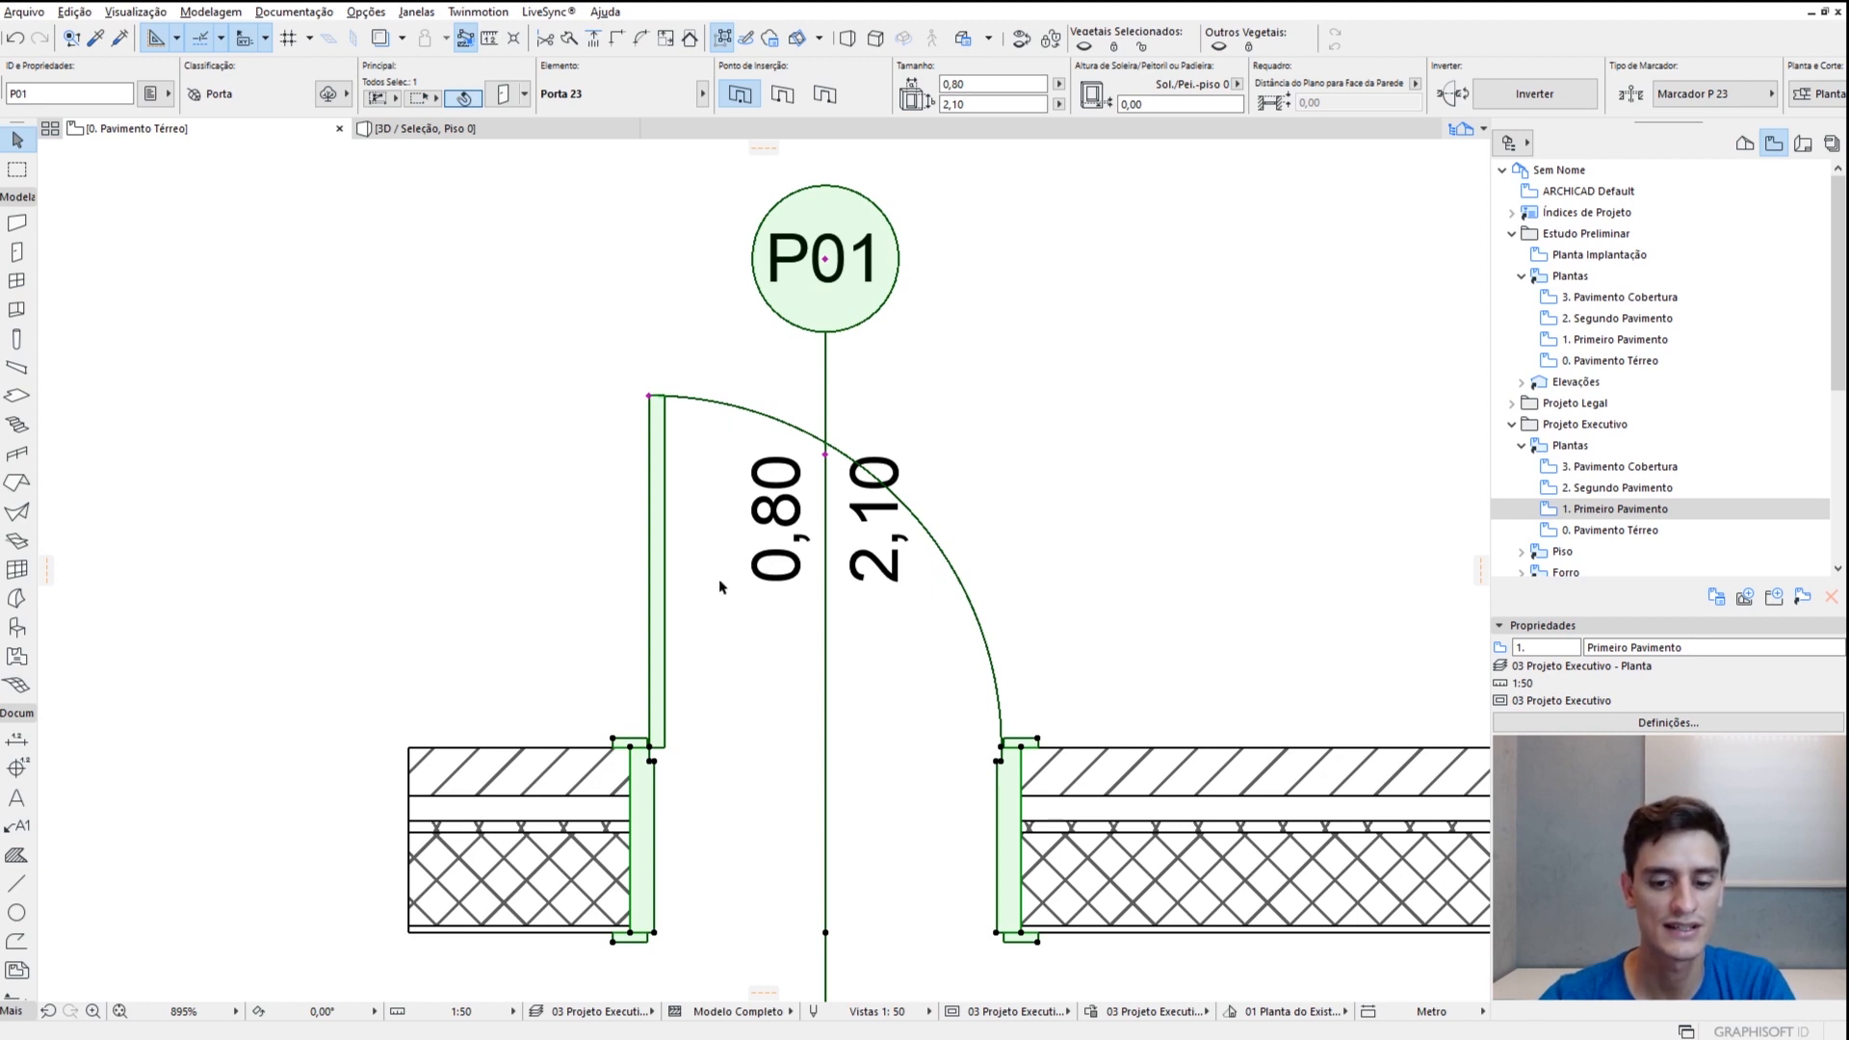
scroll(720, 586, "down", 1)
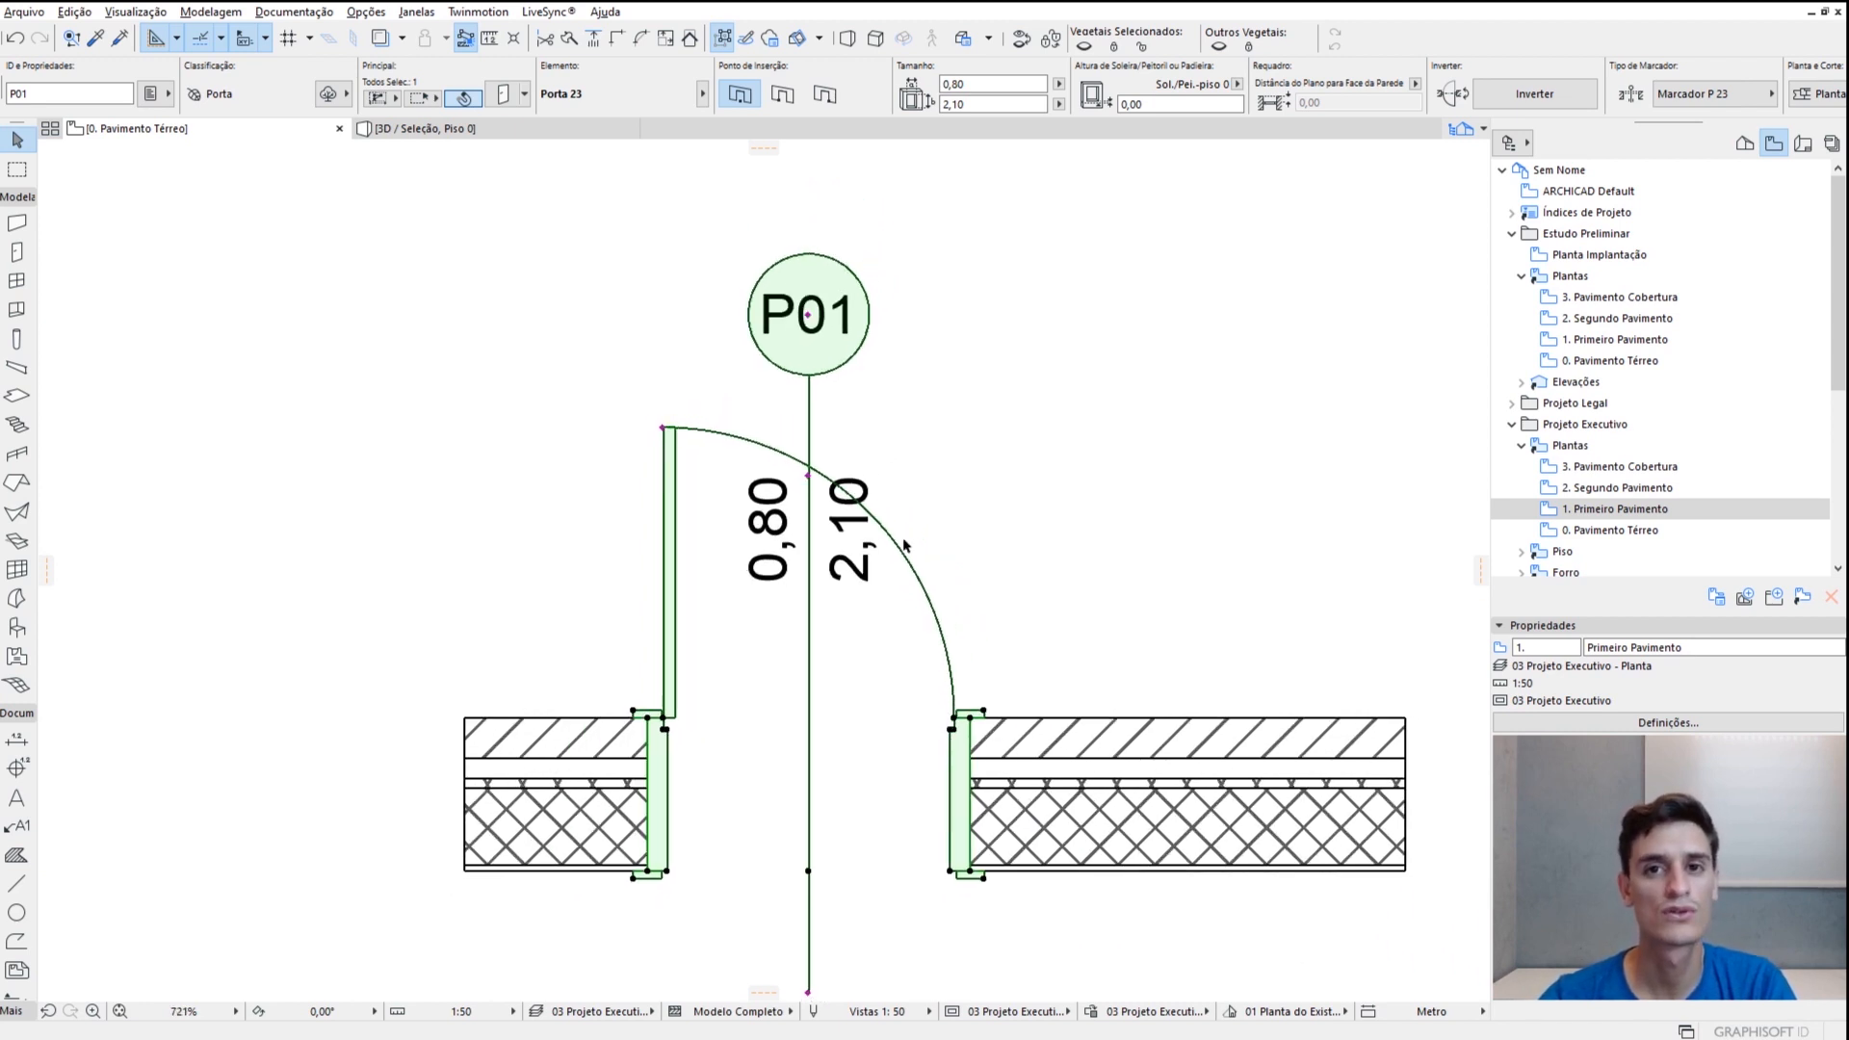
scroll(908, 541, "down", 1)
middle_click_drag(1030, 593, 973, 565)
left_click(973, 590)
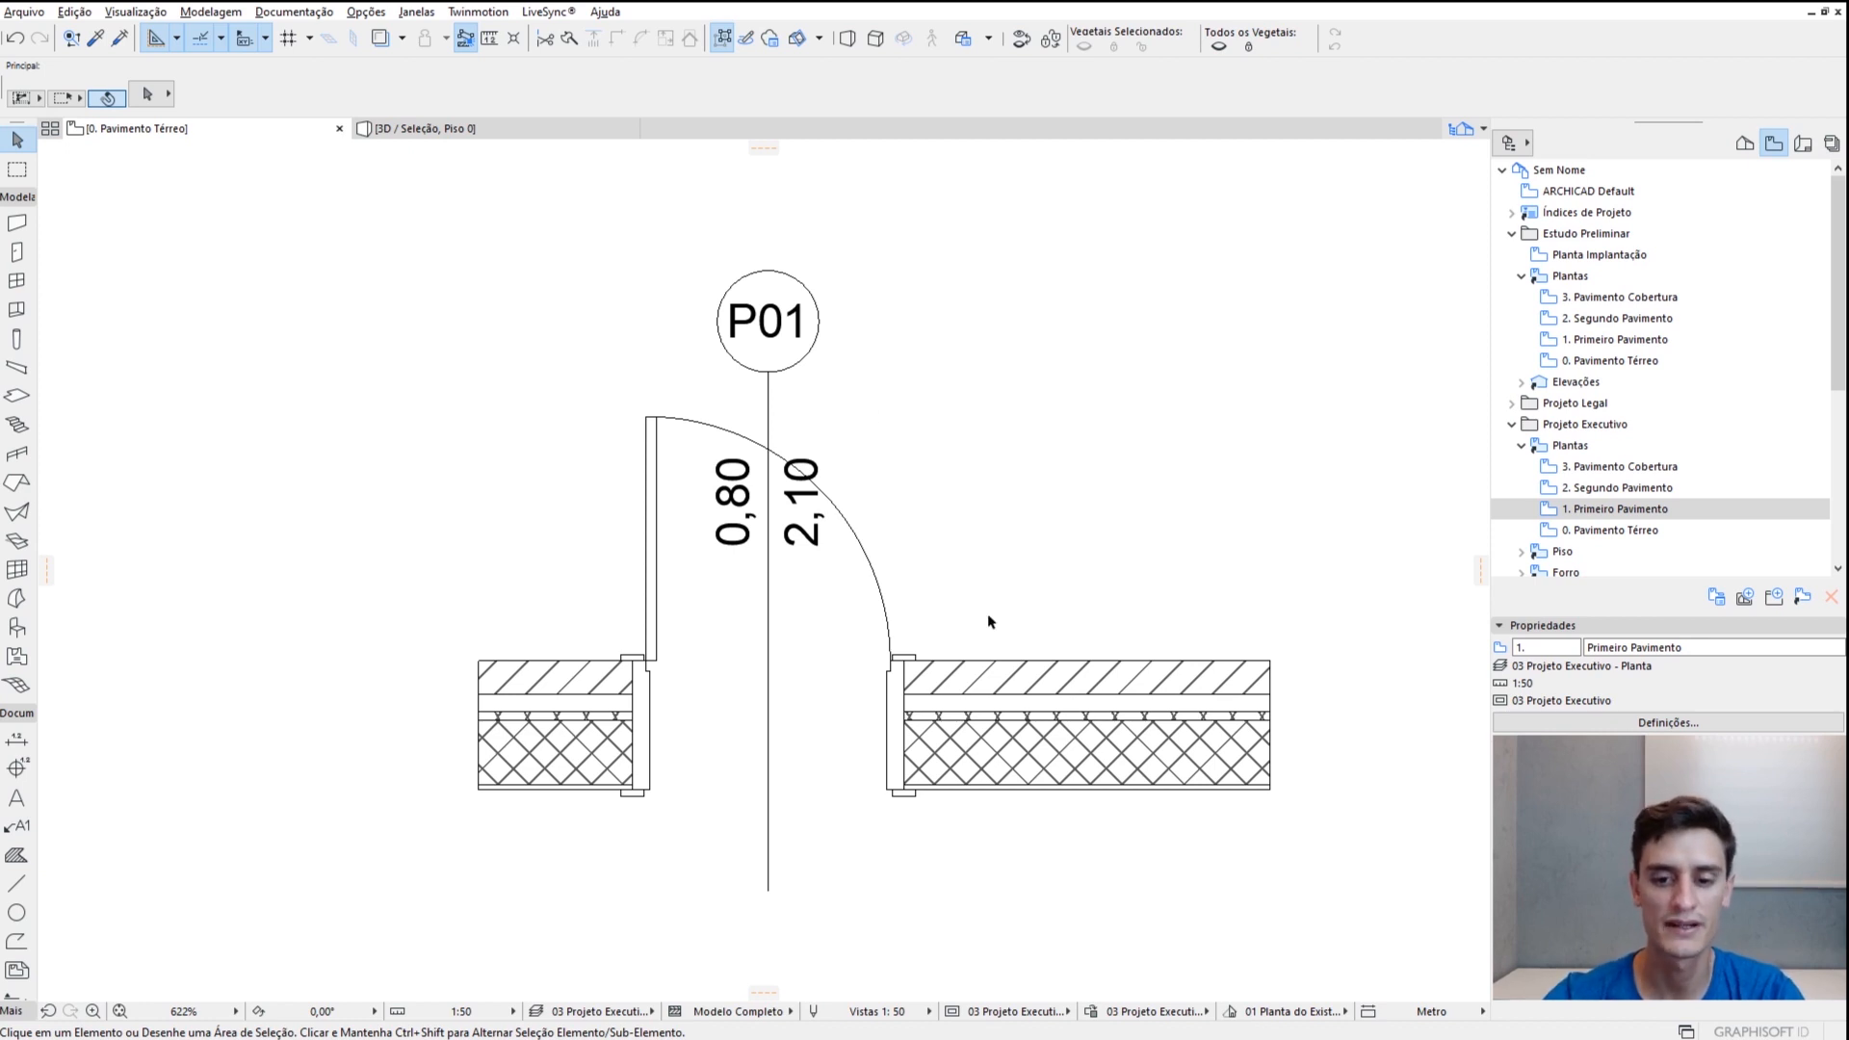
left_click(1109, 747)
left_click(1132, 540)
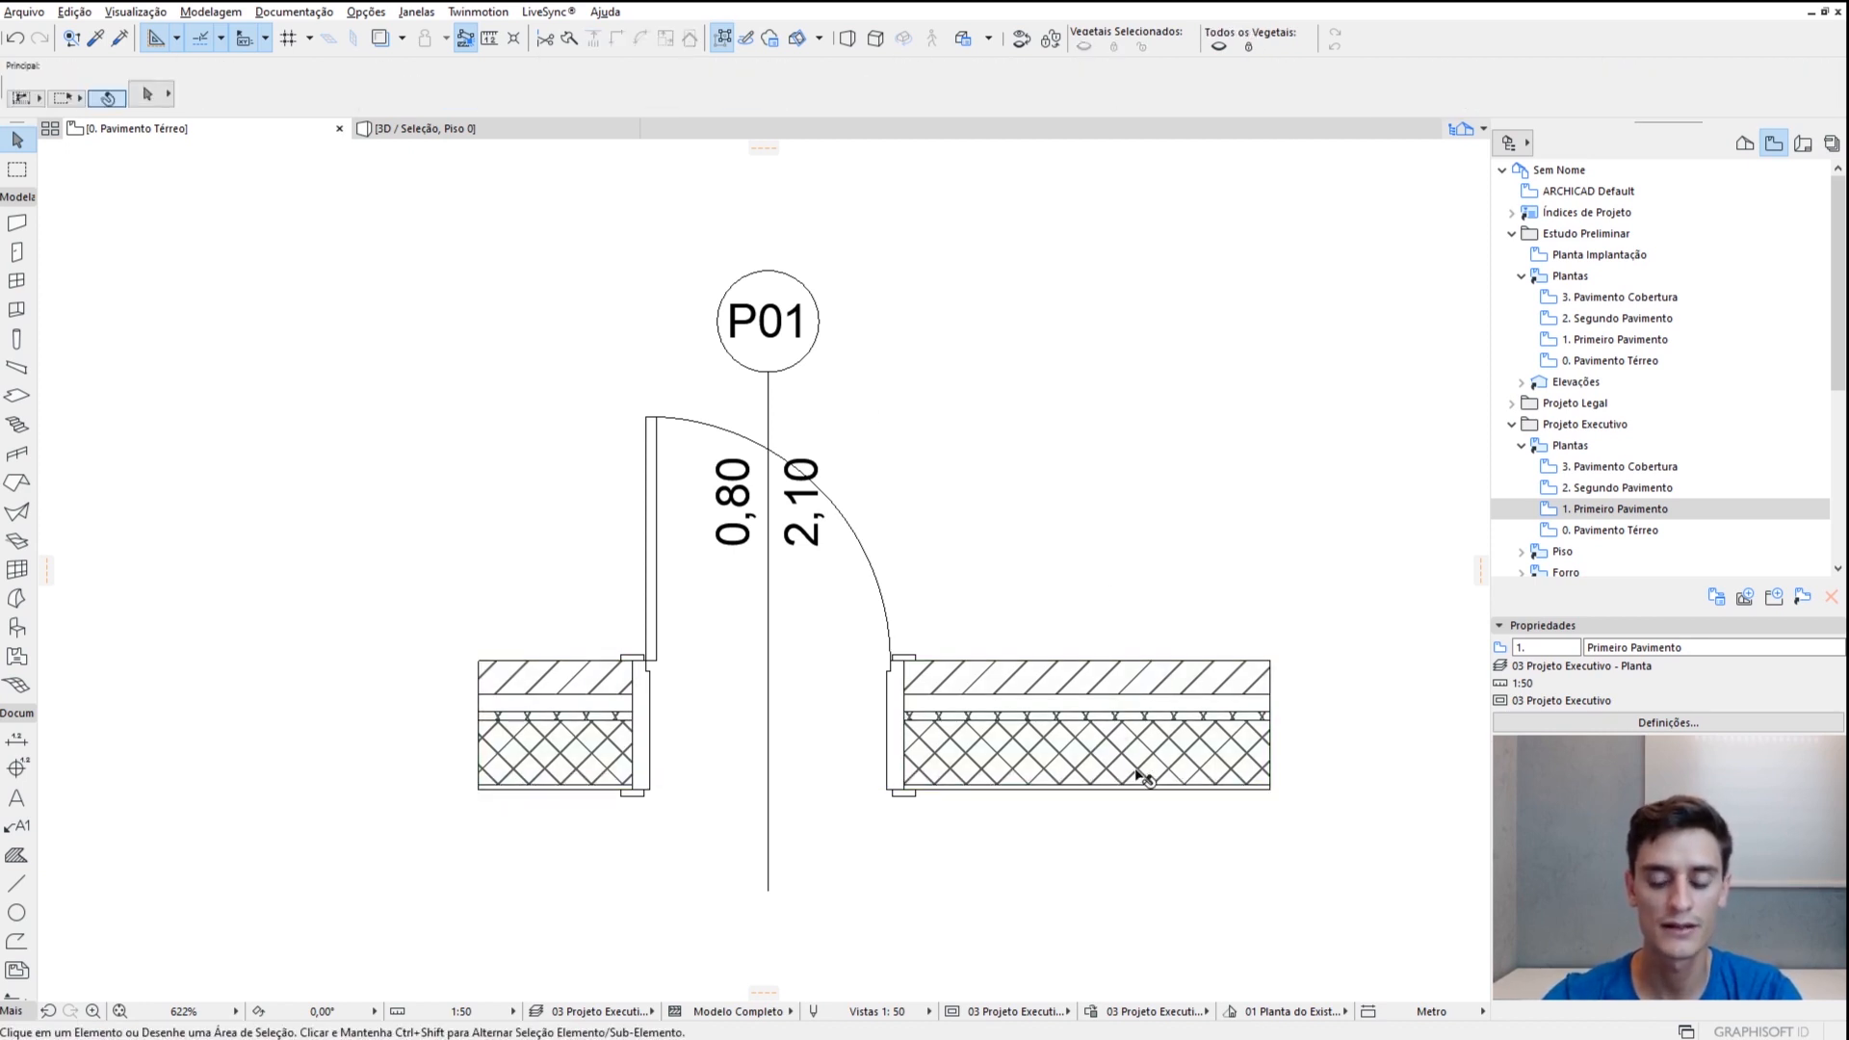
Set the graphic override to 01 Estudo Preliminar and inspect how the wall and the detailed door display
left_click(1206, 1011)
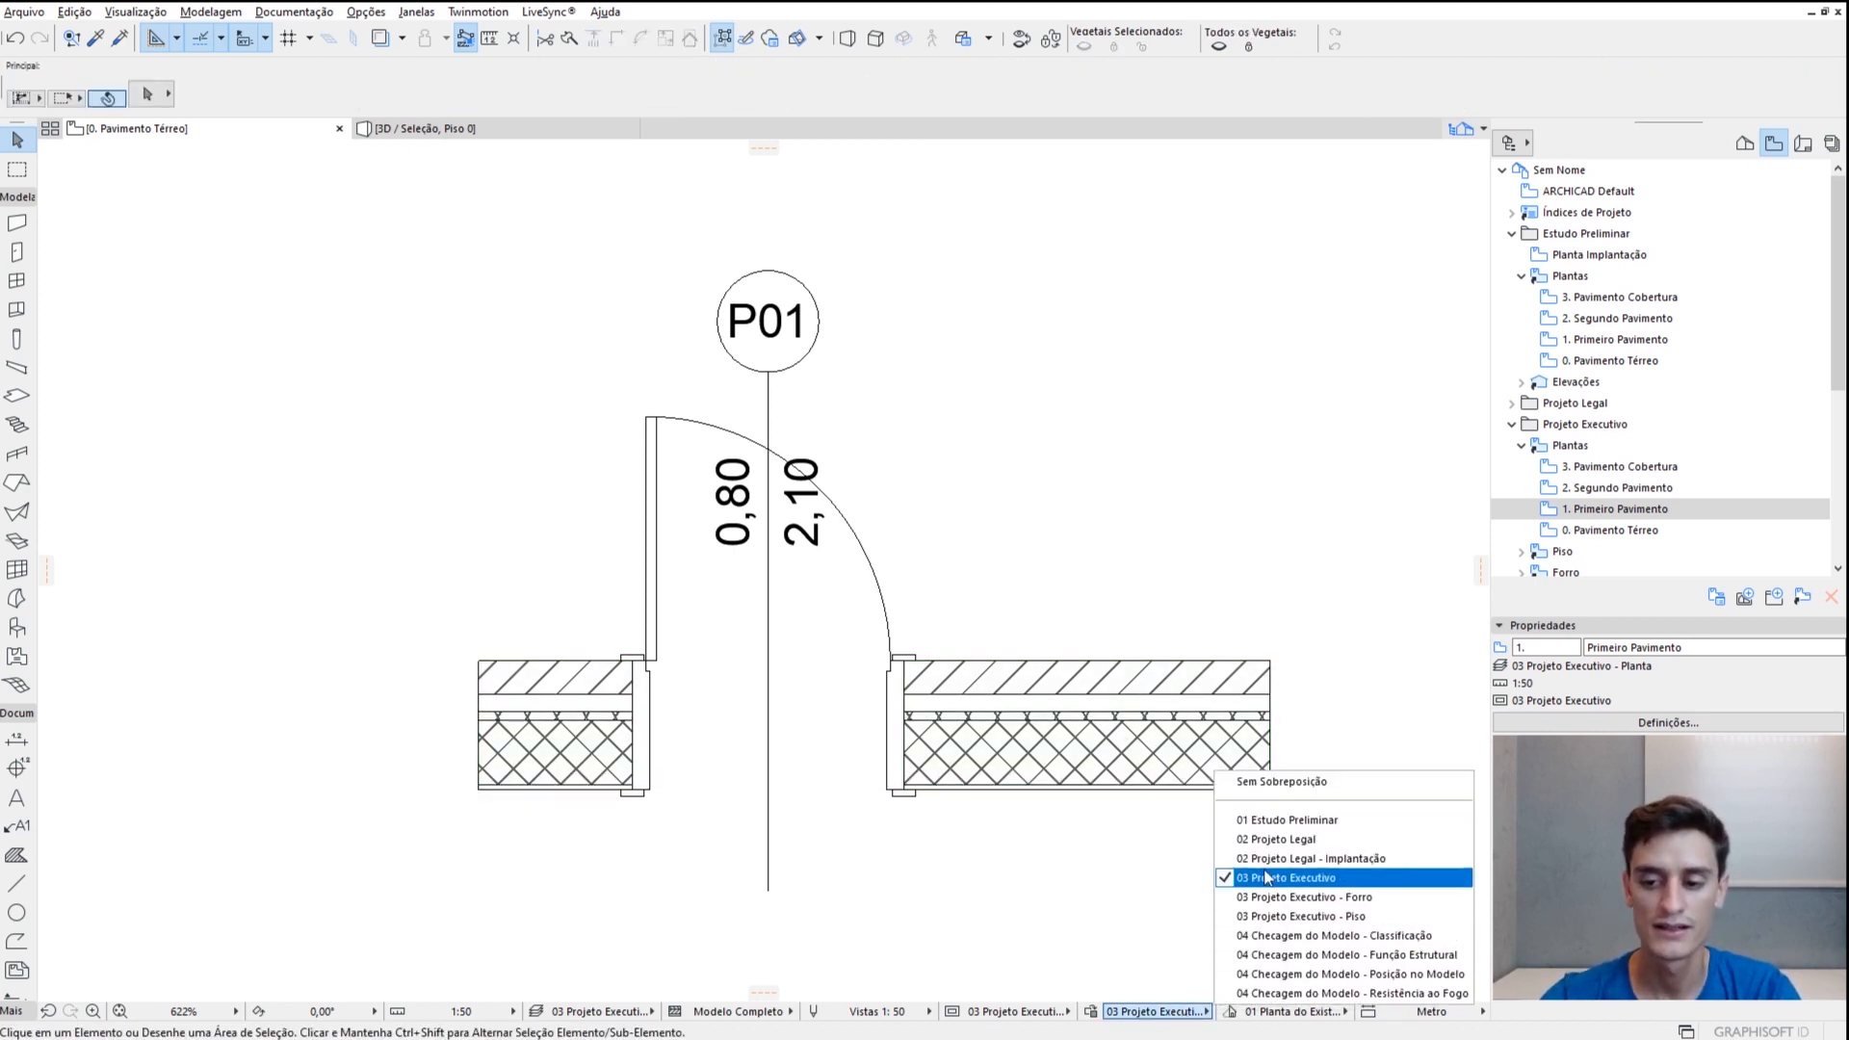
left_click(1288, 820)
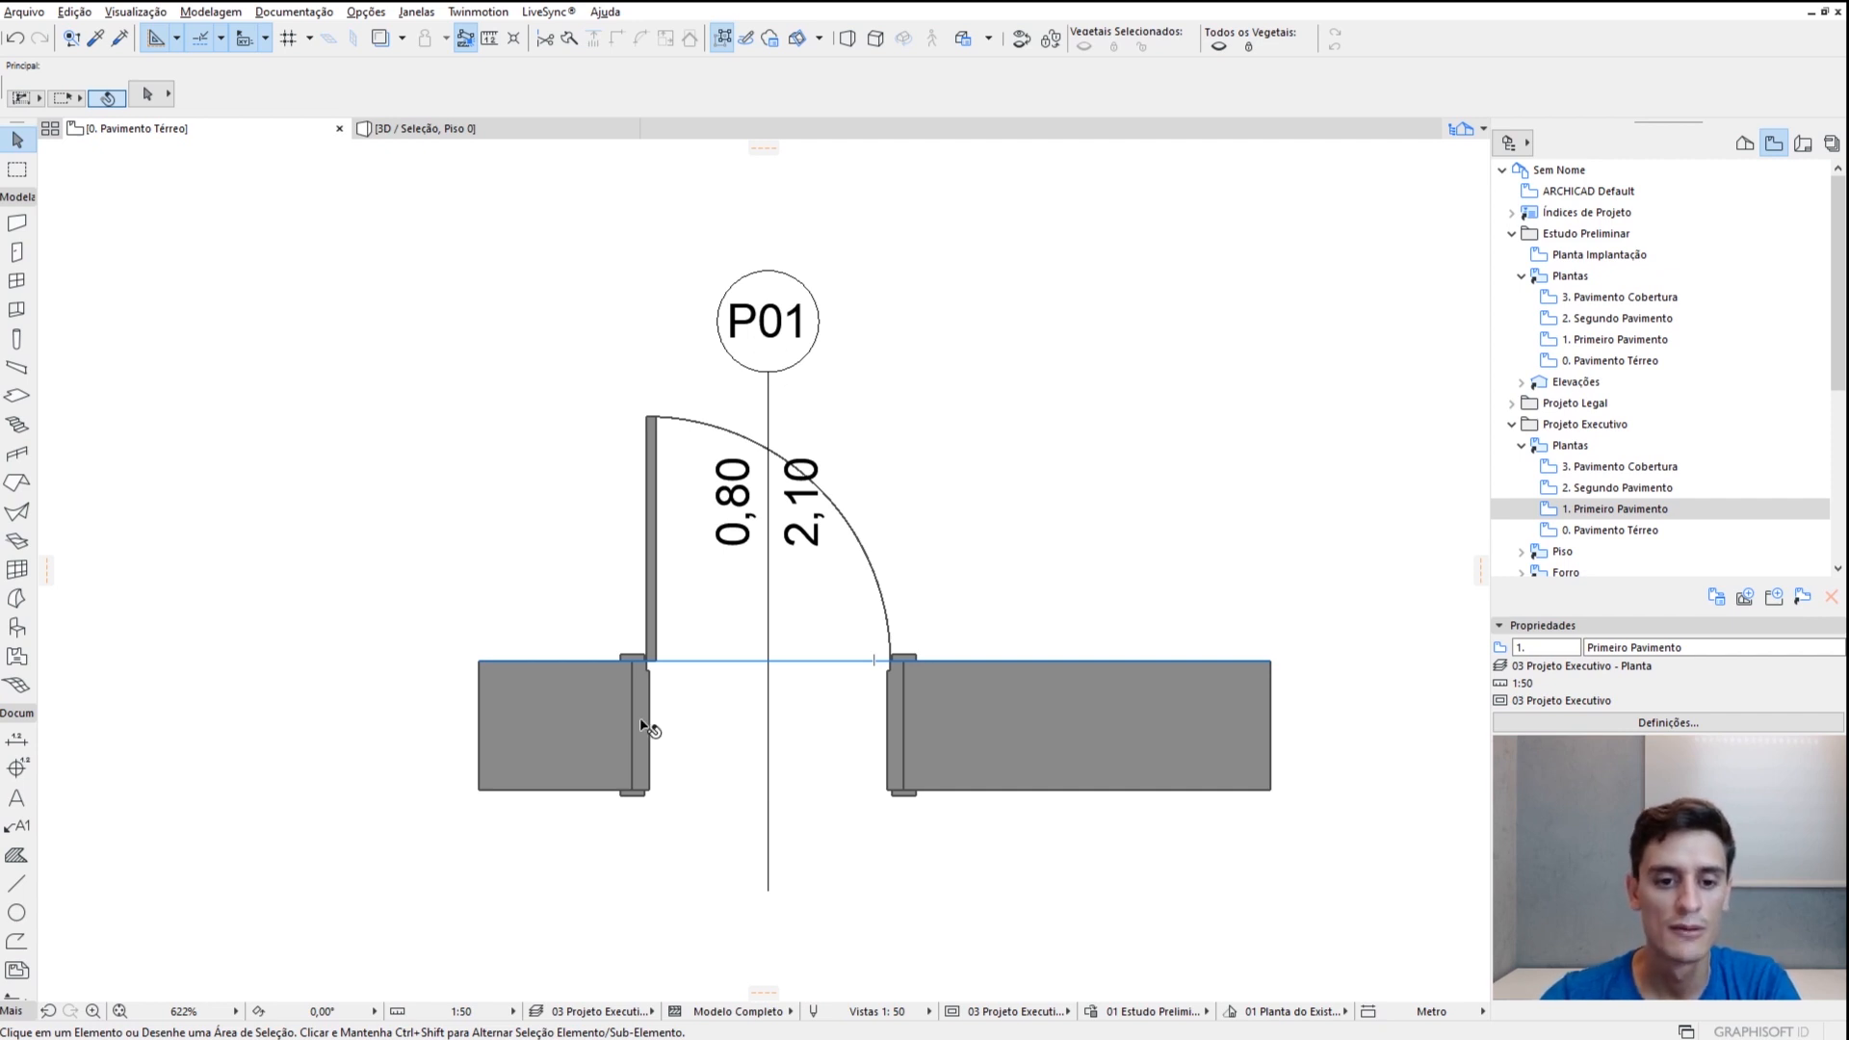
scroll(652, 766, "up", 3)
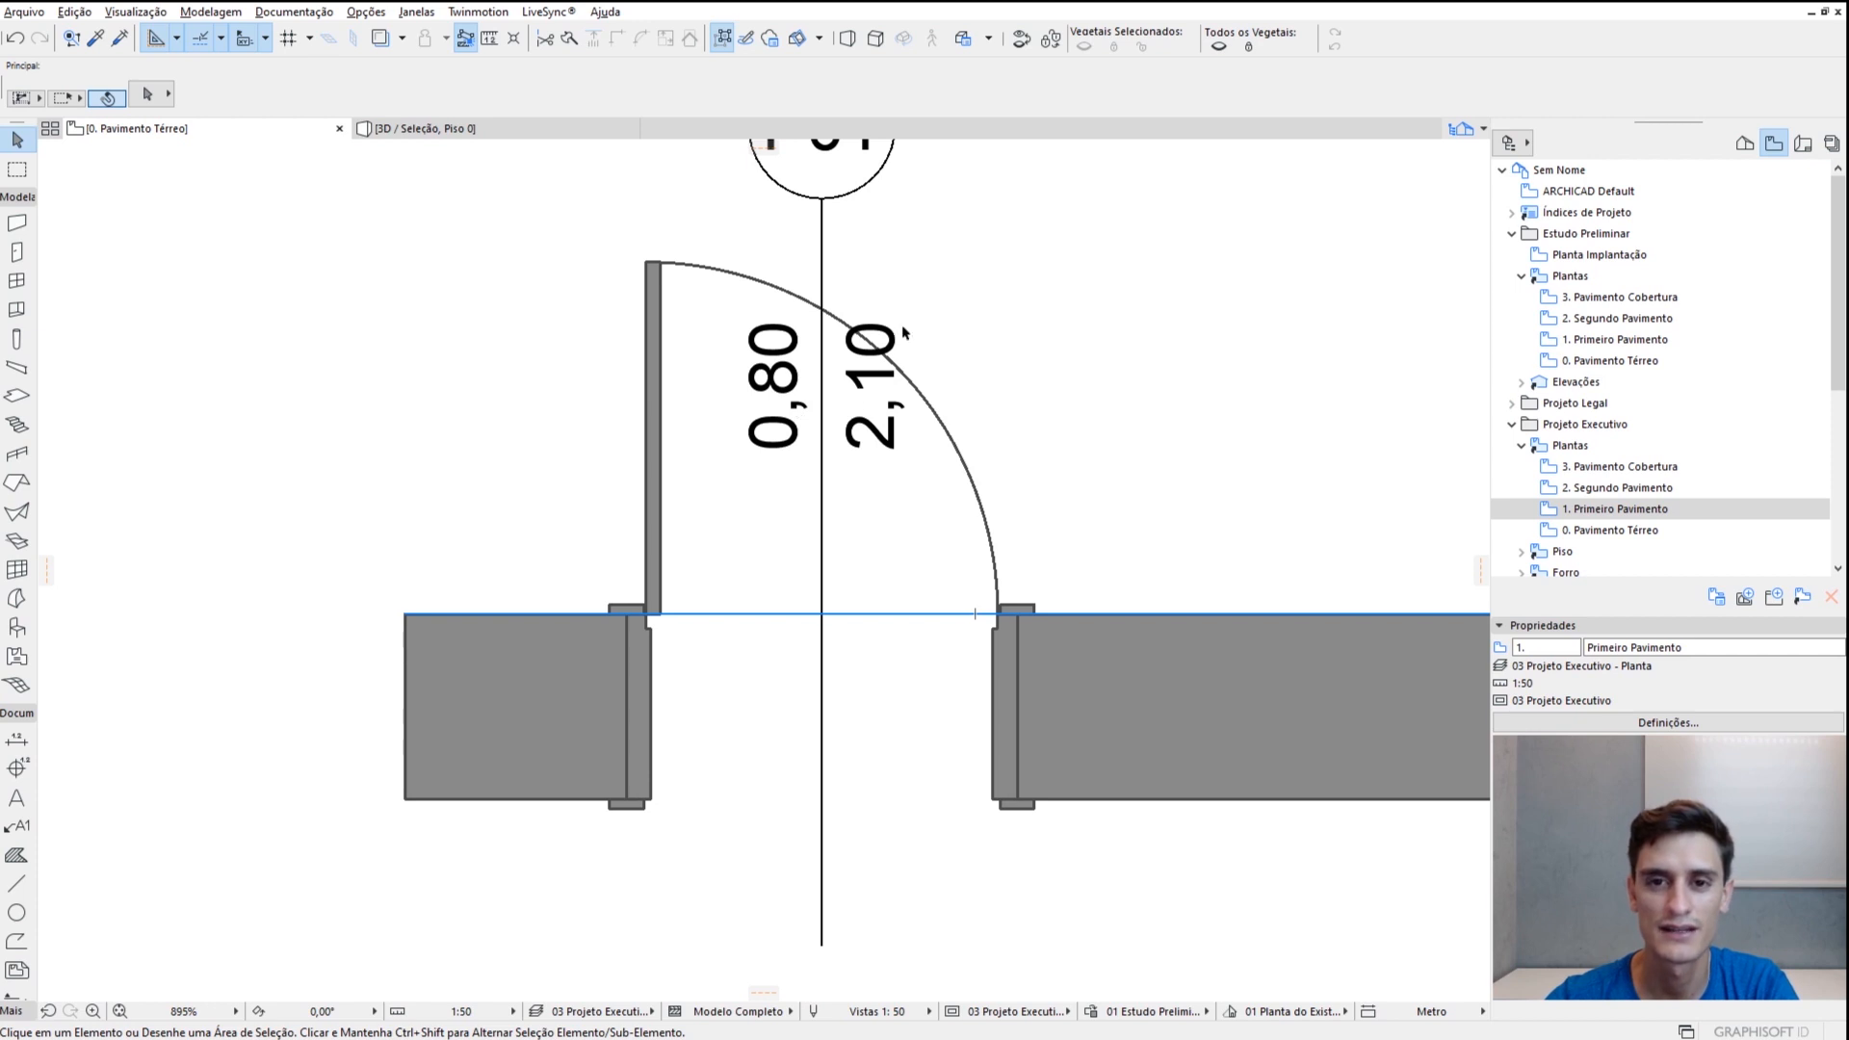
scroll(904, 332, "down", 2)
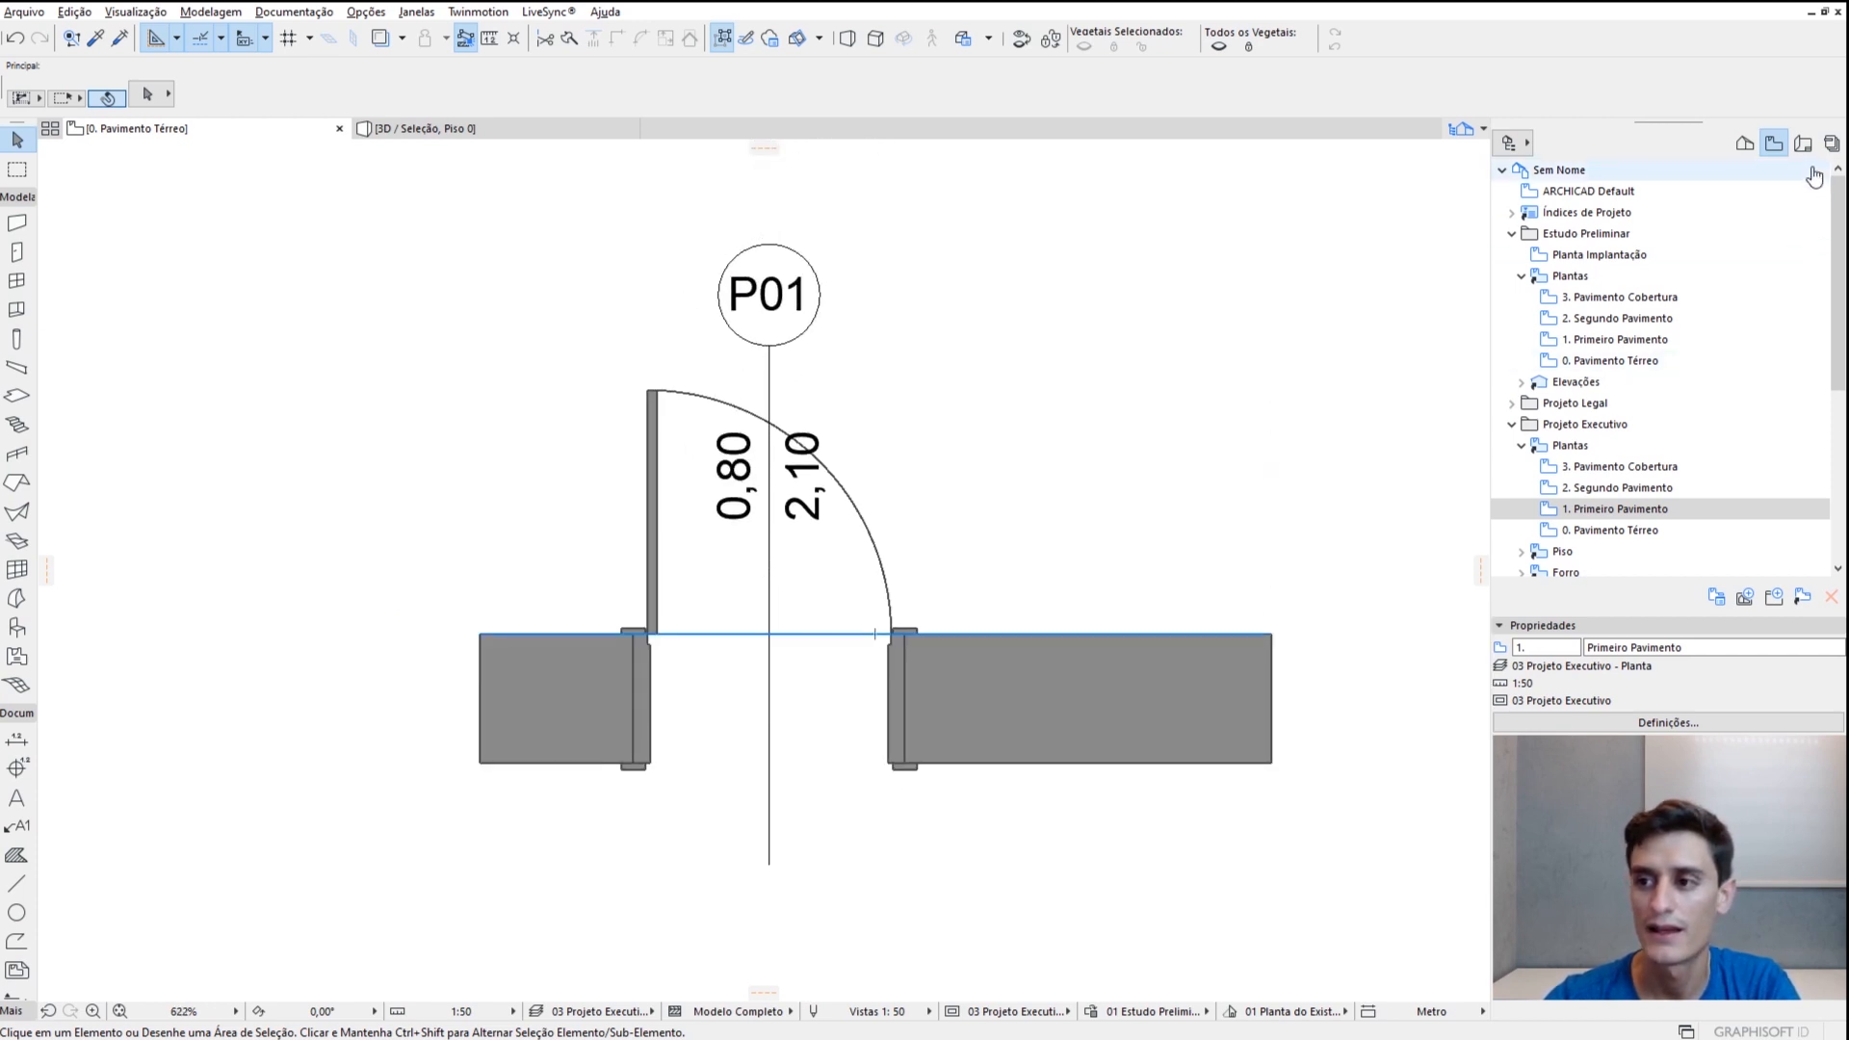
Open the Estudo Preliminar view 0. Pavimento Térreo and inspect the simplified door symbol in the wall
double_click(1619, 361)
scroll(643, 747, "up", 1)
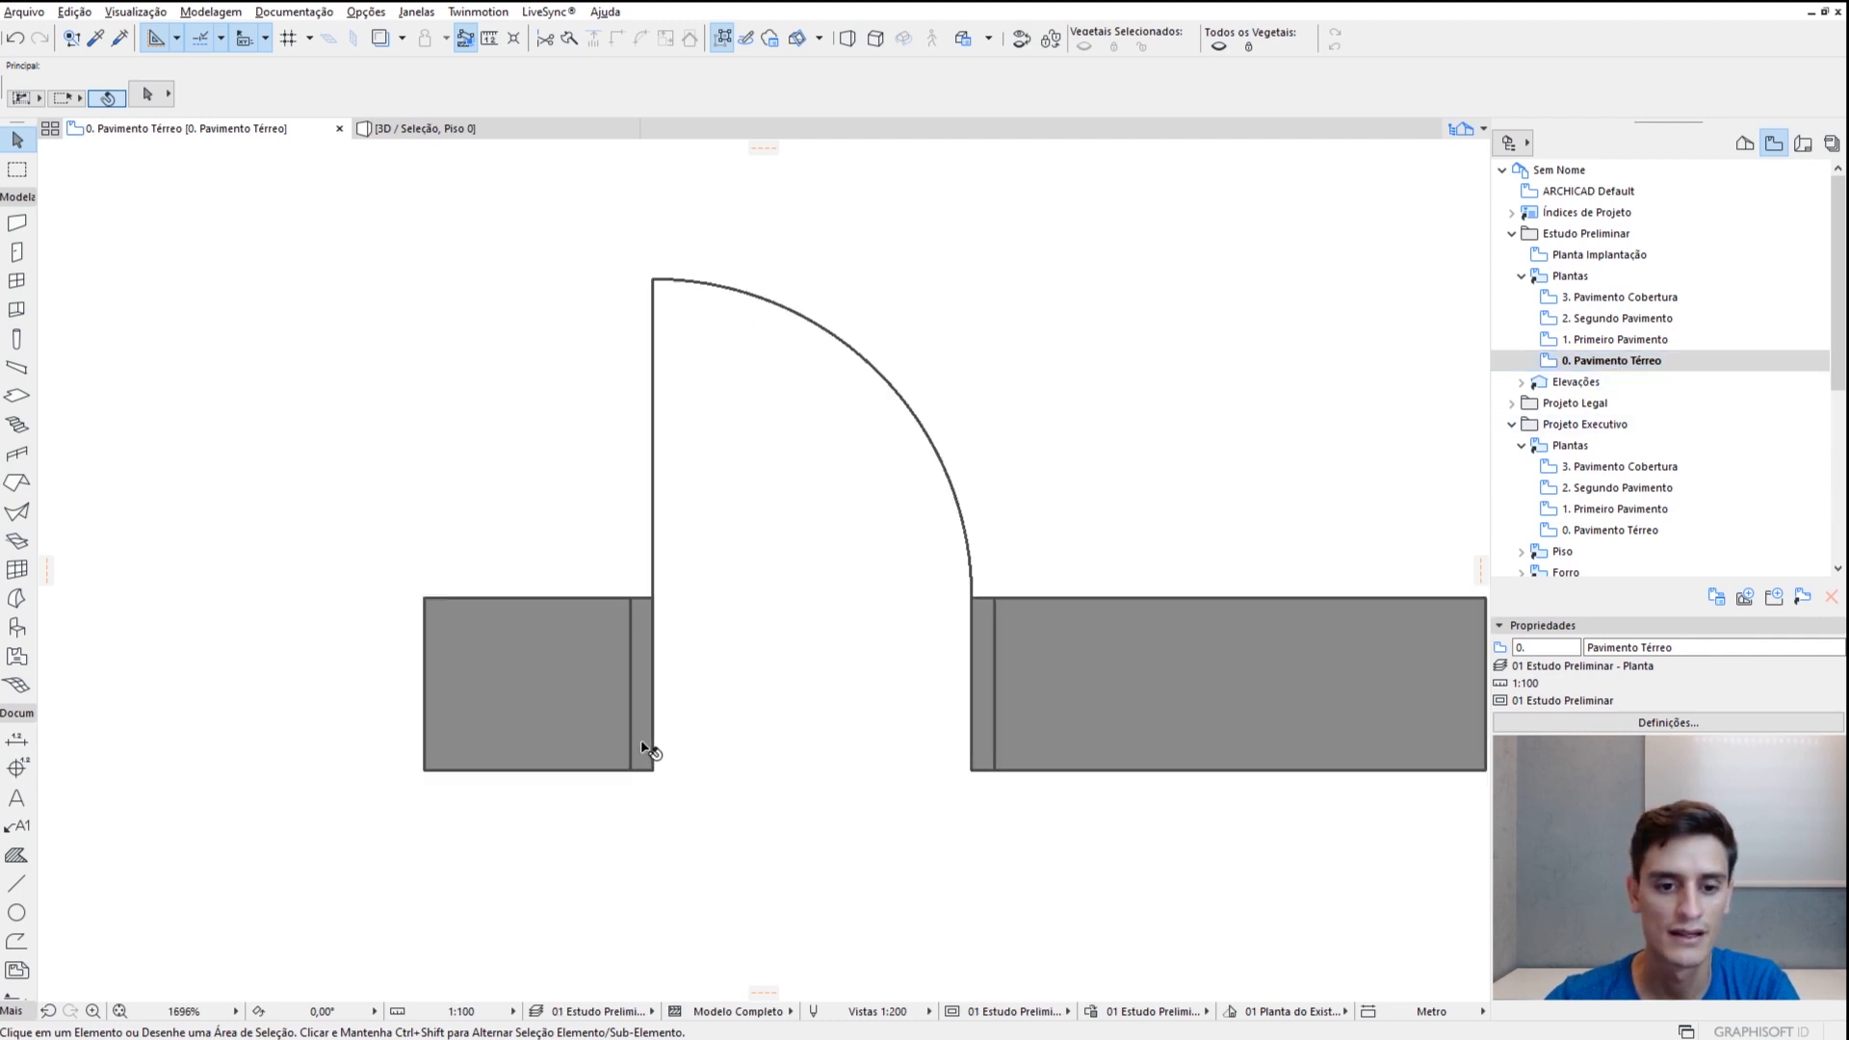
scroll(644, 747, "up", 1)
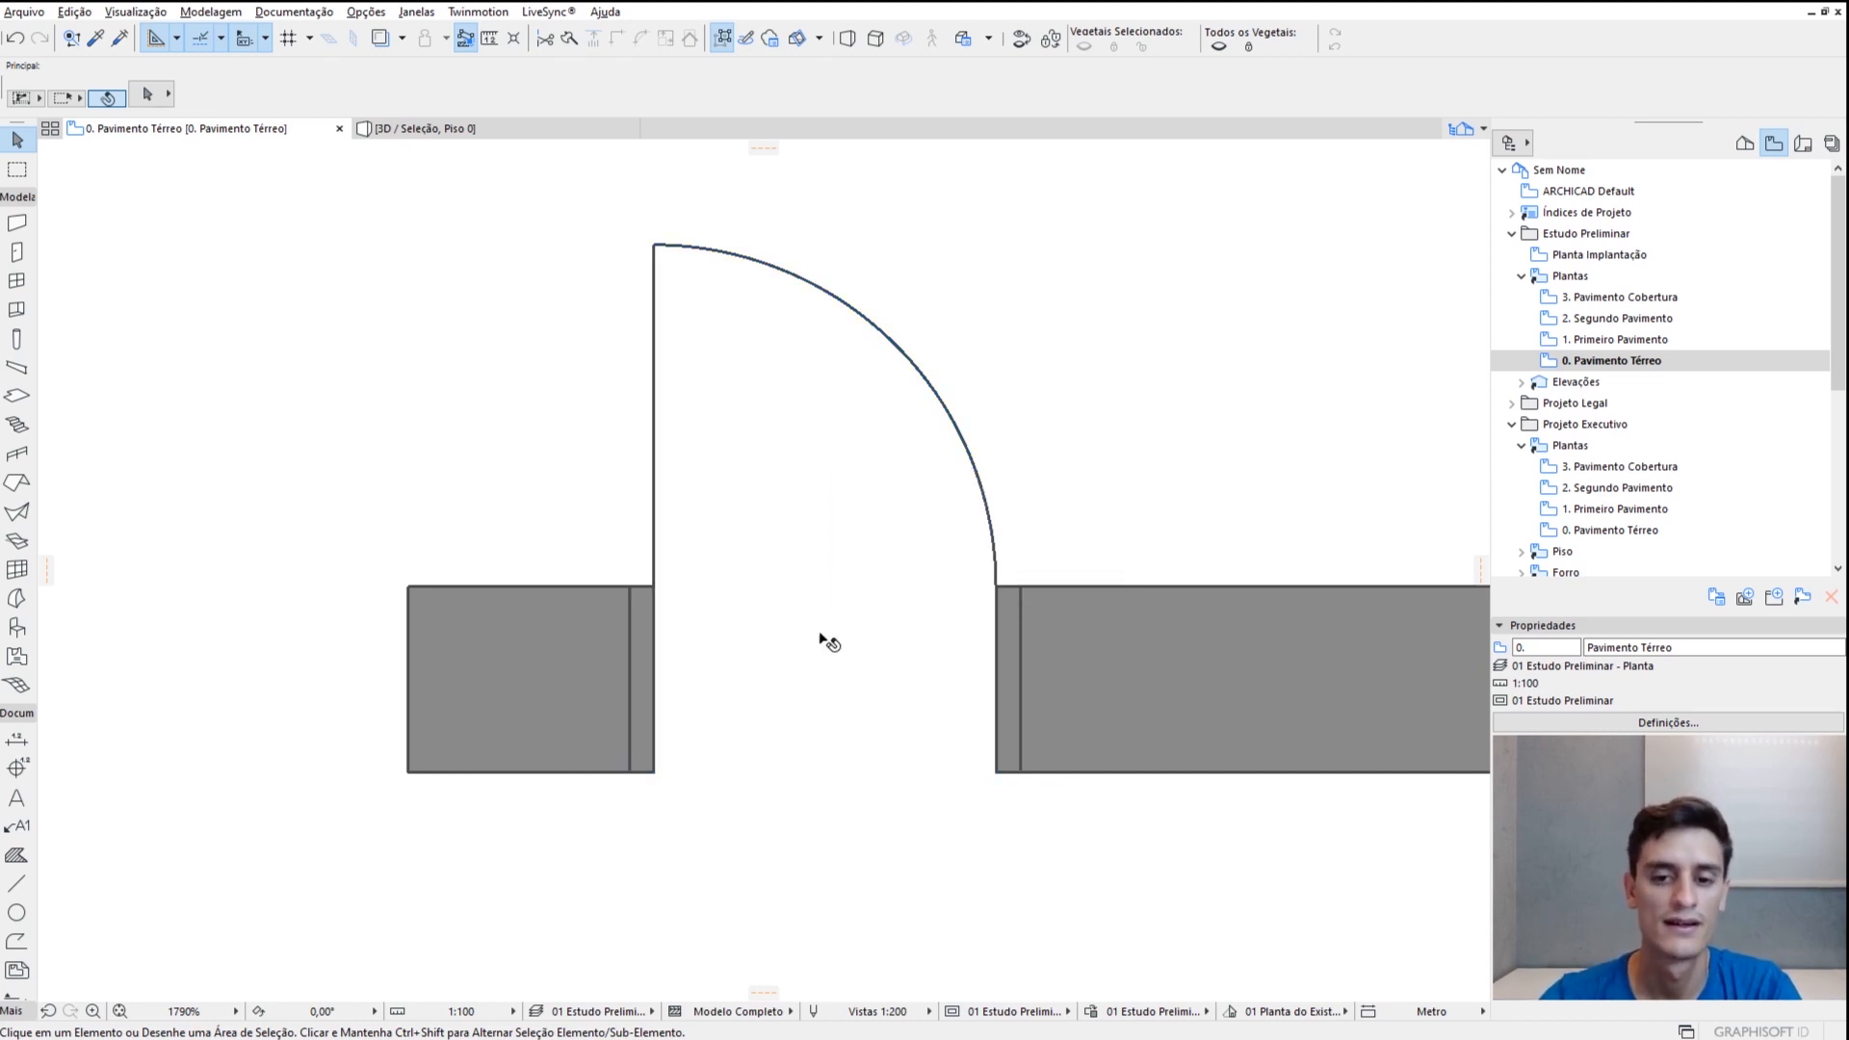
scroll(789, 693, "down", 4)
middle_click_drag(844, 774, 733, 761)
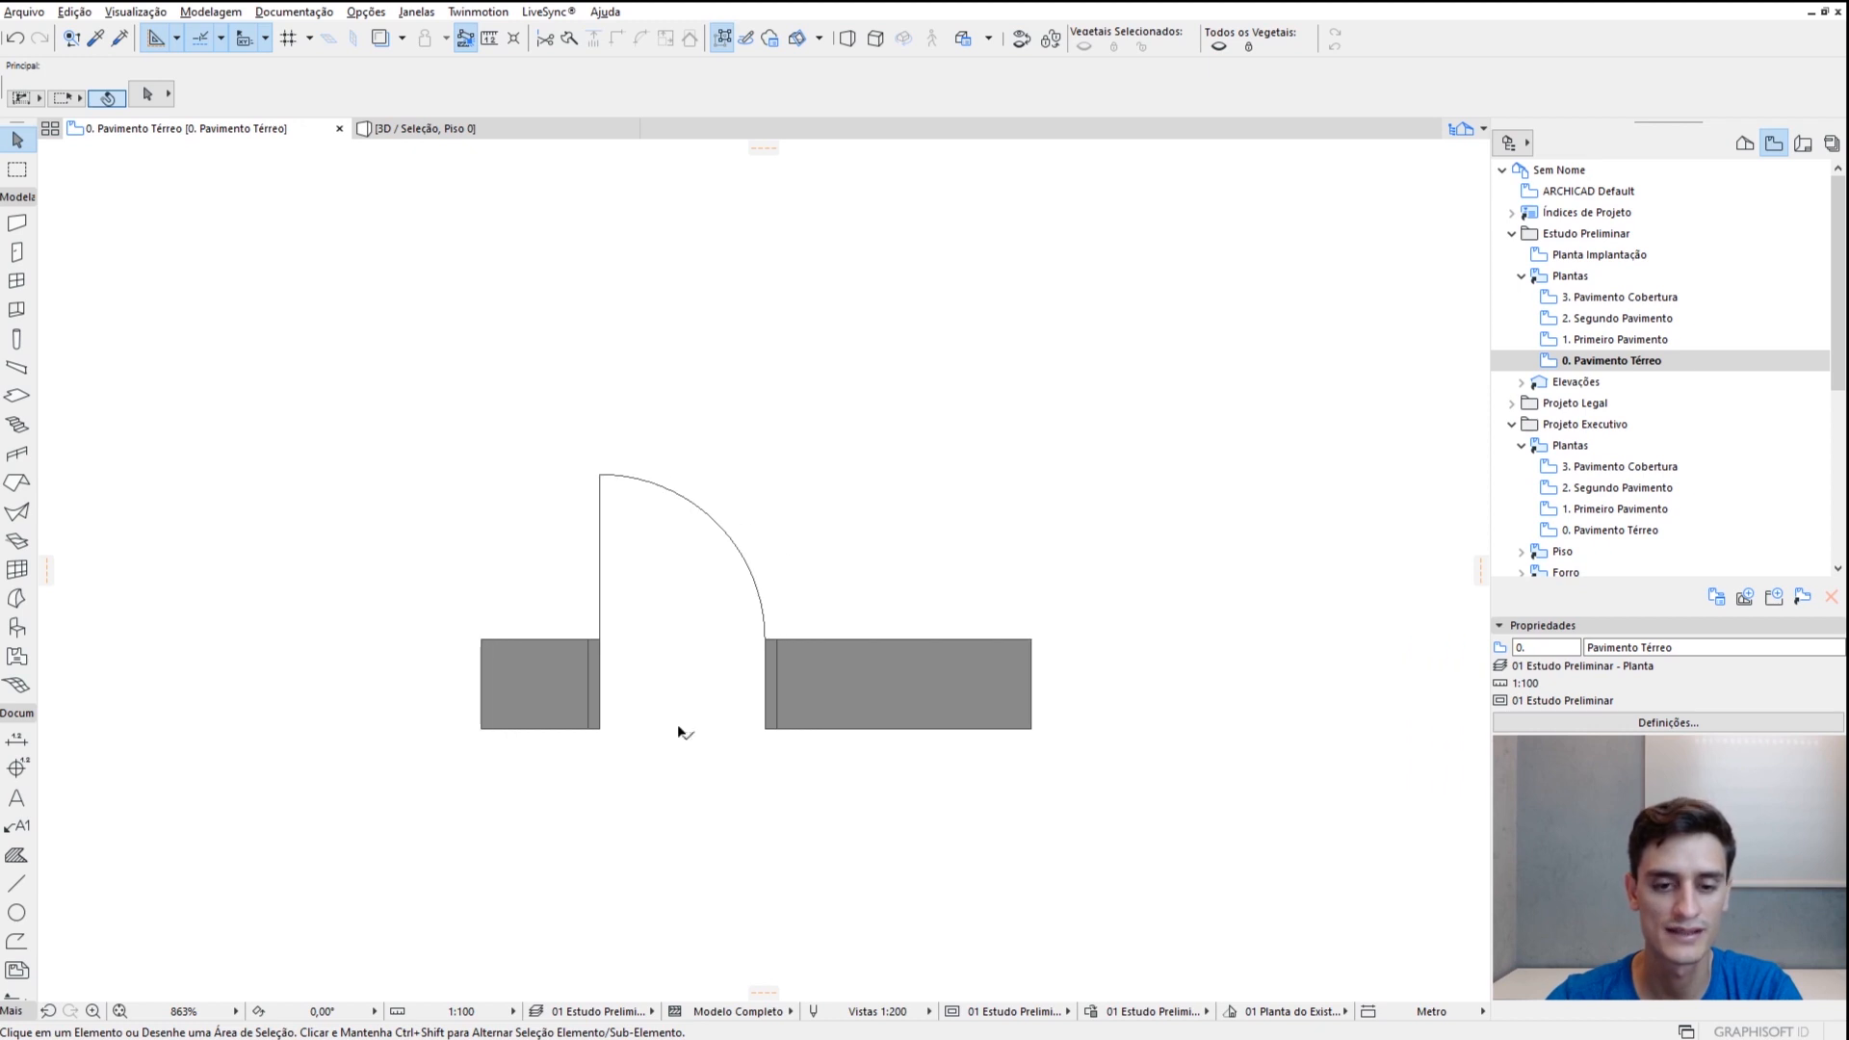
Set the plan scale to 1:200 and check how the door and wall display
left_click(481, 1011)
left_click(557, 916)
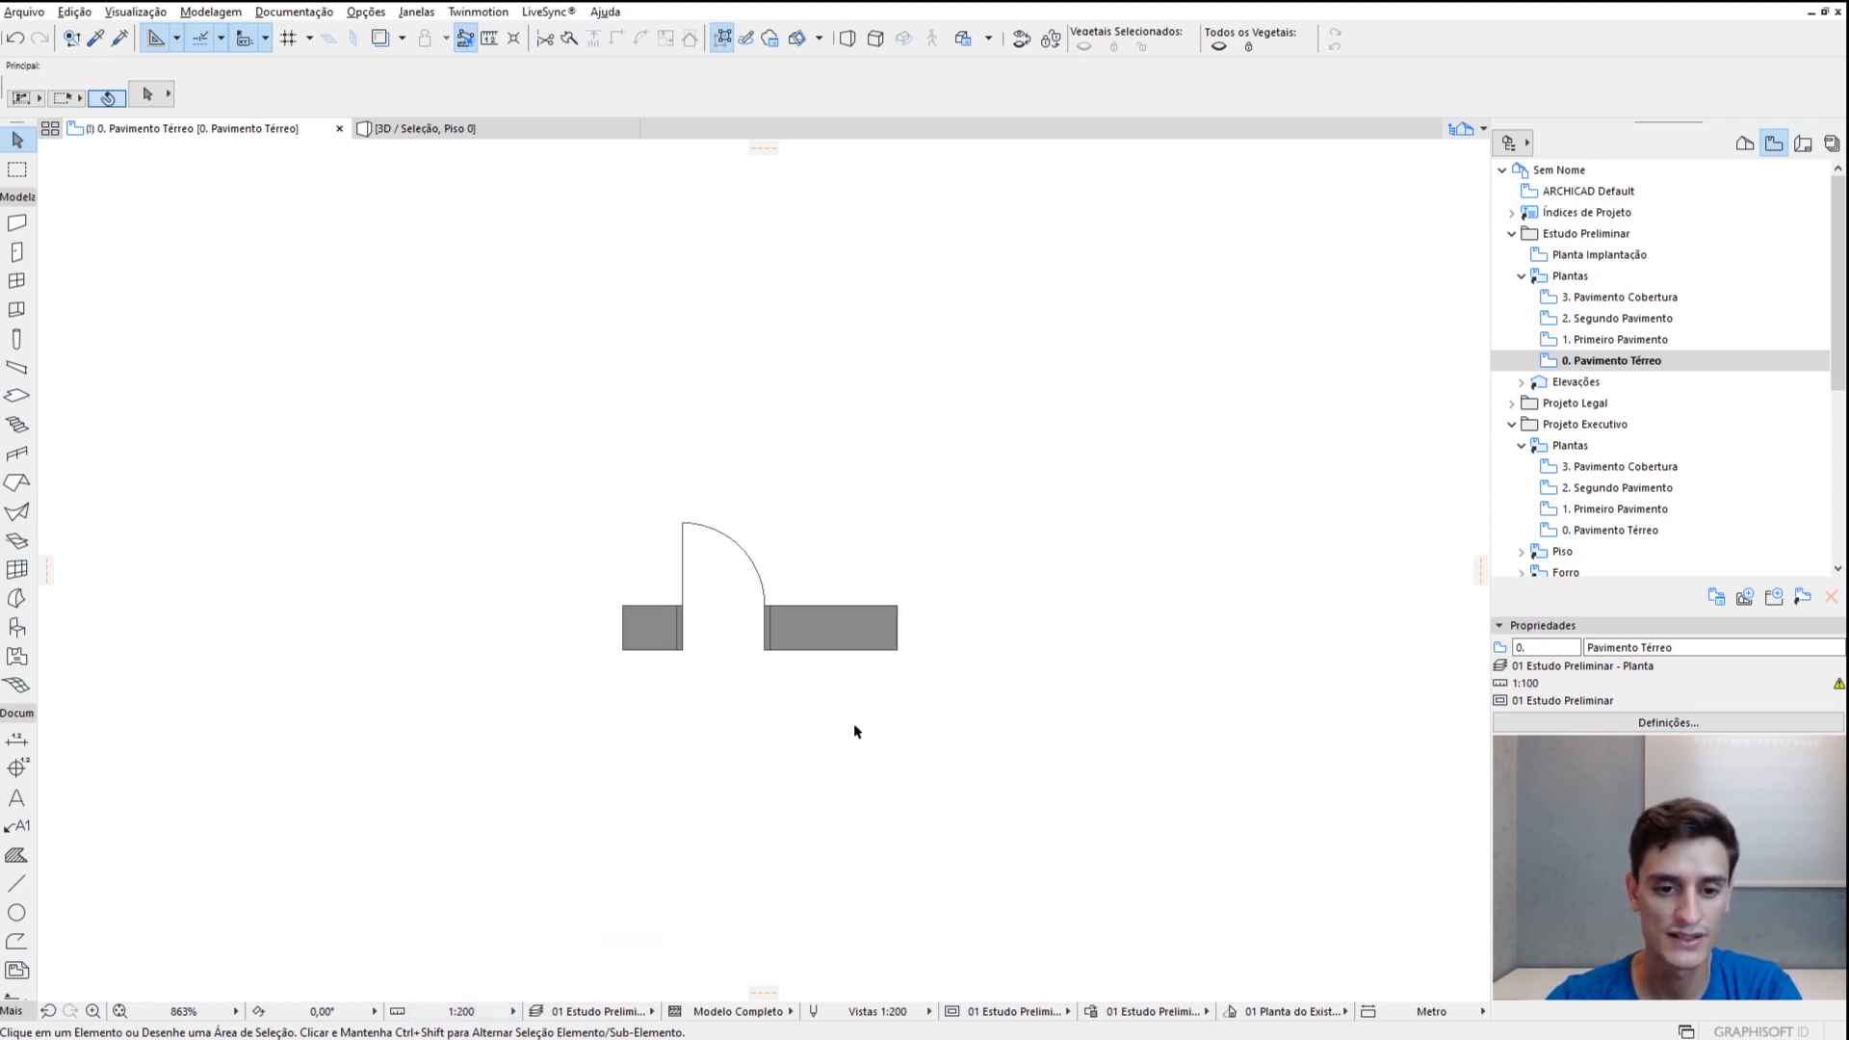
scroll(809, 631, "down", 1)
scroll(777, 628, "up", 1)
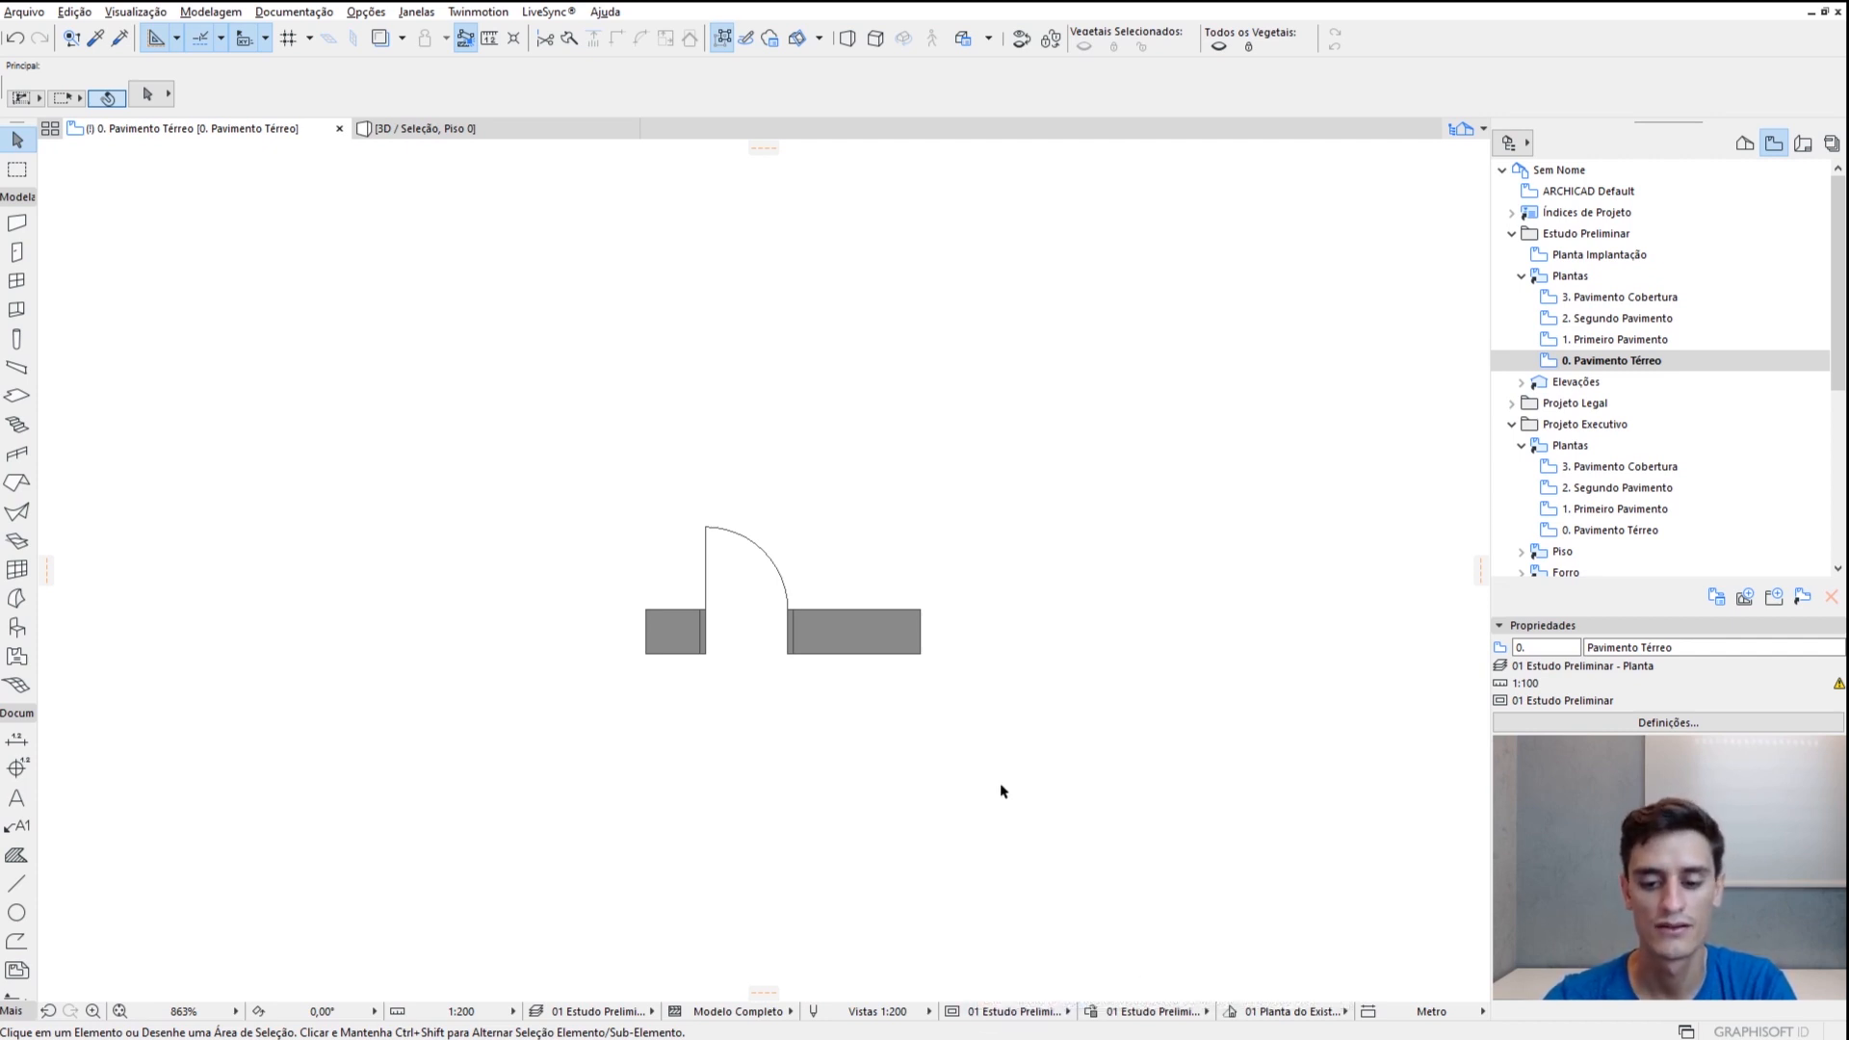
Set the model view options to 03 Projeto Executivo and examine the door's detail and marker
left_click(1013, 1011)
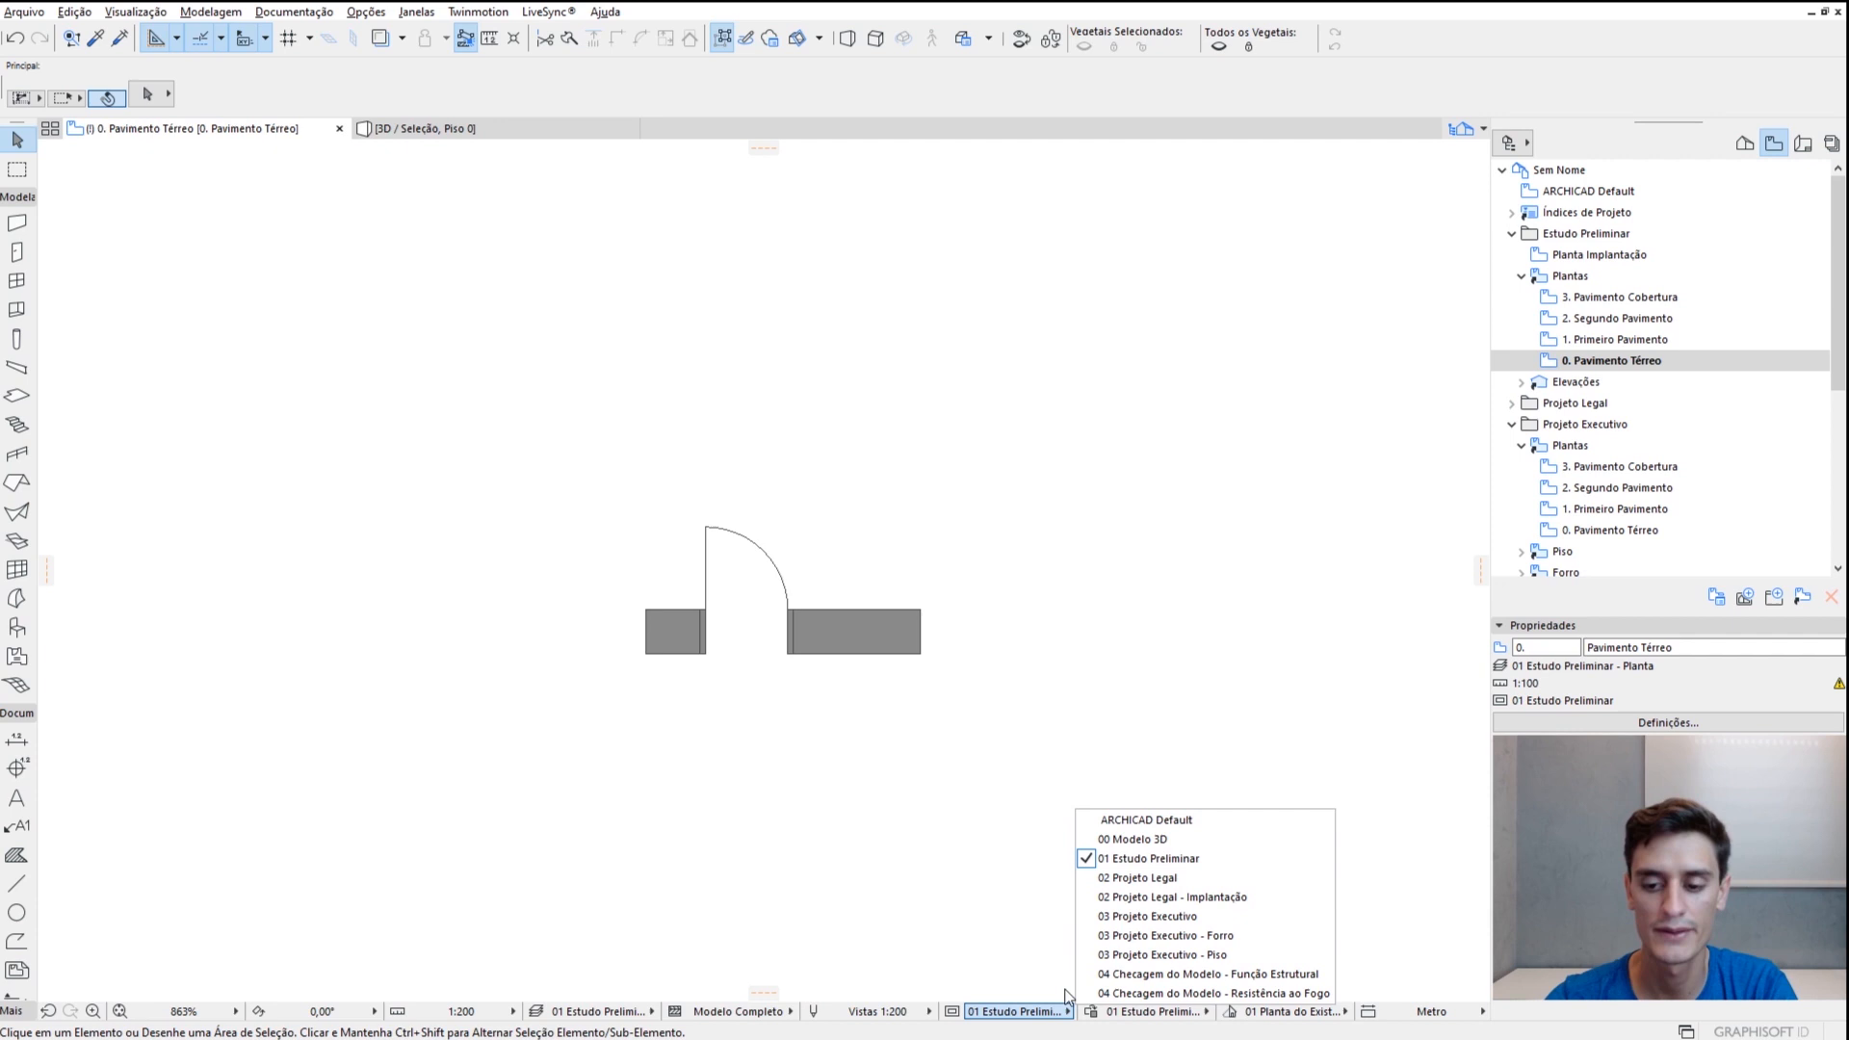
left_click(1155, 916)
scroll(760, 630, "up", 3)
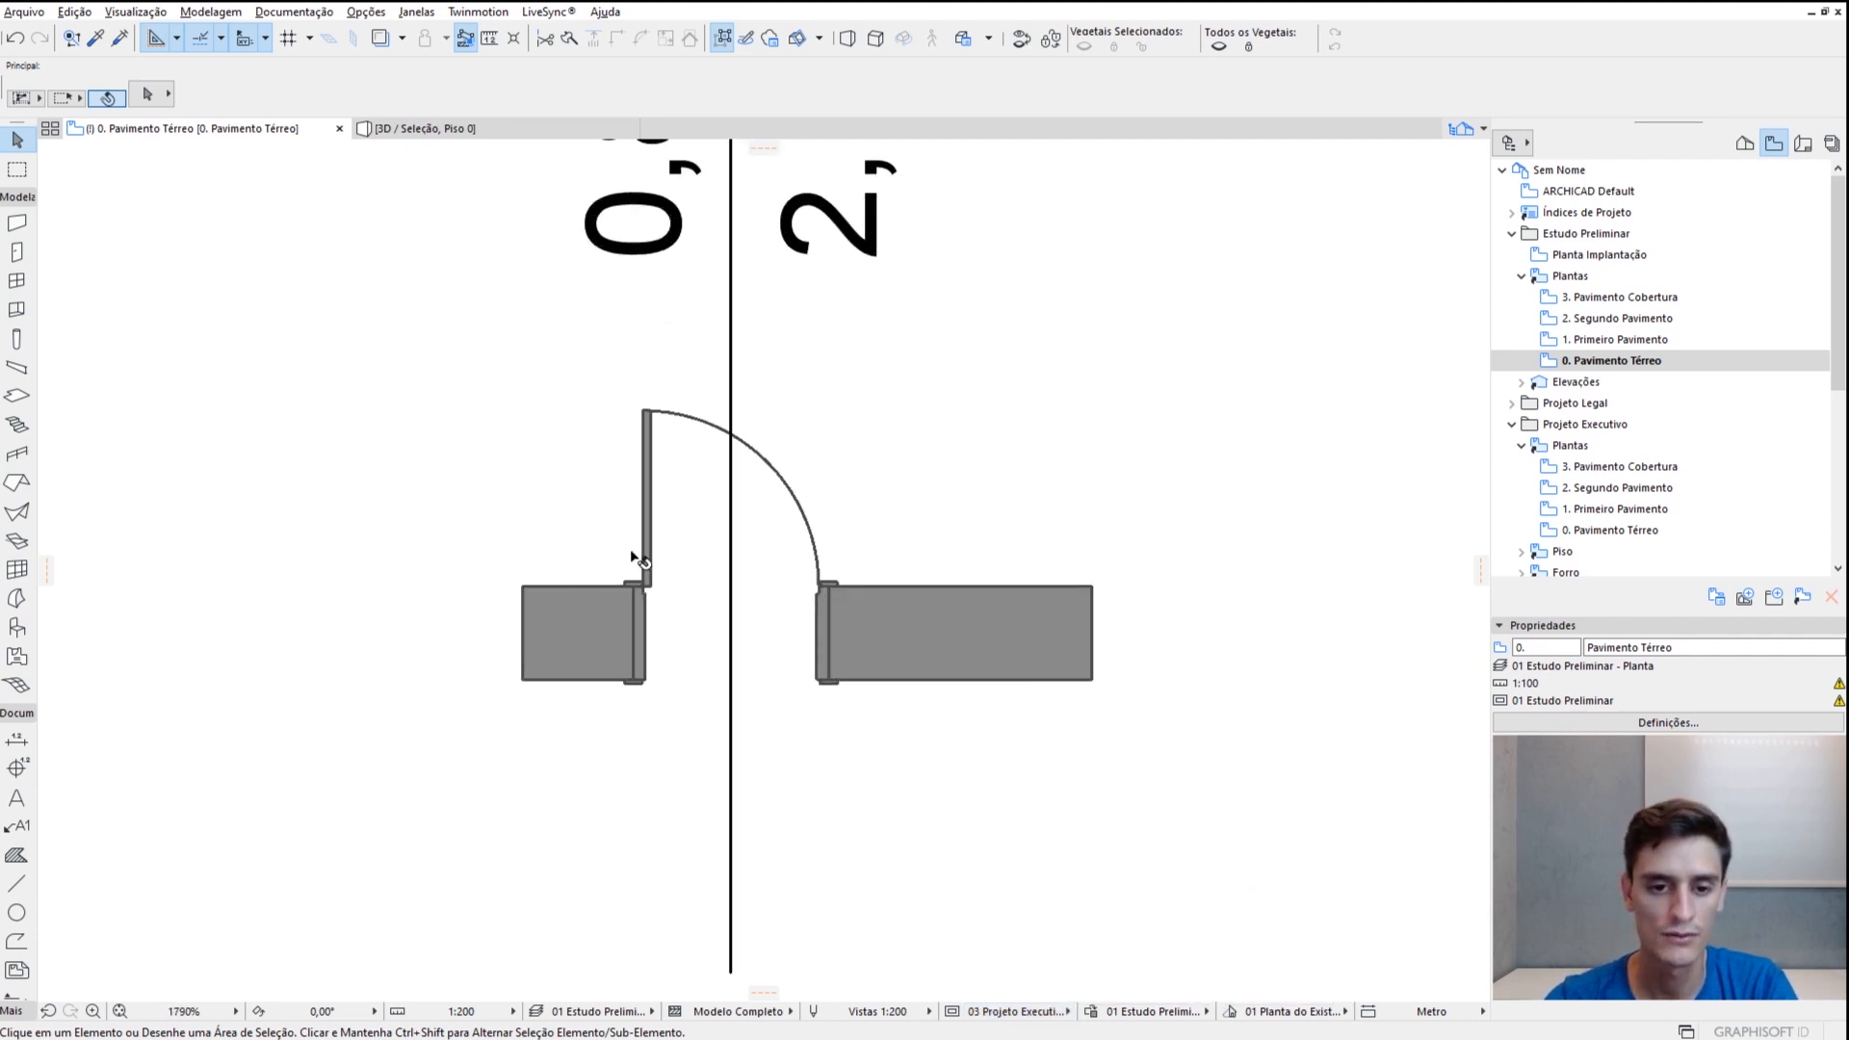
scroll(637, 560, "down", 3)
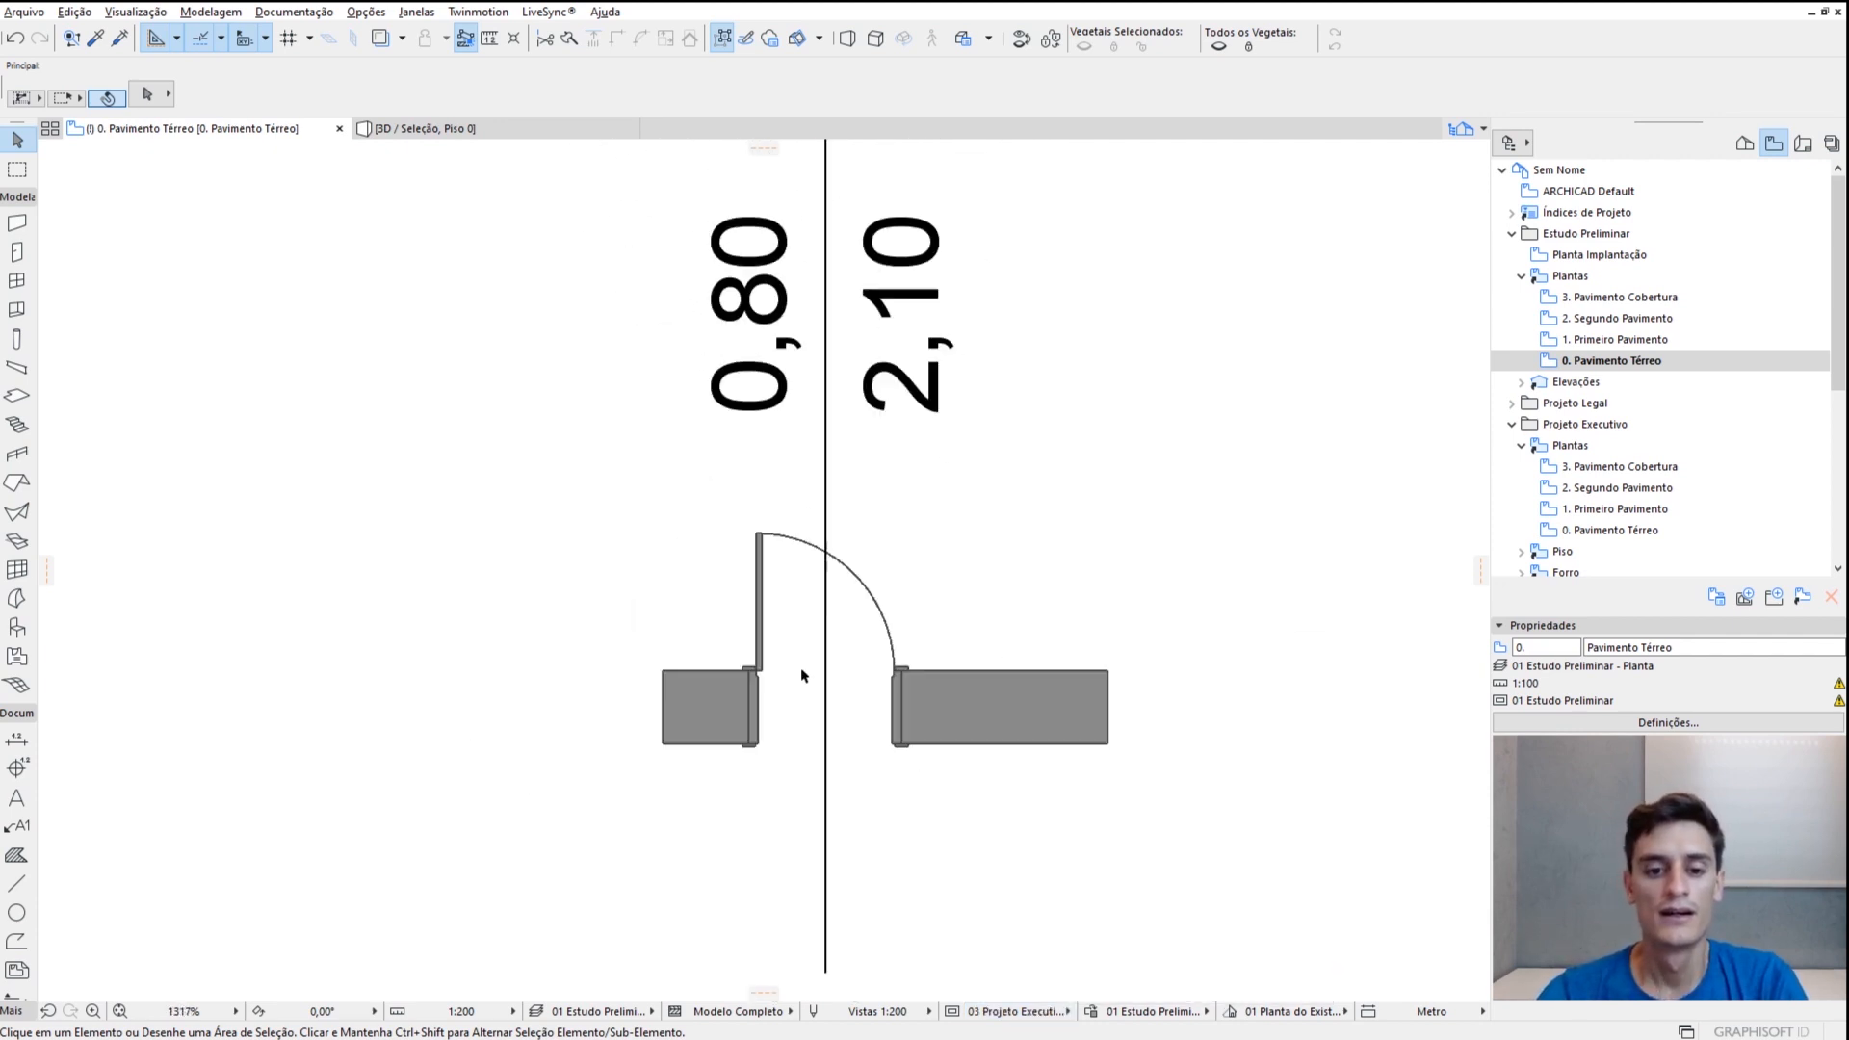
scroll(800, 674, "down", 3)
scroll(783, 651, "up", 3)
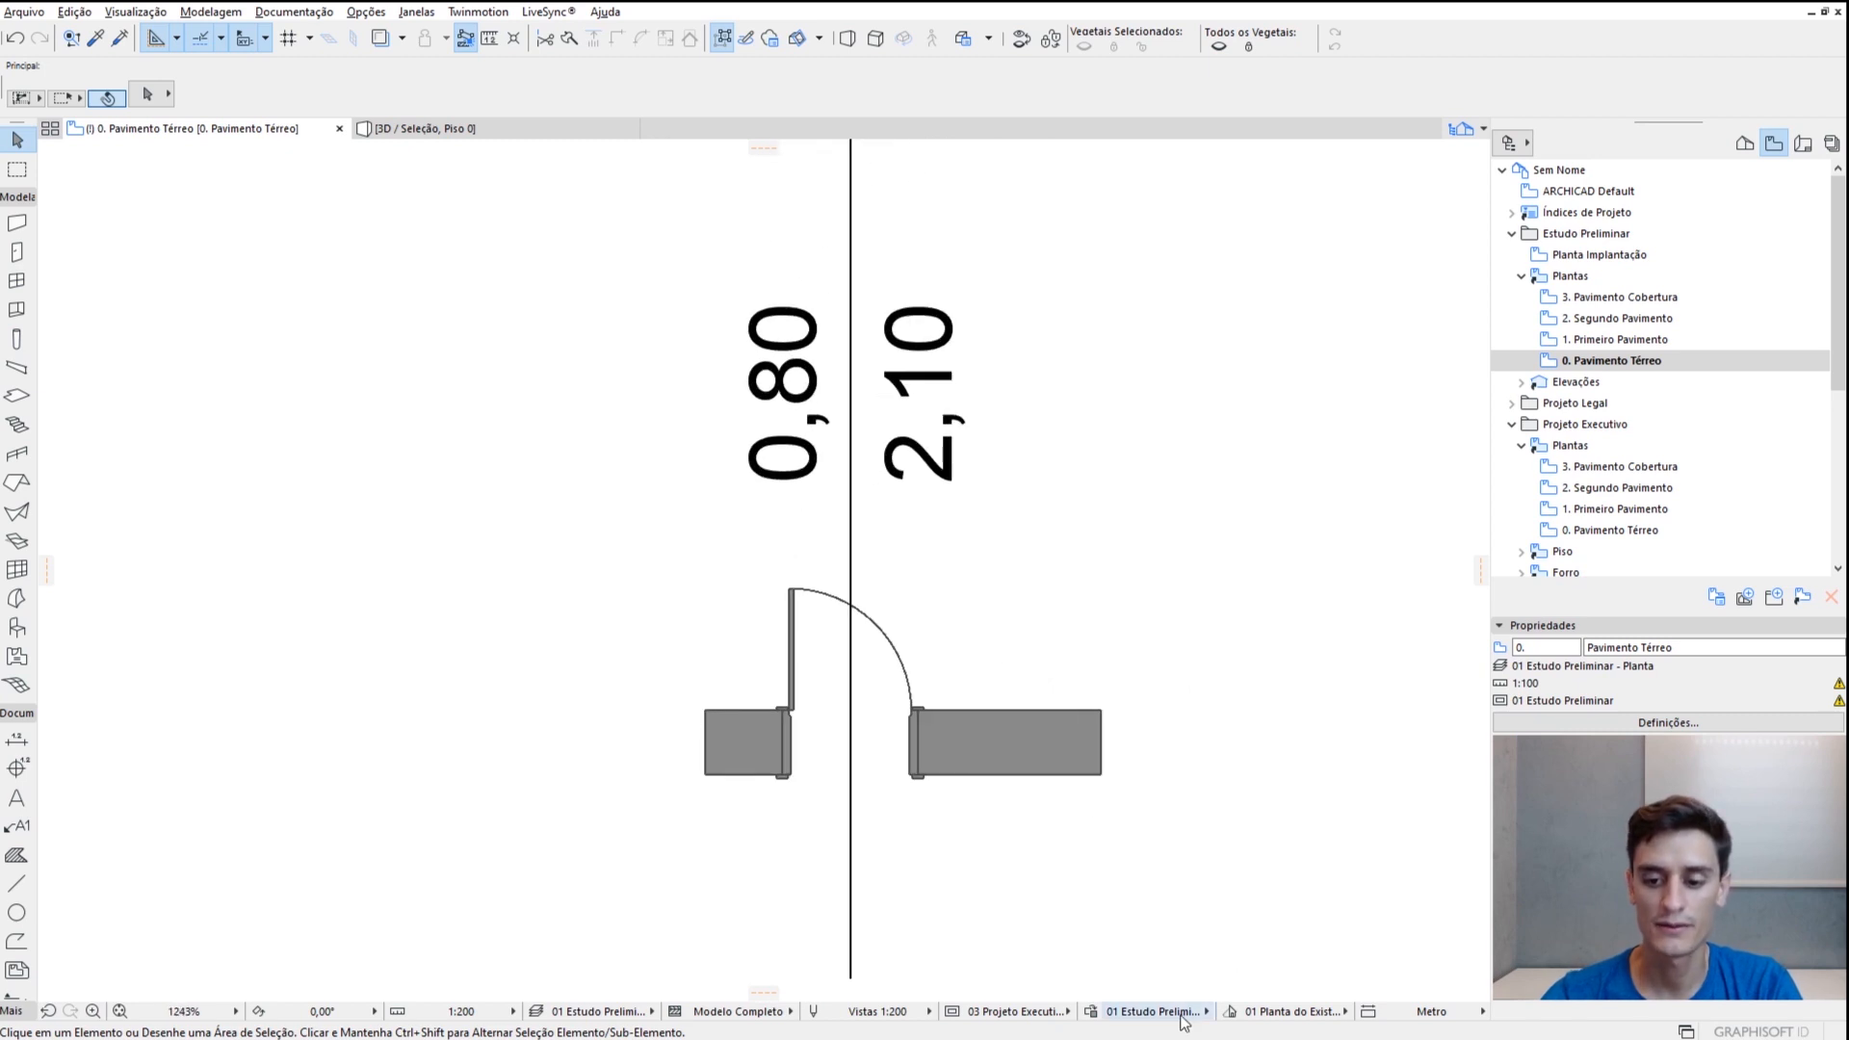
Set the graphic override to Sem Sobreposição and view the wall's layers together with the door
left_click(1149, 1019)
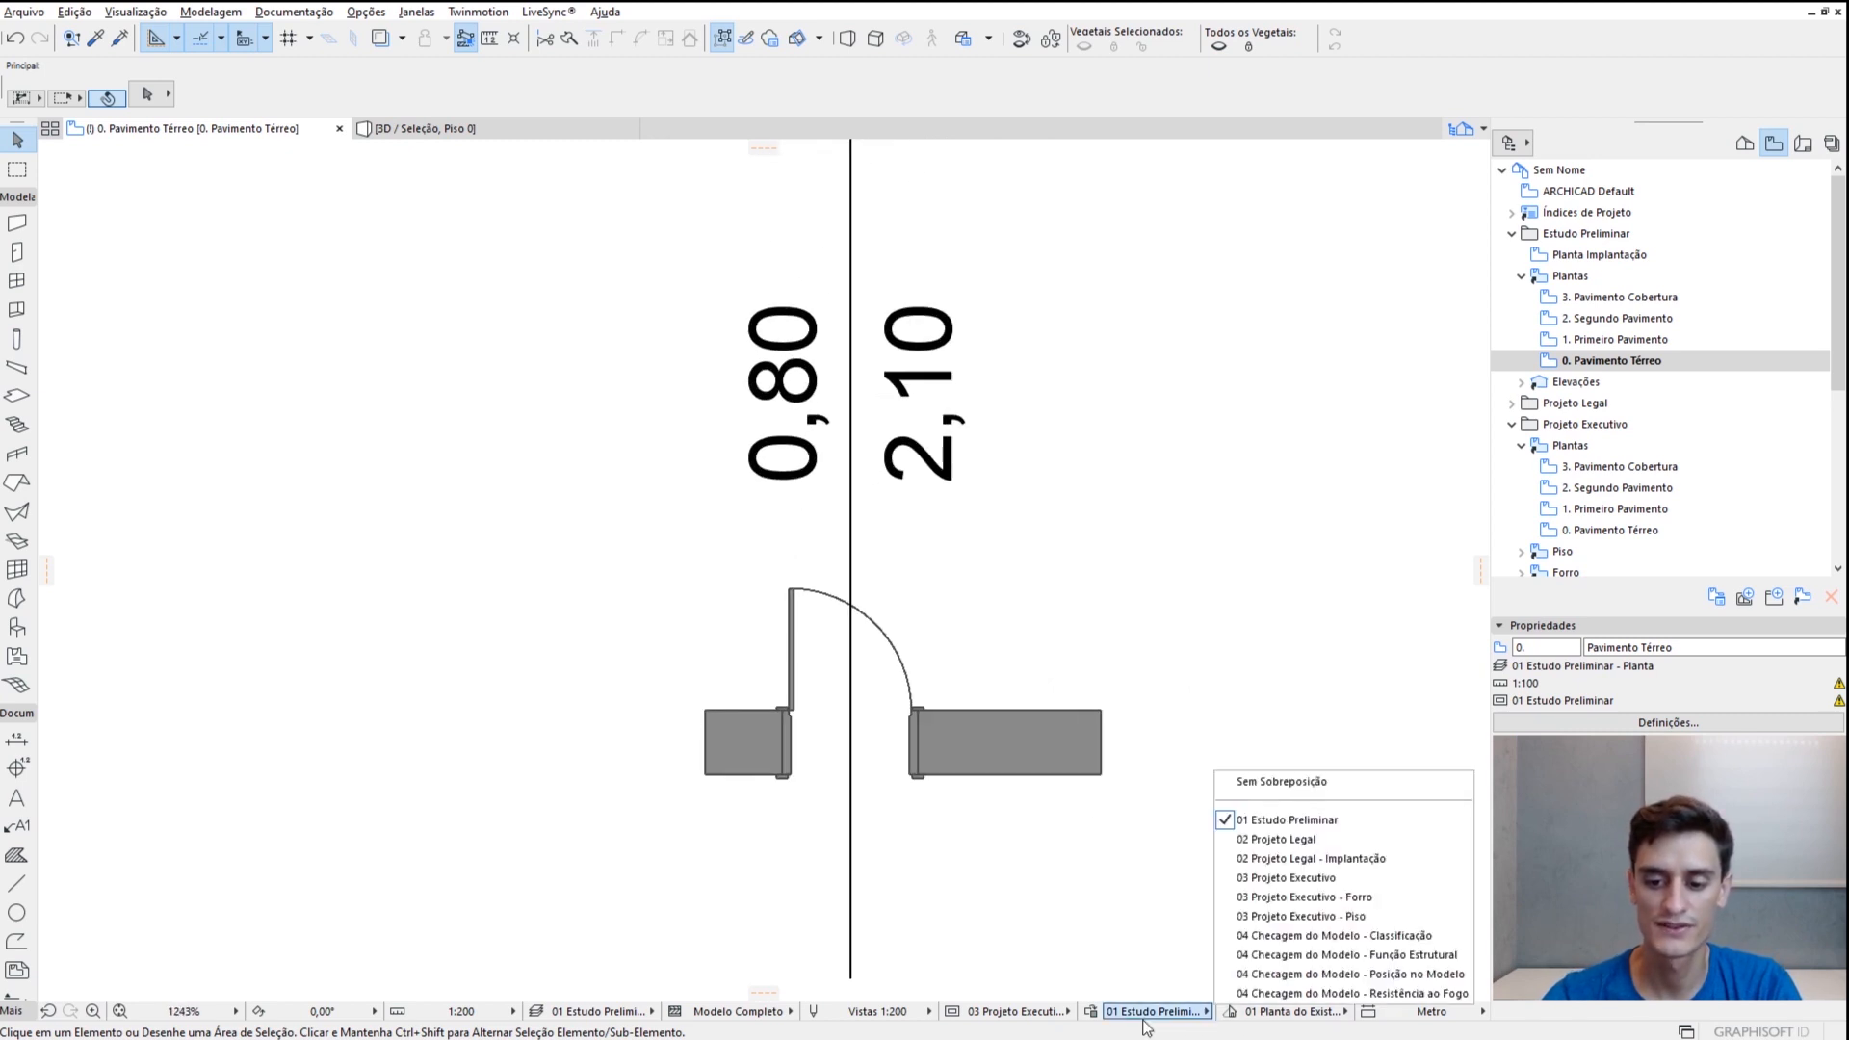
left_click(1296, 783)
scroll(974, 842, "down", 6)
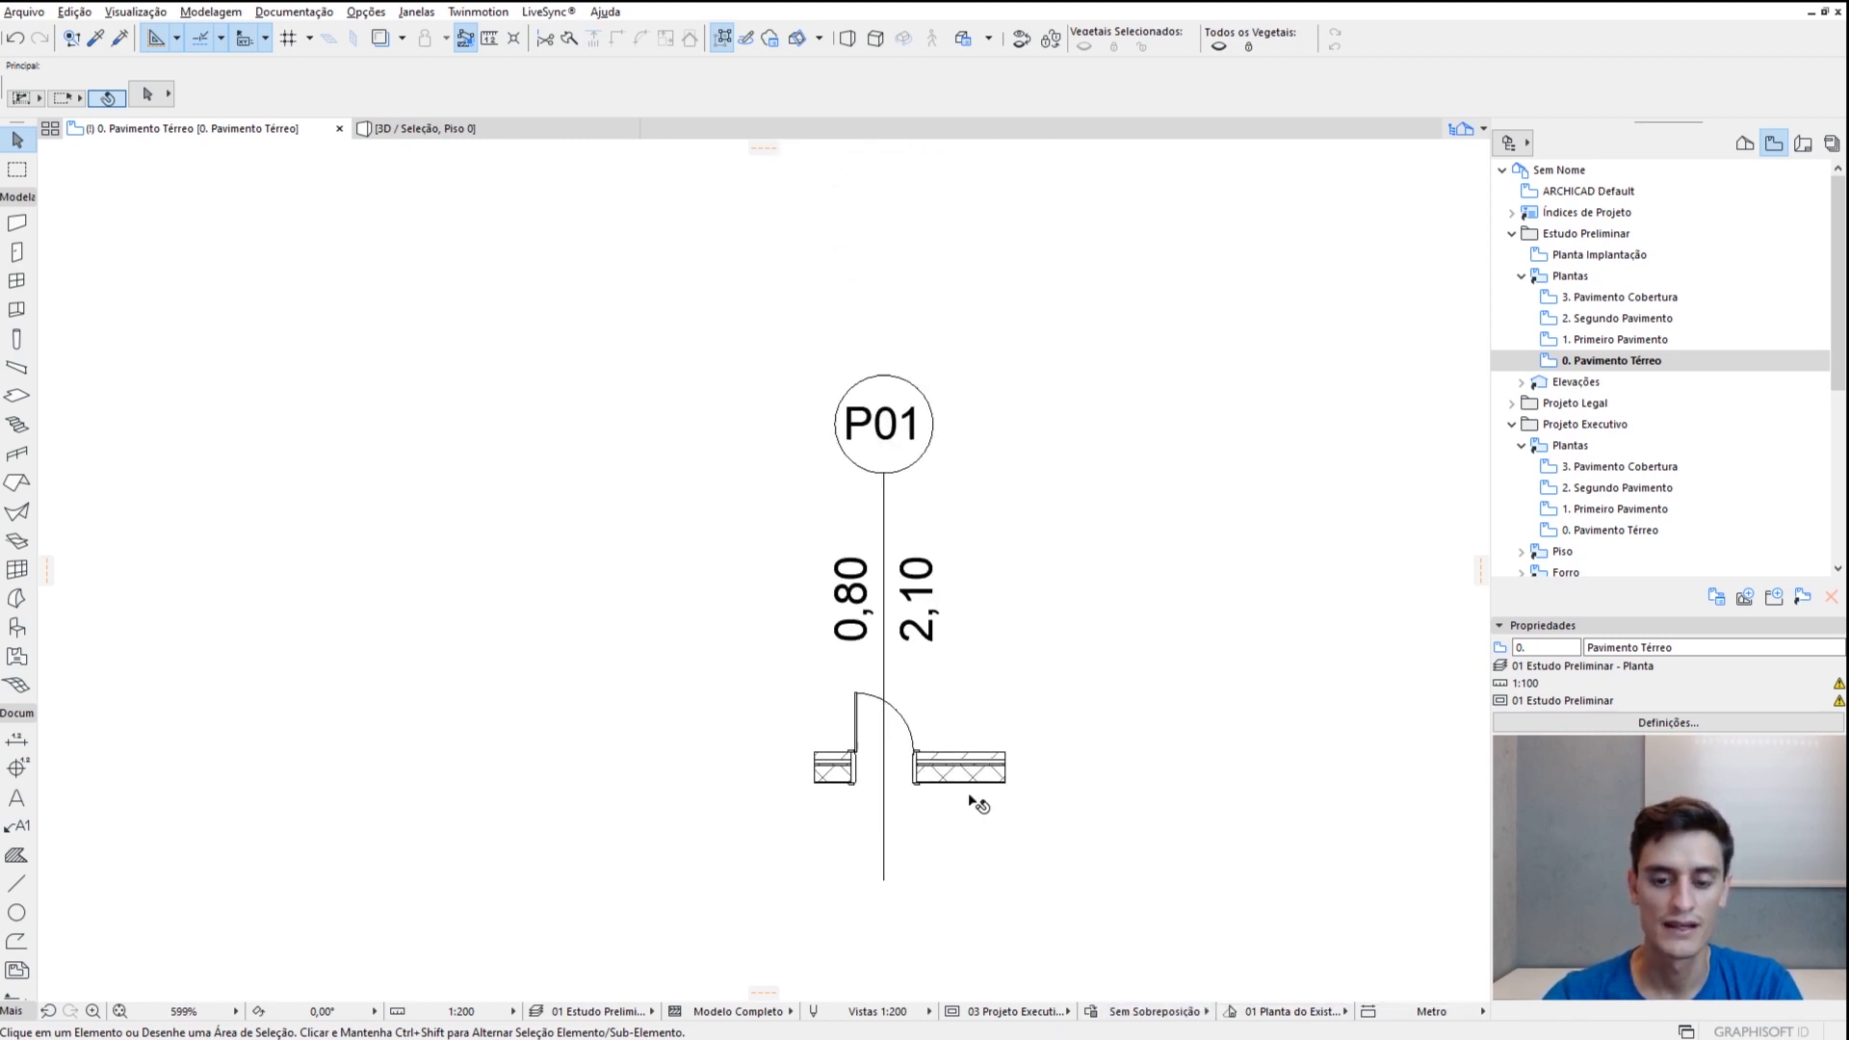
Set the plan scale to 1:500 and examine how the door, its marker and the wall layers display
middle_click_drag(973, 802, 916, 694)
left_click(508, 1009)
left_click(566, 939)
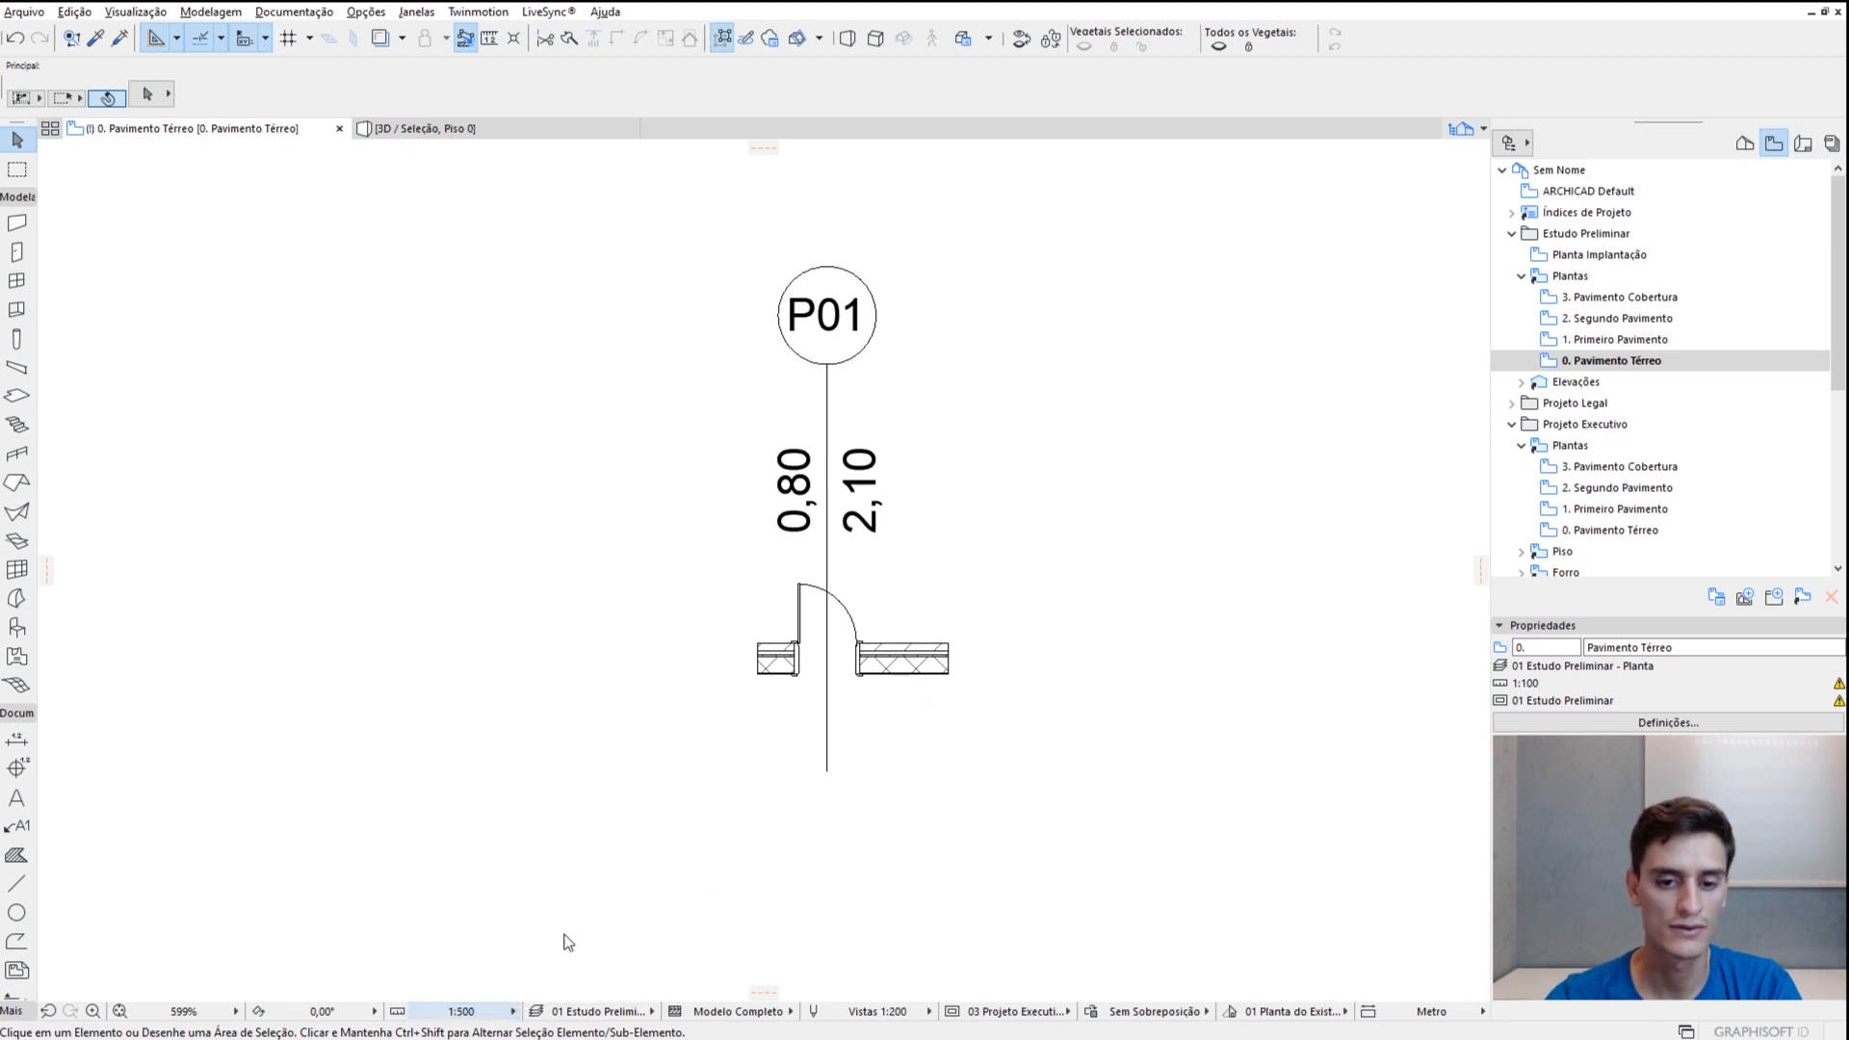
scroll(748, 538, "up", 2)
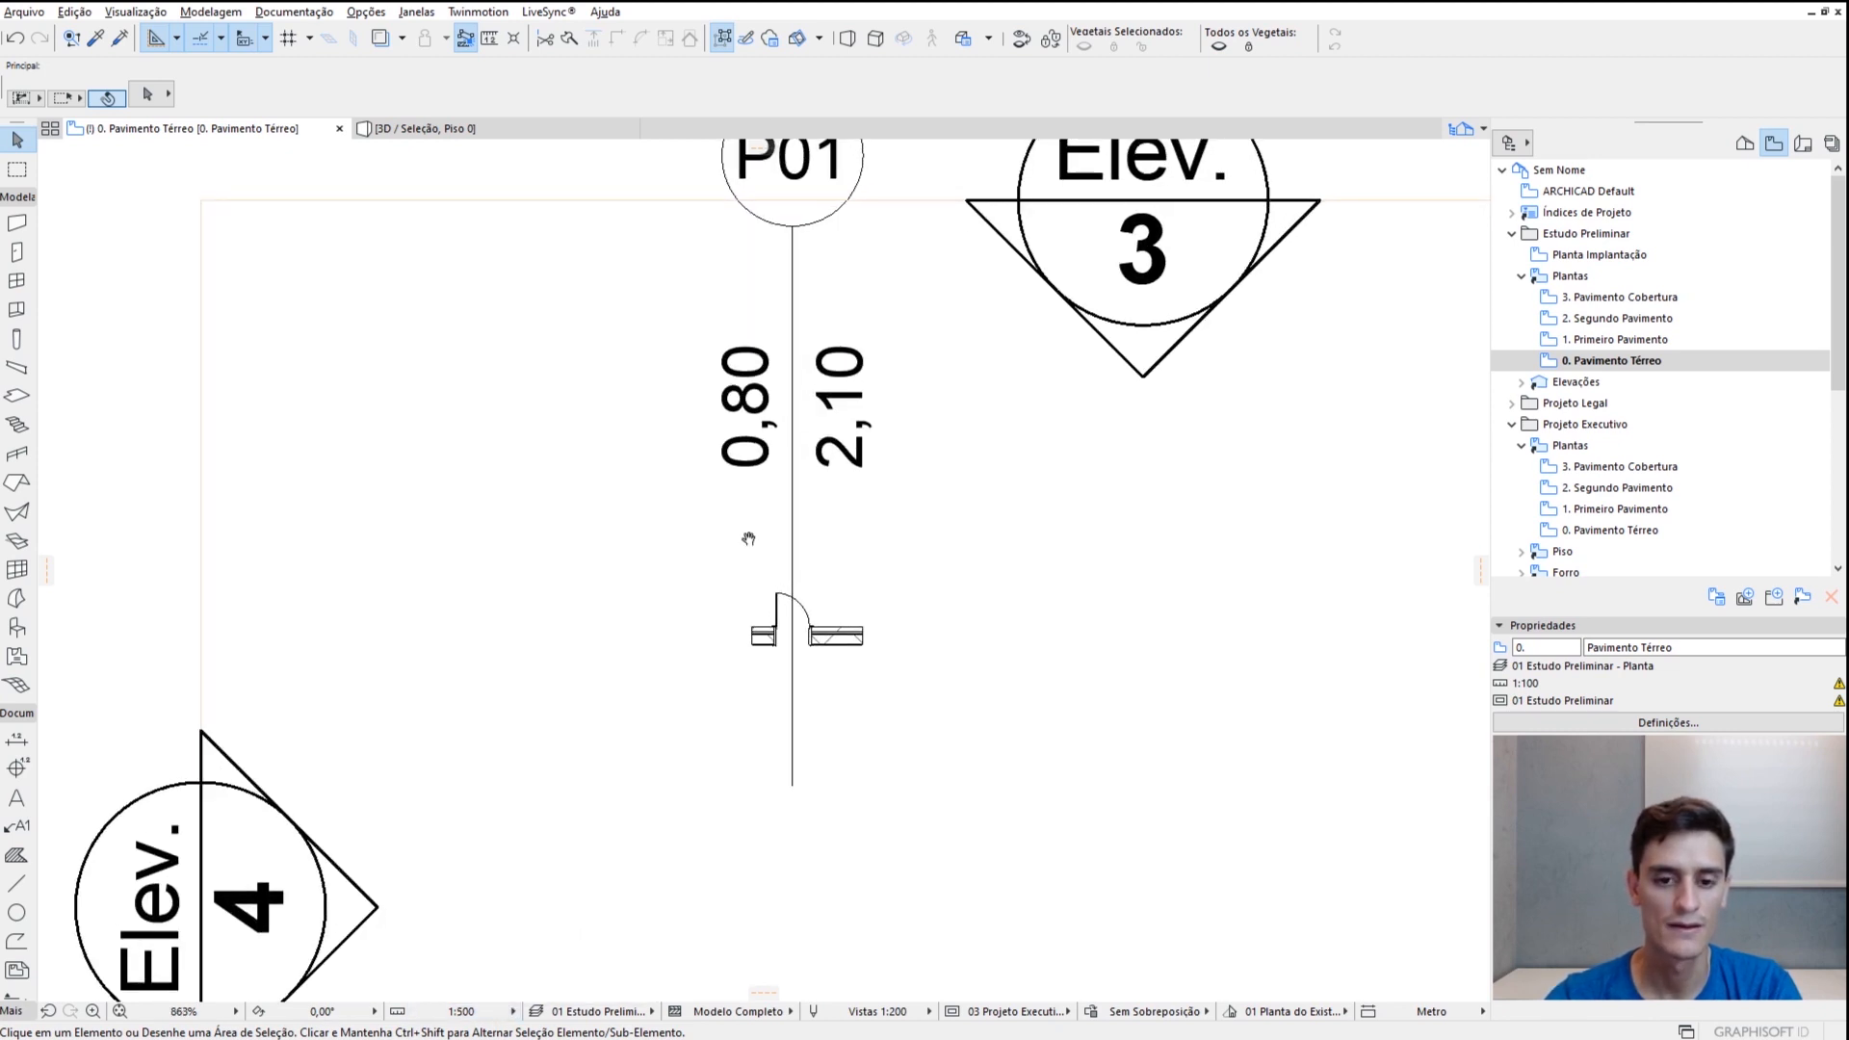
scroll(748, 538, "down", 1)
left_click(824, 638)
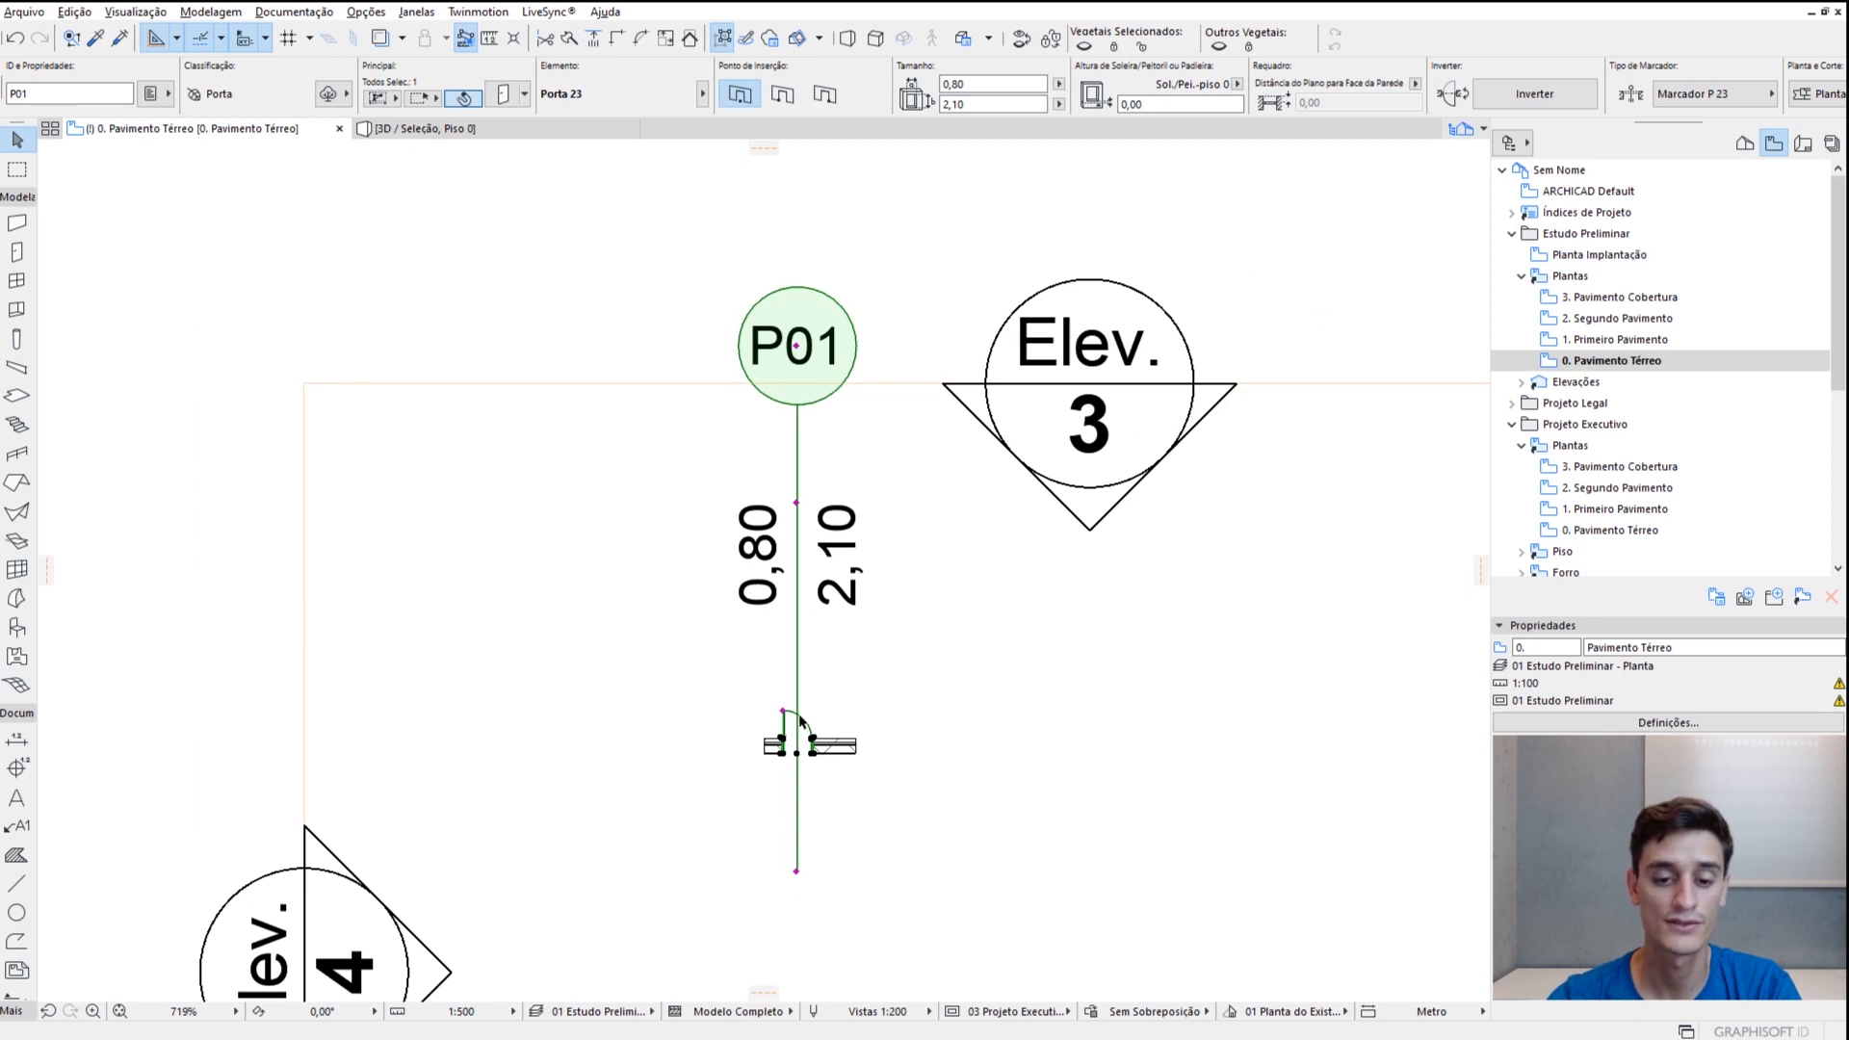
key("Escape")
scroll(823, 751, "up", 4)
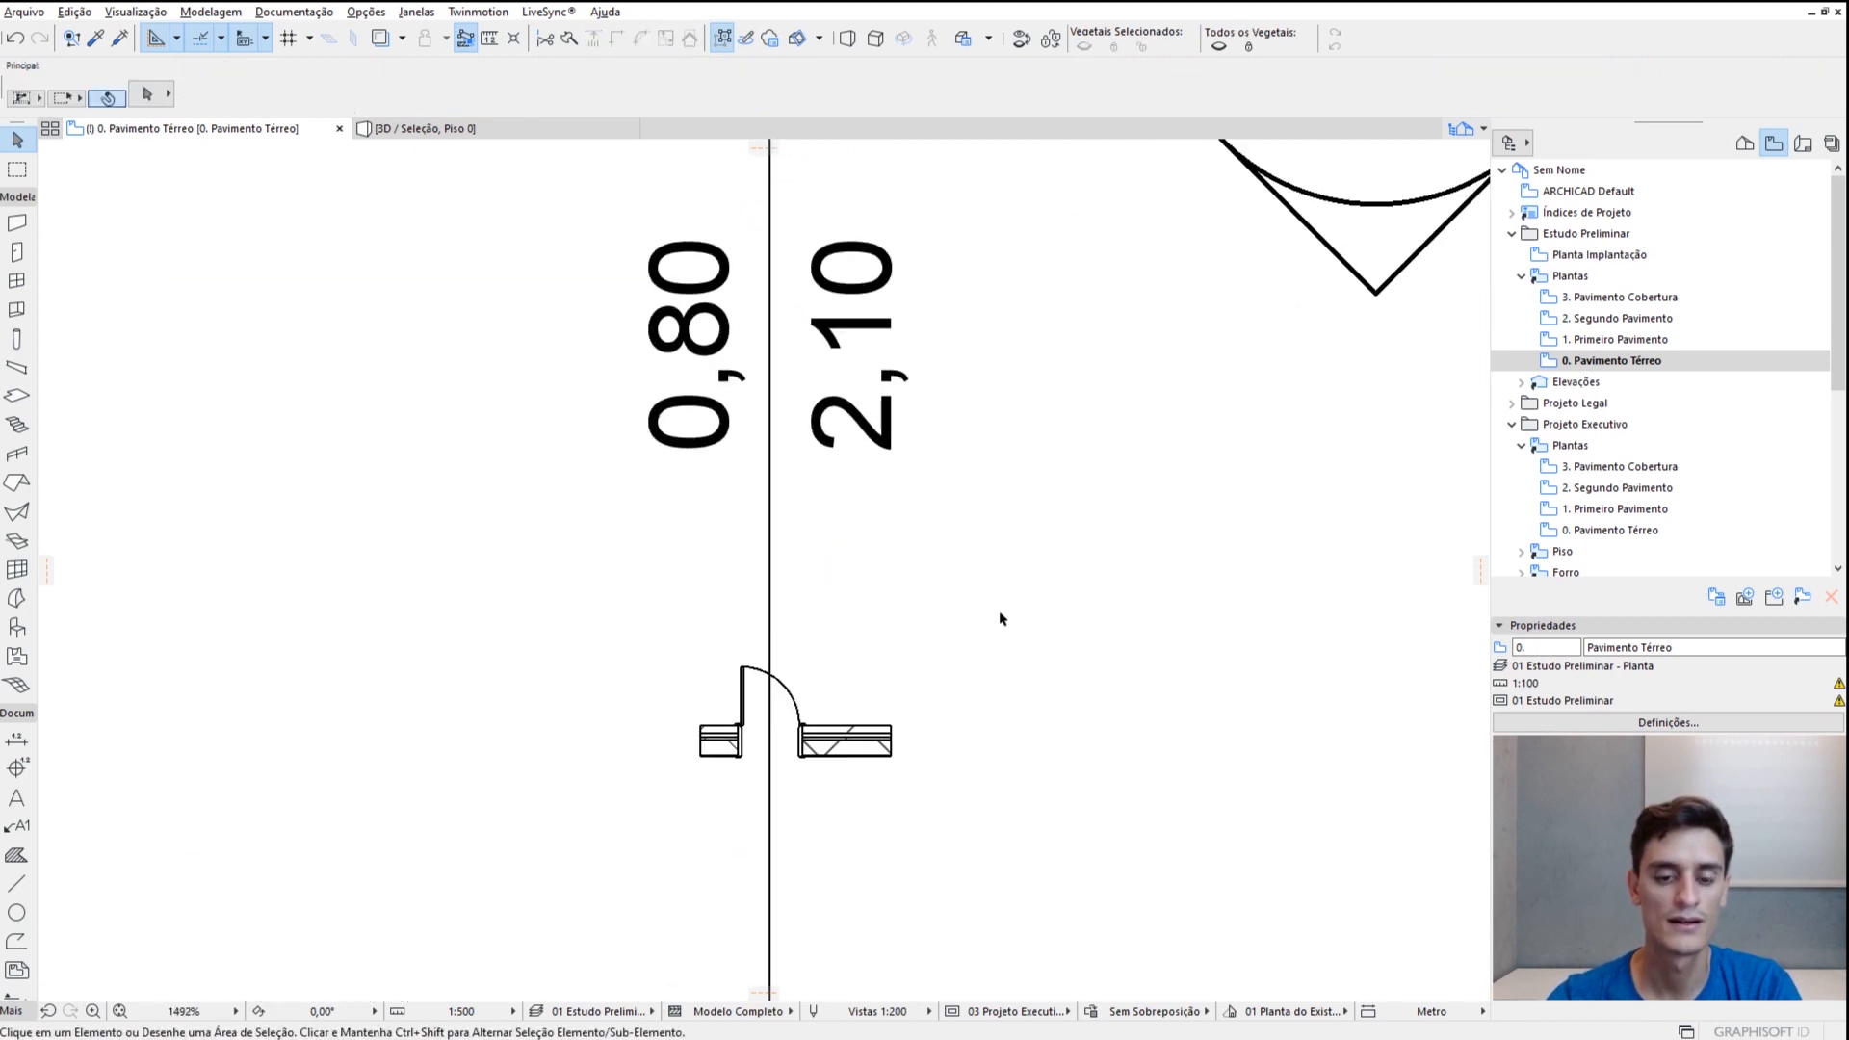
scroll(999, 619, "down", 5)
scroll(830, 642, "up", 3)
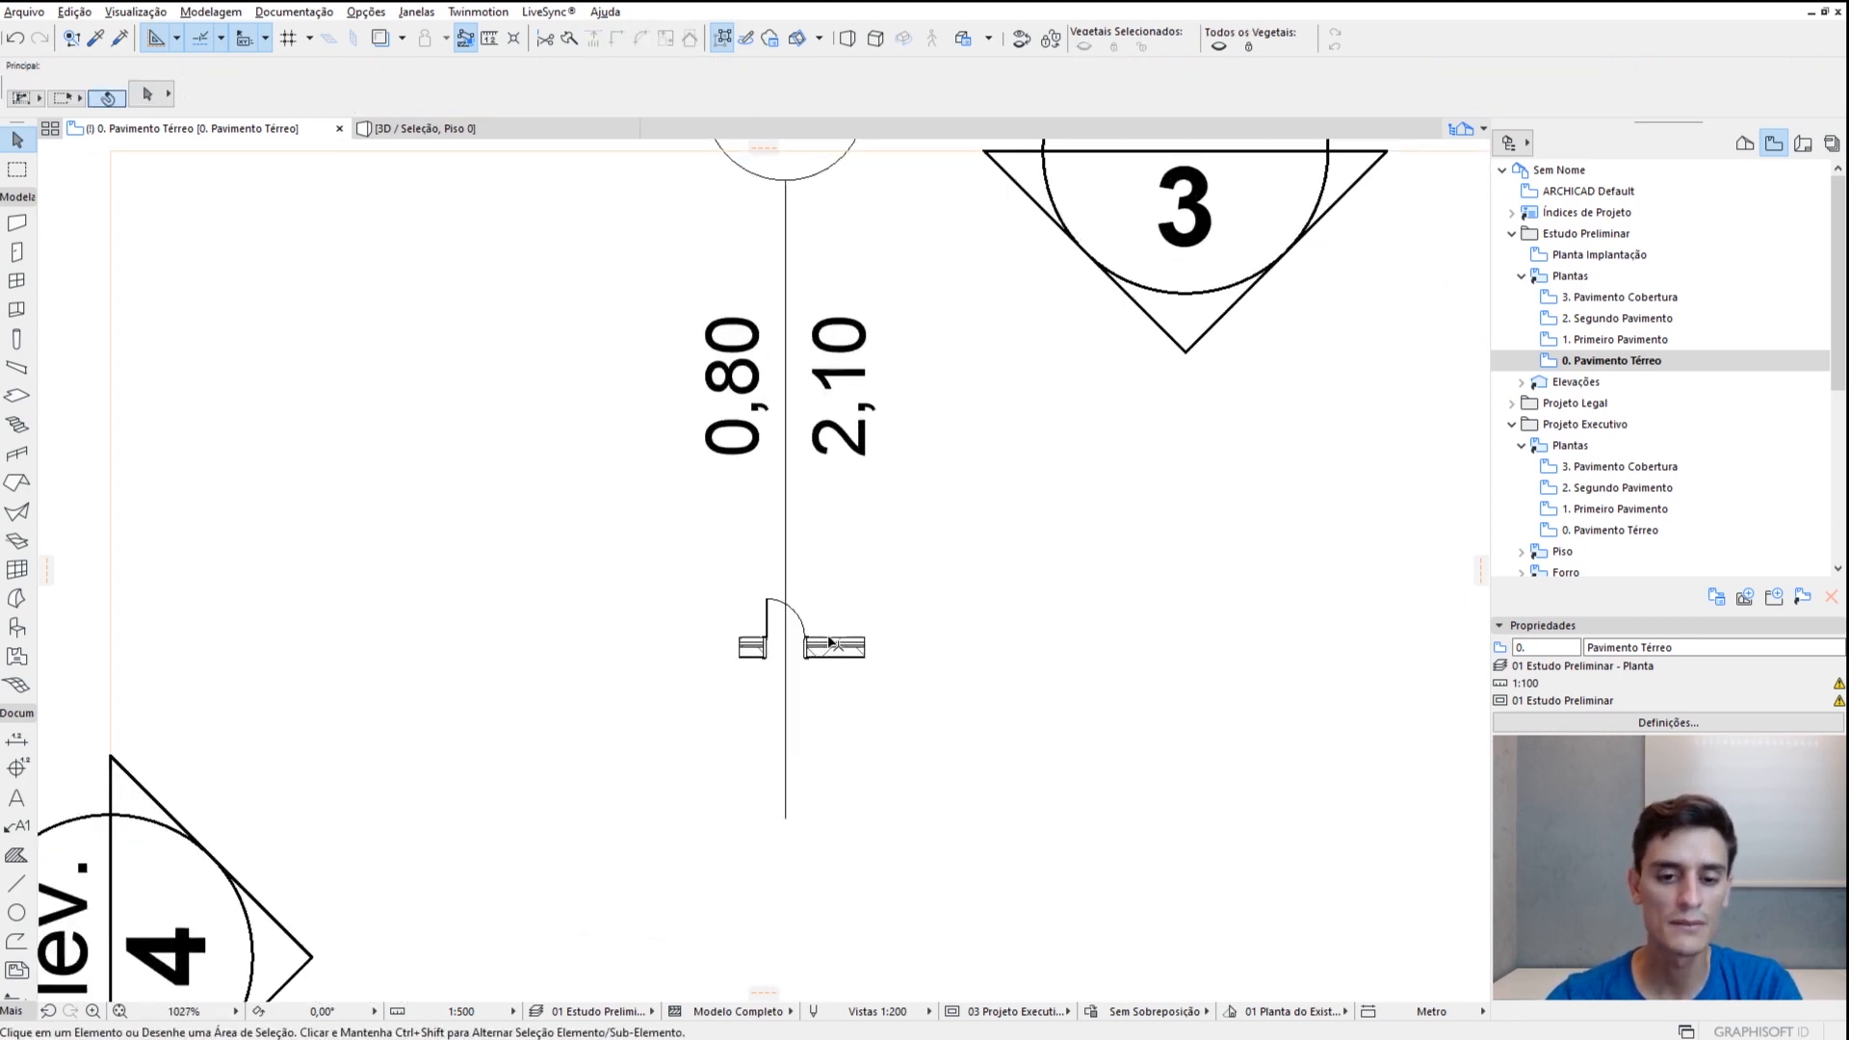
scroll(831, 643, "up", 5)
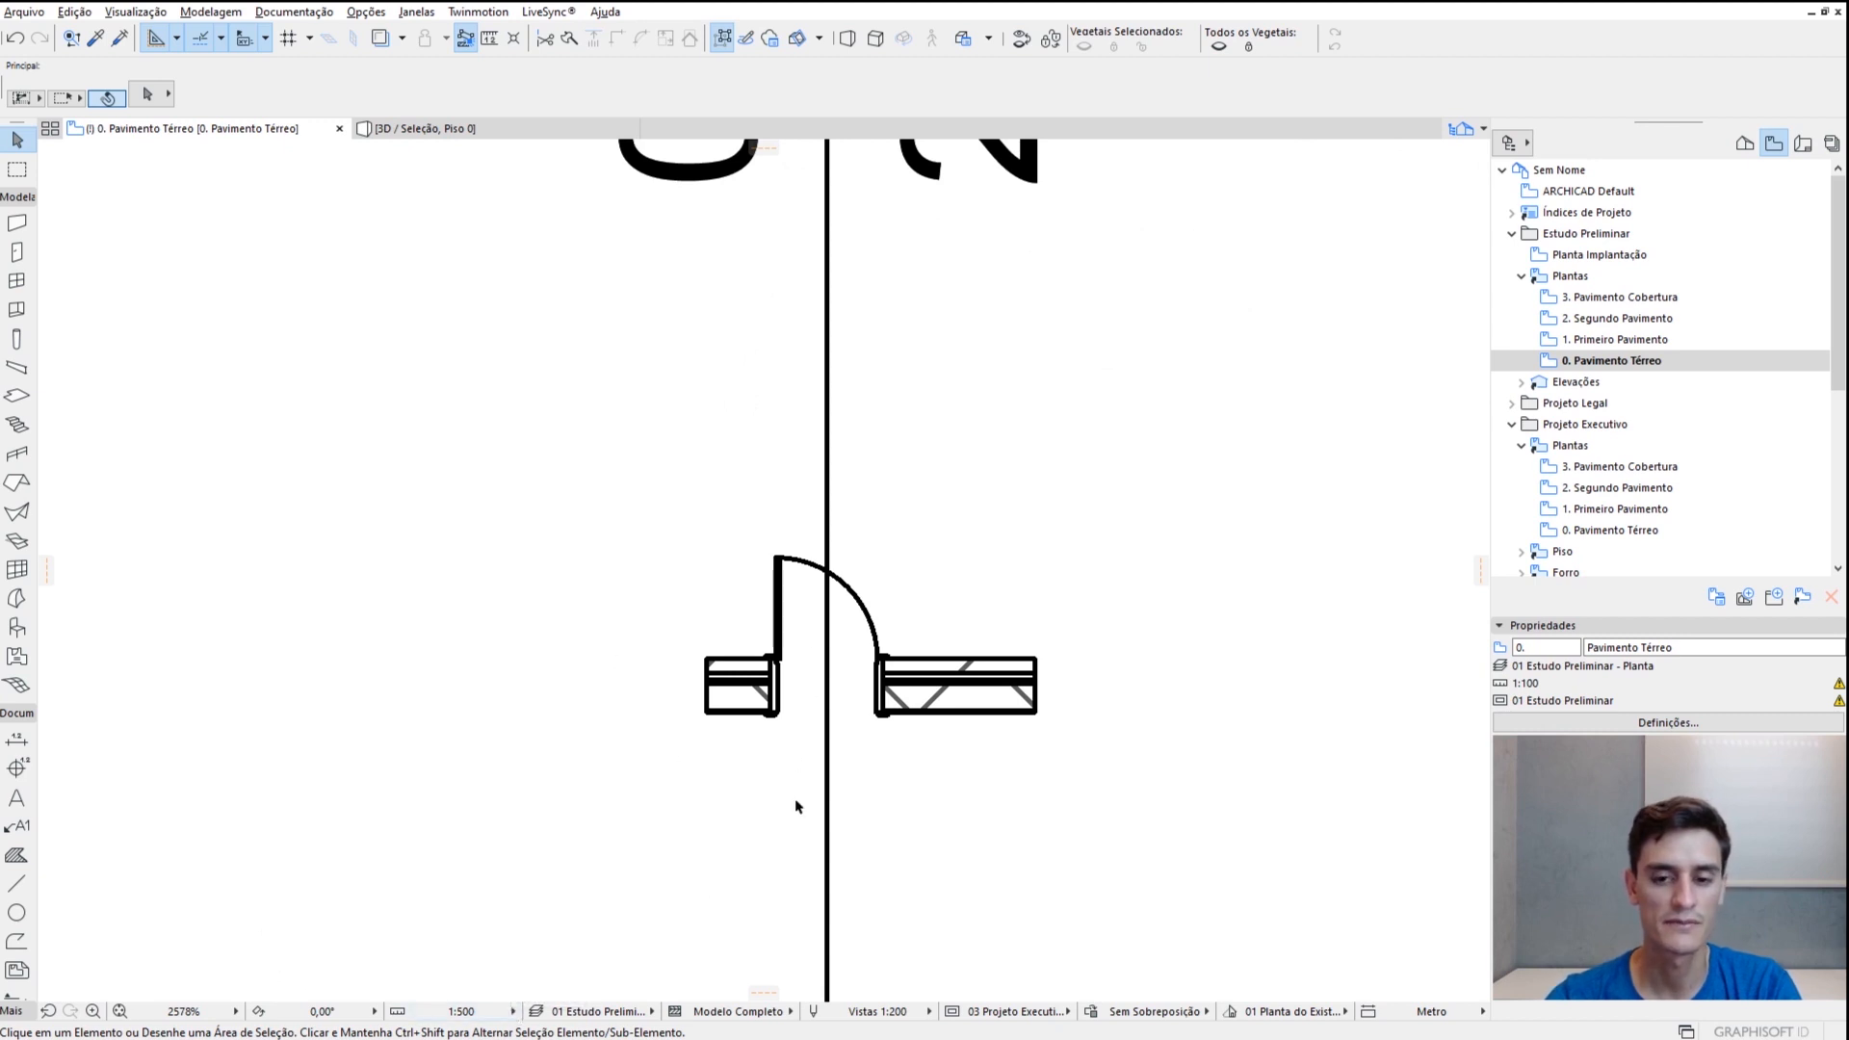
scroll(784, 610, "down", 5)
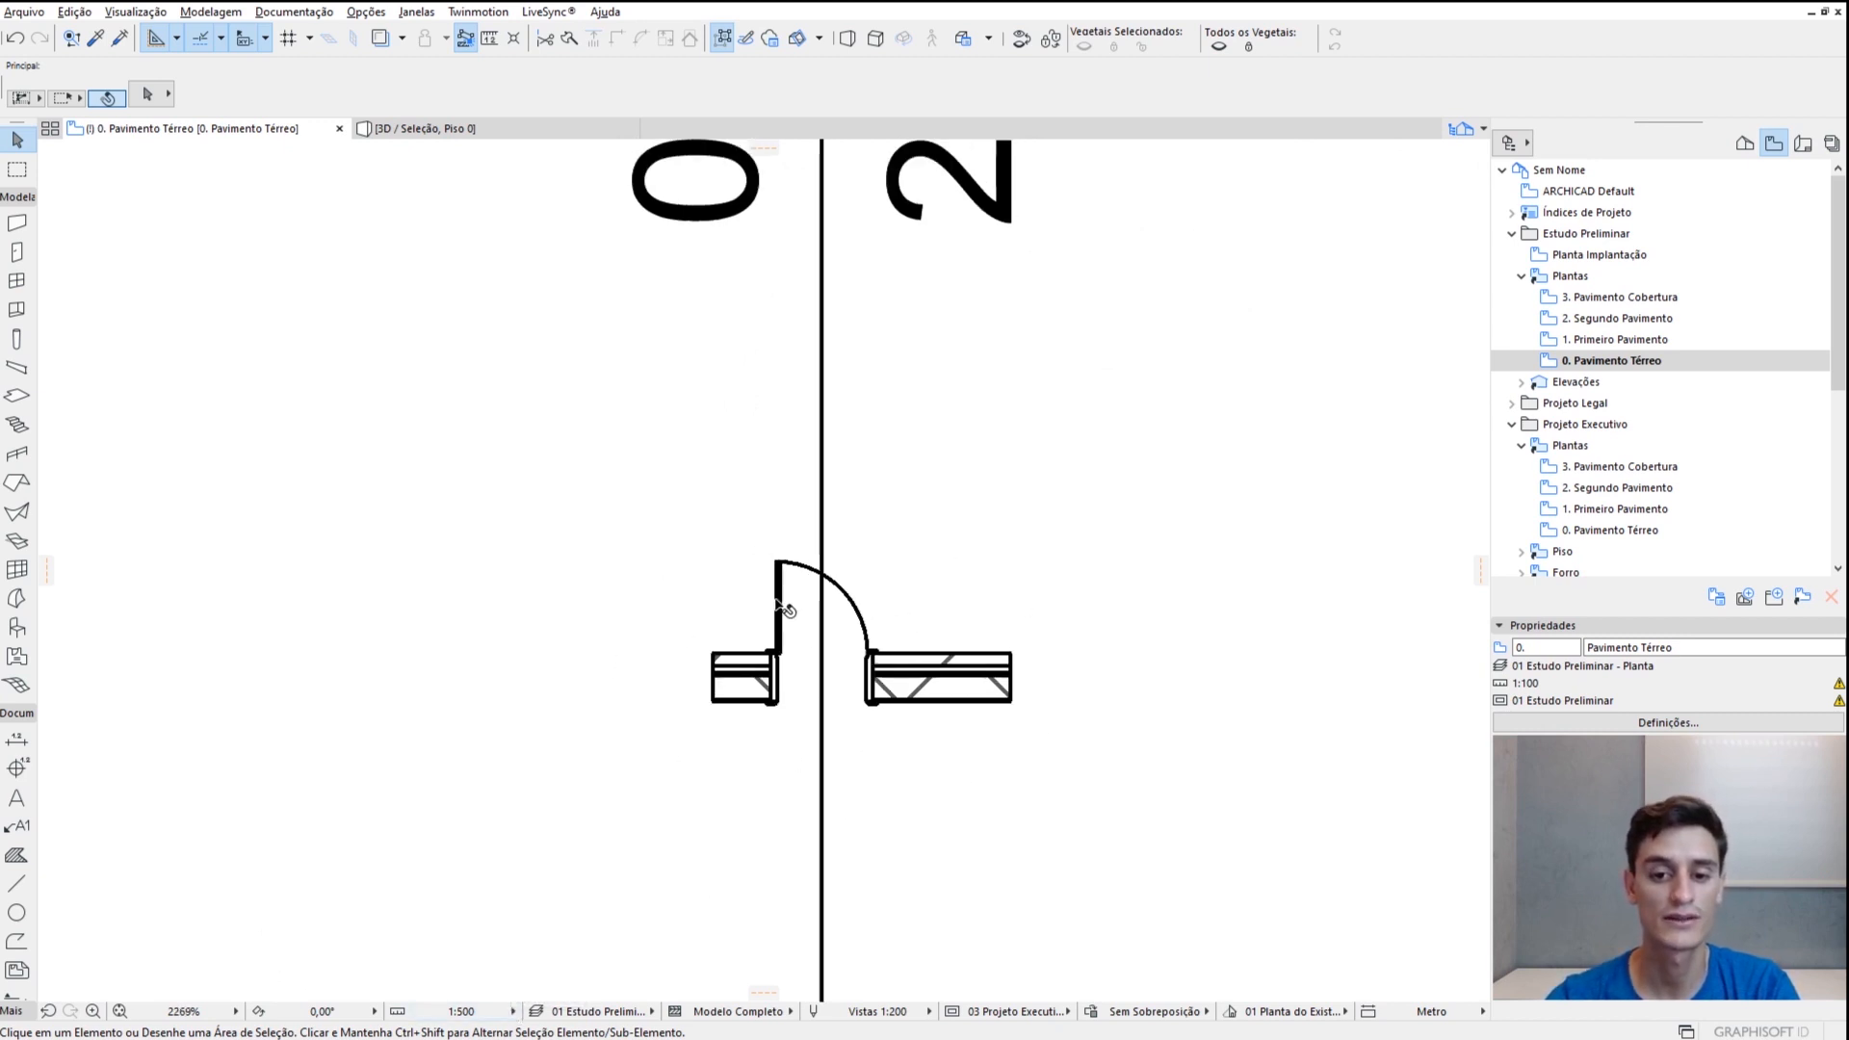
Set the plan scale to 1:100 and view the door with the wall layers
left_click(497, 1012)
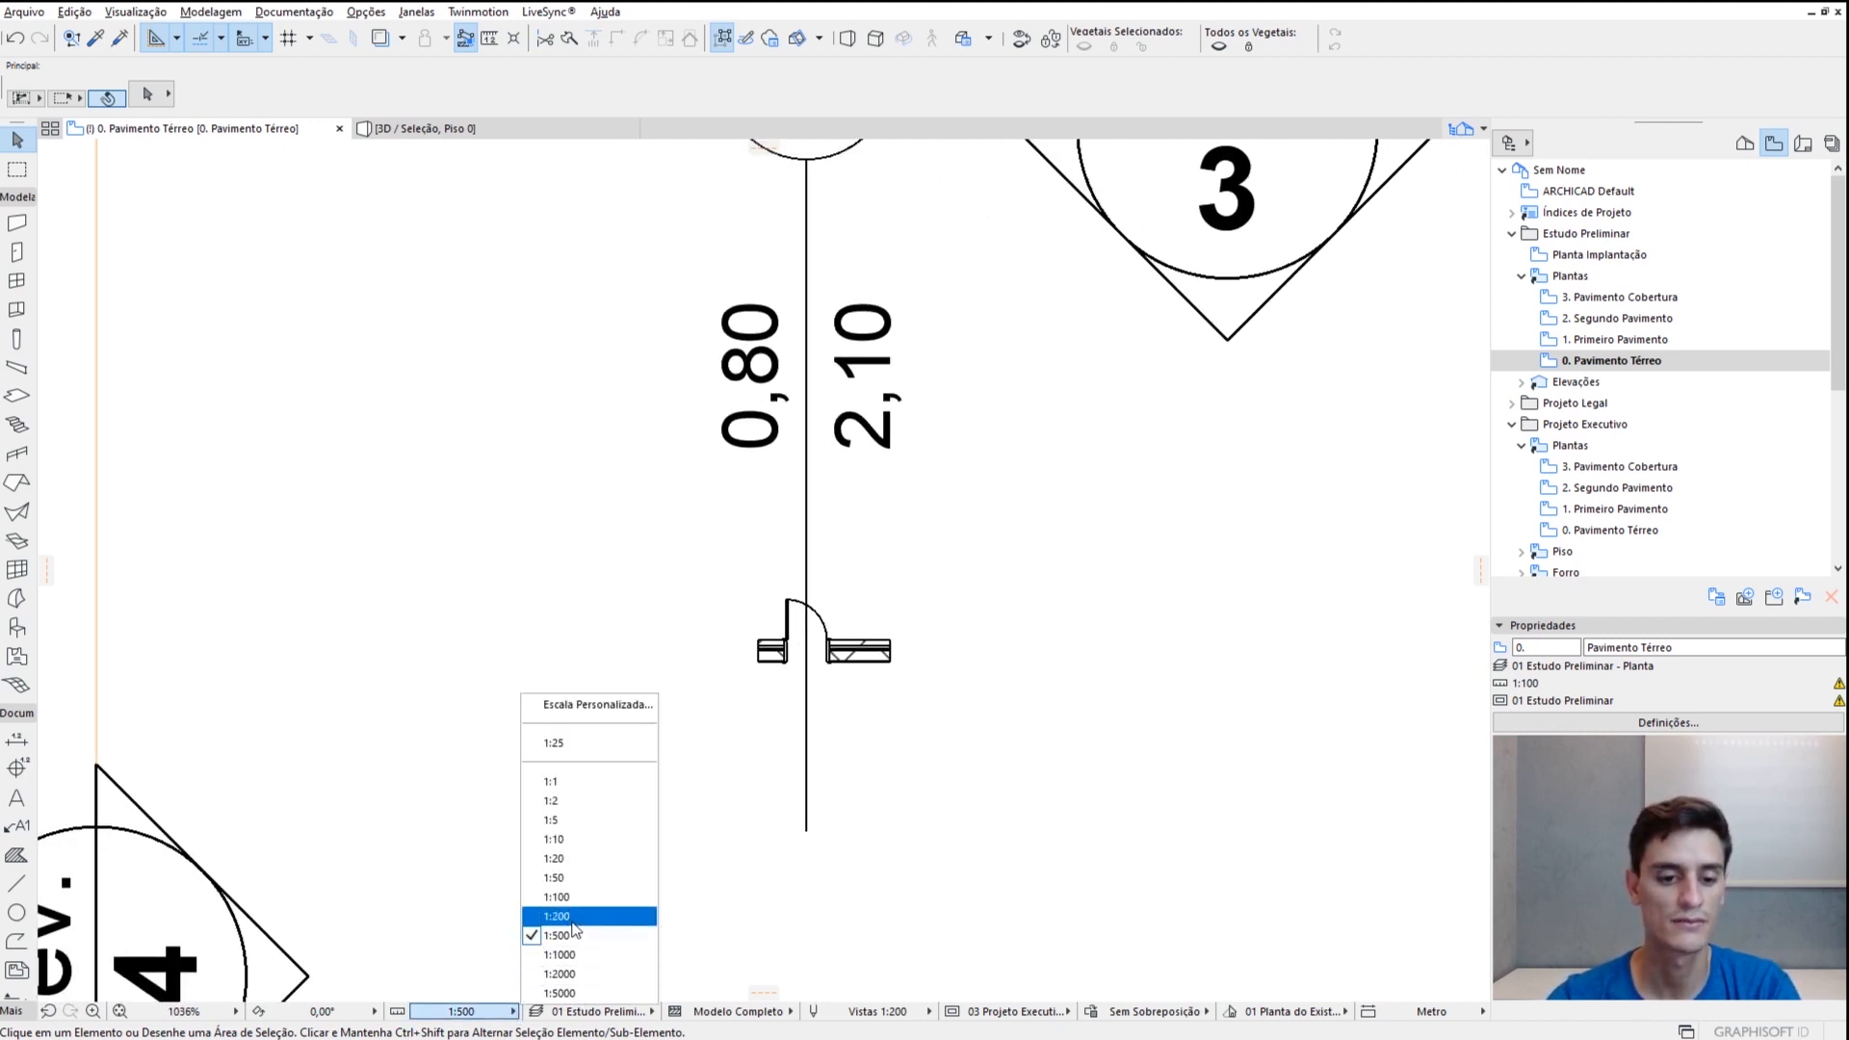
left_click(557, 916)
left_click(462, 1012)
left_click(557, 897)
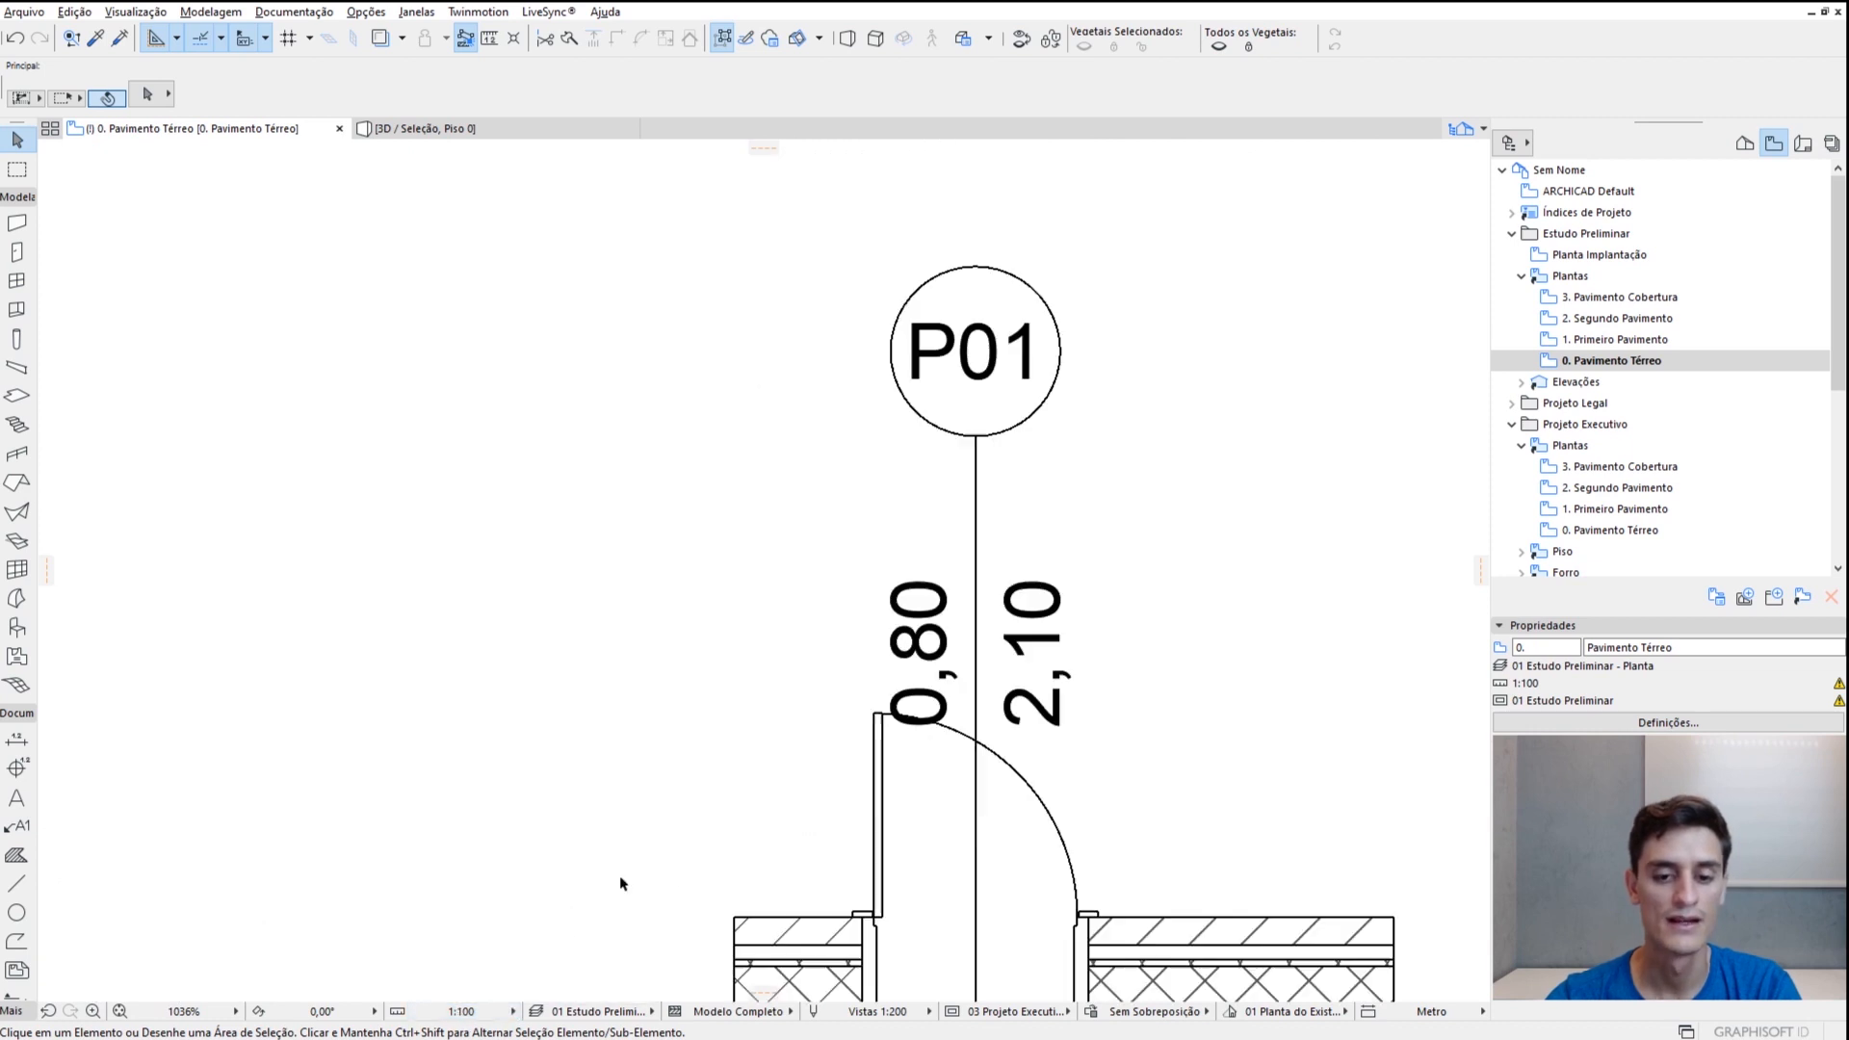
scroll(605, 674, "up", 1)
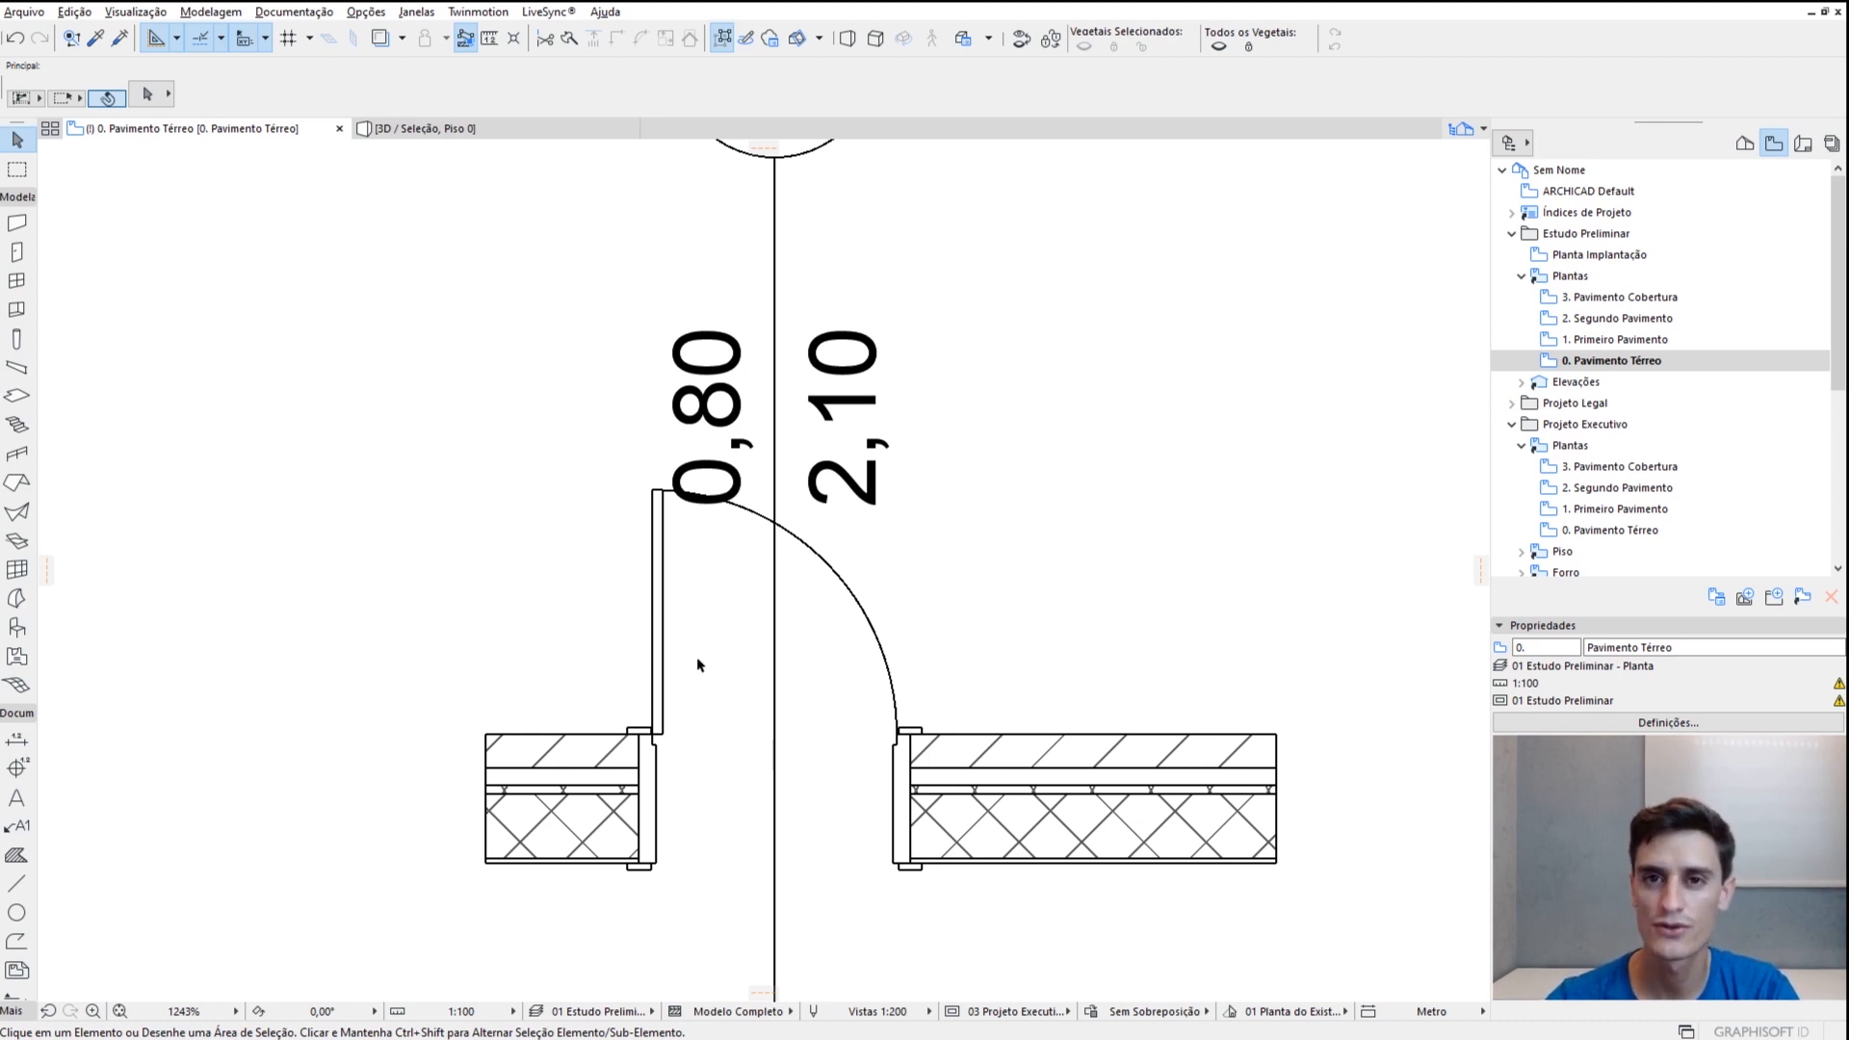
Compare the door symbol under model view options 01 Estudo Preliminar, and return to 03 Projeto Executivo
left_click(1023, 1012)
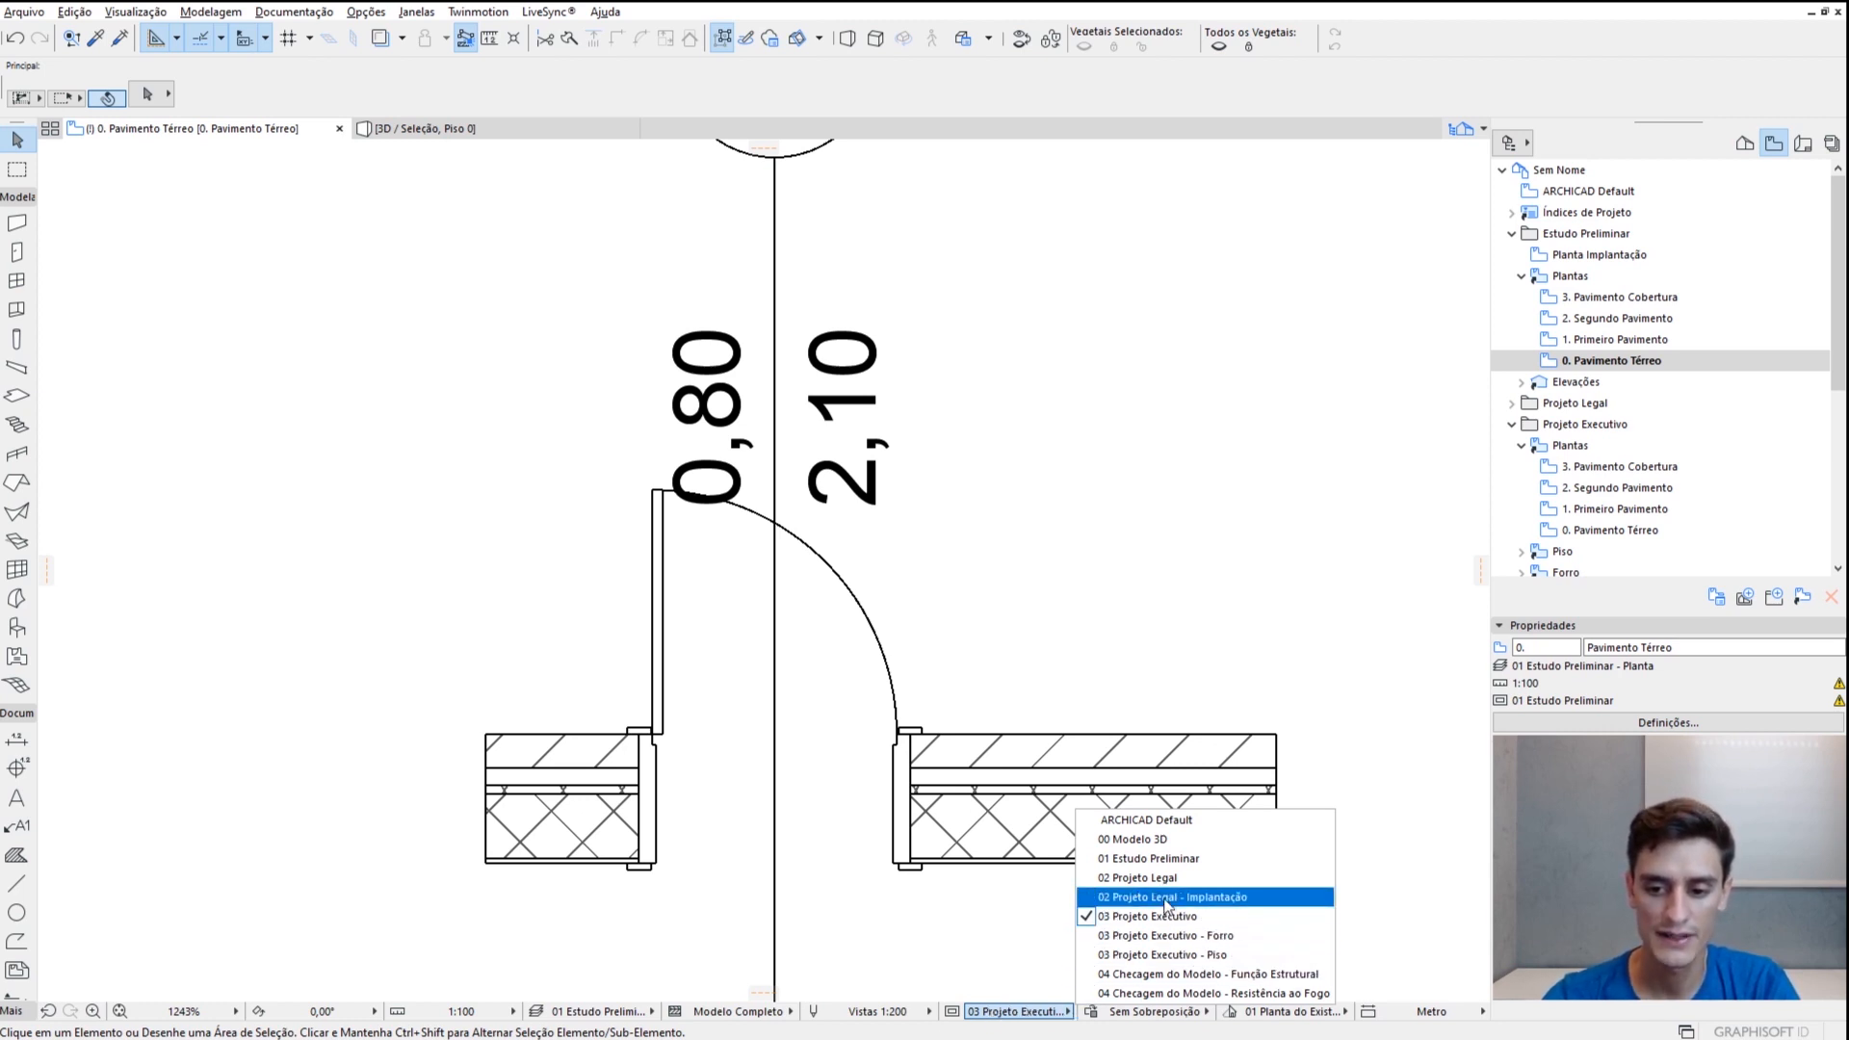
left_click(1170, 858)
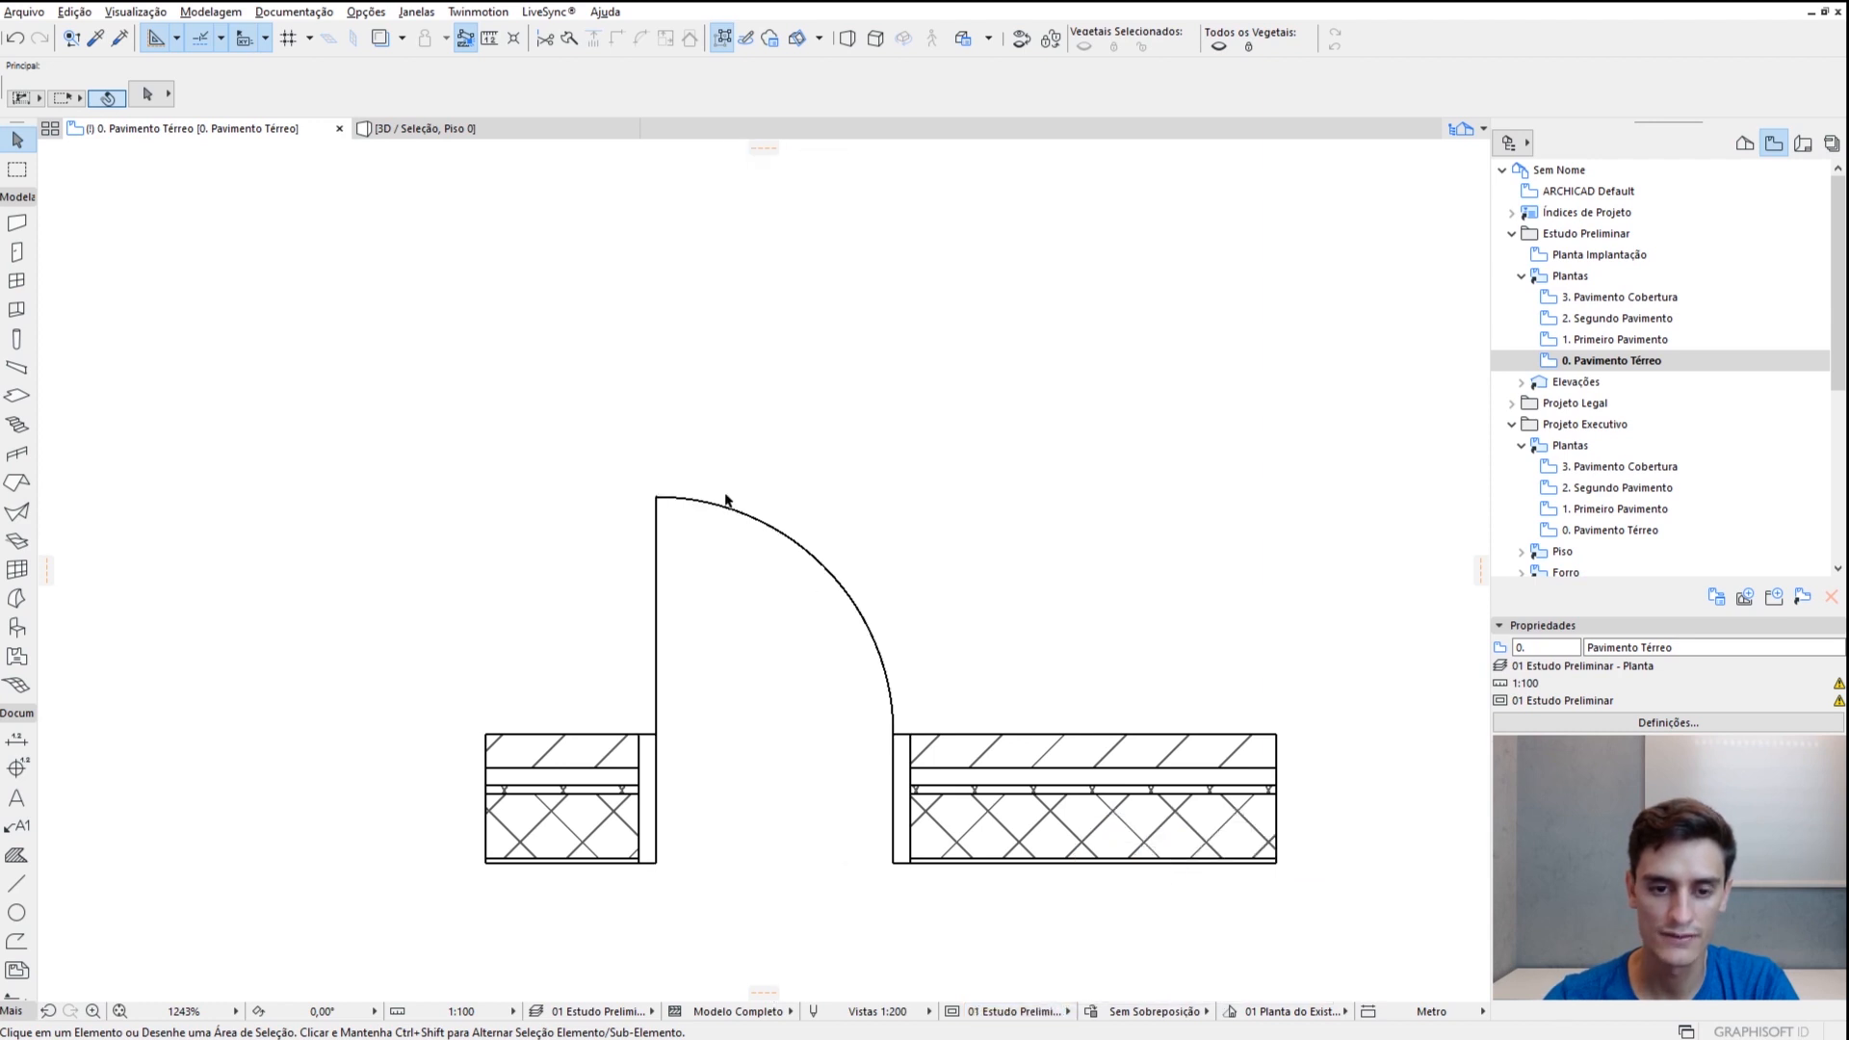
left_click(1001, 1011)
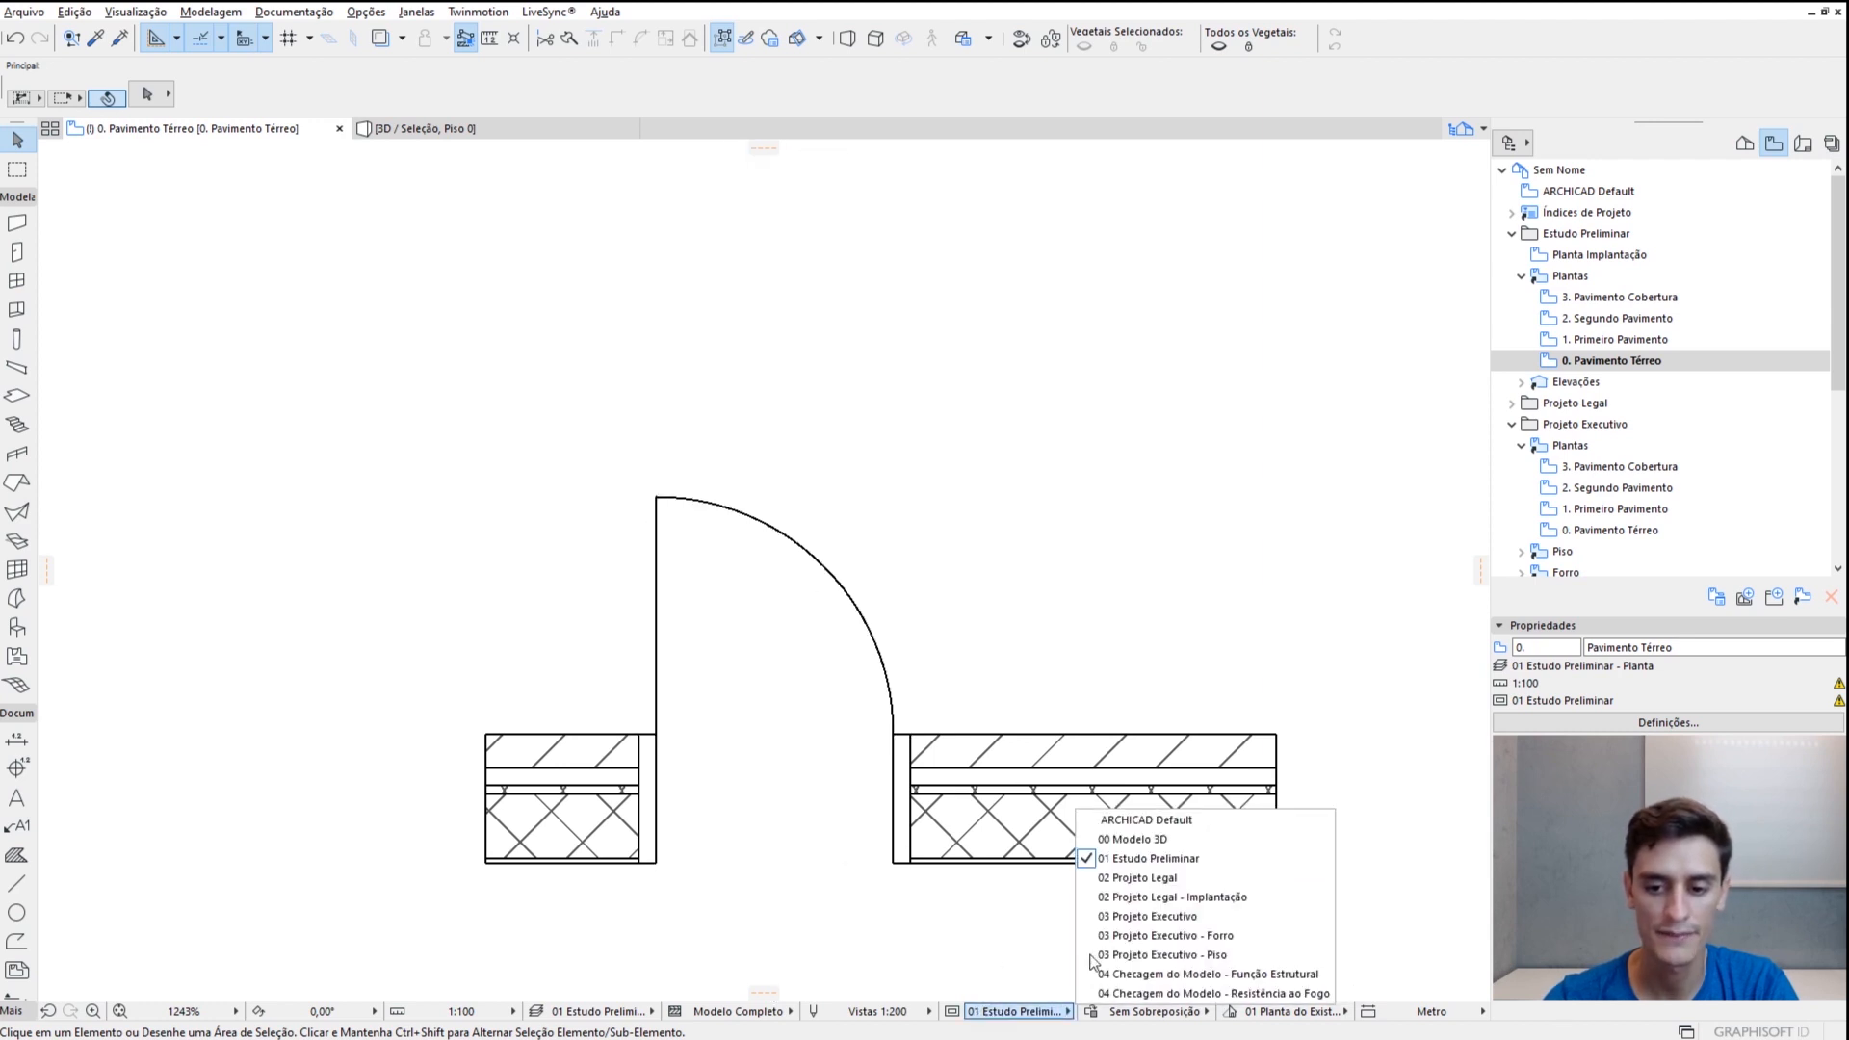
left_click(1206, 920)
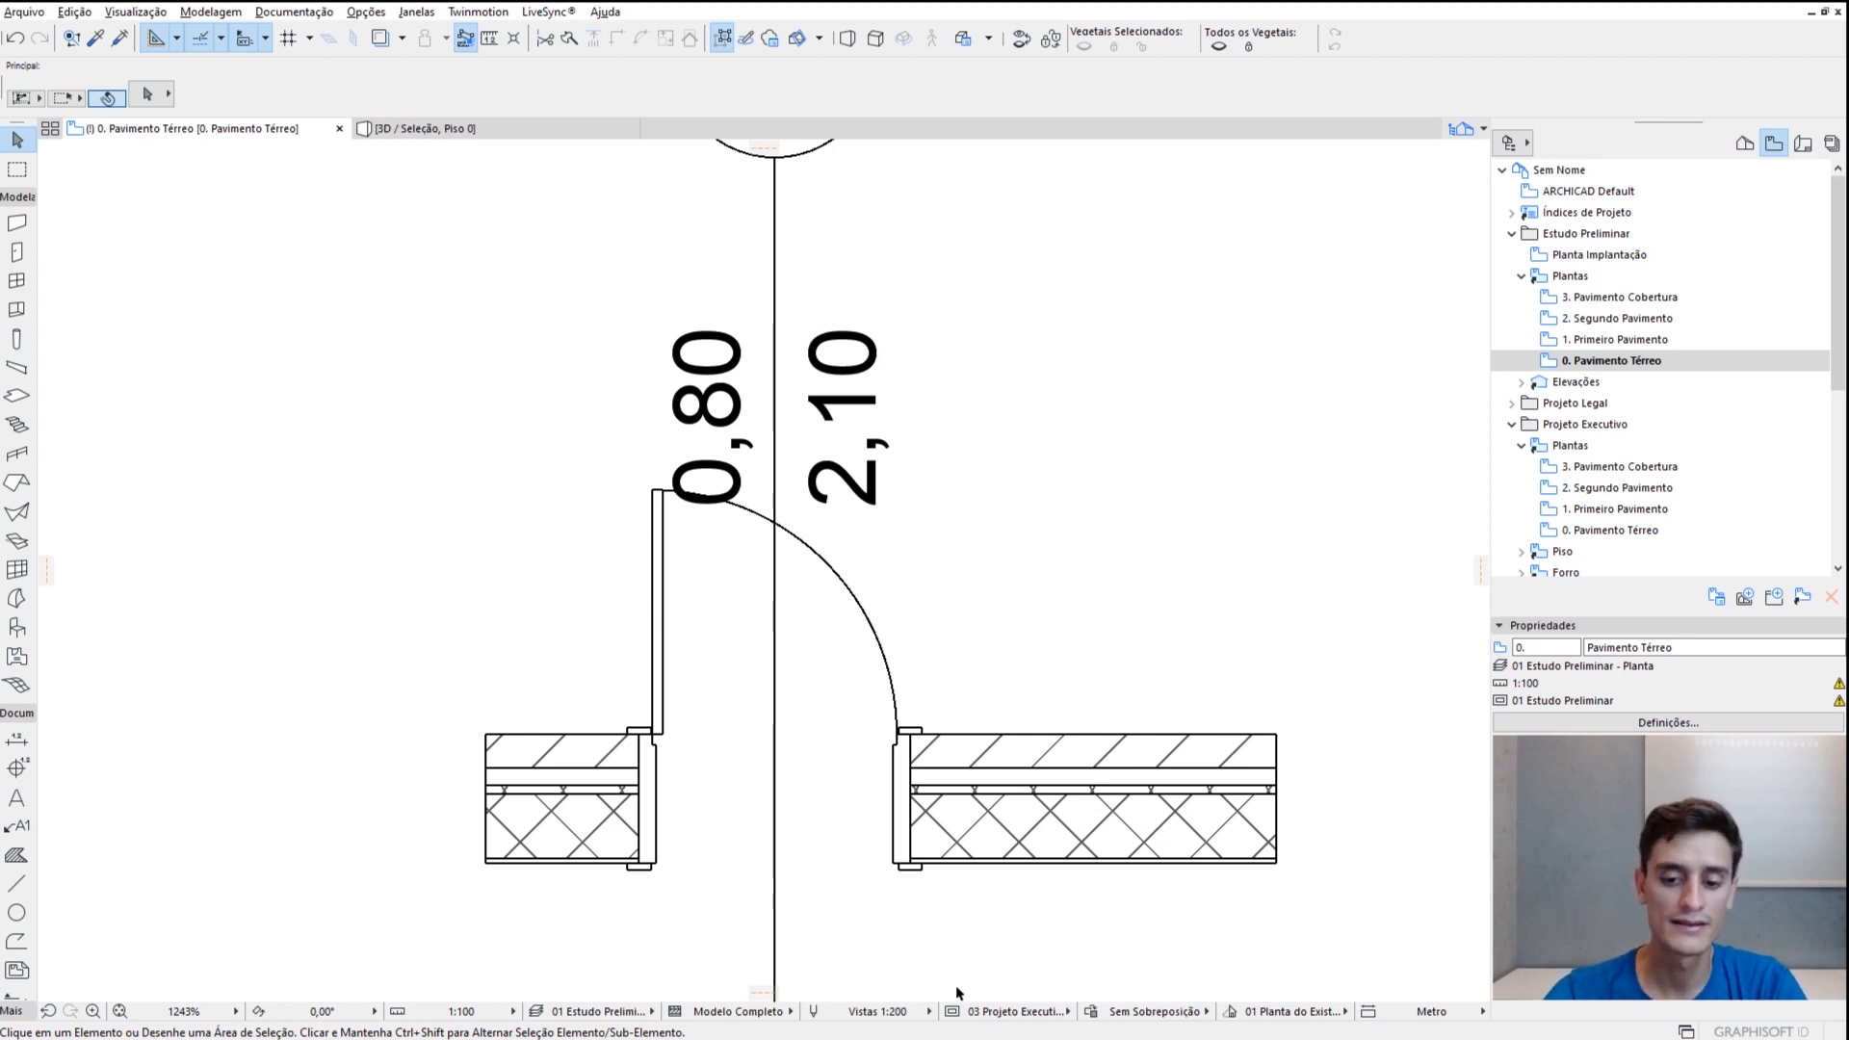
Review the available model view options and open the settings of 03 Projeto Executivo beside the door in plan
left_click(991, 1013)
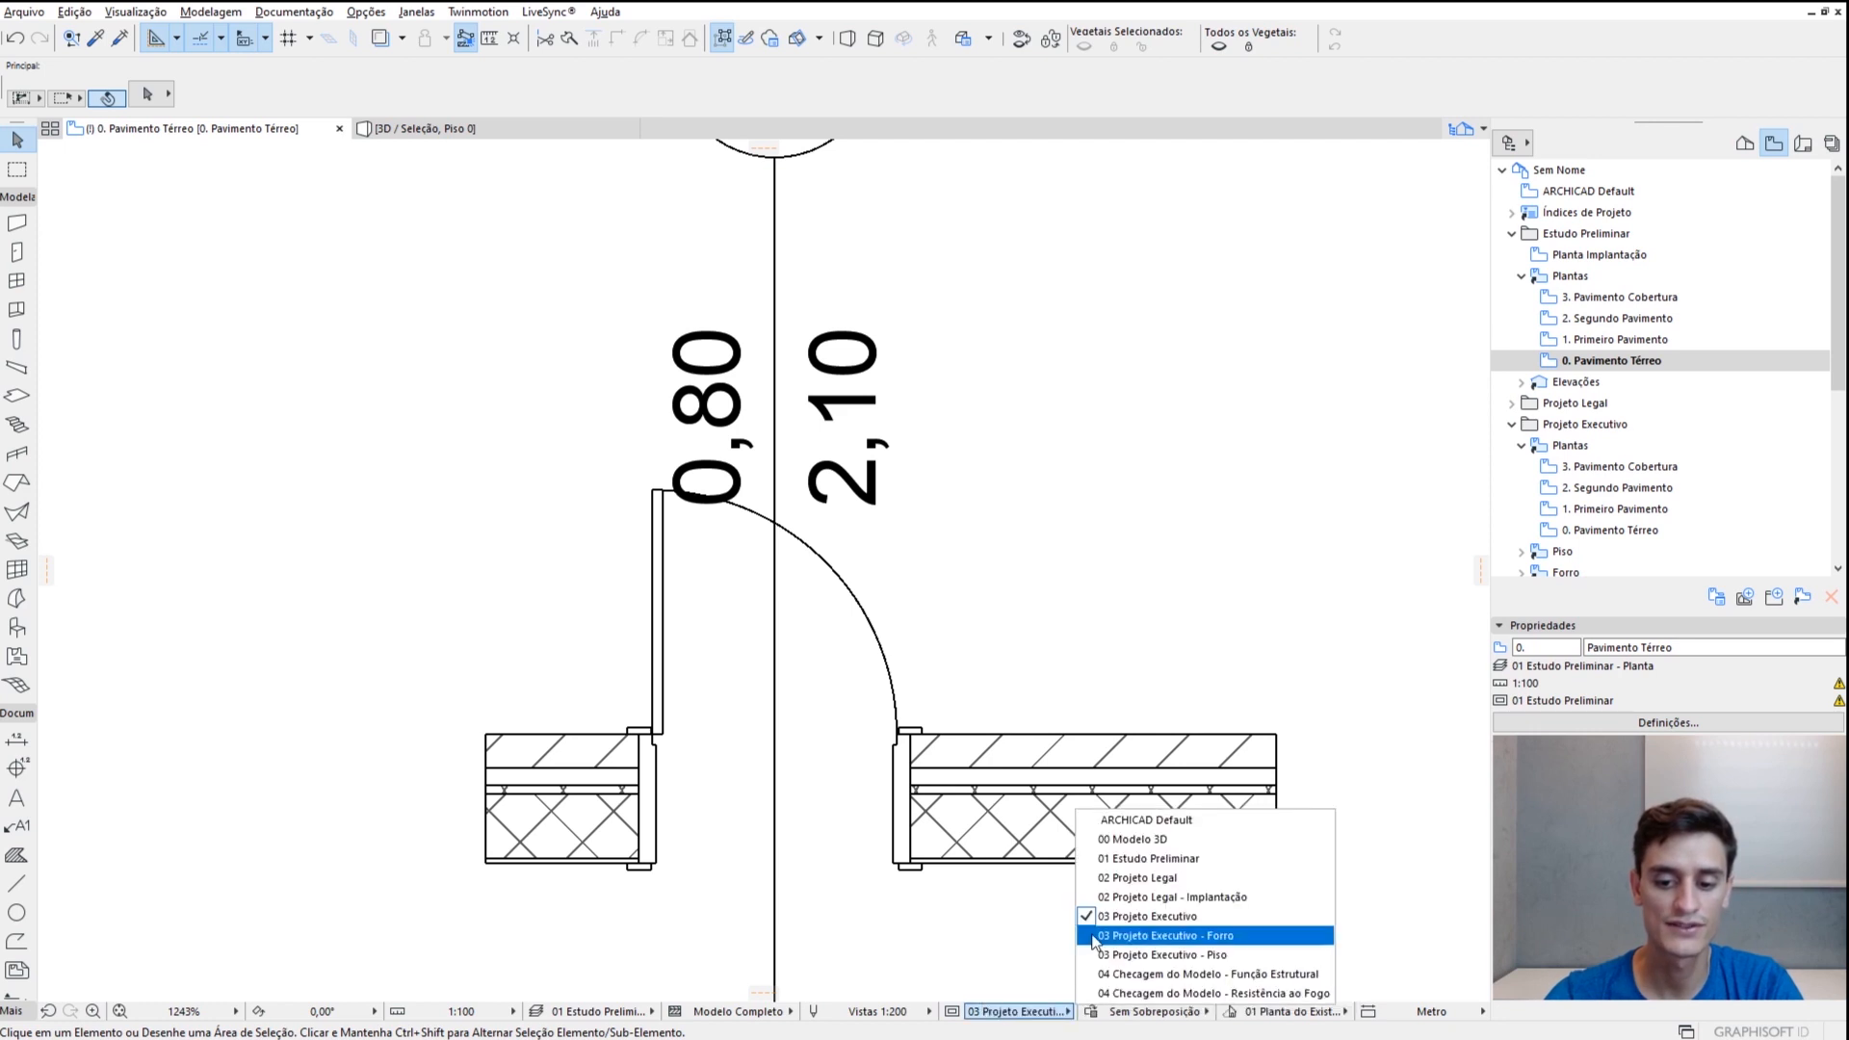
left_click(1044, 940)
left_click(1012, 1011)
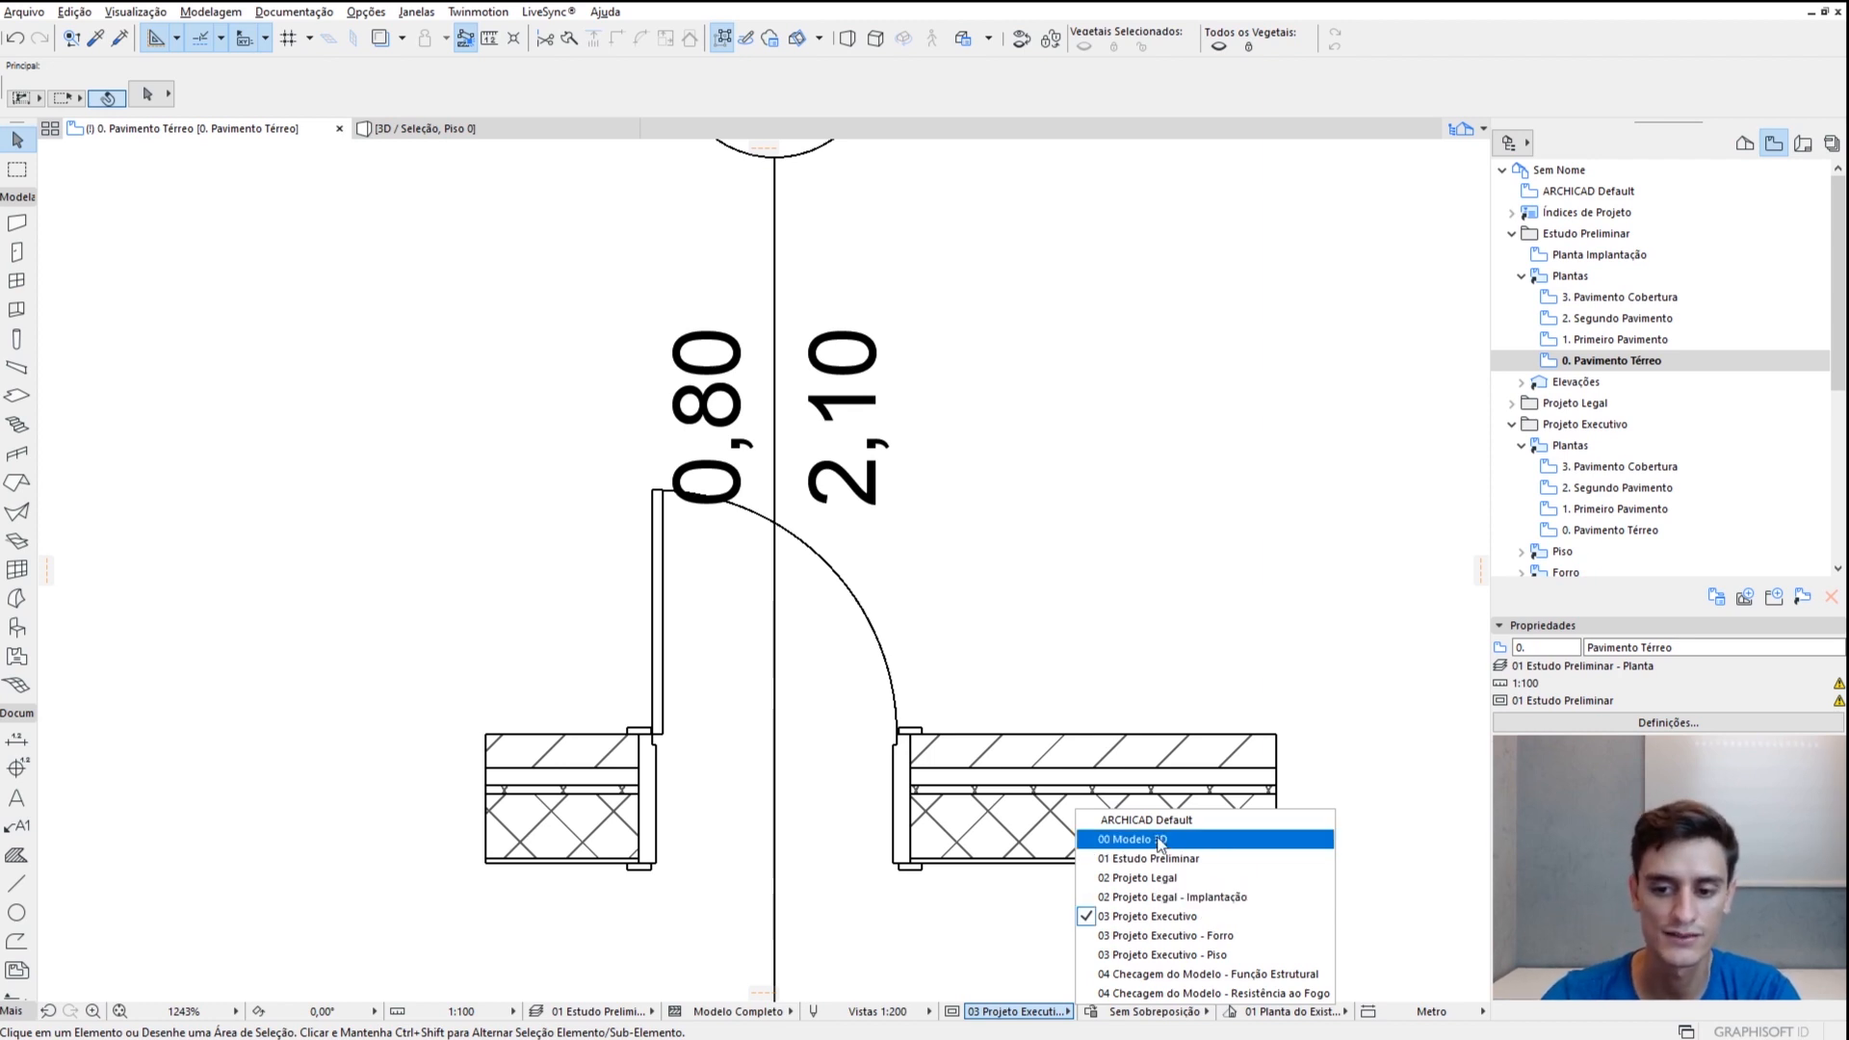
left_click(948, 1007)
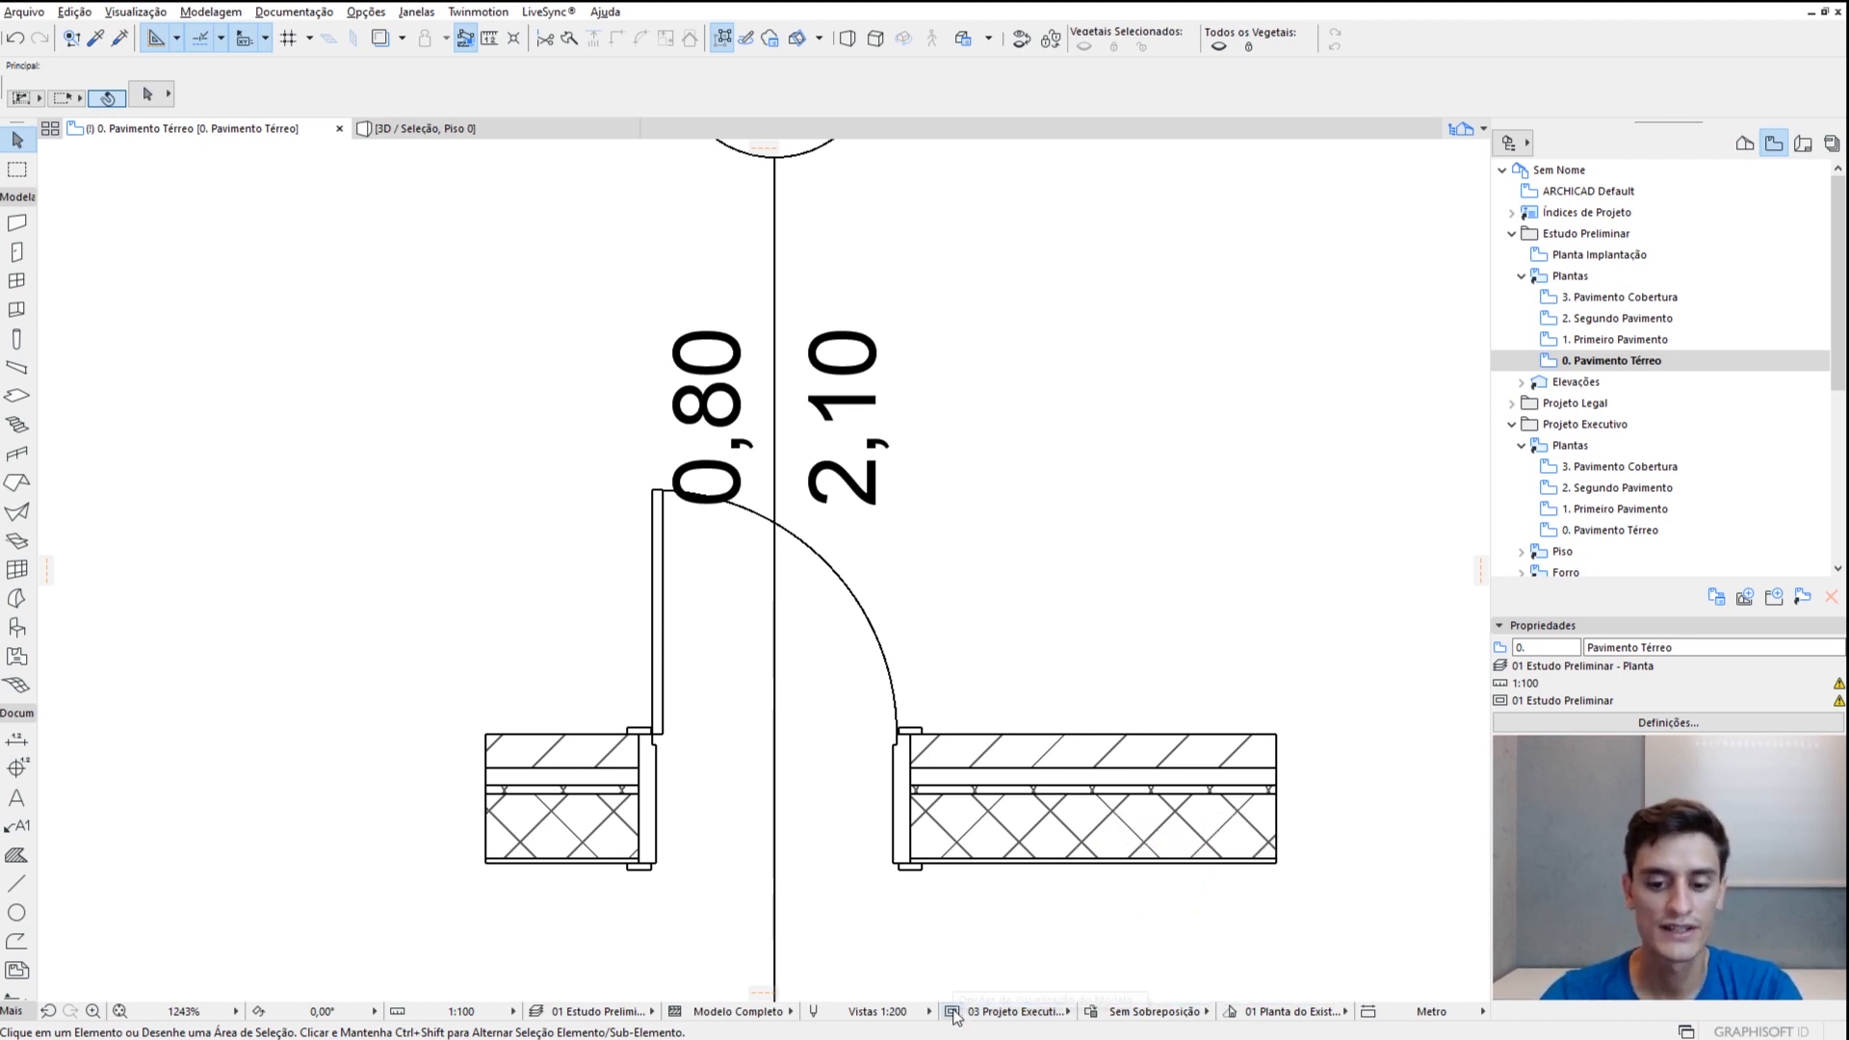
left_click(952, 1010)
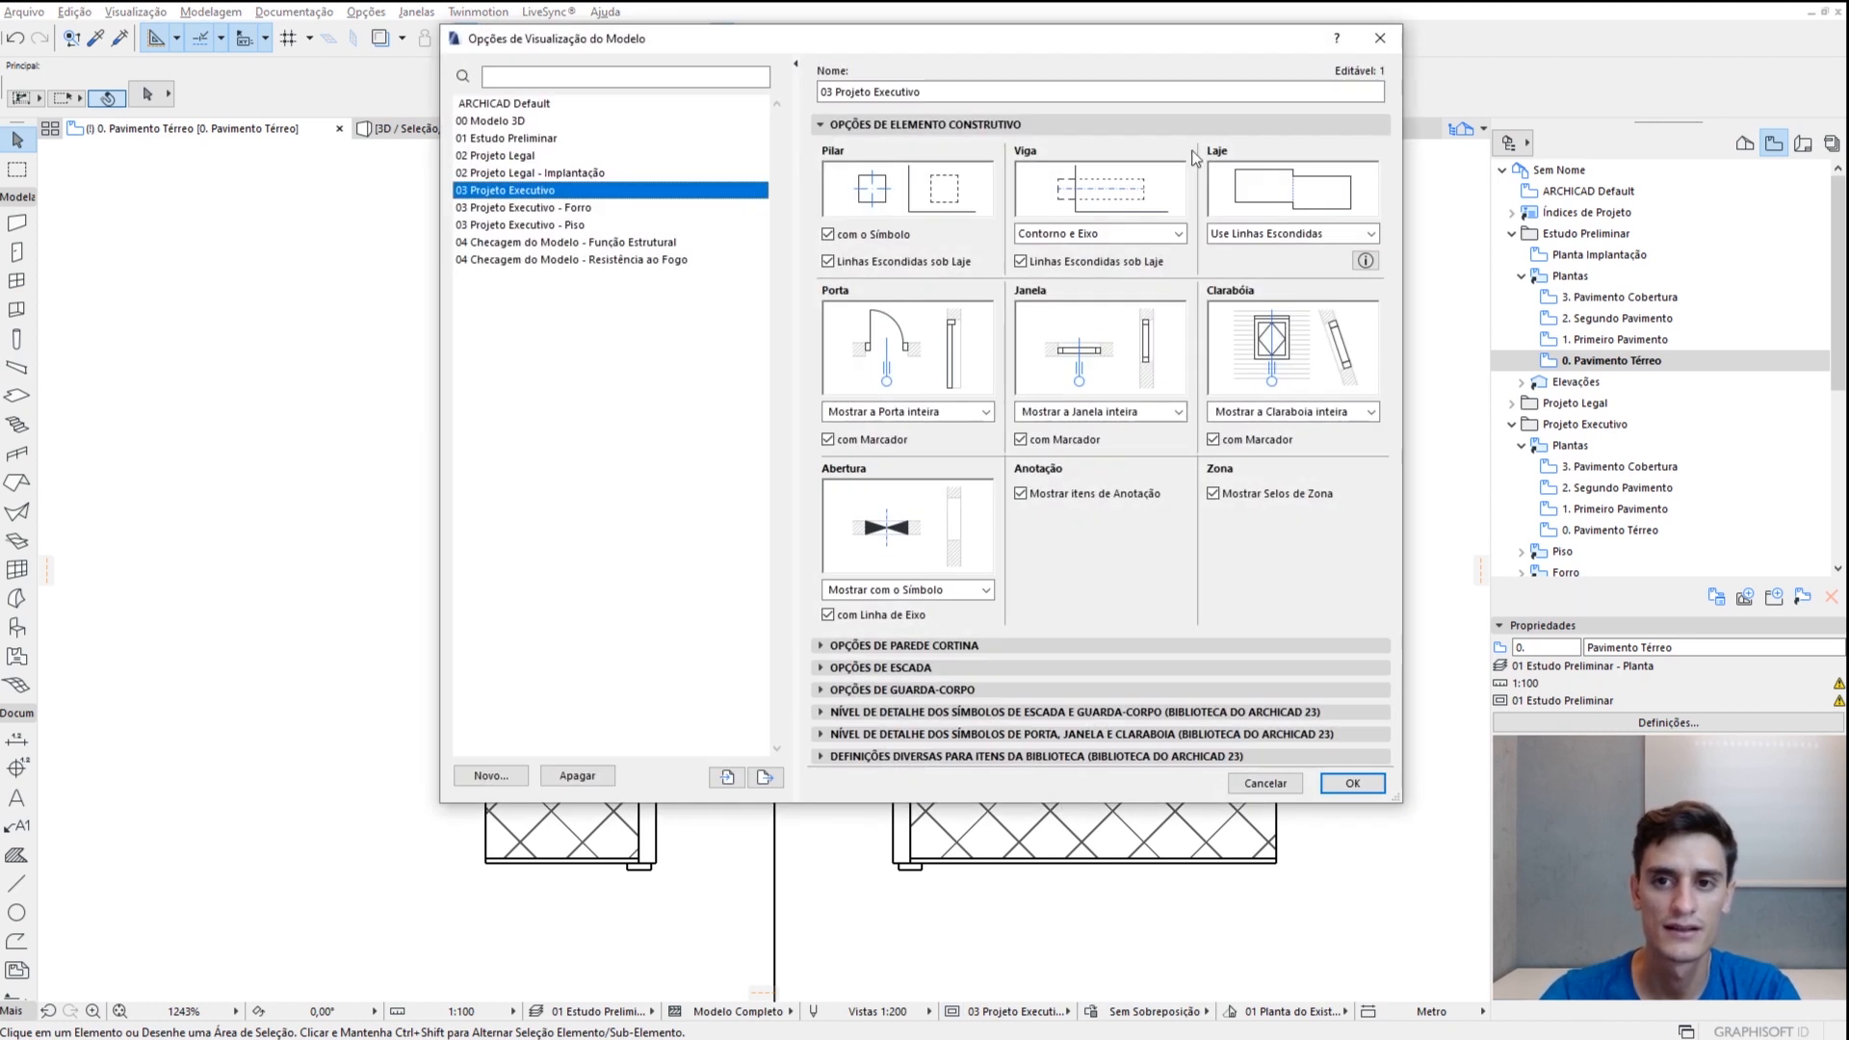
mouse_move(1147, 54)
left_mouse_down()
mouse_move(1536, 125)
mouse_move(1513, 112)
left_mouse_up()
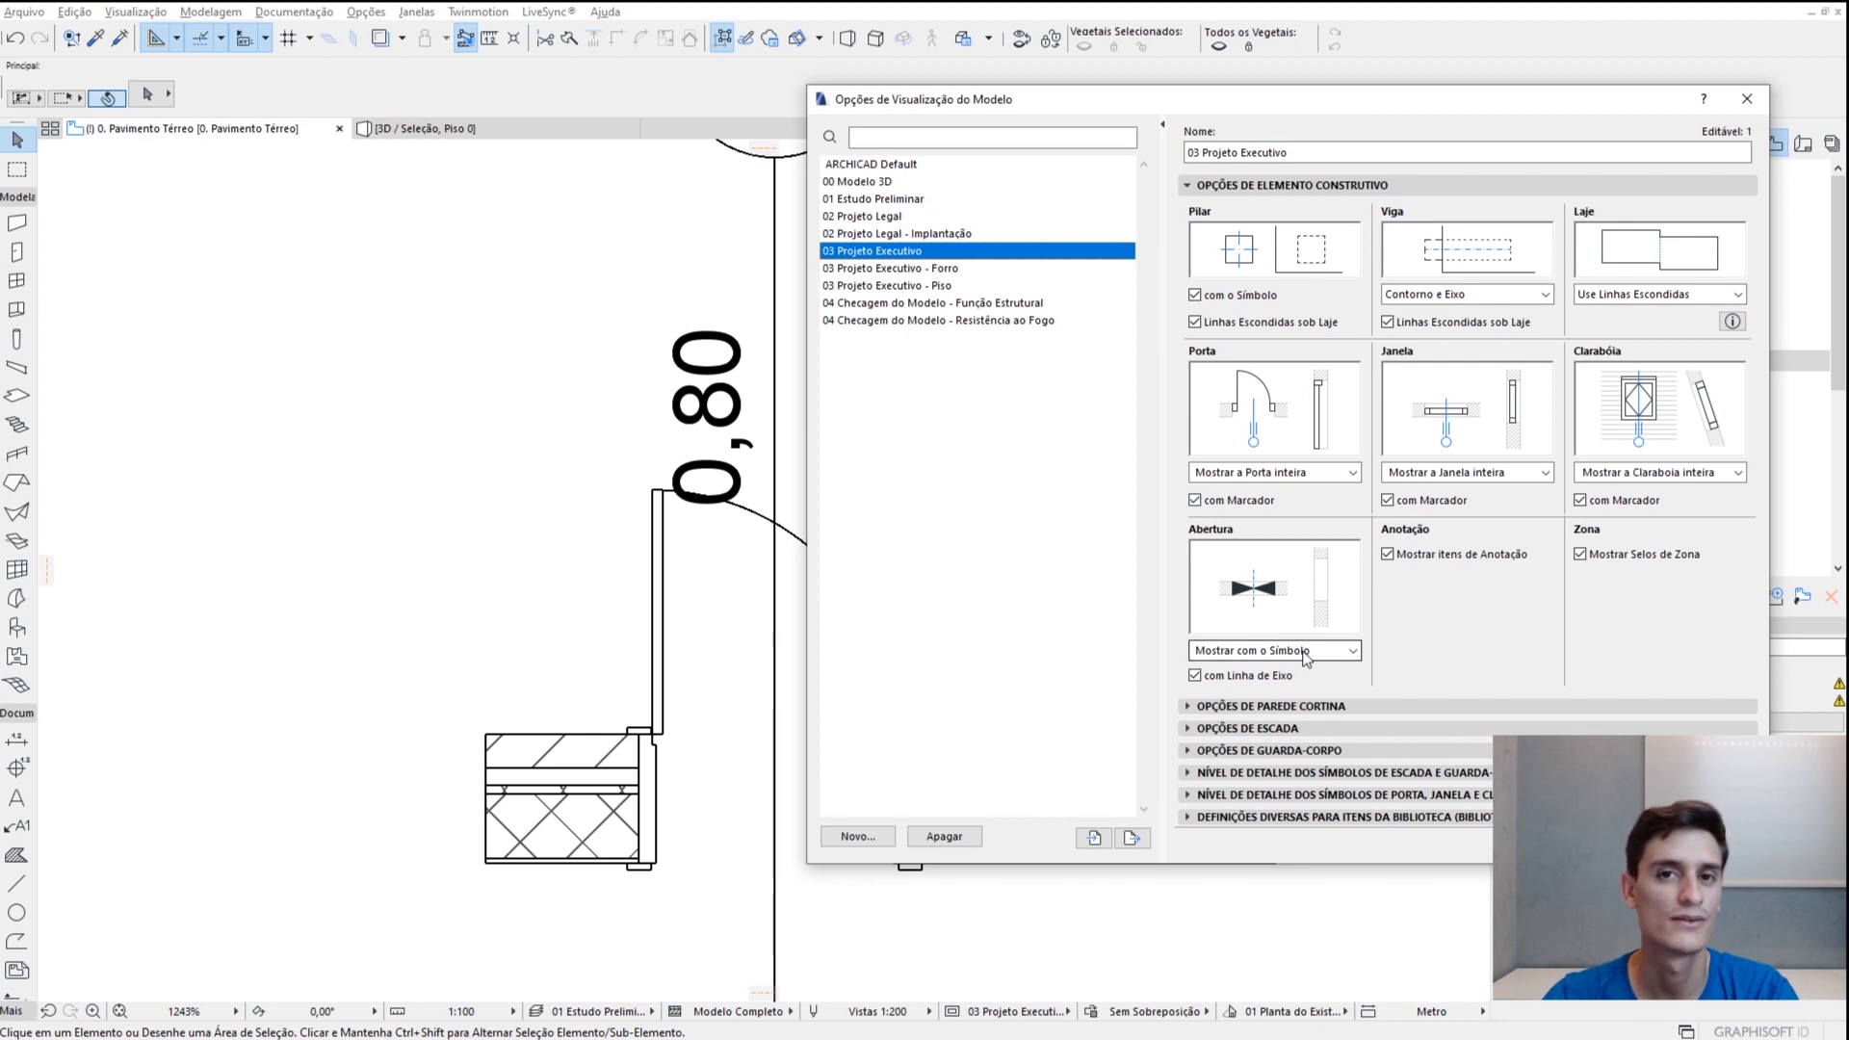
Try the door display option Mostrar Apenas o Vão, and switch back to Mostrar a Porta inteira
left_click(1352, 473)
left_click(1300, 507)
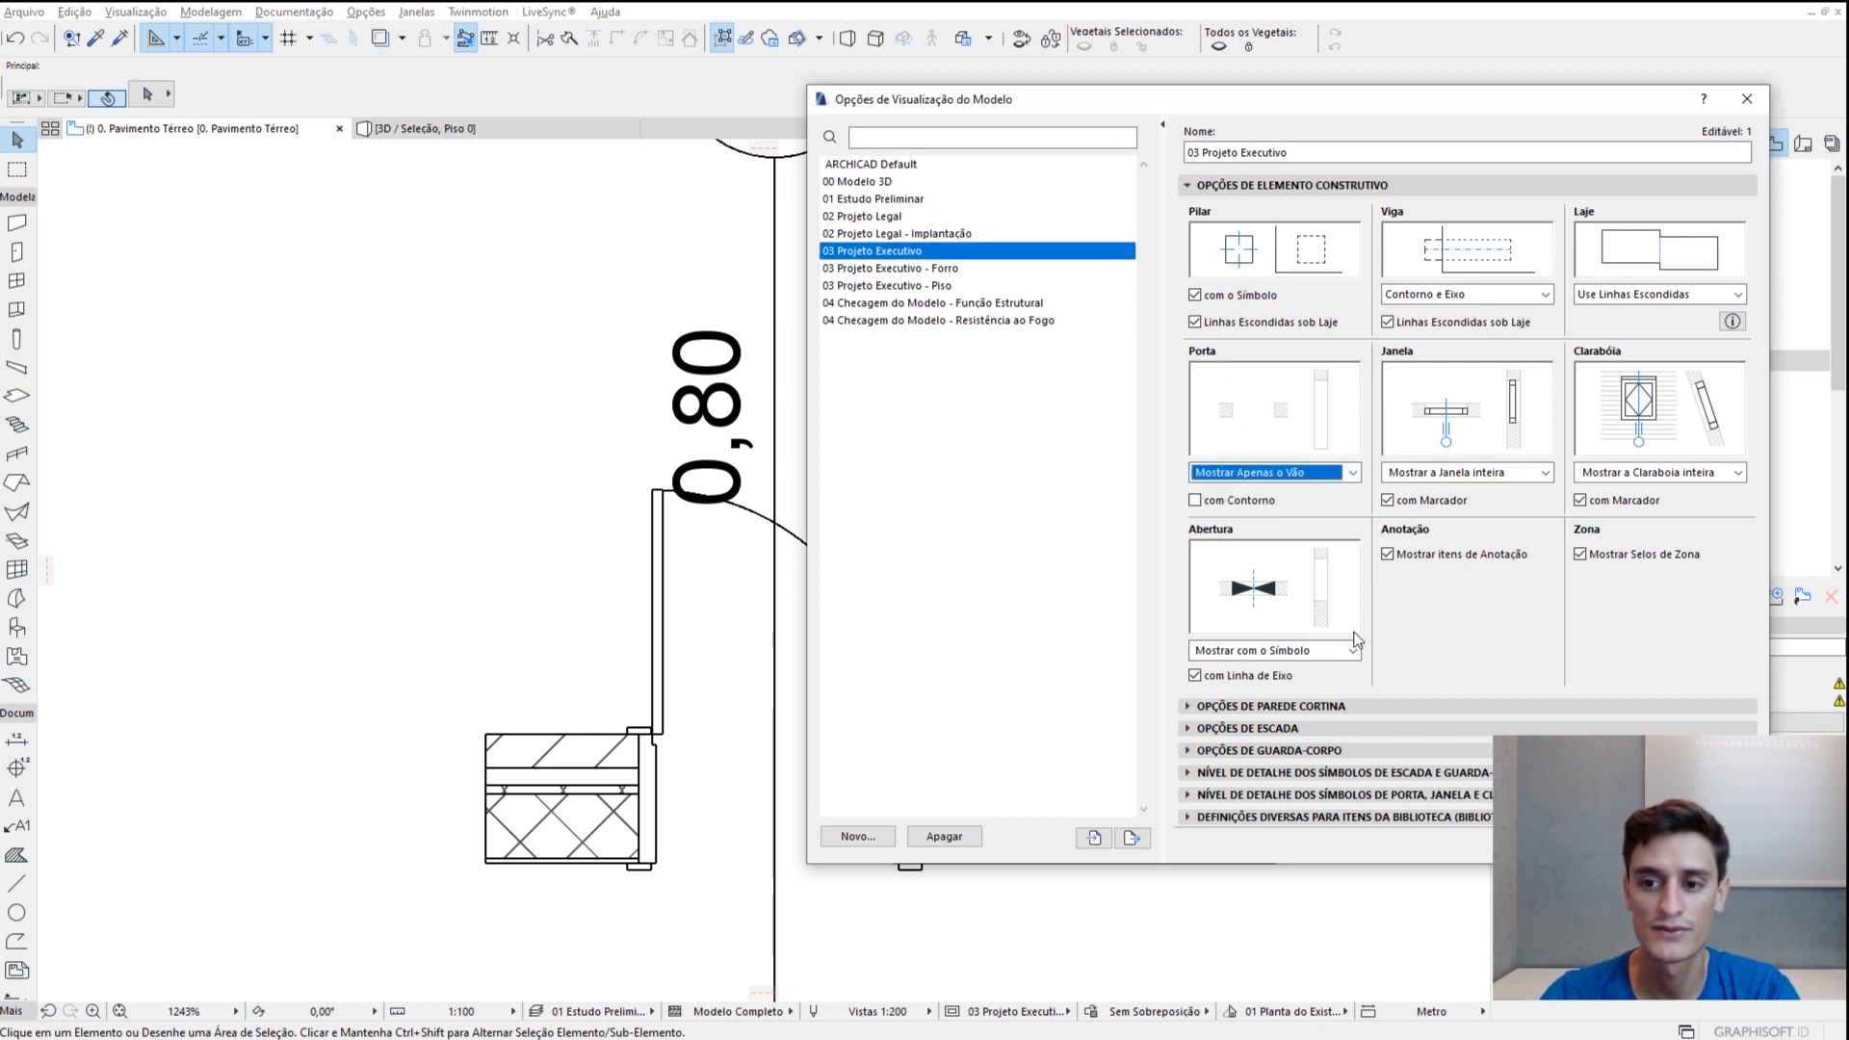
left_click(1343, 473)
left_click(1271, 491)
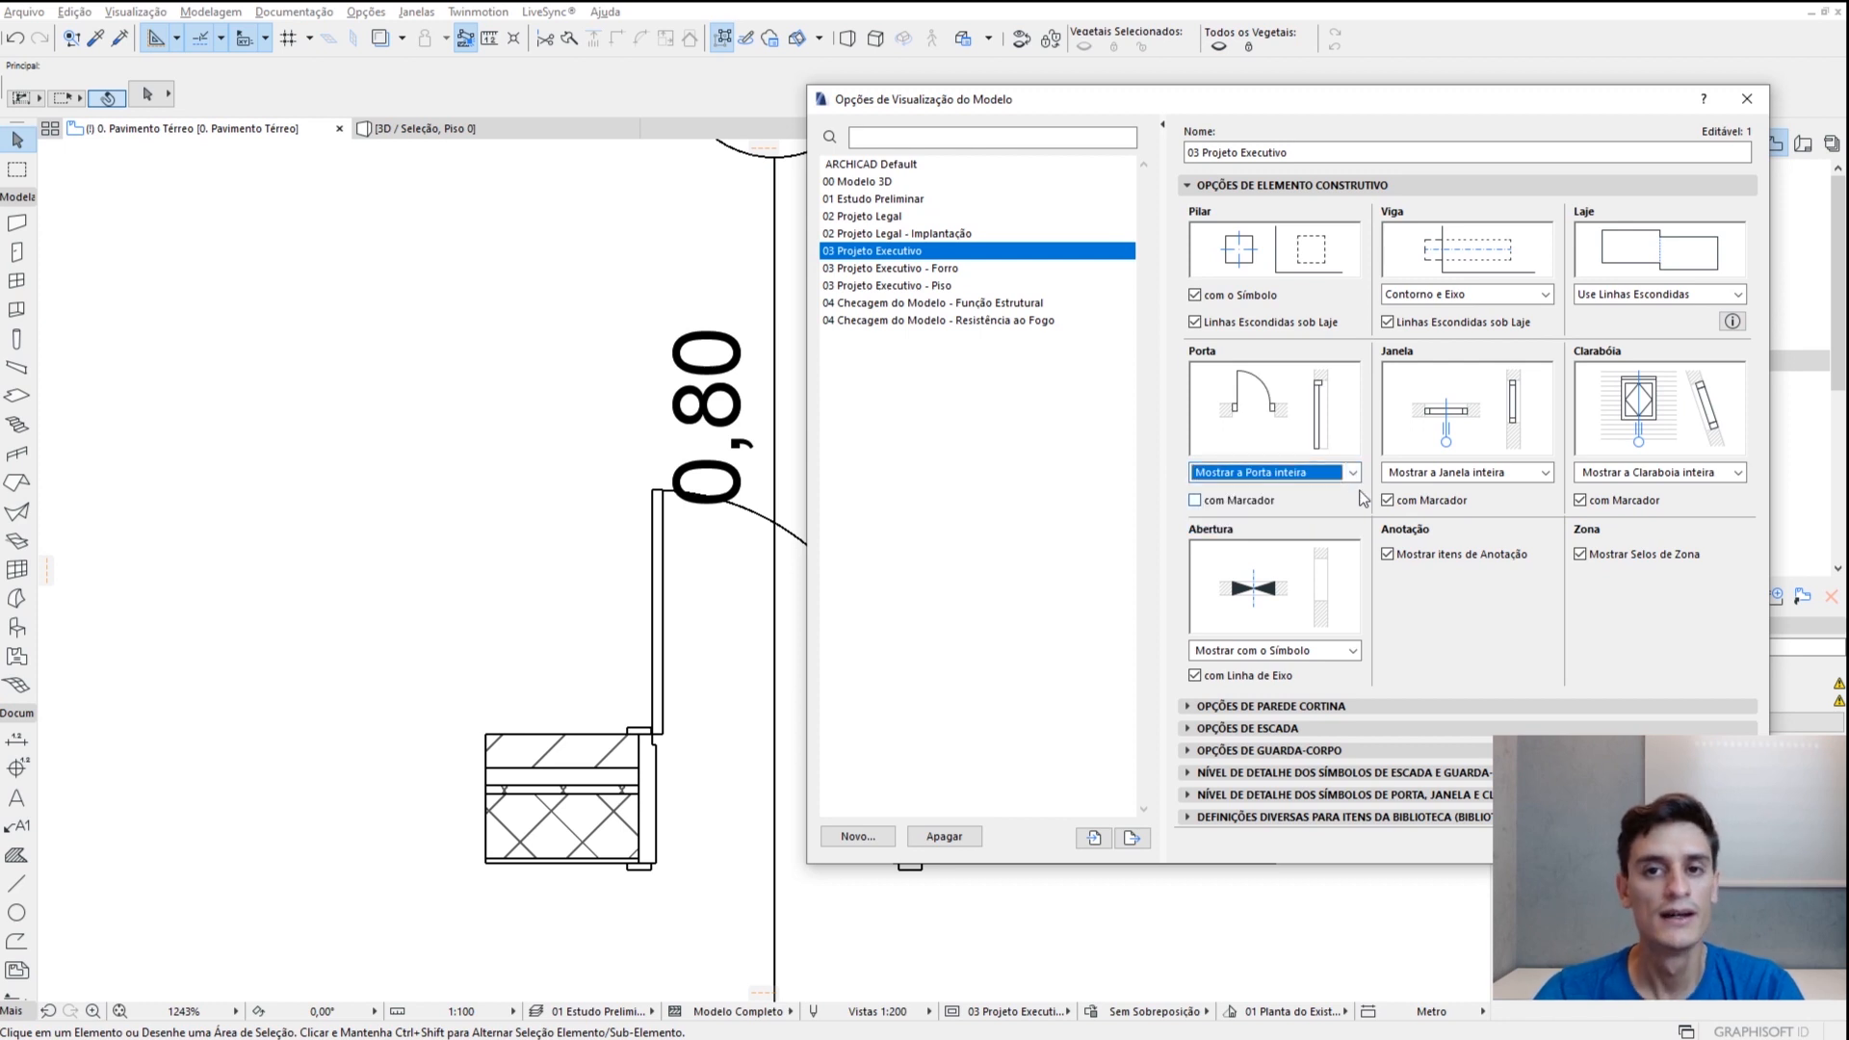
Try the door plan symbols Baixo - Folha Aberta and Completo - Folha Fechada, and discard the changes
left_click(1183, 801)
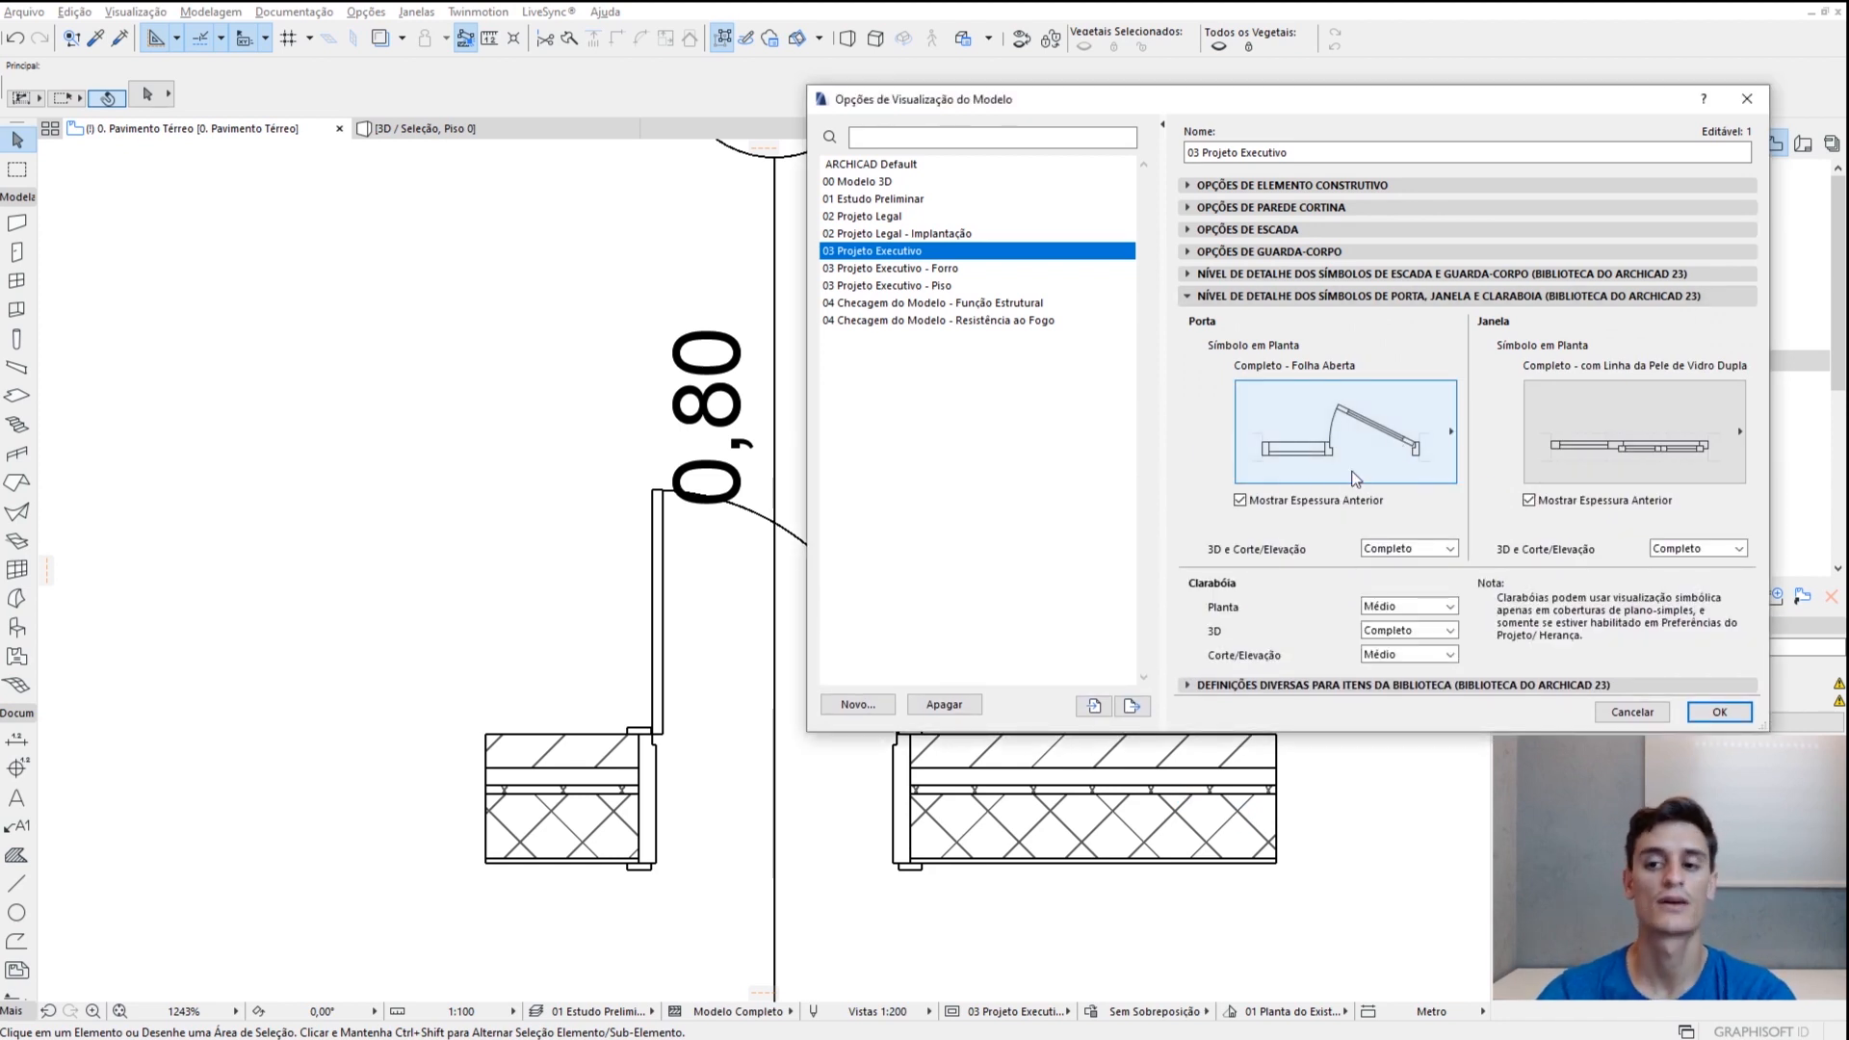
left_click(1356, 473)
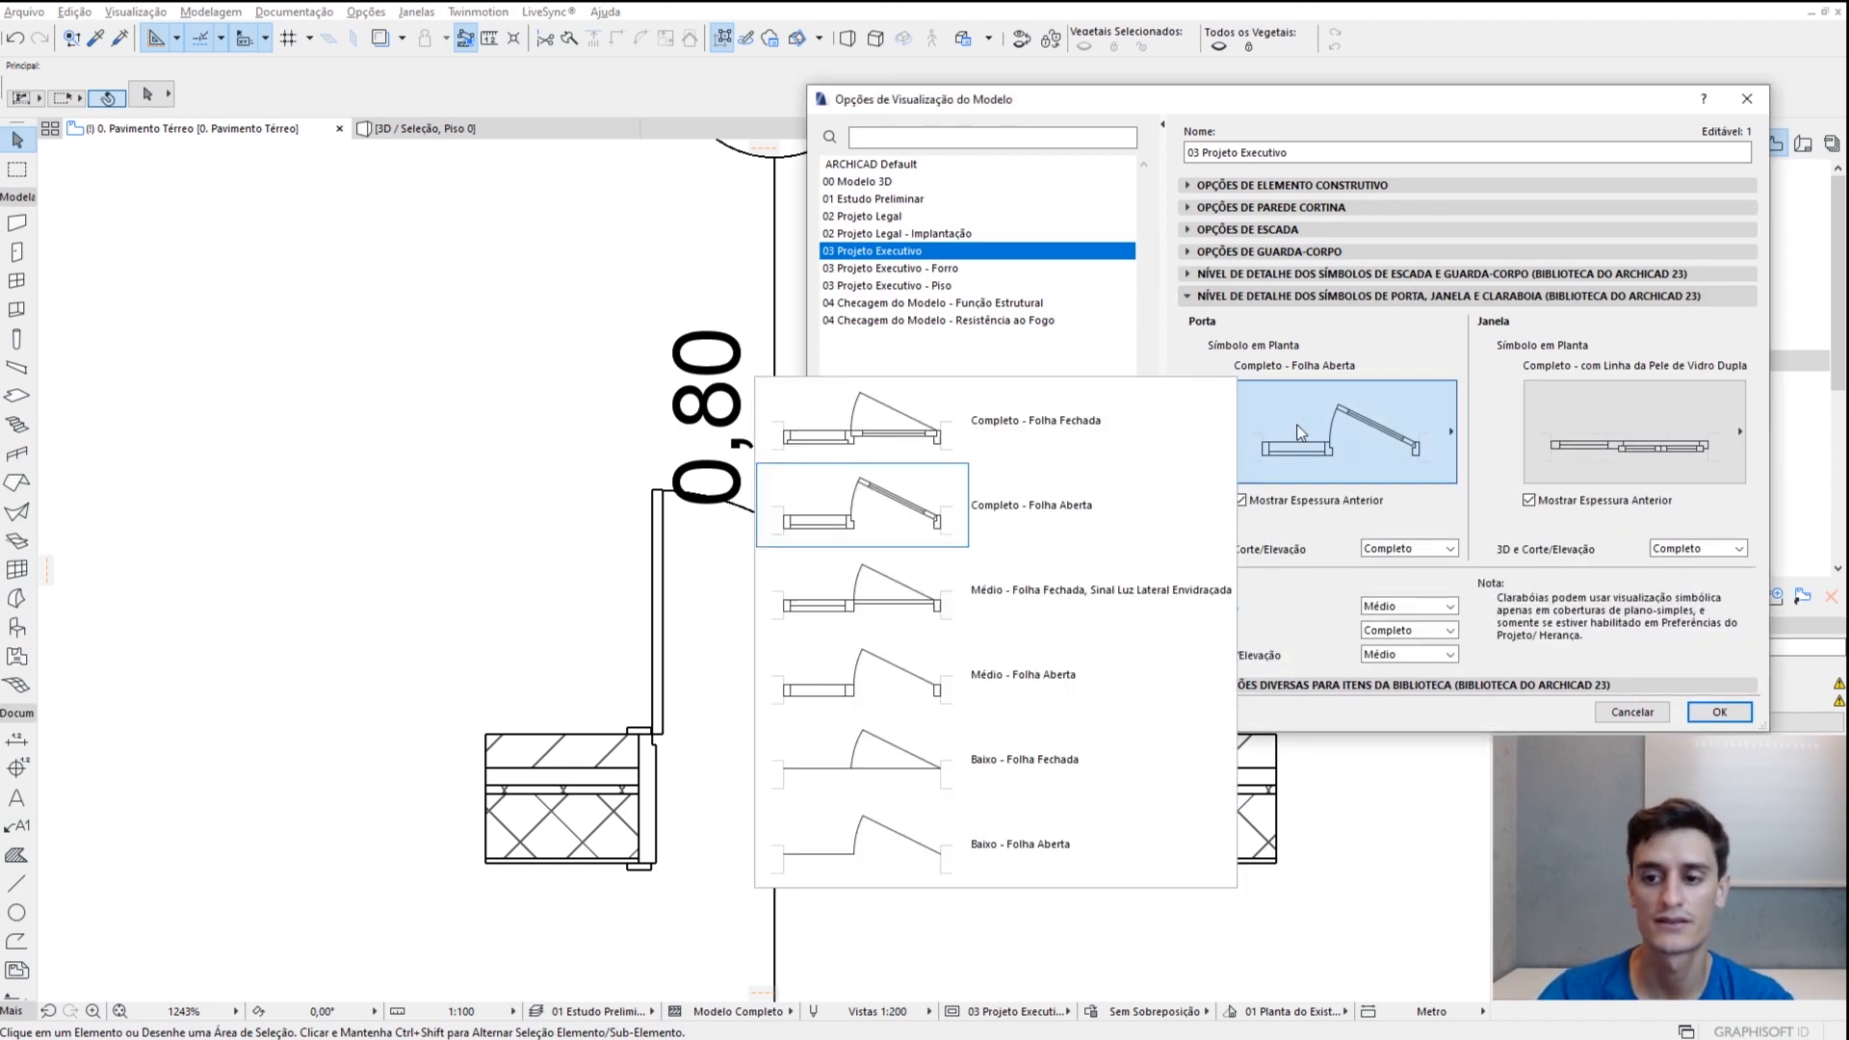
left_click(916, 847)
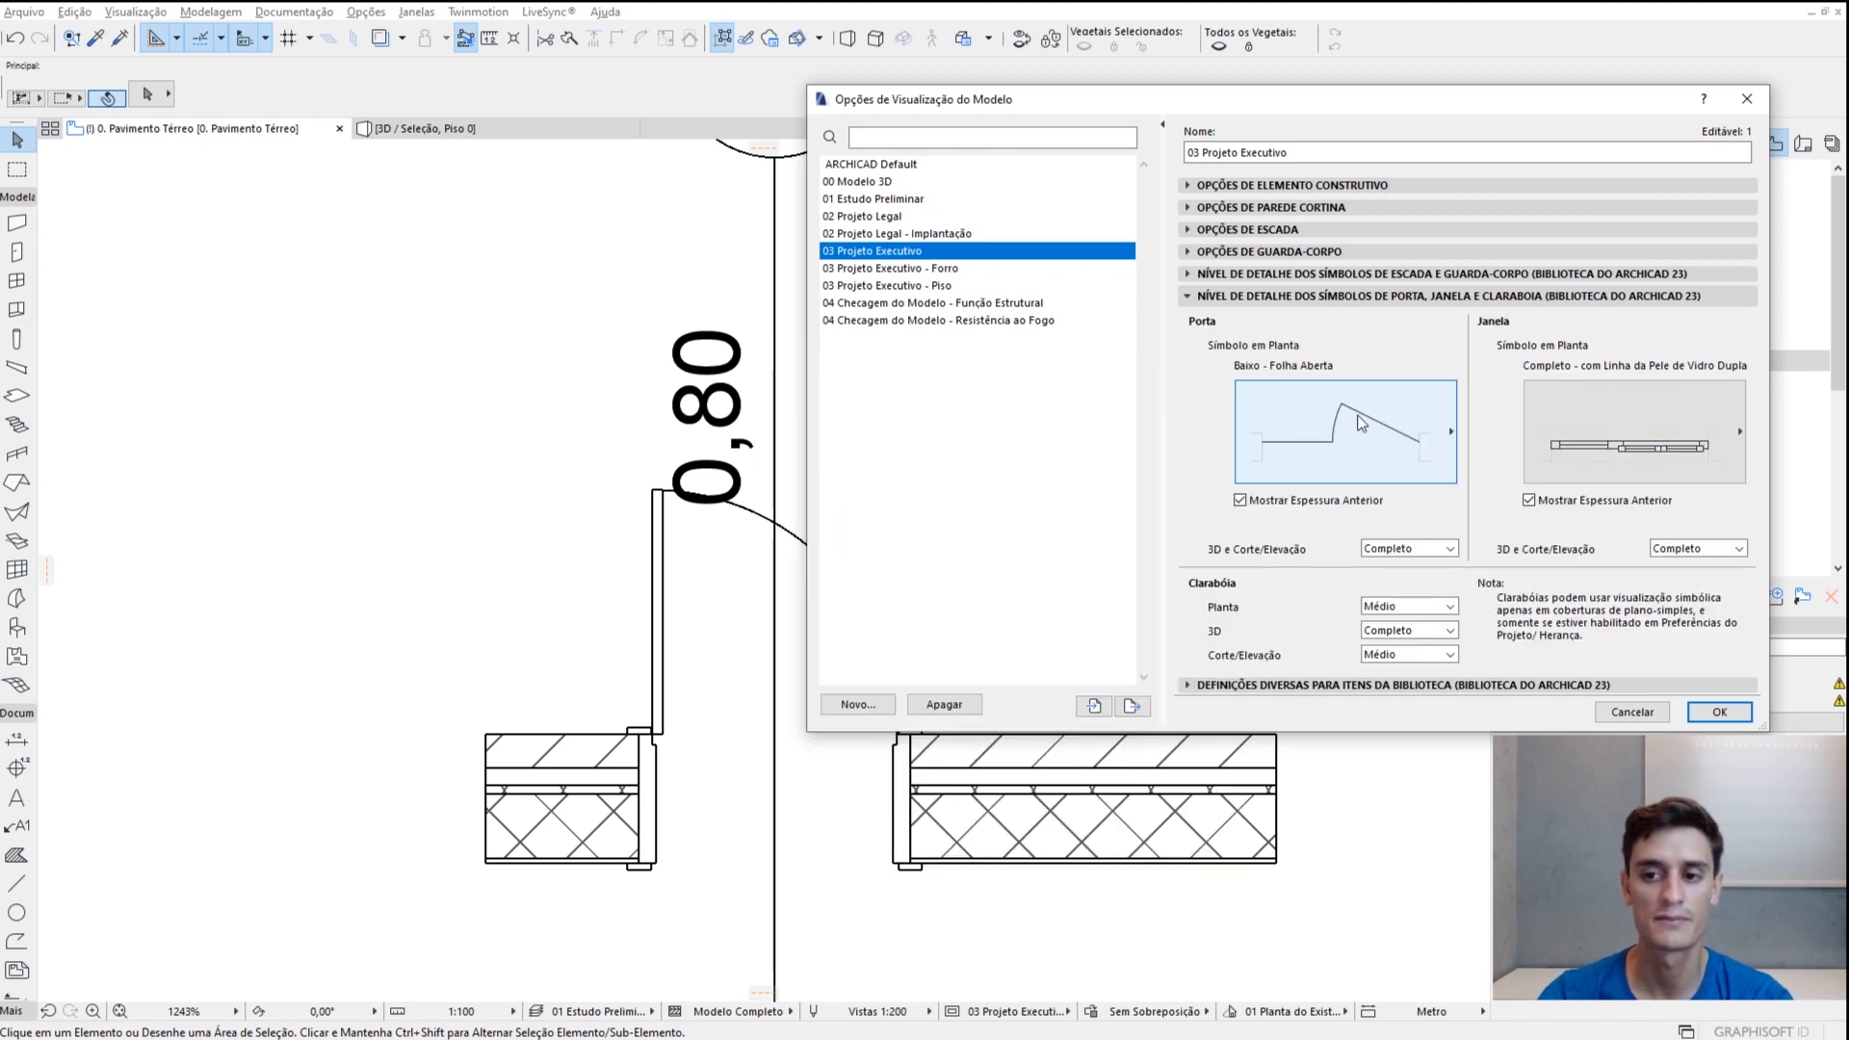
left_click(1375, 450)
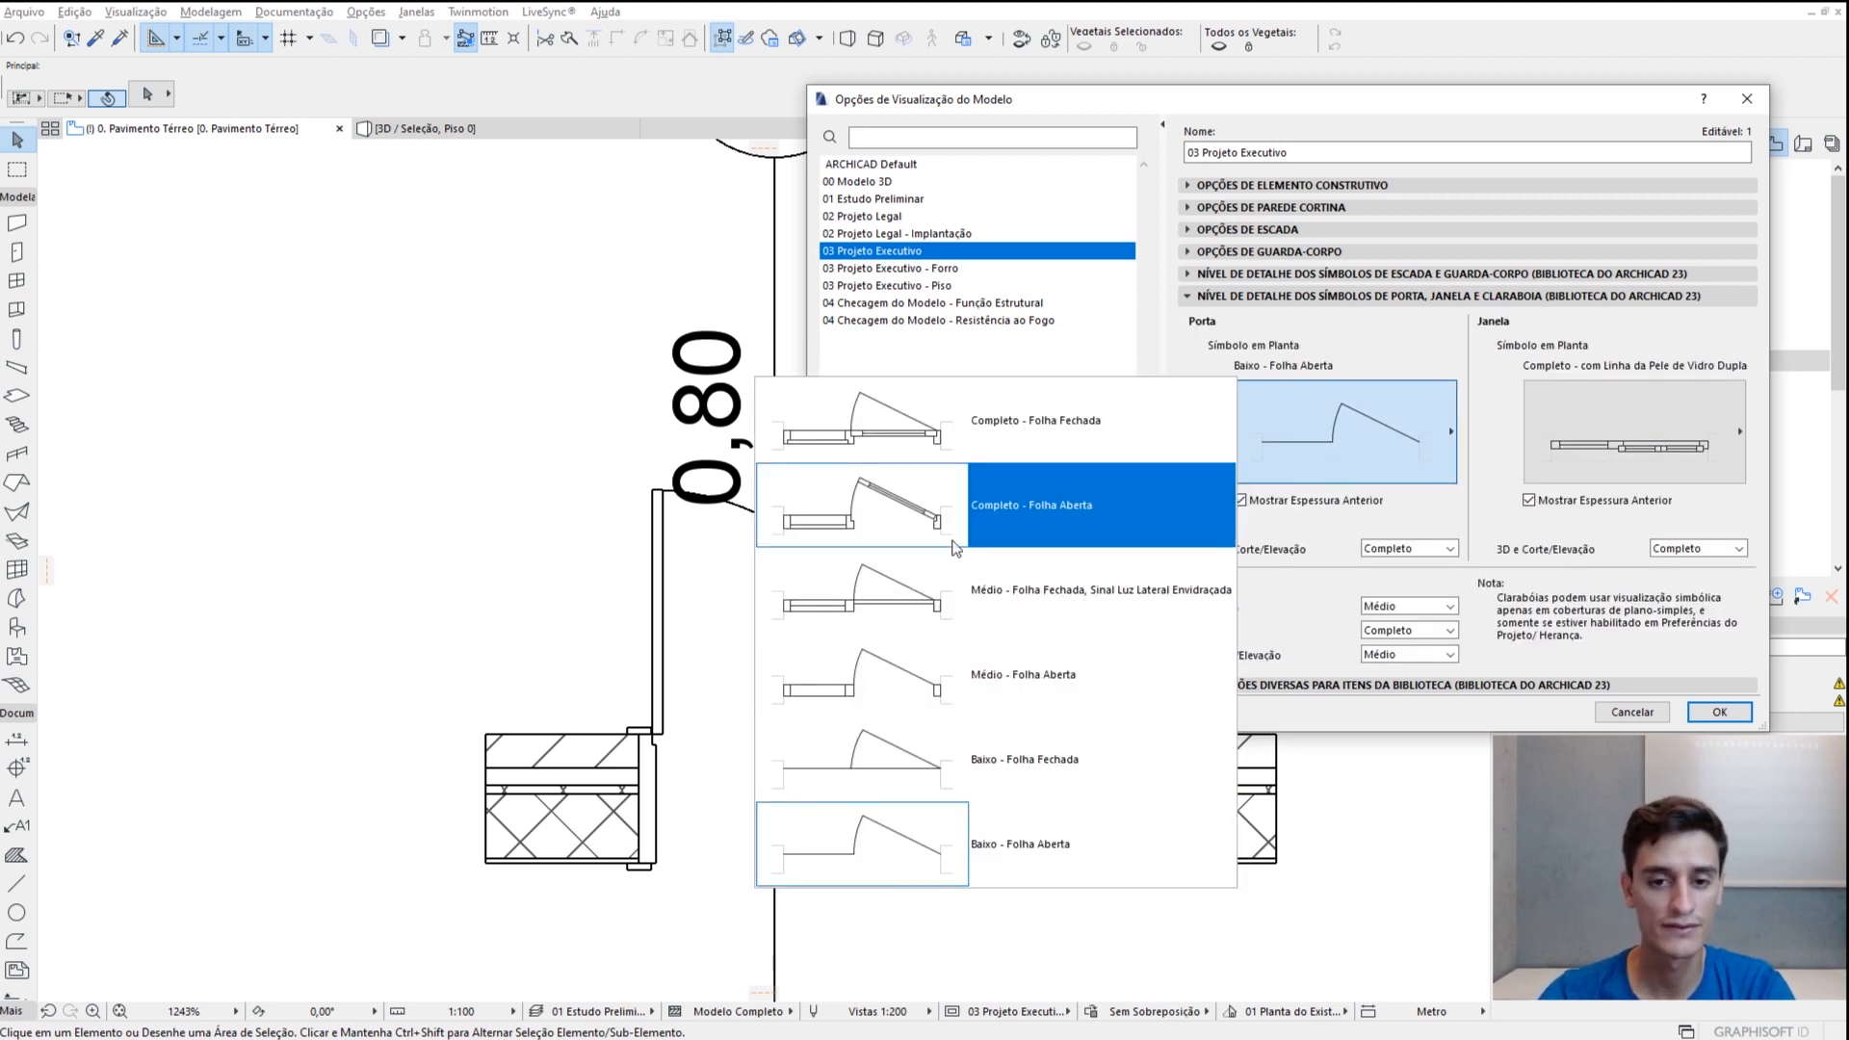
left_click(994, 425)
left_click(1385, 450)
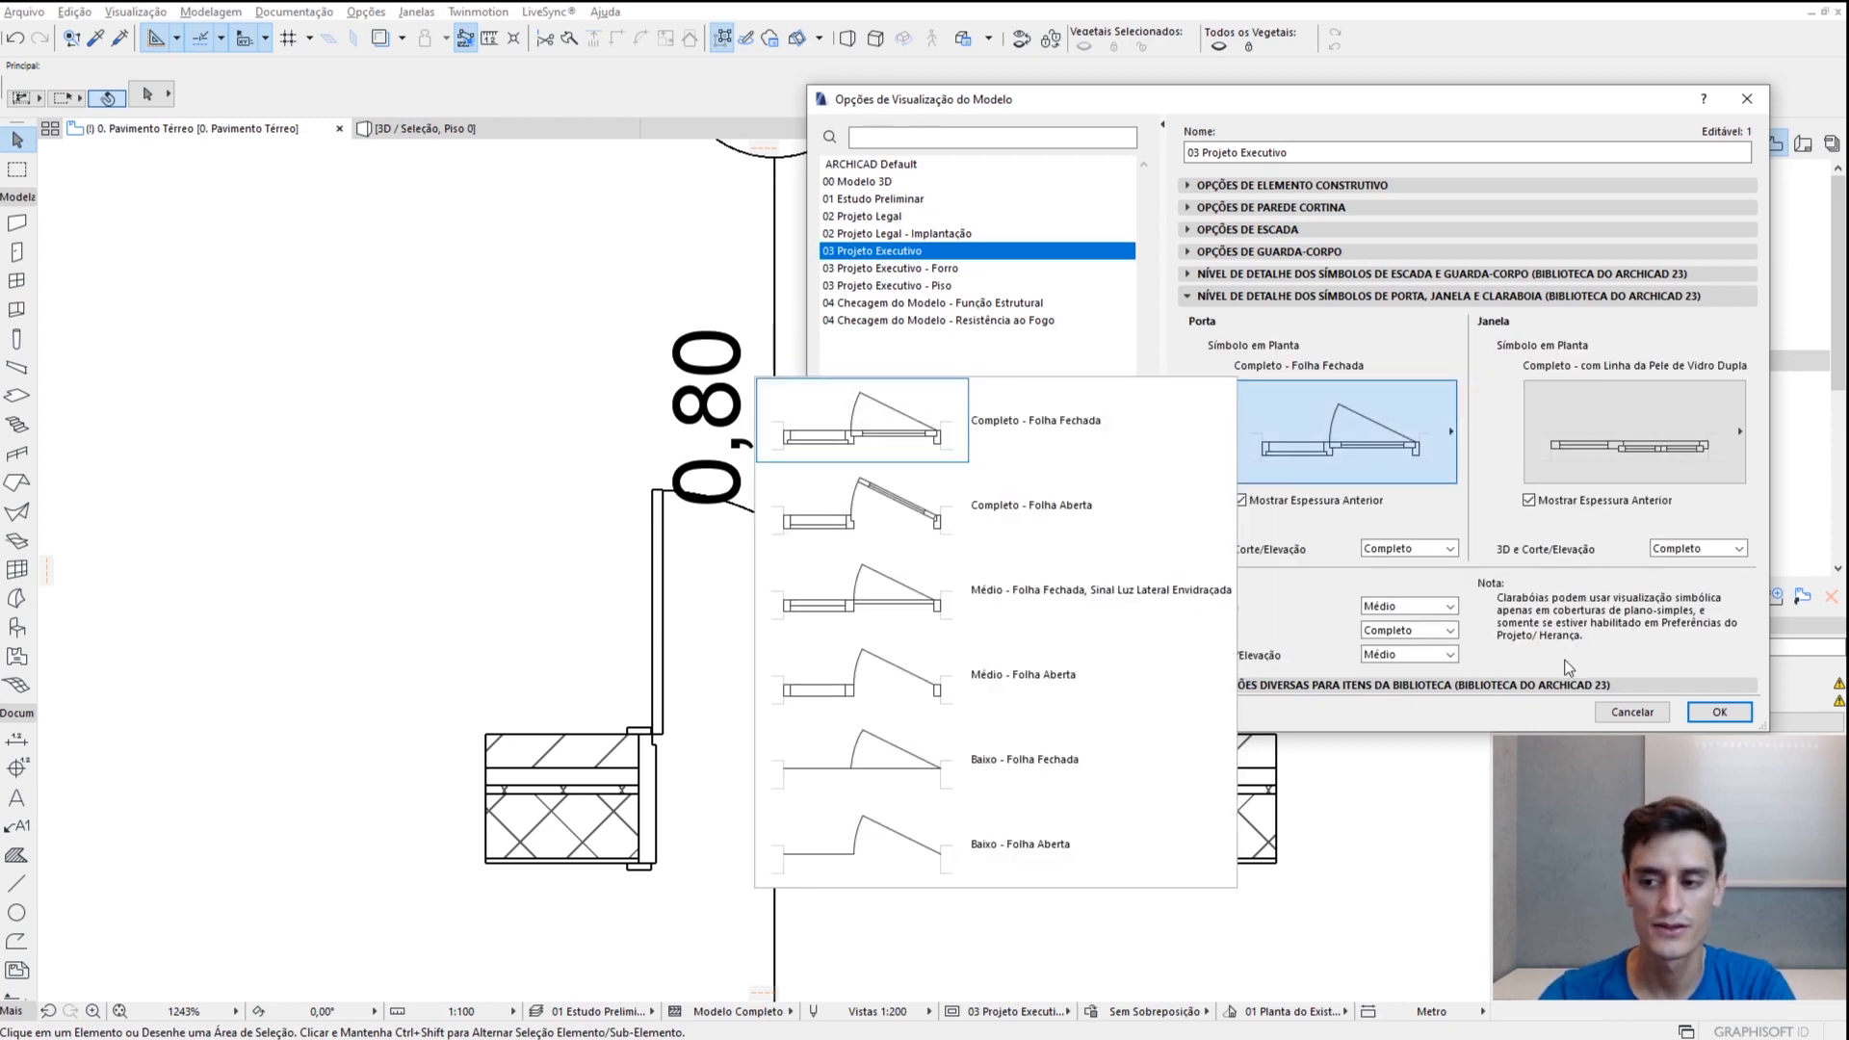
left_click(1652, 718)
left_click(1630, 714)
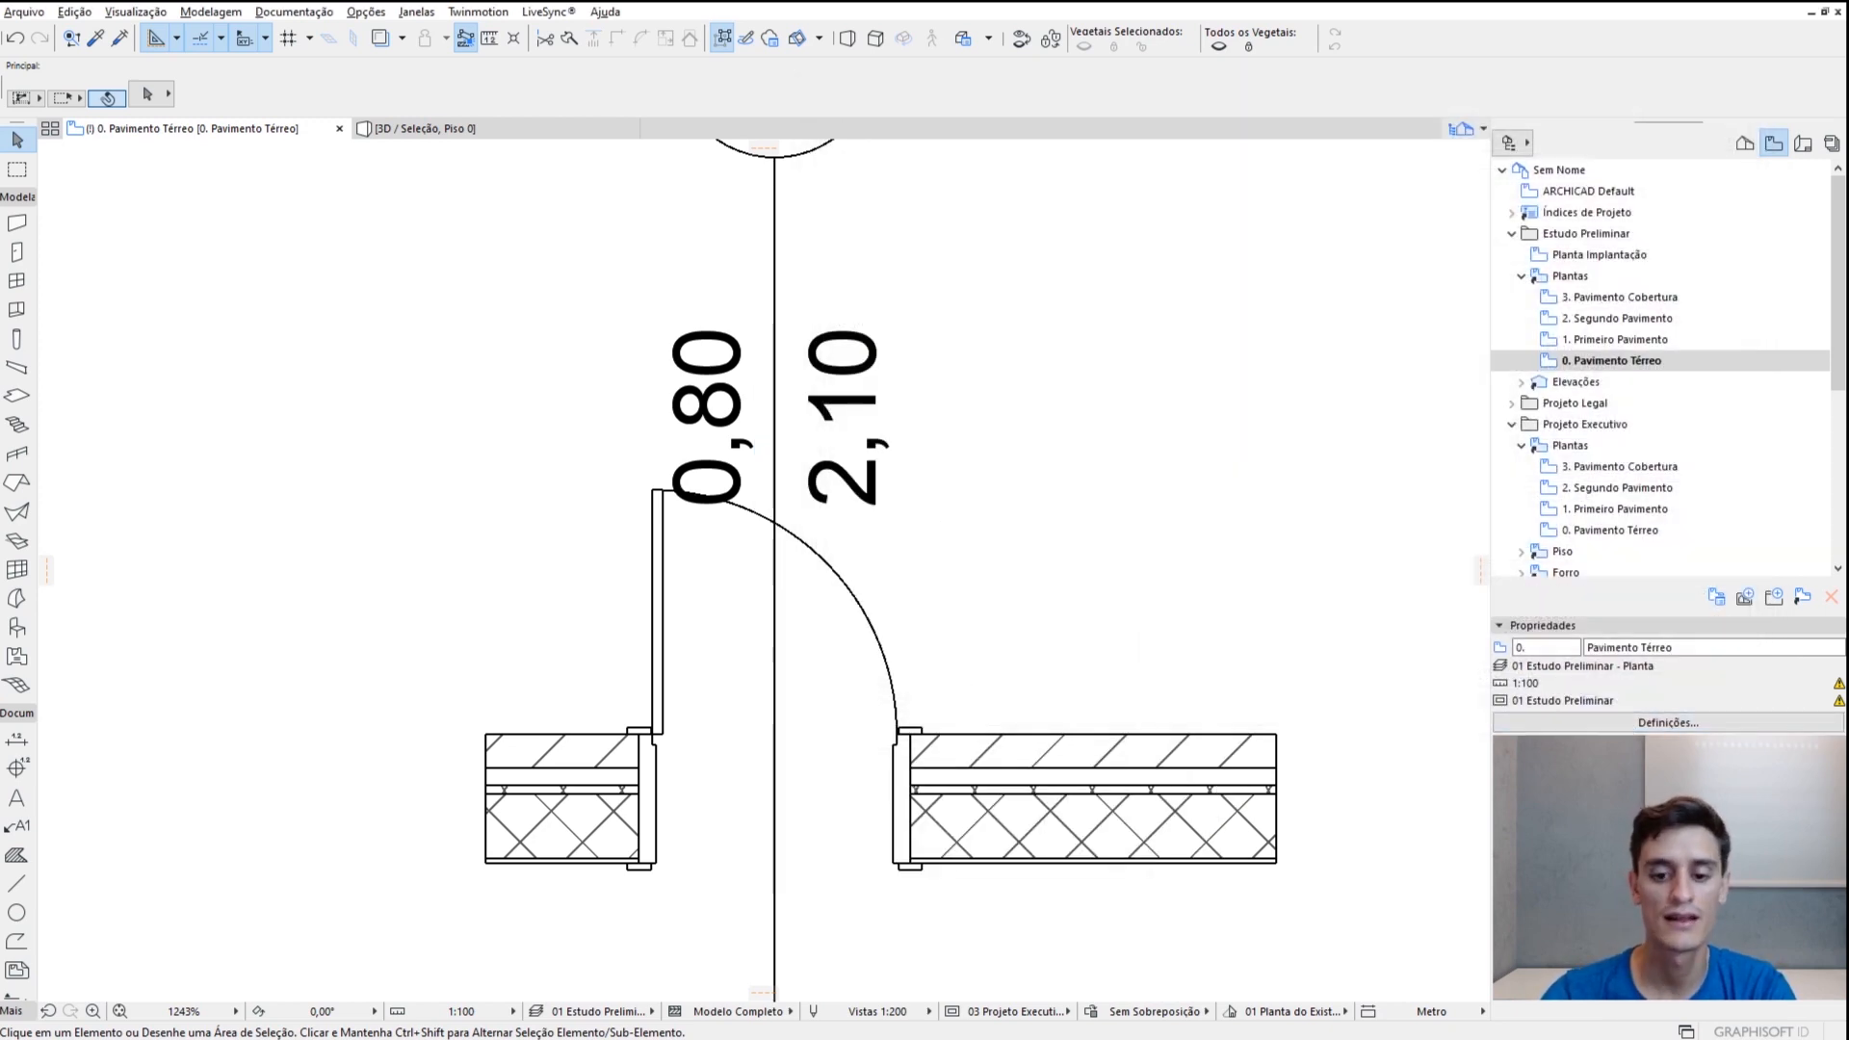
Create a model view option named 05 nova ovm from 03 Projeto Executivo, with the door plan symbol Baixo - Folha Fechada
left_click(951, 1013)
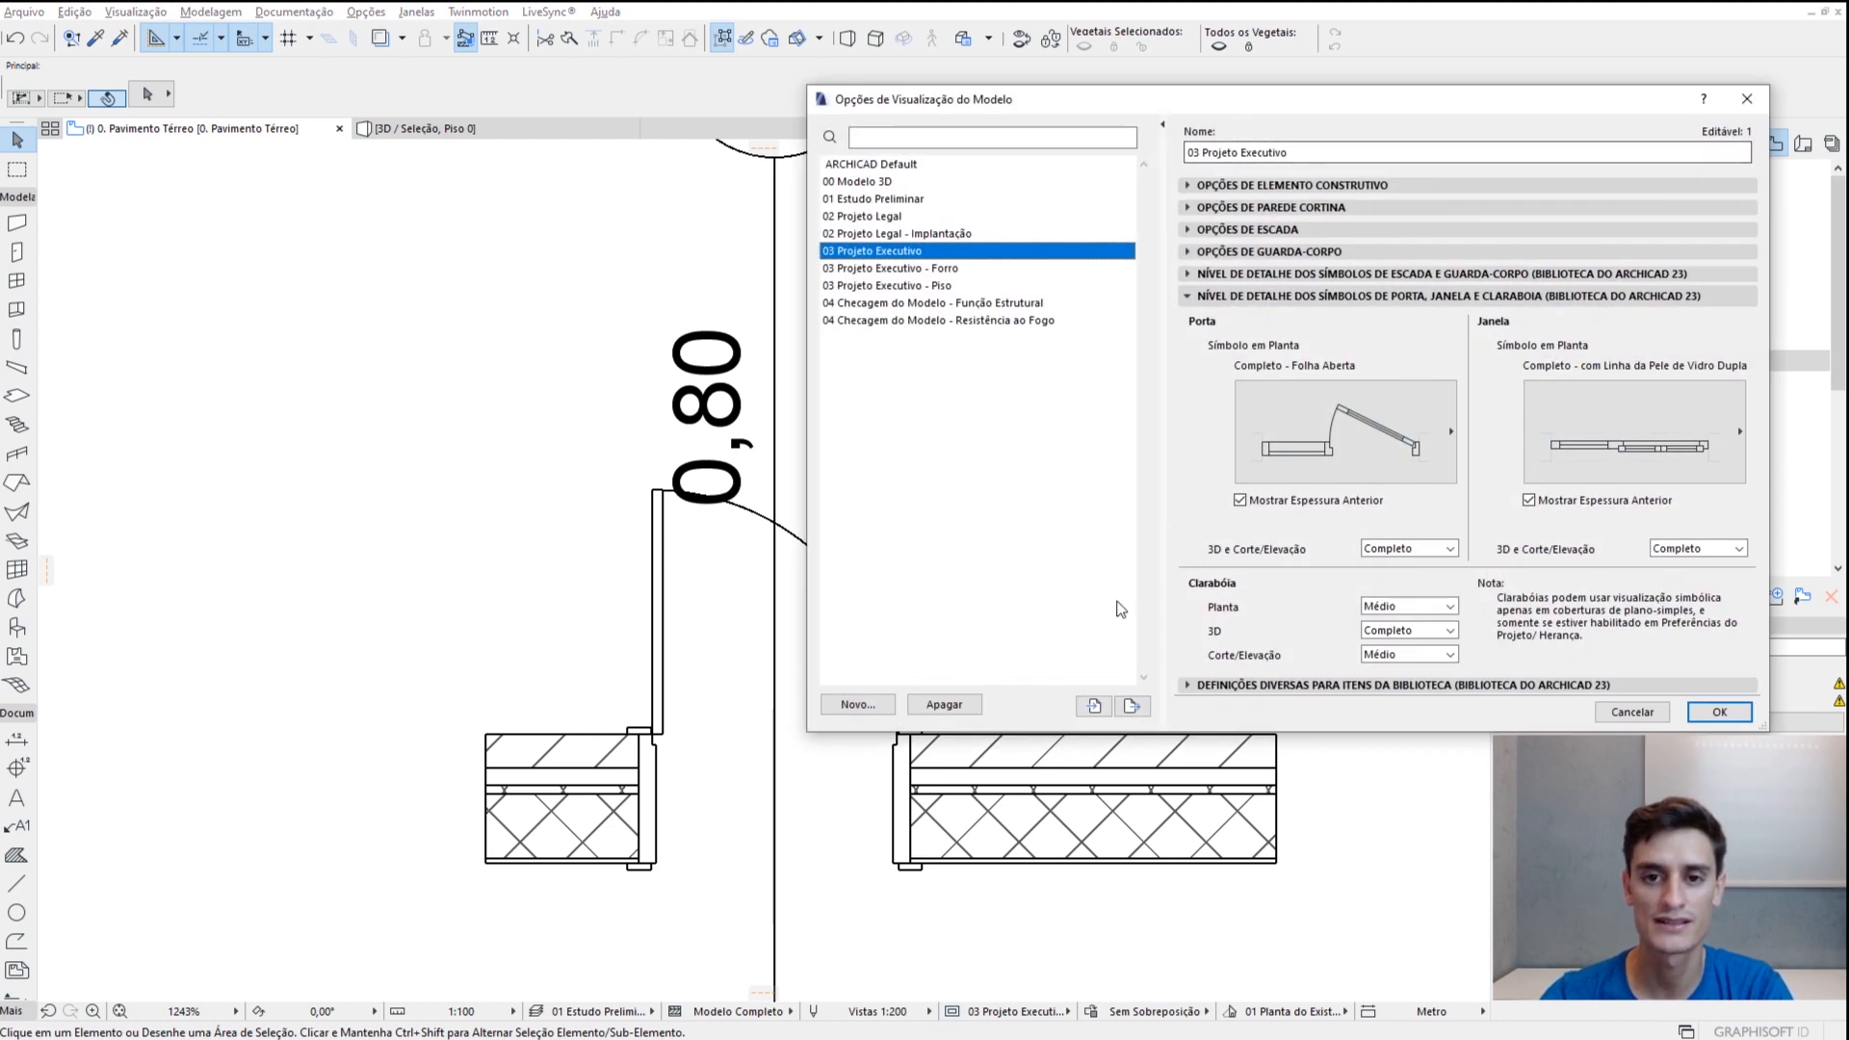
left_click(864, 713)
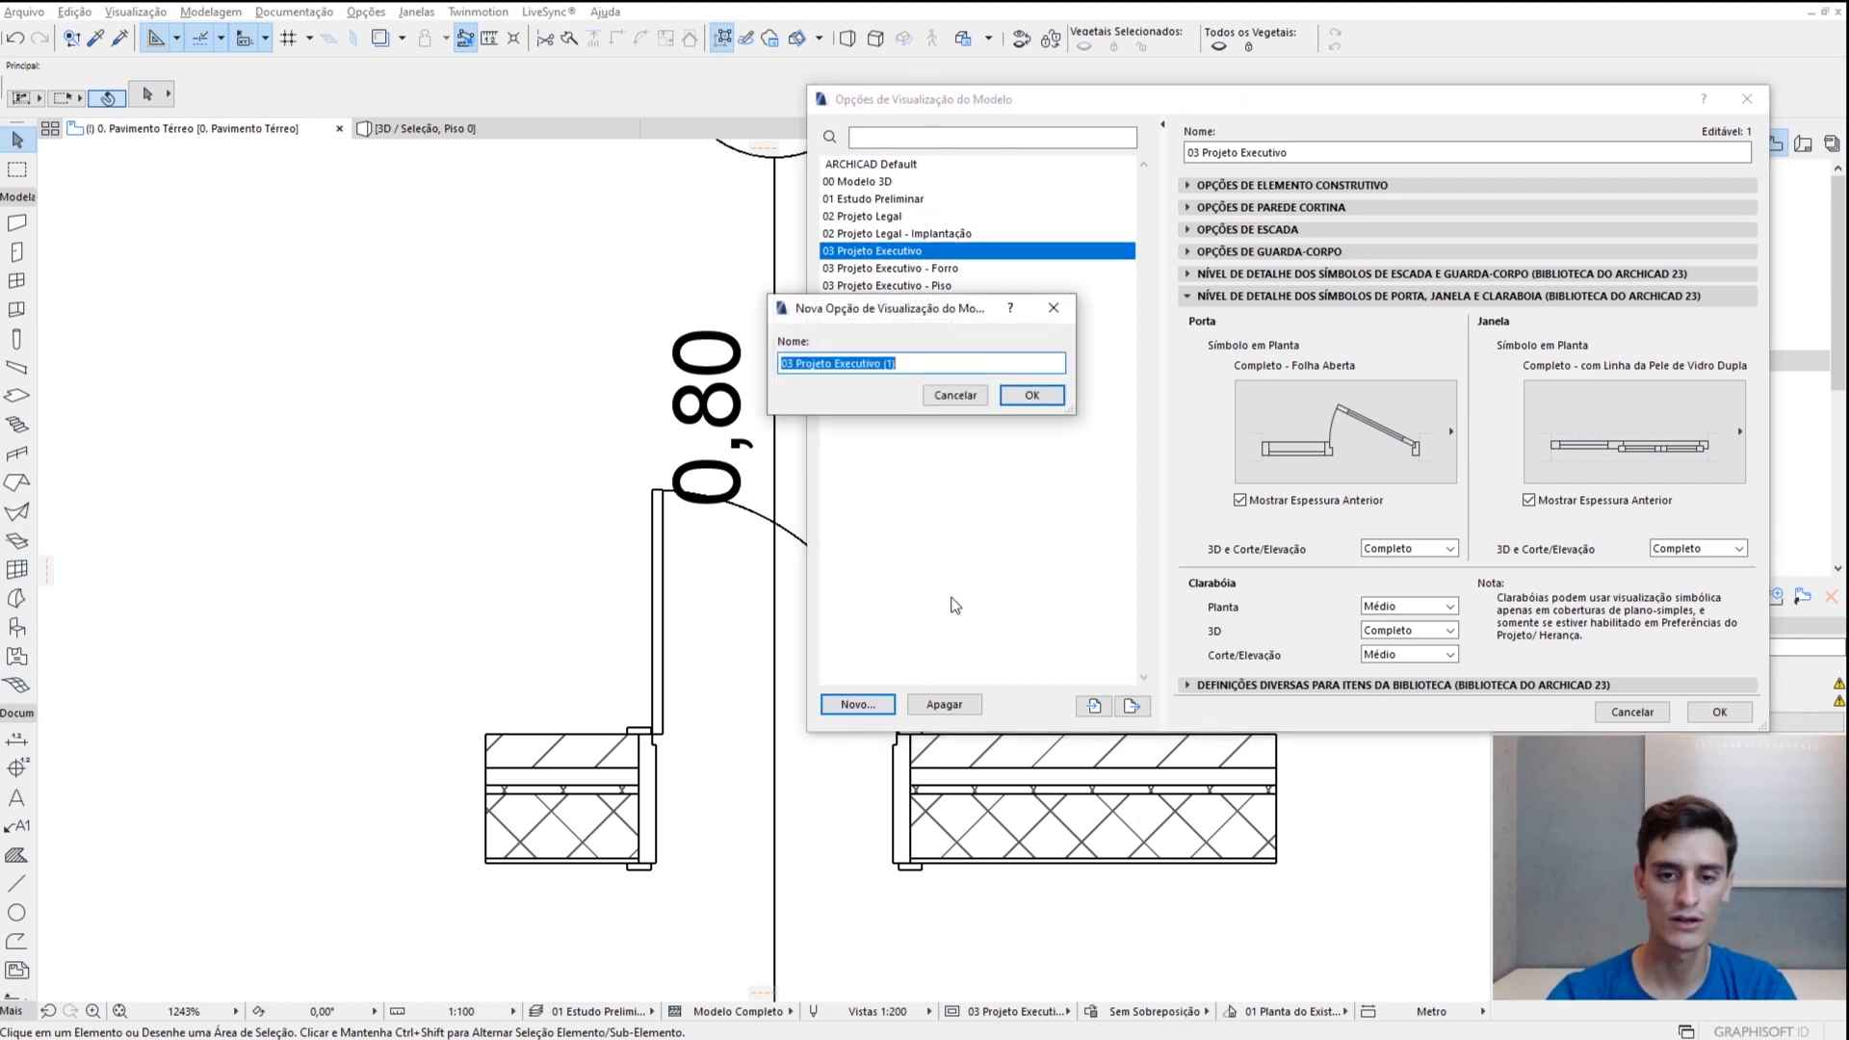
left_click_drag(975, 319, 1178, 395)
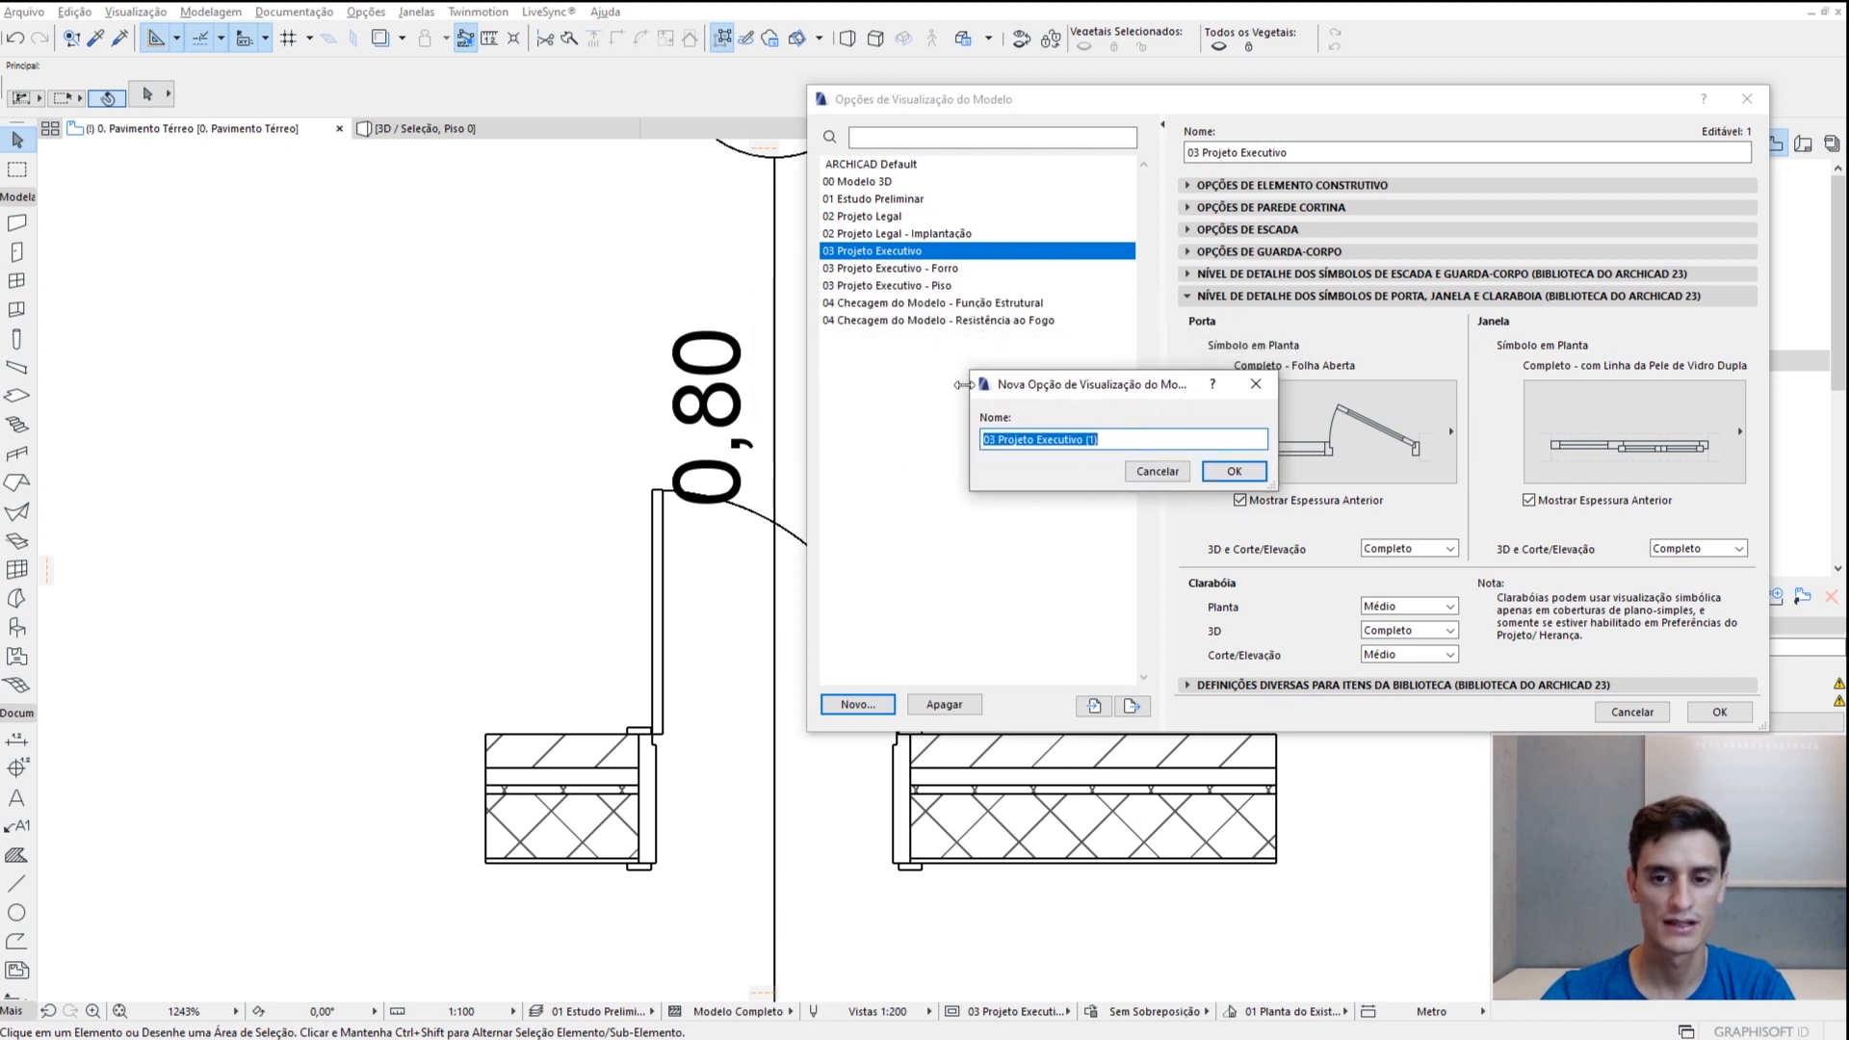
type("05 nova ovm")
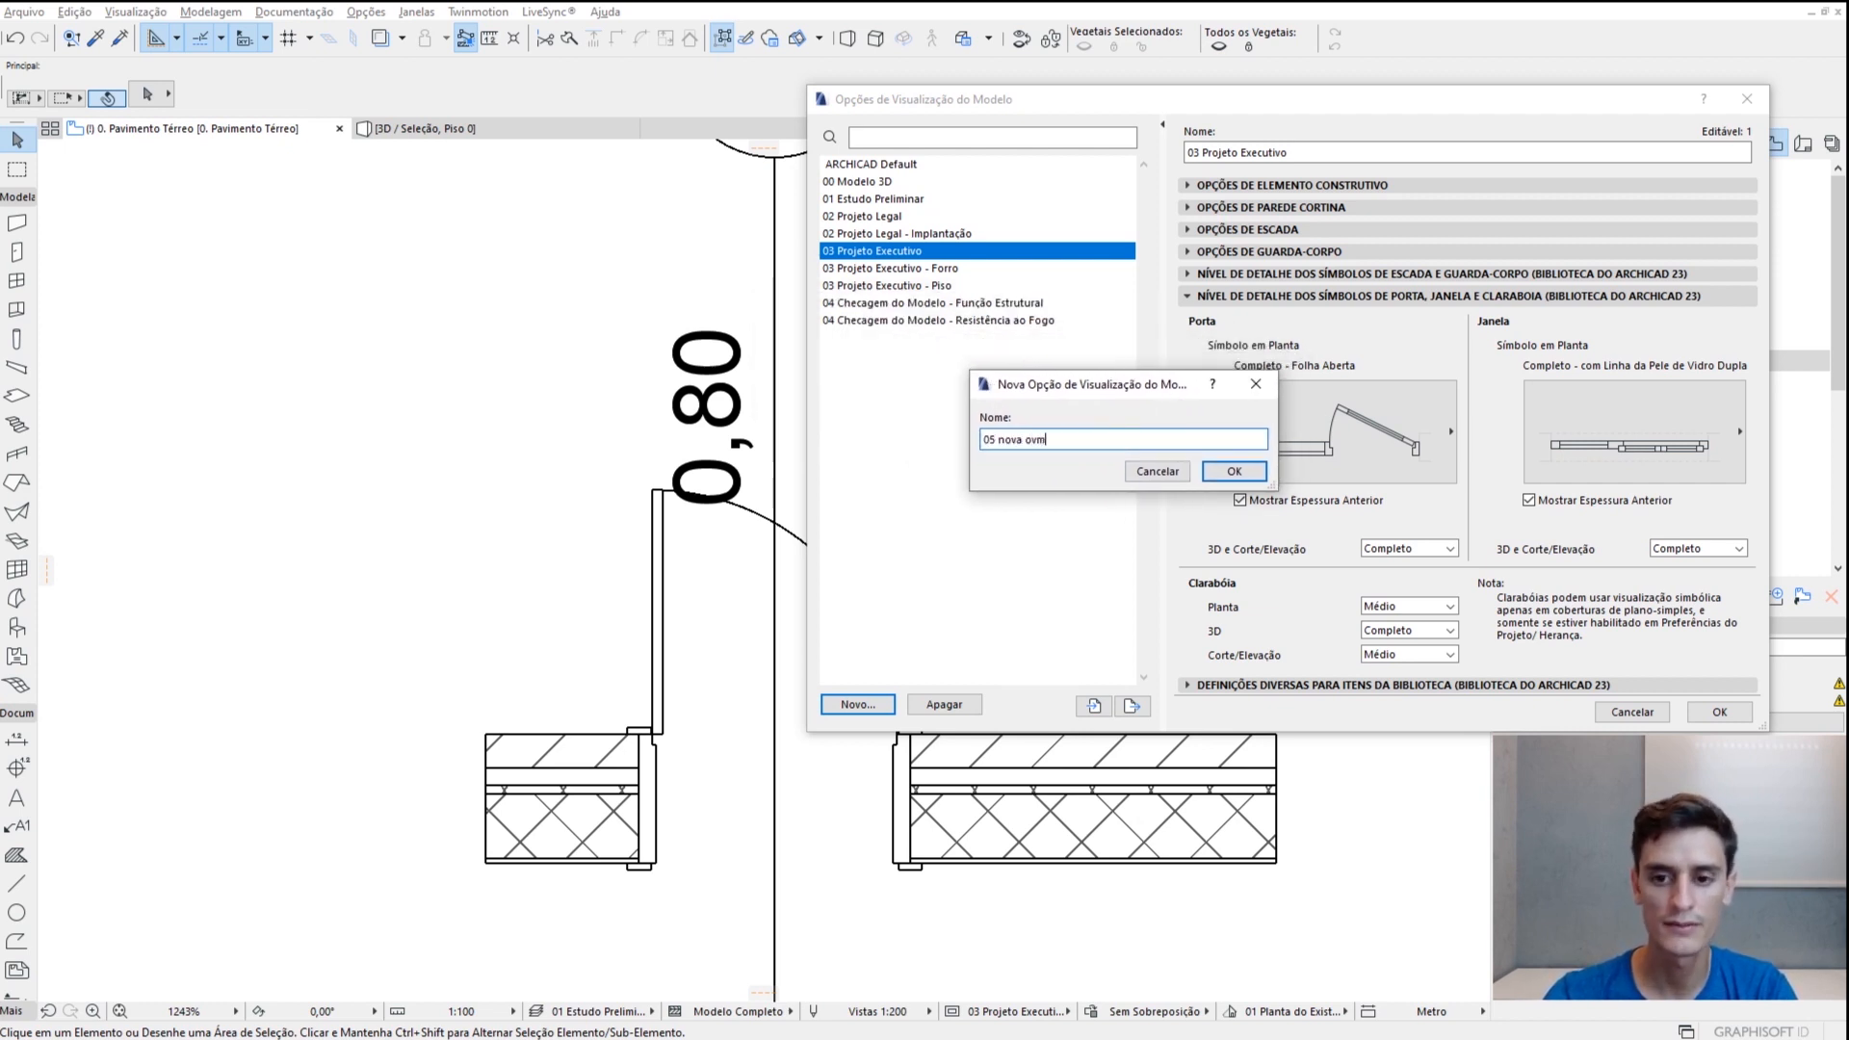
left_click(1236, 472)
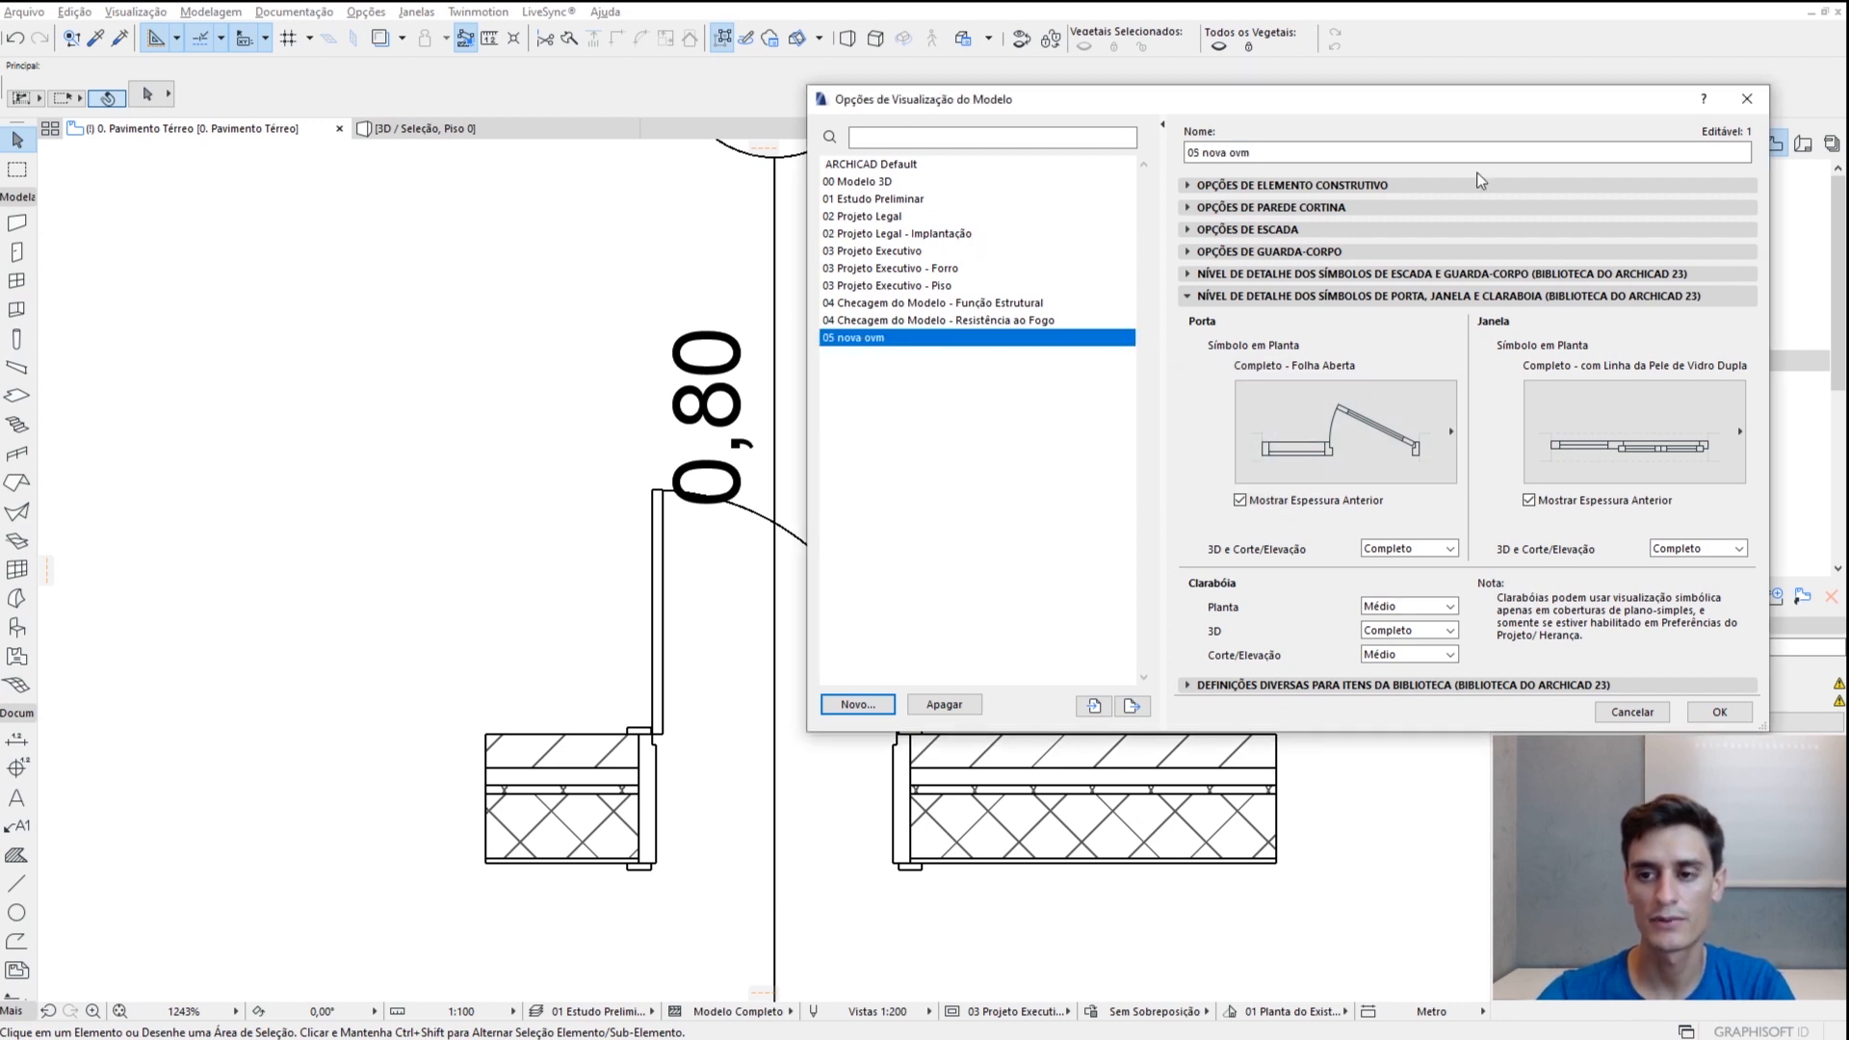
left_click(1375, 433)
left_click(910, 747)
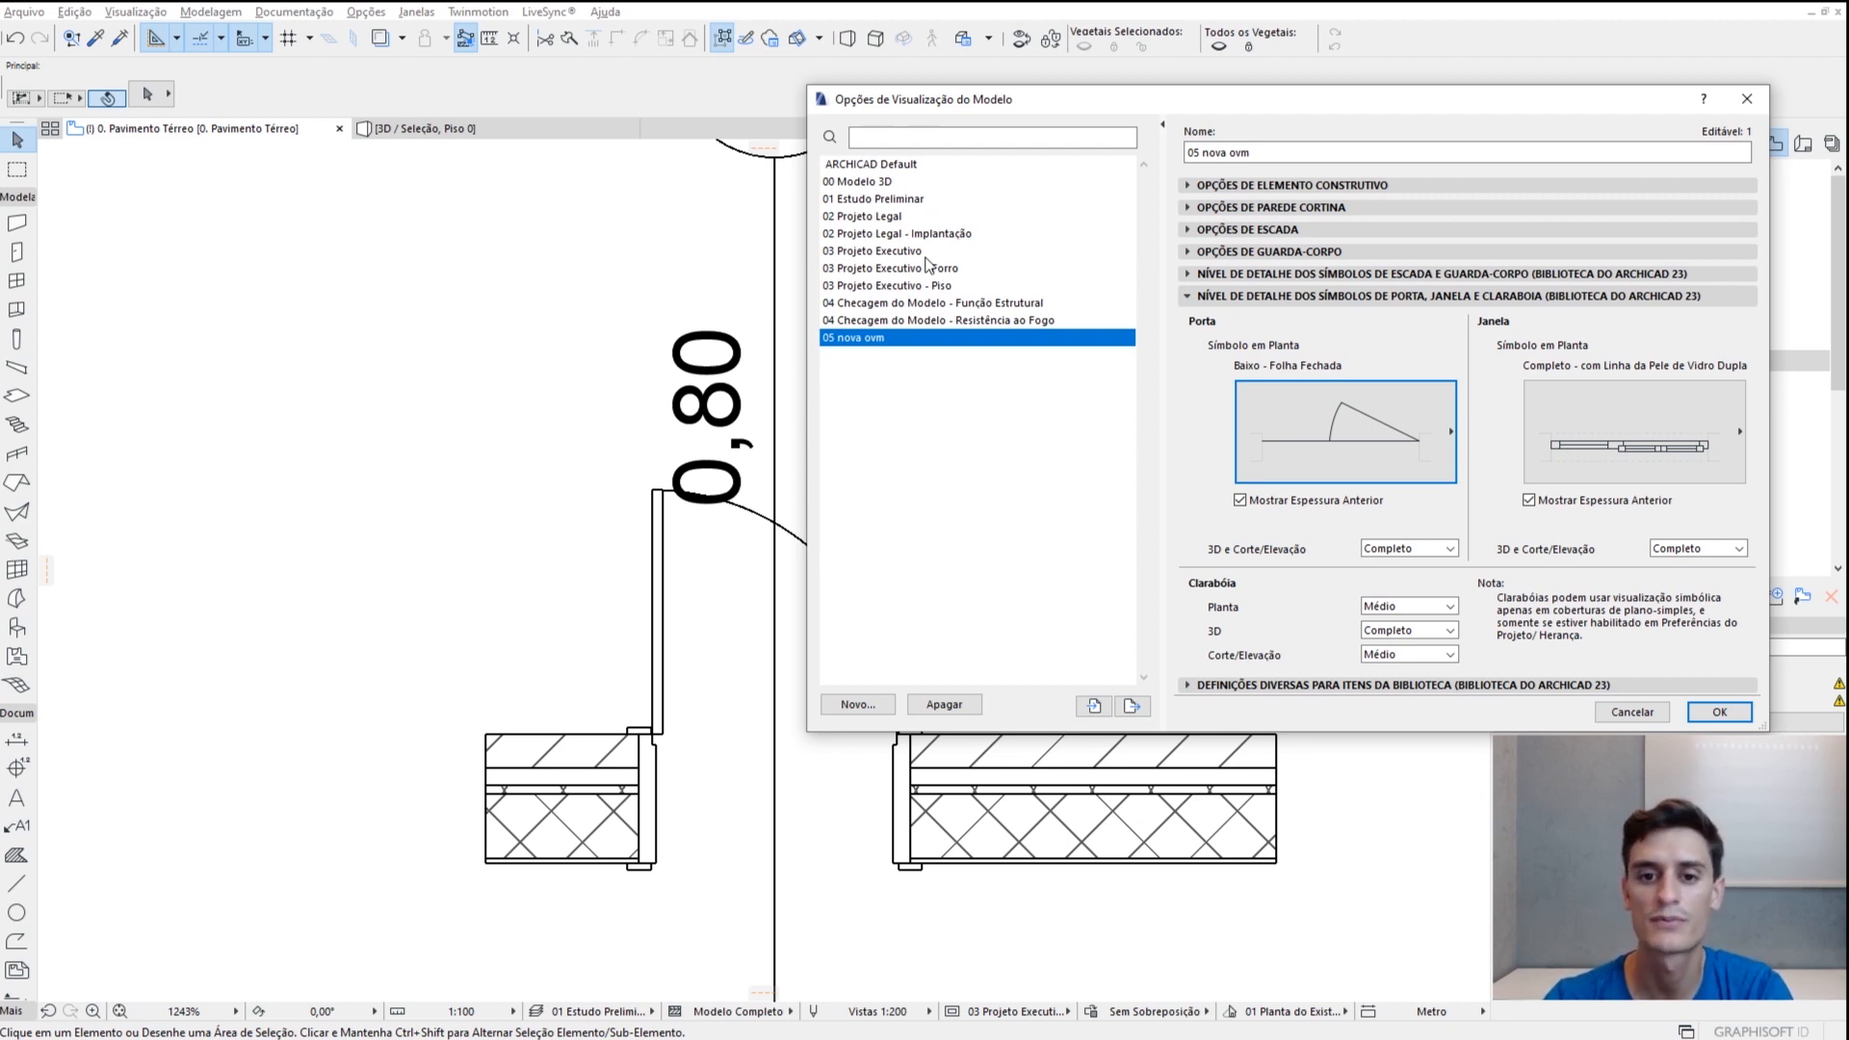
Delete the model view option 05 nova ovm
left_click(944, 704)
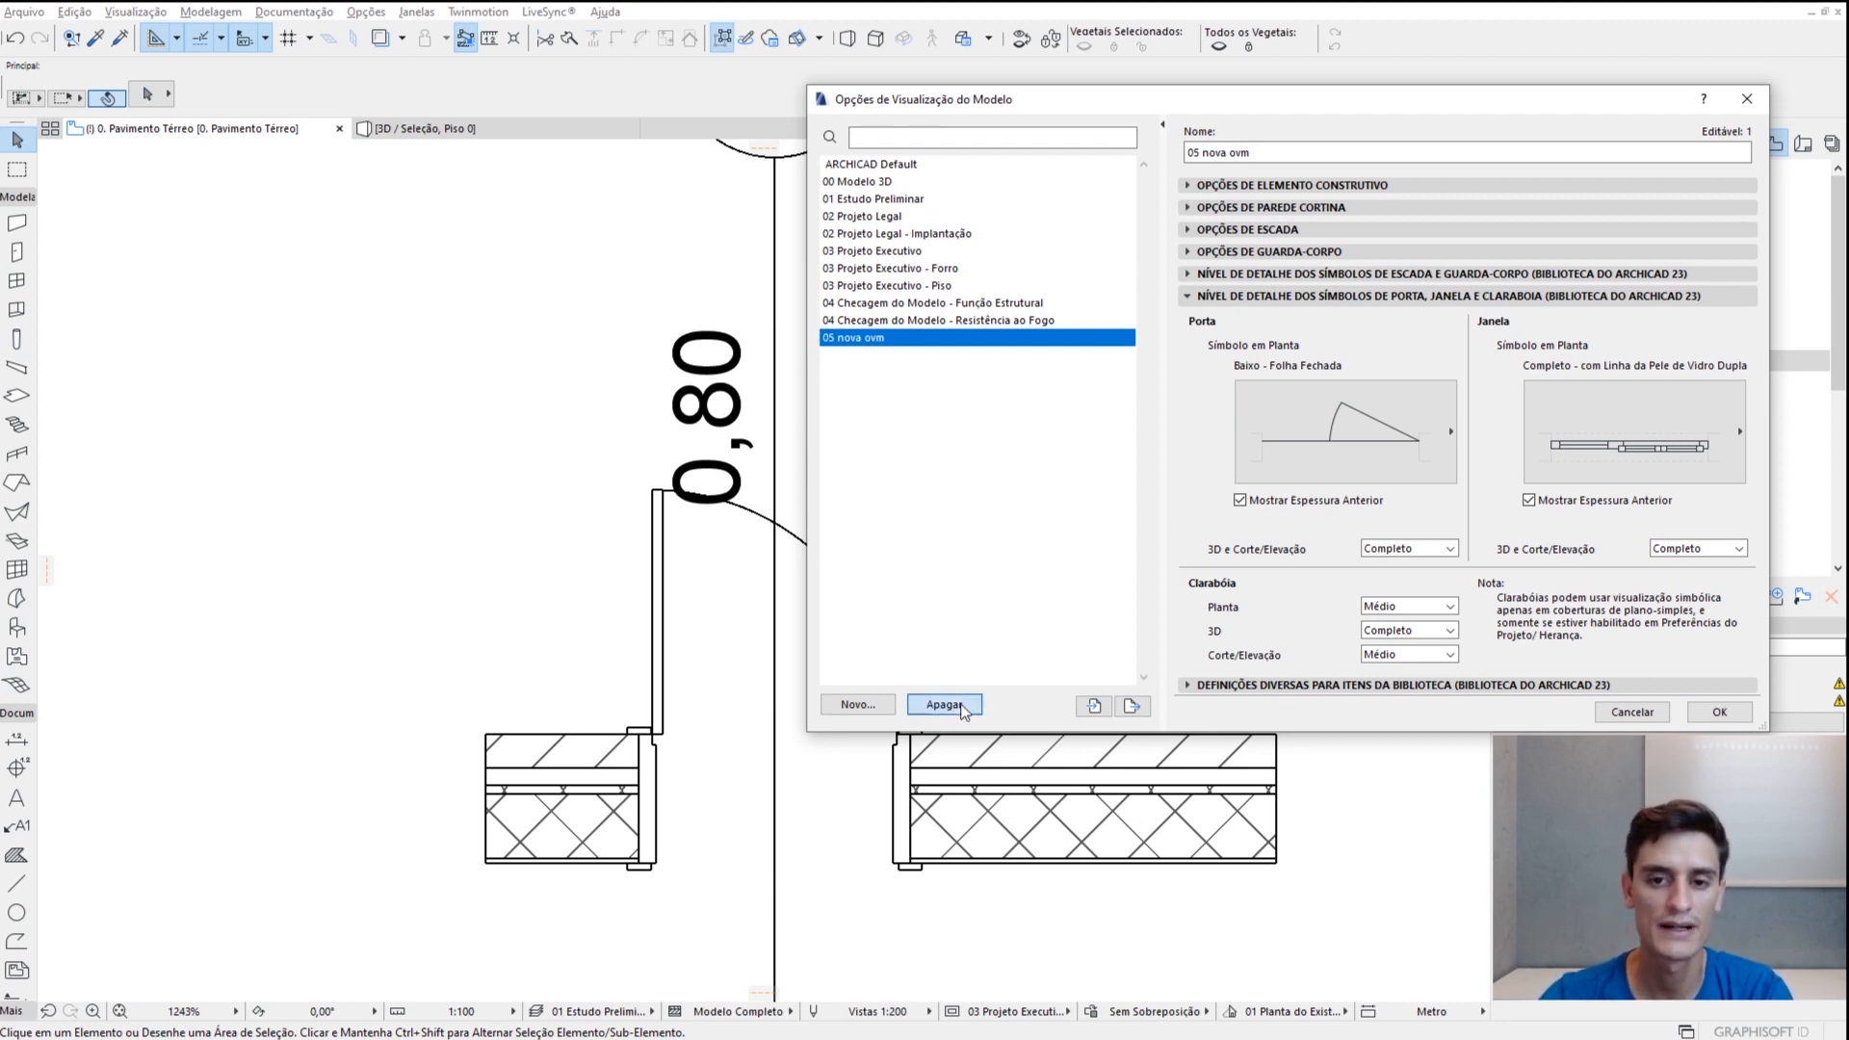
left_click(536, 421)
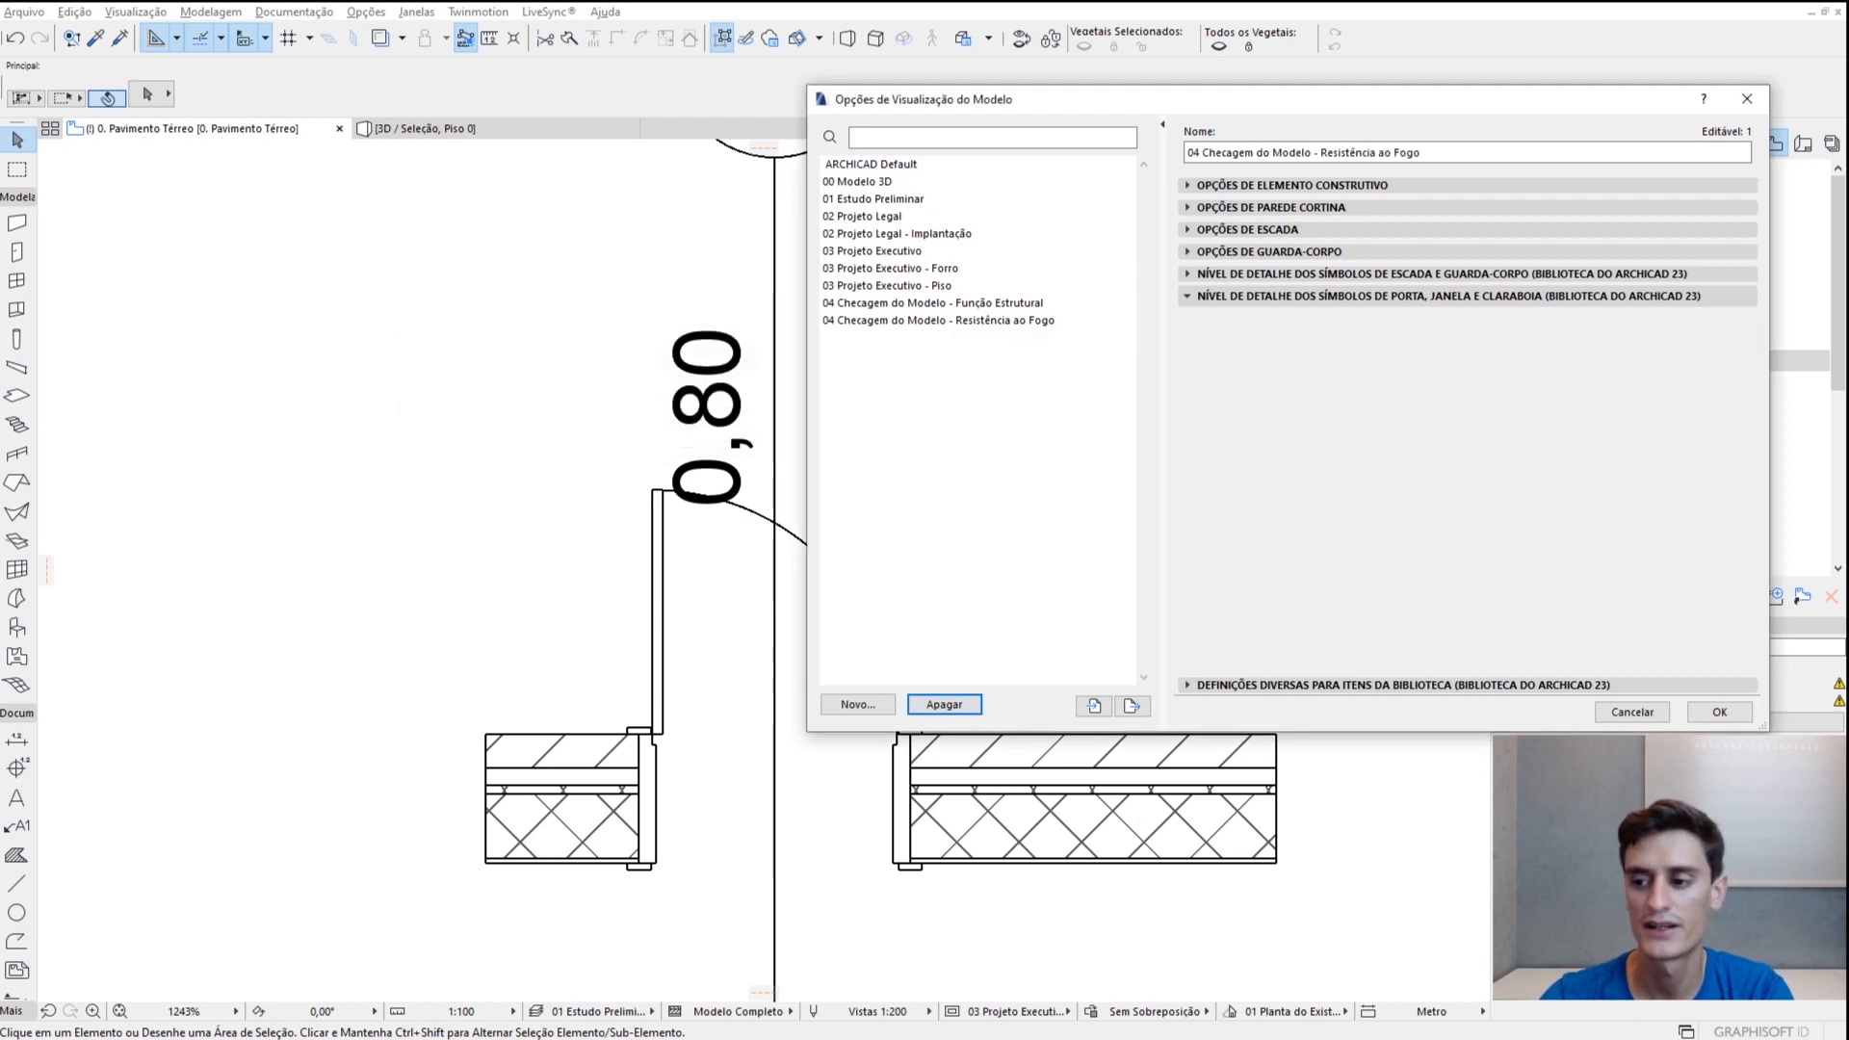
Confirm the model view options changes, then display the plan with 03 Projeto Executivo - Forro and switch it to 03 Projeto Executivo
left_click(1720, 713)
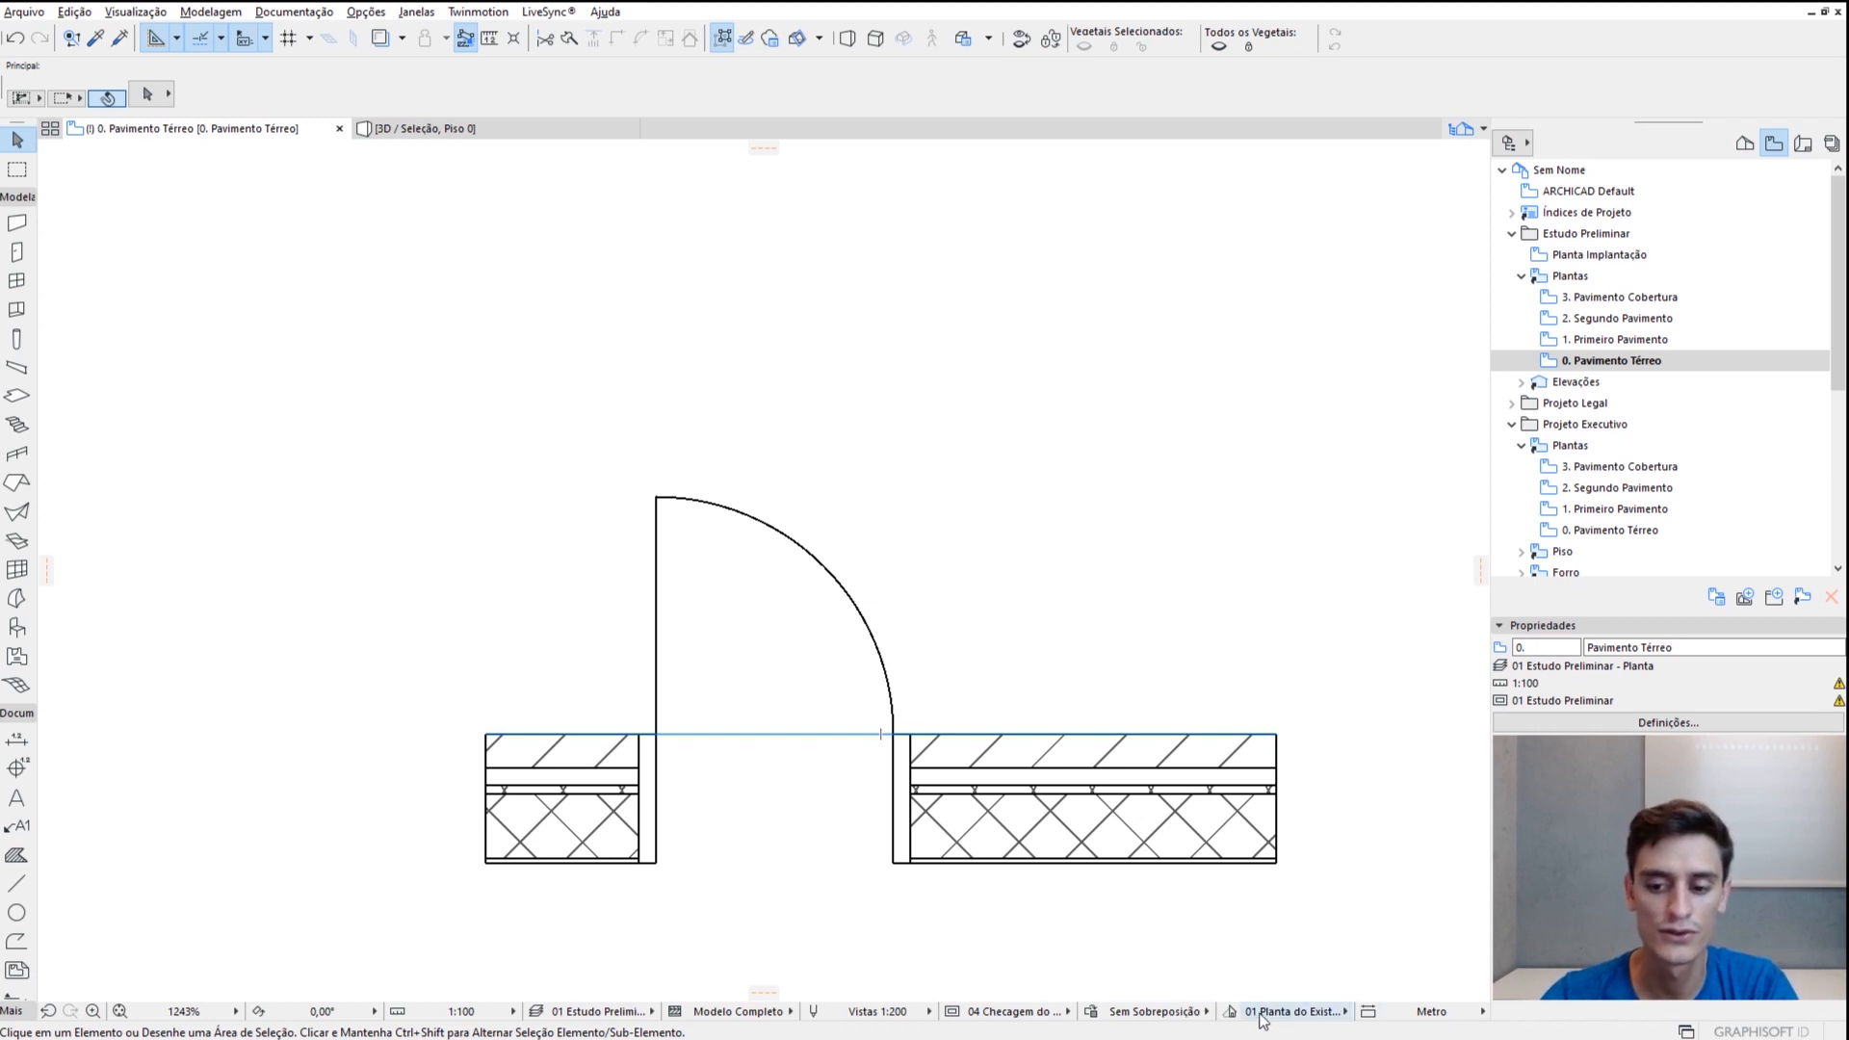
left_click(989, 1014)
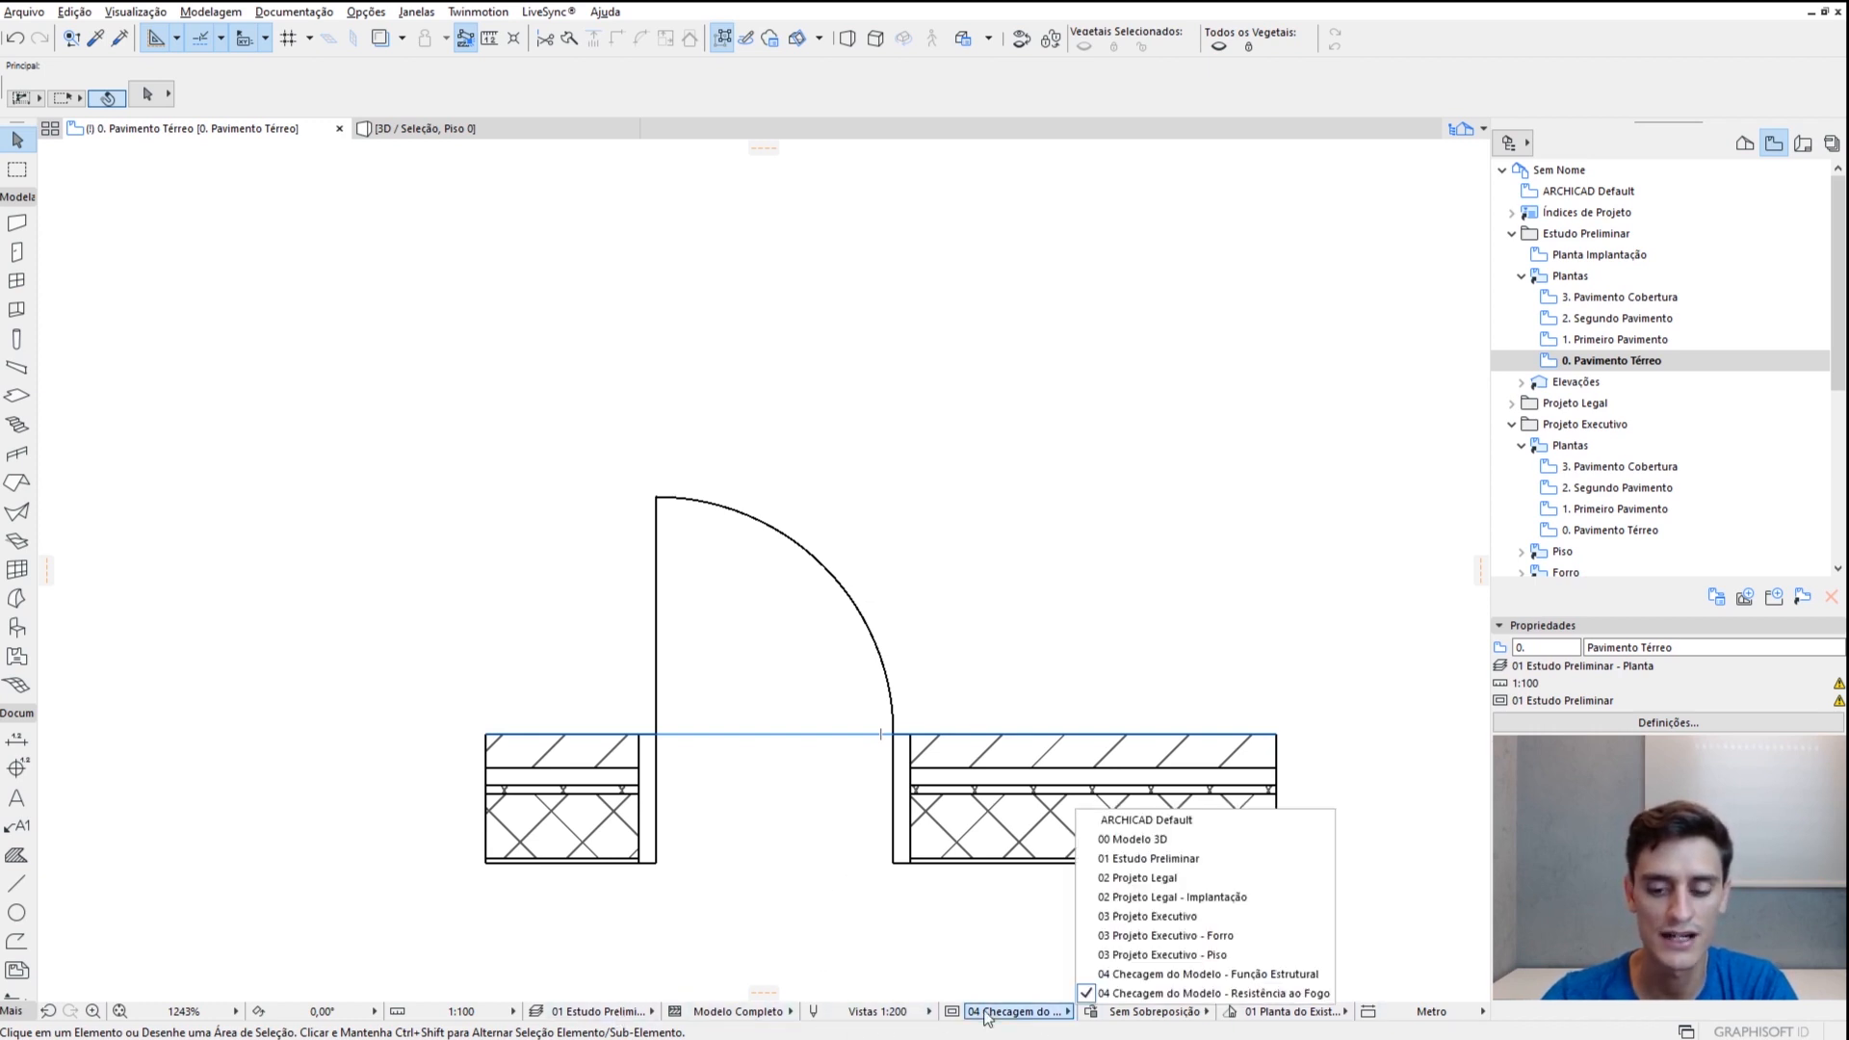
left_click(1120, 937)
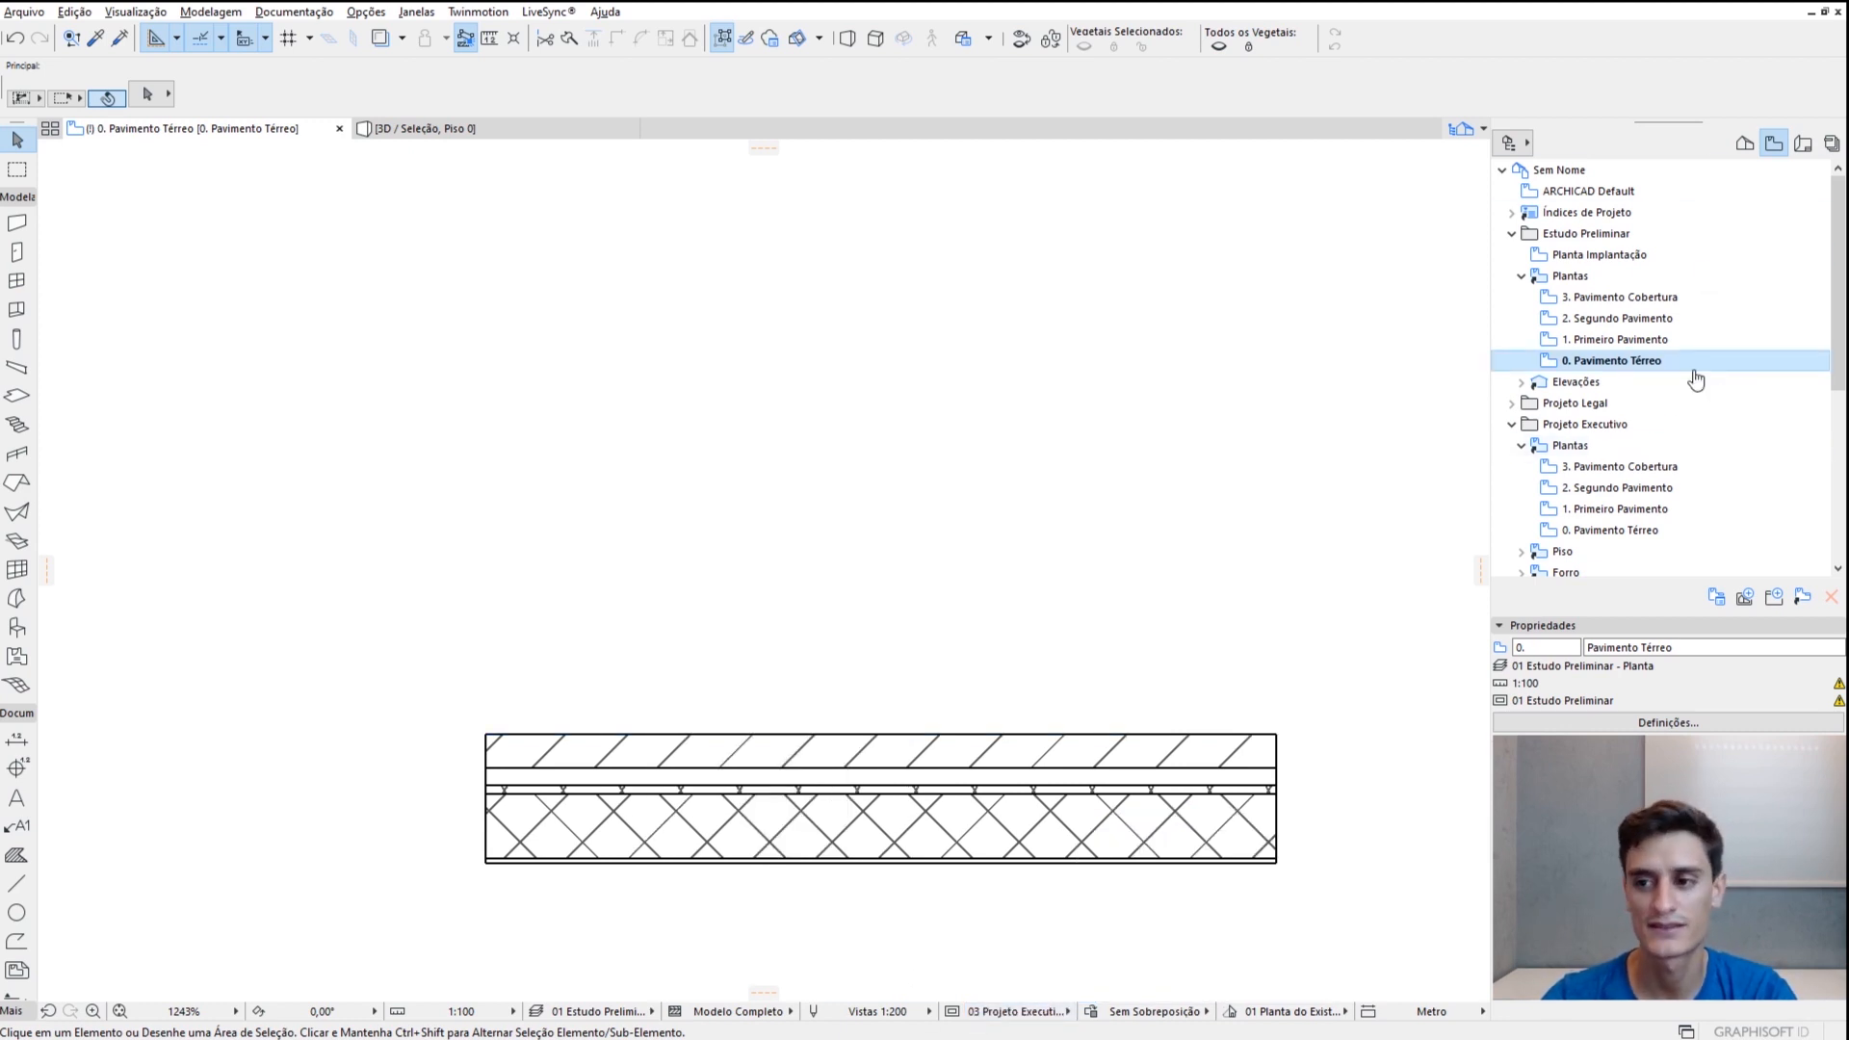
left_click(990, 1011)
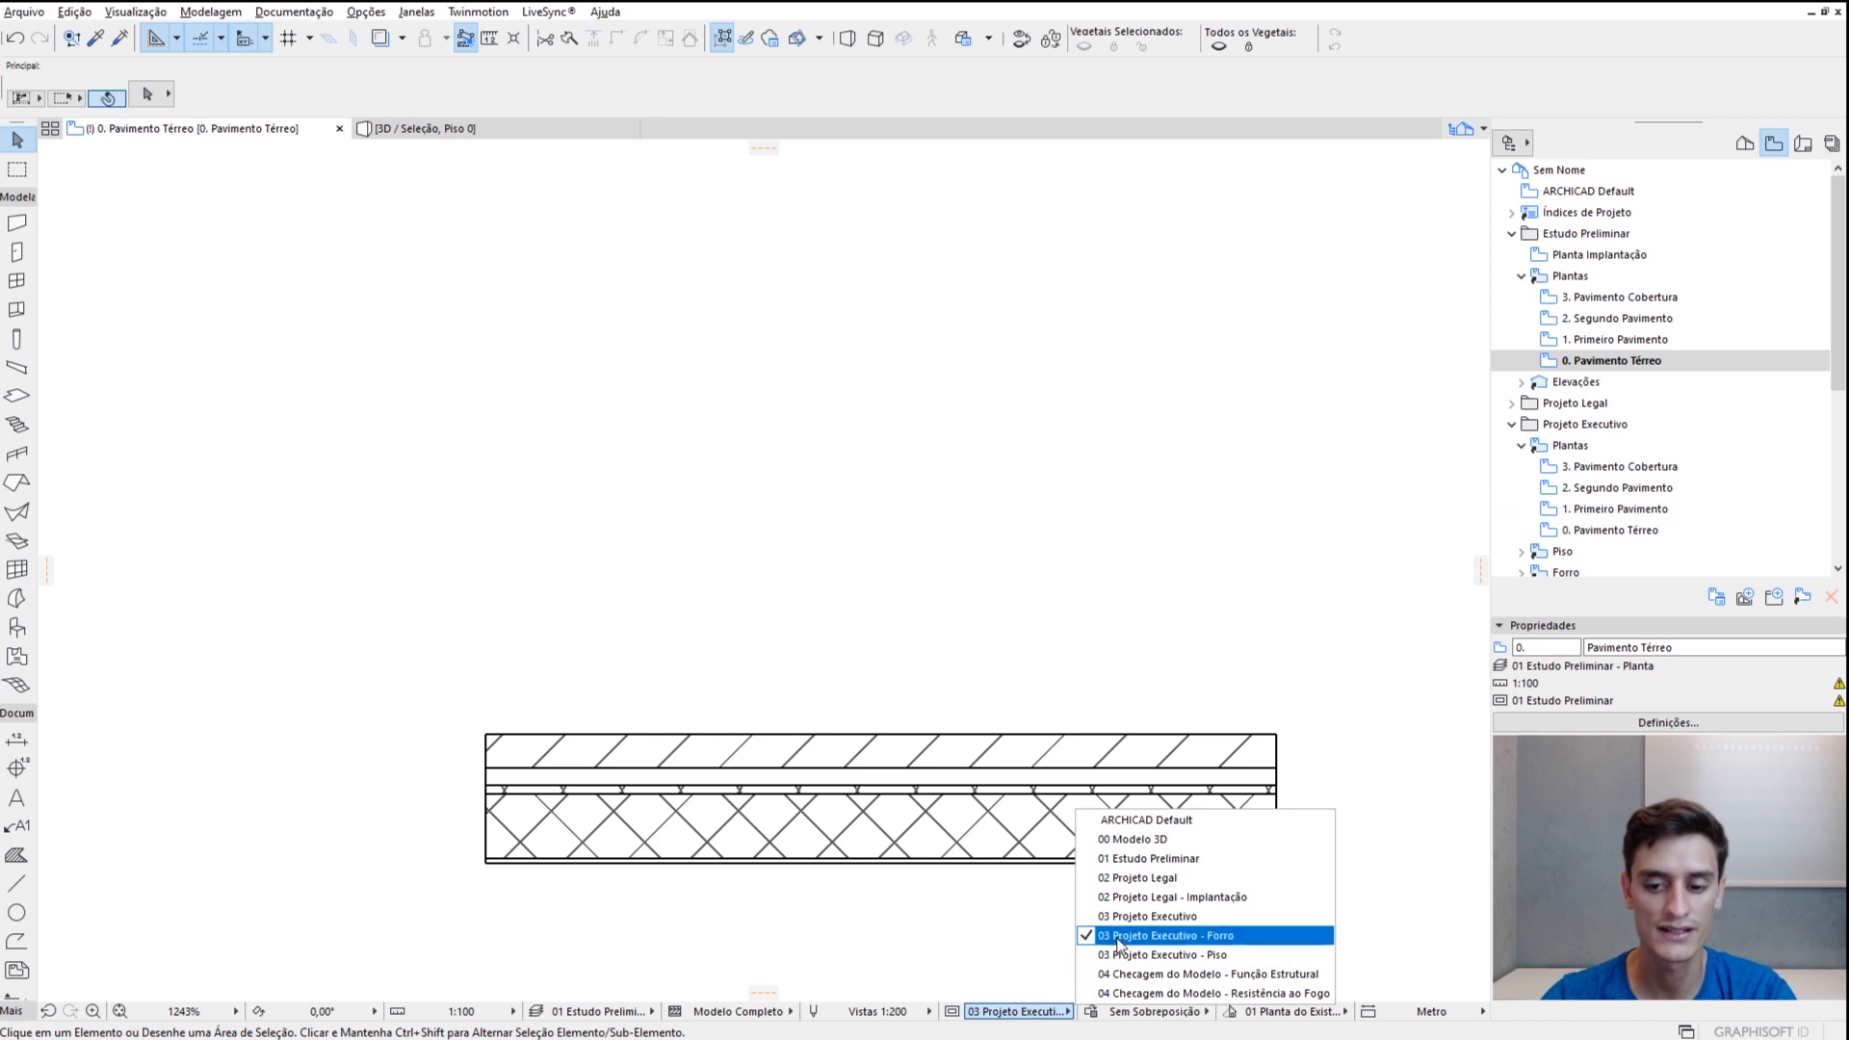
left_click(1189, 912)
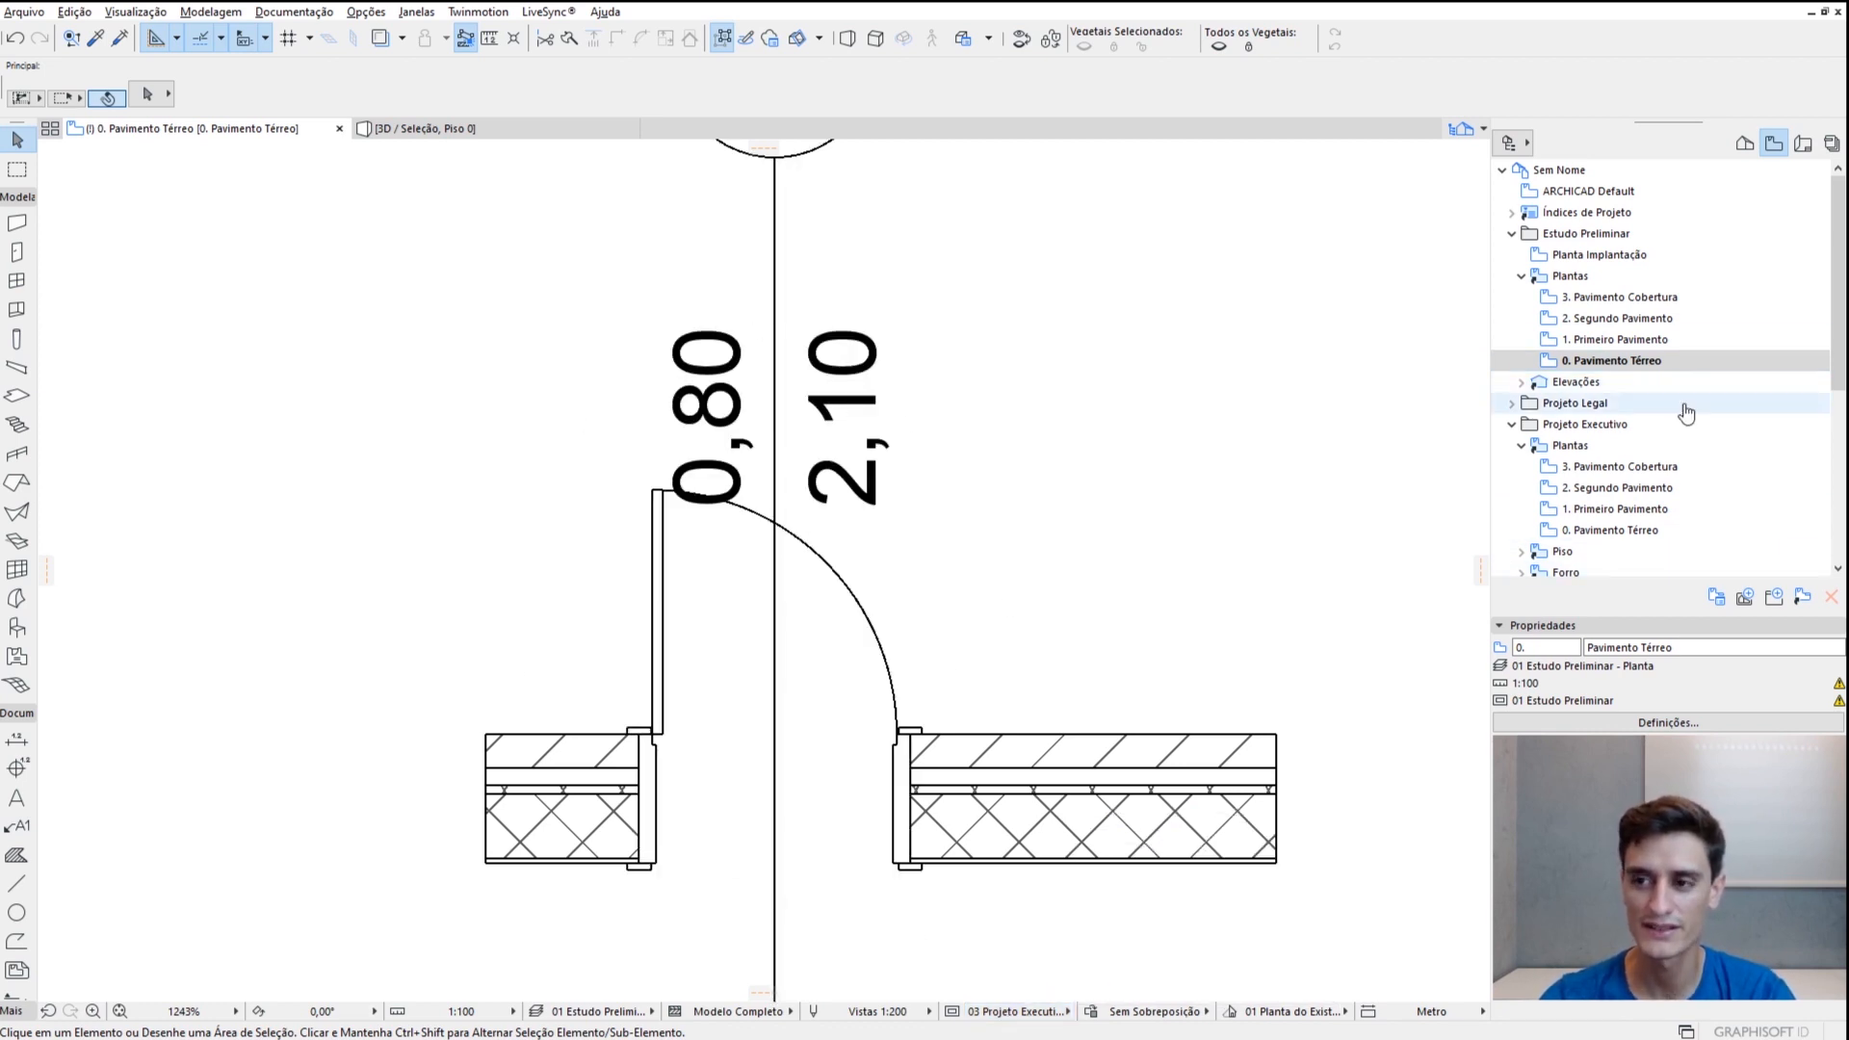
Review the settings for saving the current plan as a new view, and cancel without creating it
scroll(1709, 446, "down", 5)
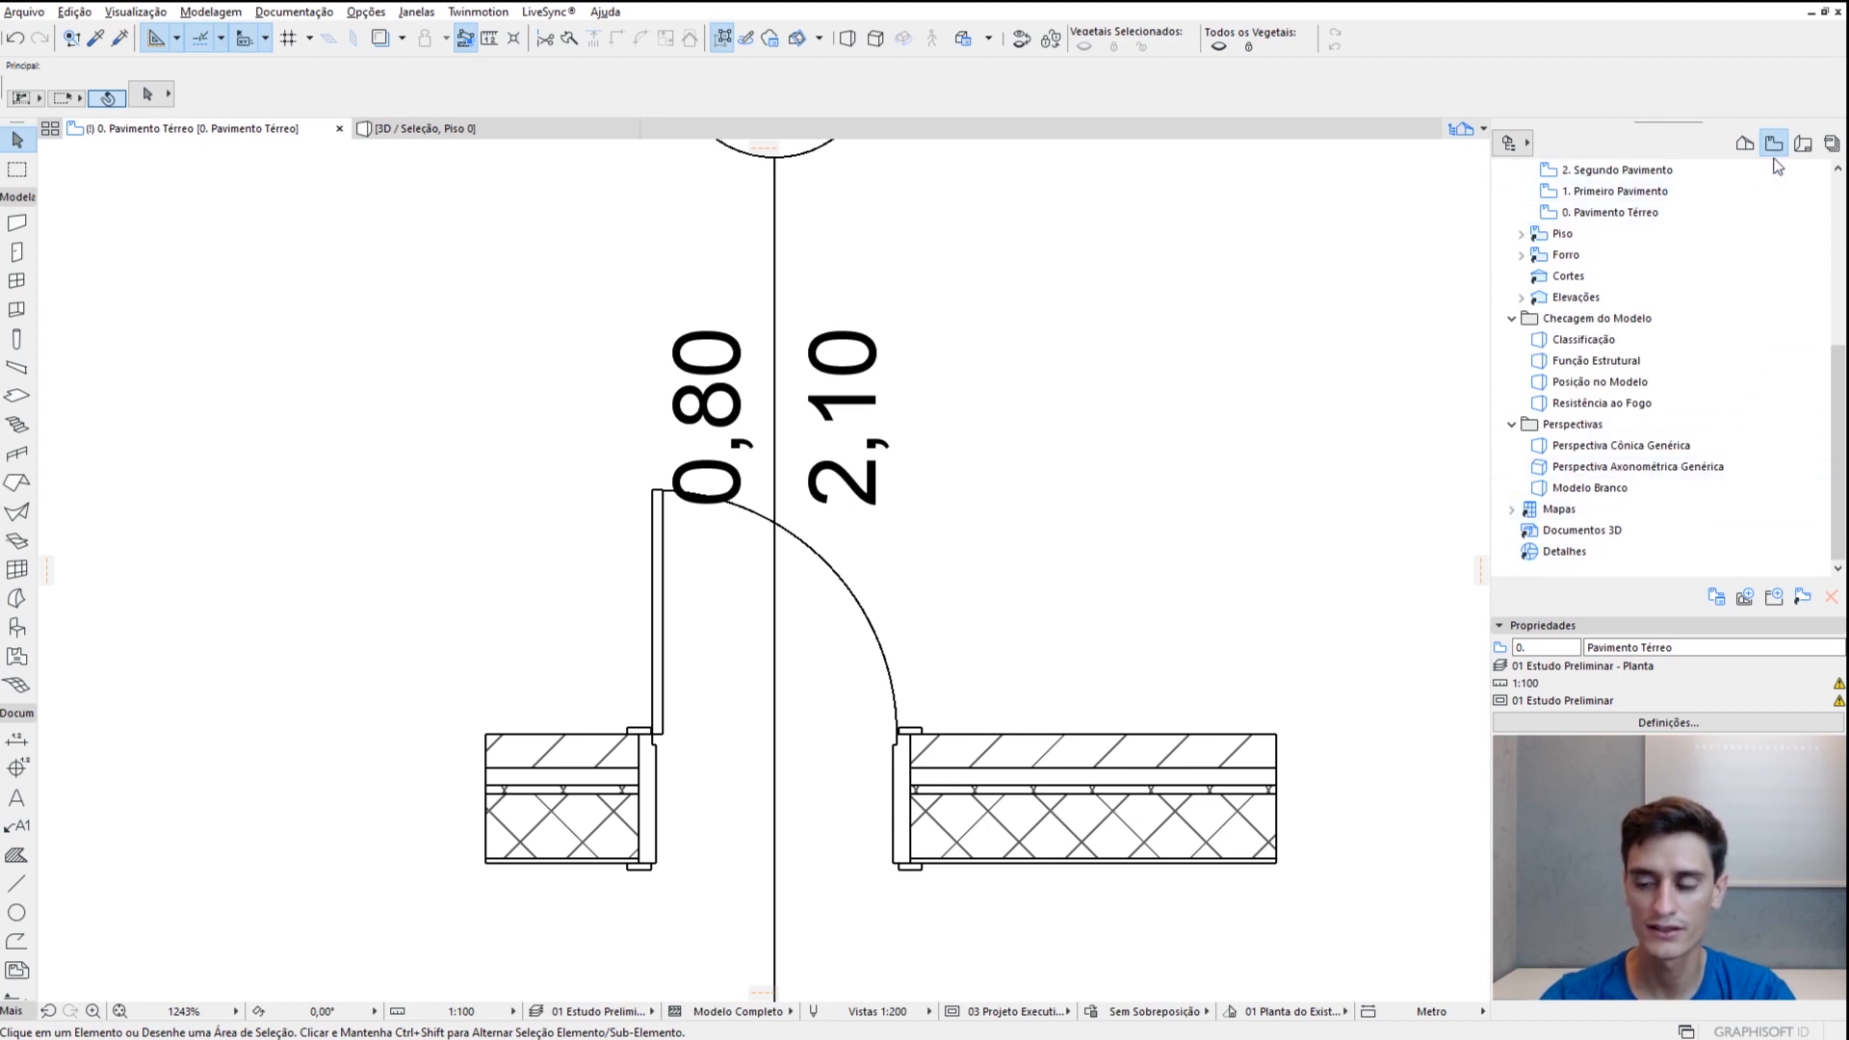
left_click(1746, 598)
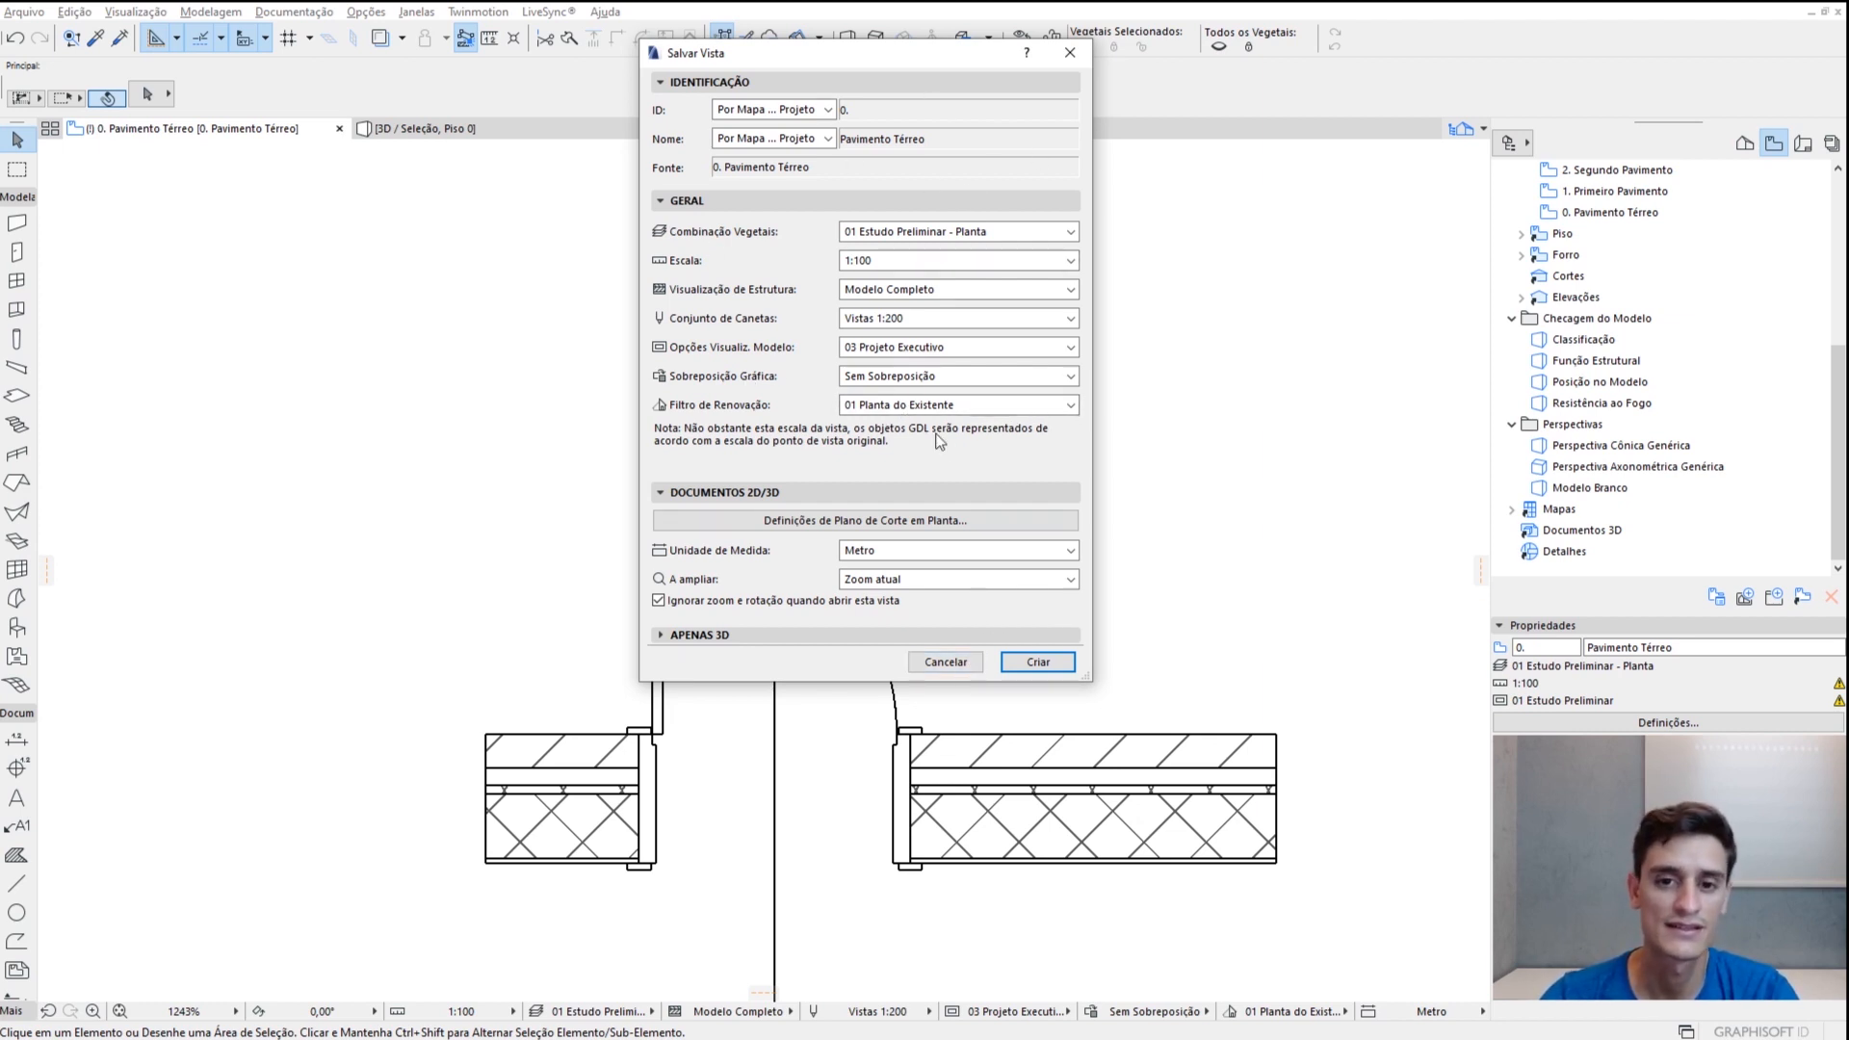
left_click(947, 663)
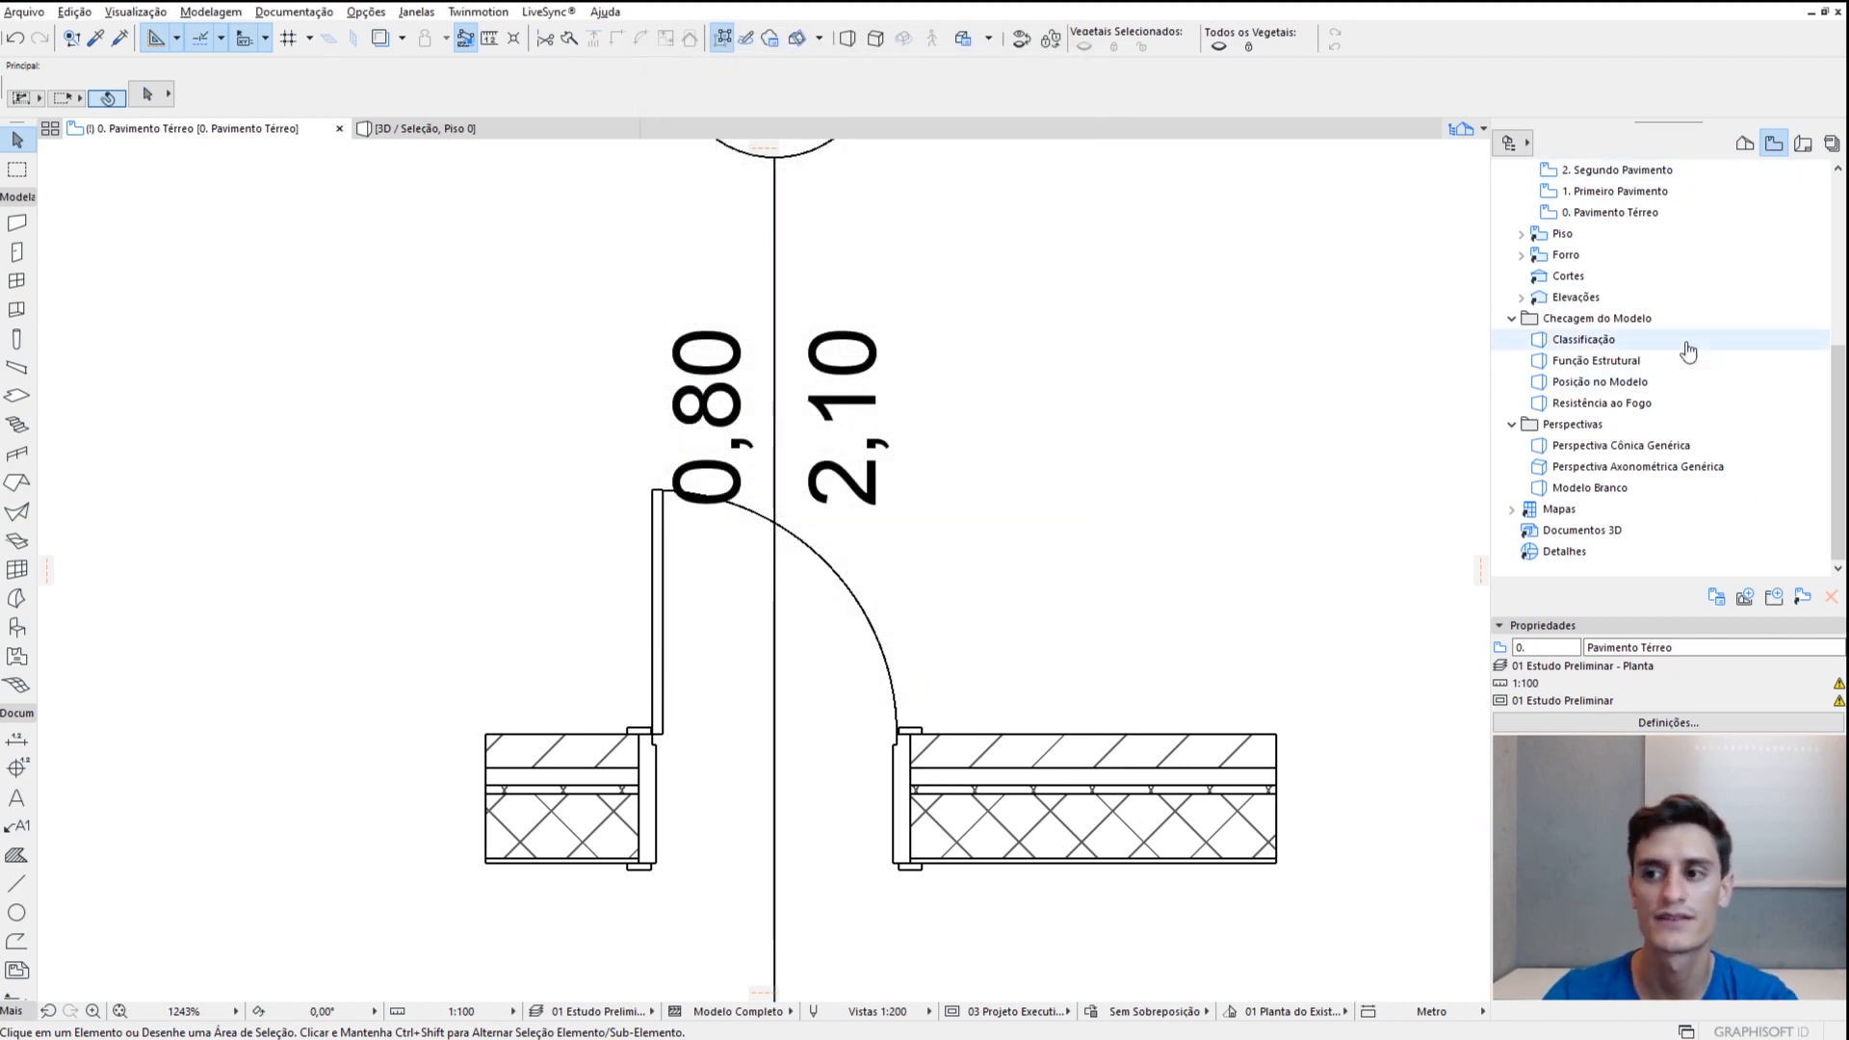
Open the 0. Pavimento Térreo plan view of Projeto Legal and then the one of Estudo Preliminar to compare their wall and door display
scroll(1688, 353, "up", 5)
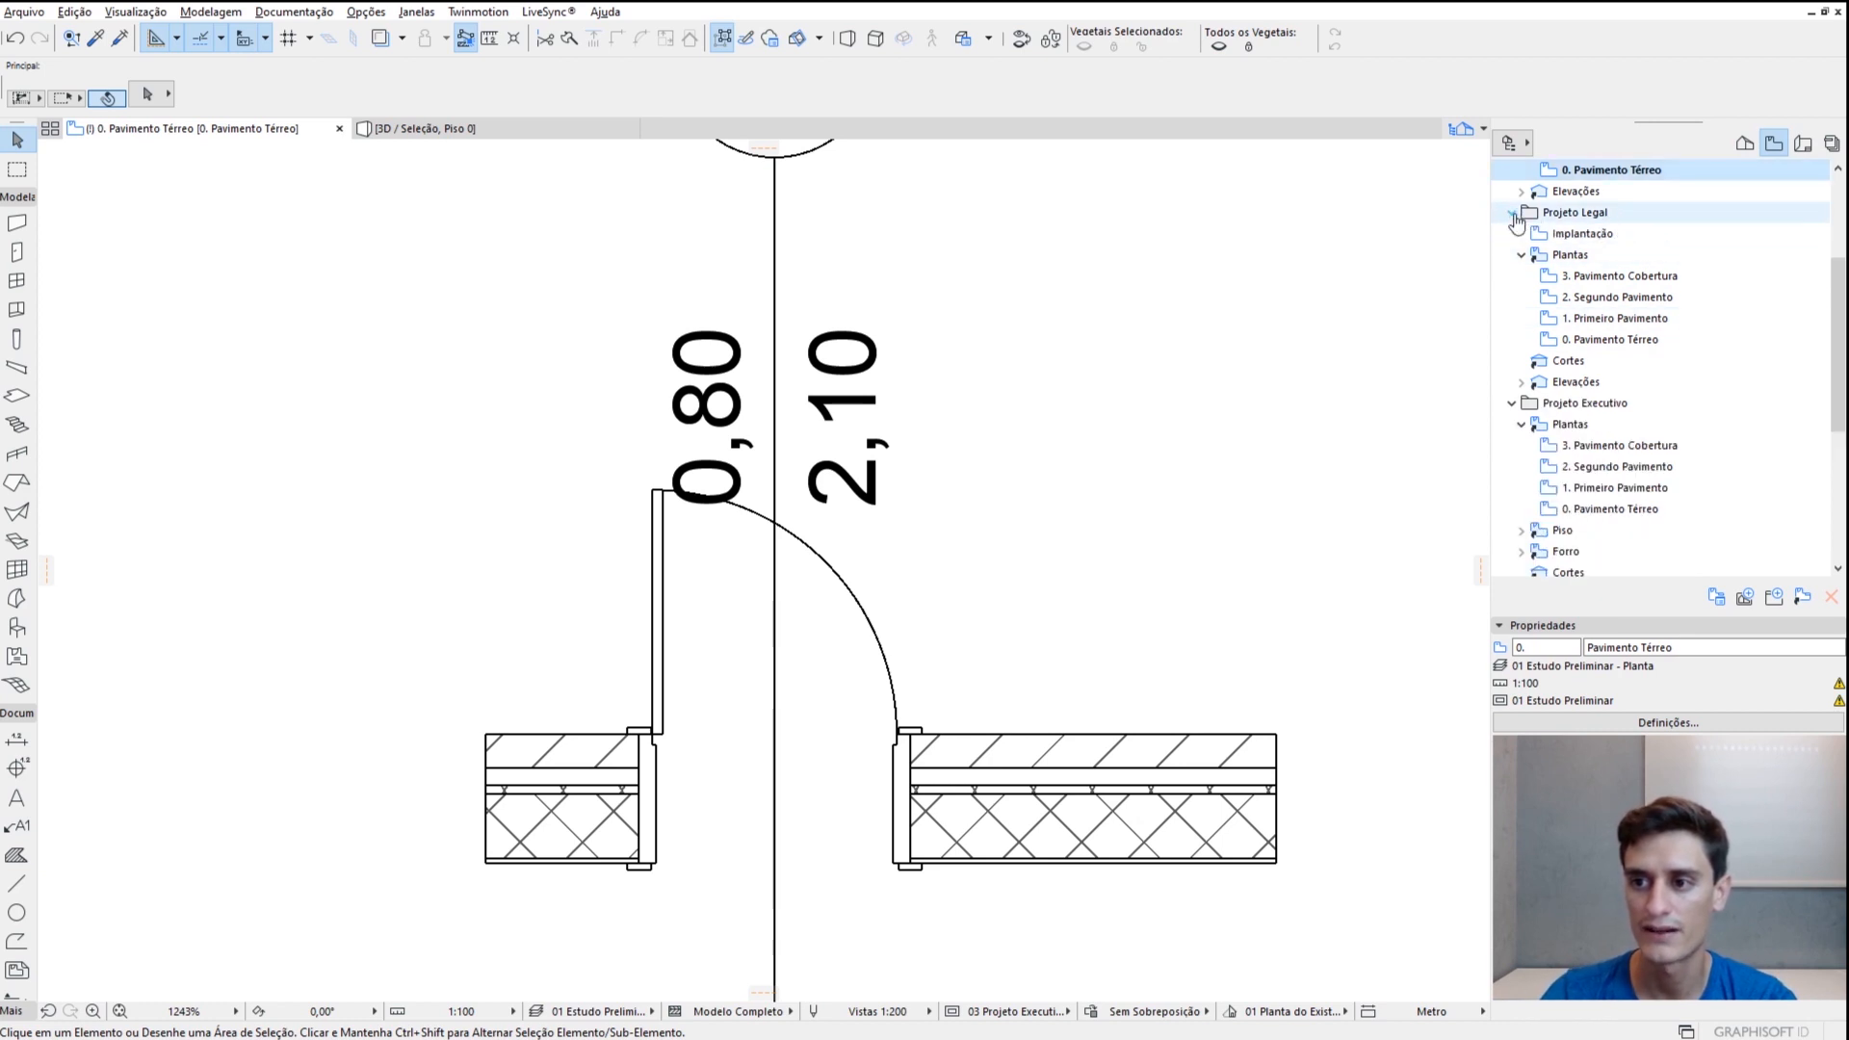
double_click(1624, 340)
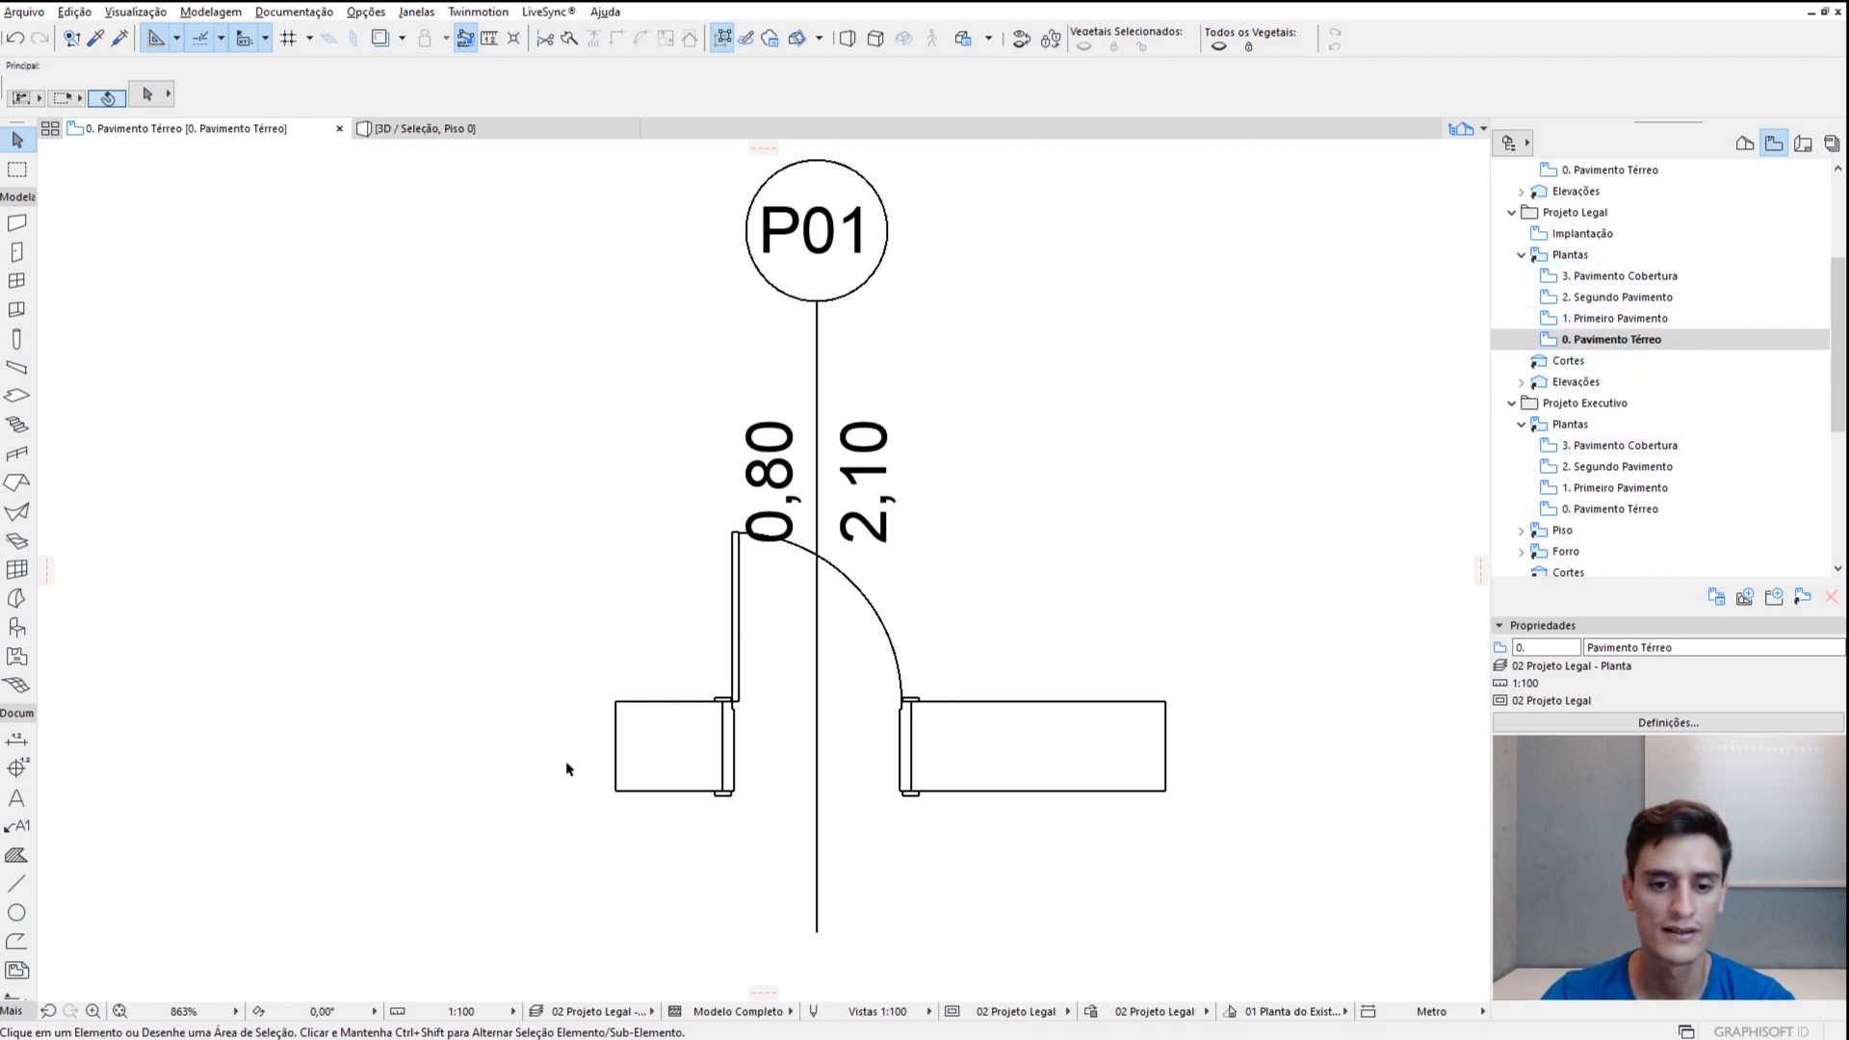
scroll(1614, 372, "up", 3)
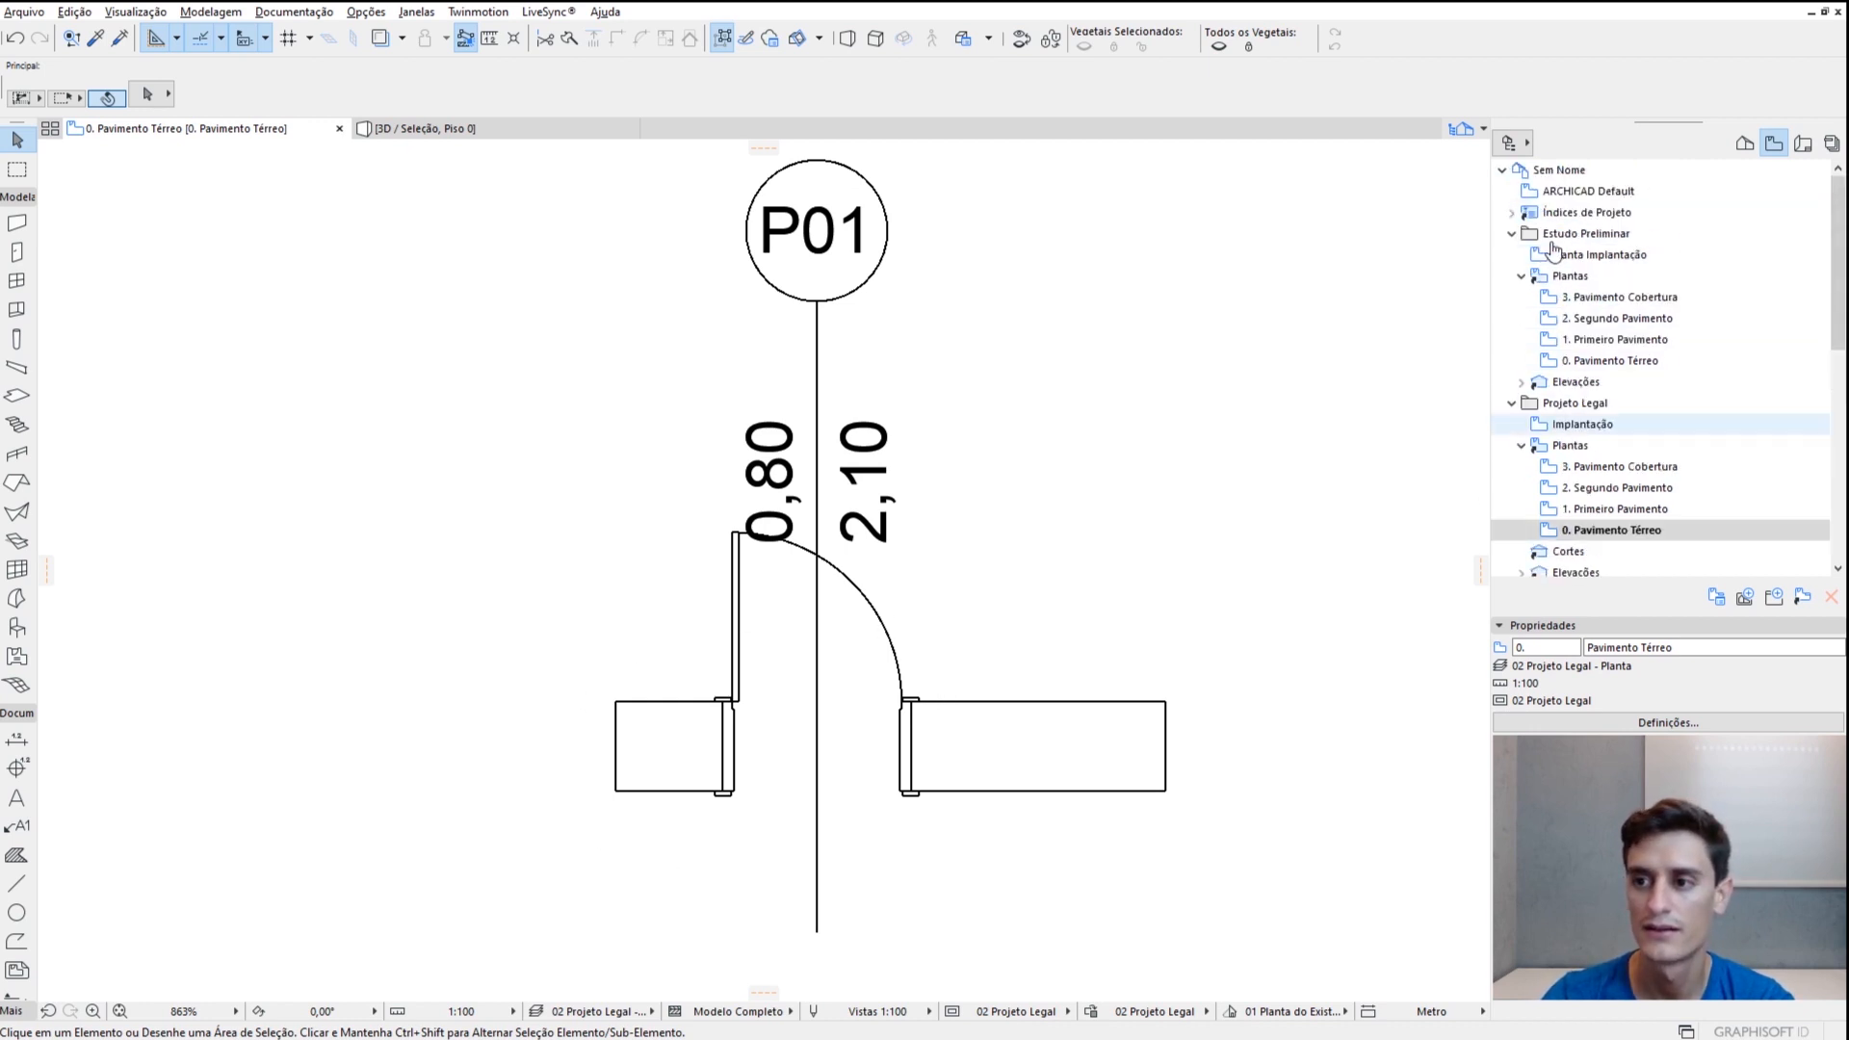
double_click(1613, 362)
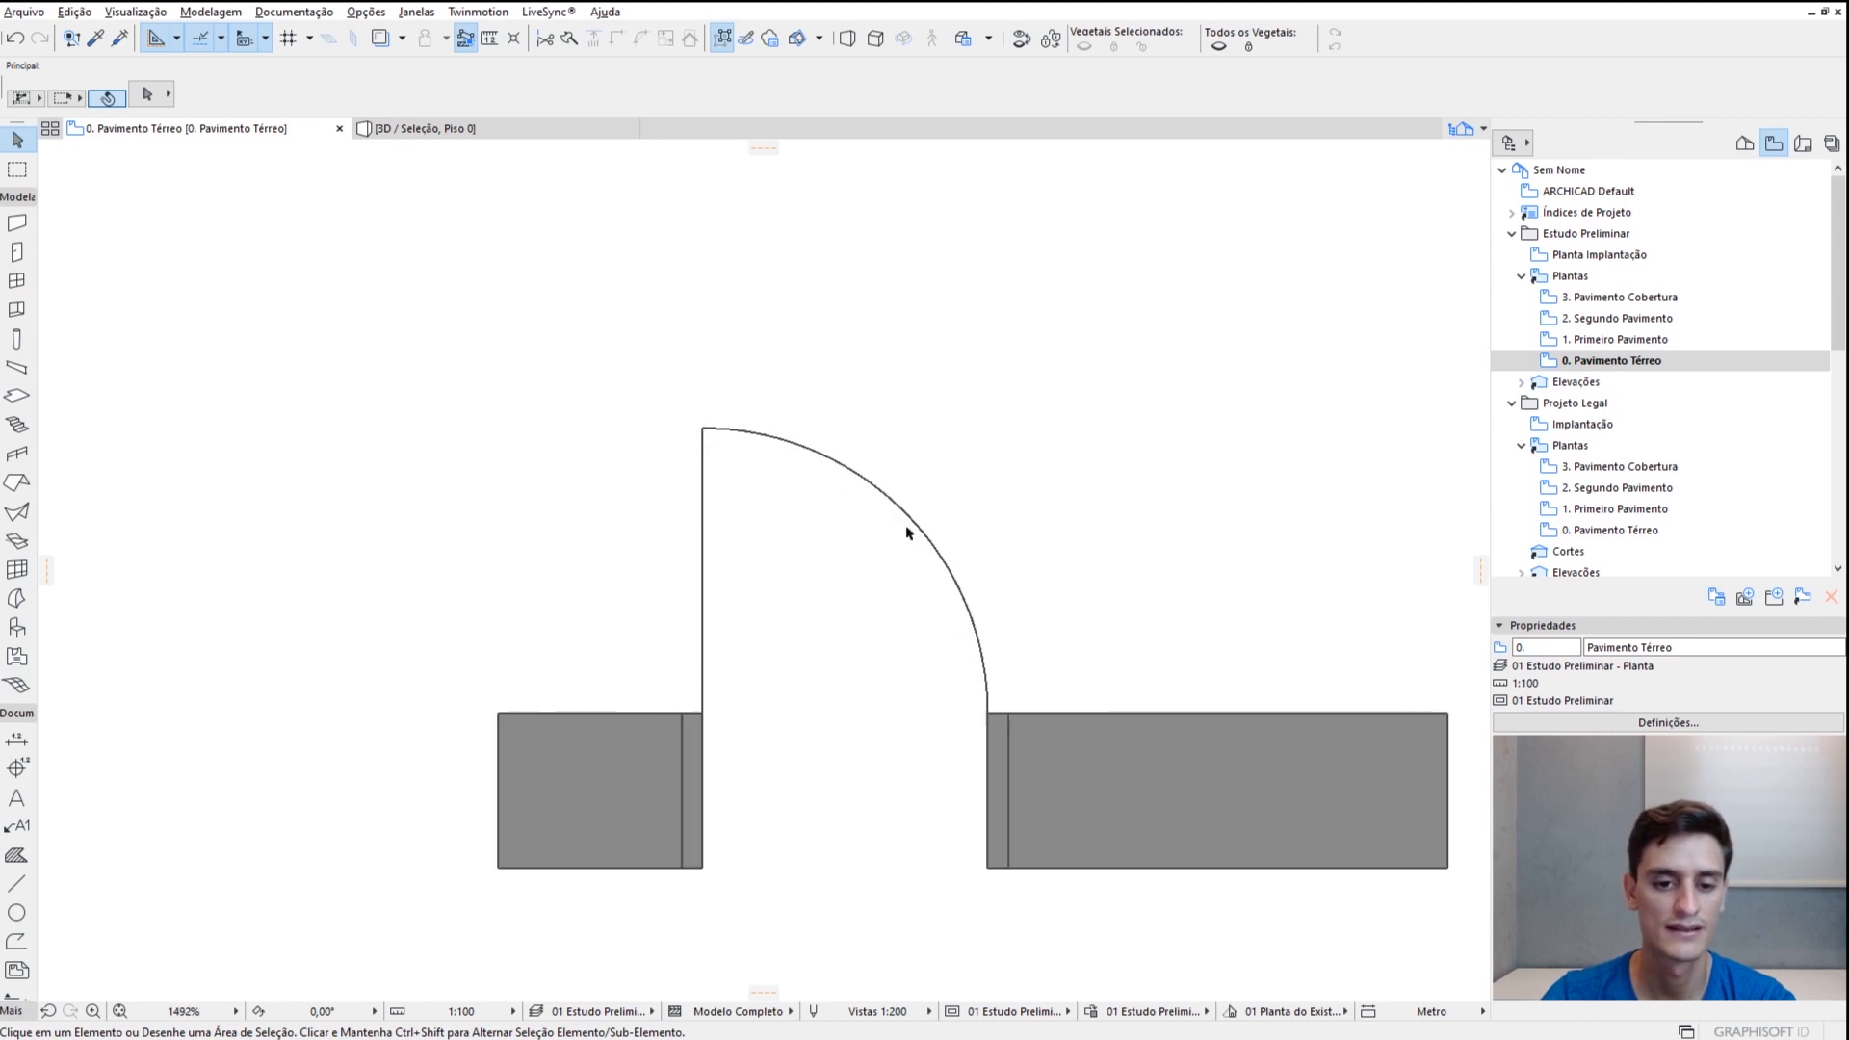
Open the 0. Pavimento Térreo plan view under Projeto Executivo and examine the wall layers and door symbol
scroll(1597, 467, "down", 3)
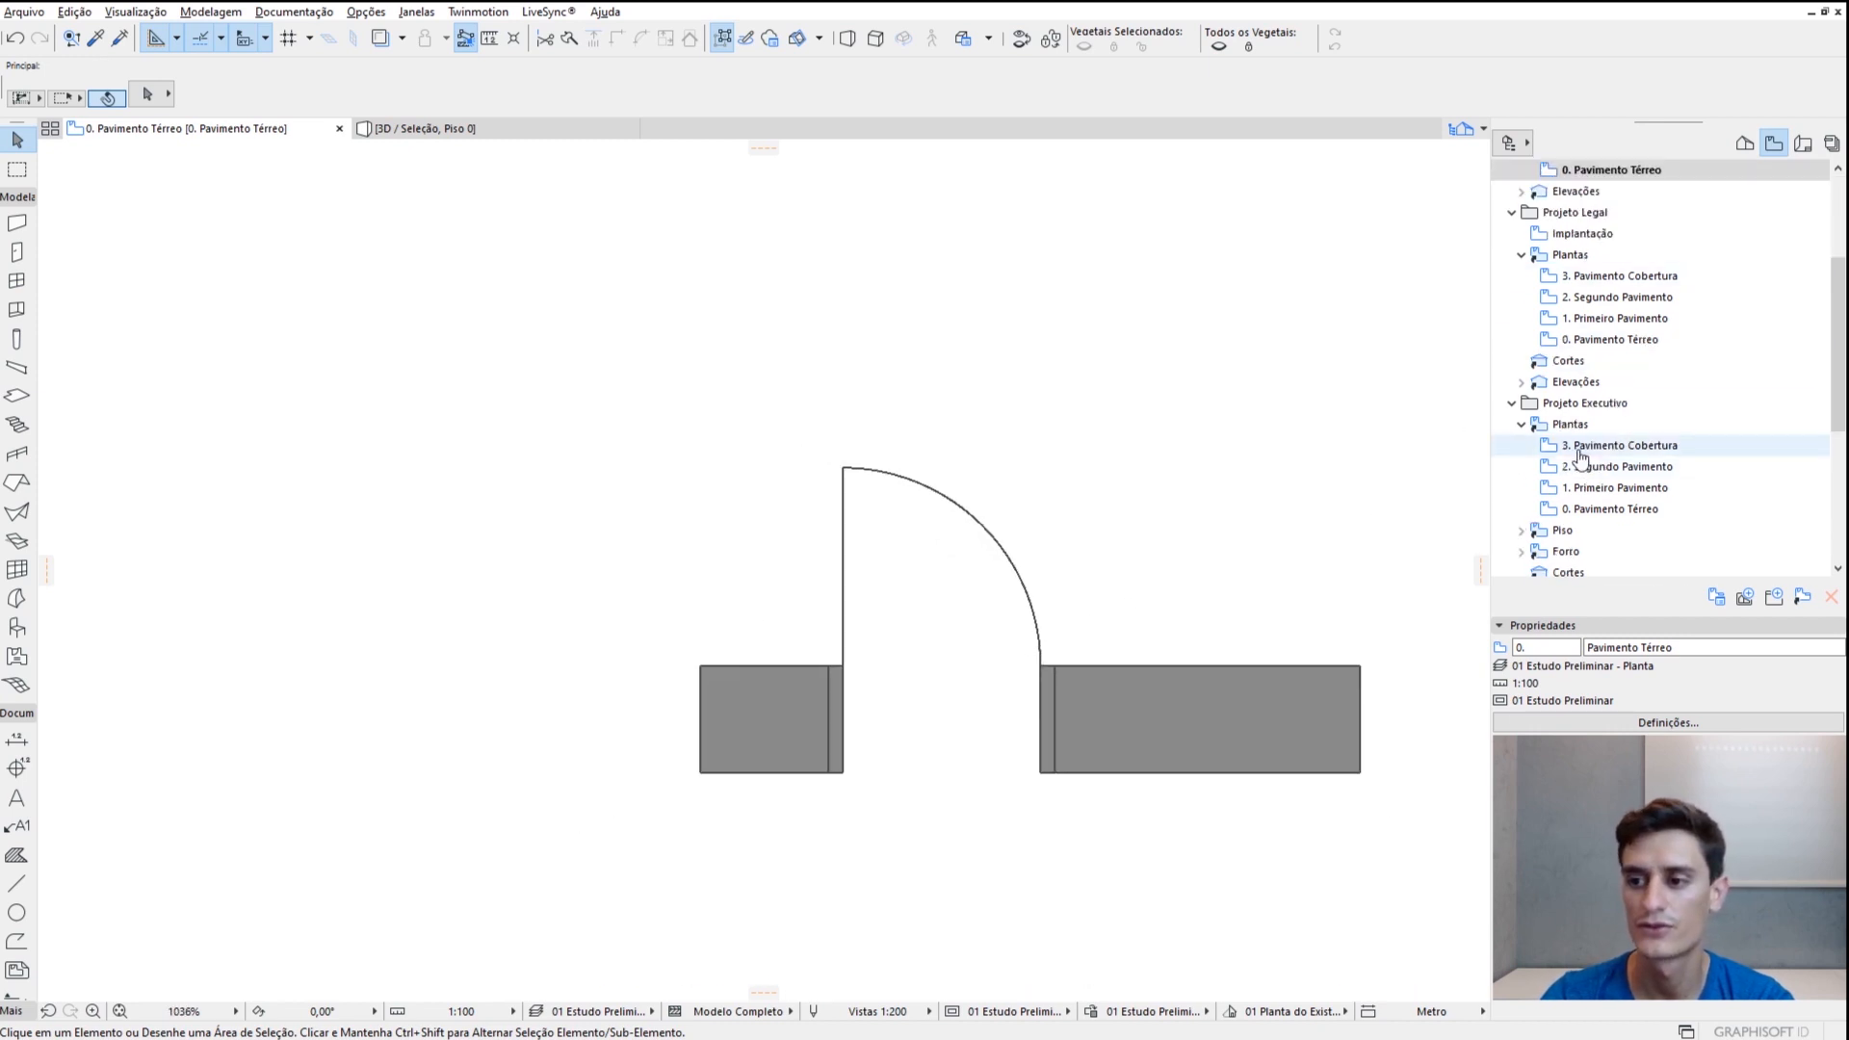
scroll(1589, 457, "down", 3)
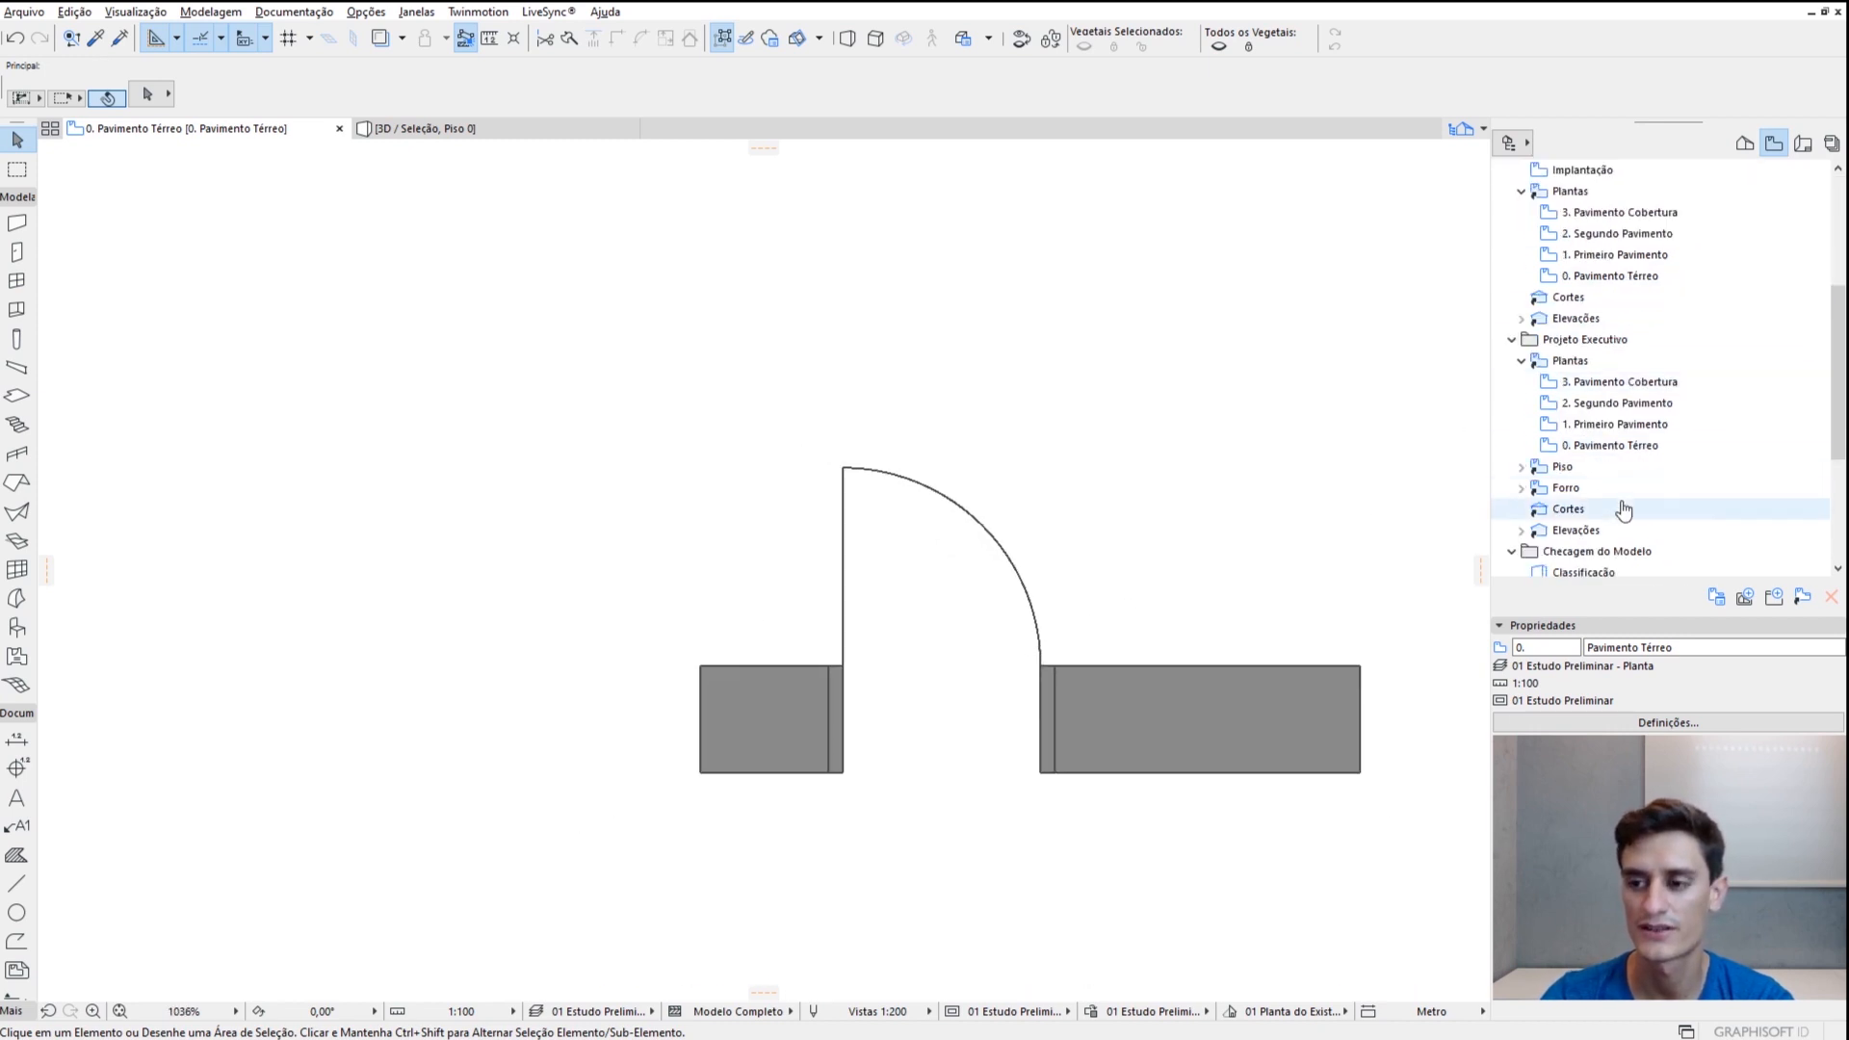
double_click(1613, 446)
middle_click_drag(1011, 681, 883, 681)
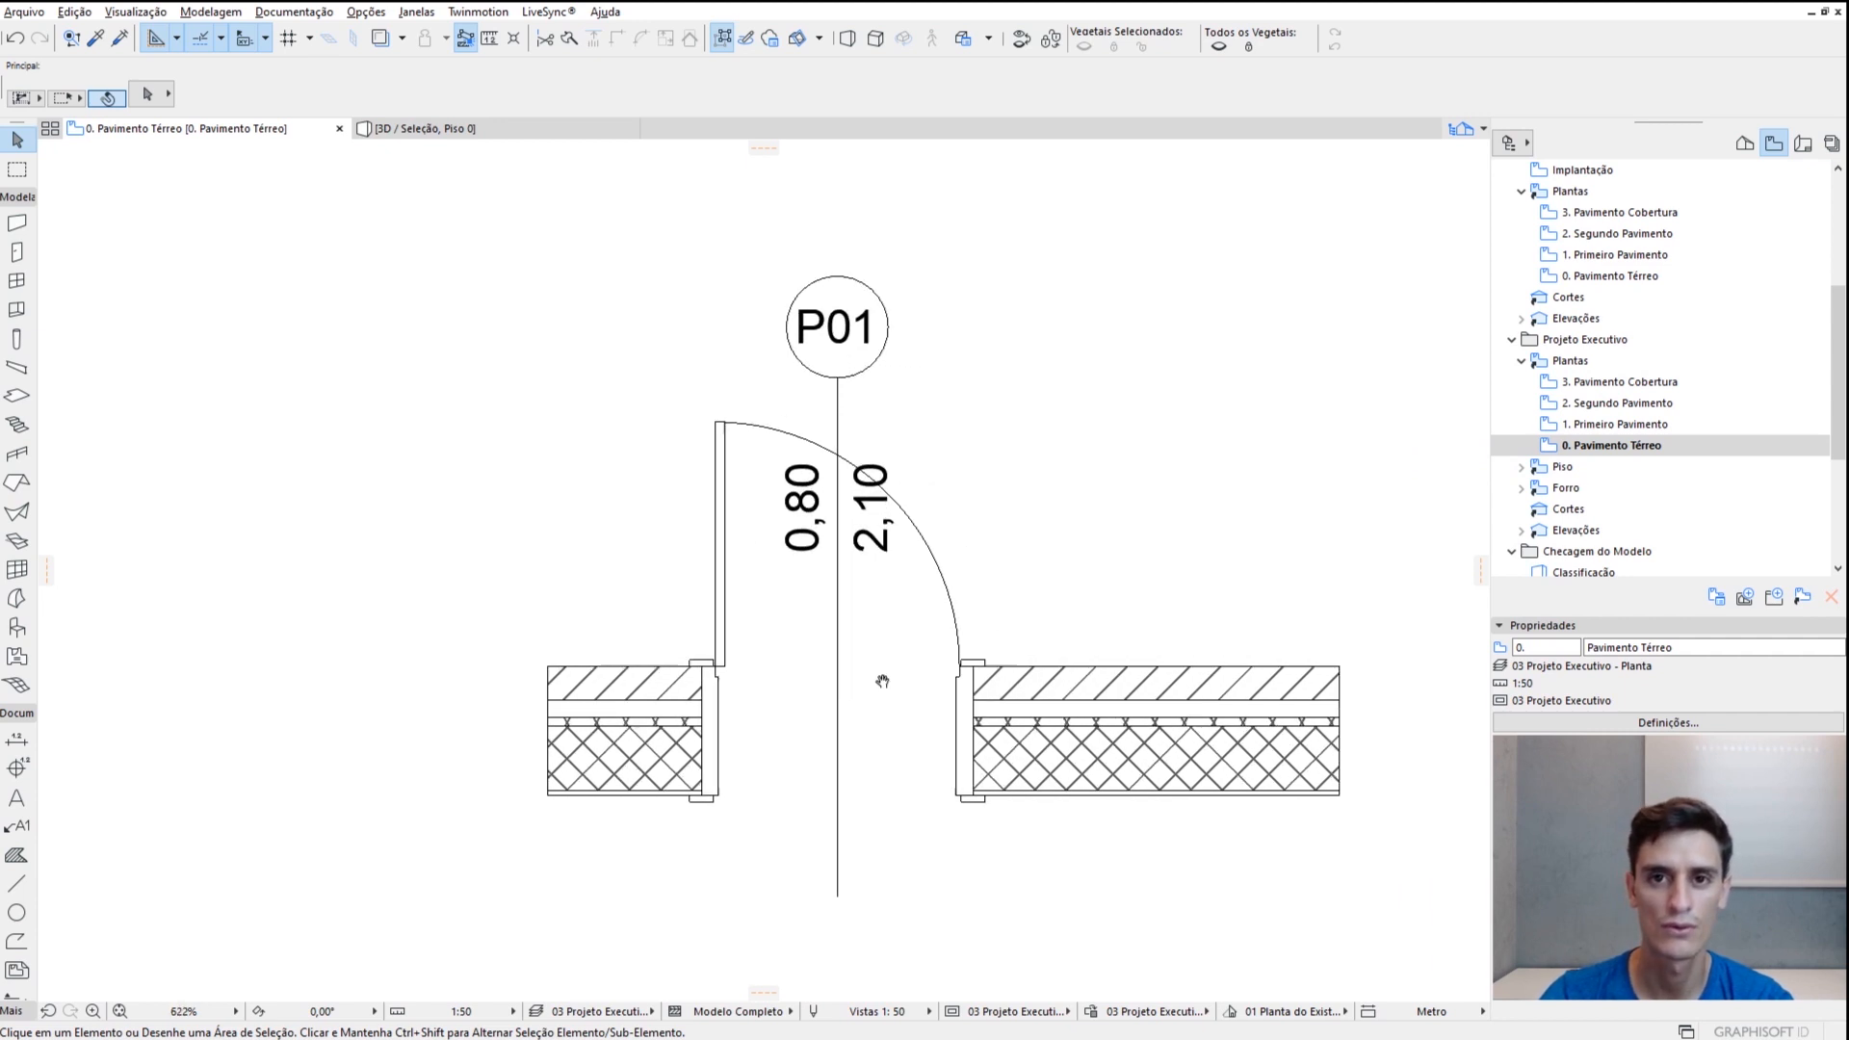
scroll(903, 646, "up", 1)
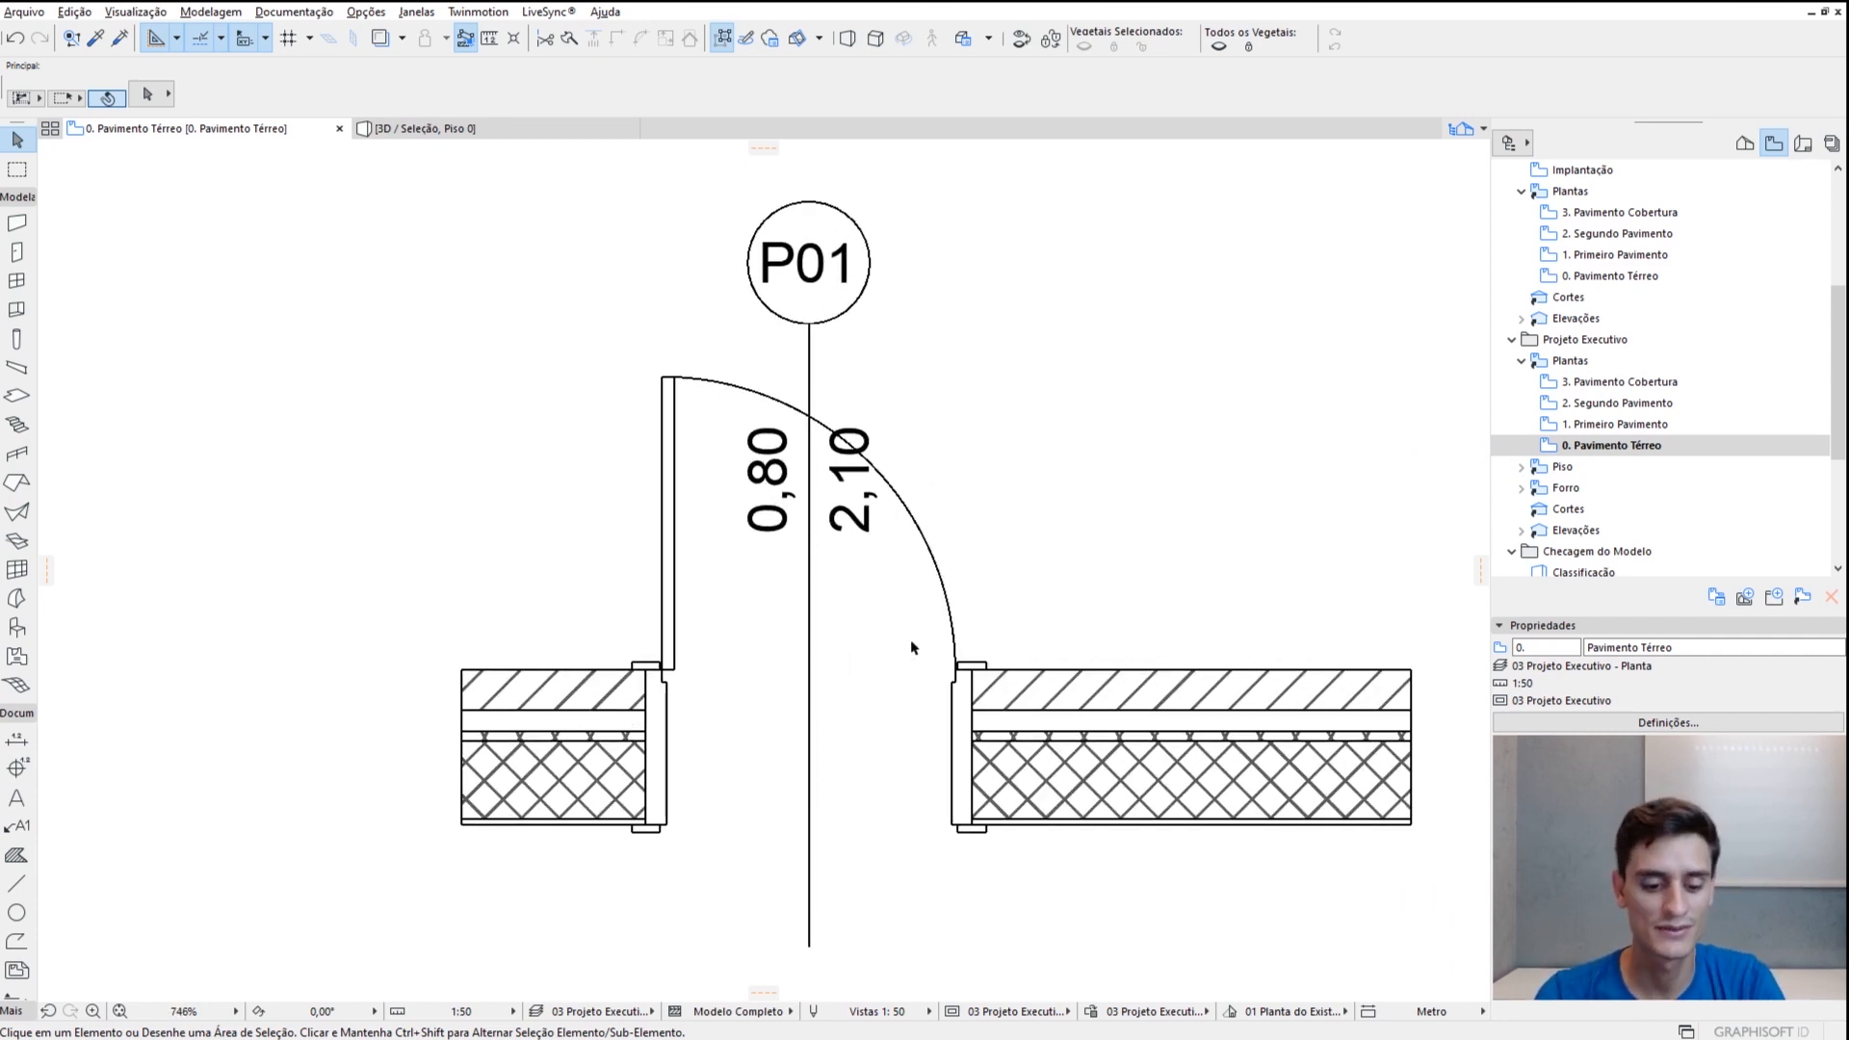
Switch to the Word document to reread the viewer's question about plan hatching, and return to Archicad
key("alt+Tab")
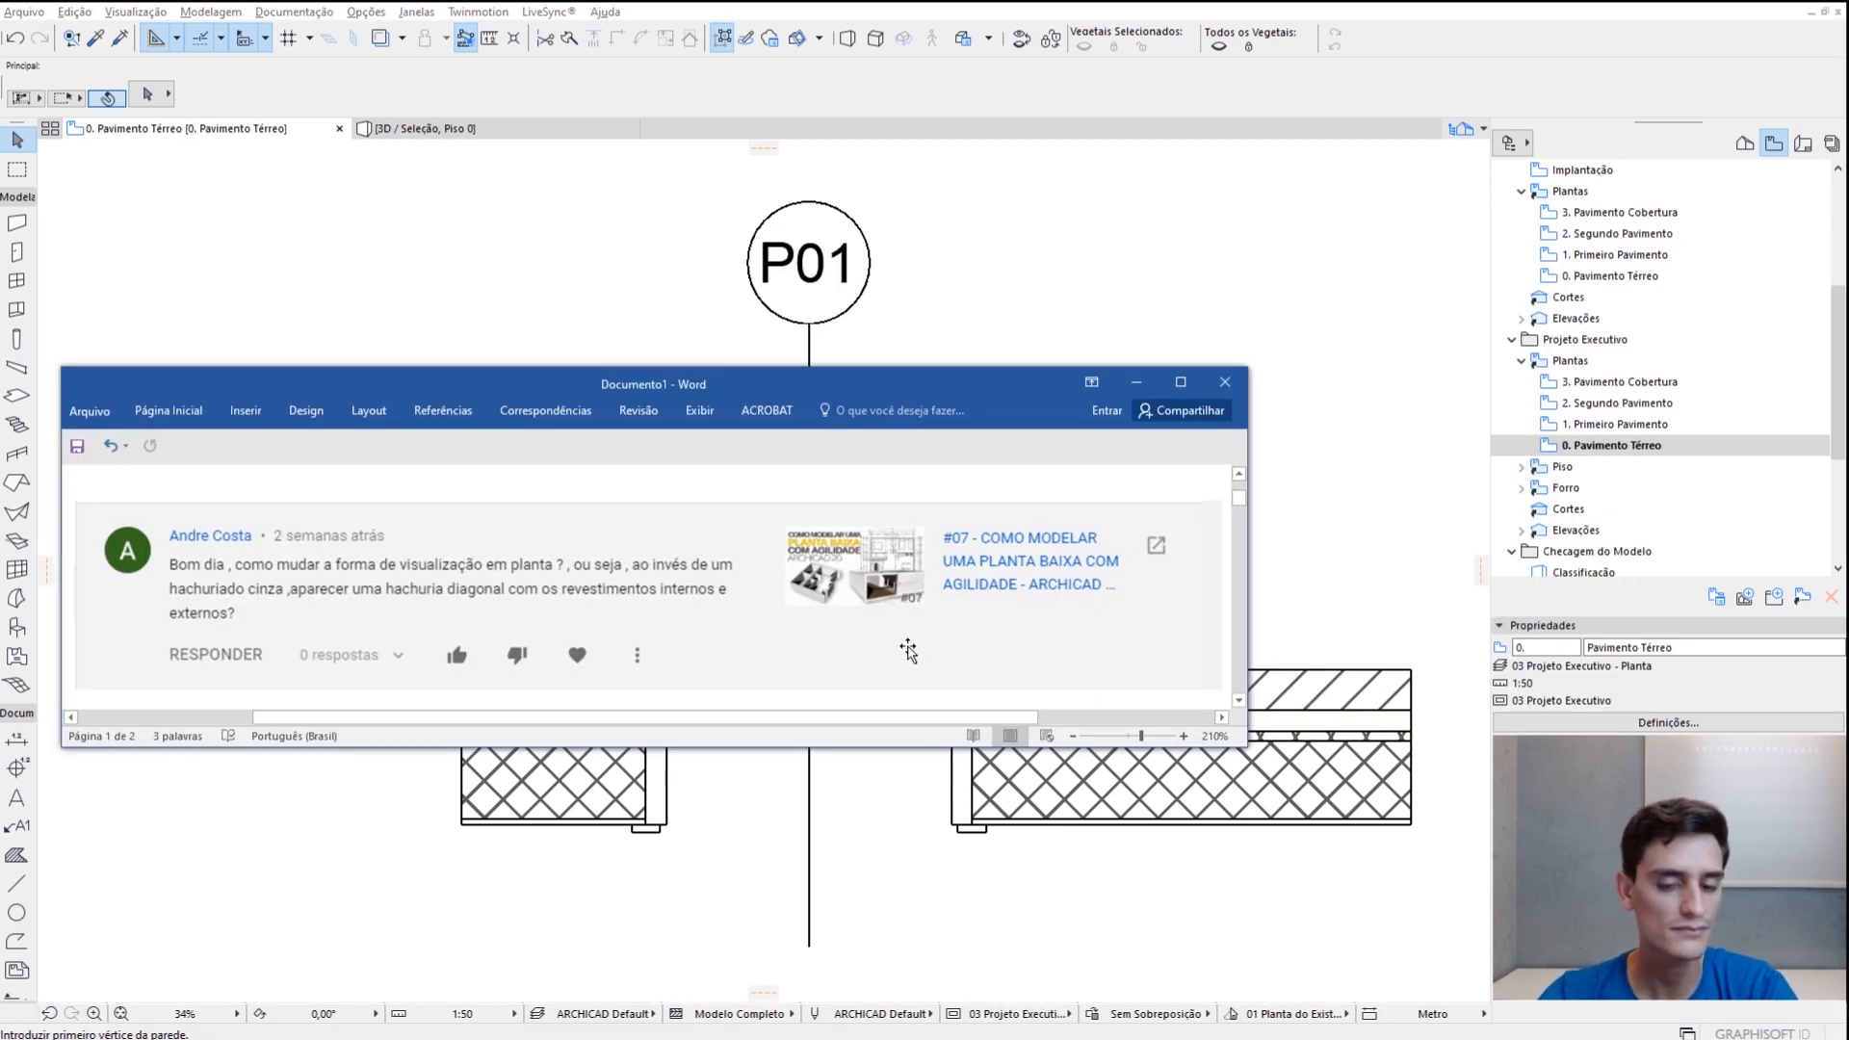
scroll(908, 651, "down", 3)
scroll(851, 586, "up", 1)
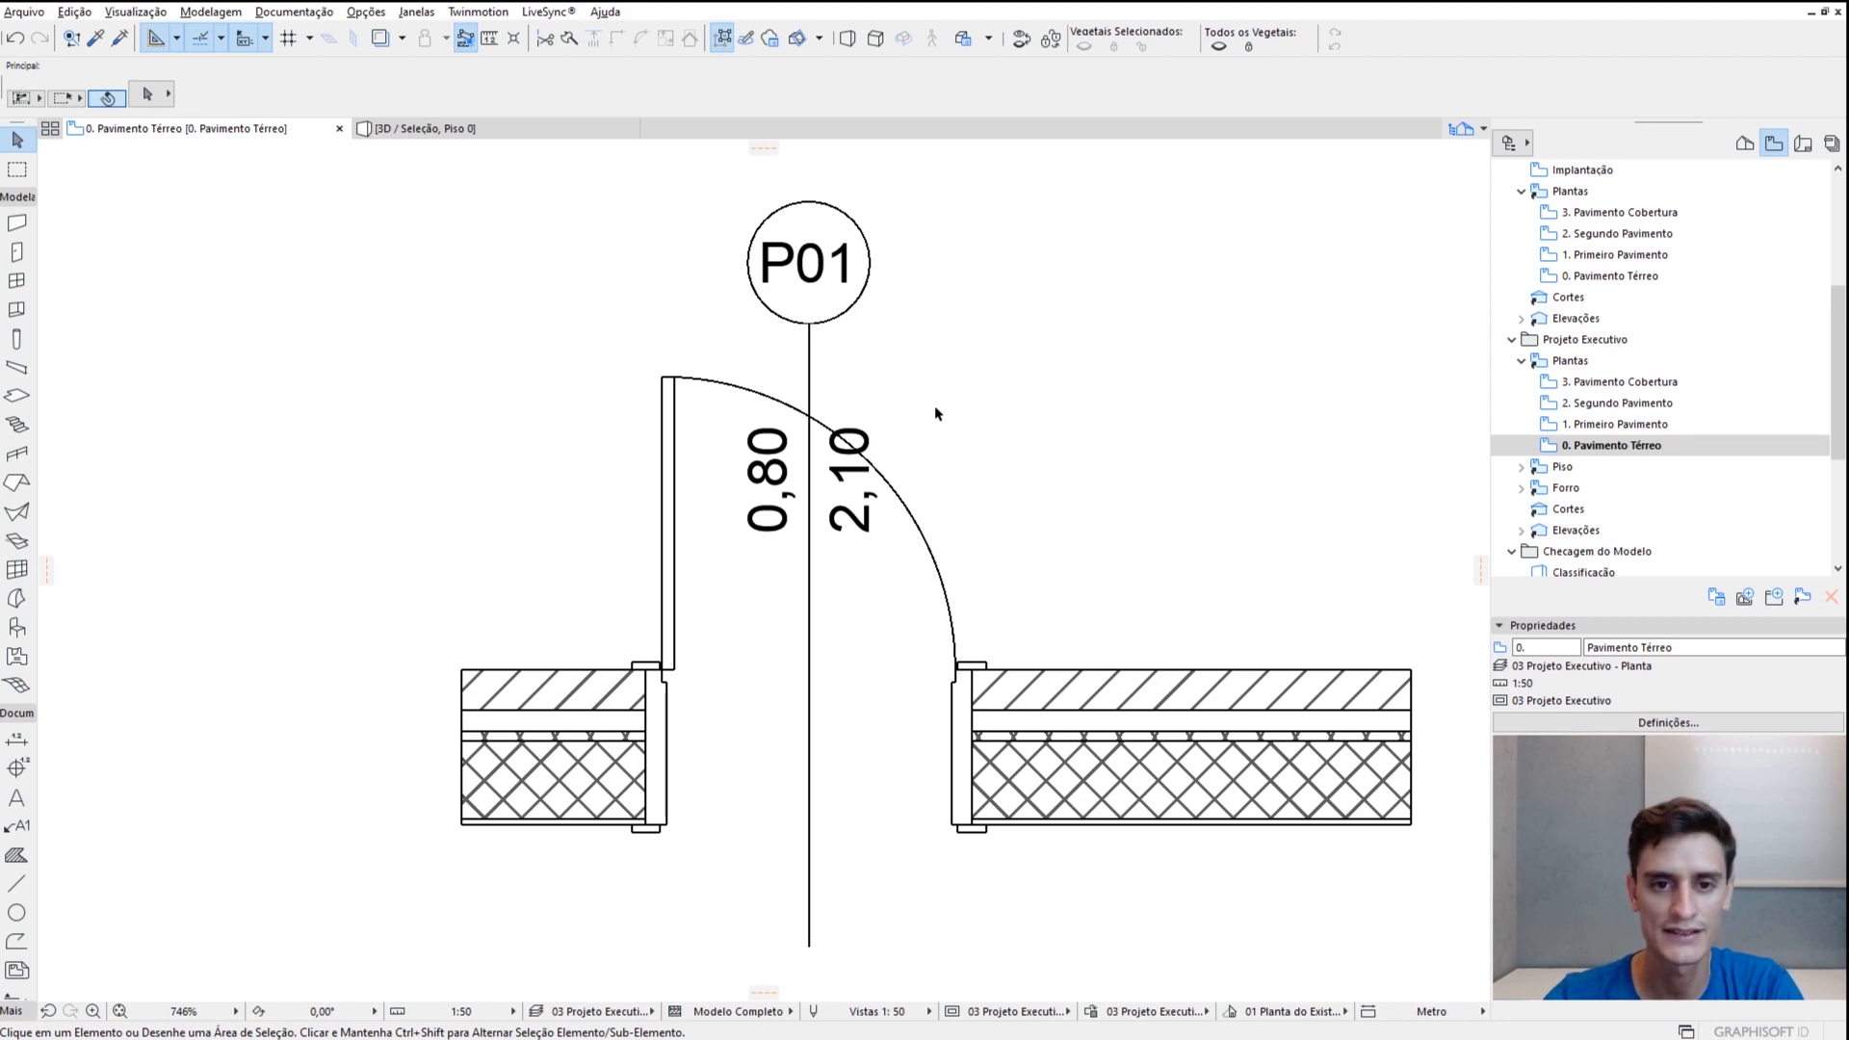
Change the composite of the wall containing the door to Alvenaria 100, Rebocada 2 Faces, and deselect the wall
scroll(916, 598, "down", 5)
left_click(995, 651)
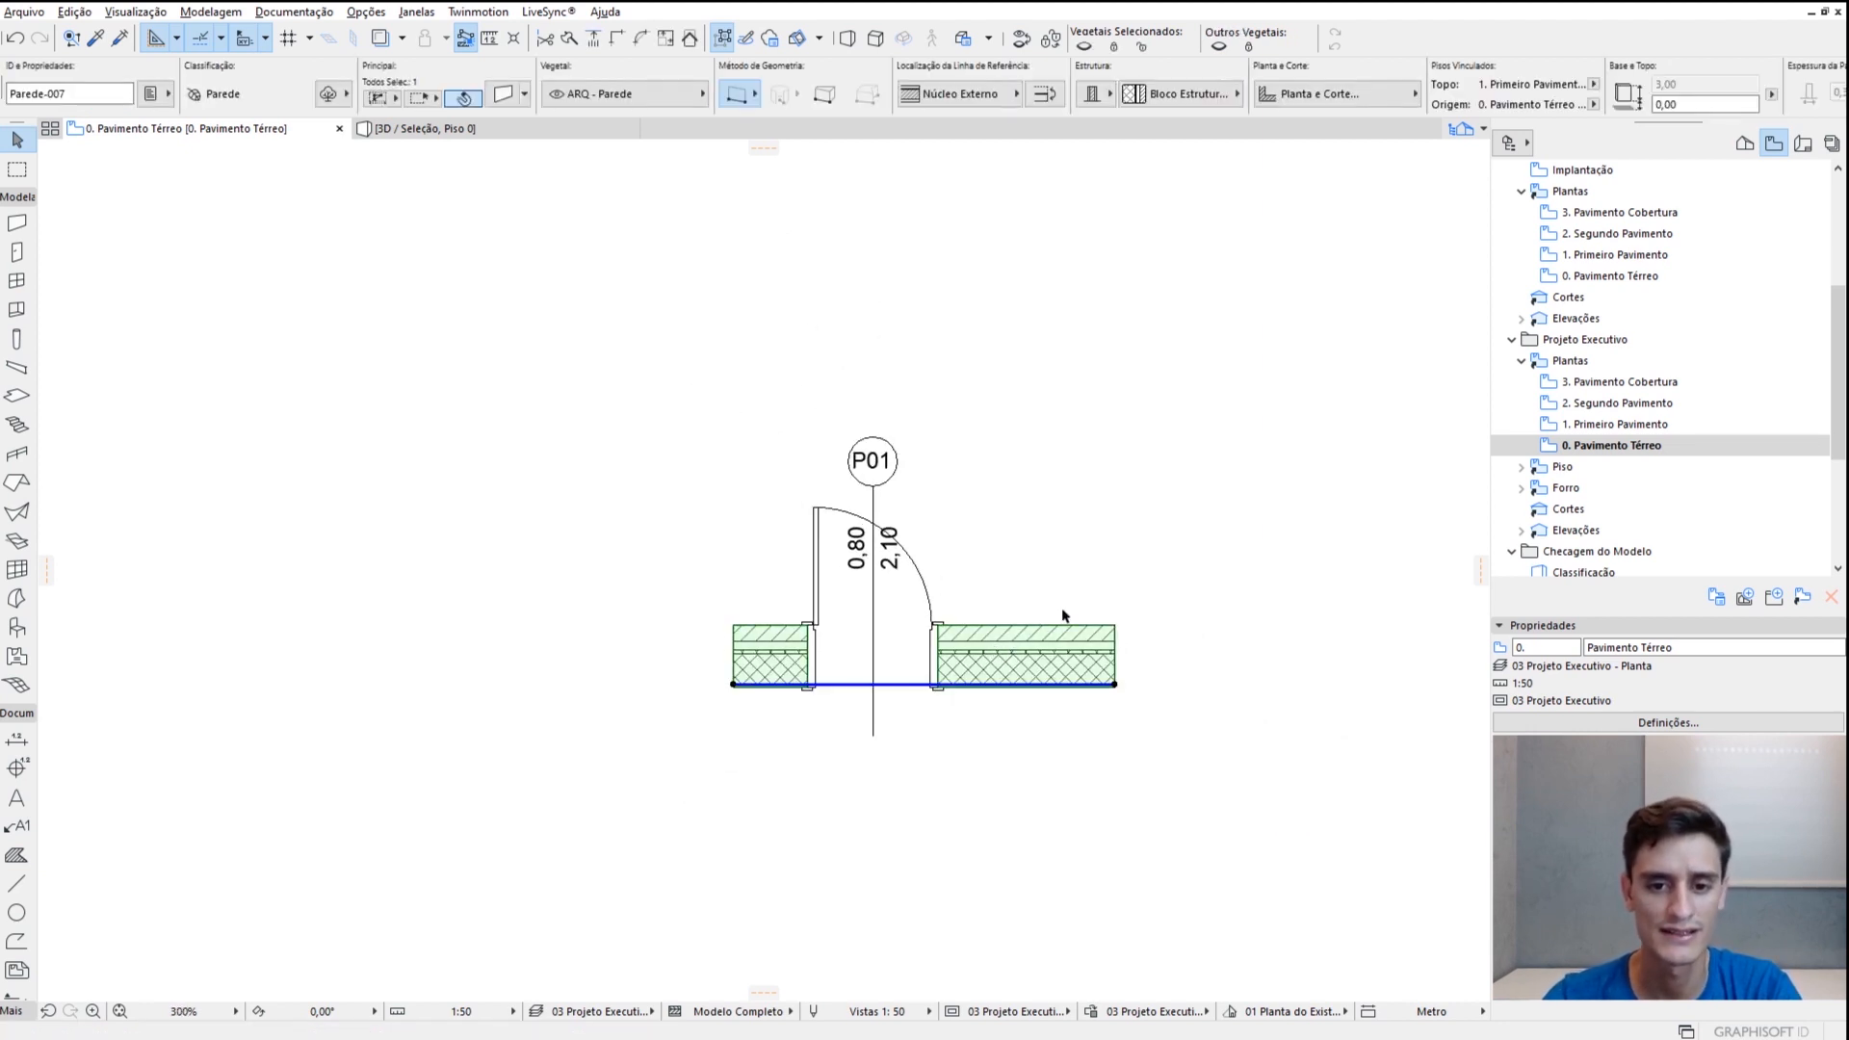
scroll(1007, 446, "up", 3)
left_click(1204, 92)
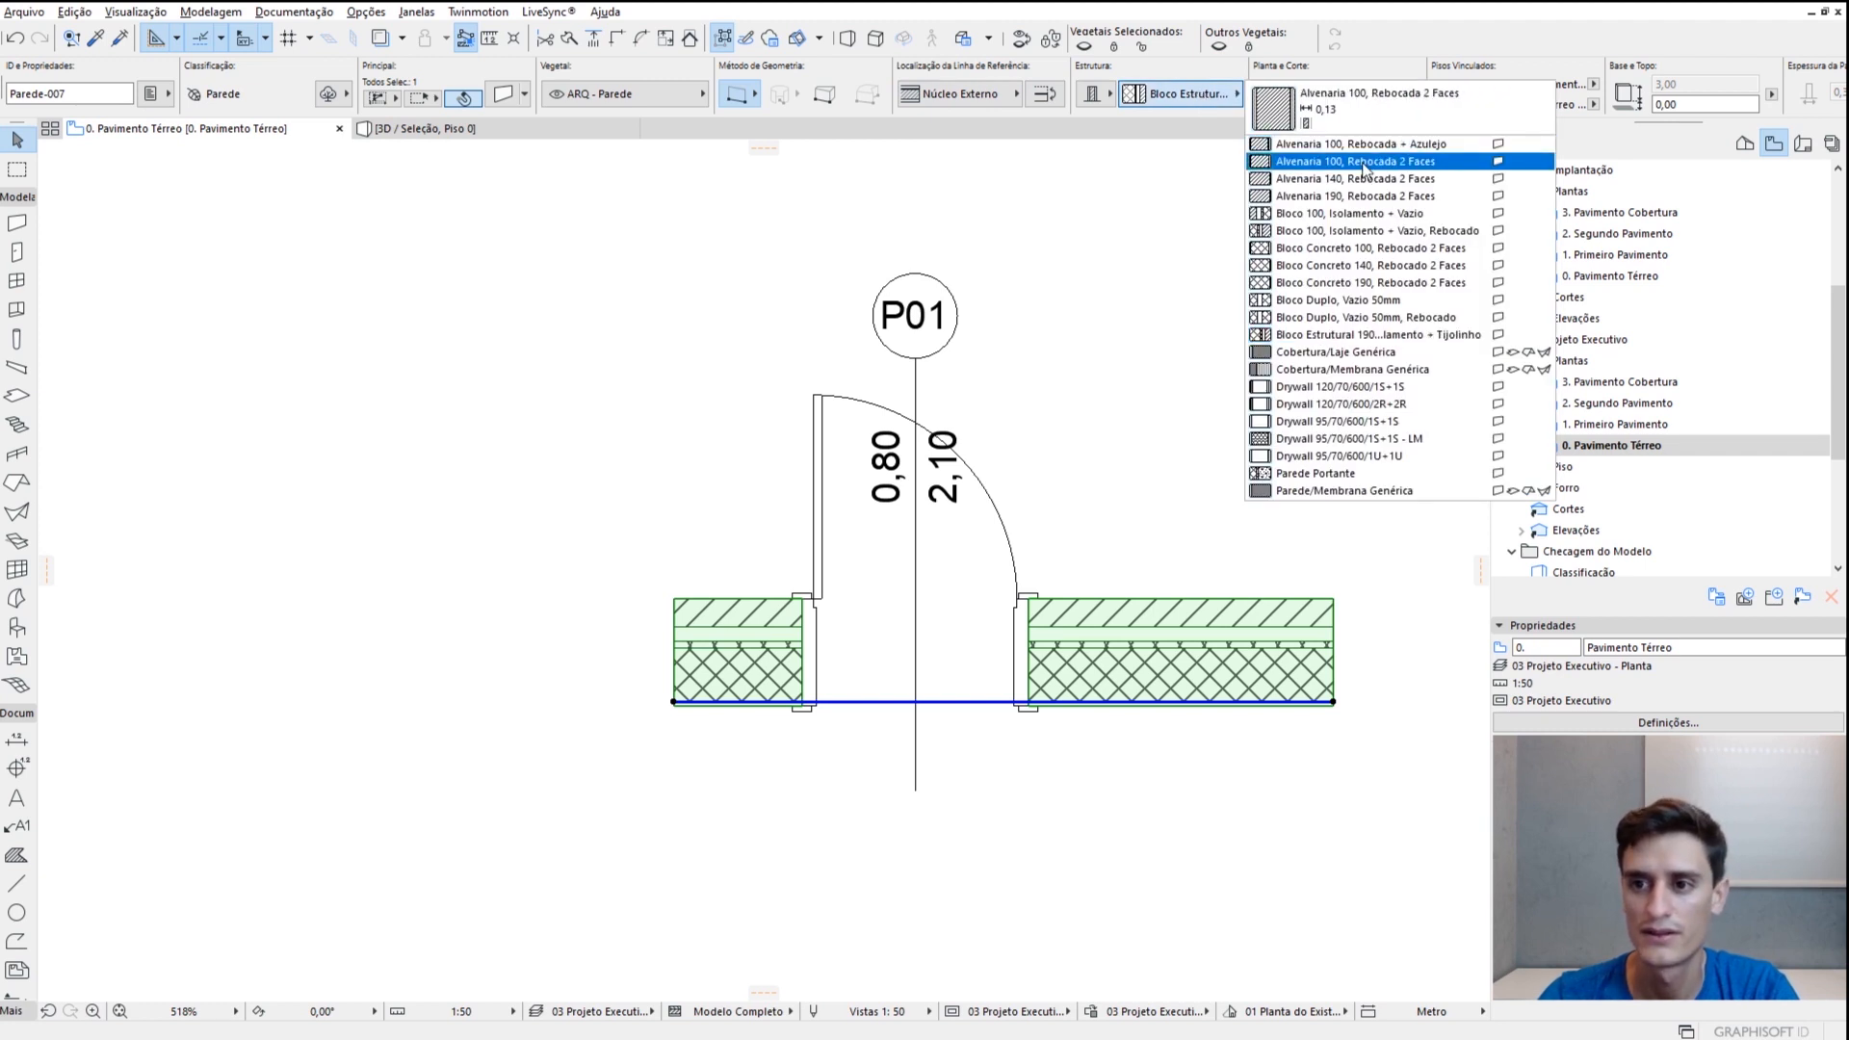
left_click(1364, 162)
scroll(963, 689, "up", 5)
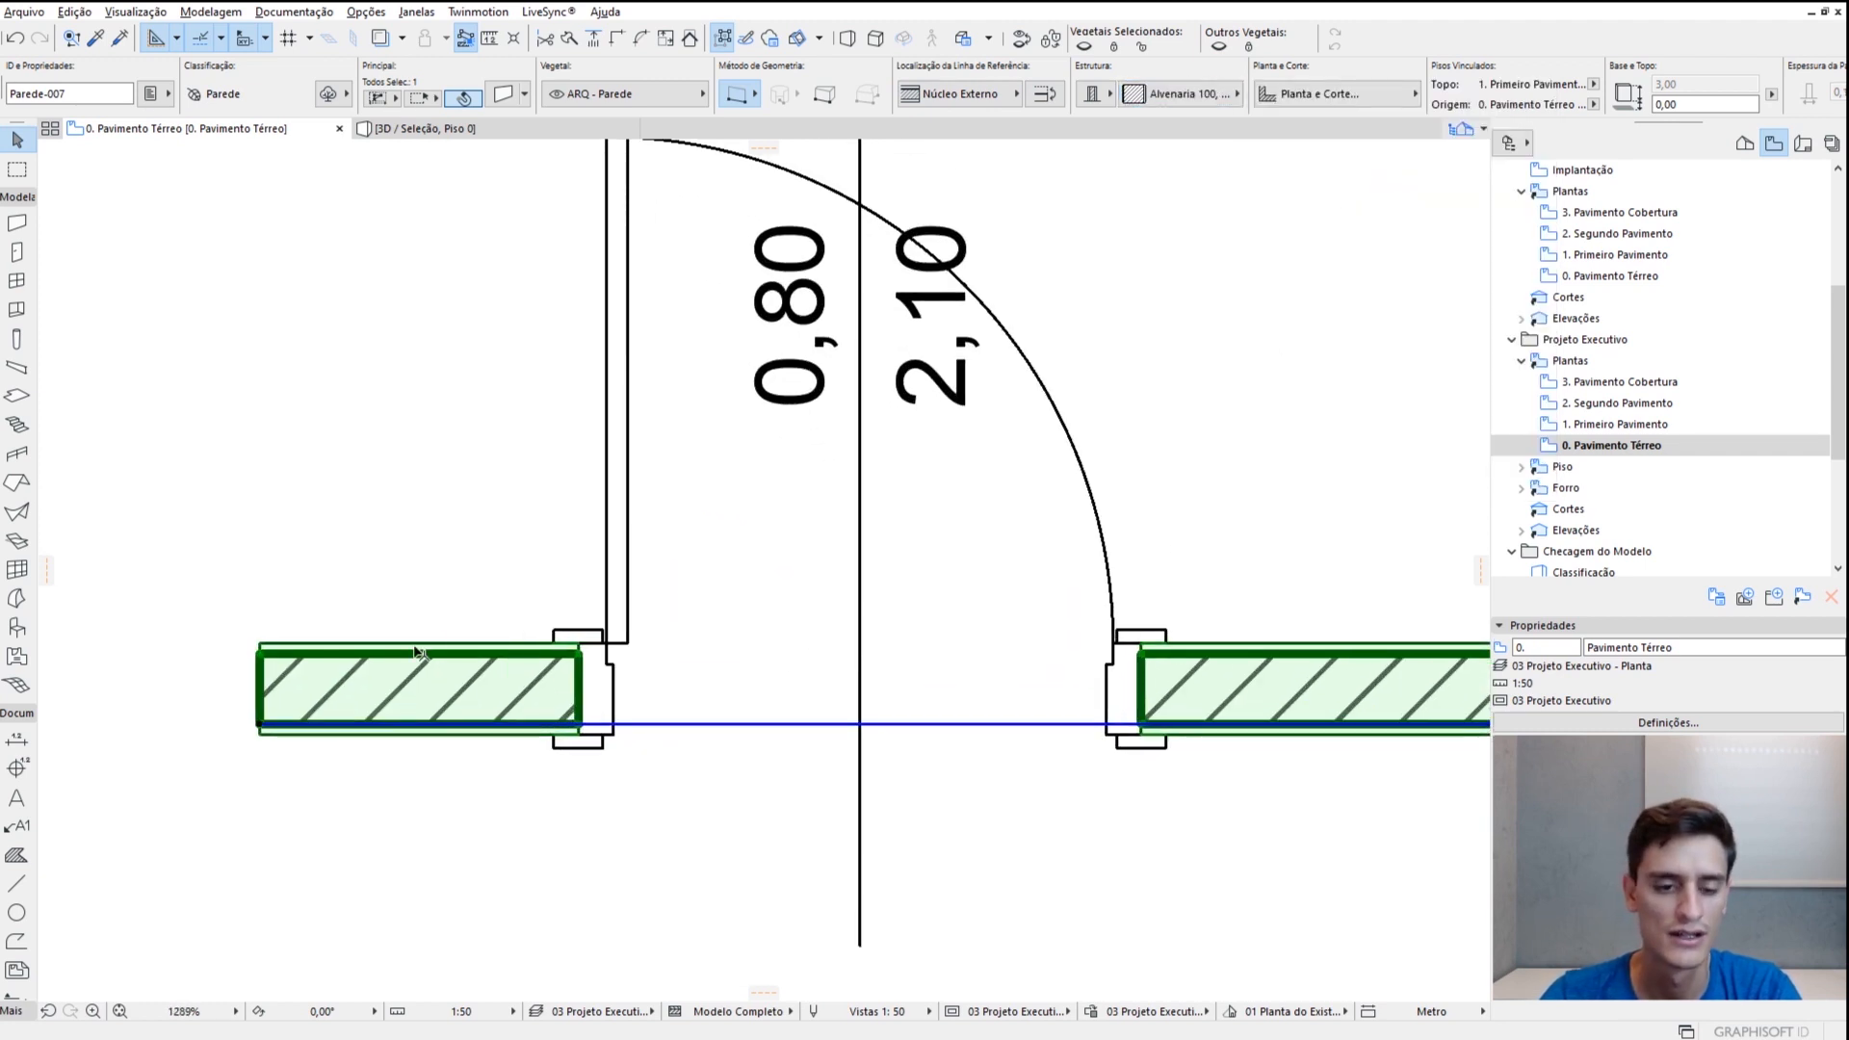
left_click(578, 569)
Turn off the on-screen option Espessura Real da Linha and examine the lines where the wall meets the door frame
middle_click_drag(558, 663, 710, 652)
scroll(707, 643, "up", 3)
middle_click_drag(718, 730, 992, 722)
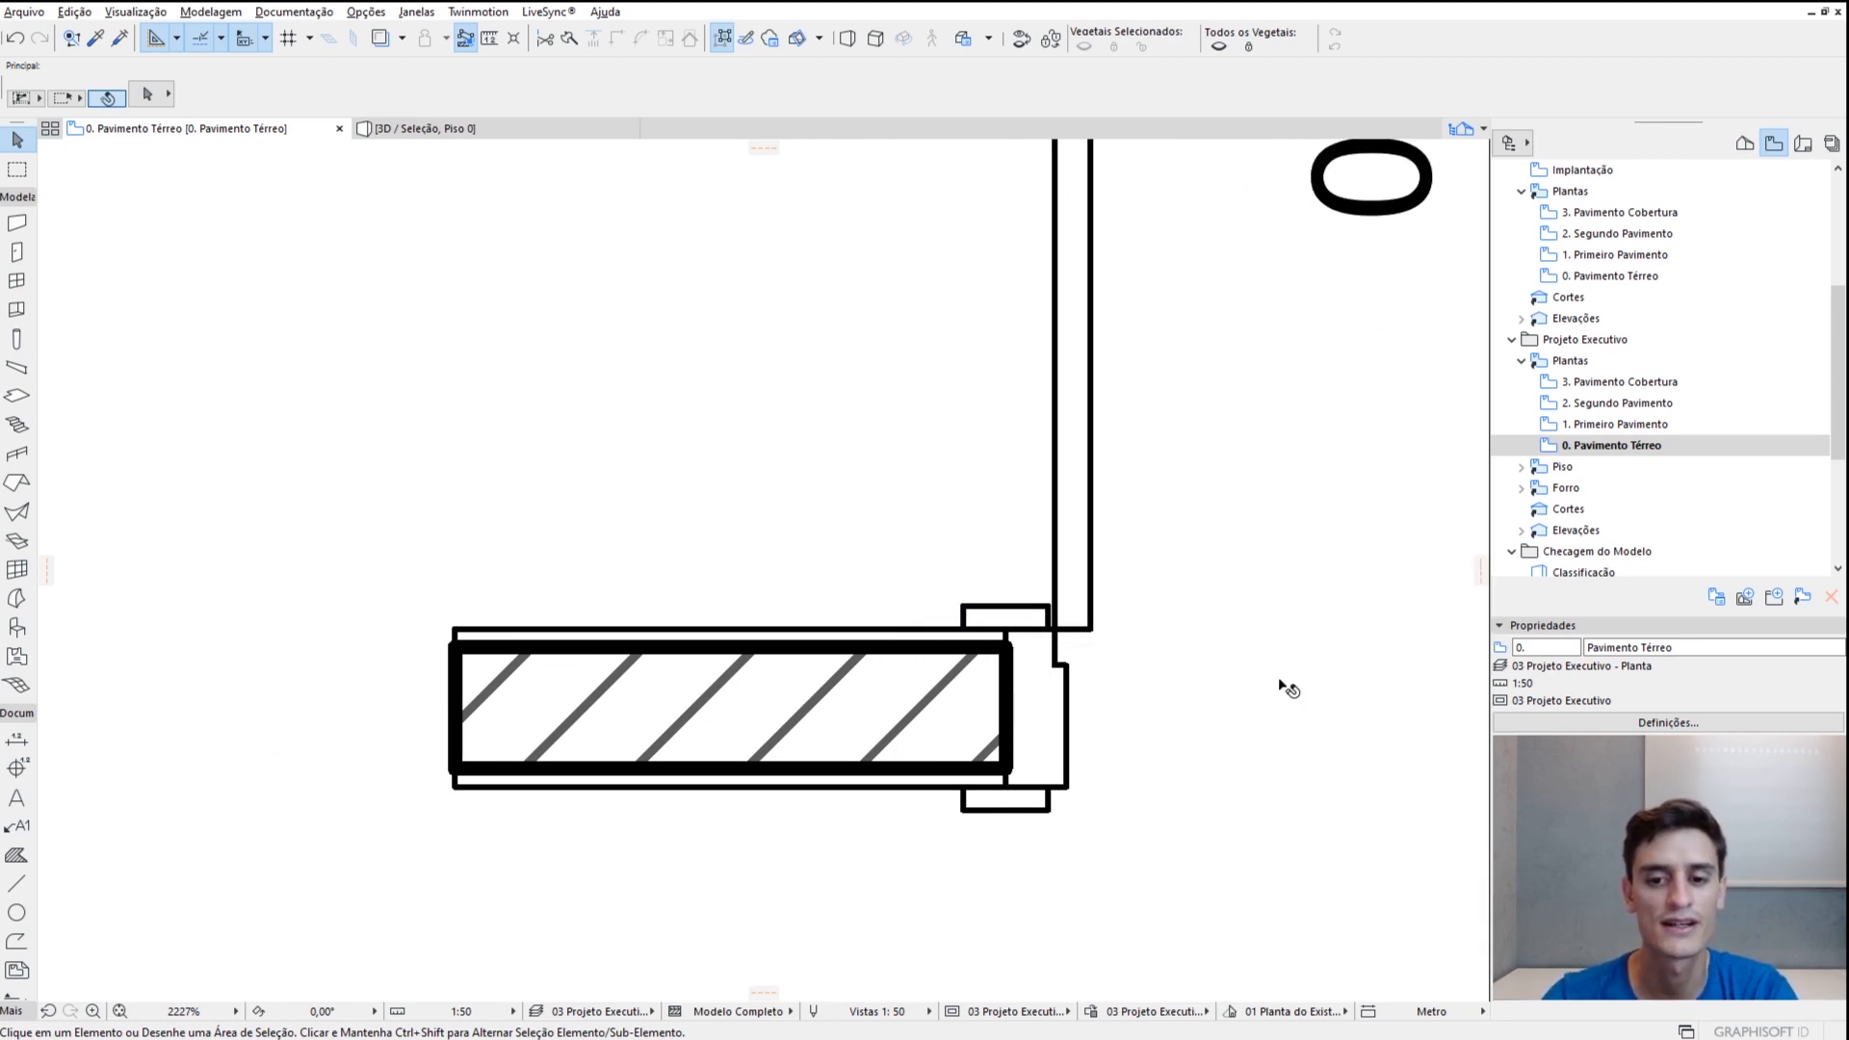
scroll(970, 533, "down", 5)
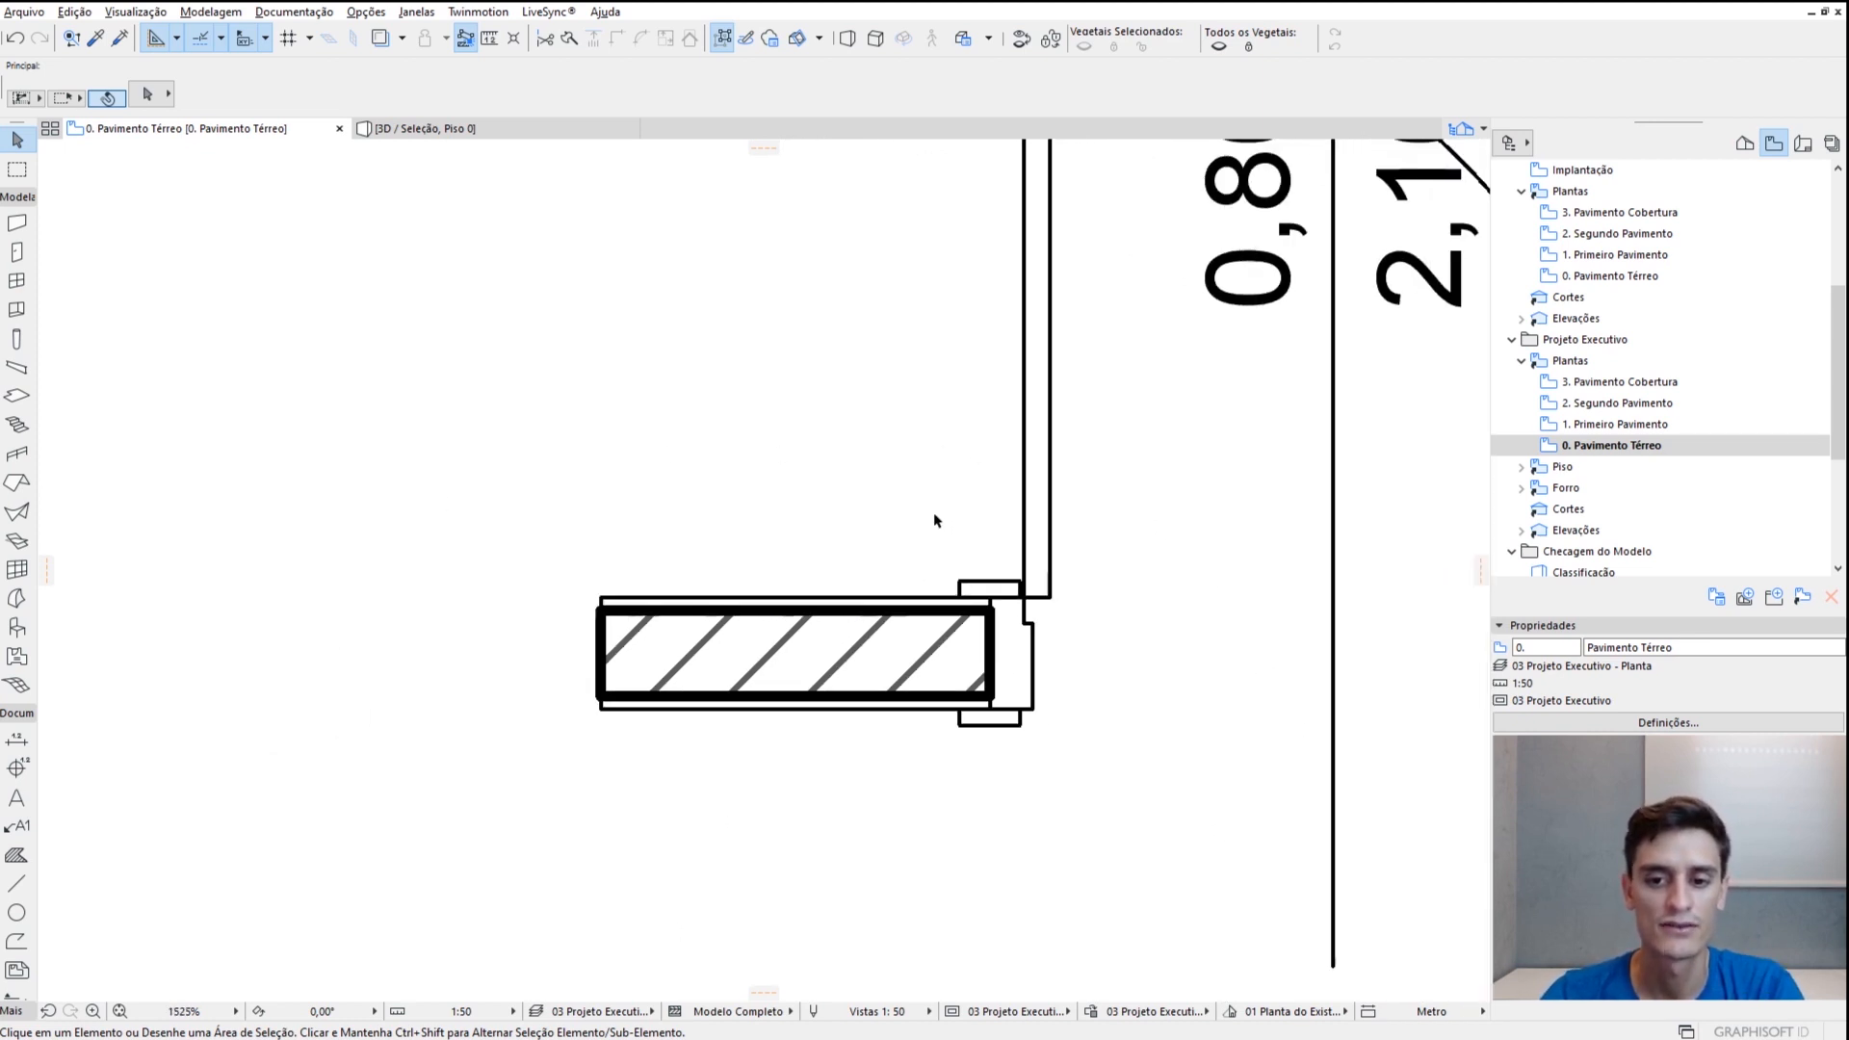
middle_click_drag(962, 429, 944, 609)
scroll(884, 825, "up", 1)
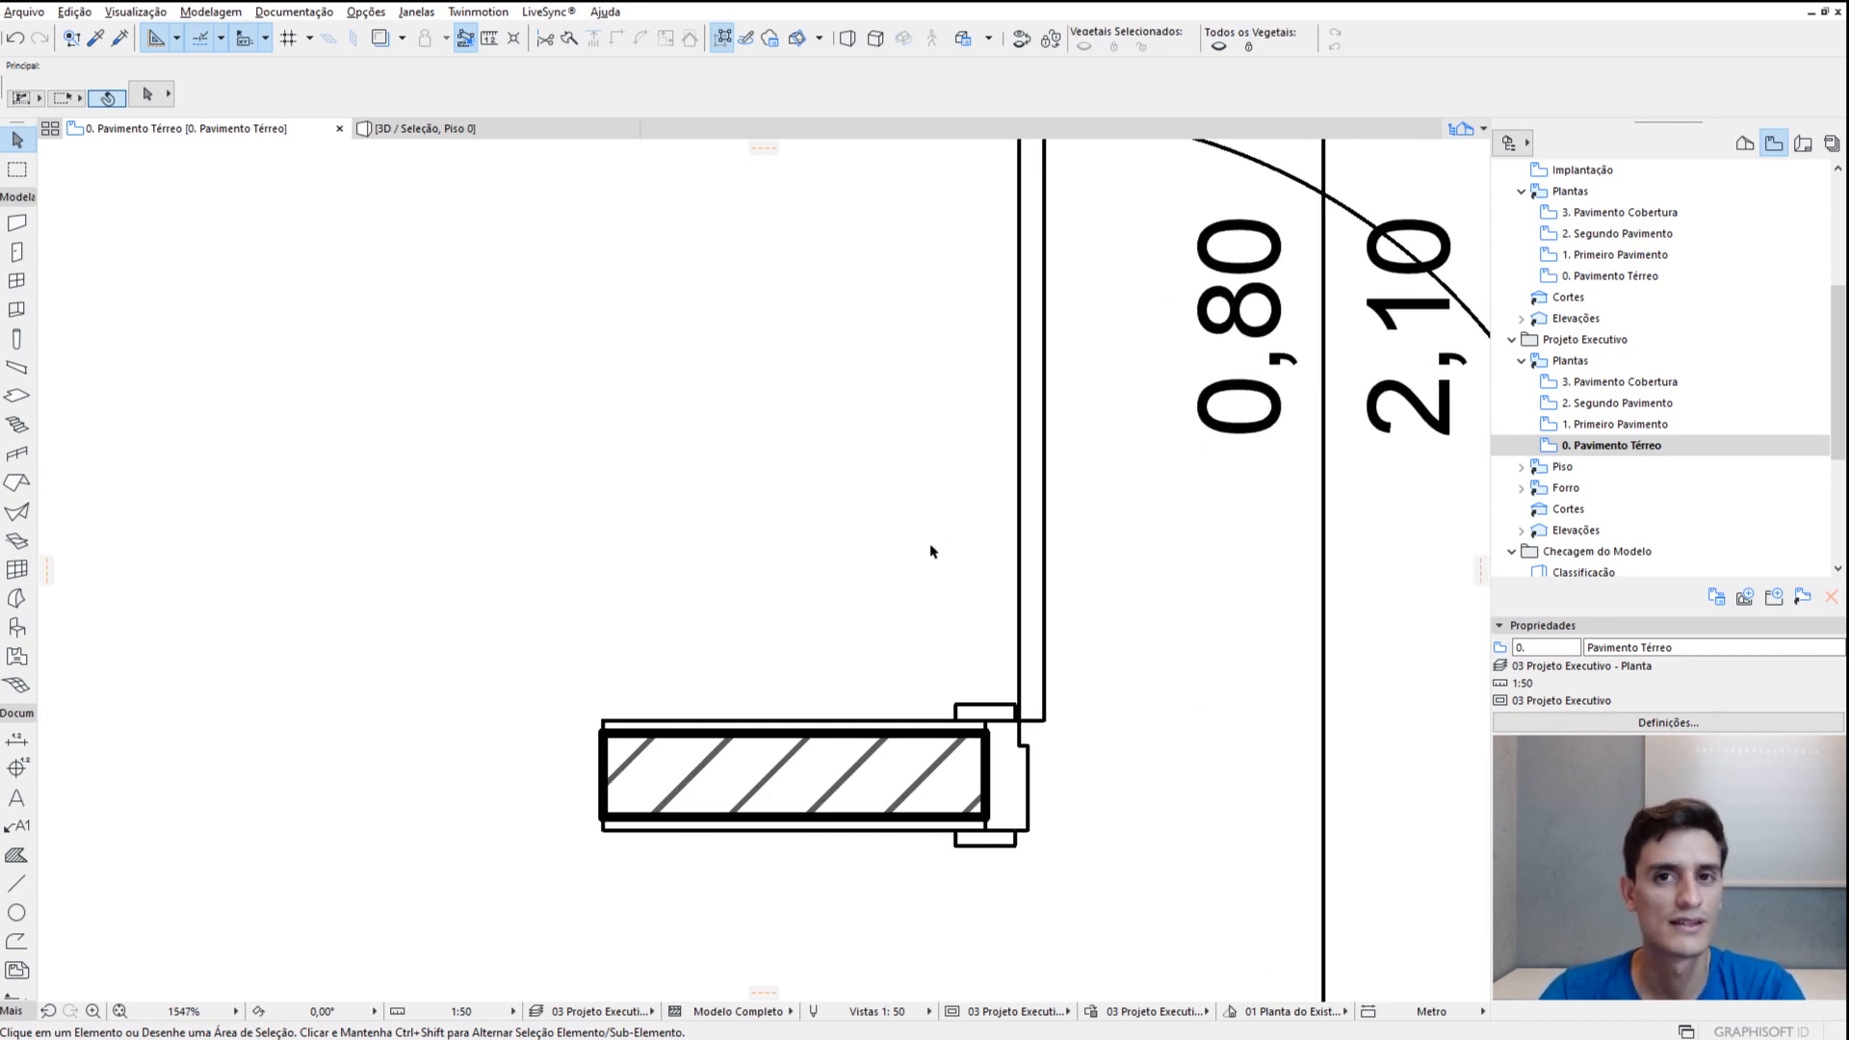
left_click(135, 11)
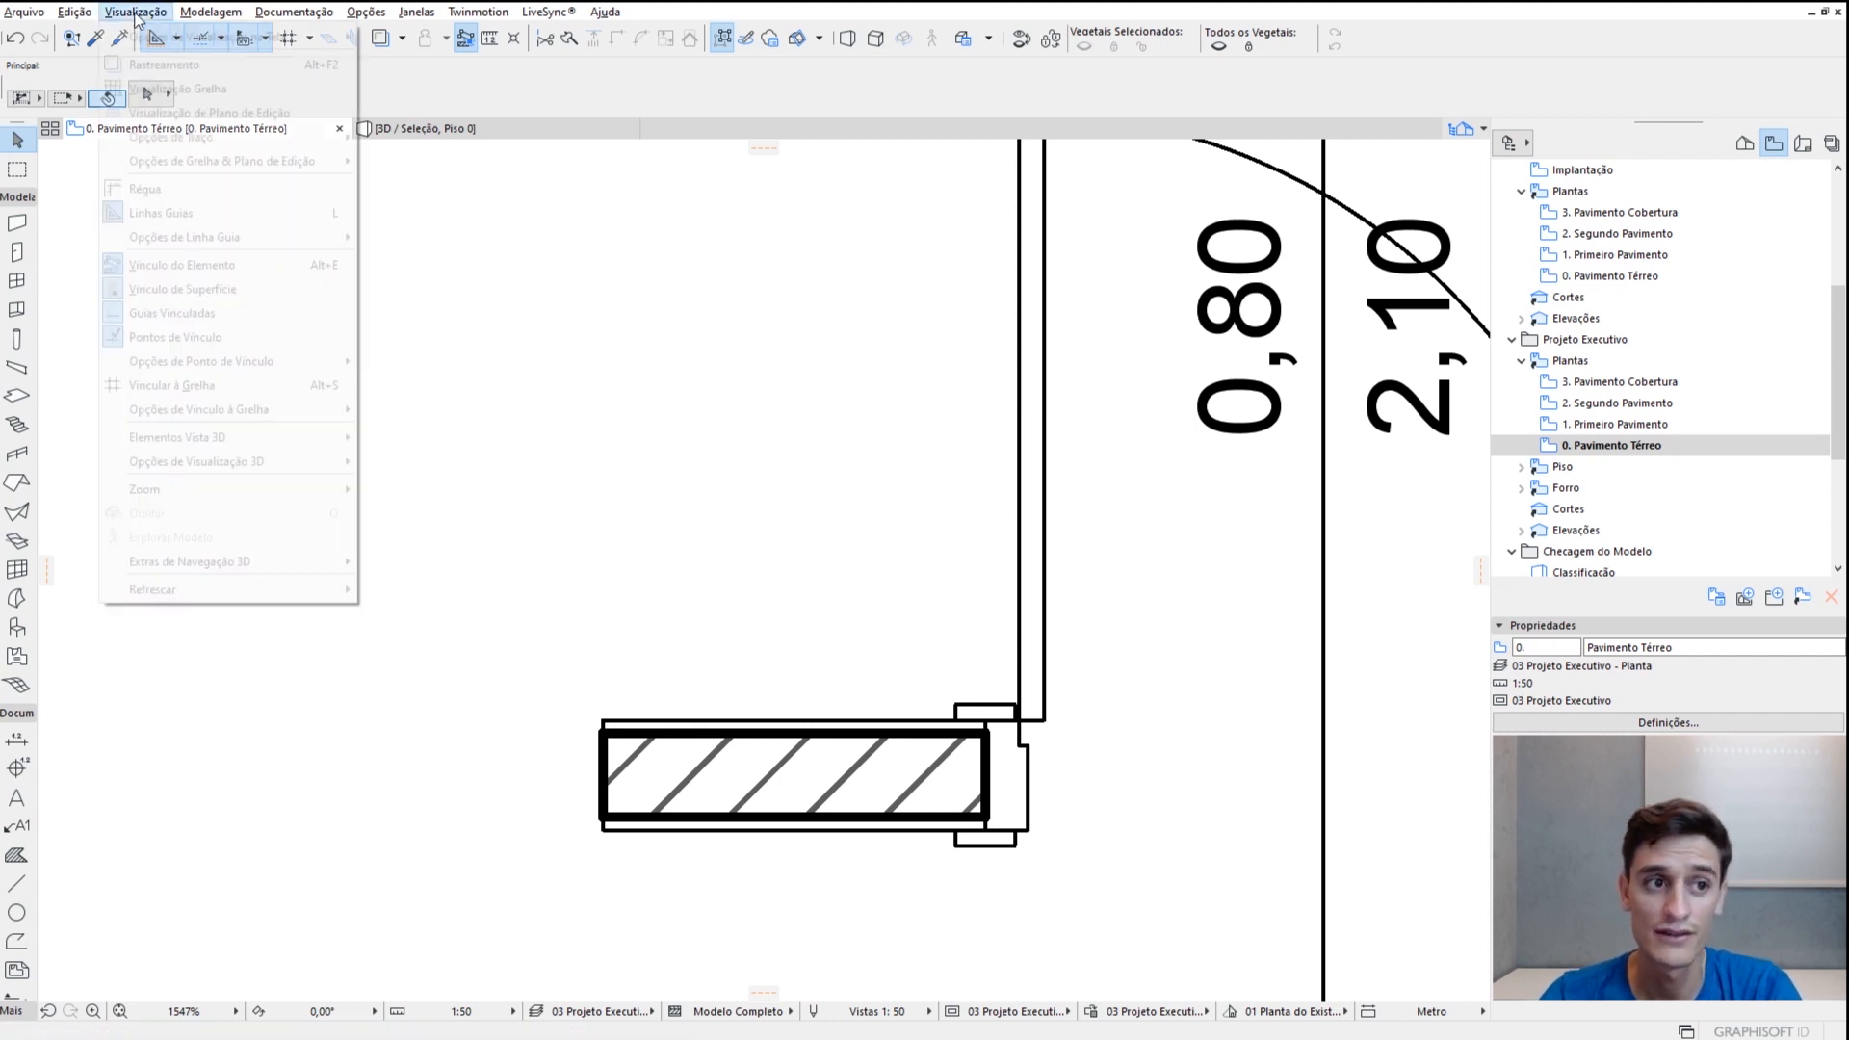
mouse_move(233, 44)
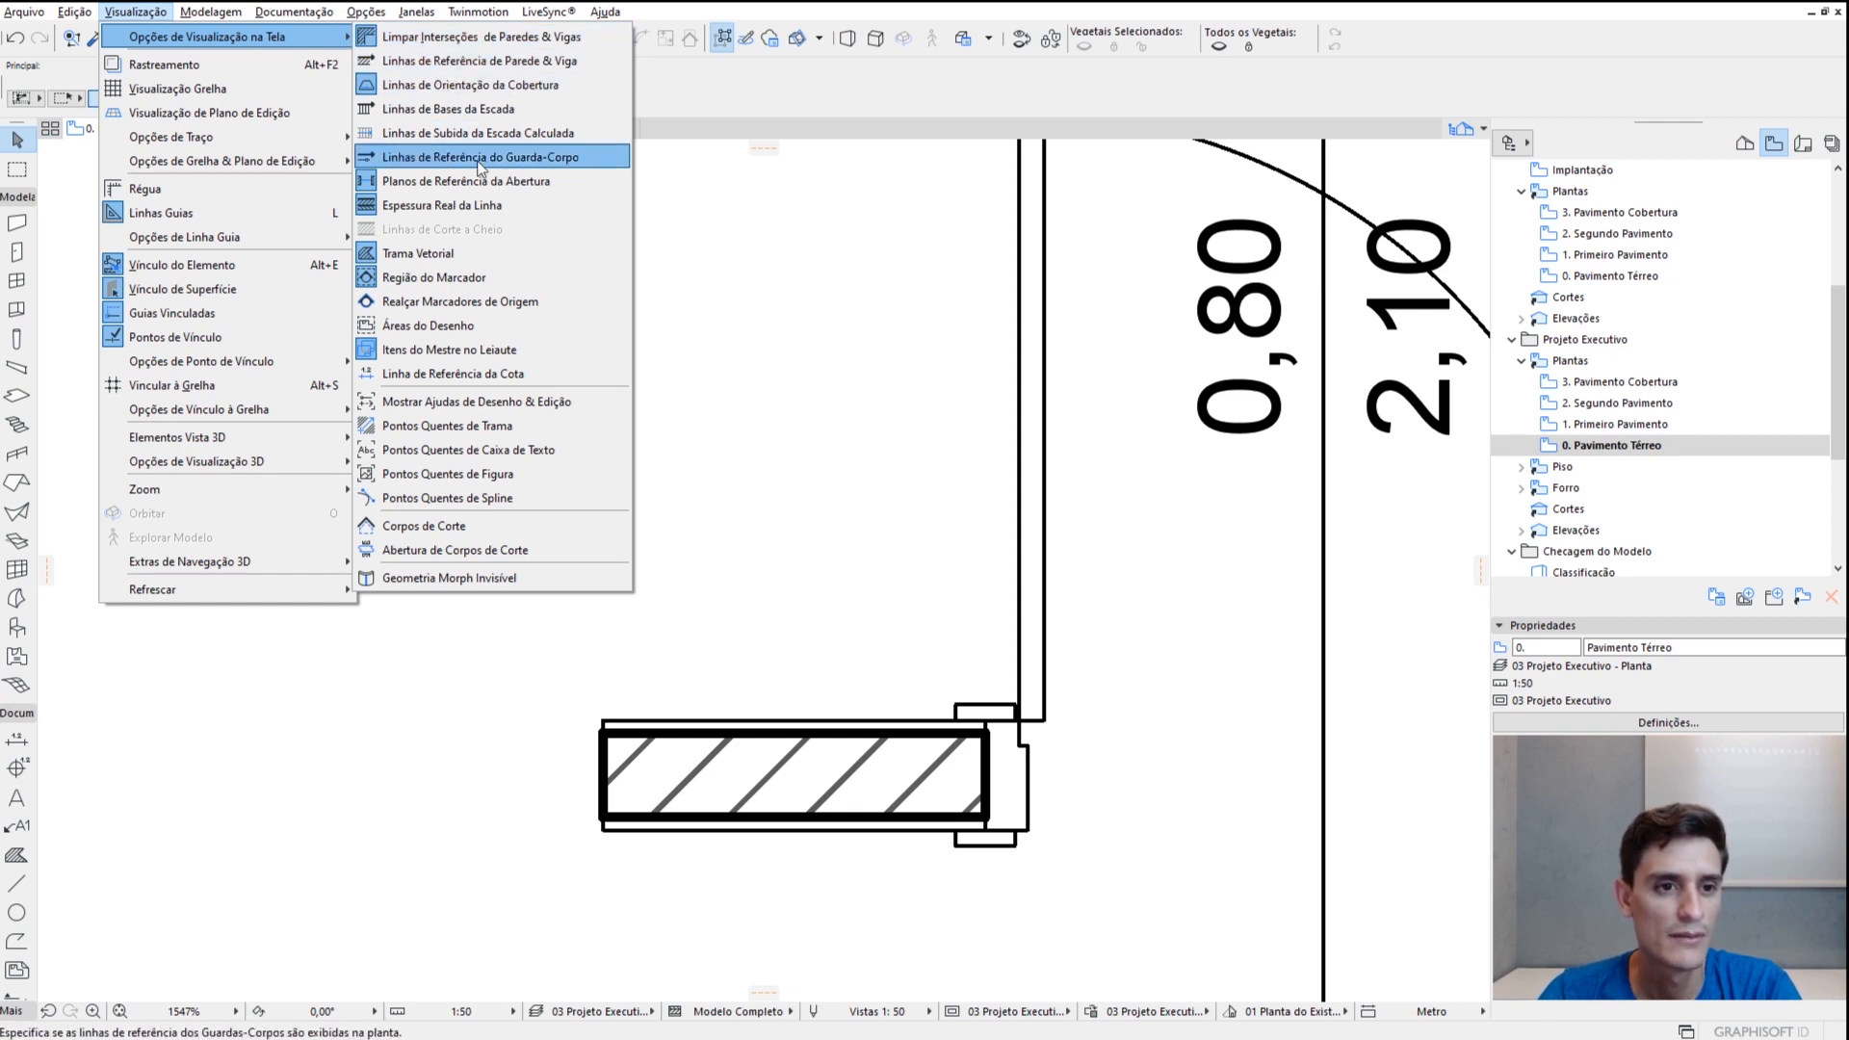
left_click(446, 205)
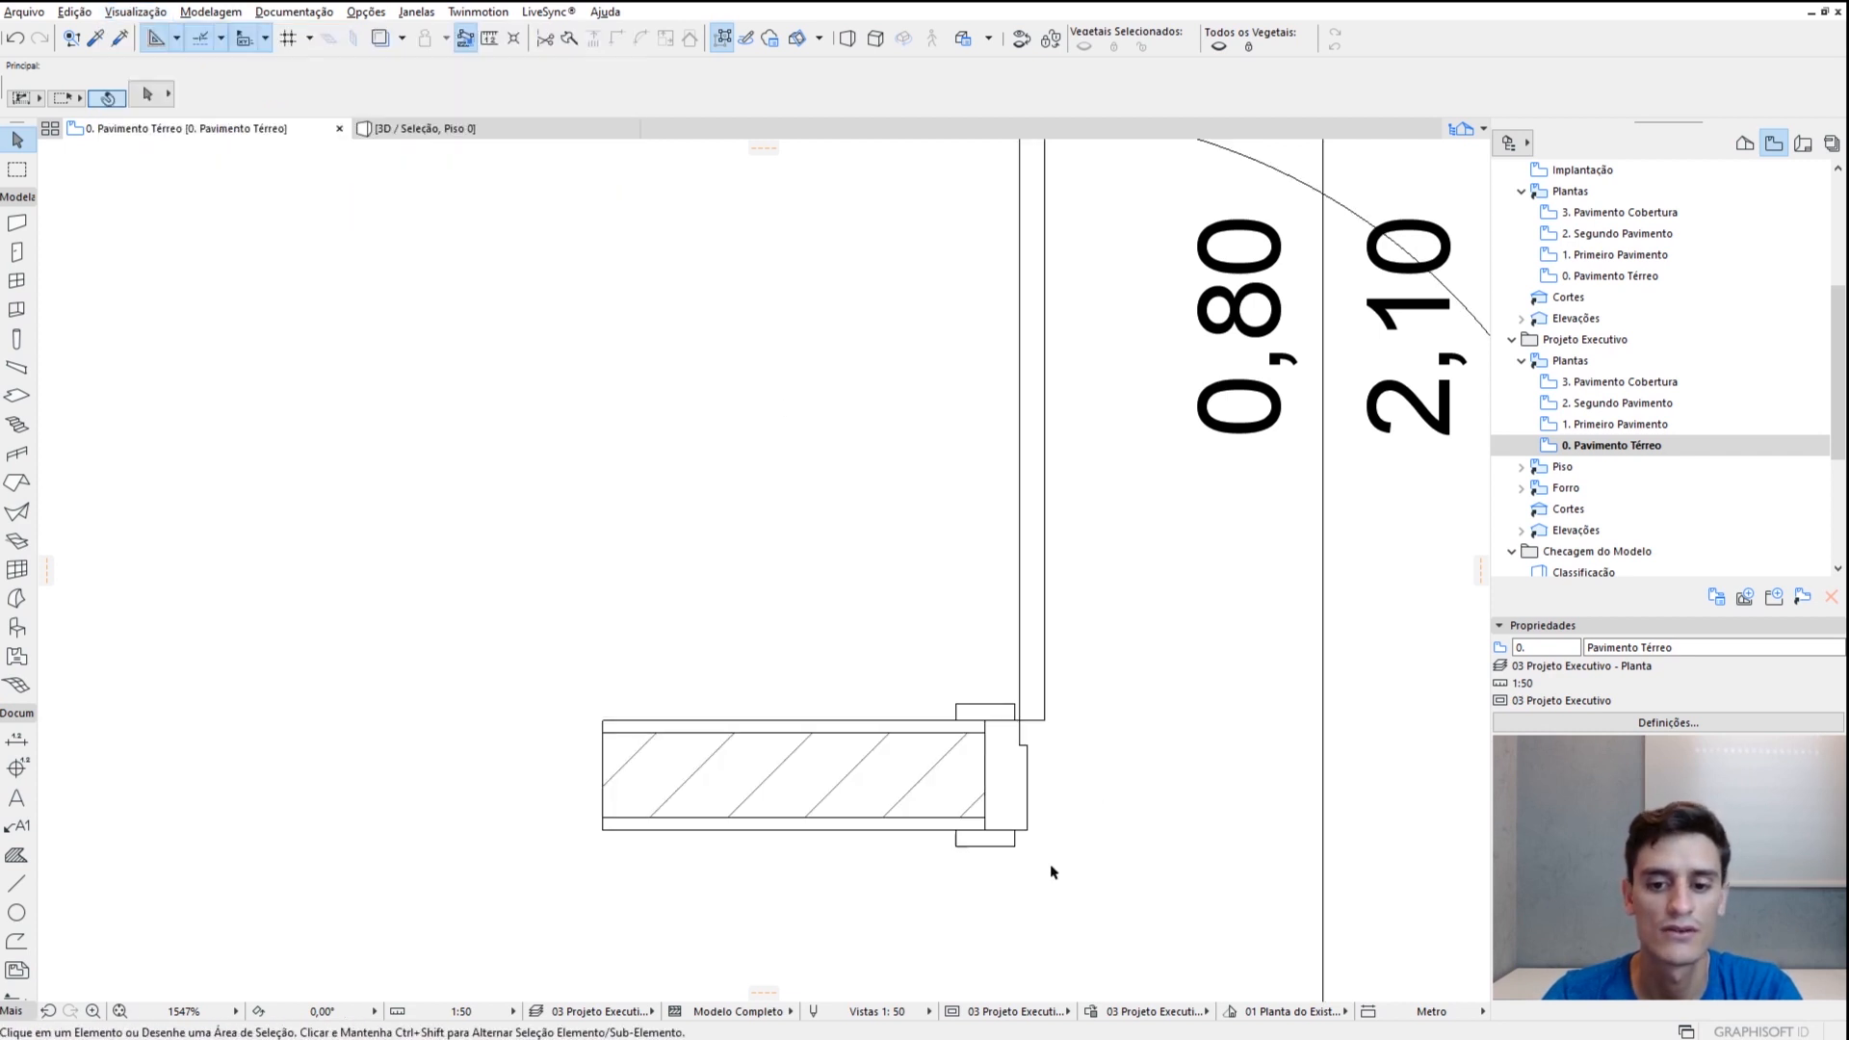
scroll(1023, 735, "up", 8)
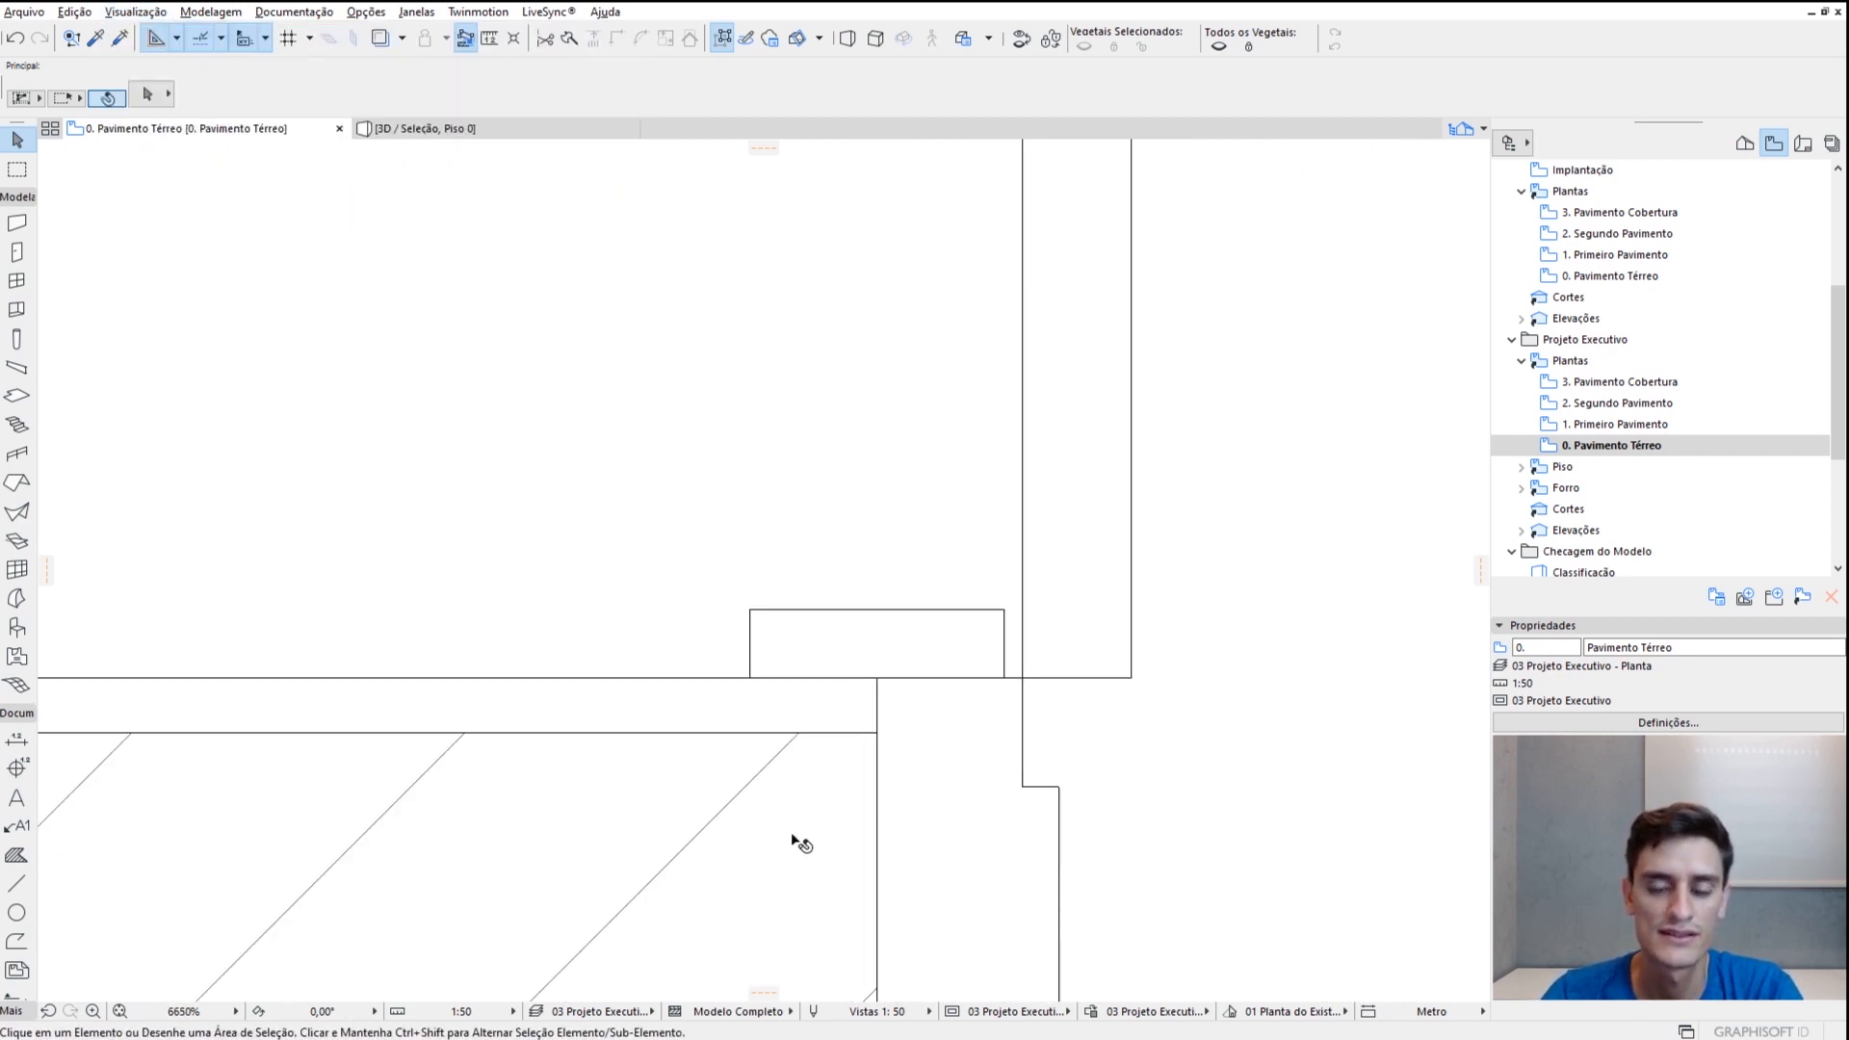
middle_click_drag(796, 847, 790, 625)
scroll(771, 471, "down", 2)
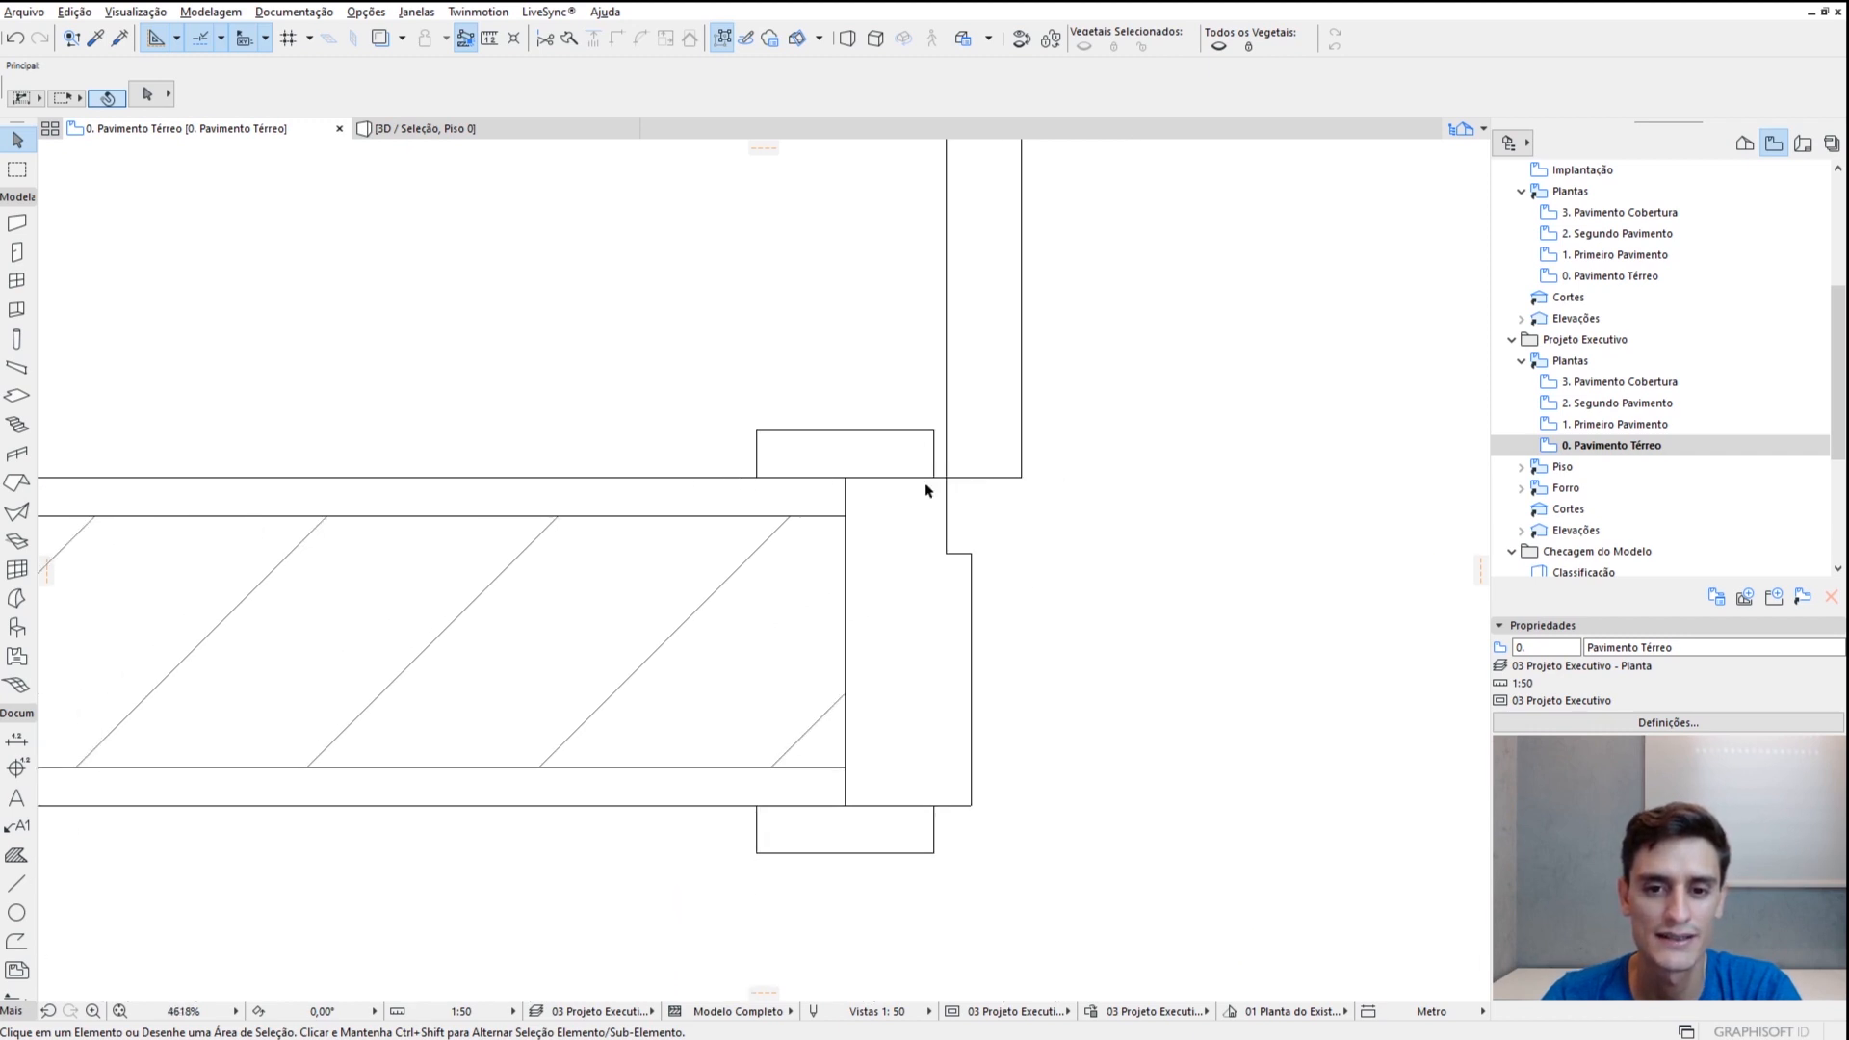
left_click(969, 628)
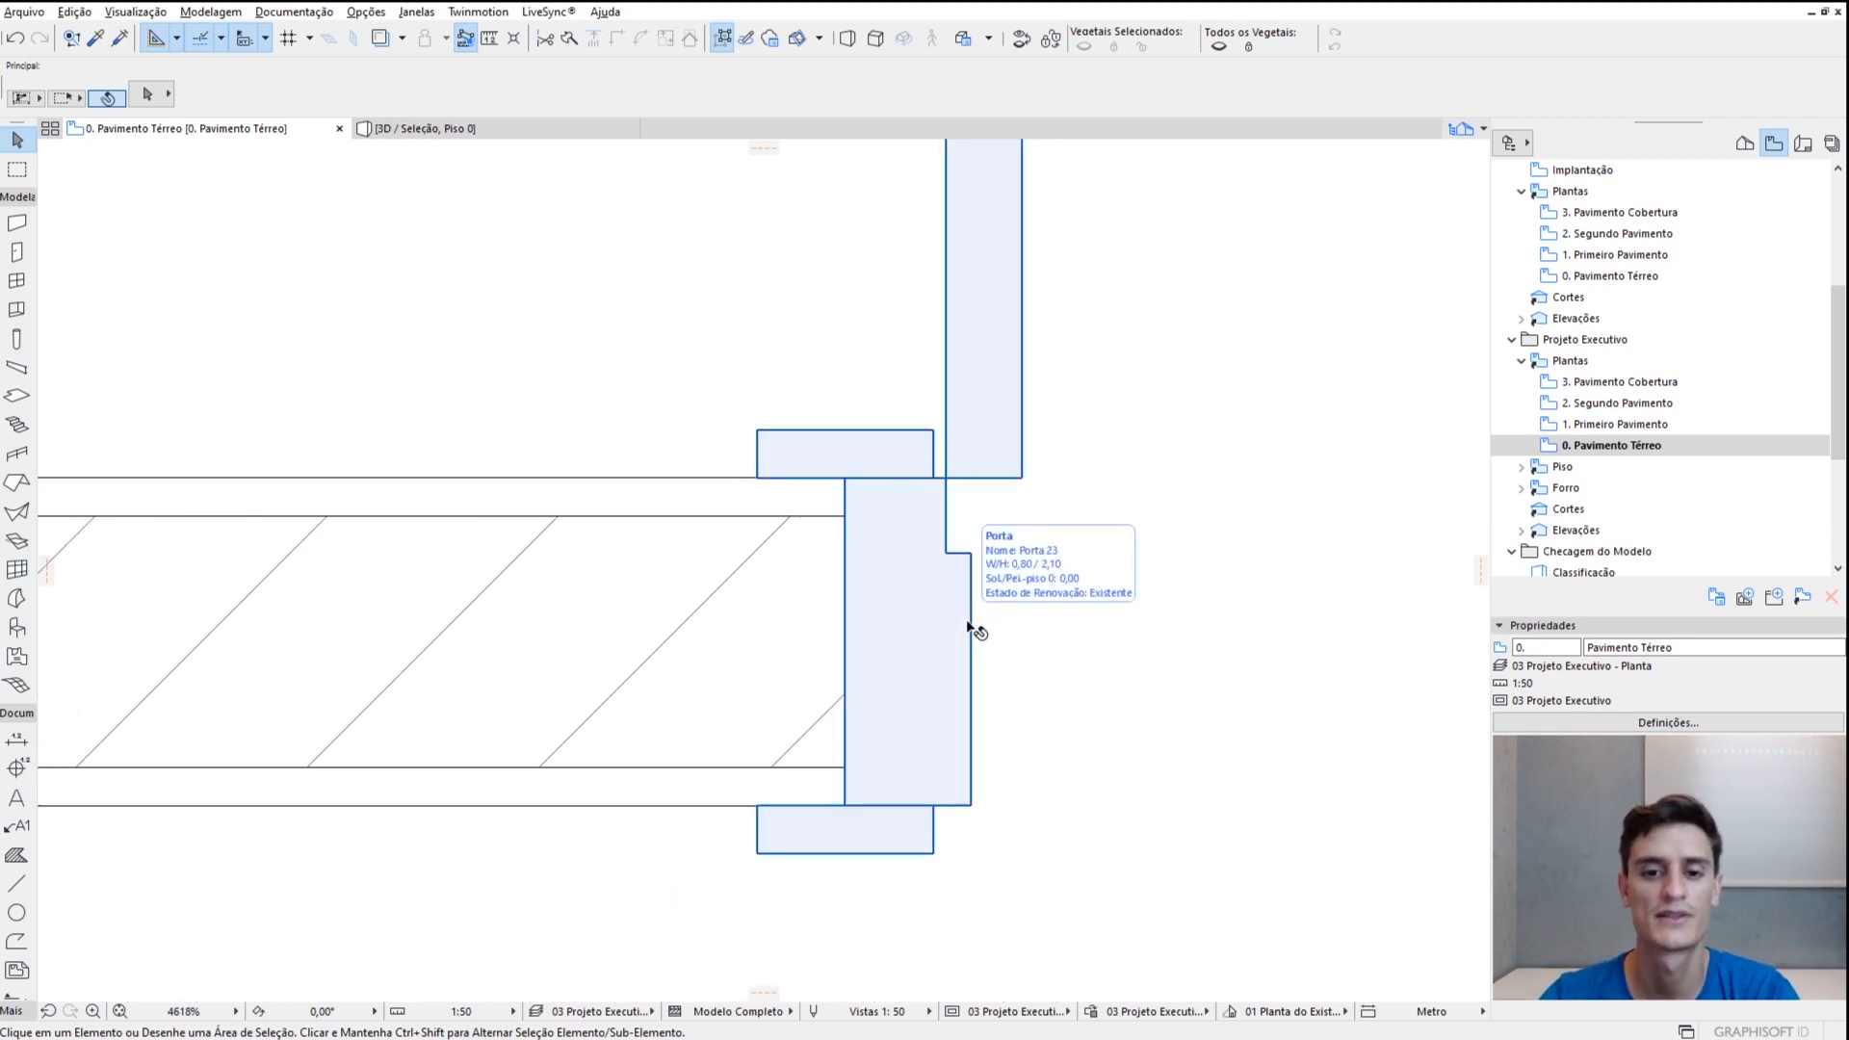
key("Escape")
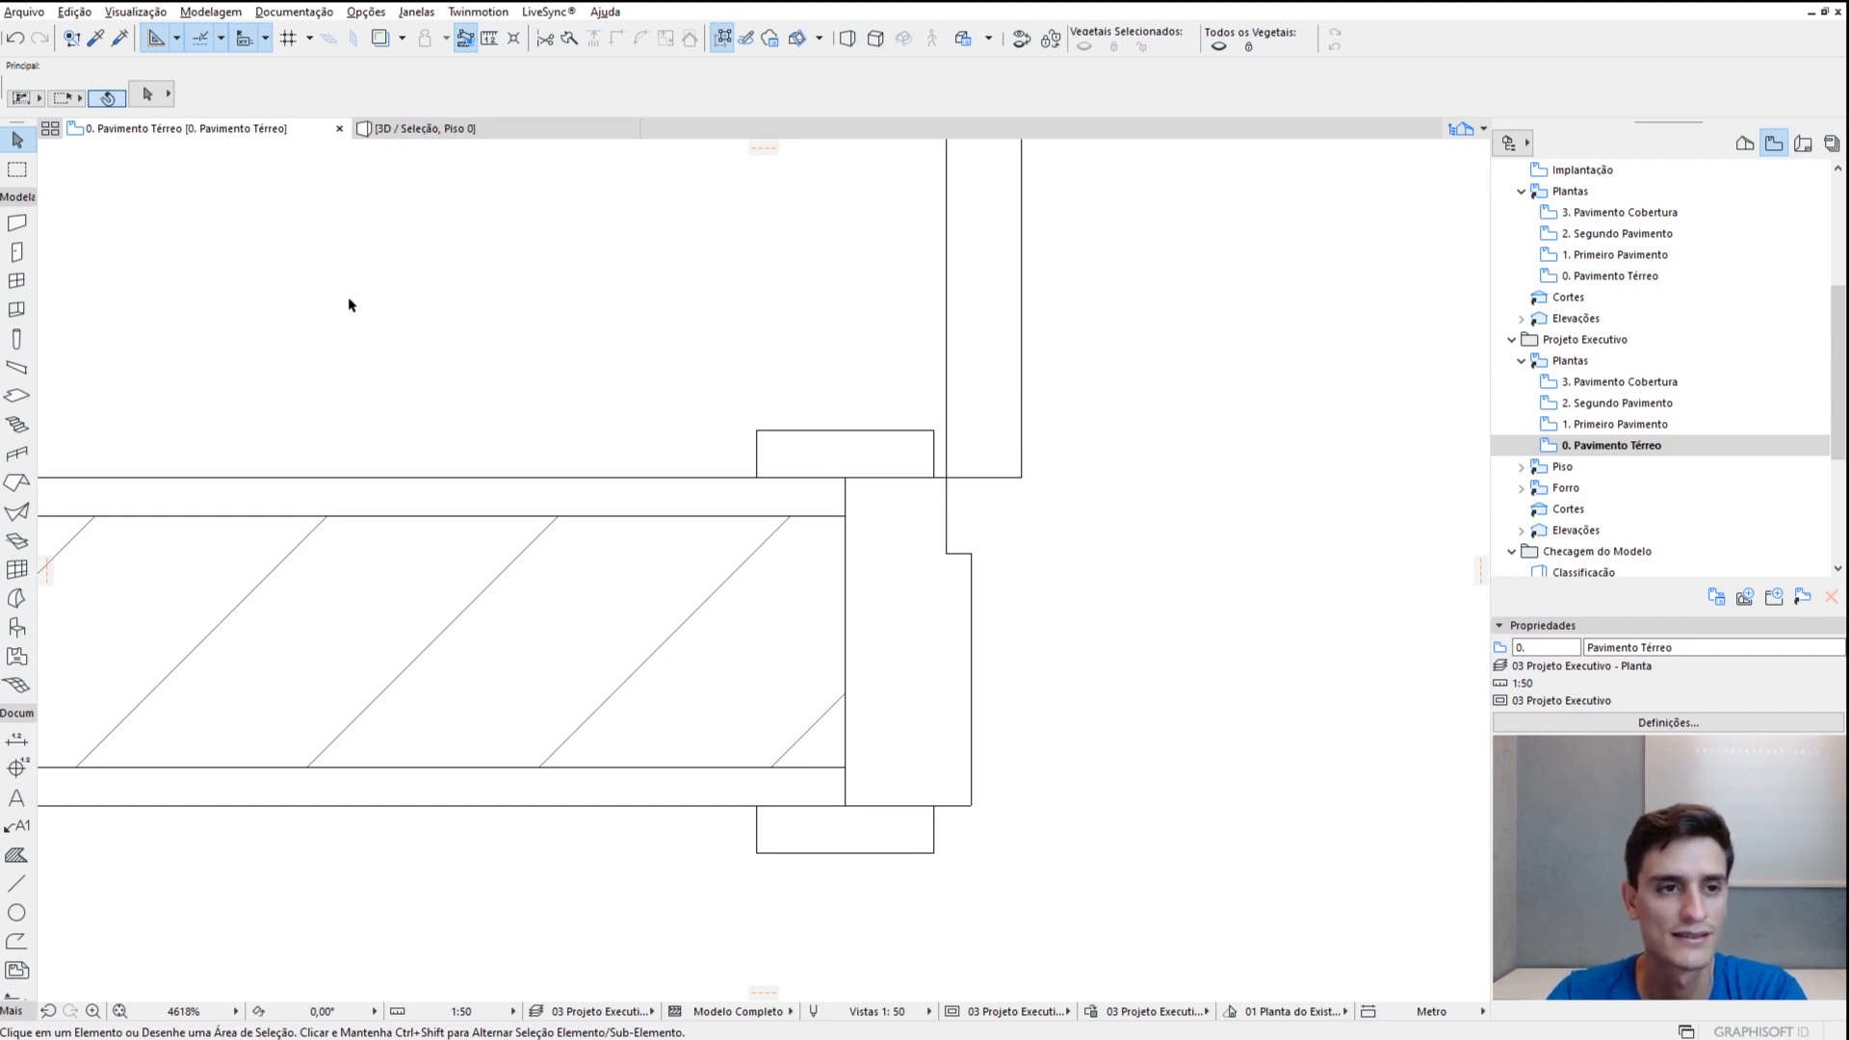
Turn the on-screen option Espessura Real da Linha back on and look over the whole door and wall
left_click(134, 12)
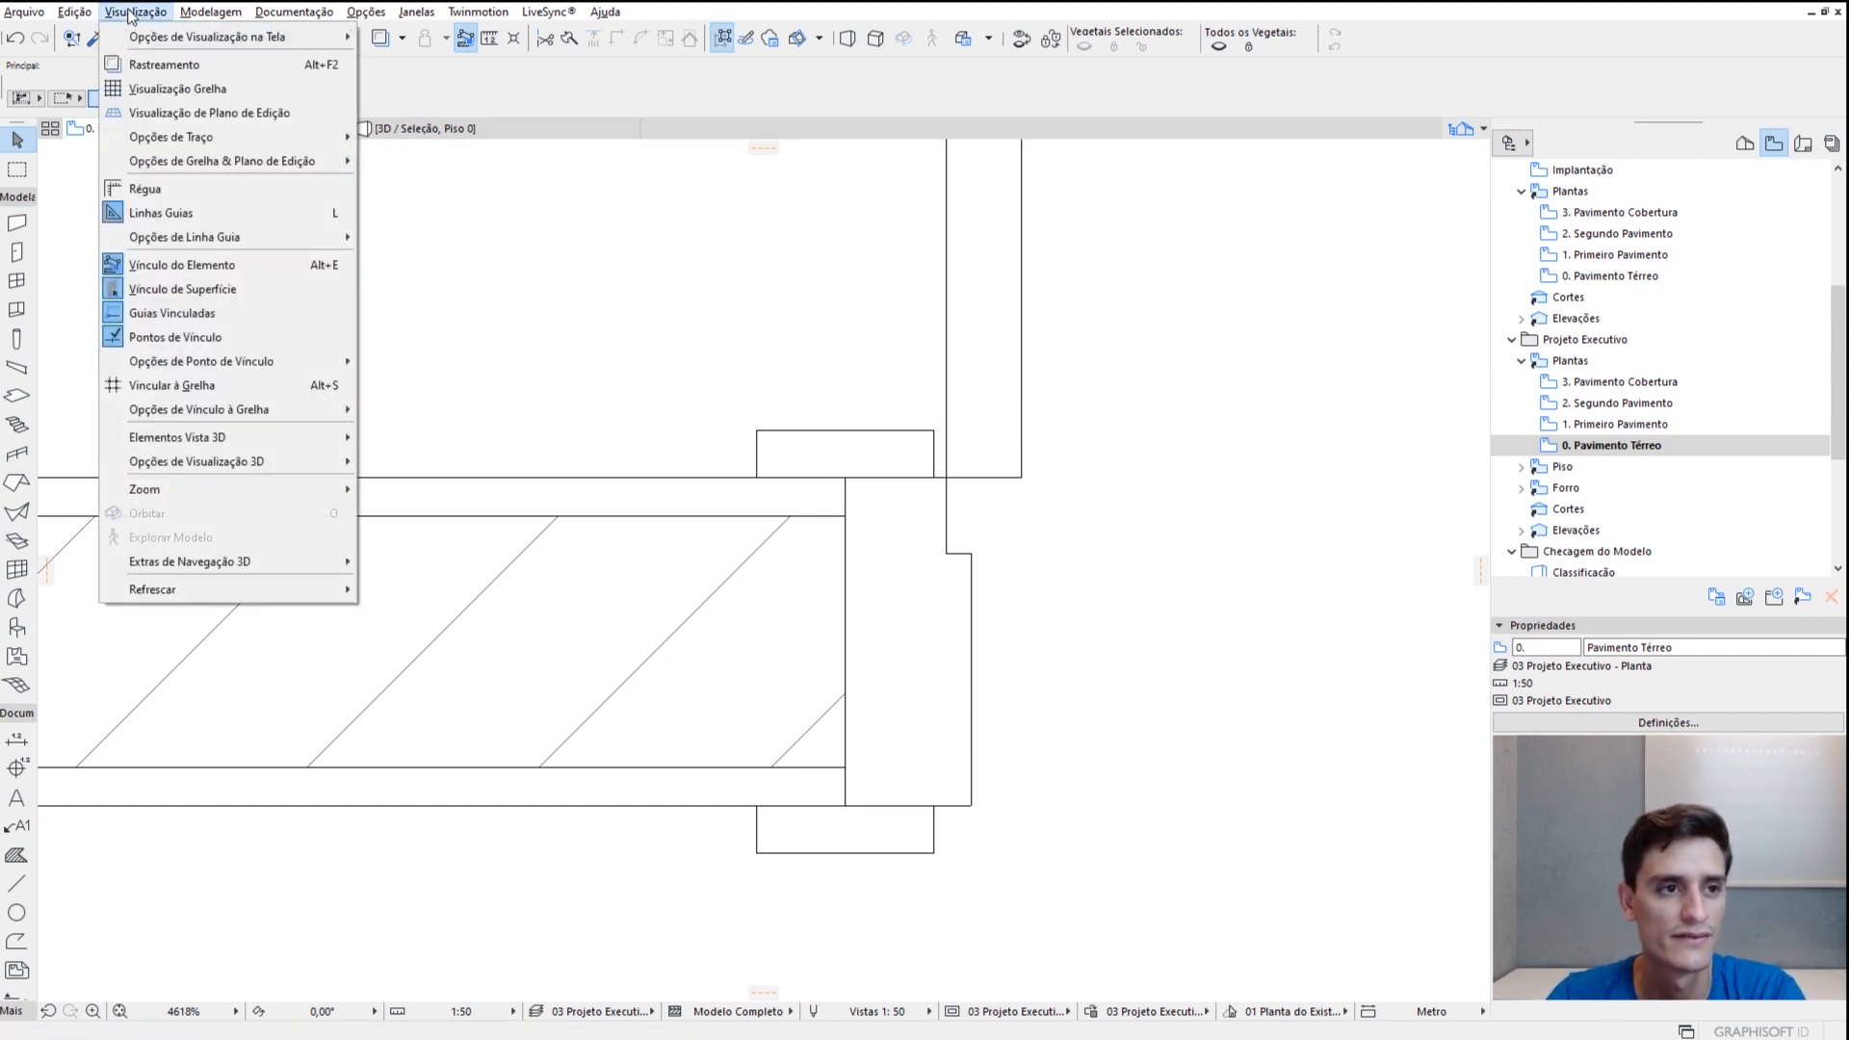
mouse_move(163, 40)
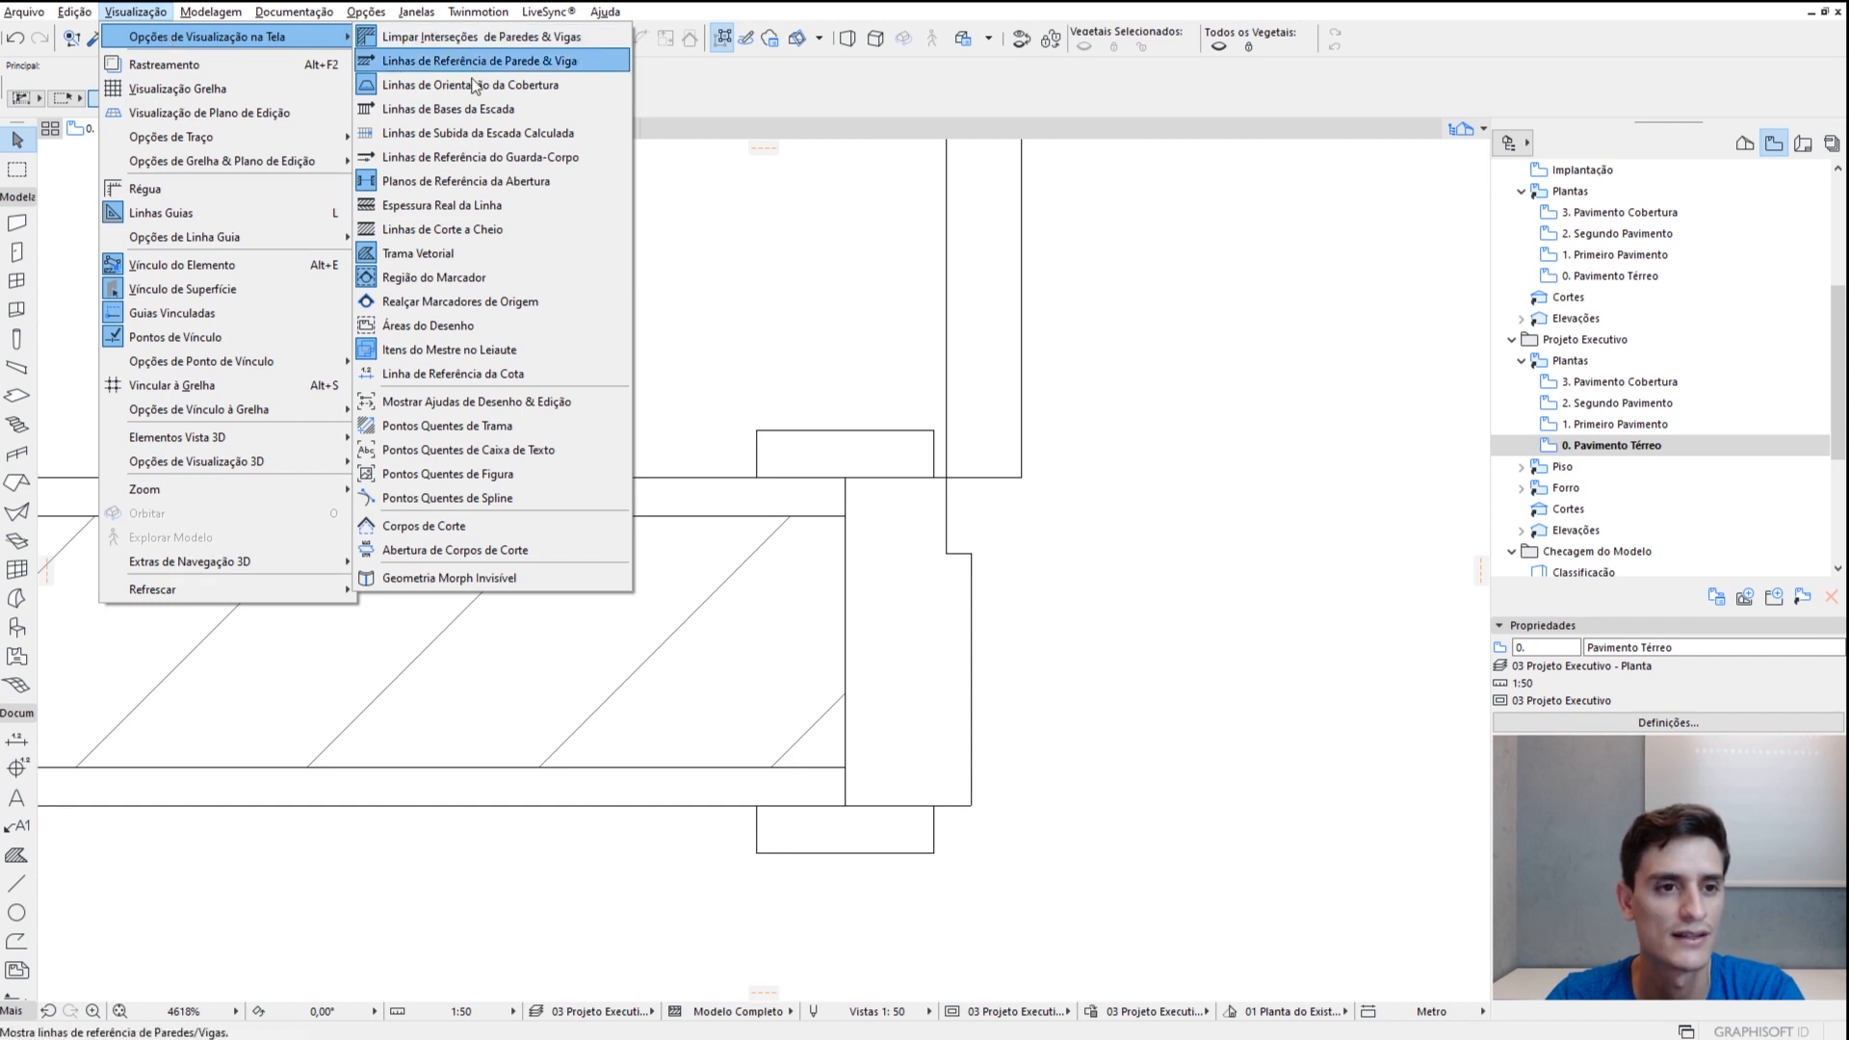
left_click(443, 205)
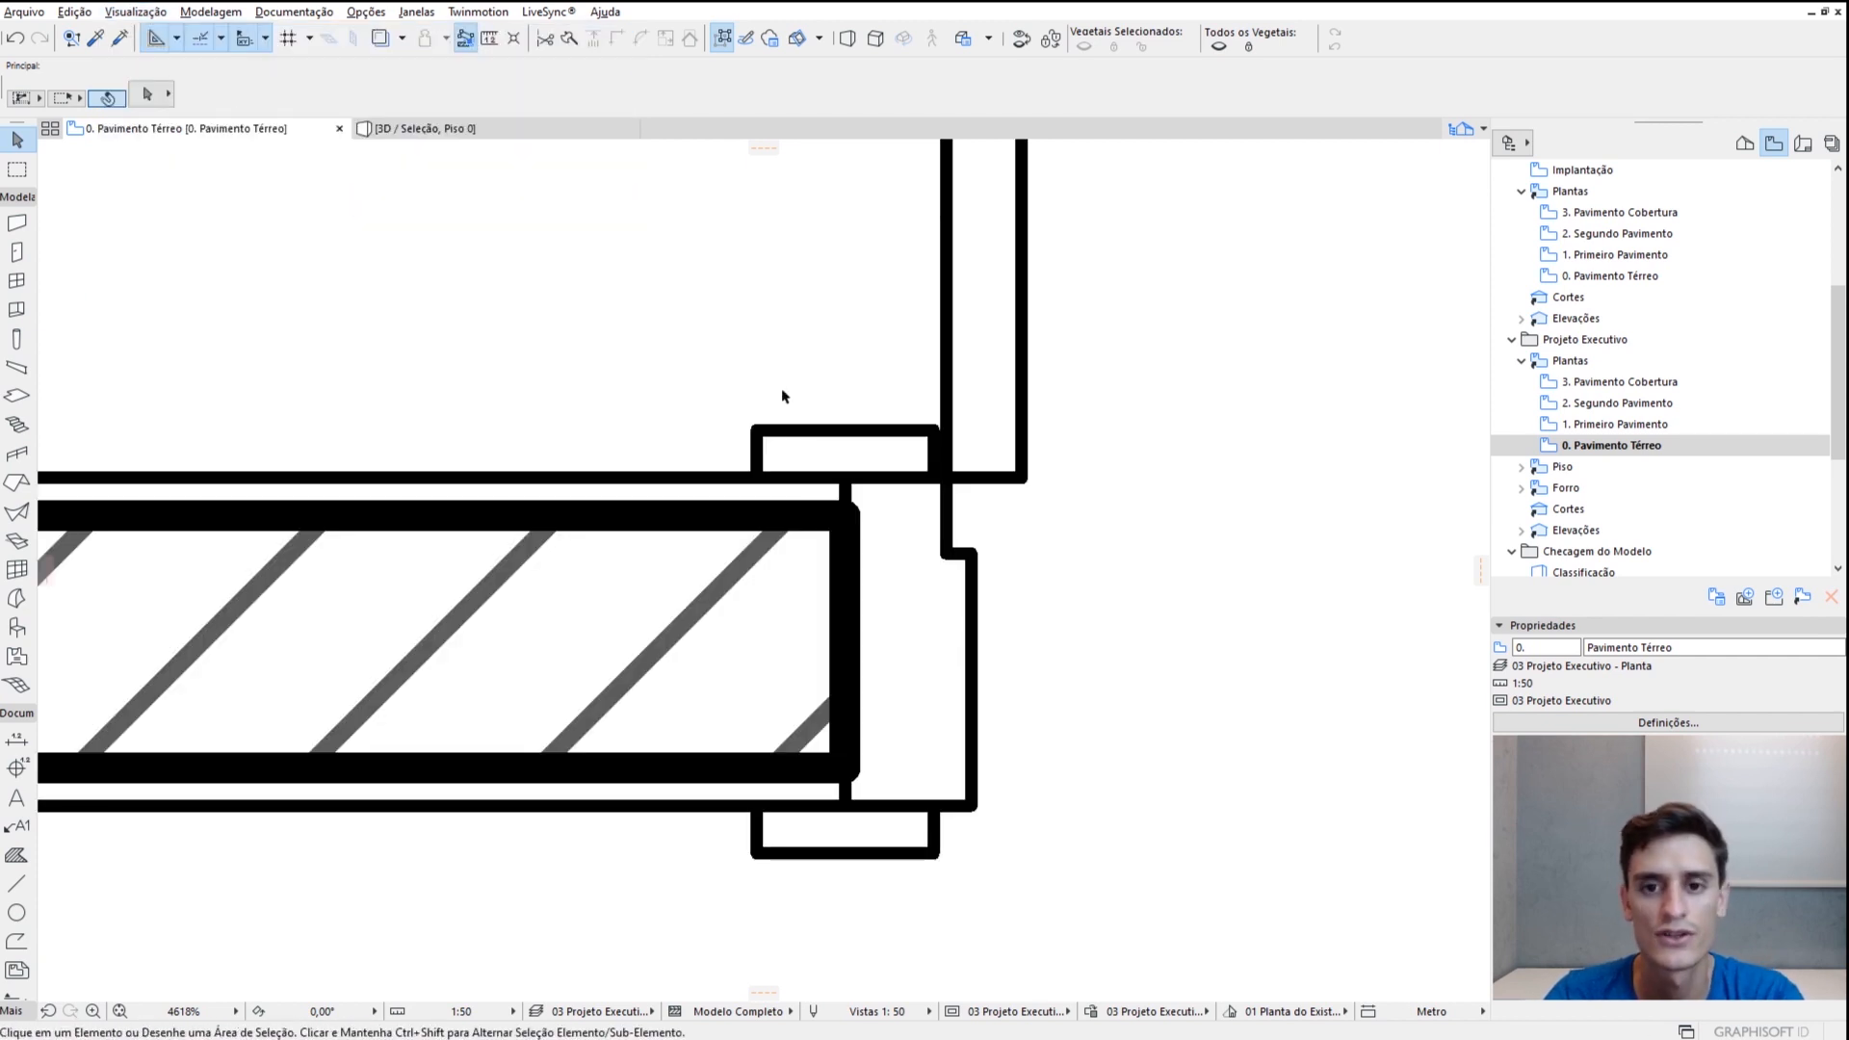
scroll(784, 401, "down", 6)
middle_click_drag(1069, 387, 871, 578)
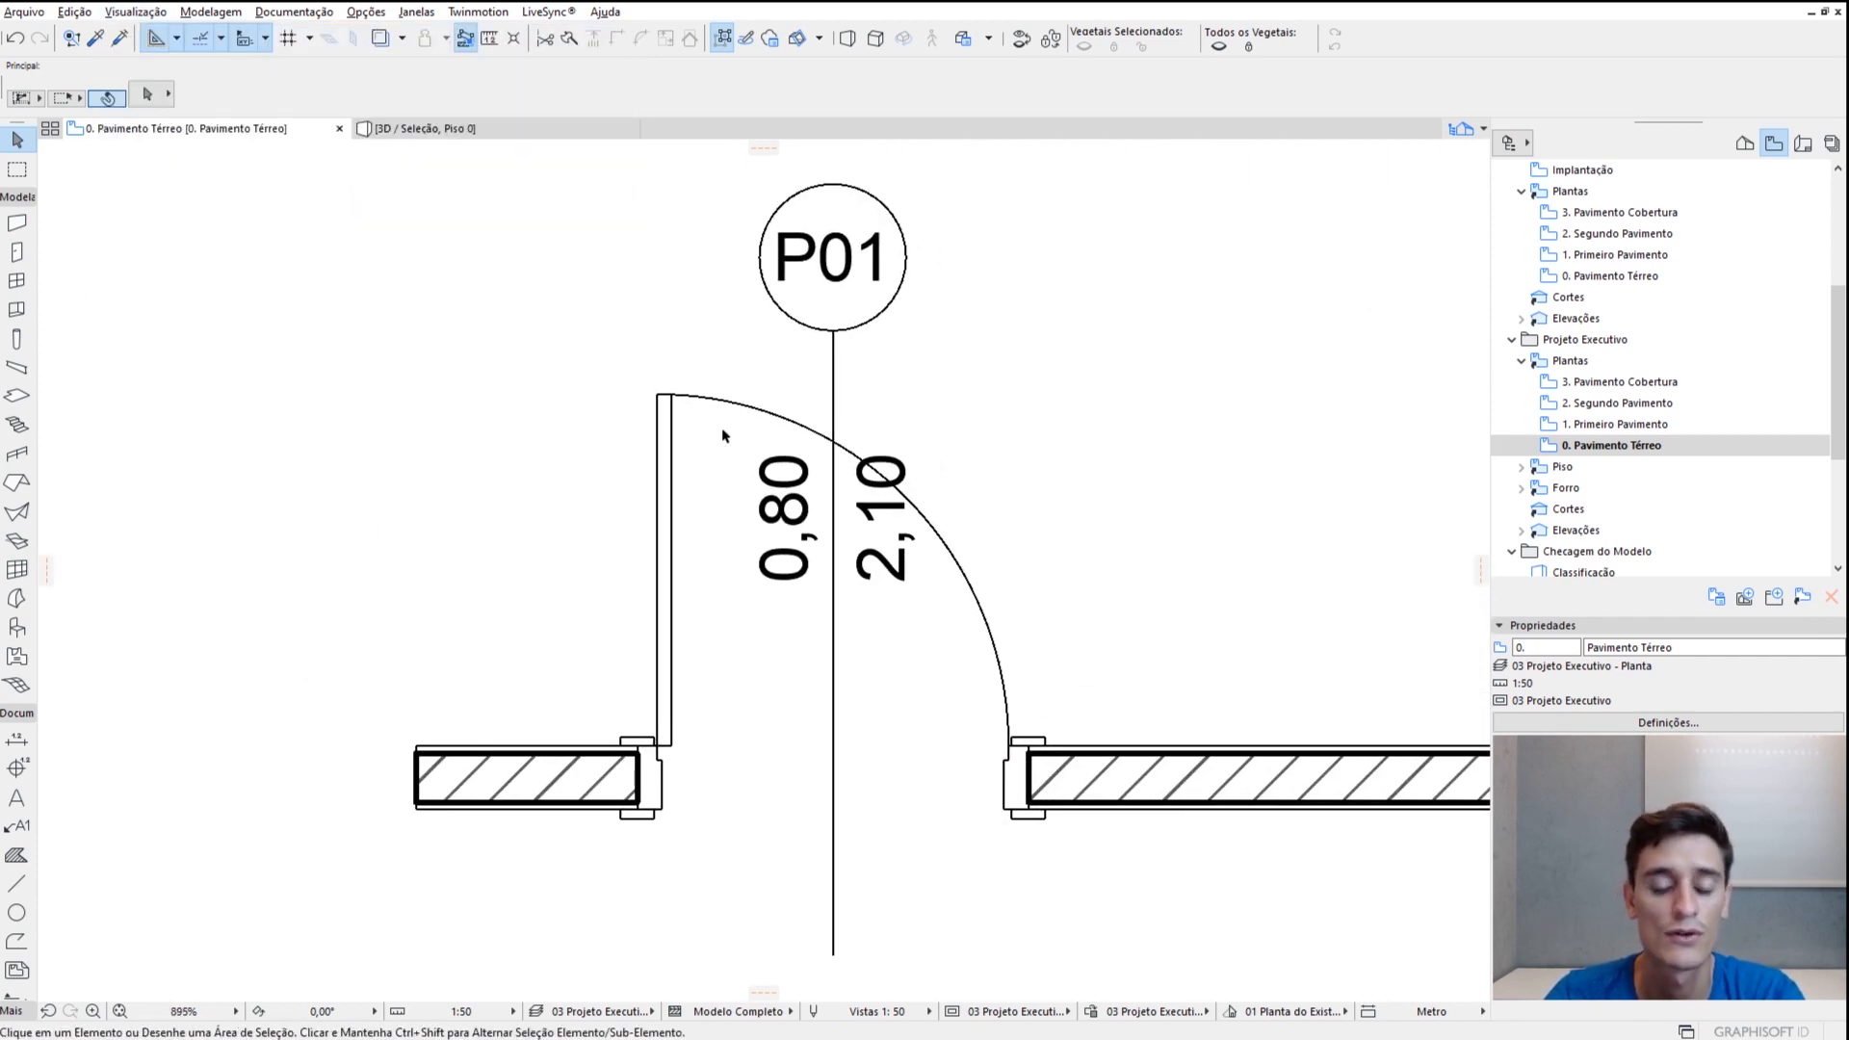
Set the plan's drawing scale to 1:20 and its pen set to Vistas 1: 20, examining the wall hatching beside the door frame
scroll(611, 726, "up", 2)
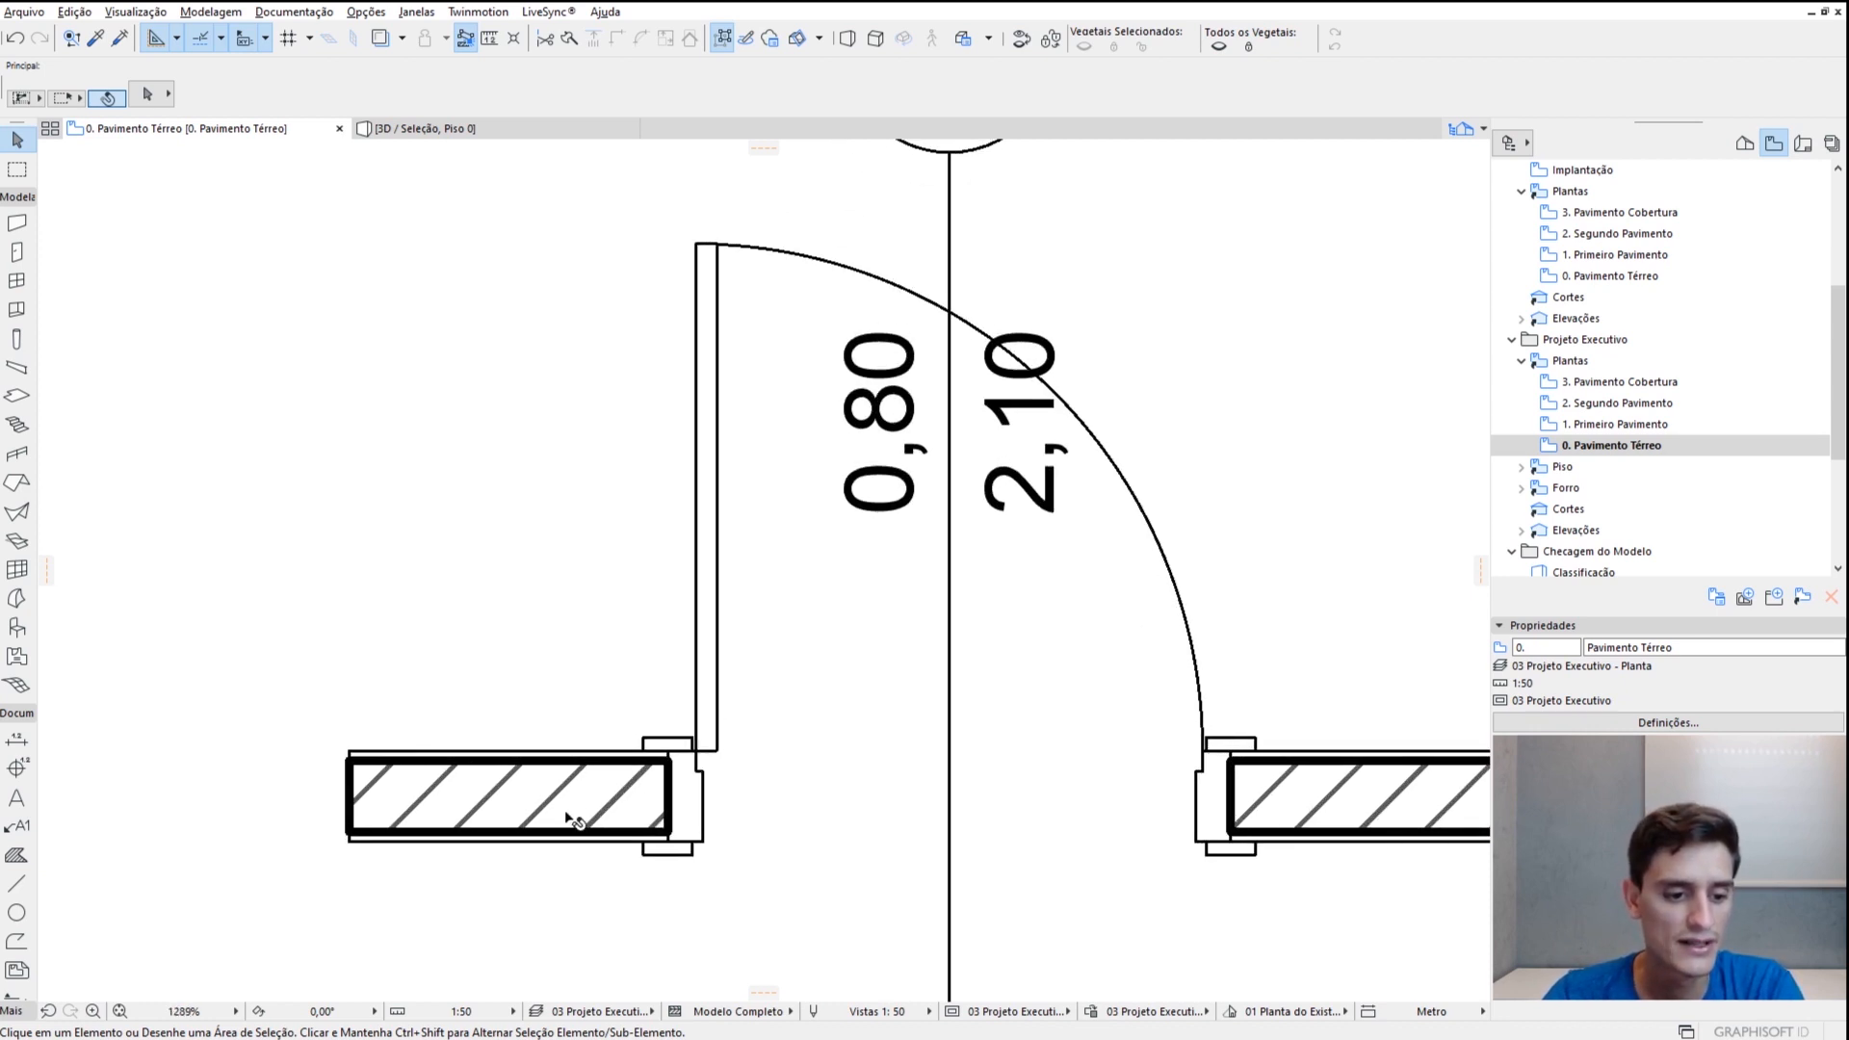
scroll(652, 768, "up", 3)
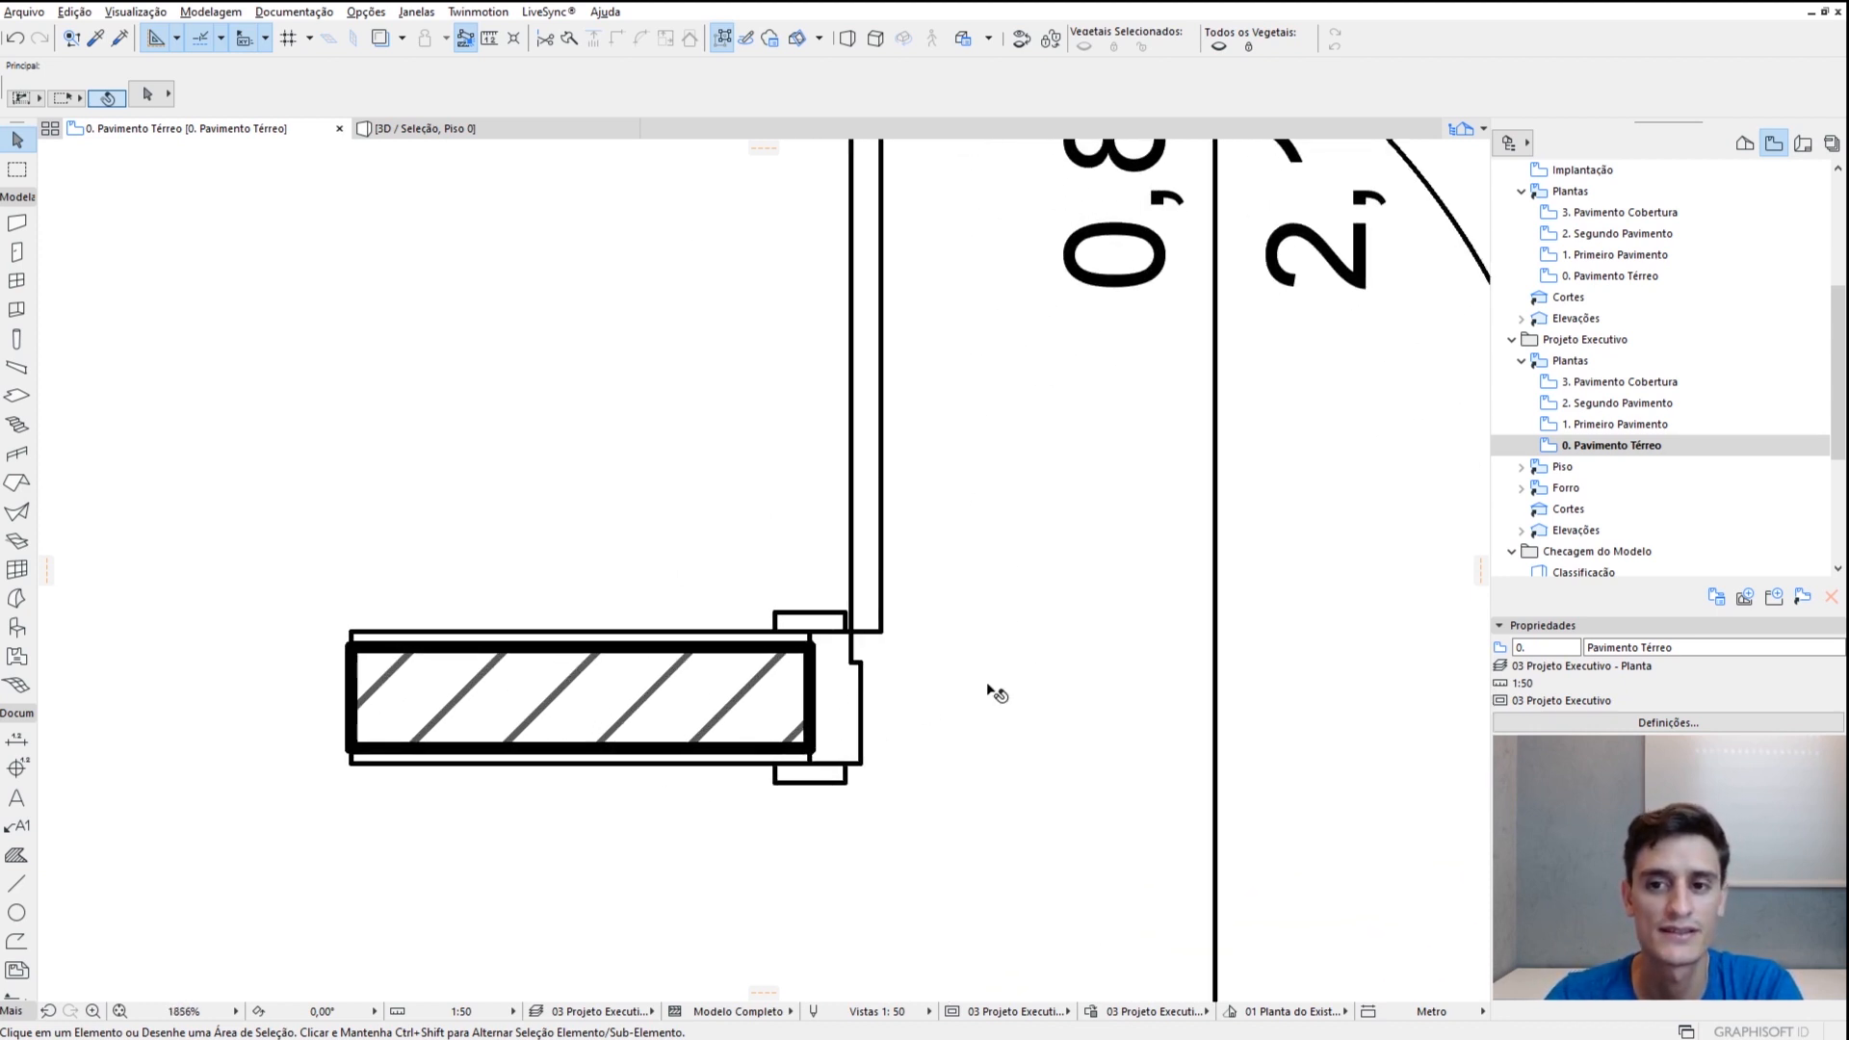
left_click(477, 1019)
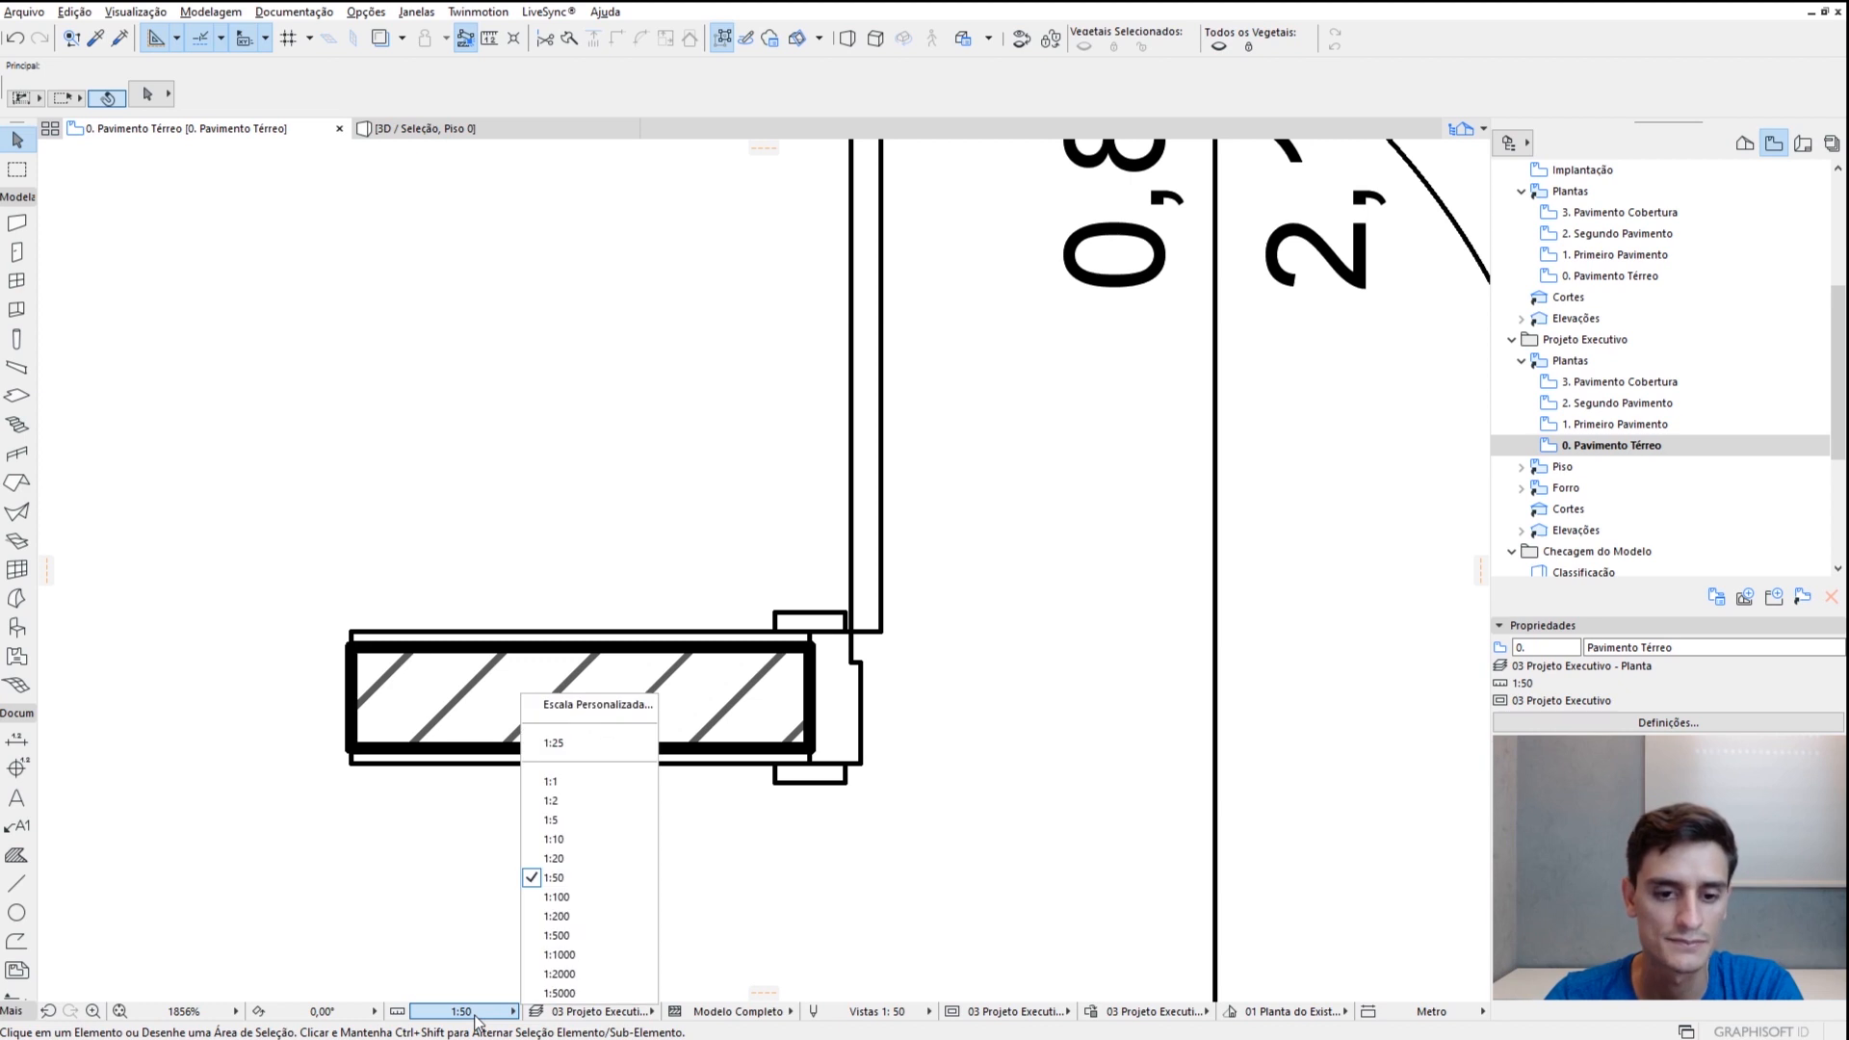
left_click(580, 860)
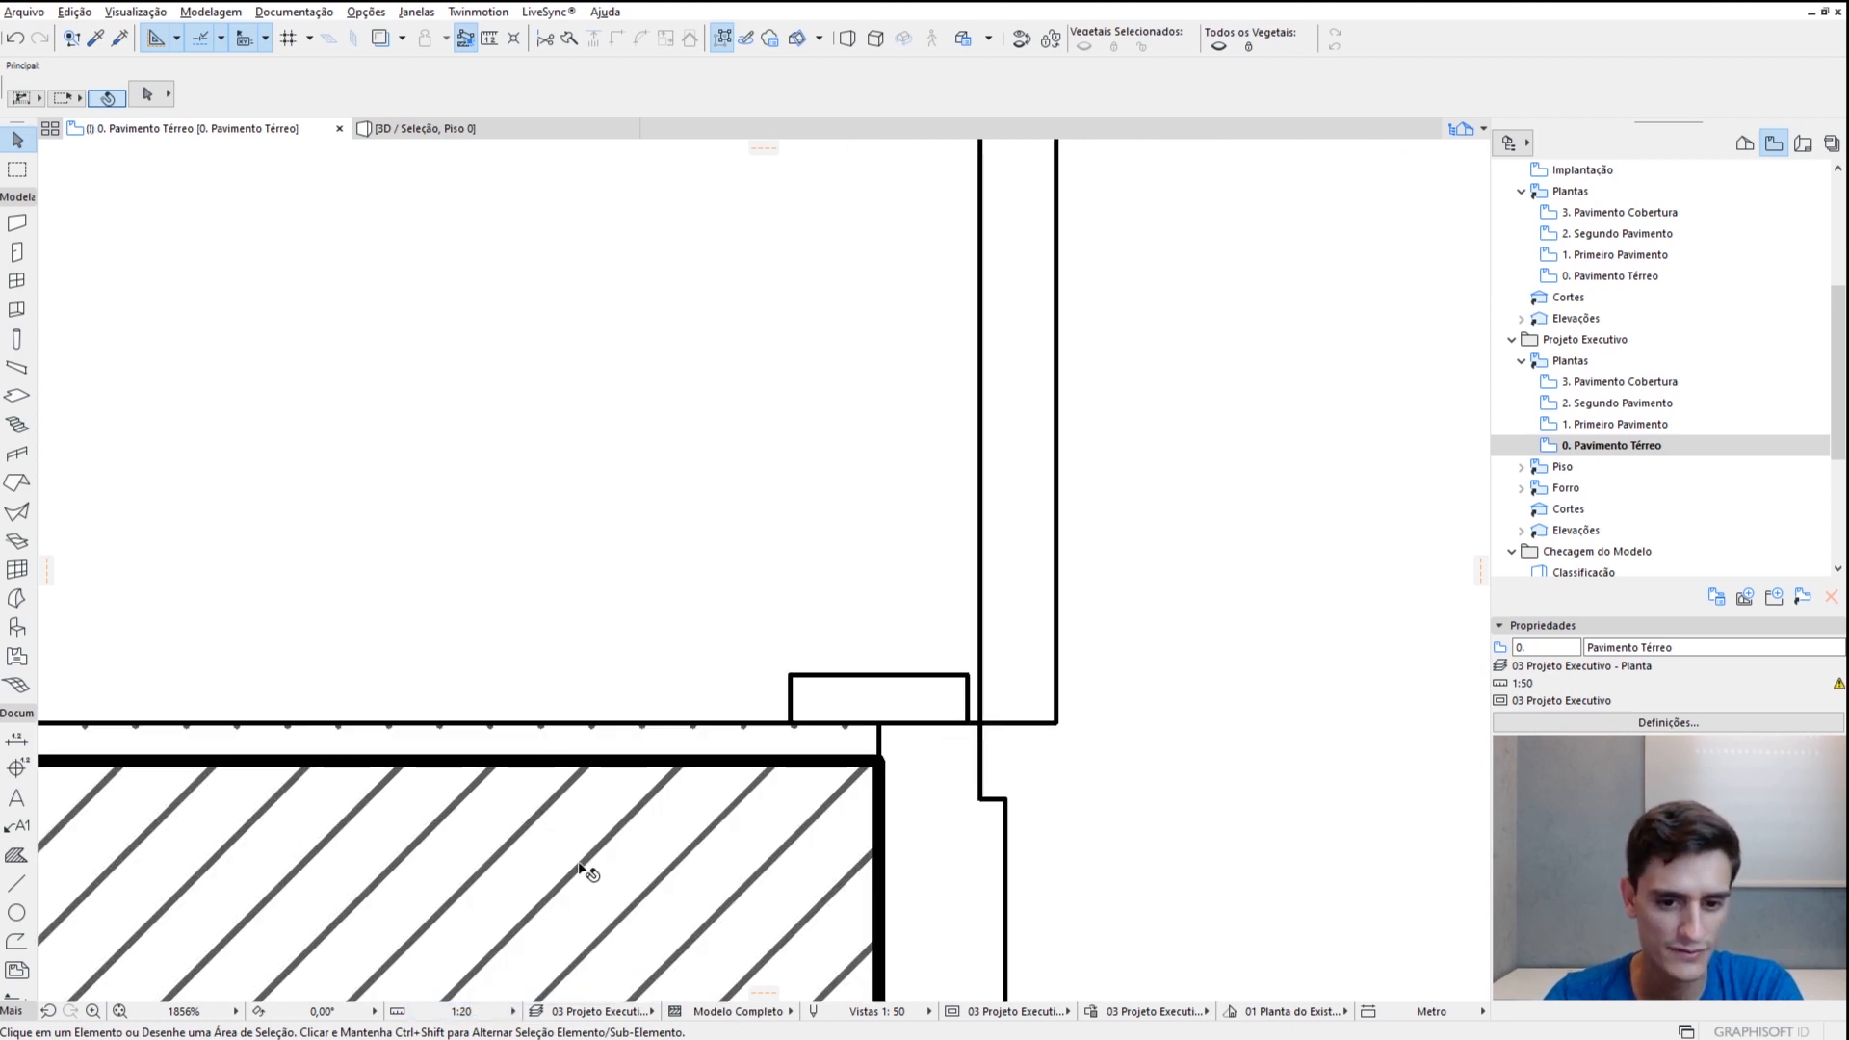
scroll(867, 742, "down", 3)
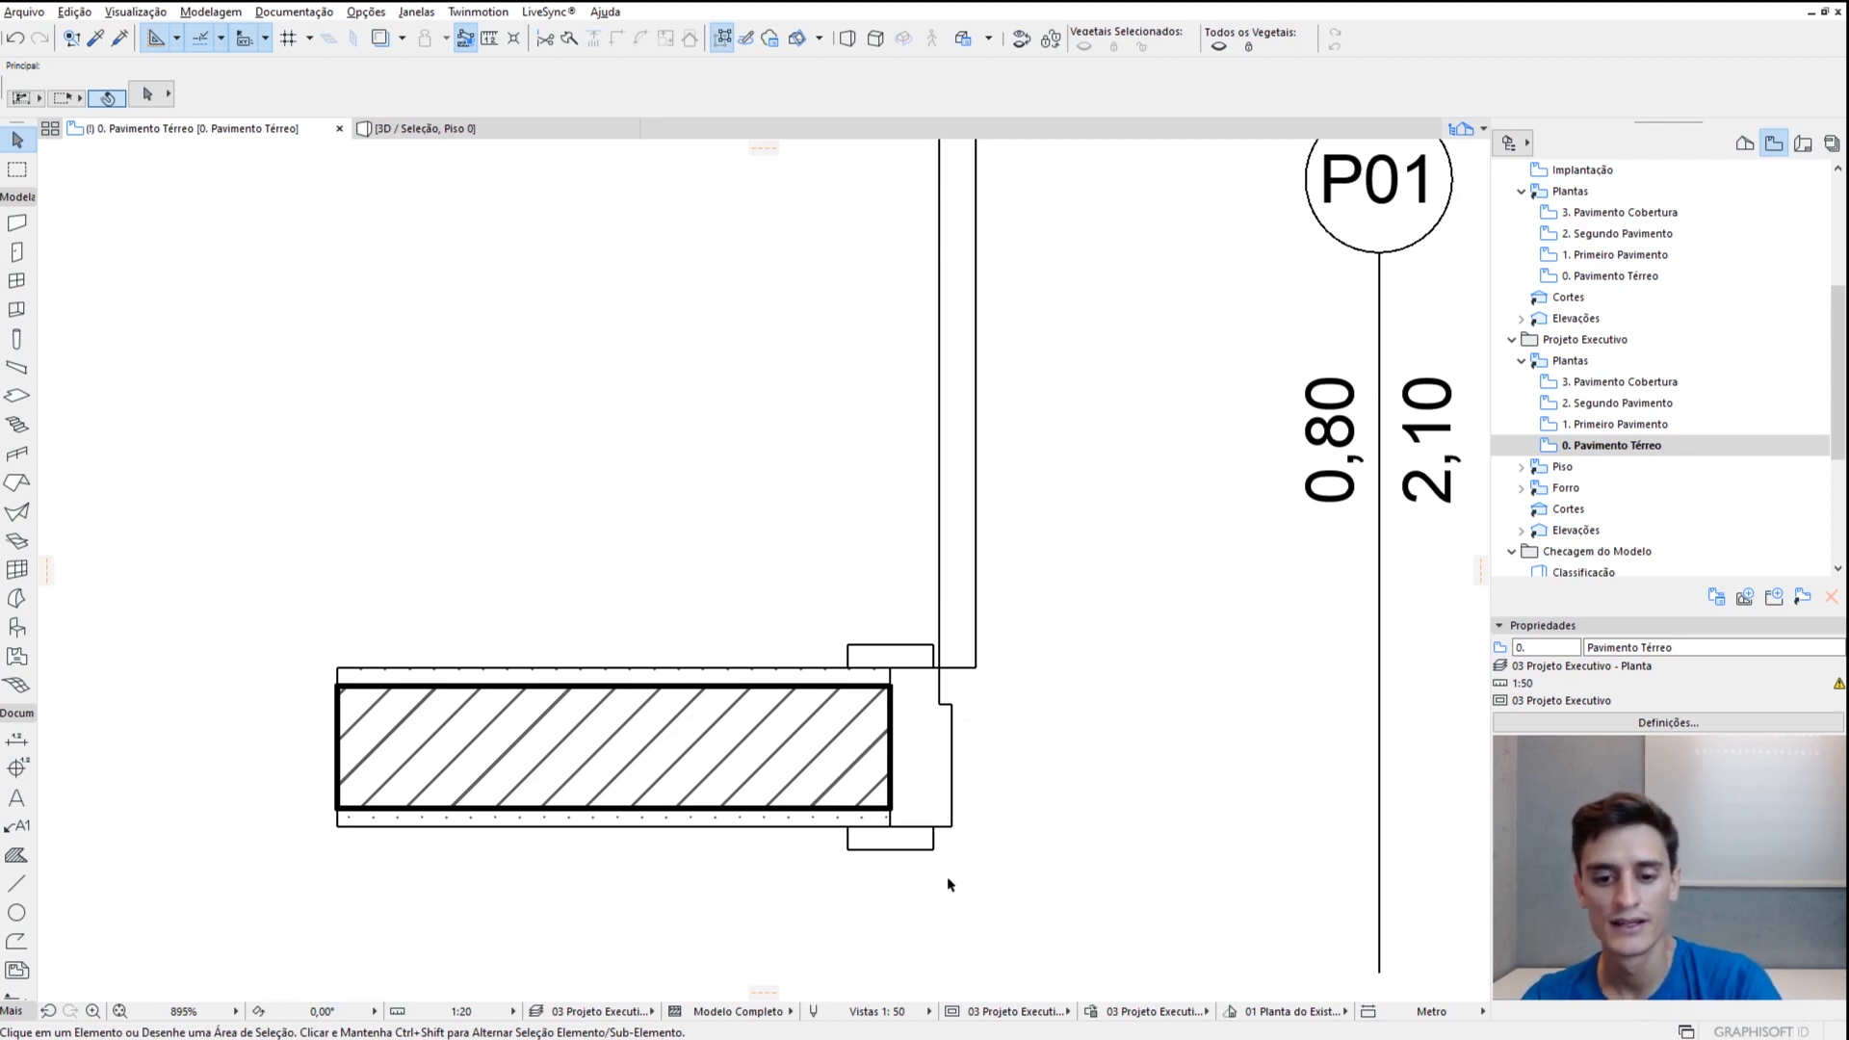
left_click(877, 1013)
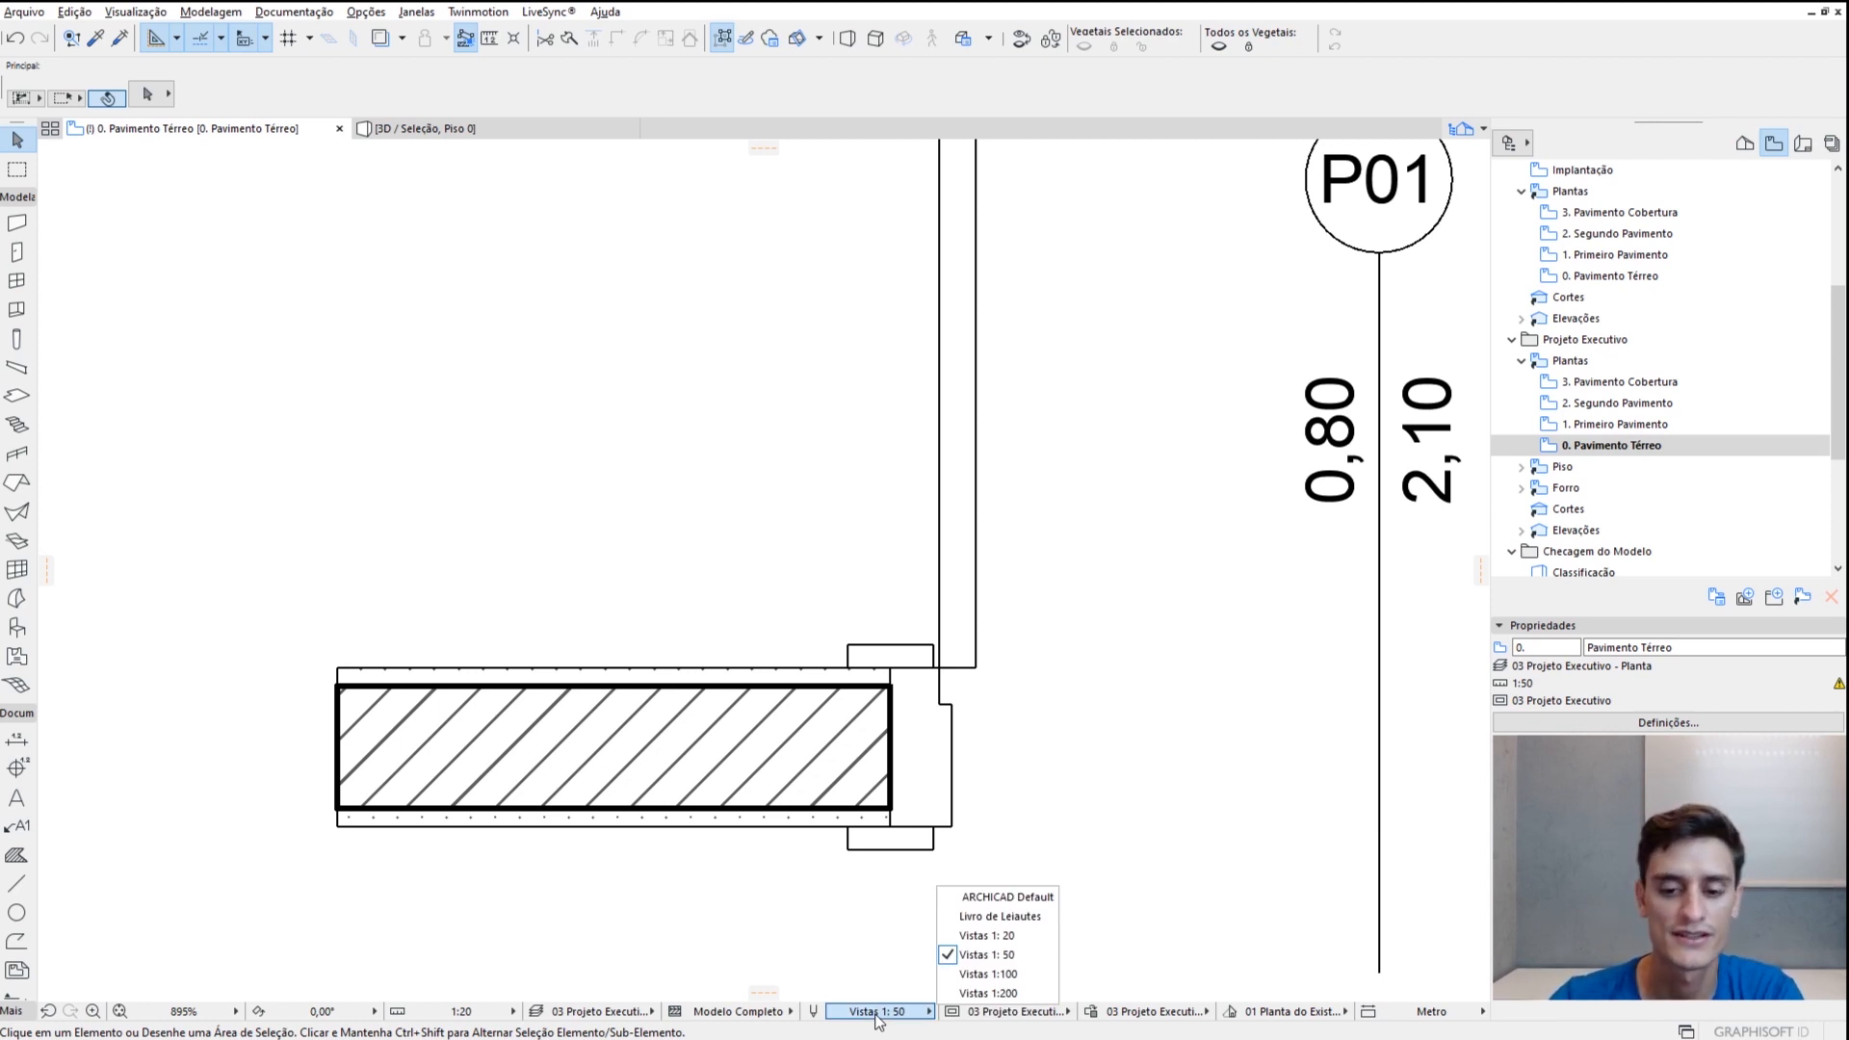
left_click(1007, 937)
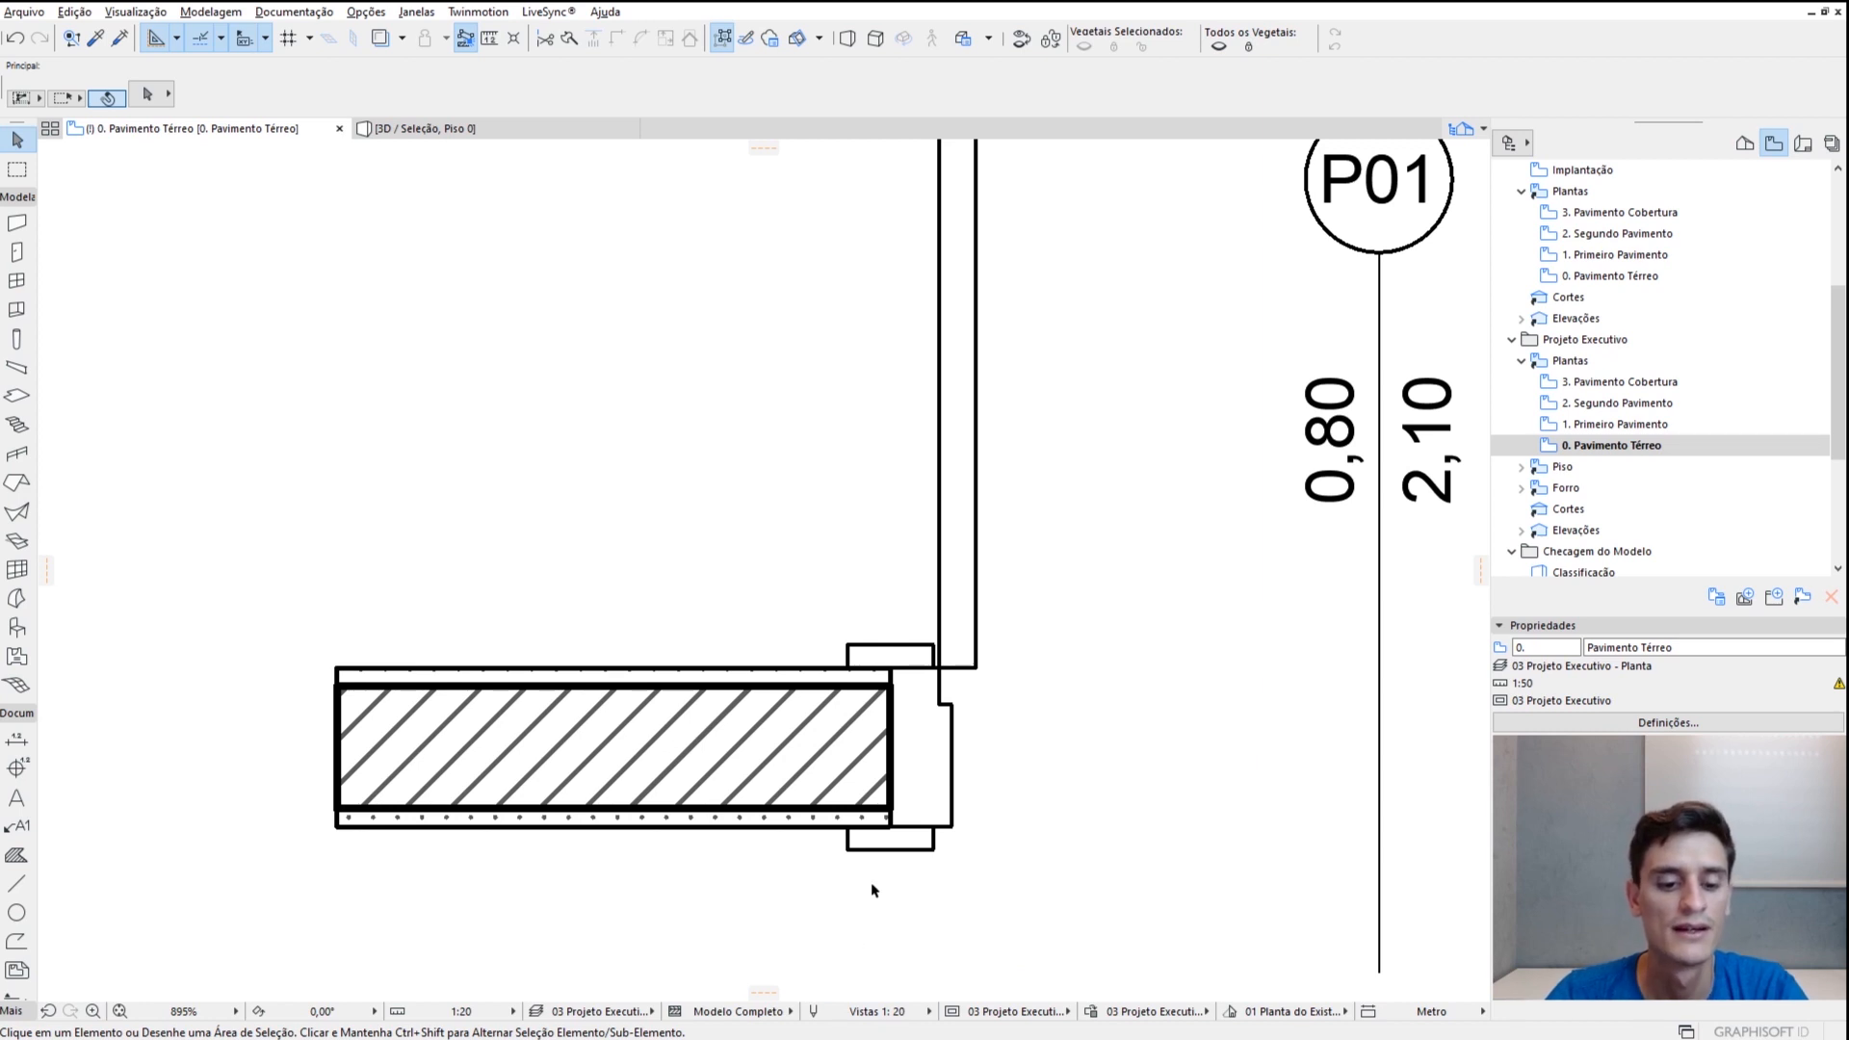
left_click(905, 1012)
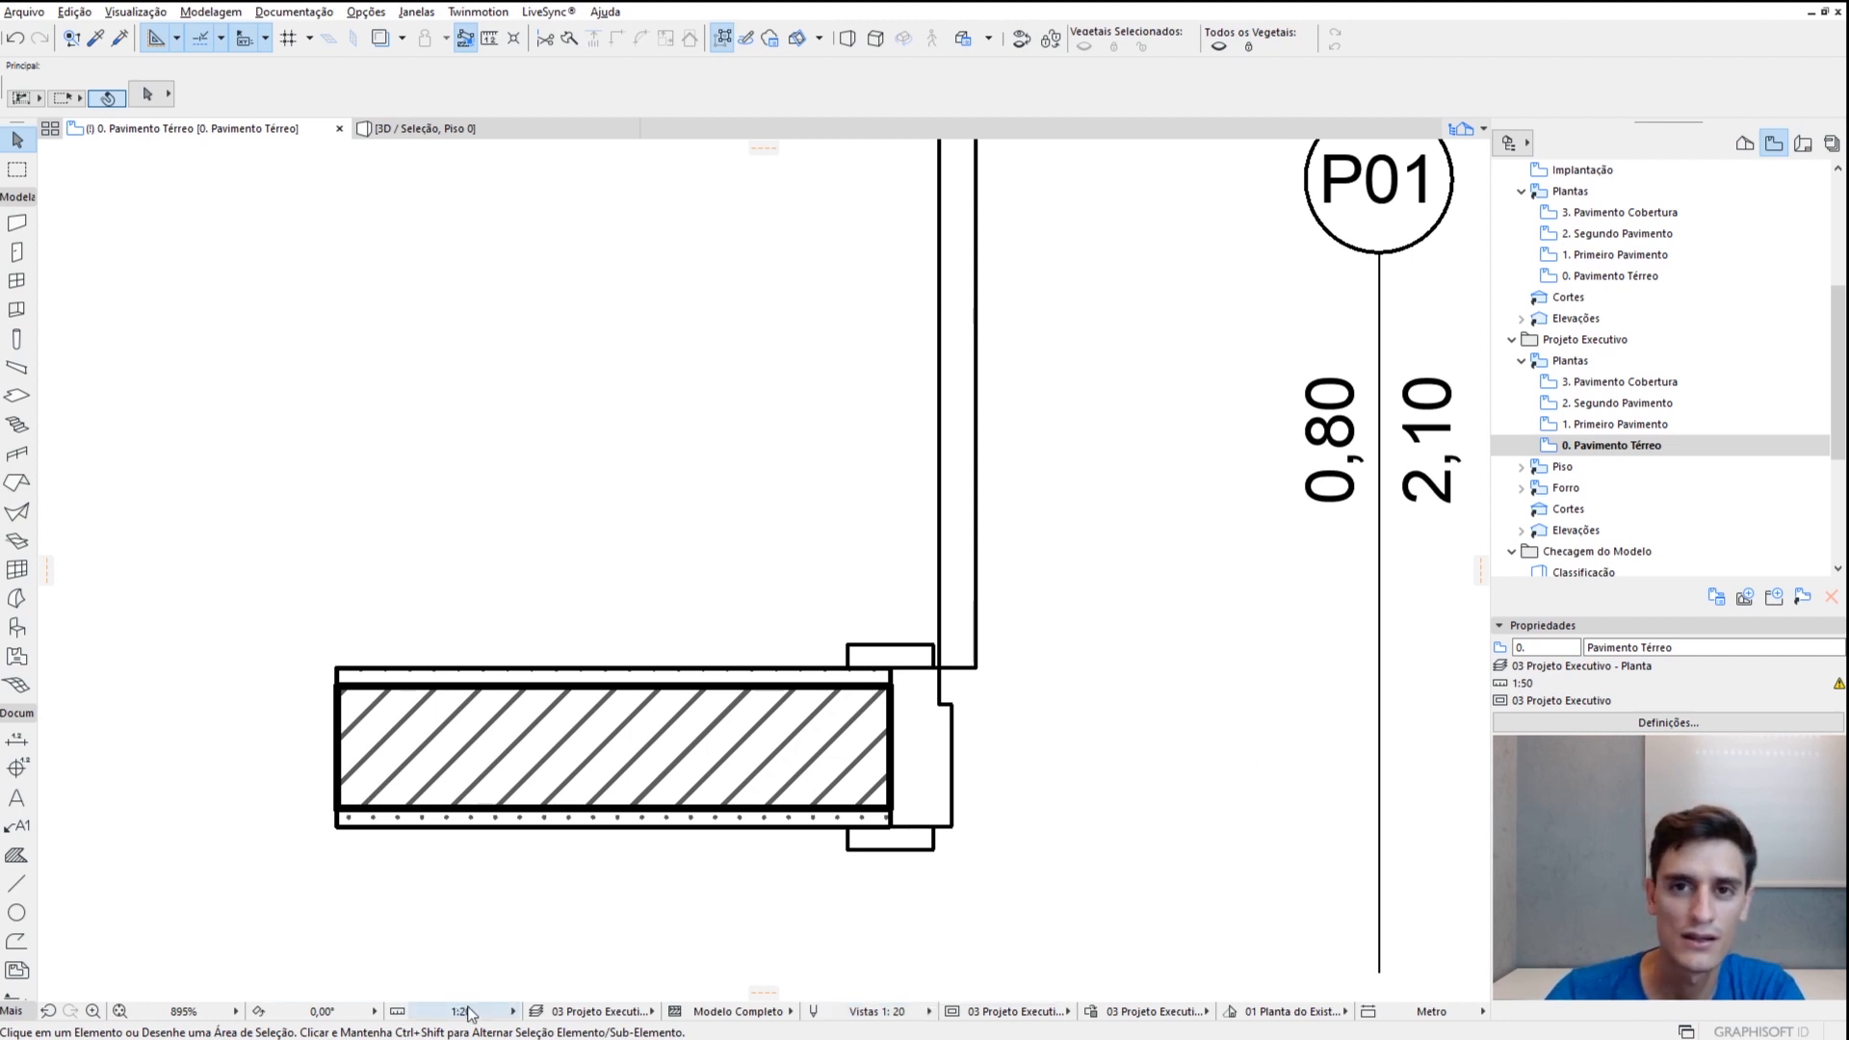
Try the 1:25 scale, look over the door and wall hatching, and set the drawing scale back to 1:50
left_click(485, 1013)
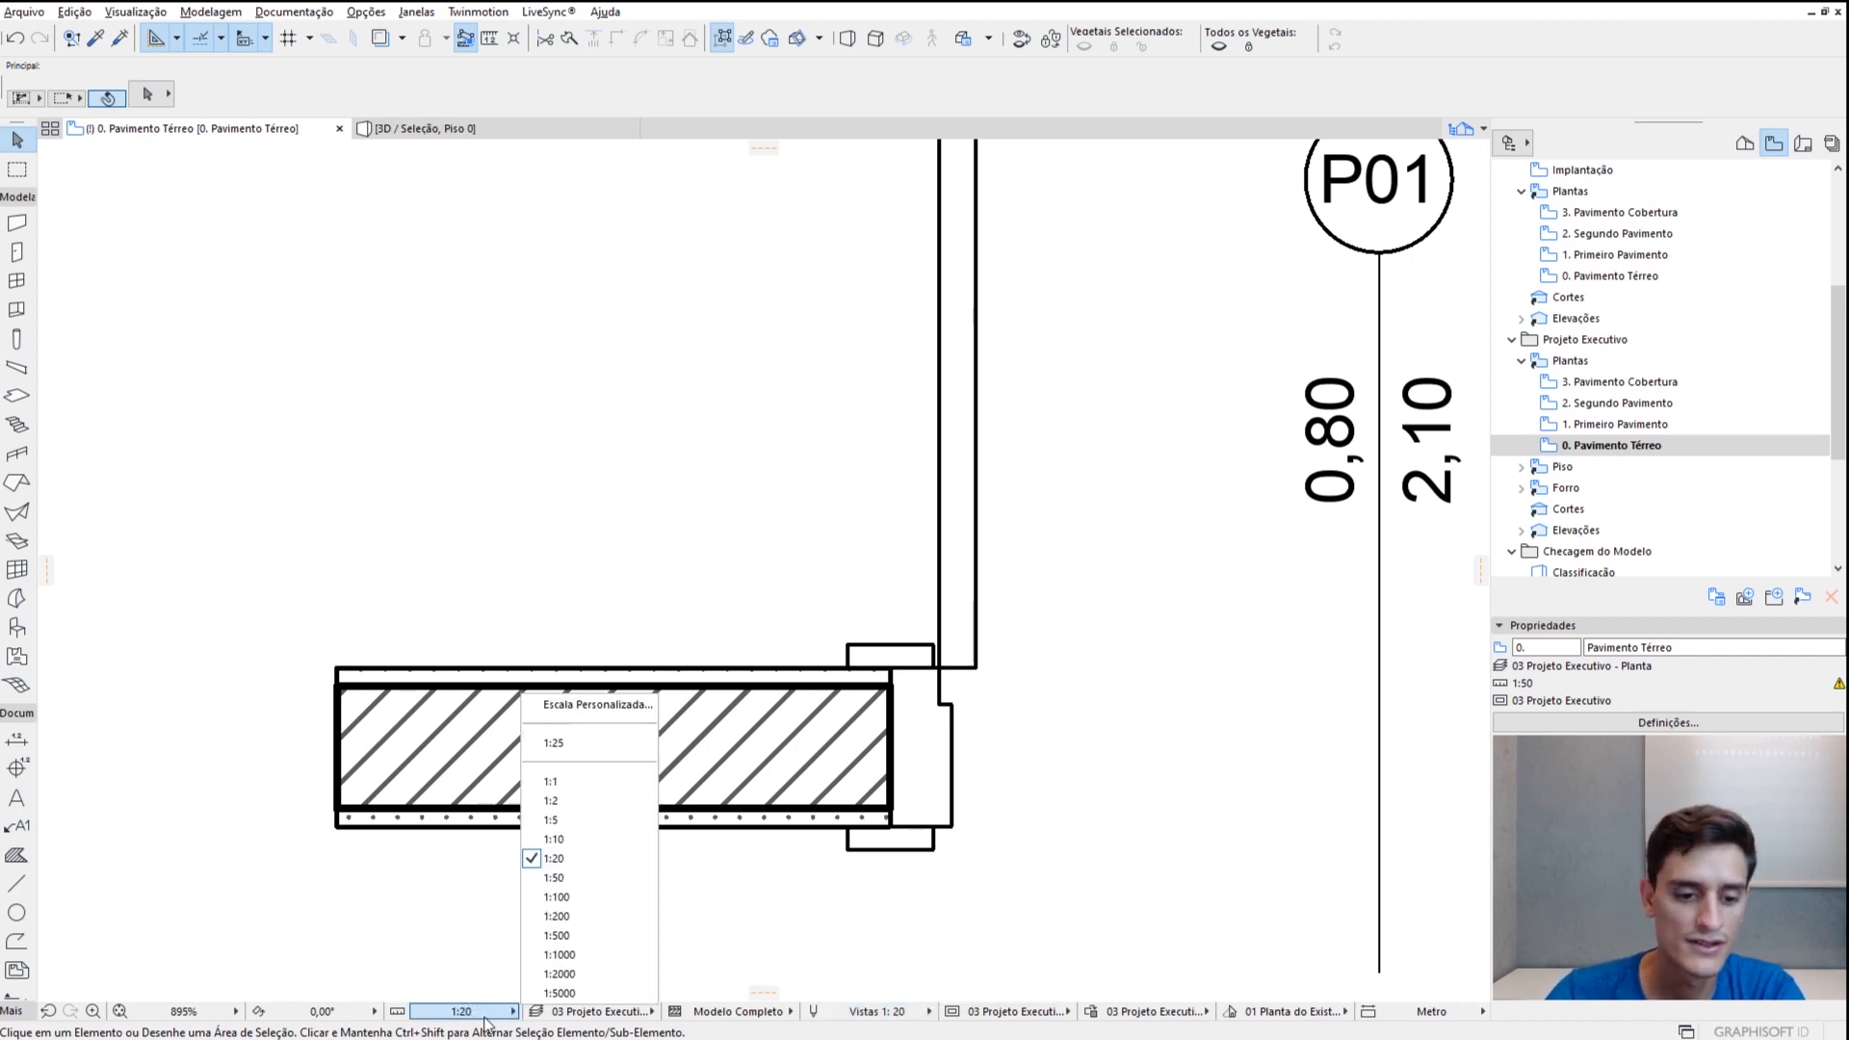
left_click(570, 746)
scroll(886, 860, "up", 2)
left_click(877, 1011)
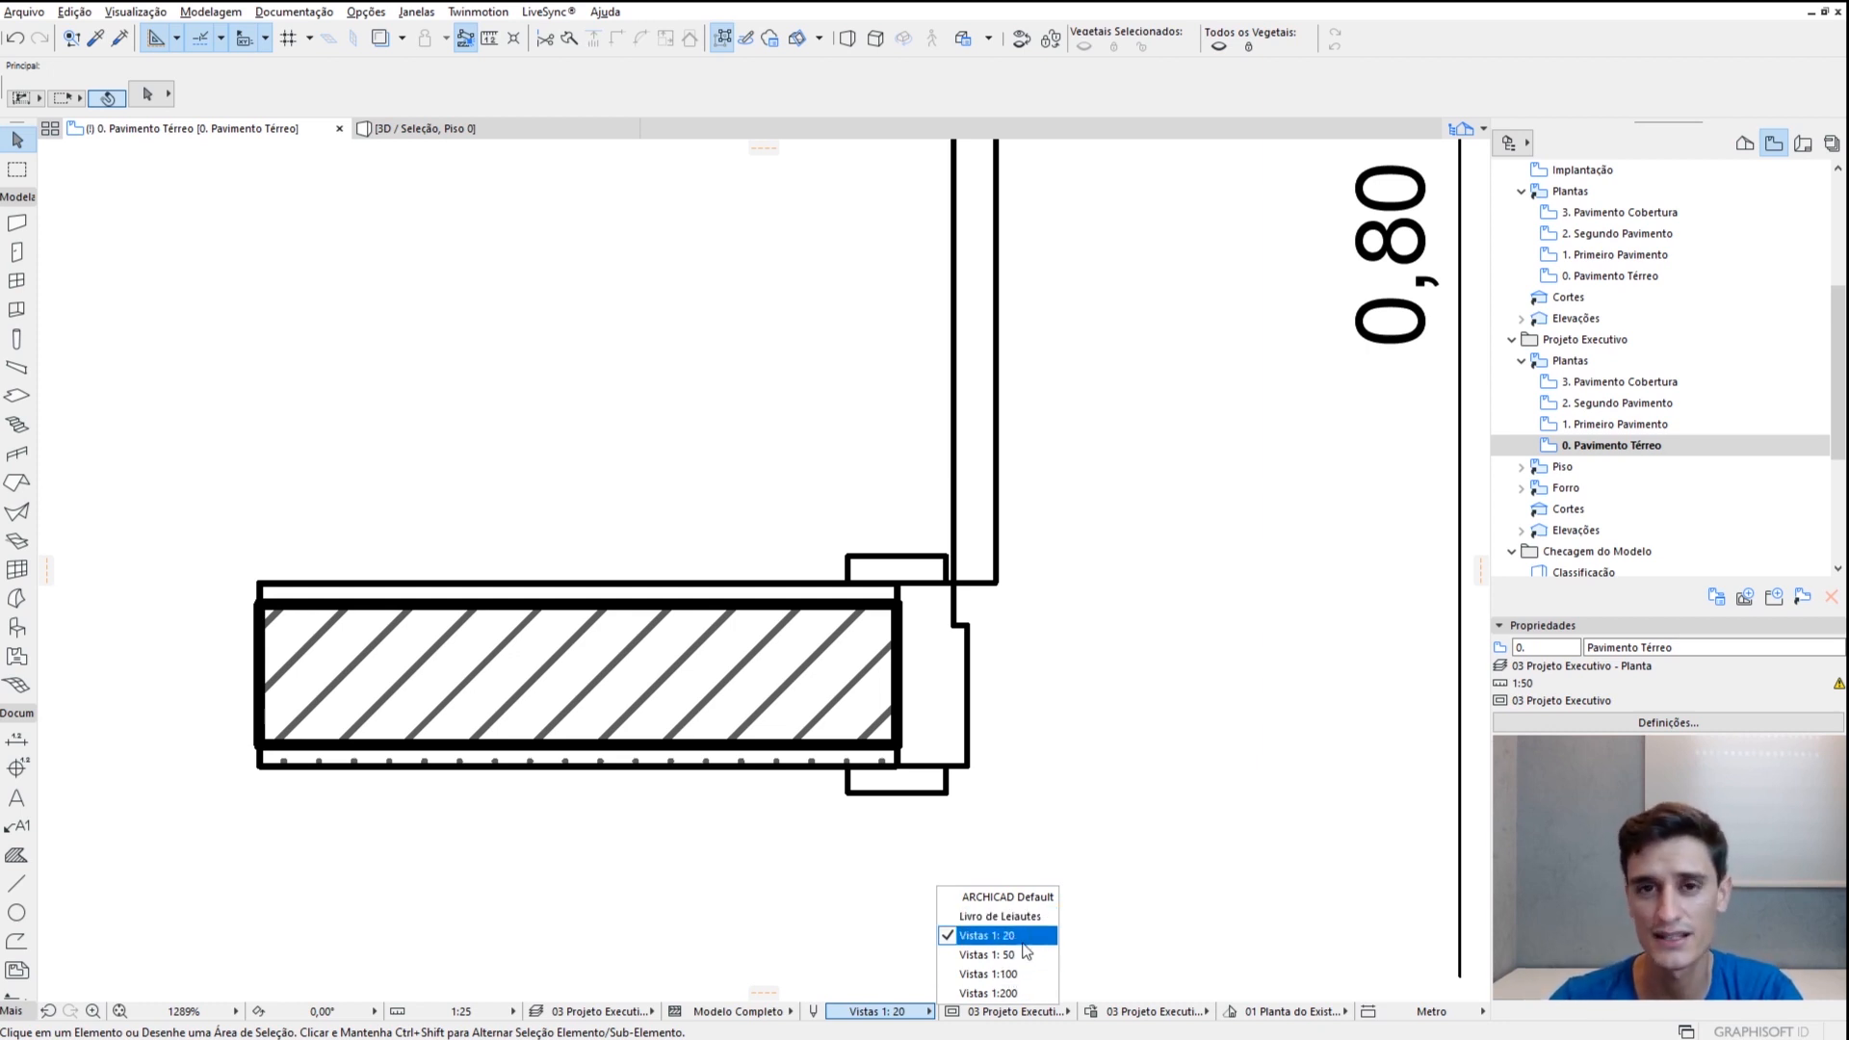
left_click(737, 824)
scroll(728, 727, "down", 5)
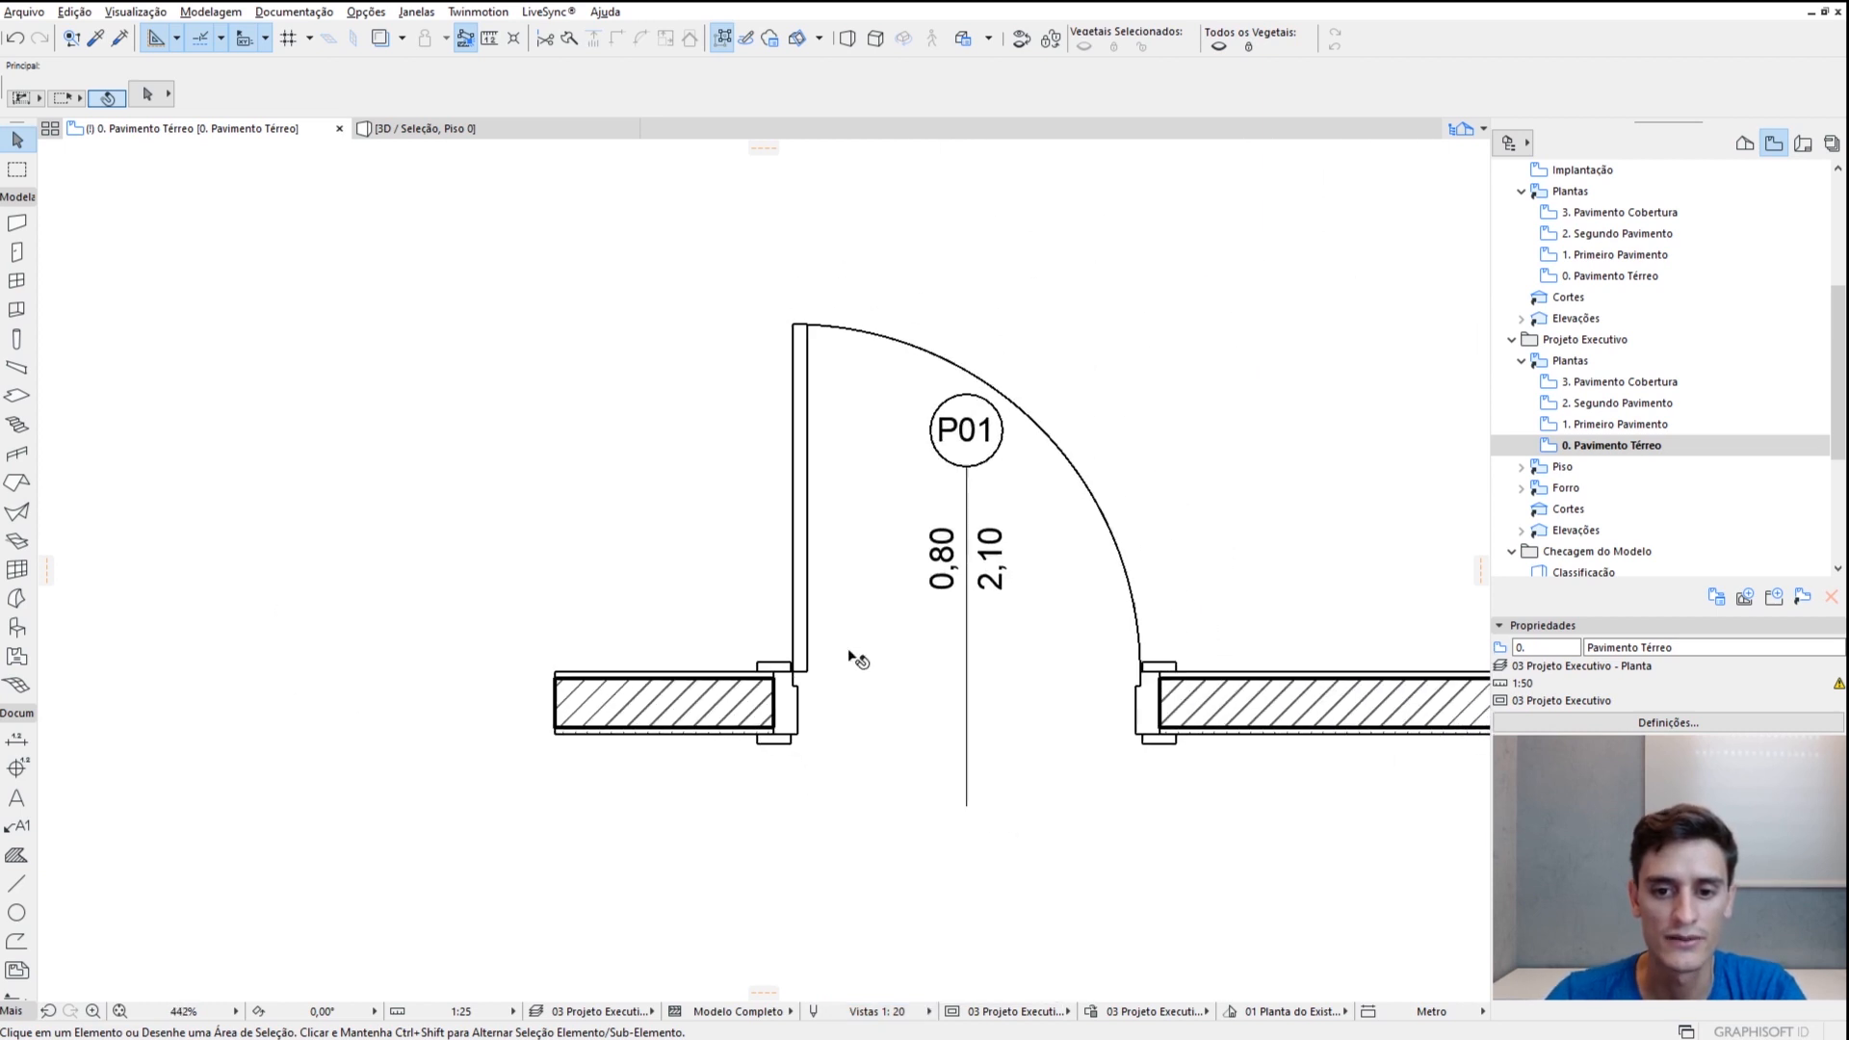
scroll(1060, 620, "up", 2)
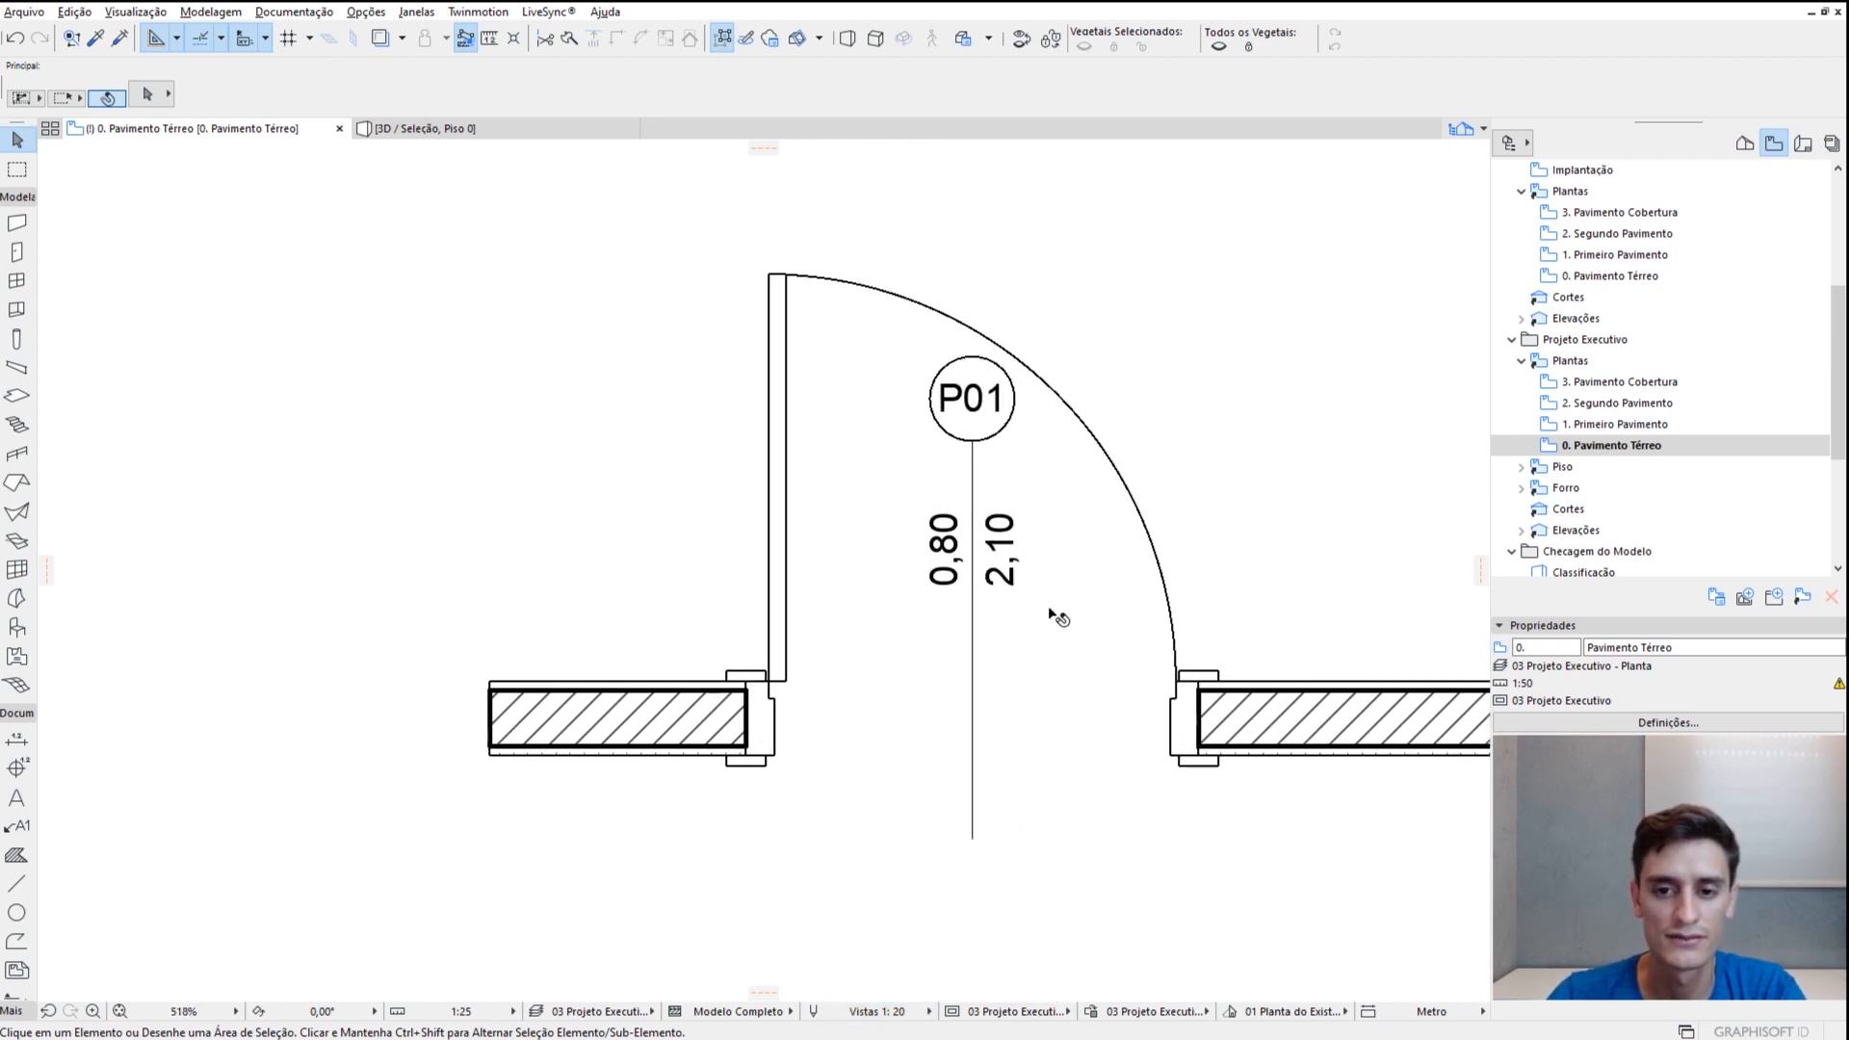
left_click(467, 1011)
left_click(592, 879)
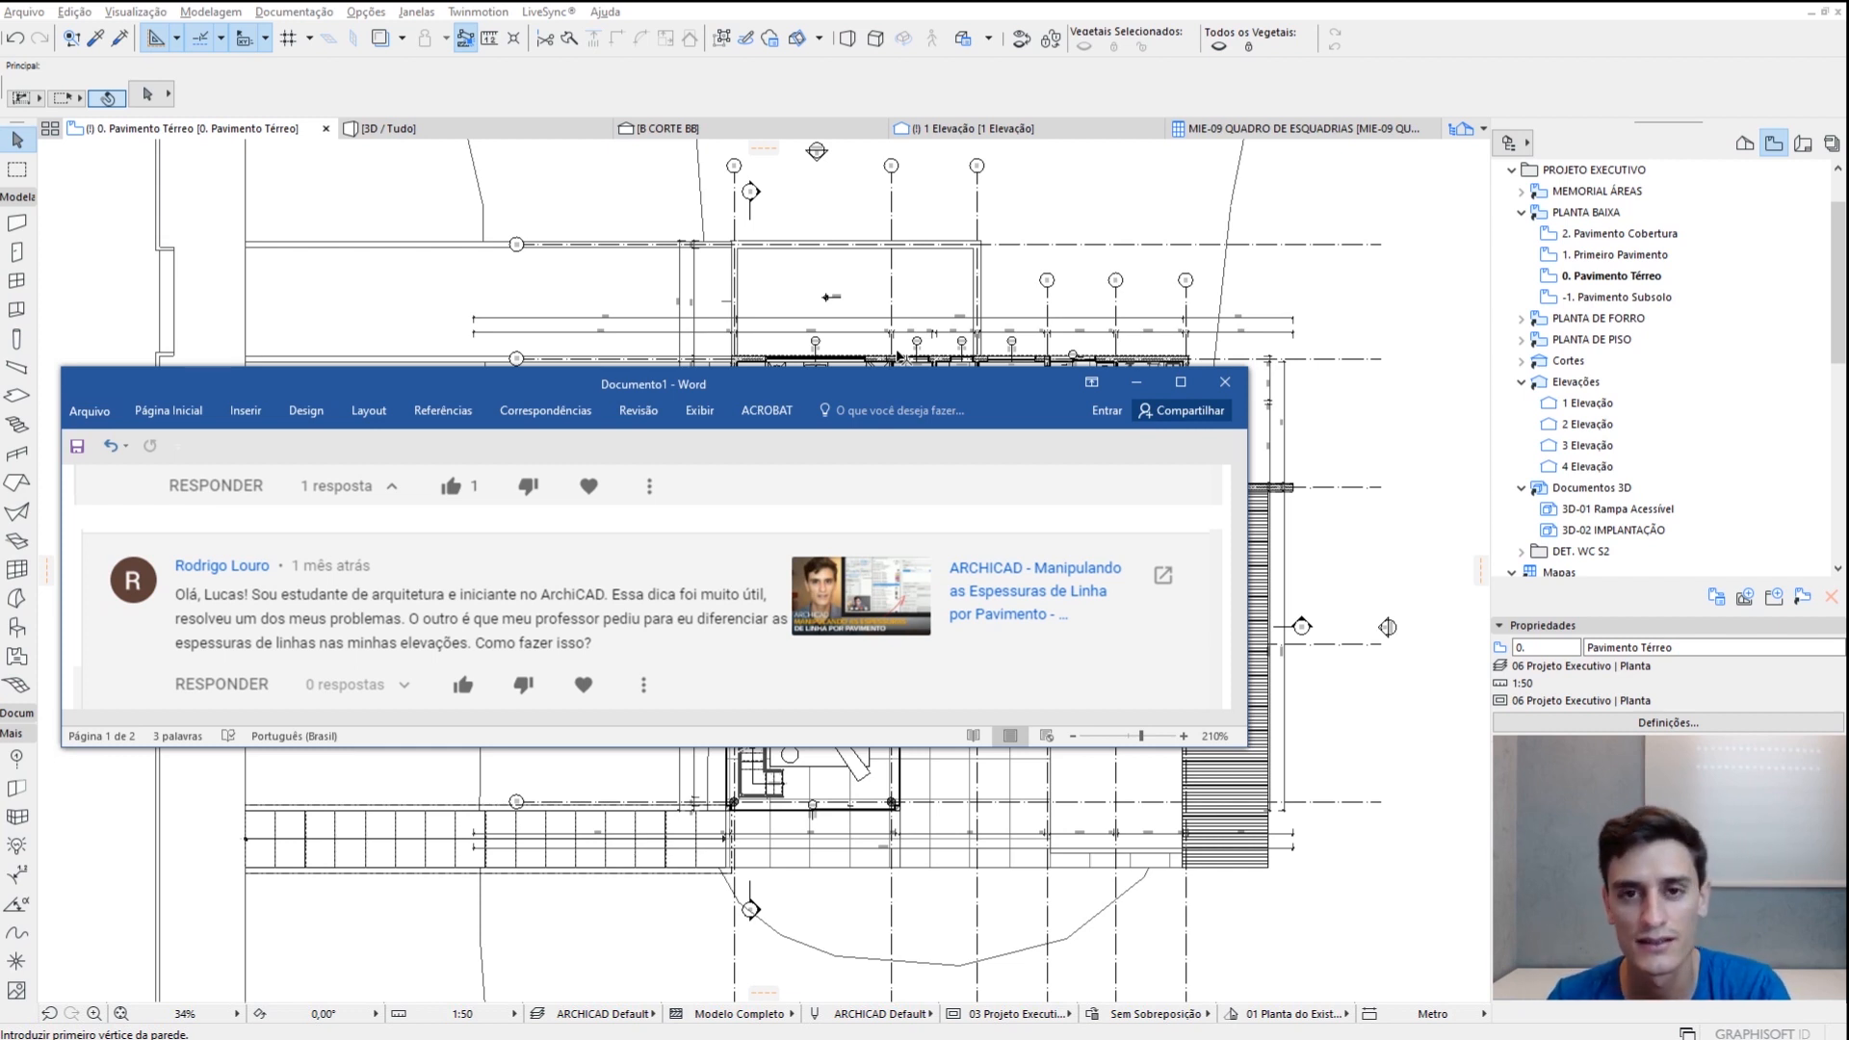
Leave the Word document with the viewer's question and look over the house's ground-floor plan in Archicad
left_click(1153, 9)
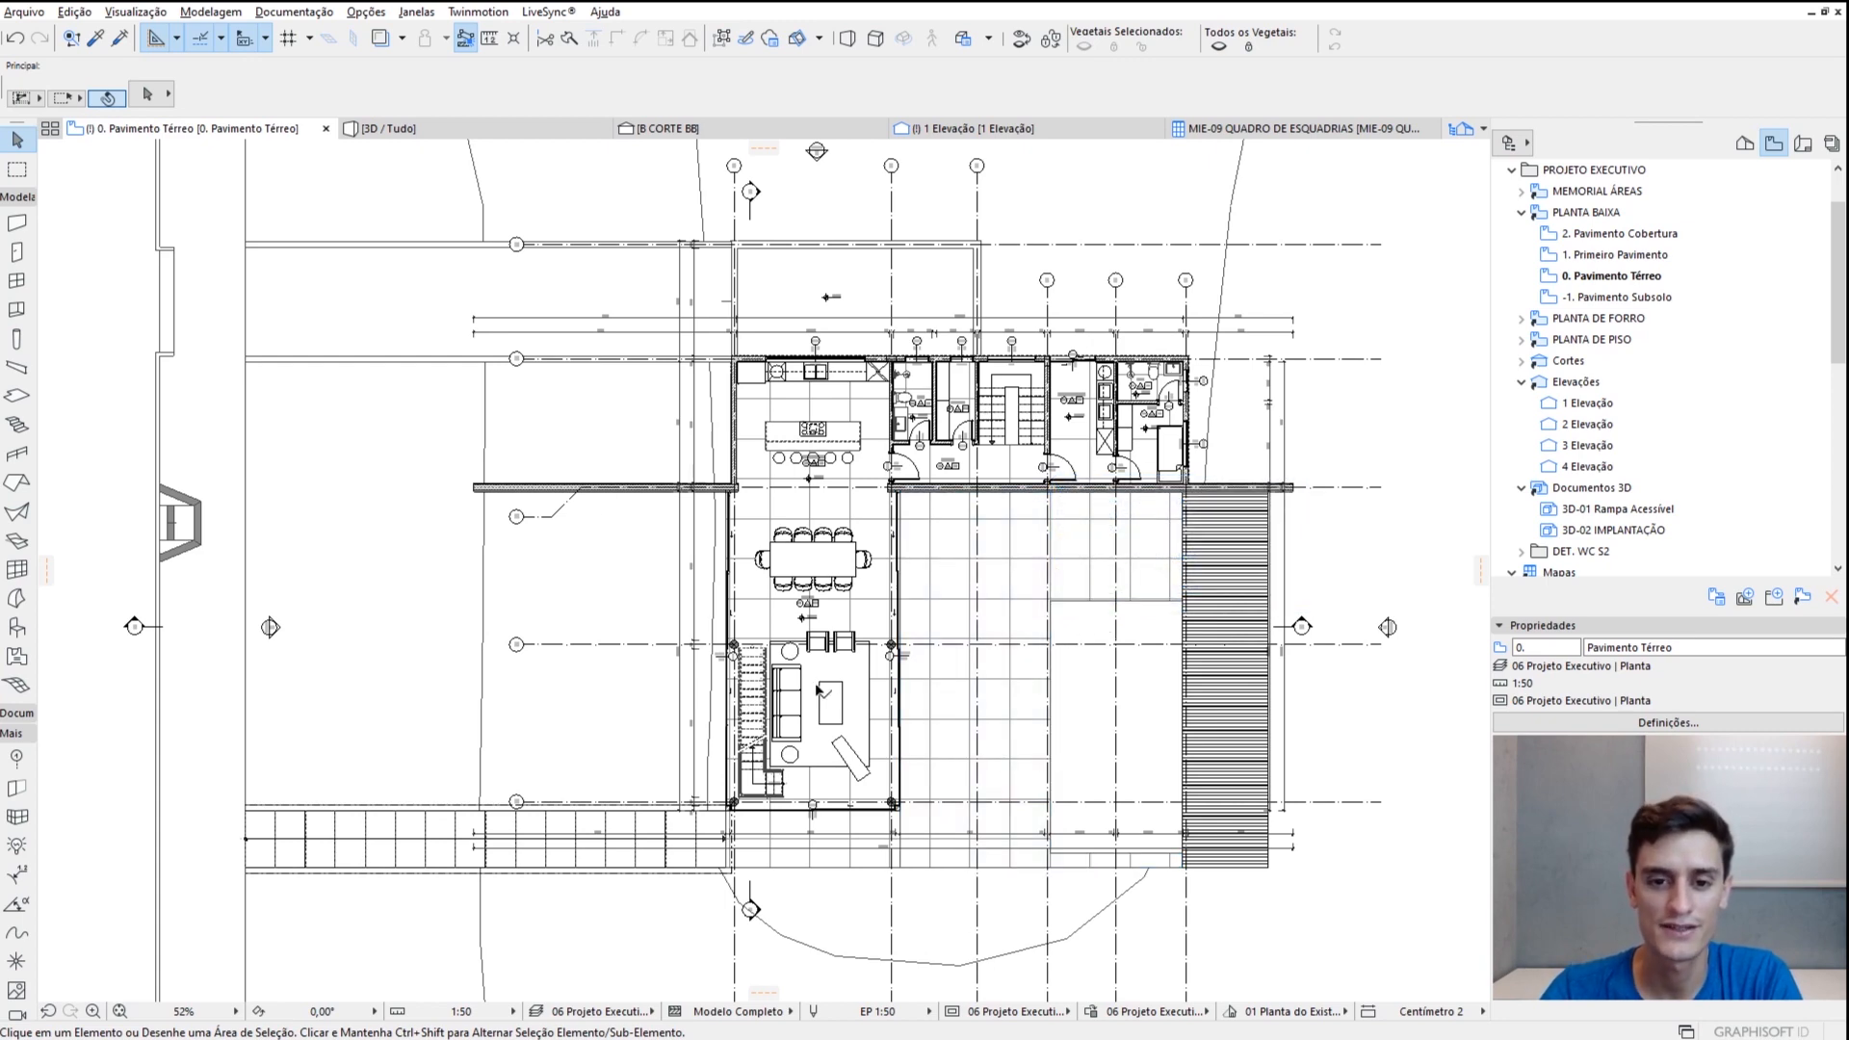
middle_click_drag(817, 686, 811, 687)
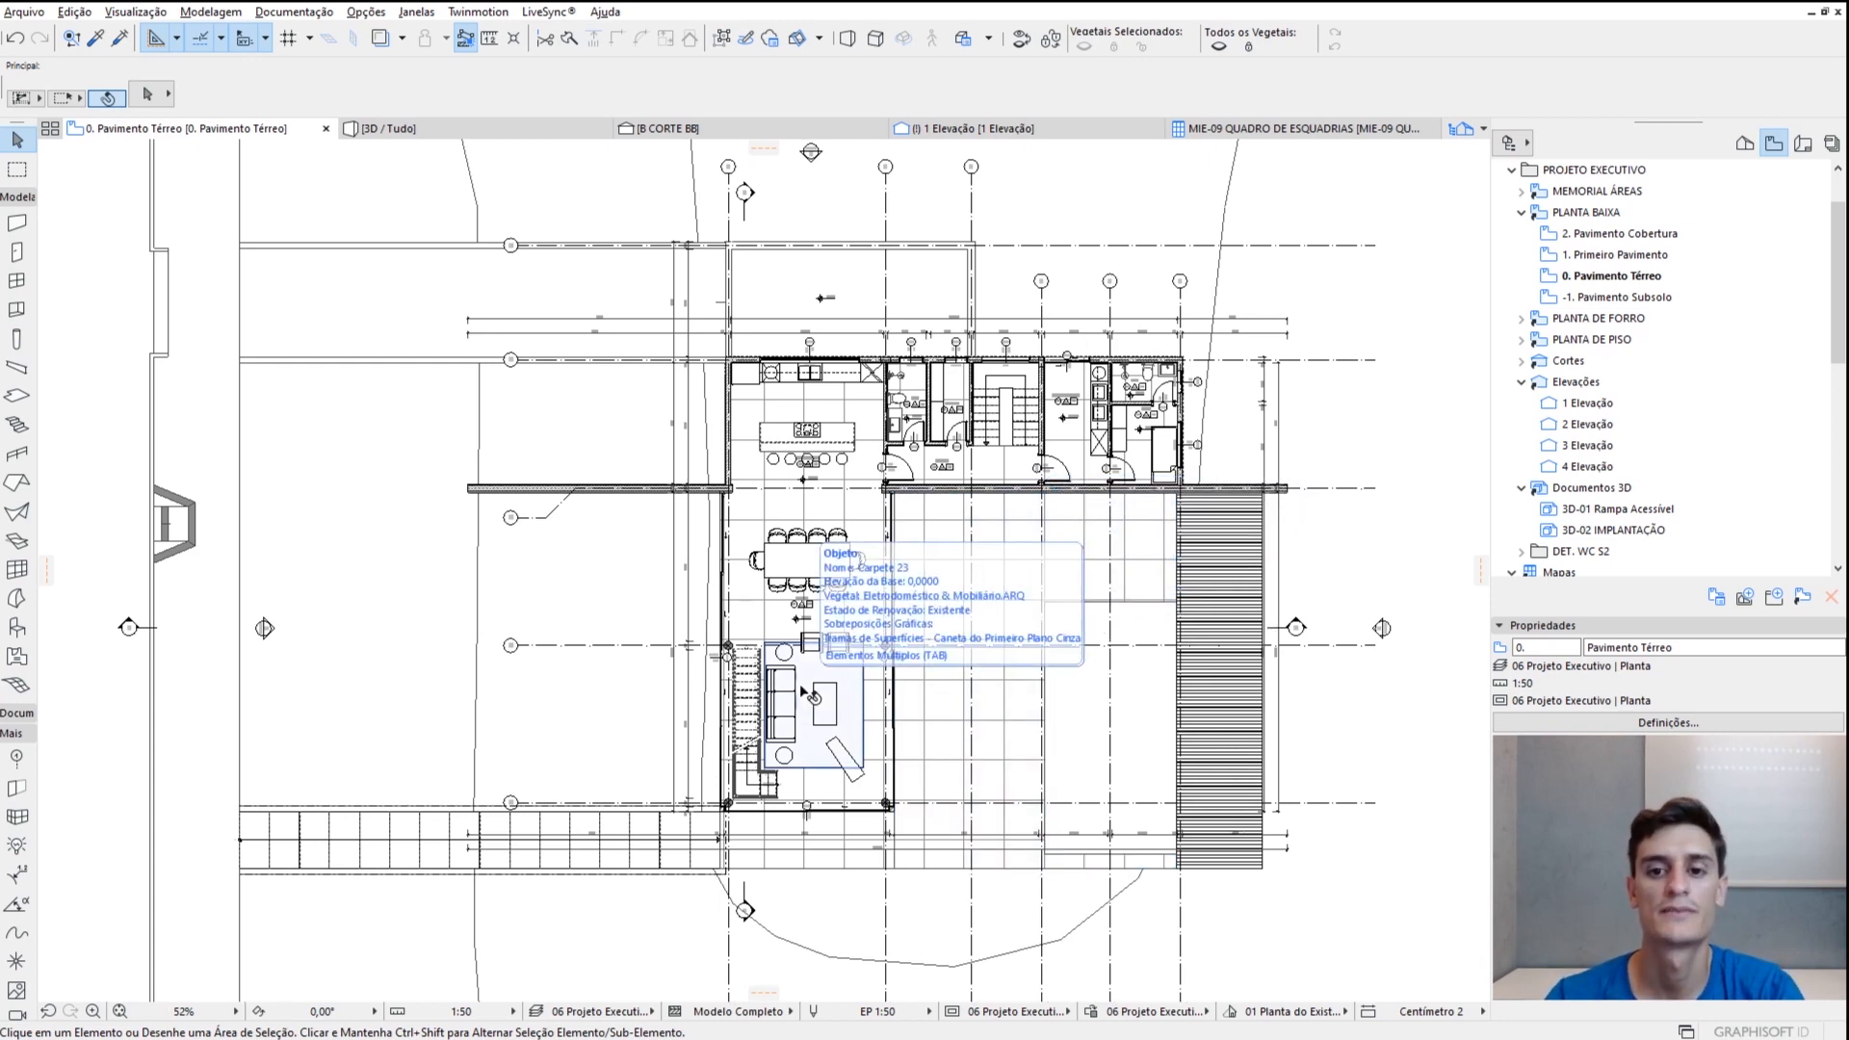
scroll(808, 686, "up", 2)
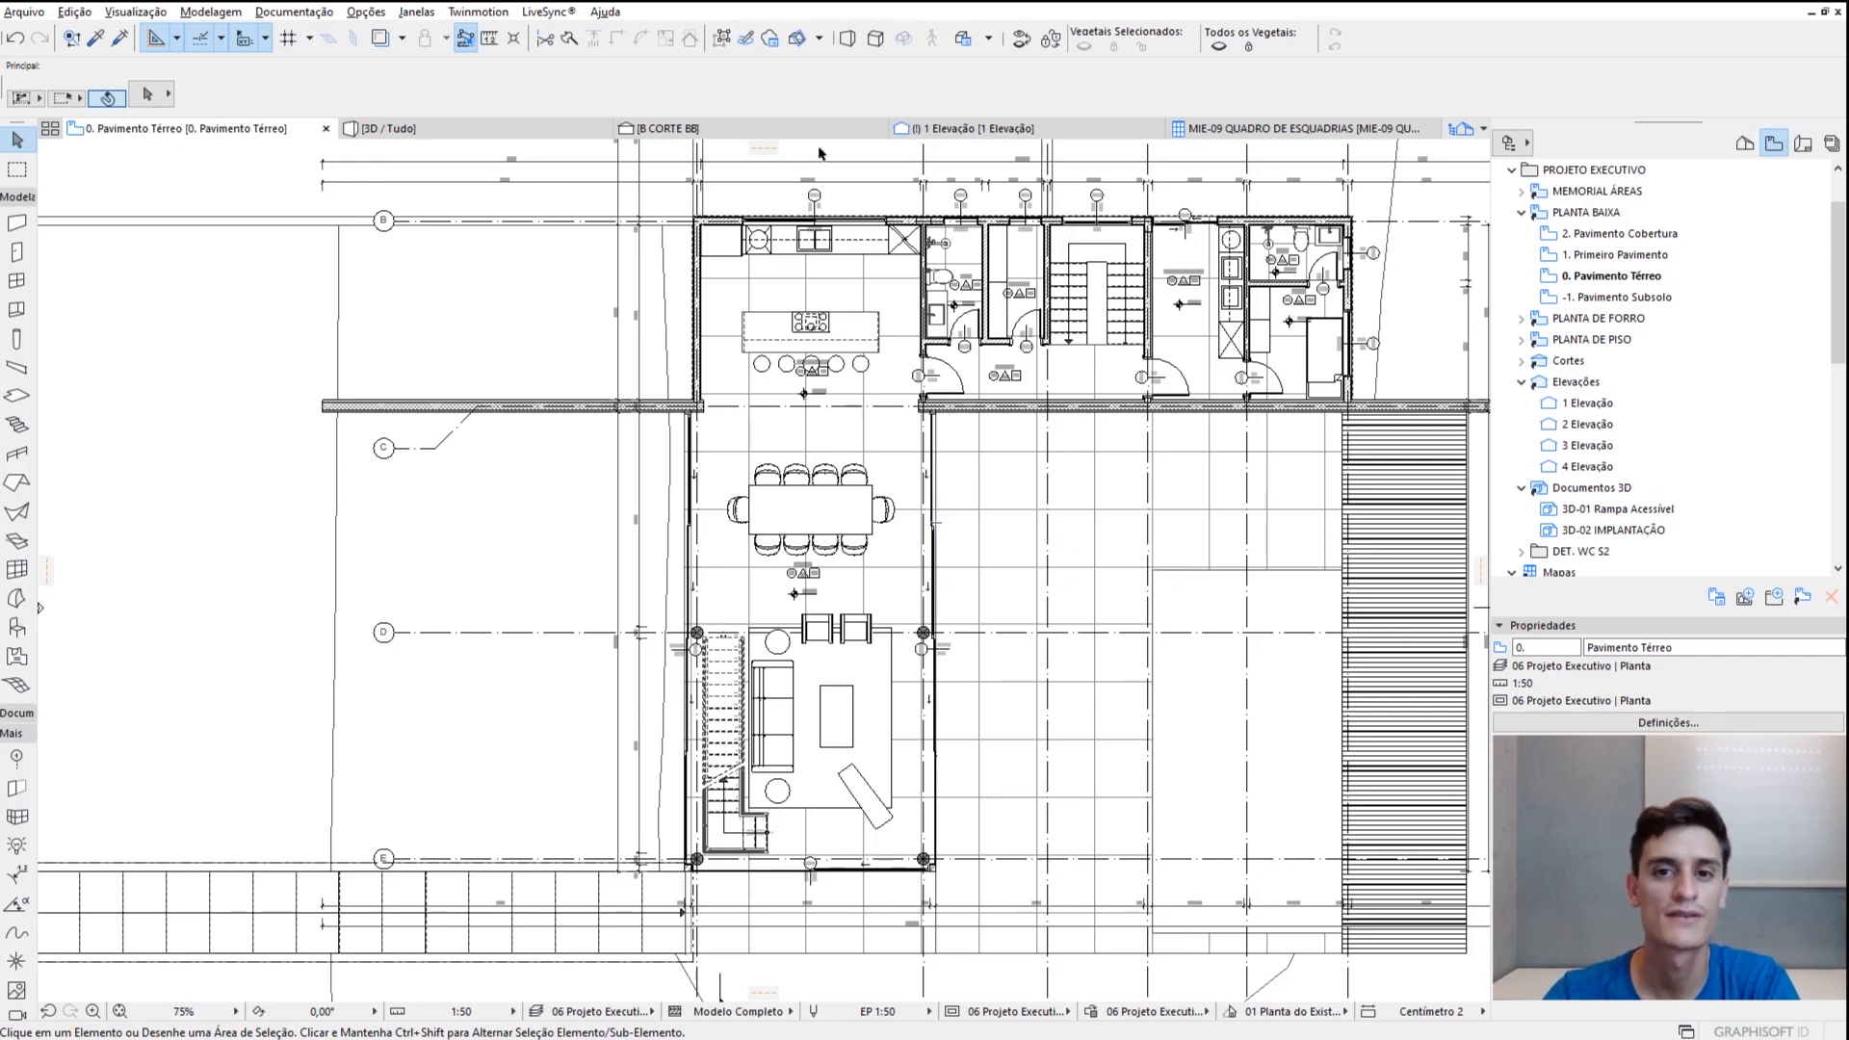
Open the 3D view of the whole house and inspect the front volume, stone wall and terrain, leaving nothing selected
left_click(525, 130)
middle_click_drag(736, 407, 665, 747, "shift")
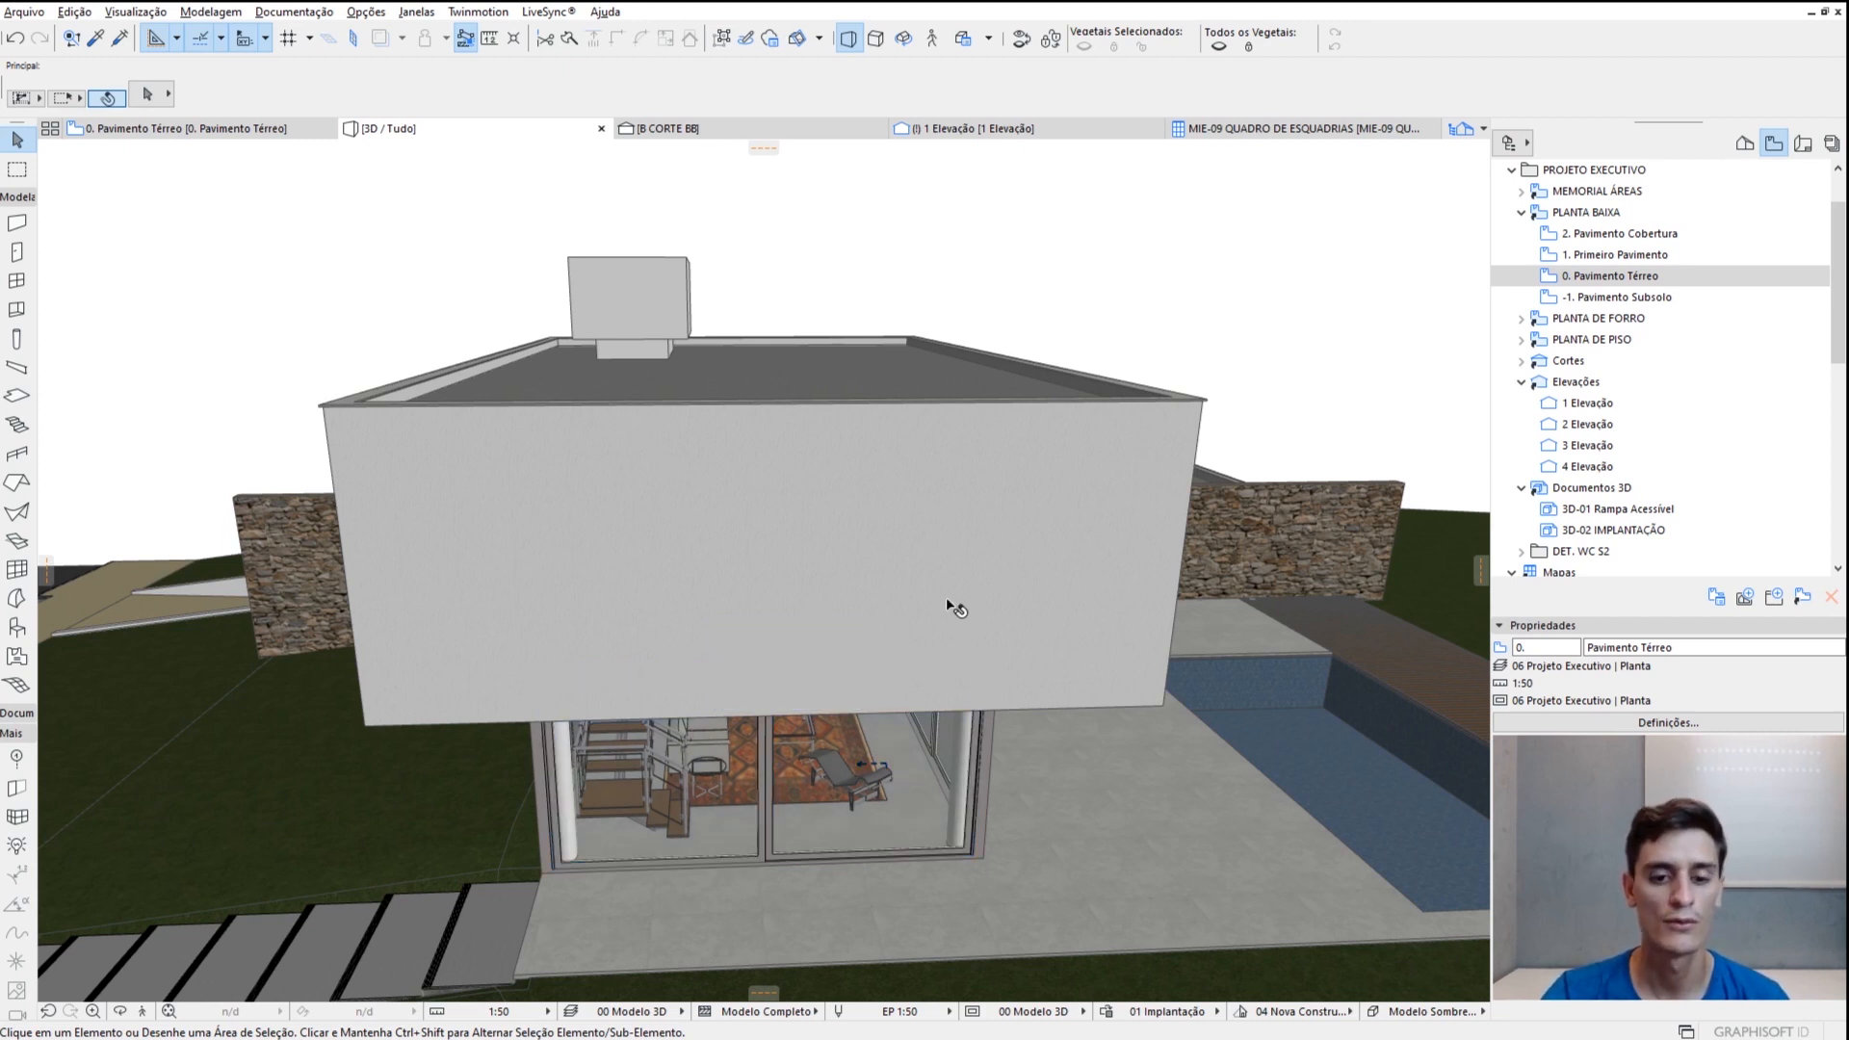
left_click(743, 578)
left_click(422, 331)
left_click(306, 565)
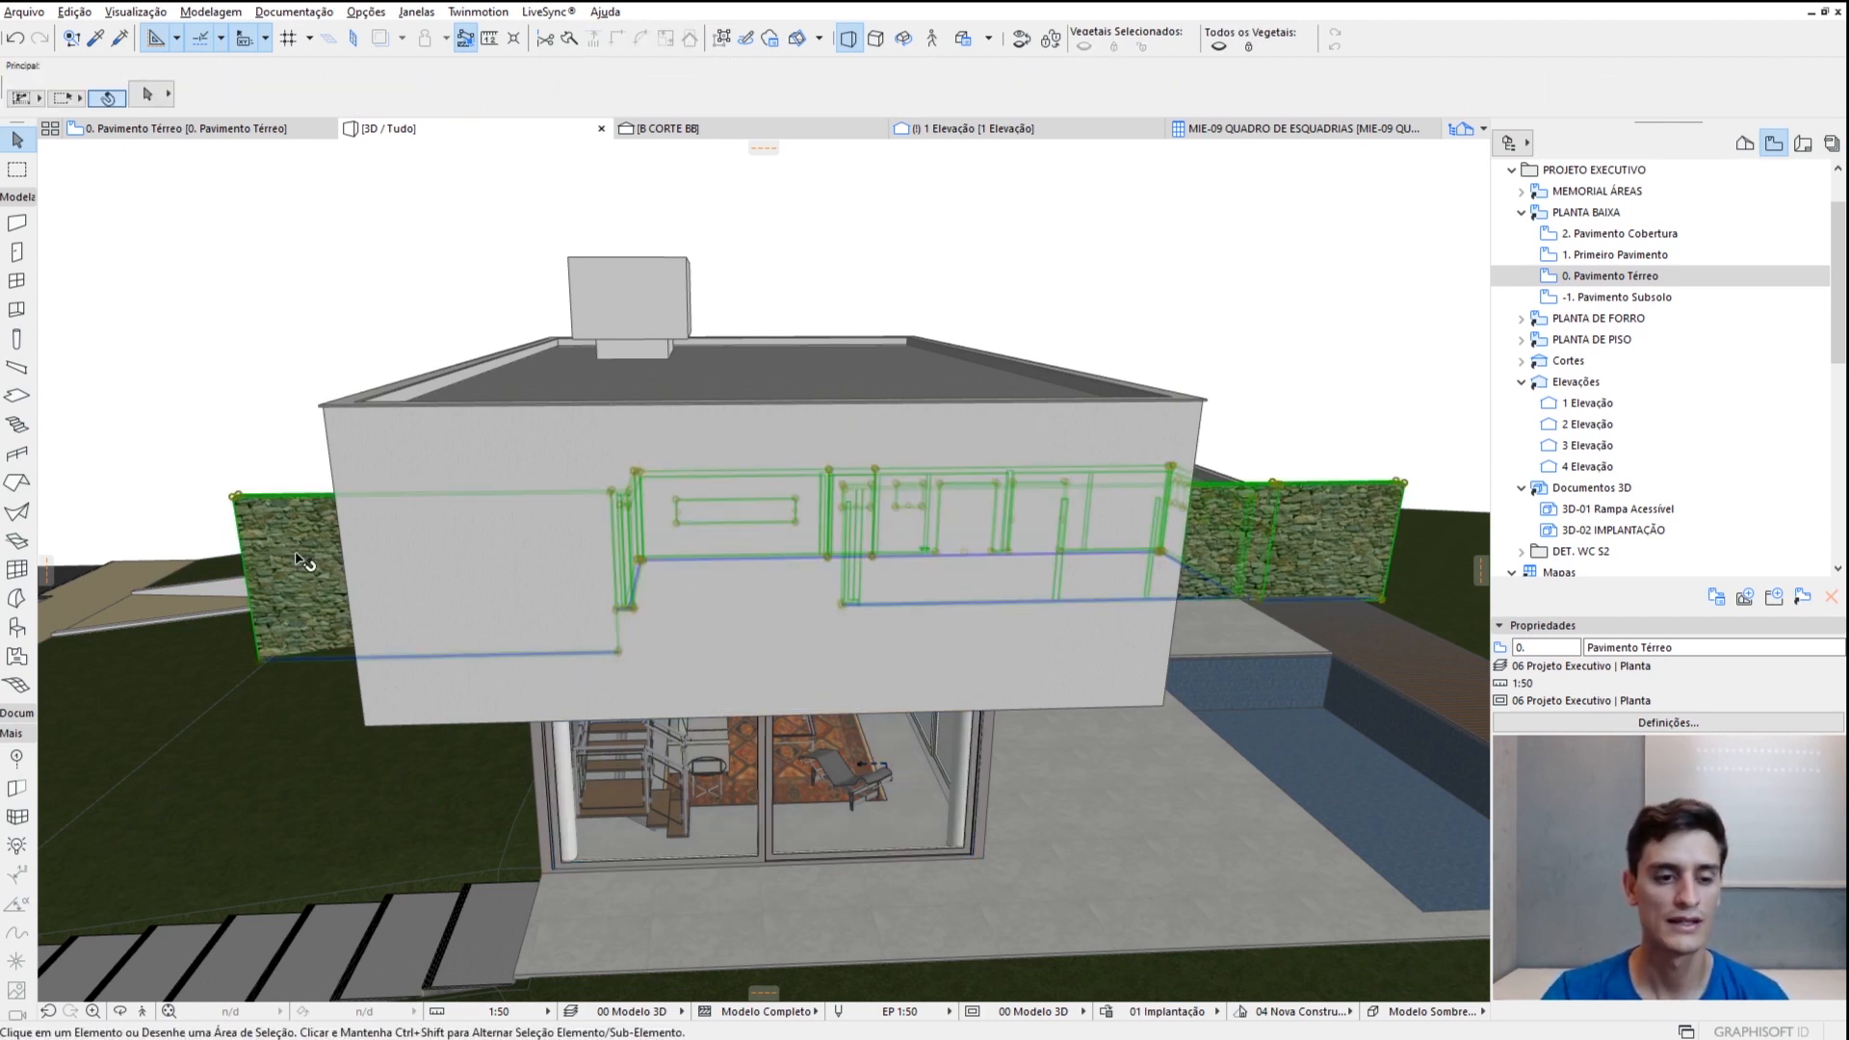
left_click(397, 829)
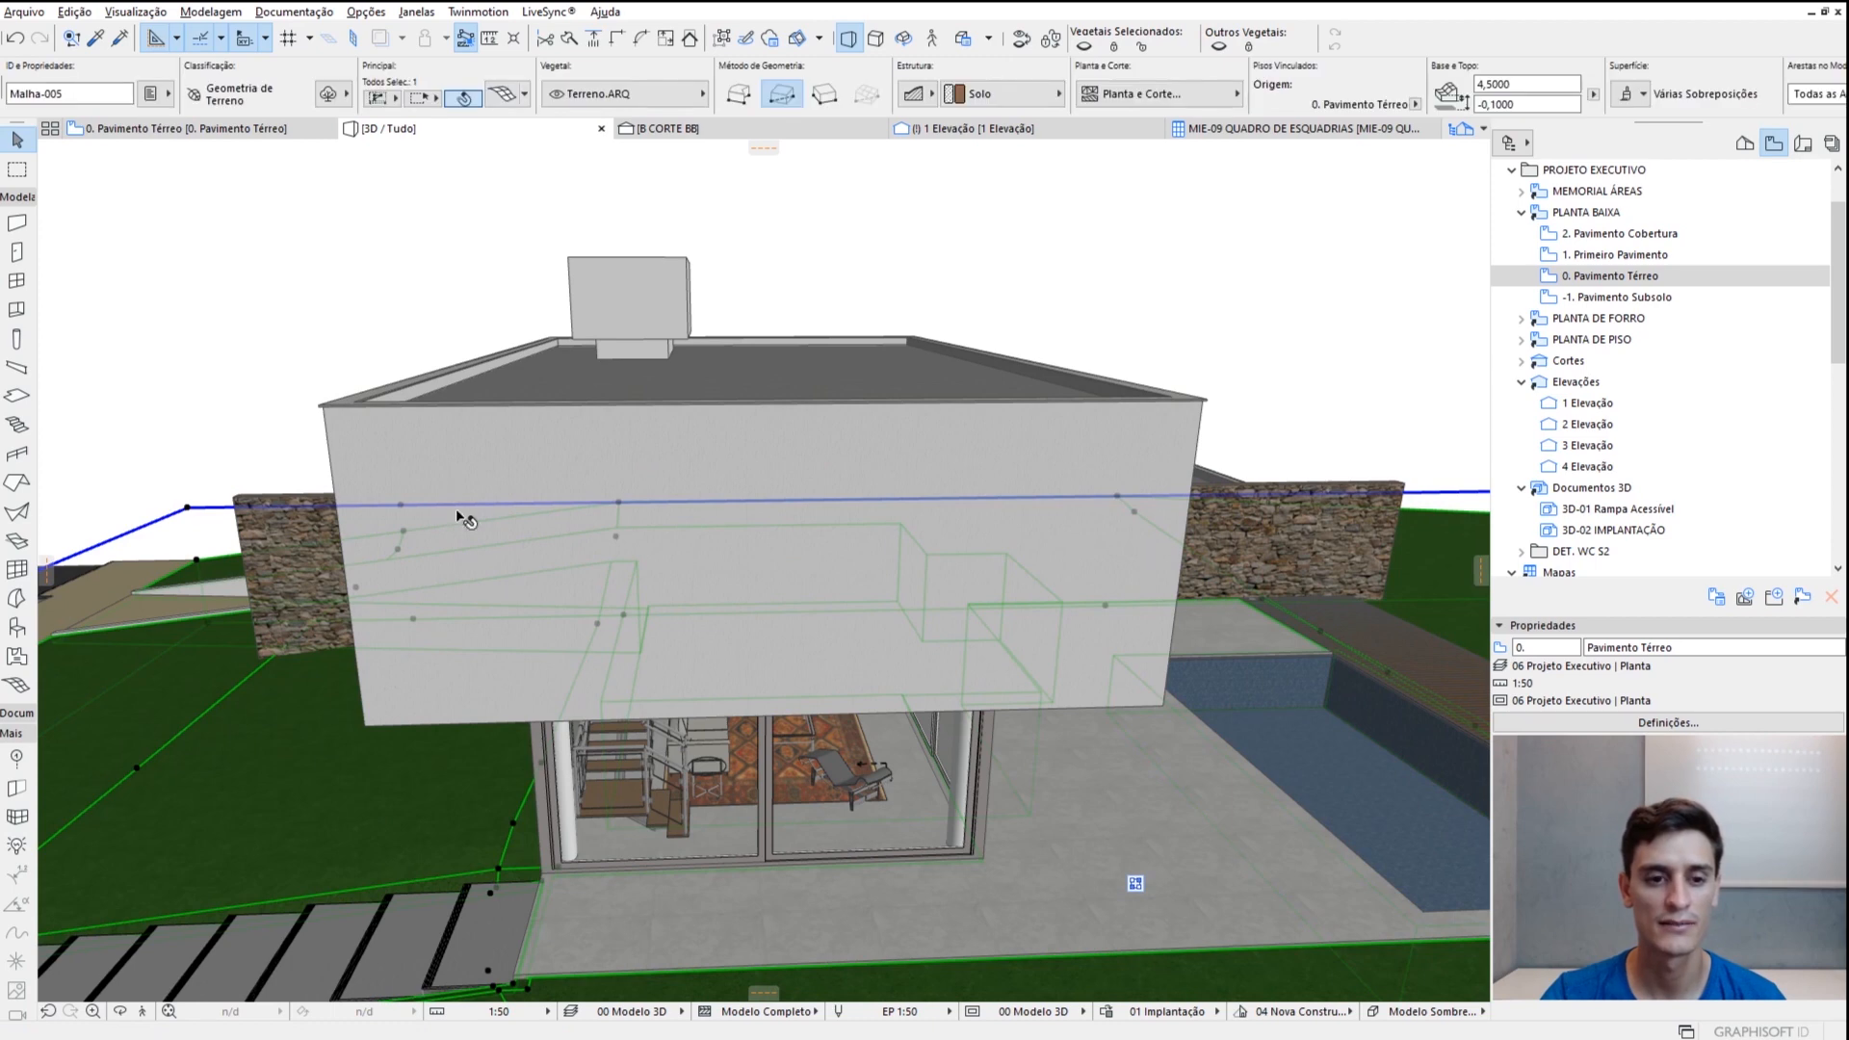
left_click(455, 474)
left_click(542, 295)
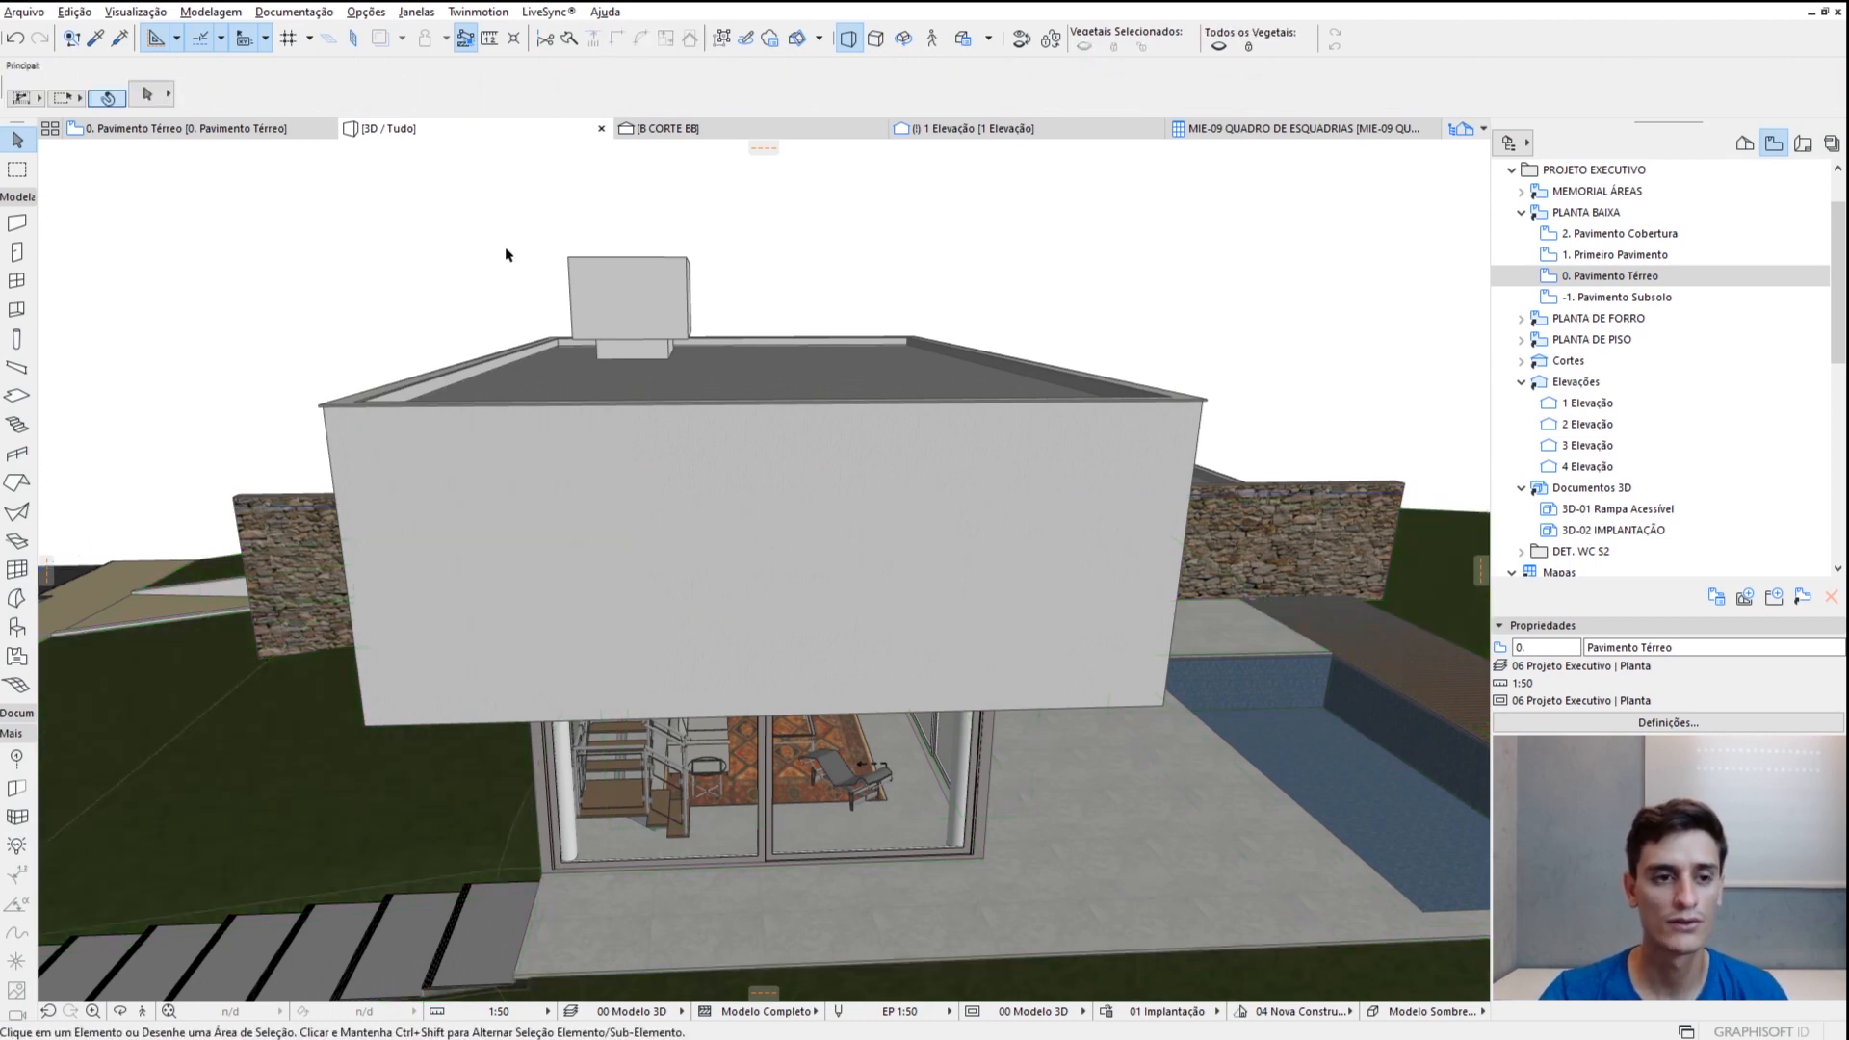
Return to the ground-floor plan and draw a new elevation line across the lower part of the site, facing the house
left_click(176, 135)
scroll(905, 624, "down", 3)
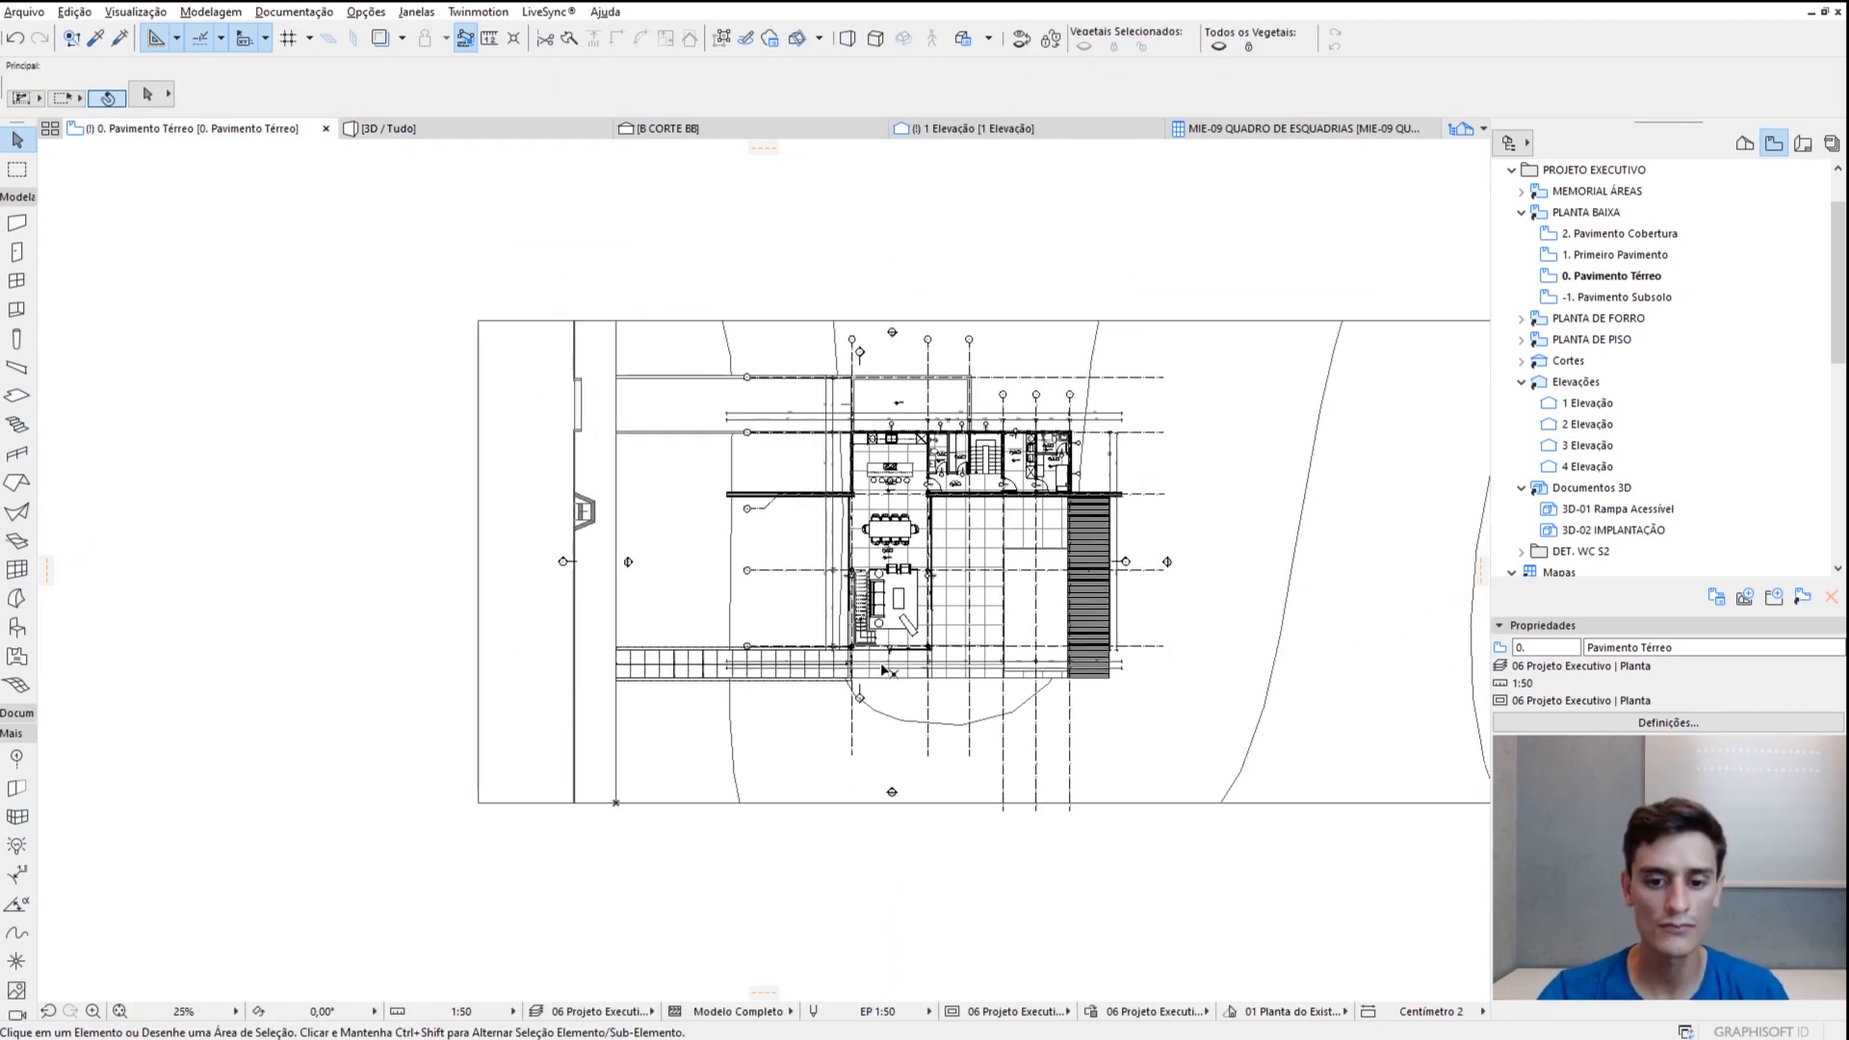
scroll(867, 792, "up", 2)
left_click(931, 793)
key("Escape")
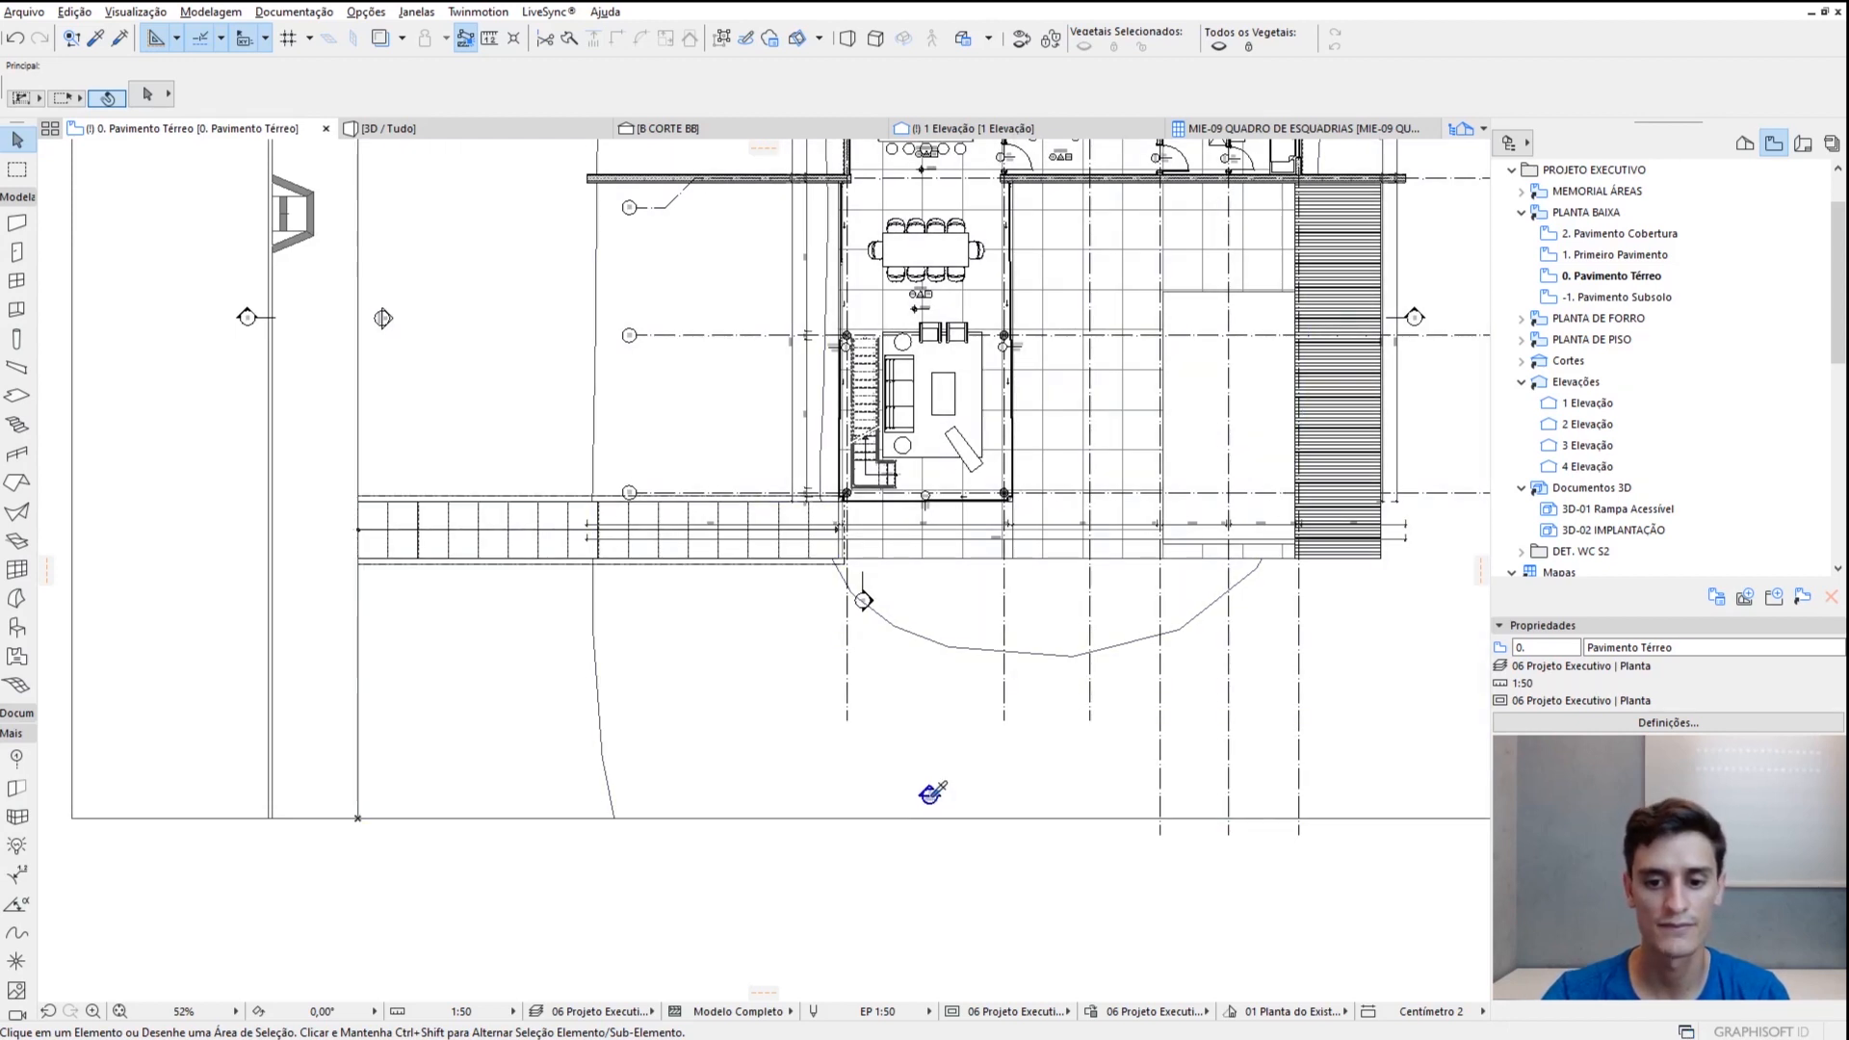
left_click(930, 794)
left_click(1022, 558, "alt")
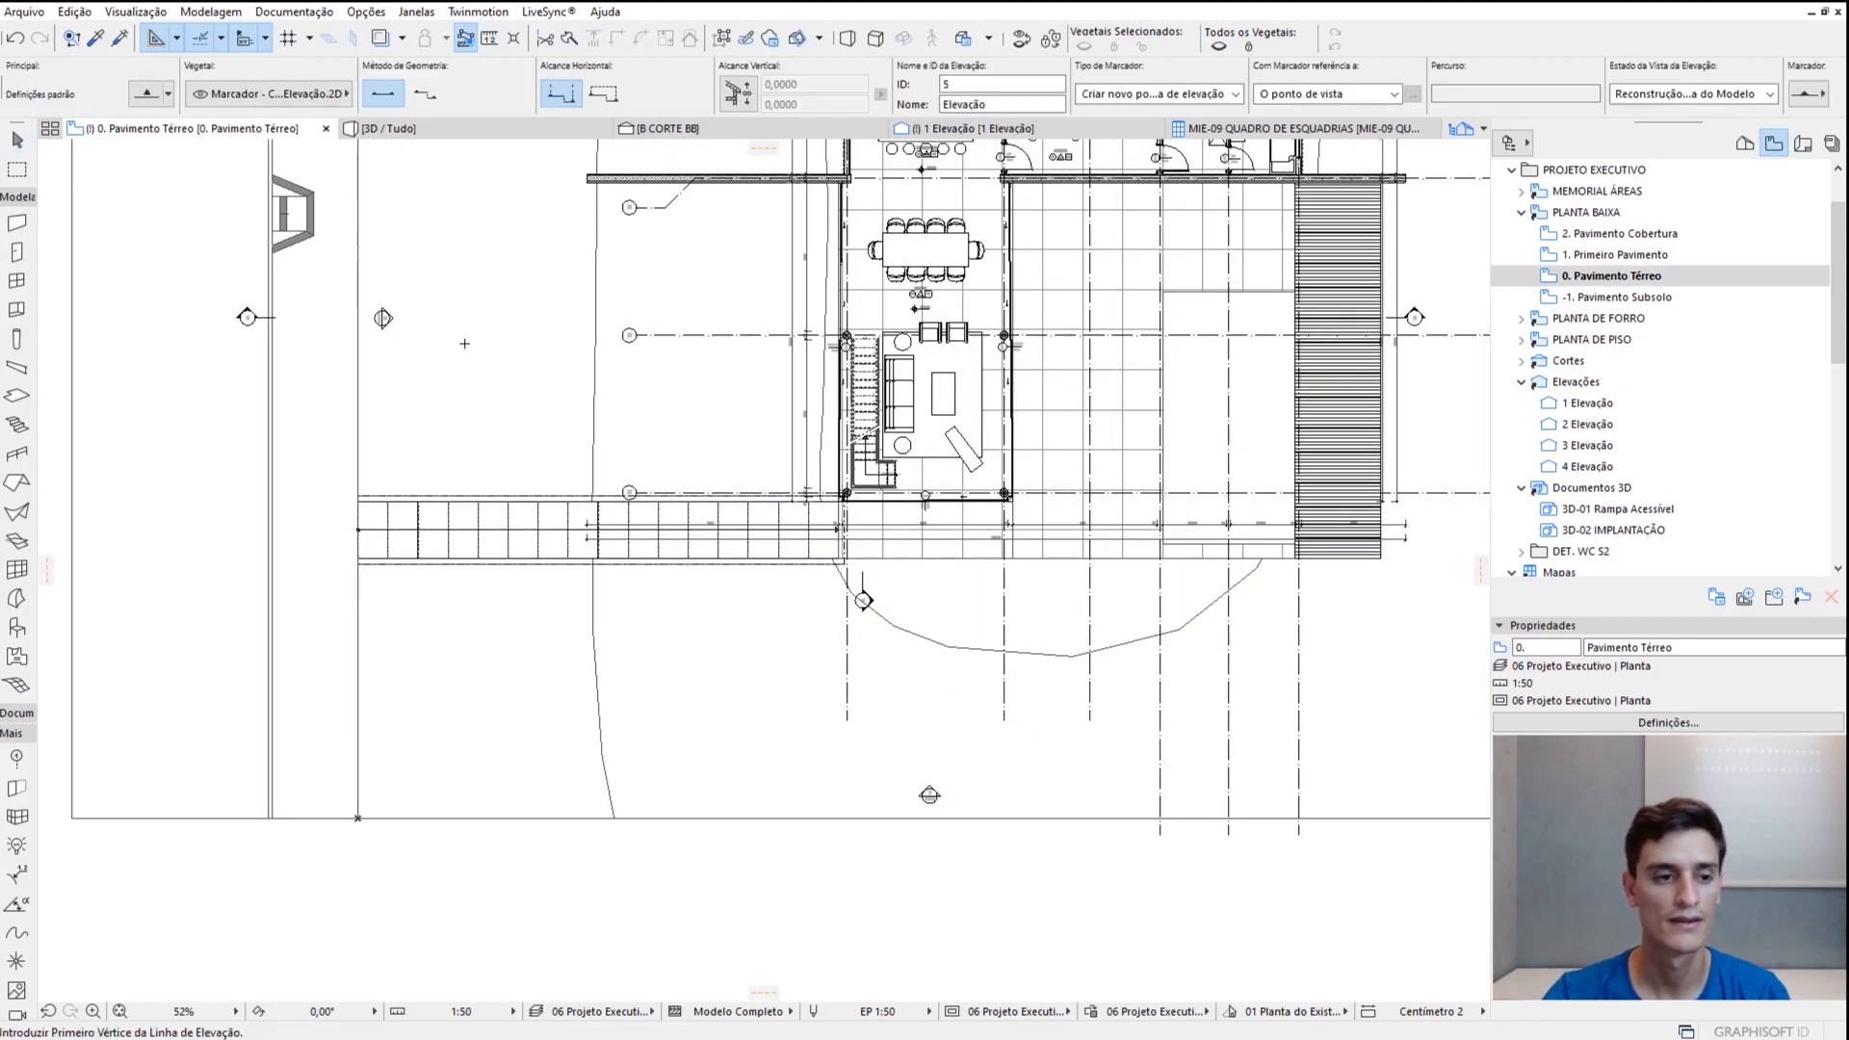
left_click(18, 715)
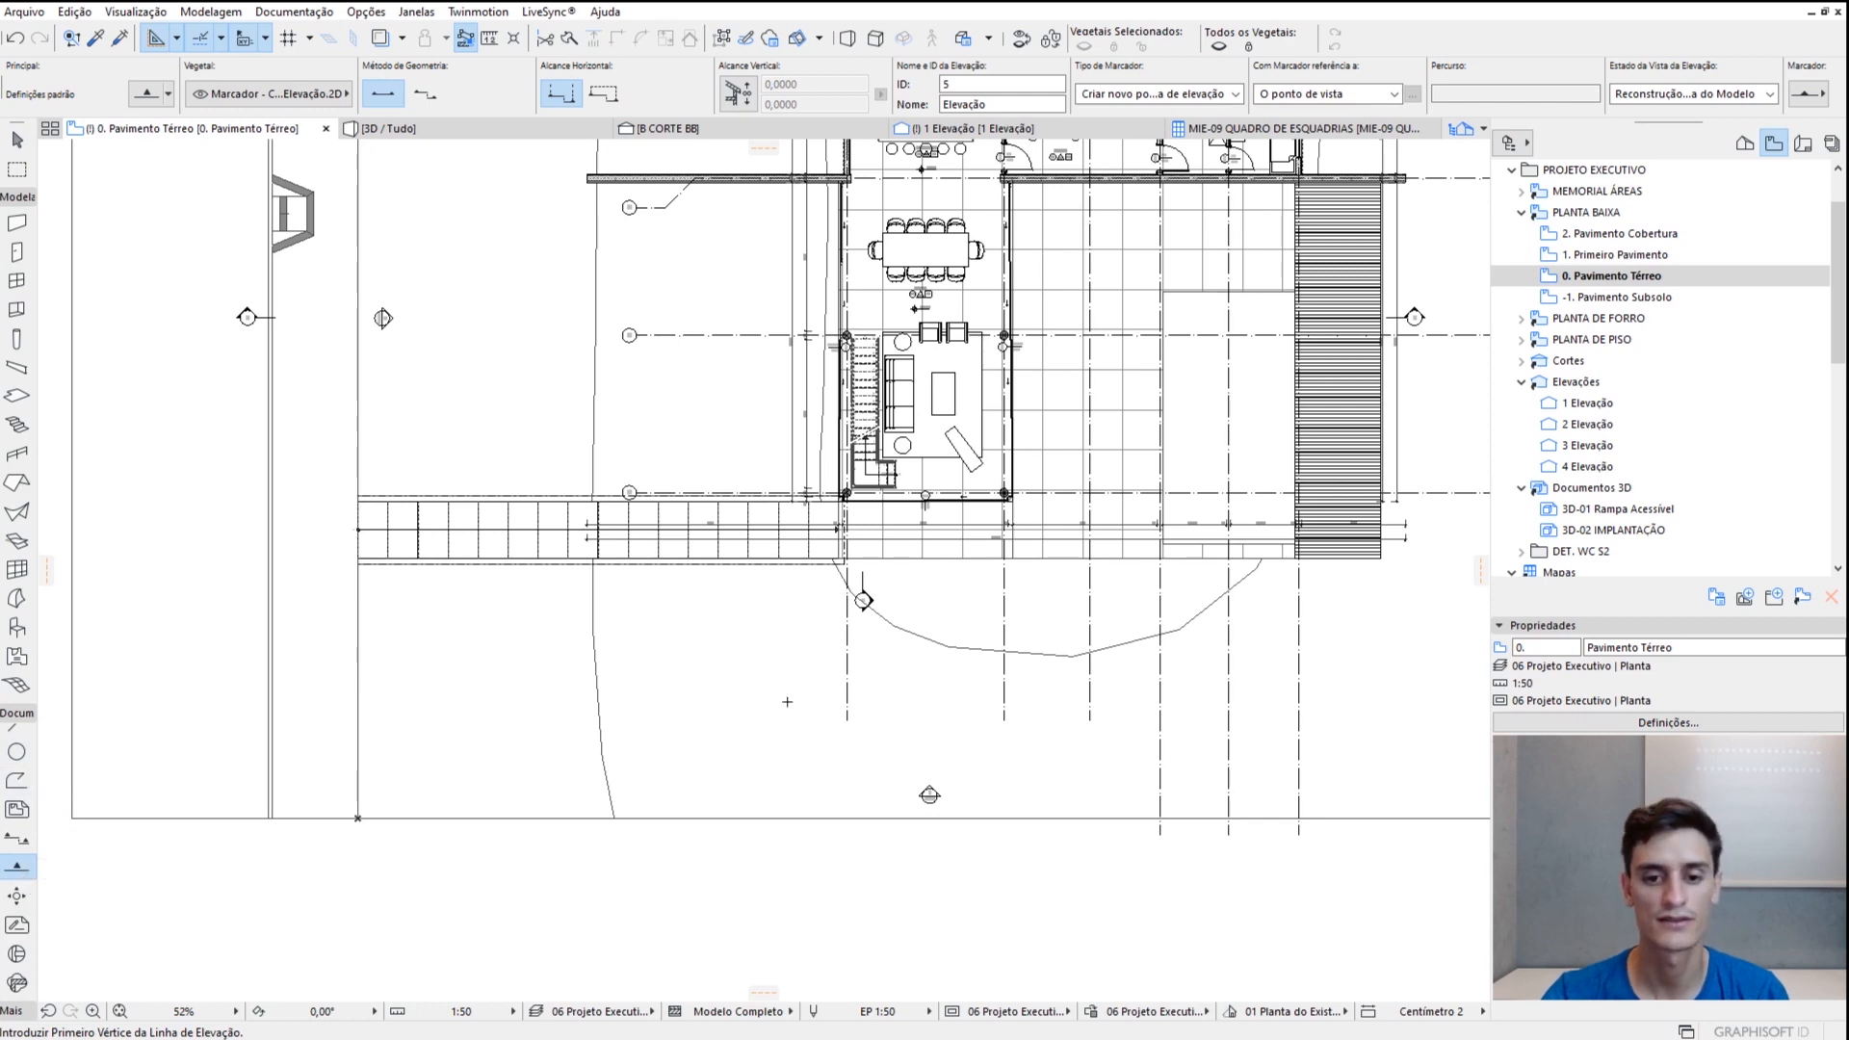
left_click(342, 771)
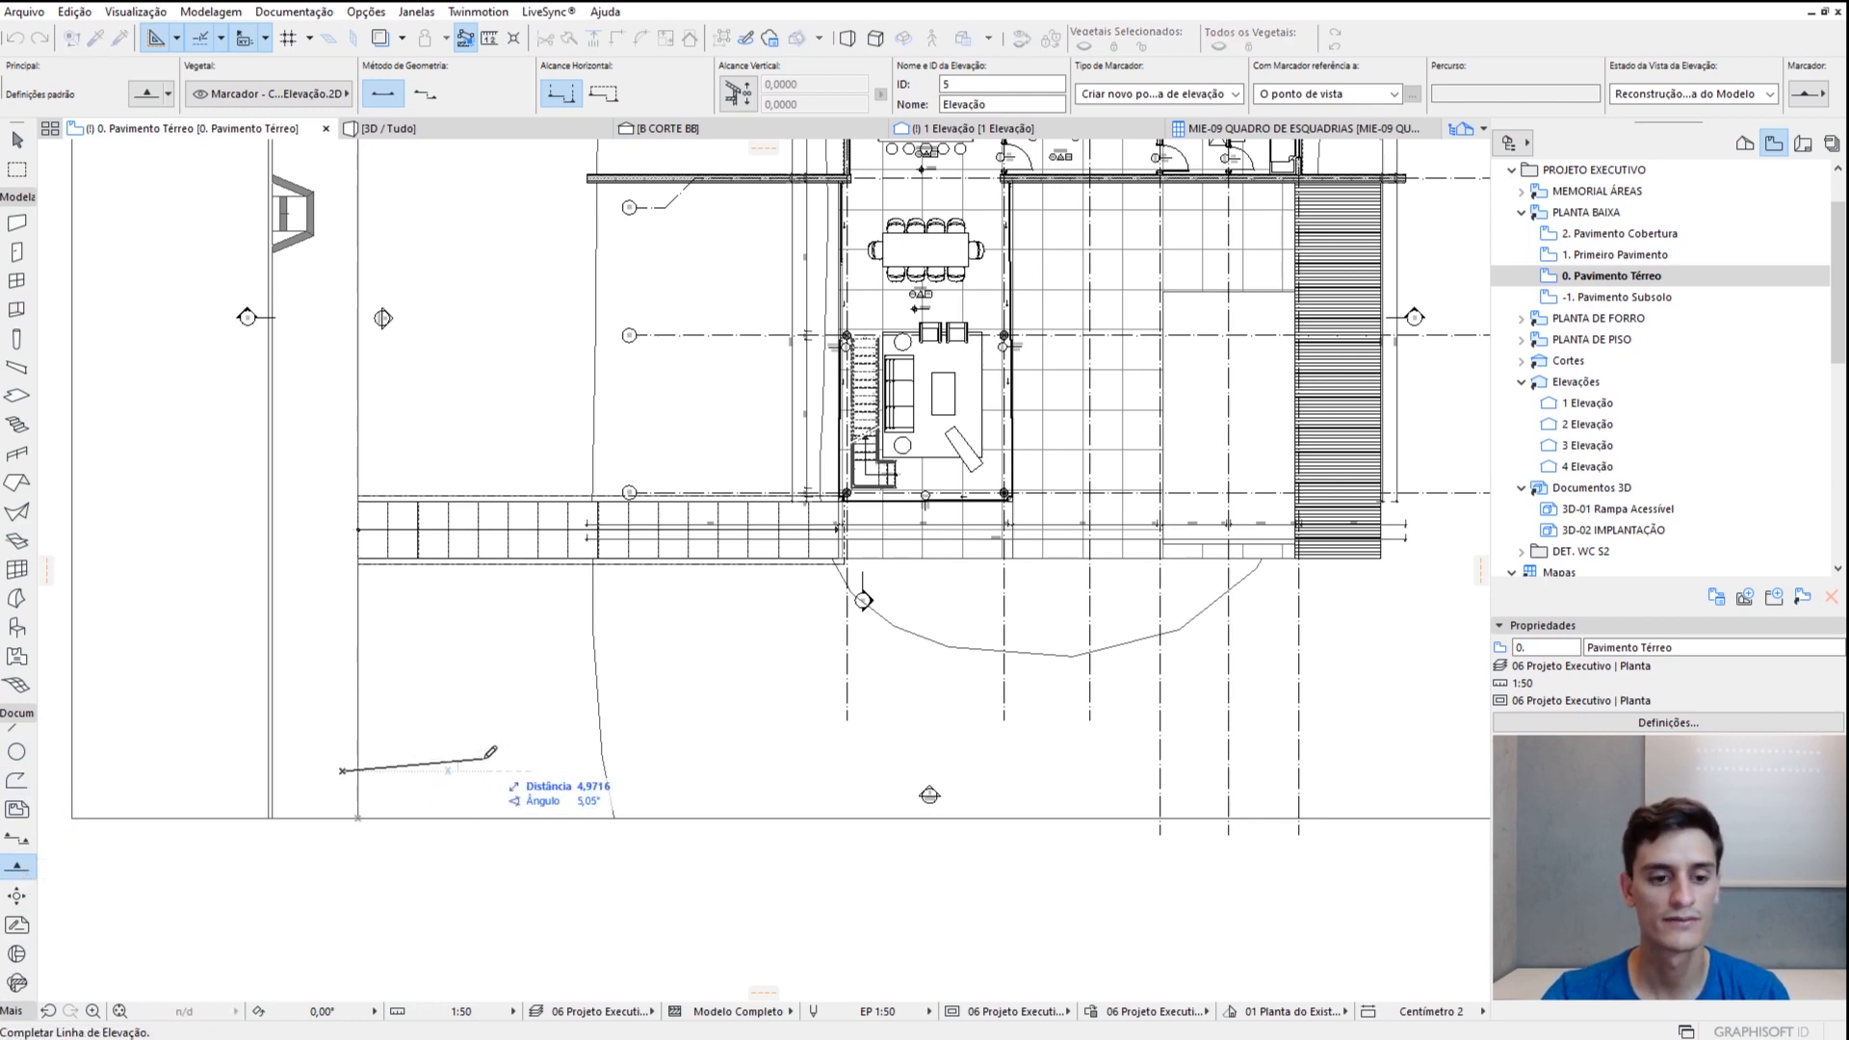
scroll(485, 758, "down", 3)
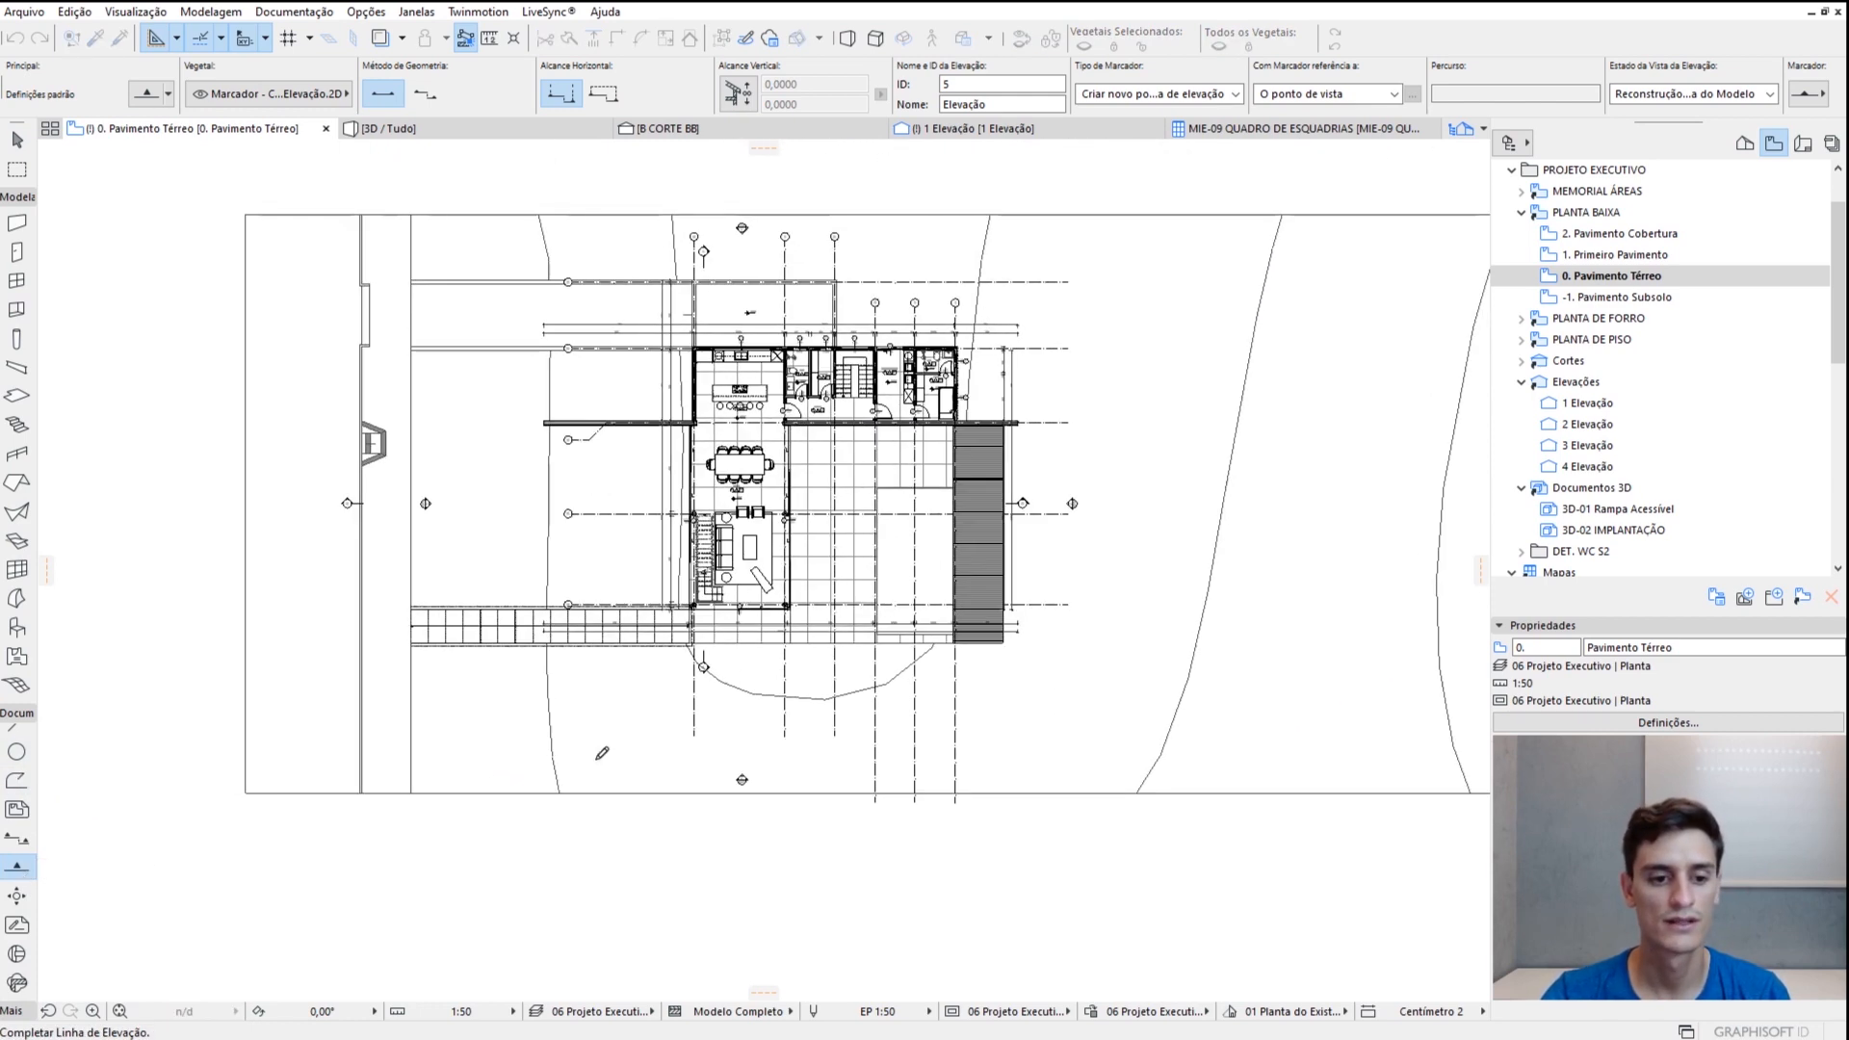
left_click(1186, 762)
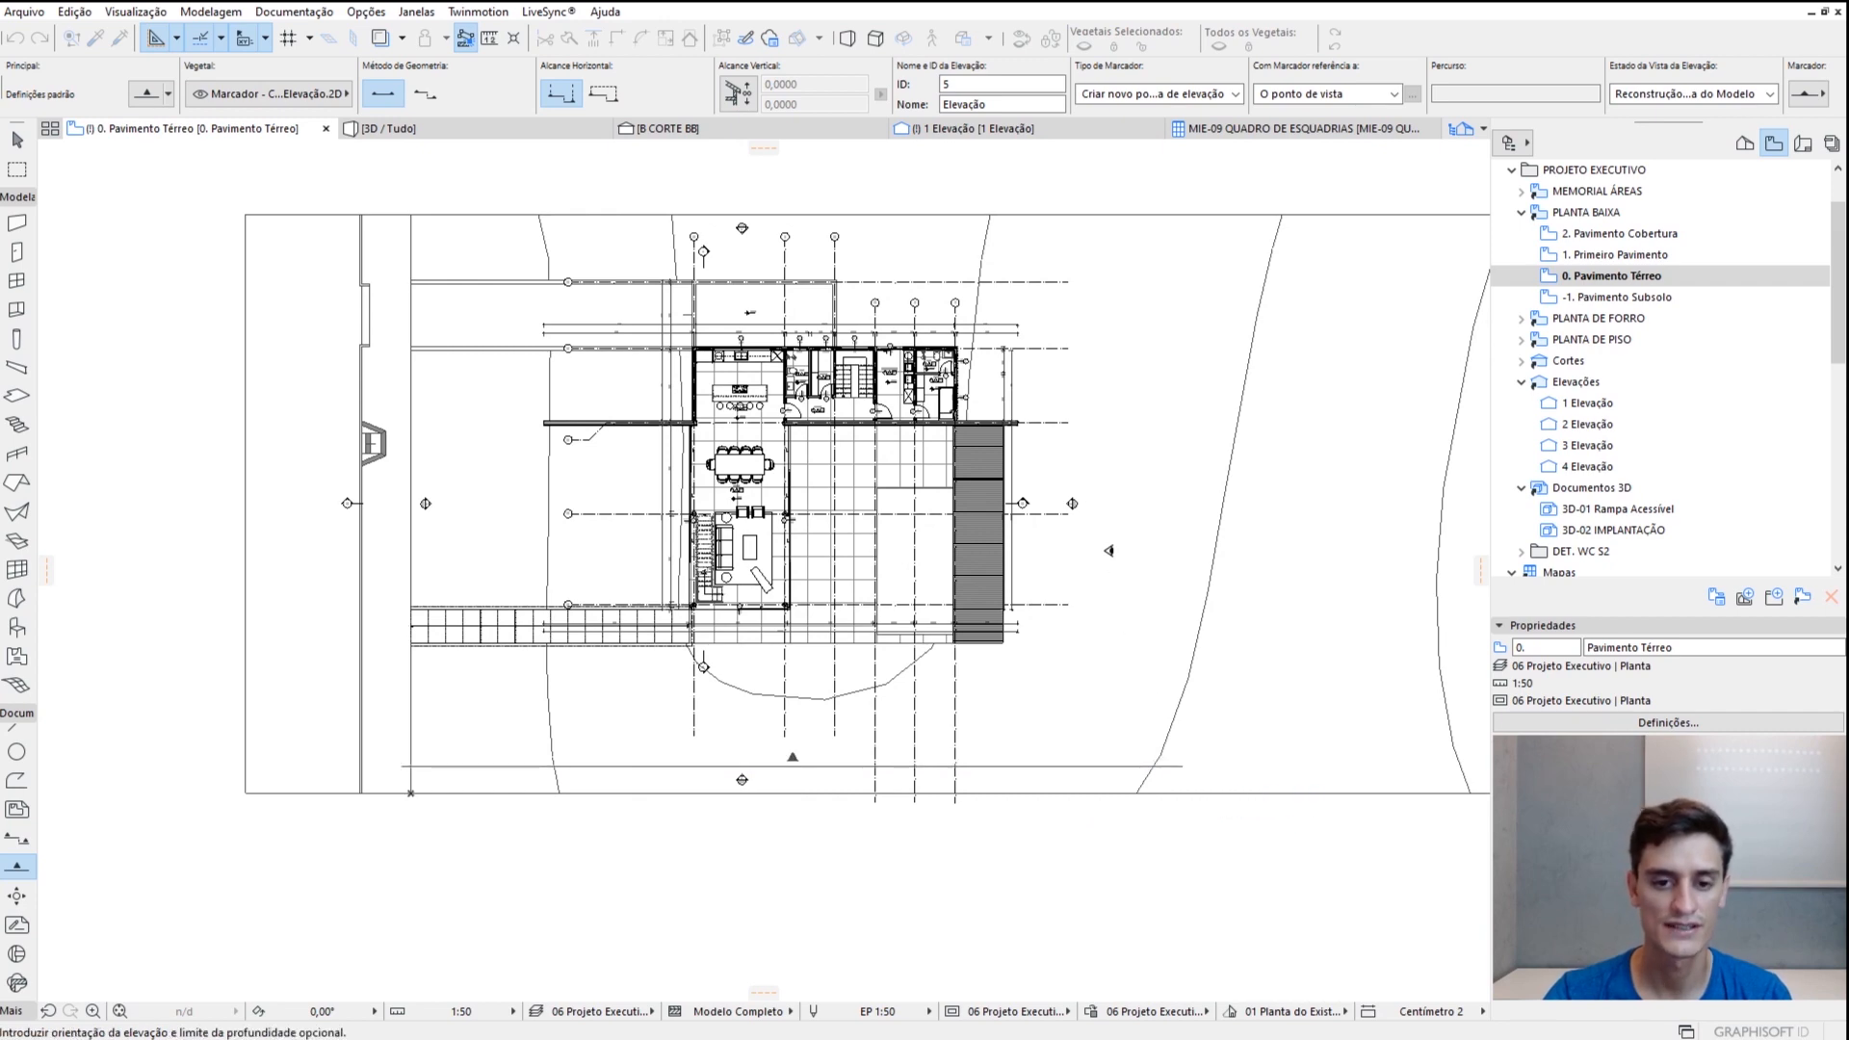
left_click(1109, 550)
Open the new elevation from its marker using the current view settings
scroll(807, 776, "up", 3)
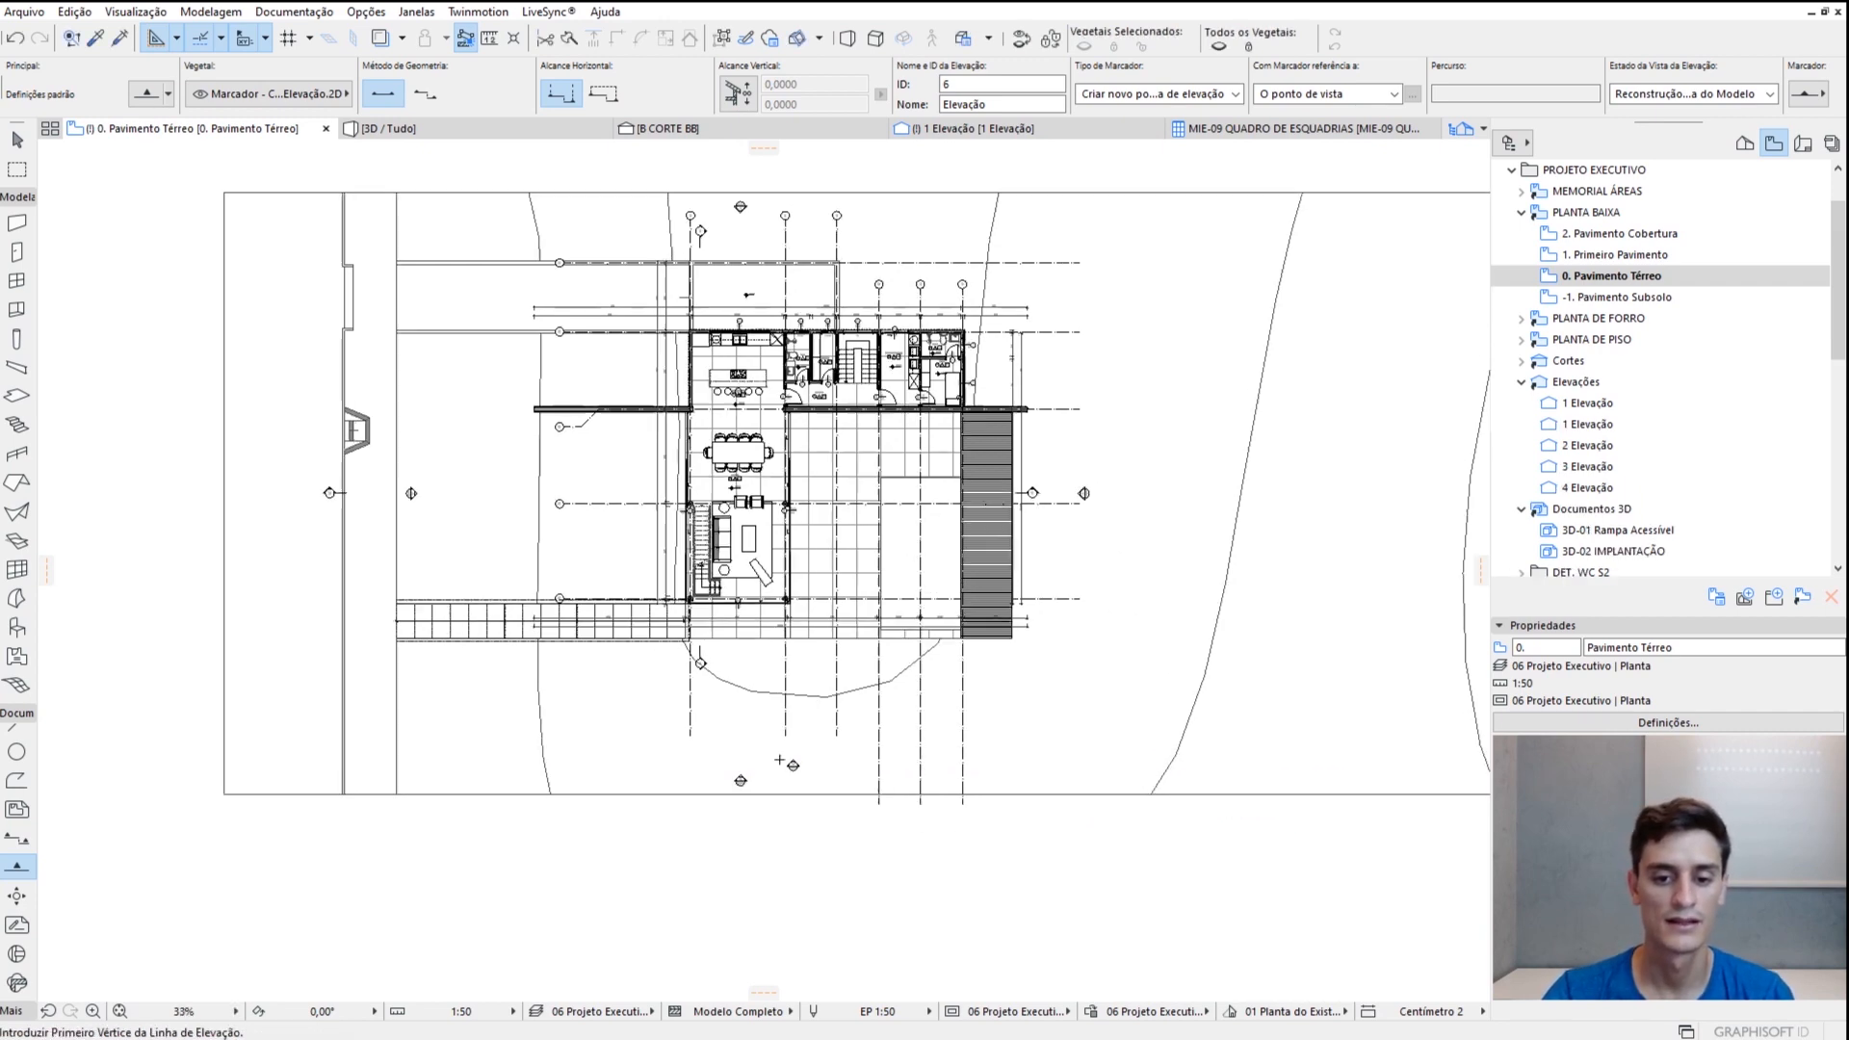
left_click(809, 776)
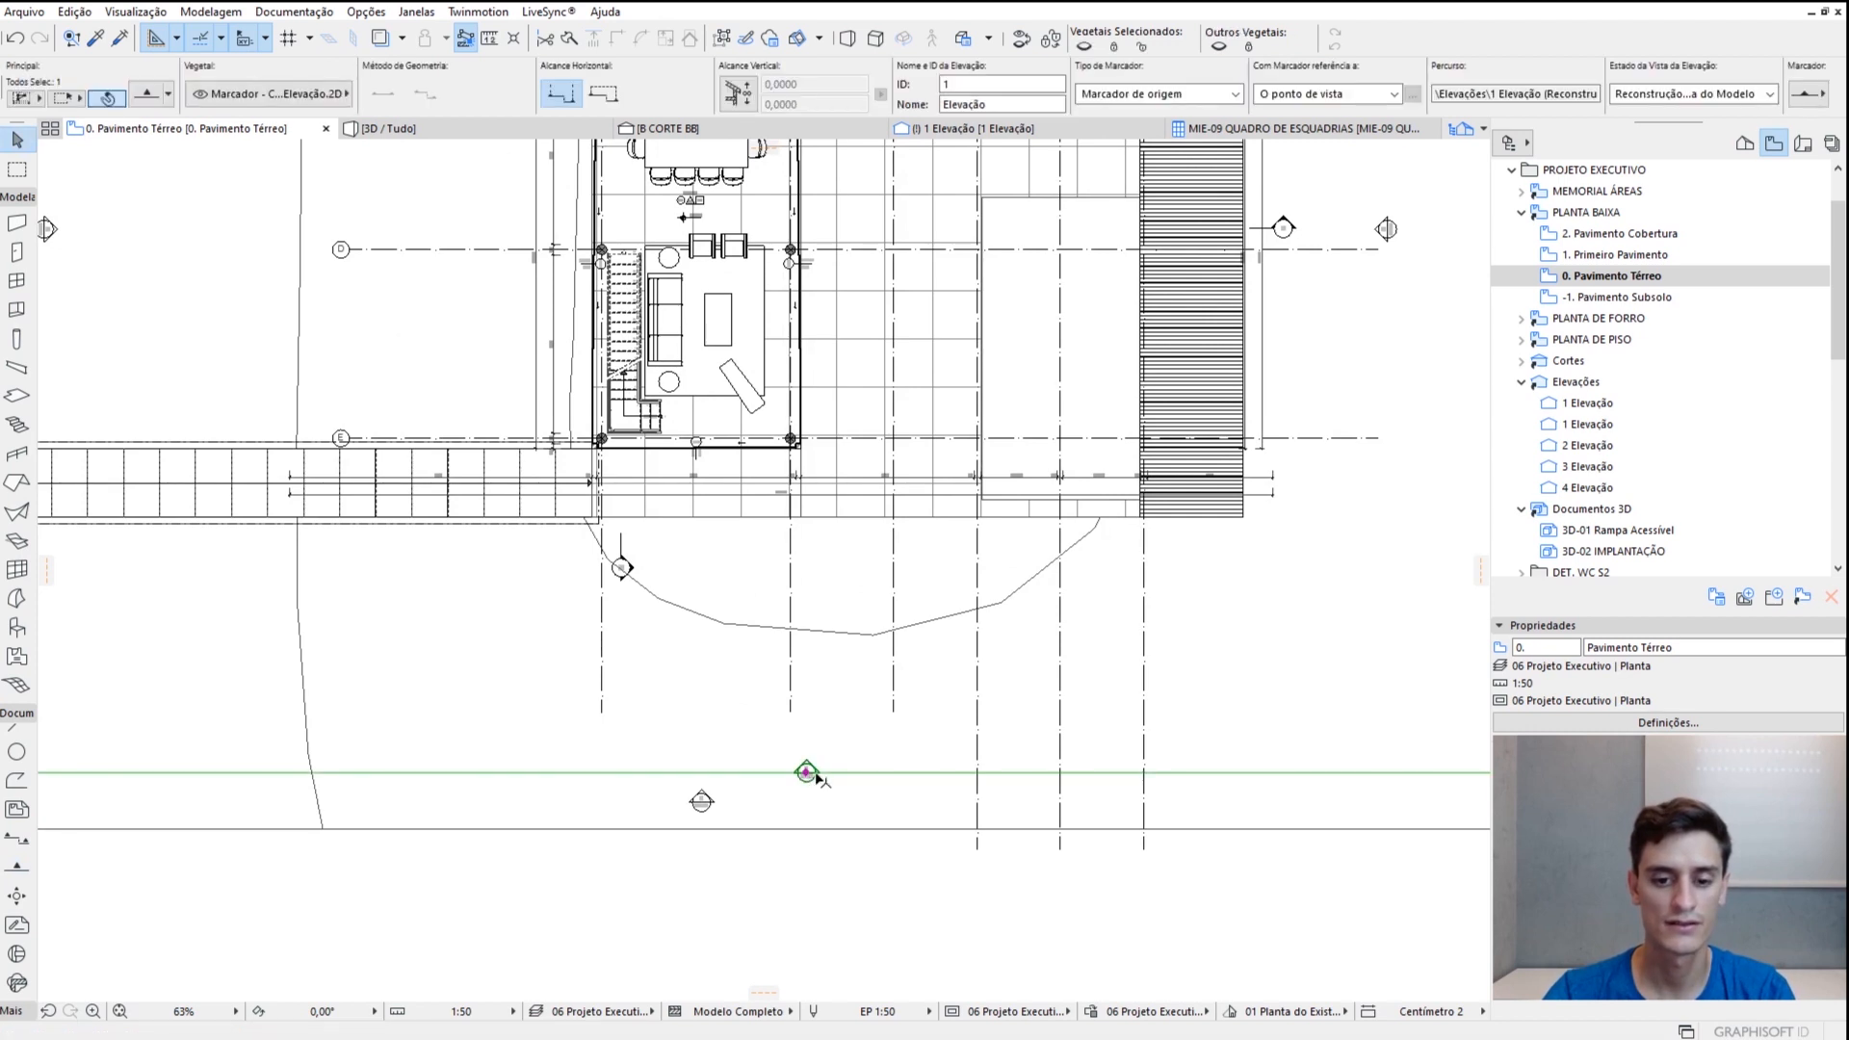
right_click(812, 777)
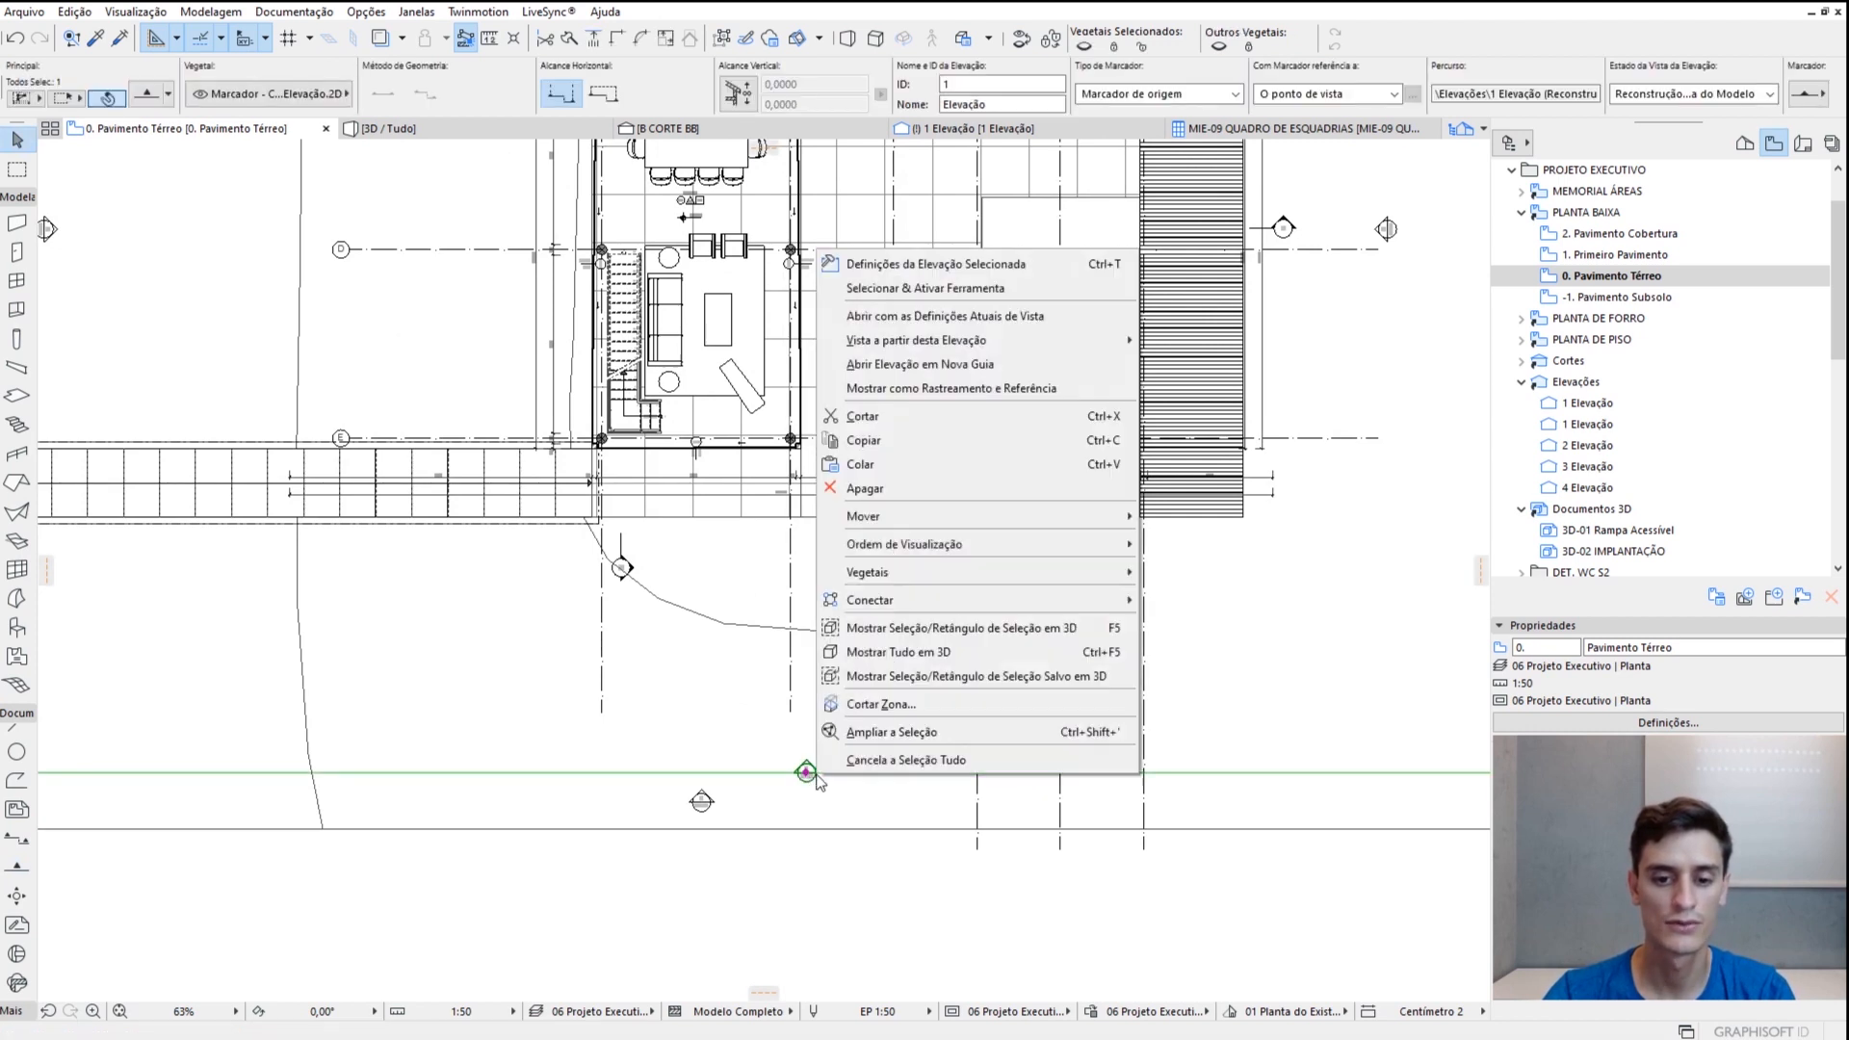
left_click(976, 324)
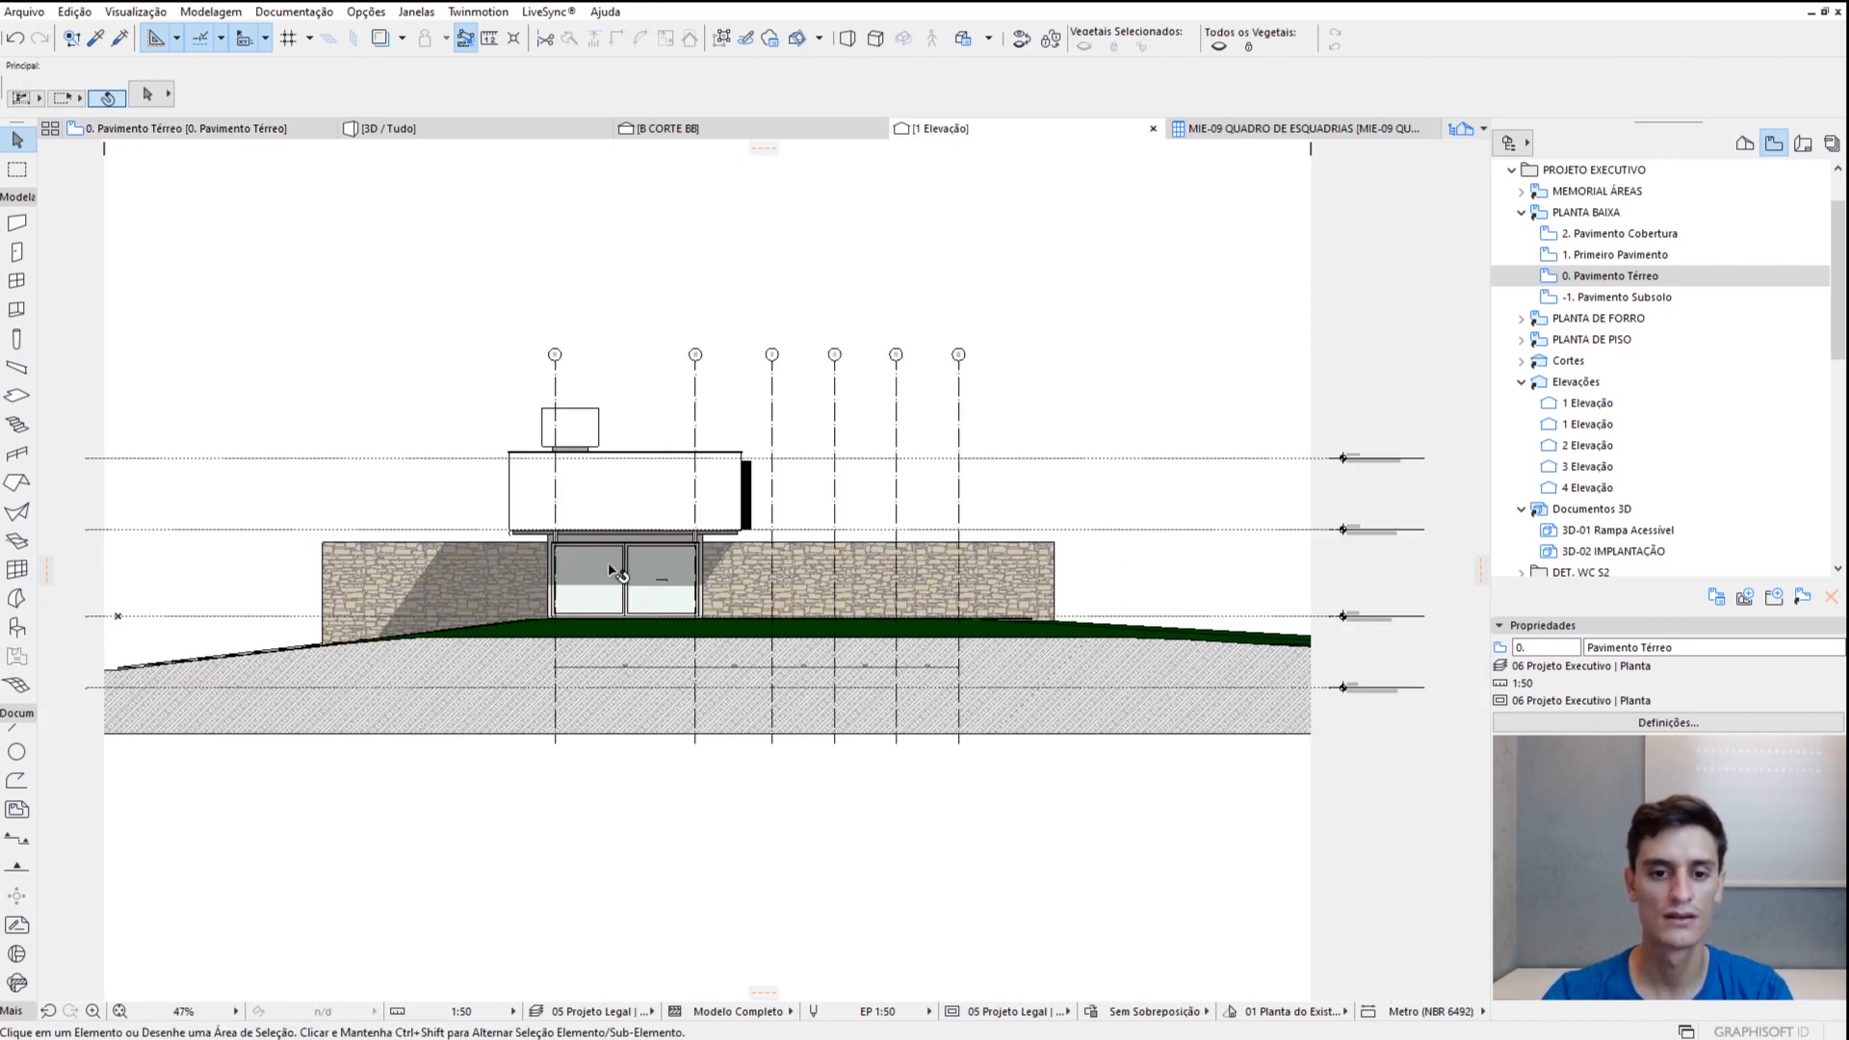
Set the new elevation's layer combination to 05 Projeto Legal | Corte & Elevação
scroll(609, 570, "up", 5)
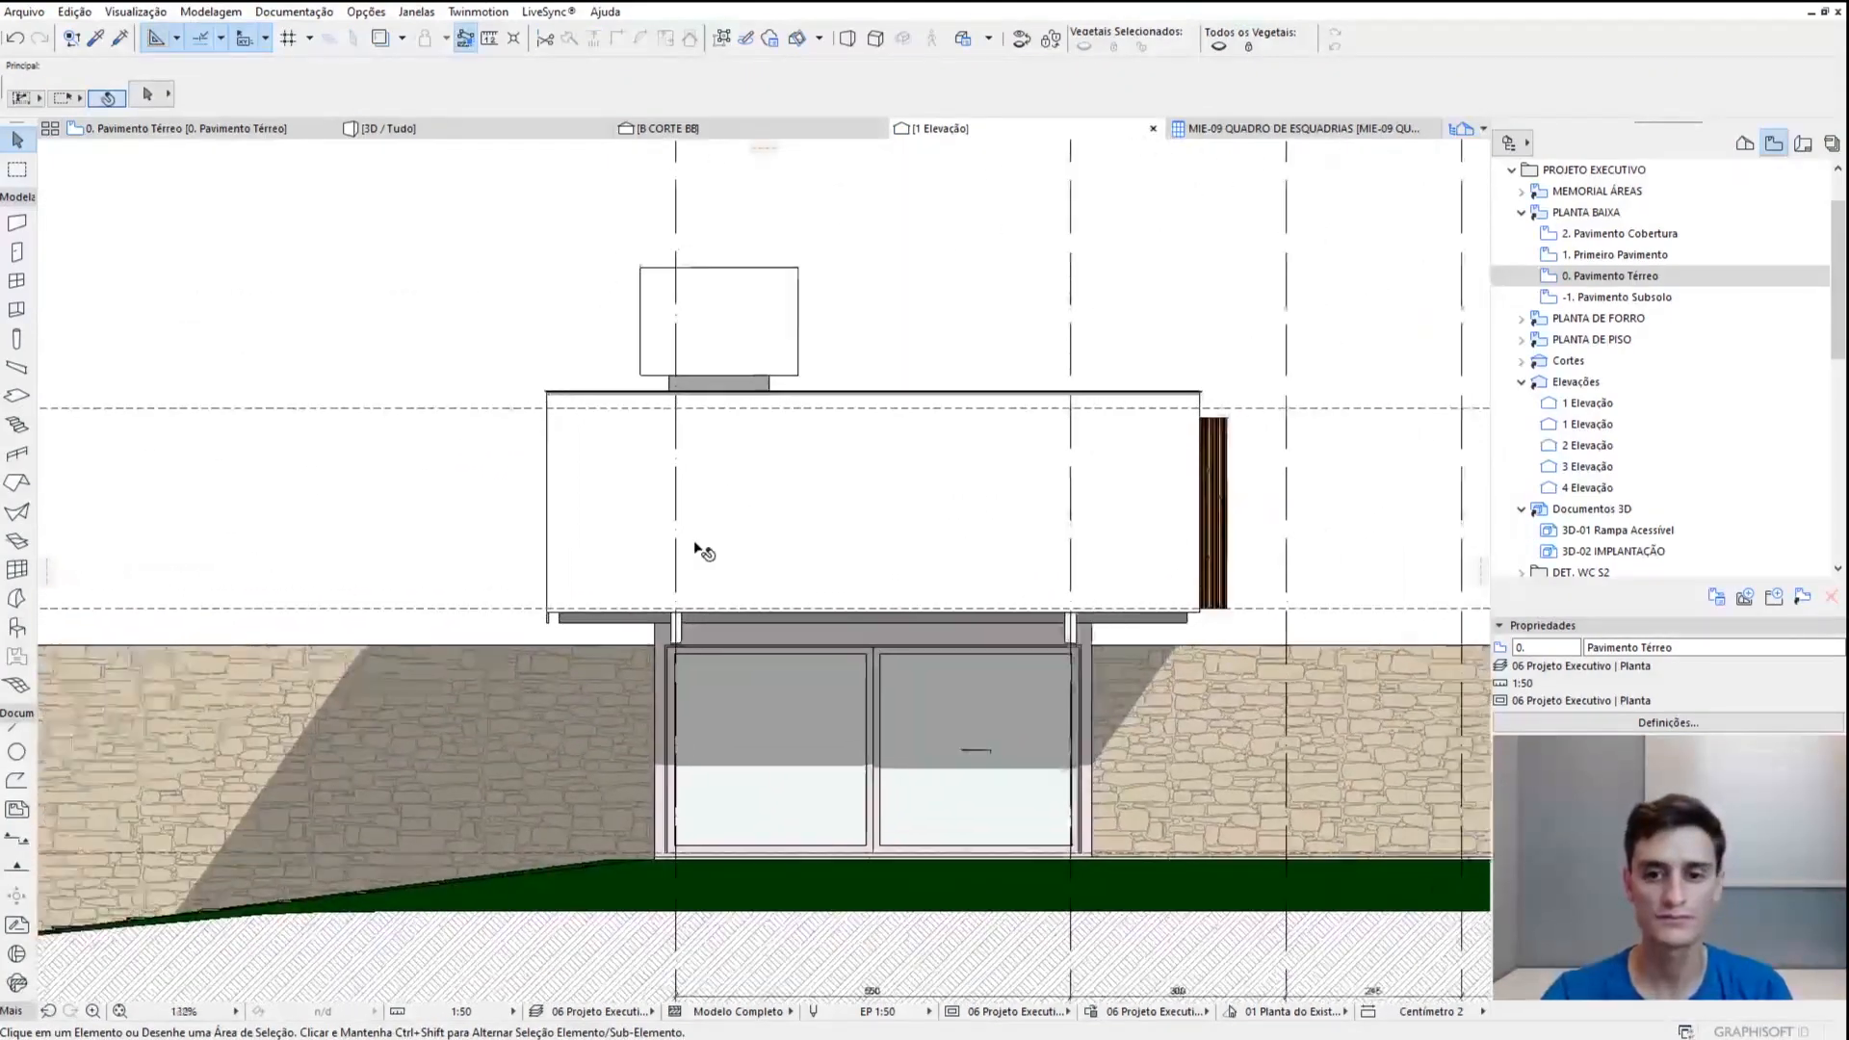
scroll(695, 545, "down", 3)
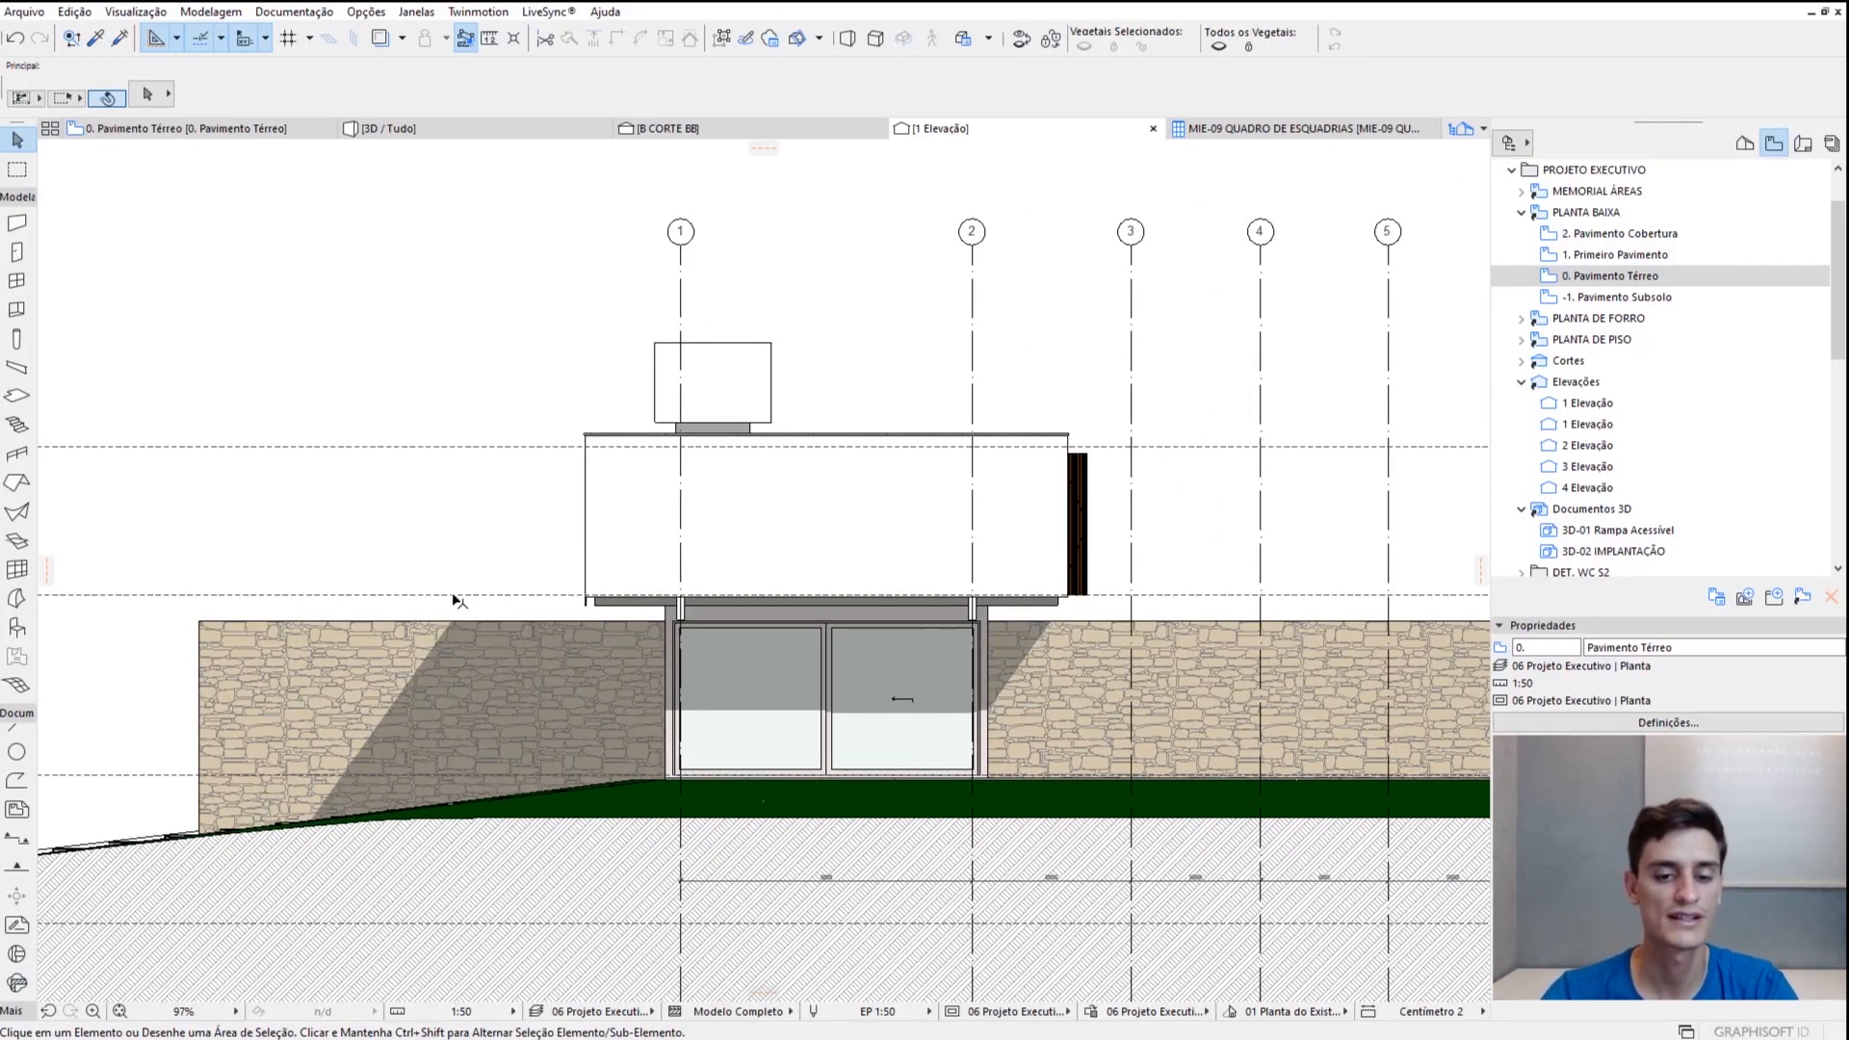
scroll(567, 724, "up", 2)
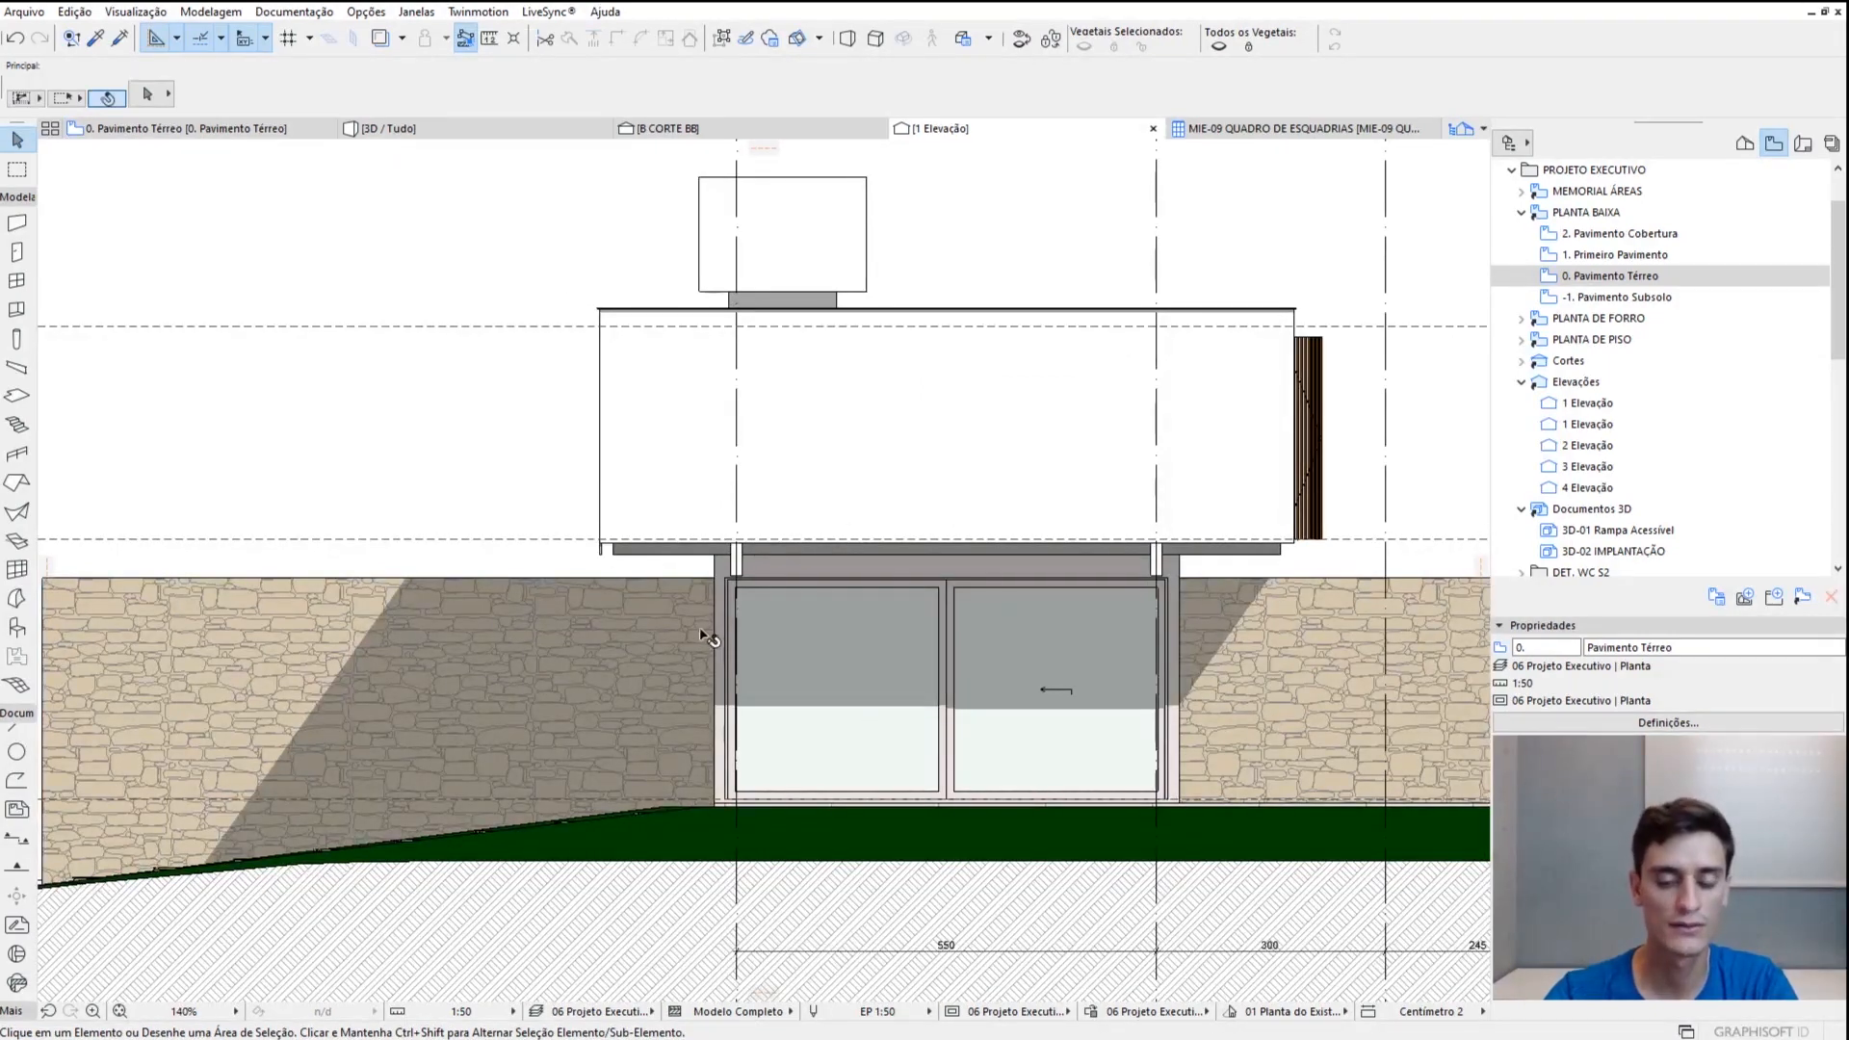
scroll(725, 662, "down", 2)
left_click(617, 1011)
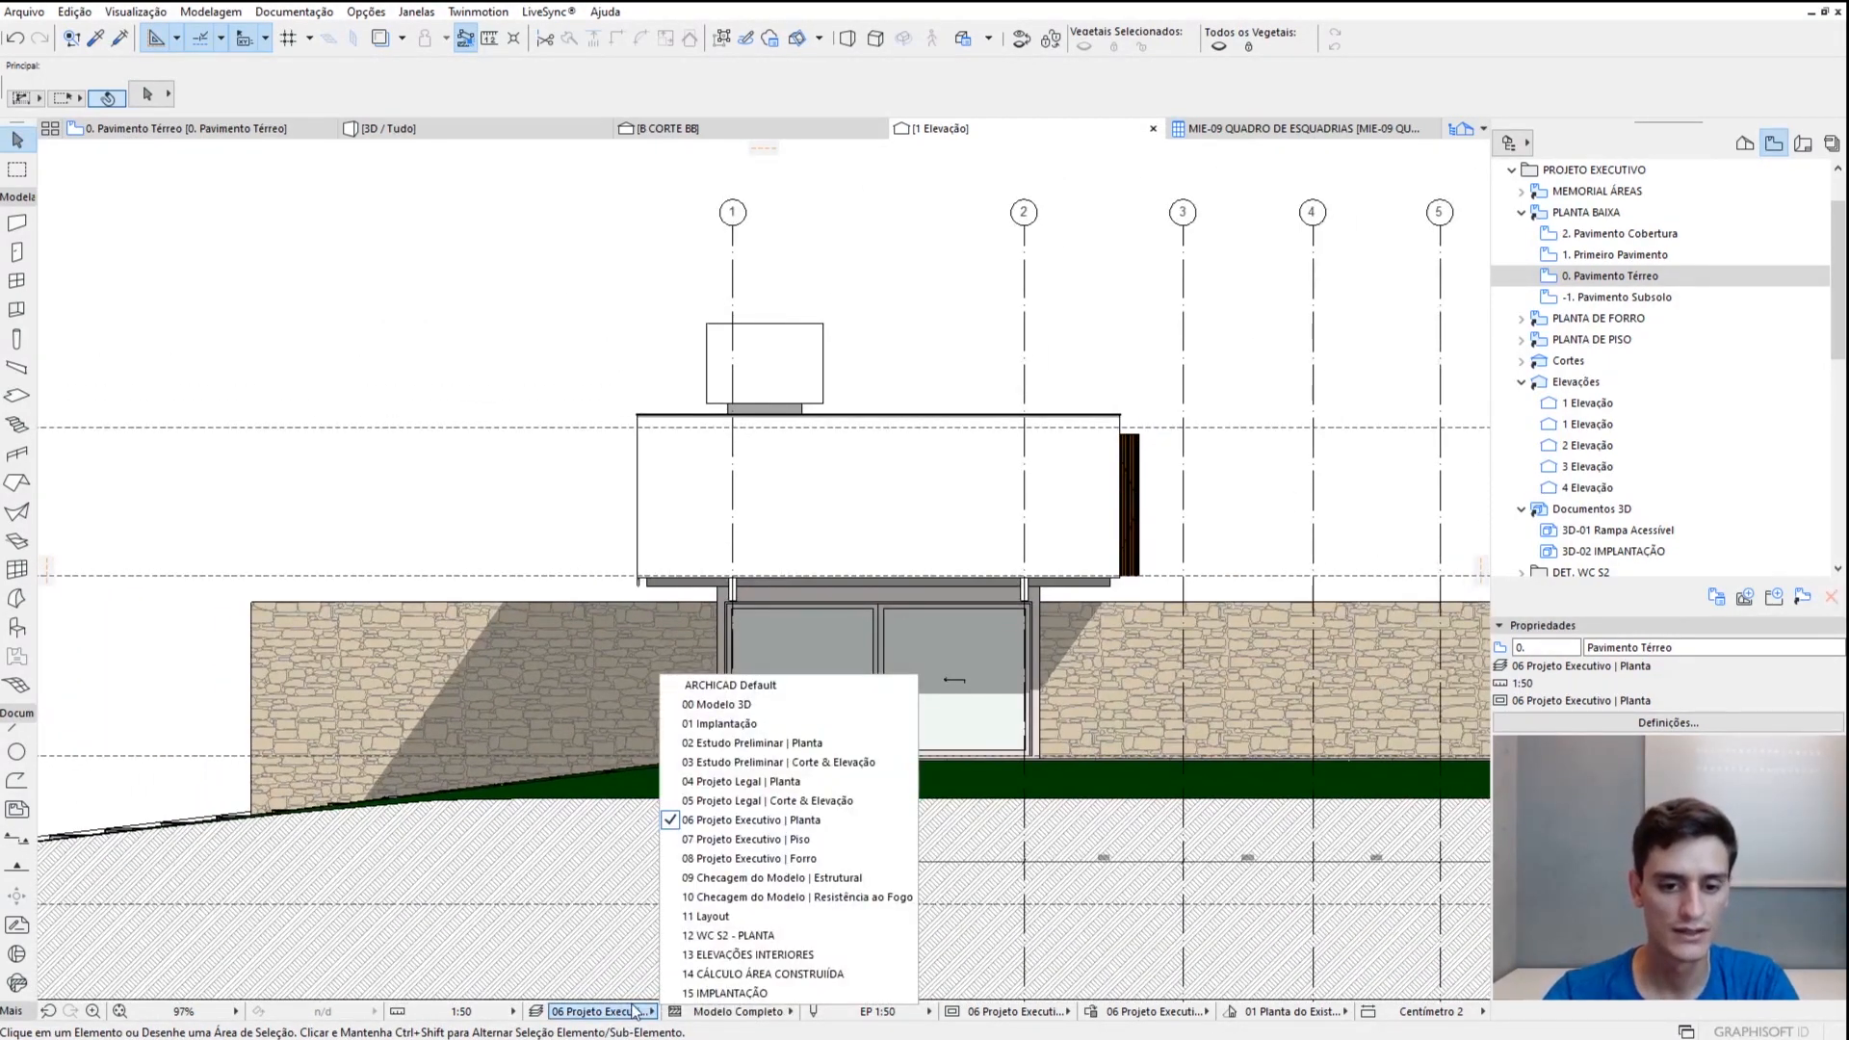
left_click(771, 800)
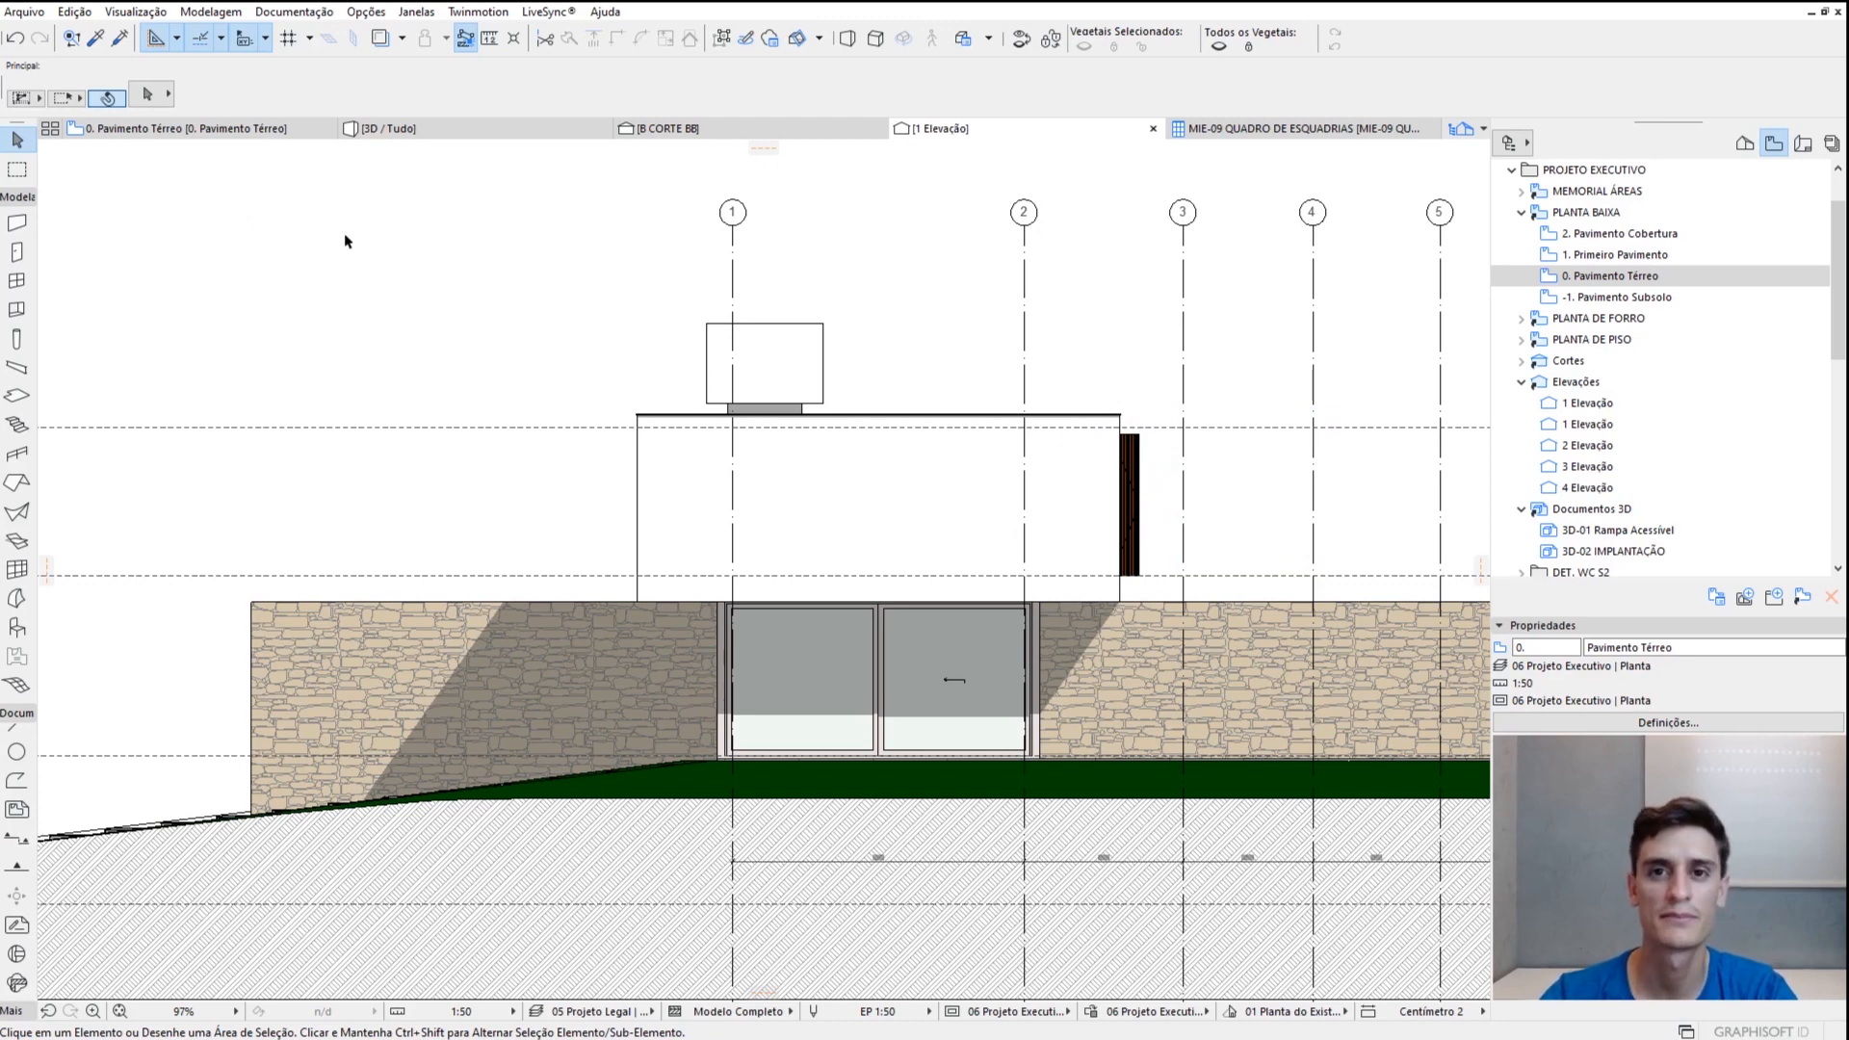
Return to the ground-floor plan, open the settings of the new elevation line and select the Esconder Elementos Cortados option
scroll(903, 474, "up", 1)
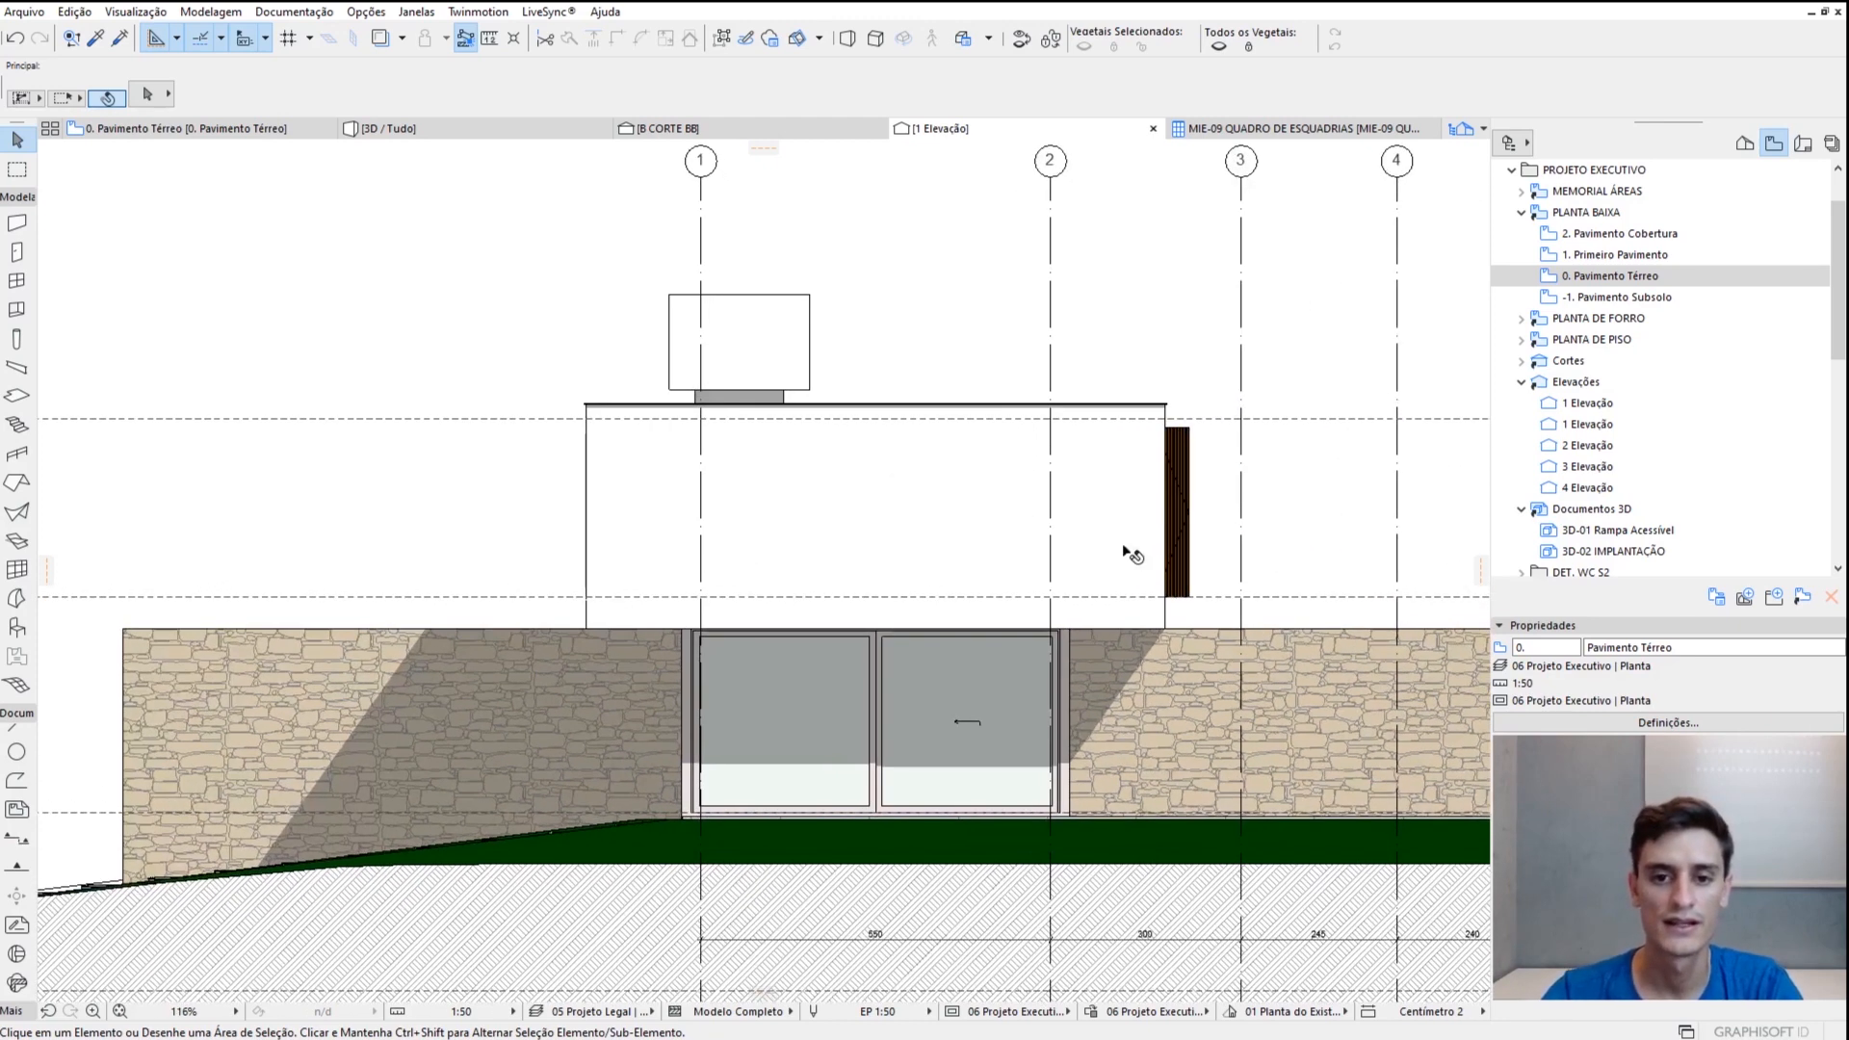
middle_click_drag(1327, 626, 1146, 582)
middle_click_drag(584, 615, 783, 614)
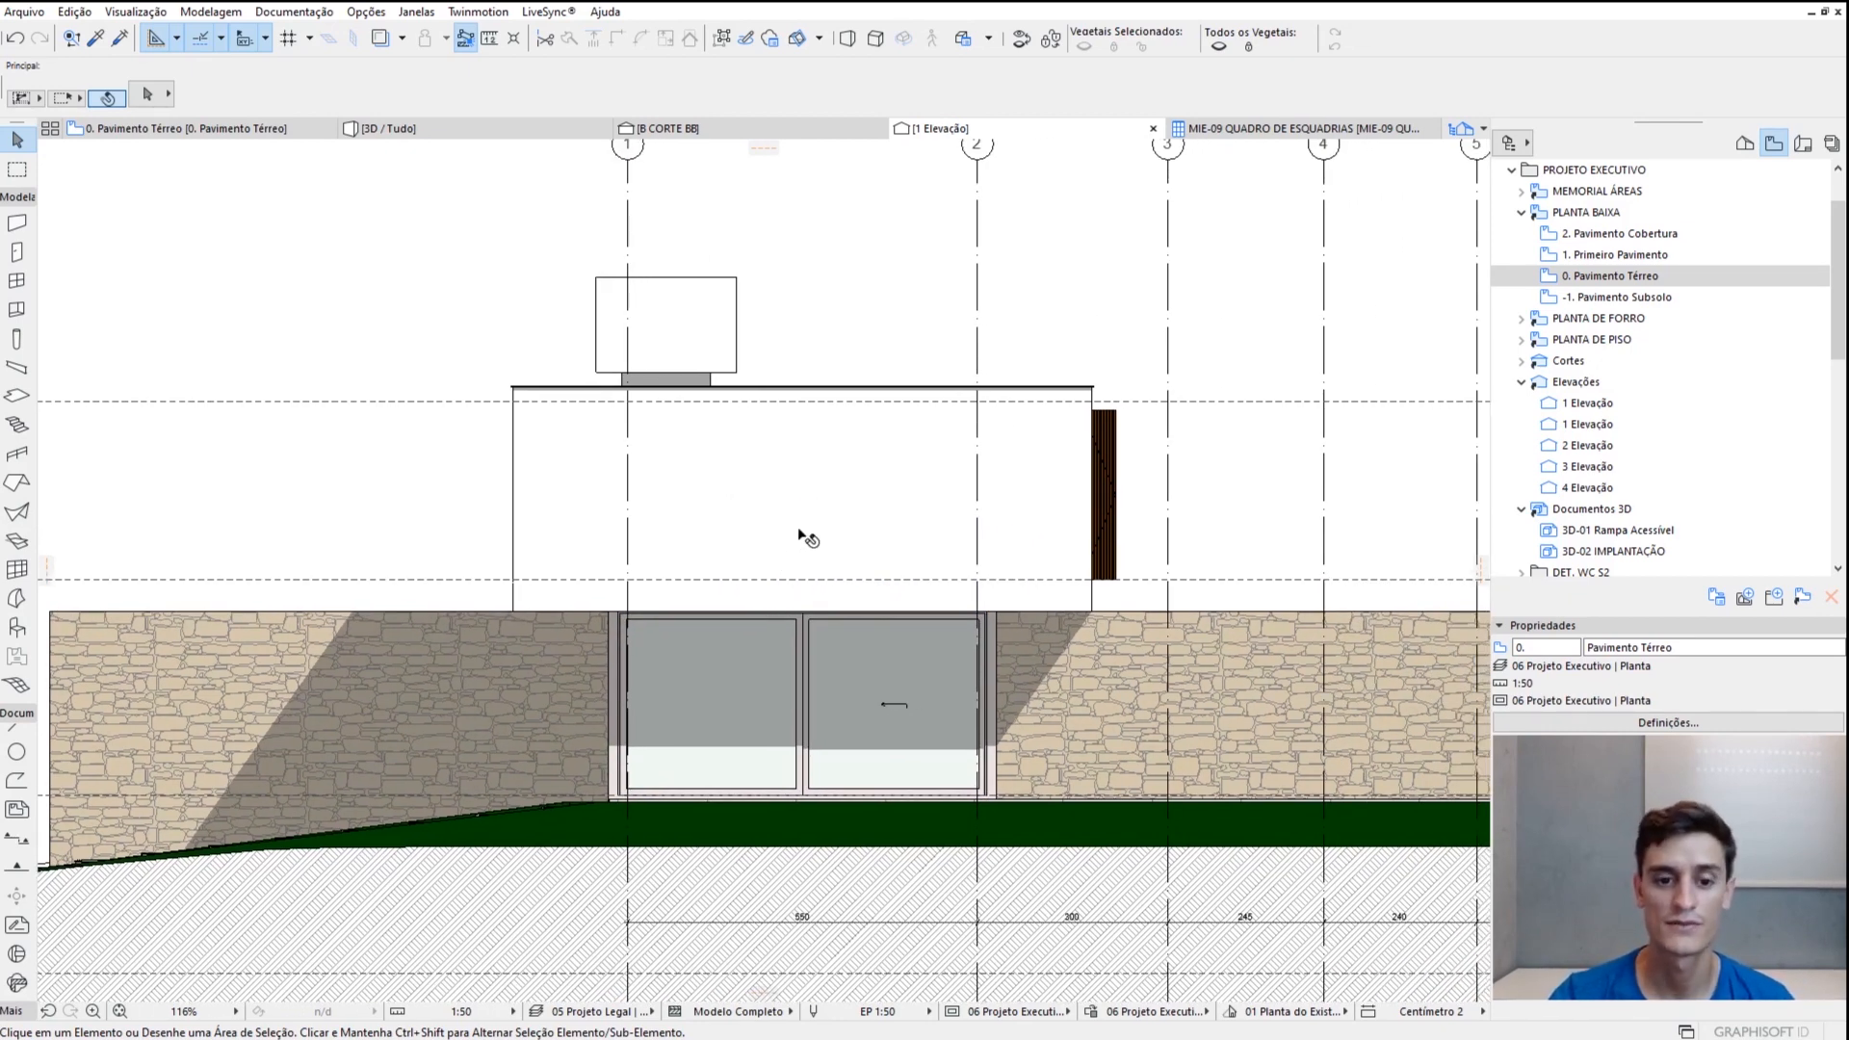
scroll(948, 612, "down", 2)
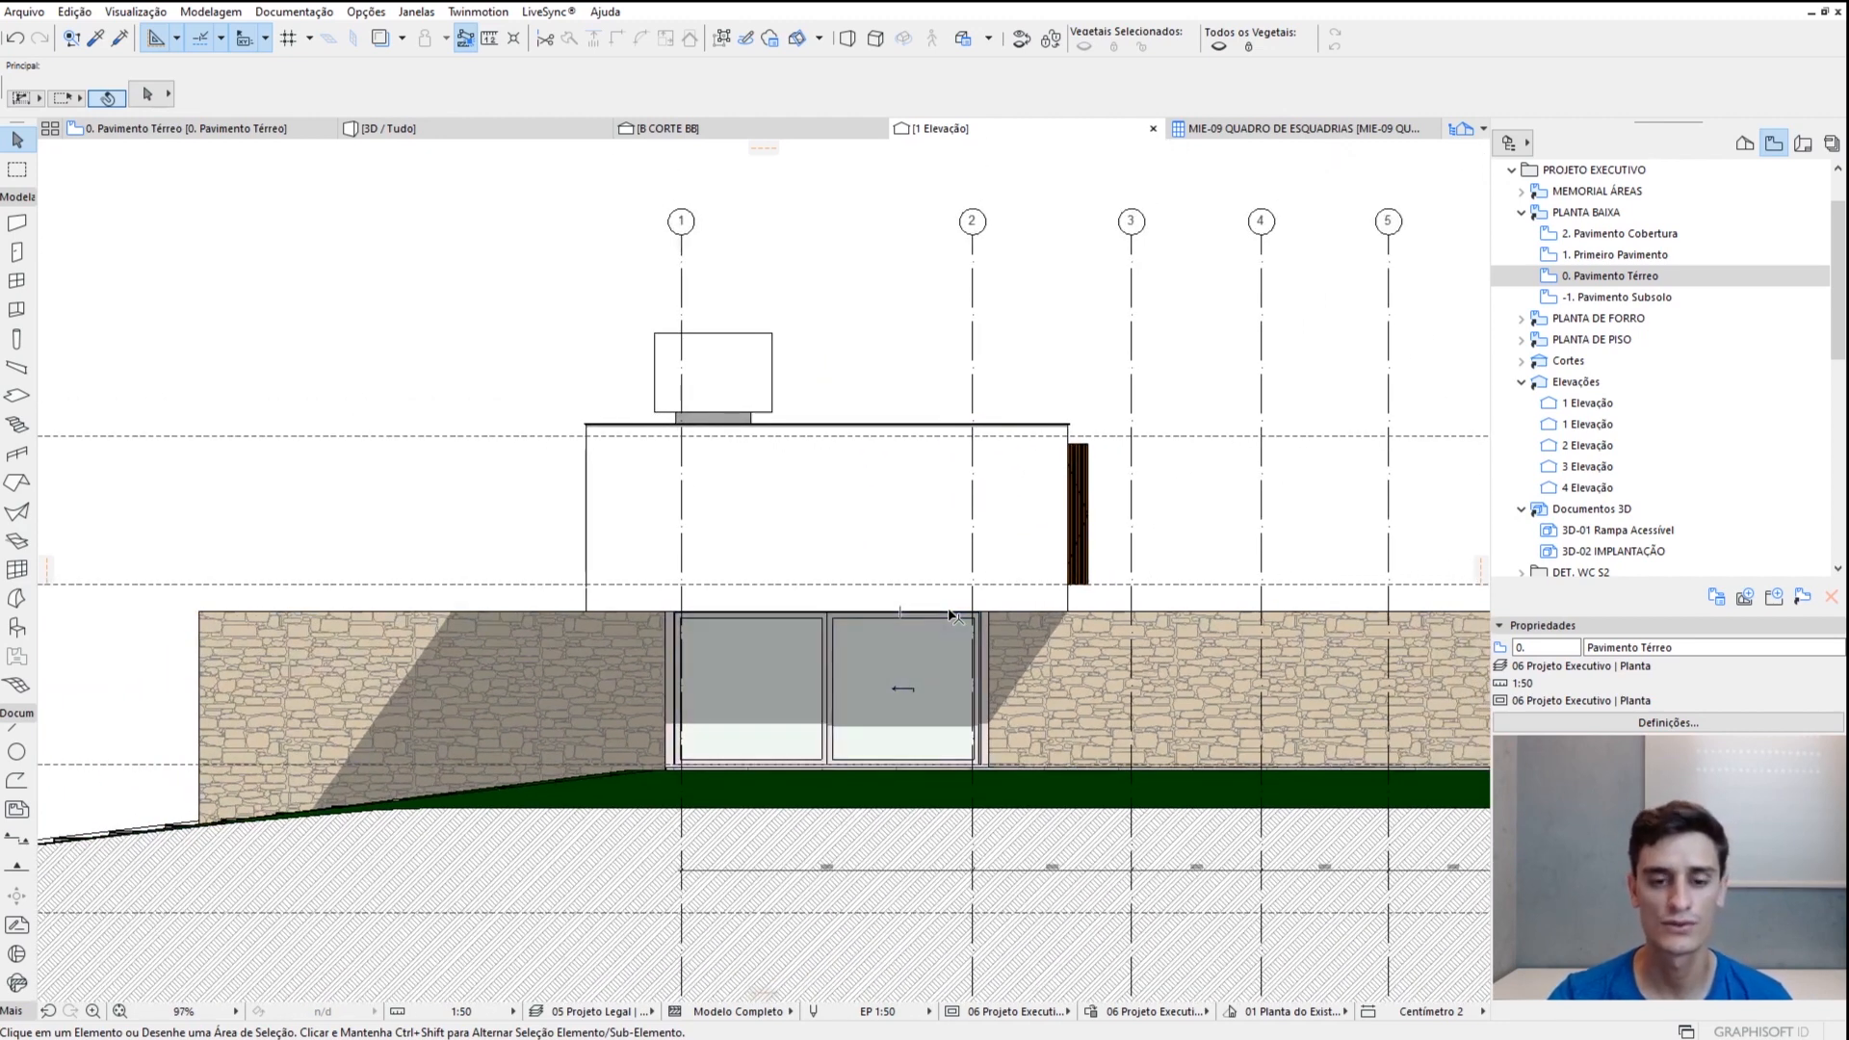
scroll(858, 564, "up", 2)
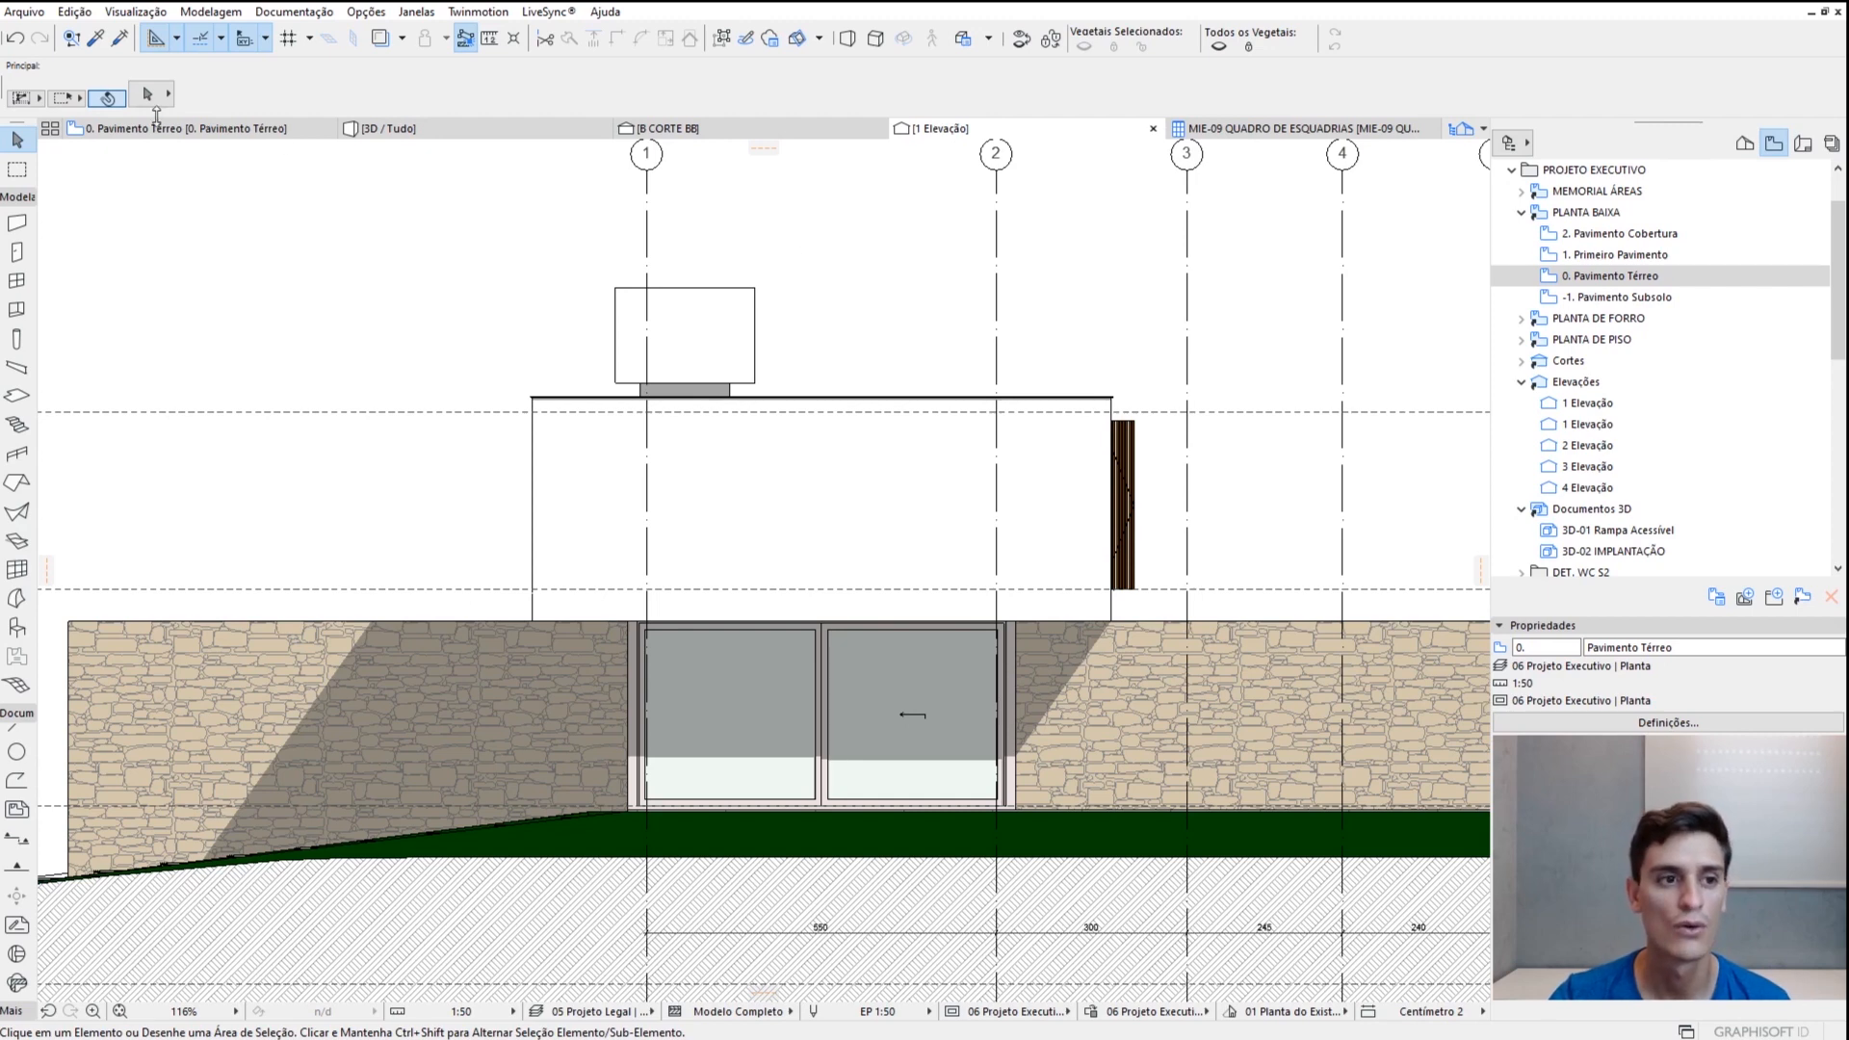
left_click(174, 128)
left_click(805, 773)
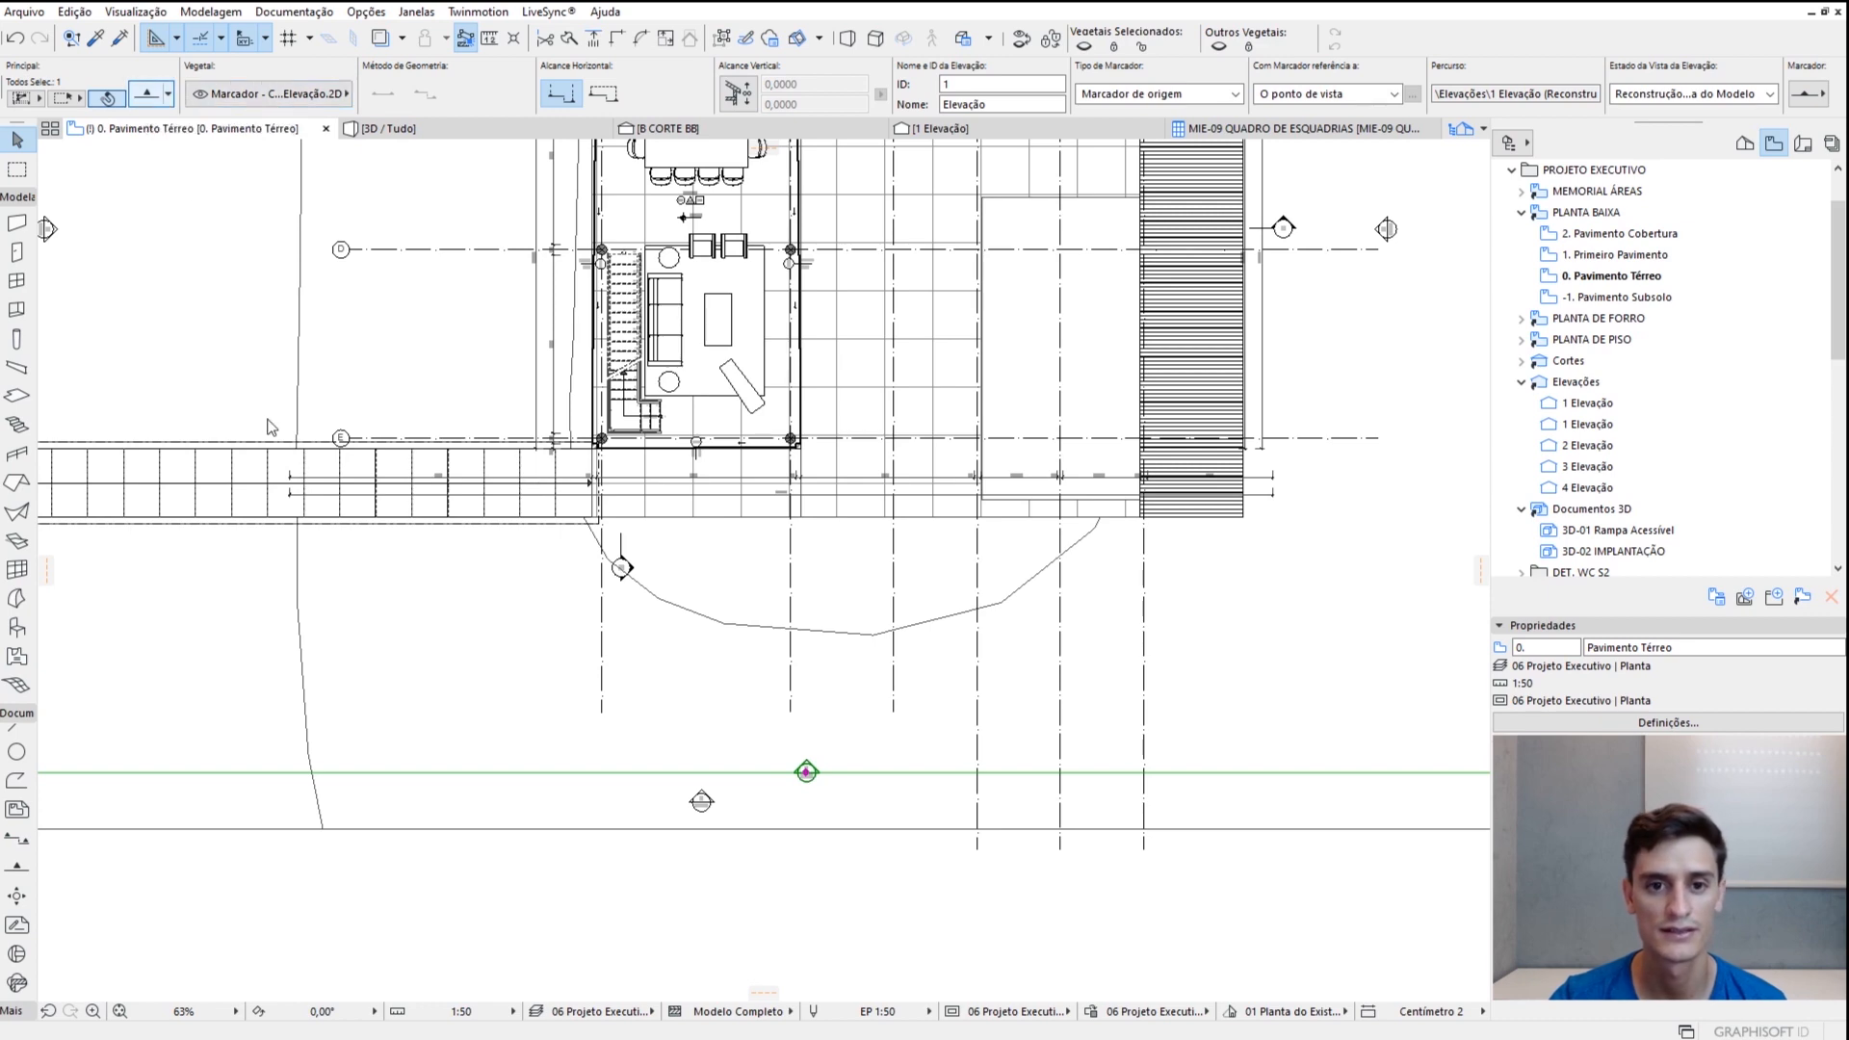
key("ctrl+t")
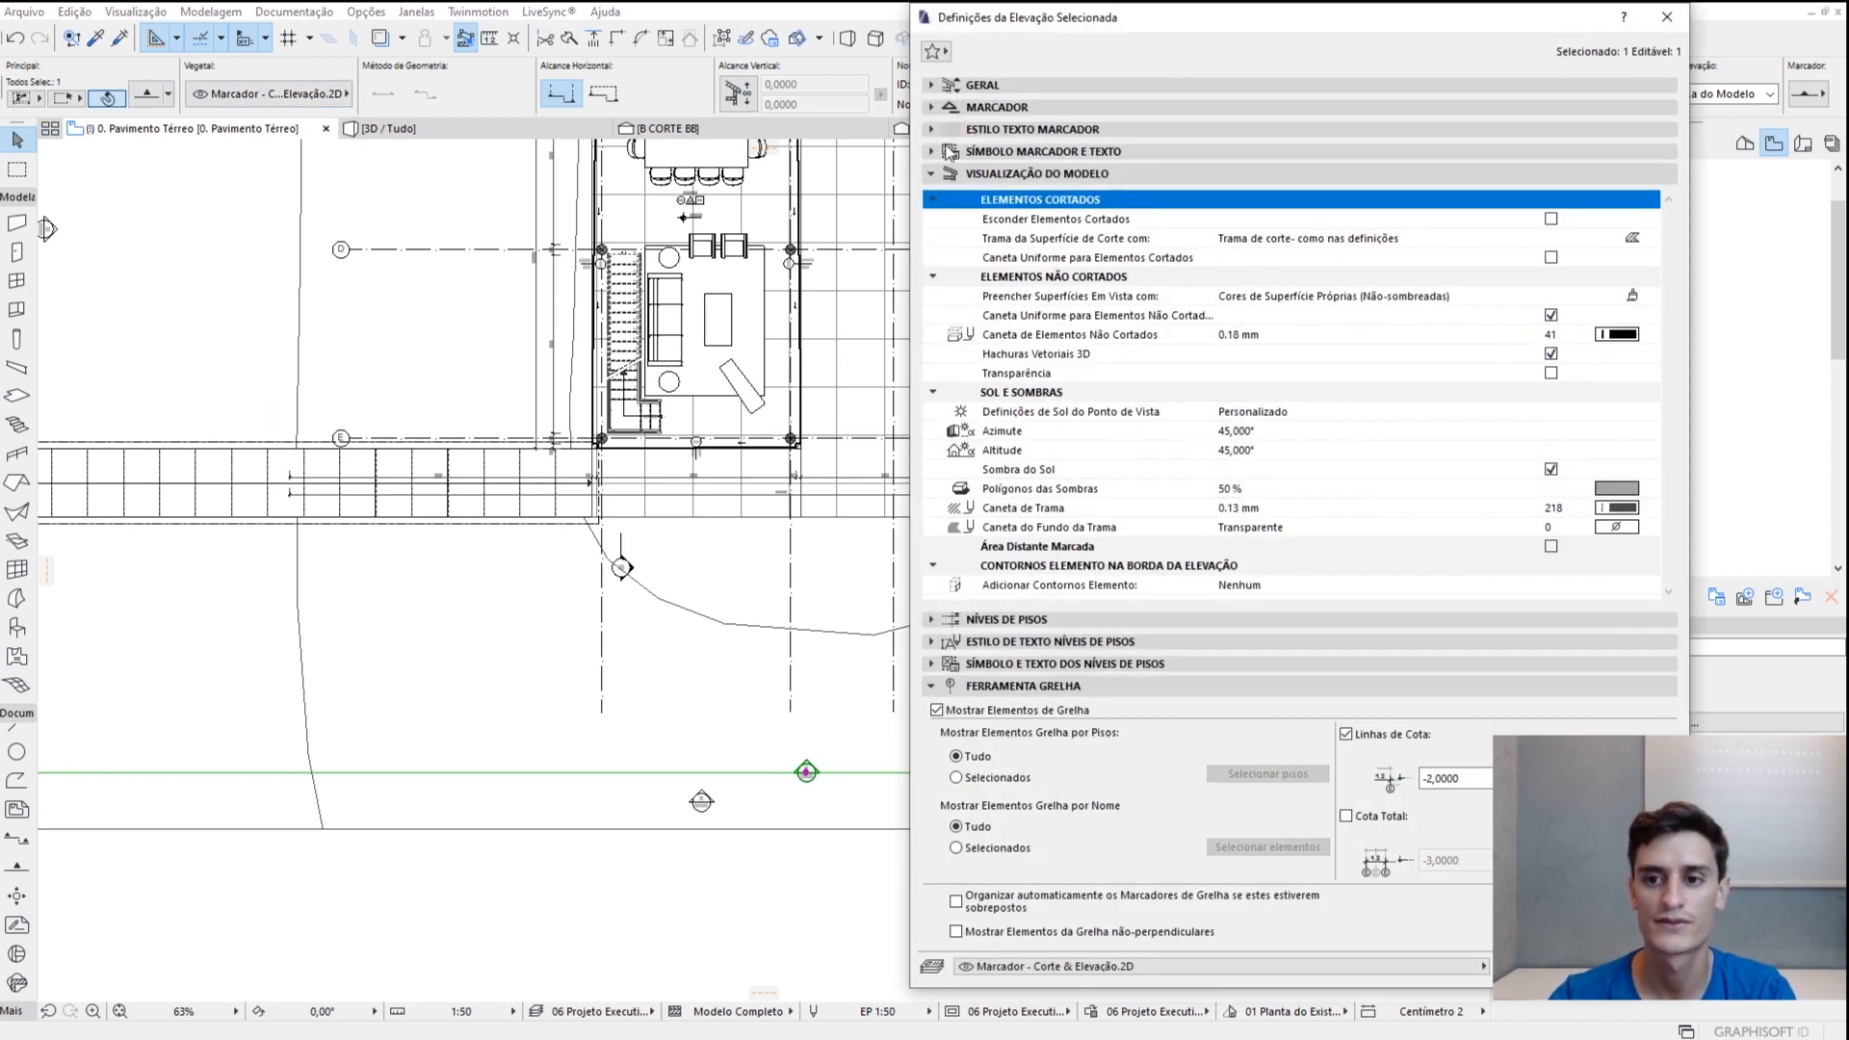
left_click_drag(1188, 17, 872, 30)
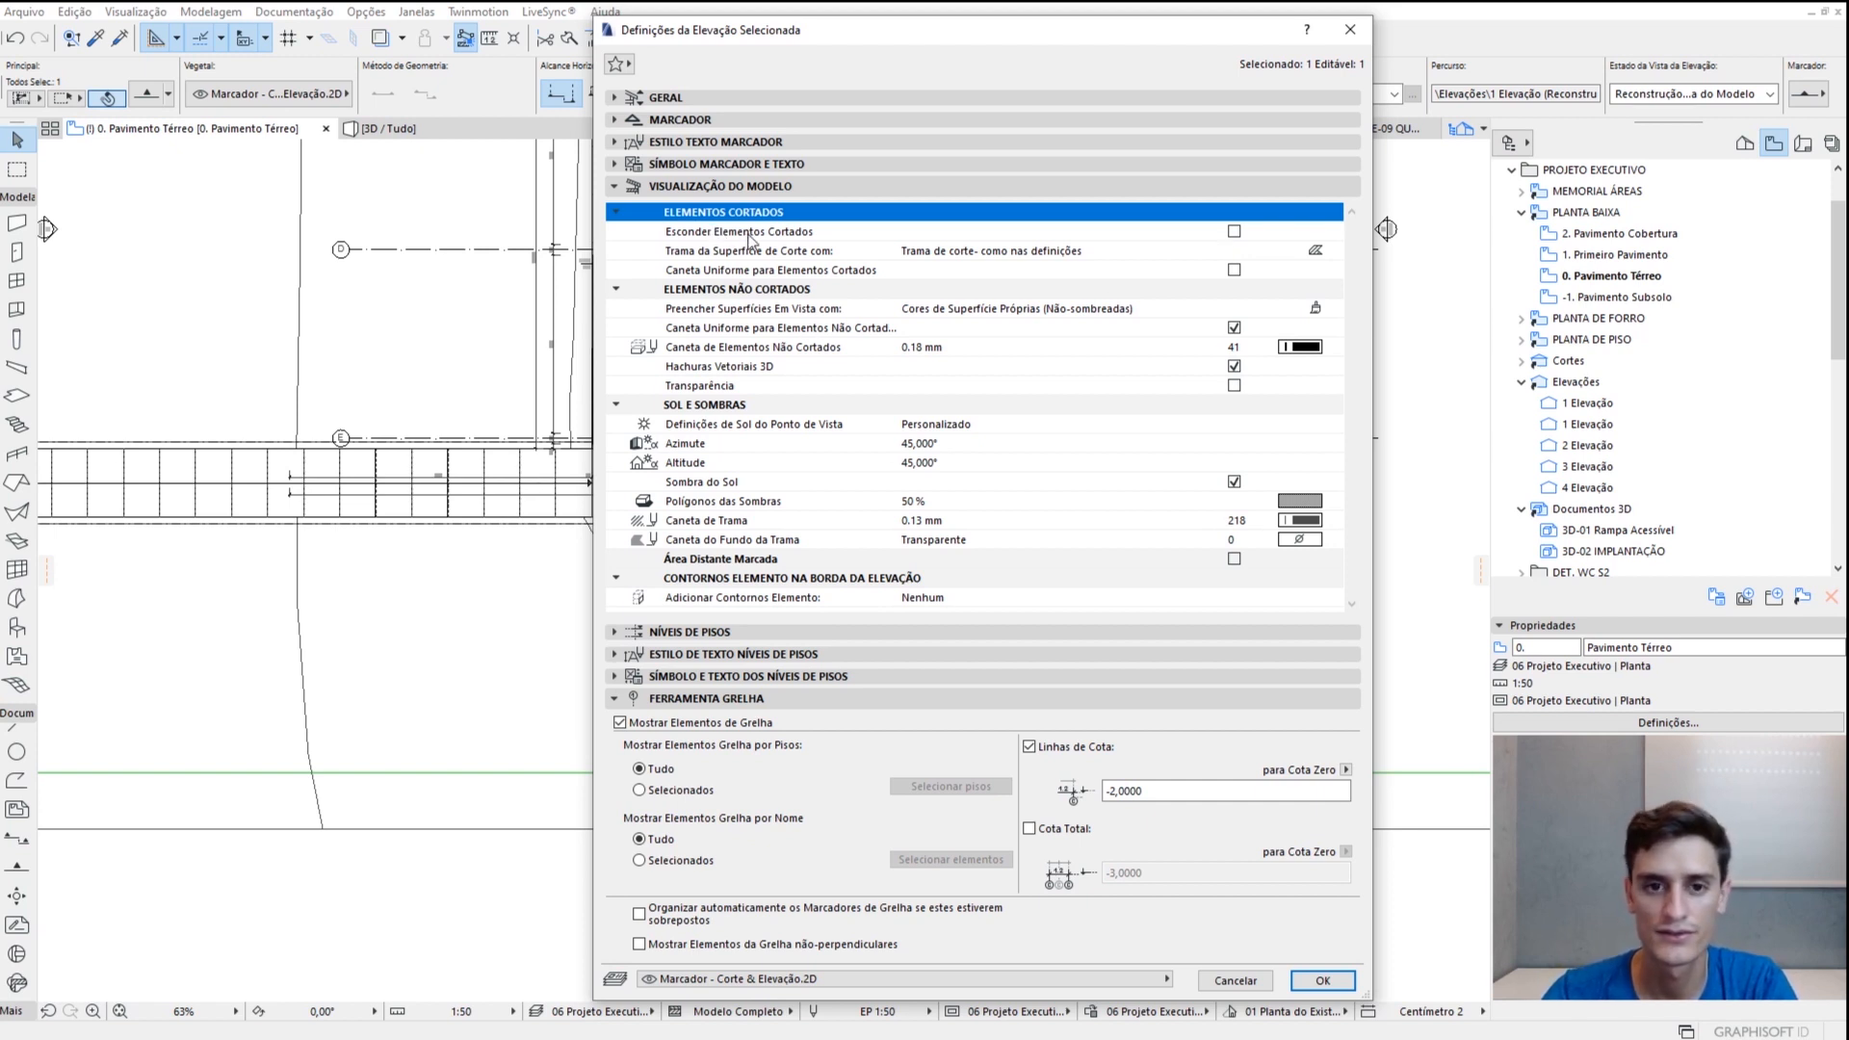
left_click(1232, 234)
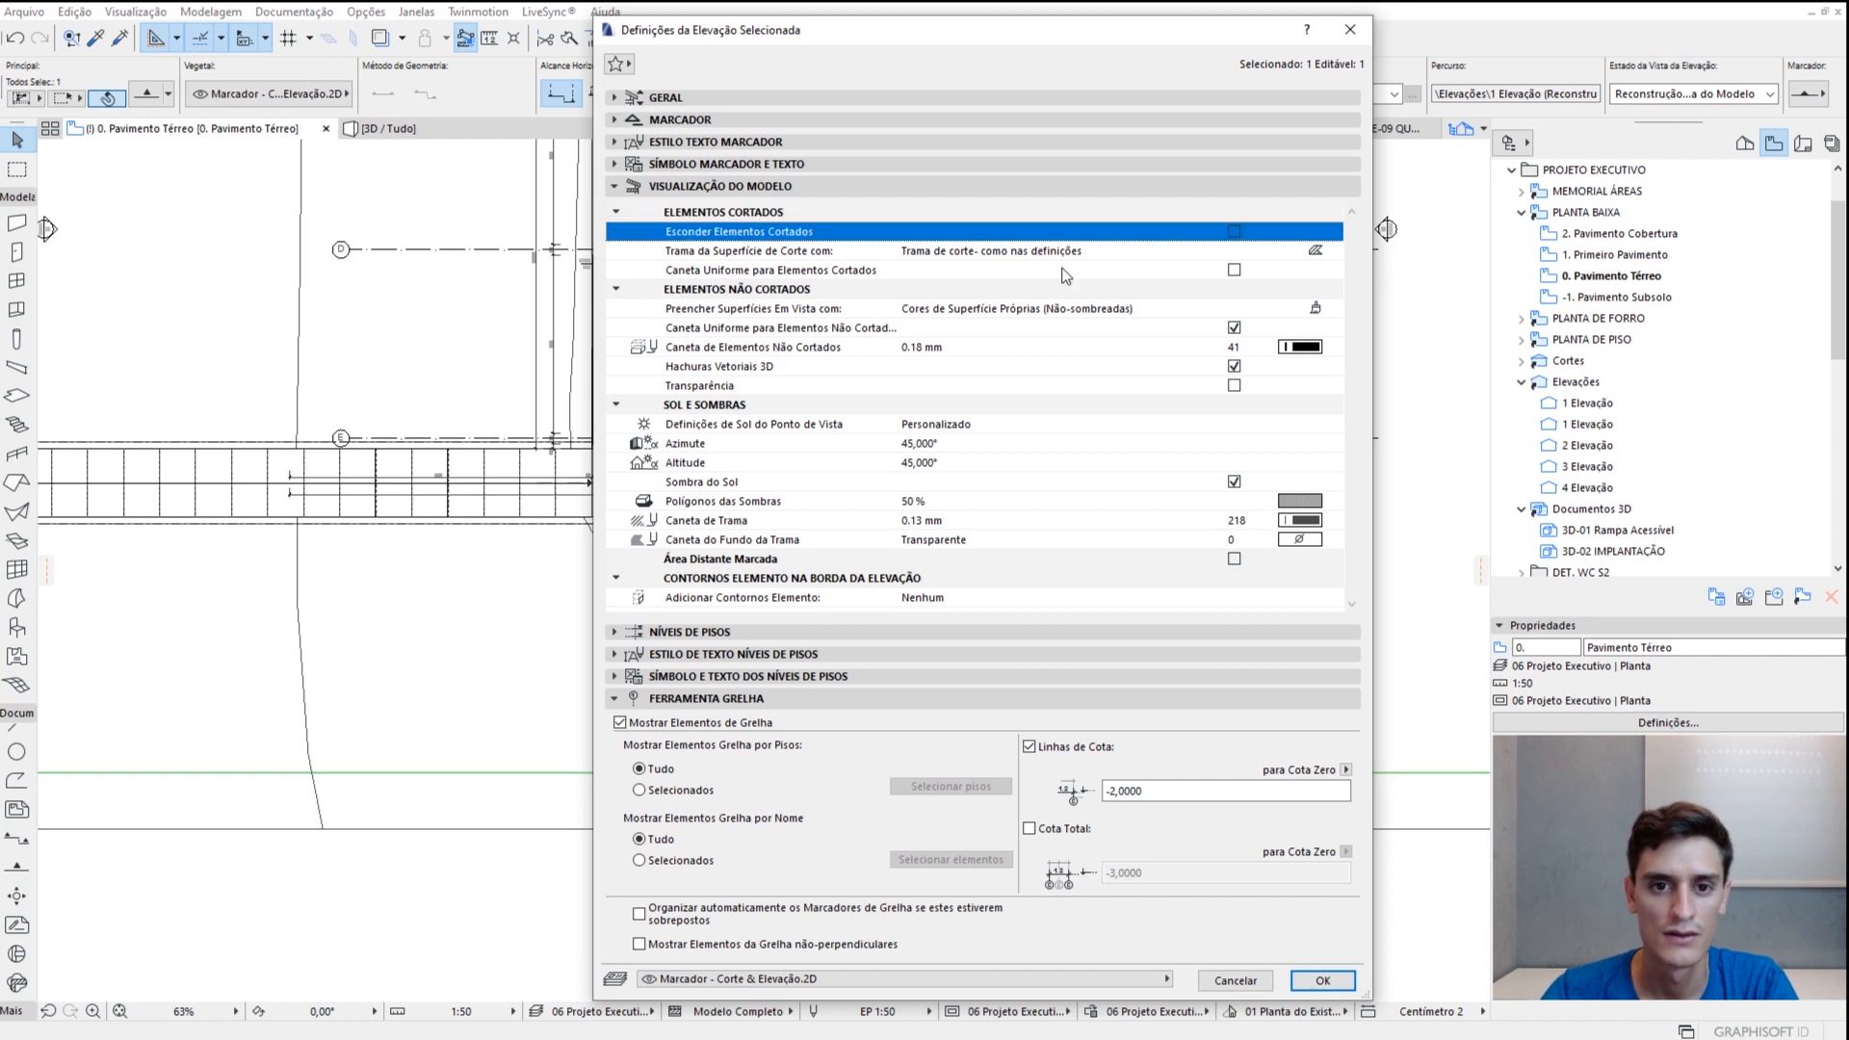
Fill the elevation's uncut surfaces with a uniform pen colour, using pen 121 (0.01 mm), and apply the settings
left_click(964, 322)
left_click(957, 310)
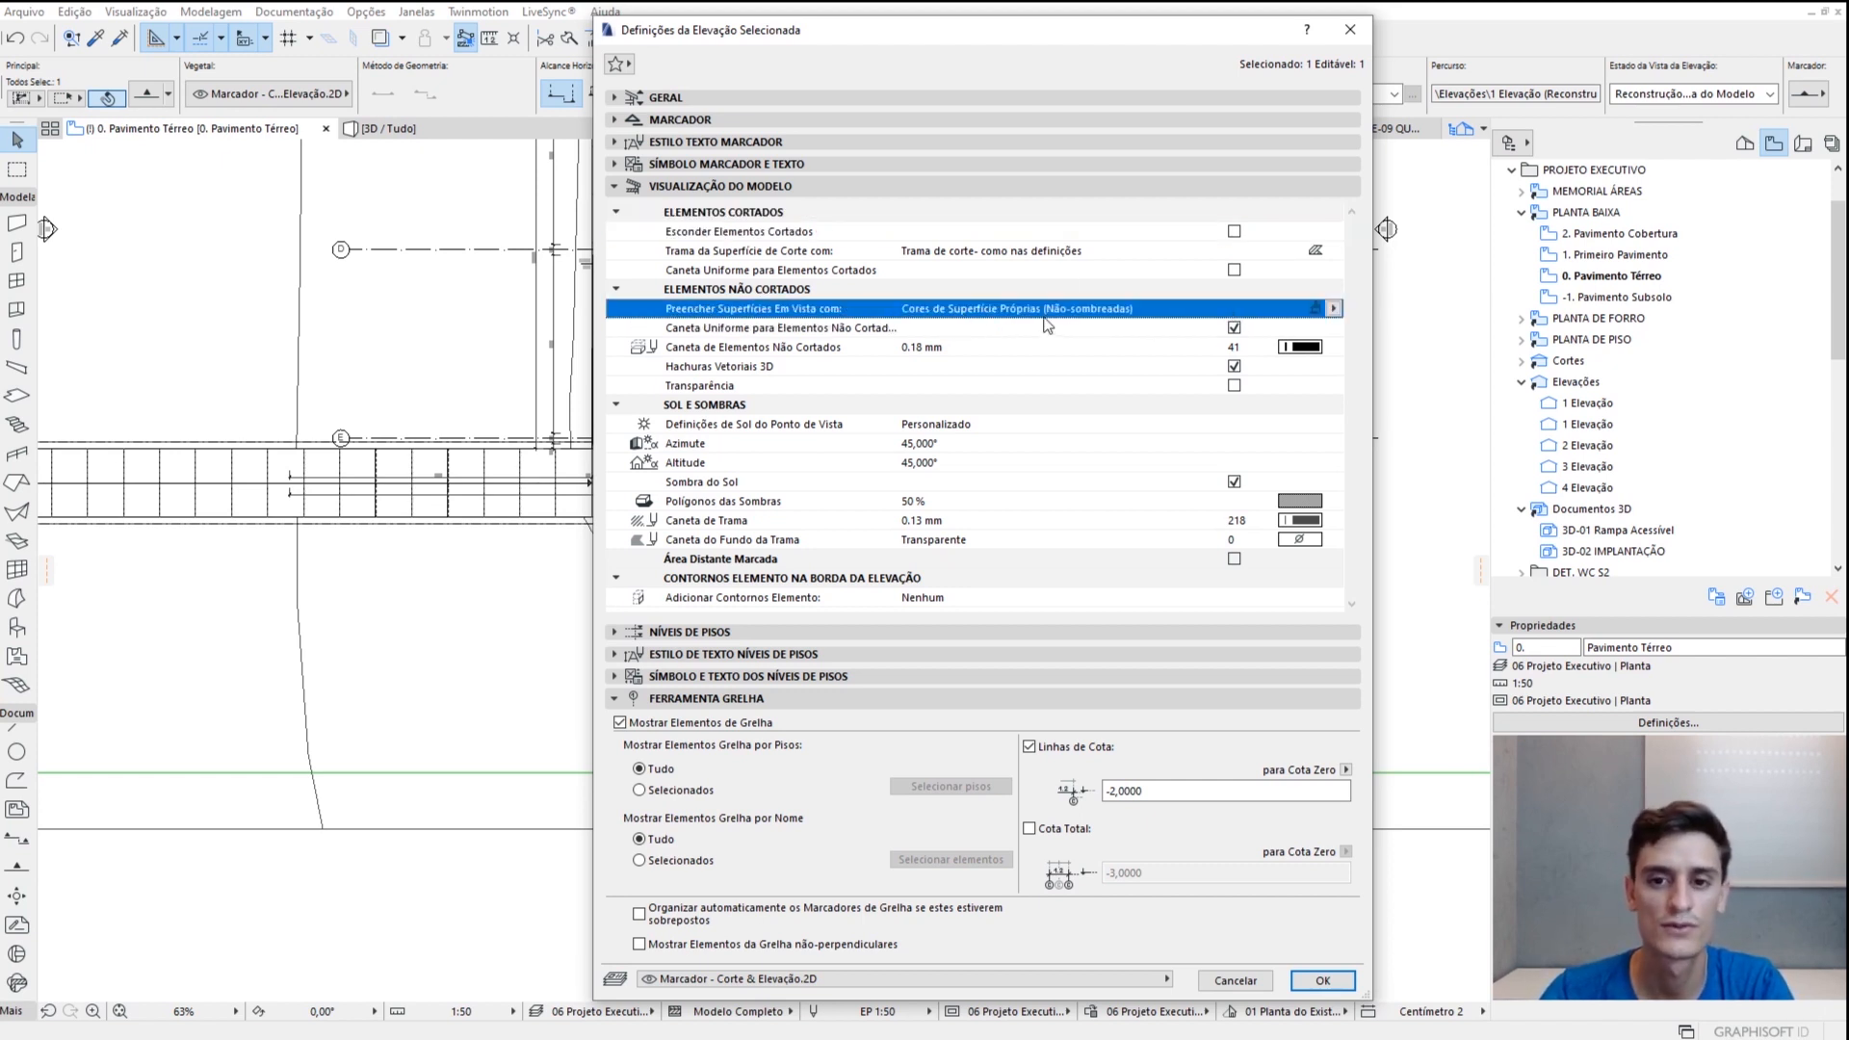
left_click(1334, 308)
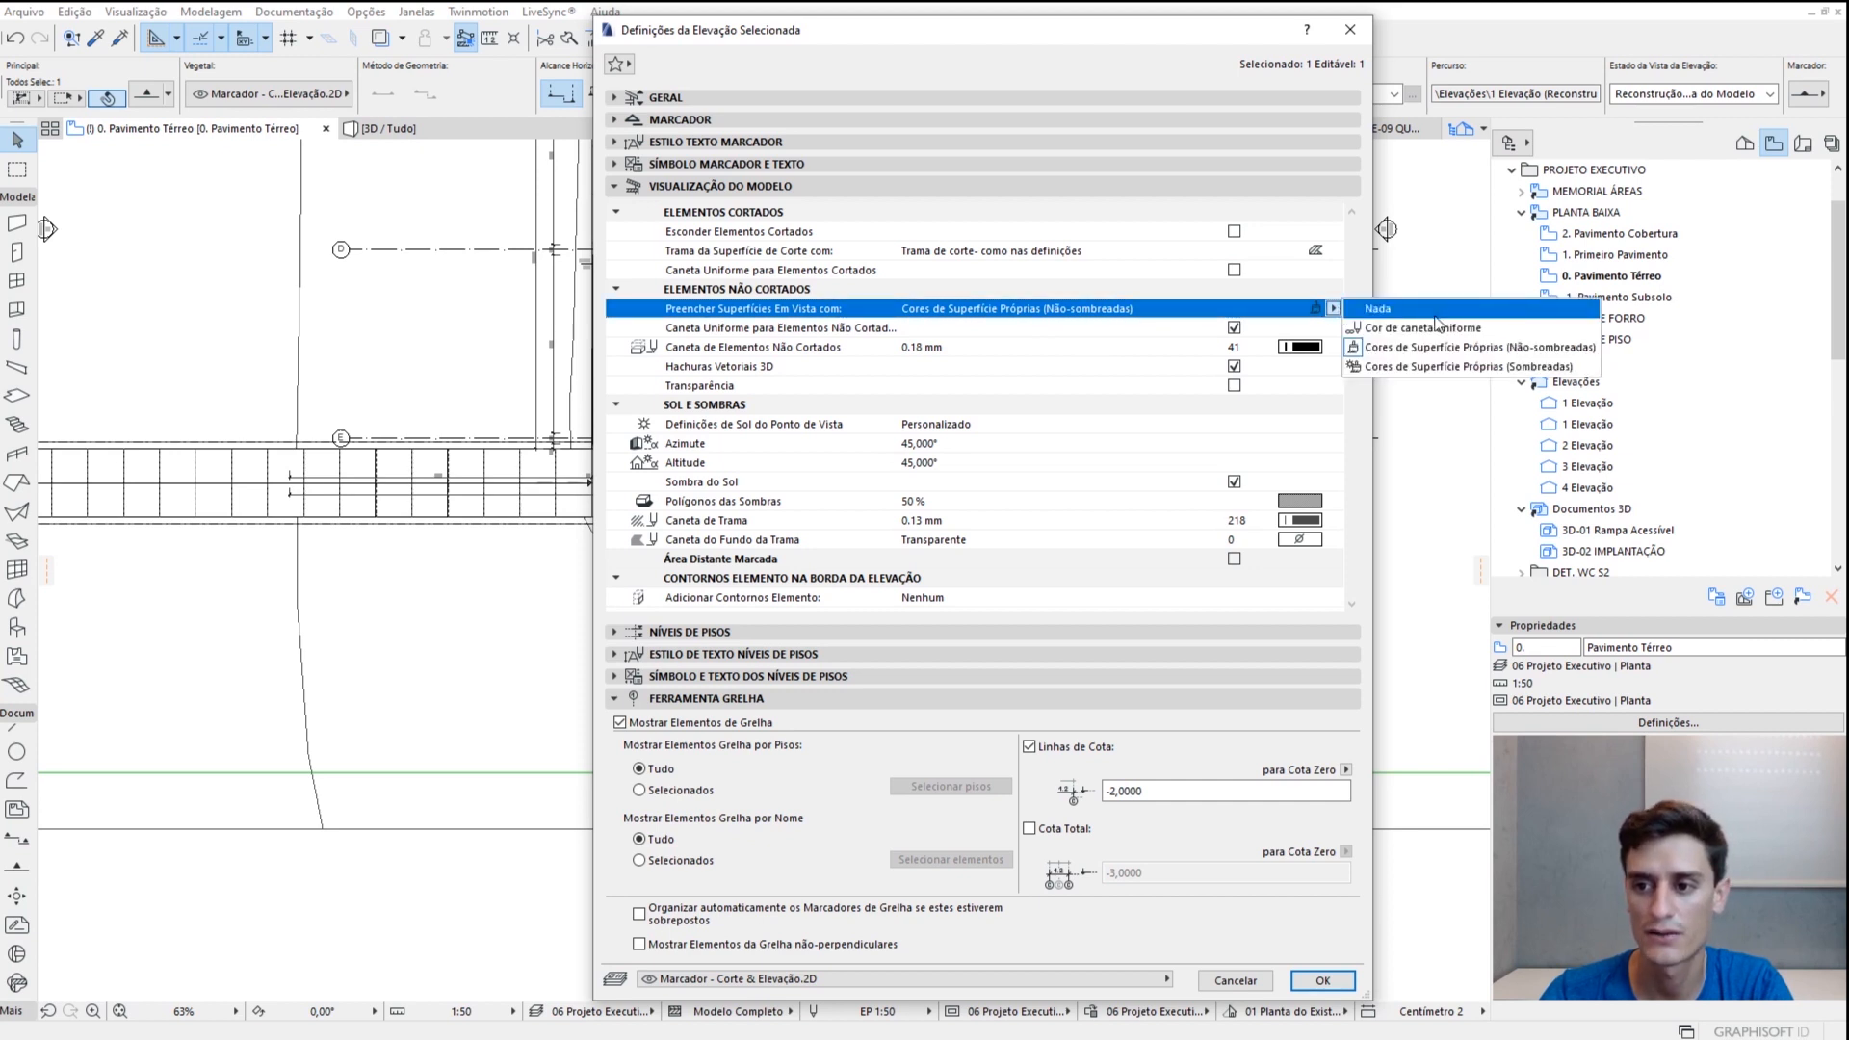
left_click(1397, 315)
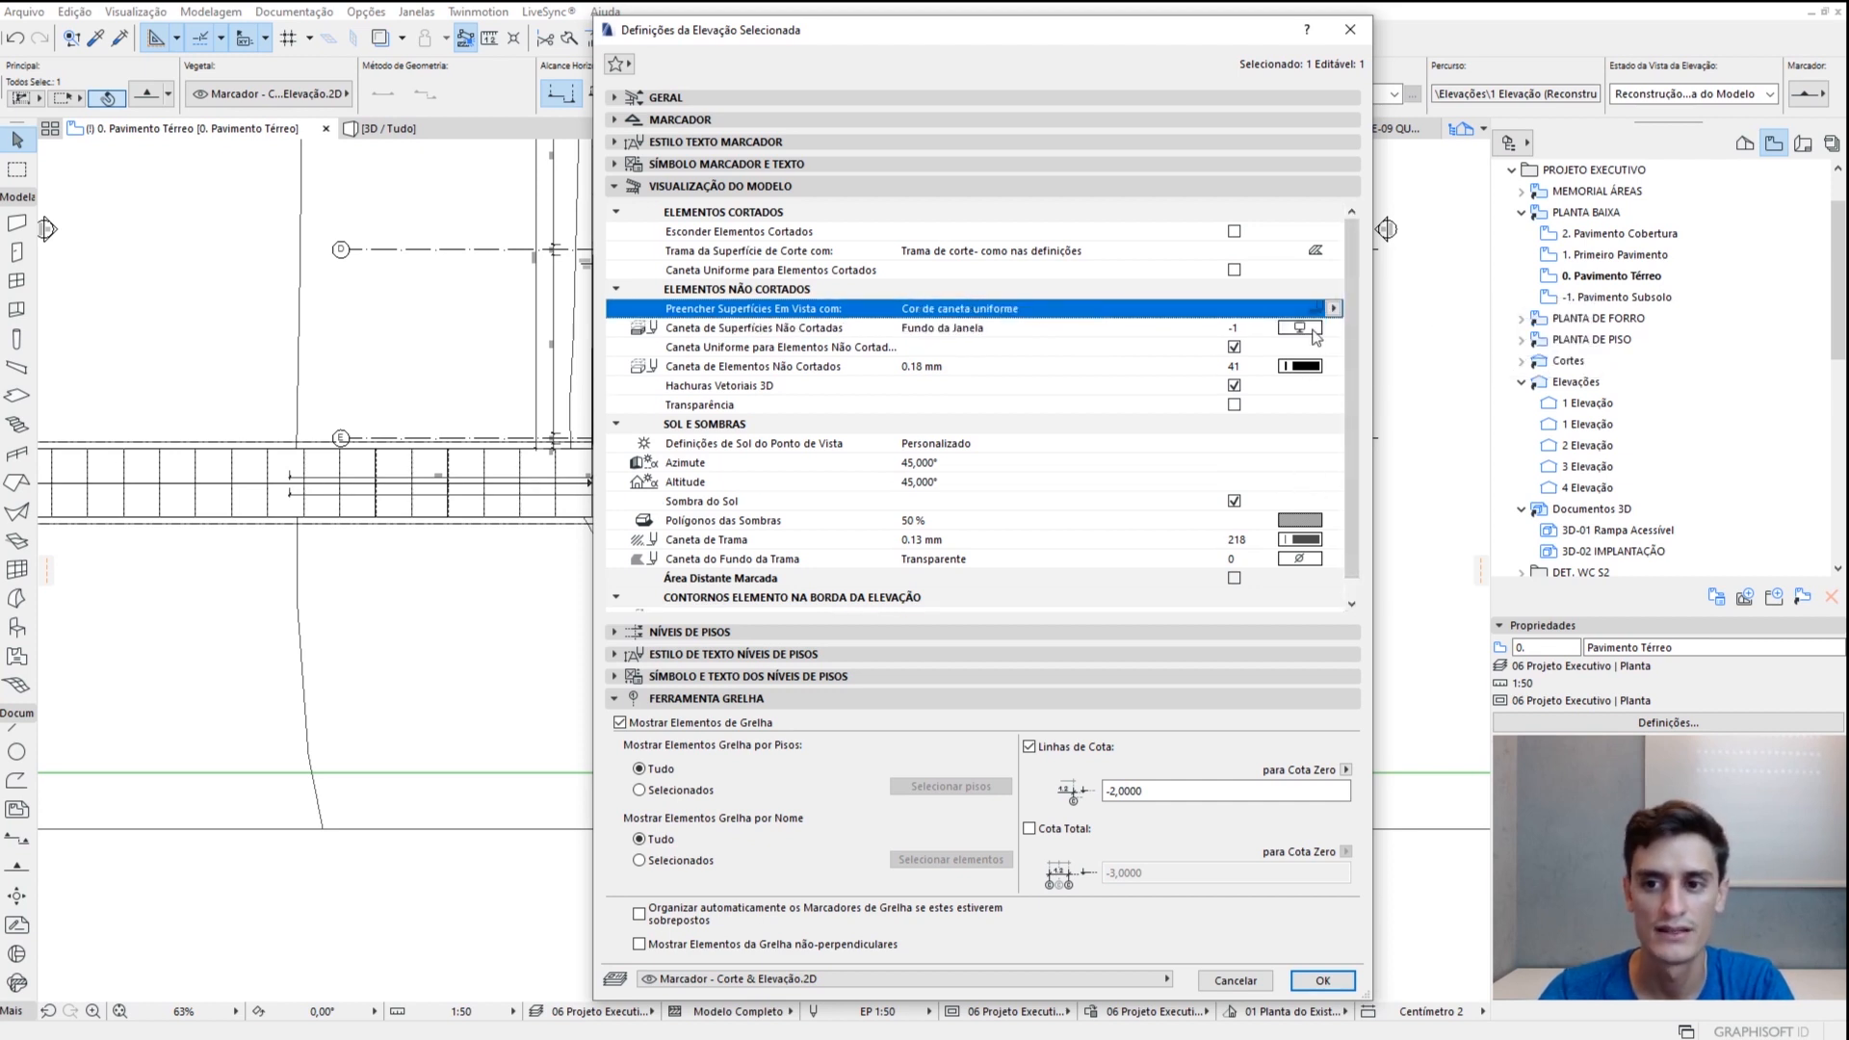
left_click(1302, 329)
double_click(1354, 430)
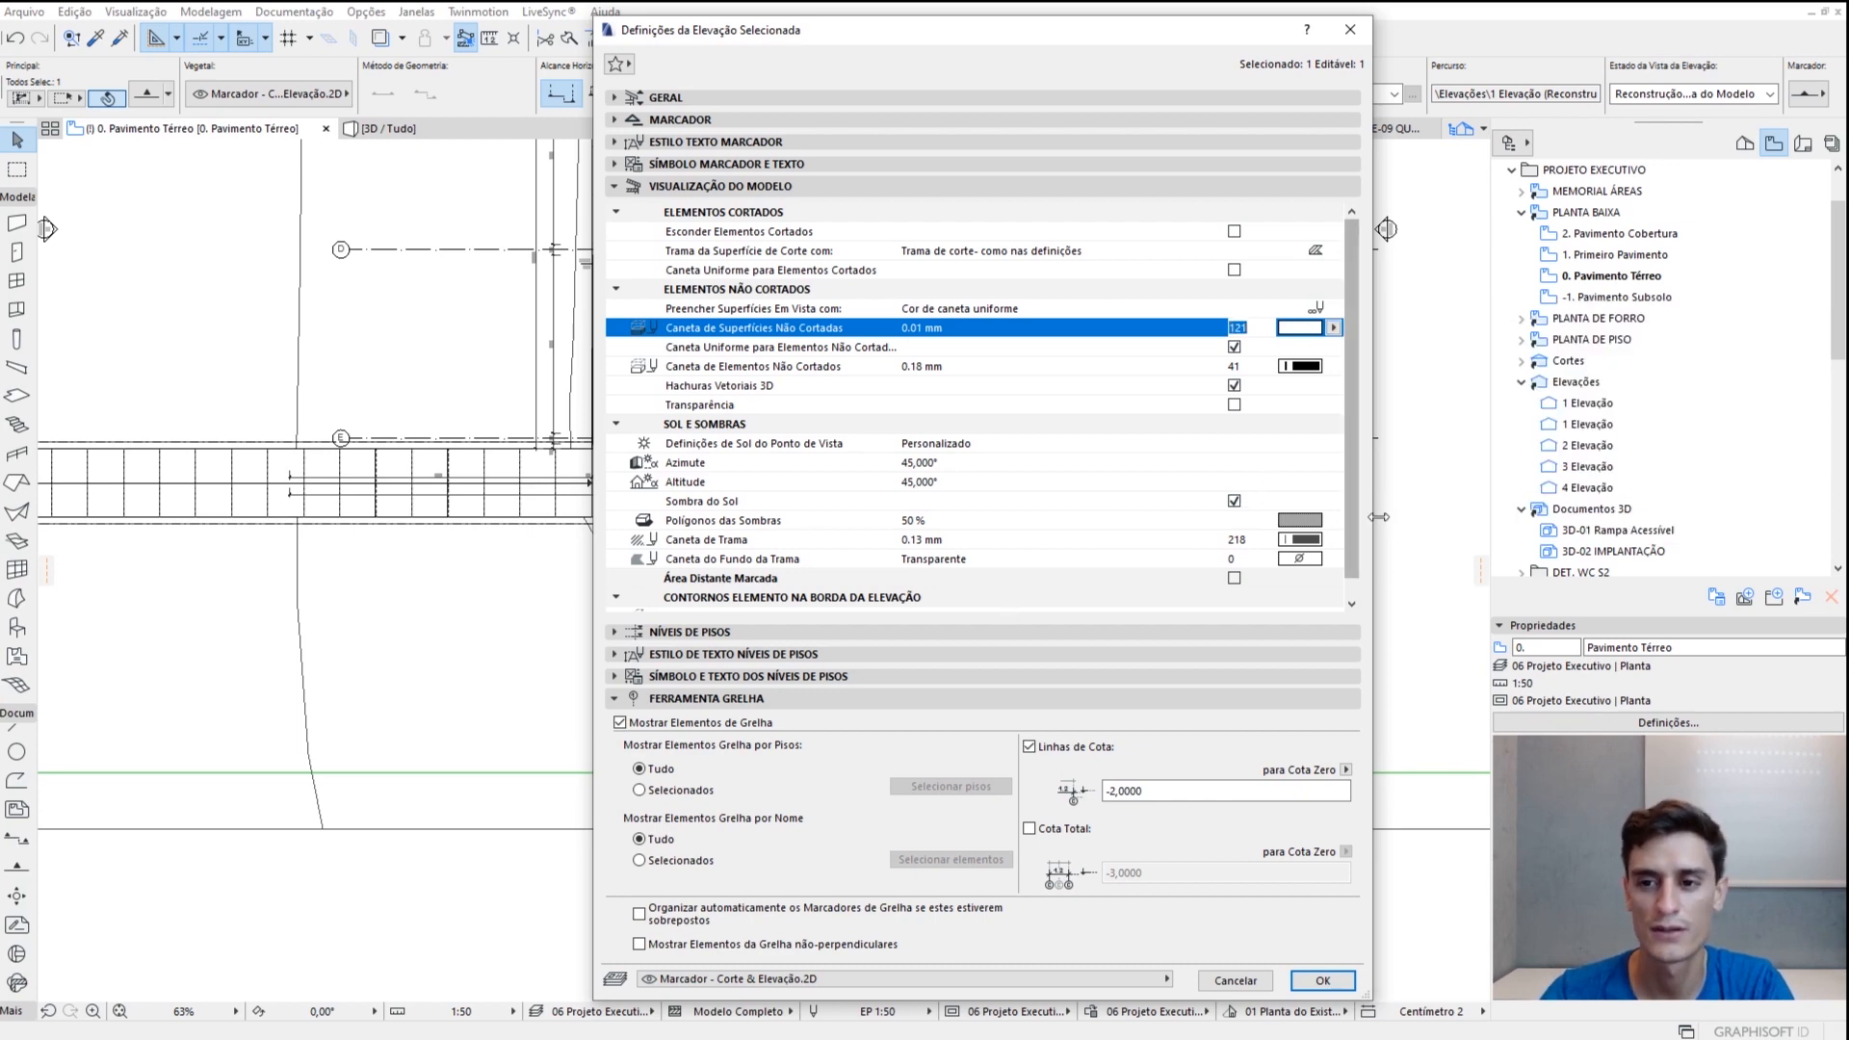
left_click(1324, 981)
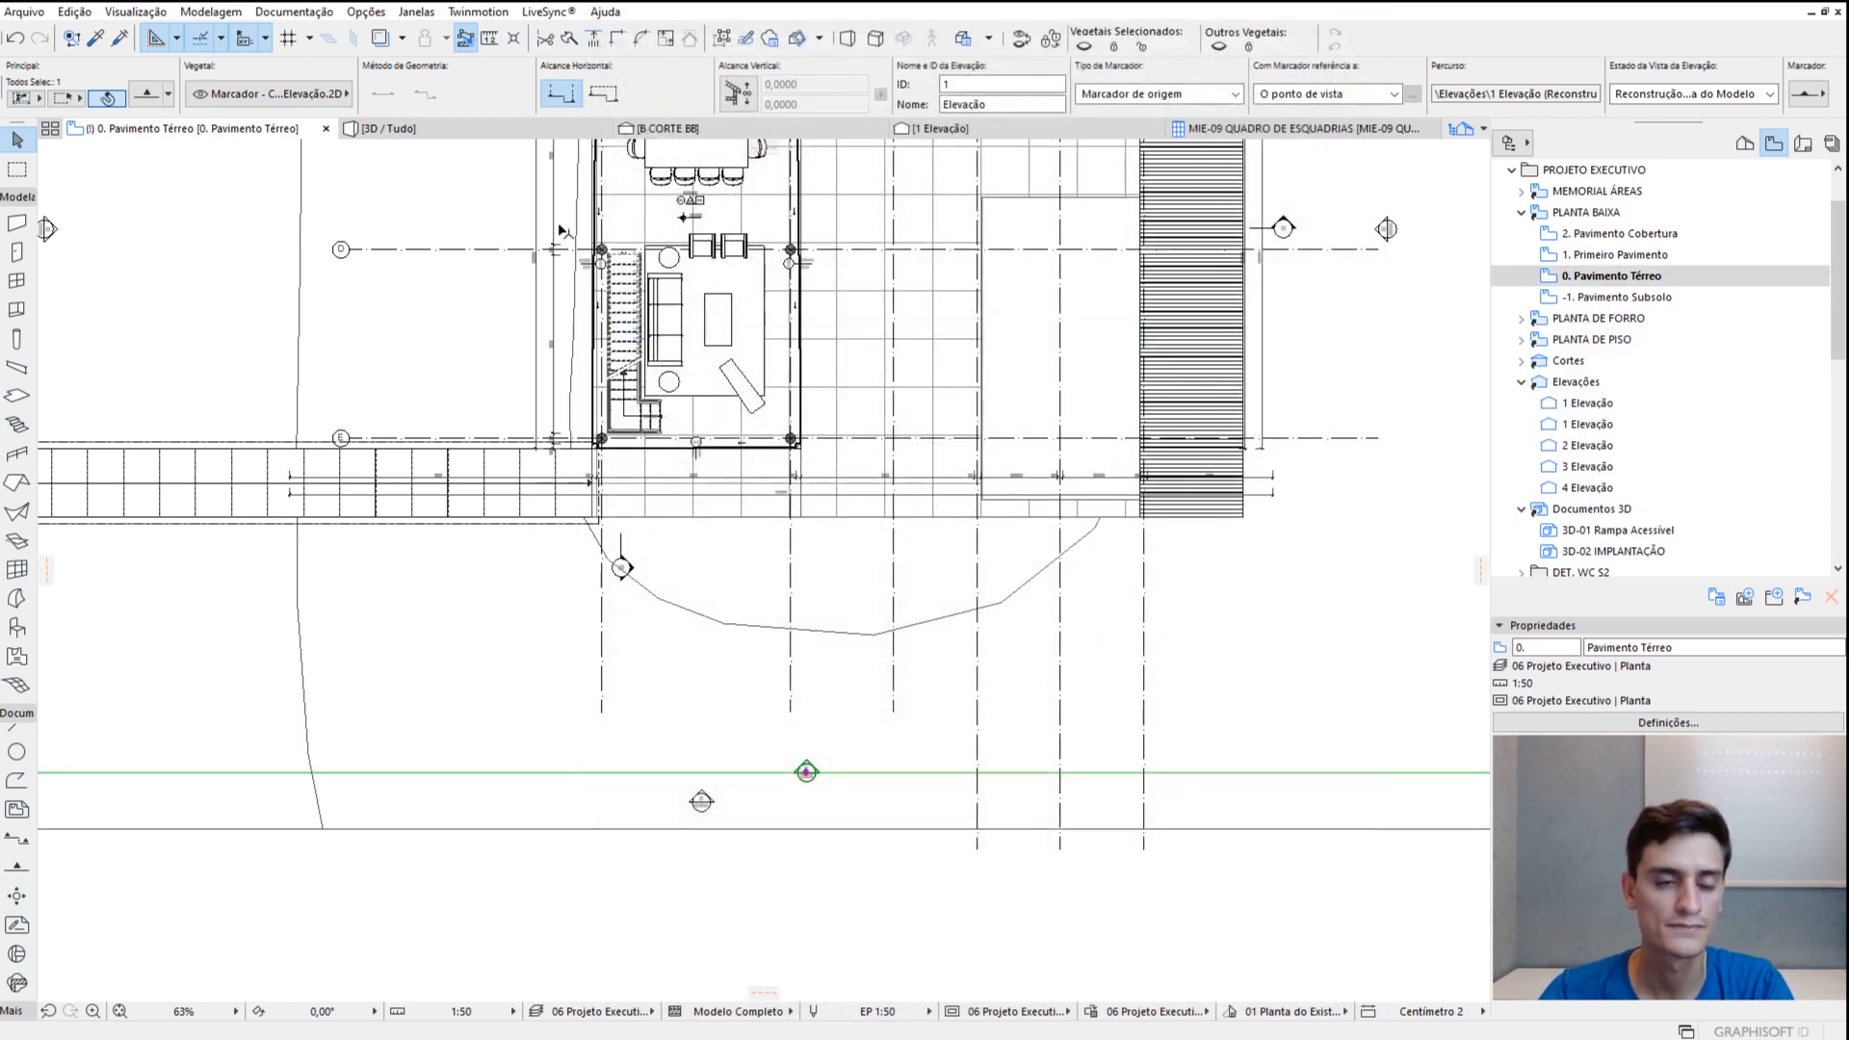
Open the 1 Elevação view and examine the façade's surface fills and shadows around the stone walls and sliding doors
left_click(973, 130)
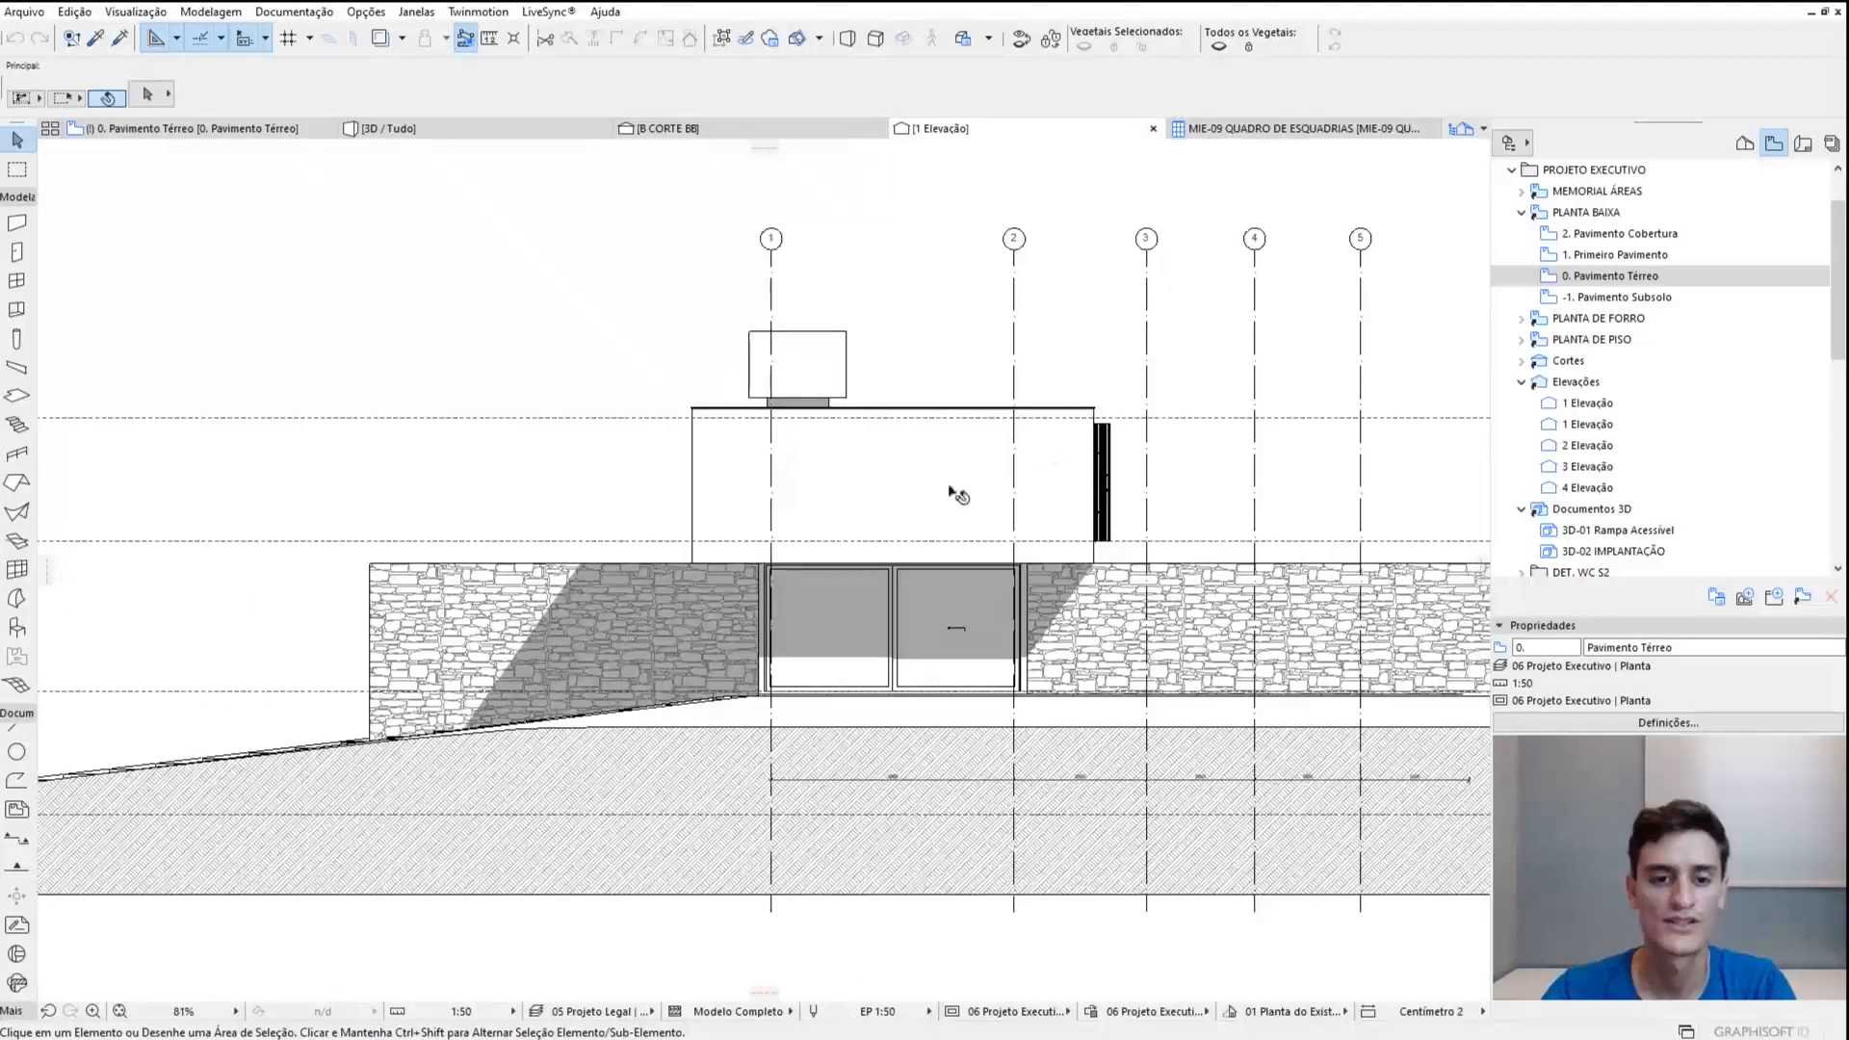
middle_click_drag(1027, 479, 900, 453)
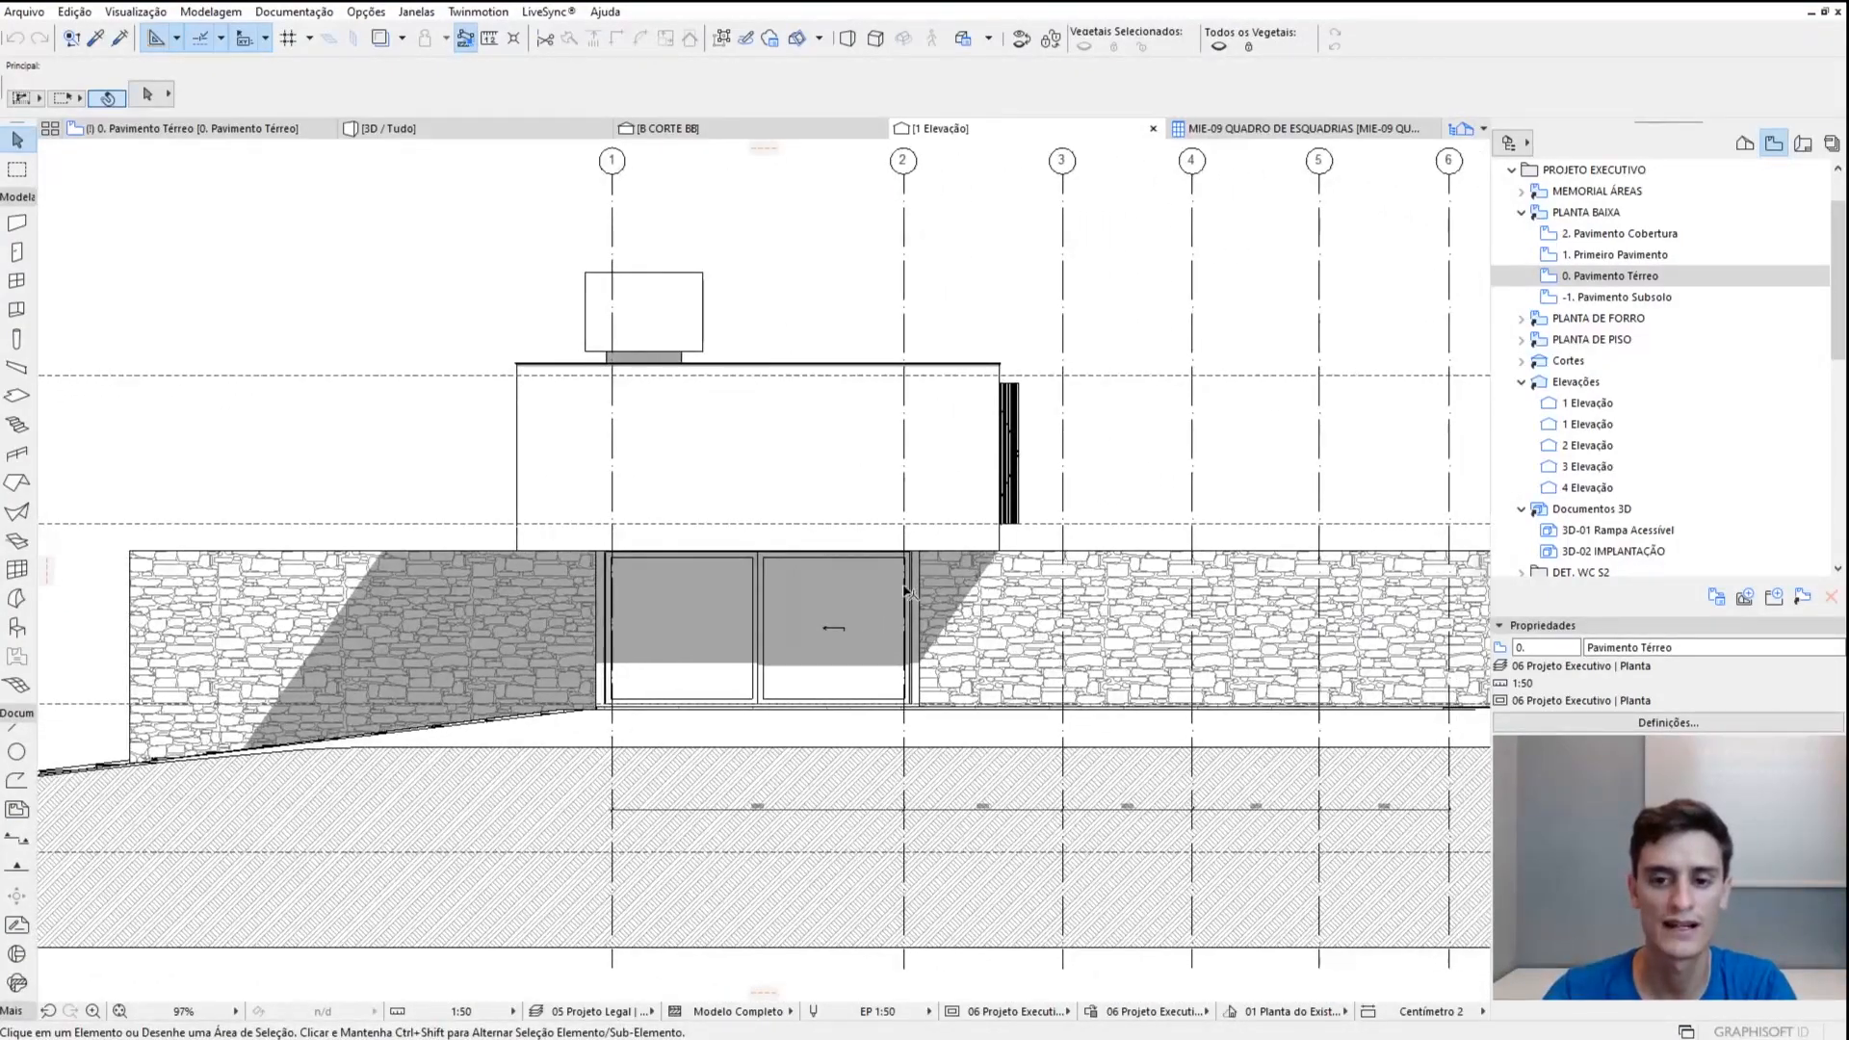
scroll(793, 588, "up", 3)
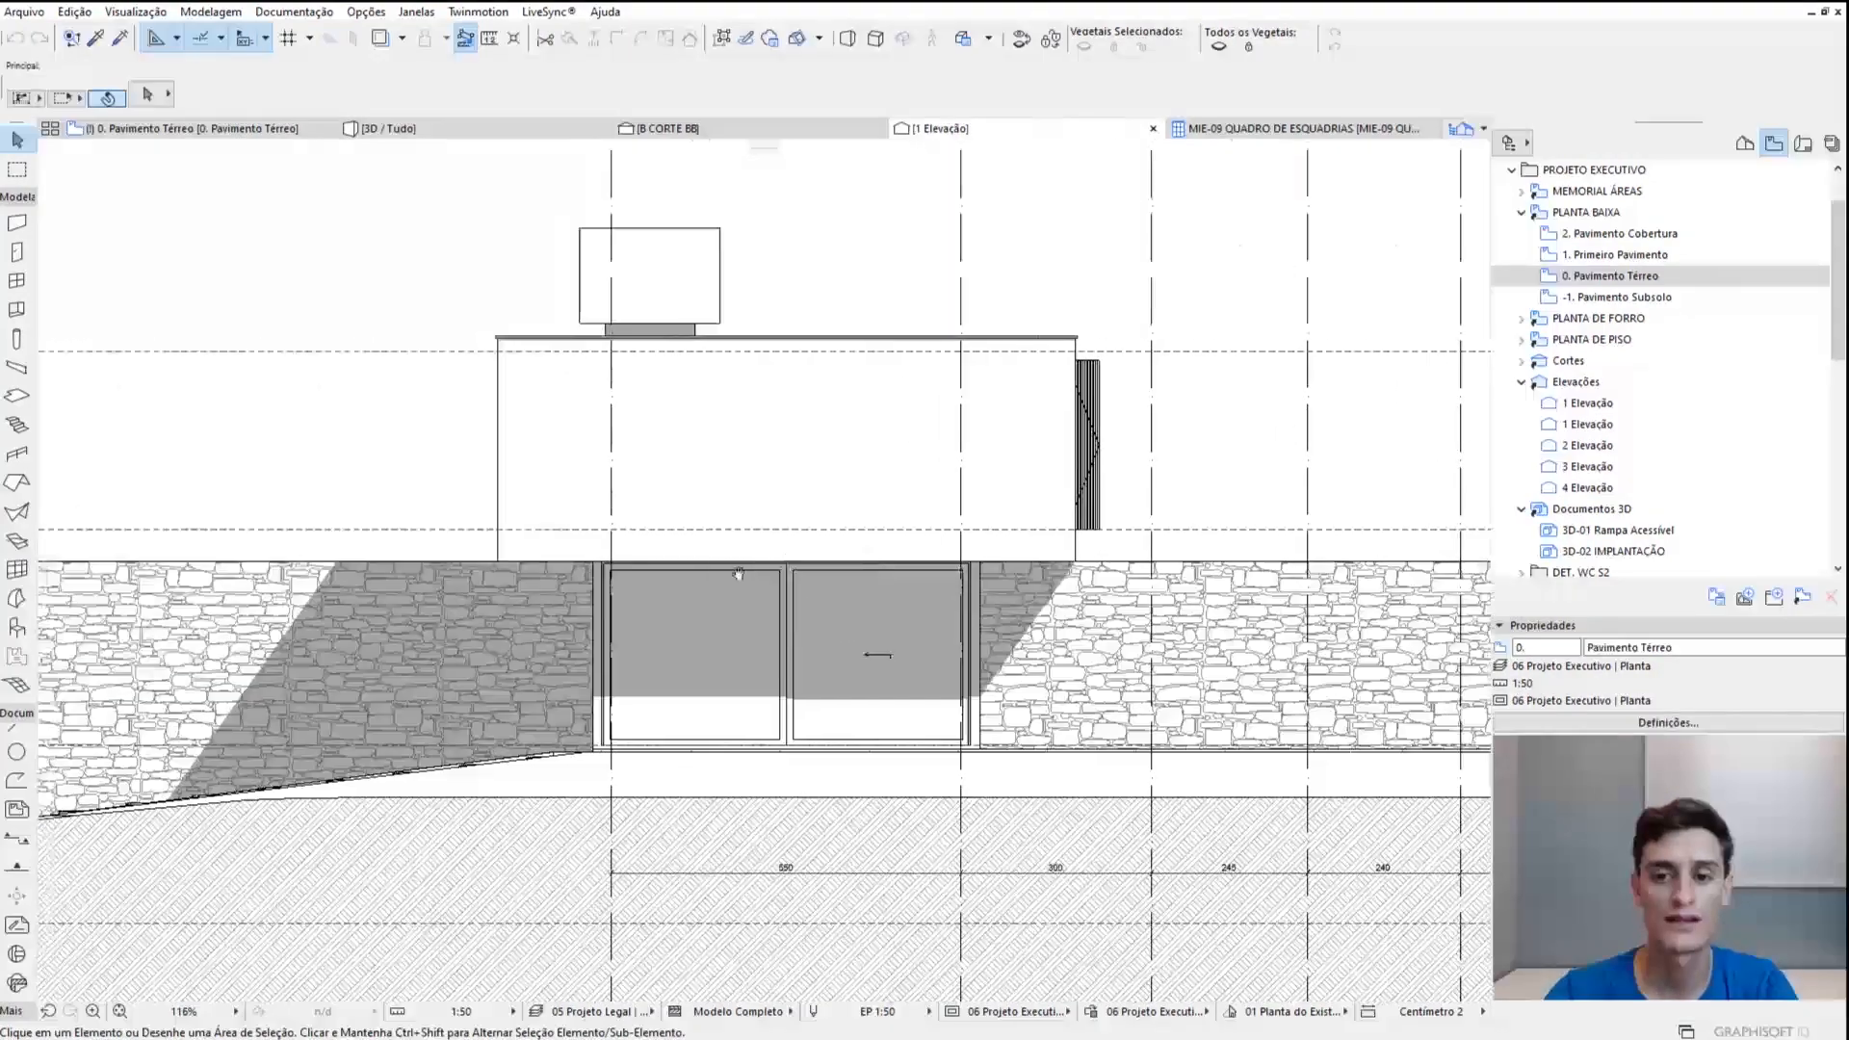
scroll(672, 639, "up", 4)
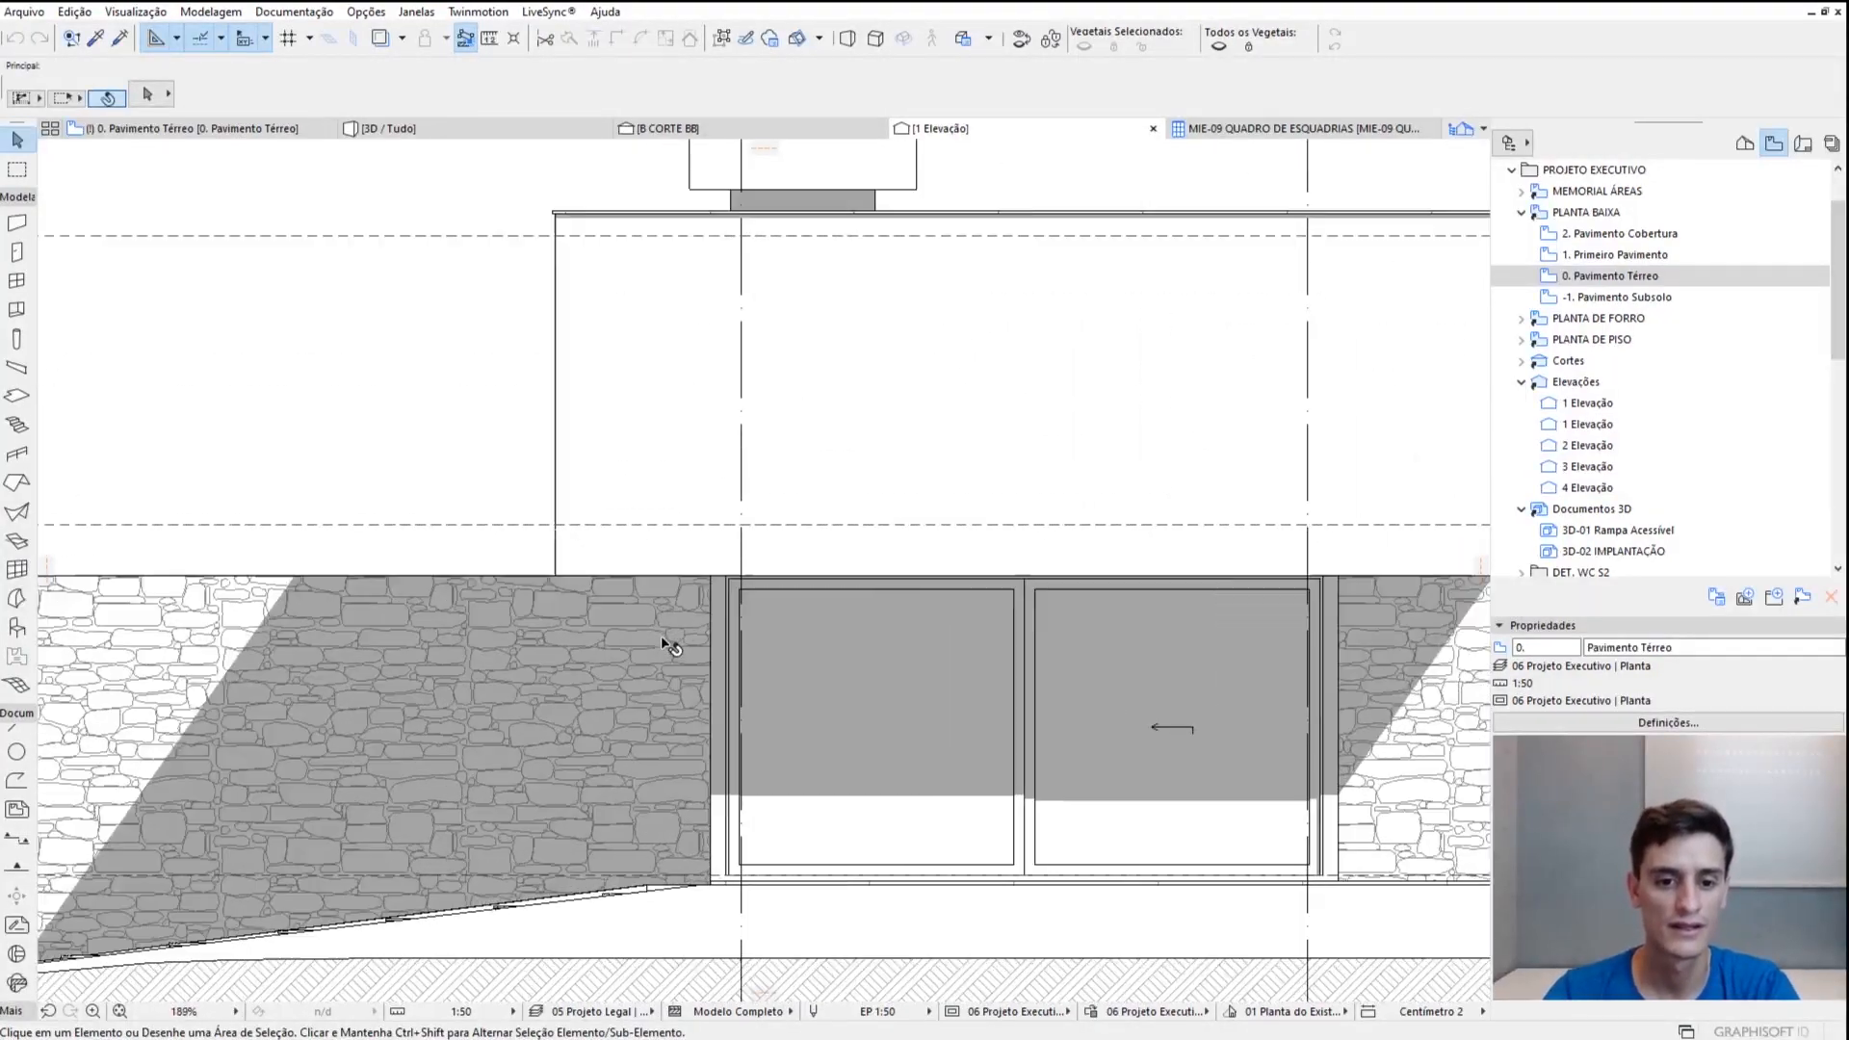
scroll(700, 556, "down", 3)
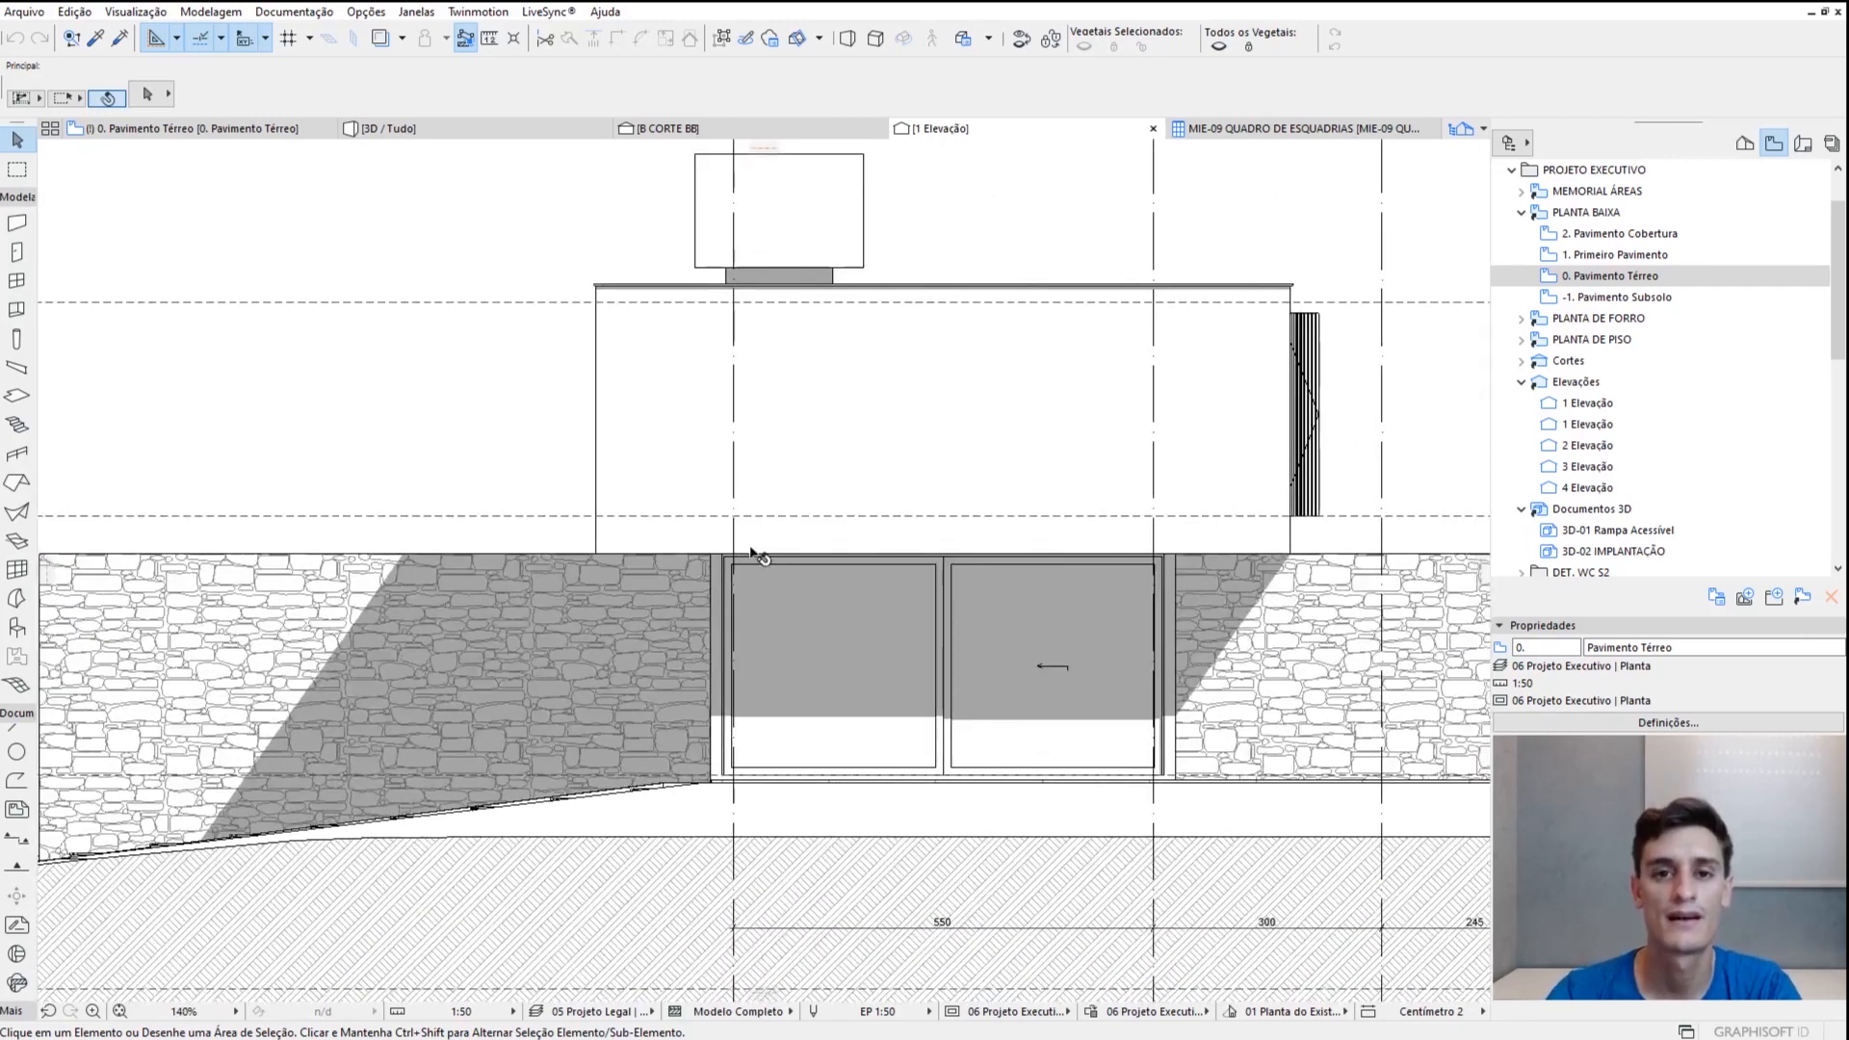
scroll(771, 520, "down", 1)
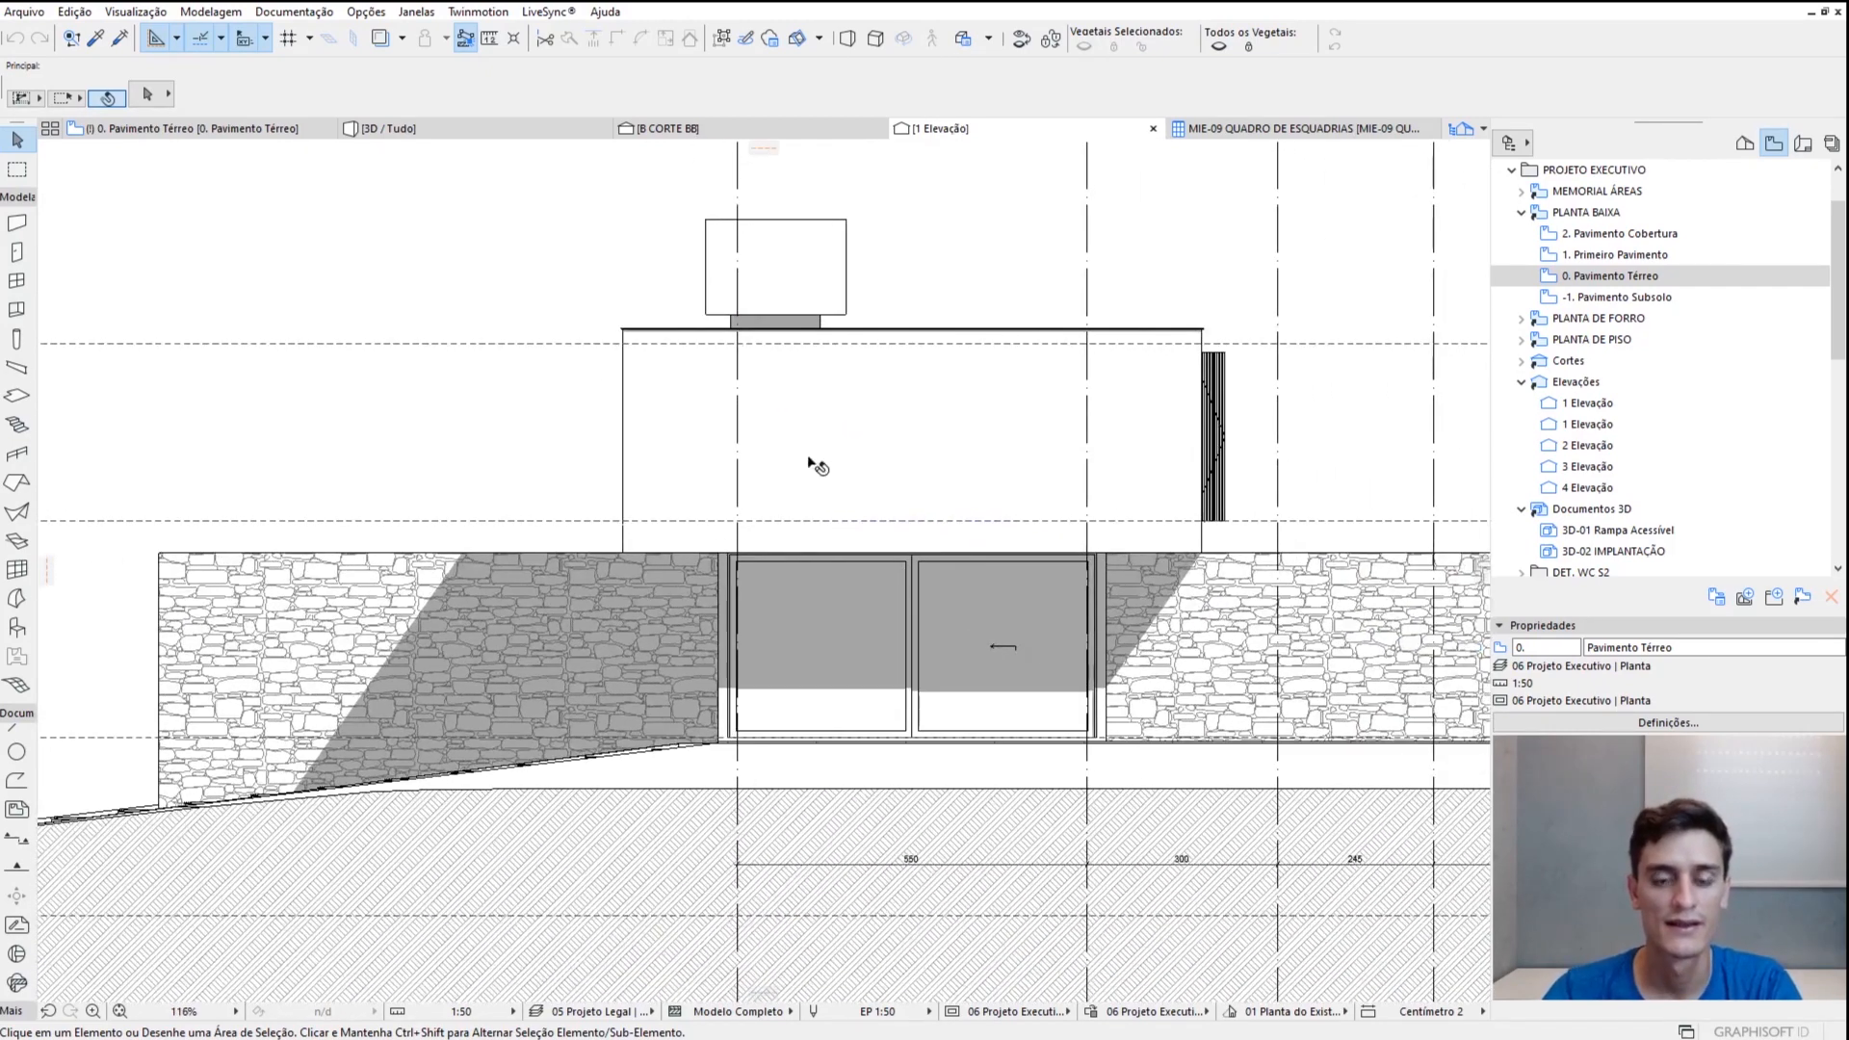
Turn off Sombra do Sol in the elevation's model display settings and apply the change
right_click(887, 241)
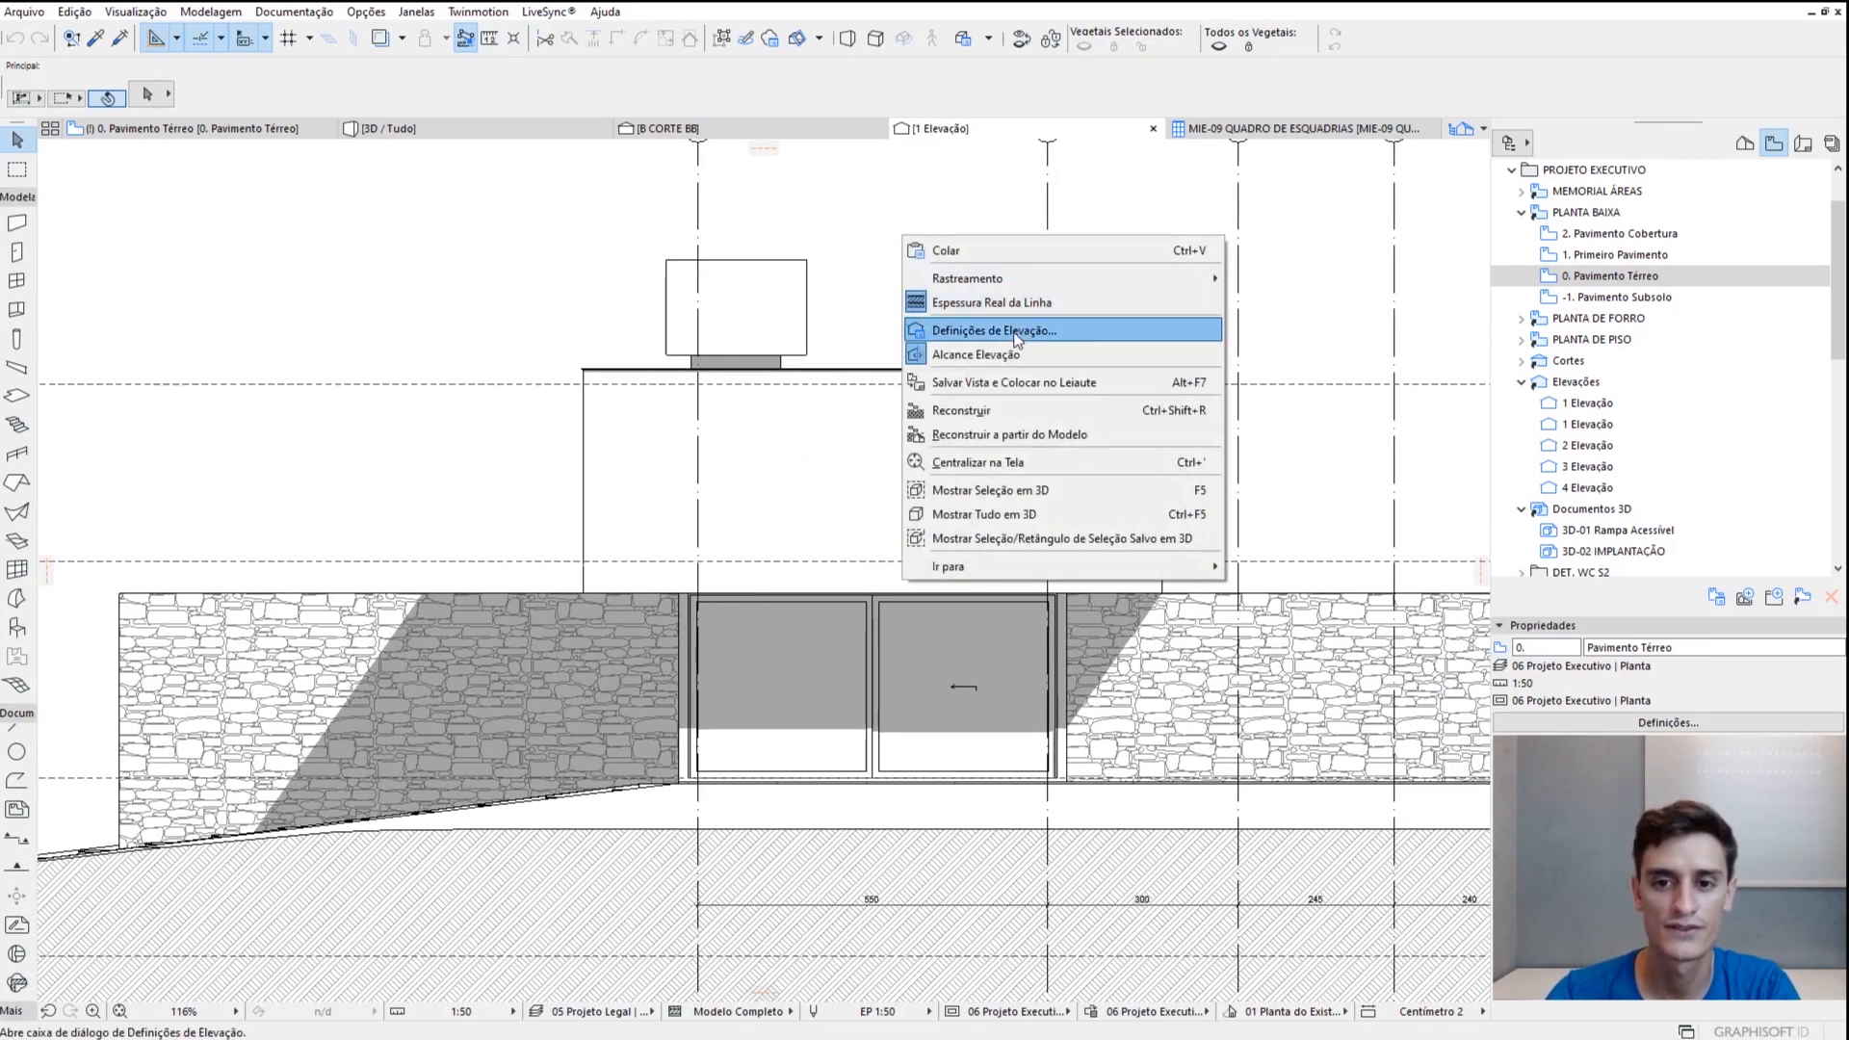
left_click(1011, 322)
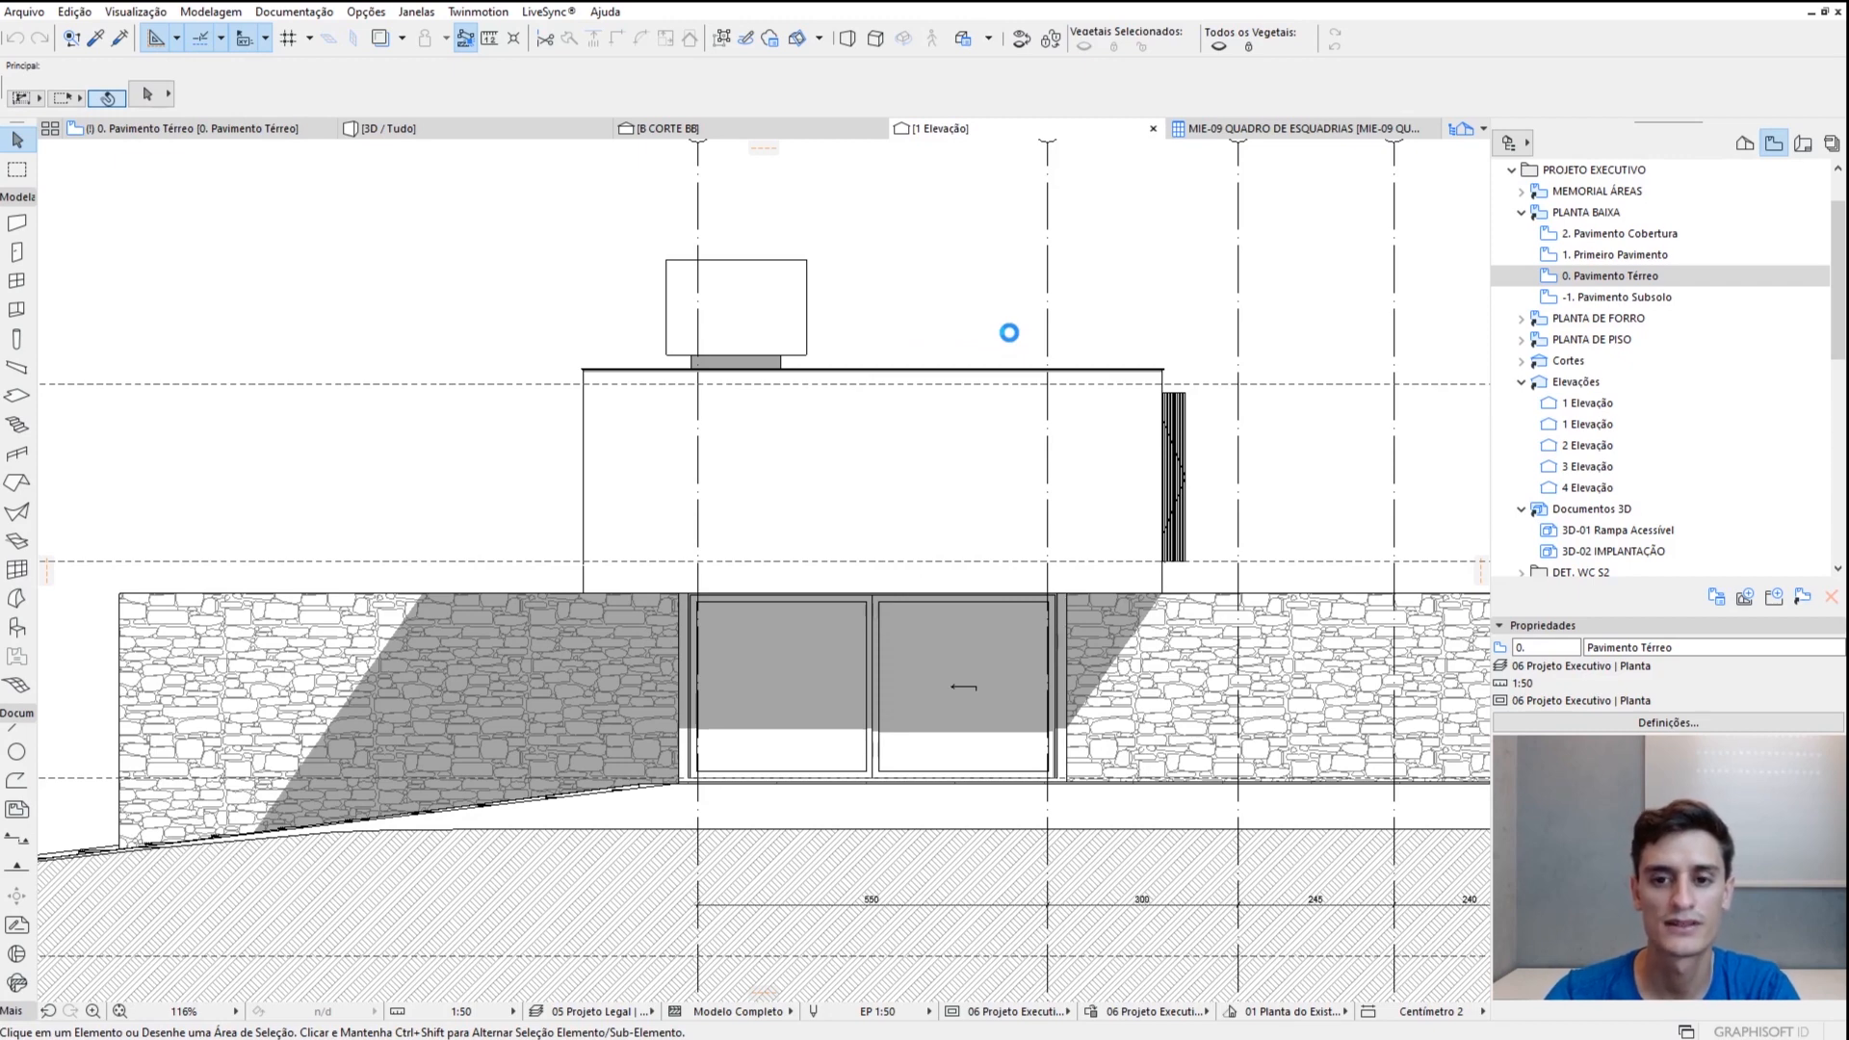
scroll(1354, 328, "down", 1)
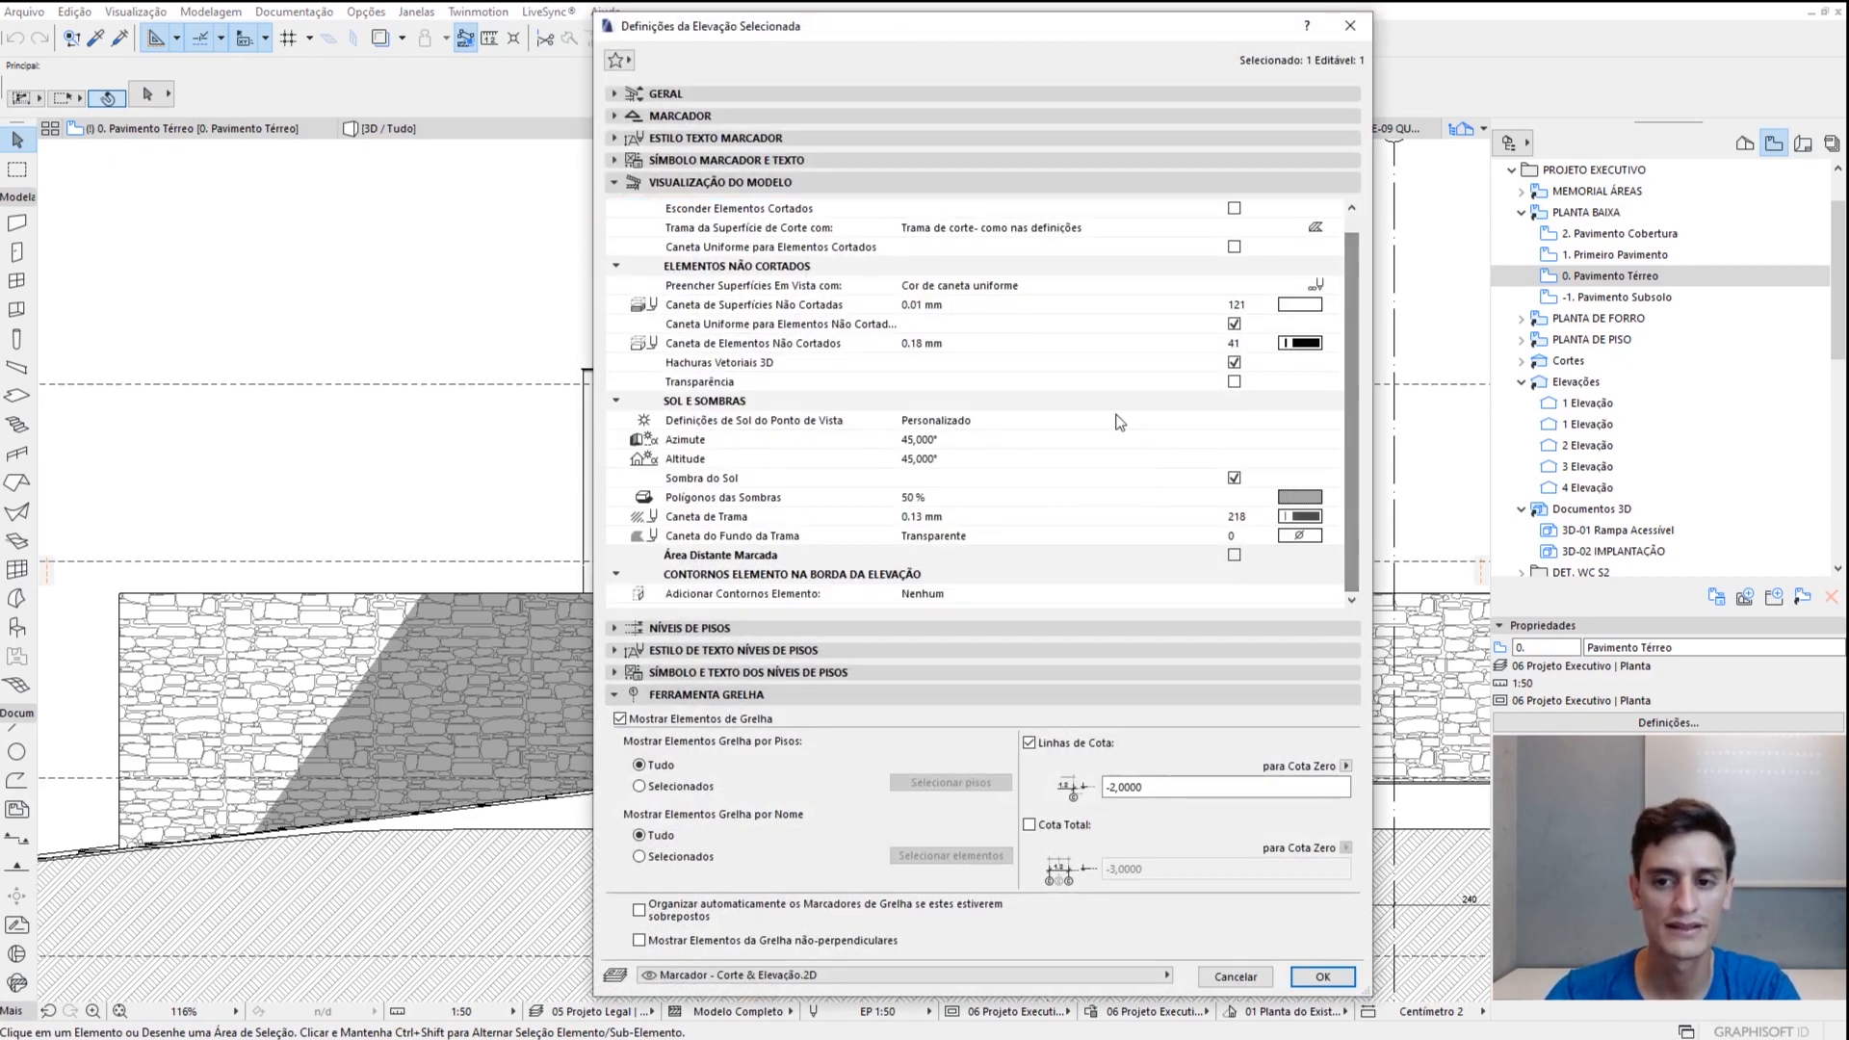
left_click(1234, 477)
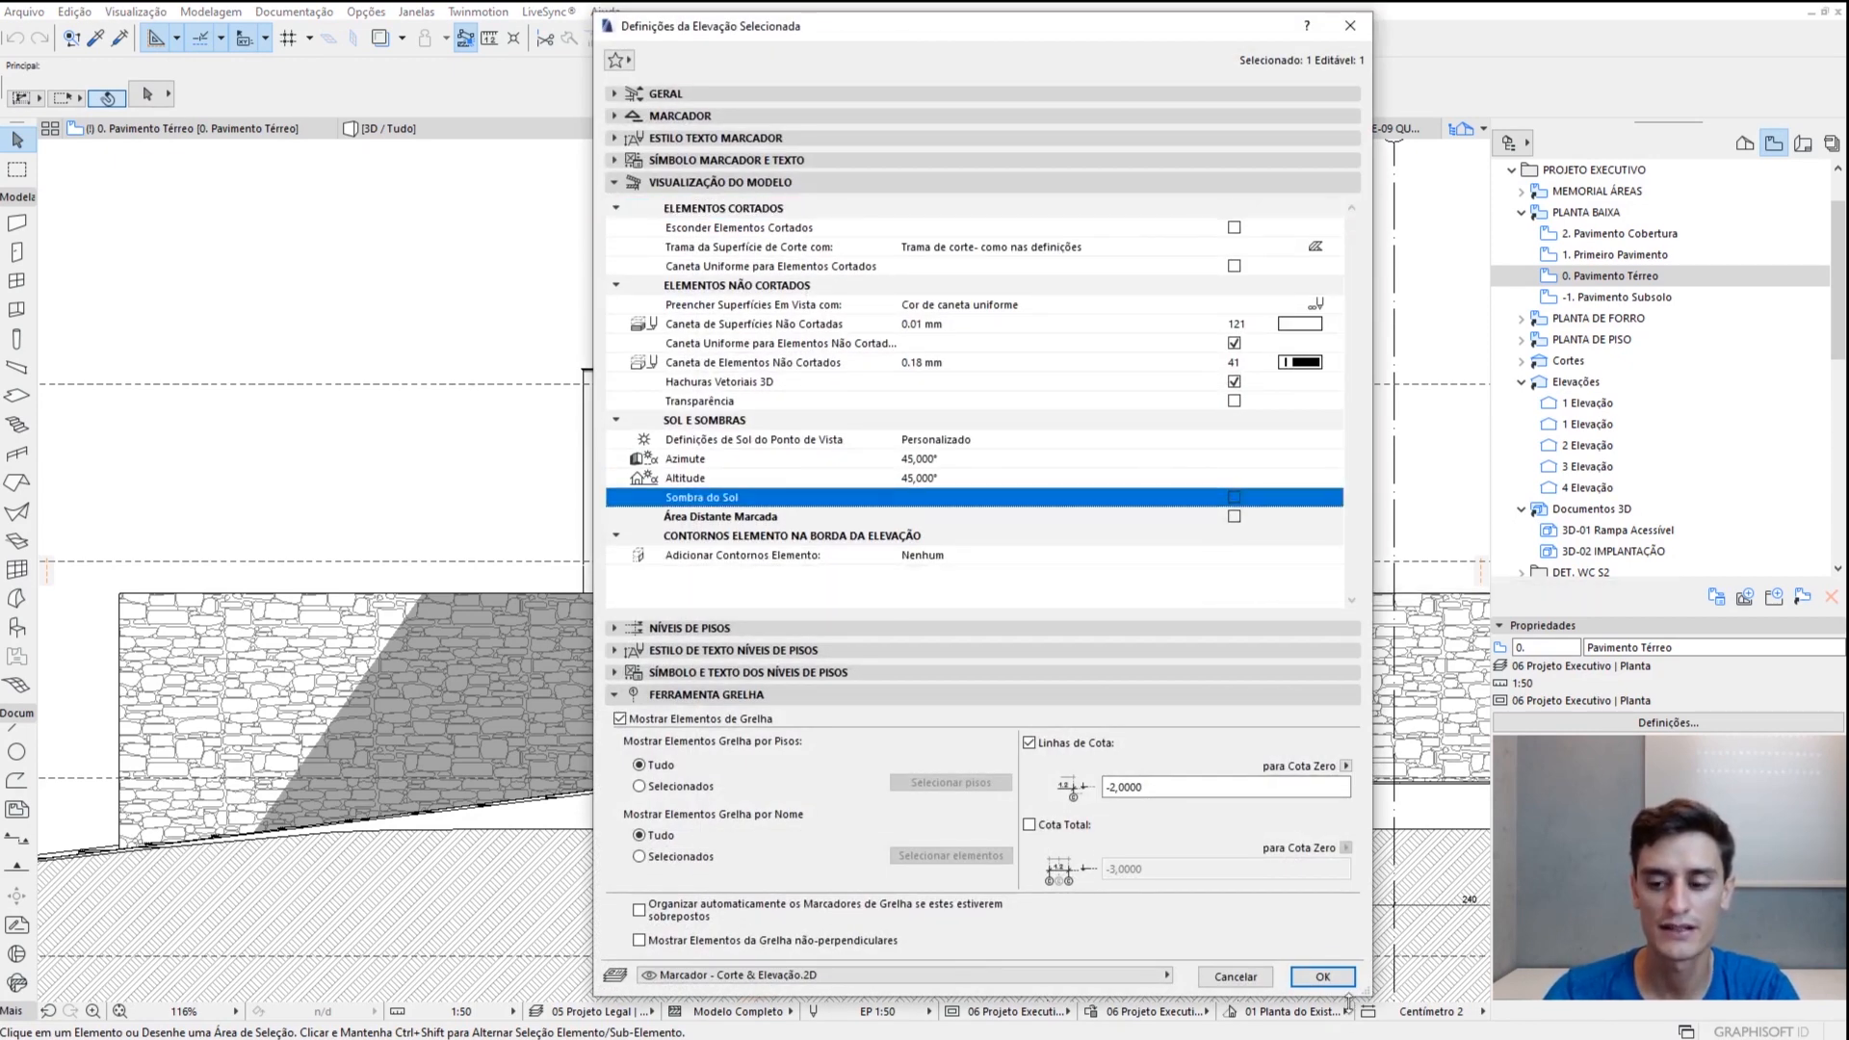
left_click(1322, 976)
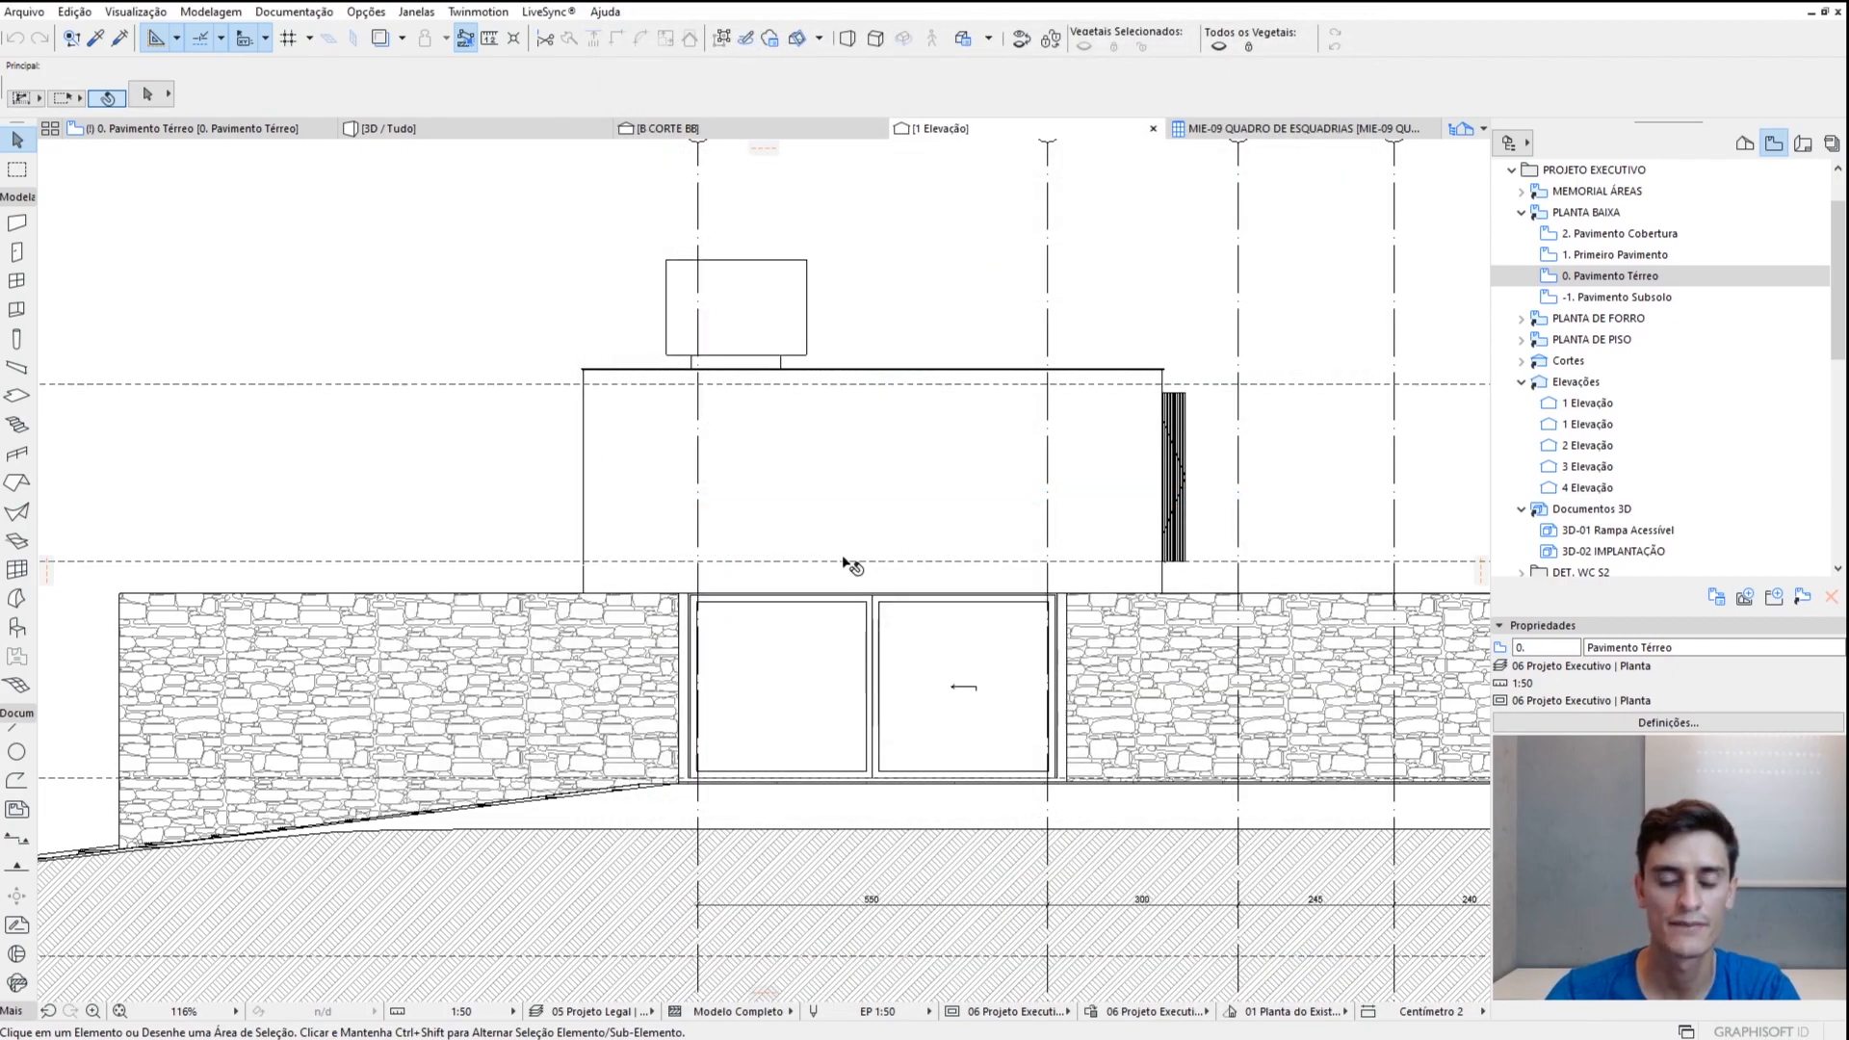
Examine the elevation's line weights at the stone wall, door frame and the beam above the doors
scroll(844, 564, "up", 8)
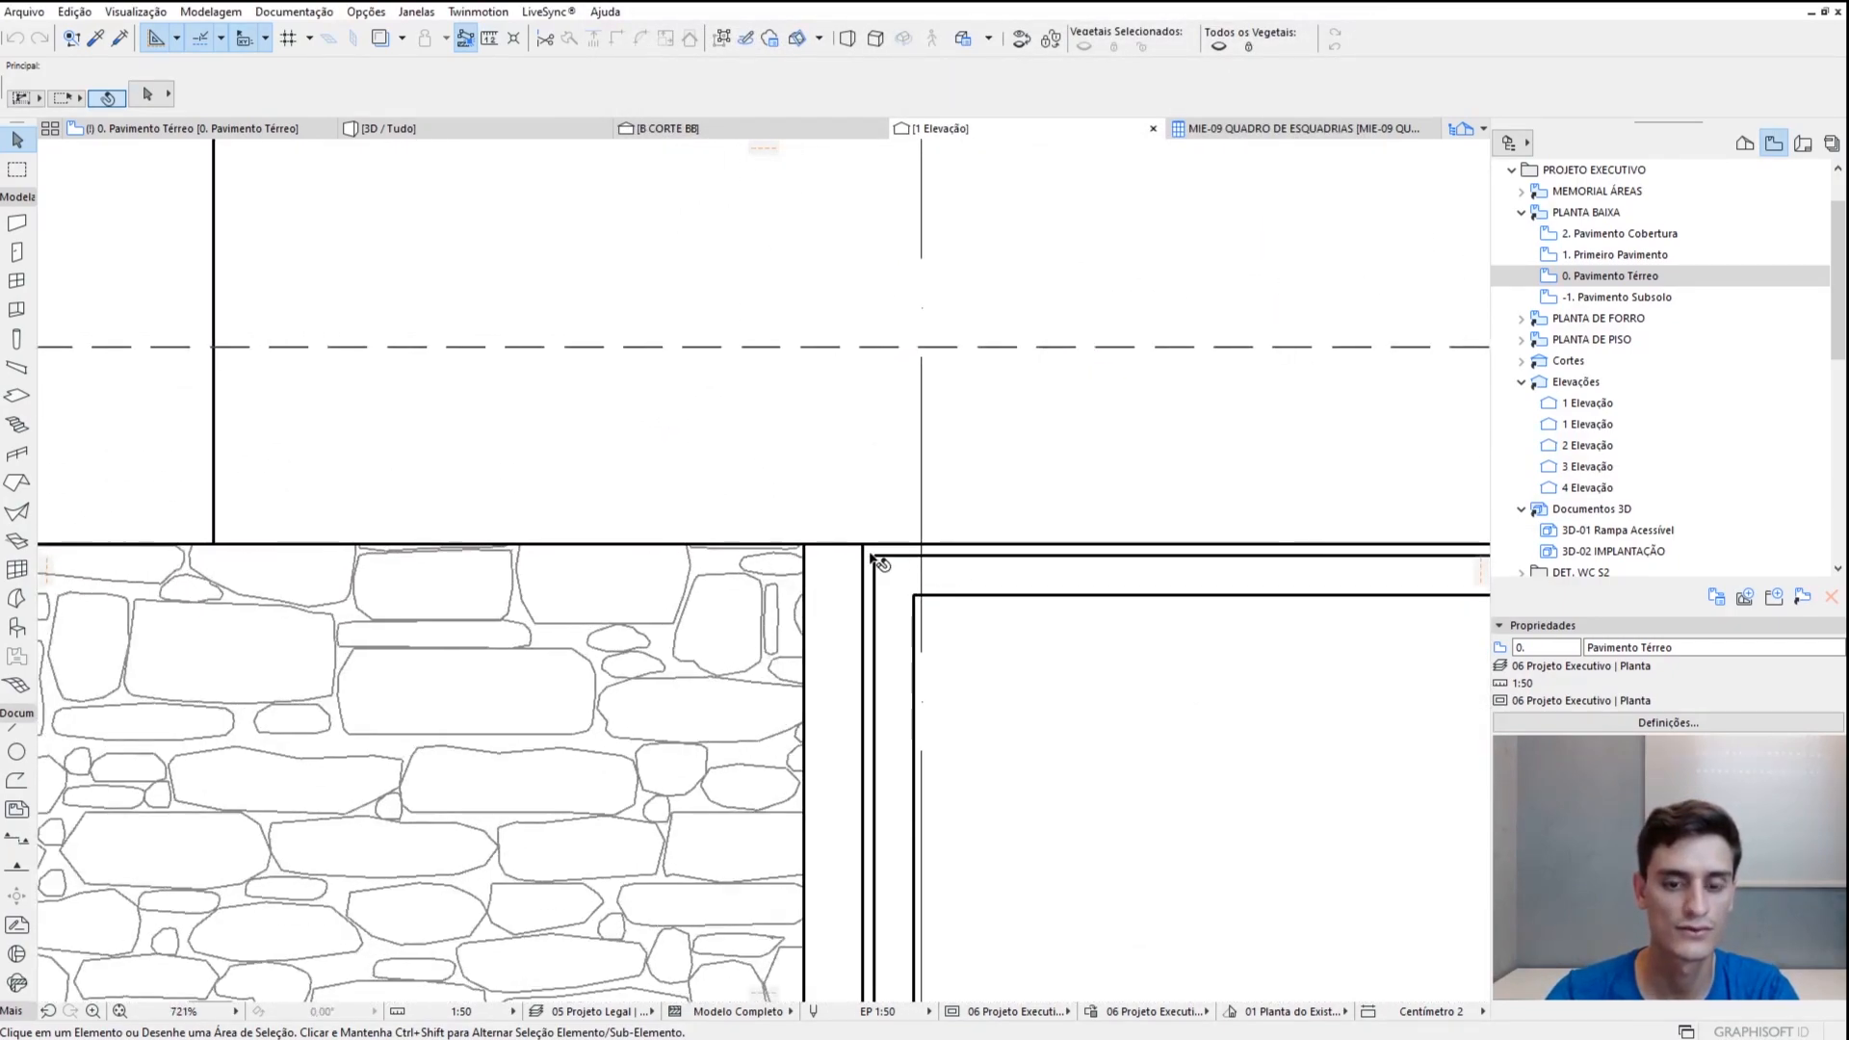
scroll(872, 559, "down", 6)
scroll(578, 627, "up", 3)
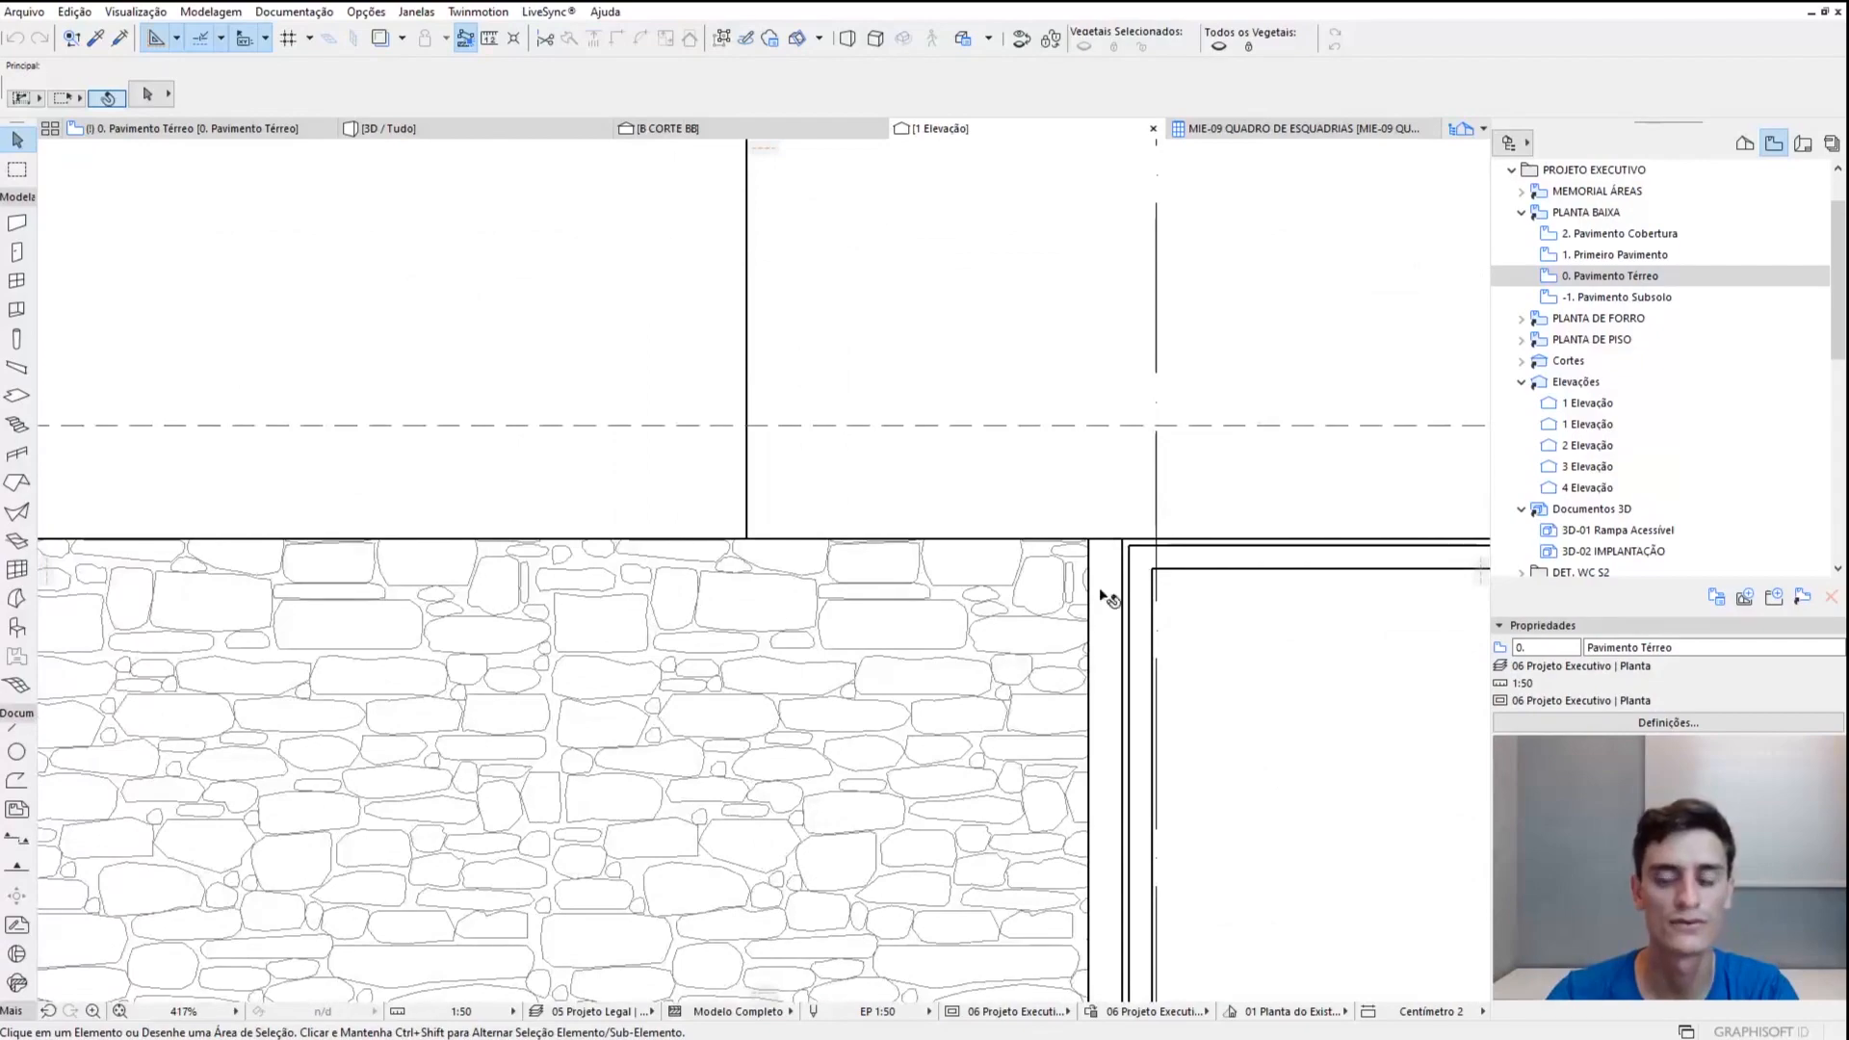
scroll(1108, 599, "down", 4)
scroll(908, 565, "up", 3)
middle_click_drag(883, 608, 863, 627)
mouse_move(860, 628)
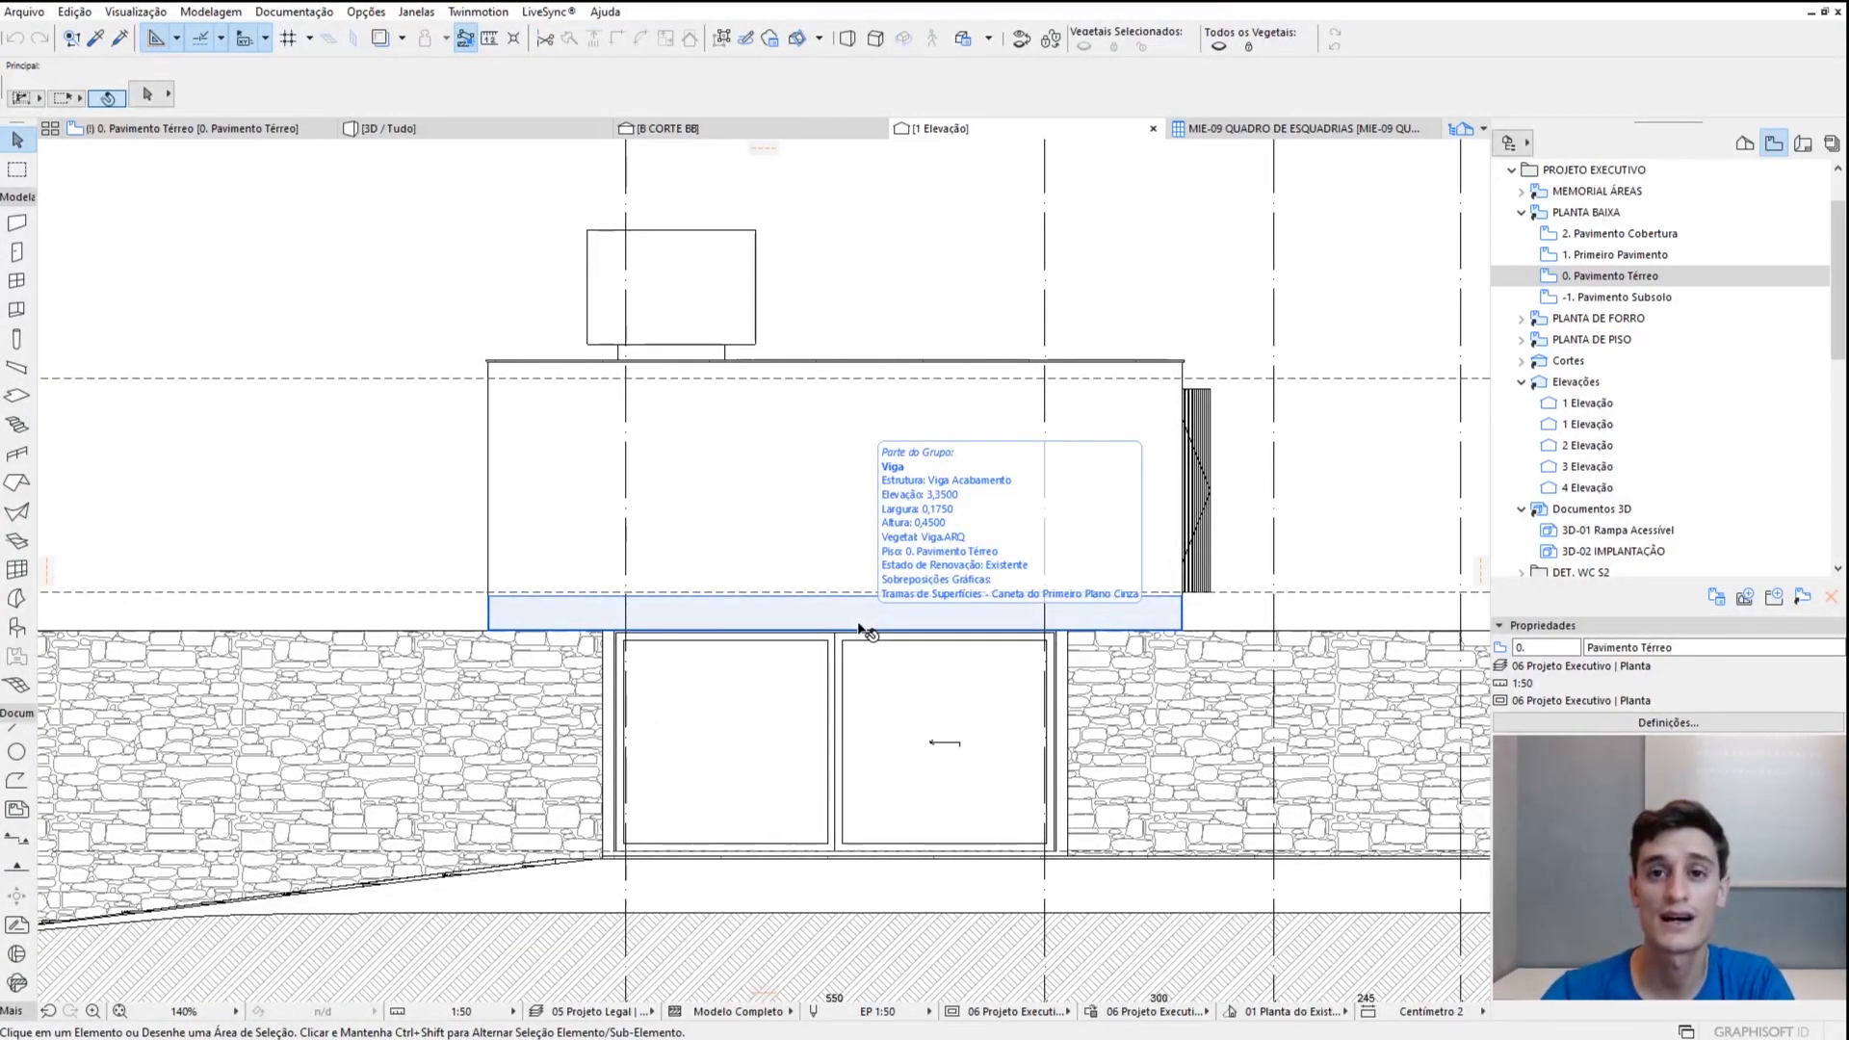
scroll(887, 628, "down", 1)
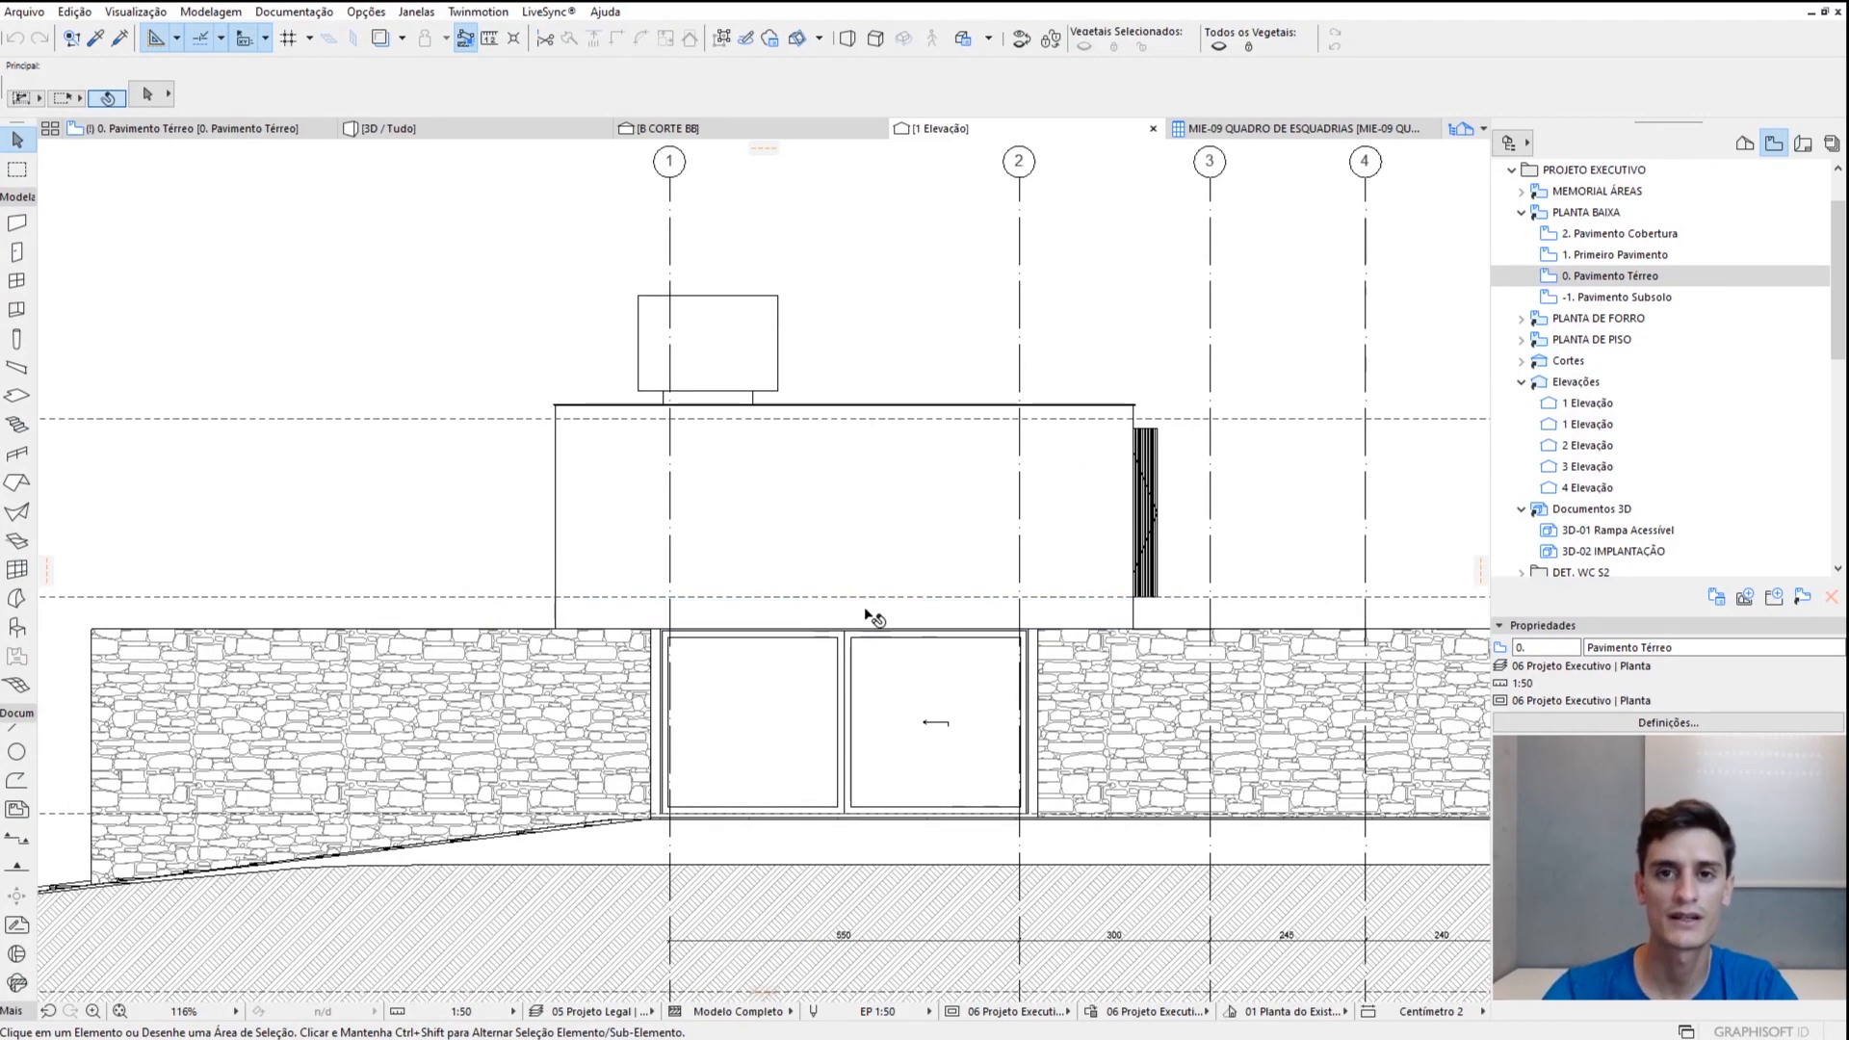
Enable Área Distante Marcada and turn on Sombra do Sol in the elevation's settings, then apply them
right_click(876, 253)
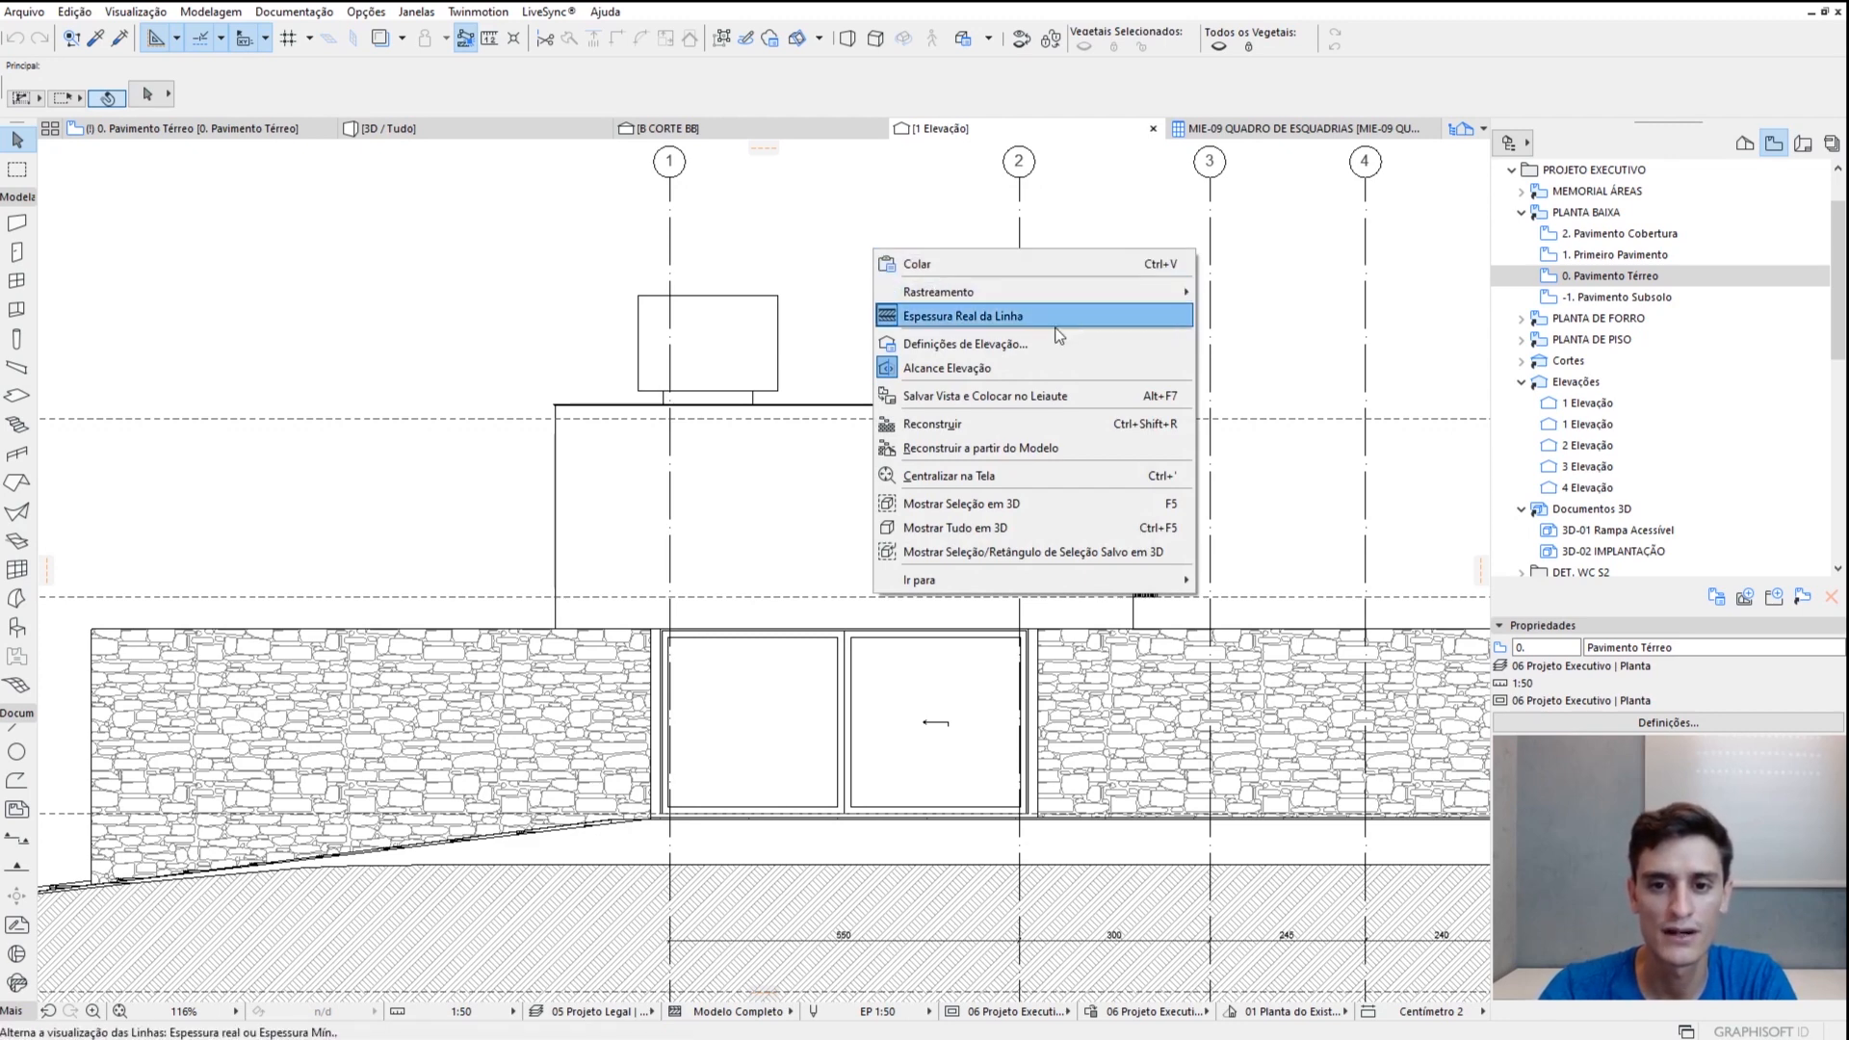
left_click(1027, 343)
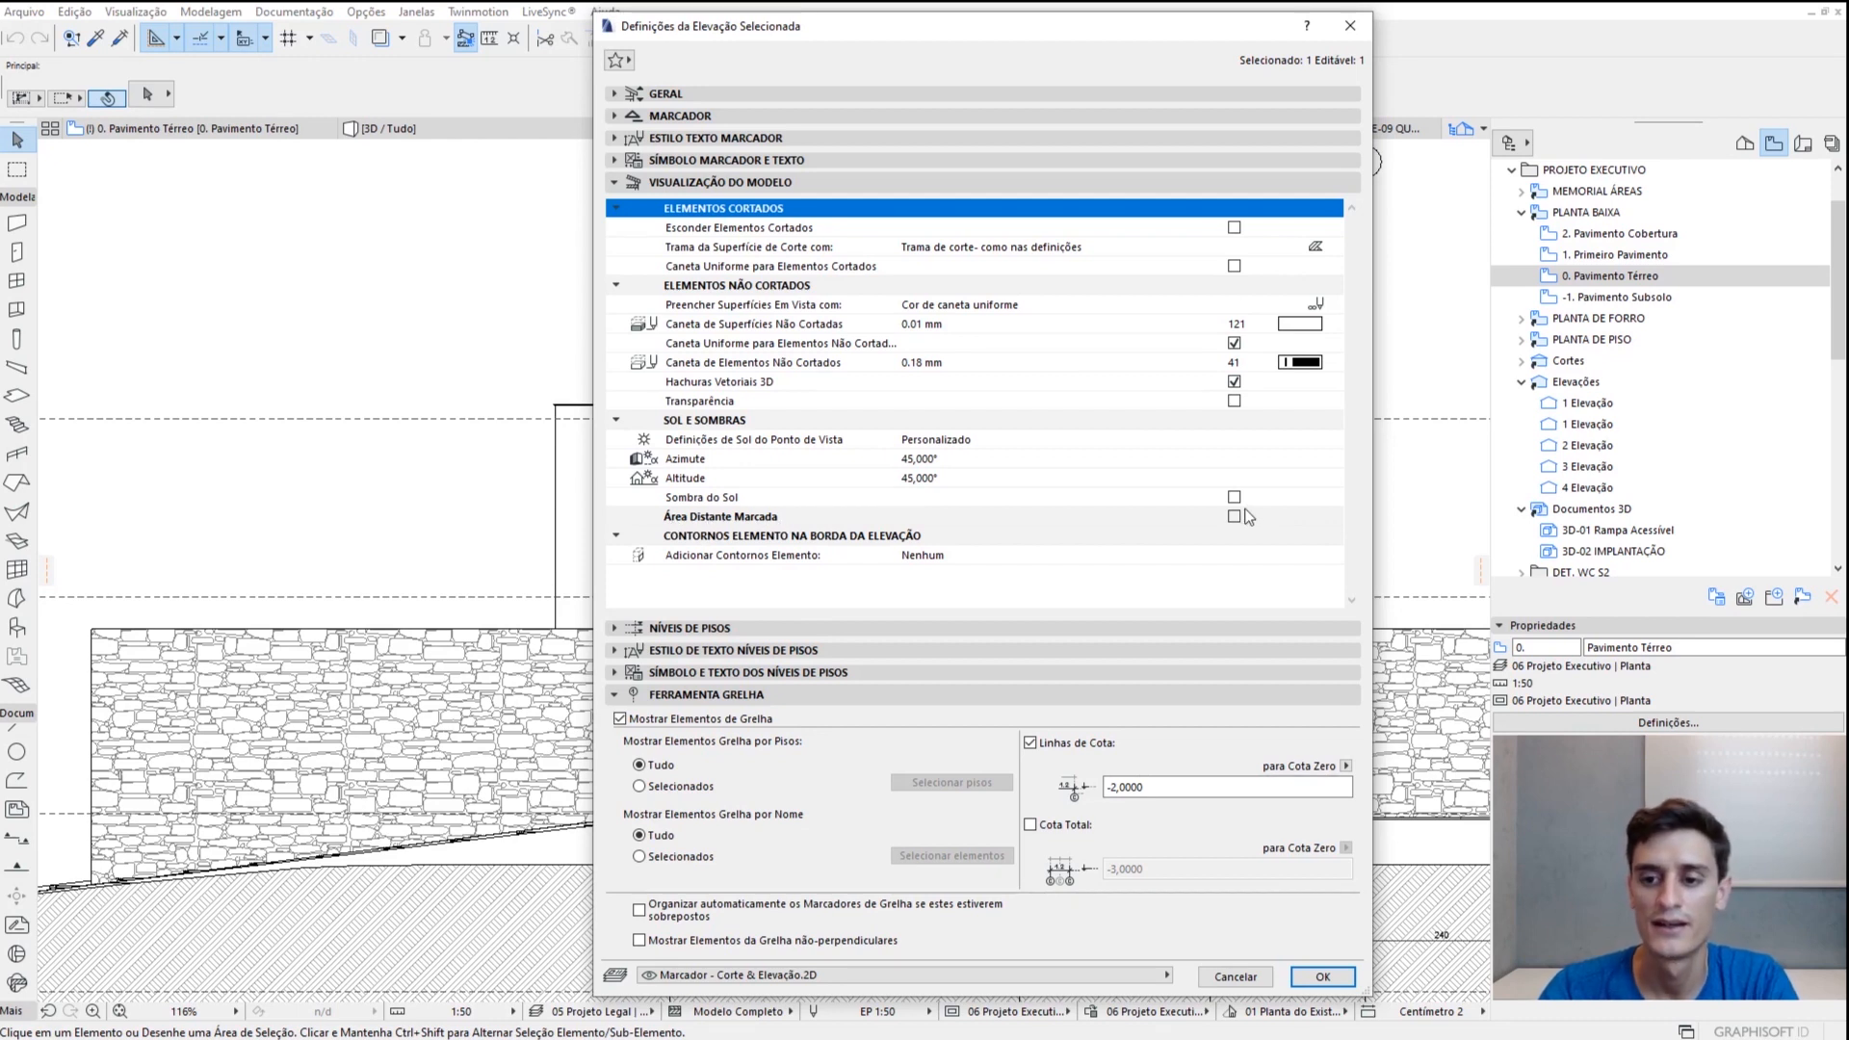
left_click(1236, 516)
scroll(1361, 350, "down", 2)
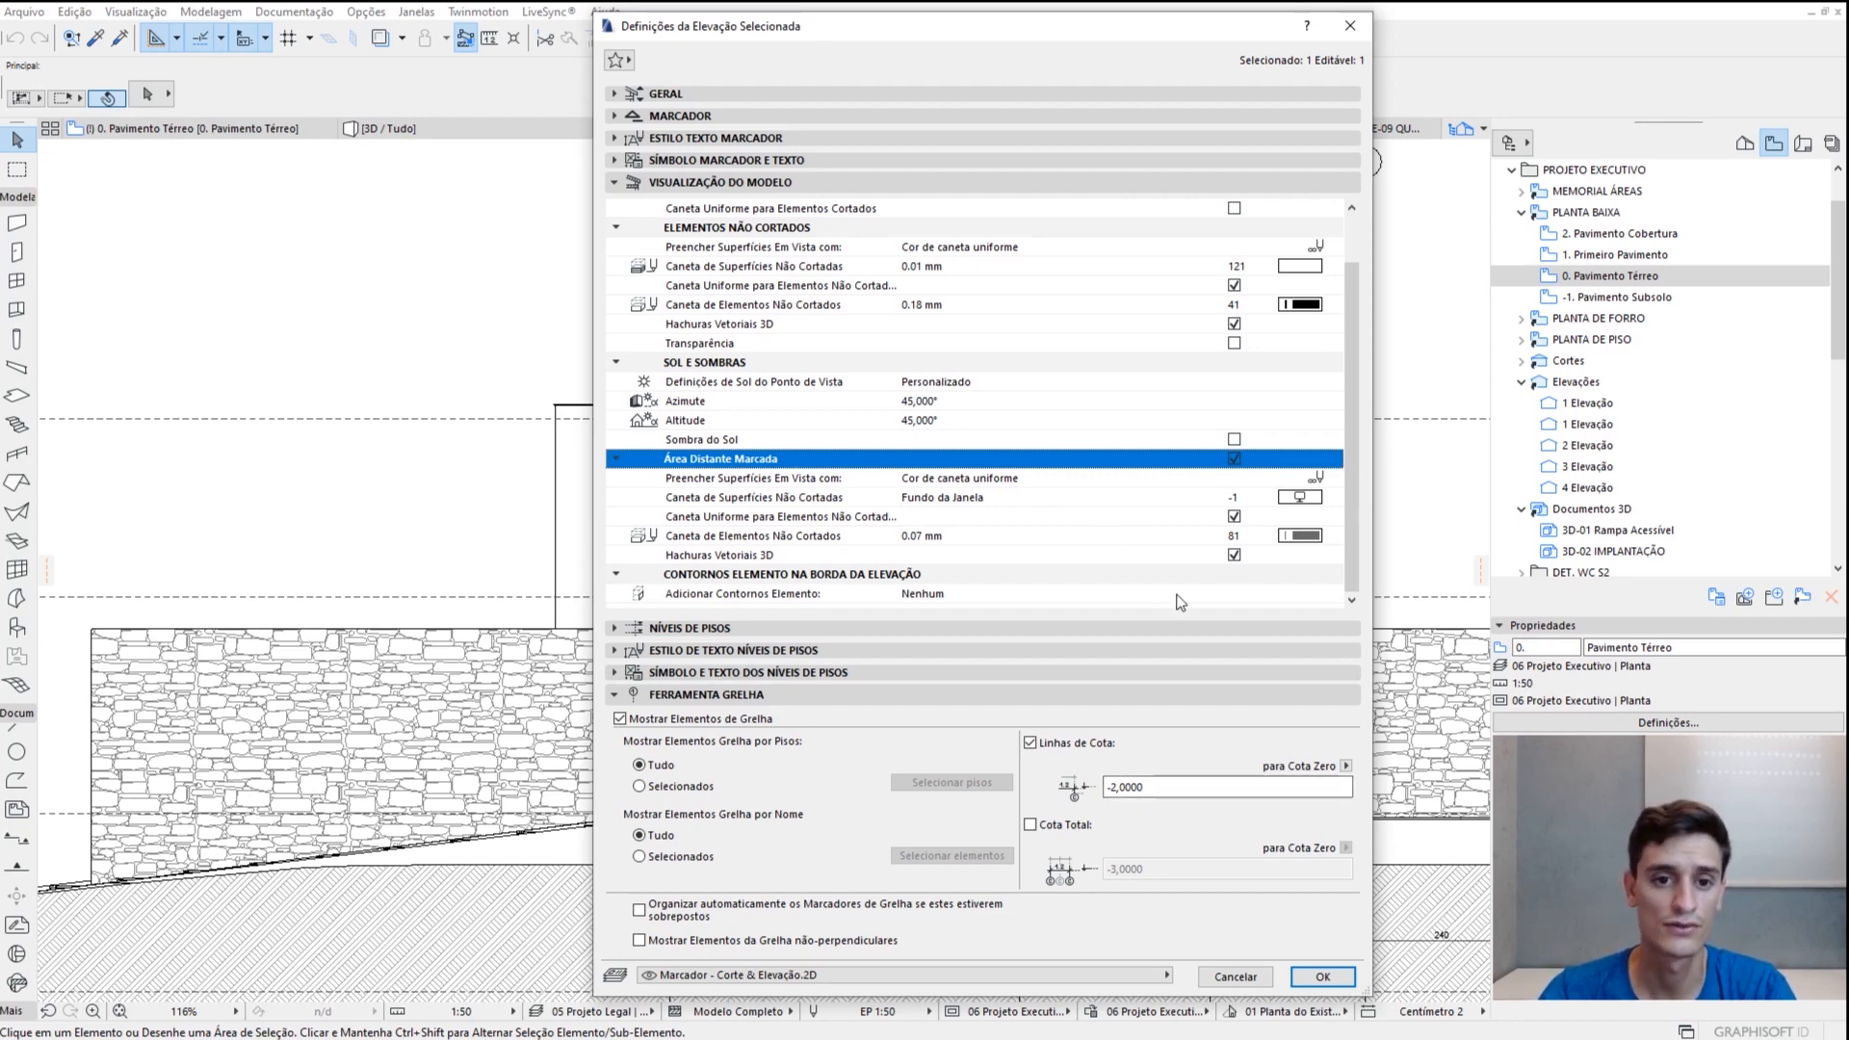
left_click(1235, 440)
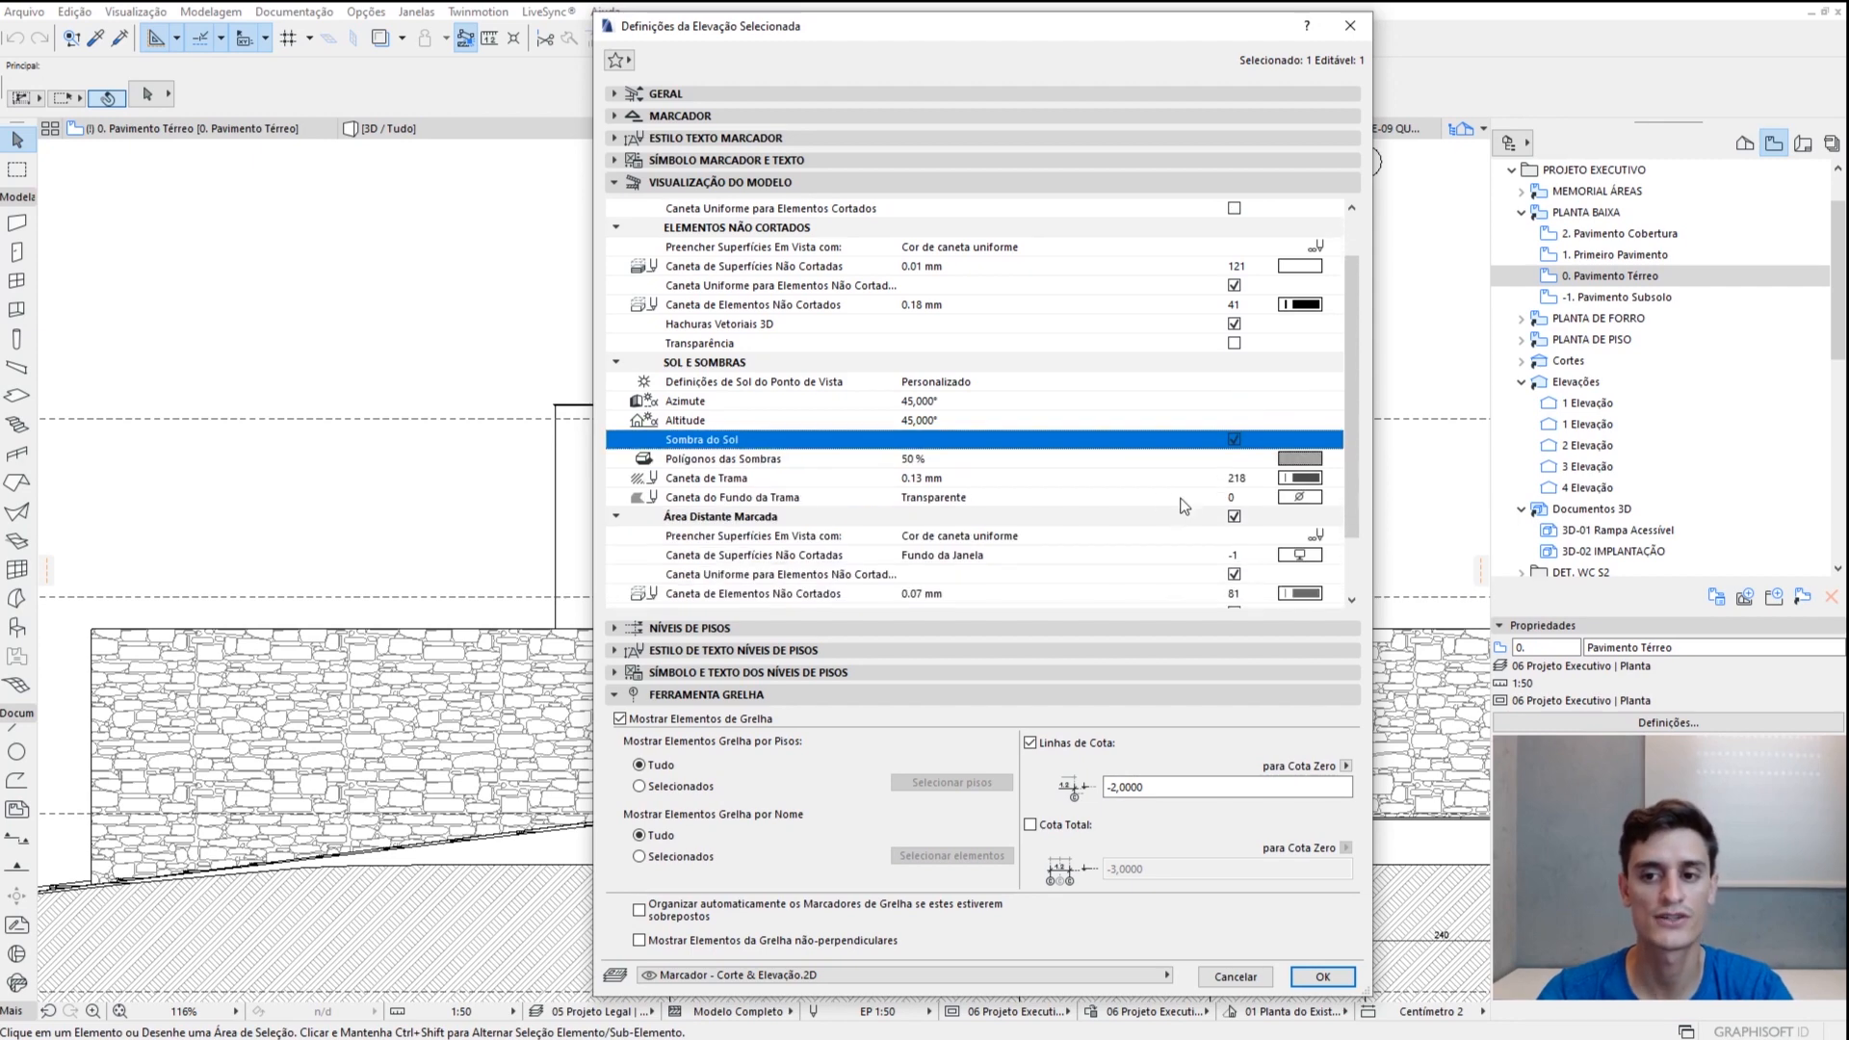
scroll(1168, 554, "down", 1)
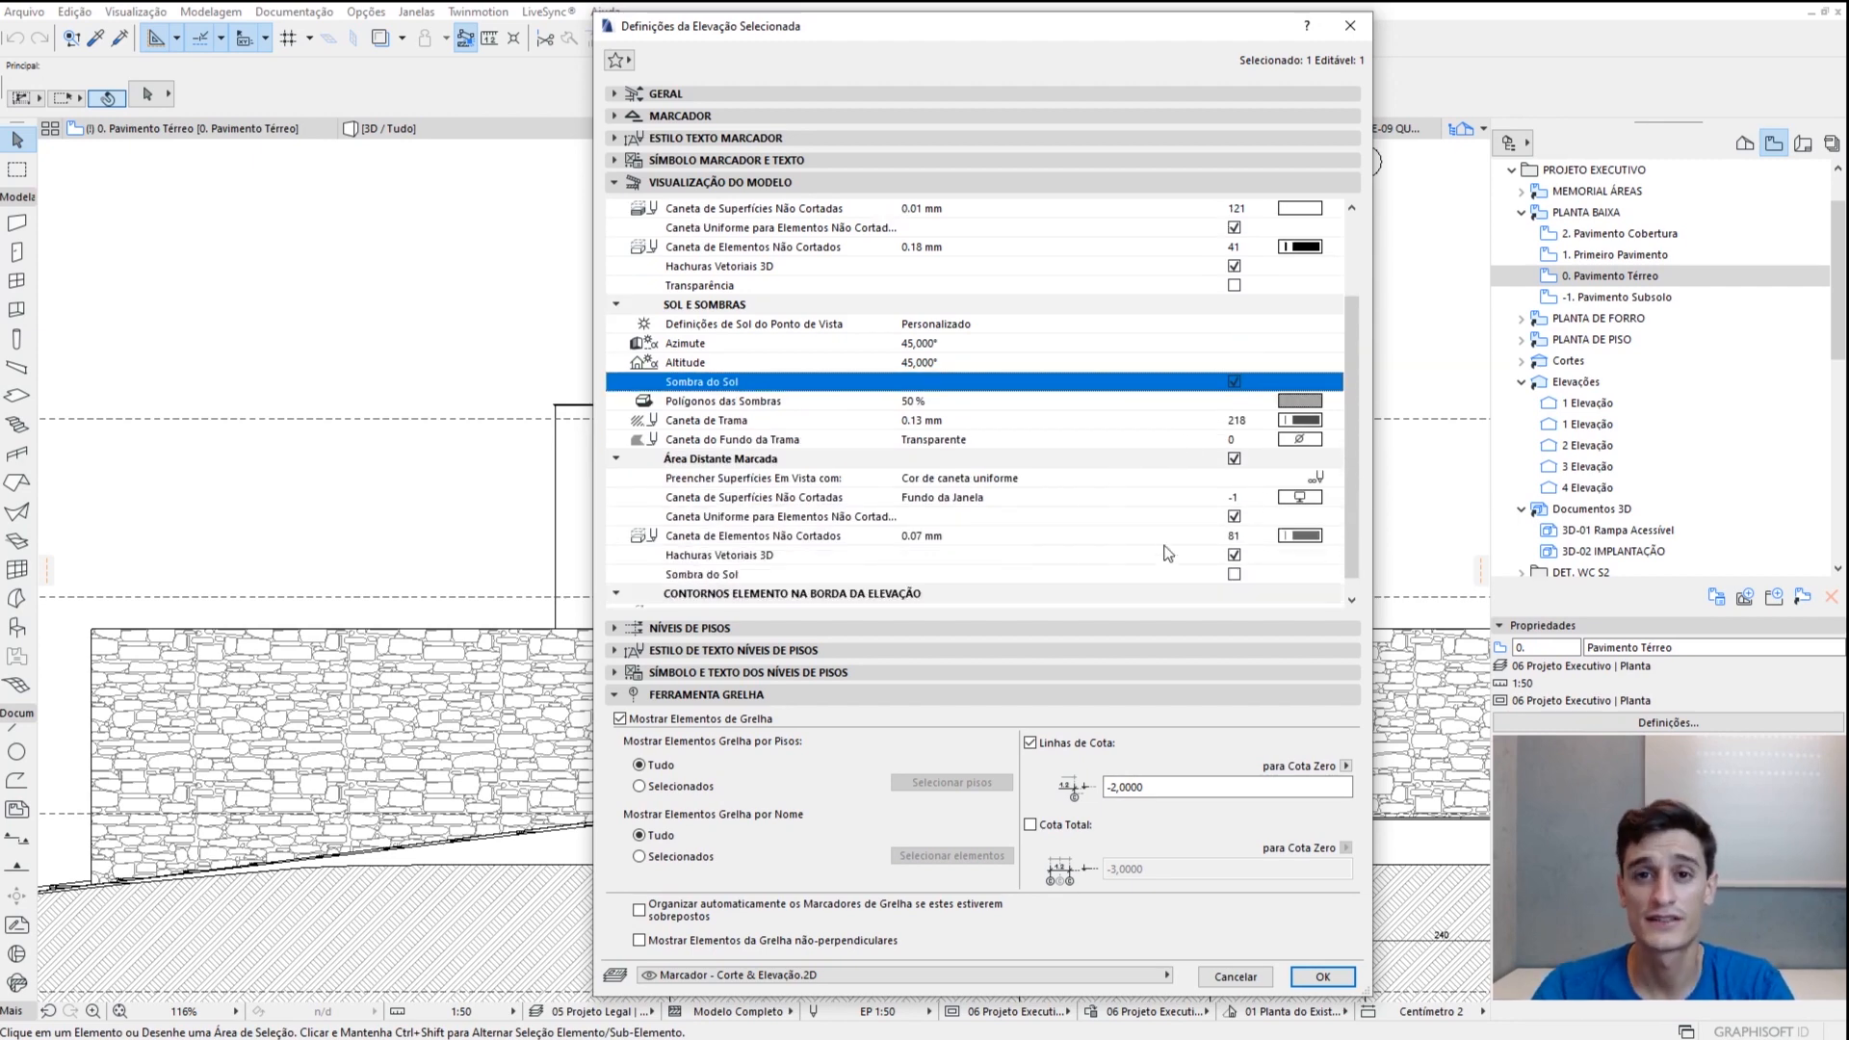
left_click(1322, 977)
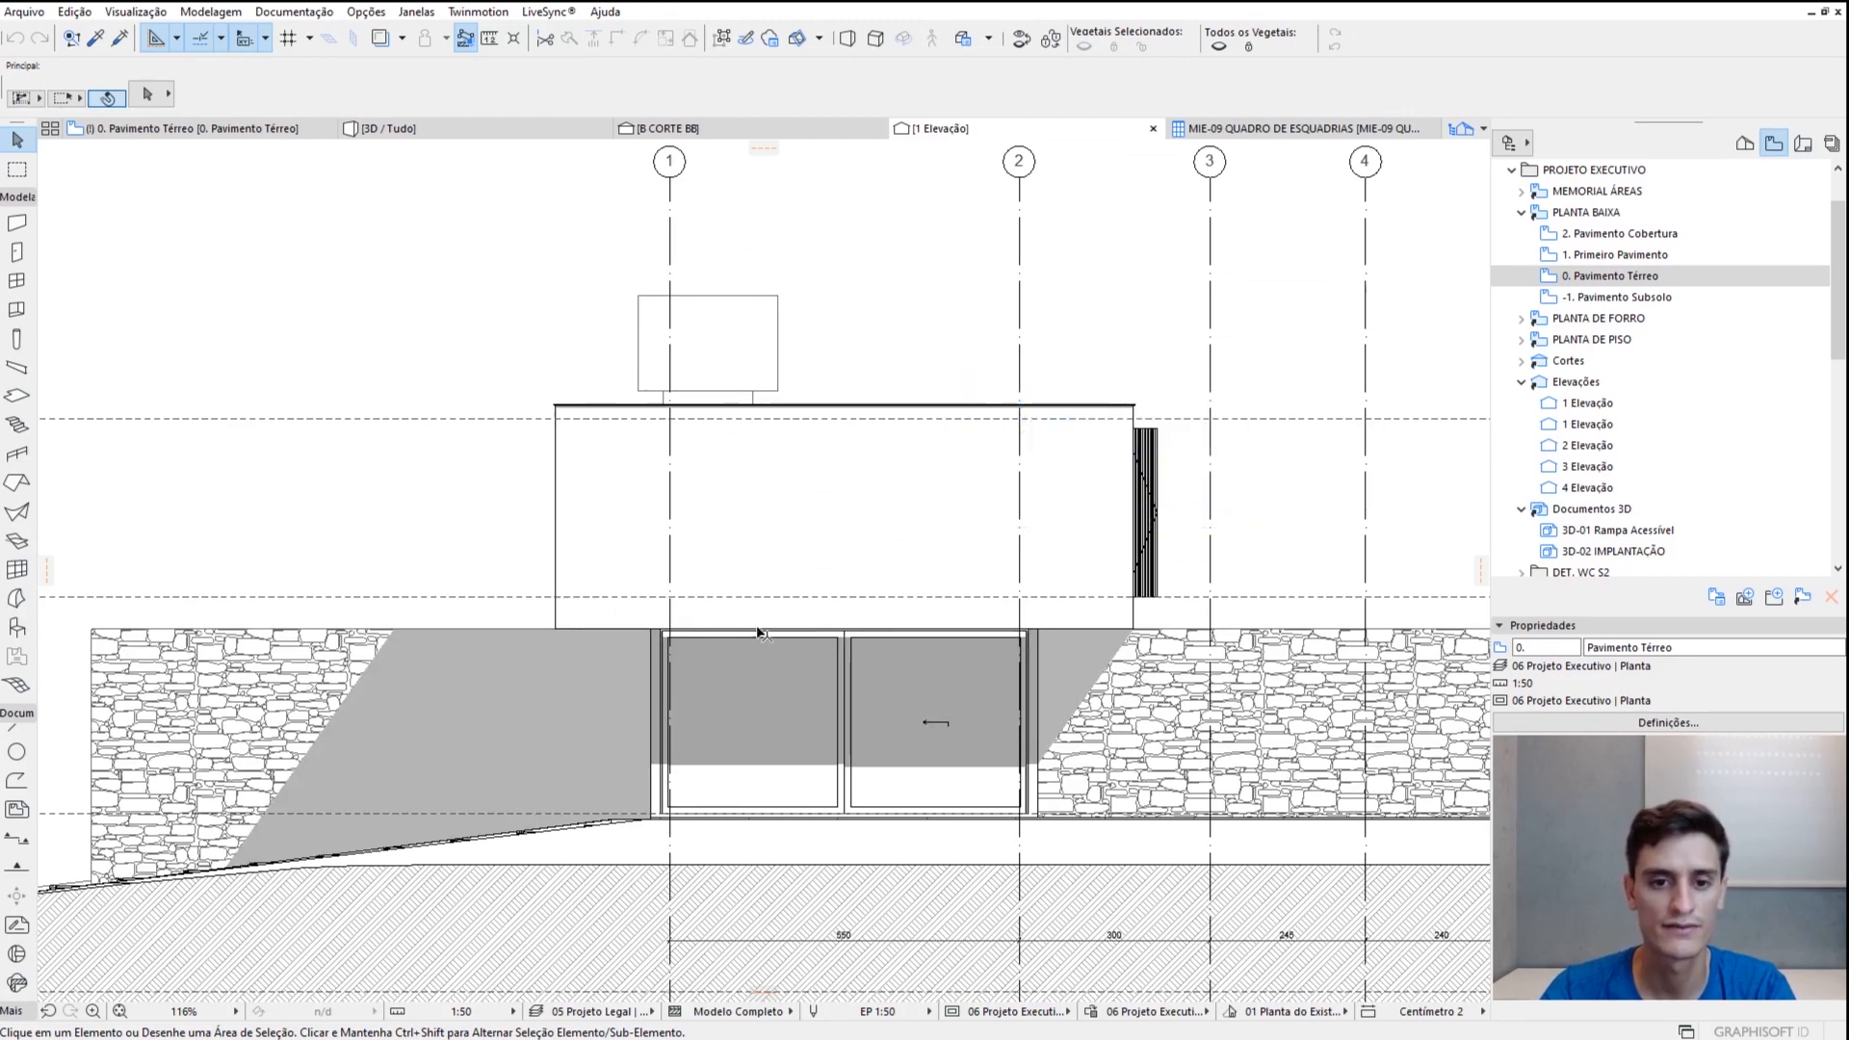
In the 0. Pavimento Térreo plan, stretch the selected elevation's distant-area limit line deeper into the house, just below the dining table
scroll(483, 639, "up", 5)
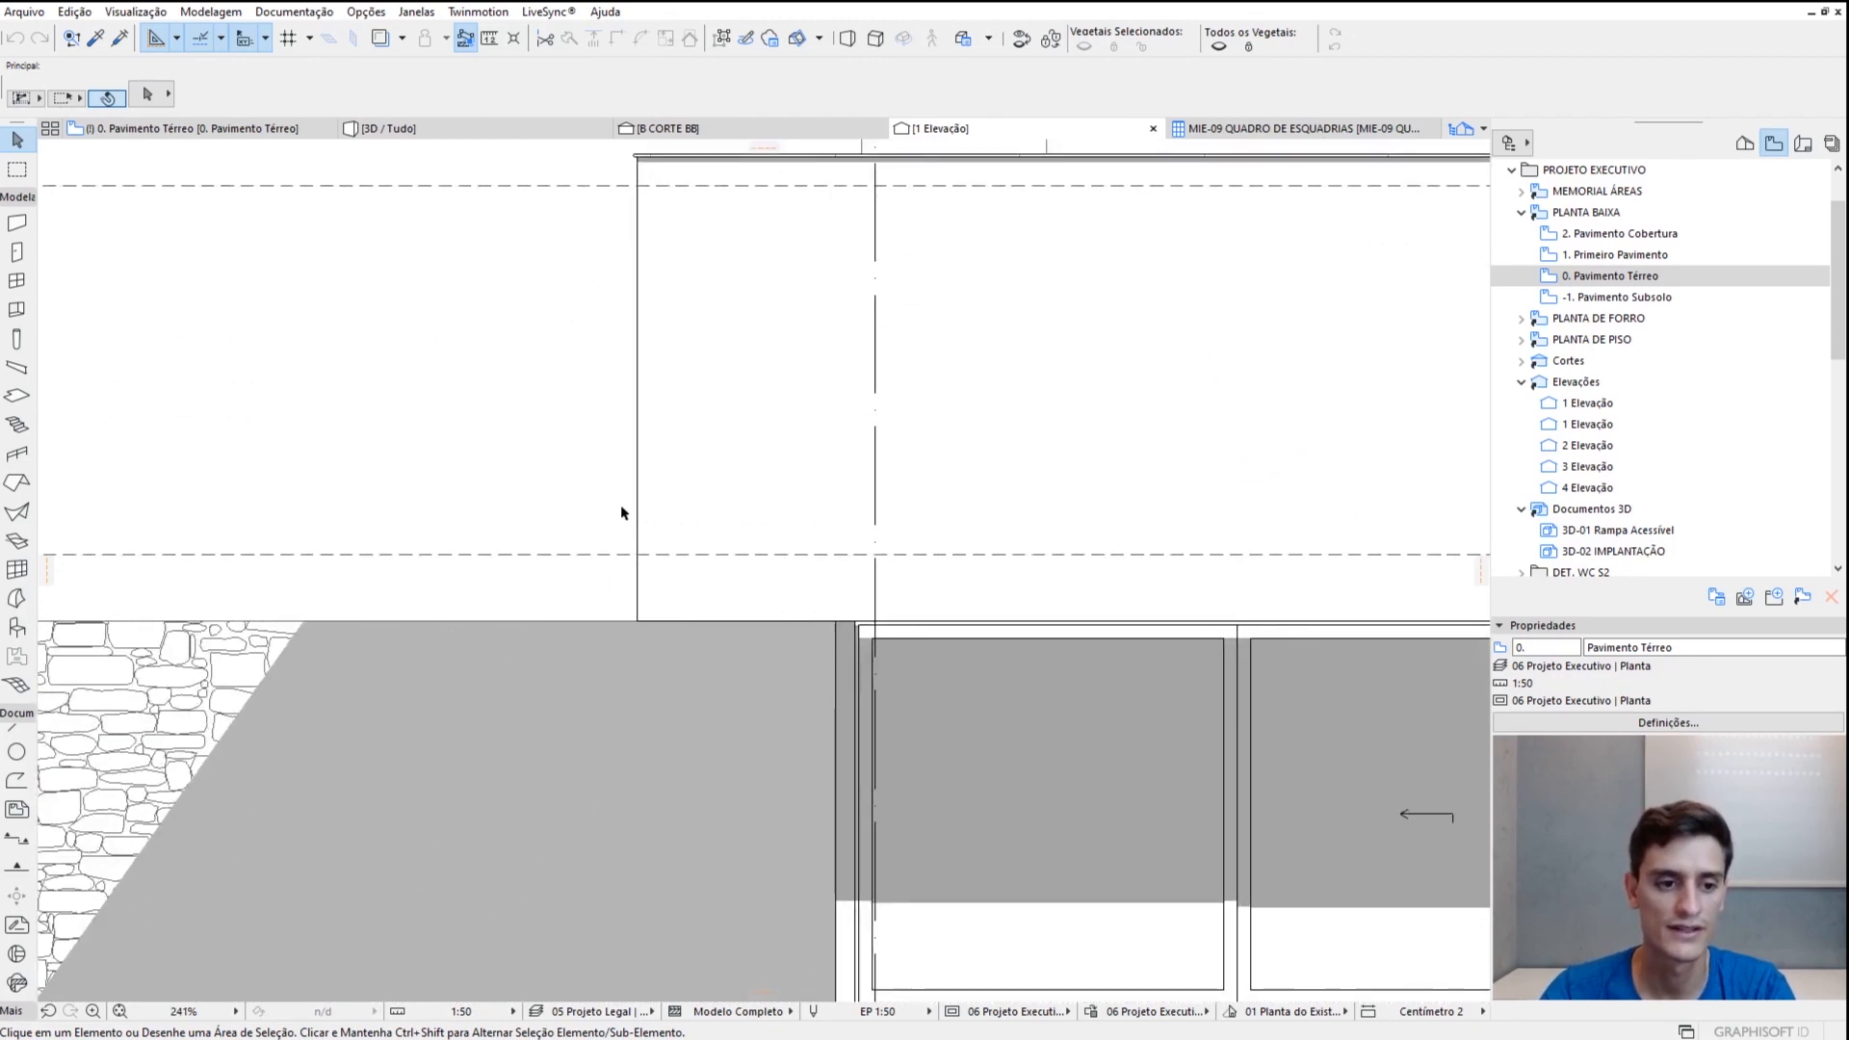
scroll(854, 483, "down", 5)
middle_click_drag(1012, 458, 880, 578)
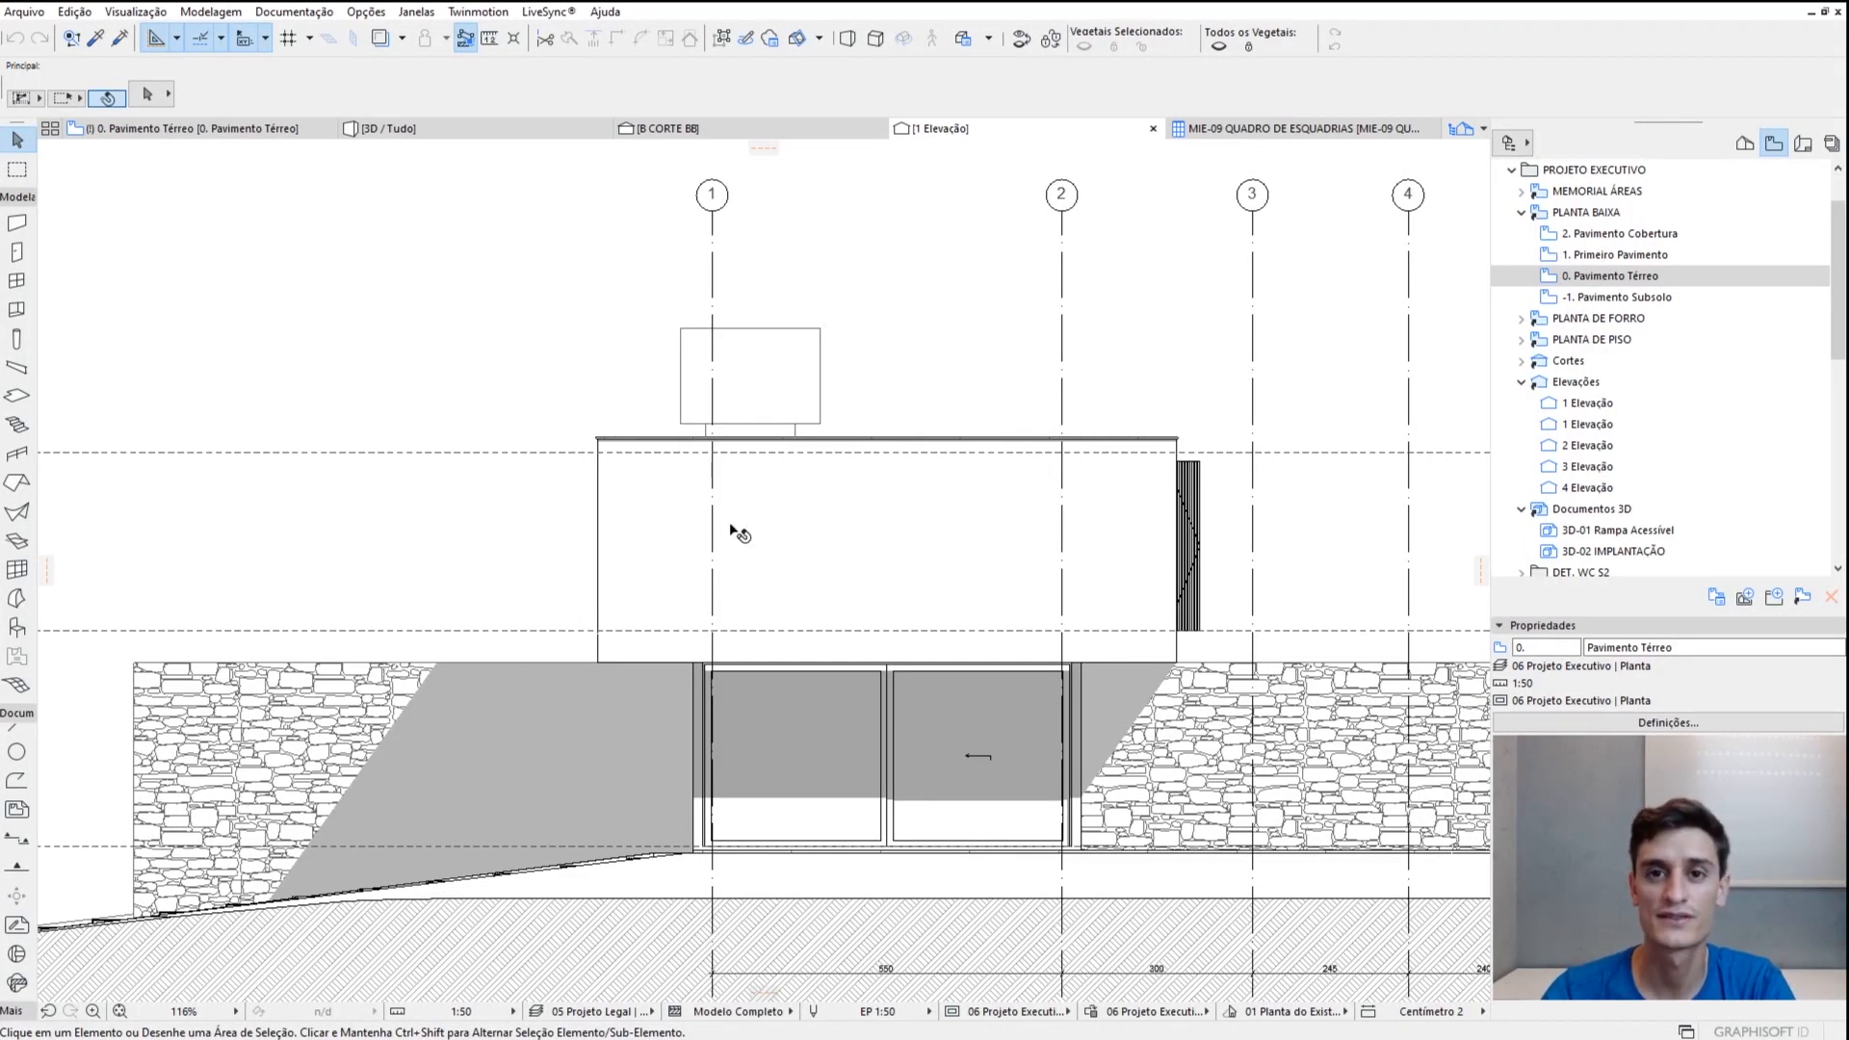
key("F2")
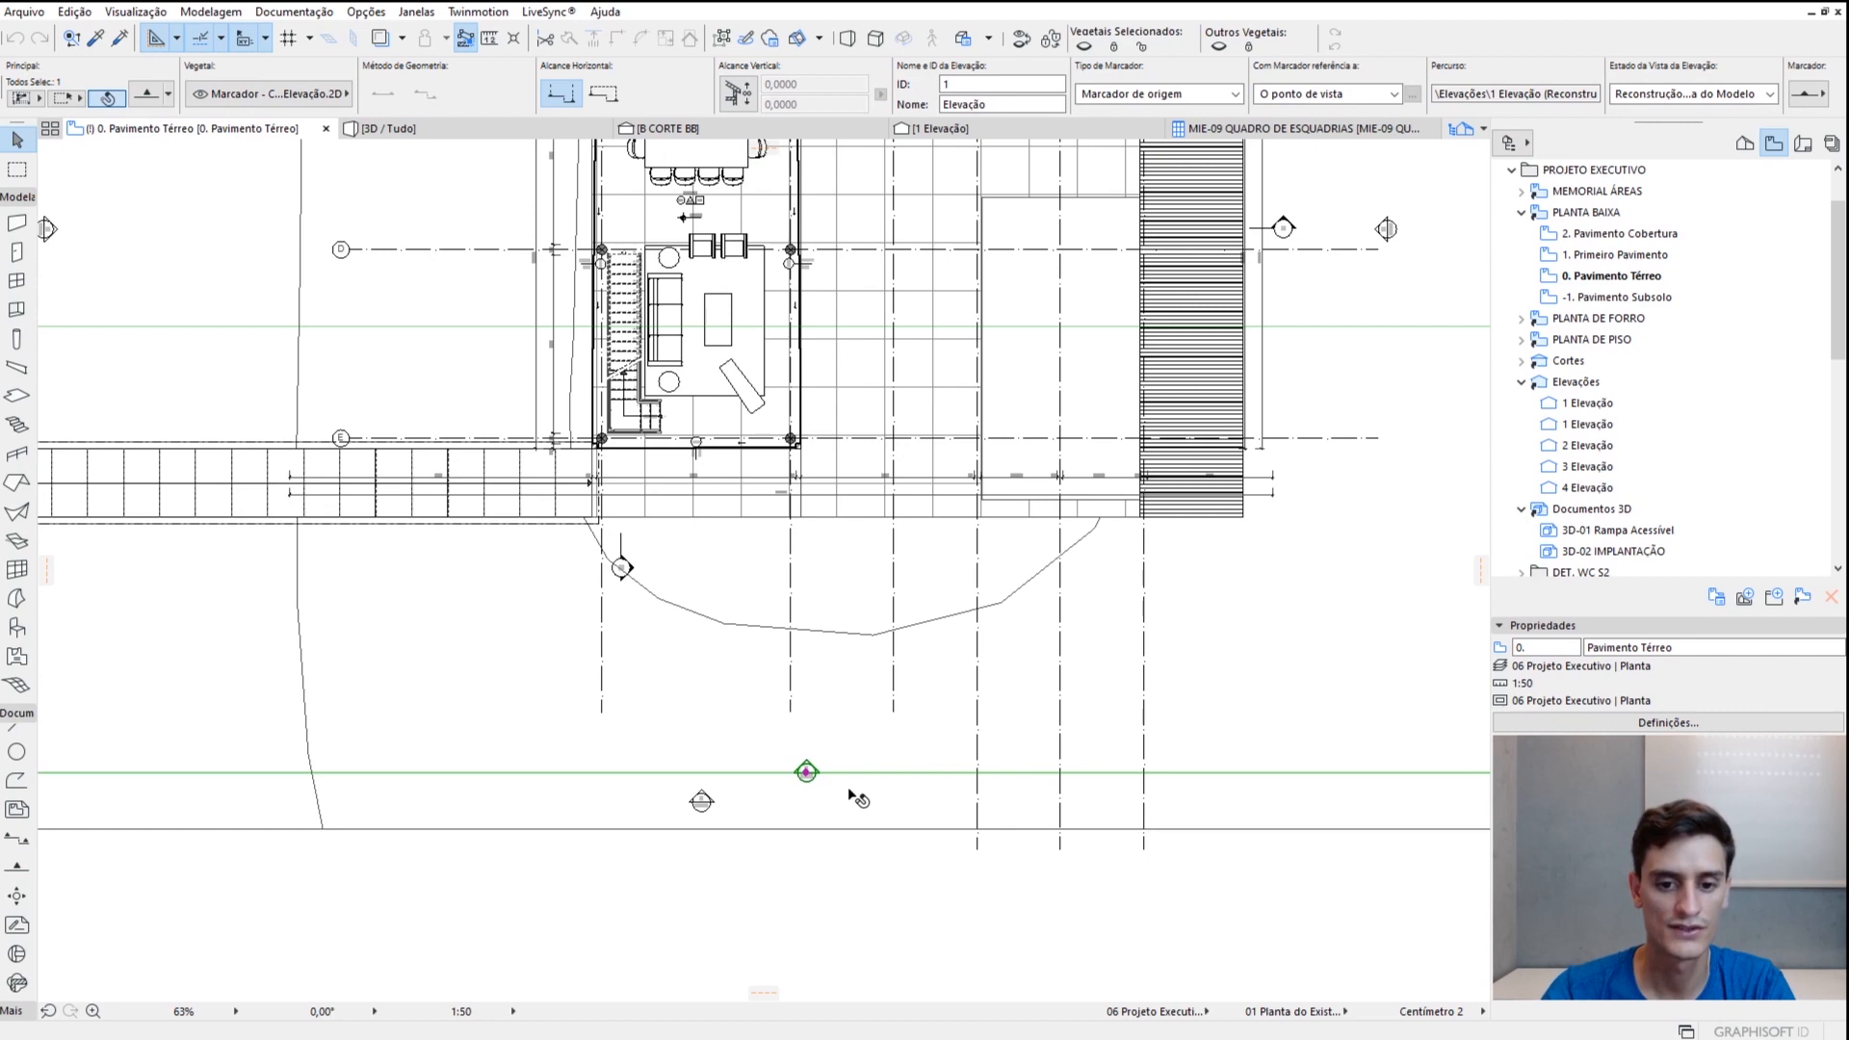
left_click(809, 774)
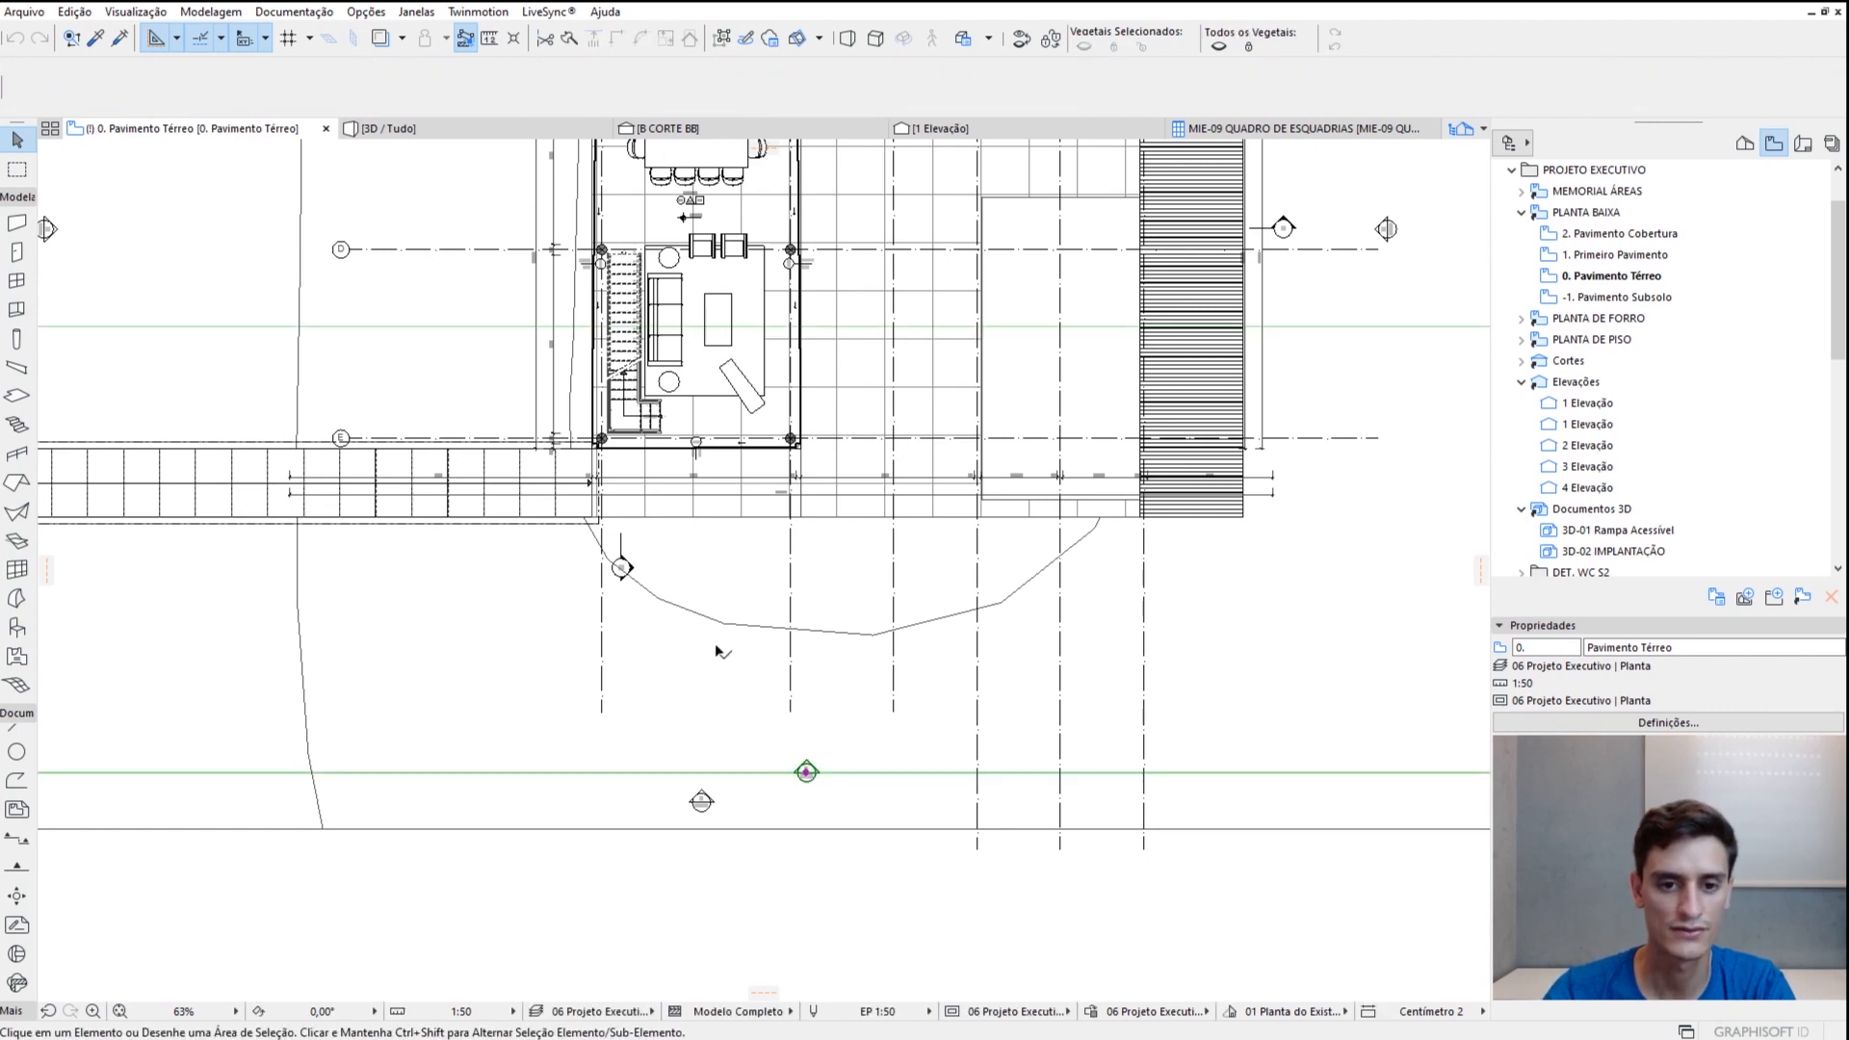
scroll(867, 655, "down", 3)
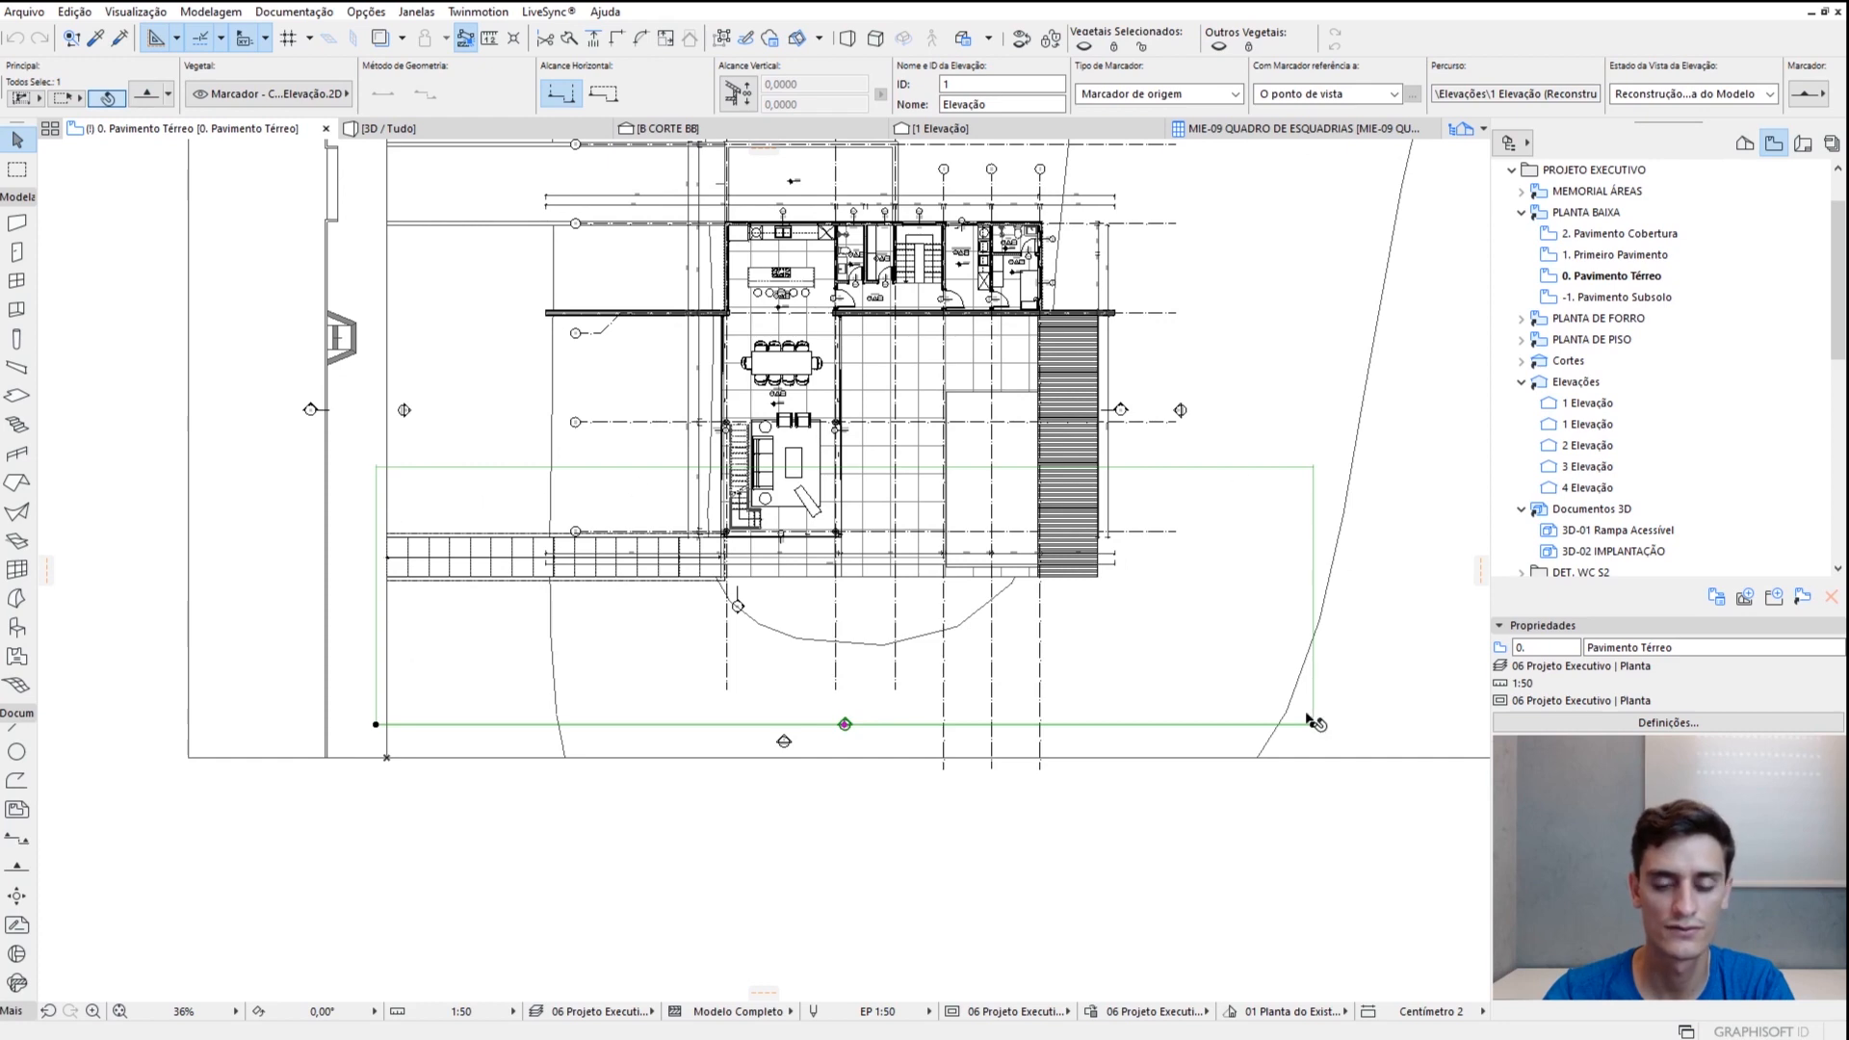
scroll(439, 468, "up", 1)
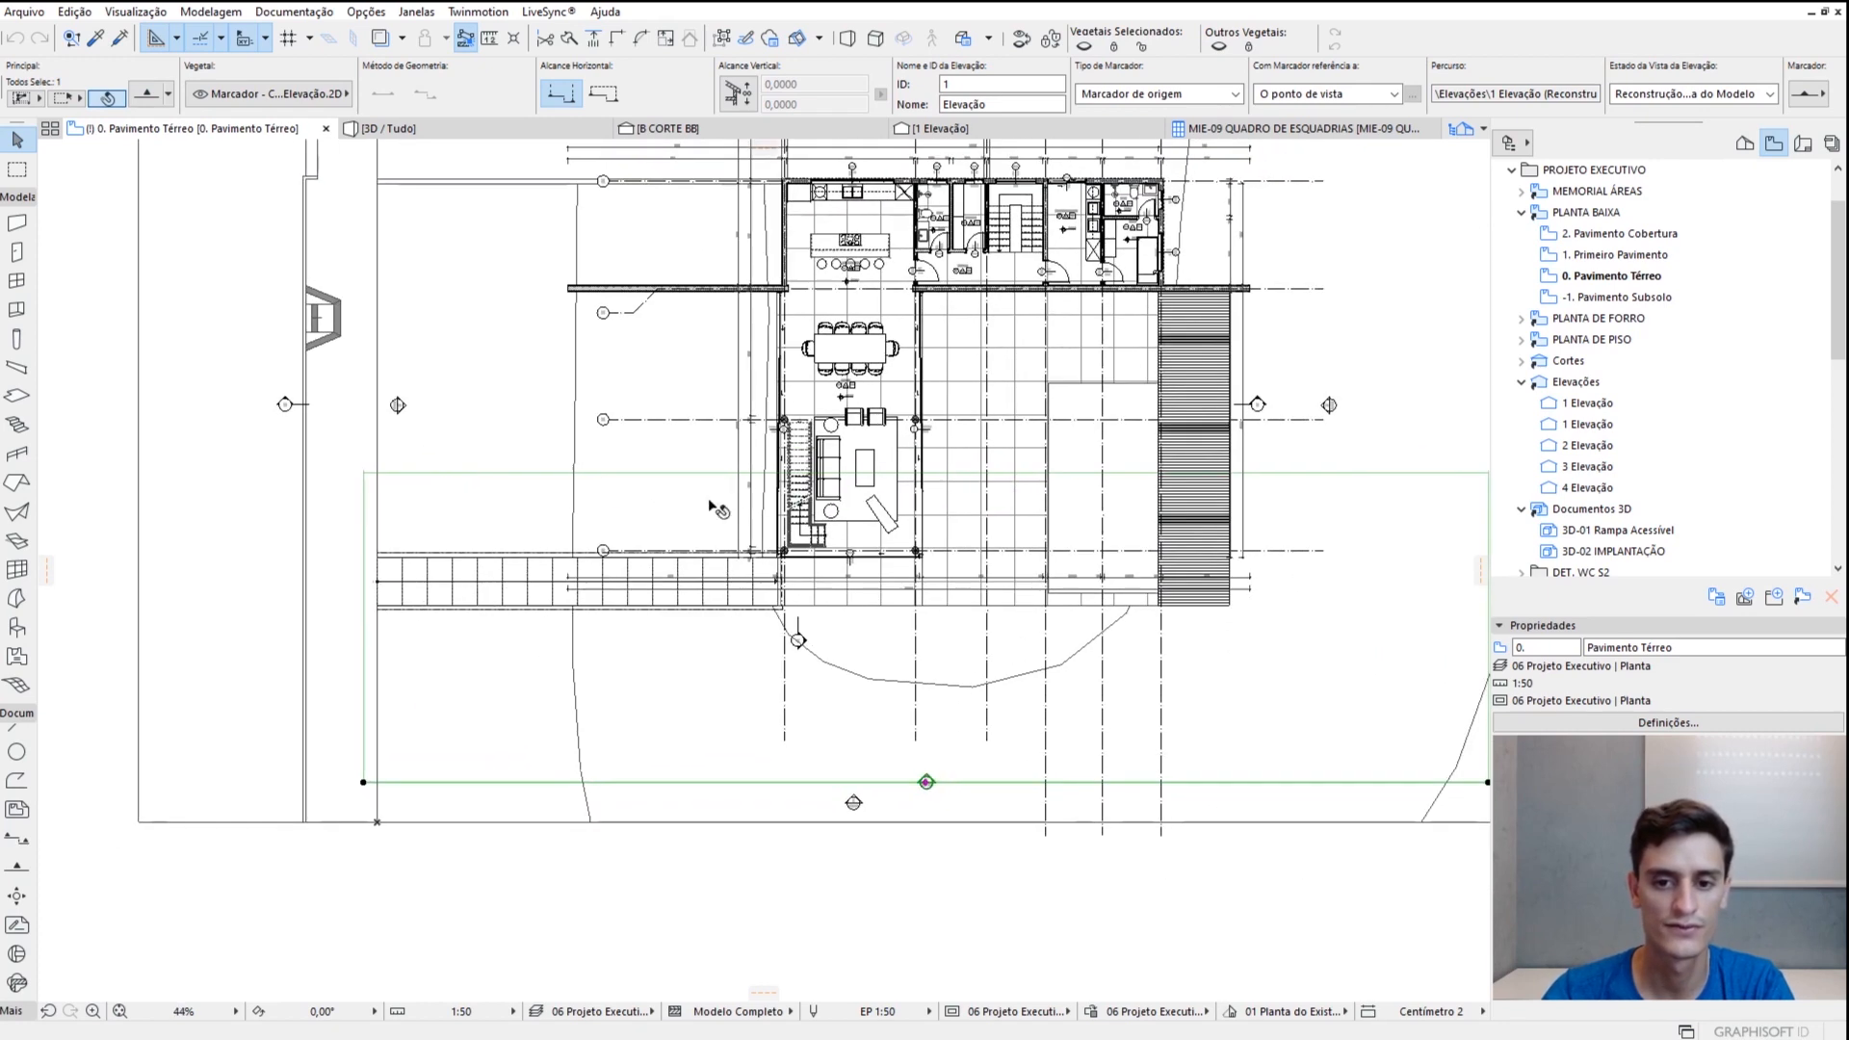
middle_click_drag(710, 501, 608, 560)
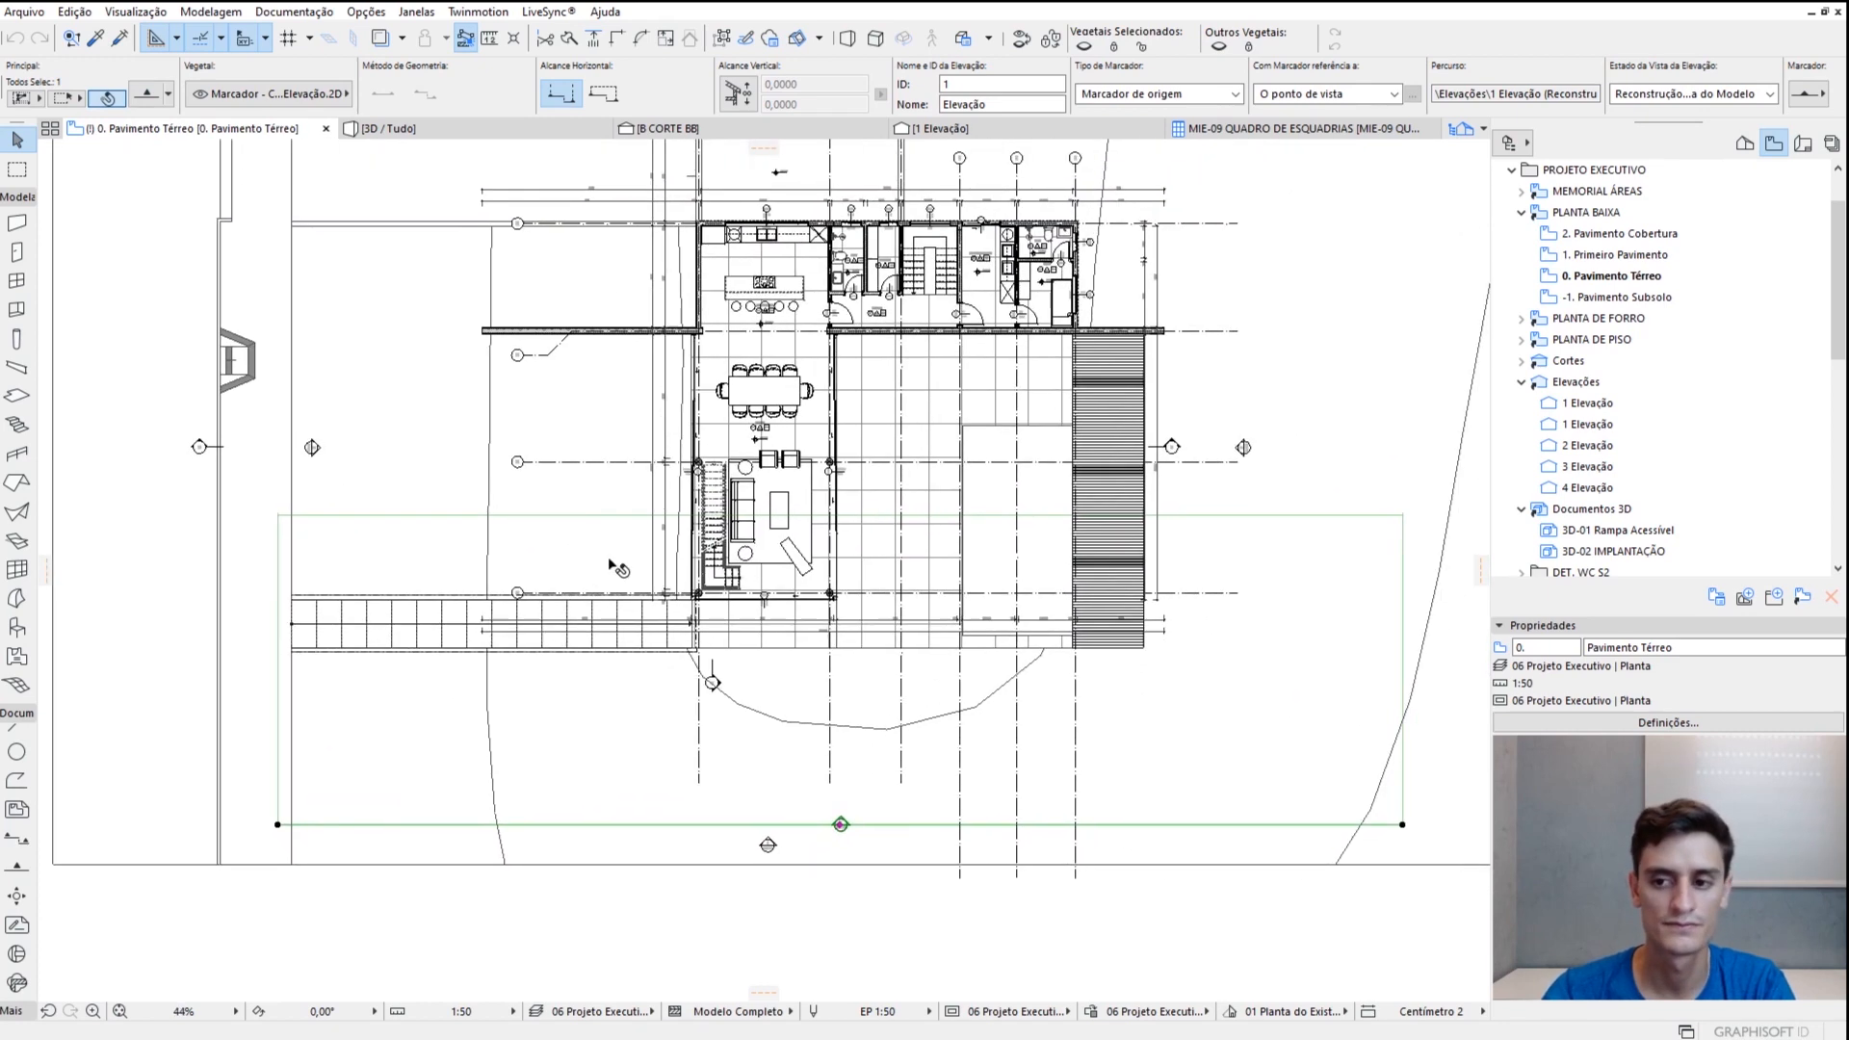
left_click(1219, 516)
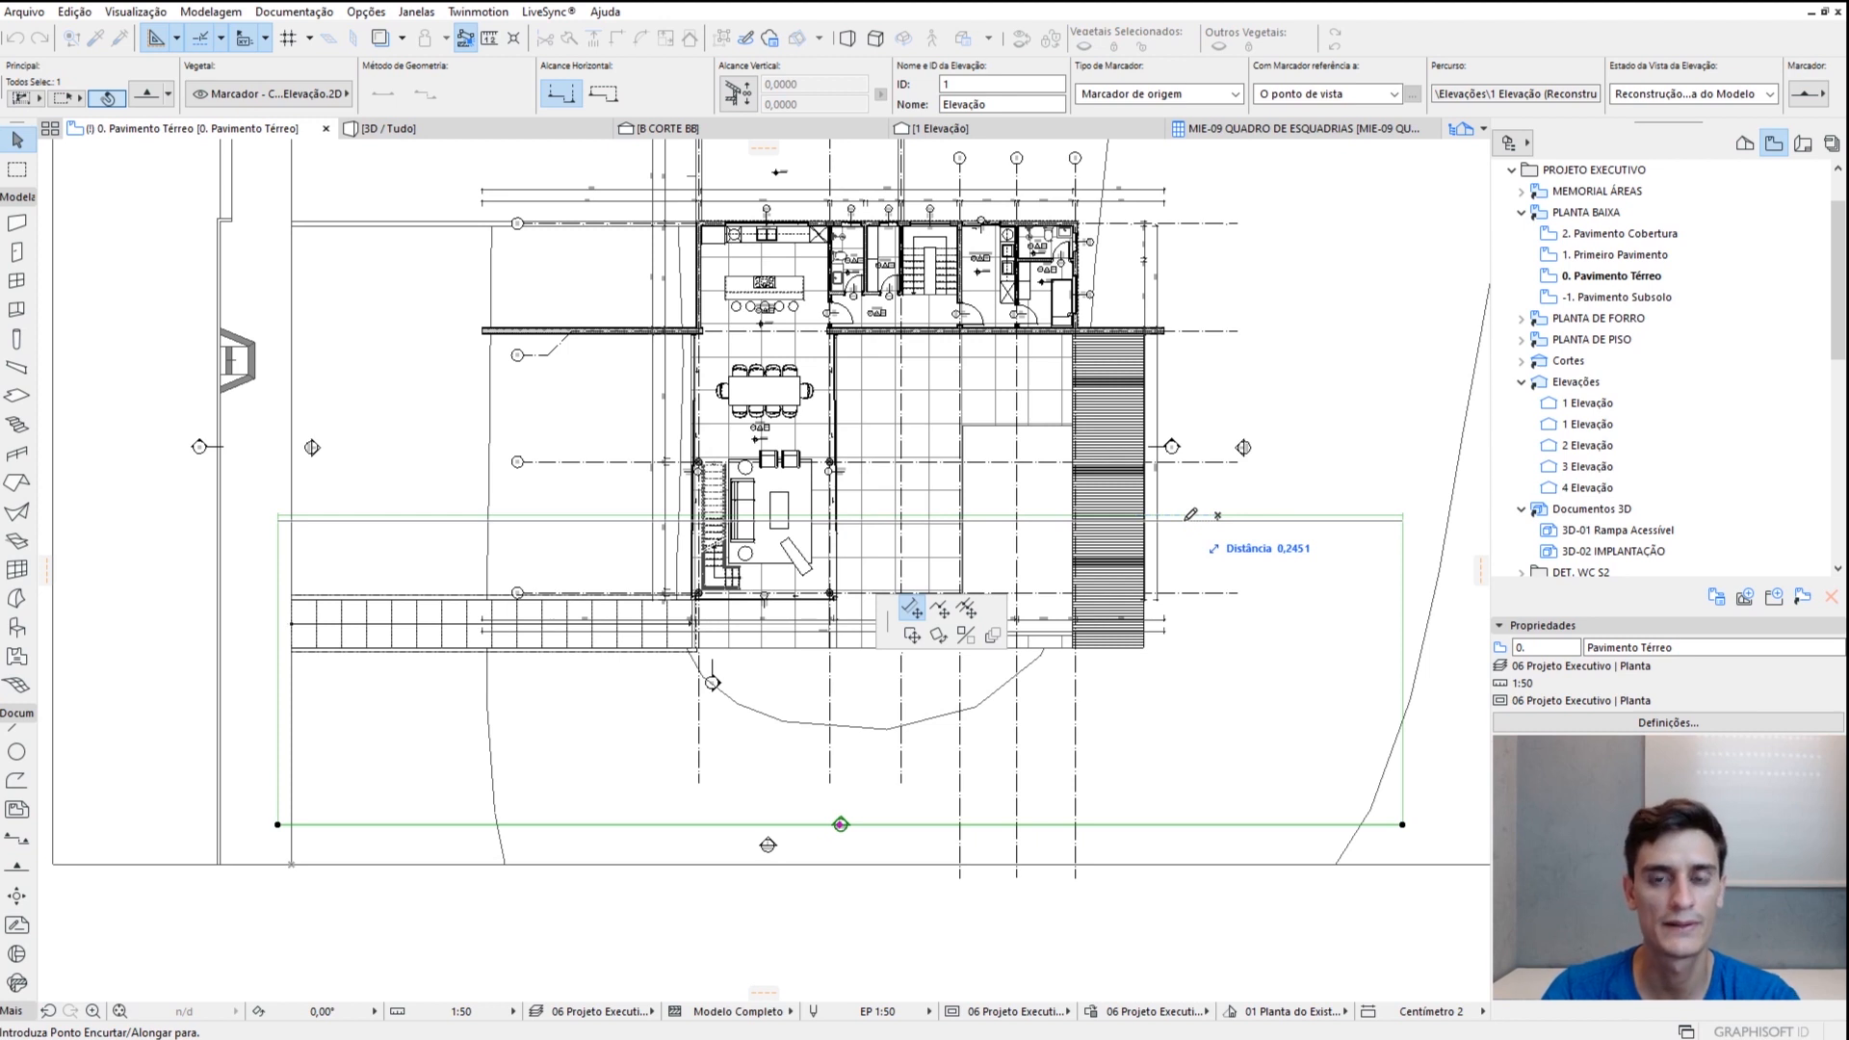
left_click(1235, 422)
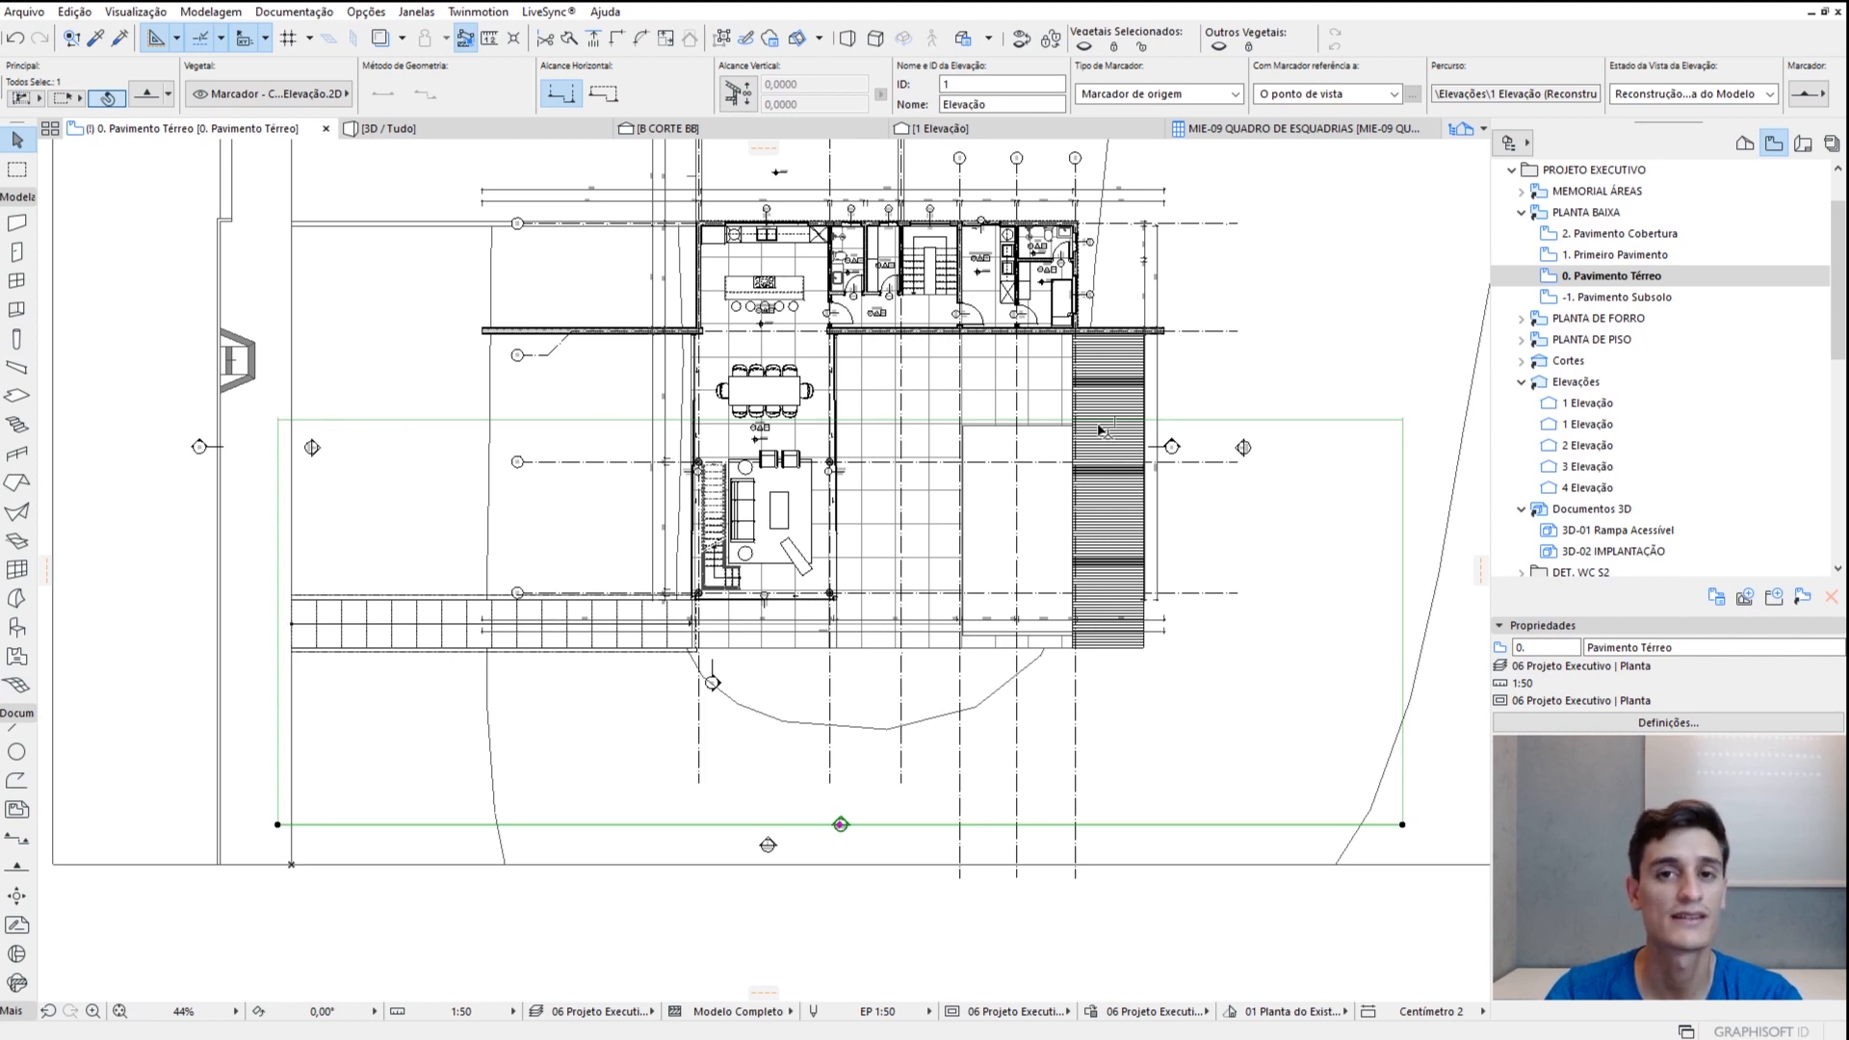
In the ground-floor plan, reselect the elevation line and pull its distant-area limit back toward the façade, across the living room sofa
left_click(1268, 428)
left_click(841, 824)
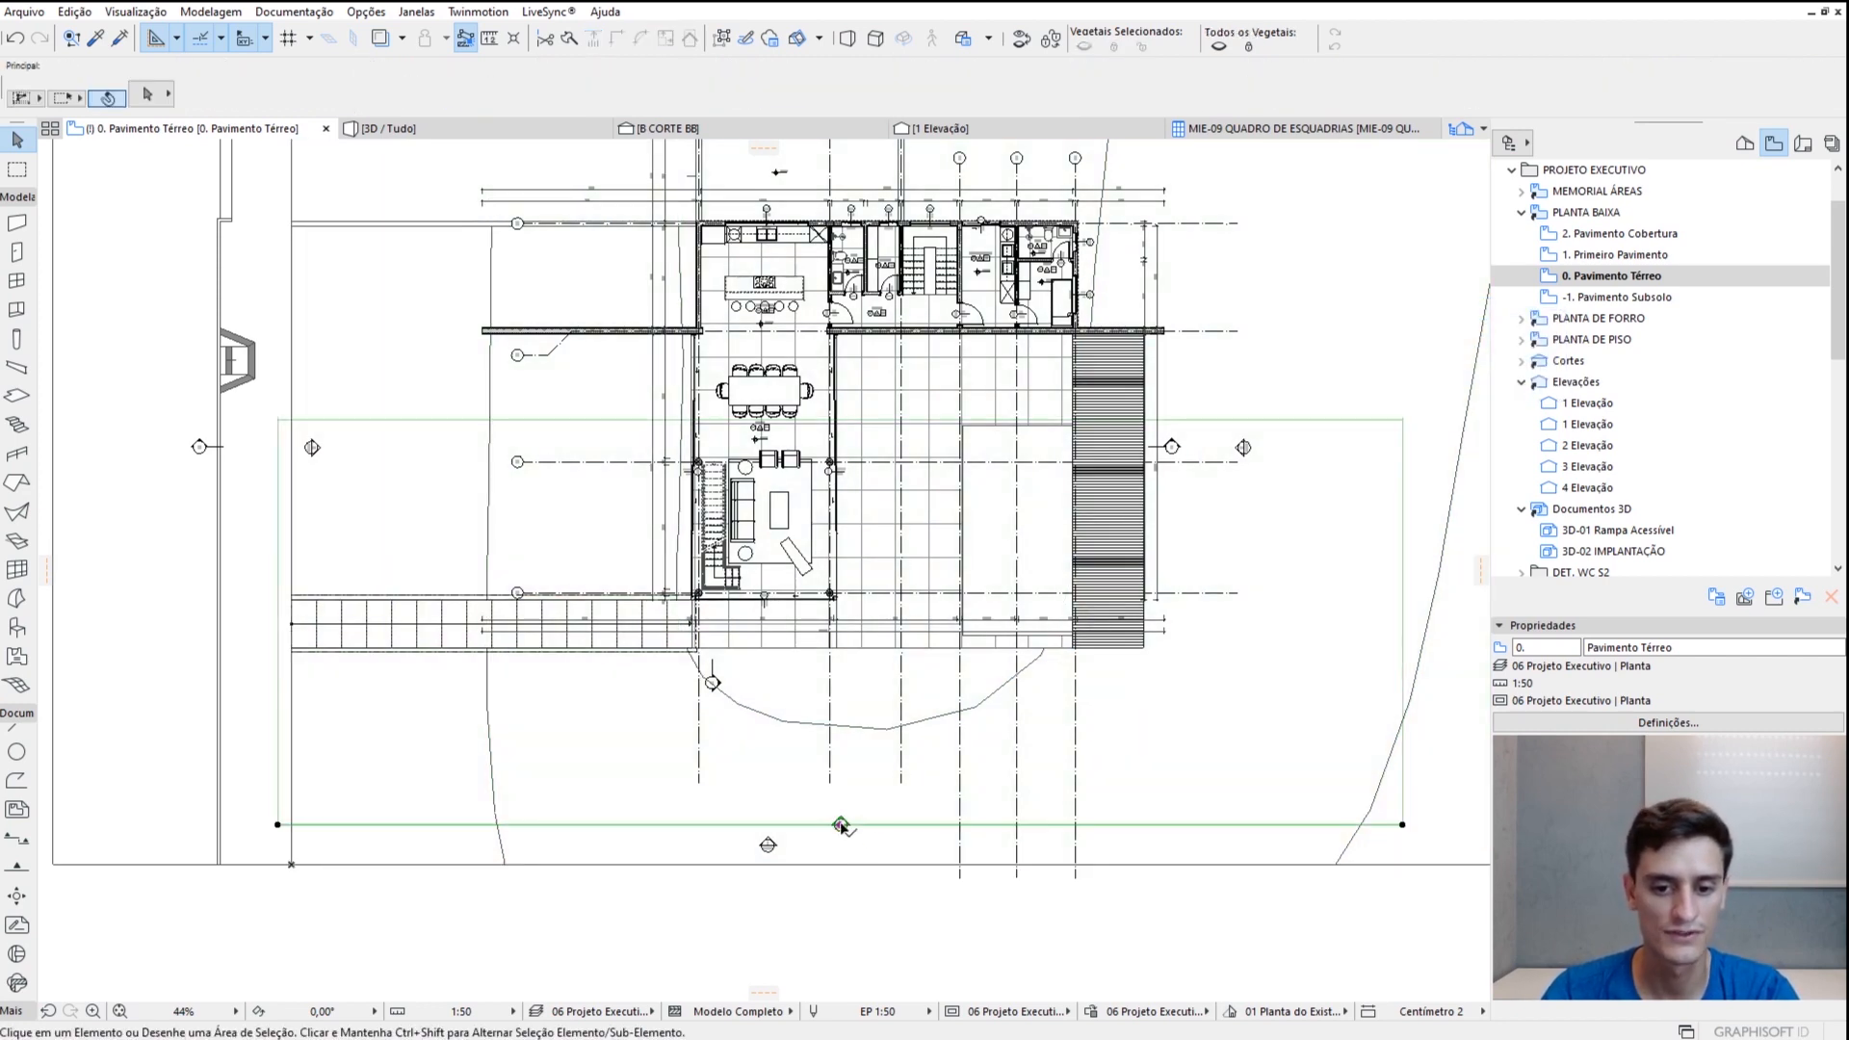
left_click(1207, 421)
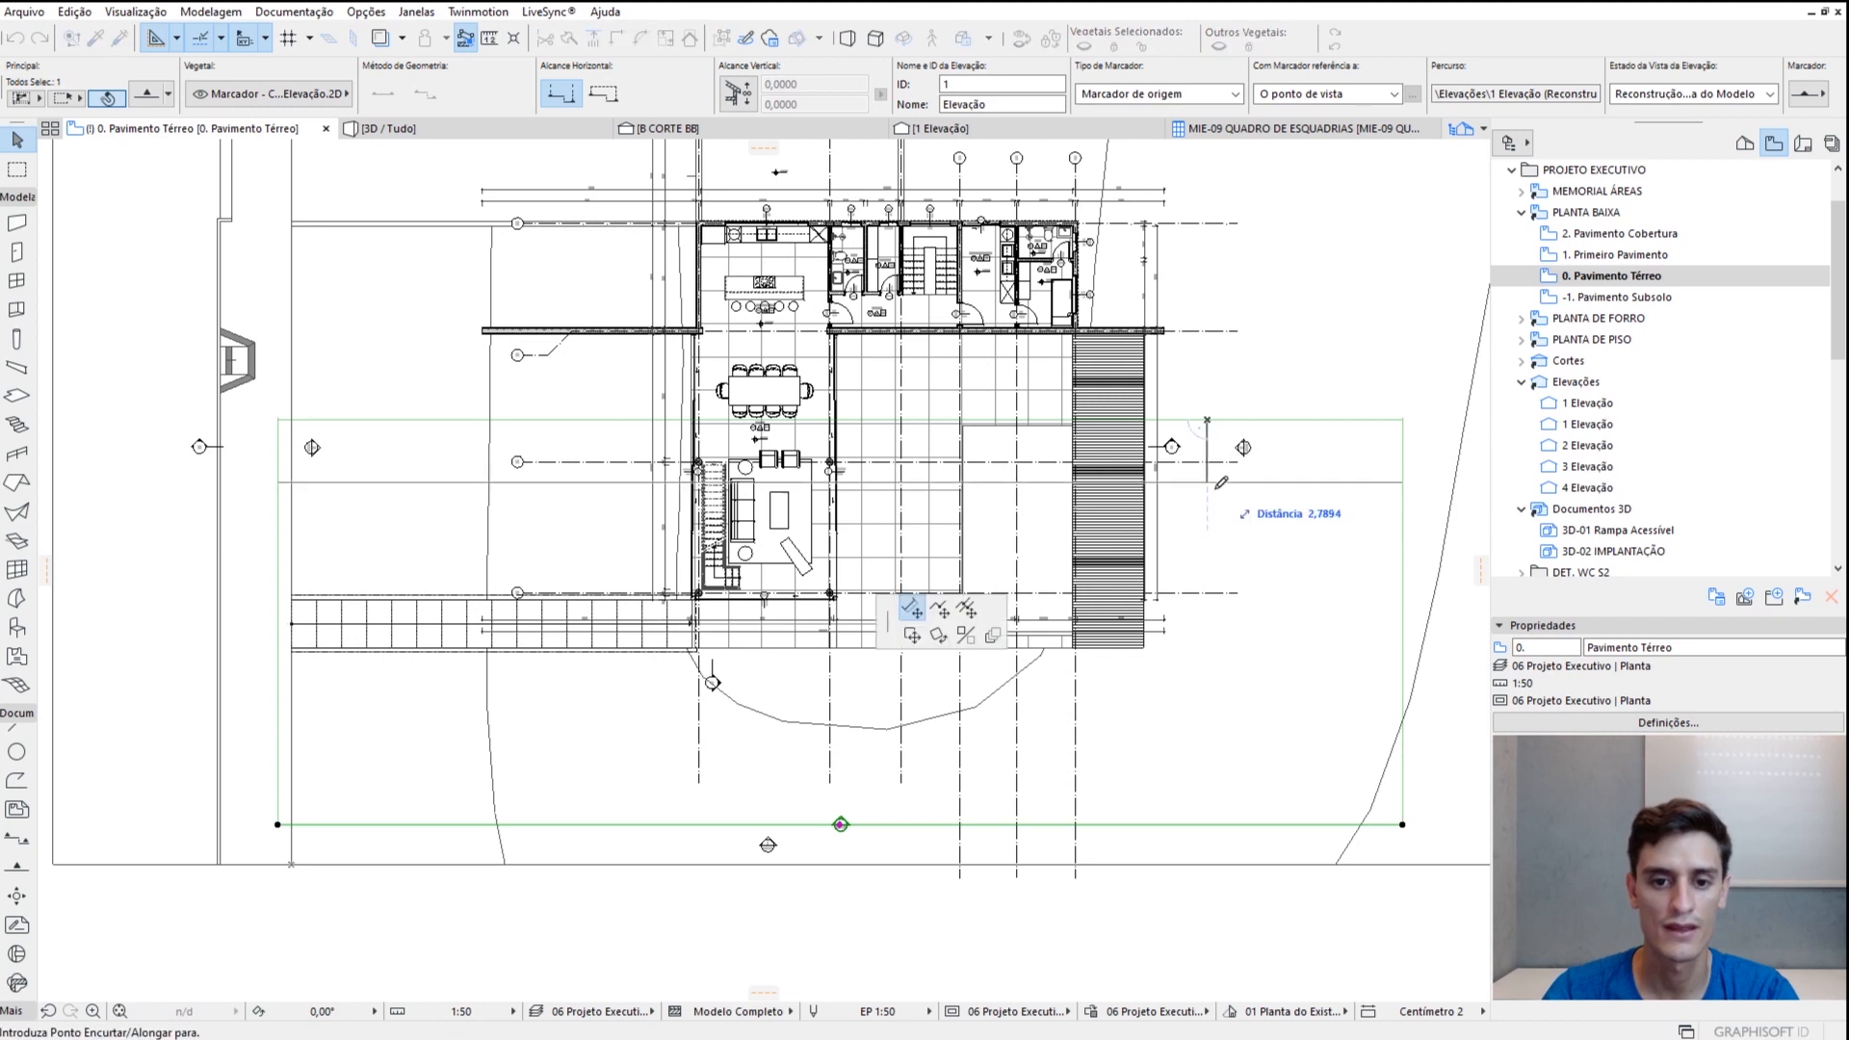
left_click(1213, 506)
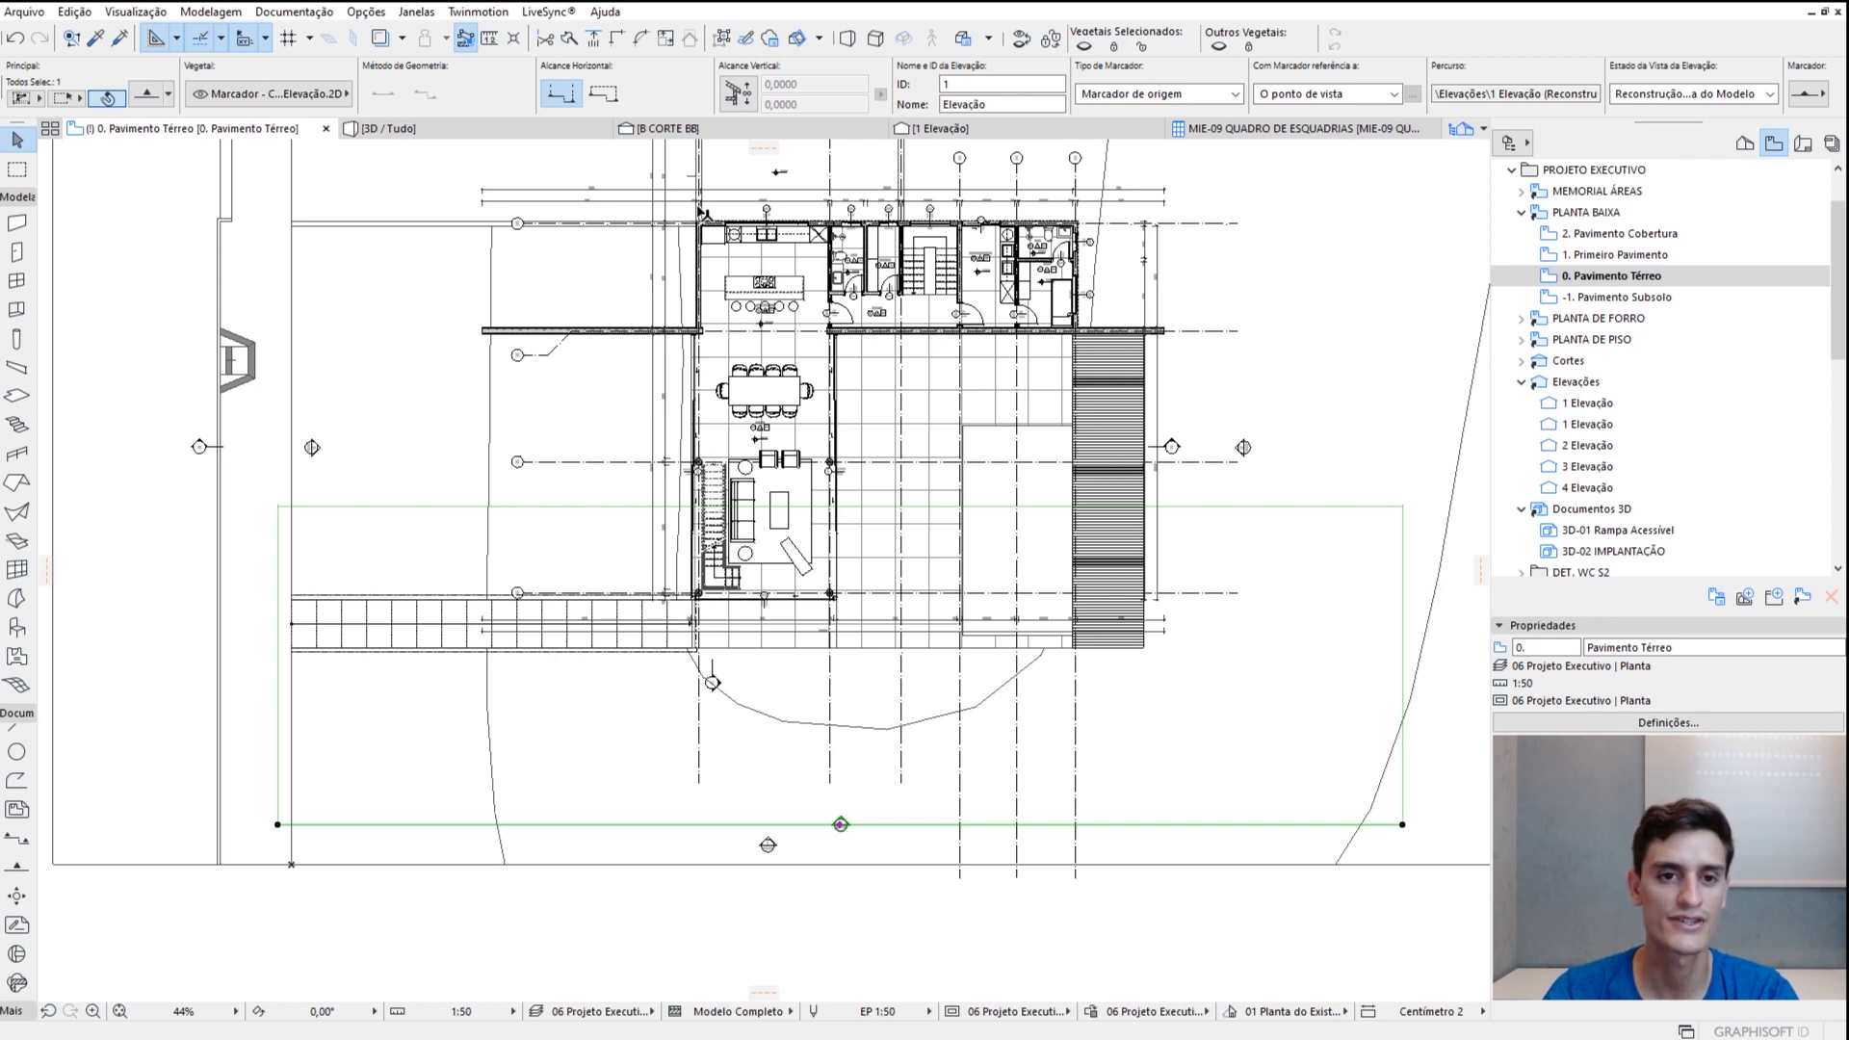
Examine the line weights and sun shadow in 1 Elevação where the upper volume meets the stone wall
left_click(966, 135)
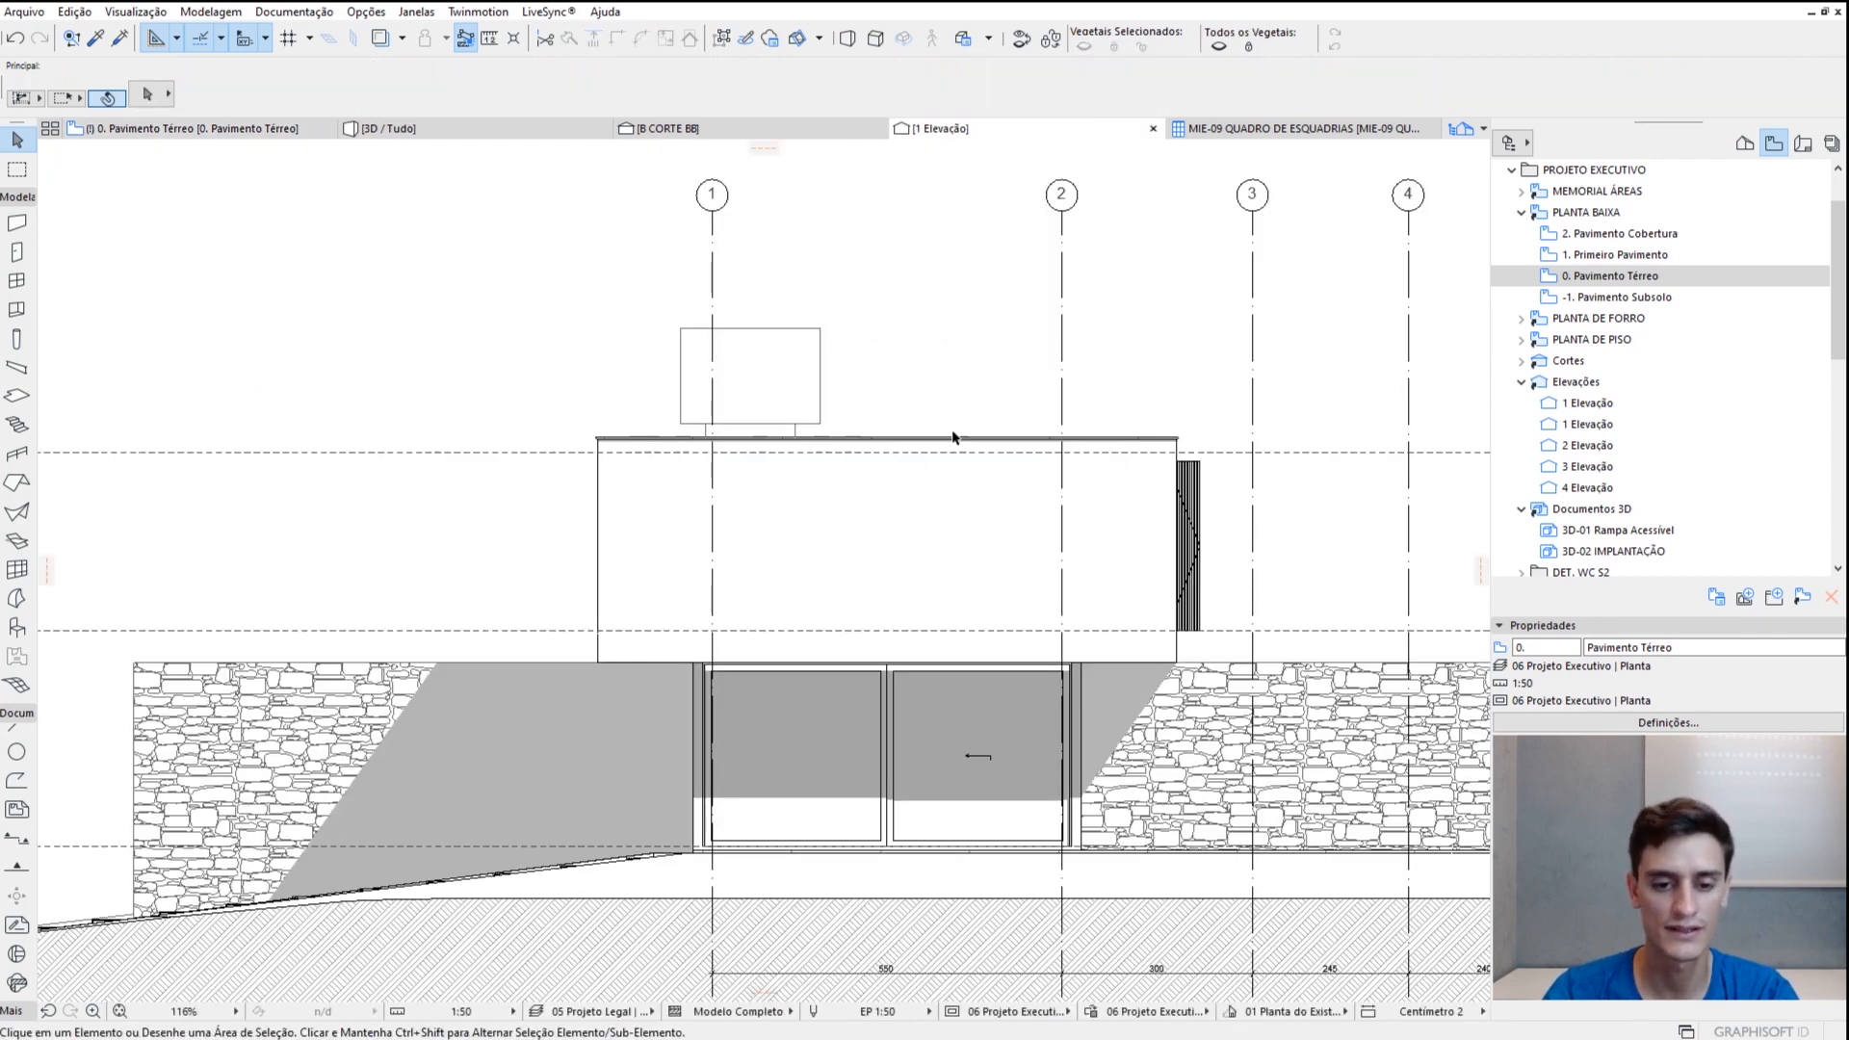
middle_click_drag(887, 632, 828, 535)
scroll(611, 460, "up", 5)
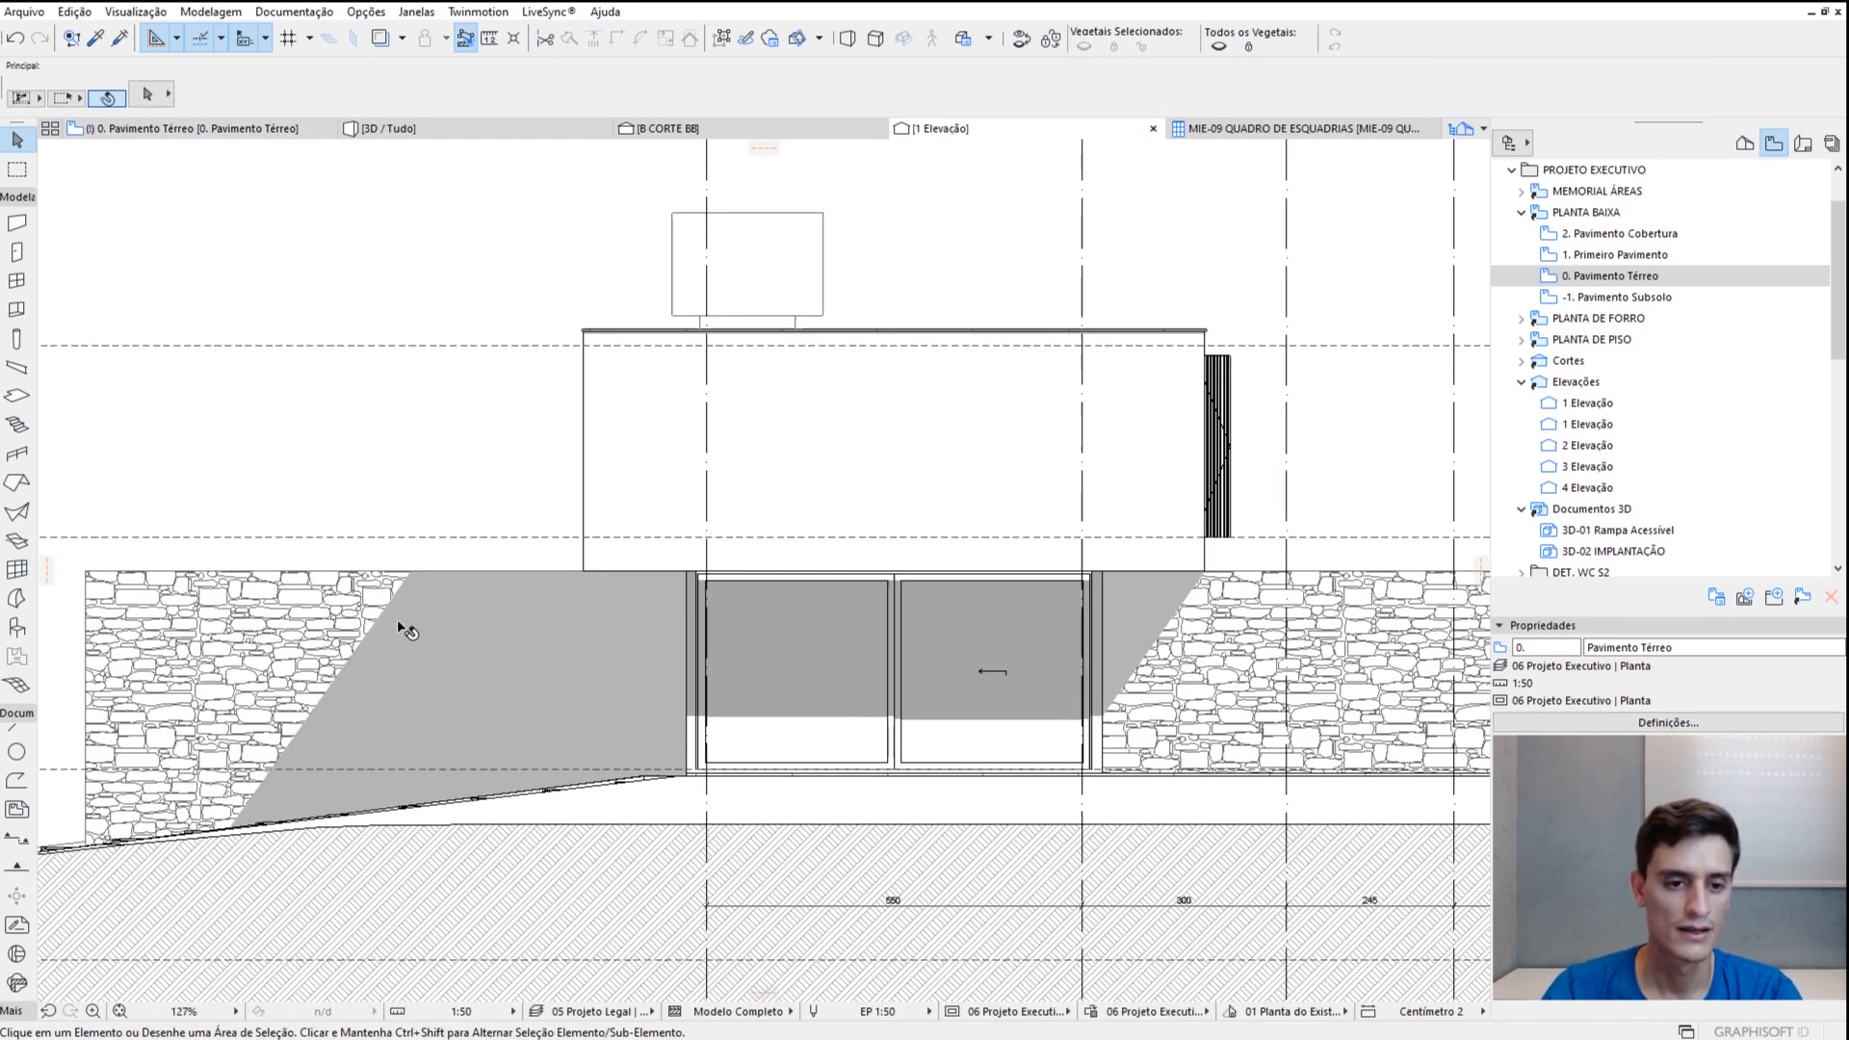
scroll(992, 542, "up", 2)
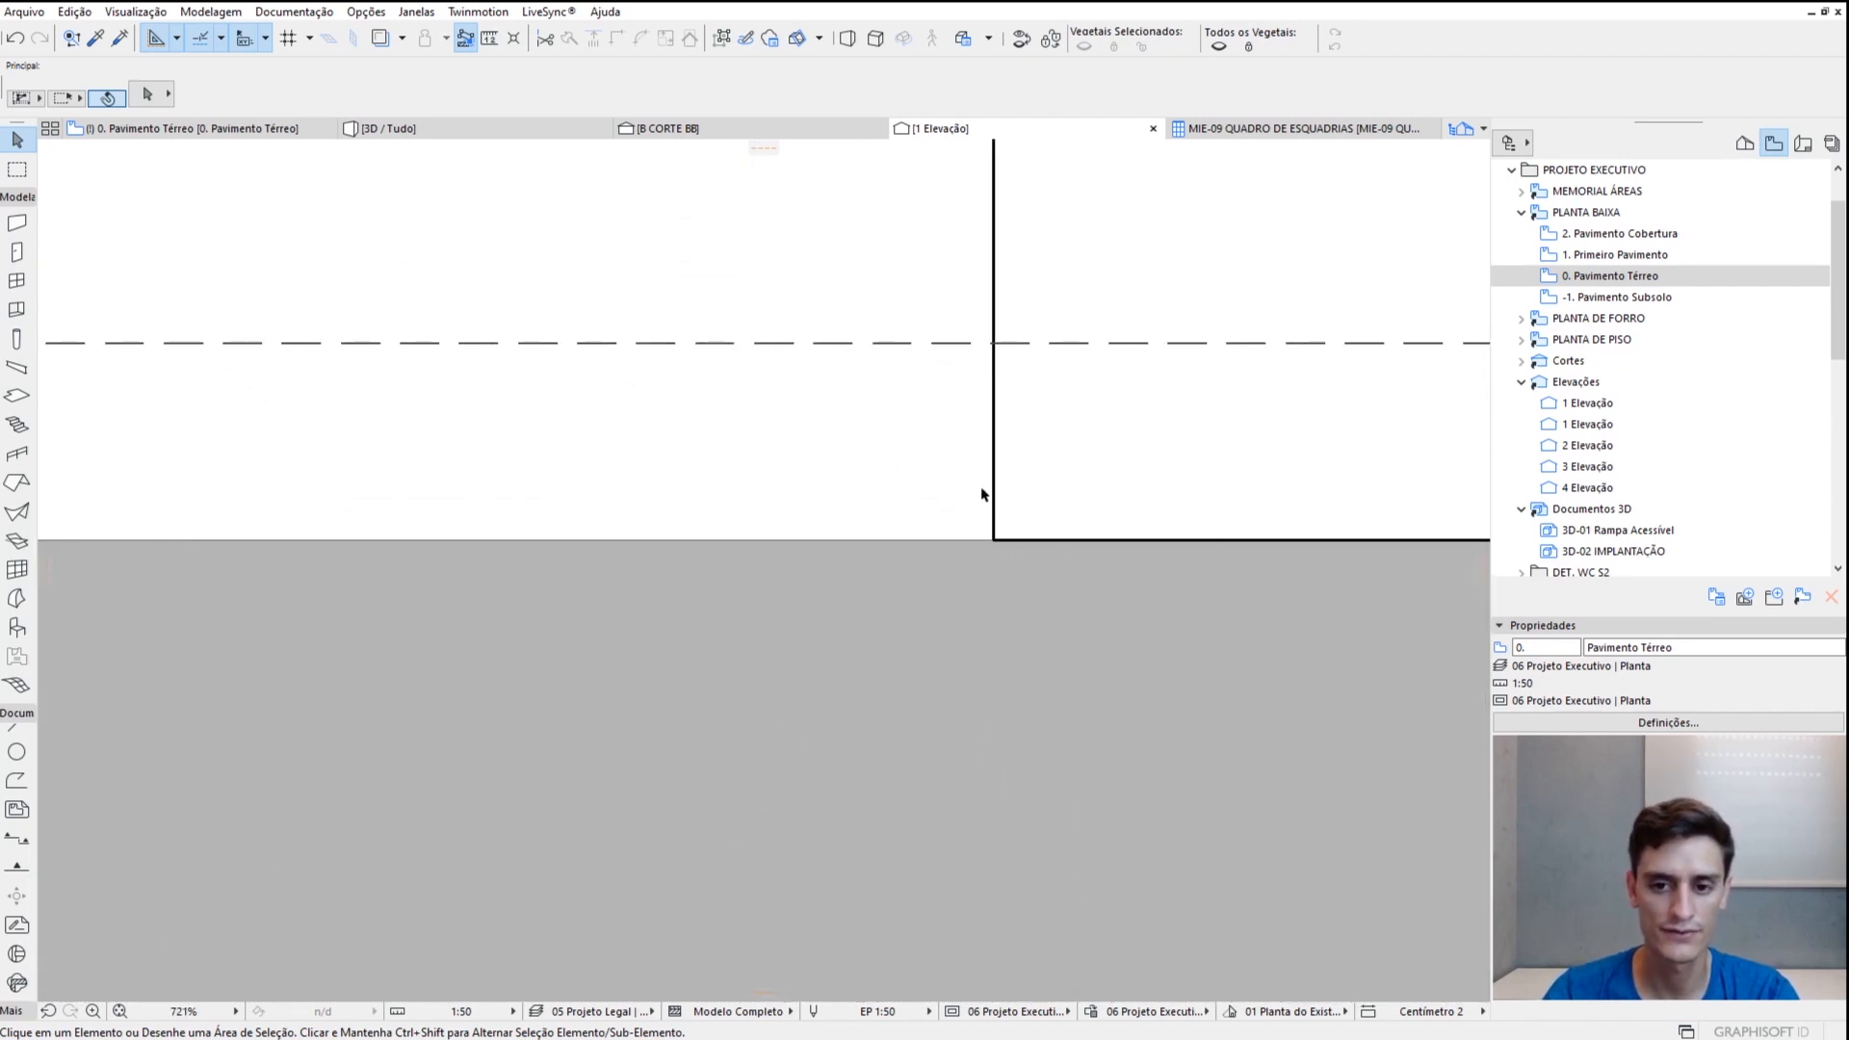
scroll(996, 539, "down", 3)
middle_click_drag(321, 549, 536, 528)
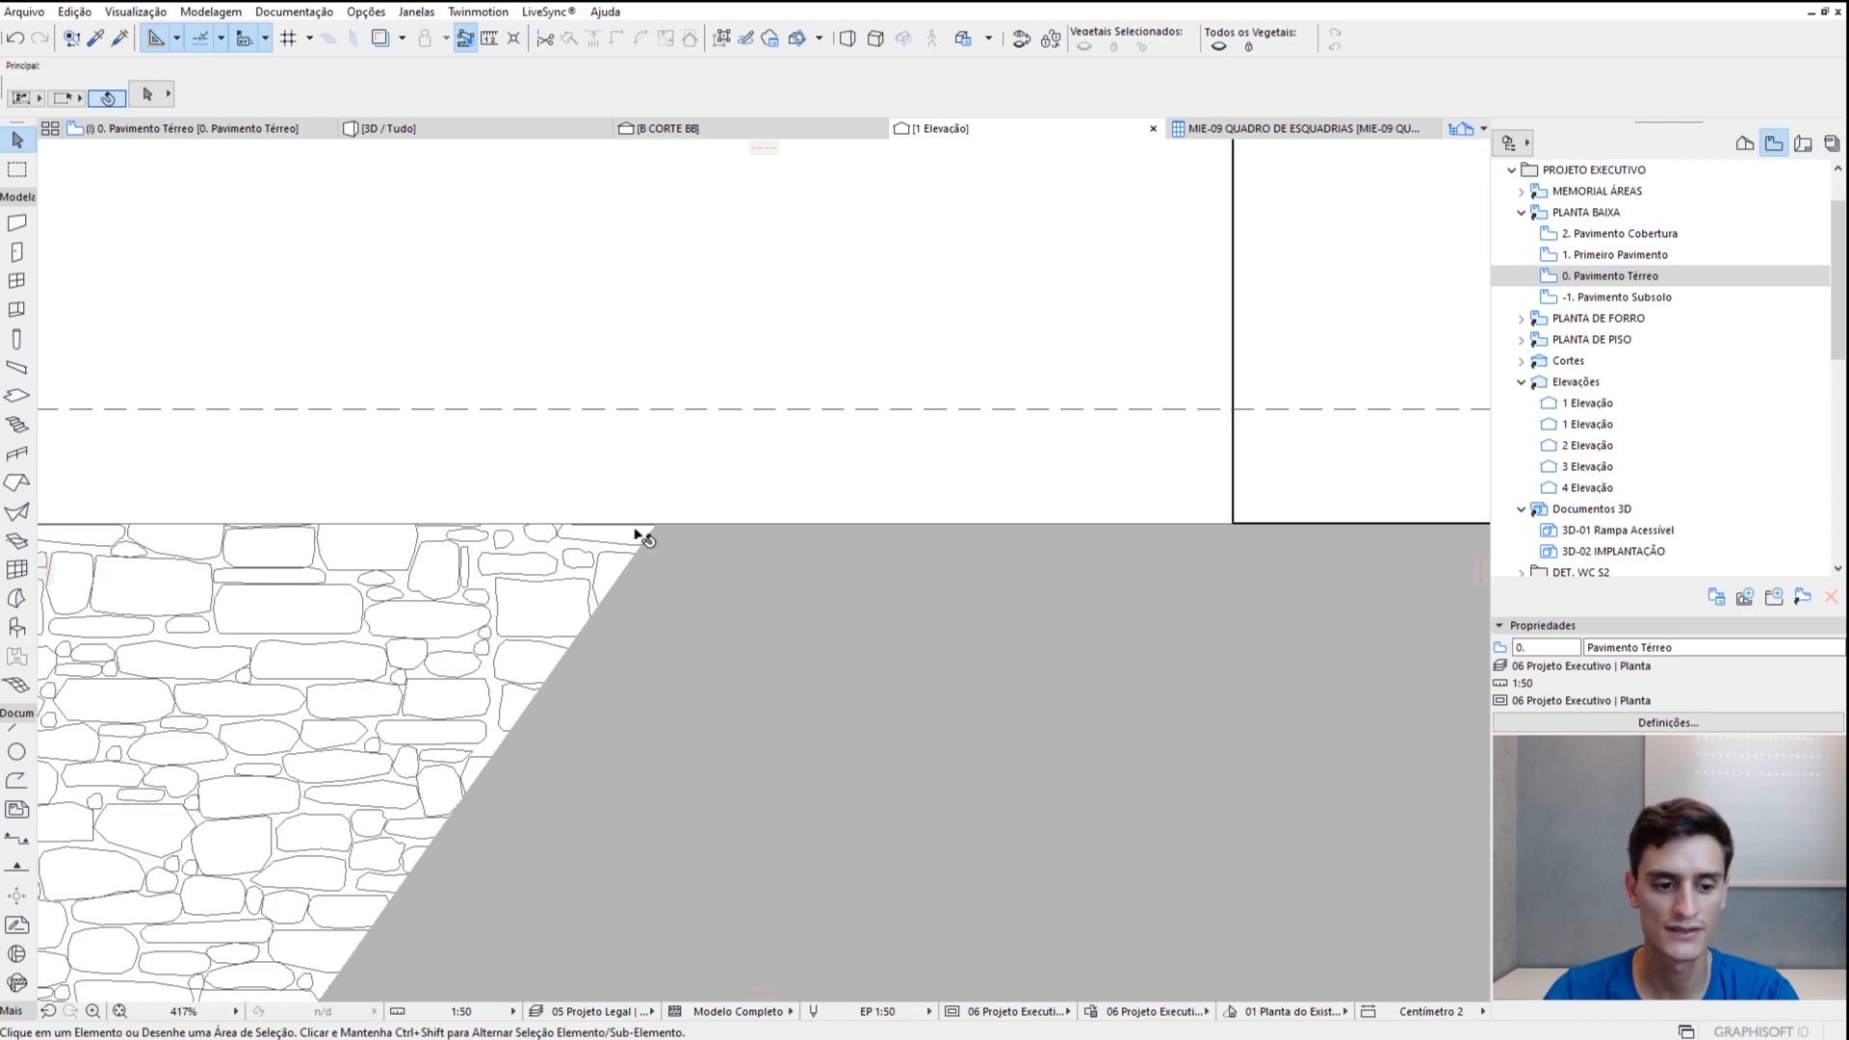
scroll(459, 537, "down", 7)
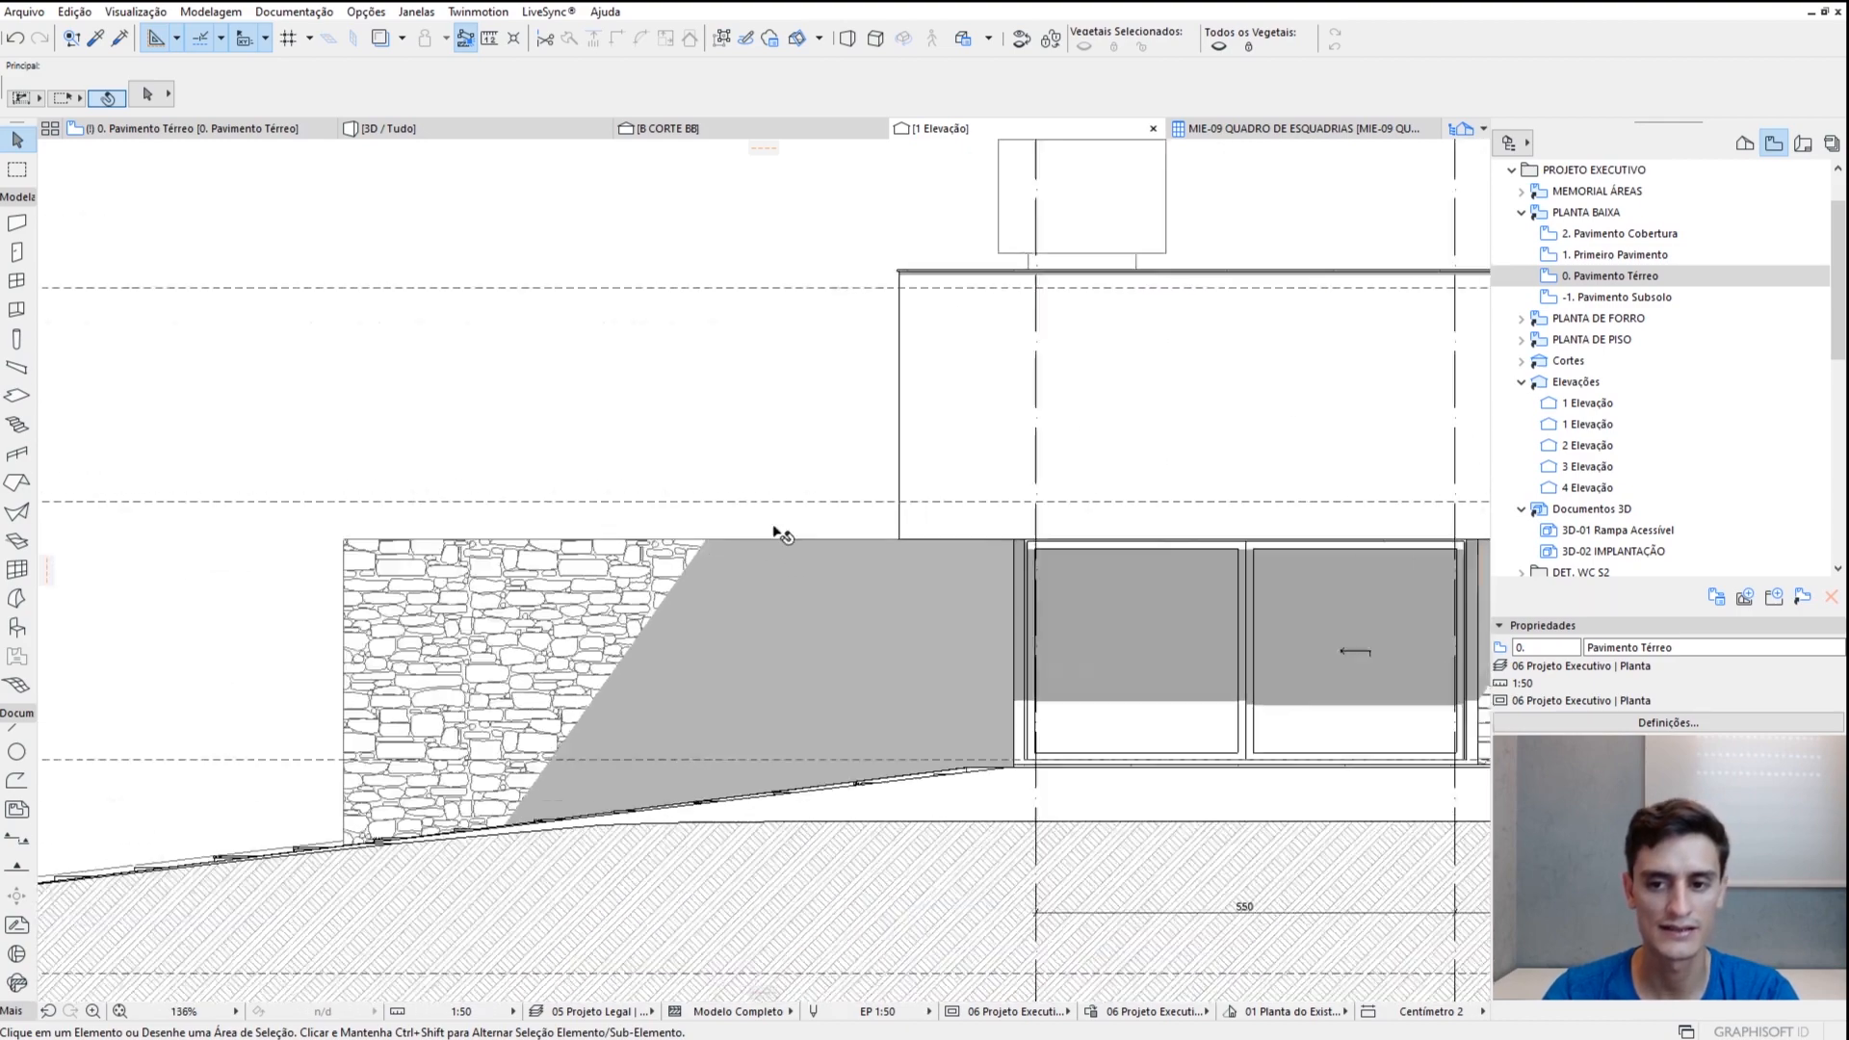
scroll(885, 588, "up", 1)
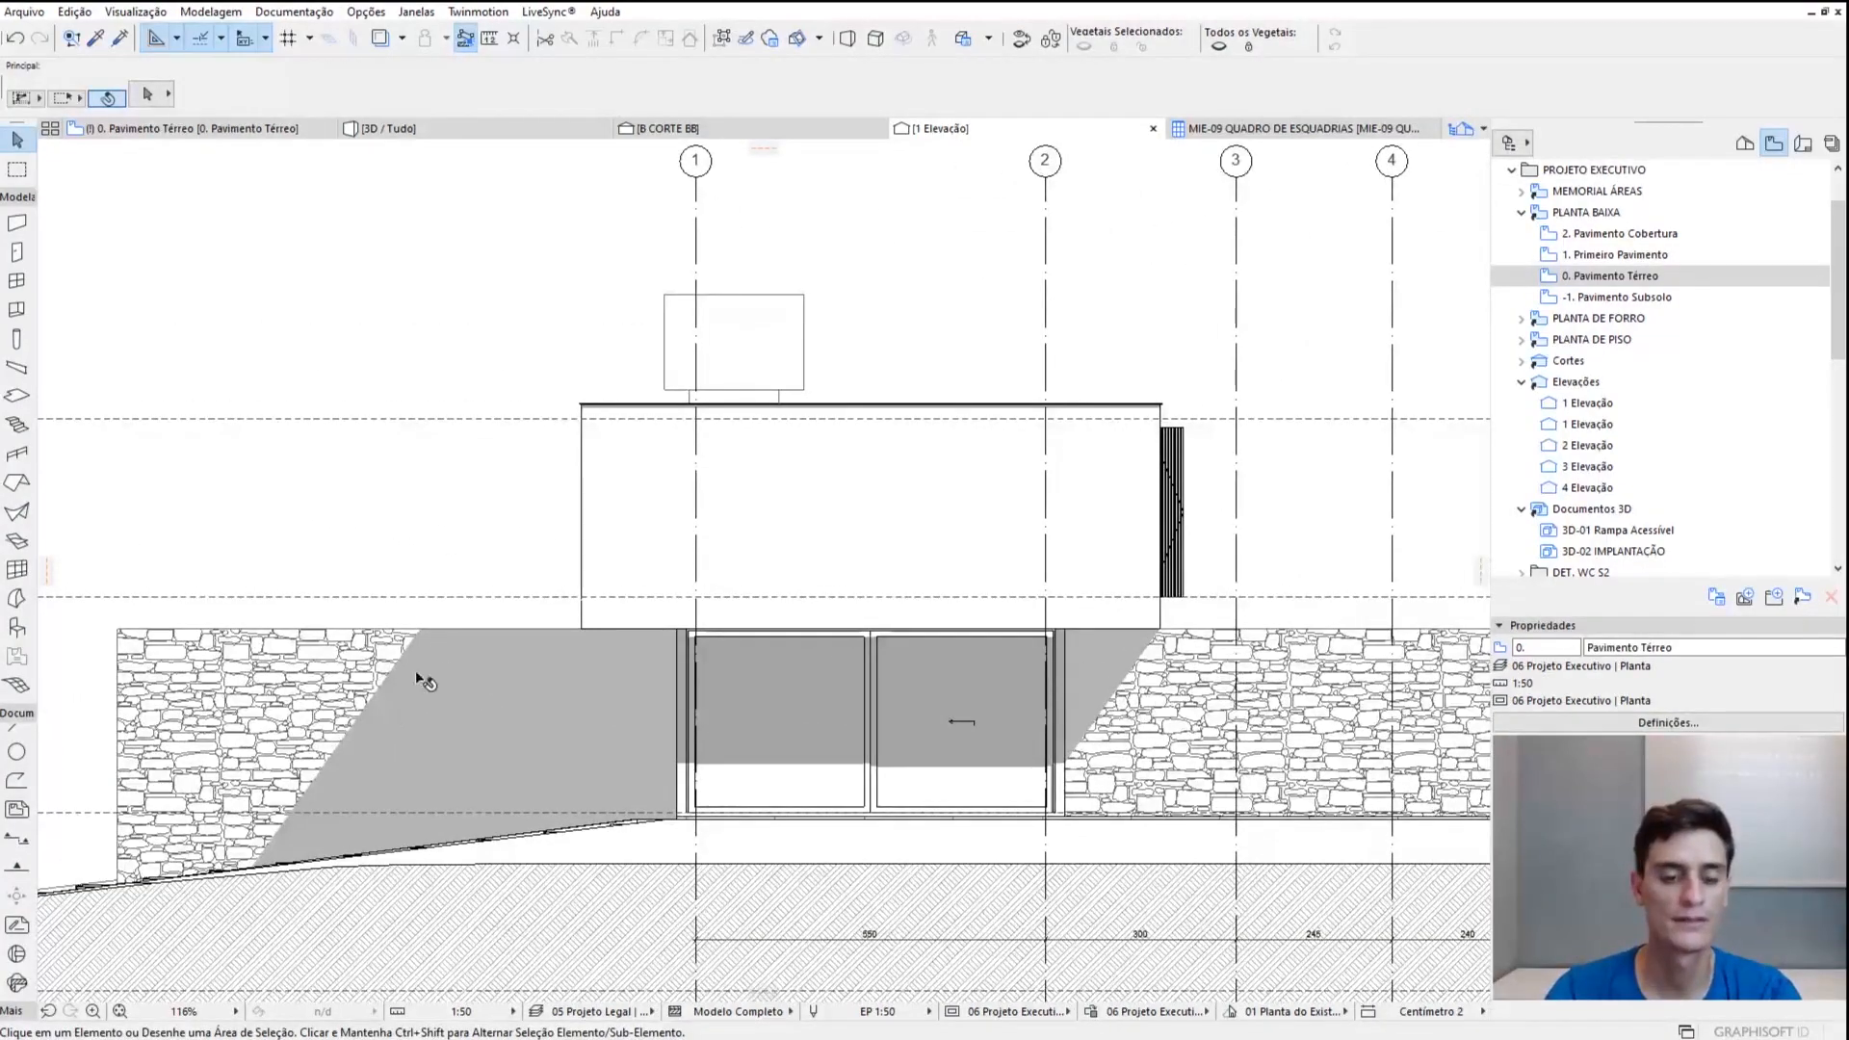
In the elevation's settings, set Polígonos das Sombras to 25 % and the distant area's Caneta de Superfícies Não Cortadas to 121
right_click(851, 242)
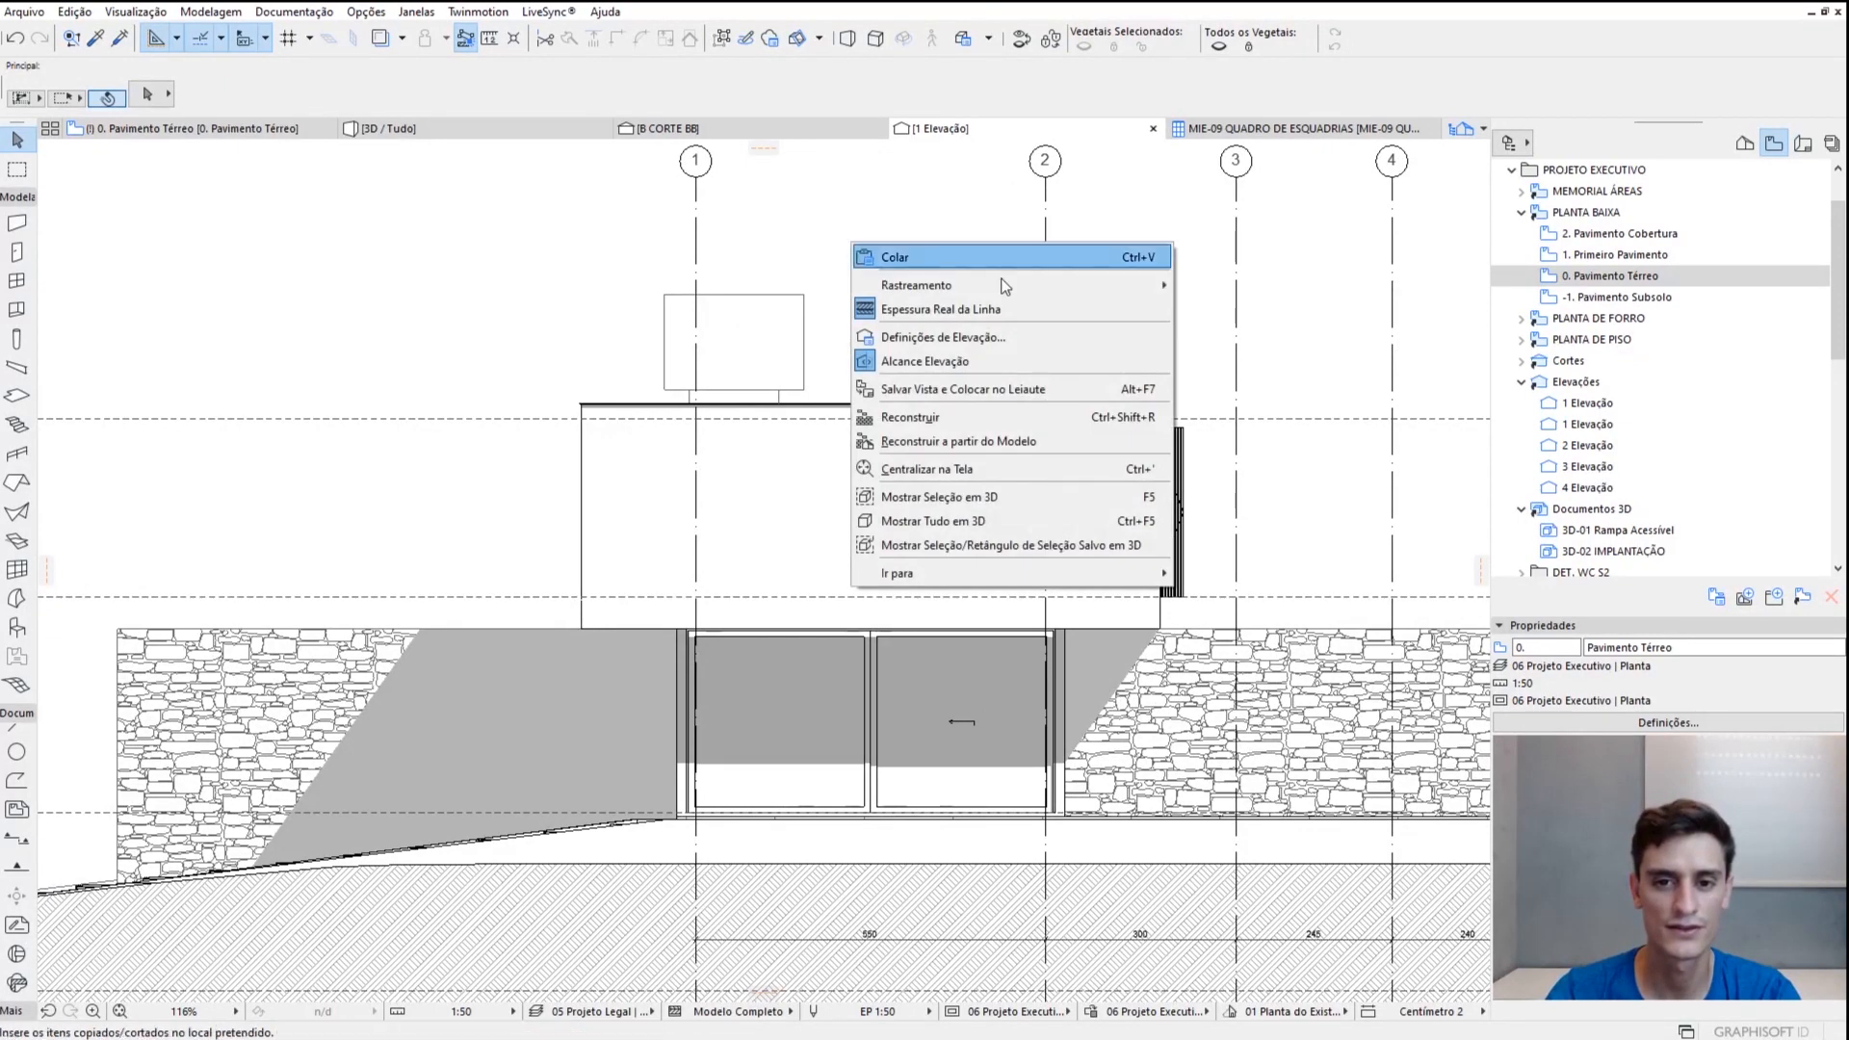
left_click(981, 338)
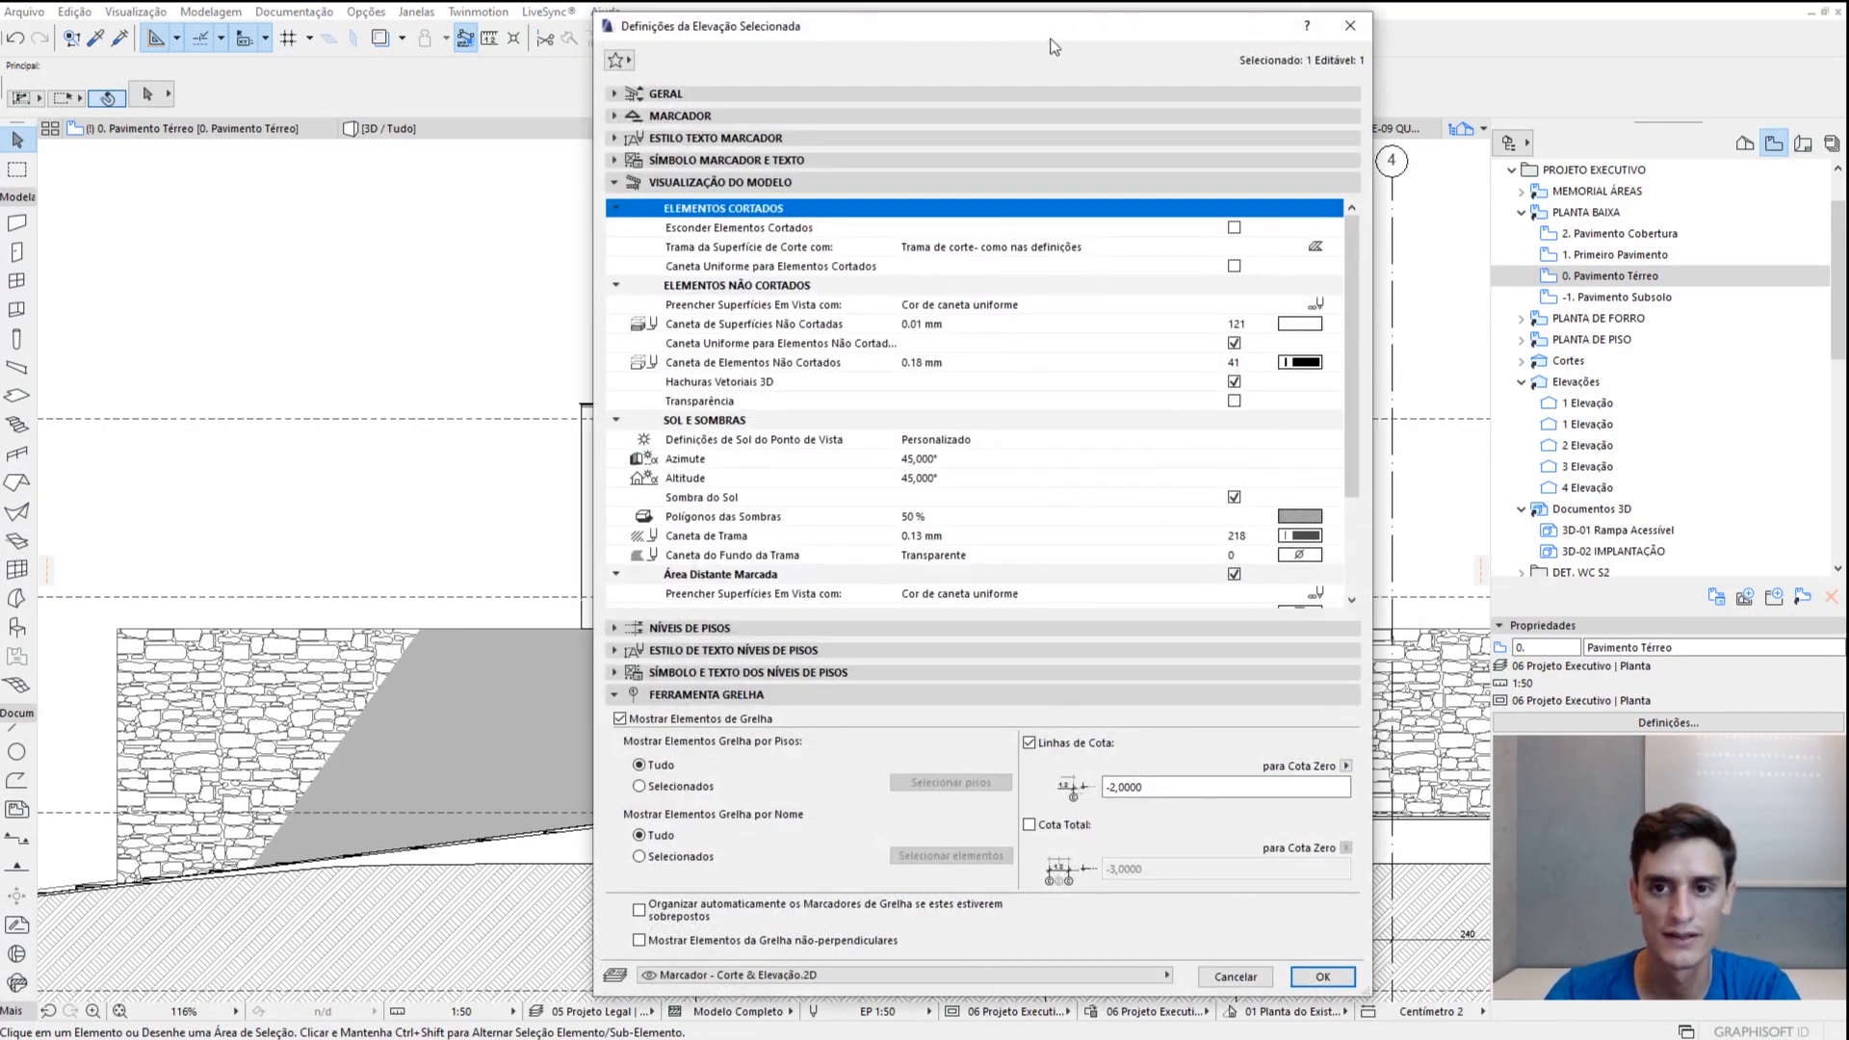
left_click_drag(1052, 40, 1215, 41)
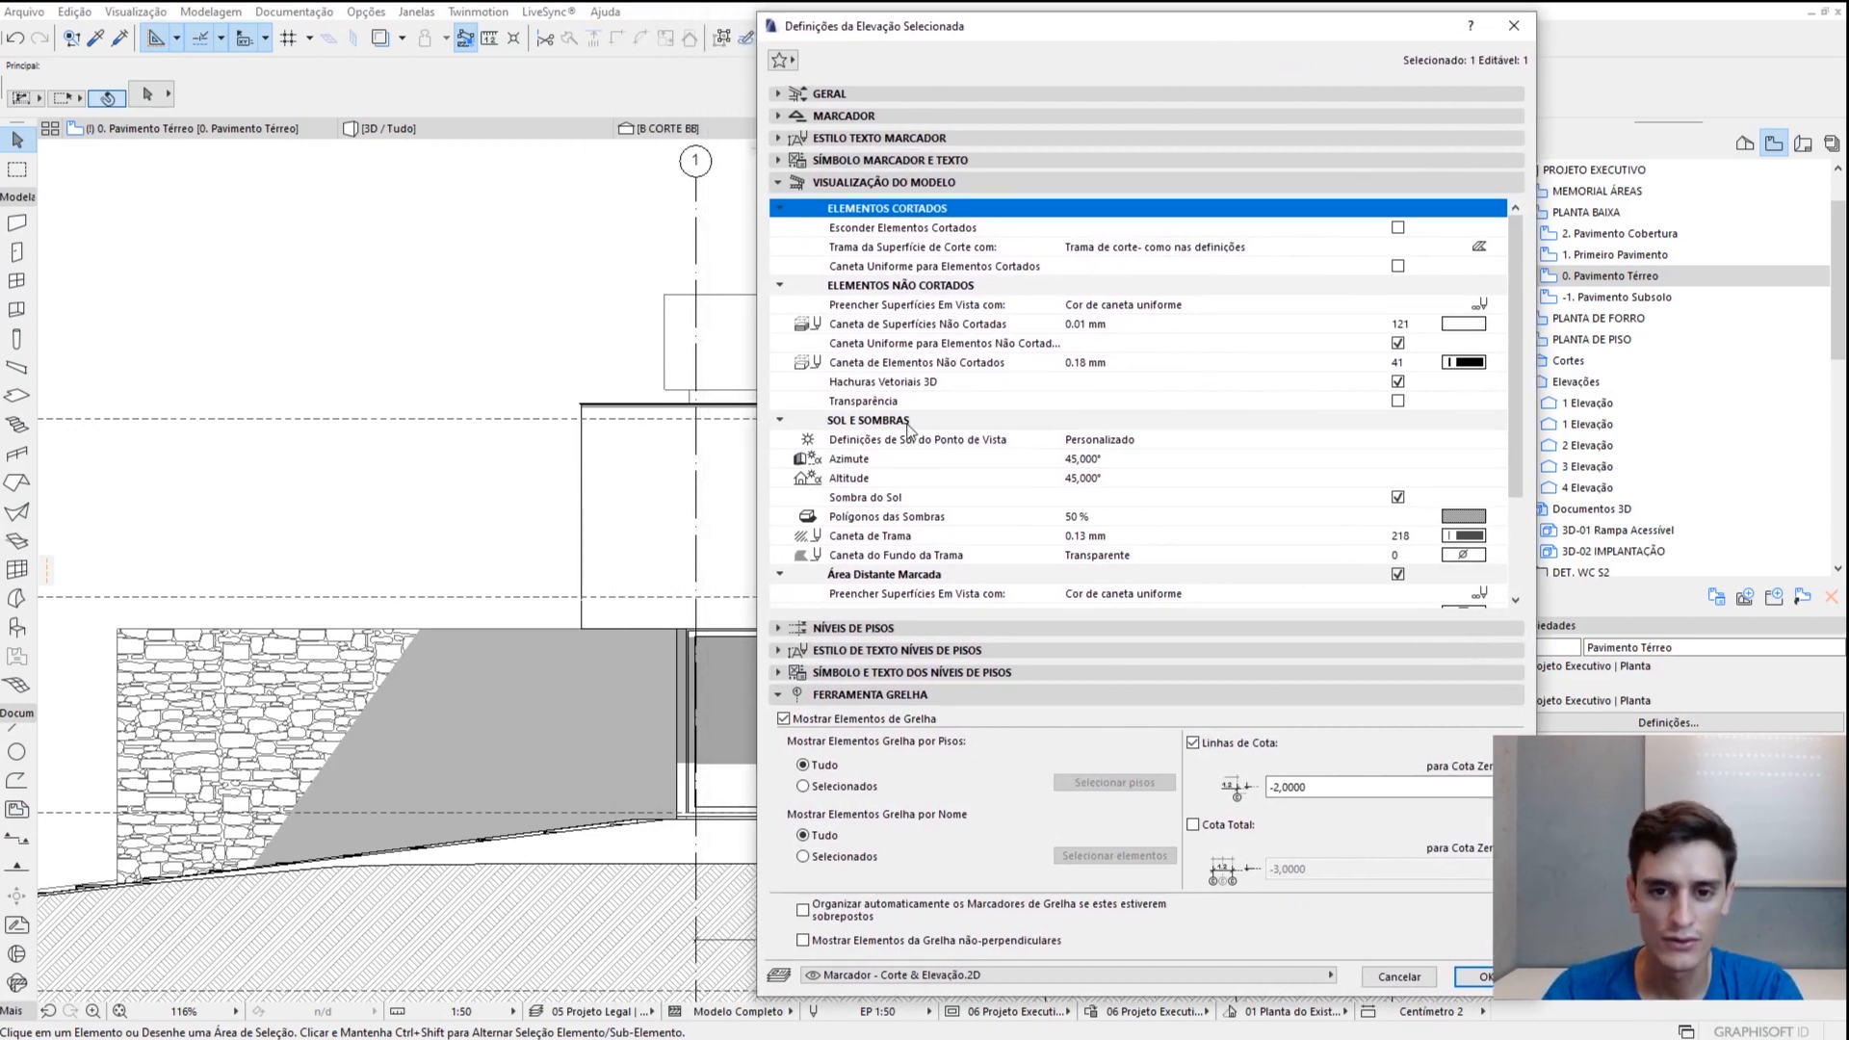
left_click(939, 287)
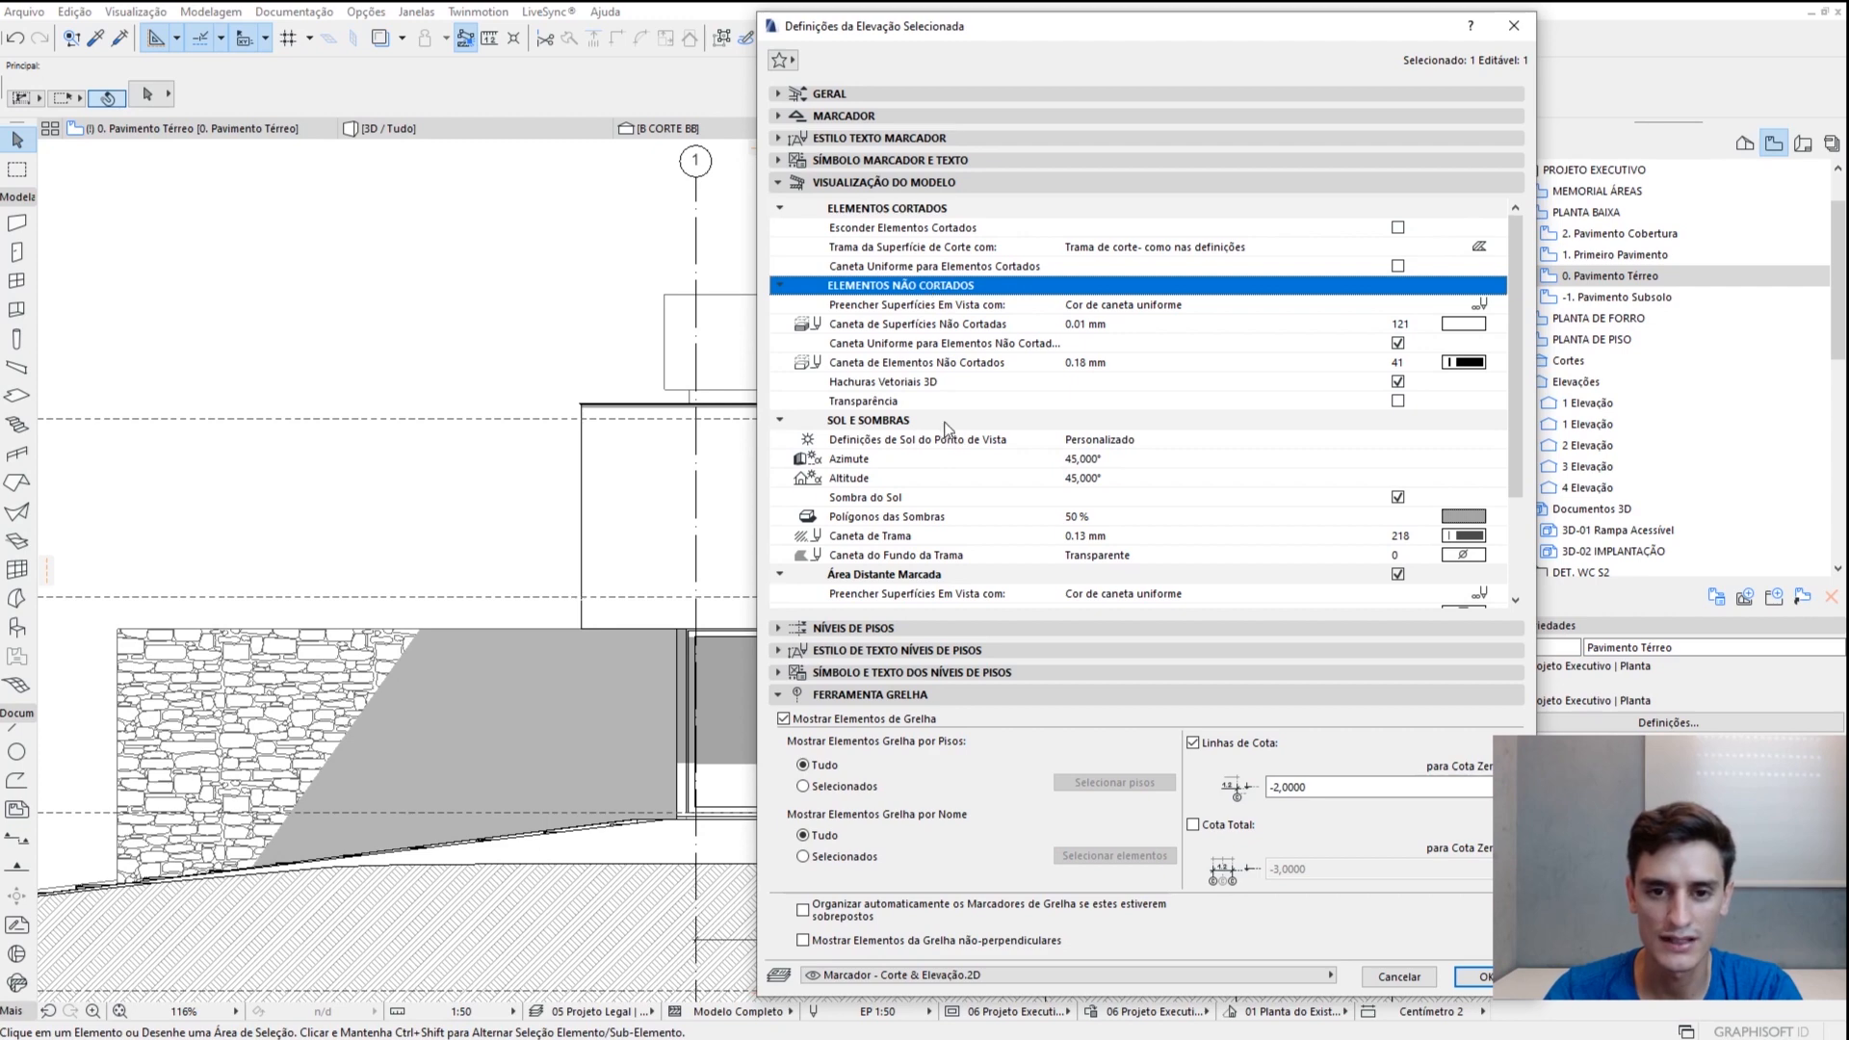
left_click(949, 423)
left_click(1129, 530)
scroll(1129, 530, "down", 3)
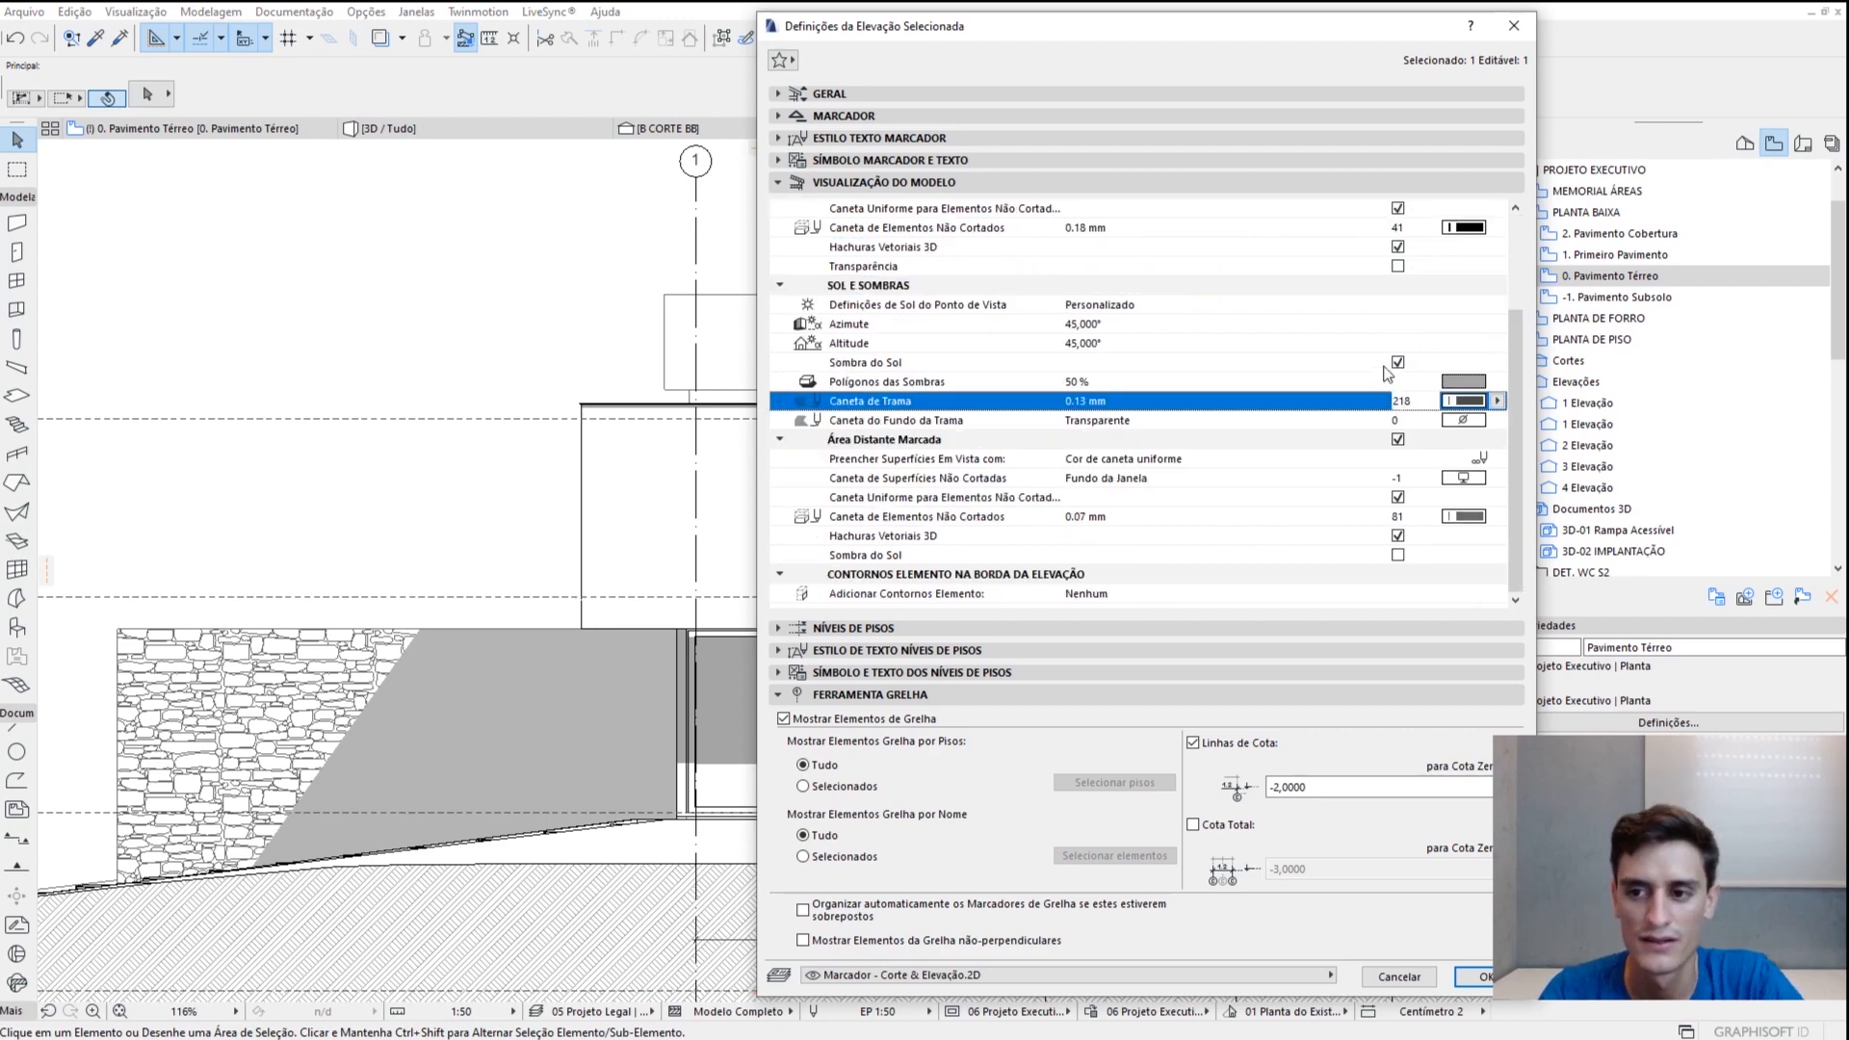
left_click(1384, 366)
left_click(1312, 388)
left_click(1497, 382)
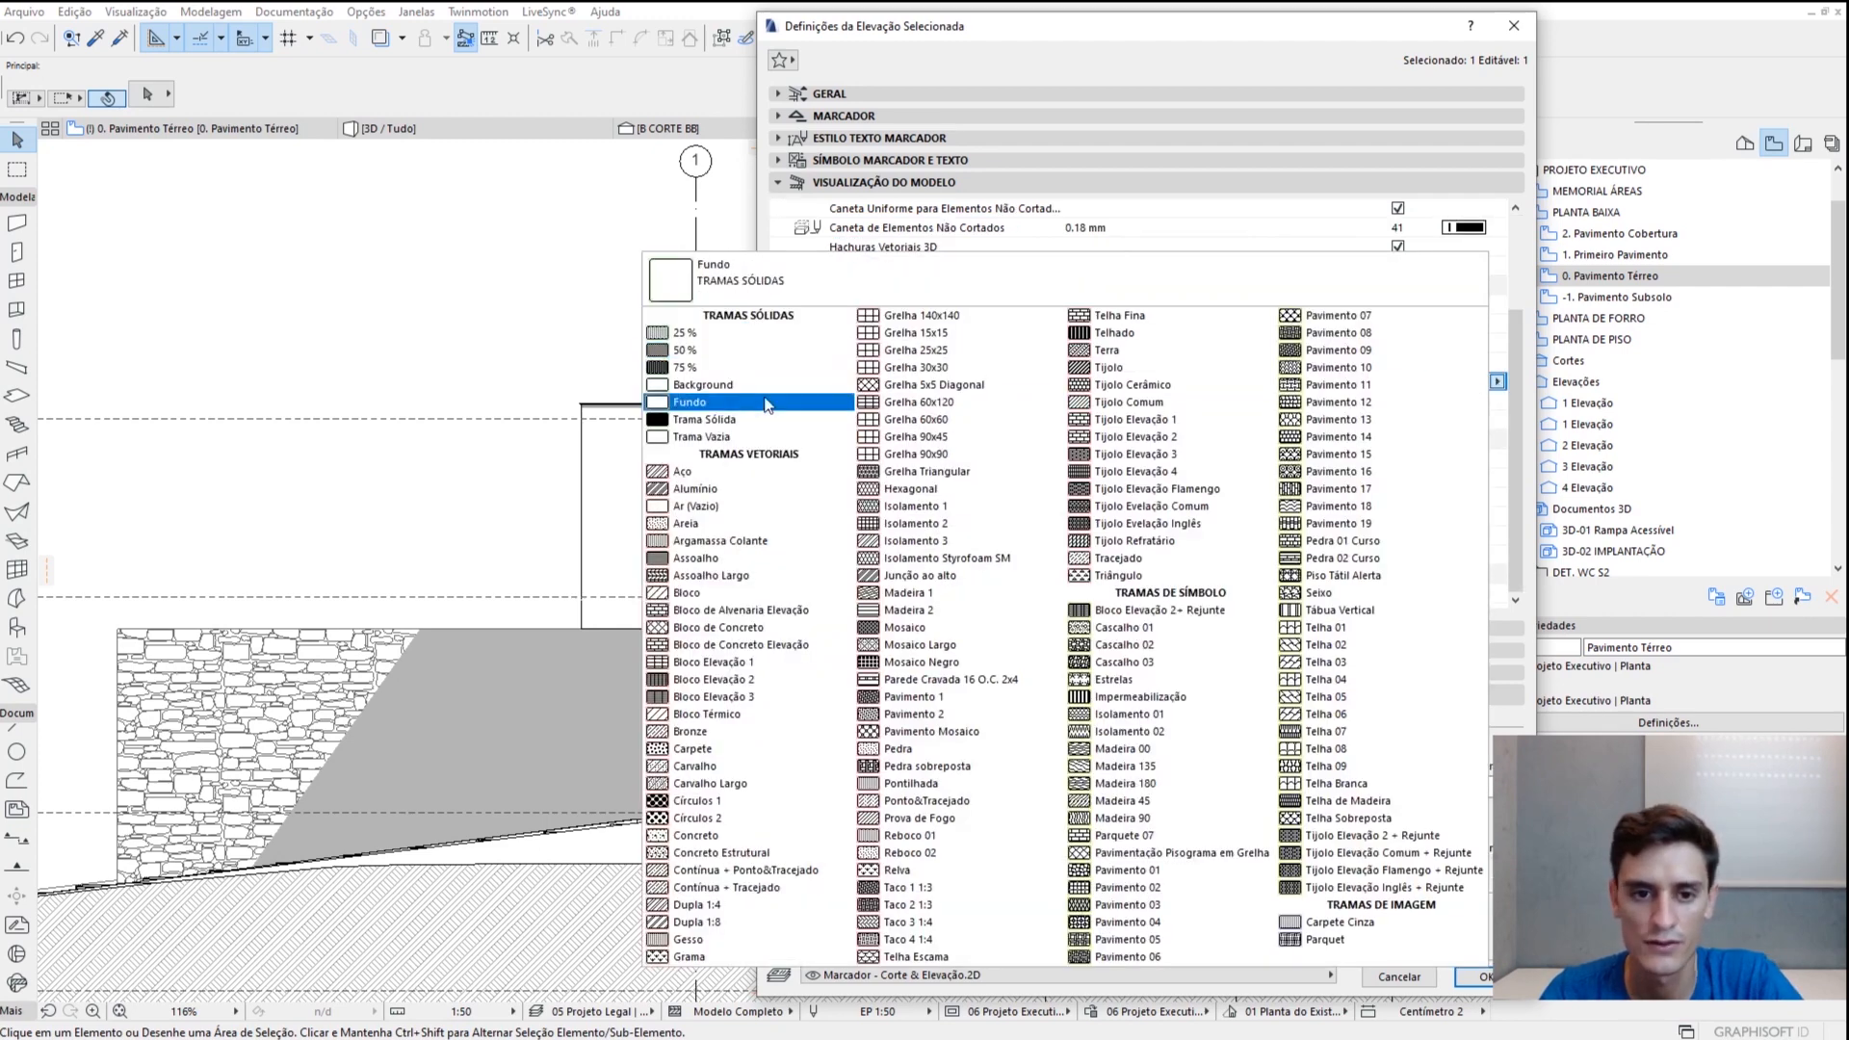
left_click(757, 332)
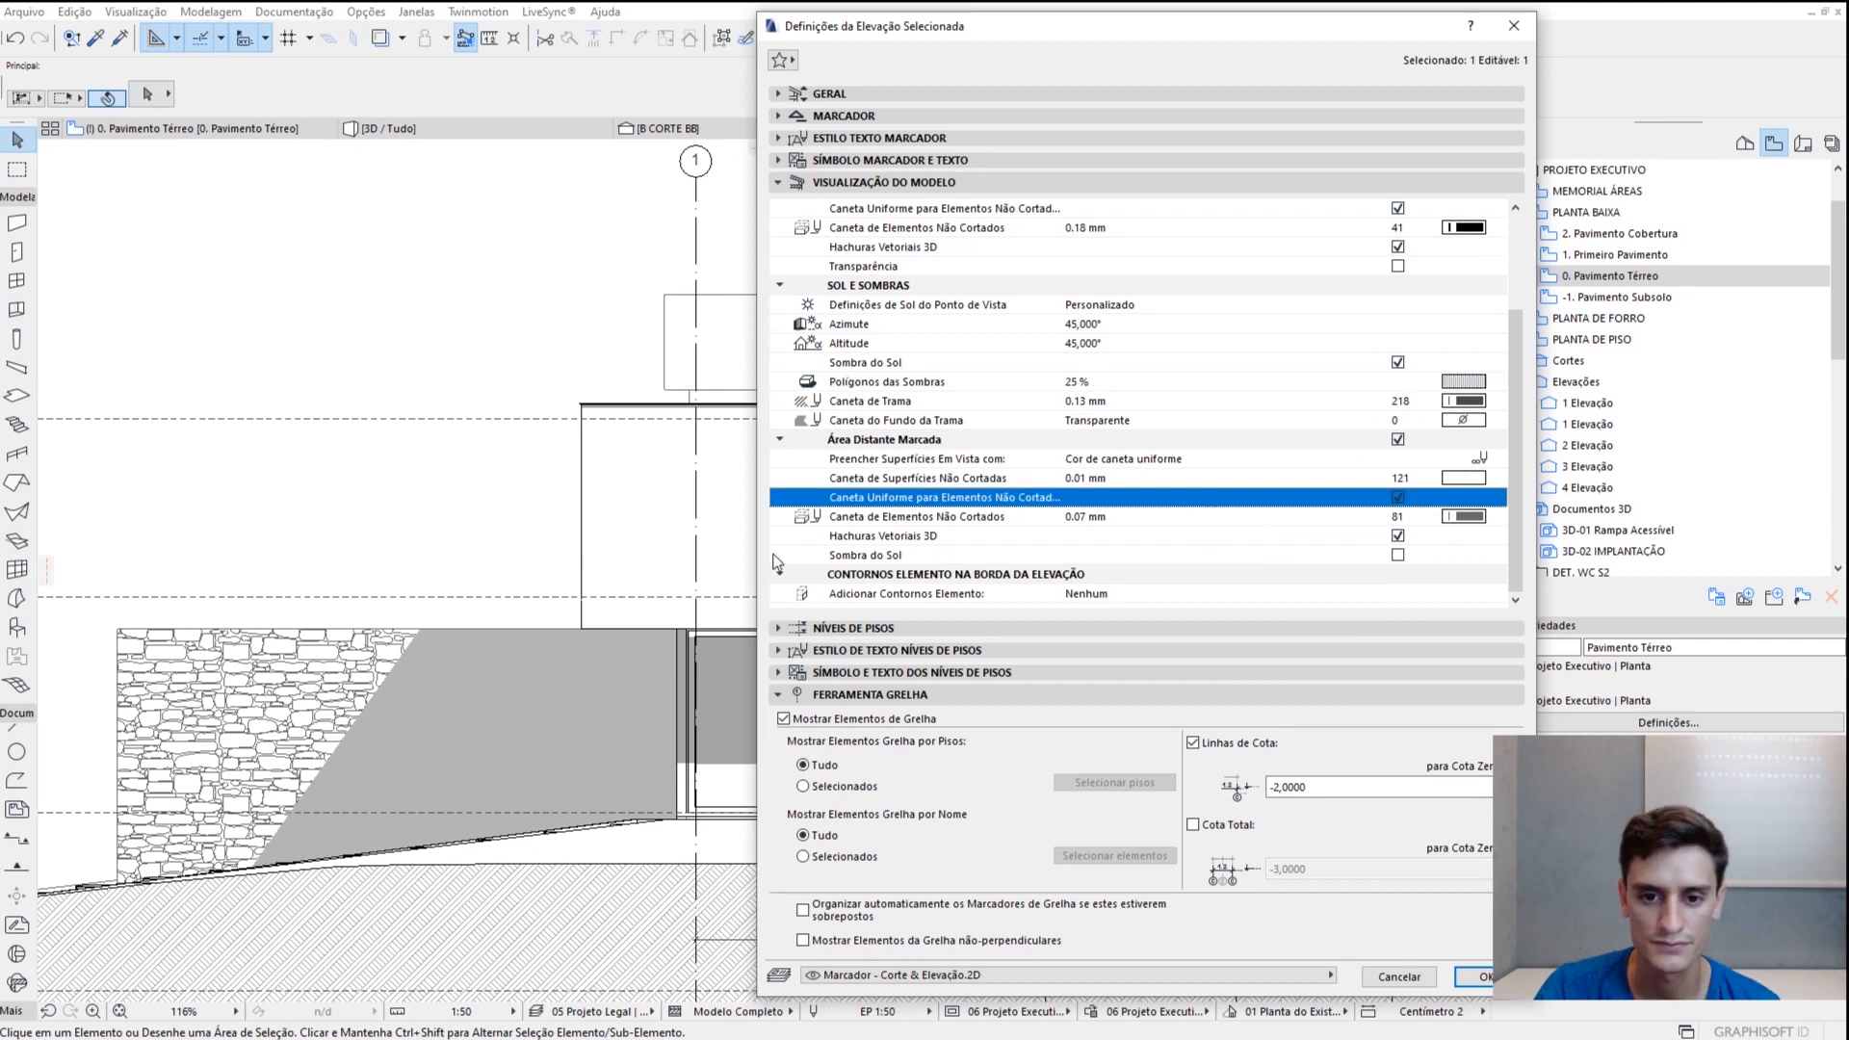
Enable Sombra do Sol for Área Distante Marcada with 25 % shadow polygons and apply the elevation settings
left_click(872, 557)
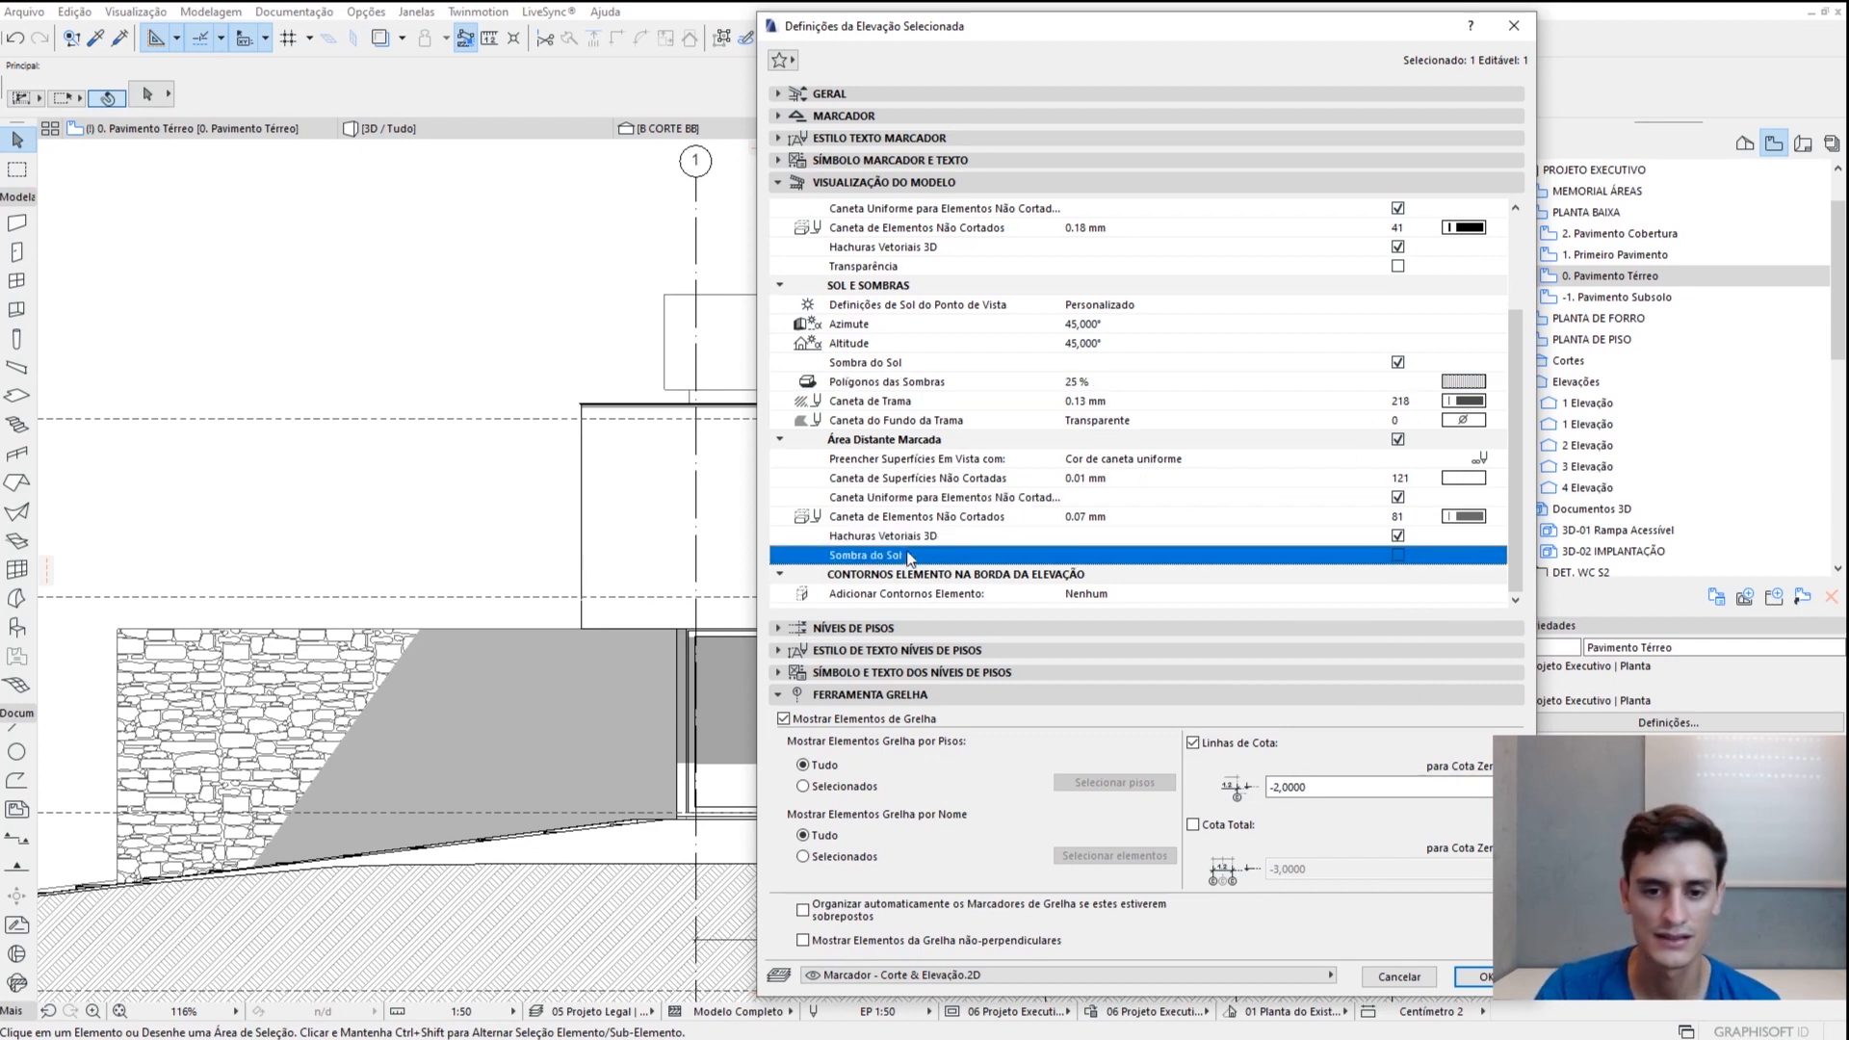
left_click(1398, 556)
scroll(1085, 544, "down", 1)
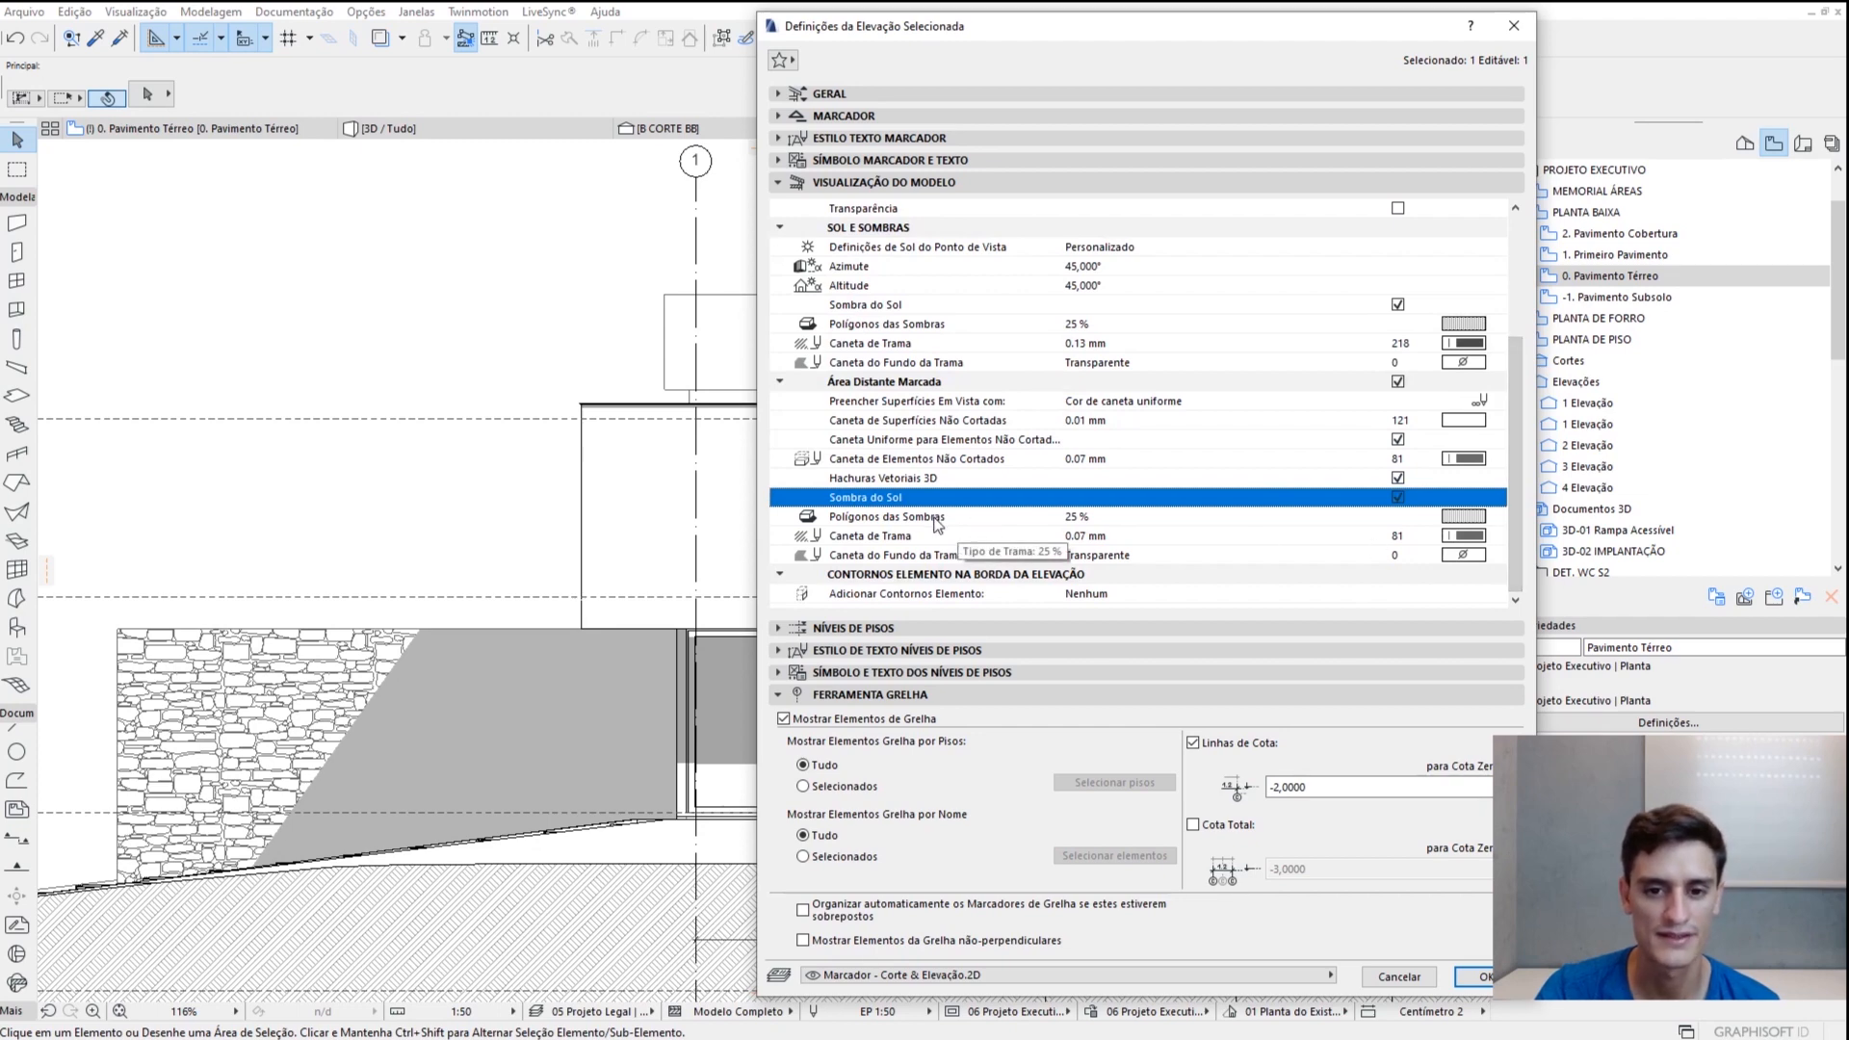
left_click(967, 541)
left_click(981, 522)
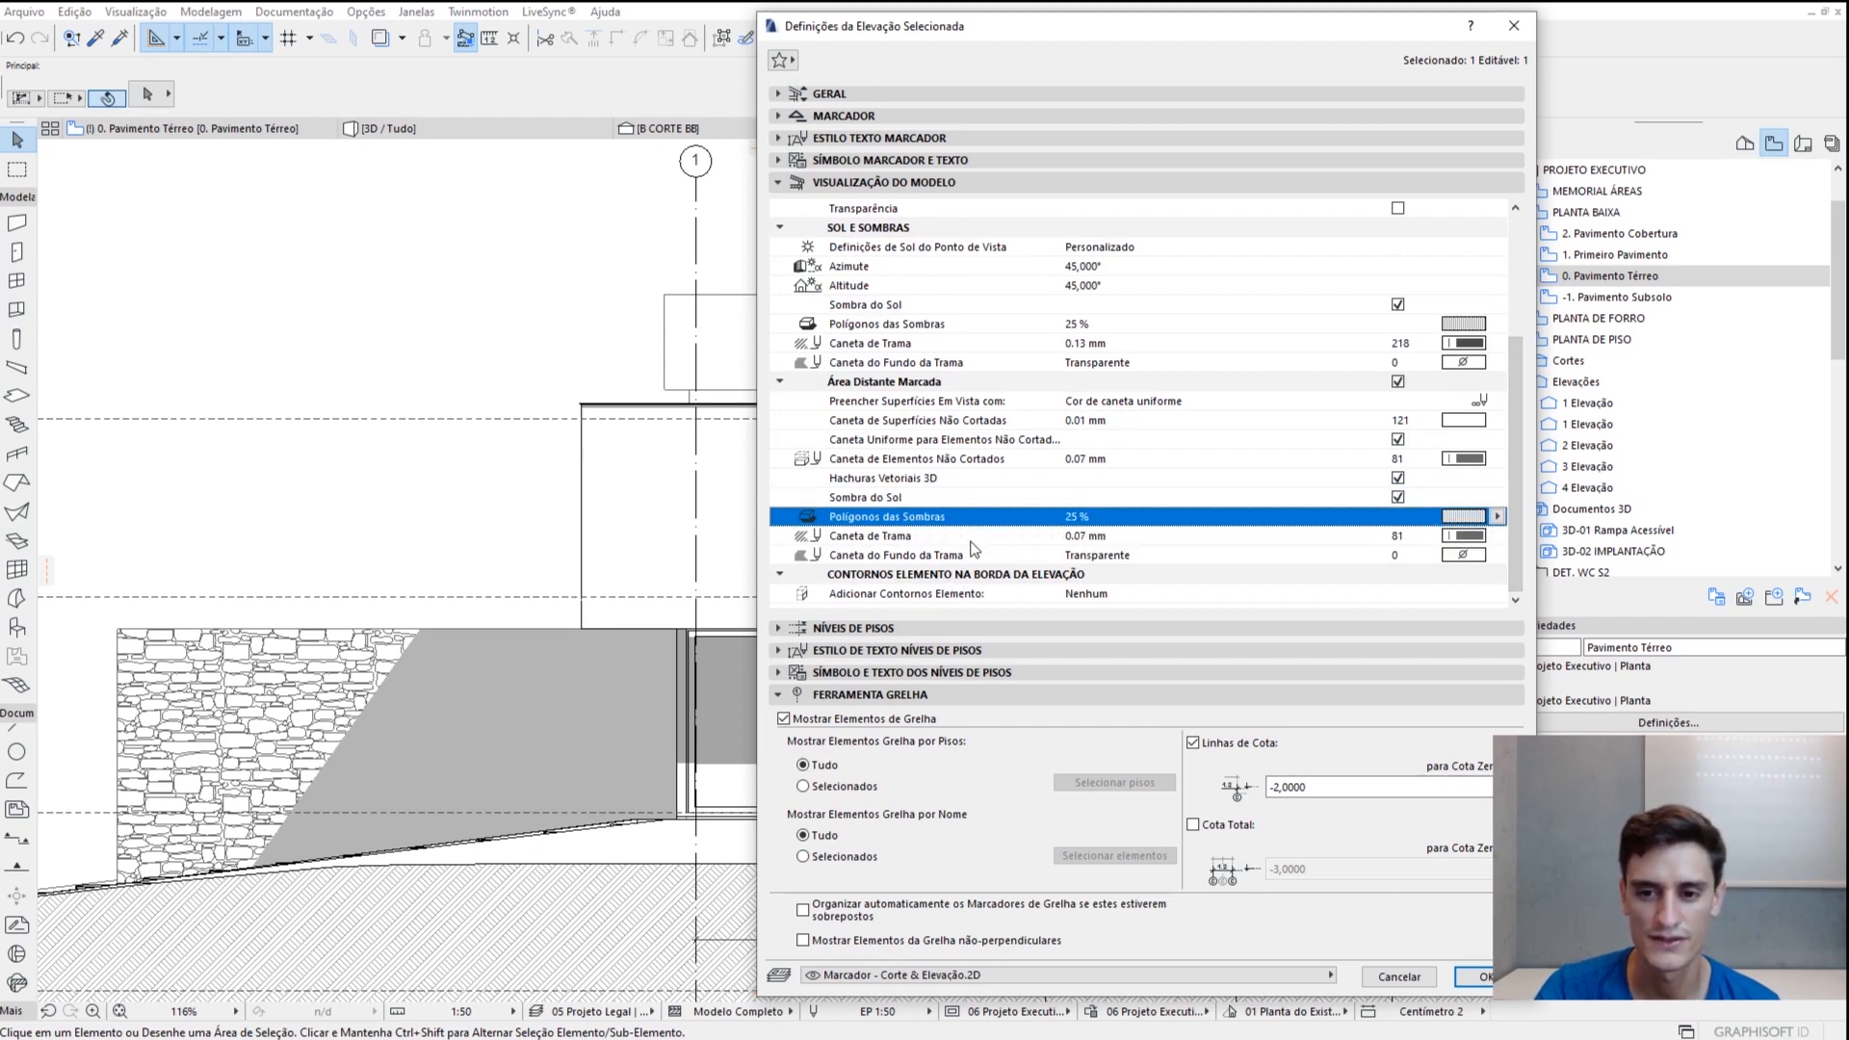
left_click(1483, 977)
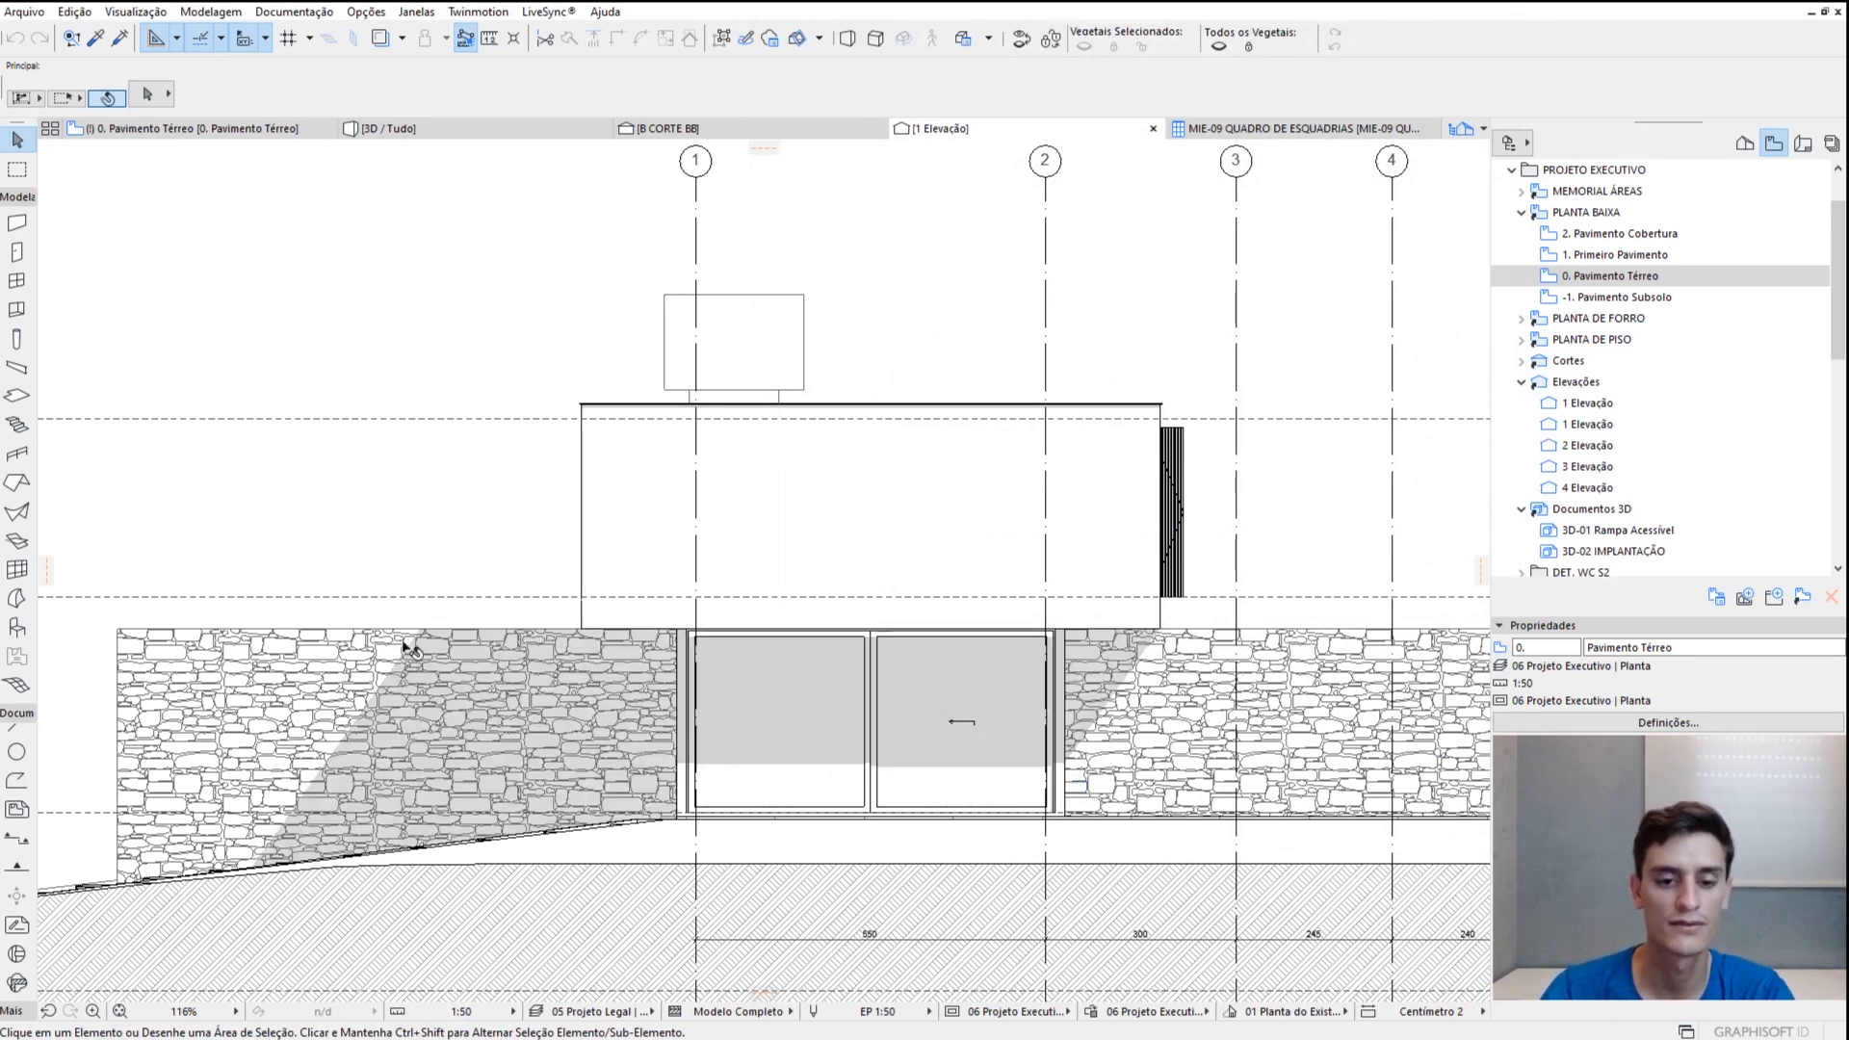
scroll(982, 364, "up", 2)
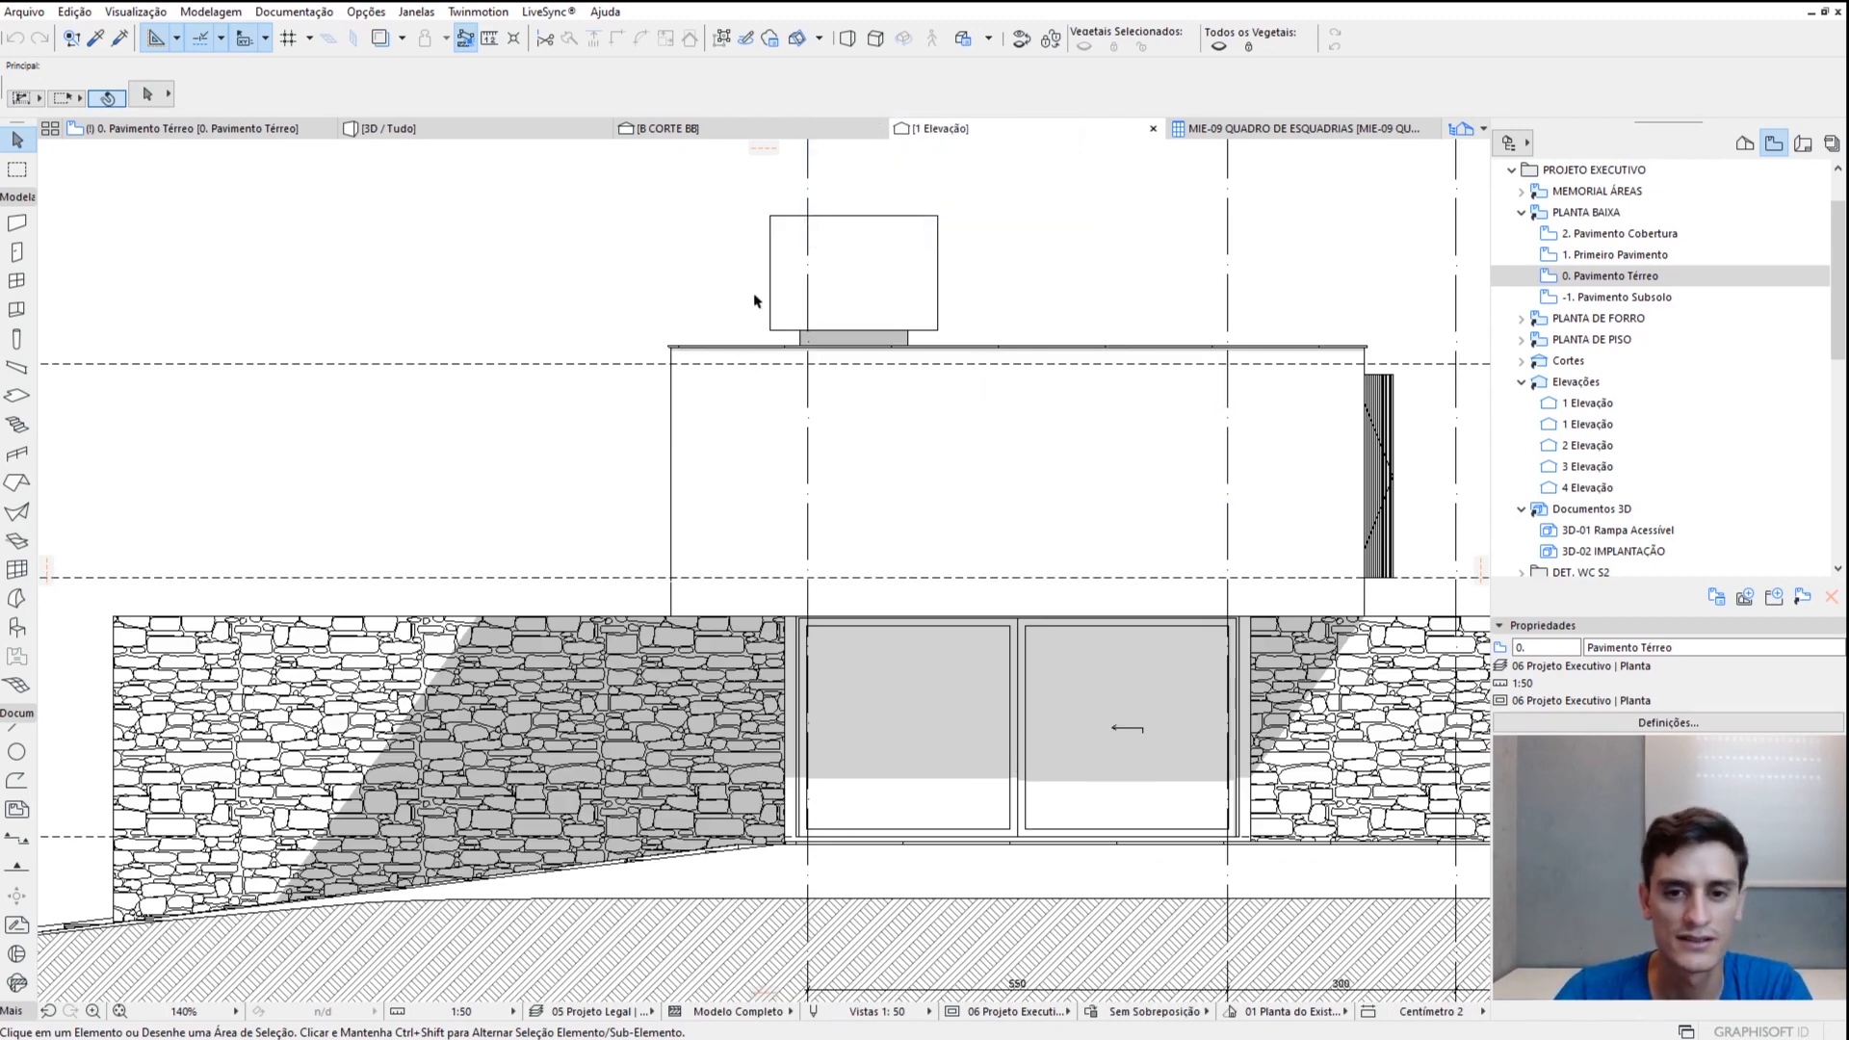
scroll(800, 461, "down", 2)
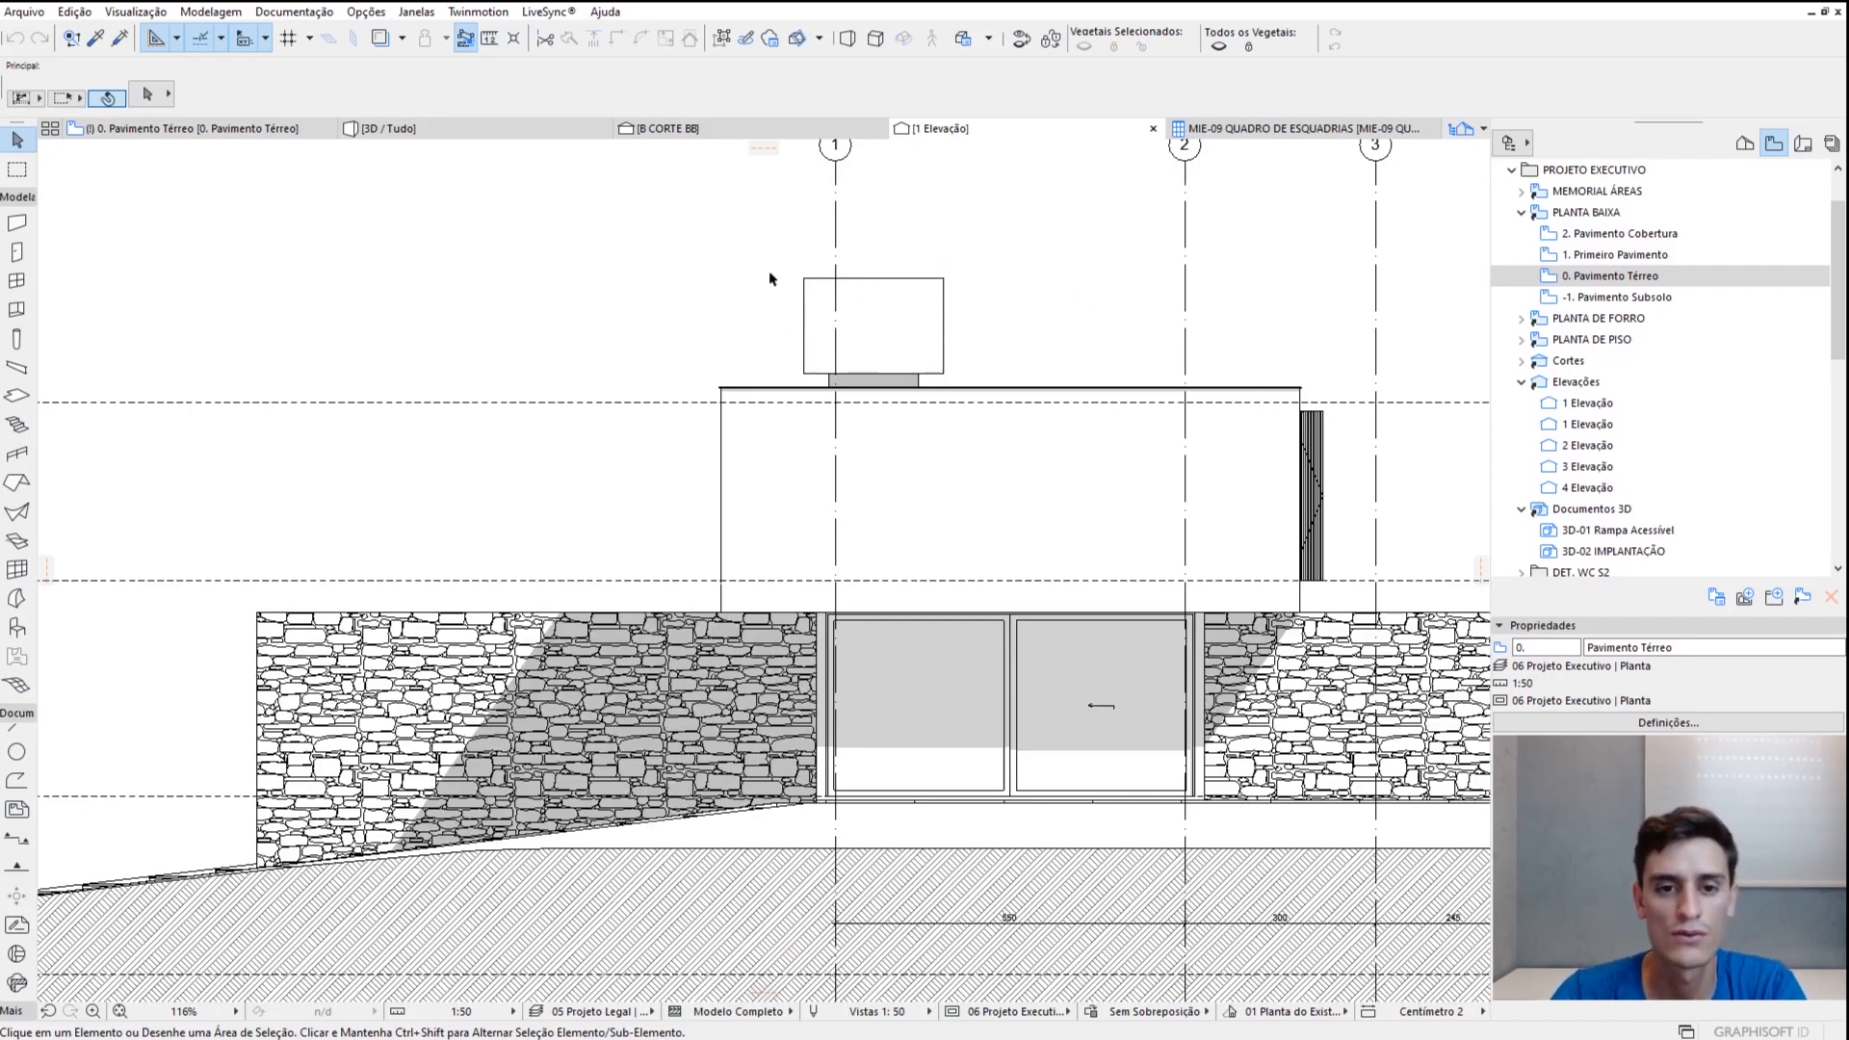
Set the Caneta de Elementos Não Cortados of Área Distante Marcada to pen 220 and apply the elevation settings
right_click(602, 256)
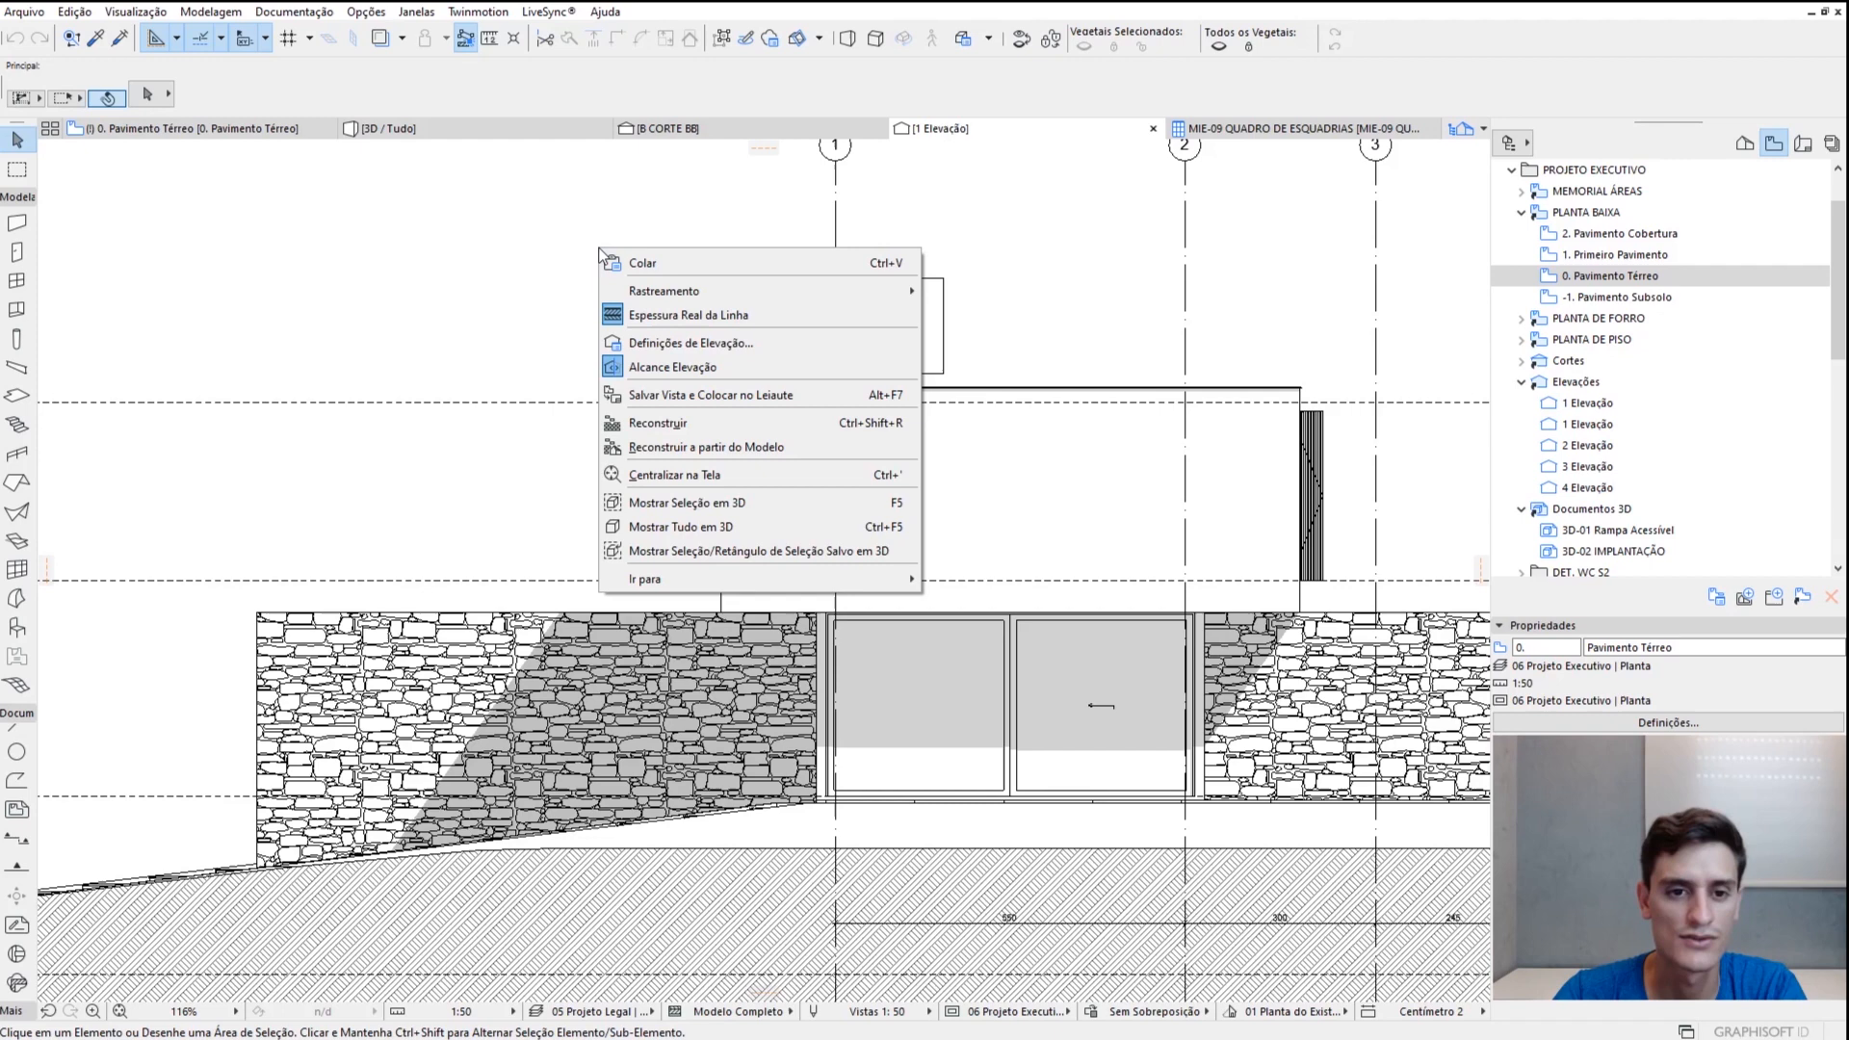
left_click(761, 341)
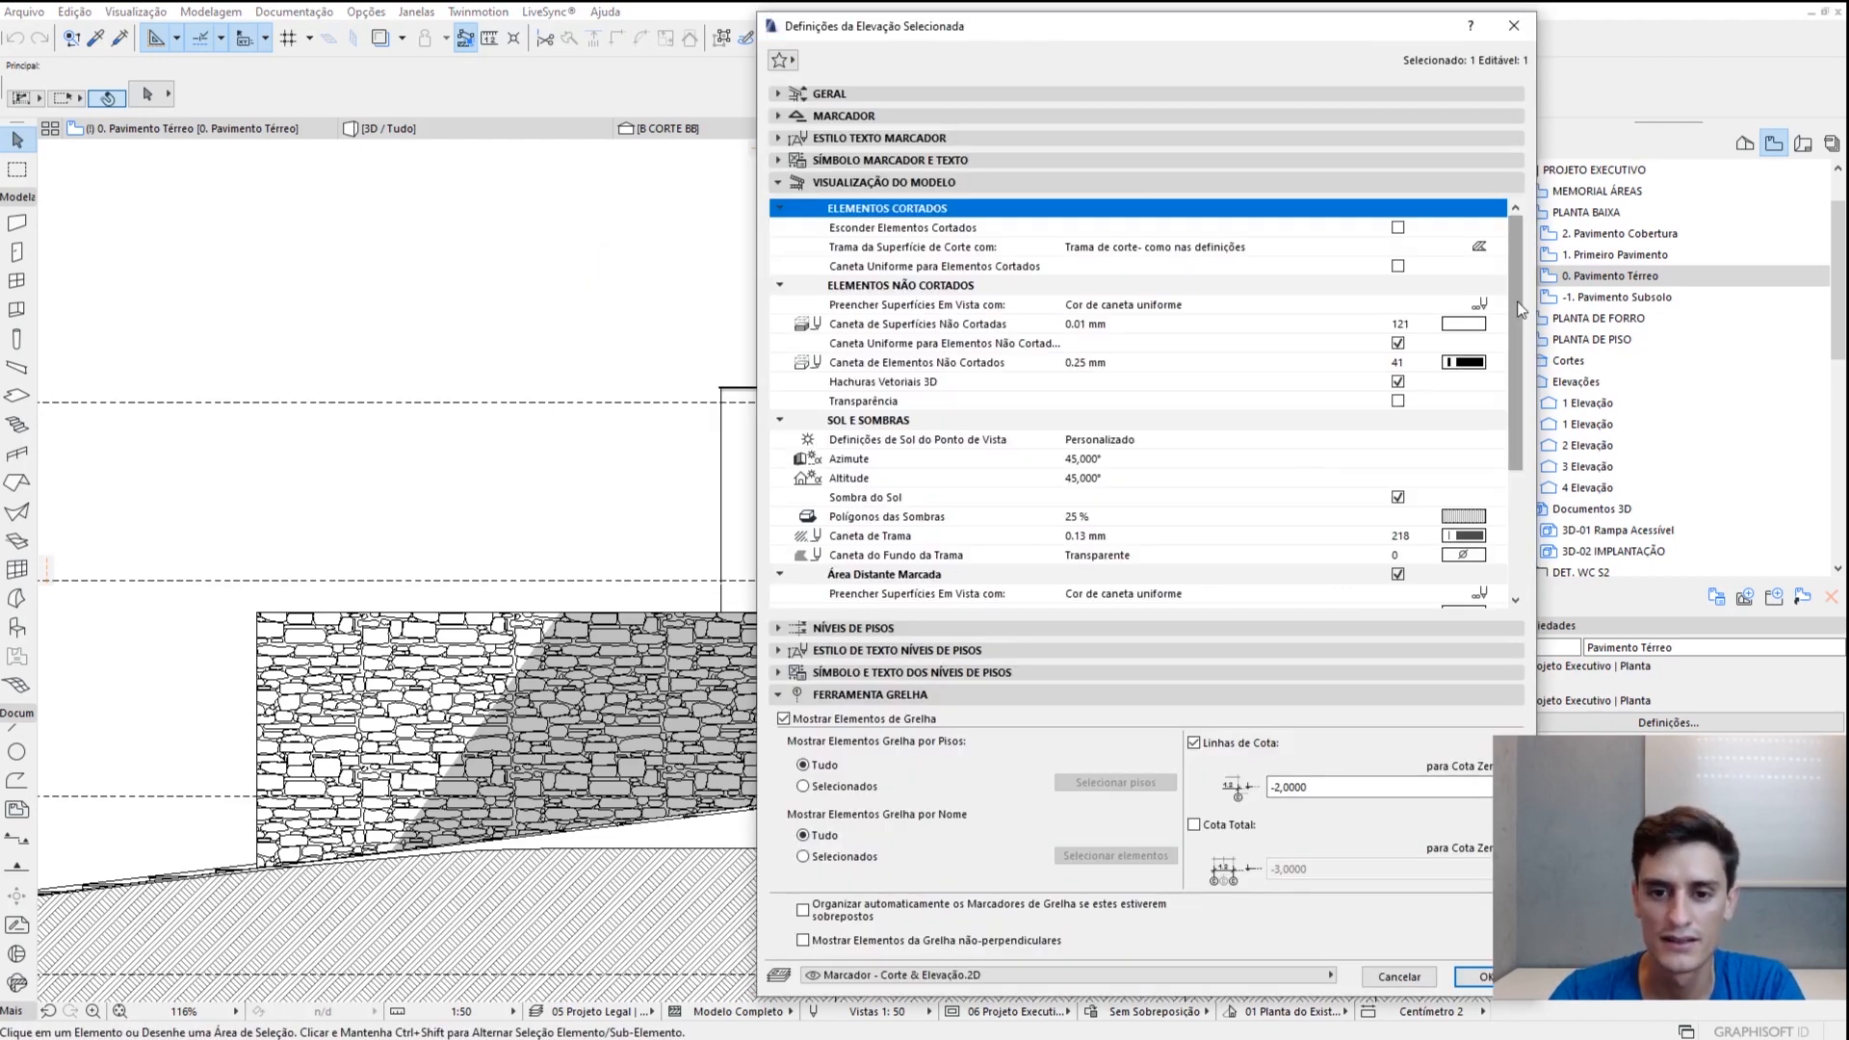
scroll(1105, 449, "down", 3)
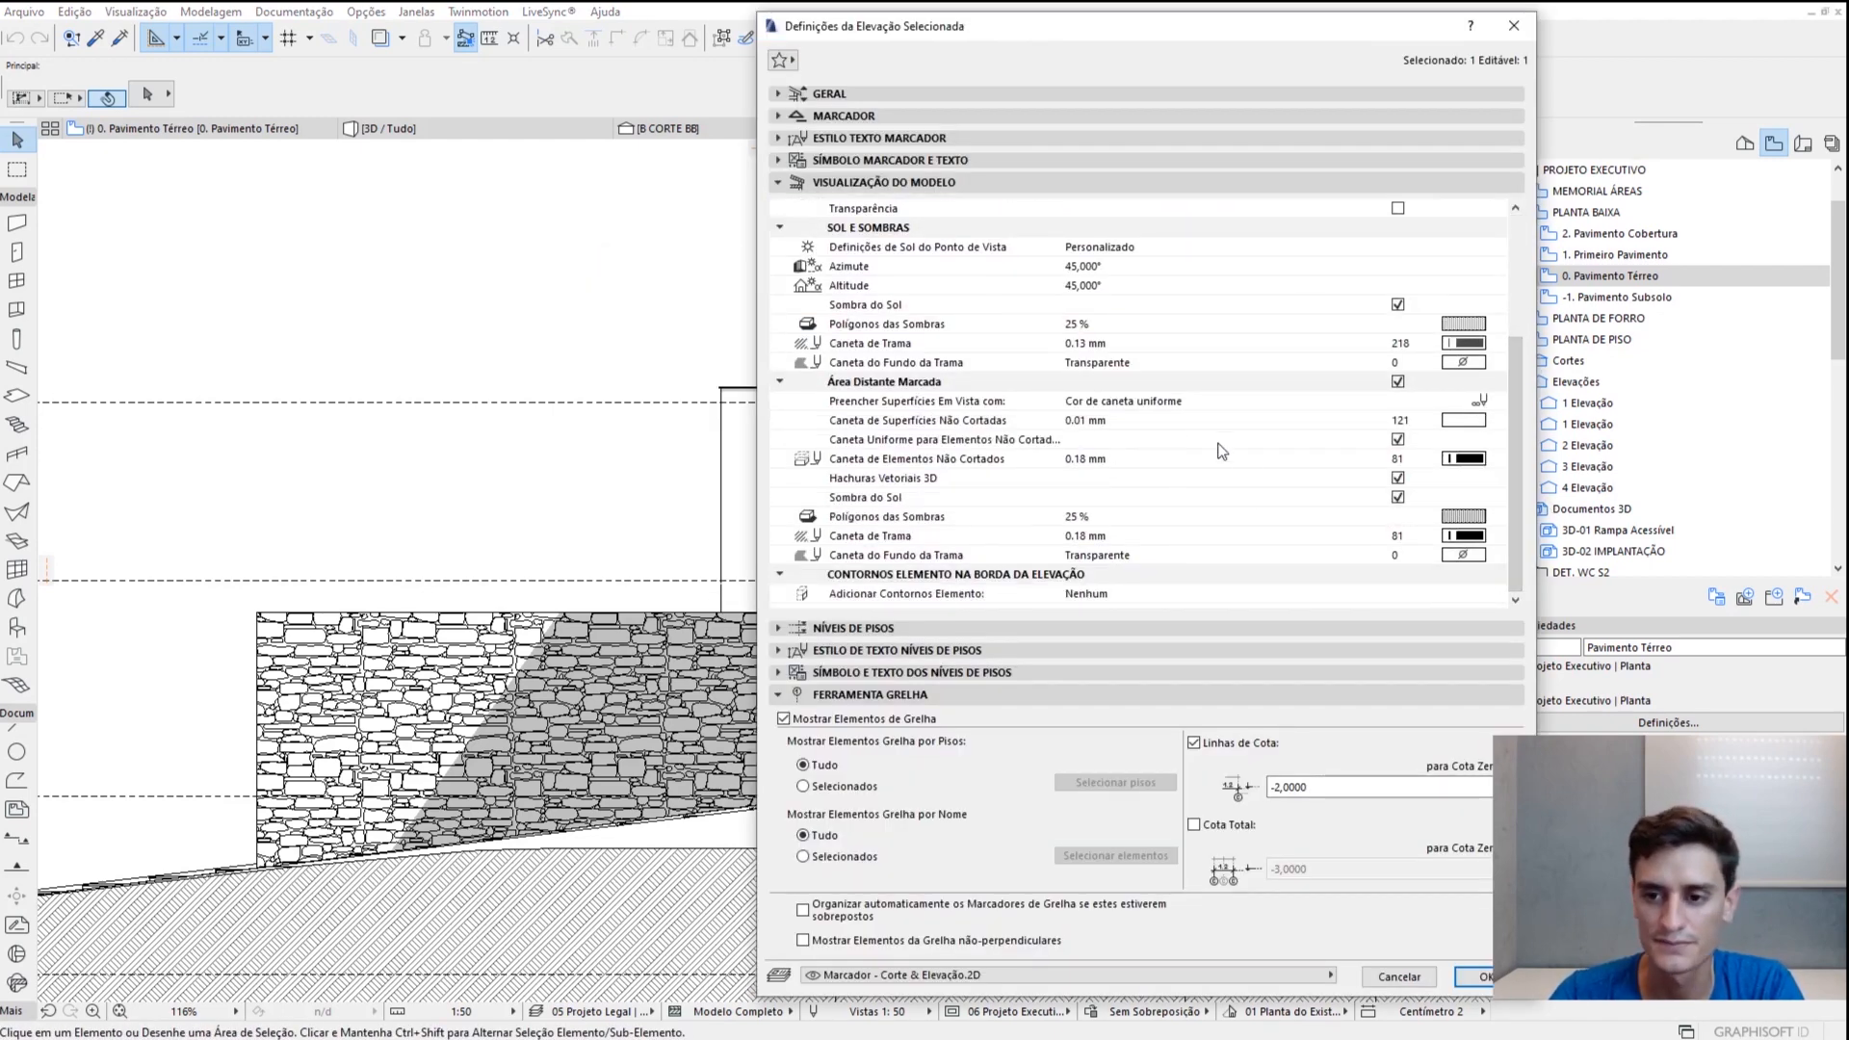
left_click(1175, 404)
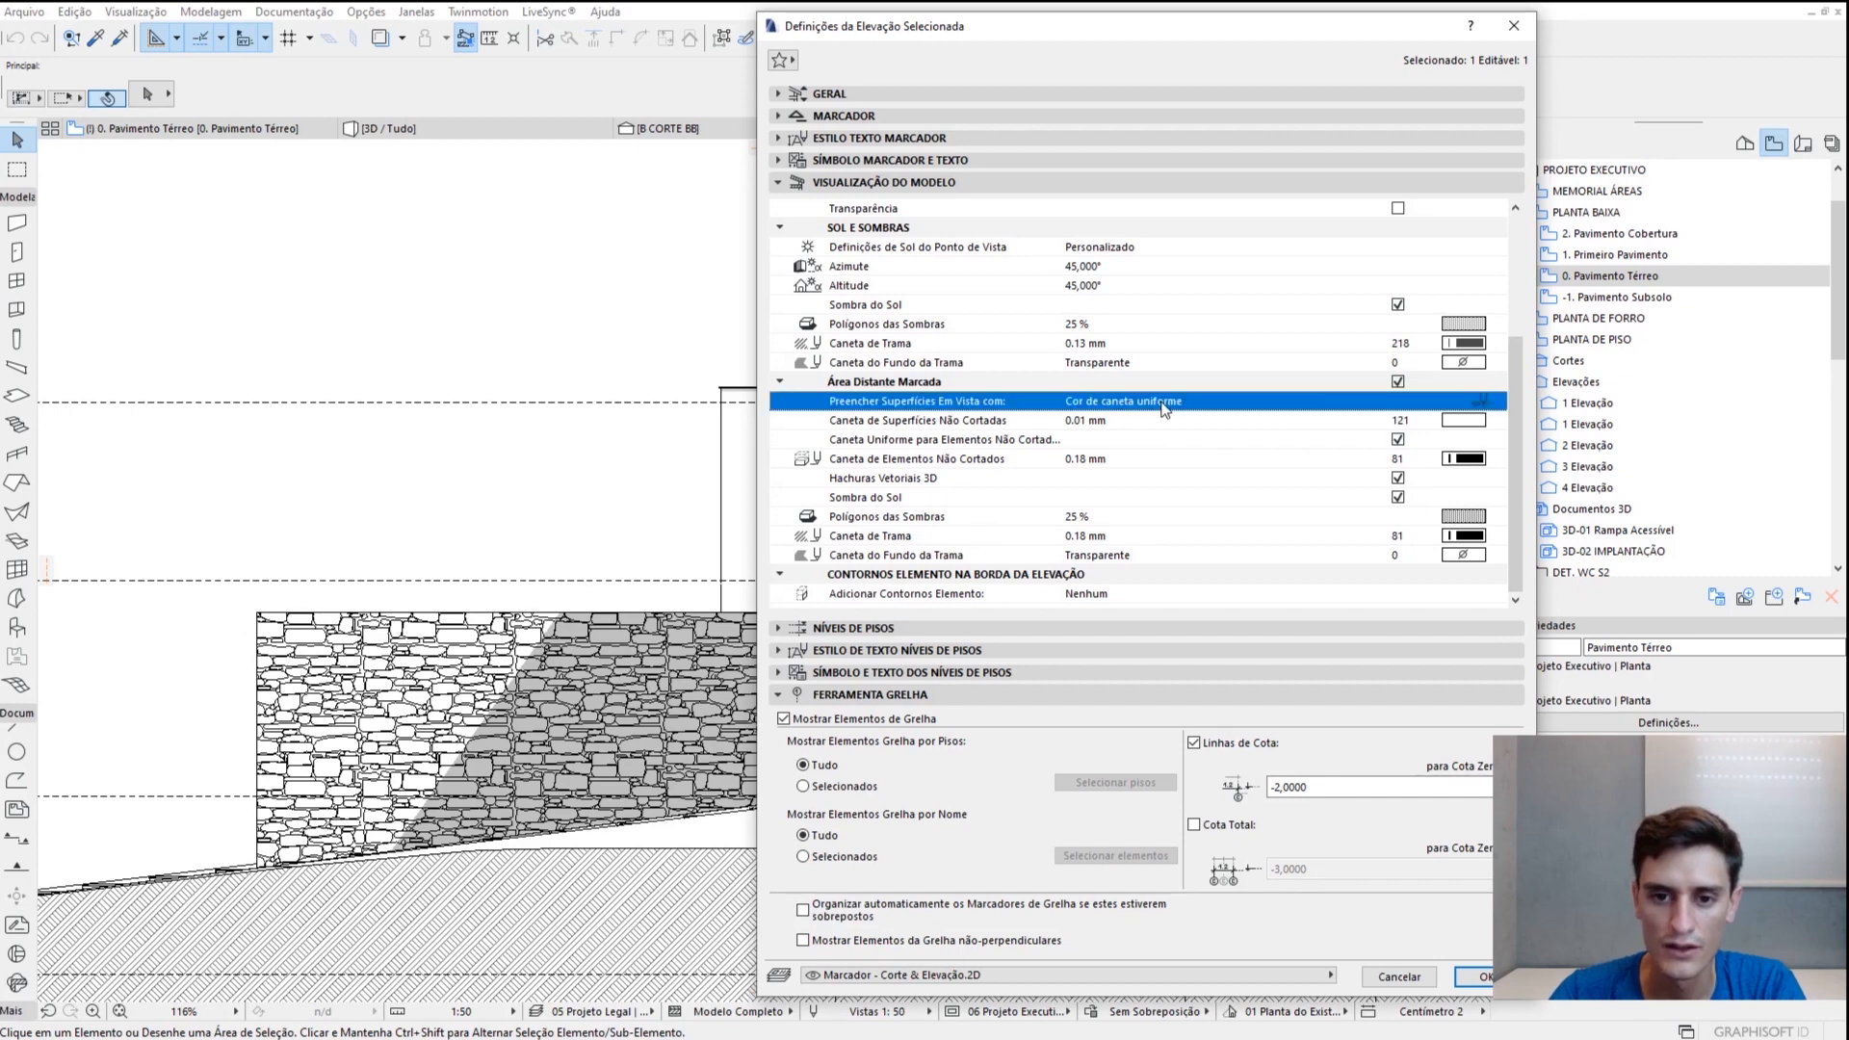
left_click(903, 424)
left_click(915, 445)
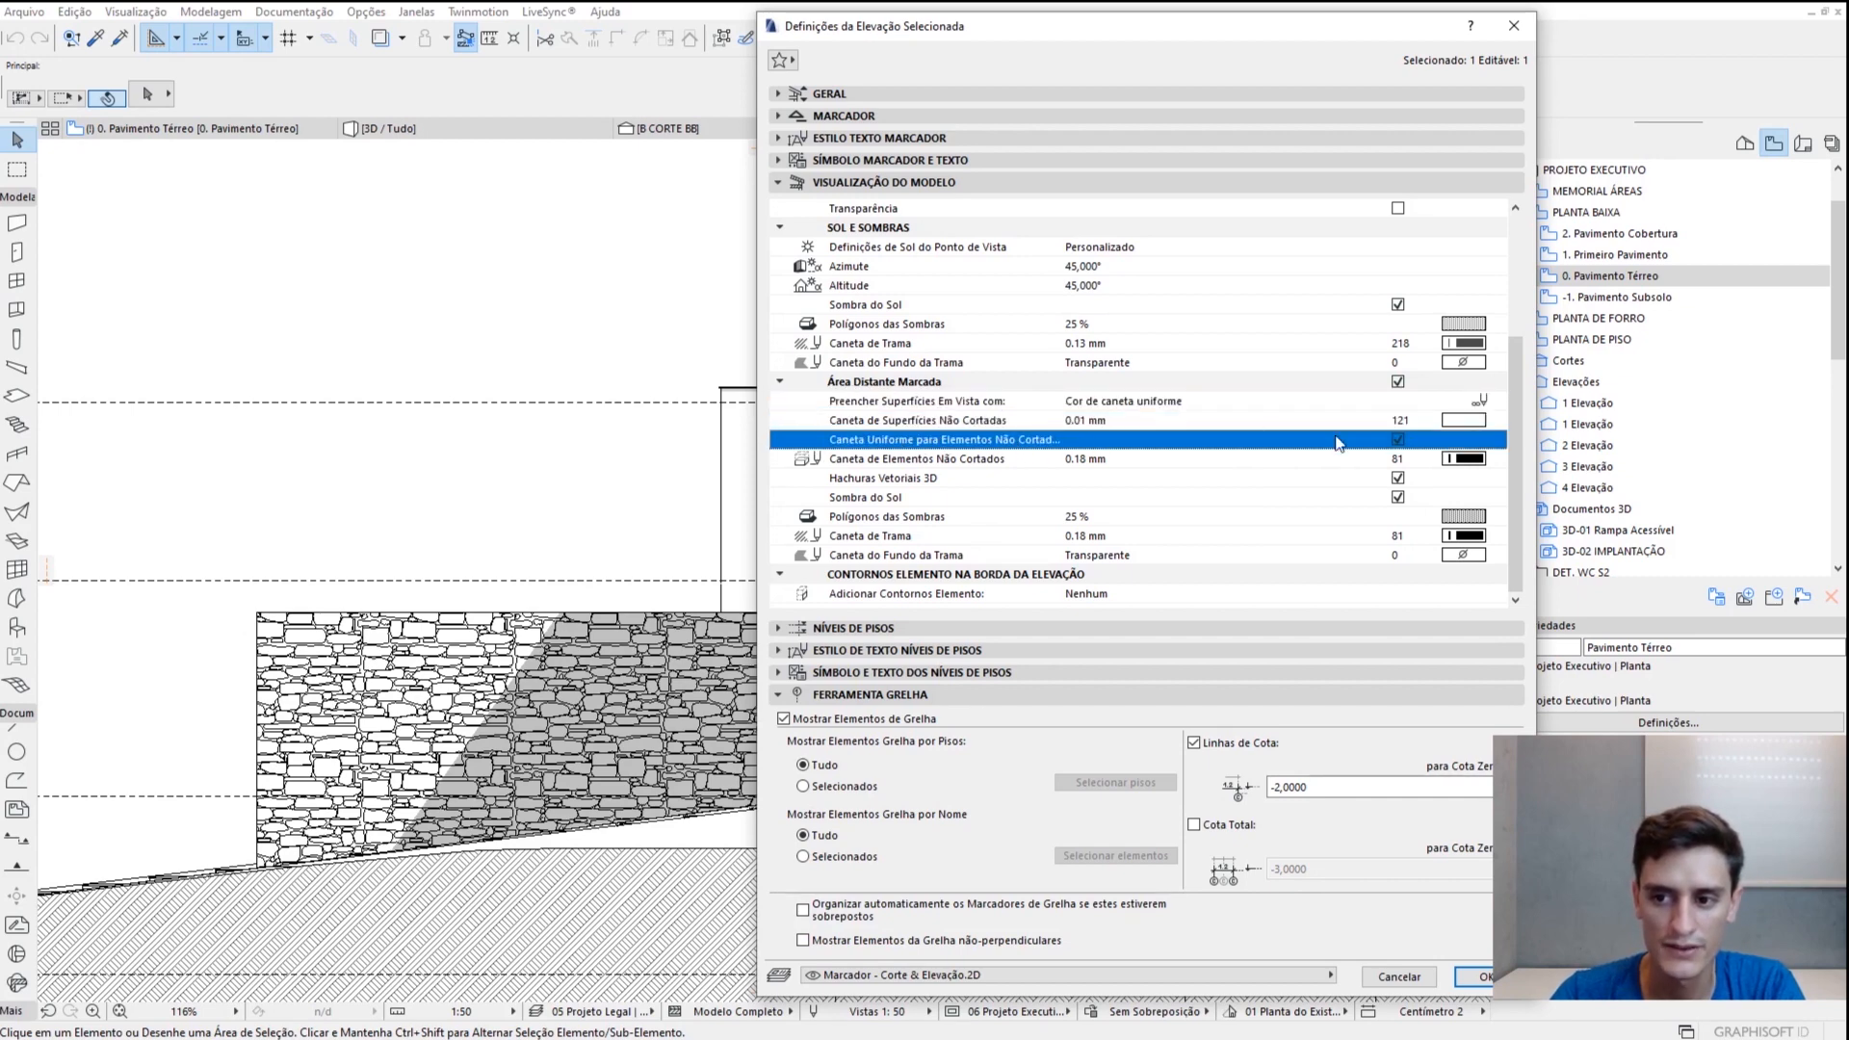
left_click(1183, 462)
type("220")
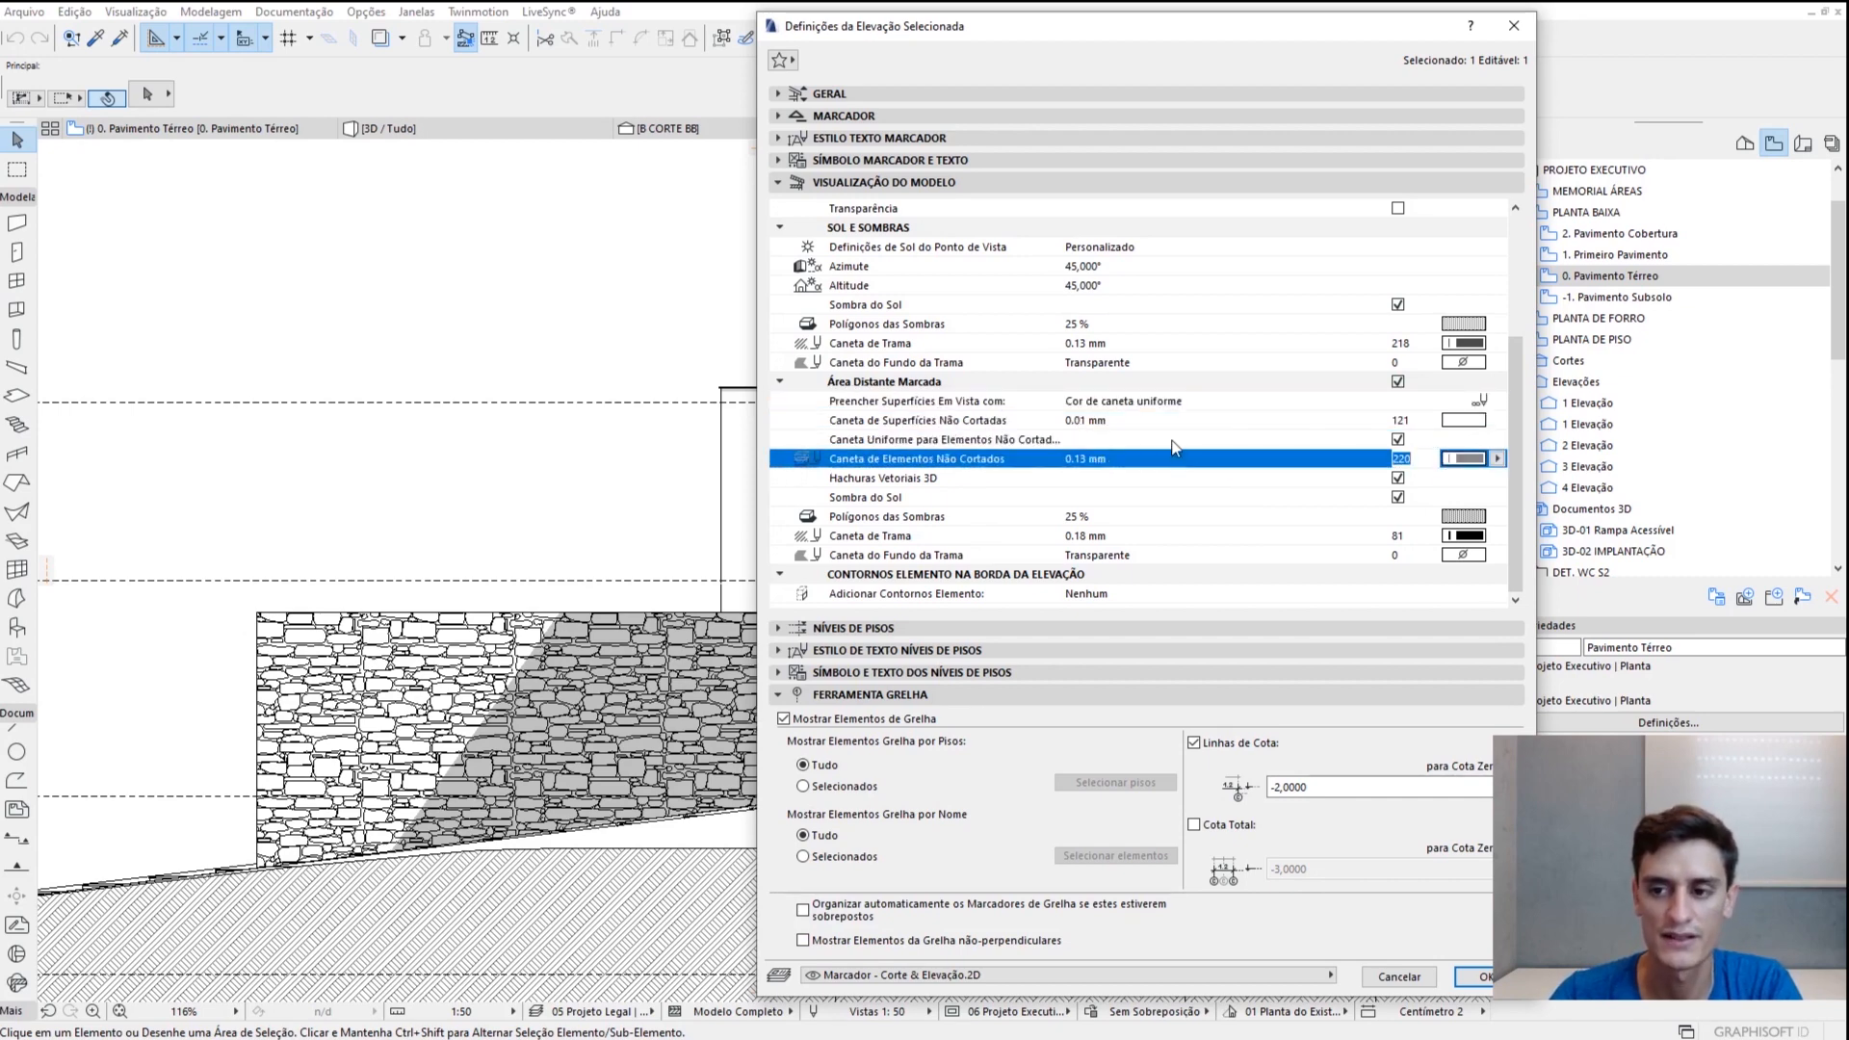
left_click(1464, 458)
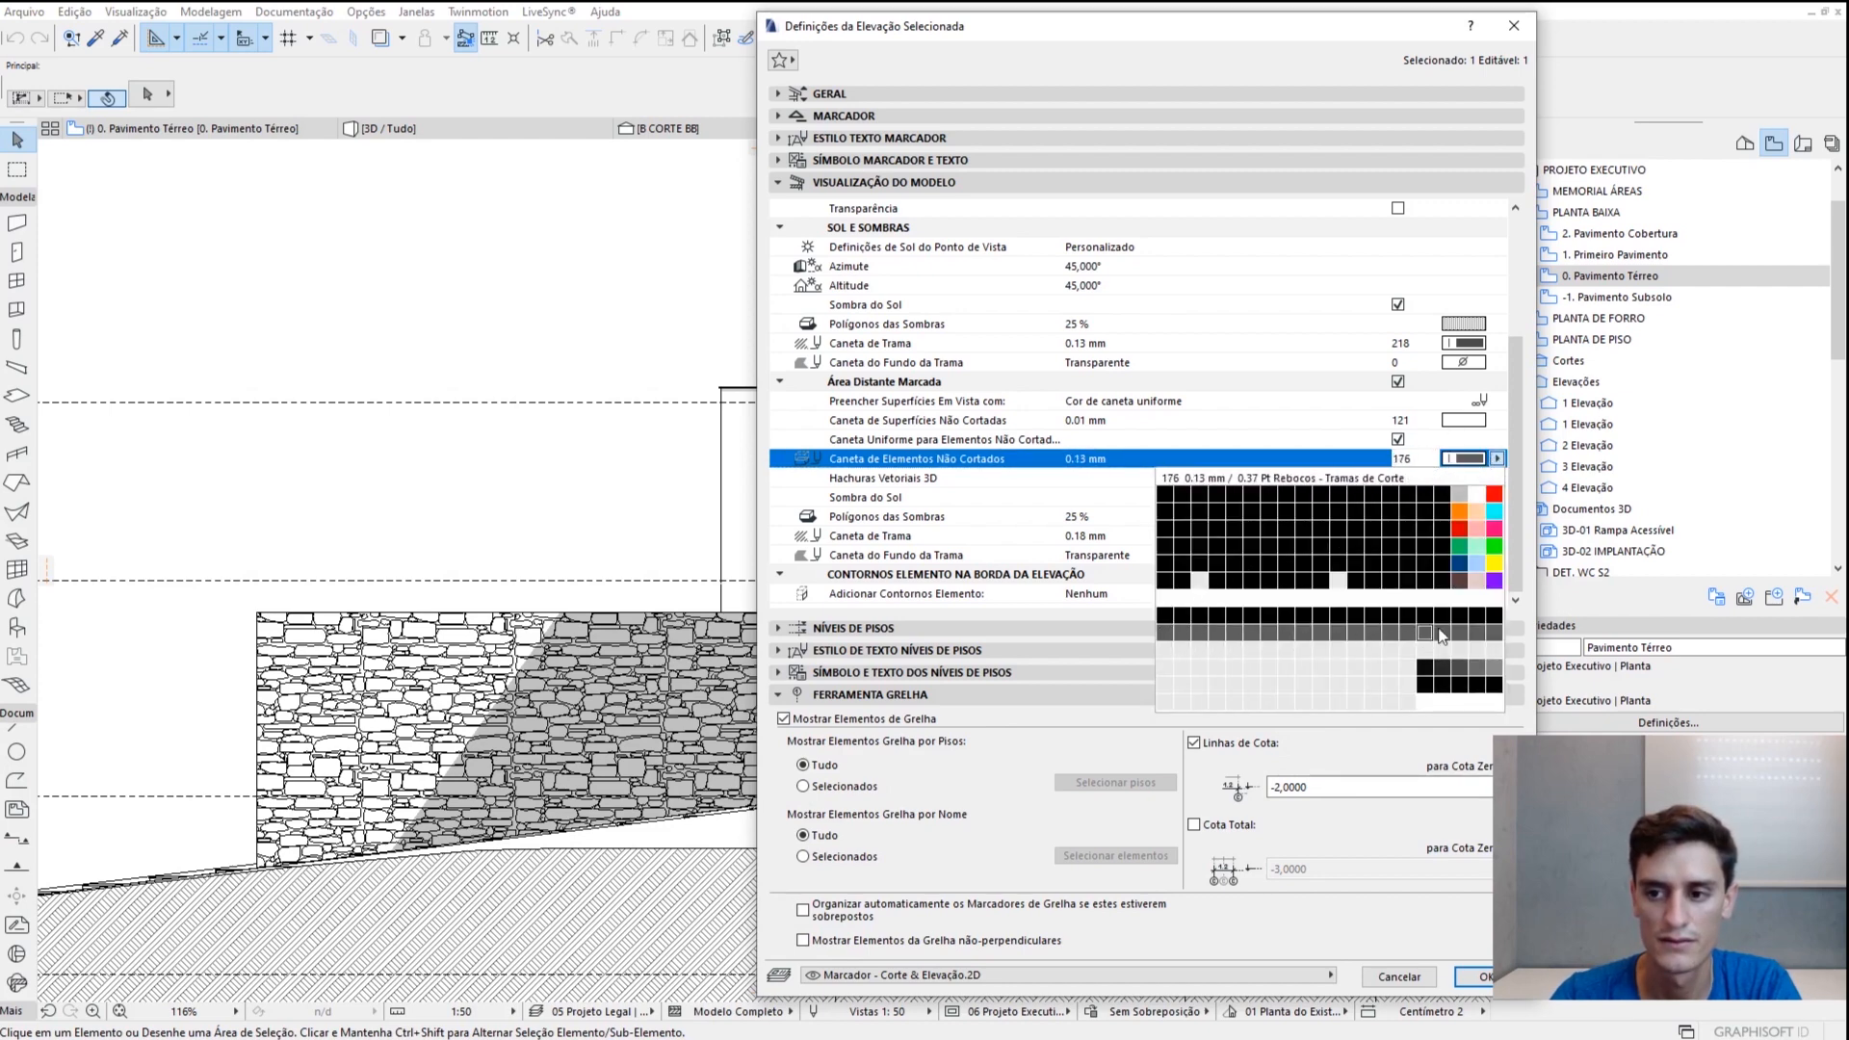
key("Escape")
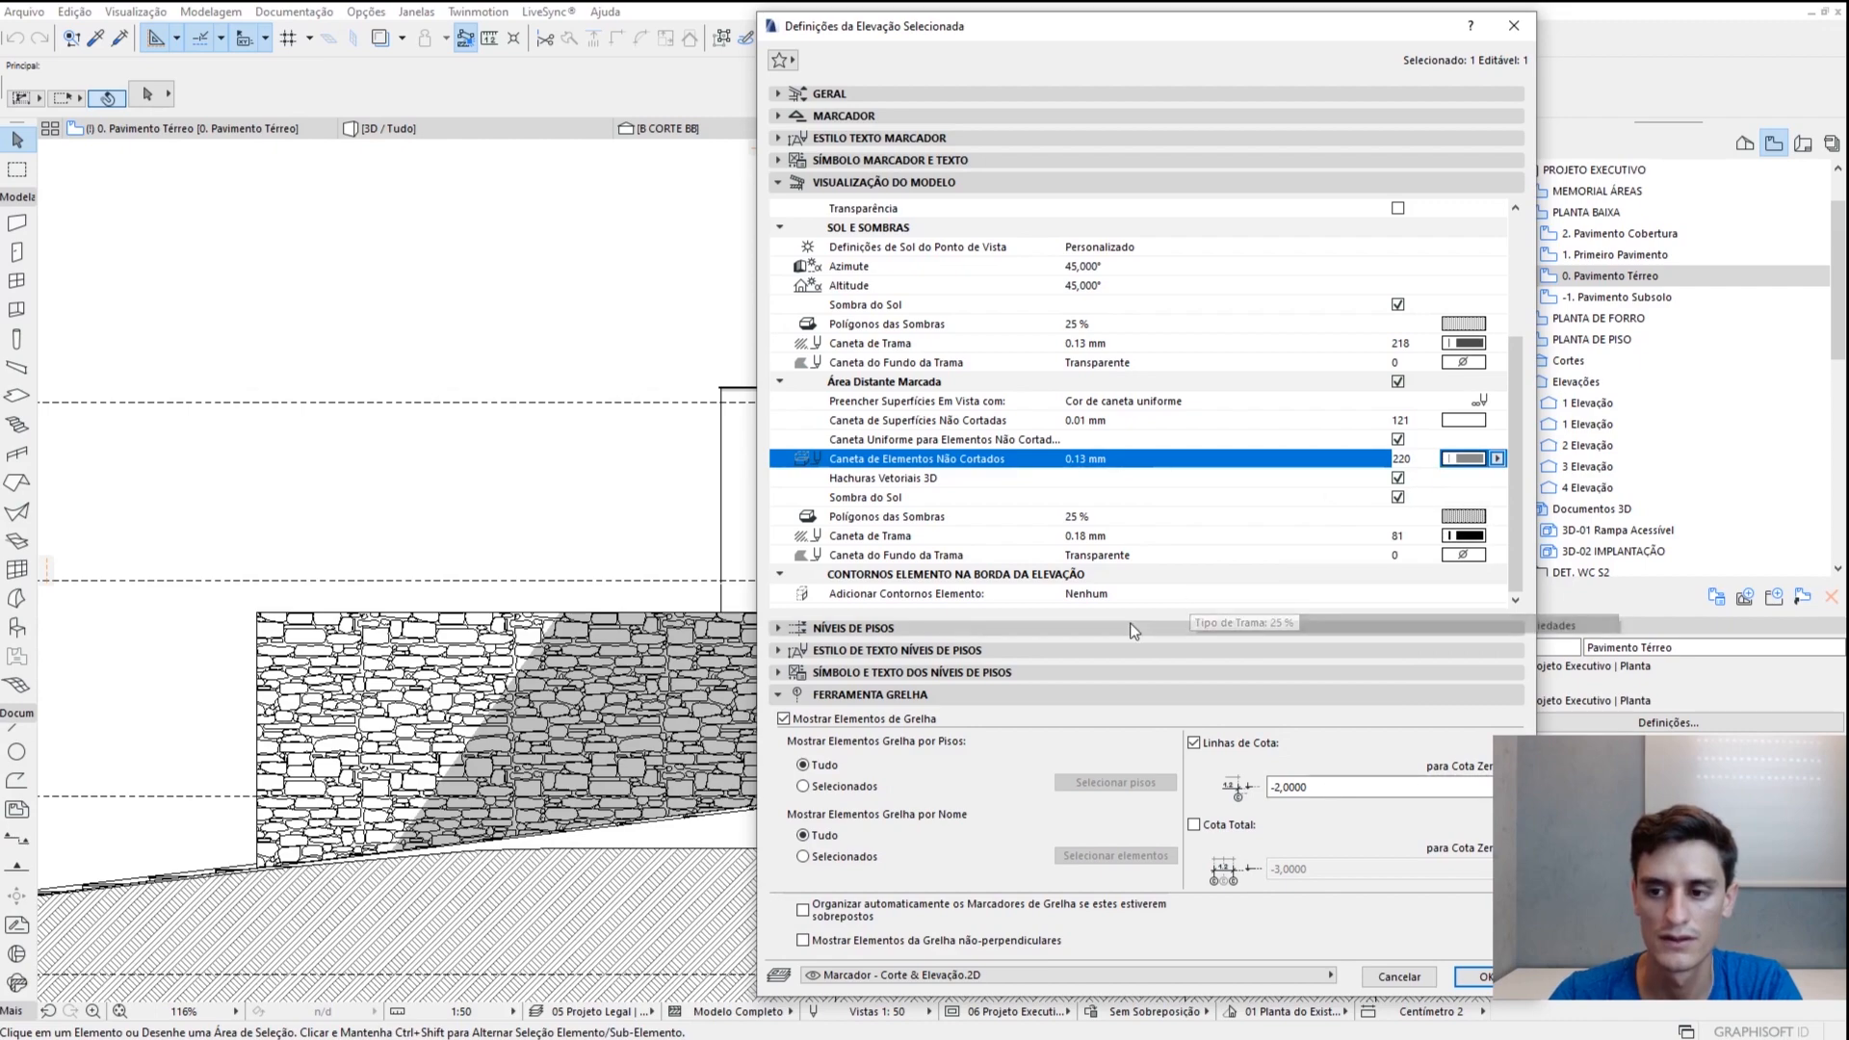
left_click(1484, 977)
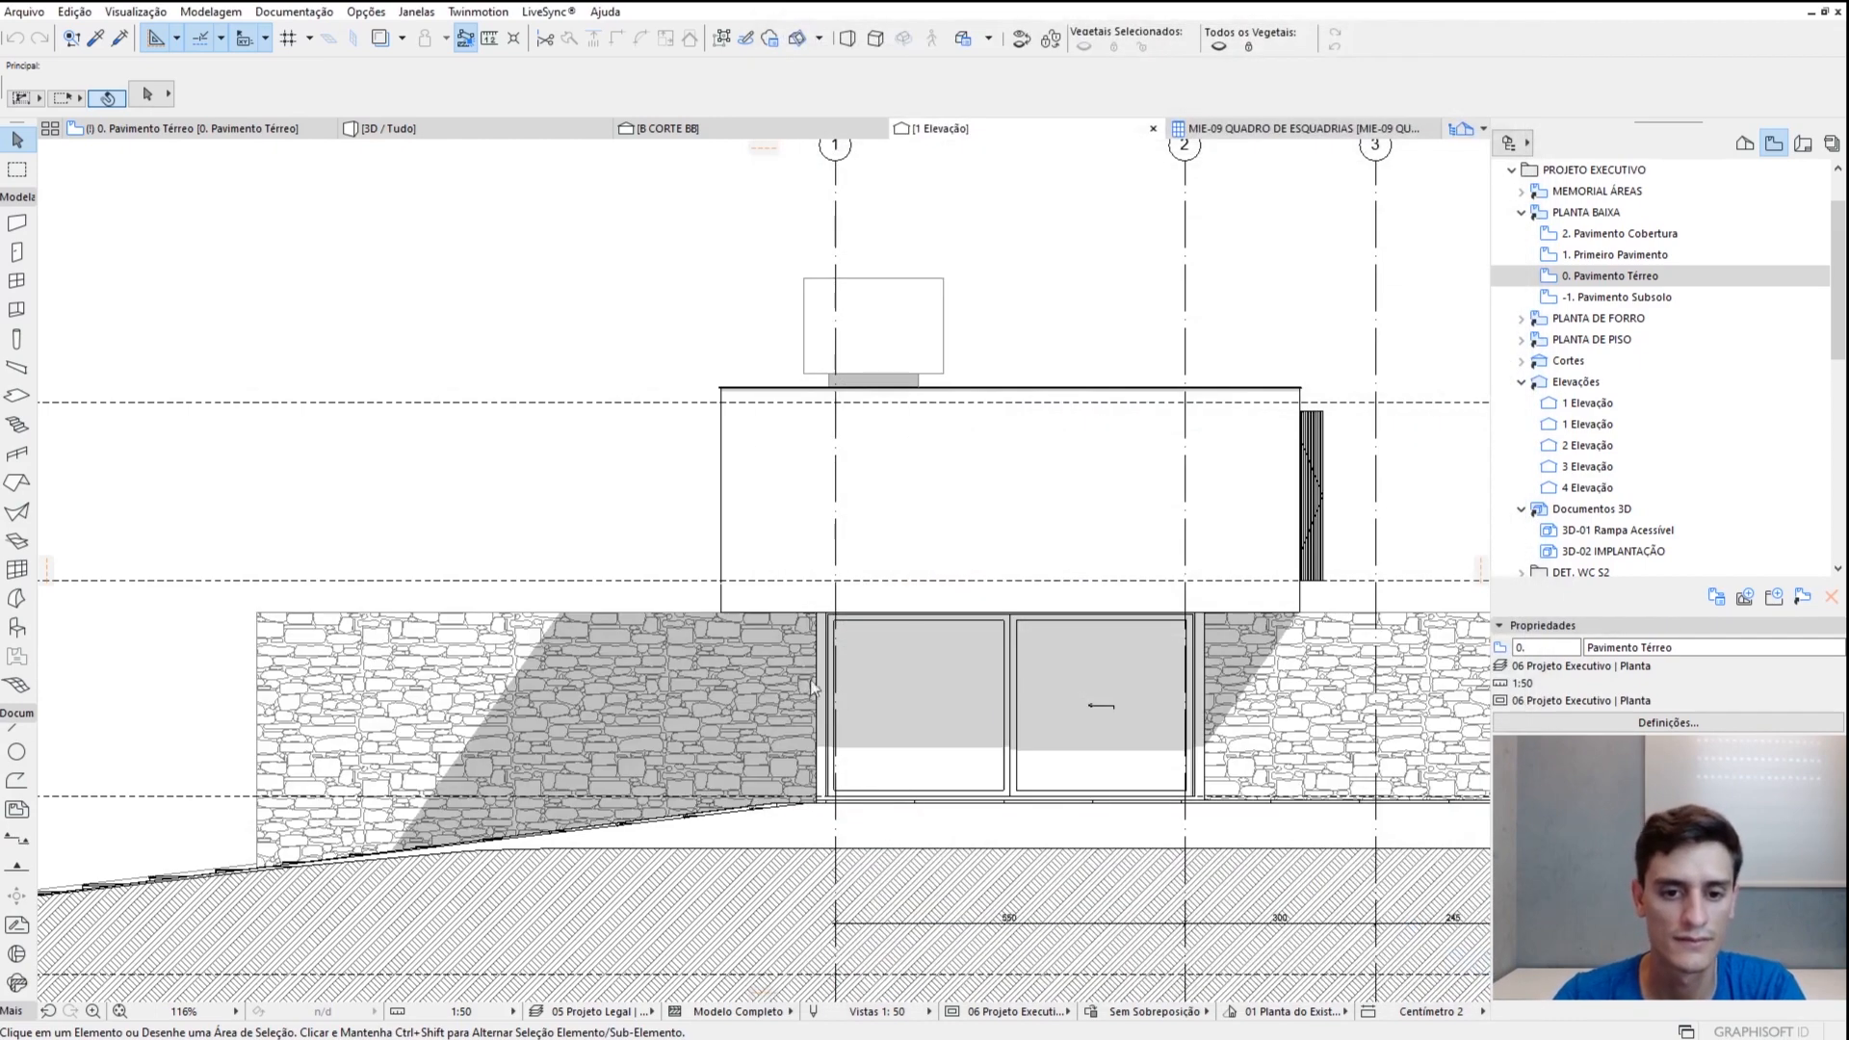
Examine the line weights of the rooftop box, the upper volume and the shaded stone wall in the elevation
scroll(771, 589, "up", 5)
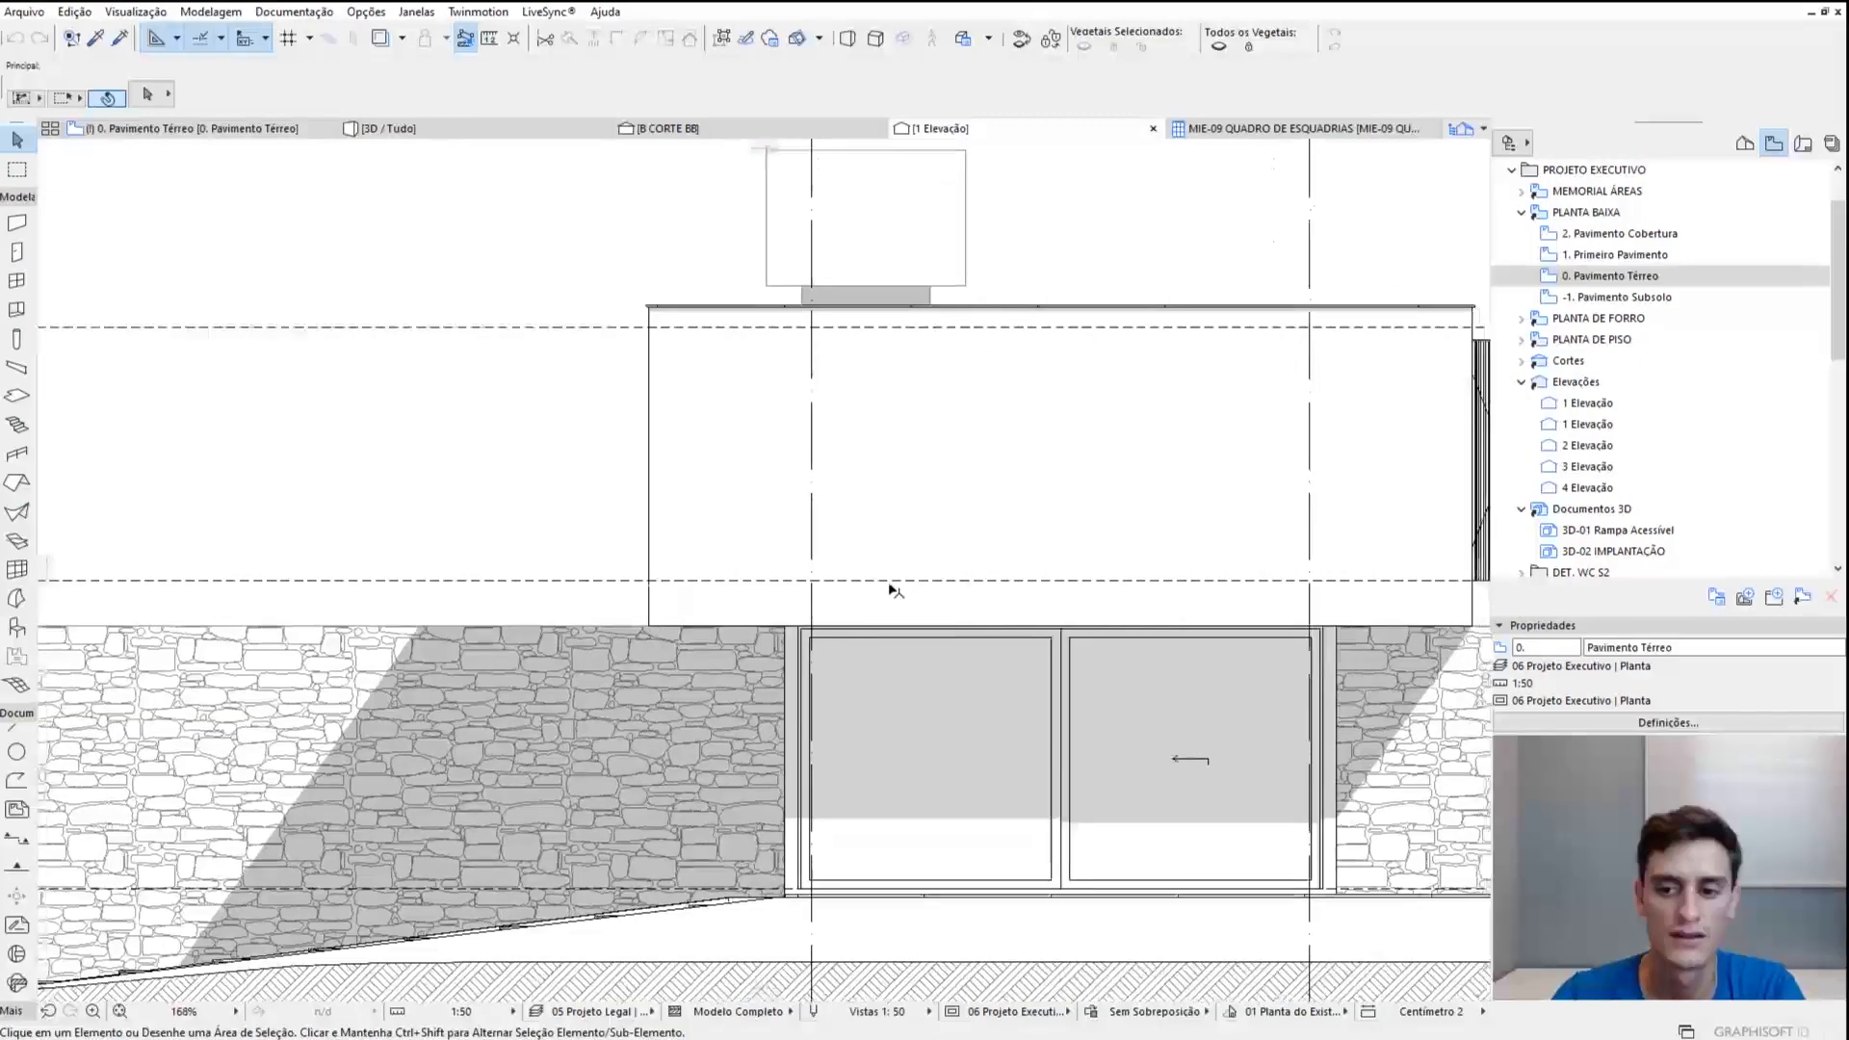
scroll(1006, 482, "down", 3)
scroll(977, 366, "up", 4)
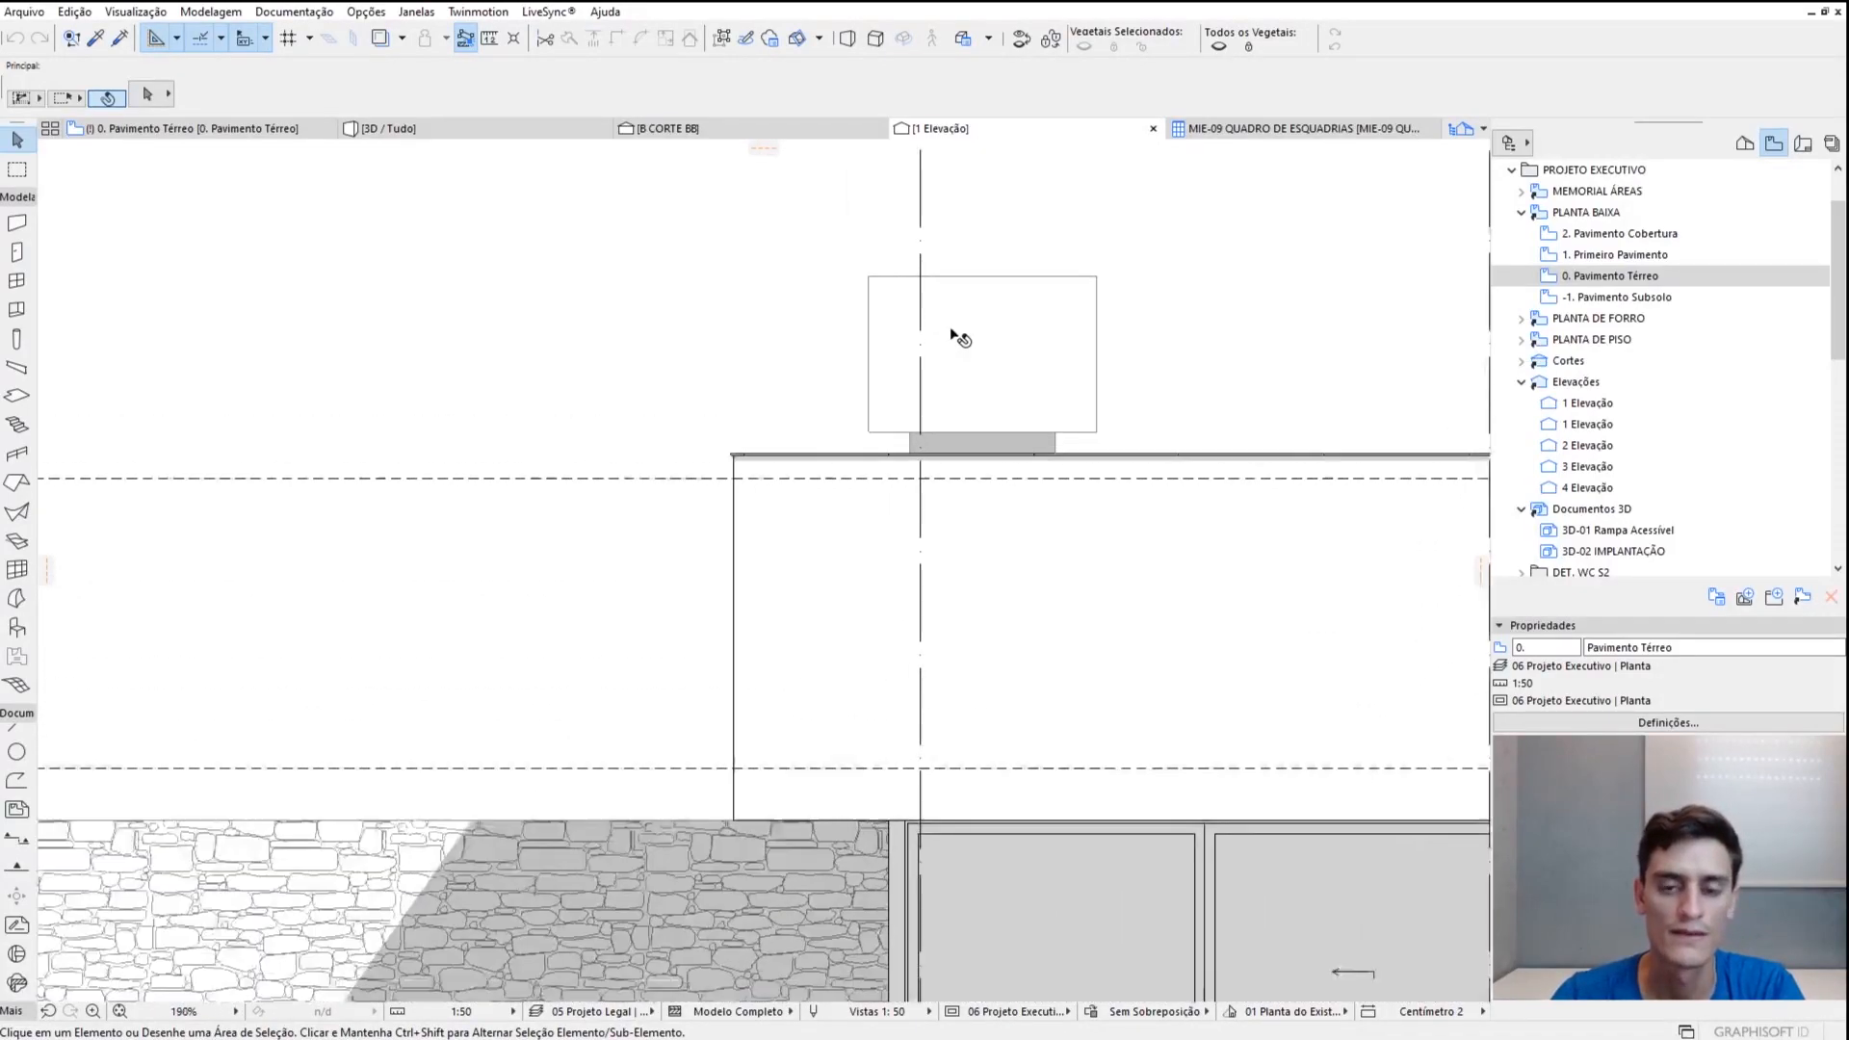
scroll(924, 438, "down", 4)
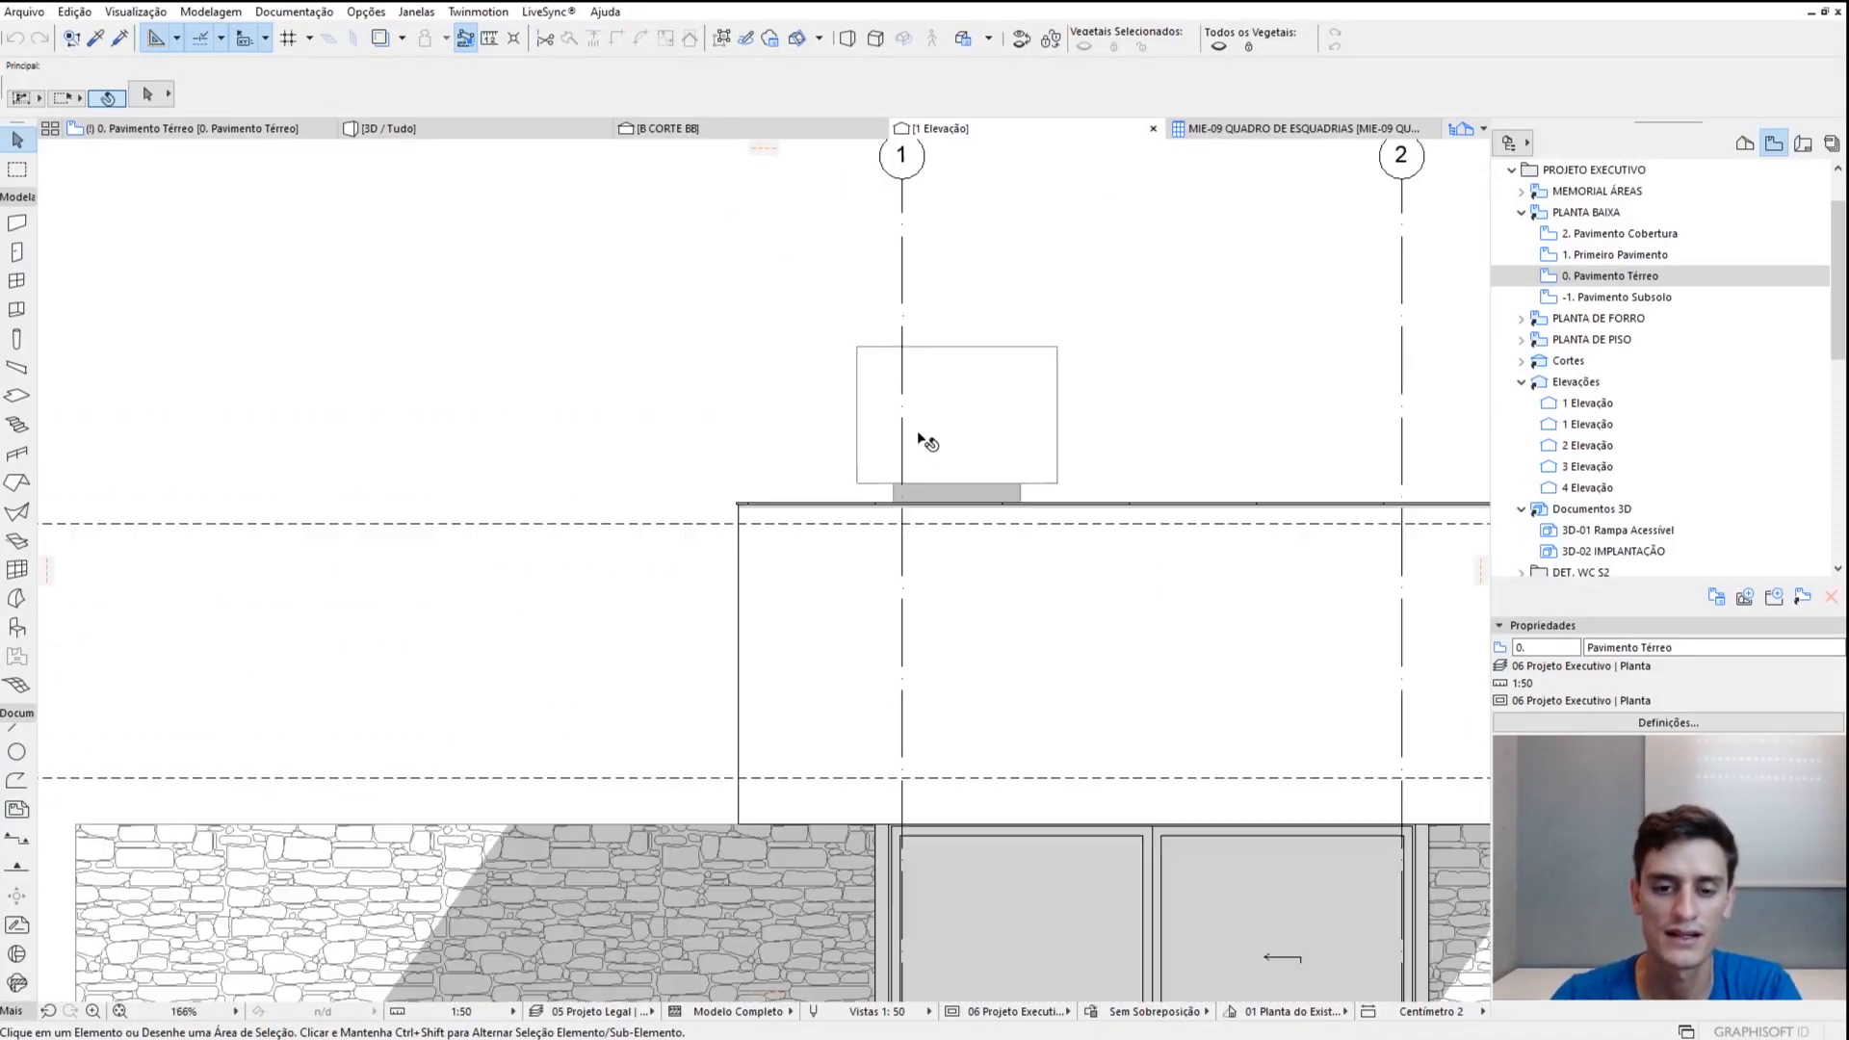
scroll(747, 558, "up", 3)
scroll(623, 651, "down", 5)
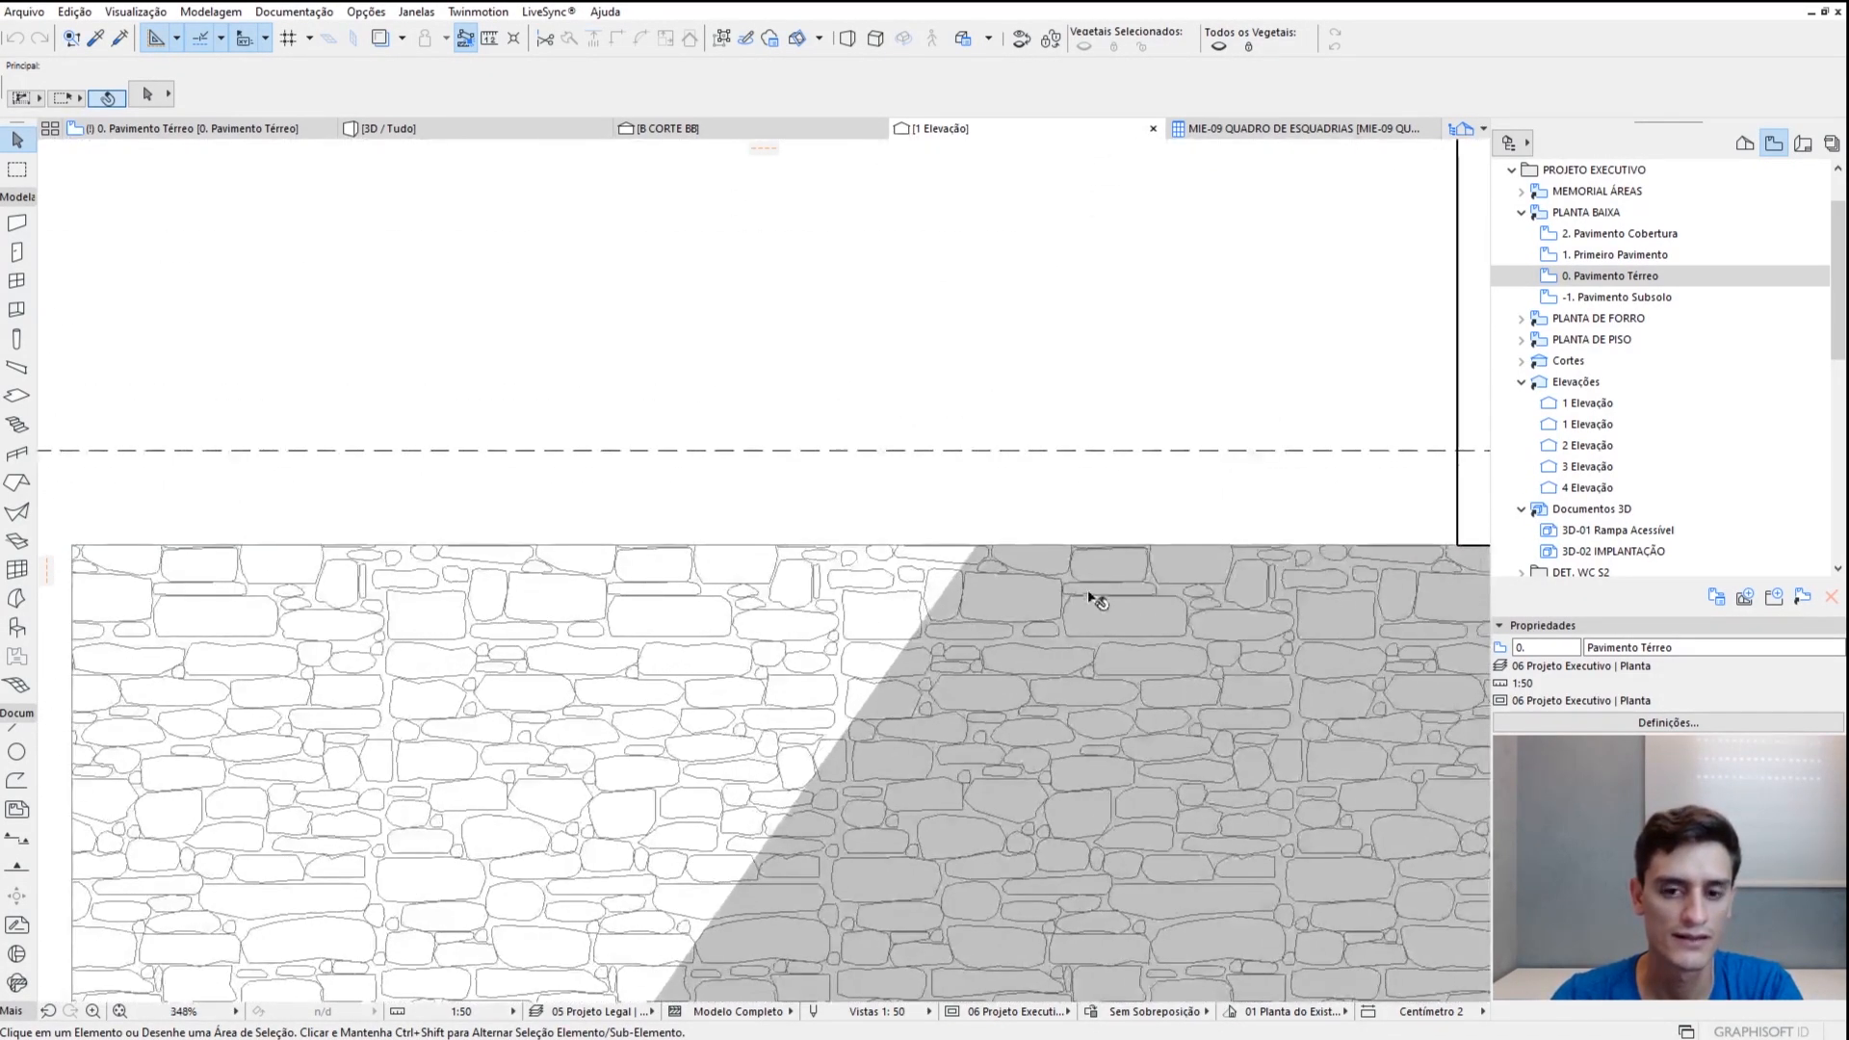
Examine the whole elevation's line weights and shadows, comparing the rooftop box with the volume below it
scroll(774, 611, "up", 1)
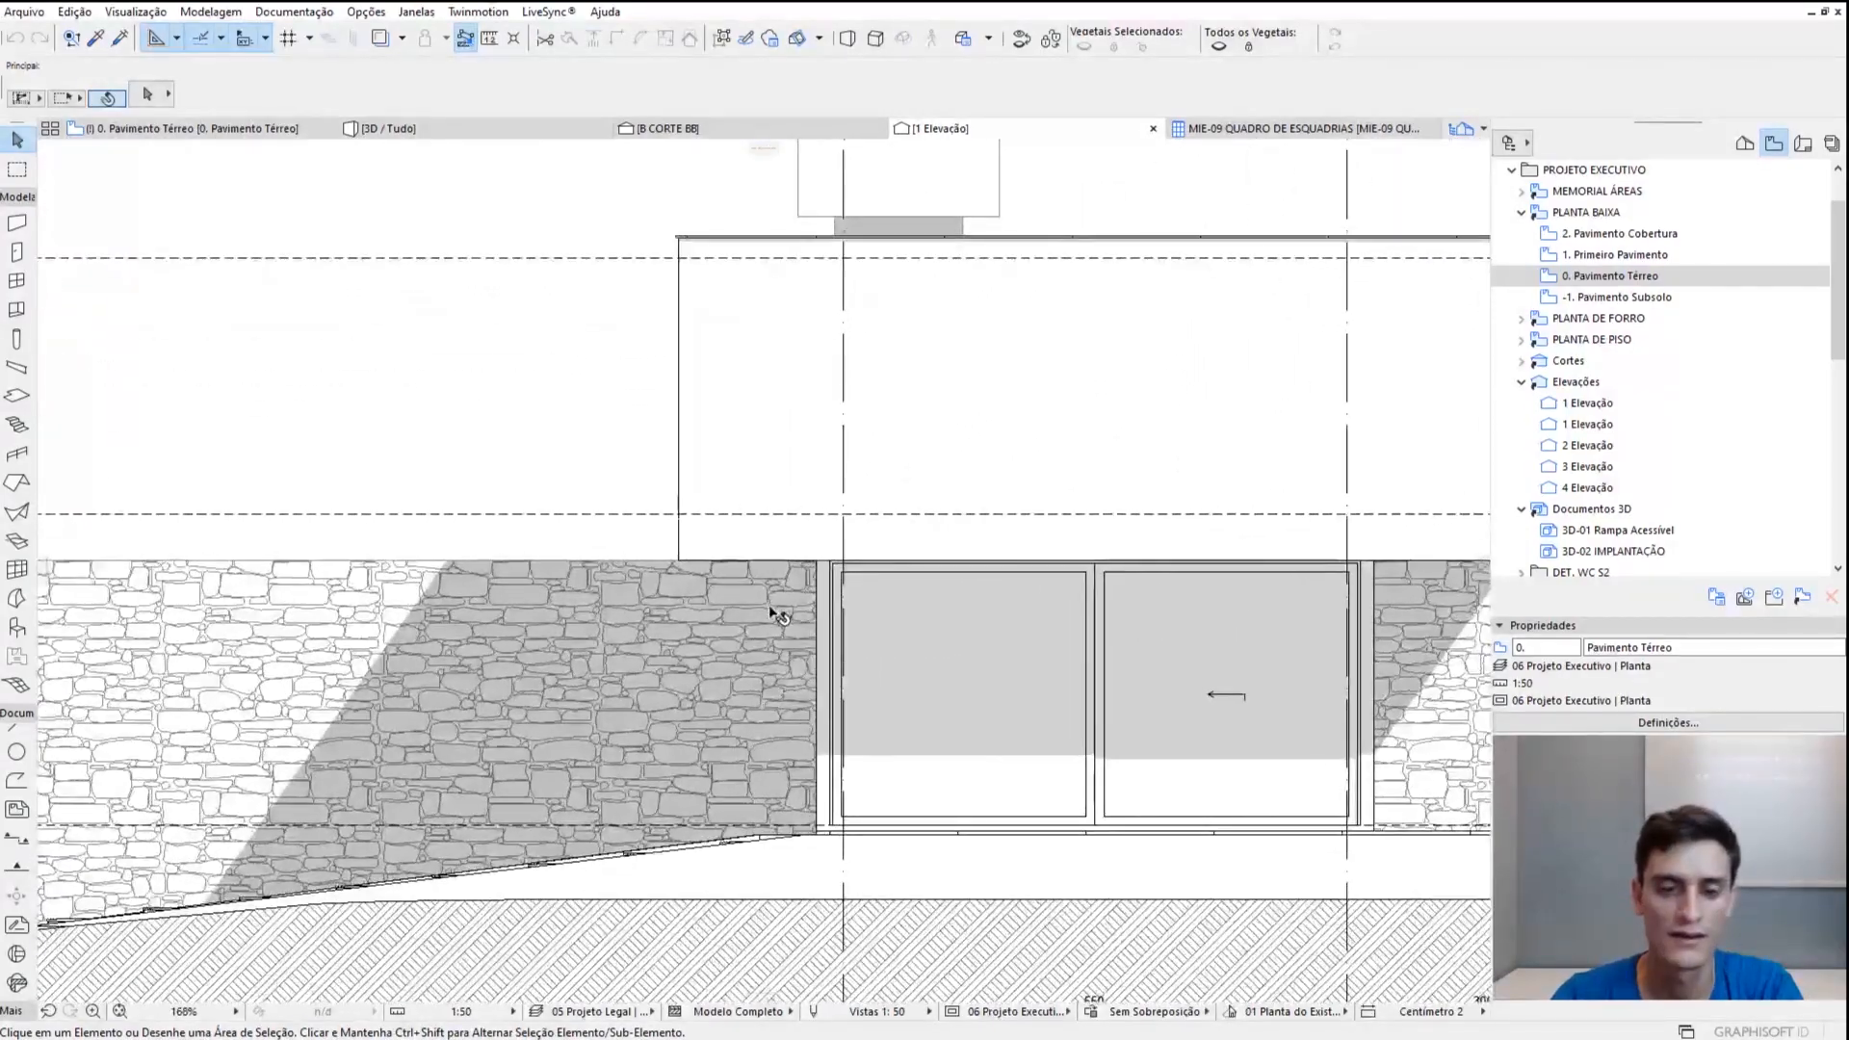
middle_click_drag(1029, 506, 813, 607)
scroll(848, 604, "down", 1)
scroll(848, 603, "down", 5)
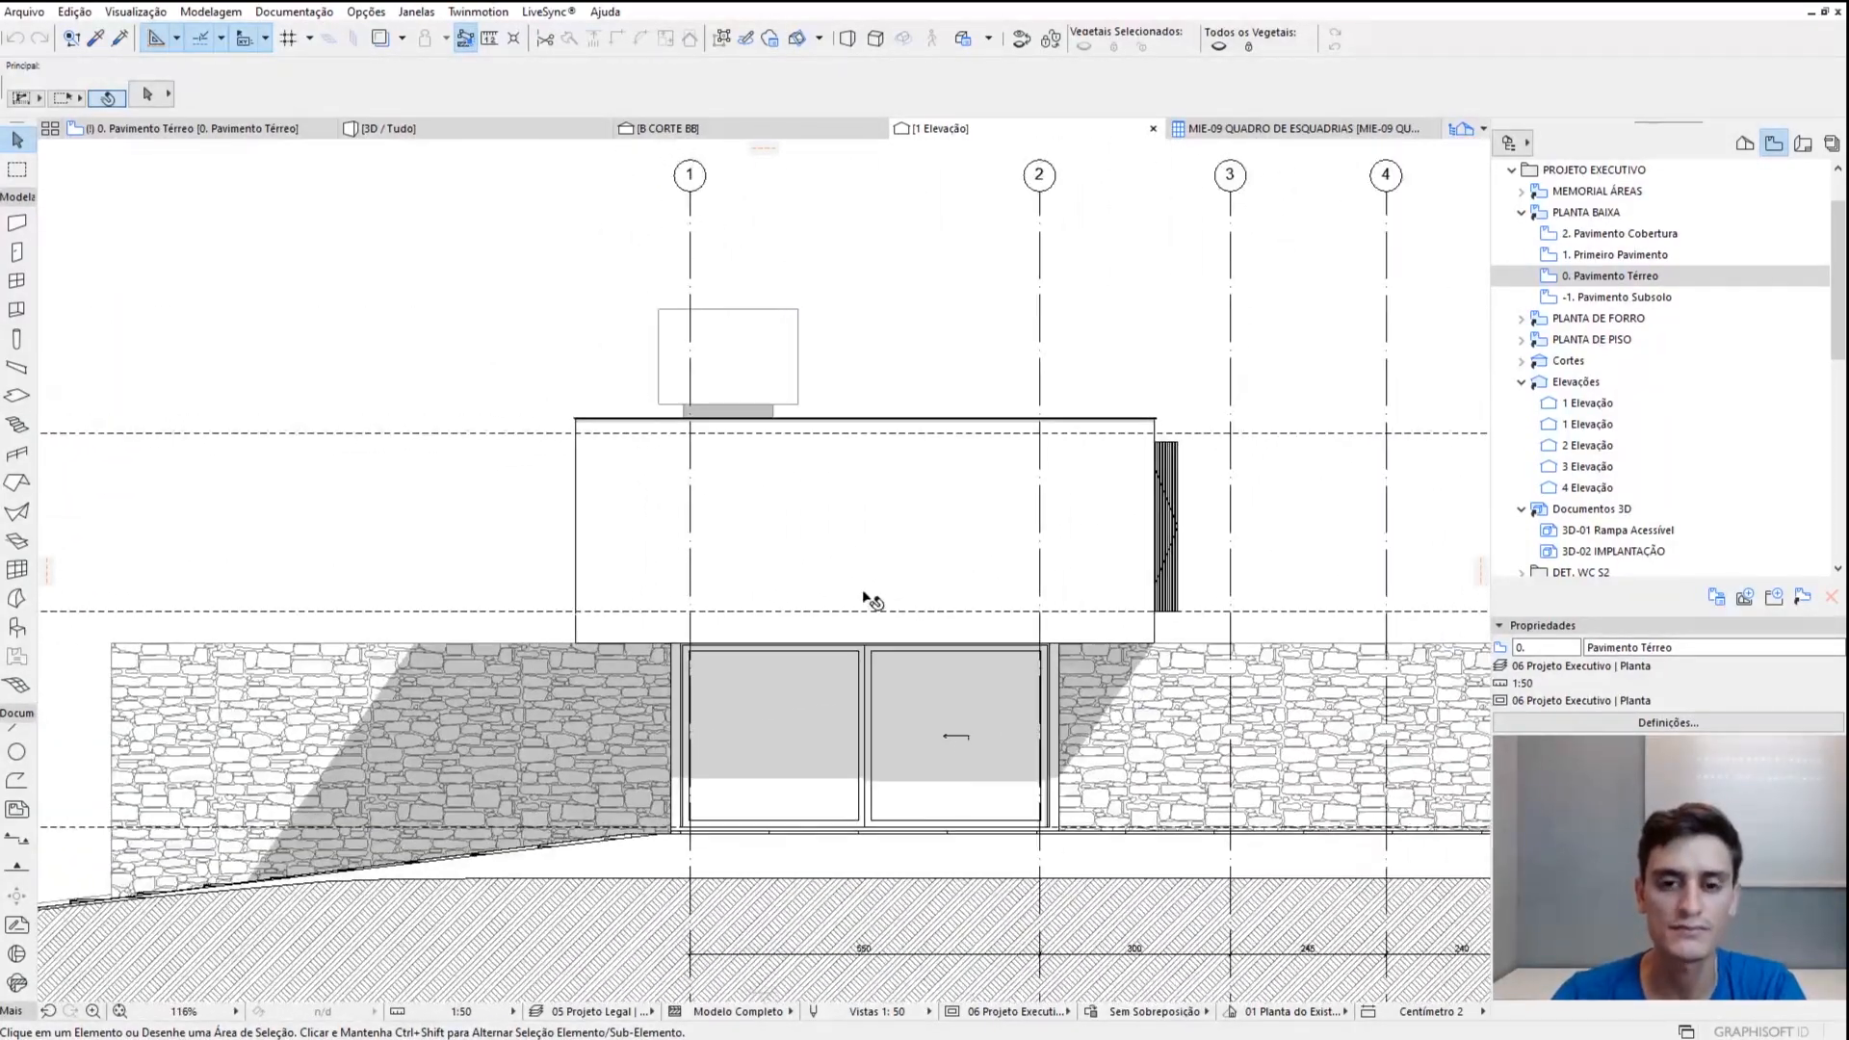
middle_click_drag(855, 664, 859, 665)
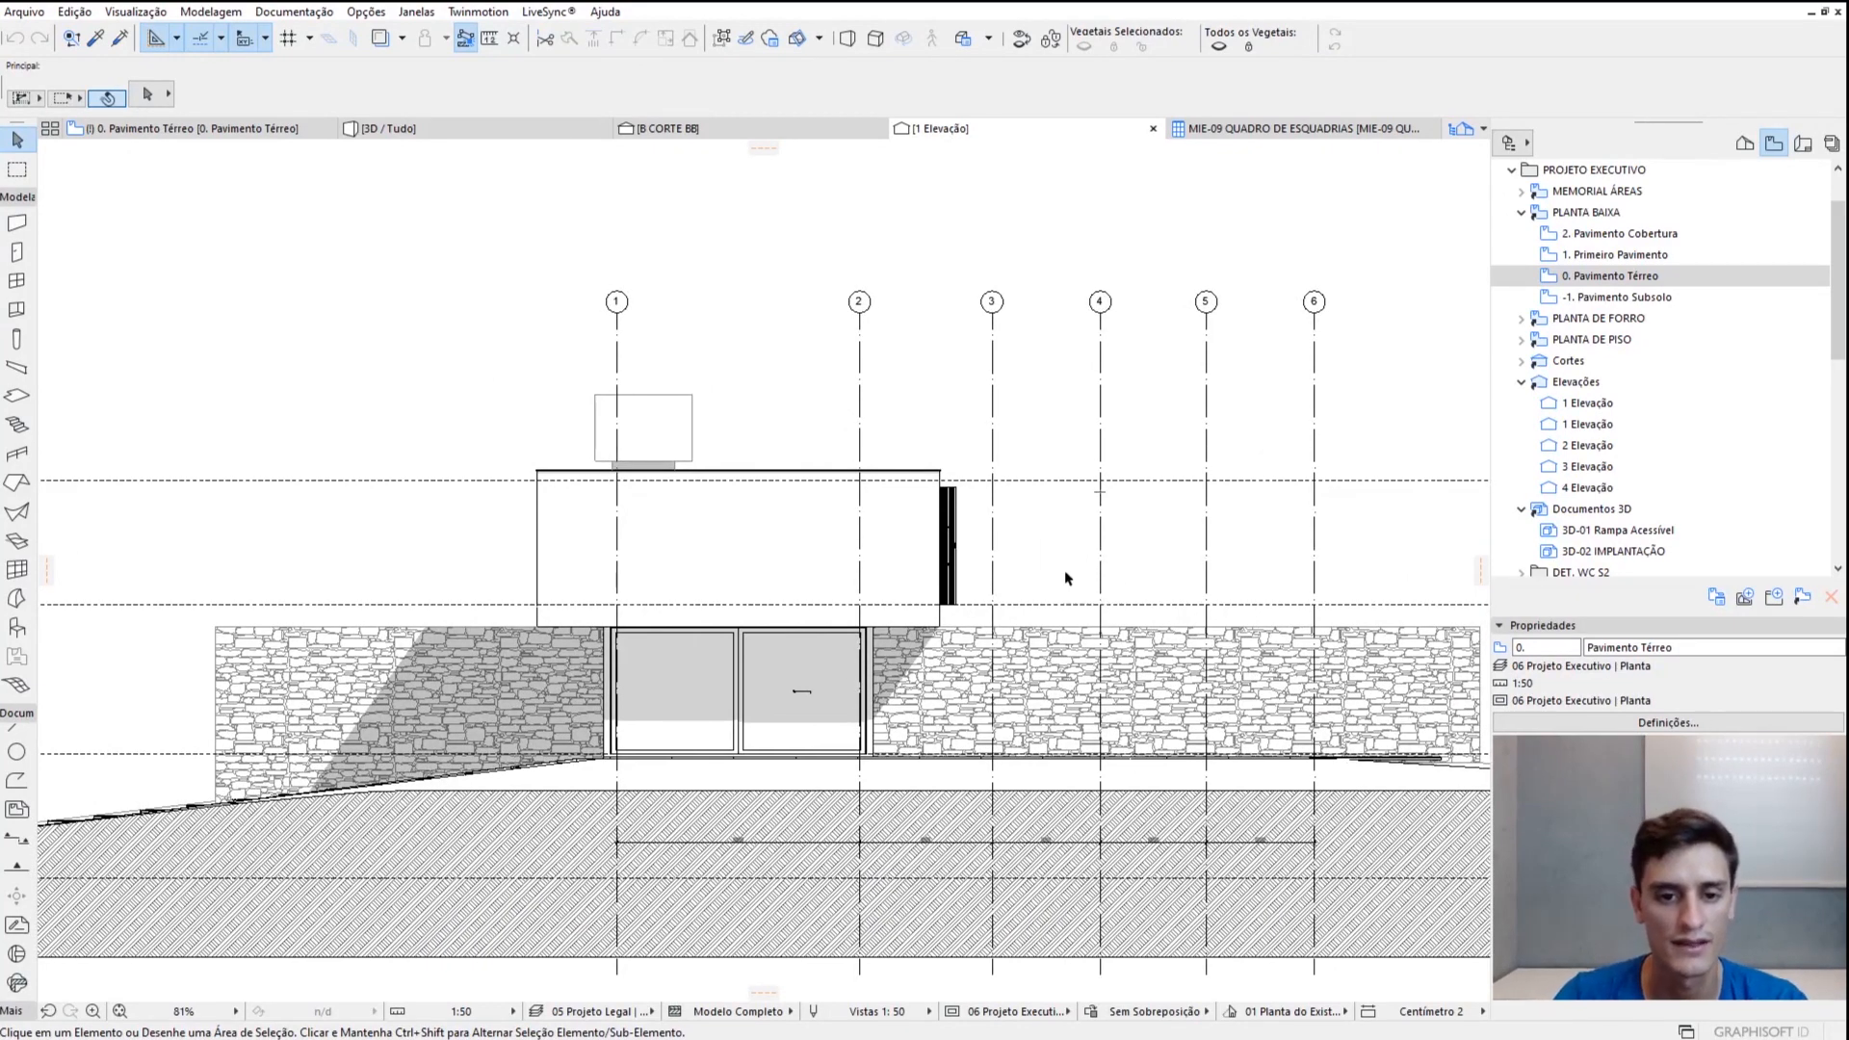
scroll(549, 478, "up", 5)
middle_click_drag(805, 402, 798, 607)
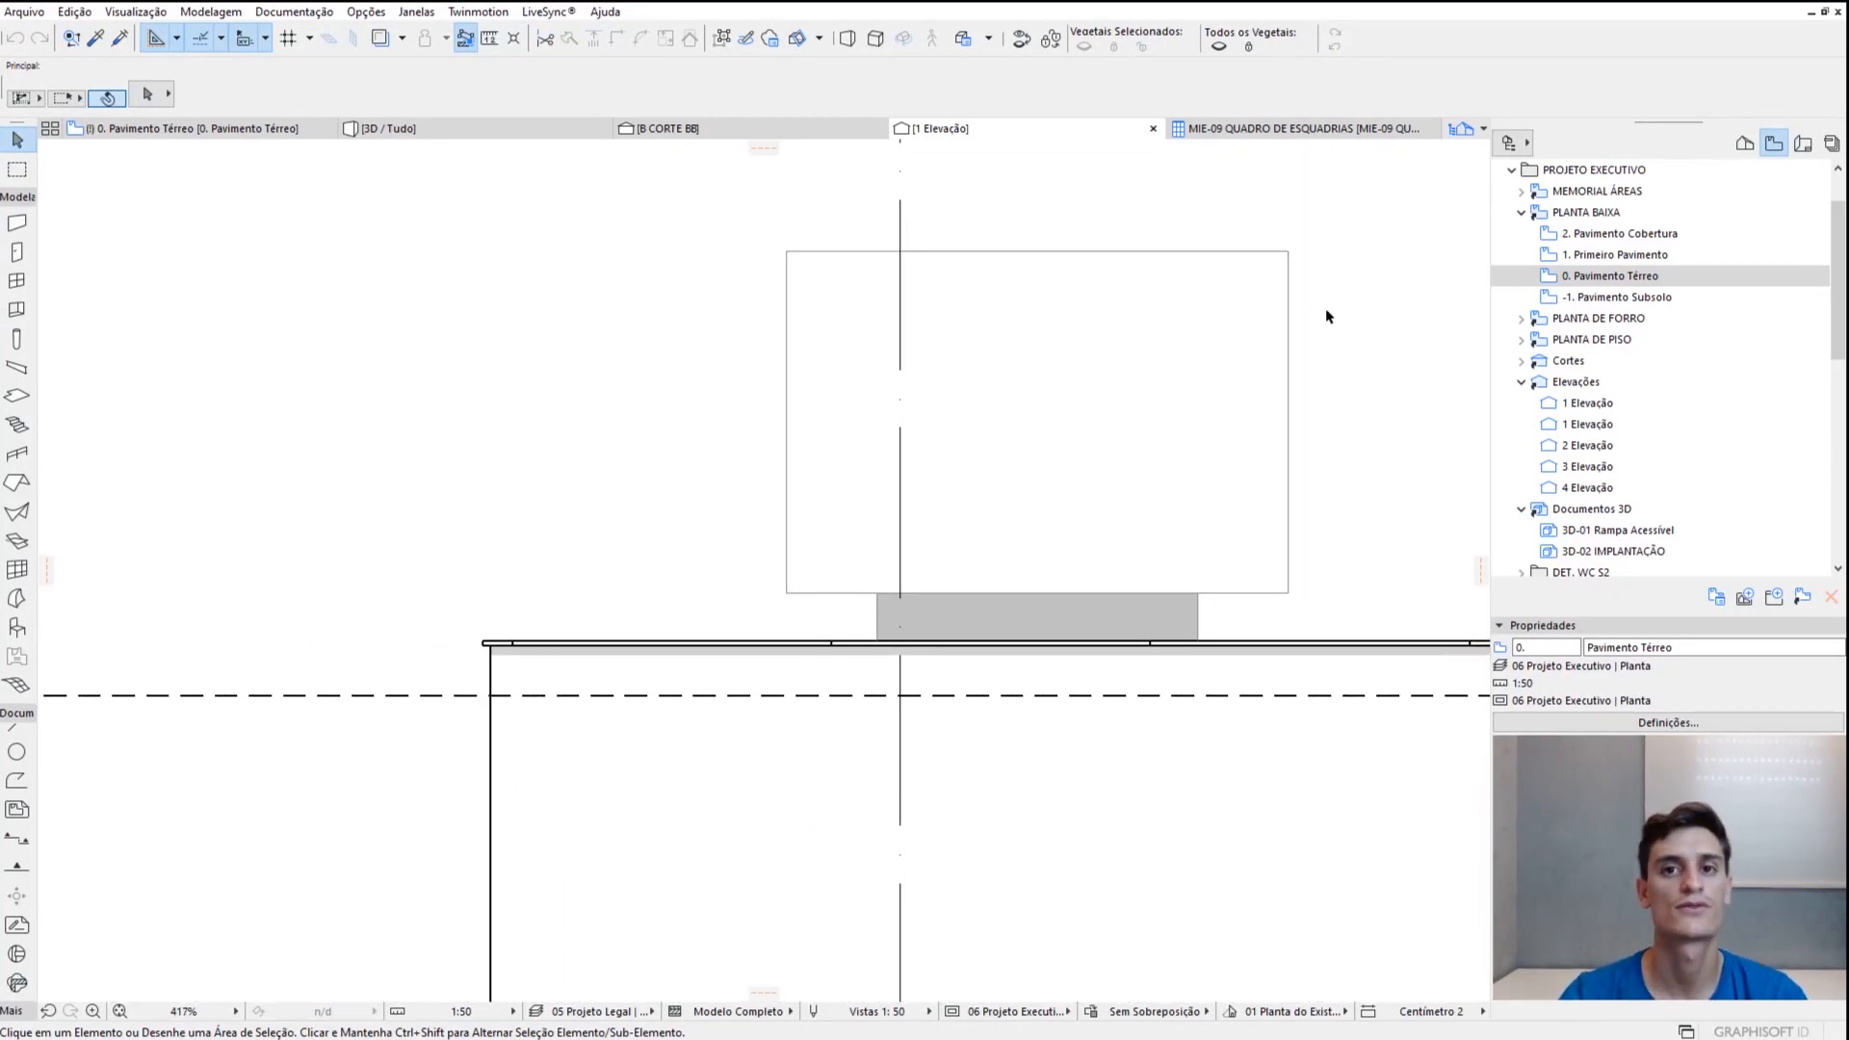
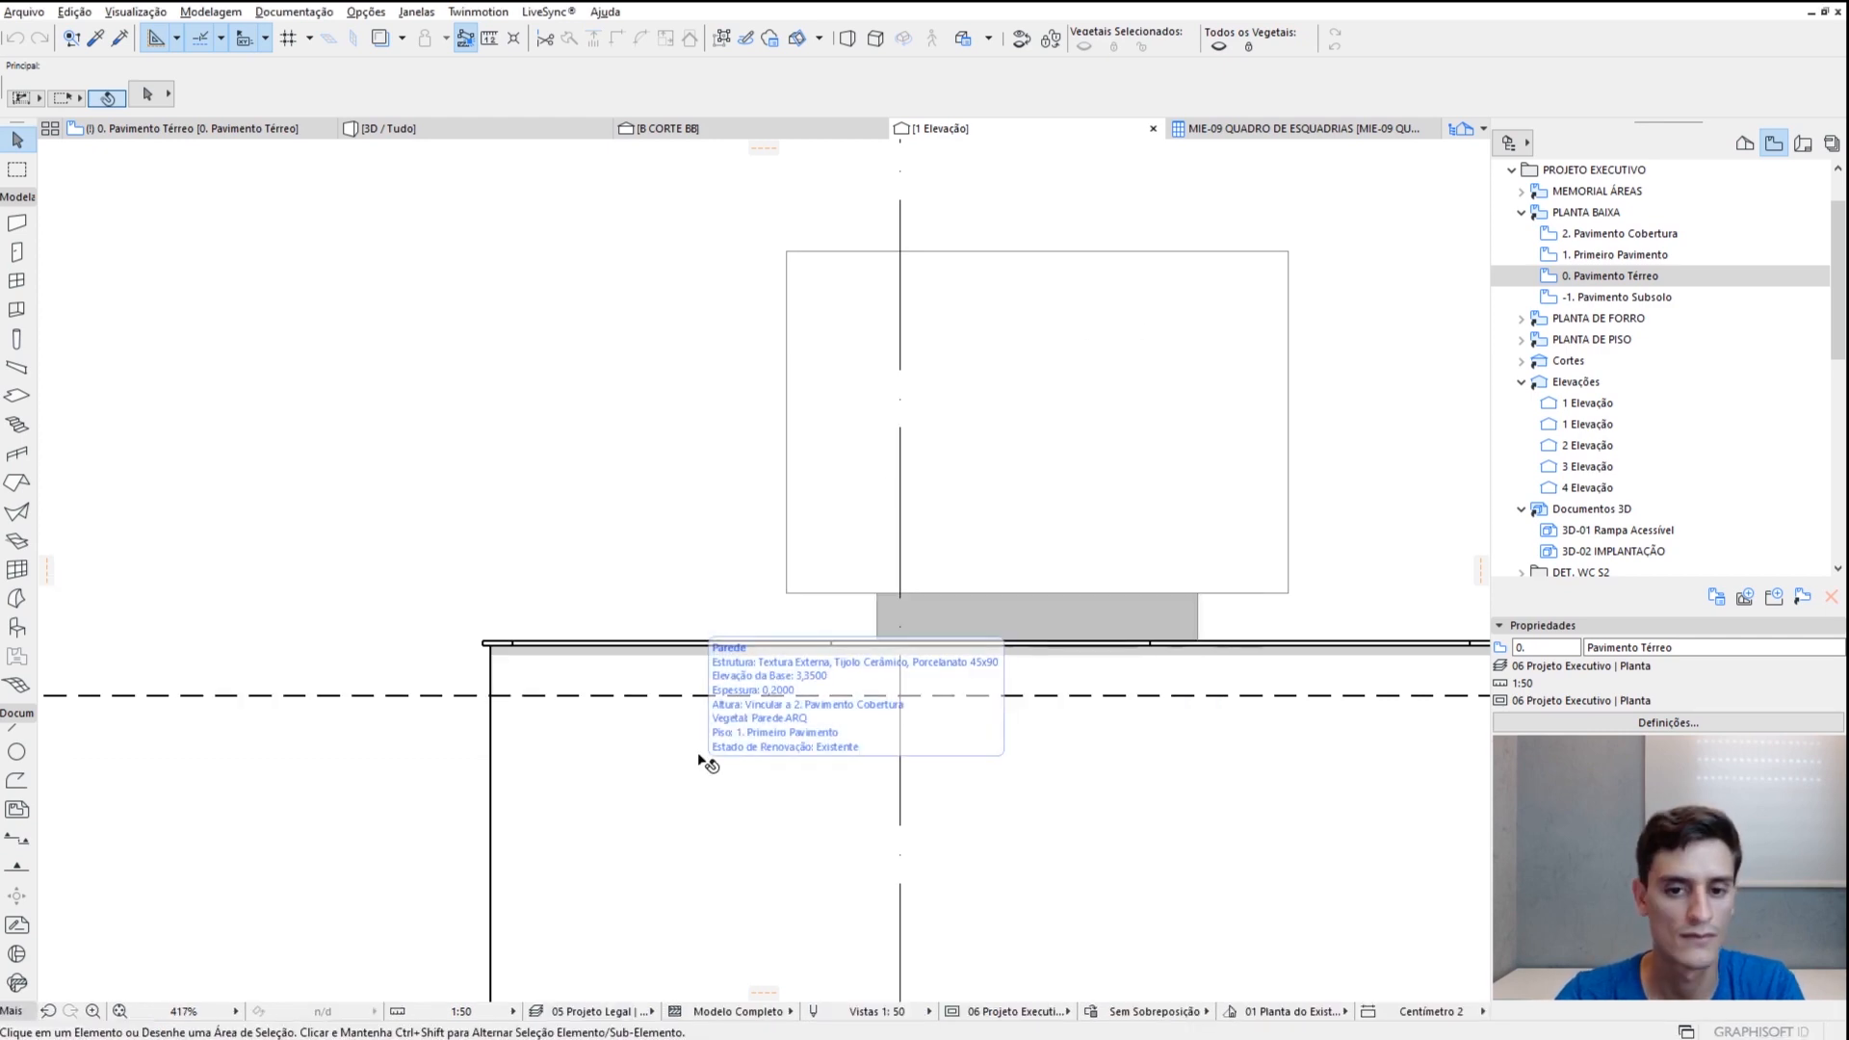
scroll(983, 508, "down", 5)
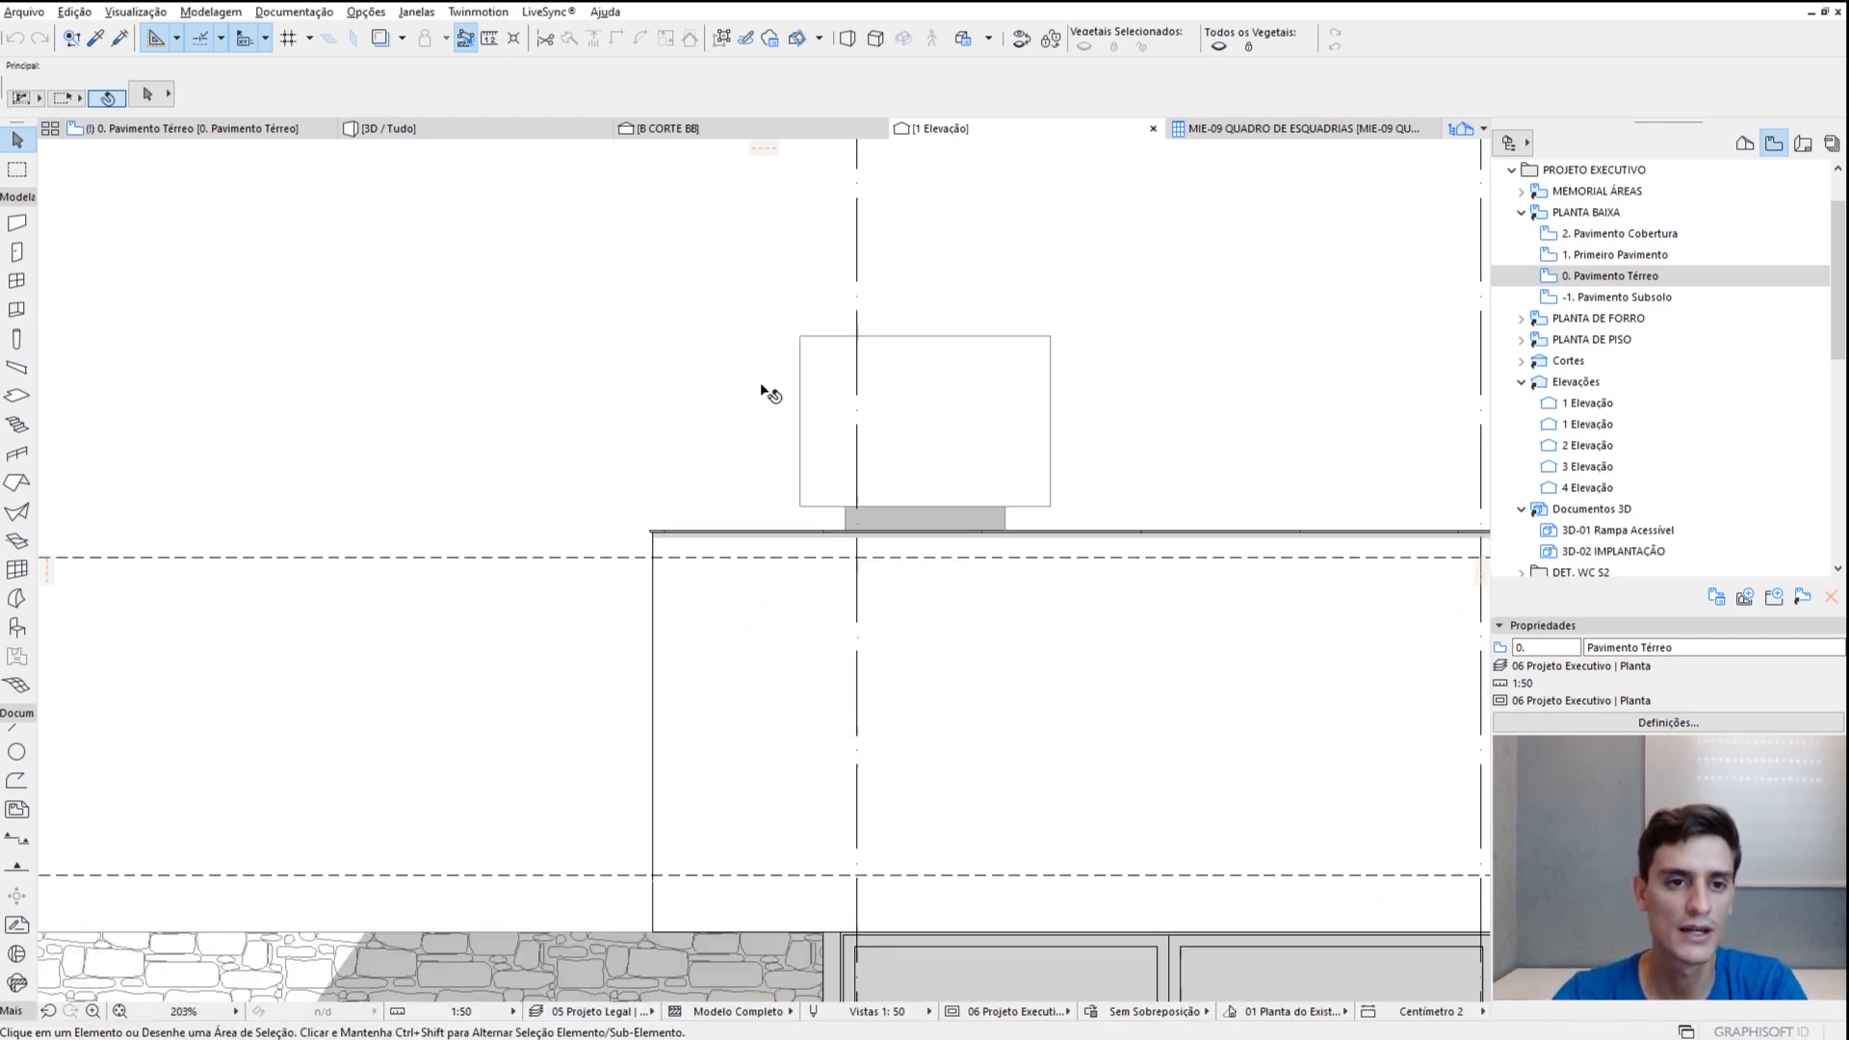
Open the 1. Primeiro Pavimento floor plan from the project map
left_click(462, 129)
middle_click_drag(880, 508, 1156, 565, "shift")
left_click(183, 131)
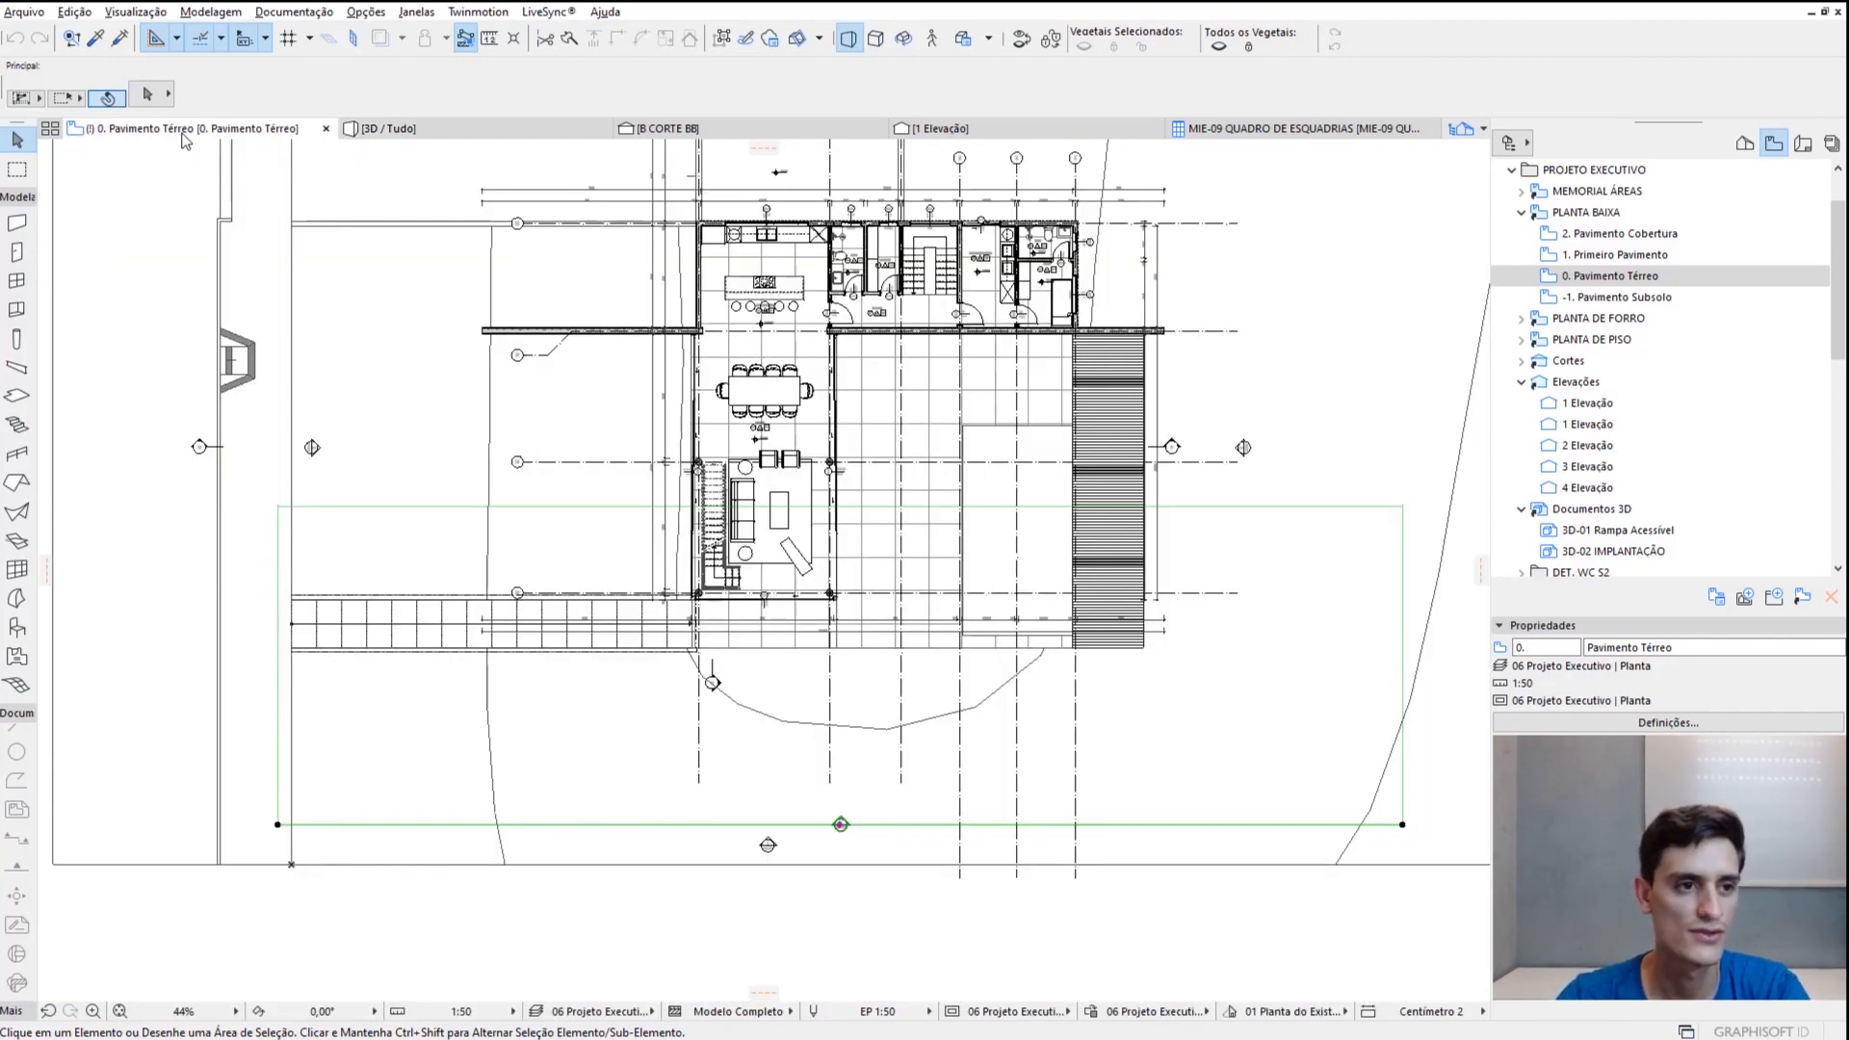
left_click(1744, 142)
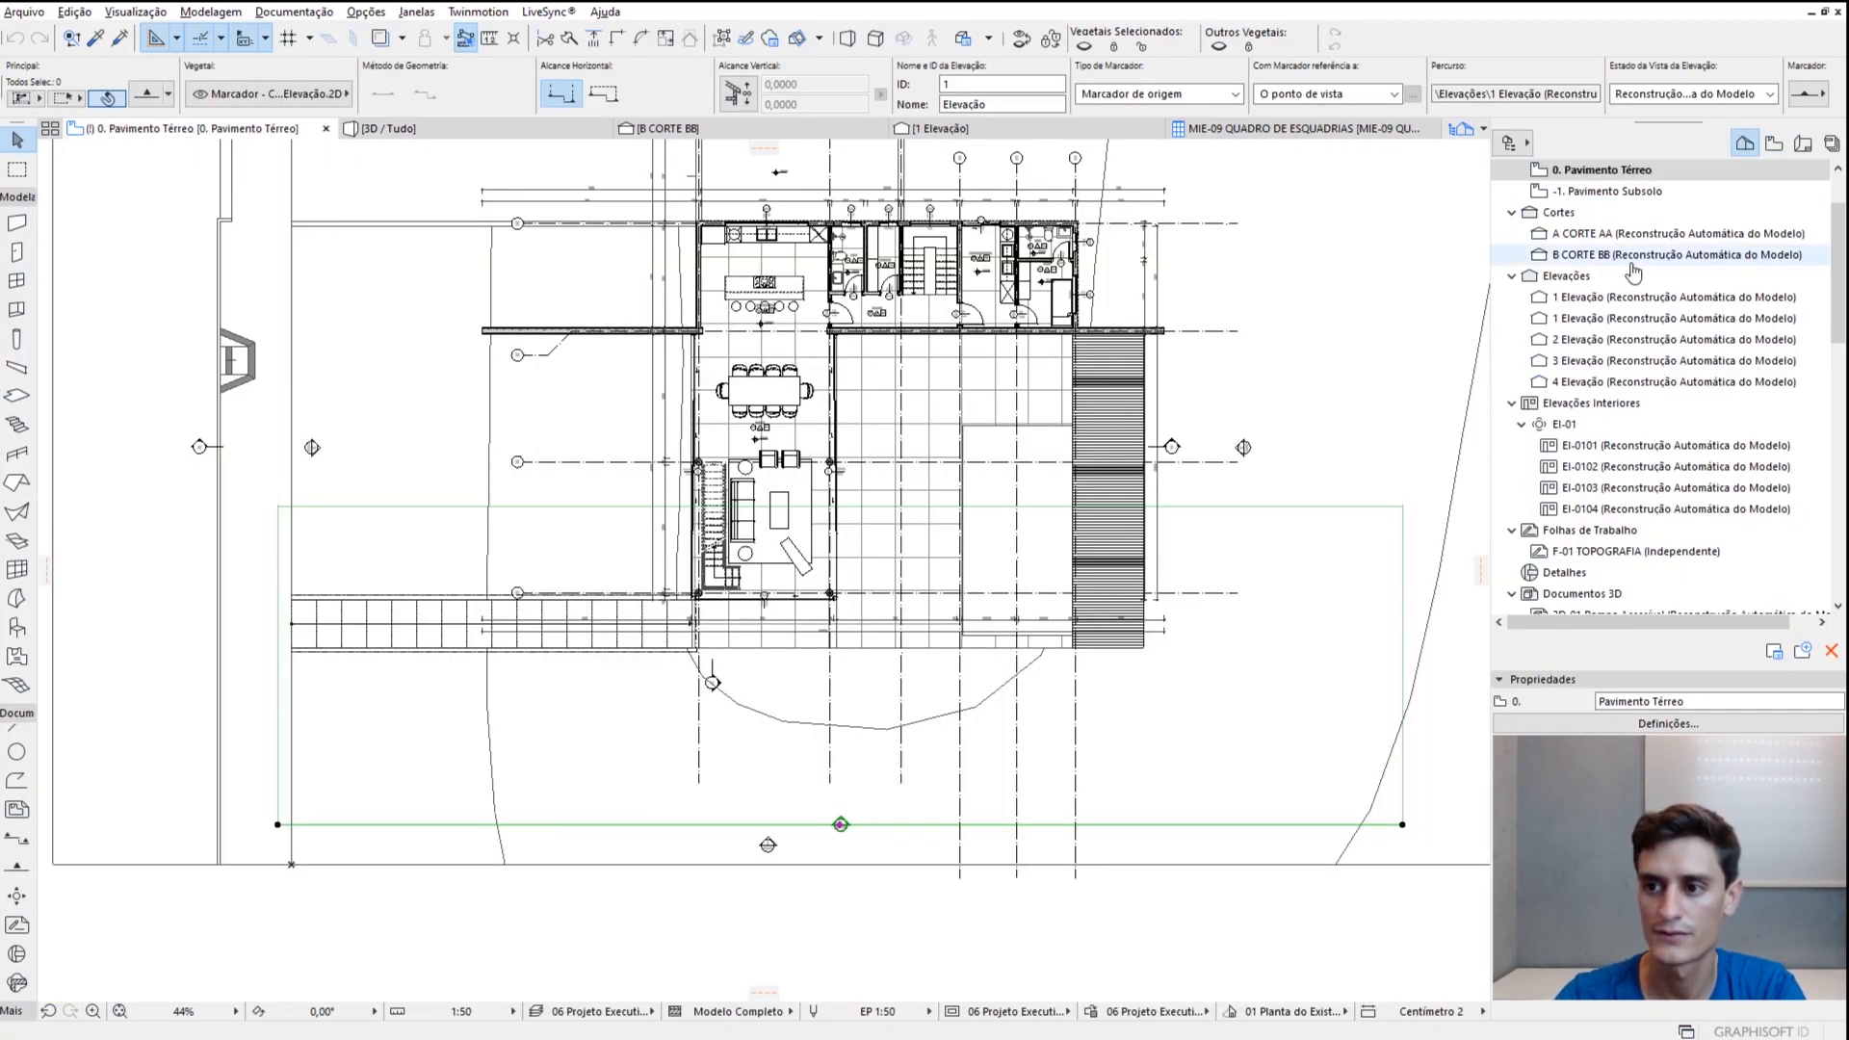
scroll(1608, 231, "up", 3)
double_click(1606, 212)
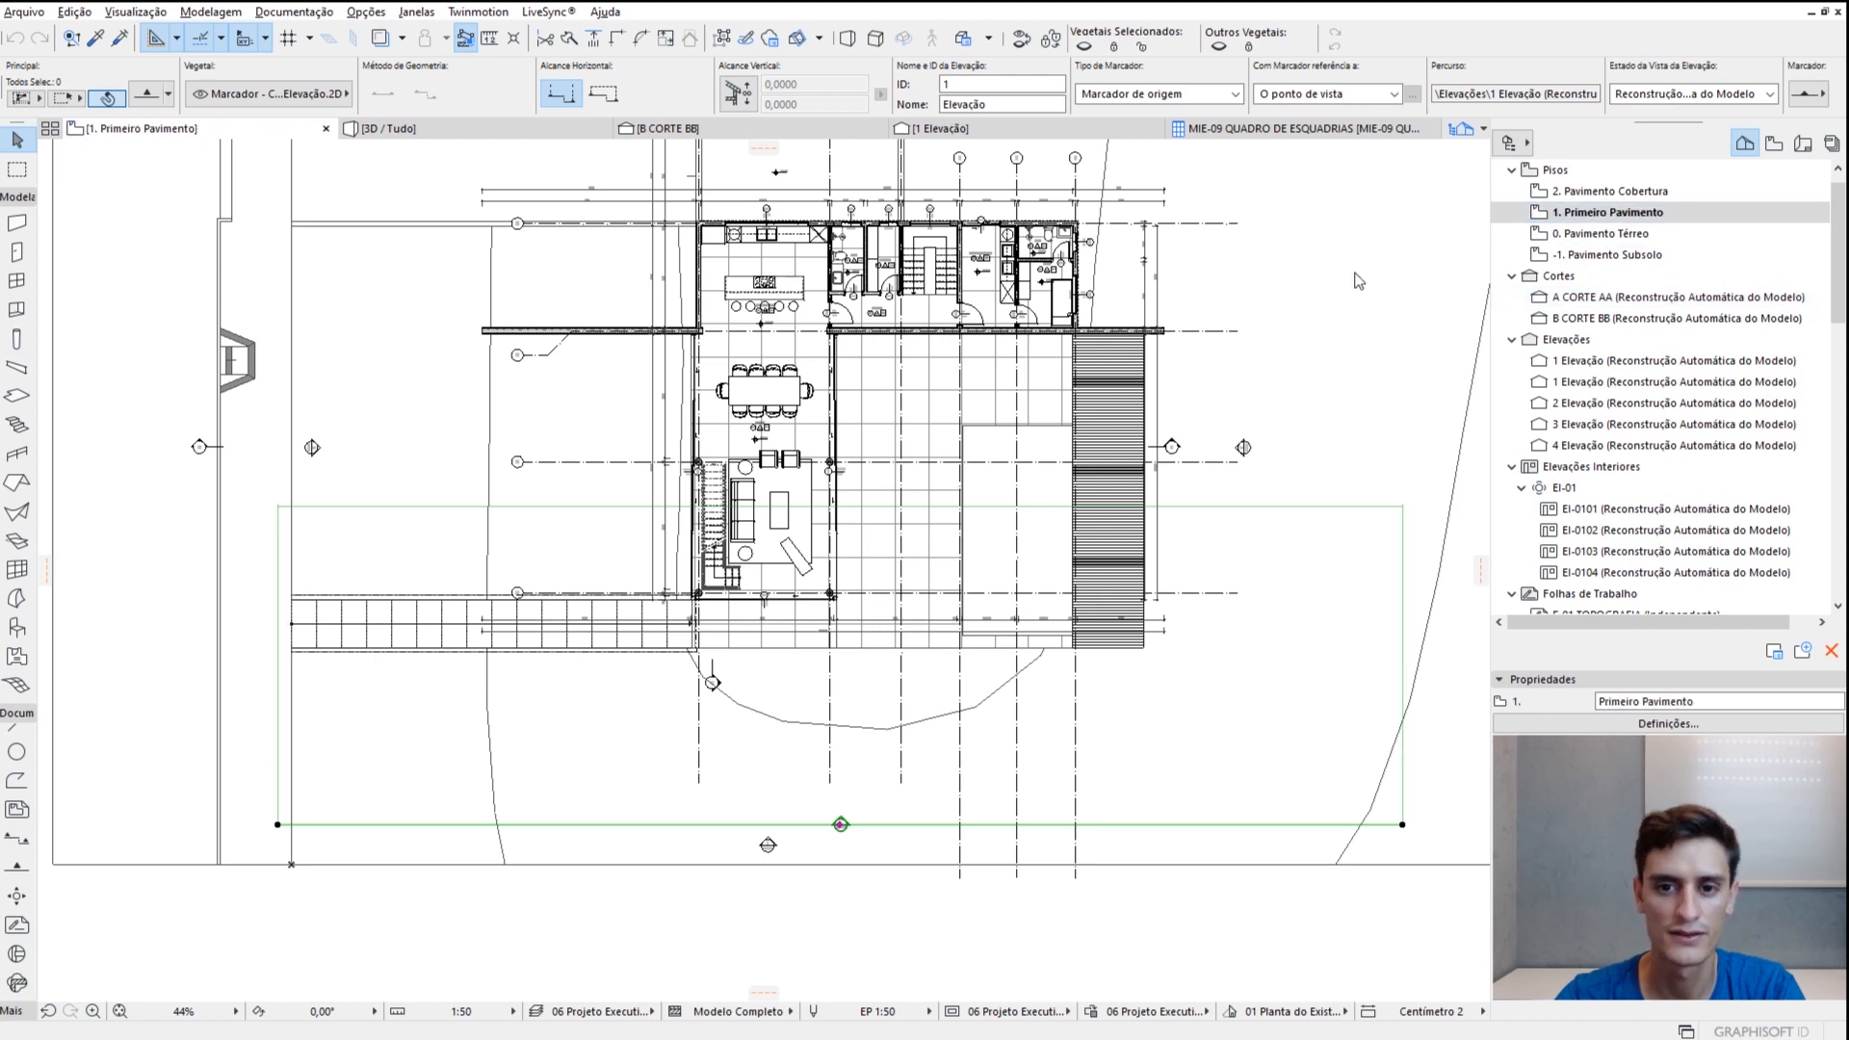
Enclose the WC S.2 bathroom in a rectangular marquee and show only that area in 3D, seen from its open side
key("m")
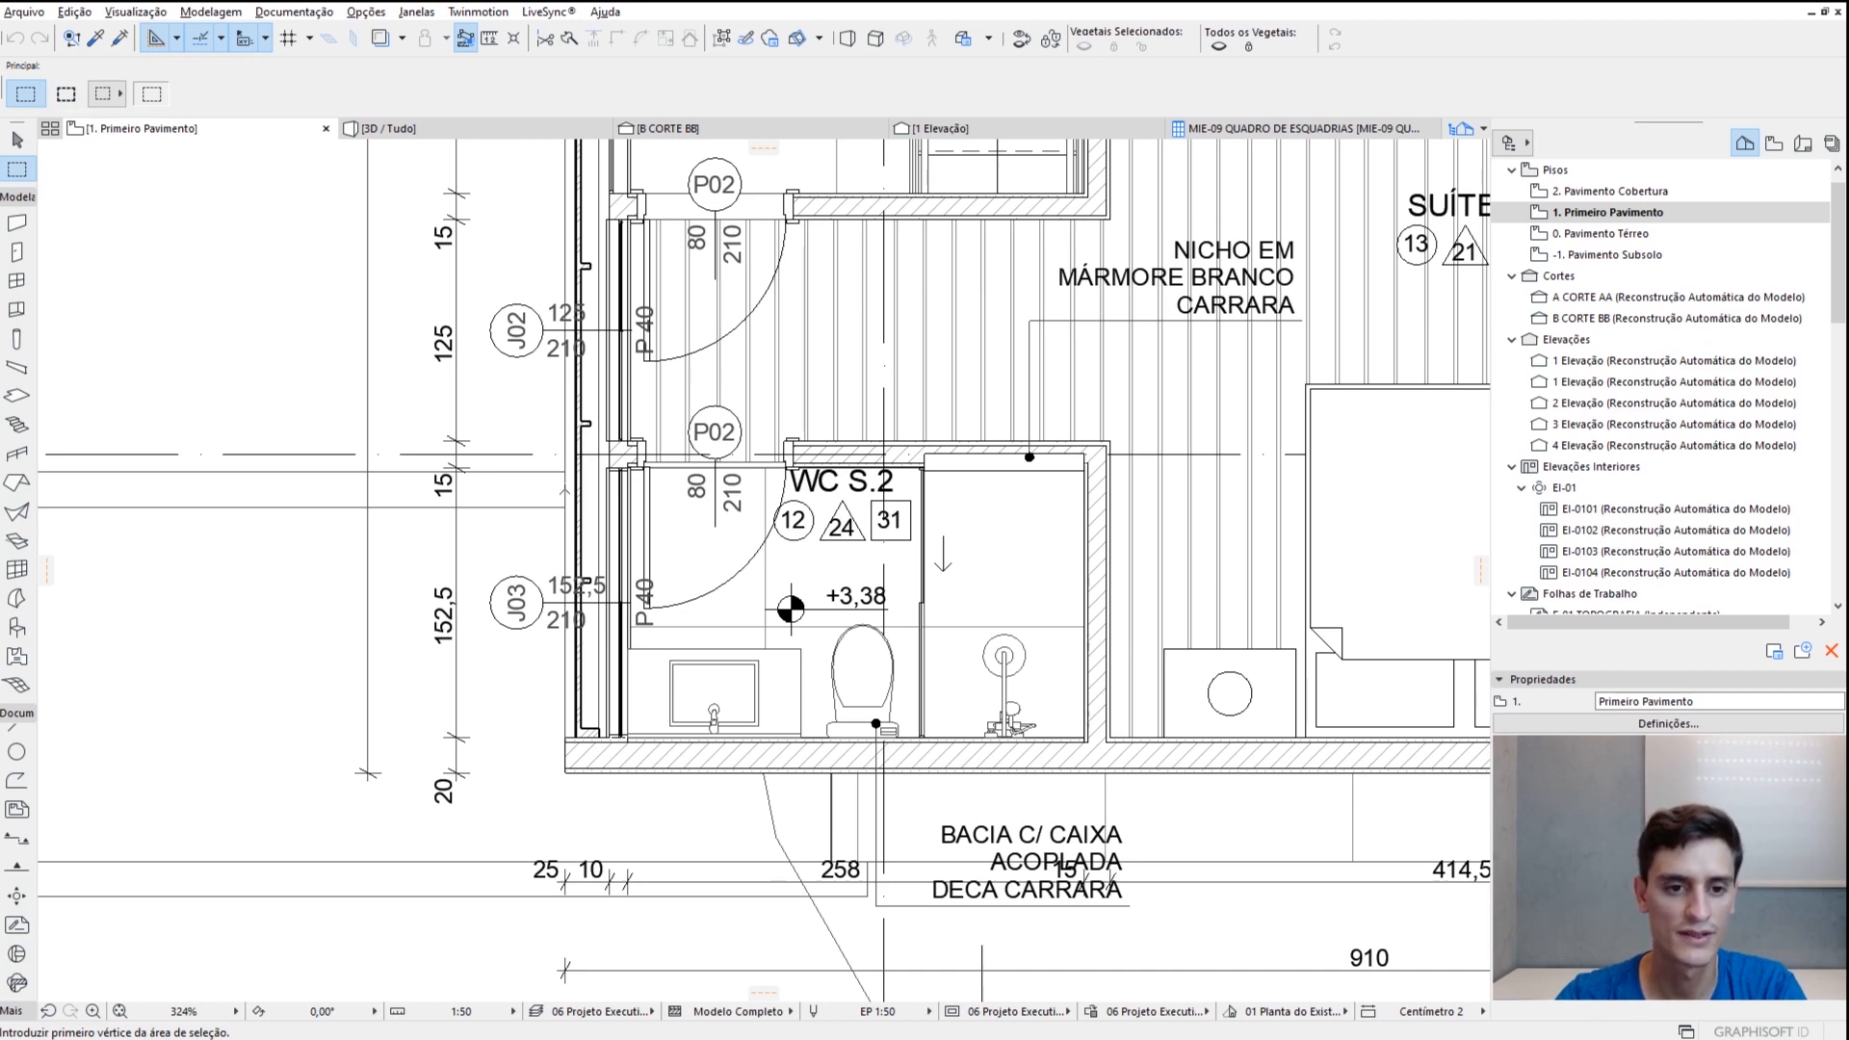
left_click(544, 481)
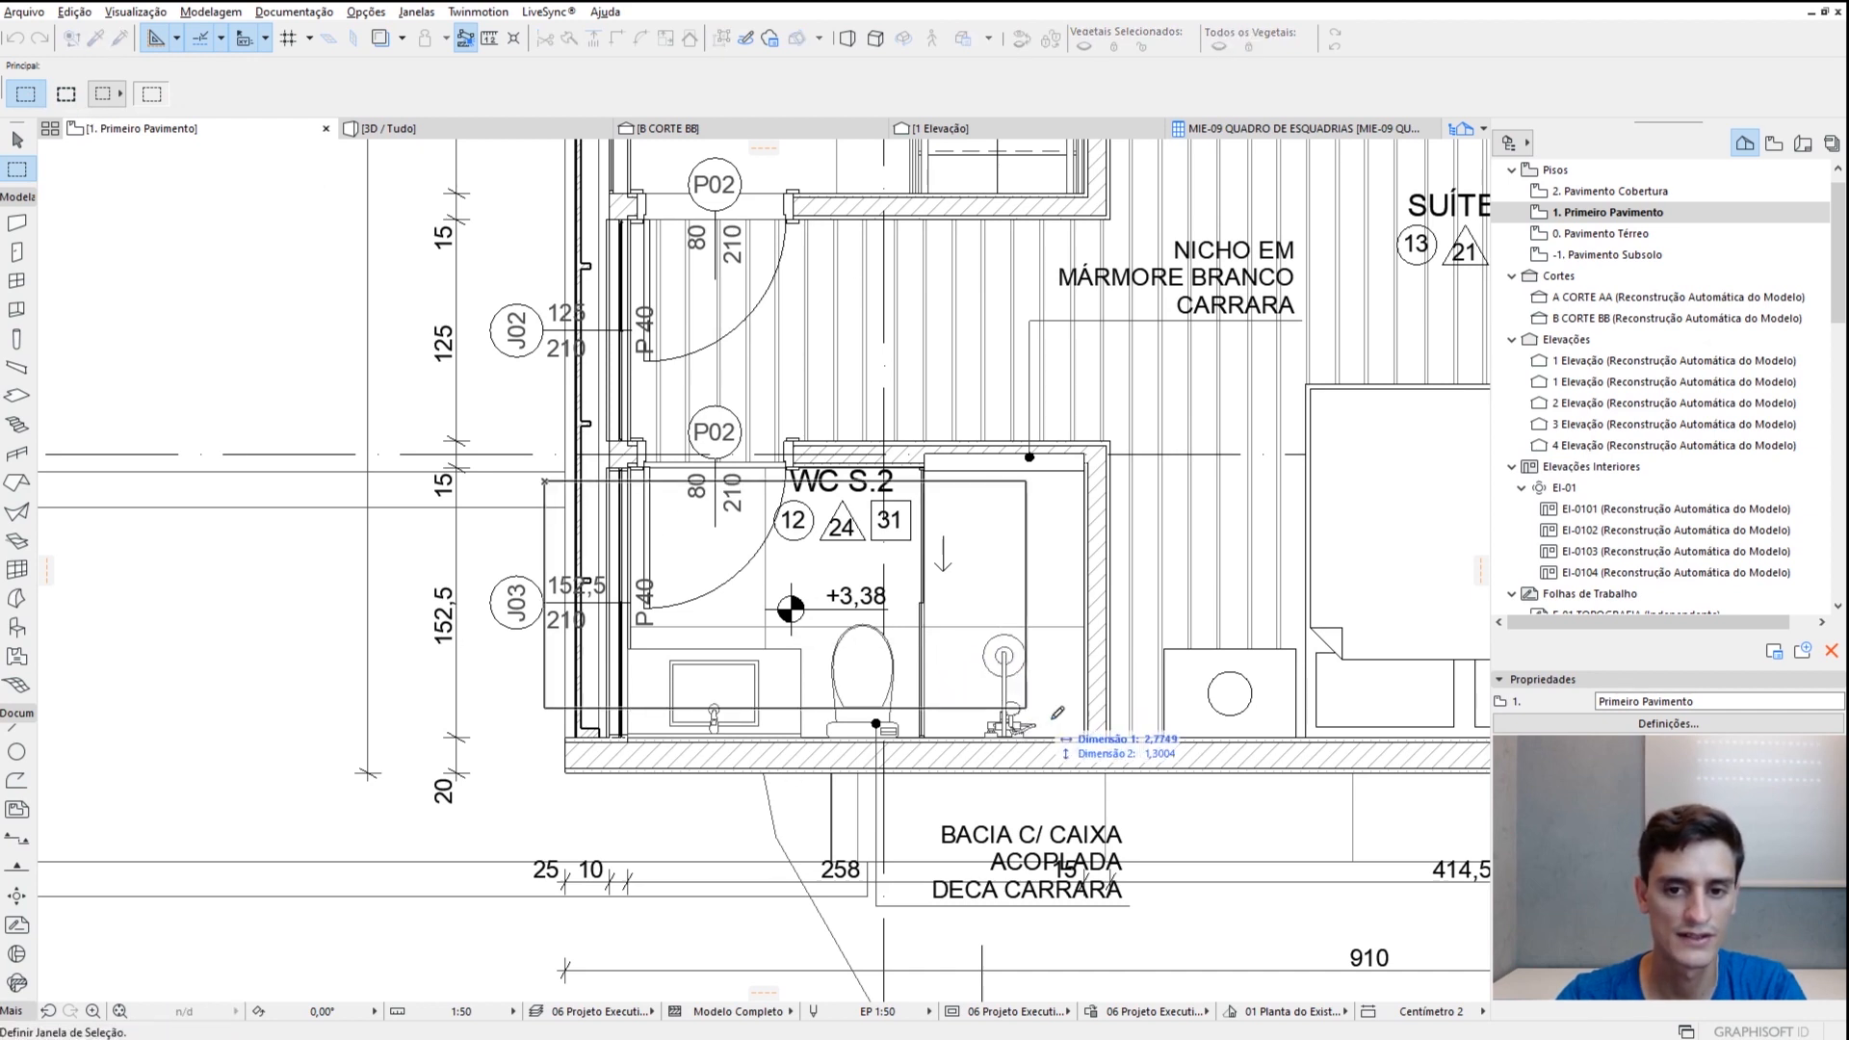
left_click(1130, 787)
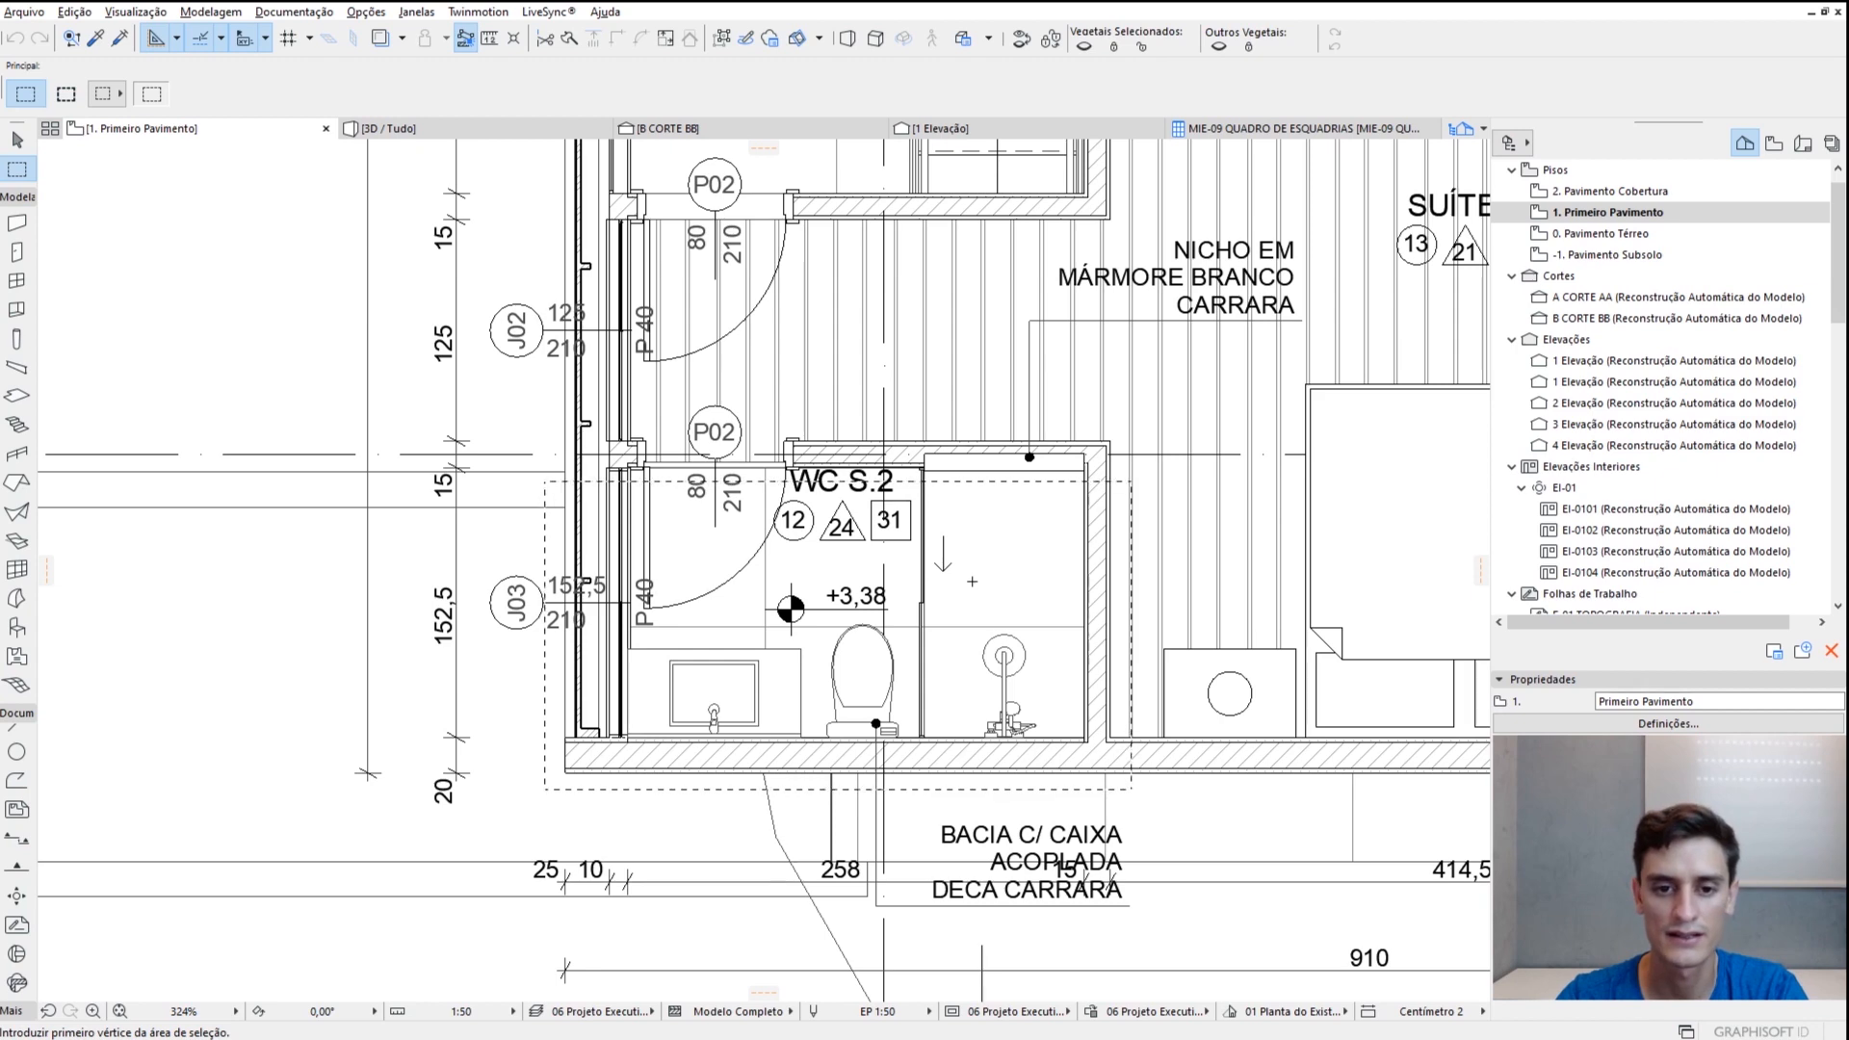
key("F5")
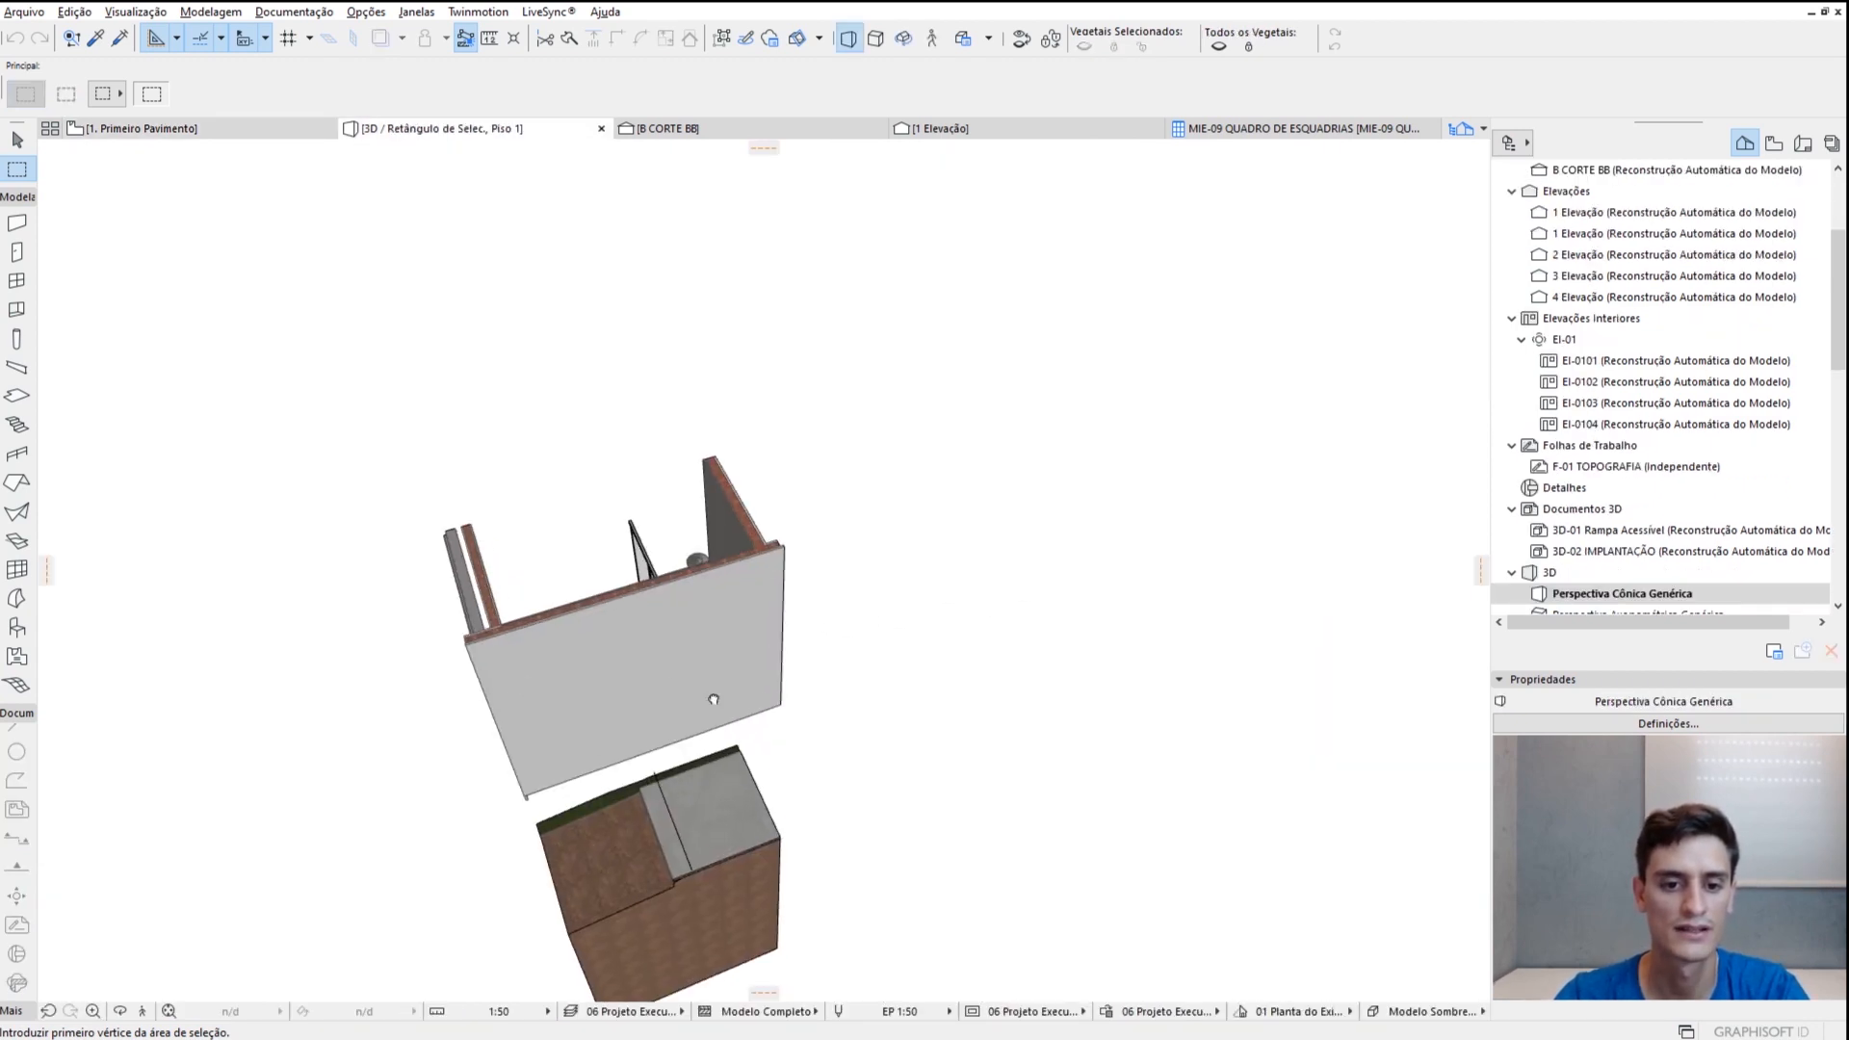
middle_click_drag(714, 699, 966, 732, "shift")
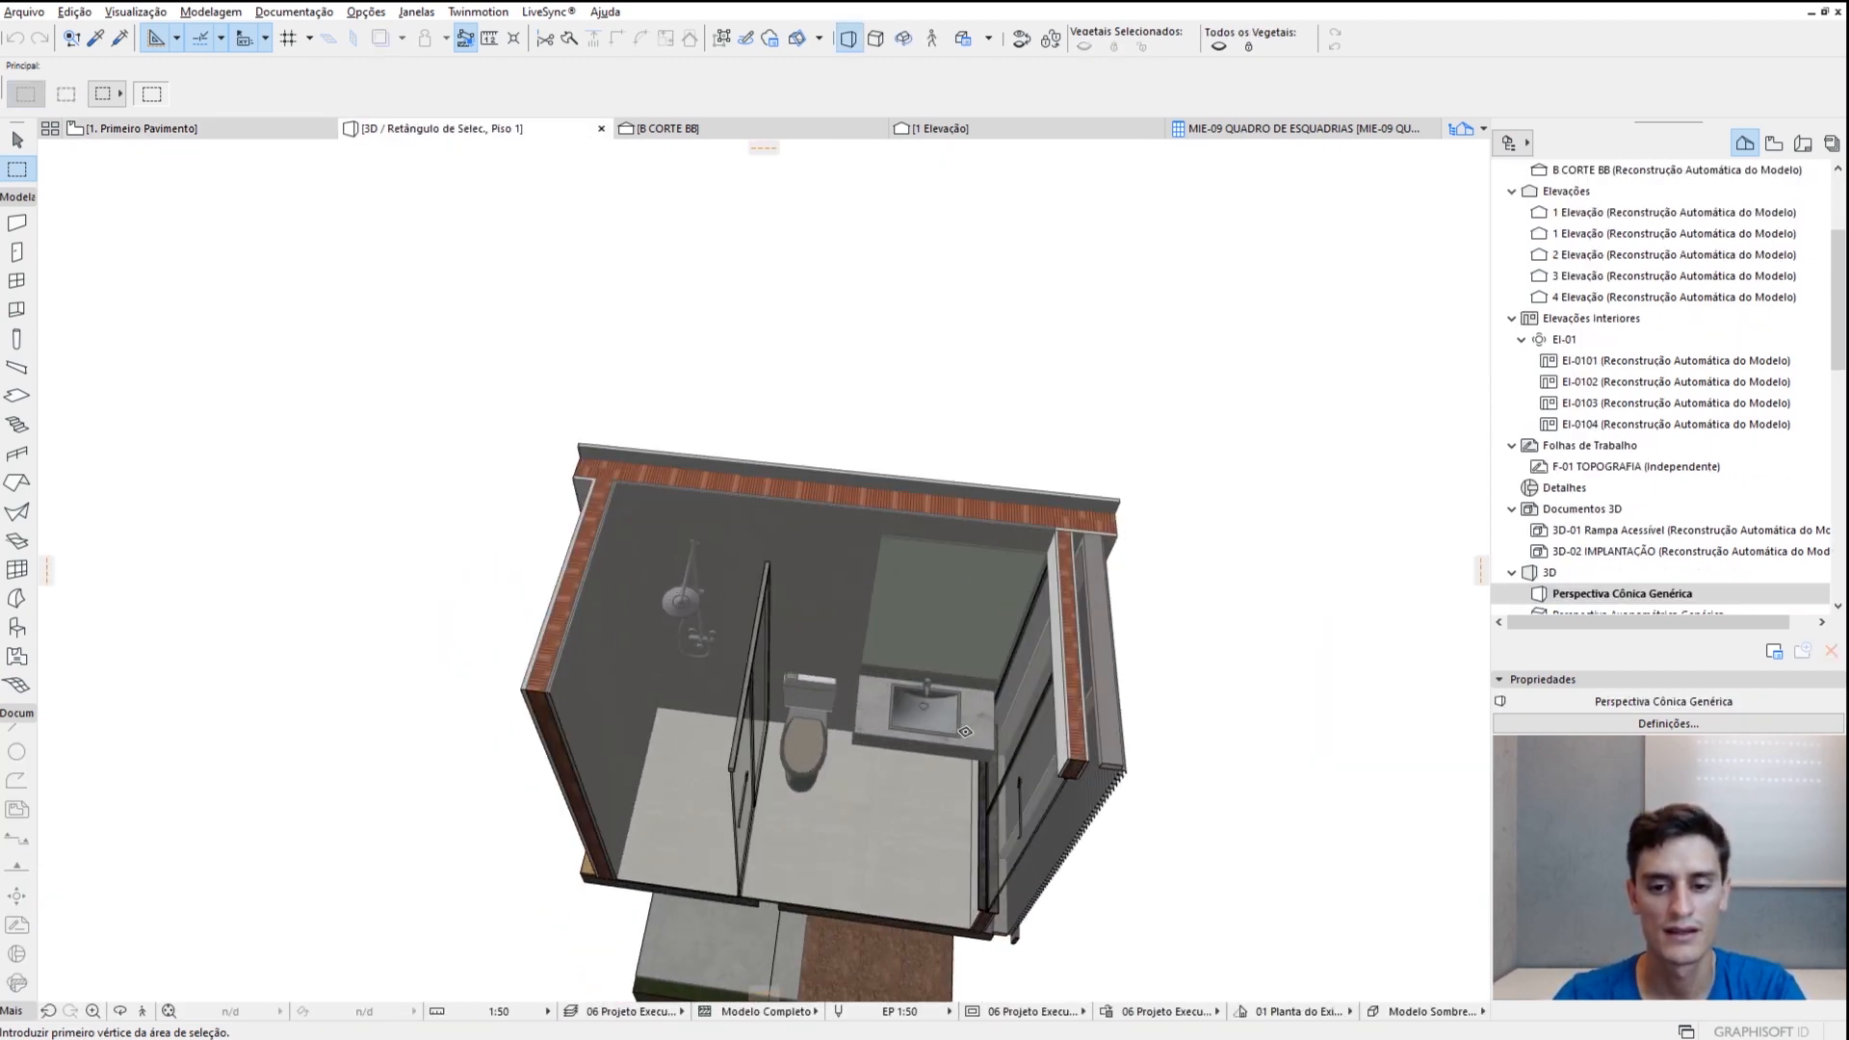
Examine the WC S.2 bathroom's wall and floor coverings up close, checking the back wall and the floor slabs
scroll(949, 736, "up", 4)
key("Escape")
scroll(708, 634, "up", 3)
middle_click_drag(725, 643, 881, 587, "shift")
middle_click_drag(817, 520, 802, 344, "shift")
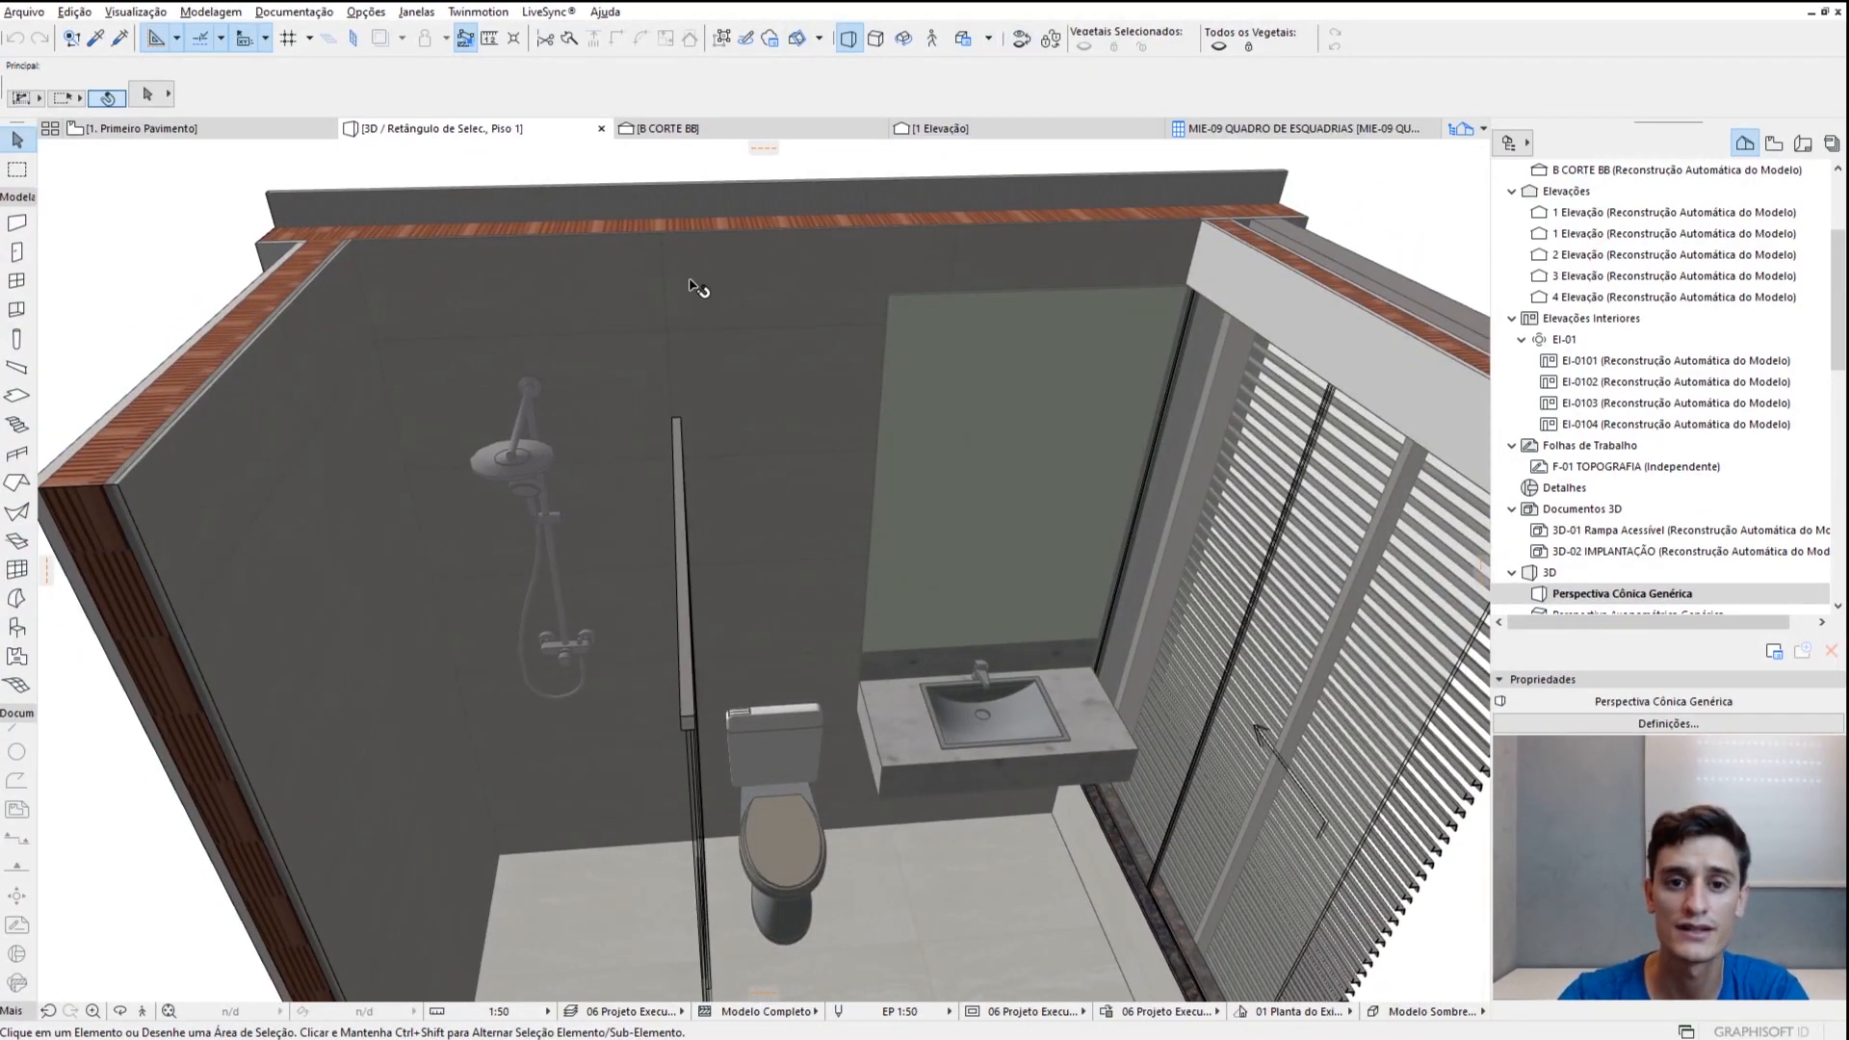
middle_click_drag(732, 510, 784, 297, "shift")
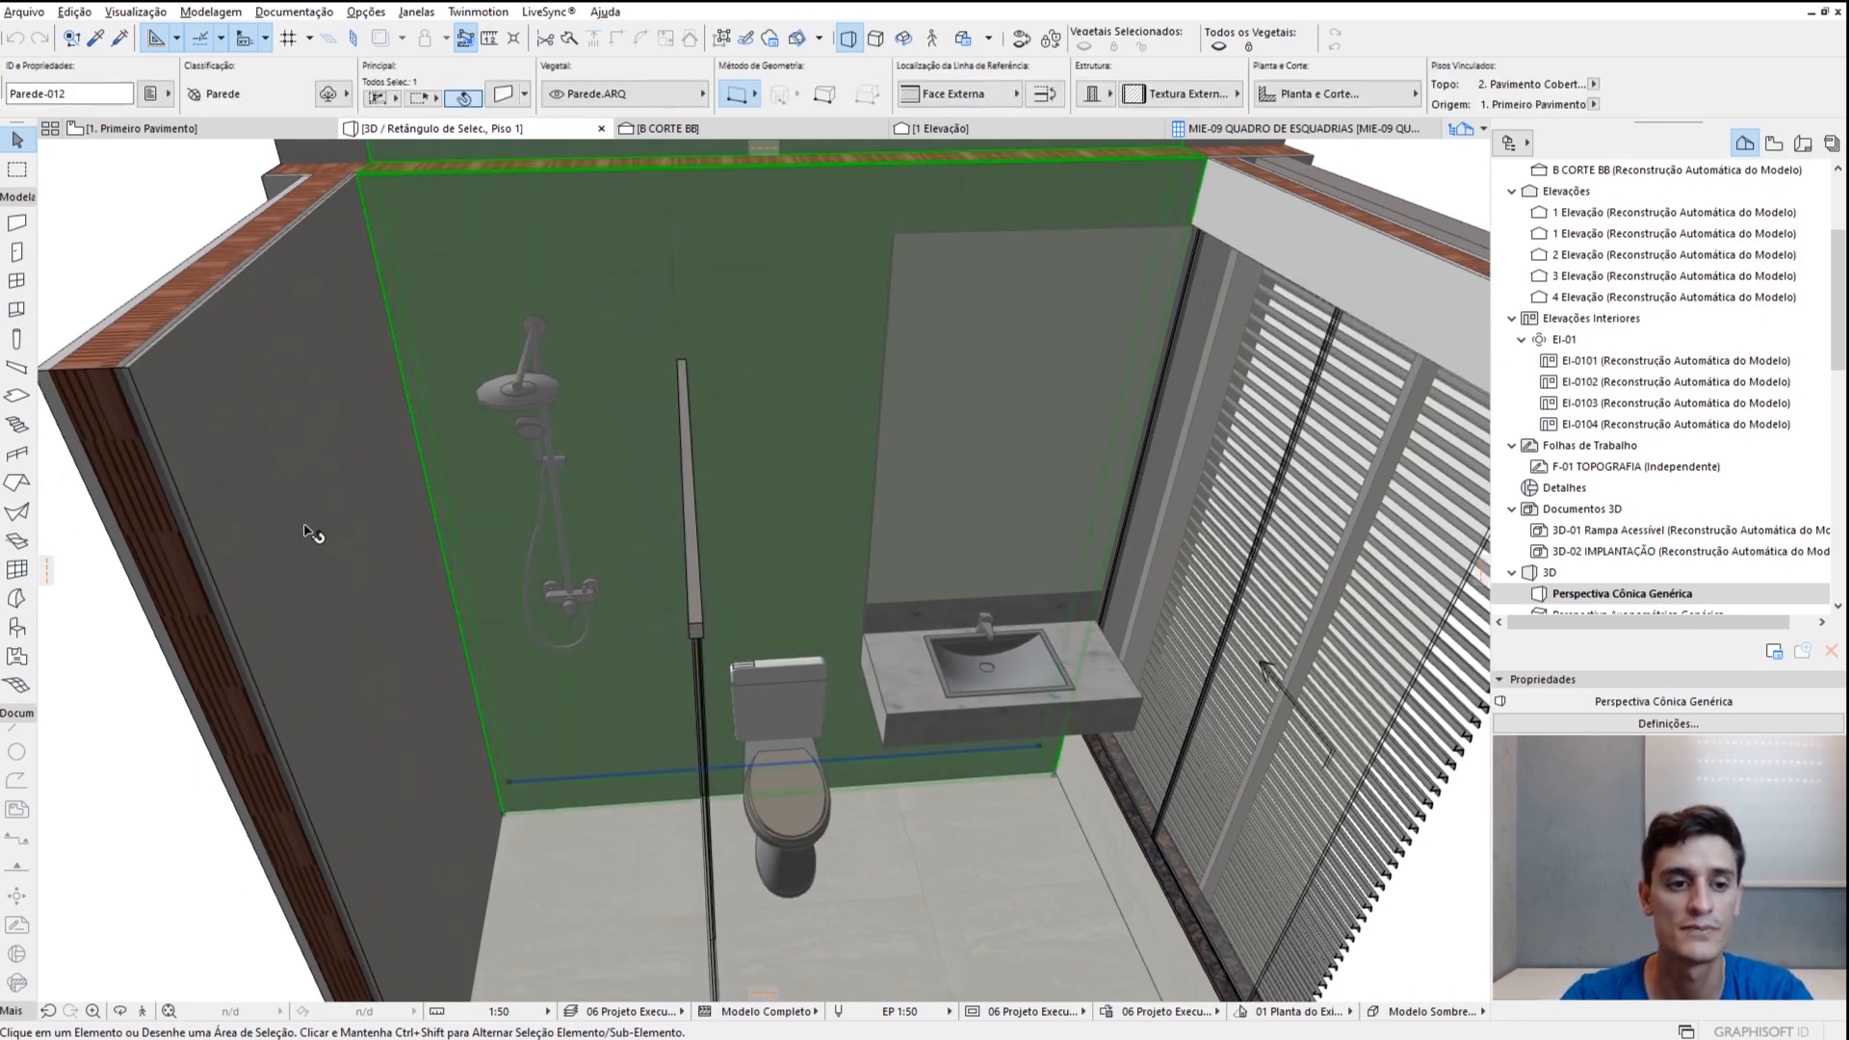
left_click(967, 872)
left_click(630, 871)
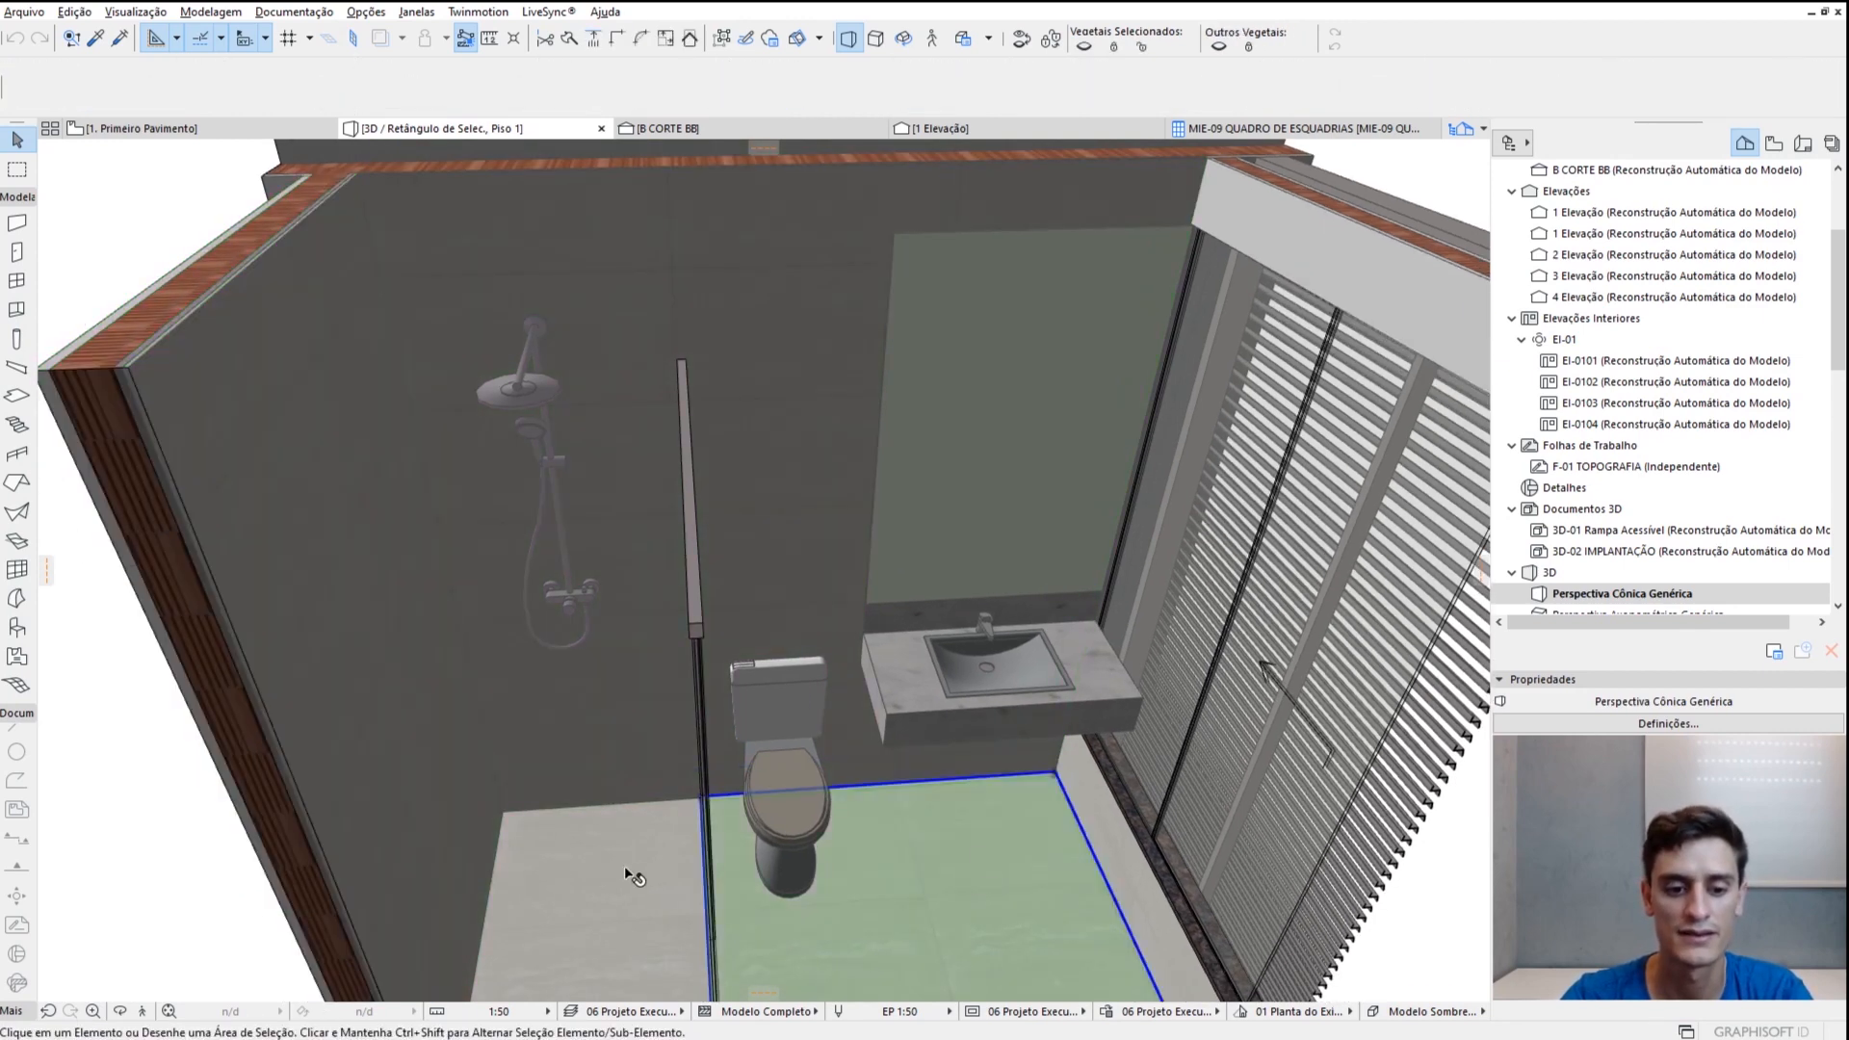
left_click(968, 893)
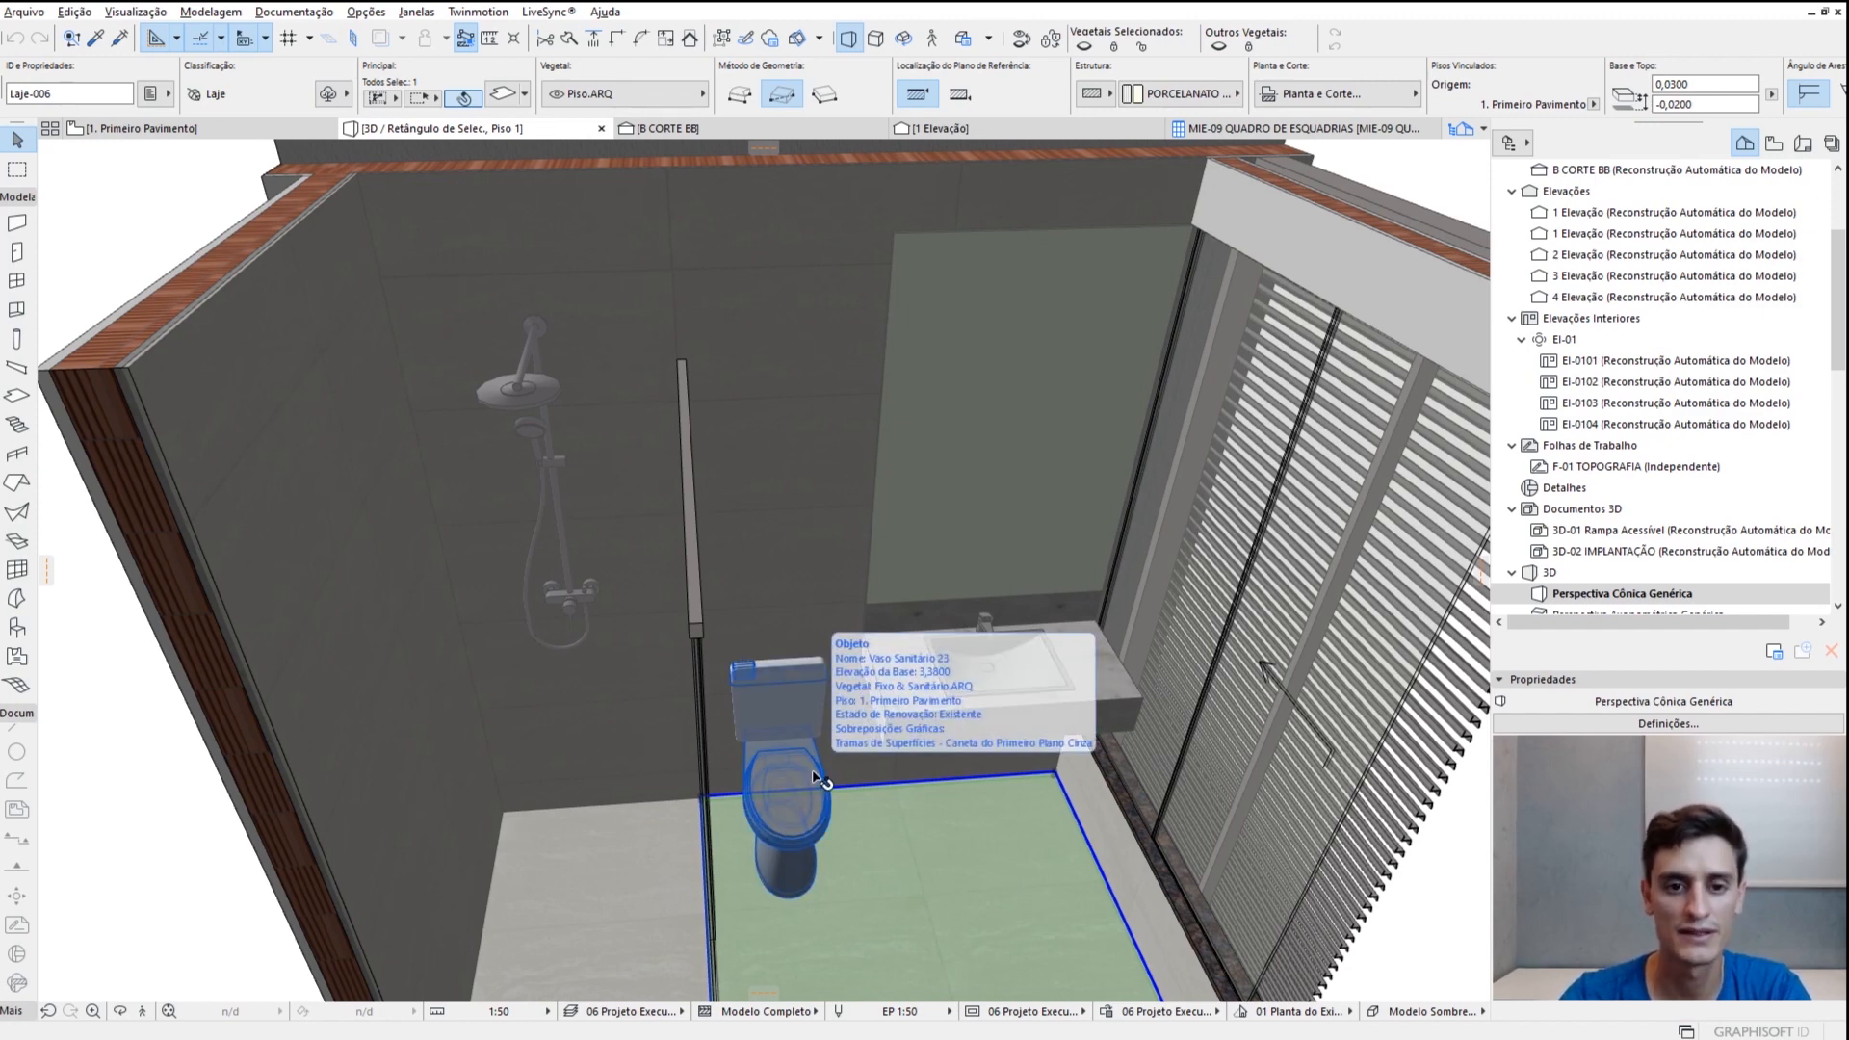
key("Escape")
Select the bathroom's back wall and bring up the Standard toolbar for editing in the Ambiente de Trabalho settings
left_click(754, 265)
scroll(923, 189, "up", 5)
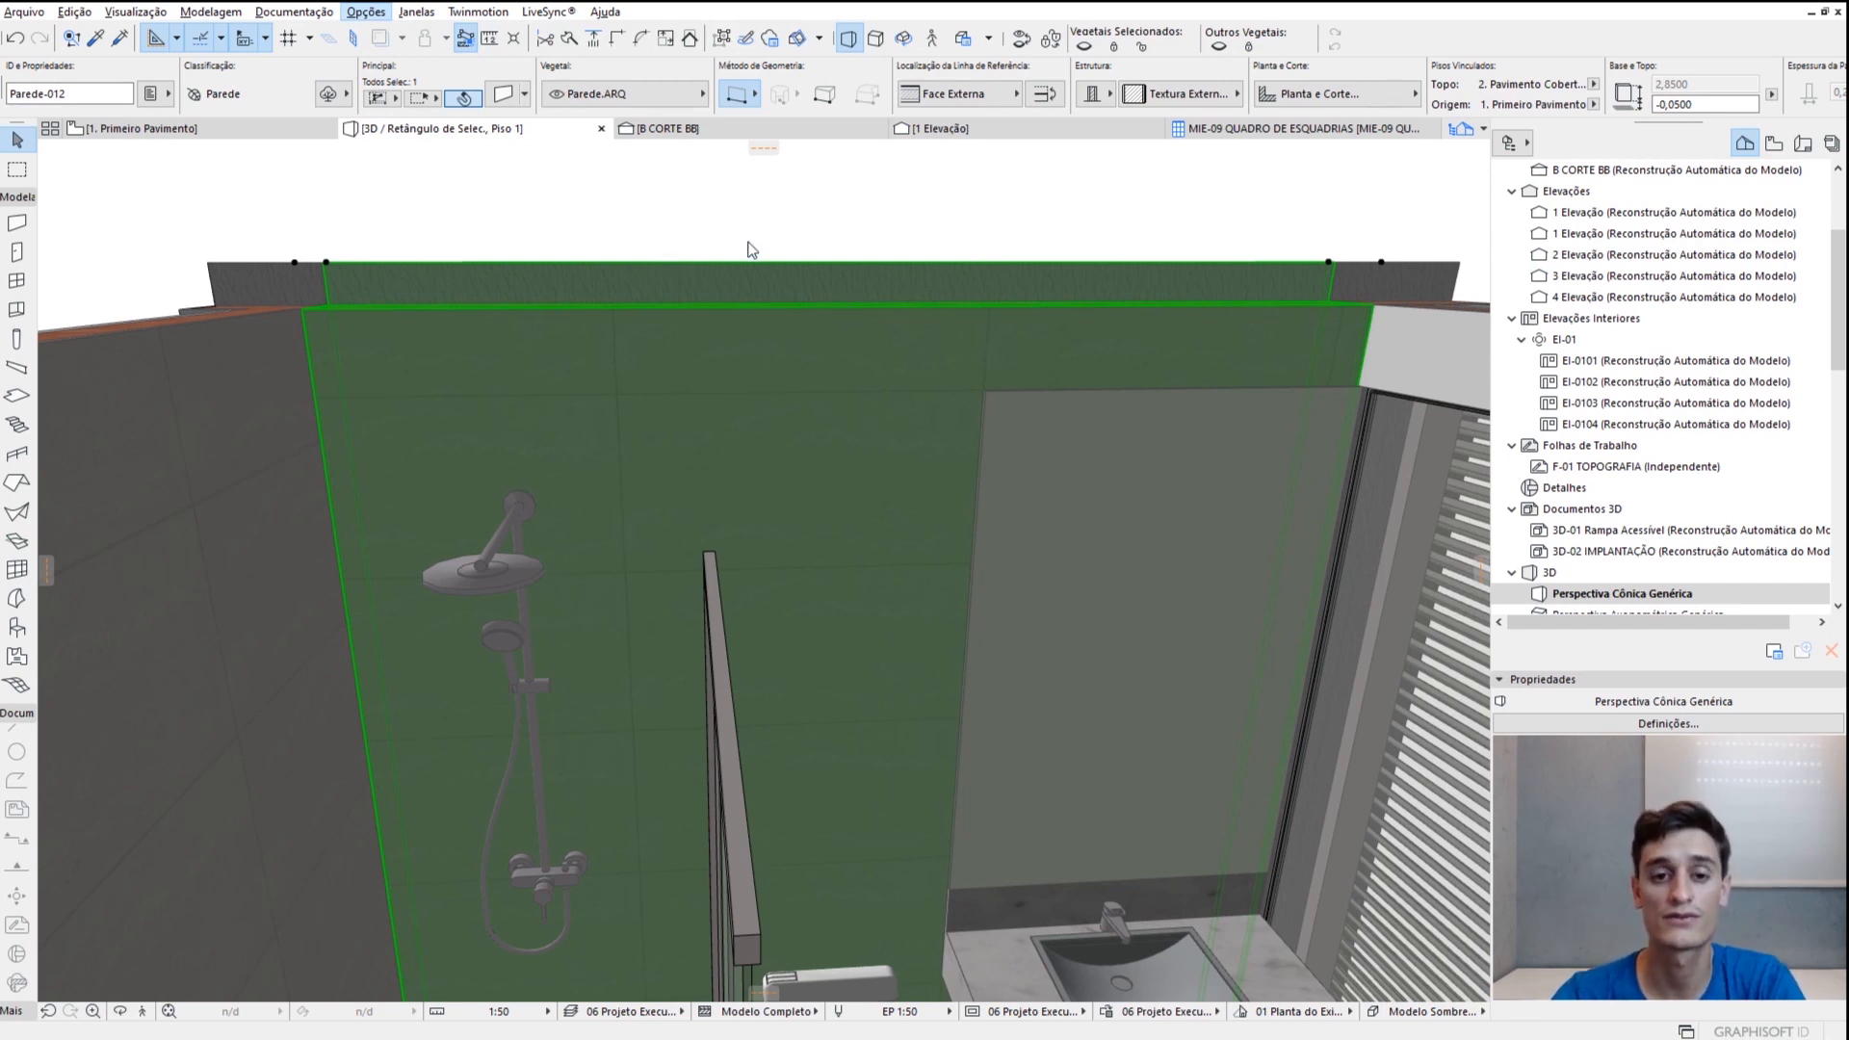
left_click(418, 13)
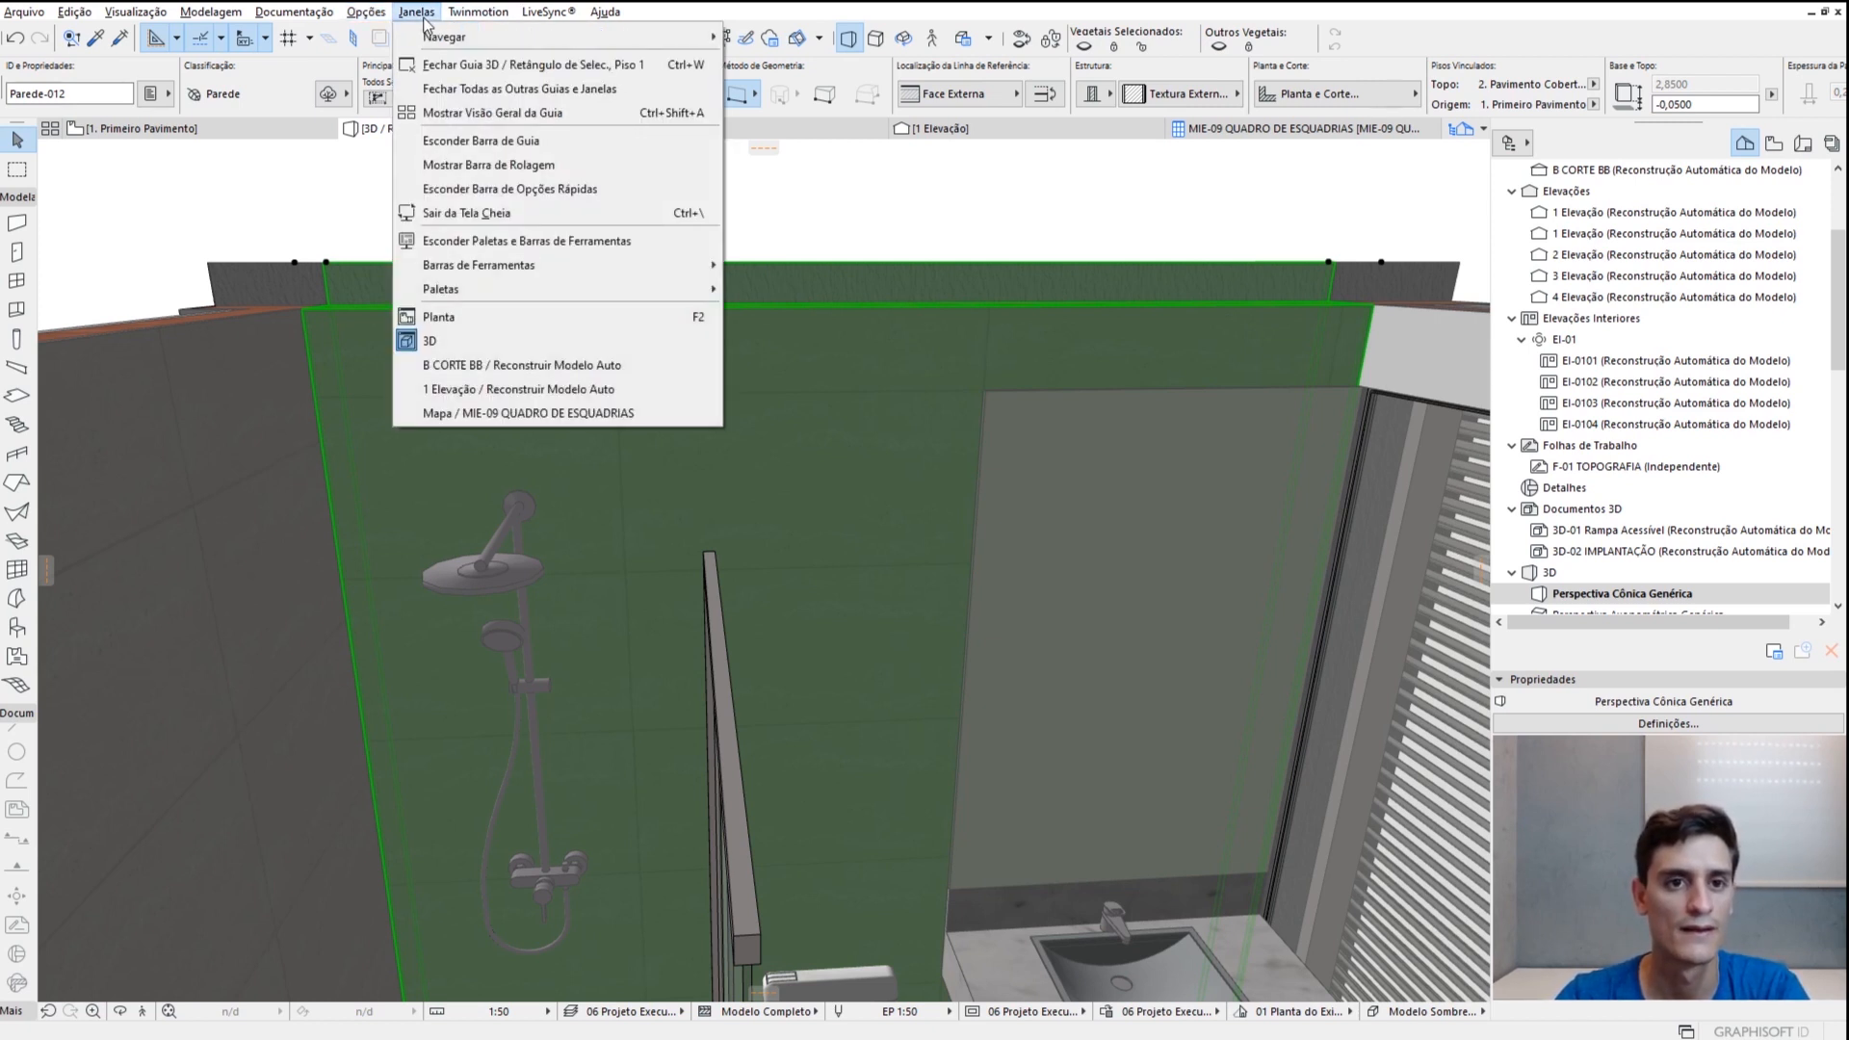
mouse_move(515, 268)
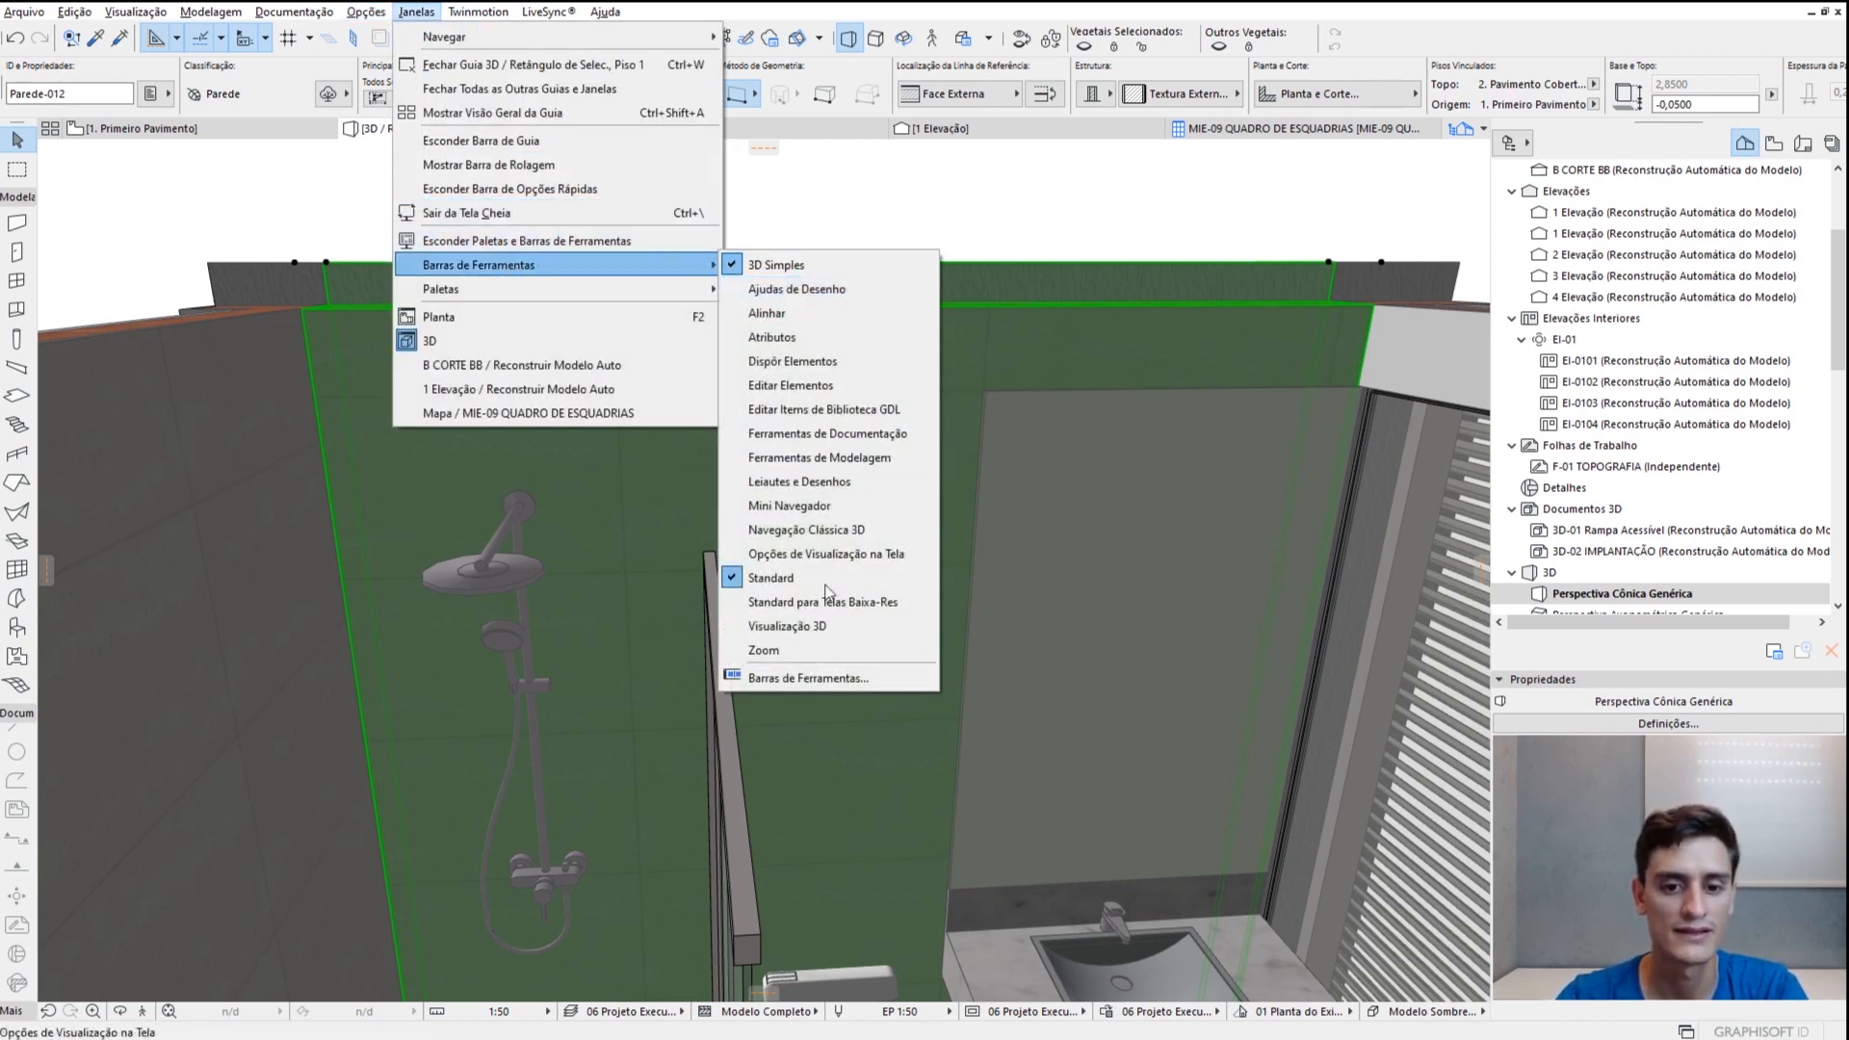
left_click(812, 678)
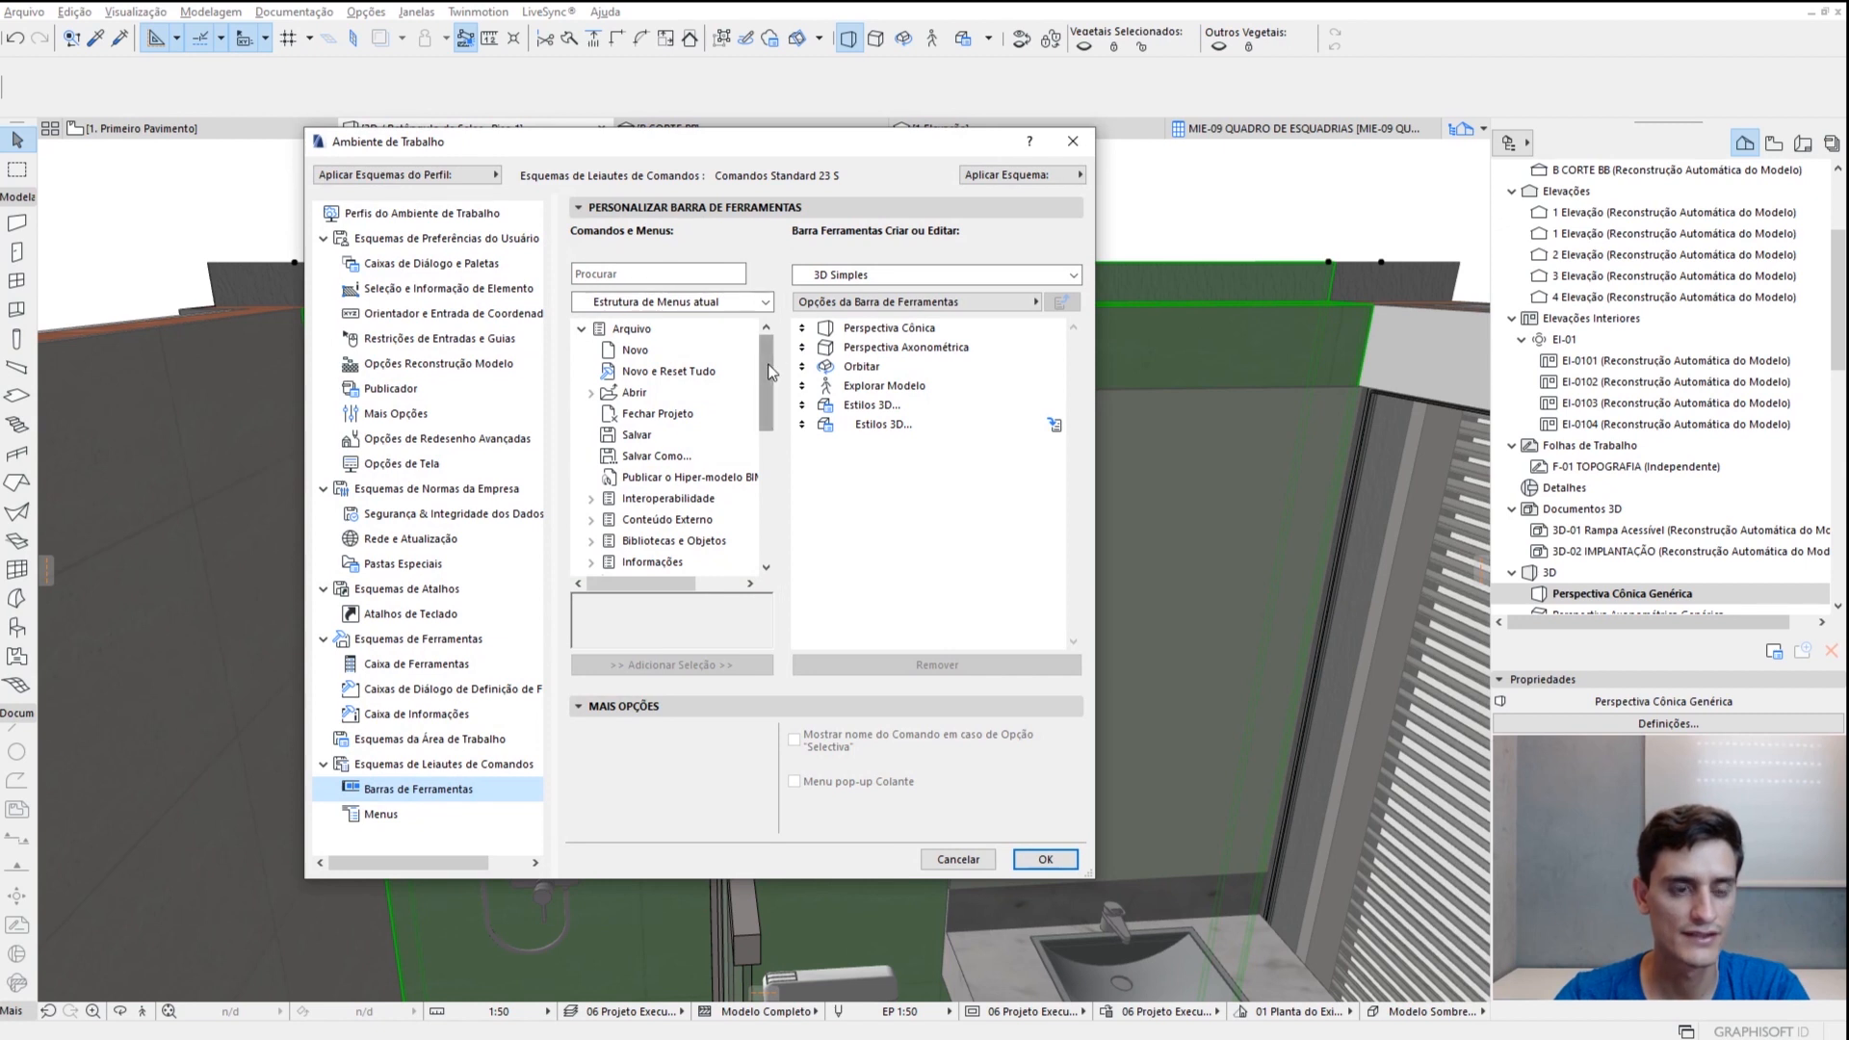
left_click_drag(773, 368, 773, 506)
left_click(887, 276)
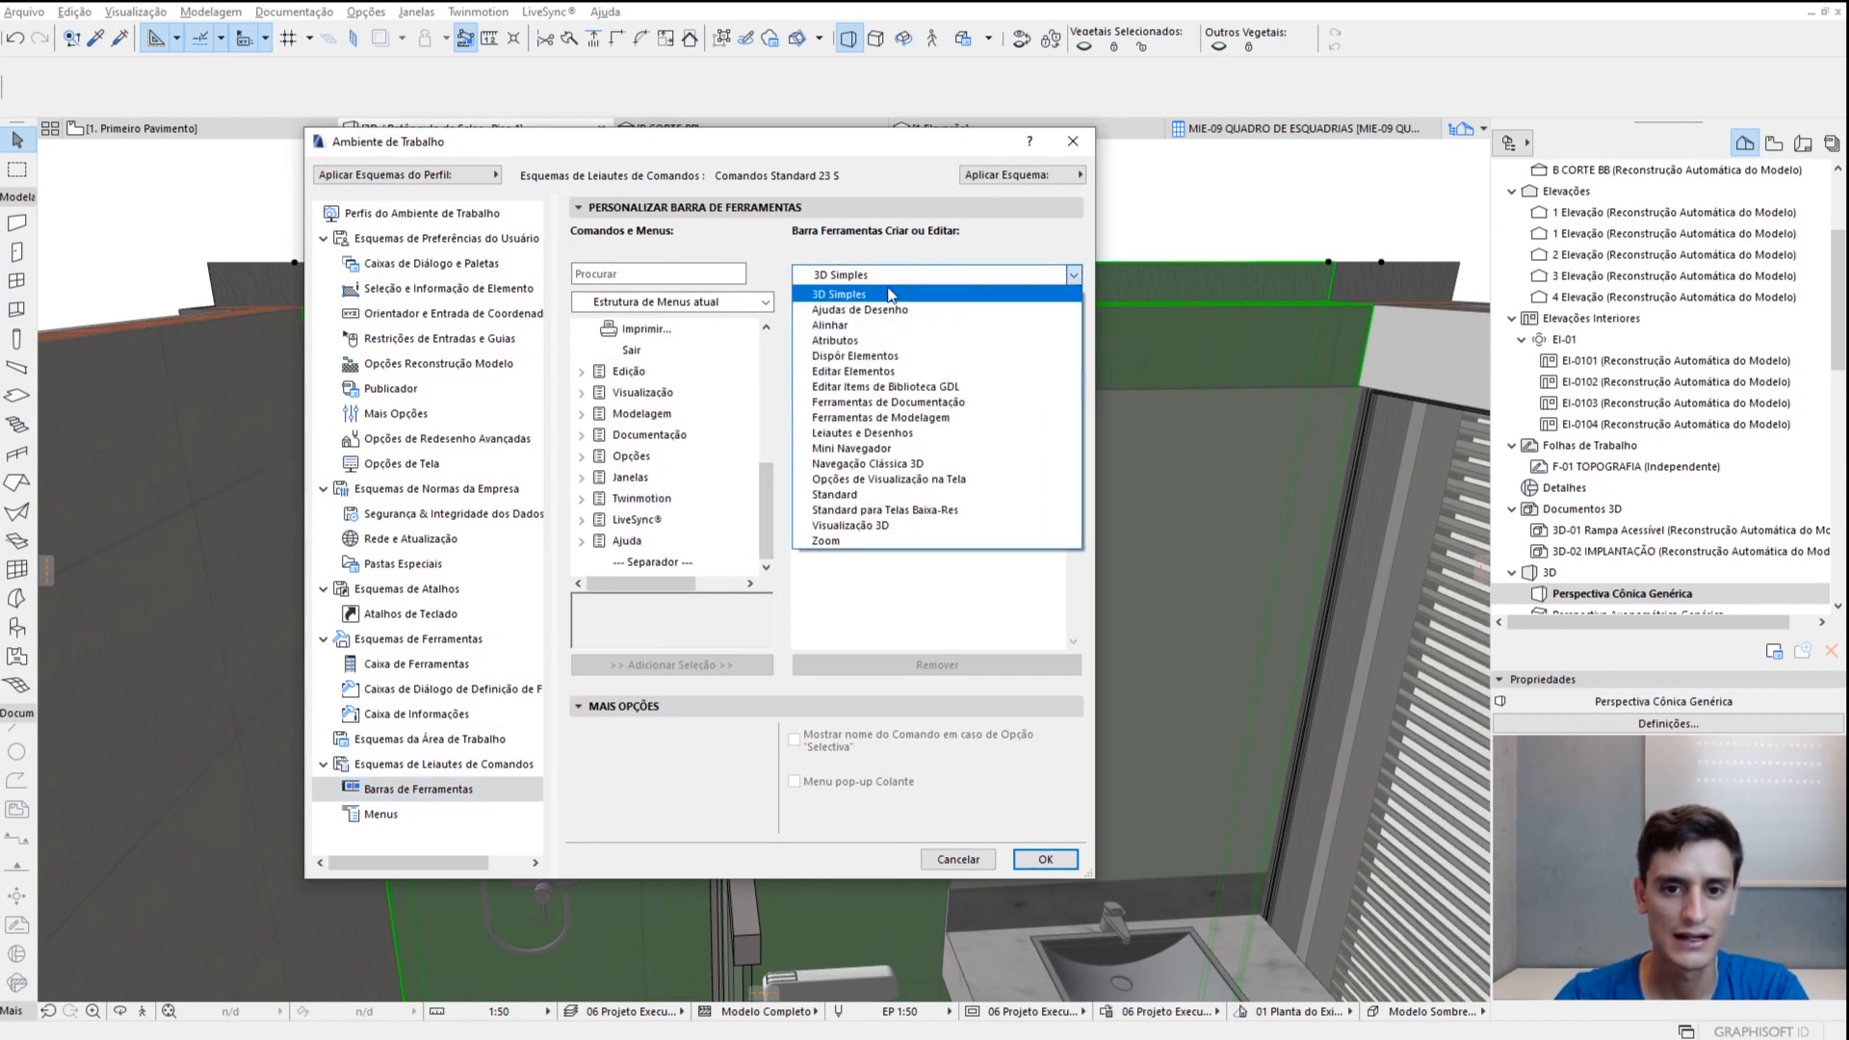
left_click(847, 494)
left_click_drag(1078, 354, 1079, 499)
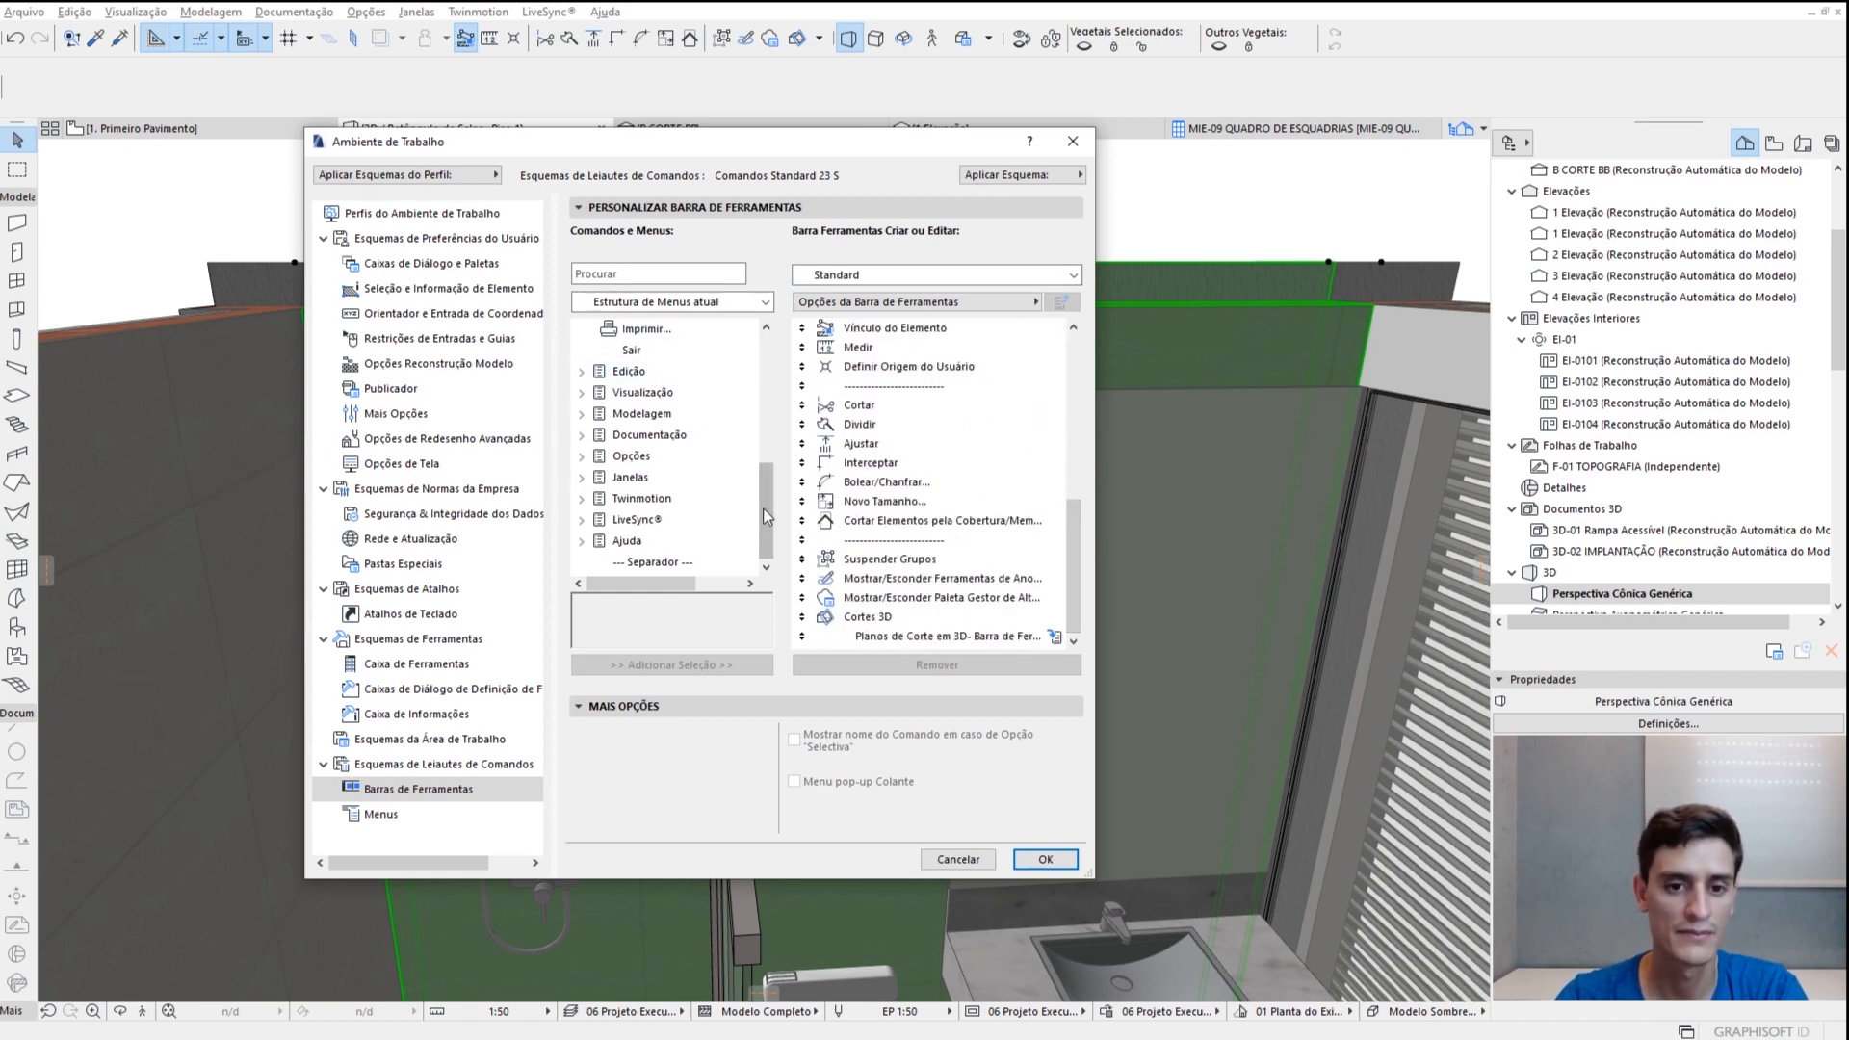
Add the Alinhar Textura 3D command group from Documentação to the Standard toolbar and apply the customization
left_click_drag(766, 516, 770, 496)
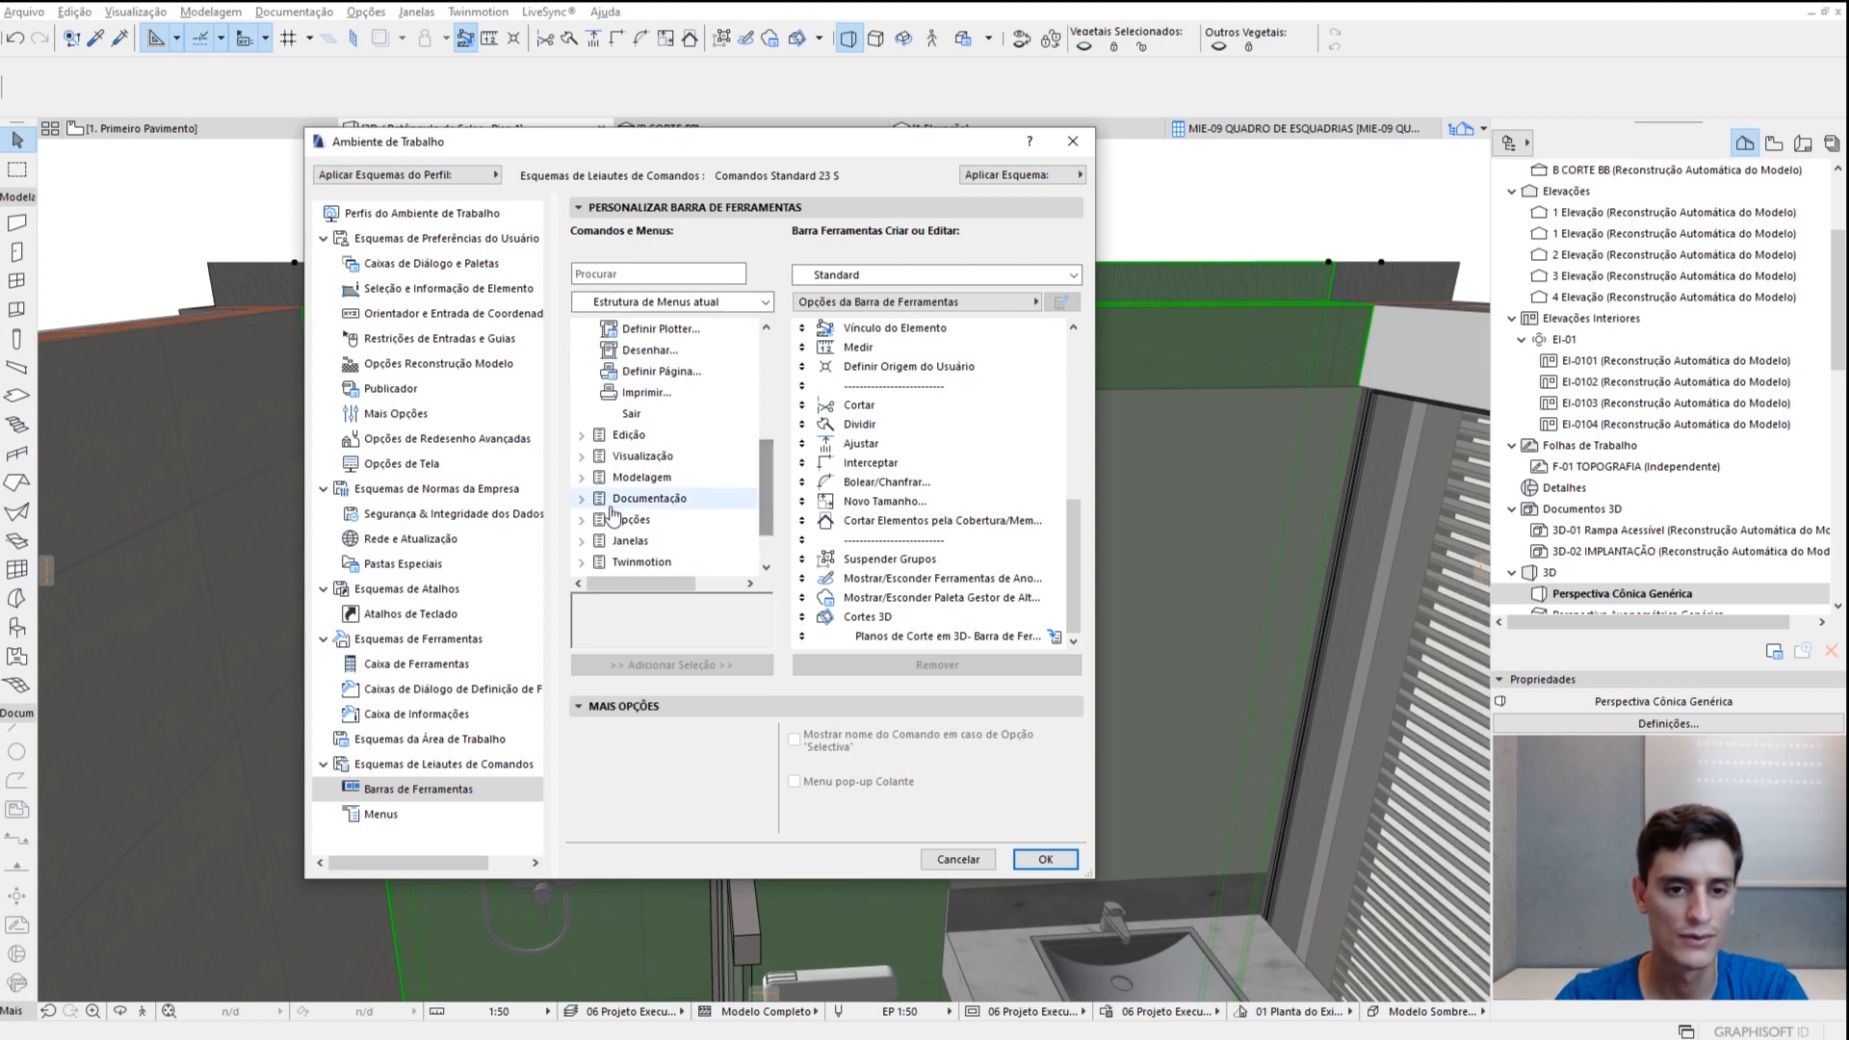
left_click(583, 500)
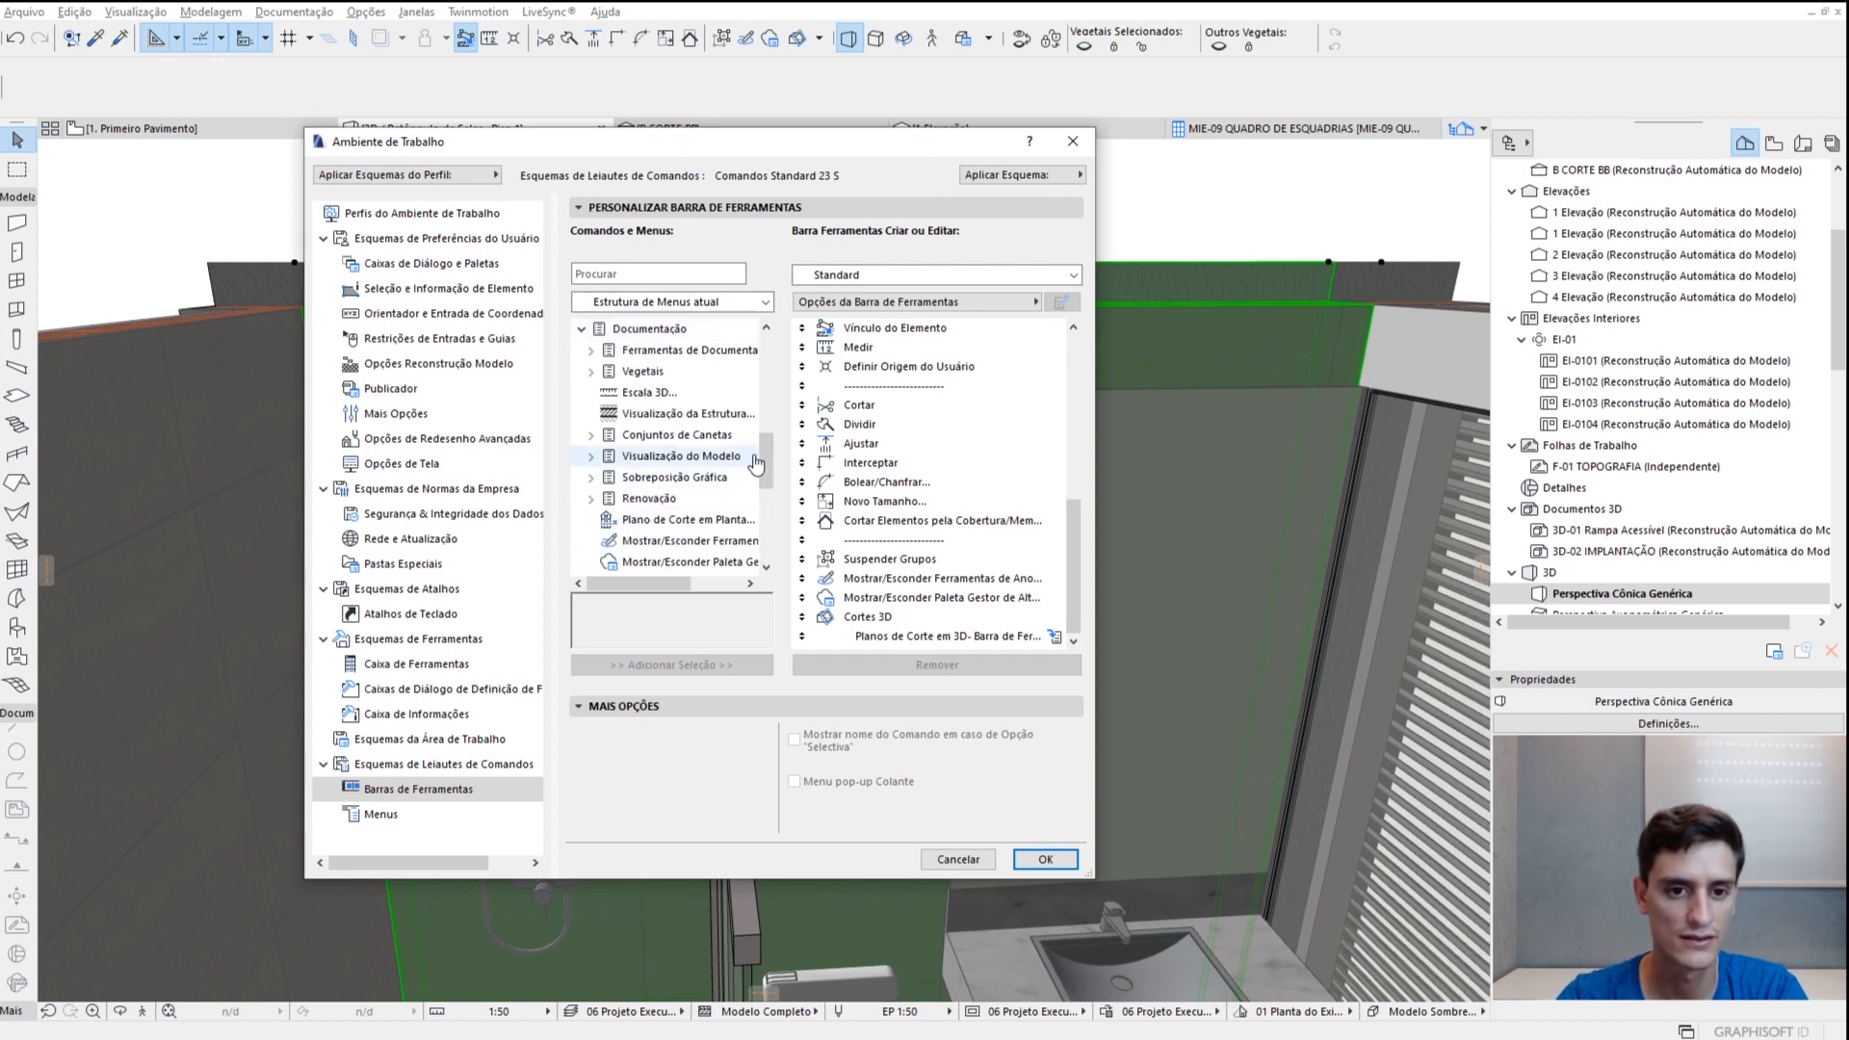
left_click_drag(757, 464, 768, 481)
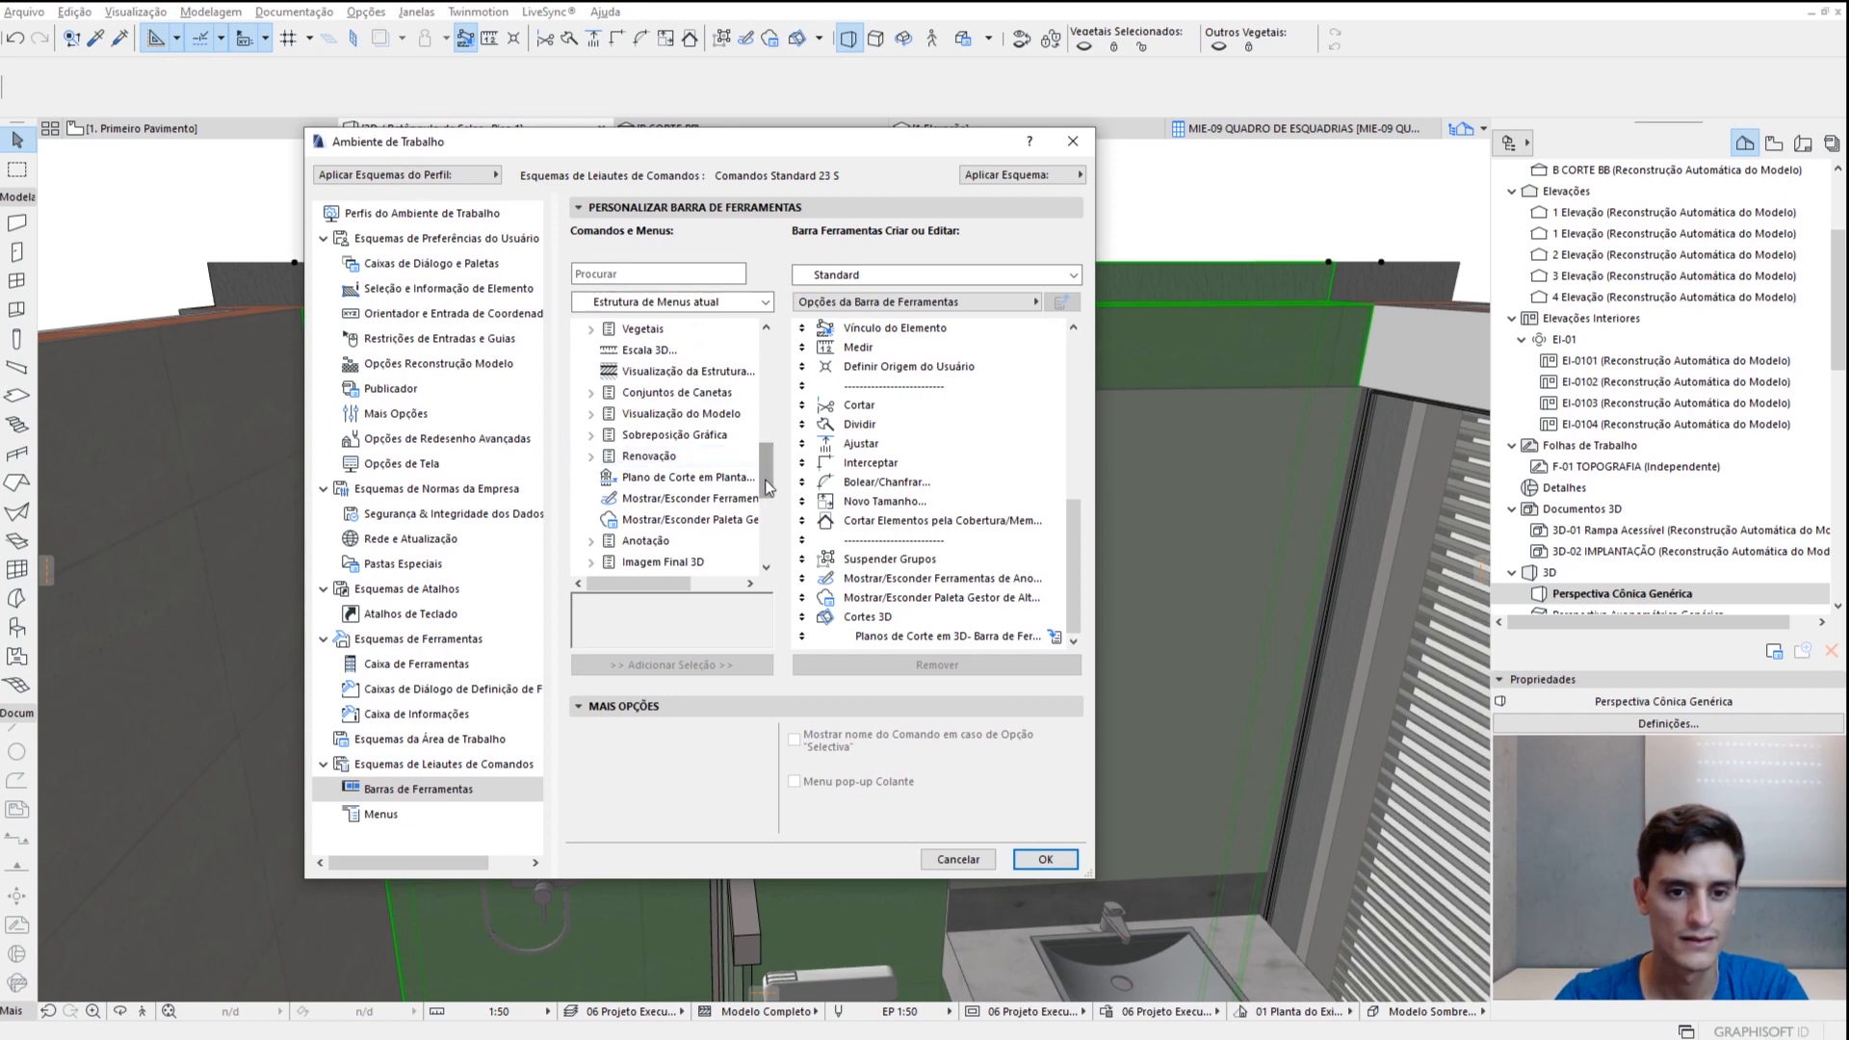
left_click_drag(766, 474, 770, 513)
left_click(591, 457)
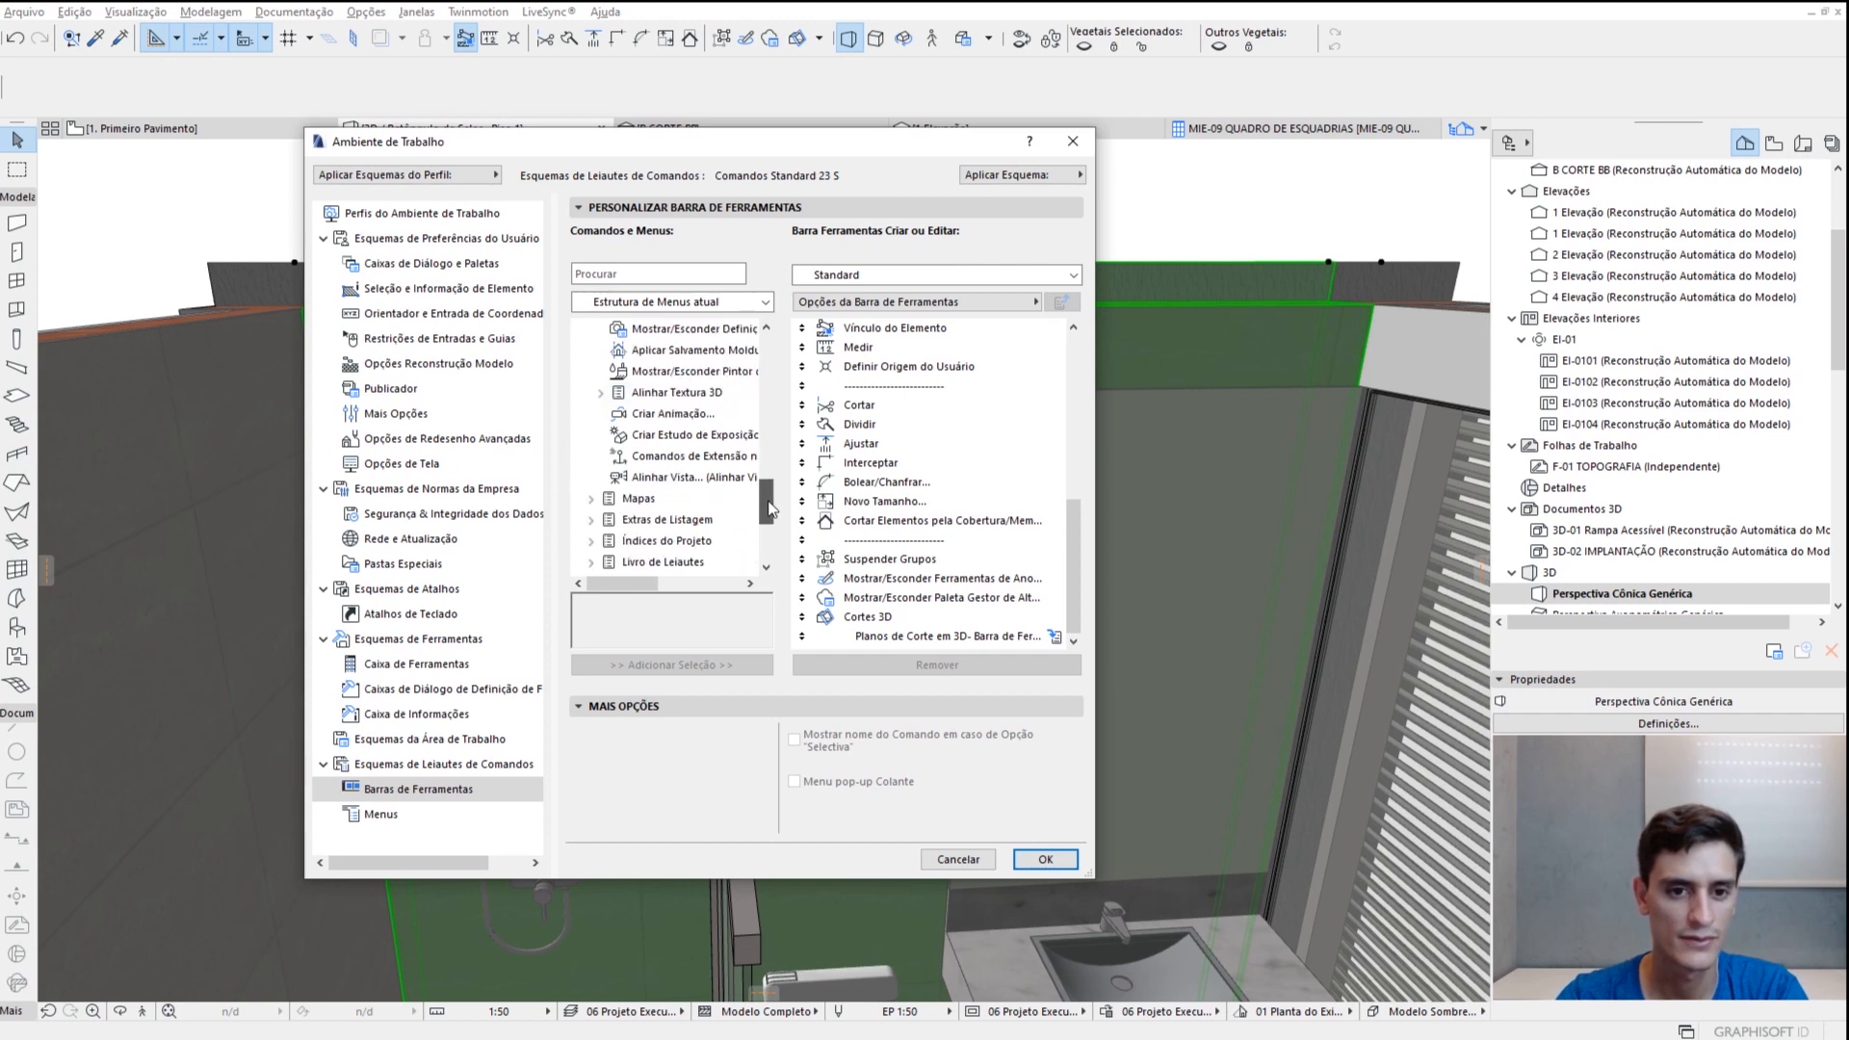
left_click(676, 392)
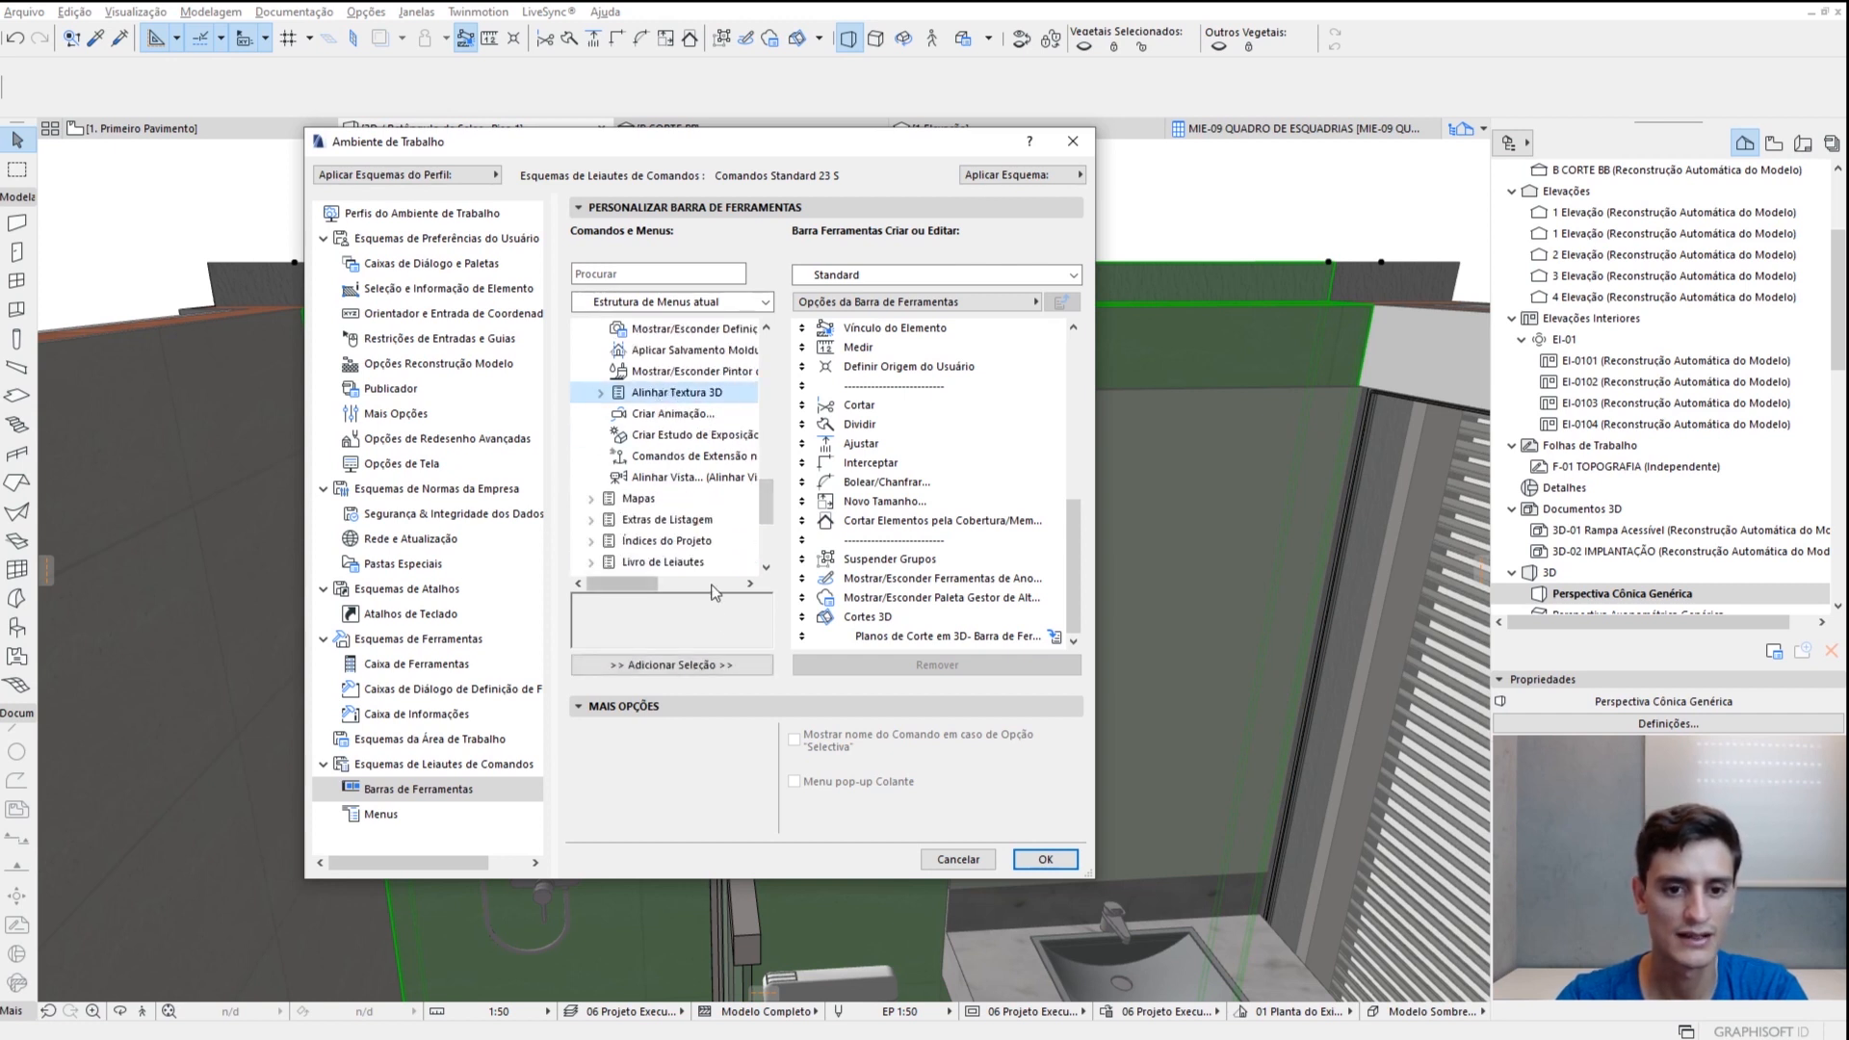
left_click(718, 665)
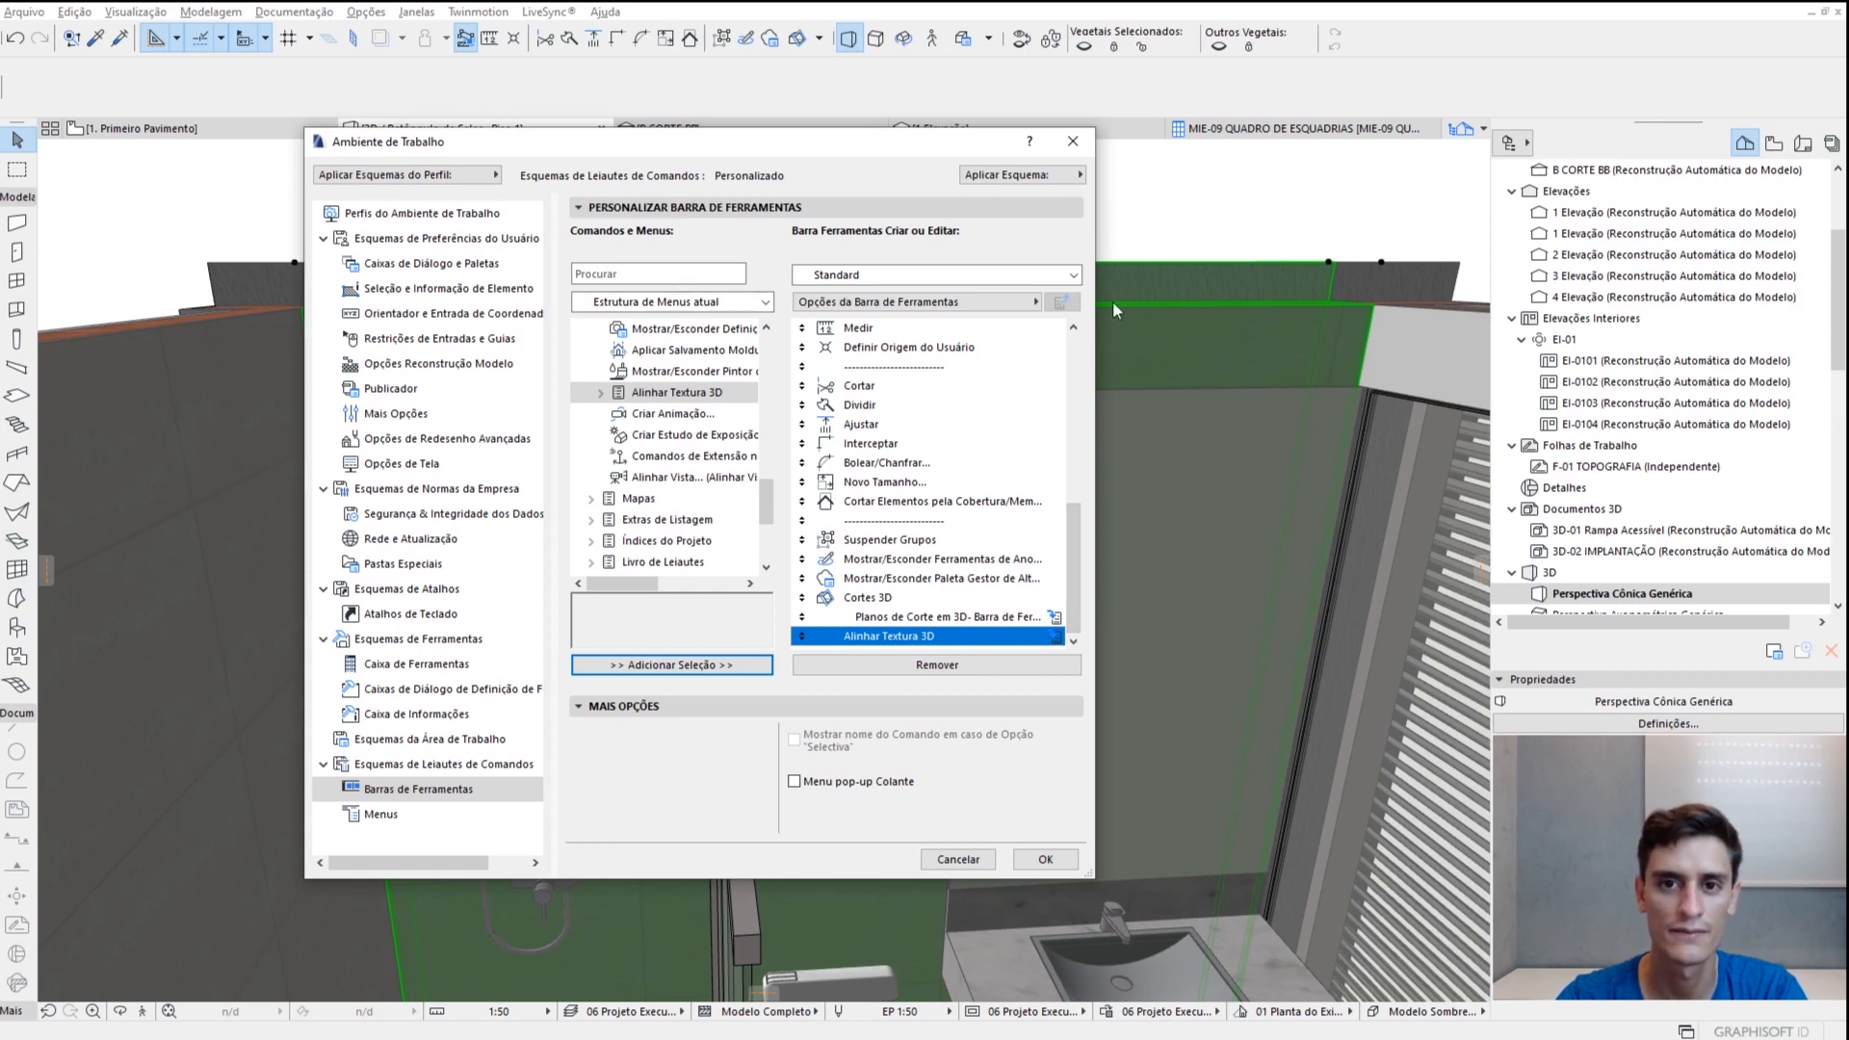
left_click(1045, 859)
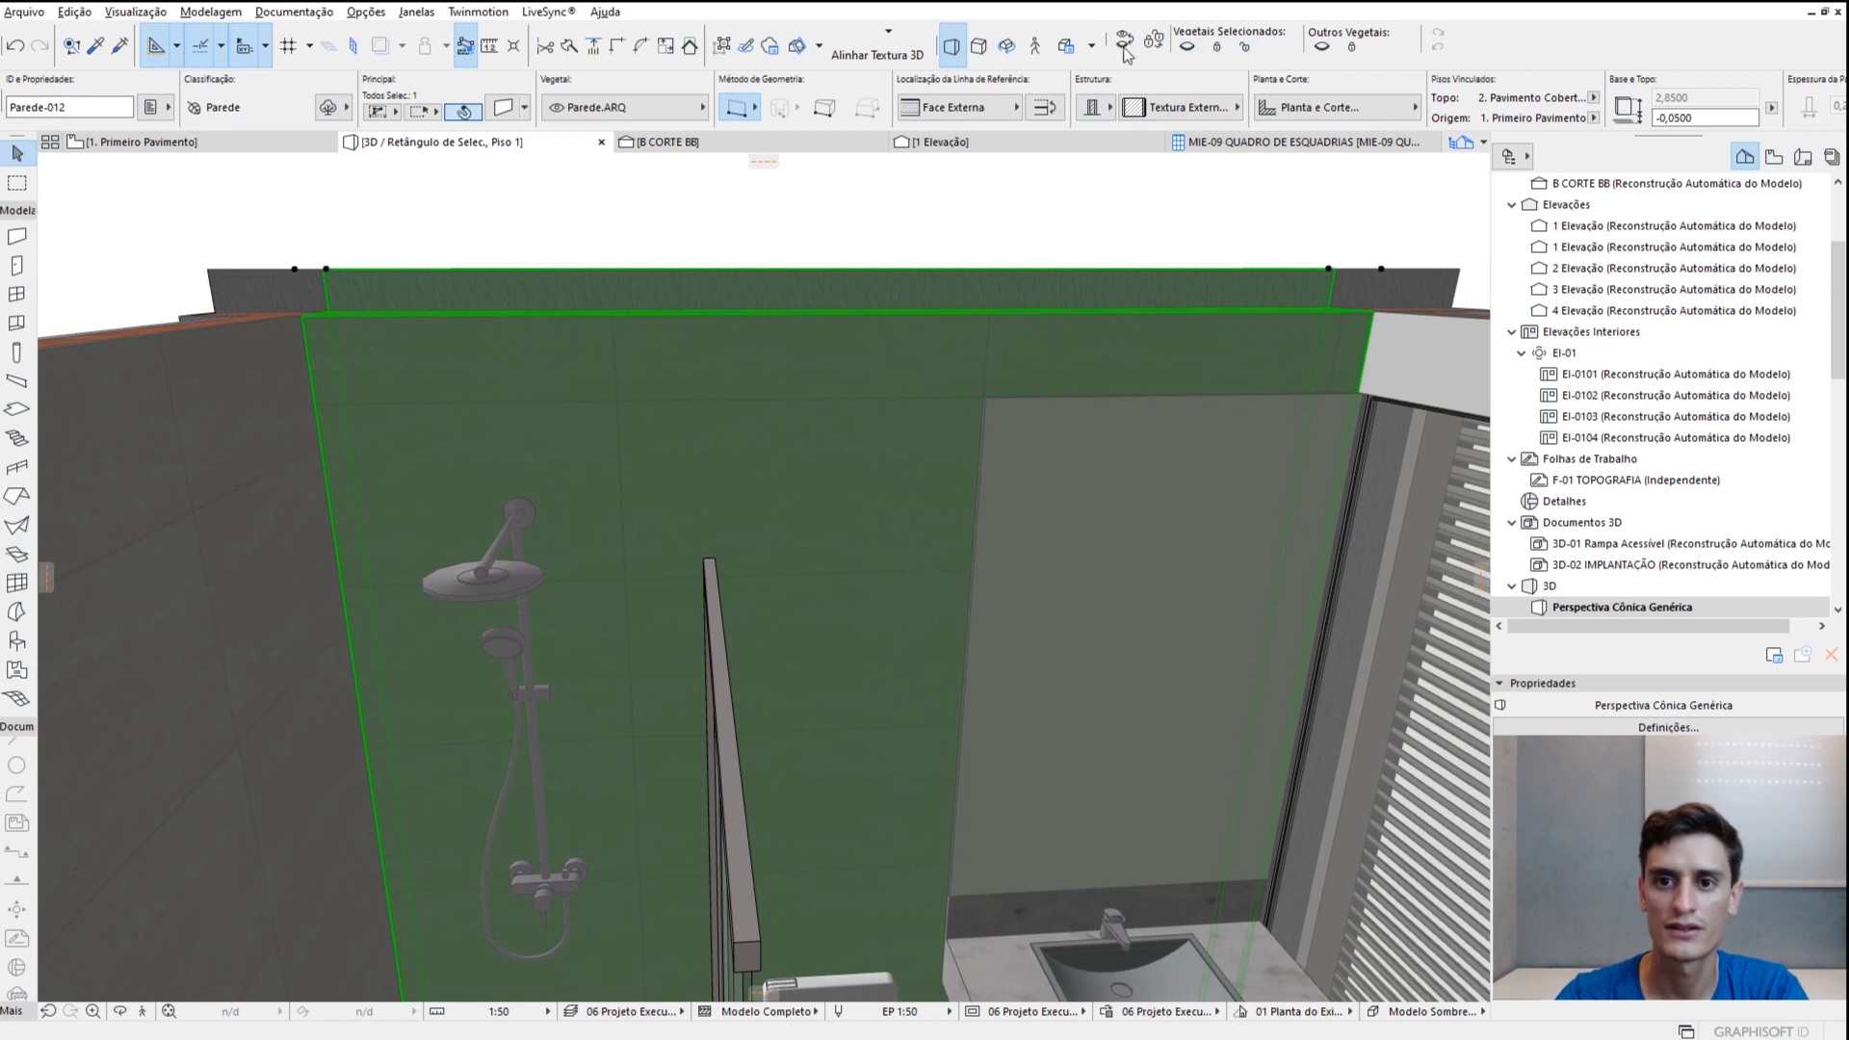
Define the 3D texture direction of the bathroom's back wall graphically, drawing a vertical reference line at 90° on its surface
left_click(882, 58)
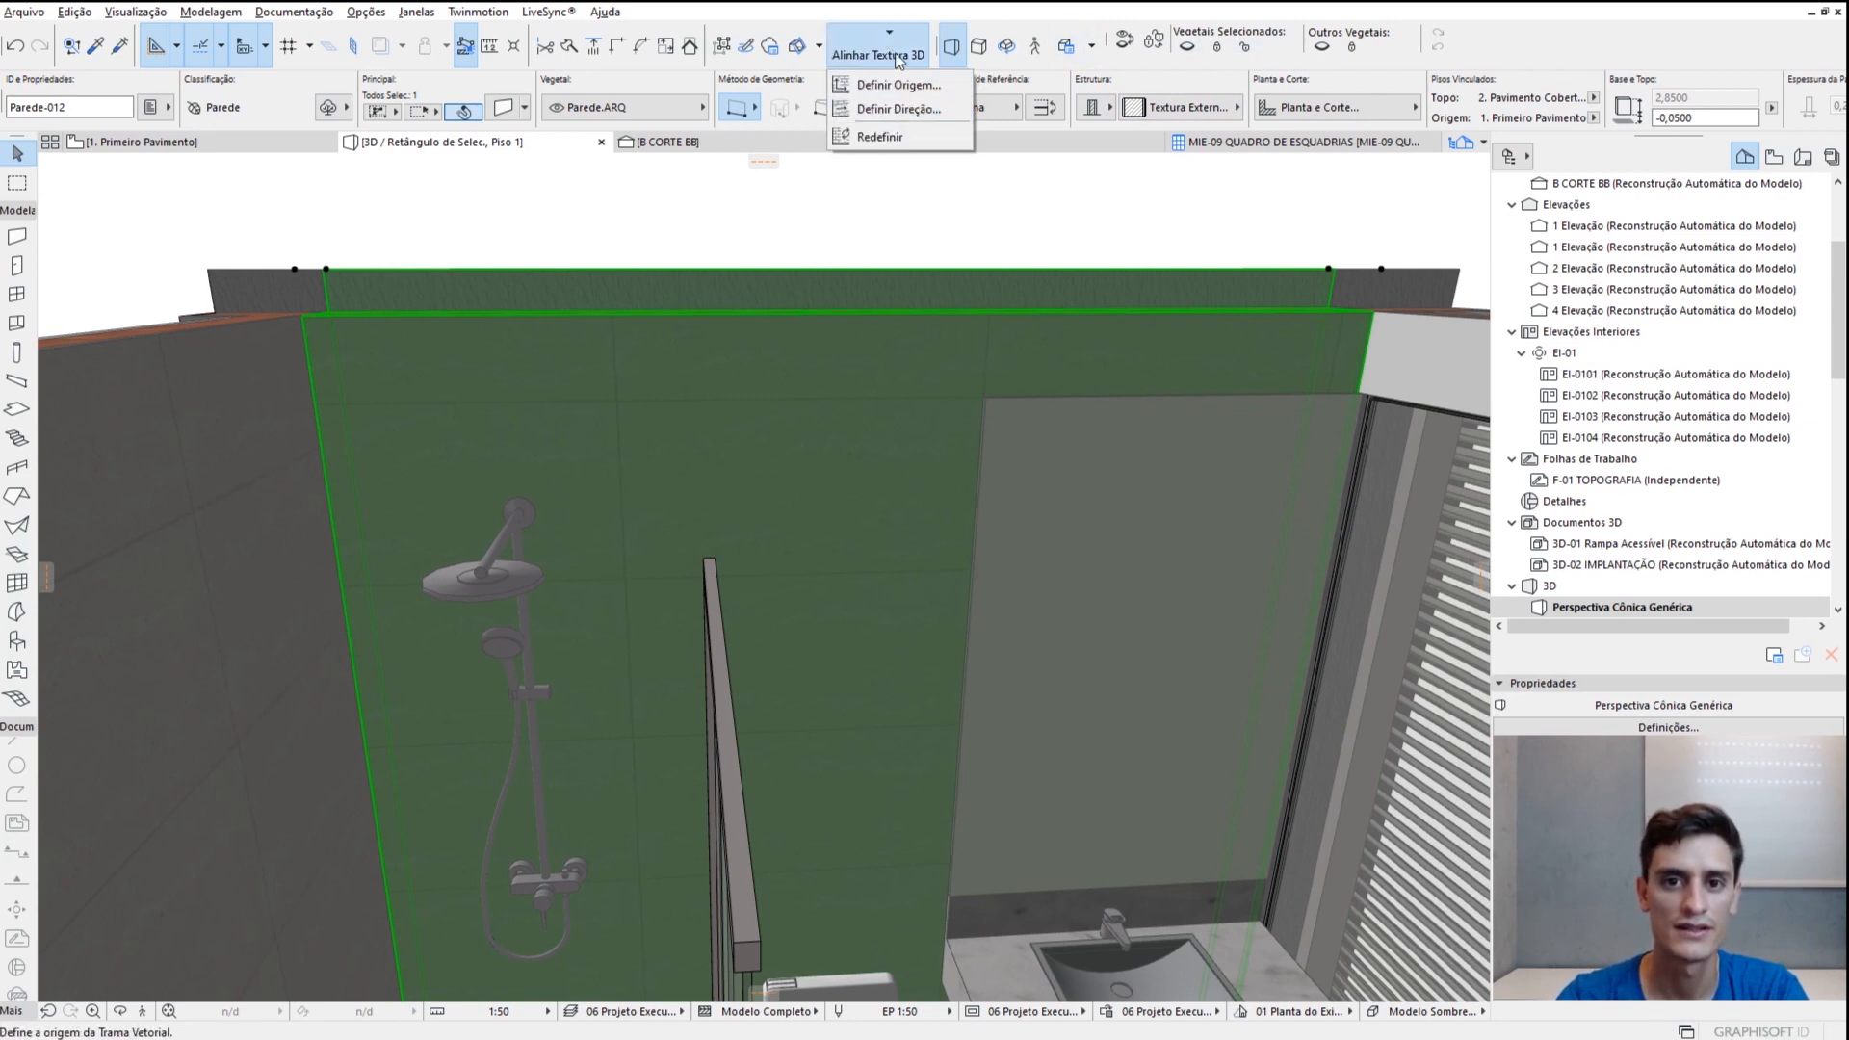
left_click(901, 48)
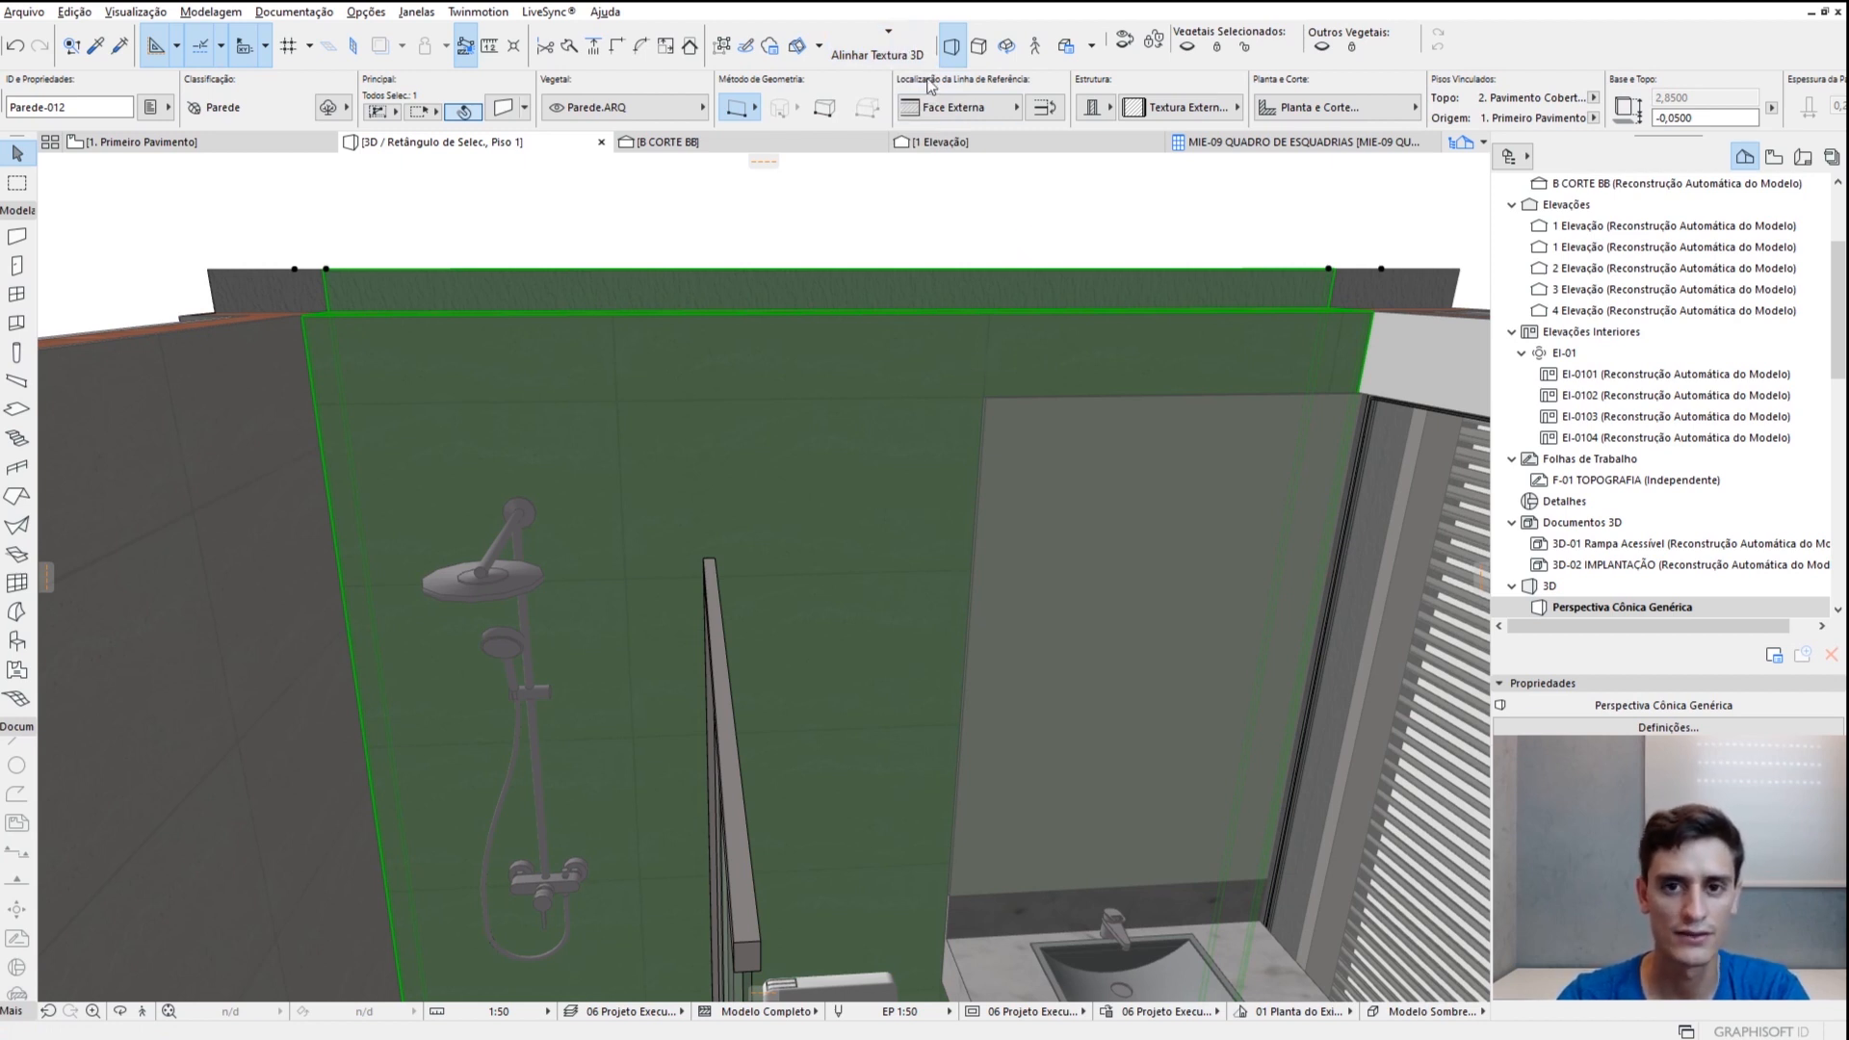
left_click(887, 56)
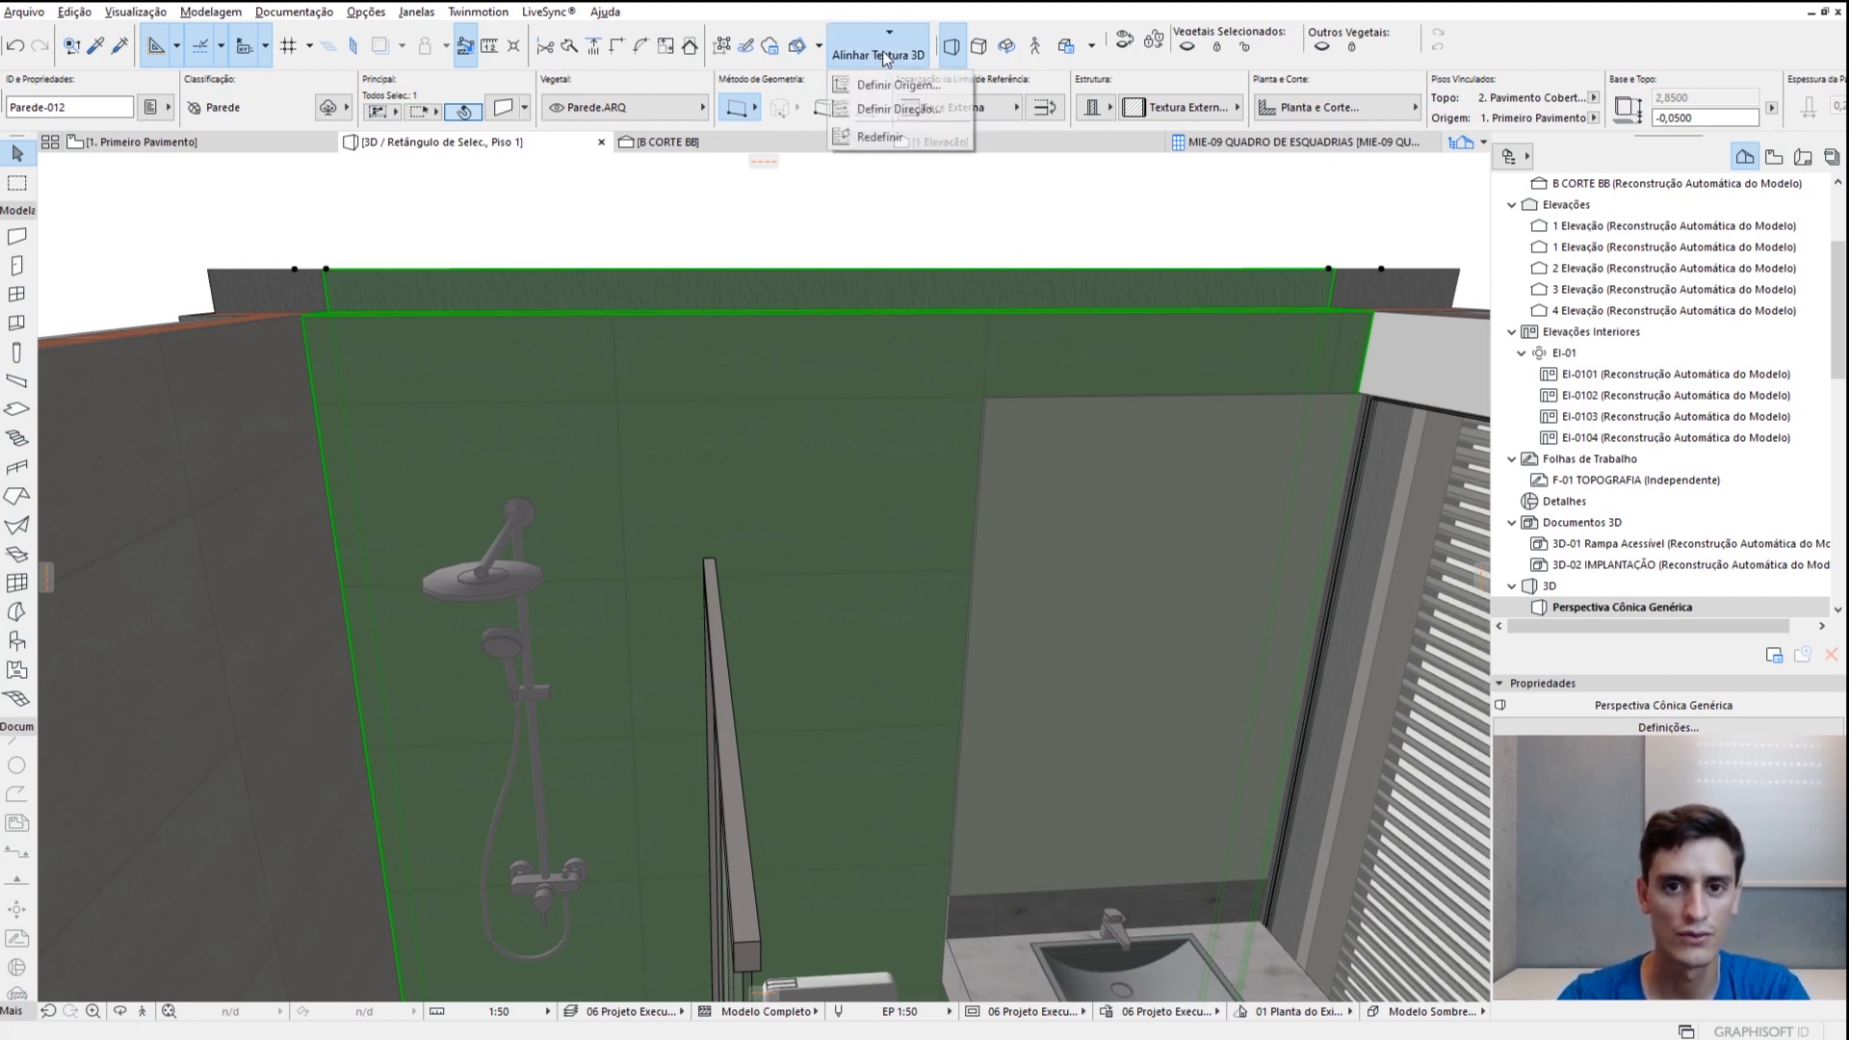
left_click(886, 110)
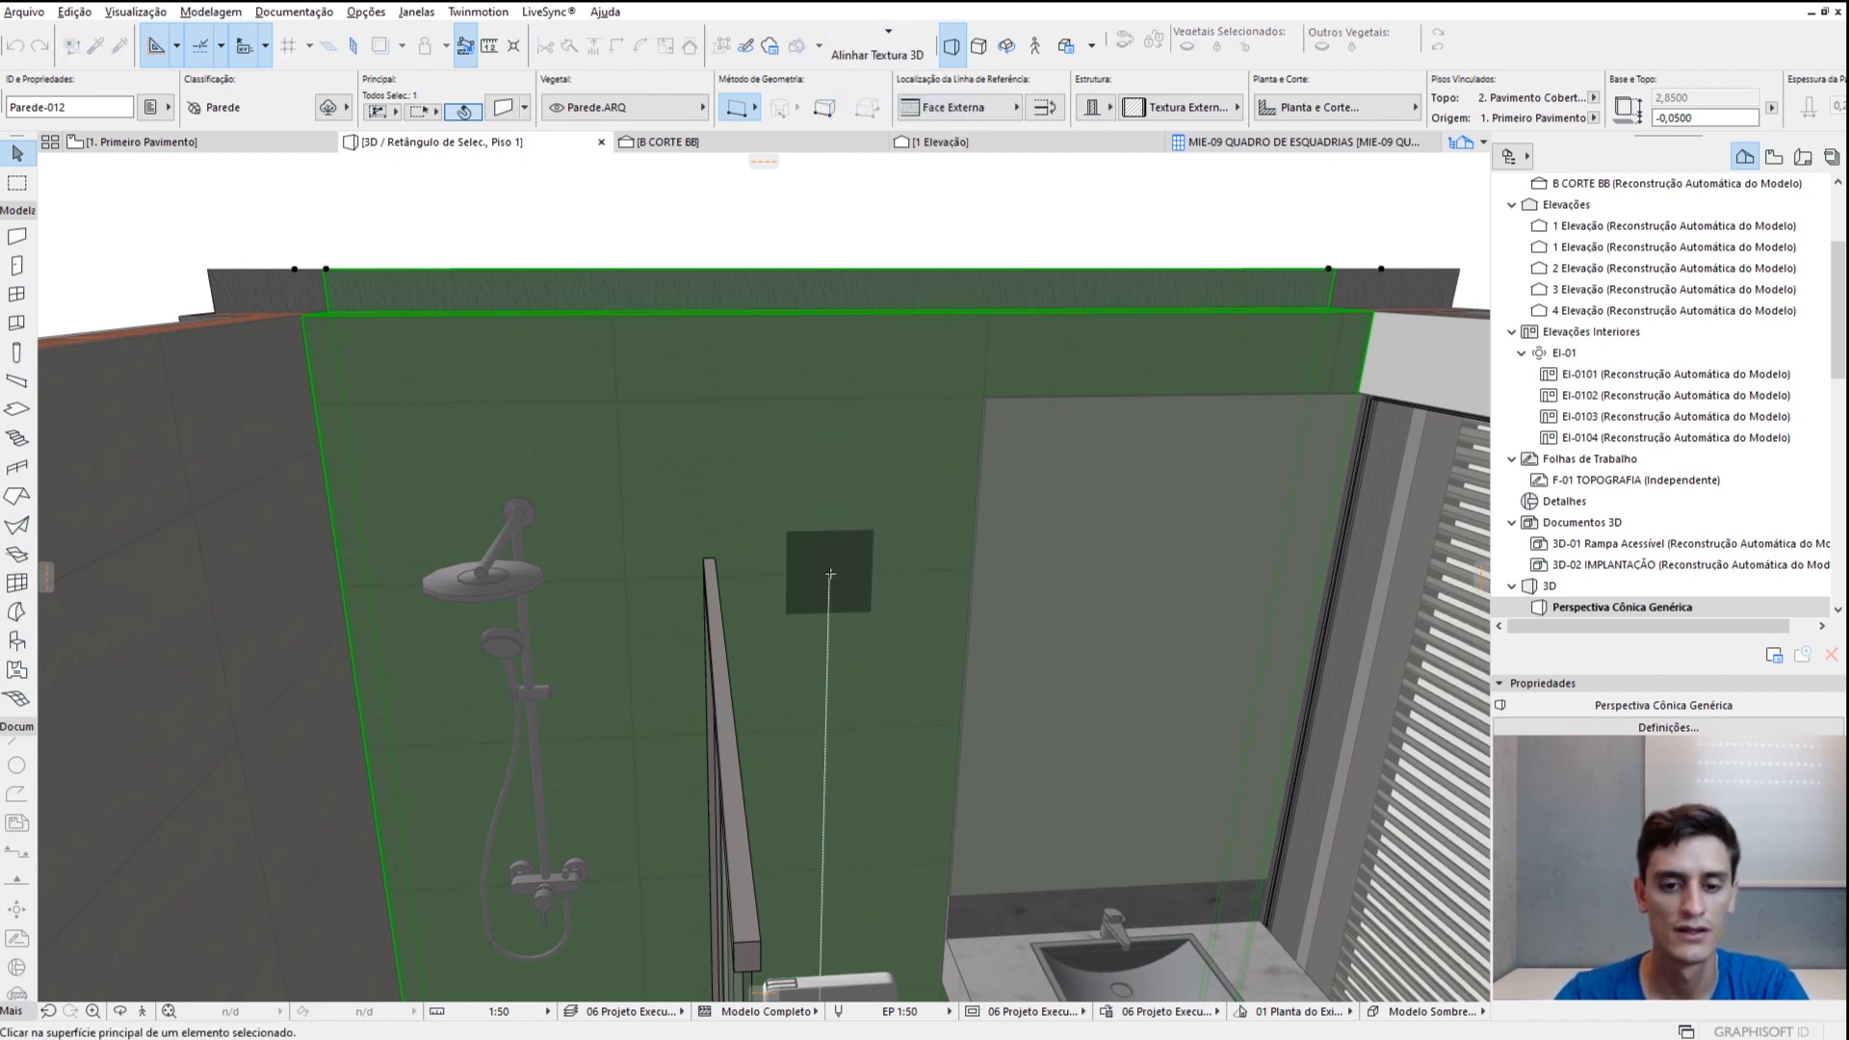
left_click(813, 617)
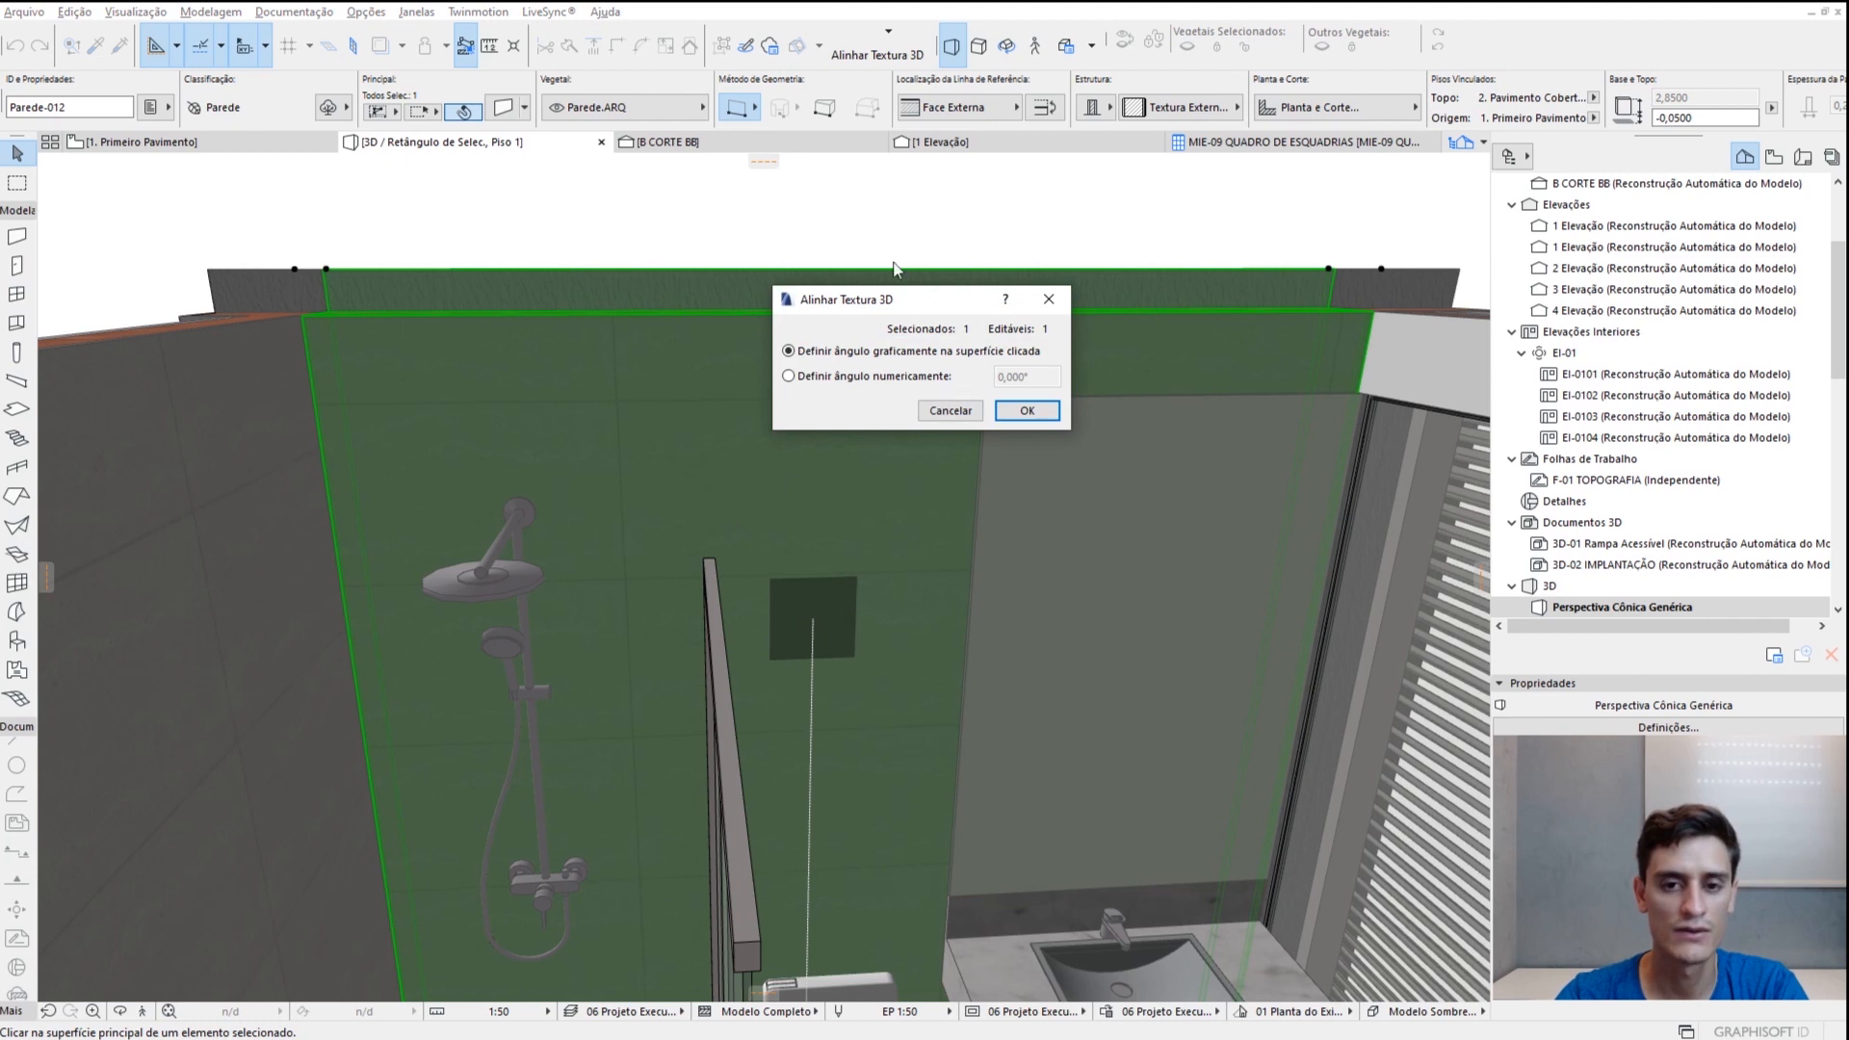
left_click(1027, 411)
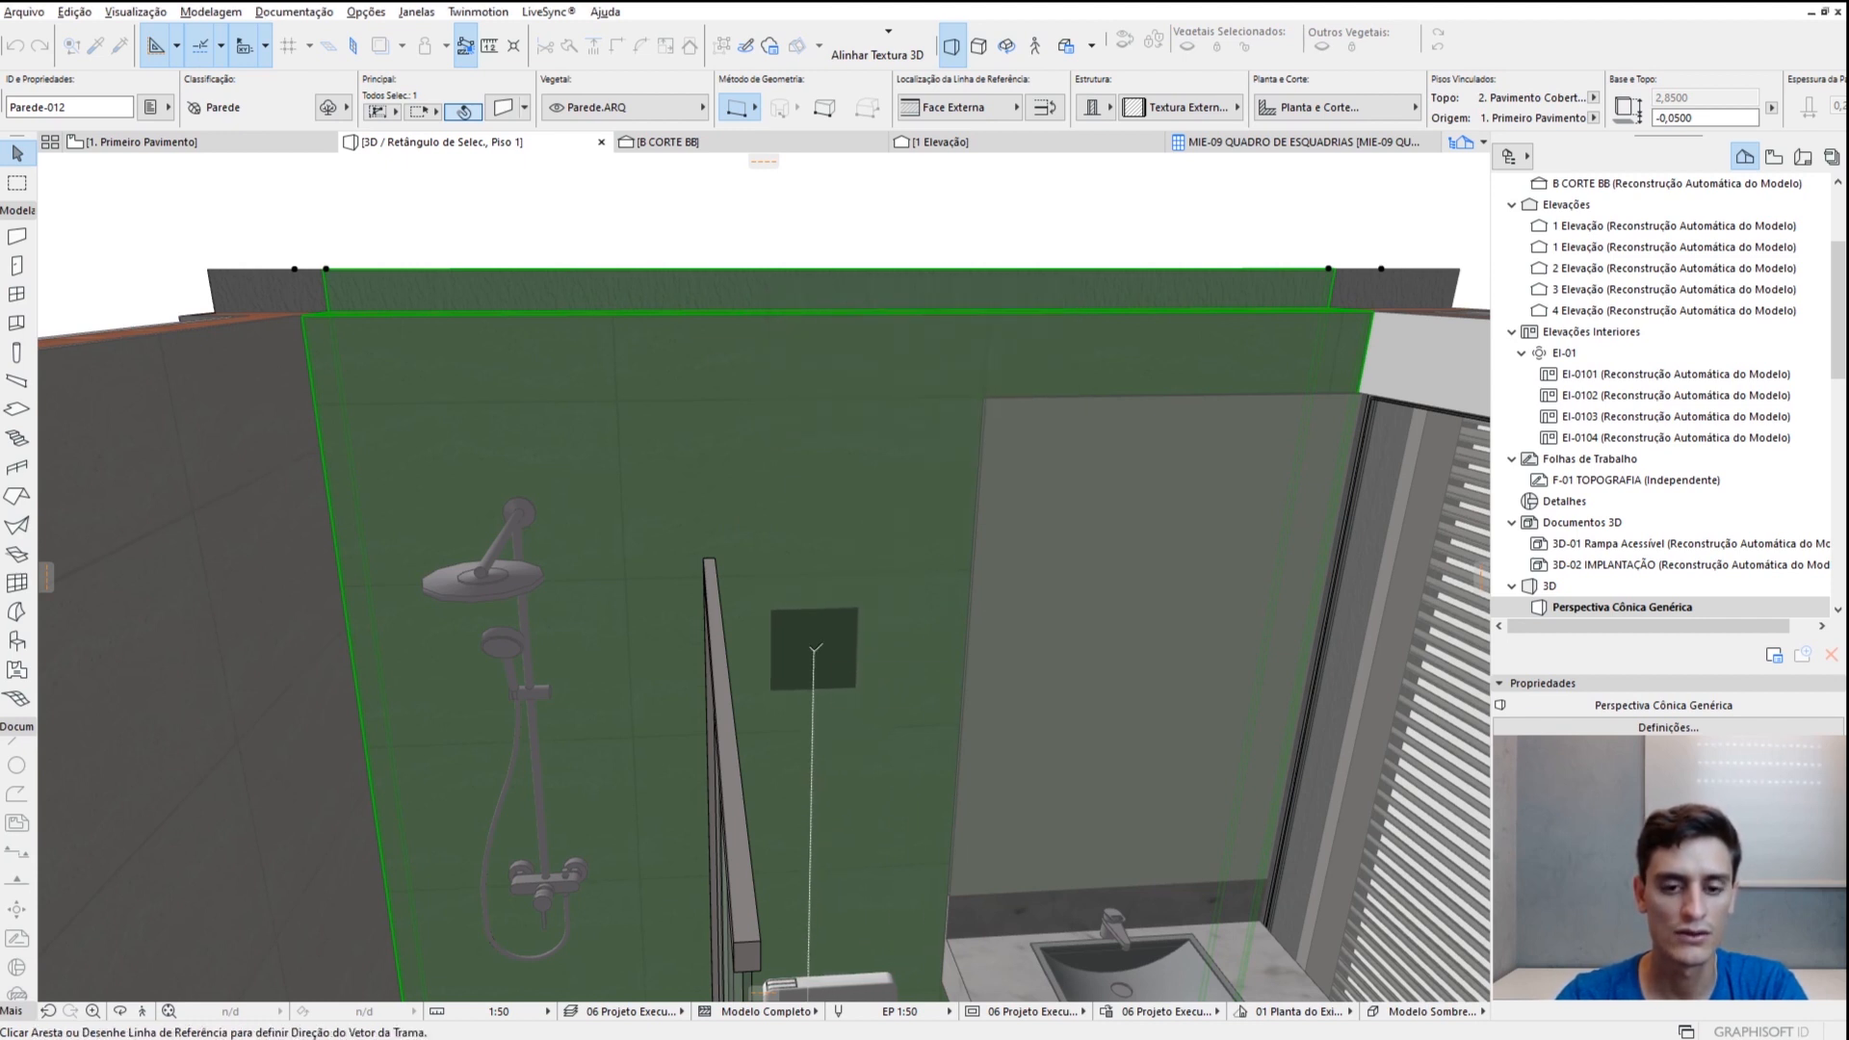
left_click(815, 650)
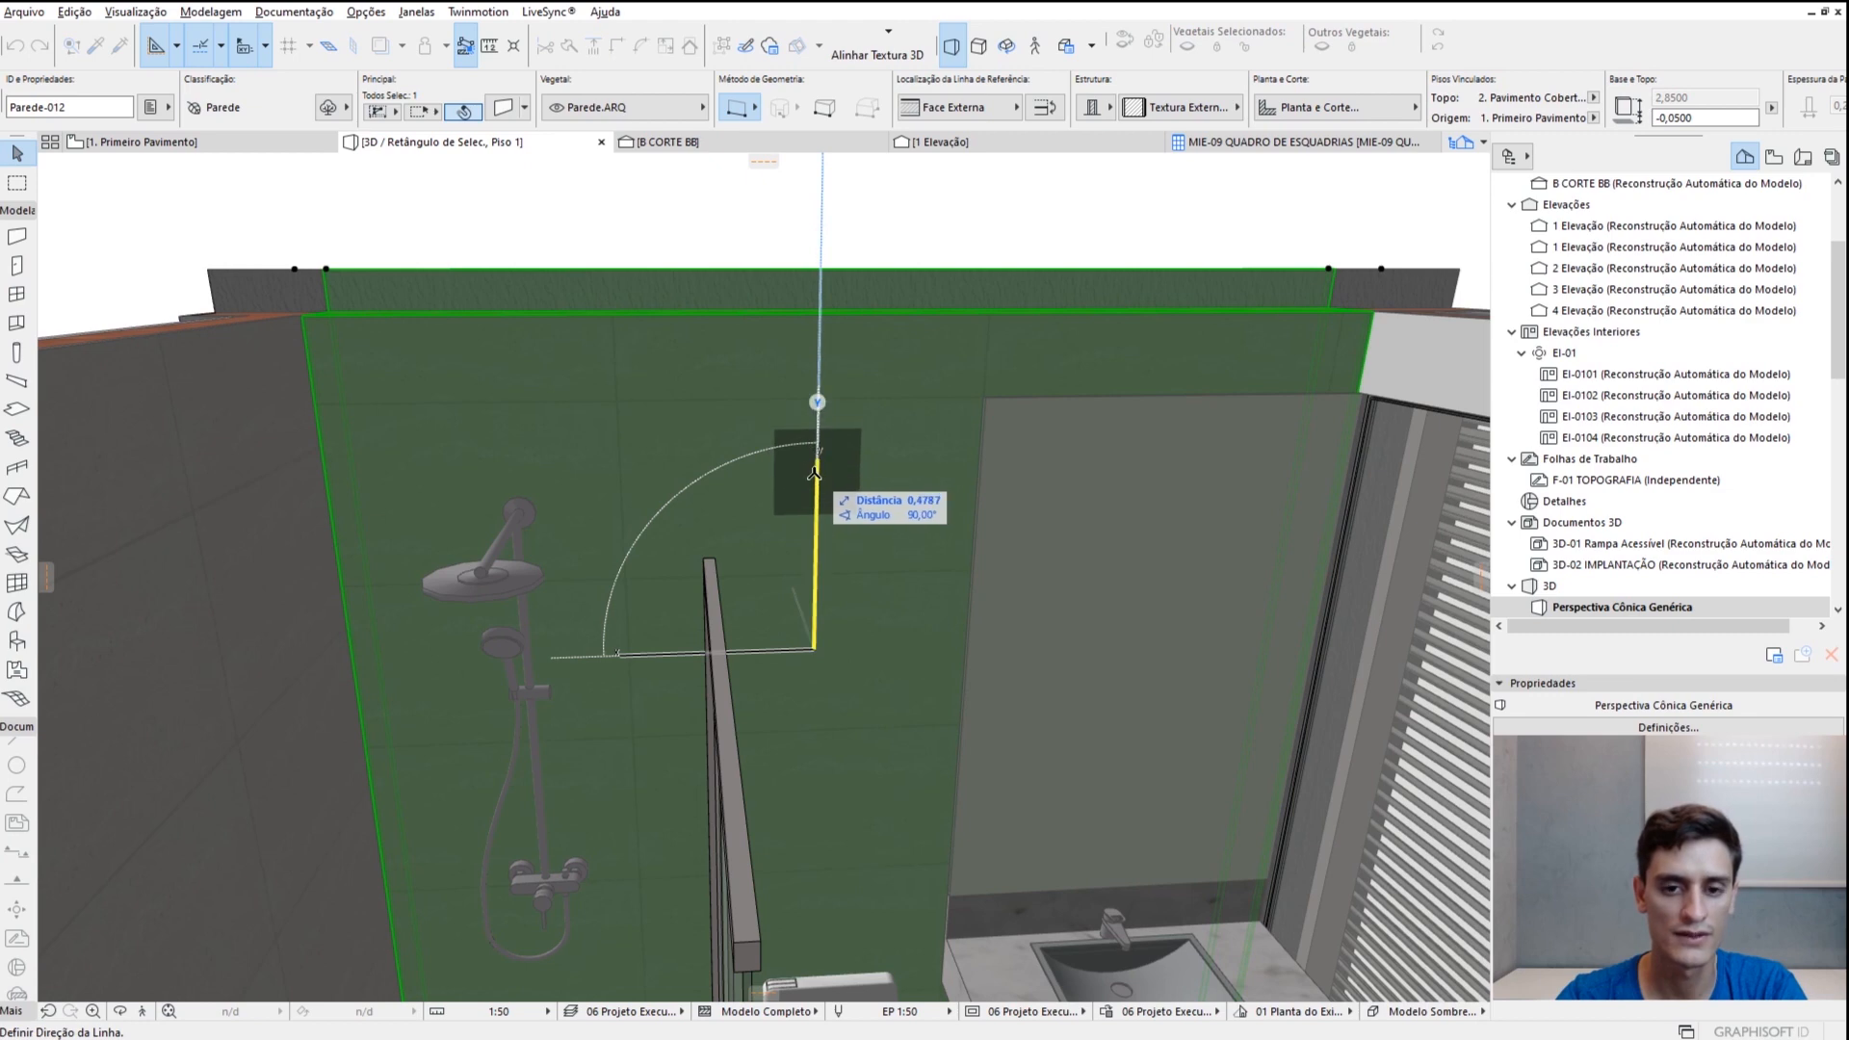
left_click(815, 473)
middle_click_drag(944, 683, 714, 674, "shift")
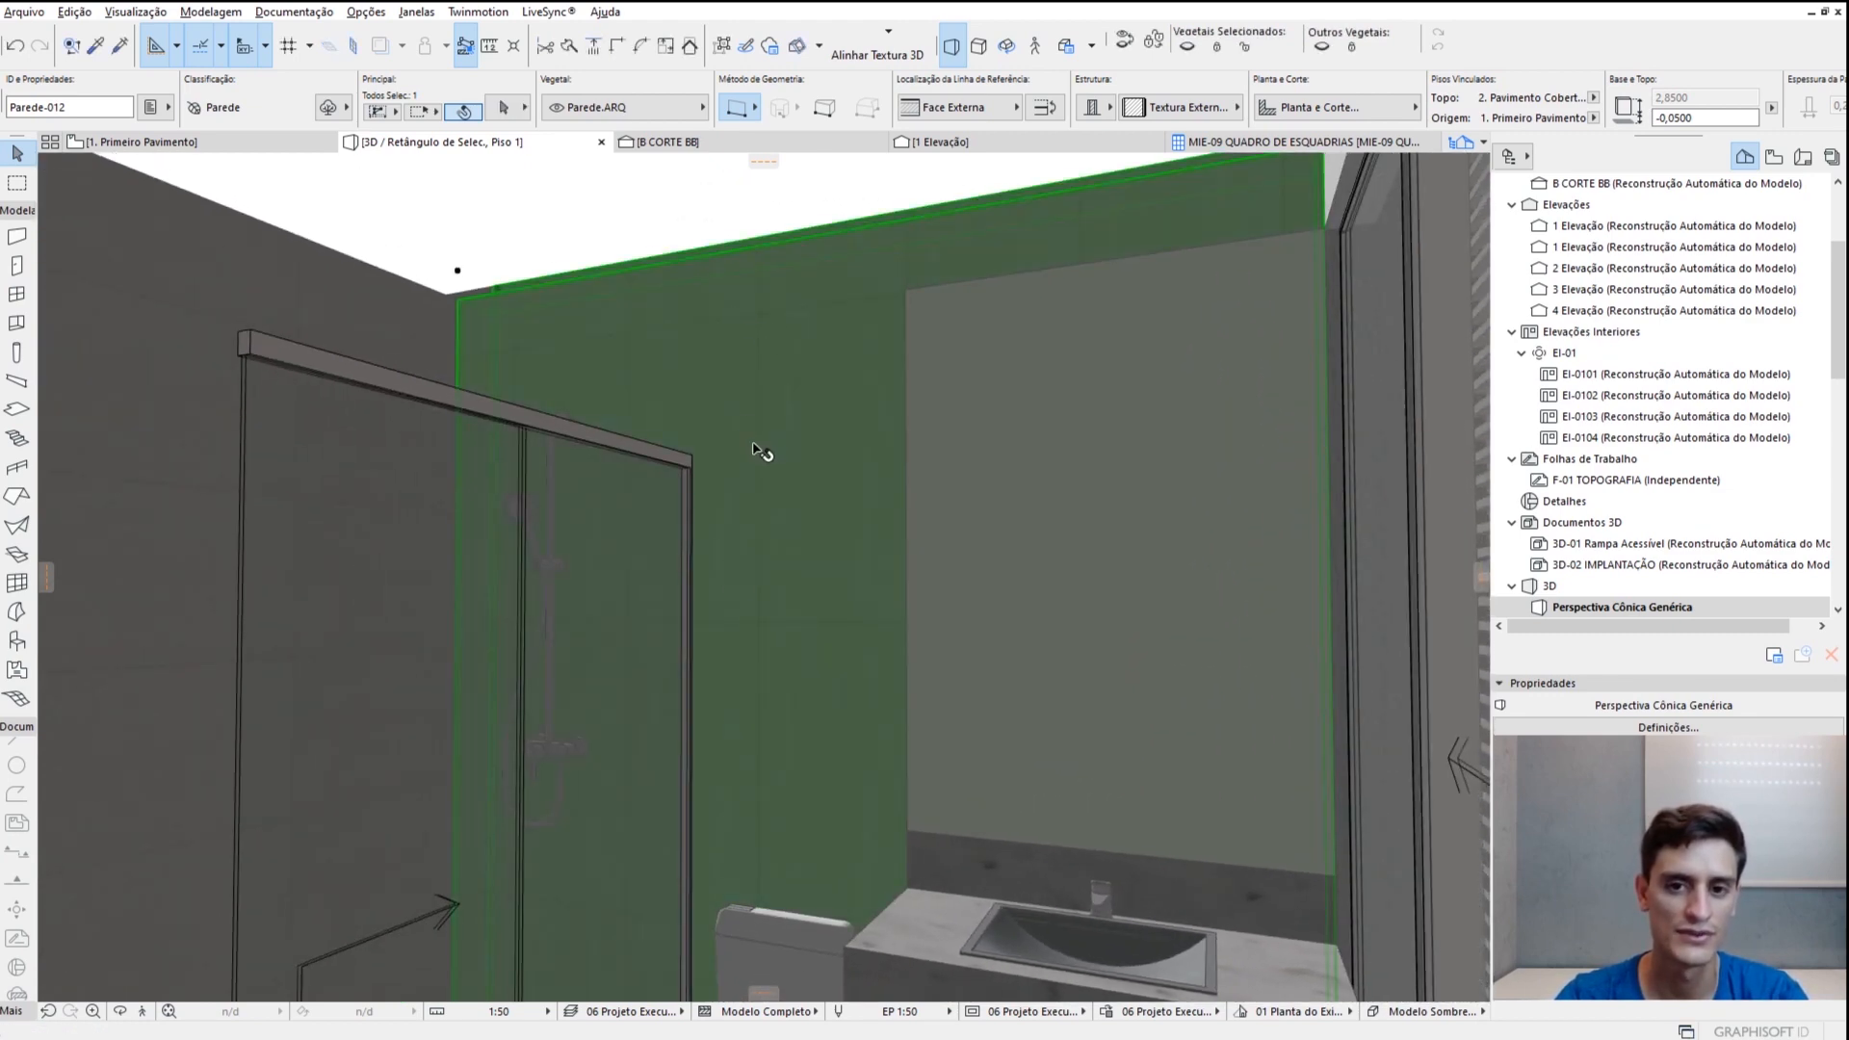
middle_click_drag(763, 454, 1079, 558, "shift")
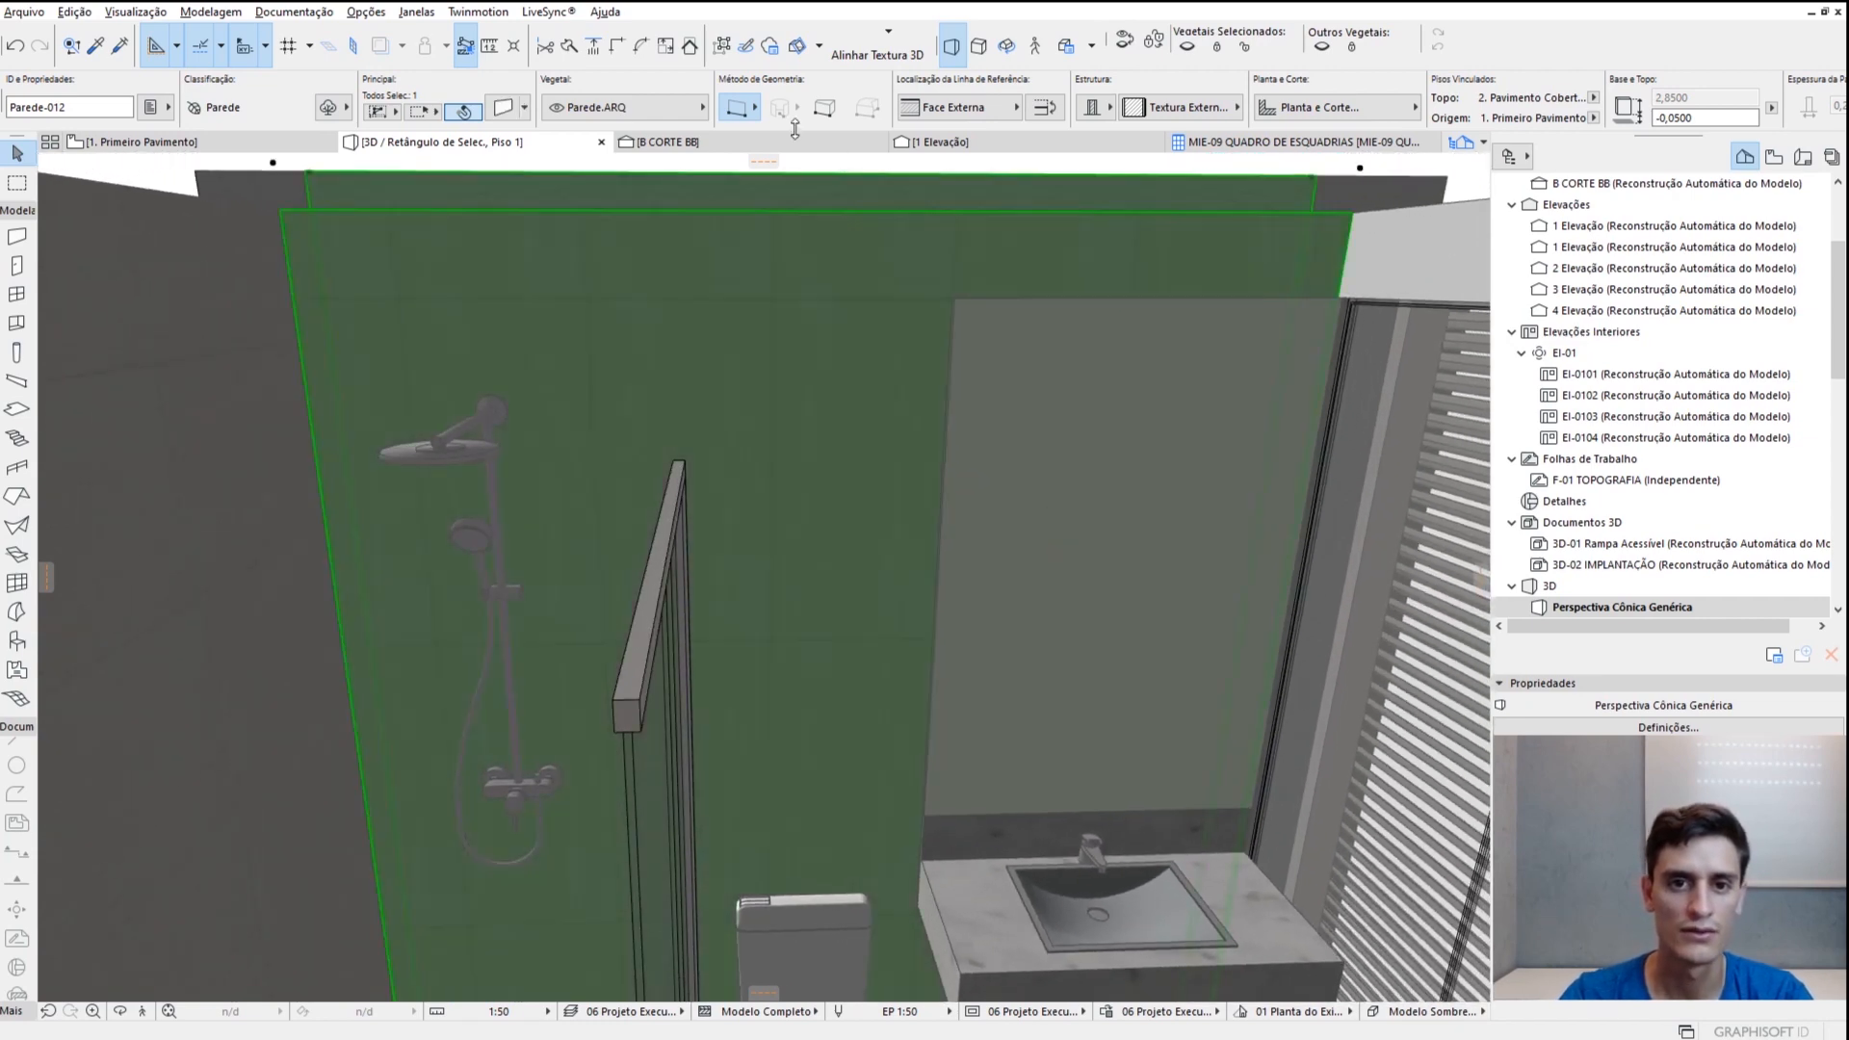
Define the back wall's 3D texture direction numerically with an angle of 45°
left_click(891, 43)
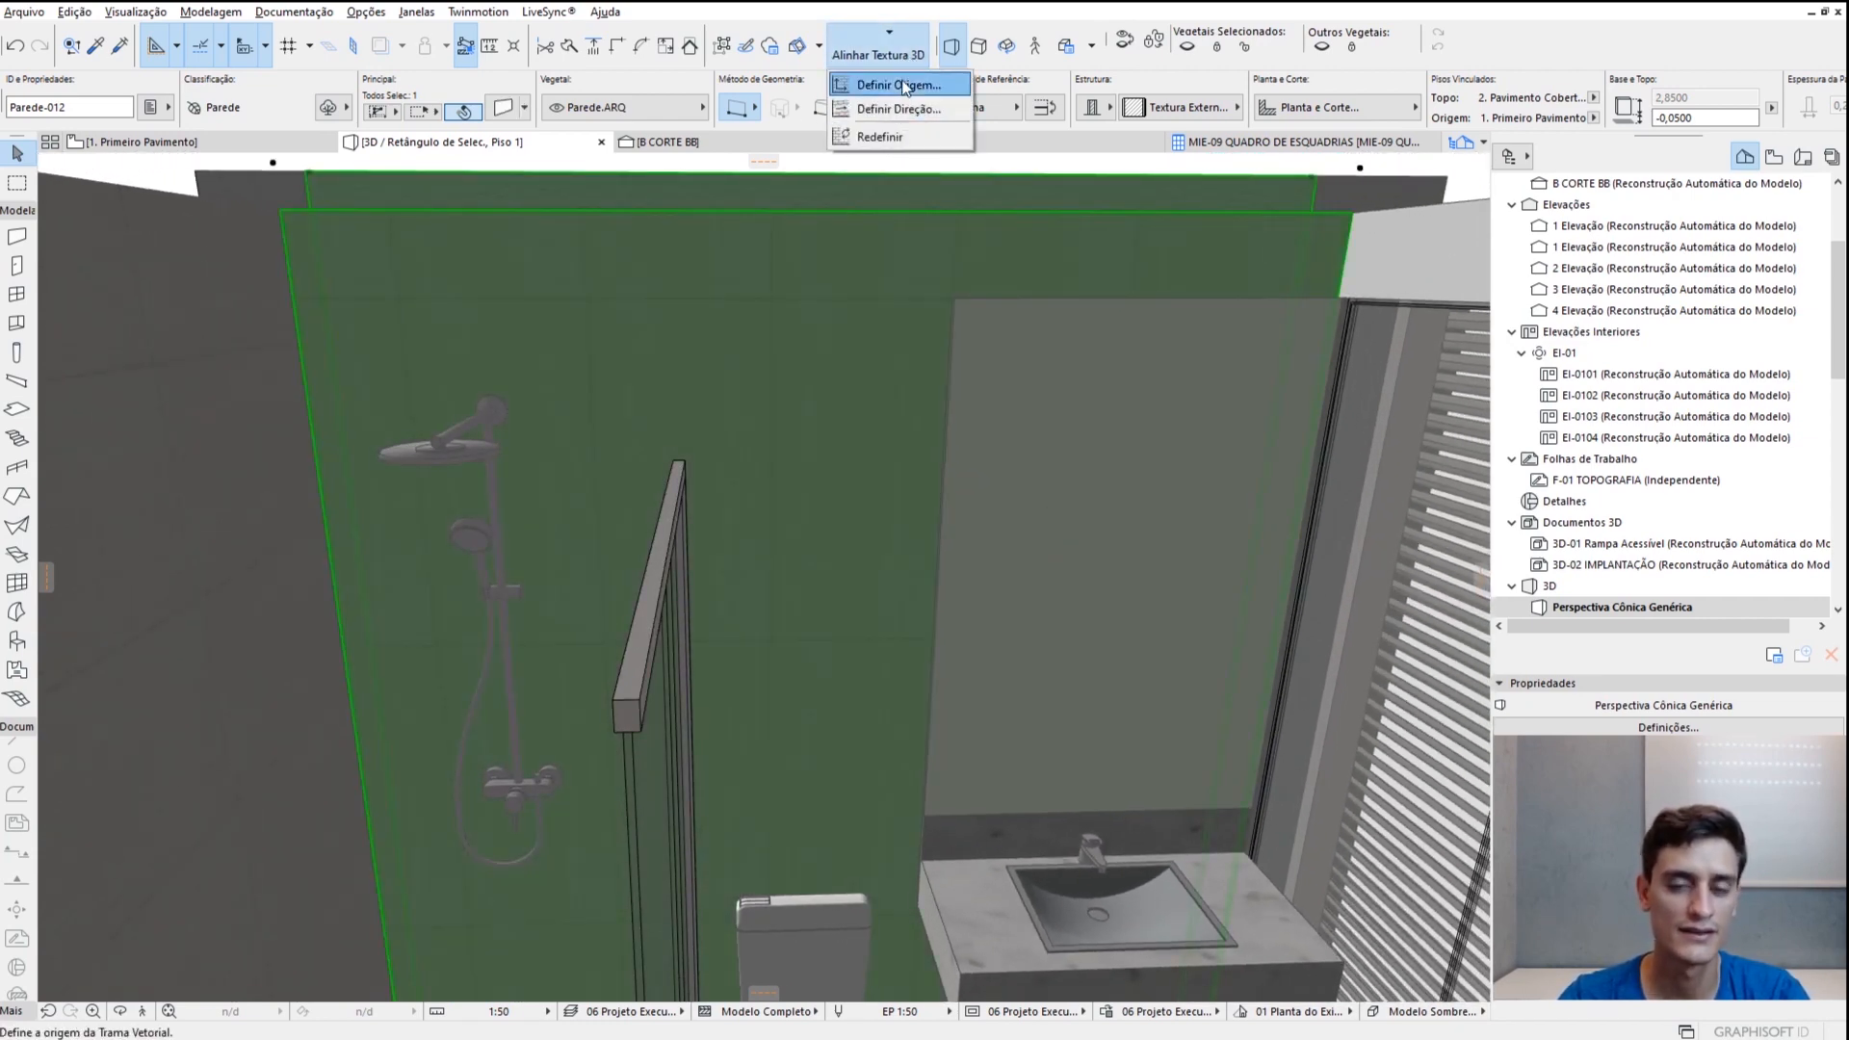
left_click(900, 110)
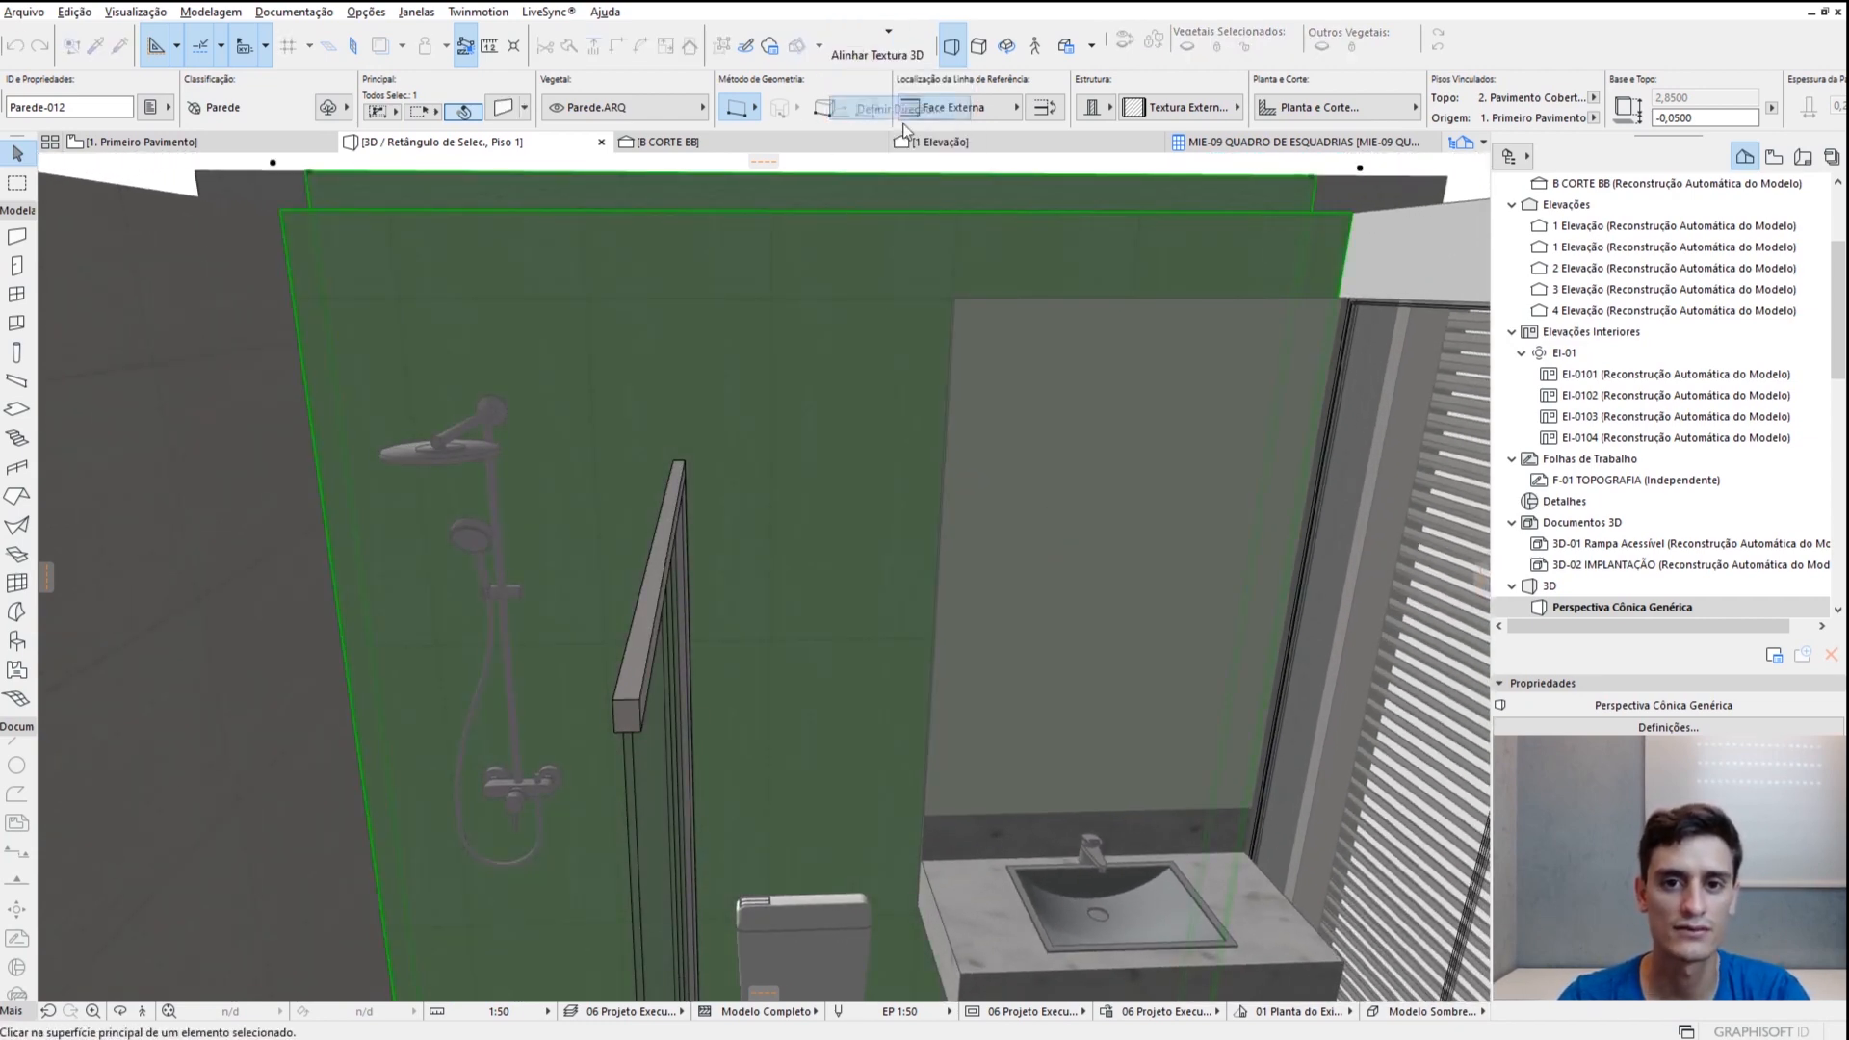
left_click(785, 589)
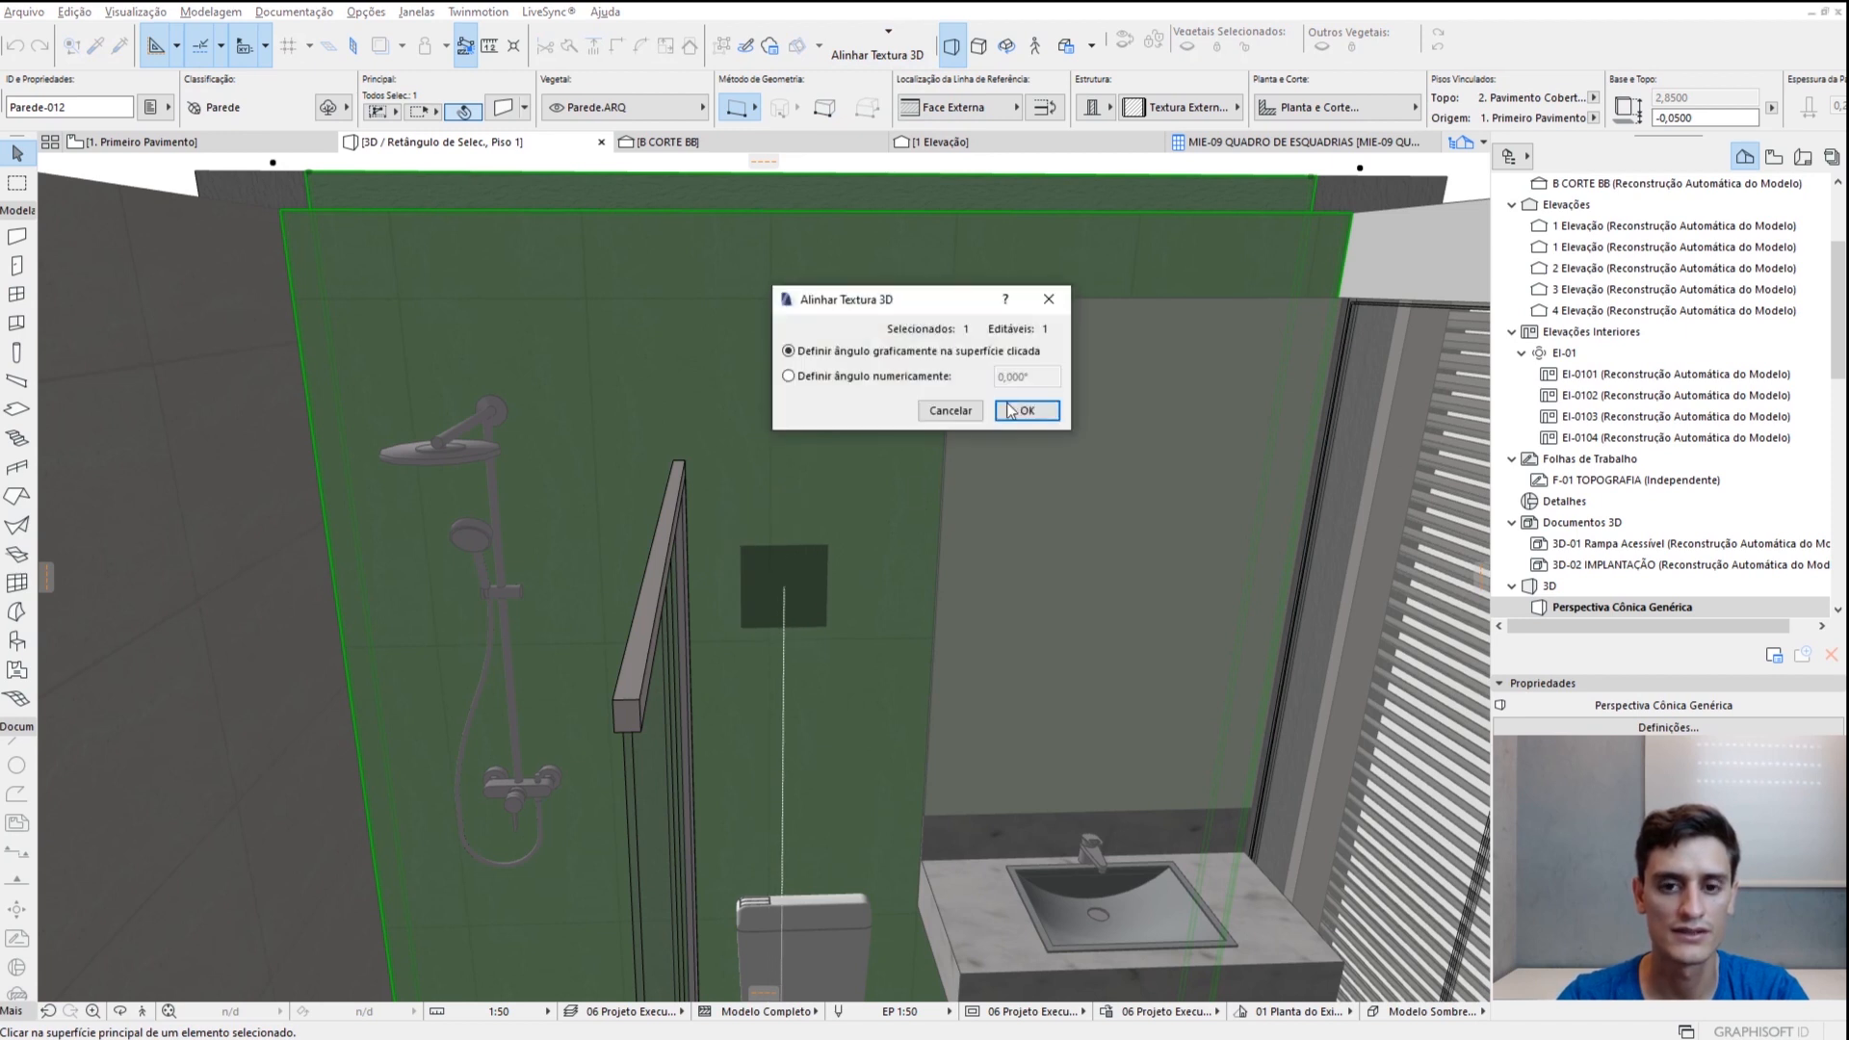
left_click(826, 377)
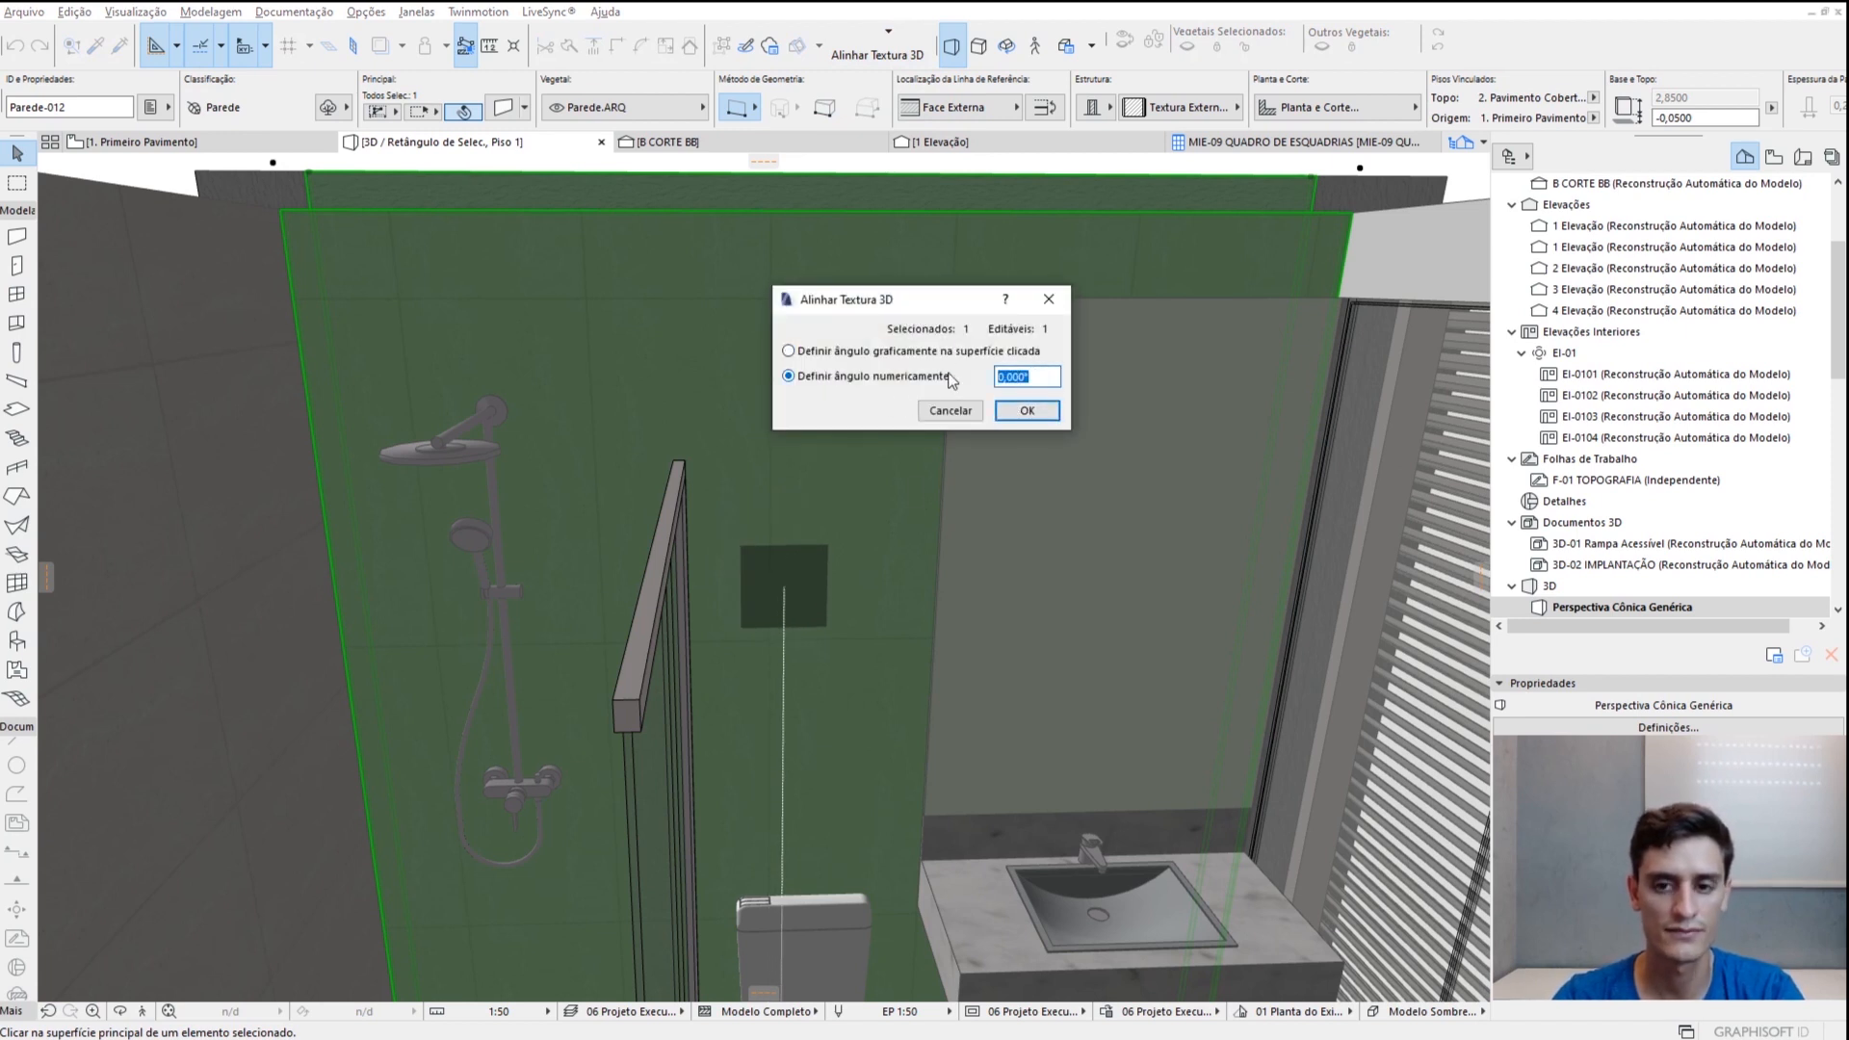
type("45")
left_click(1023, 417)
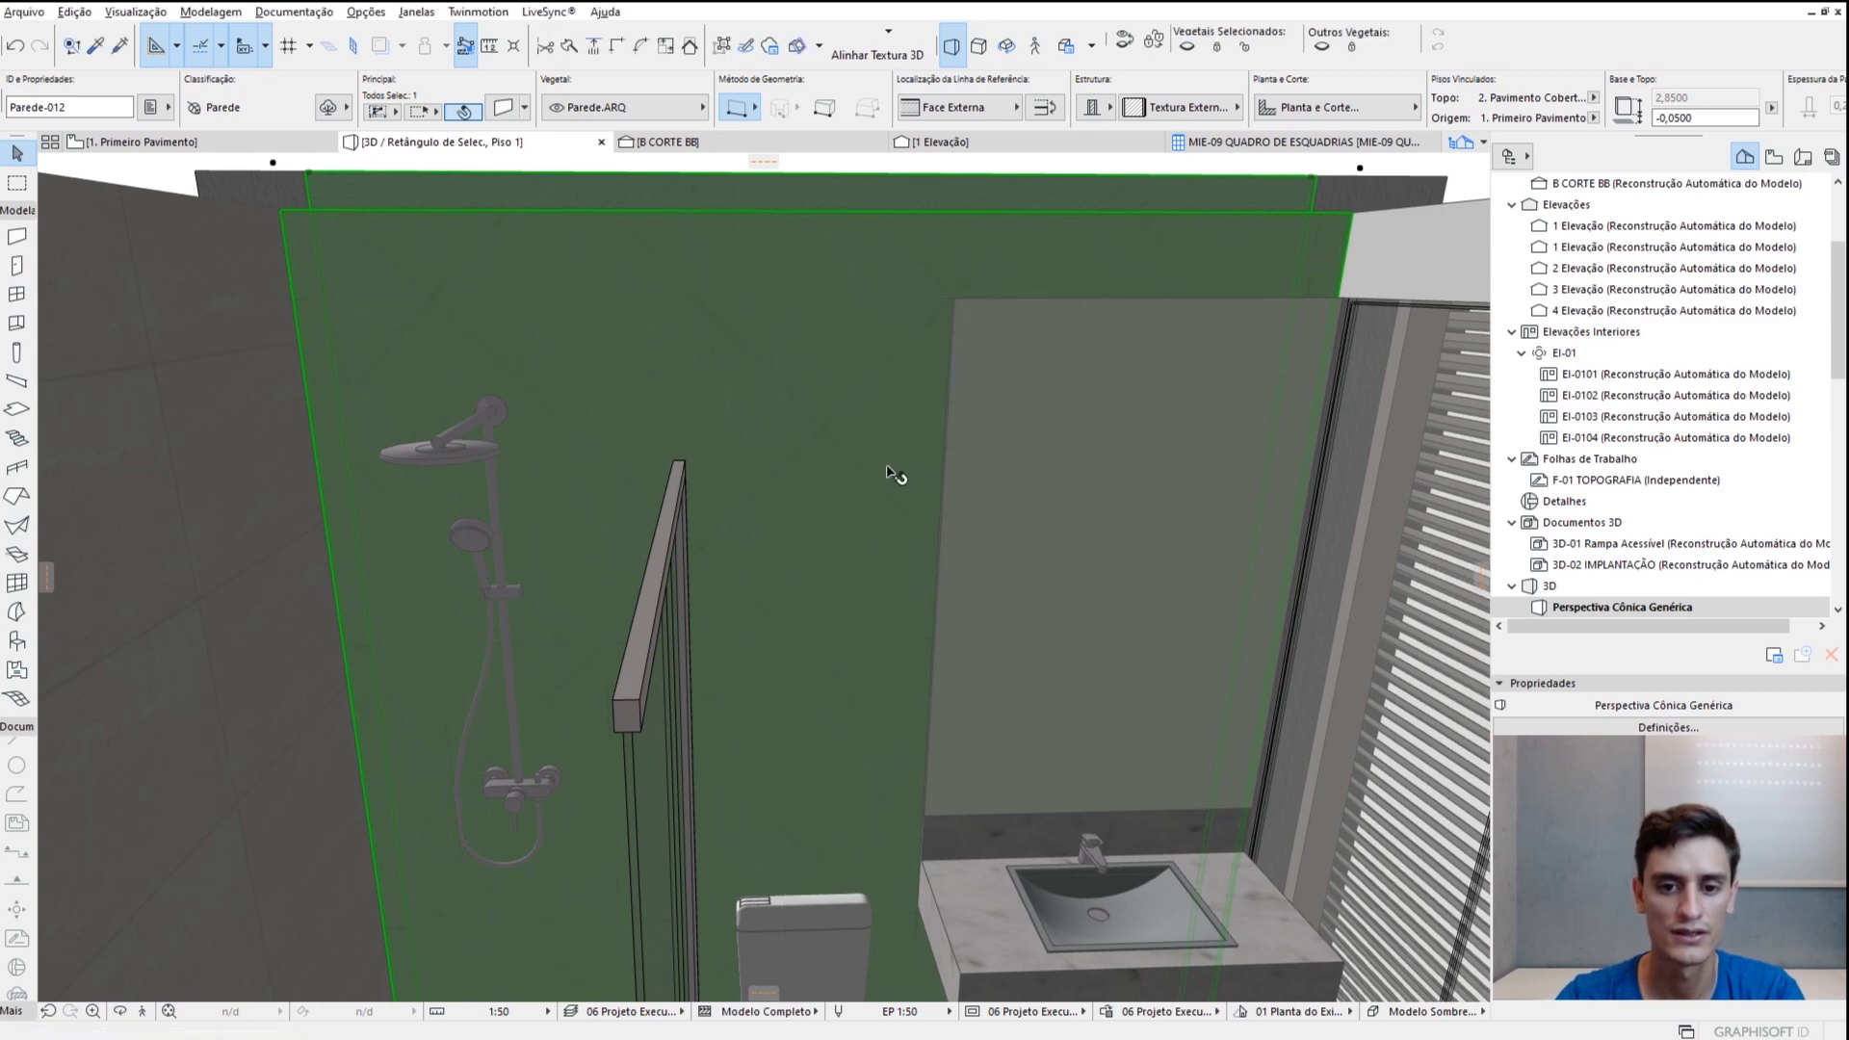
middle_click_drag(881, 488, 944, 363, "shift")
scroll(944, 363, "down", 10)
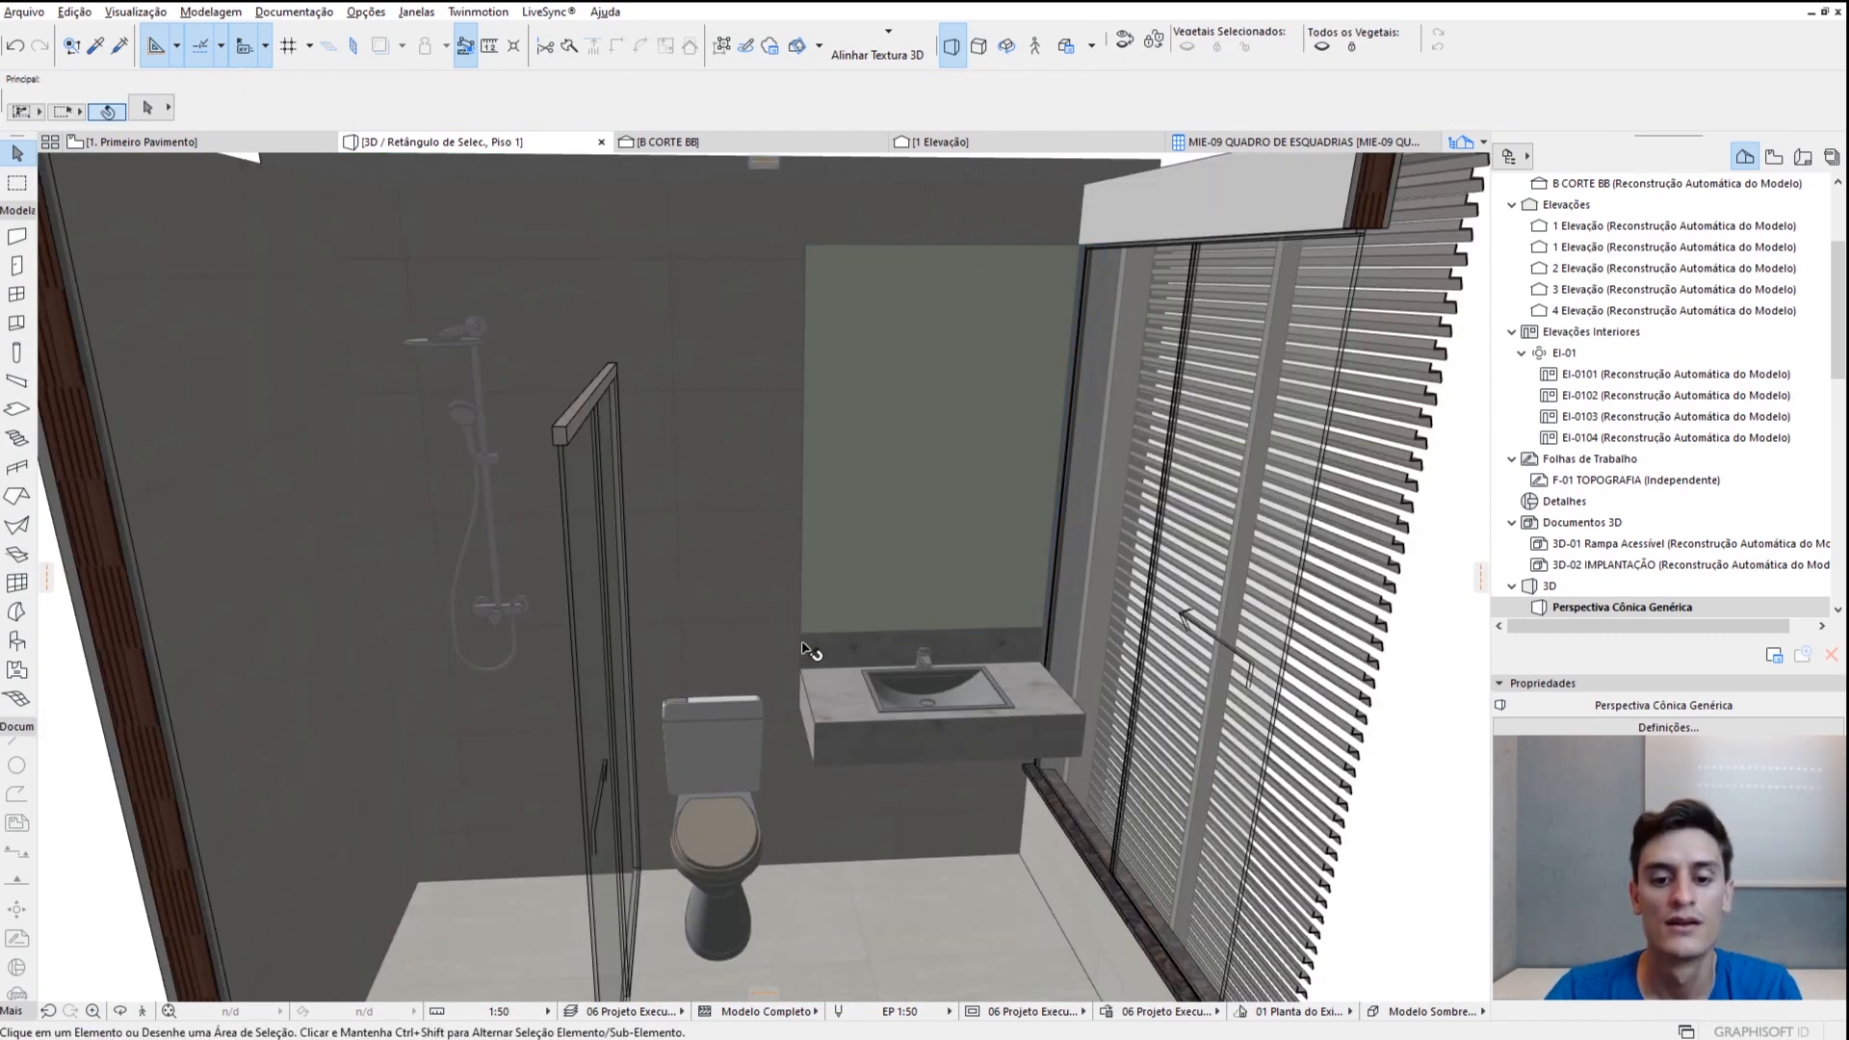
scroll(805, 646, "up", 5)
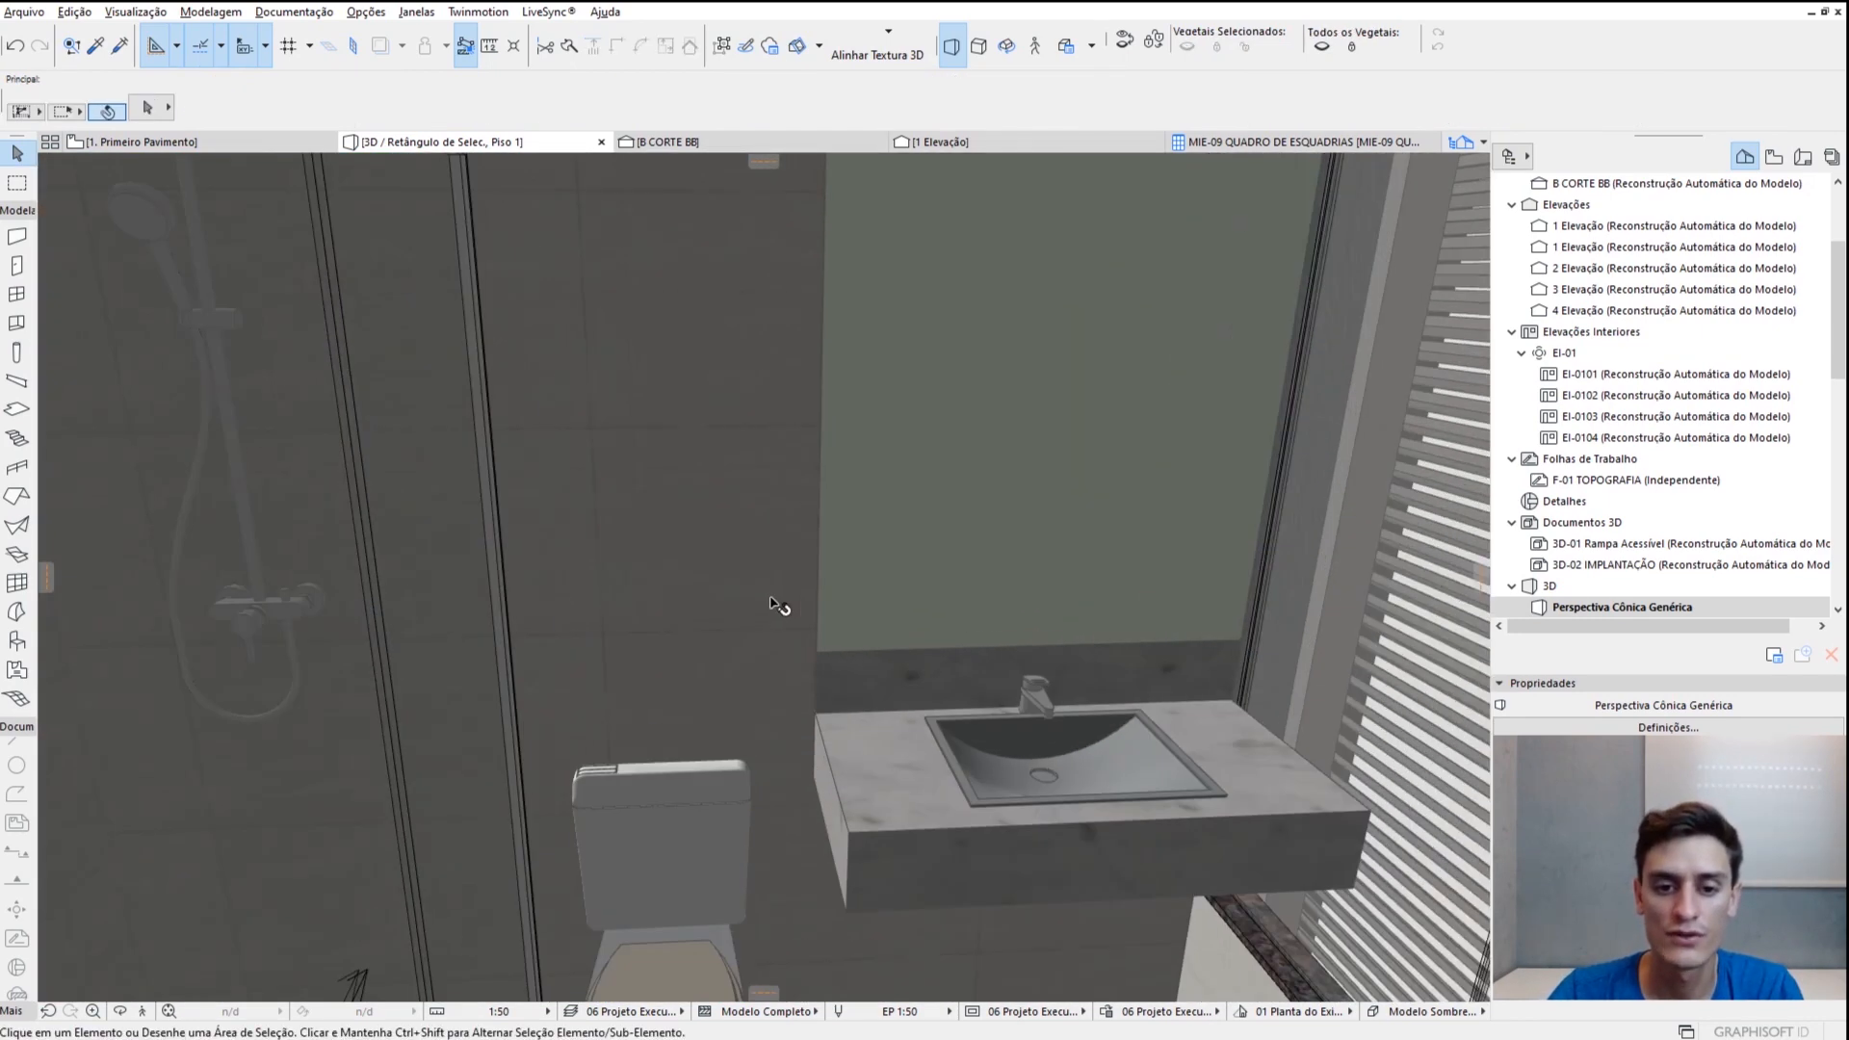
middle_click_drag(744, 535, 866, 669, "shift")
scroll(869, 670, "down", 2)
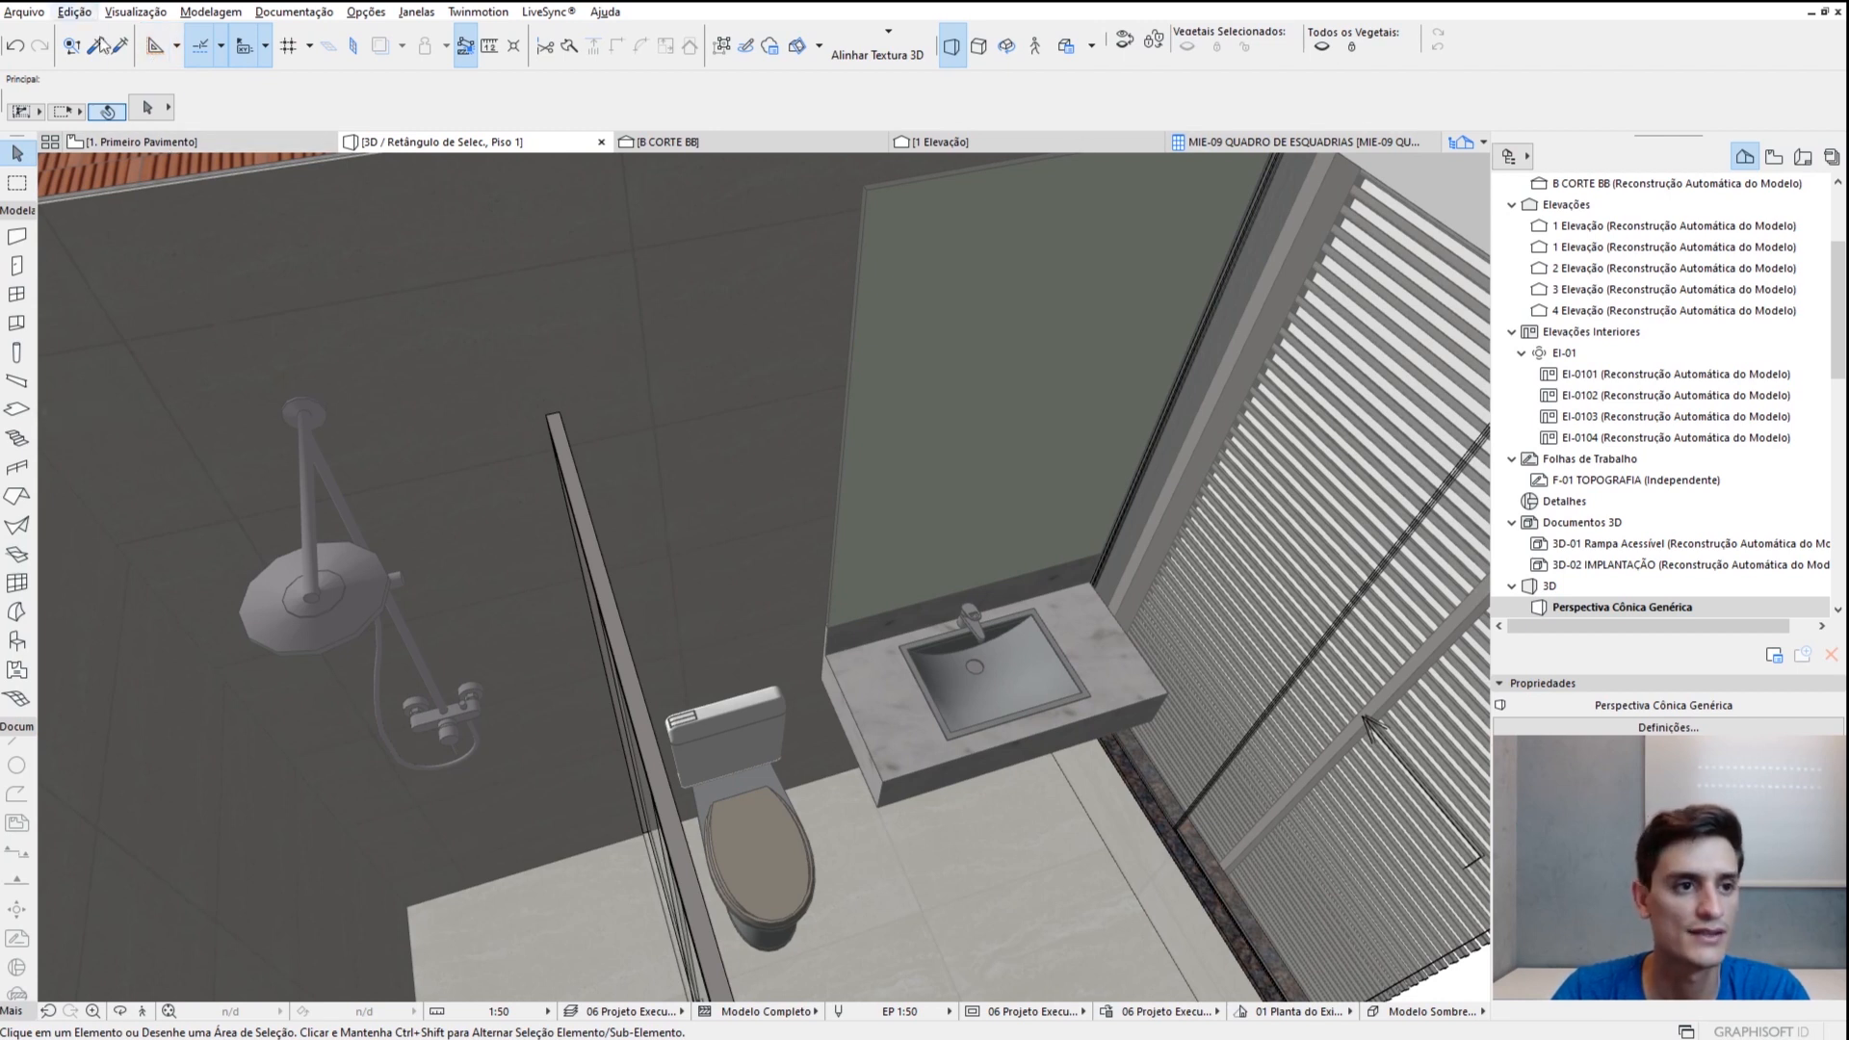
left_click(155, 52)
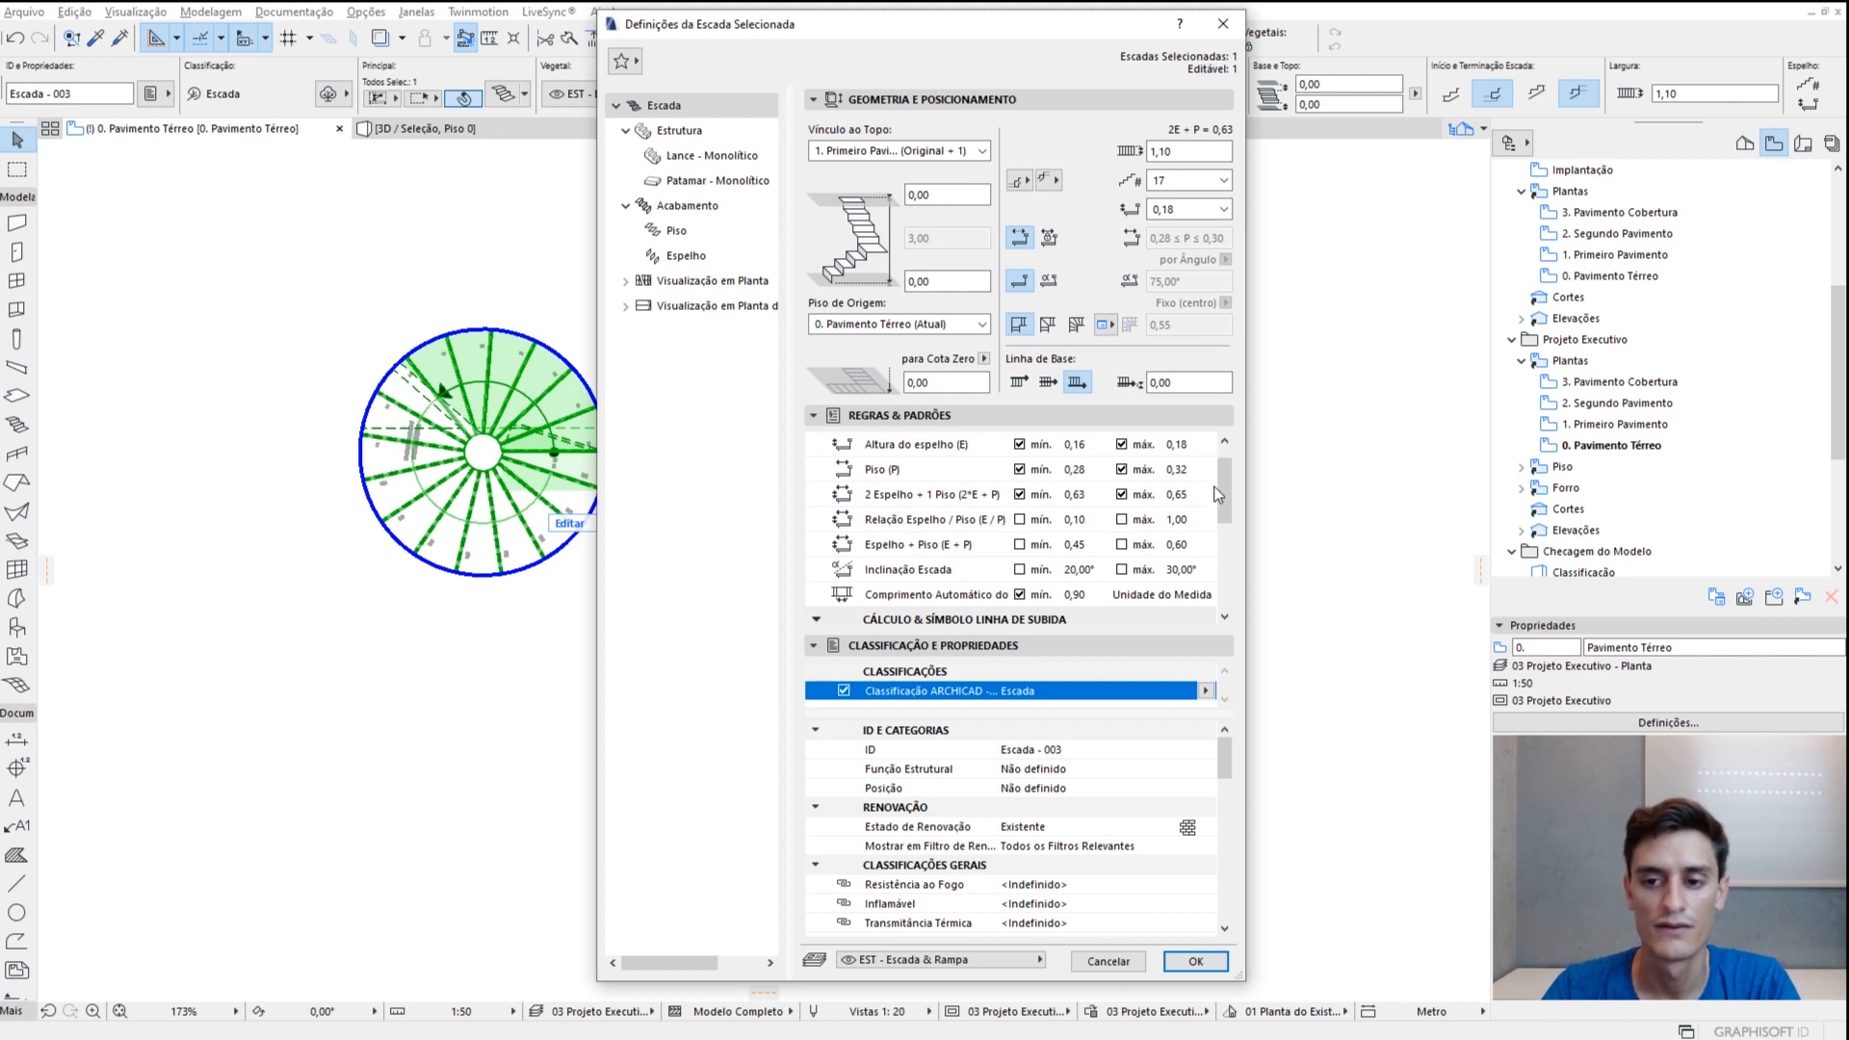
Review the spiral stair's Regras & Padrões settings for treads, risers, walking line and headroom, and accept the dialog
scroll(1234, 511, "down", 2)
scroll(1234, 510, "down", 1)
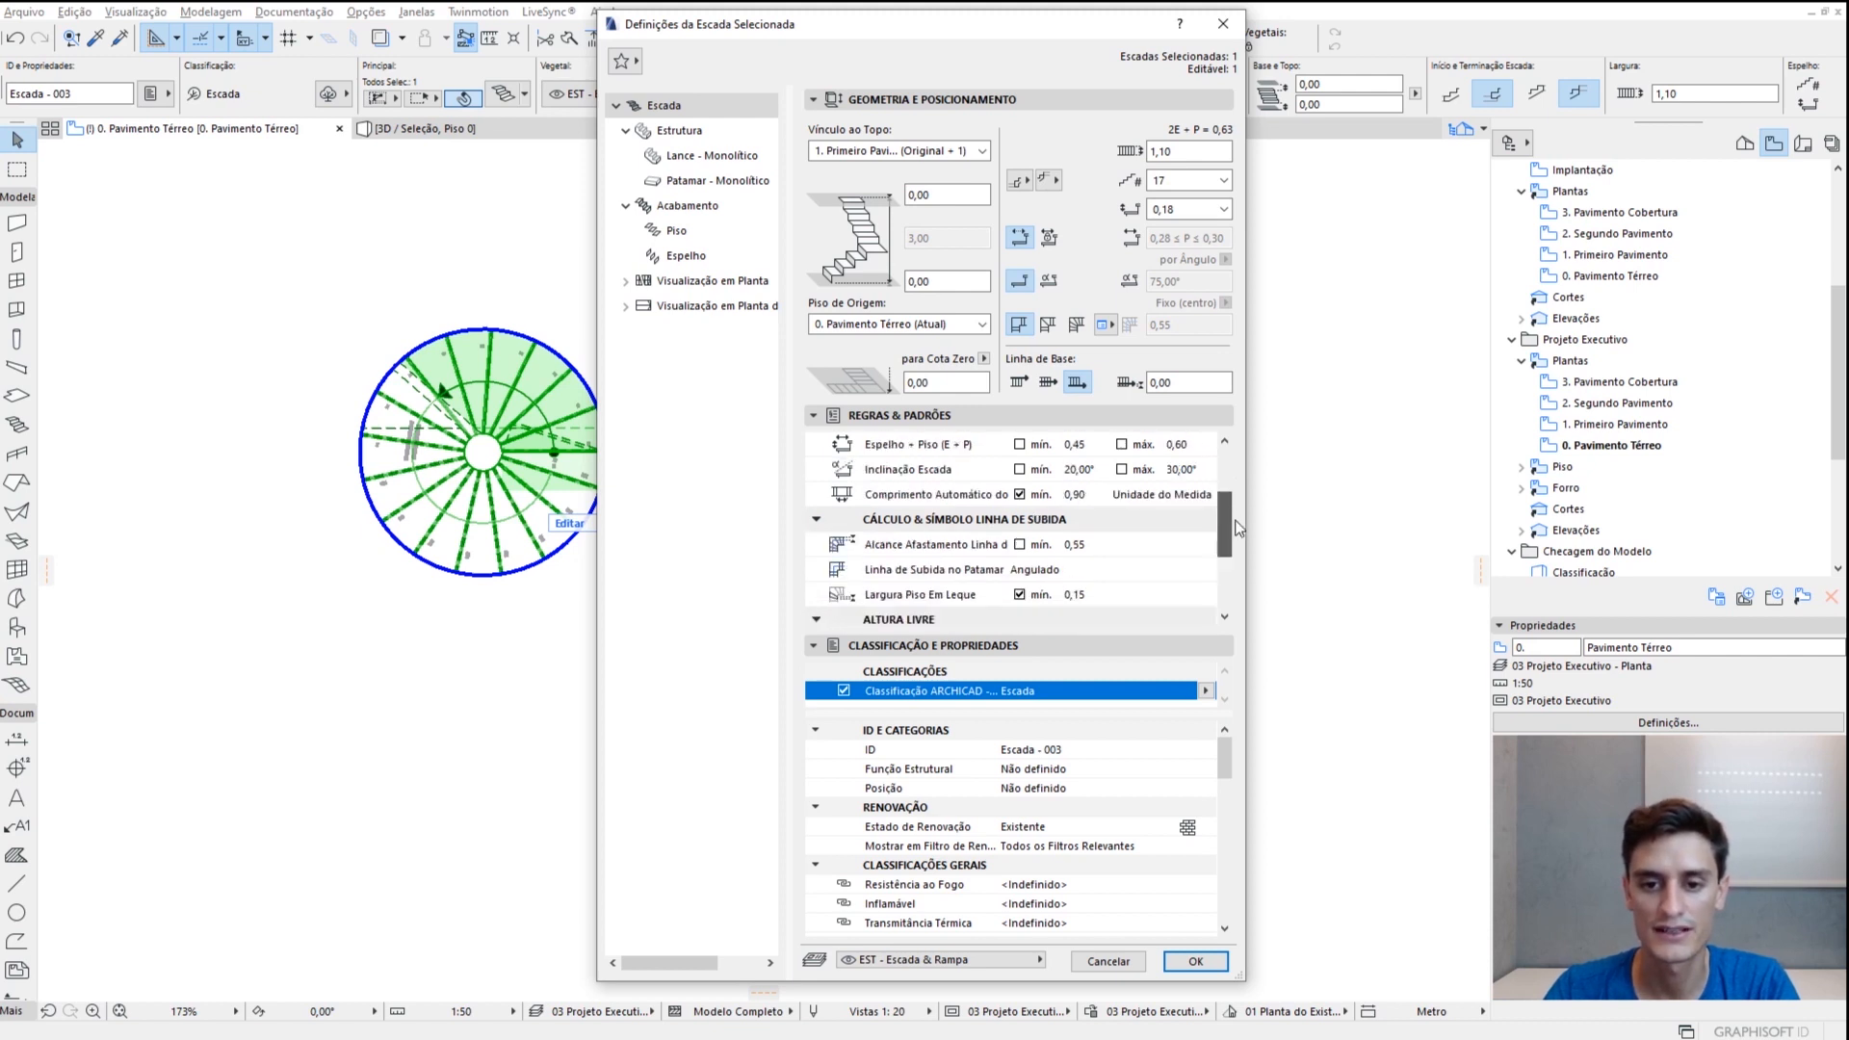
scroll(1231, 551, "down", 2)
scroll(1233, 558, "down", 2)
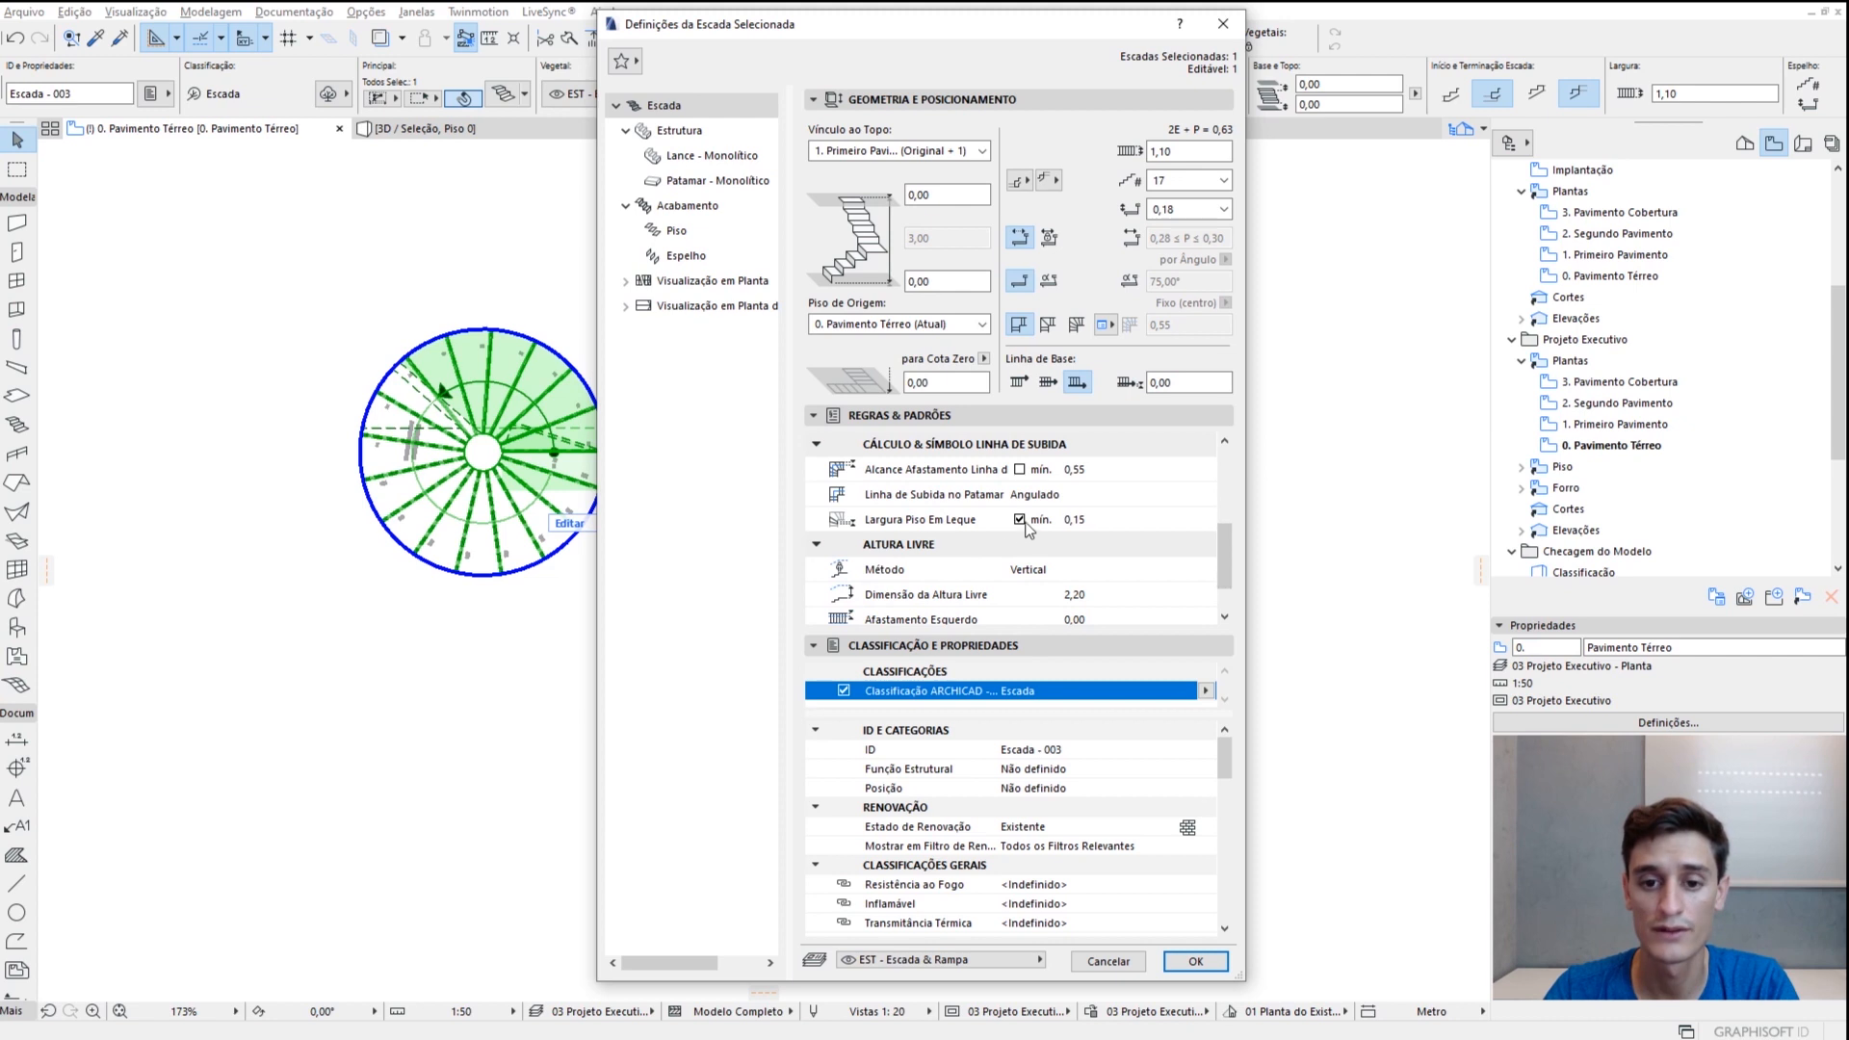
scroll(1225, 554, "up", 5)
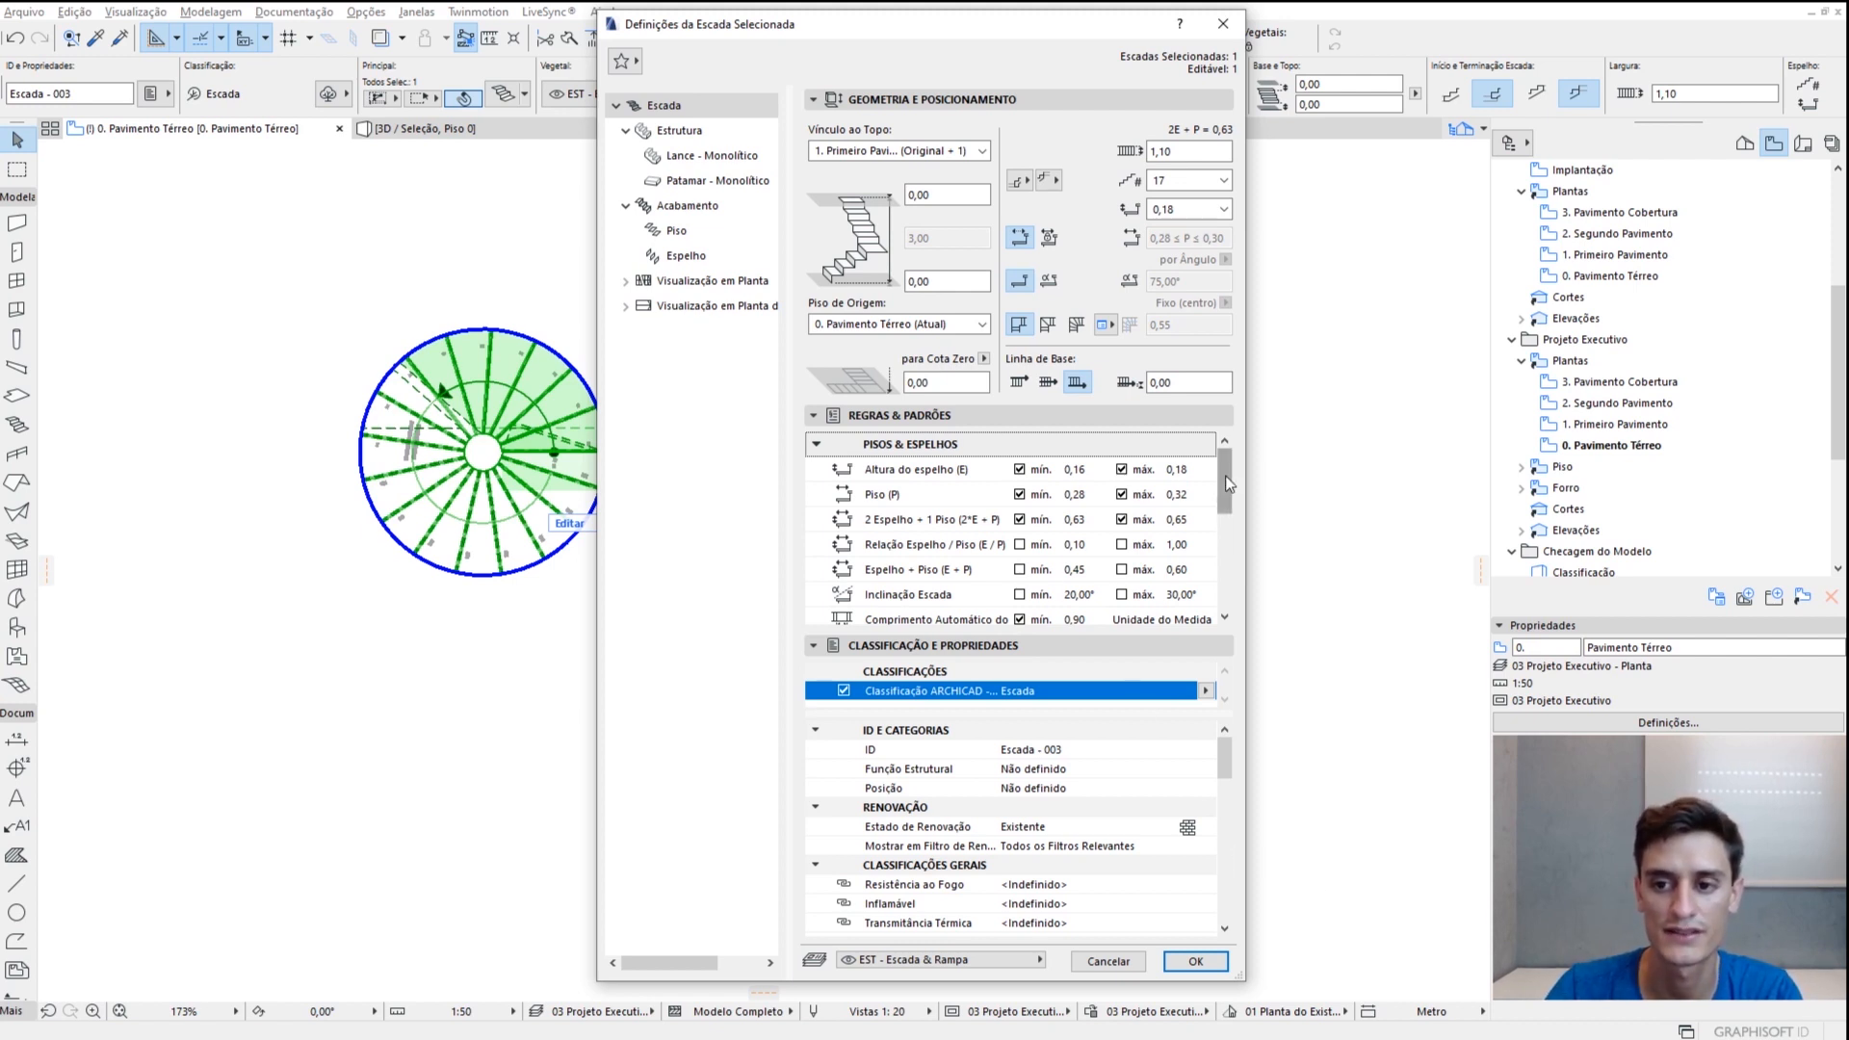
scroll(1221, 511, "down", 5)
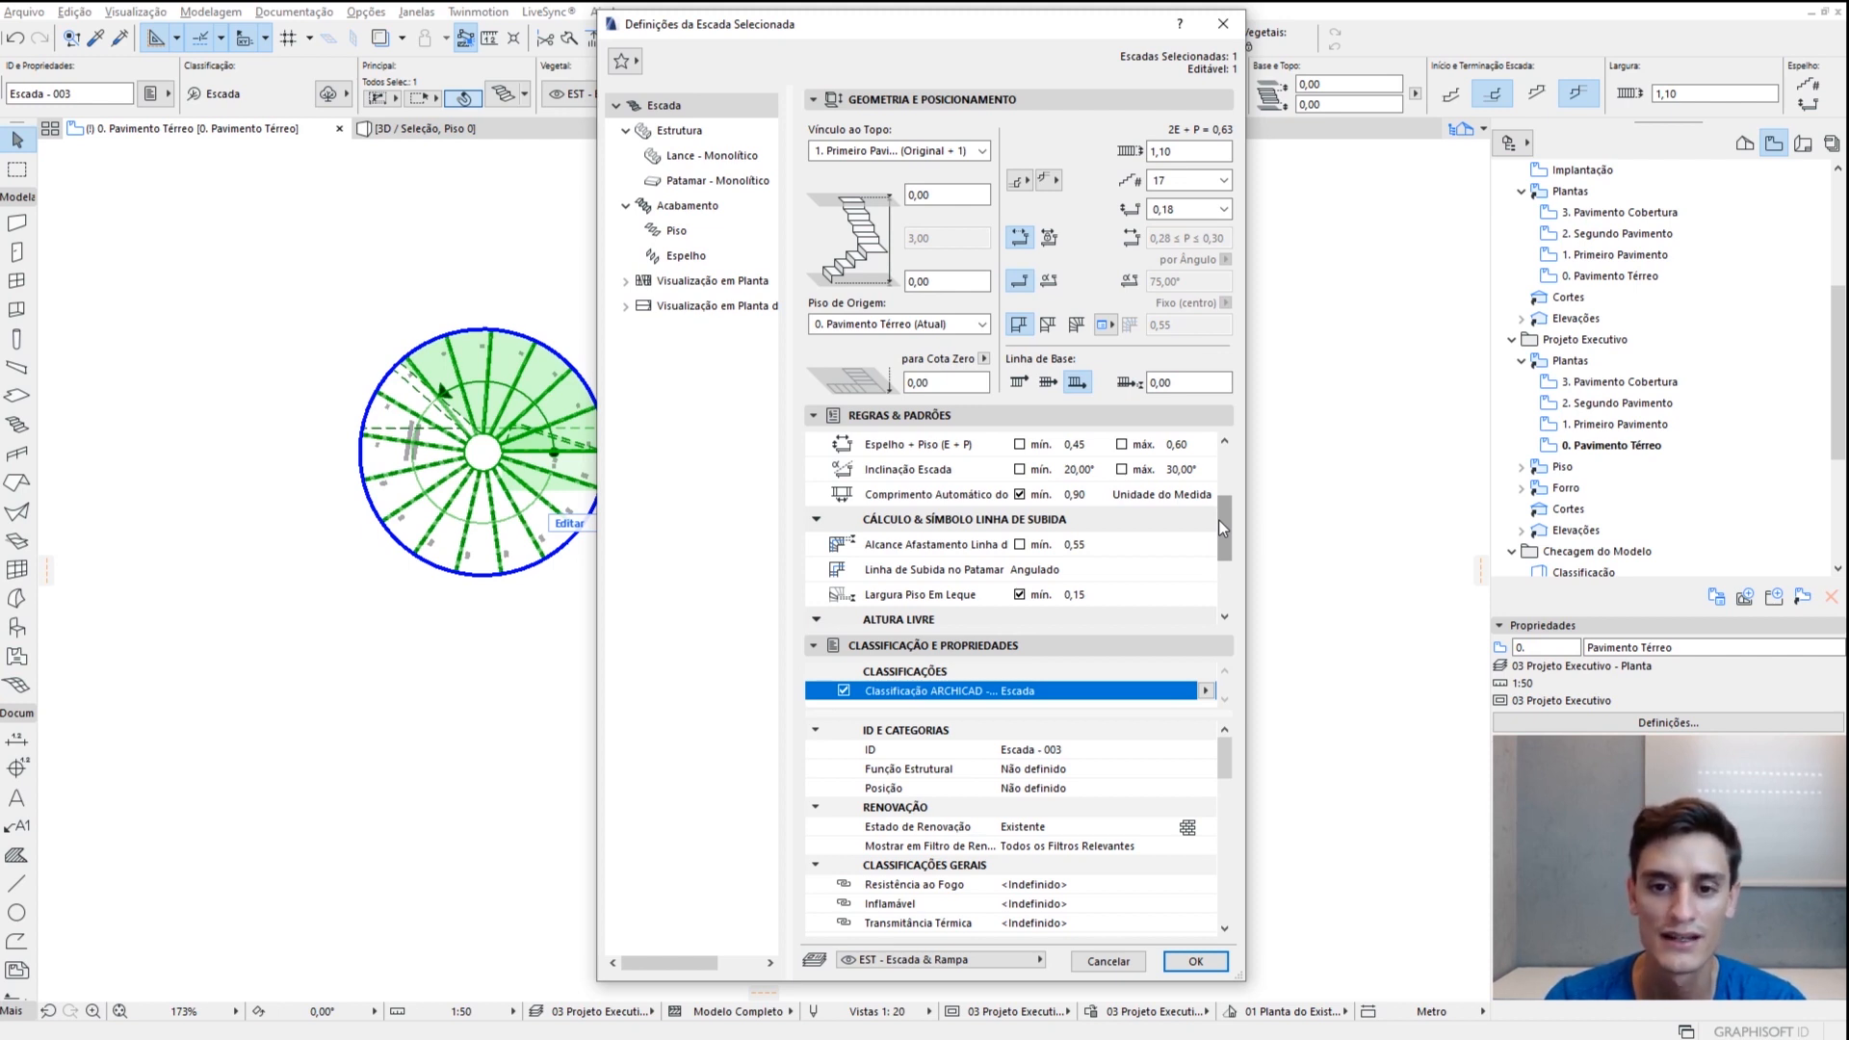
left_click_drag(1217, 518, 1220, 464)
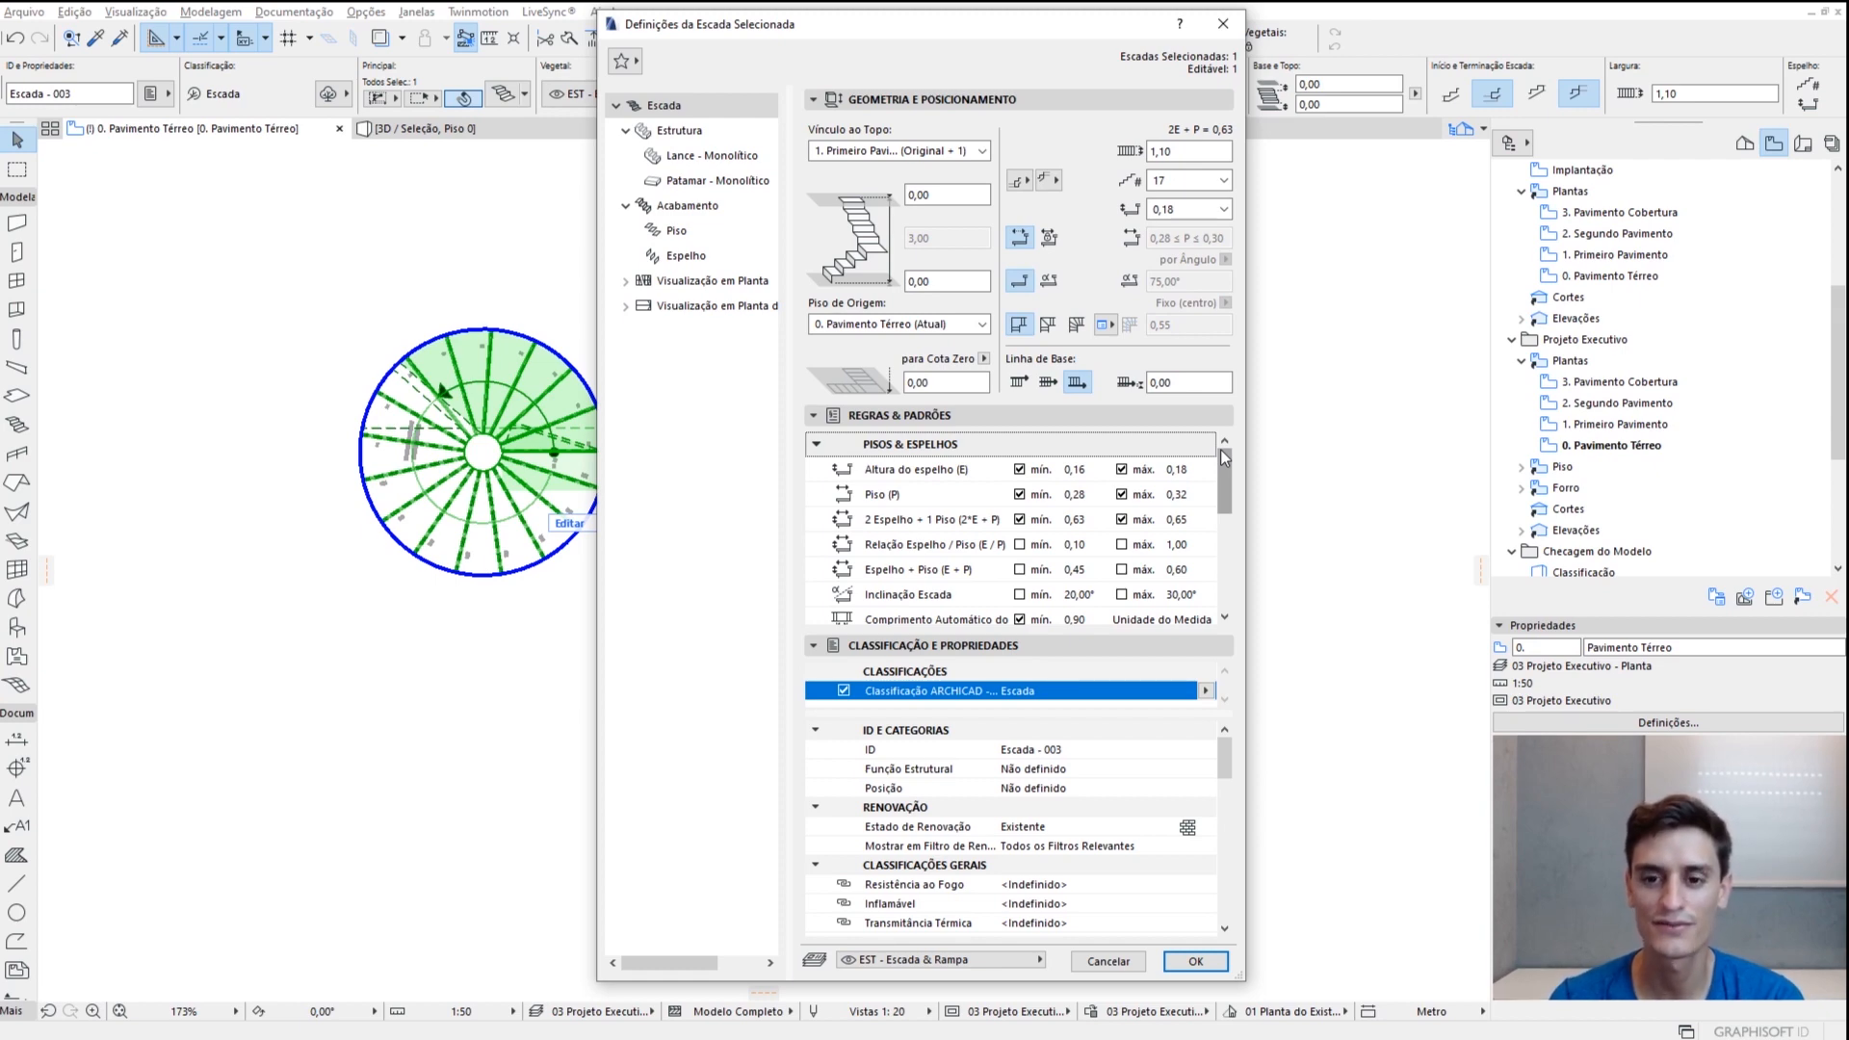
left_click(1195, 960)
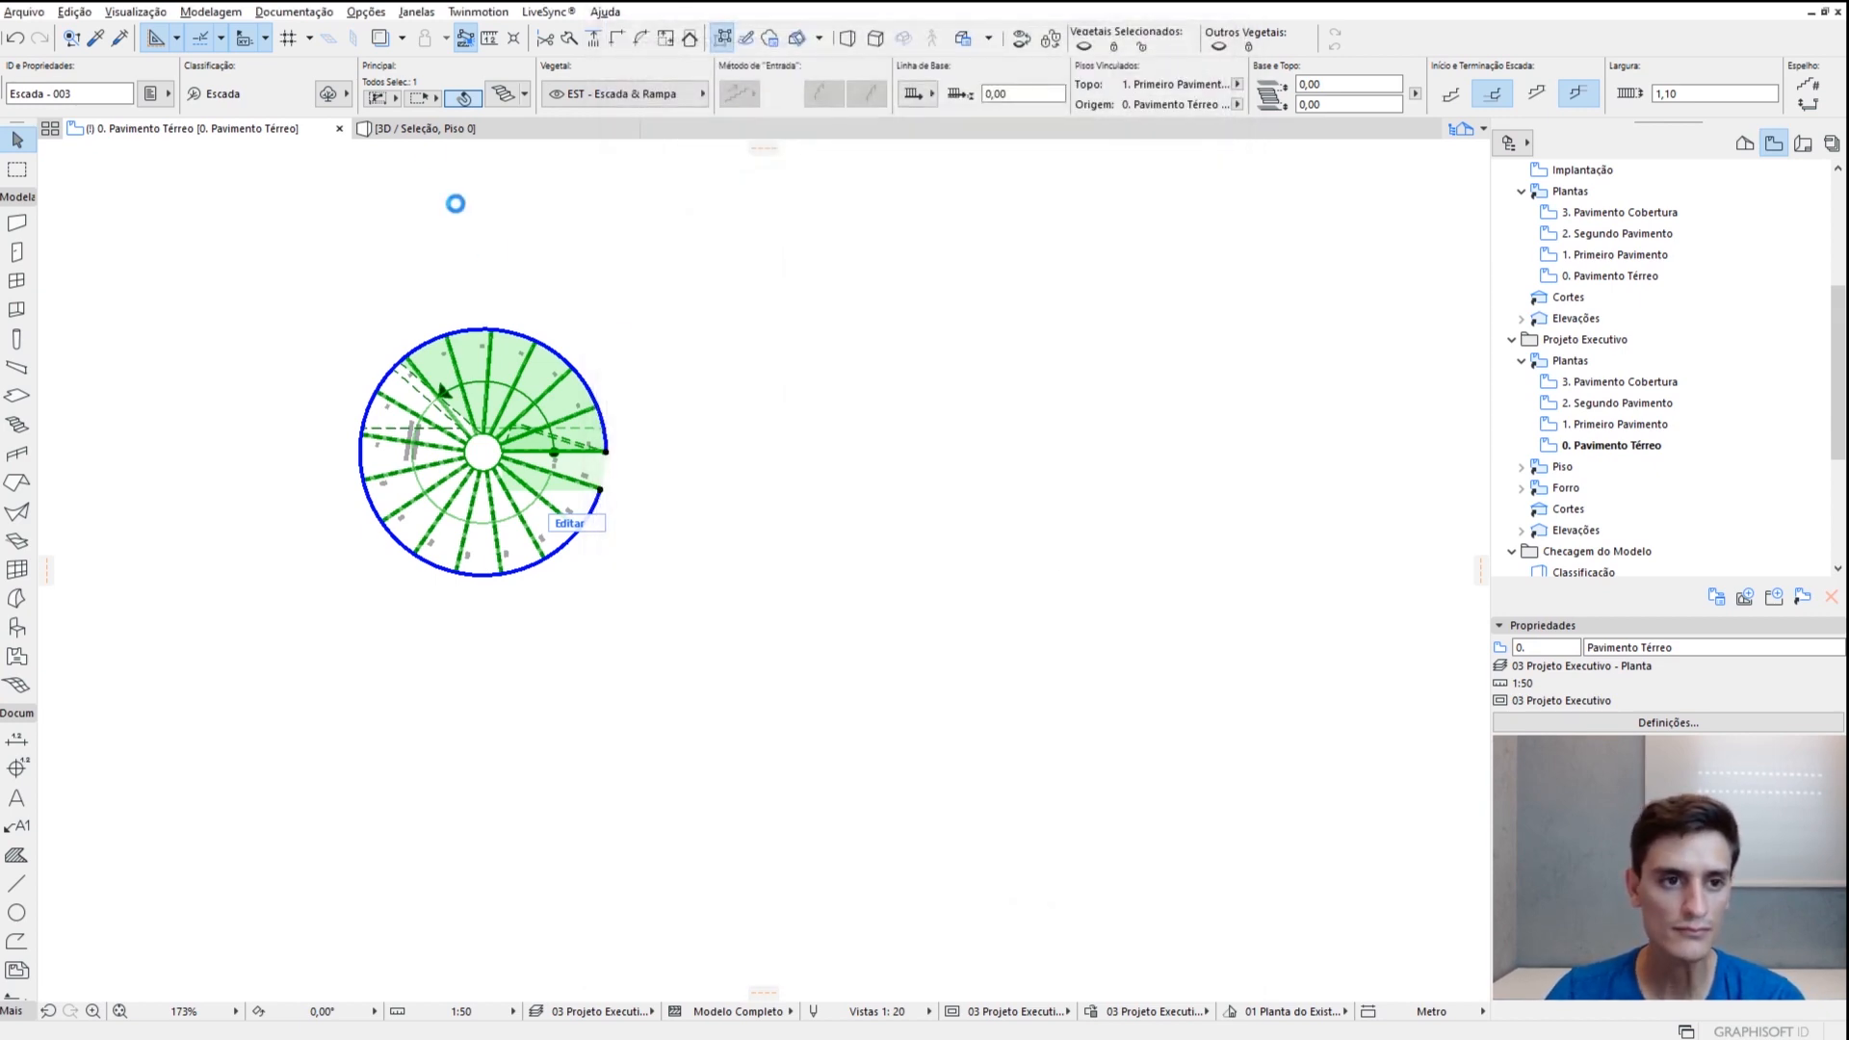
View the spiral stair in 3D from a lower angle and return to the 0. Pavimento Térreo plan
left_click(423, 129)
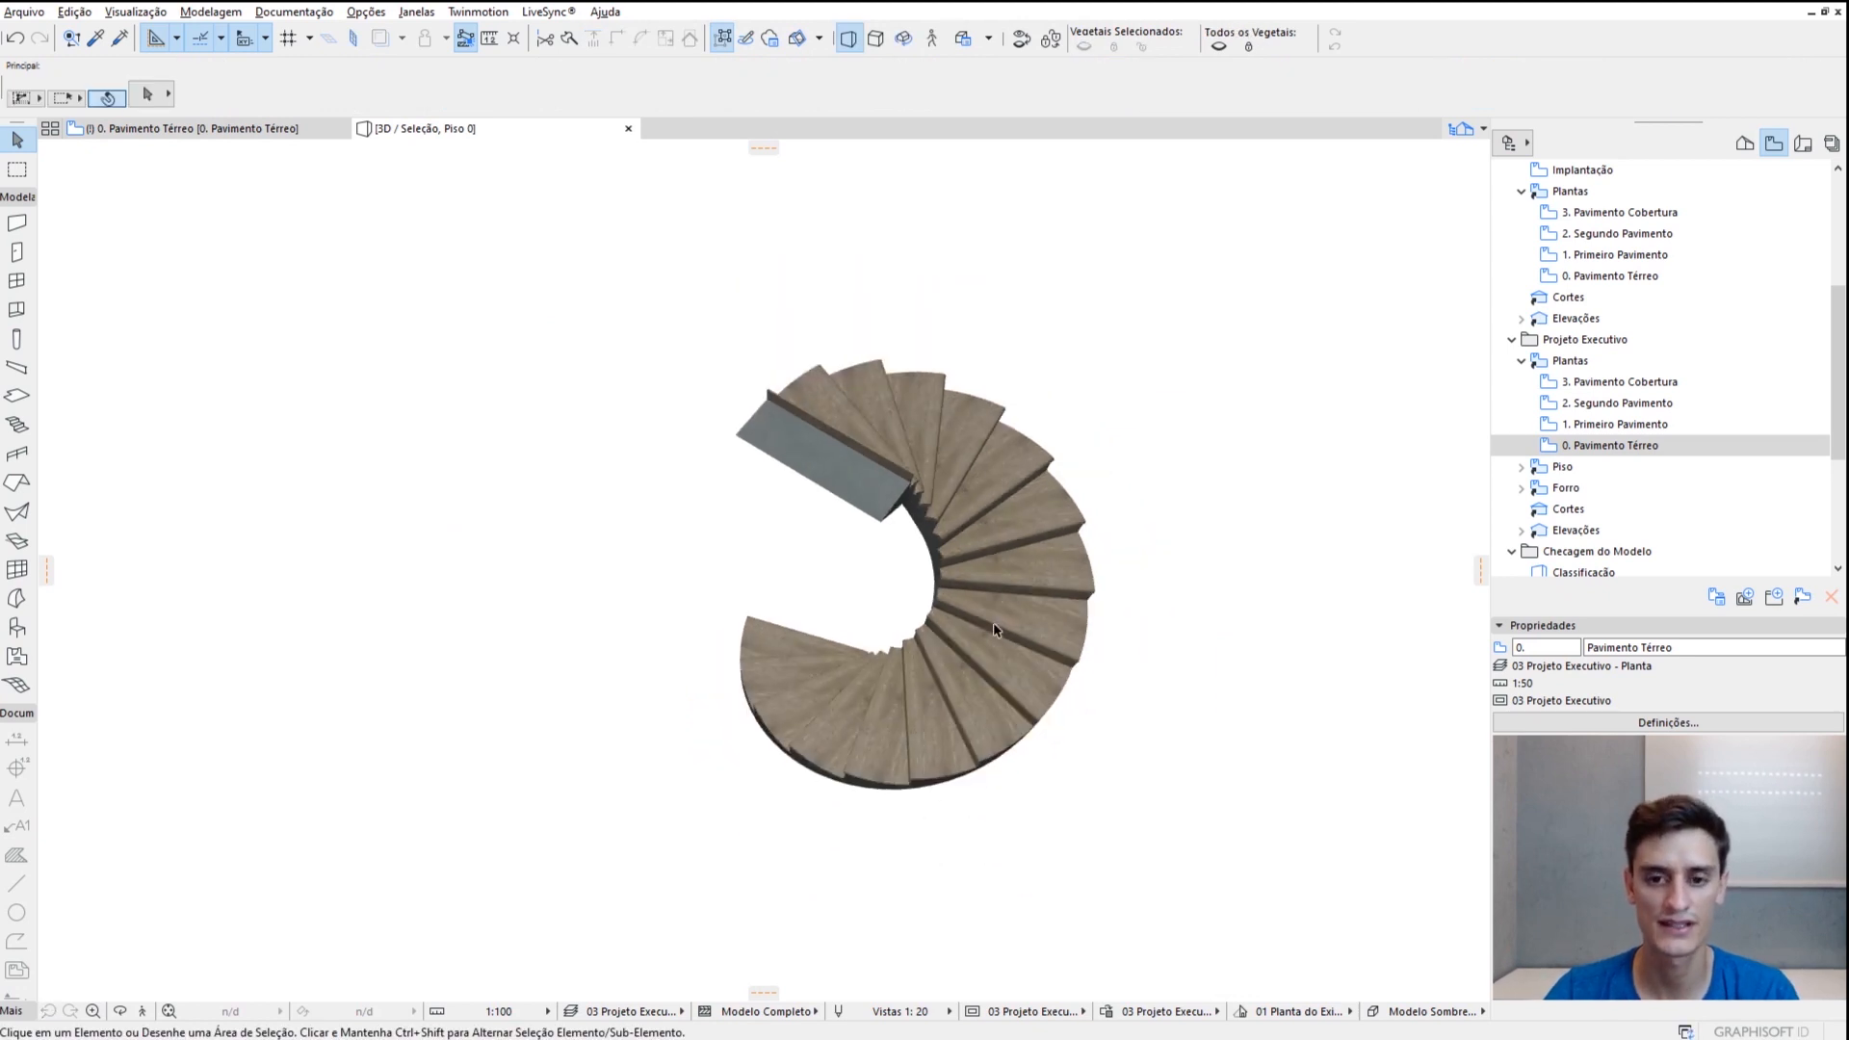
left_click_drag(995, 630, 646, 332)
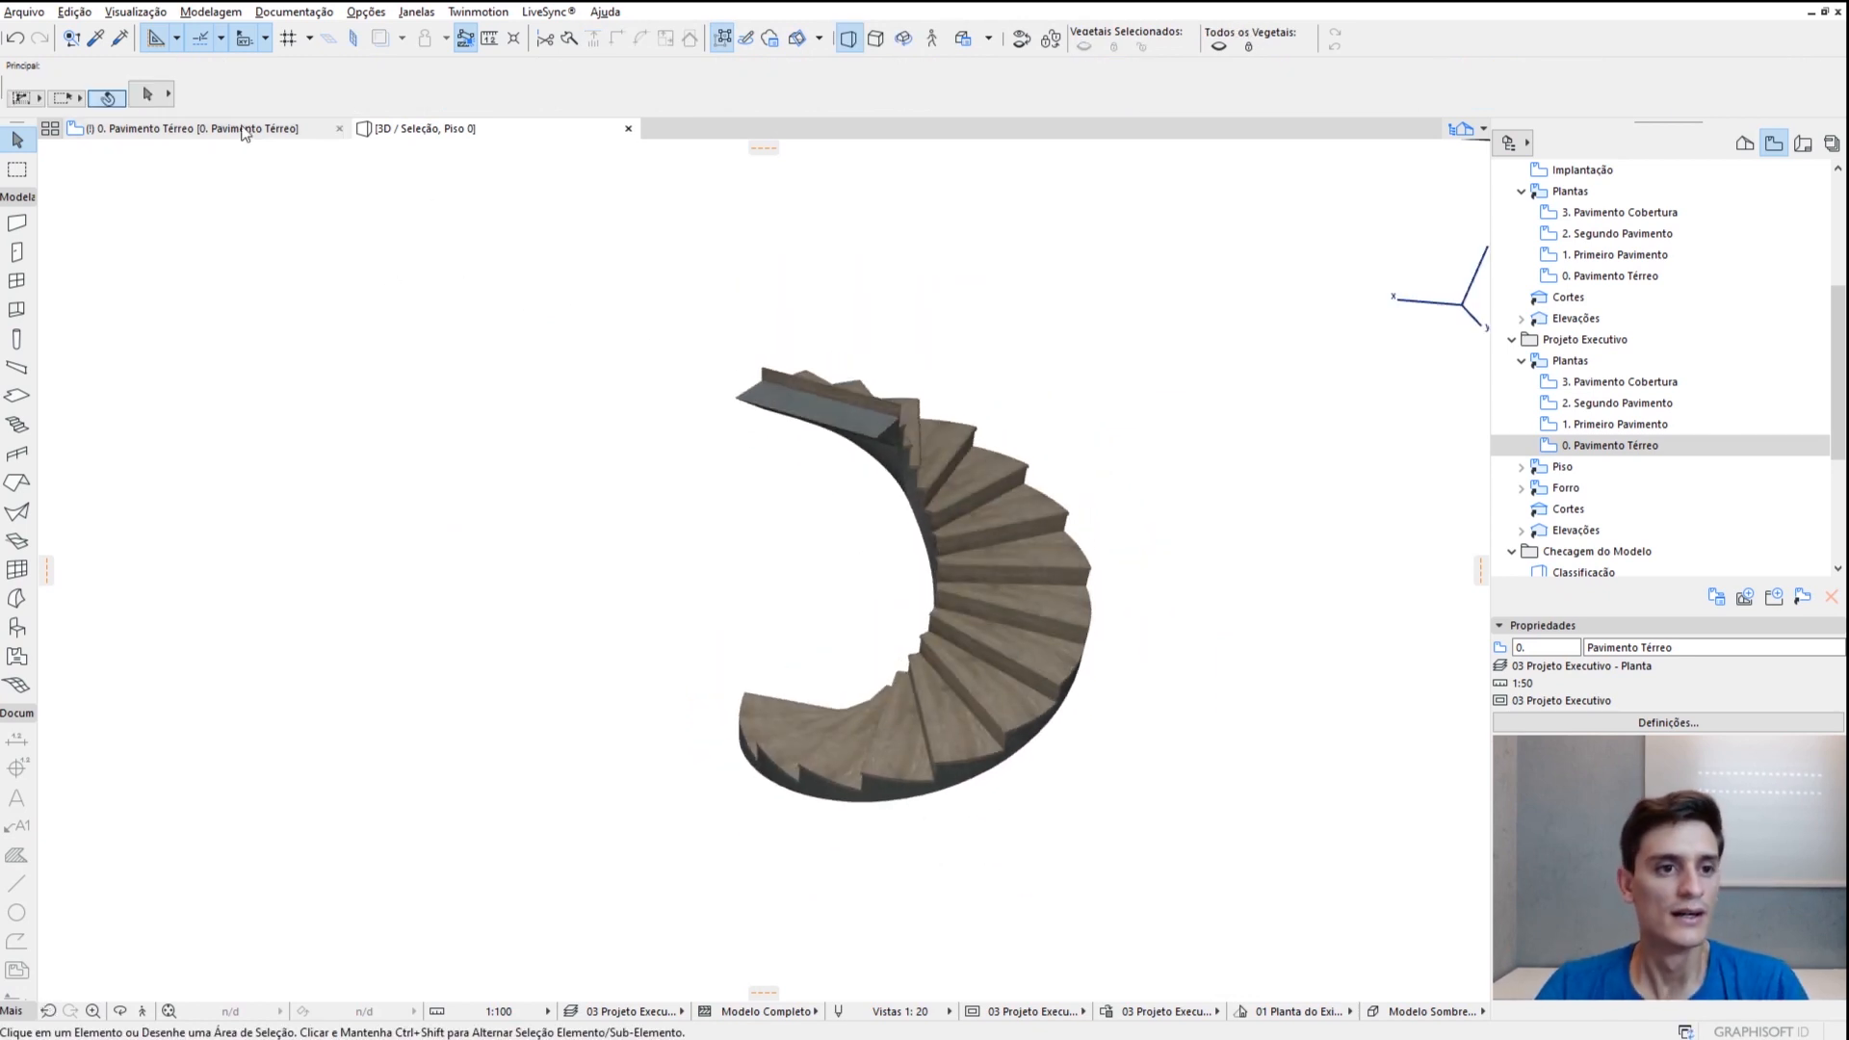
left_click(246, 129)
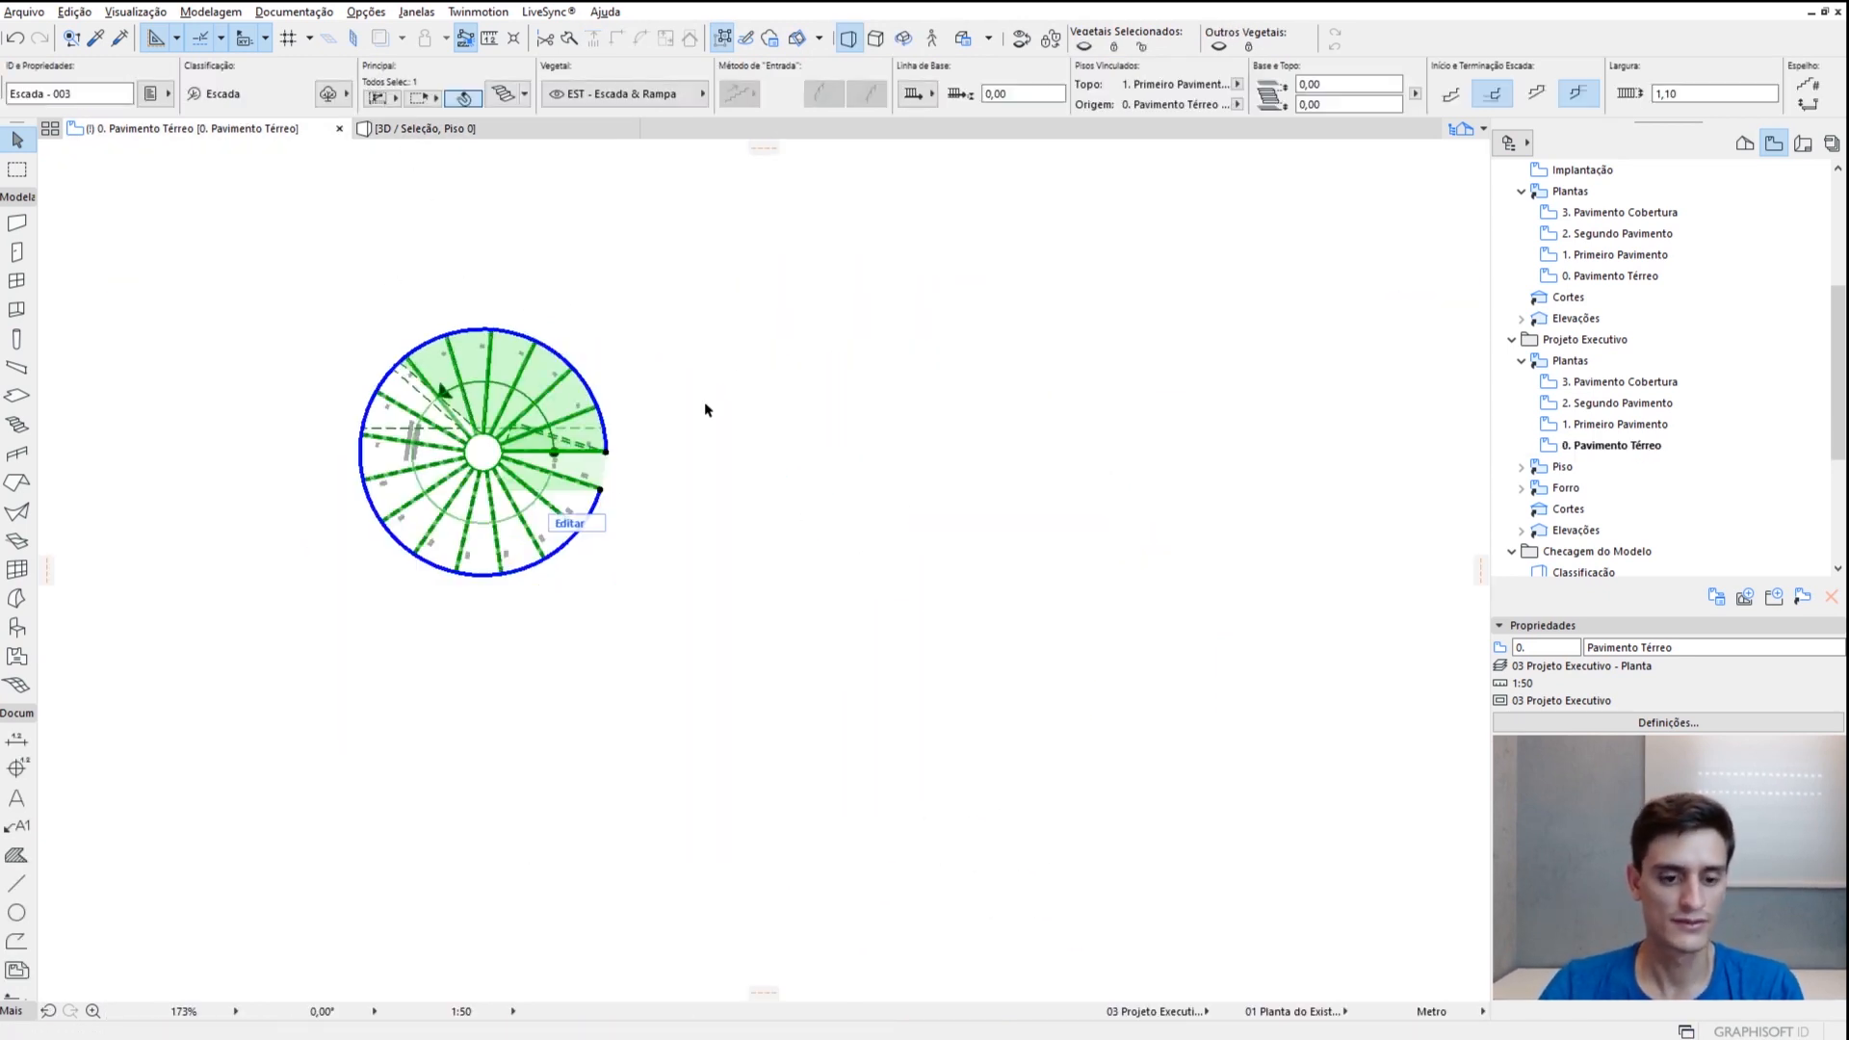
Deselect the stair, read the question in Word about connecting a wall to a stair's slope, and return to the ARCHICAD plan
left_click(723, 400)
key("alt+Tab")
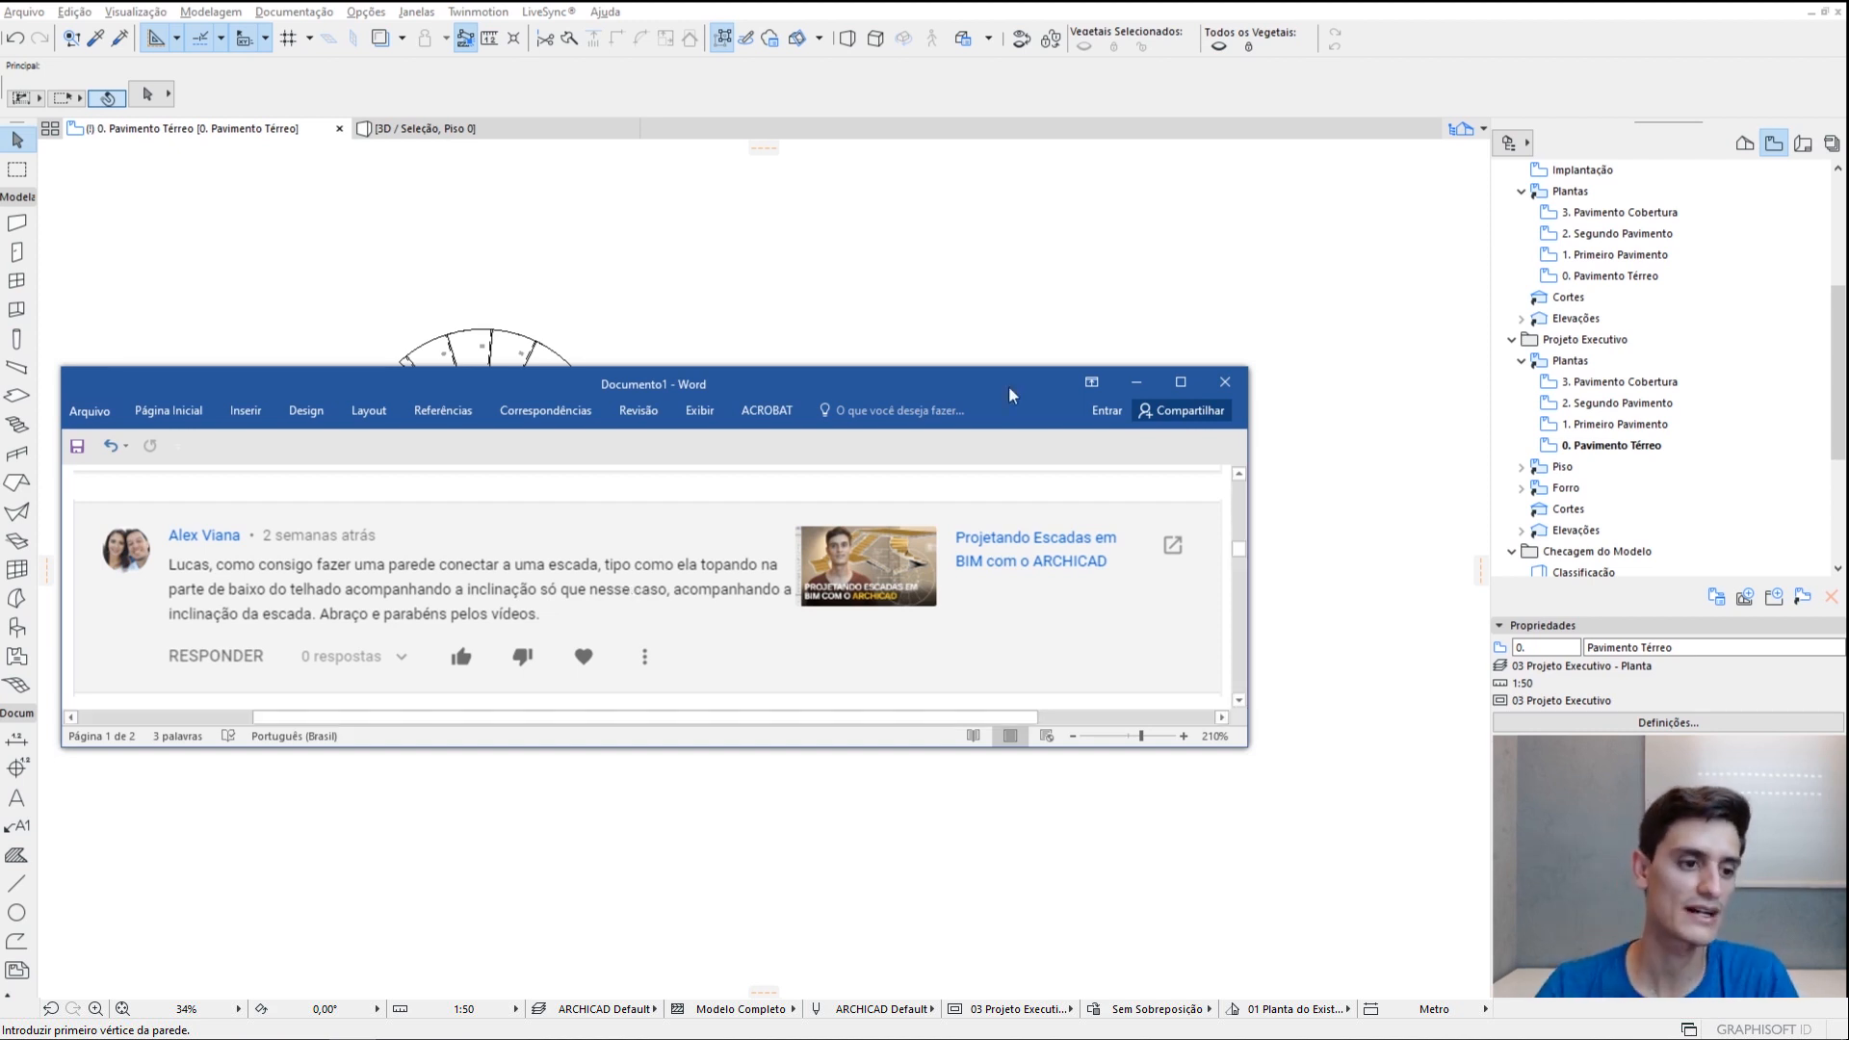
left_click(922, 296)
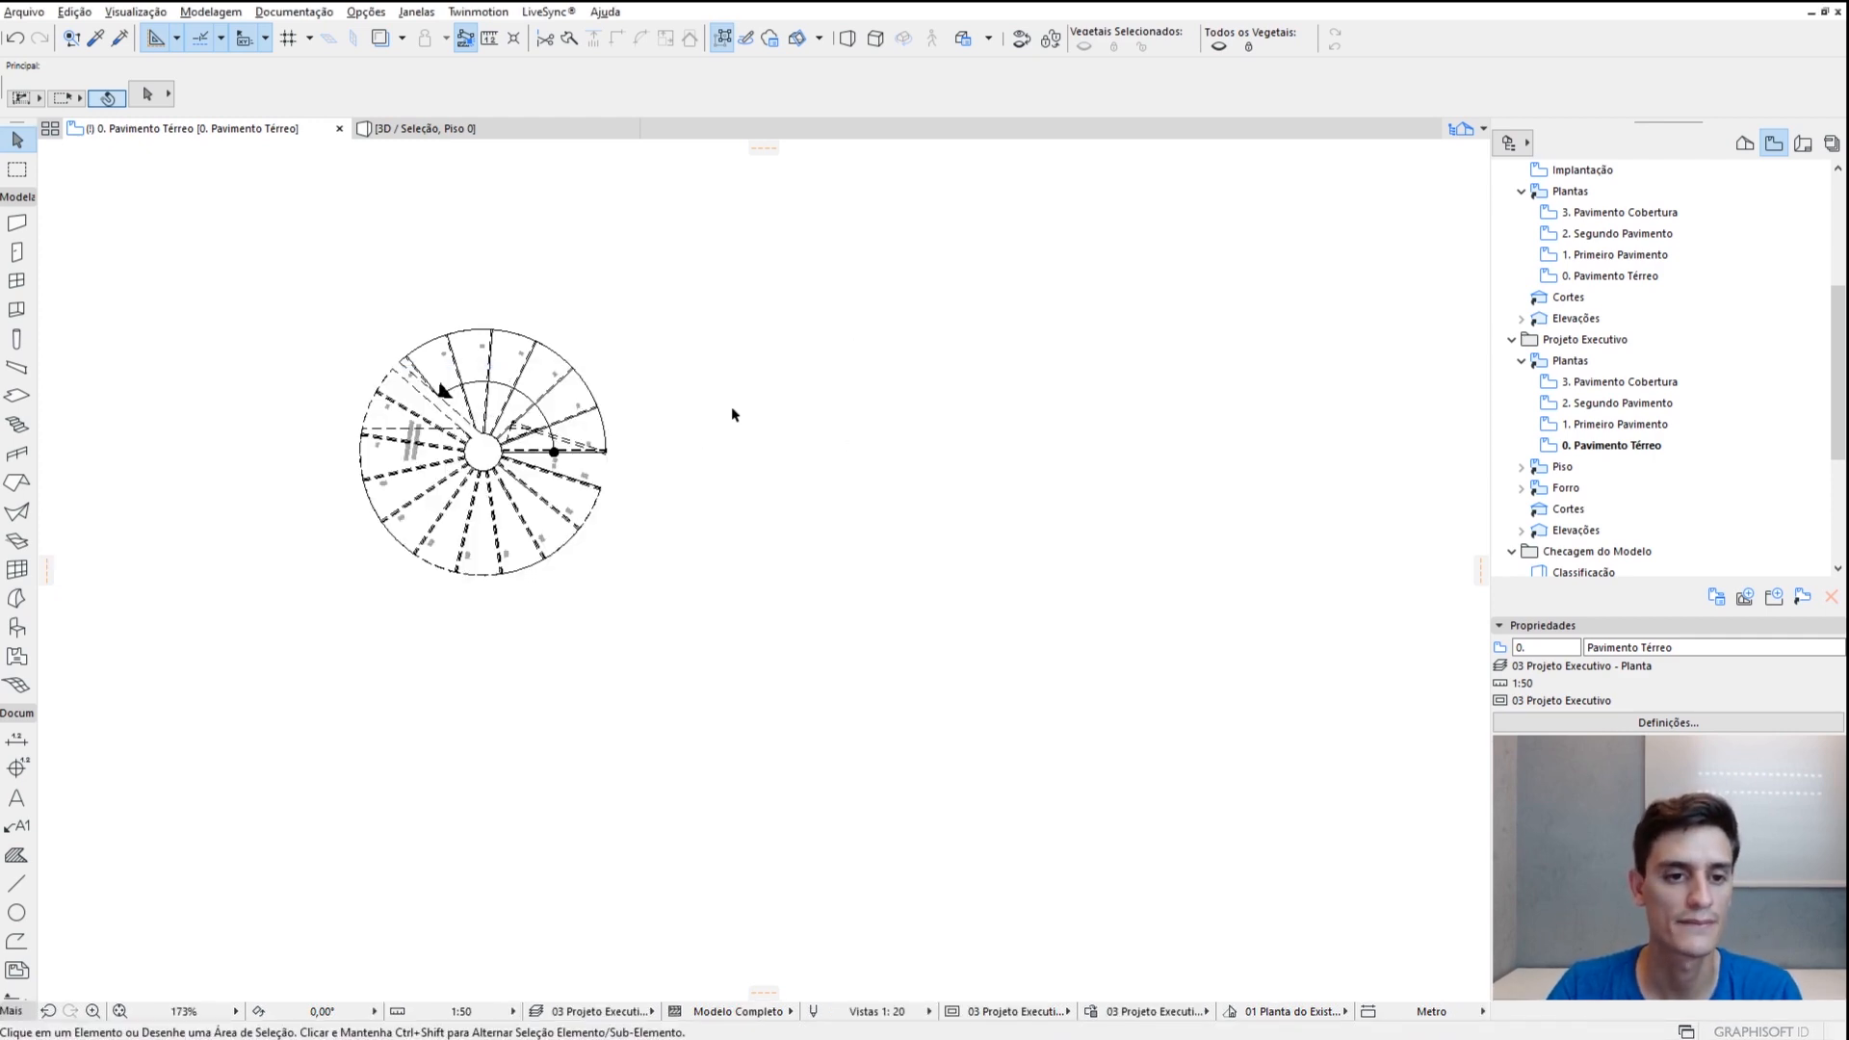
Draw a straight horizontal stair with 17 risers and a width of 1,20 m beside the spiral stair, using a different stair preset
scroll(414, 405, "up", 5)
scroll(289, 318, "down", 2)
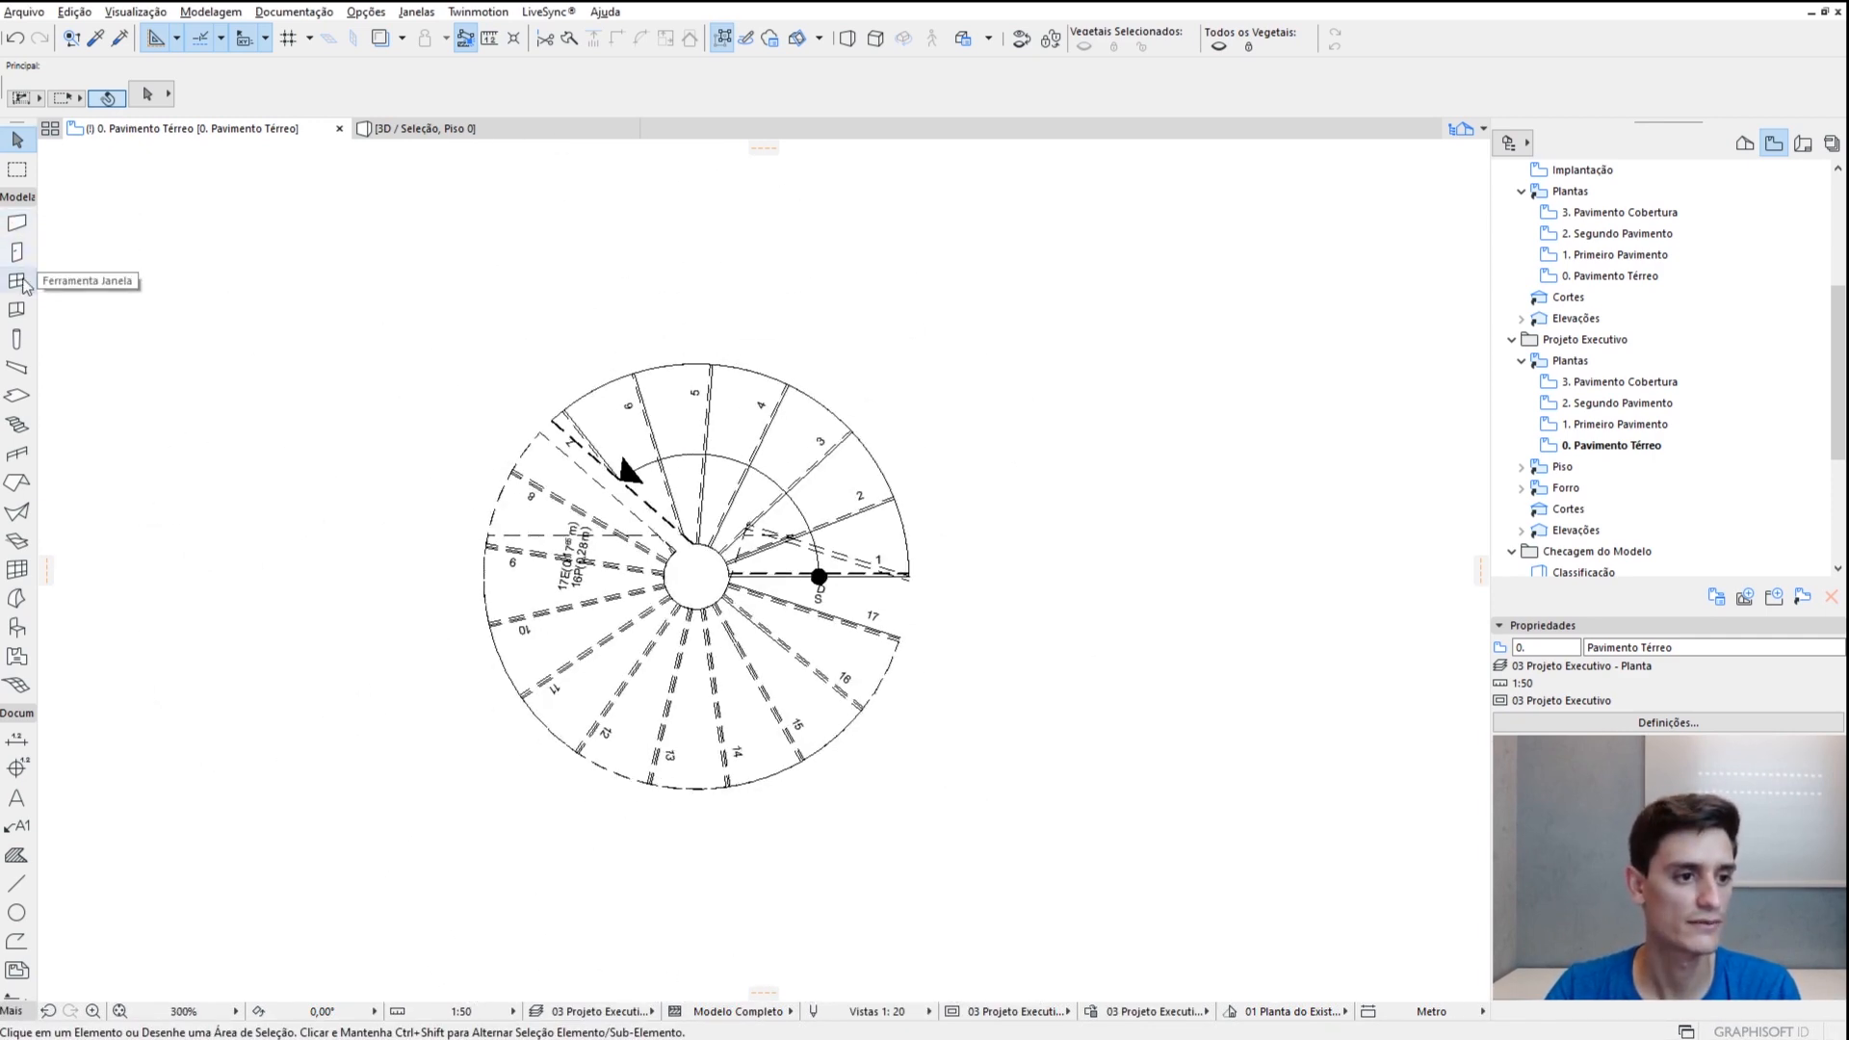
left_click(17, 423)
scroll(287, 455, "down", 4)
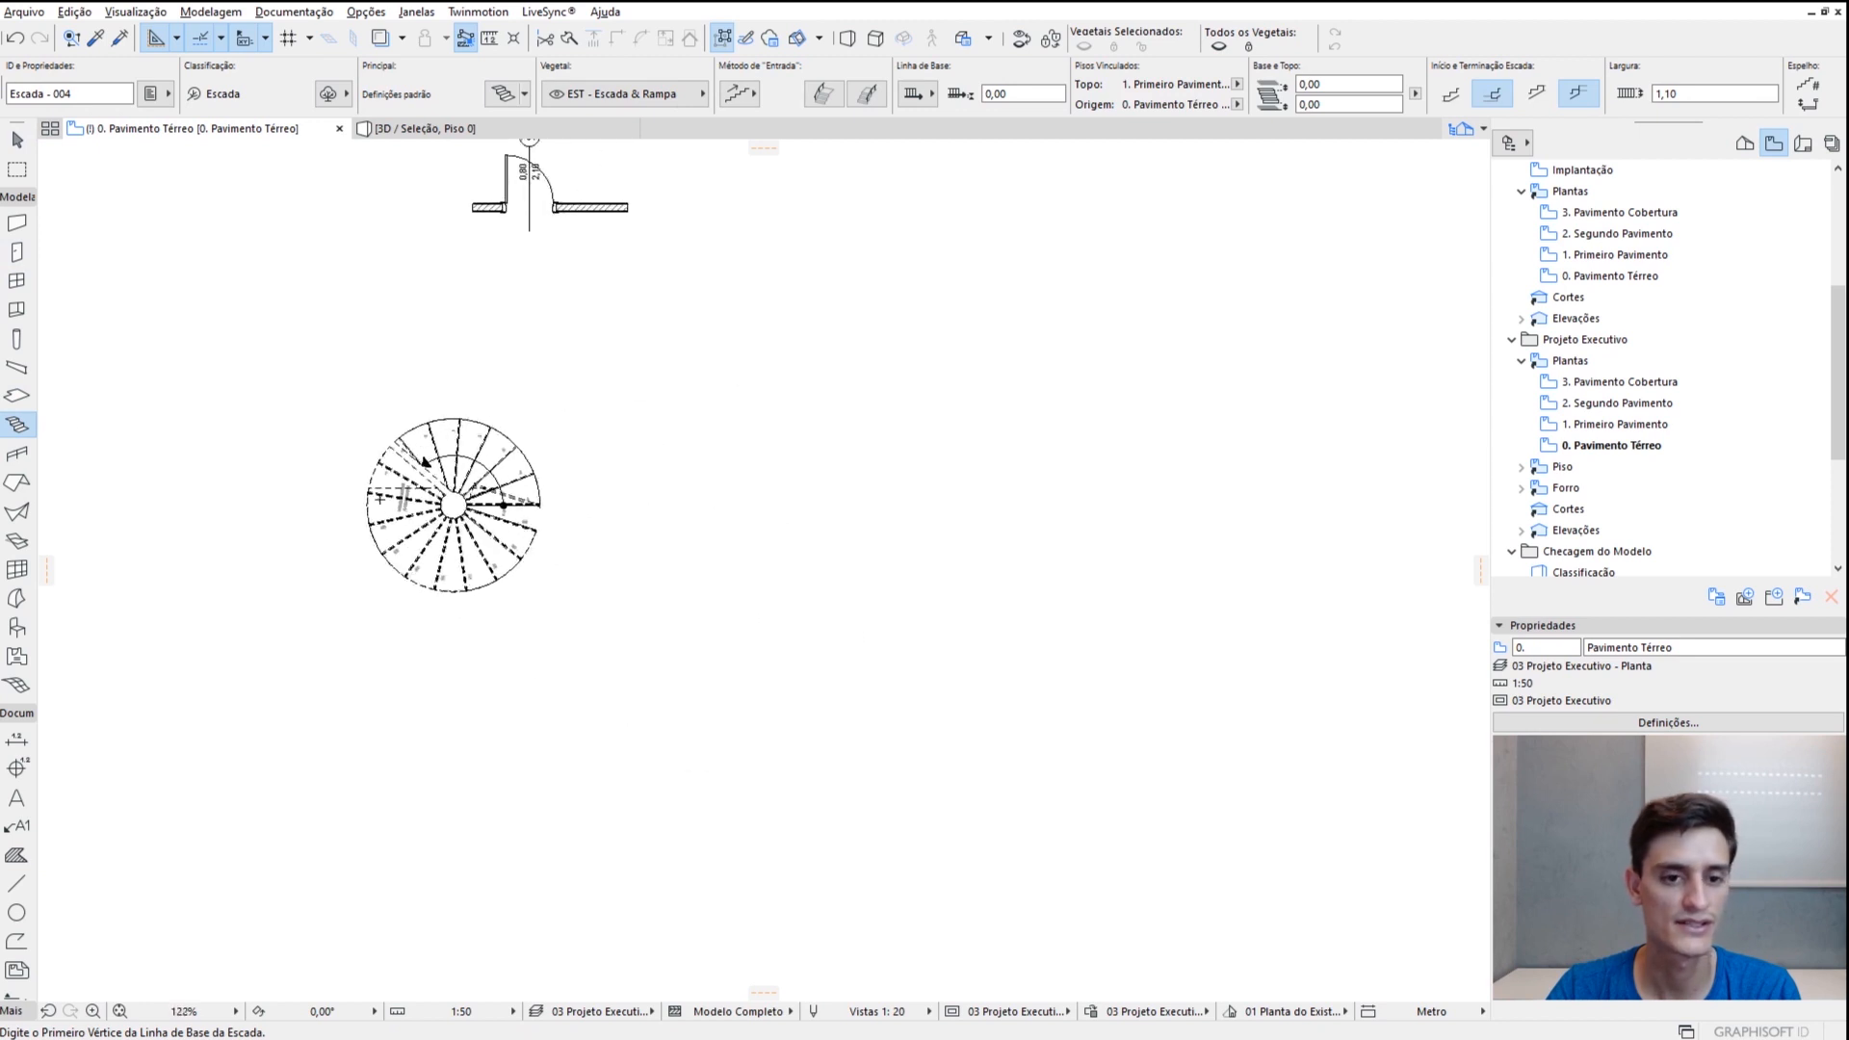
scroll(380, 498, "down", 1)
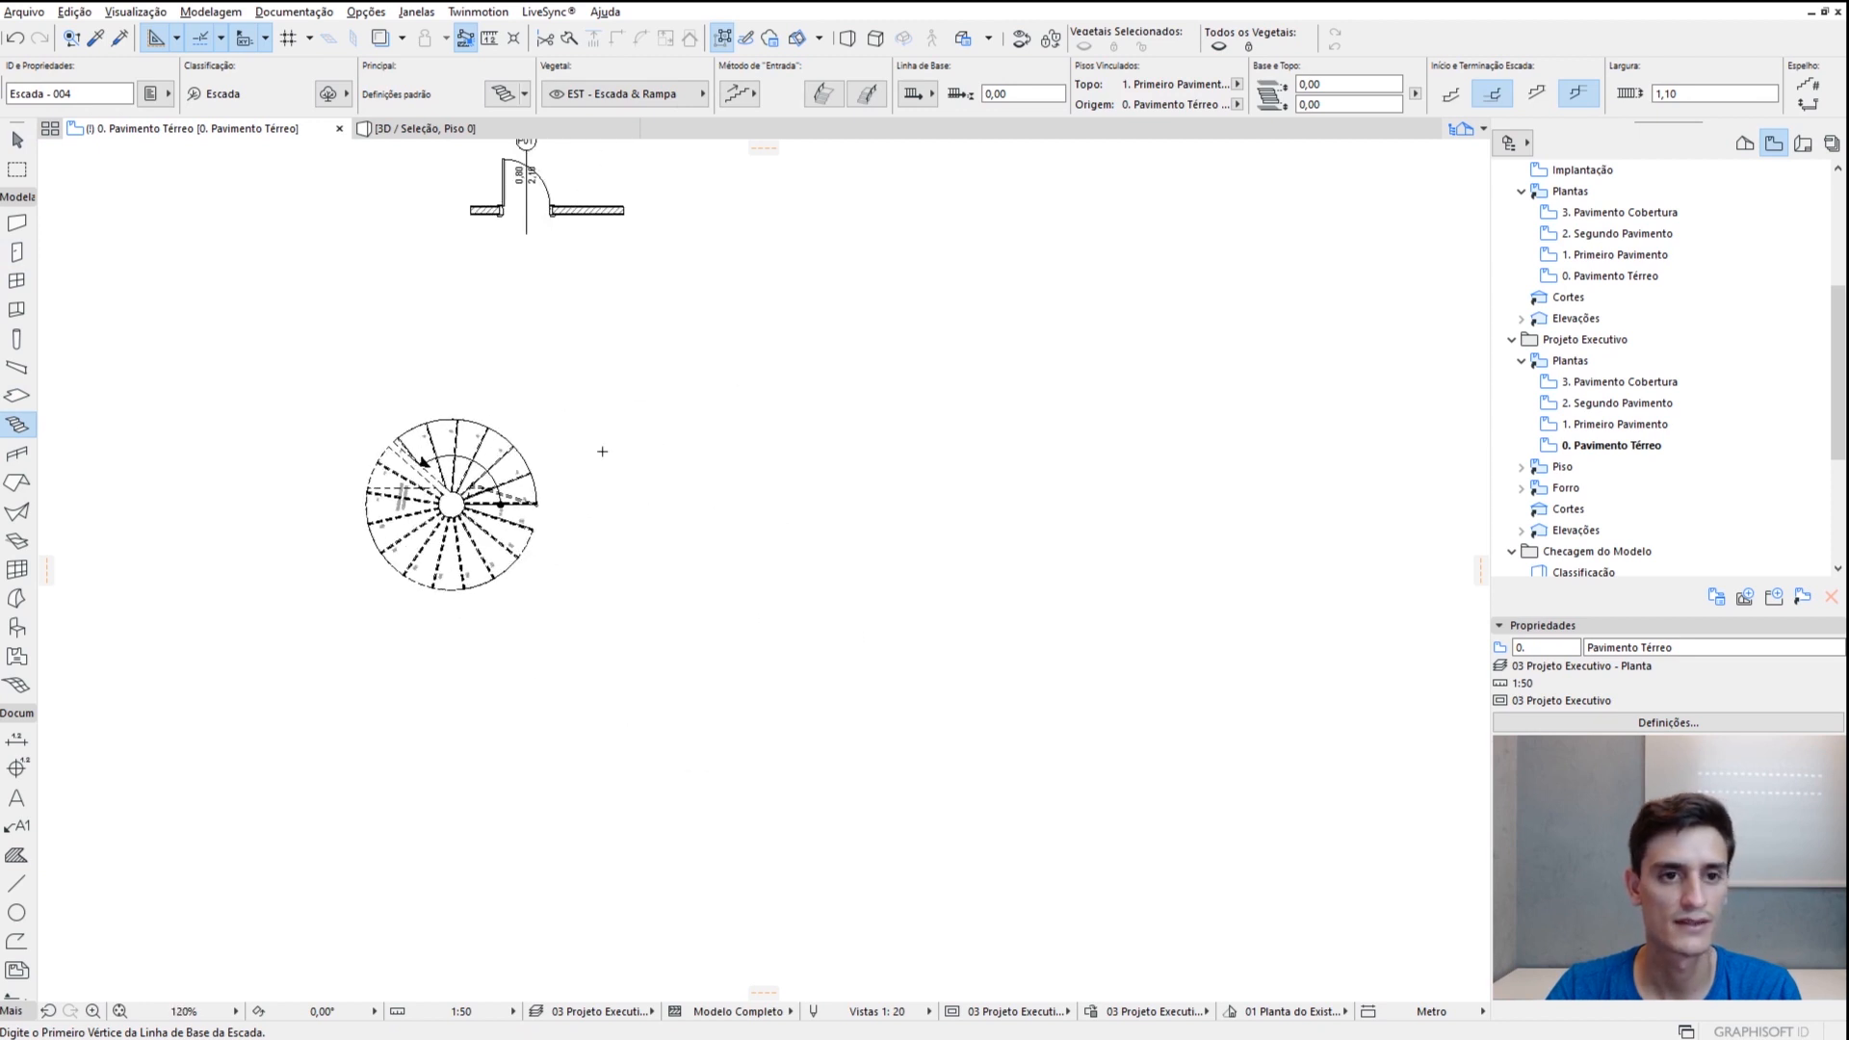
left_click(526, 96)
left_click(589, 188)
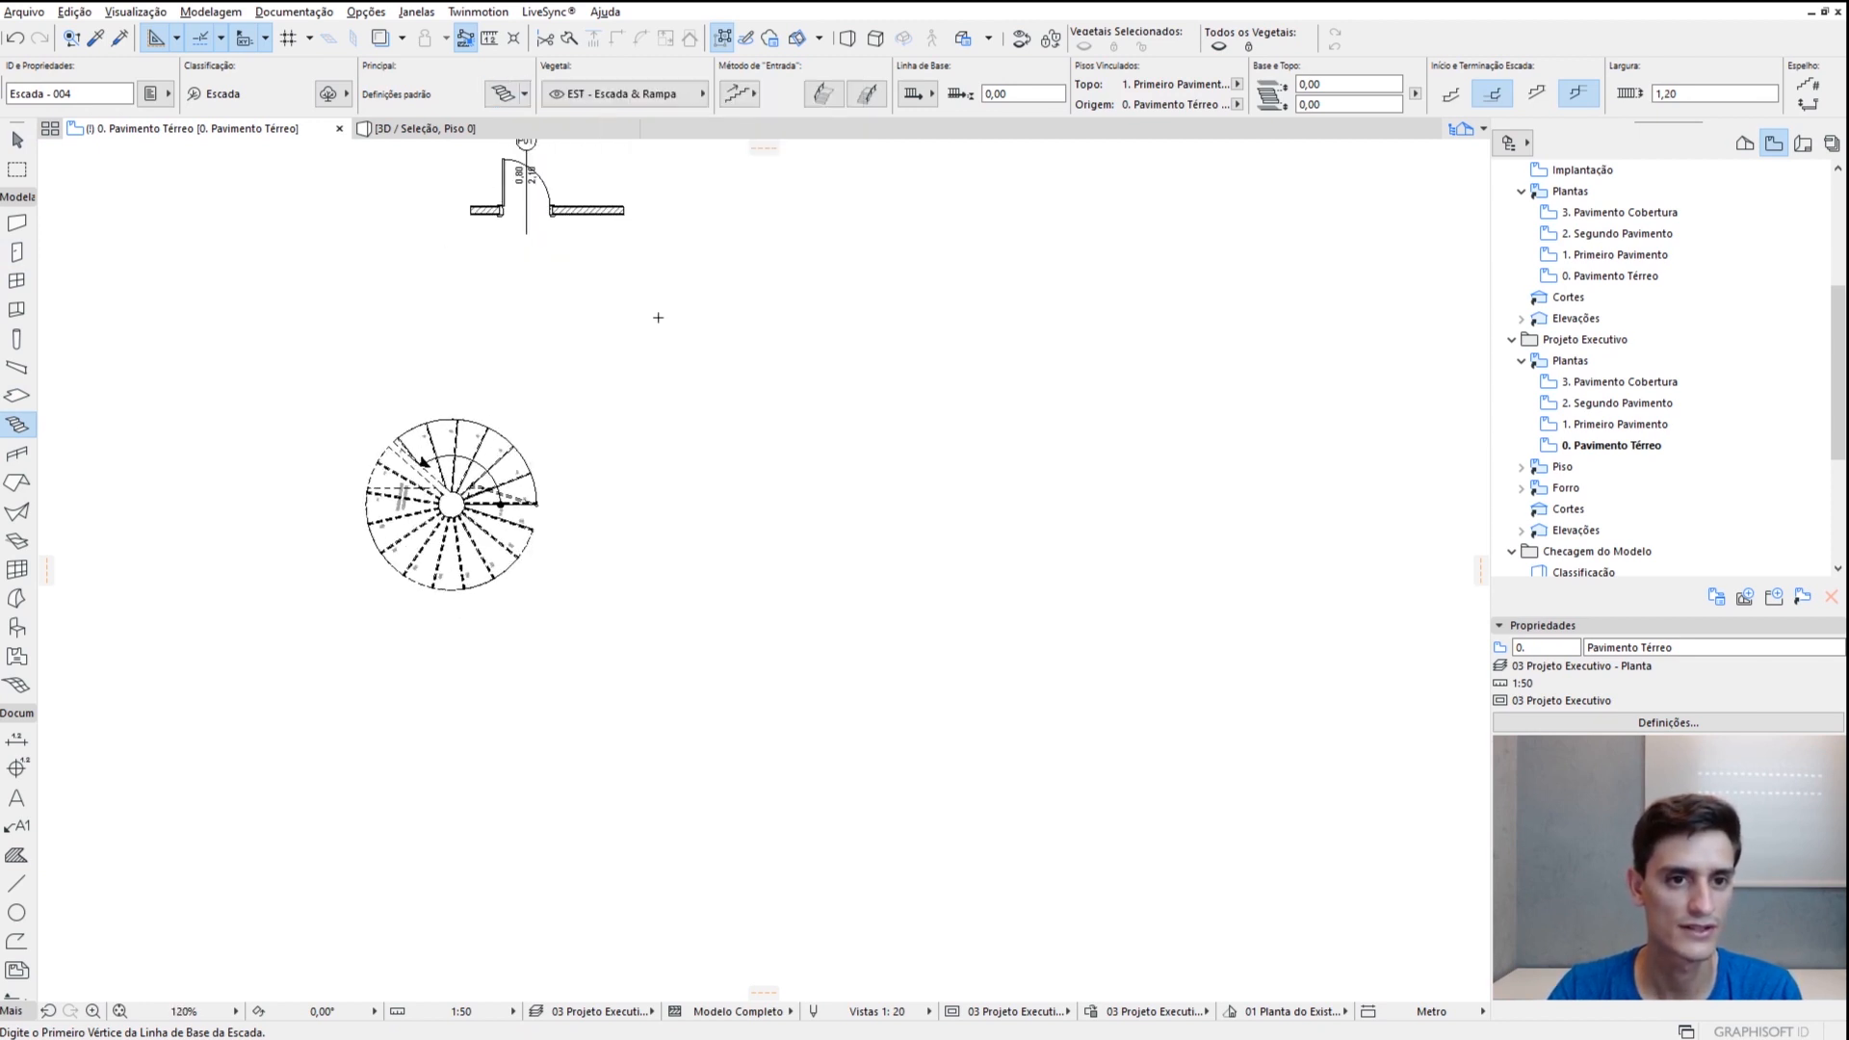
left_click(607, 459)
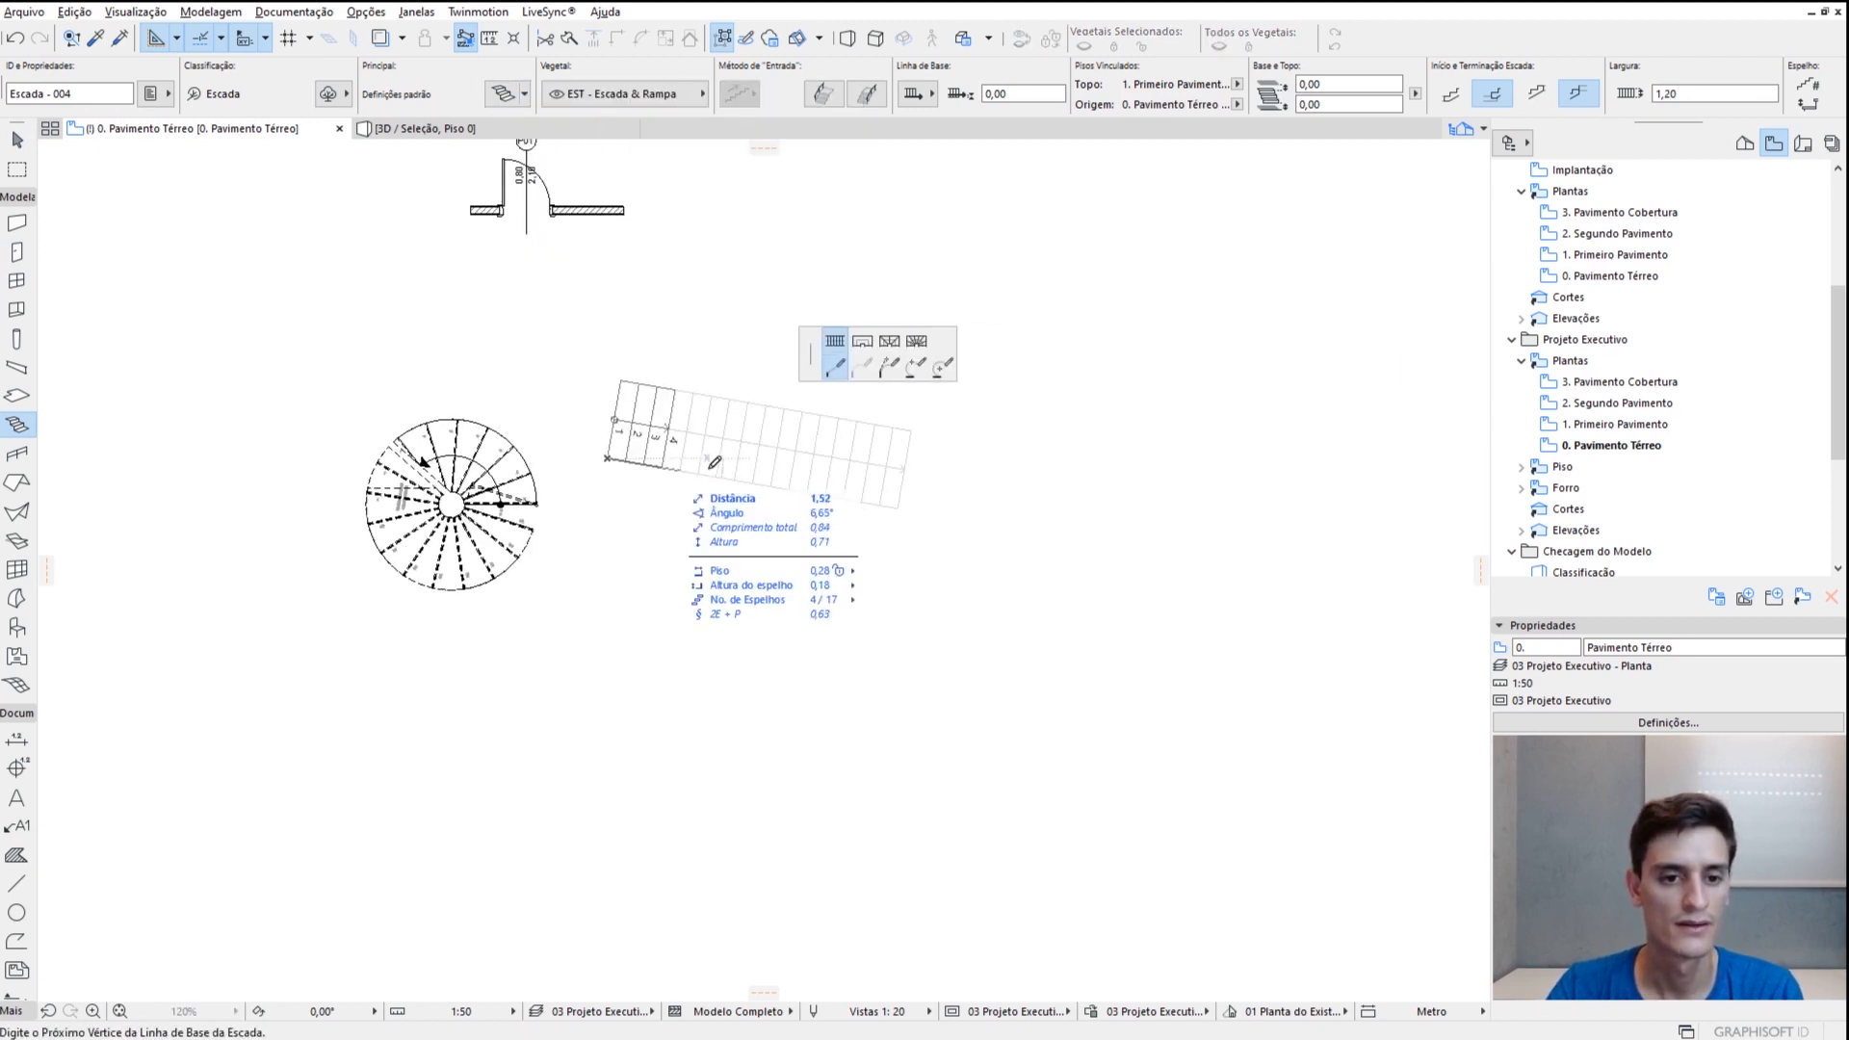
double_click(924, 447)
scroll(732, 414, "up", 5)
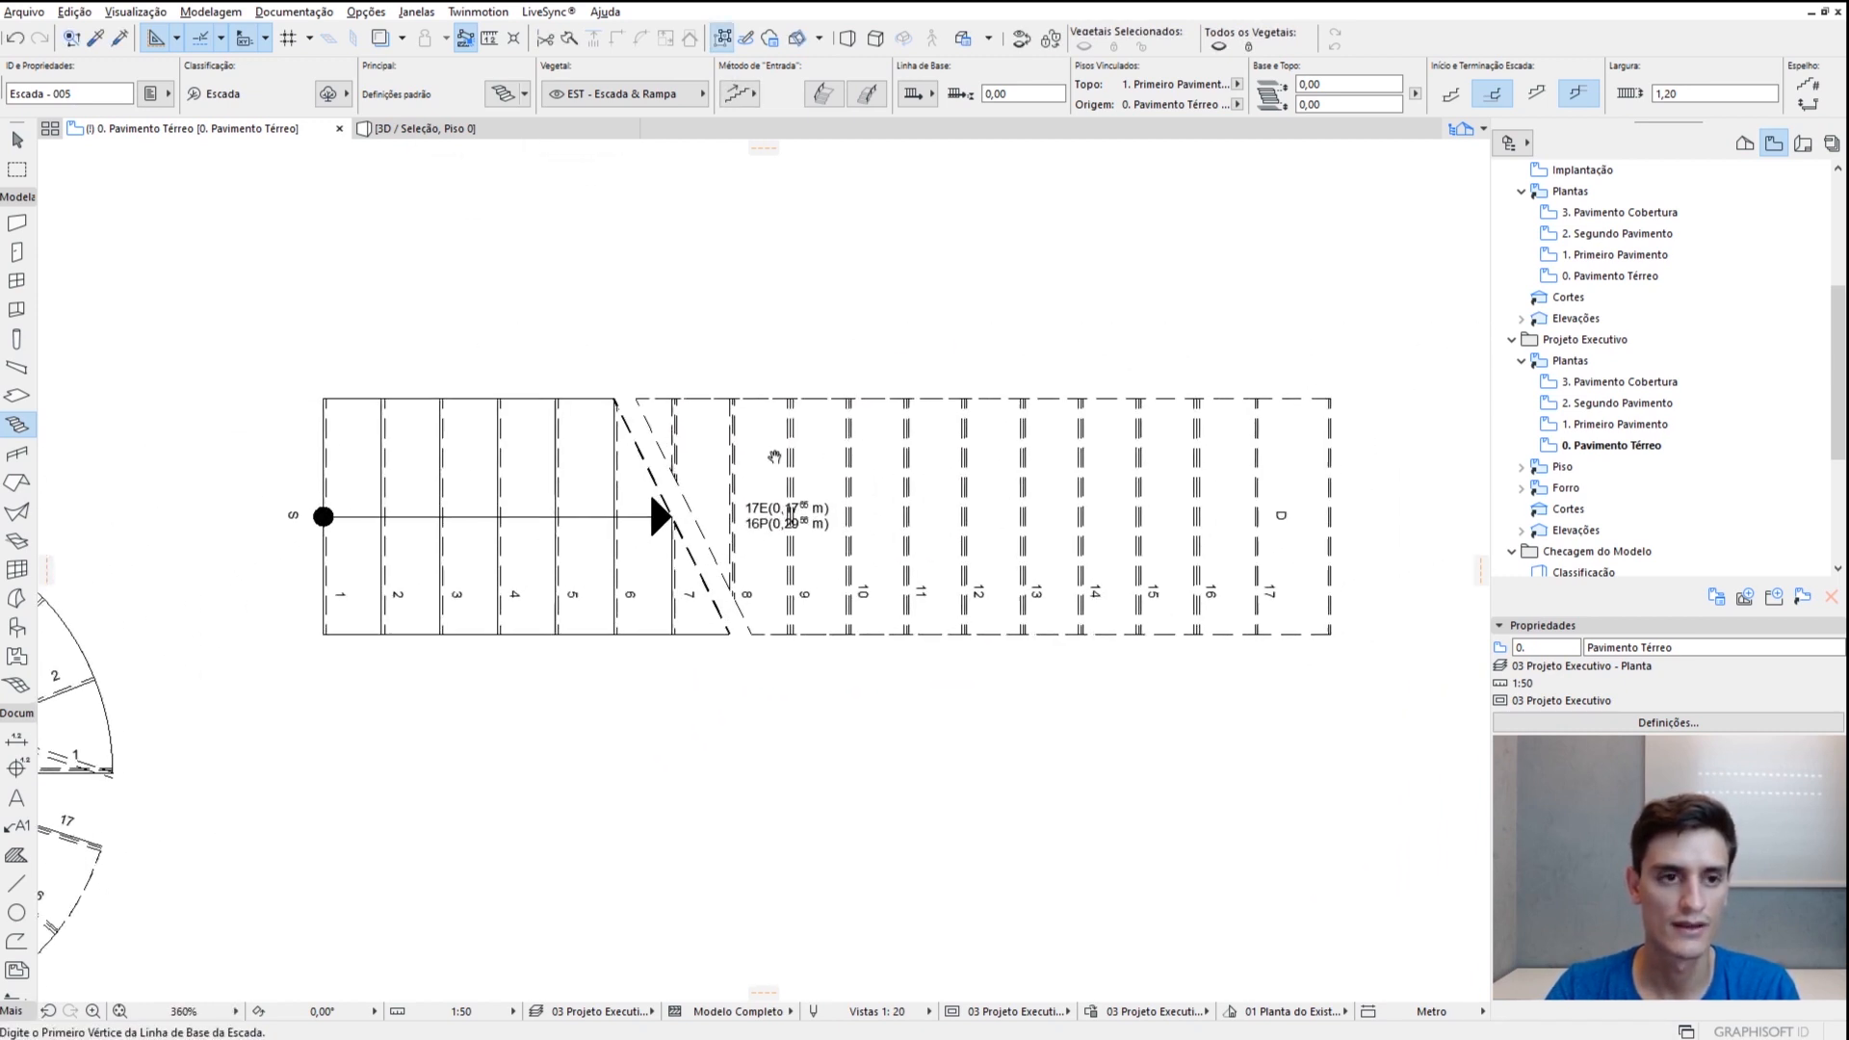
Draw a straight wall along the full length of the straight stair's lower edge in the plan
middle_click_drag(775, 457, 763, 480)
left_click(16, 223)
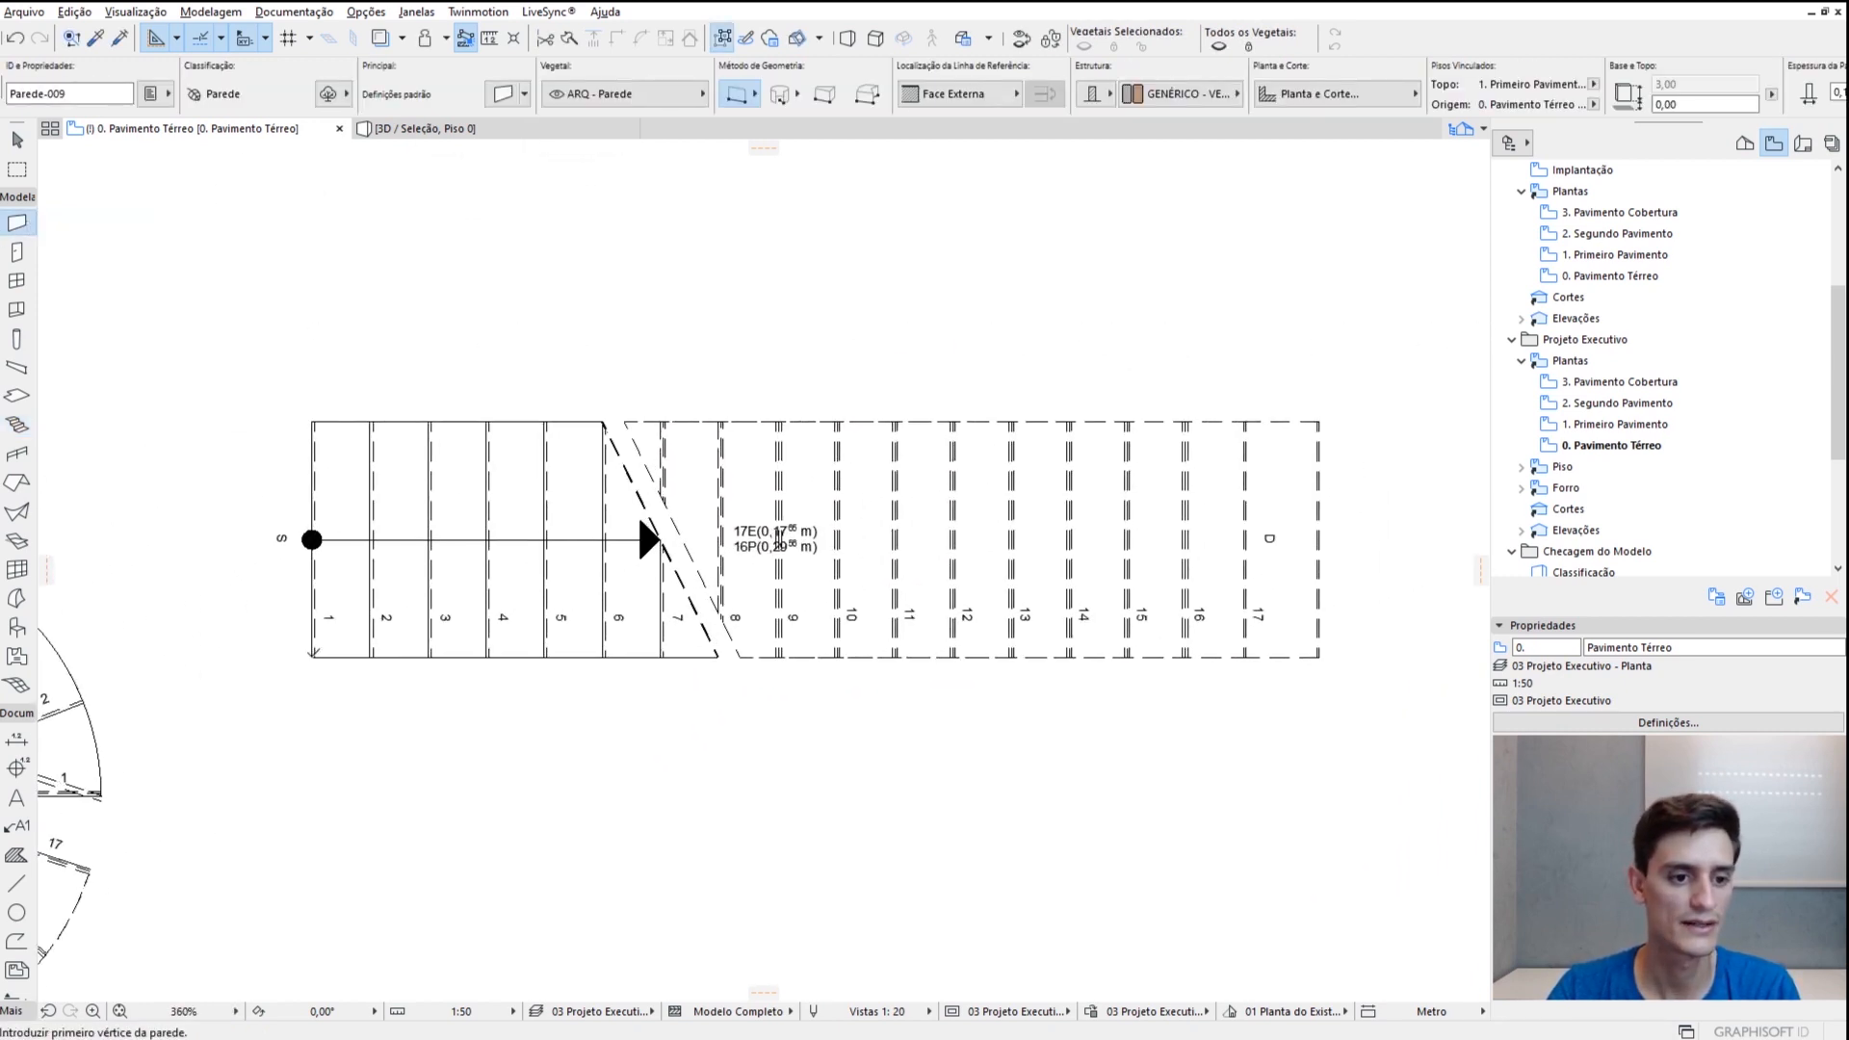
left_click(311, 657)
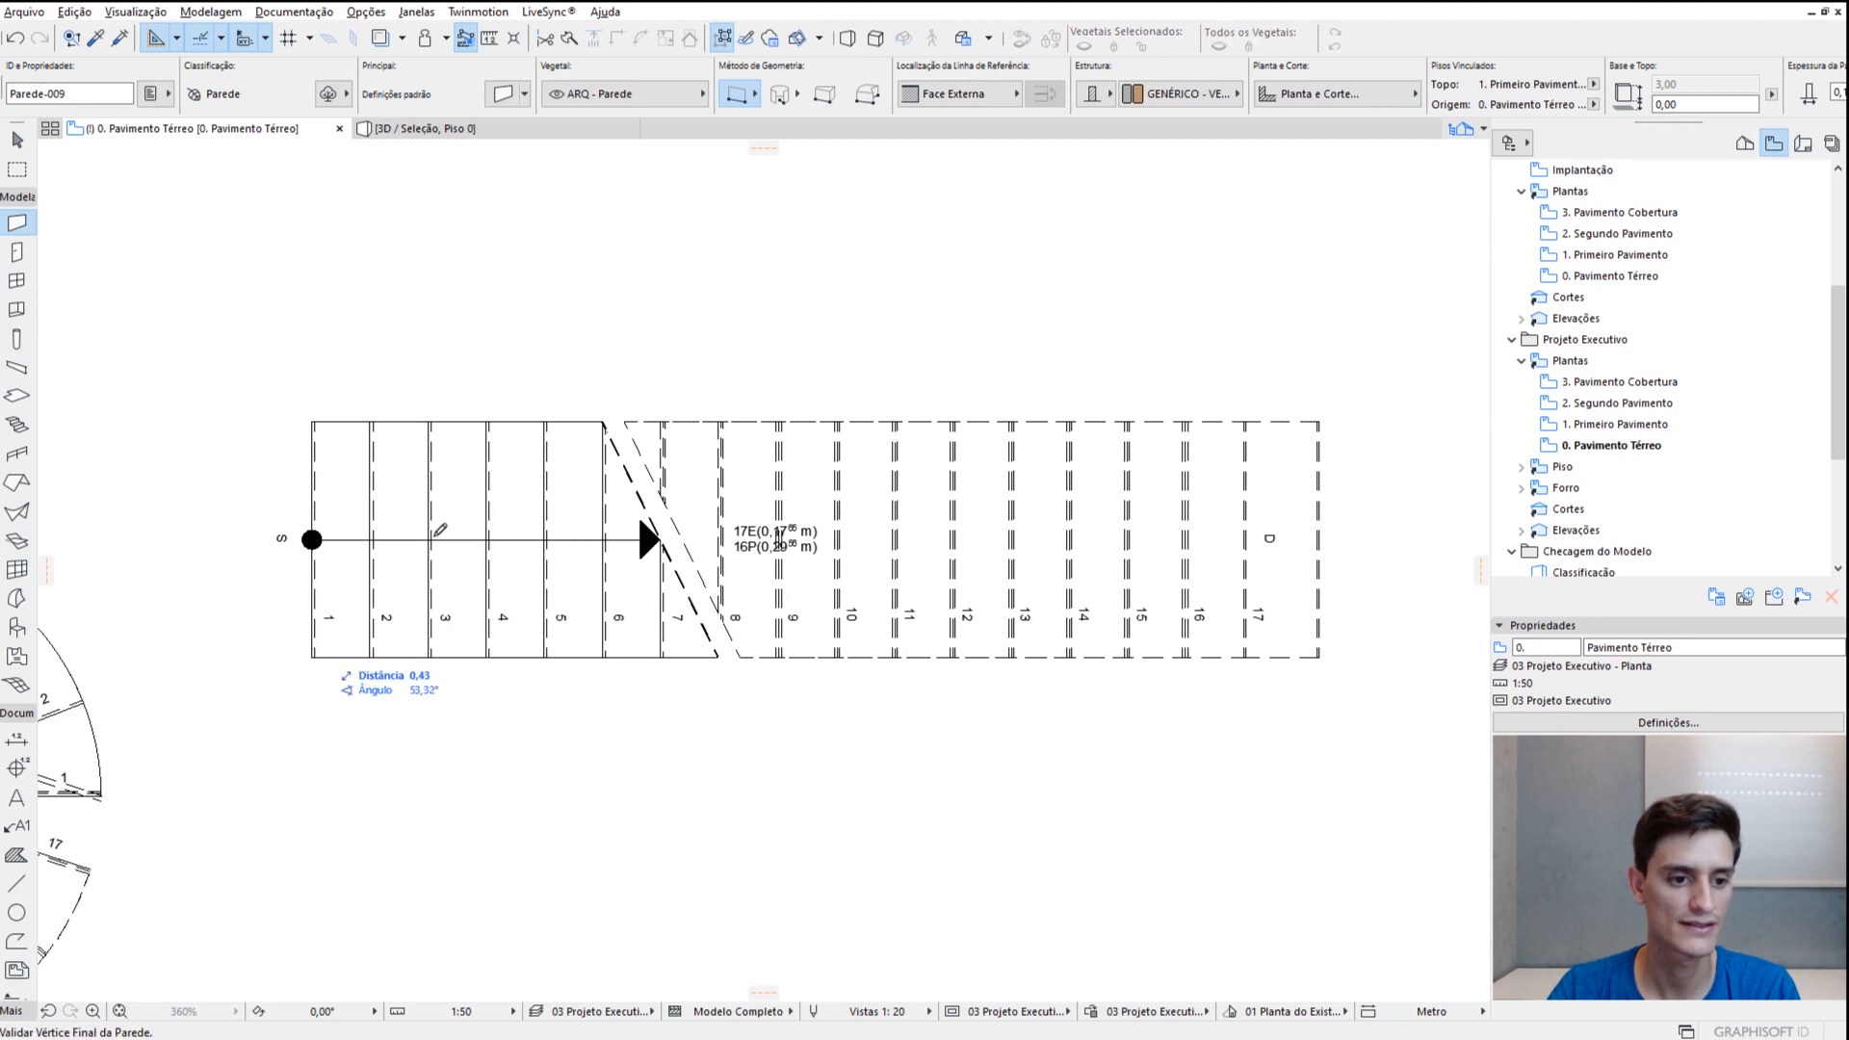
left_click(1319, 657)
key("Escape")
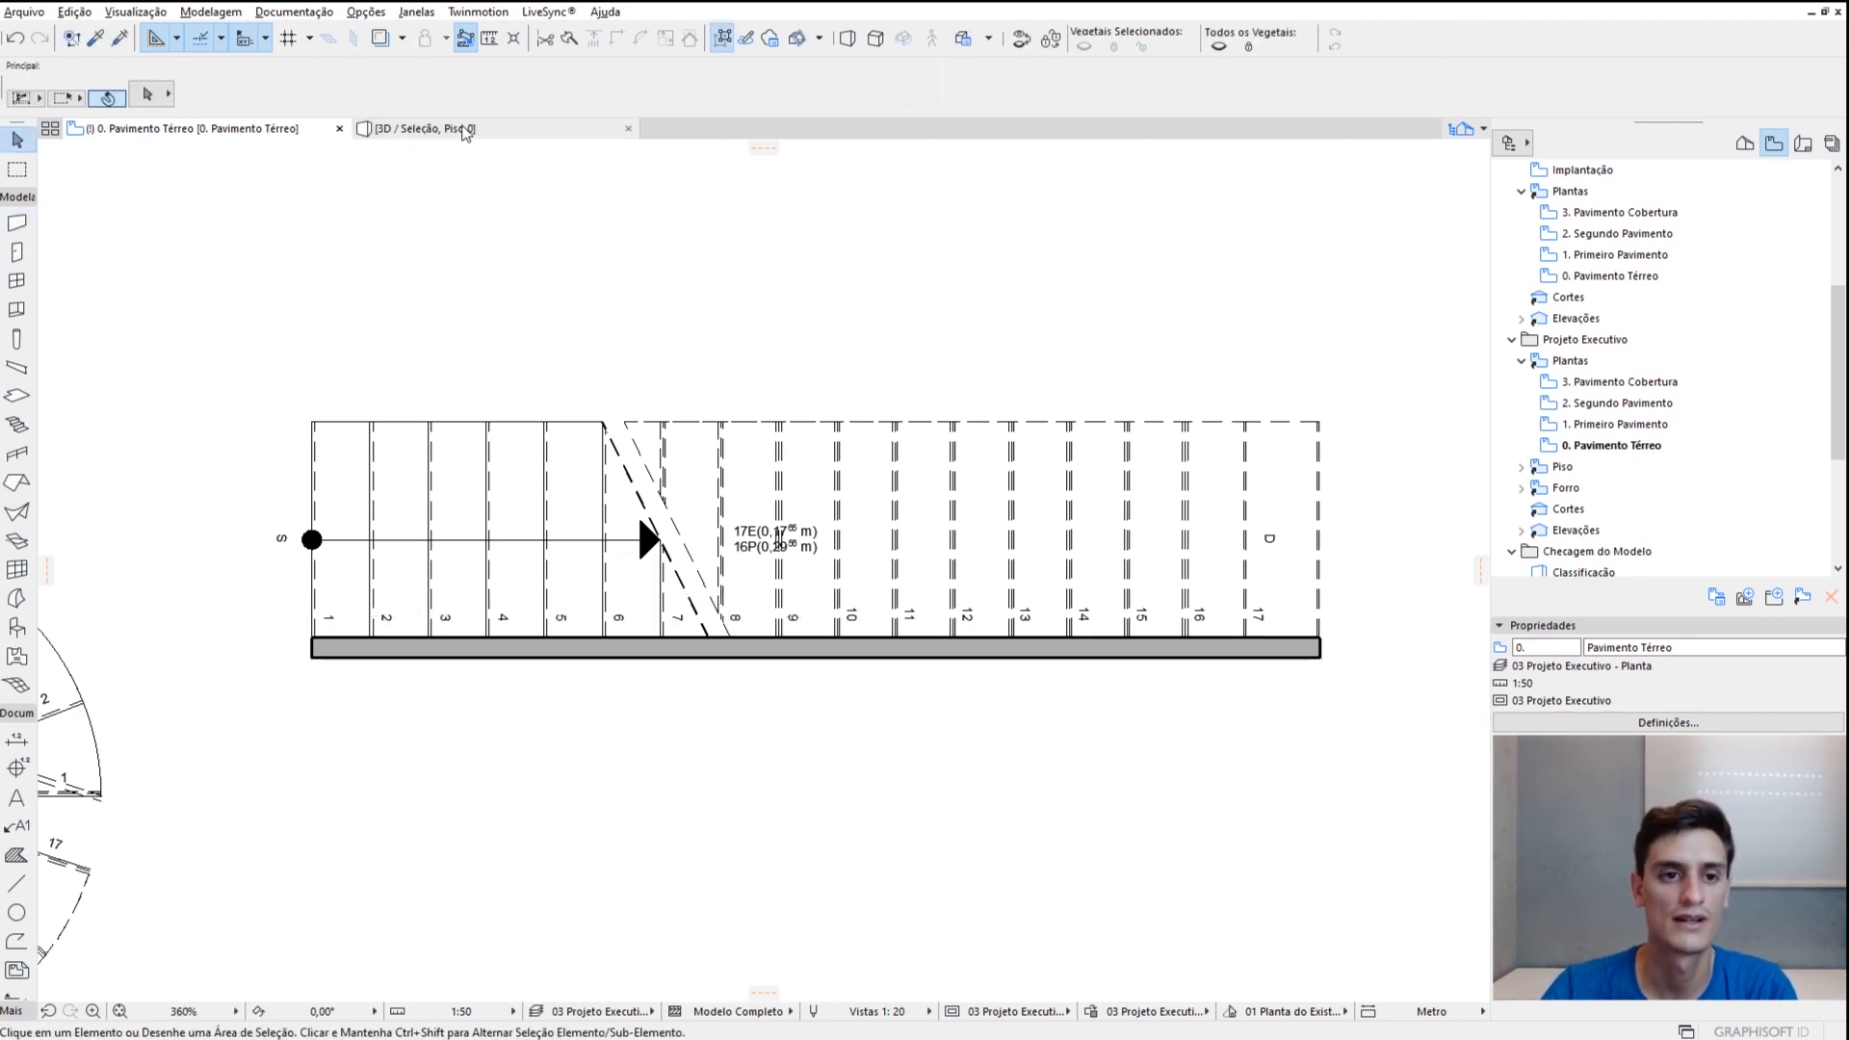
Show the whole model in 3D around the straight stair and open Operações de Elementos Sólidos with that stair selected
left_click(463, 129)
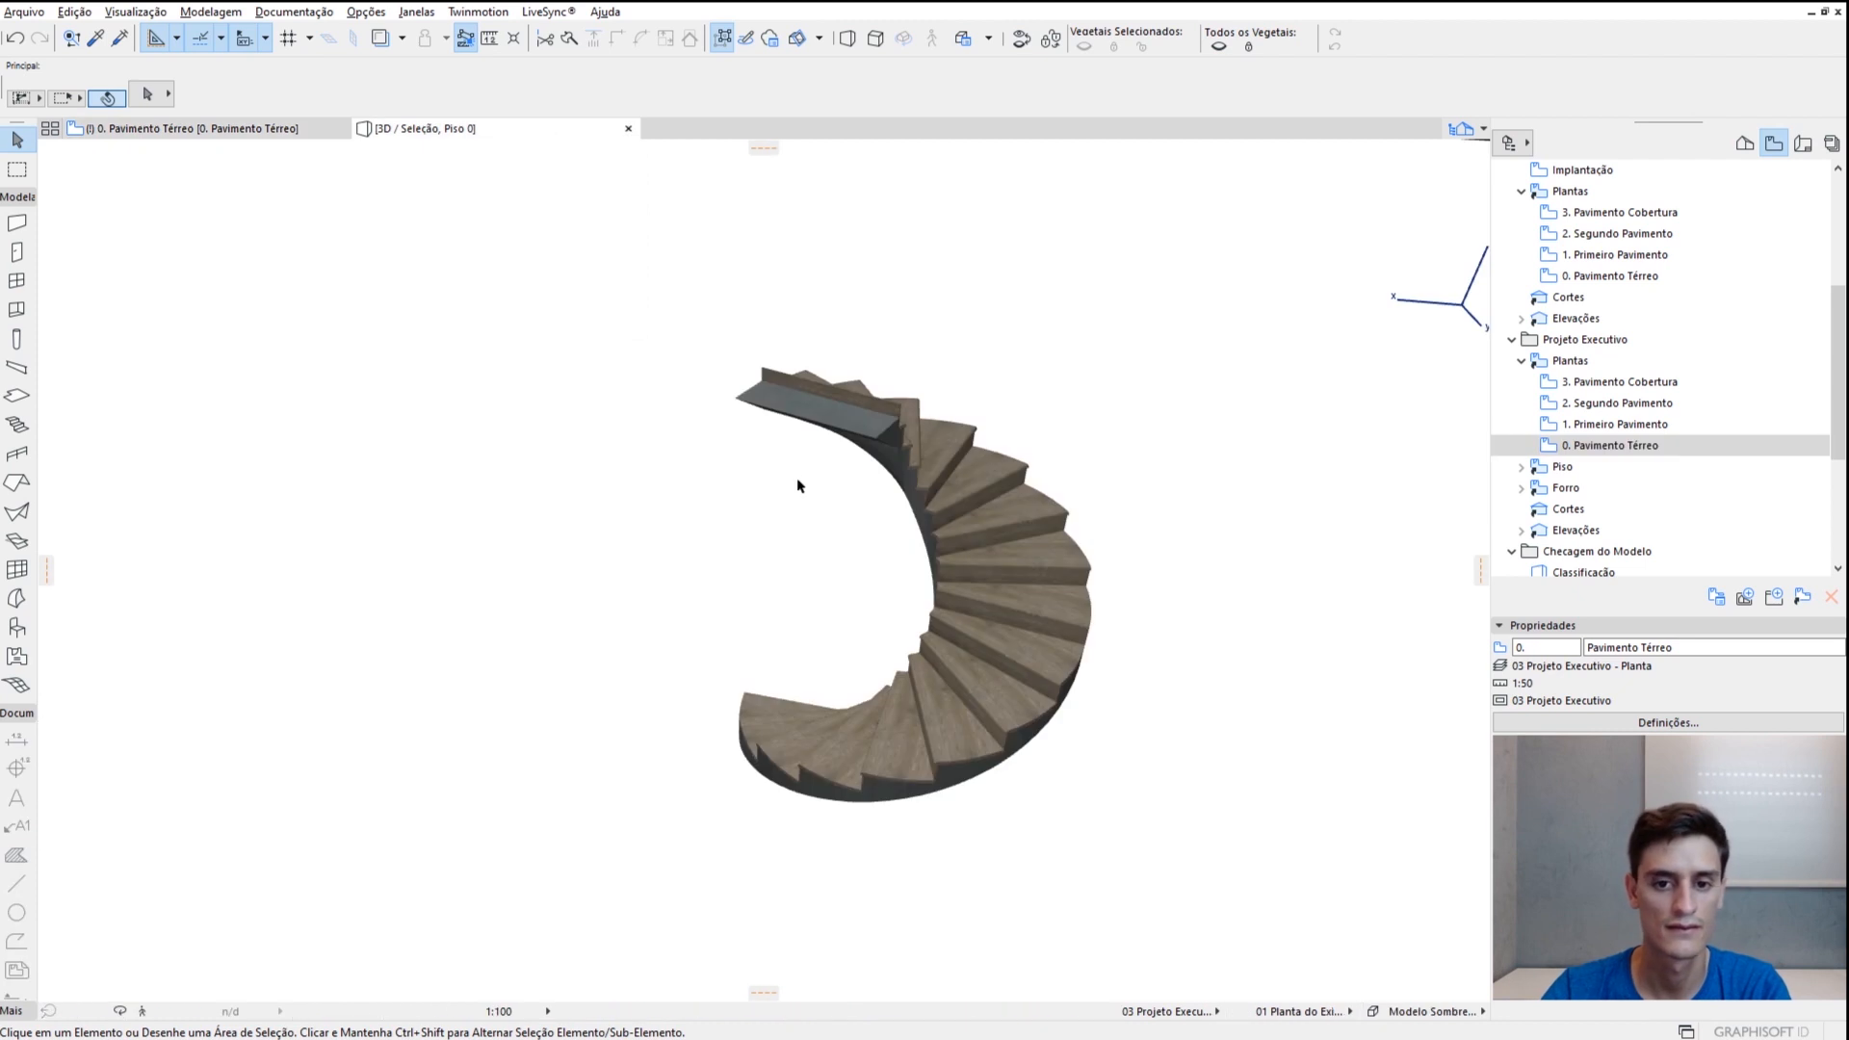
key("ctrl+F5")
middle_click_drag(863, 533, 558, 618, "shift")
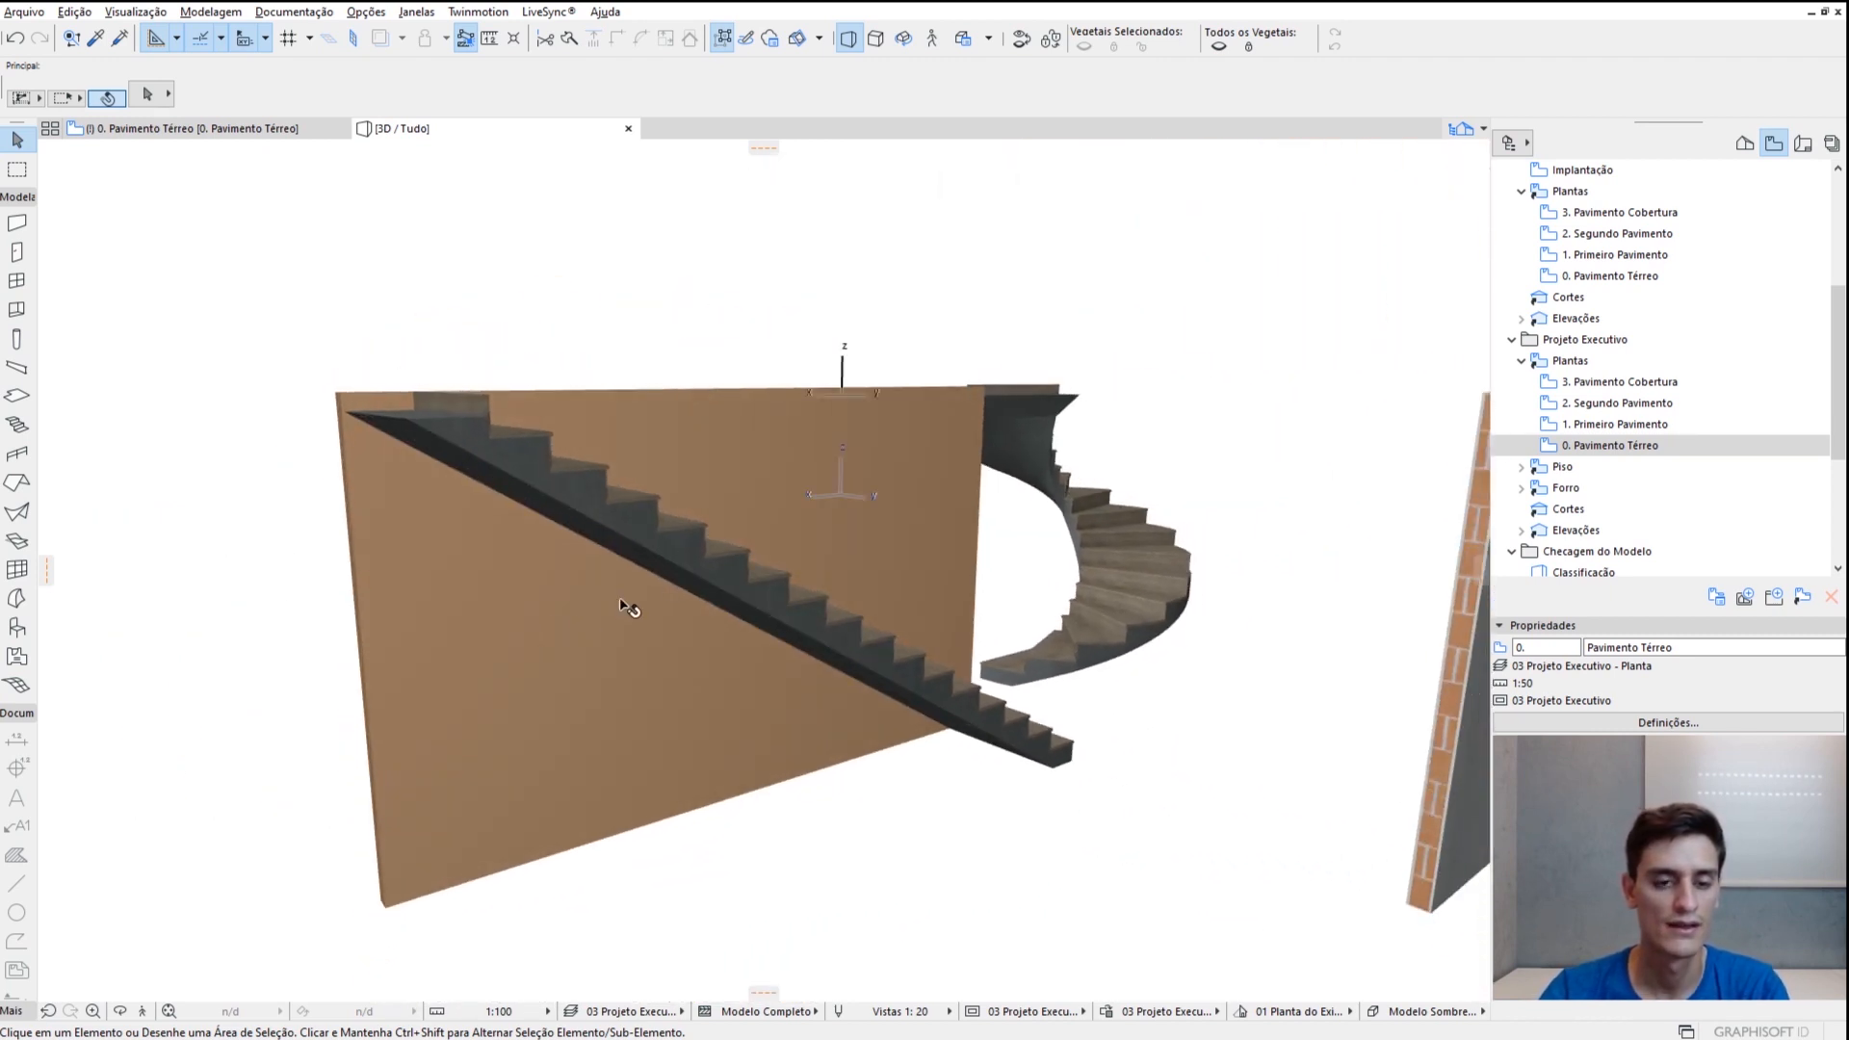
middle_click_drag(783, 531, 576, 559, "shift")
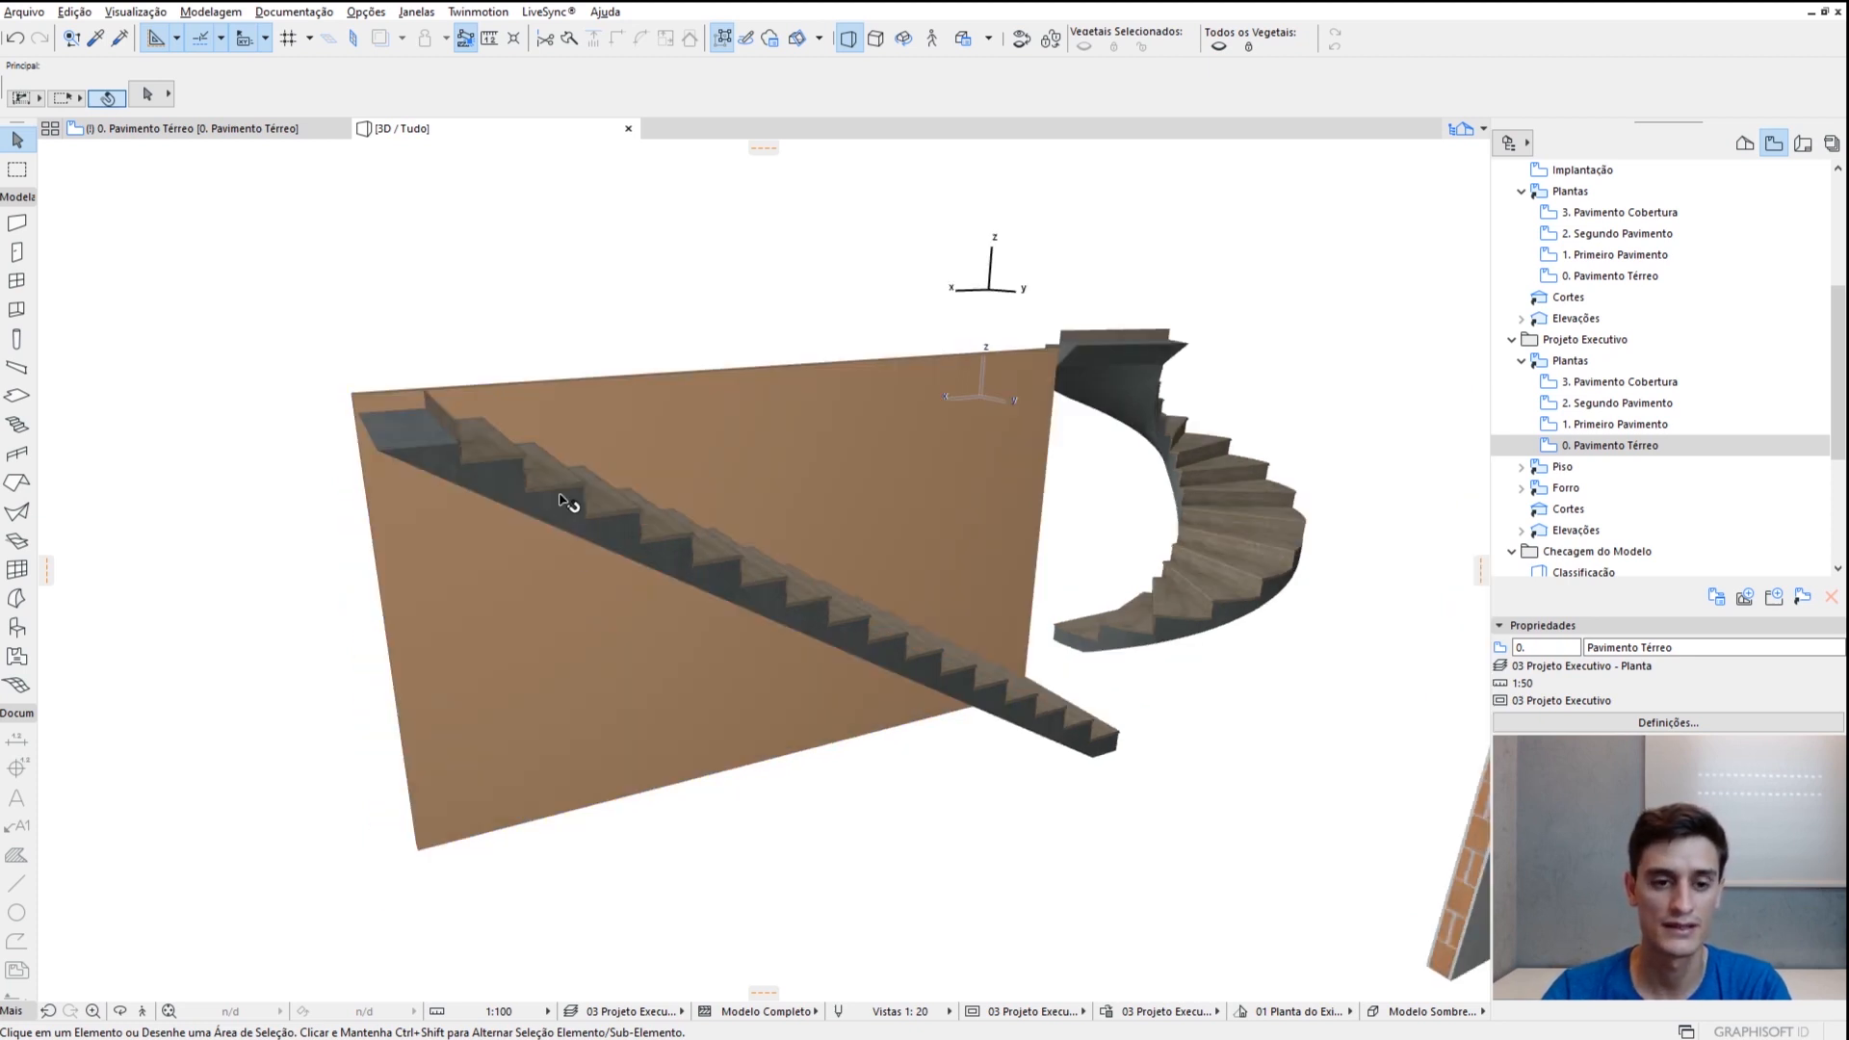
left_click(710, 529)
right_click(605, 228)
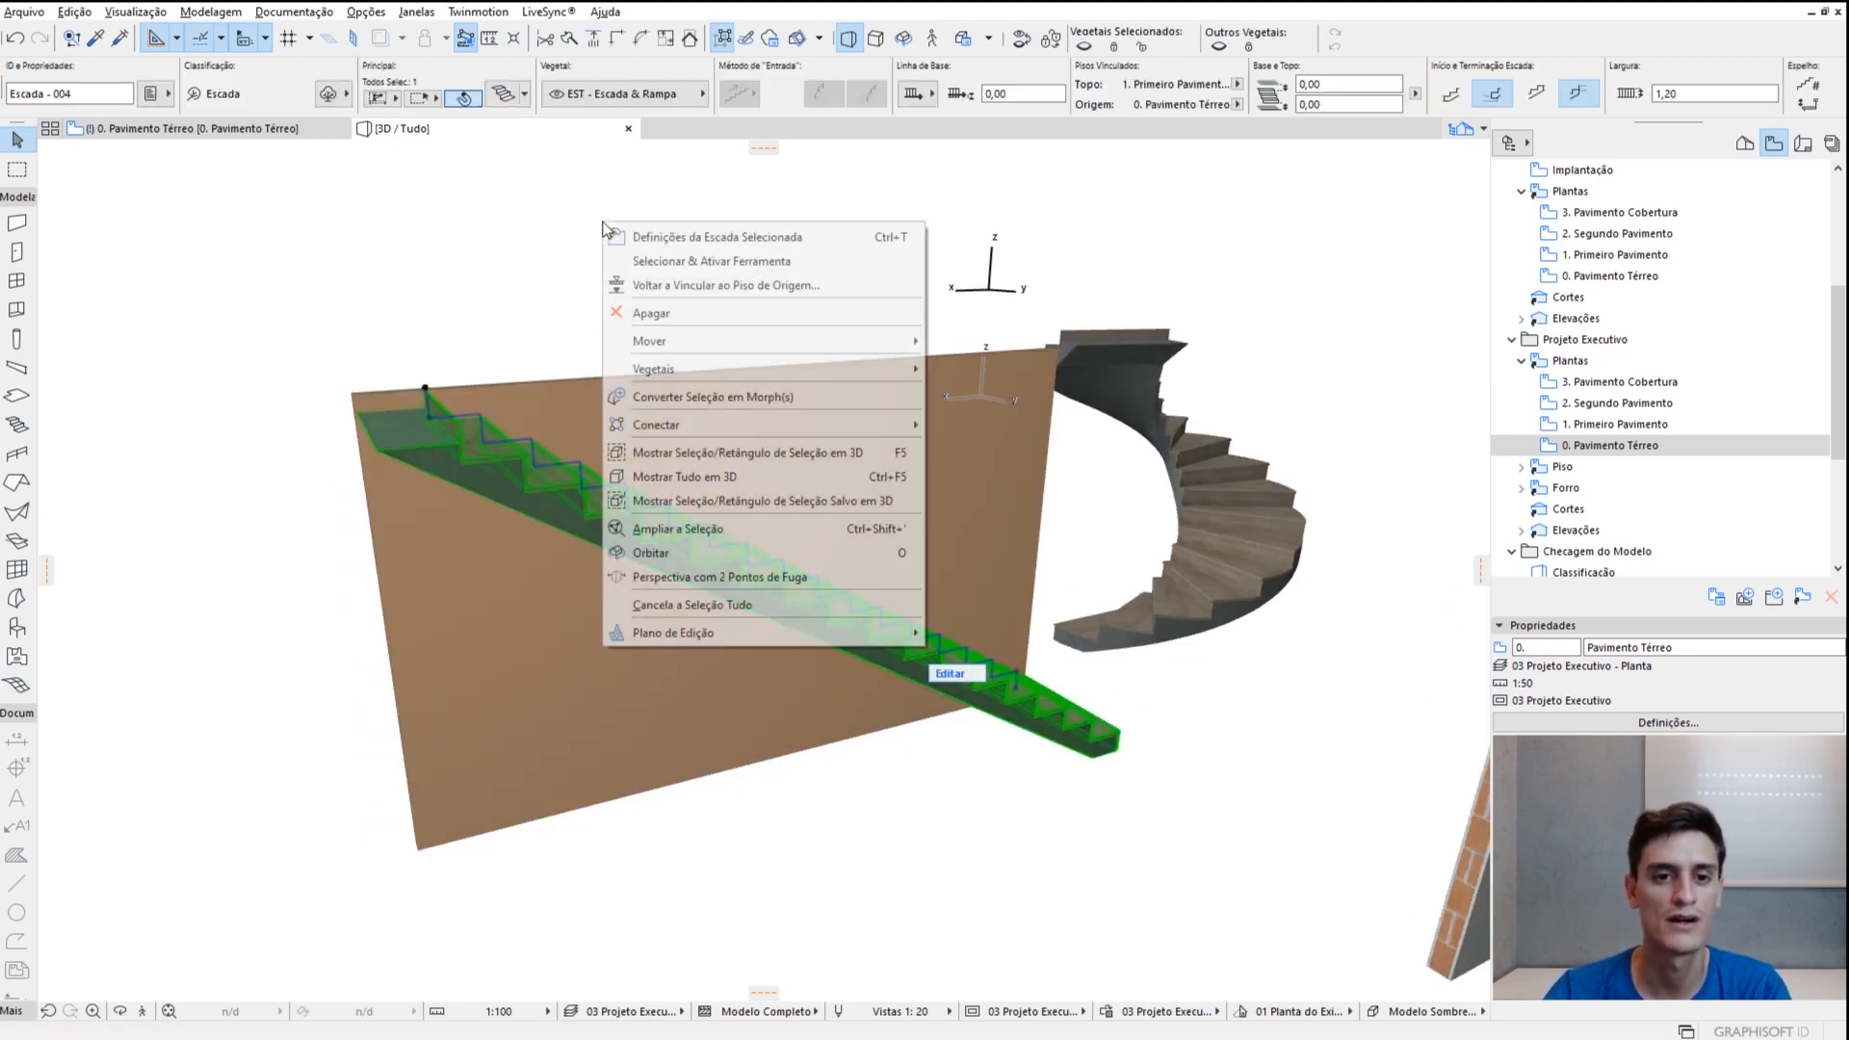
mouse_move(788, 428)
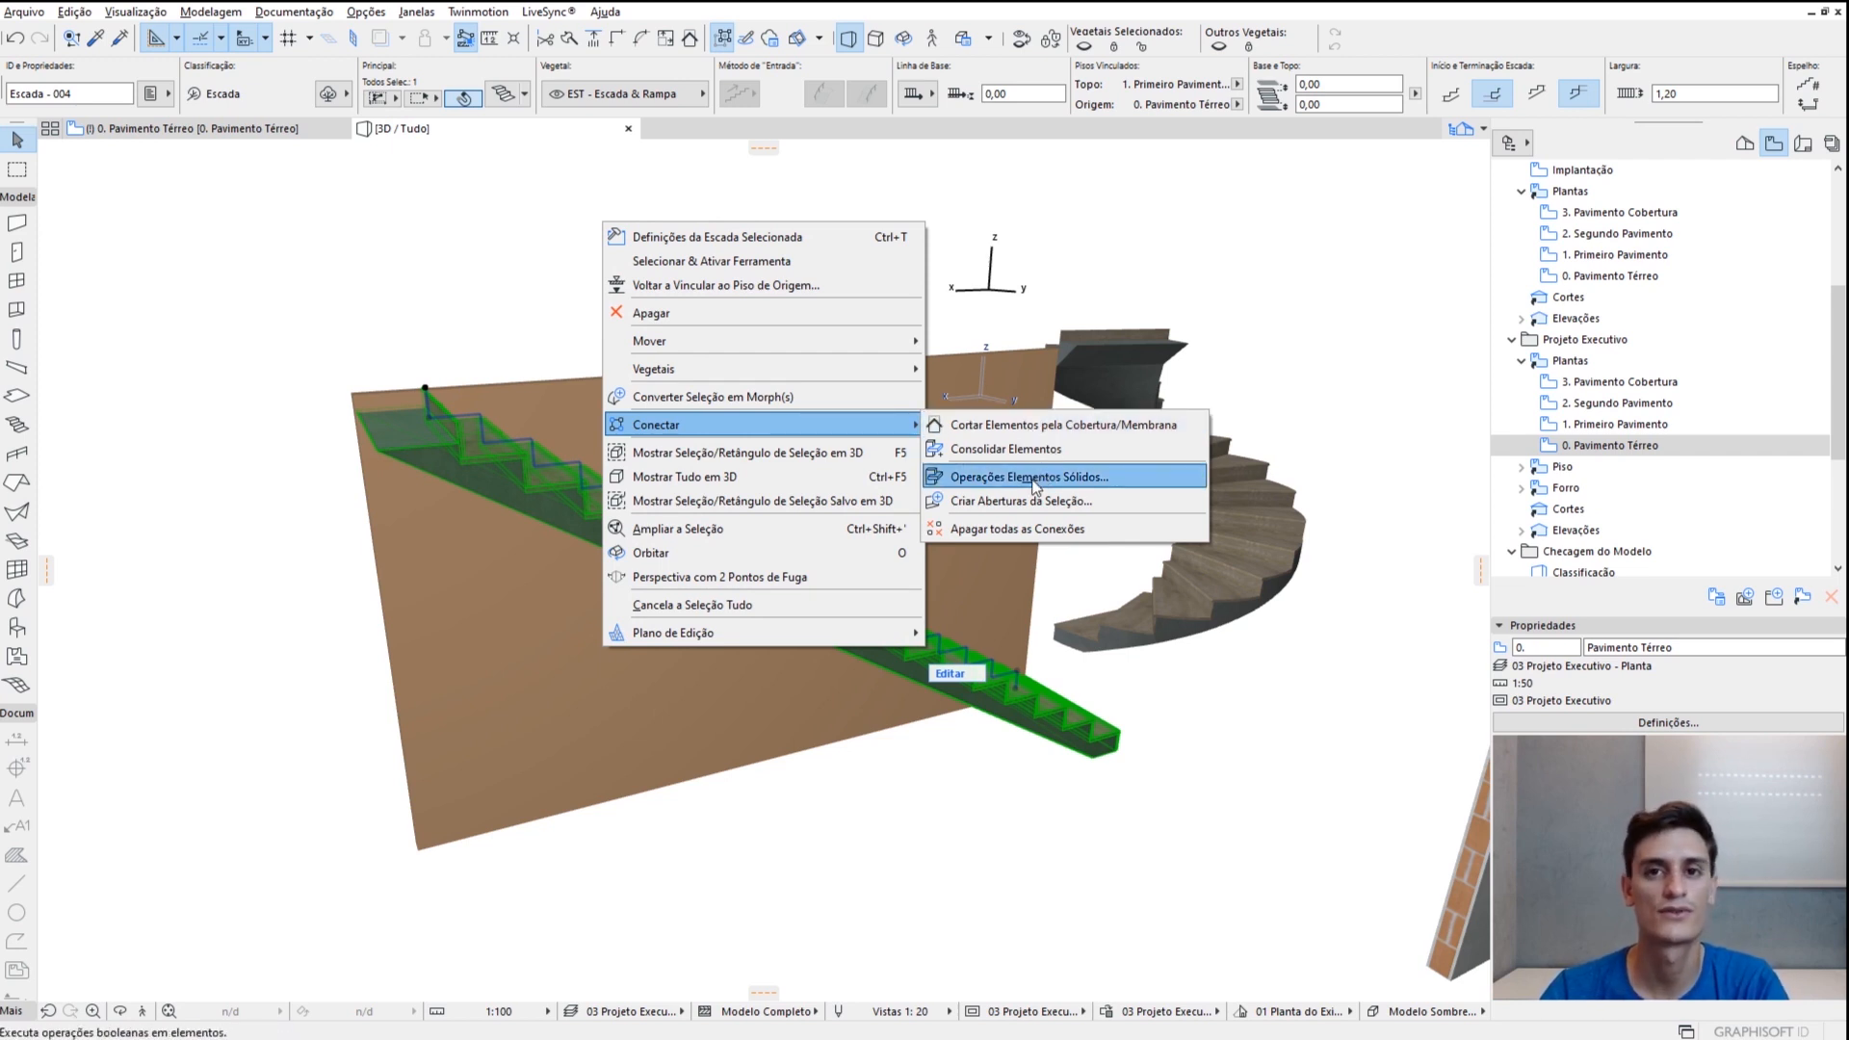
left_click(1036, 484)
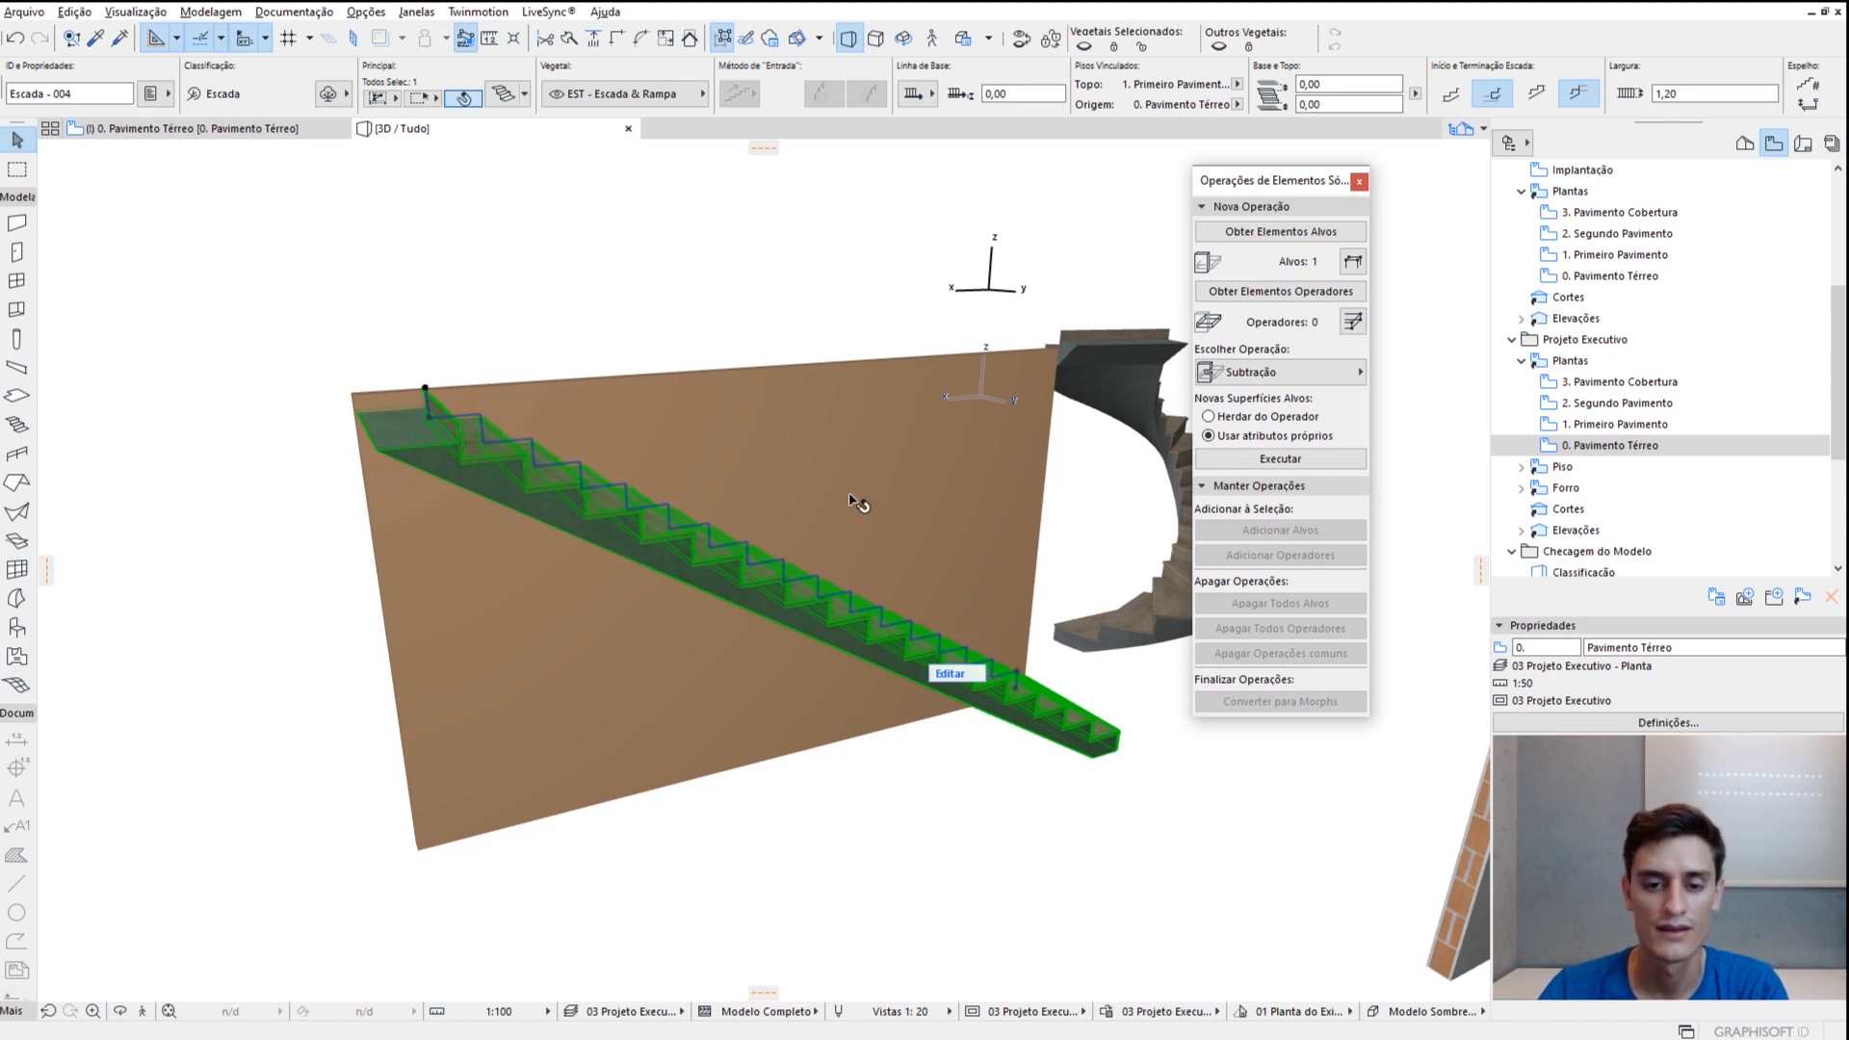
Define the straight wall as the target element and the straight stair as the operator element
left_click(917, 465)
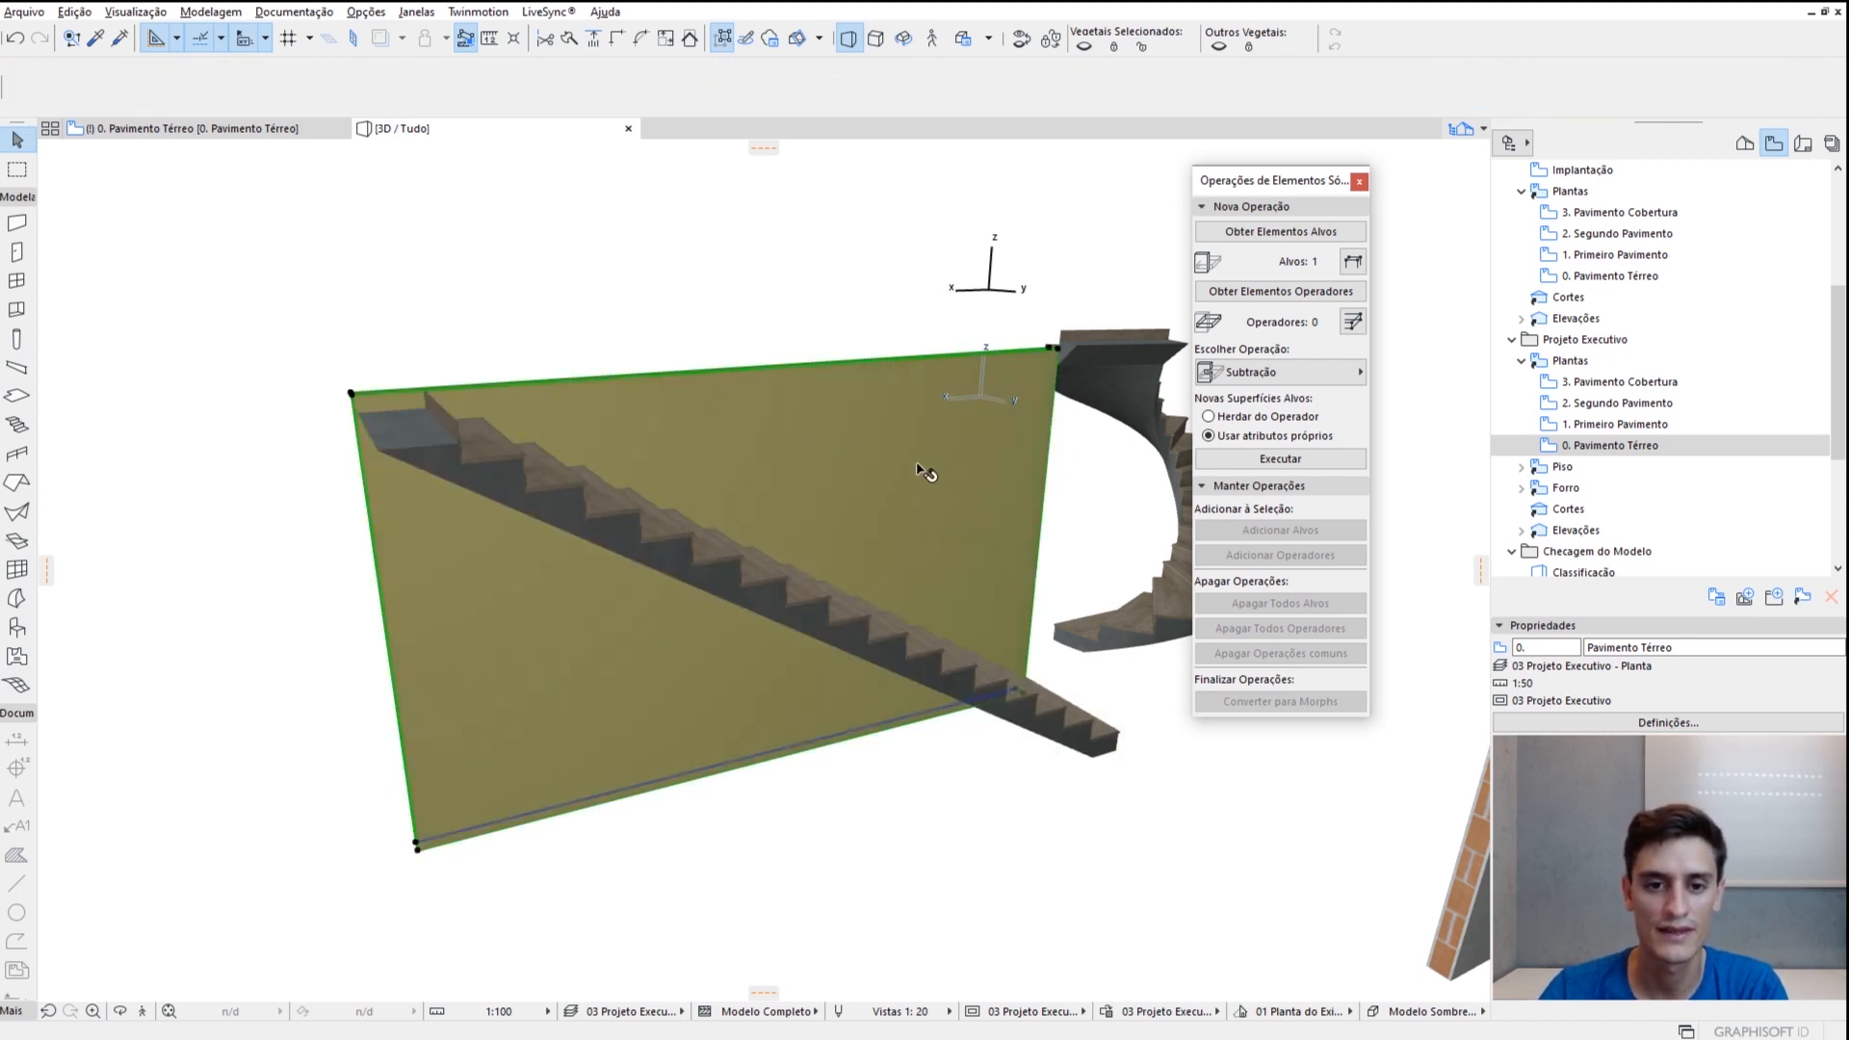
left_click(1274, 239)
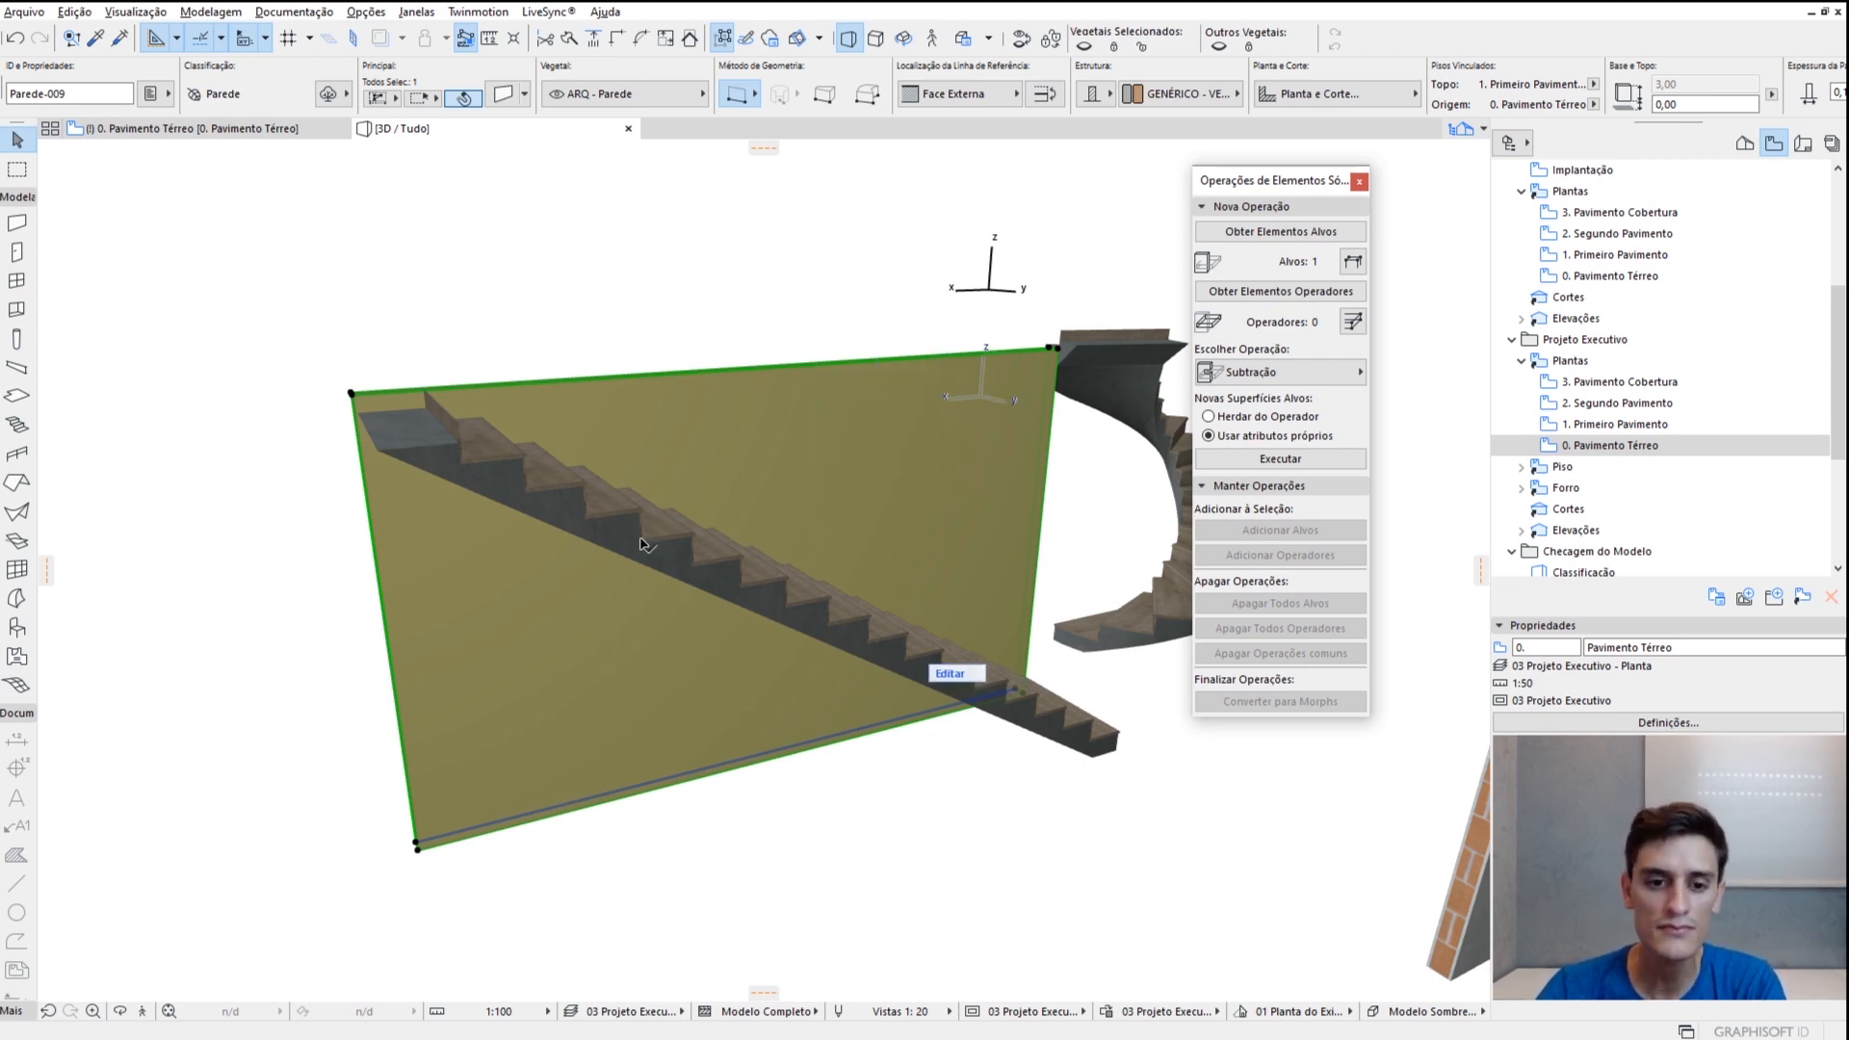
left_click(792, 647)
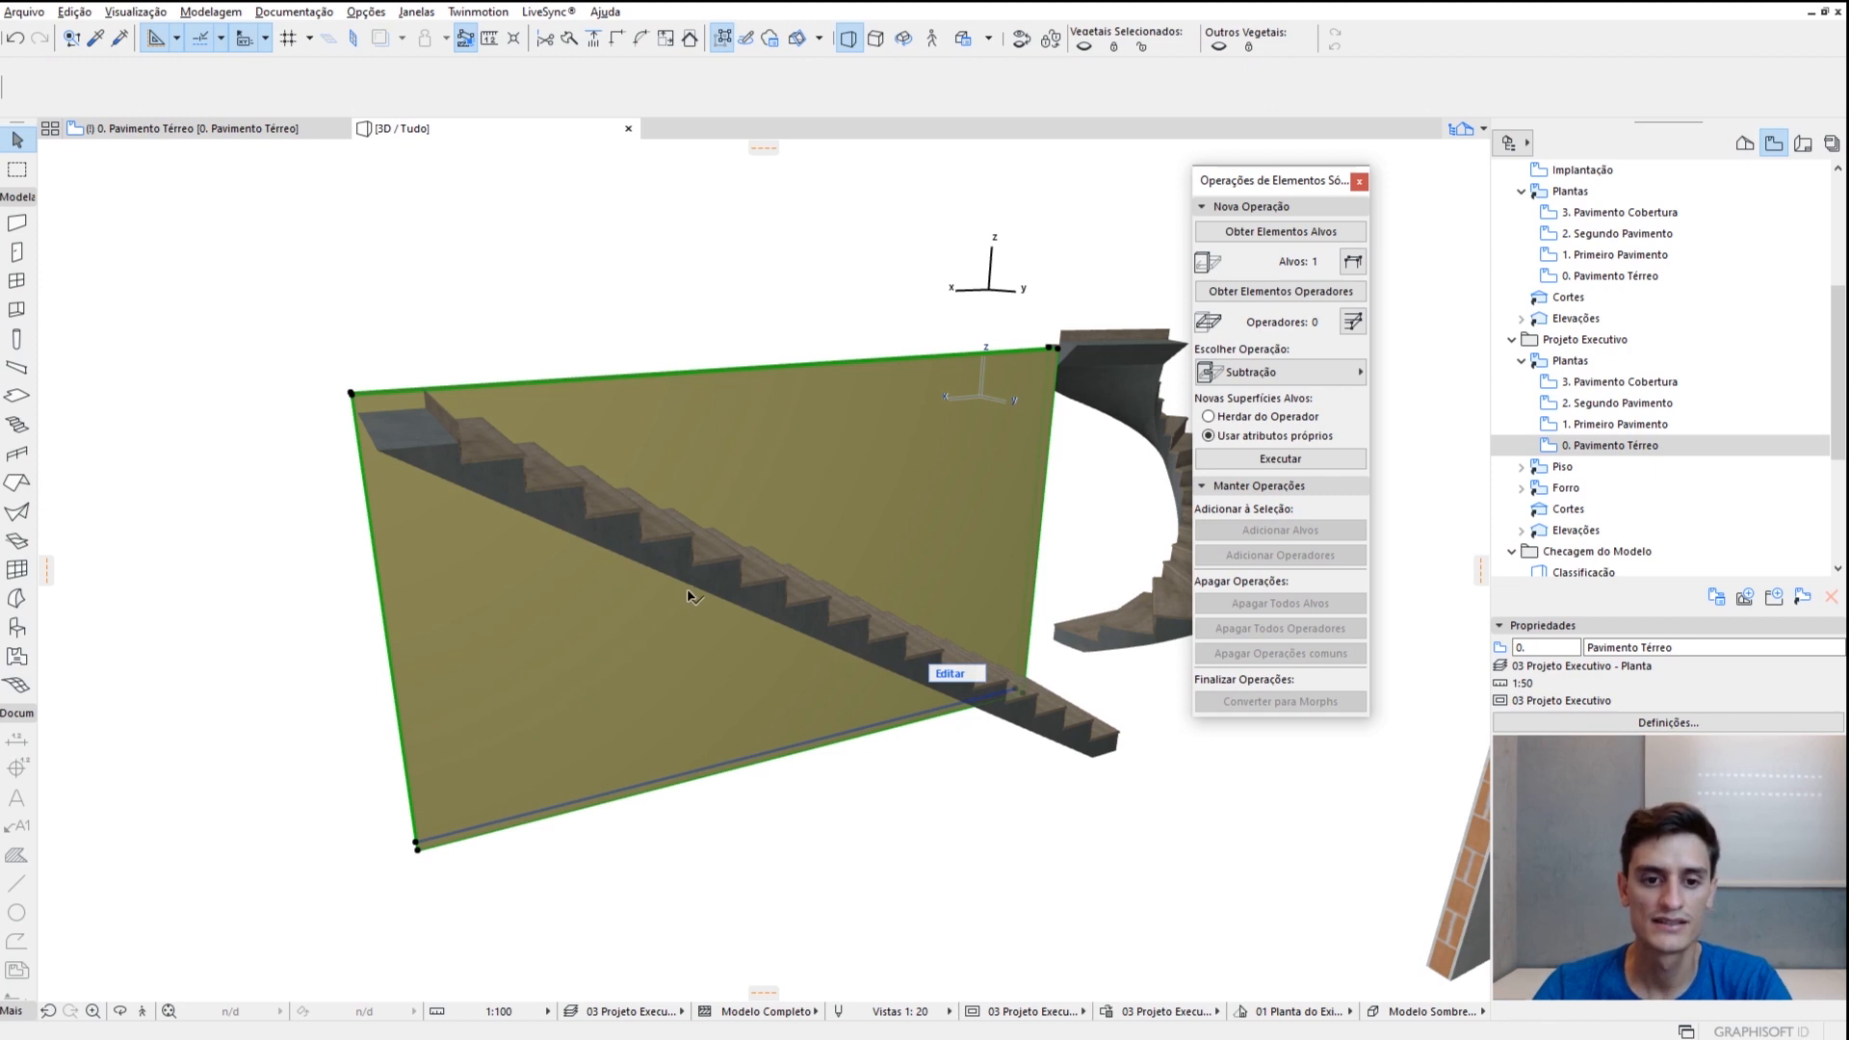
left_click(1280, 298)
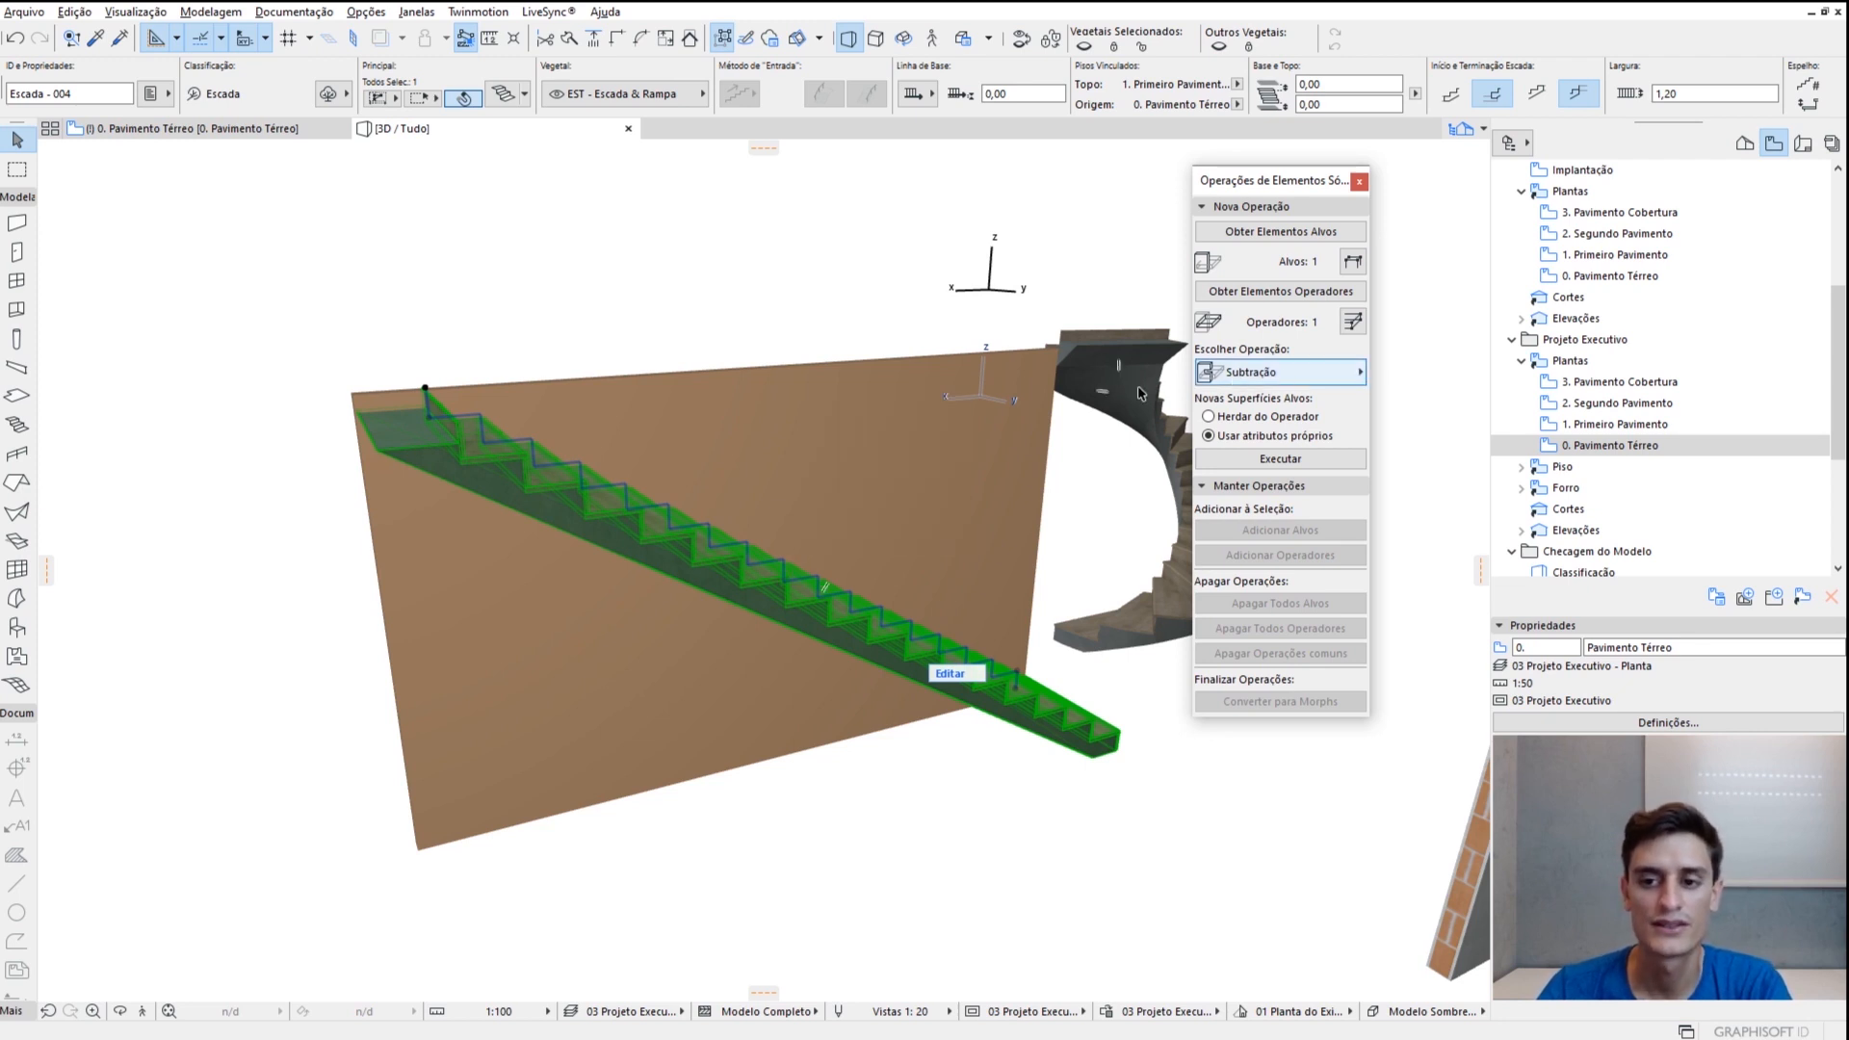
Cut the straight wall with the stair using Subtração com extrusão para cima, and inspect the result from the other side
left_click(1278, 377)
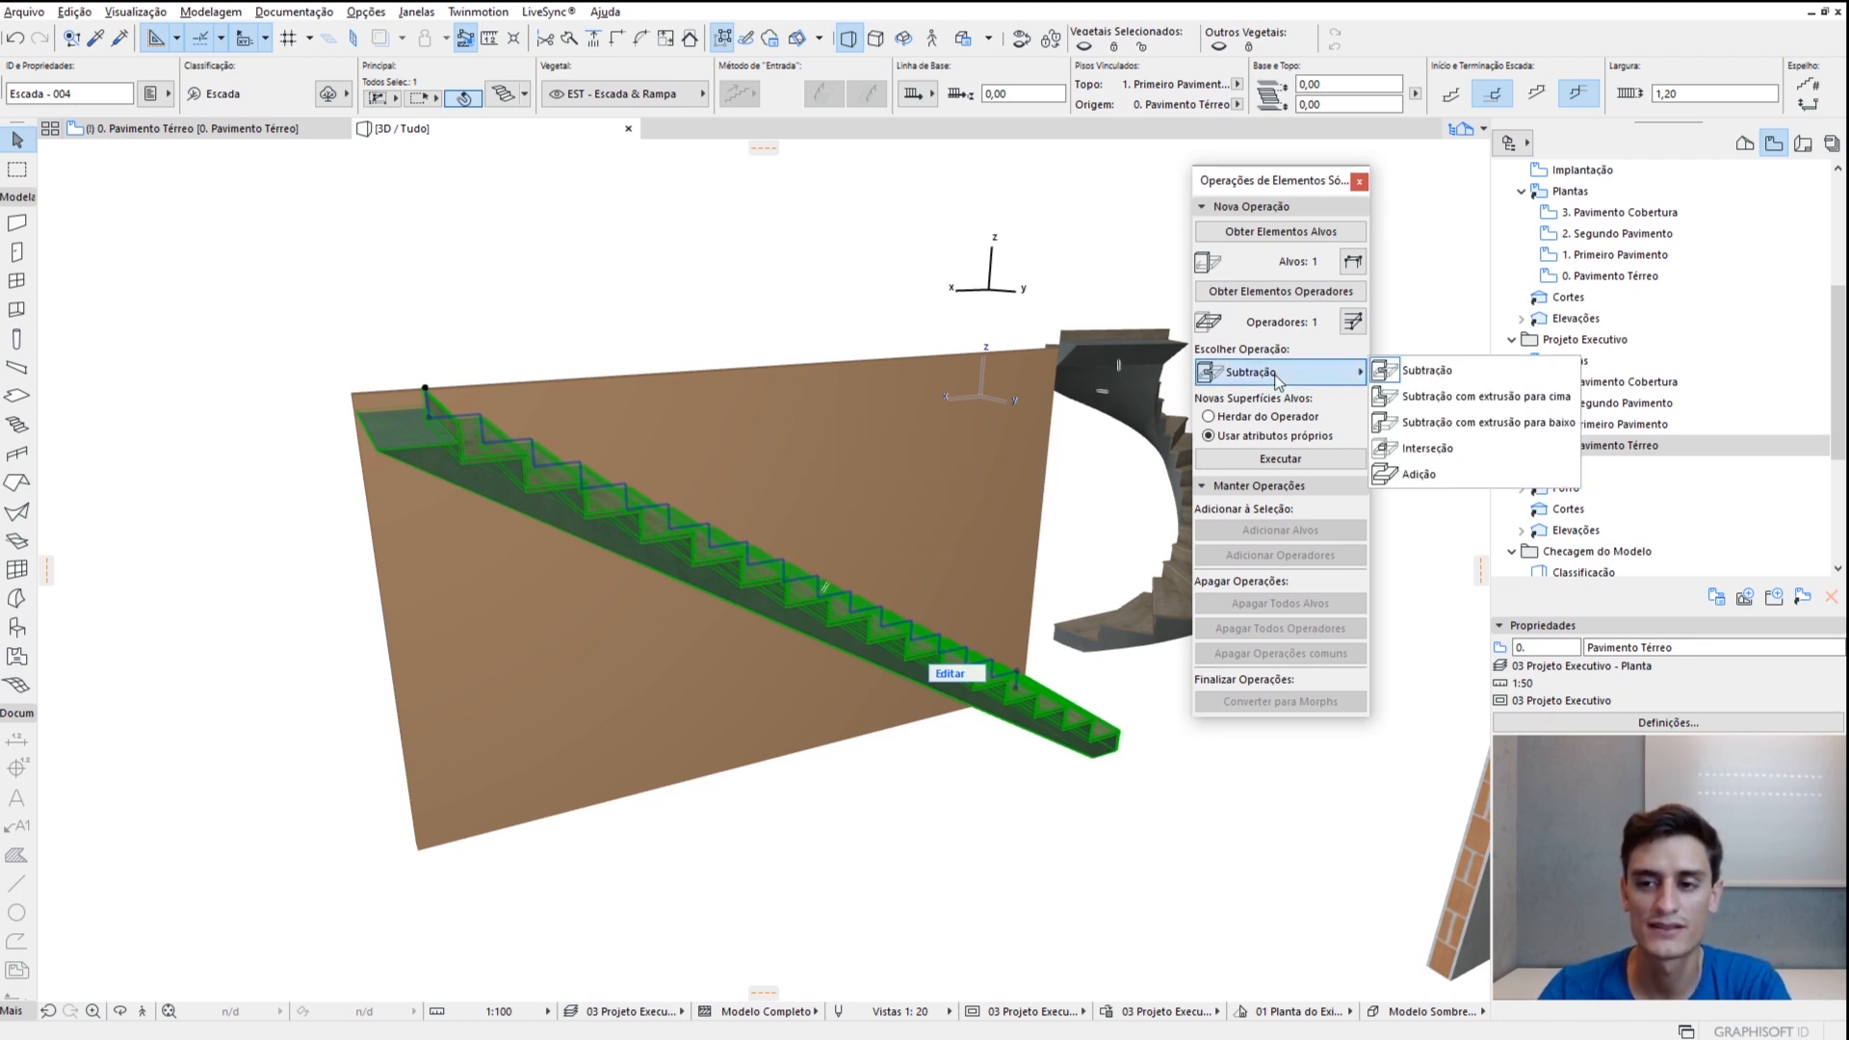
left_click(1468, 425)
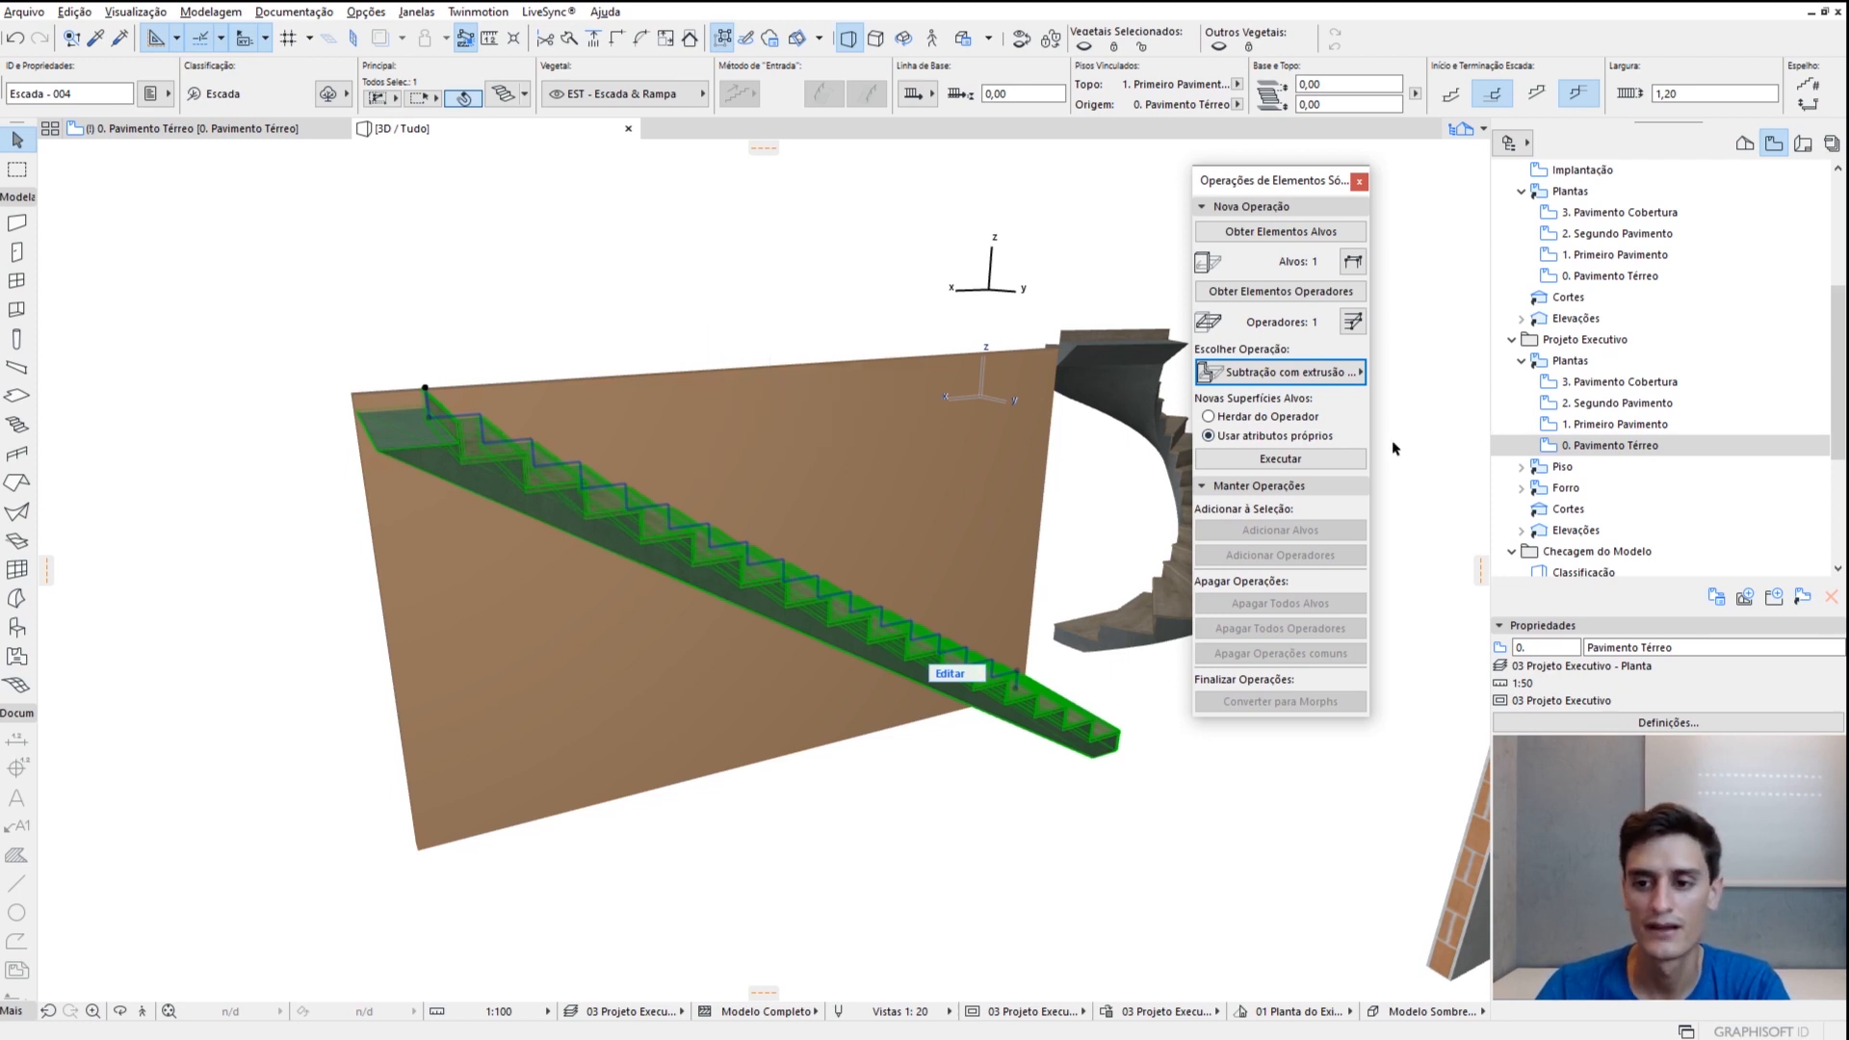
left_click(1297, 460)
left_click(977, 526)
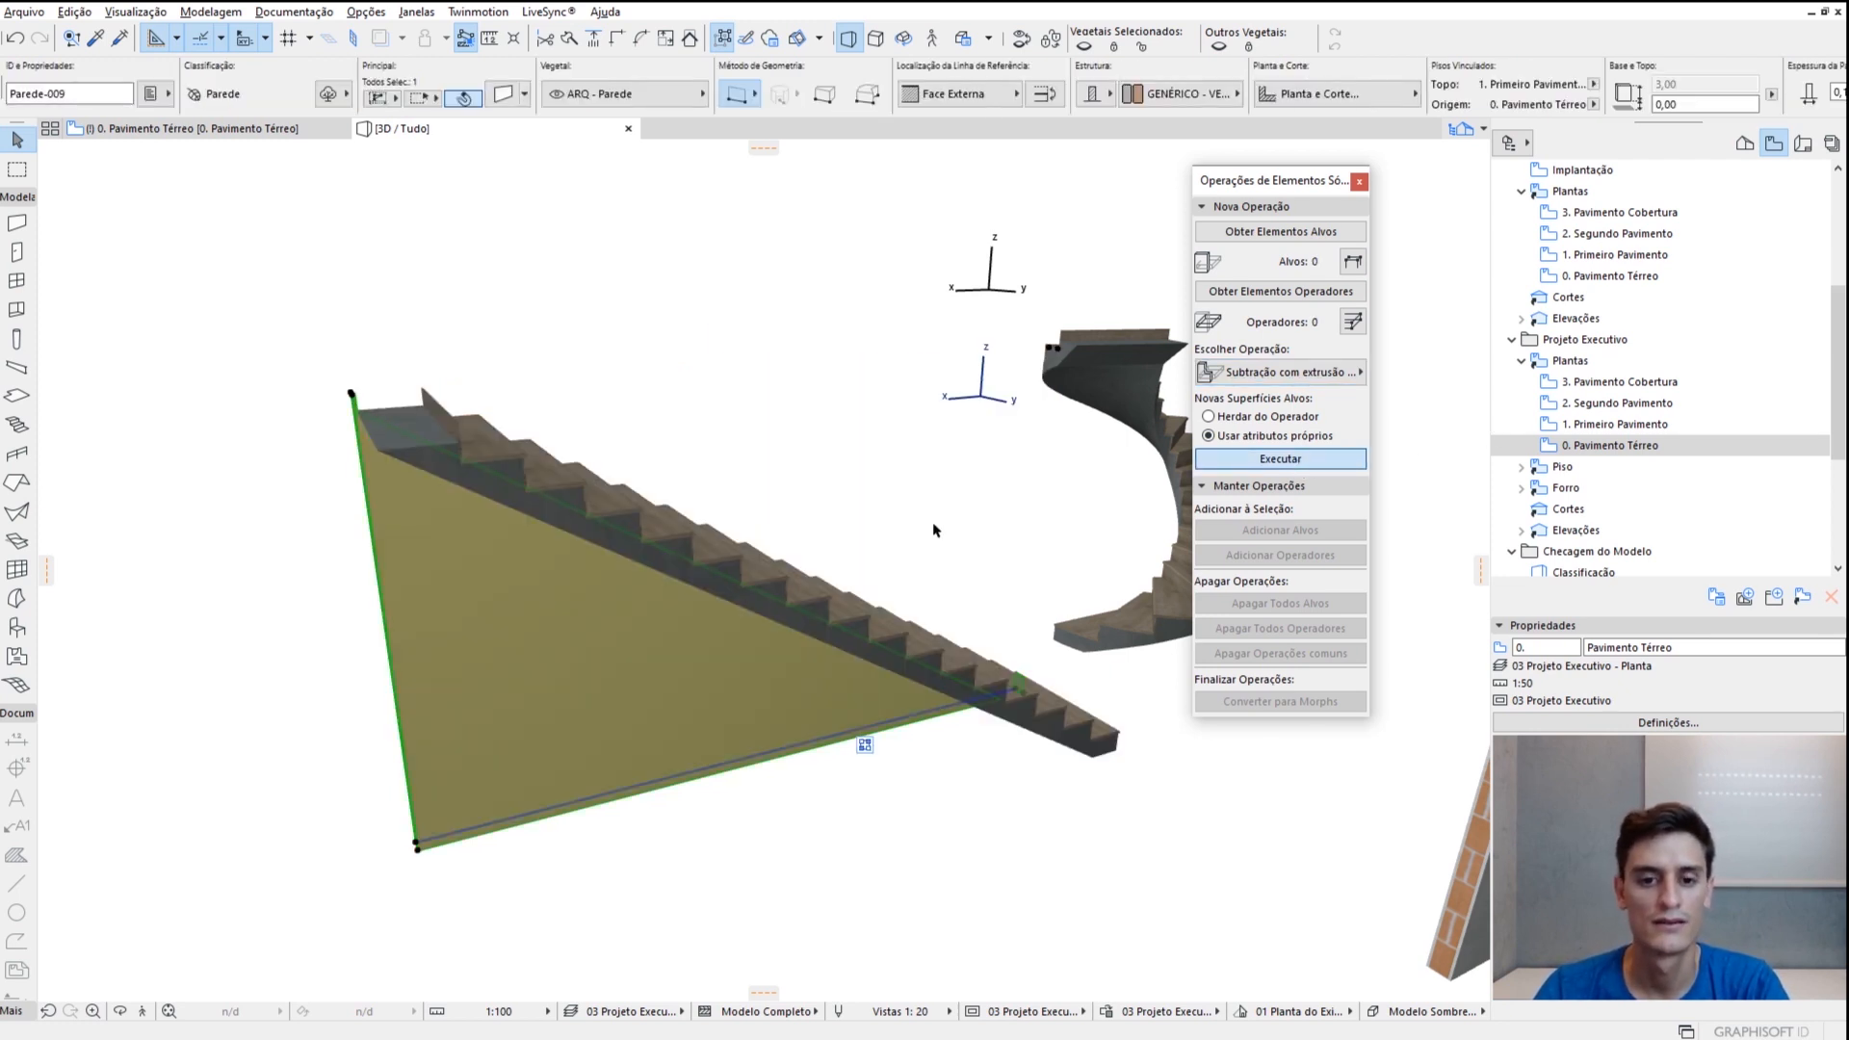
middle_click_drag(465, 700, 876, 504, "shift")
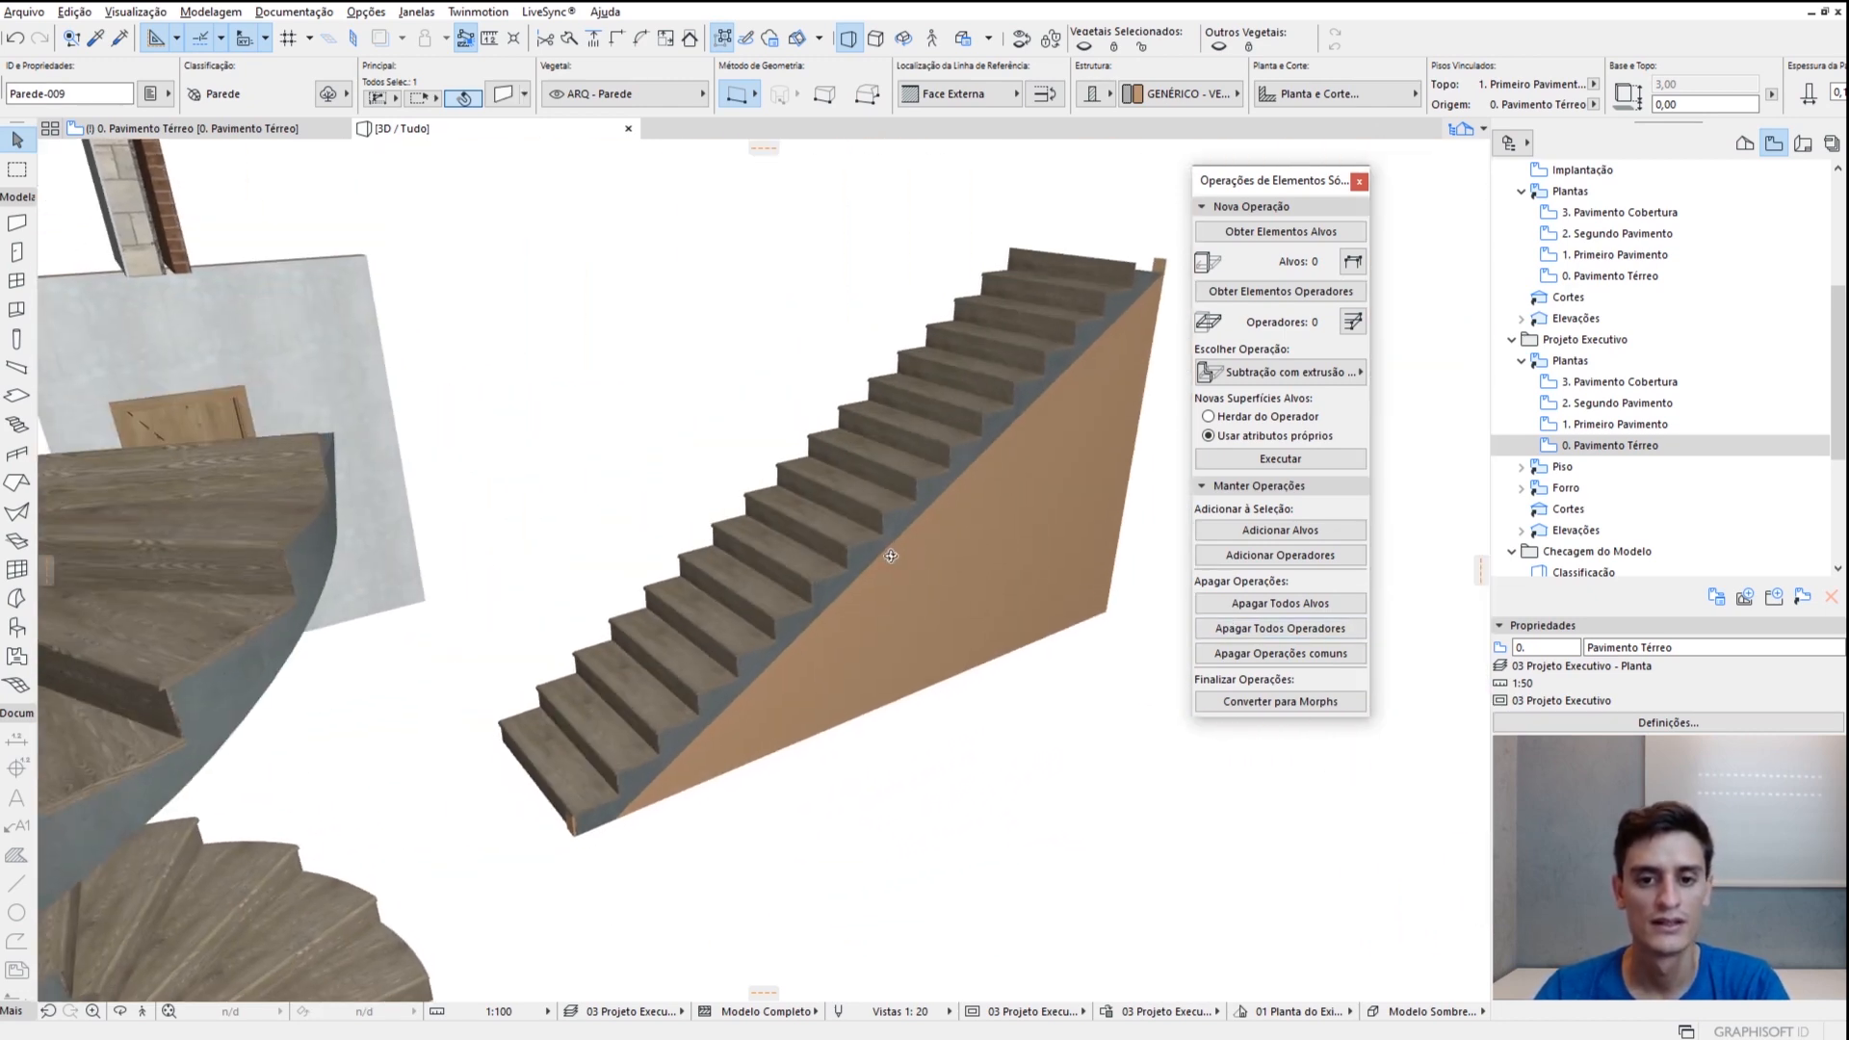
Create a curved wall along the spiral stair's outer edge in the 0. Pavimento Térreo plan, using the straight wall's settings
left_click(266, 131)
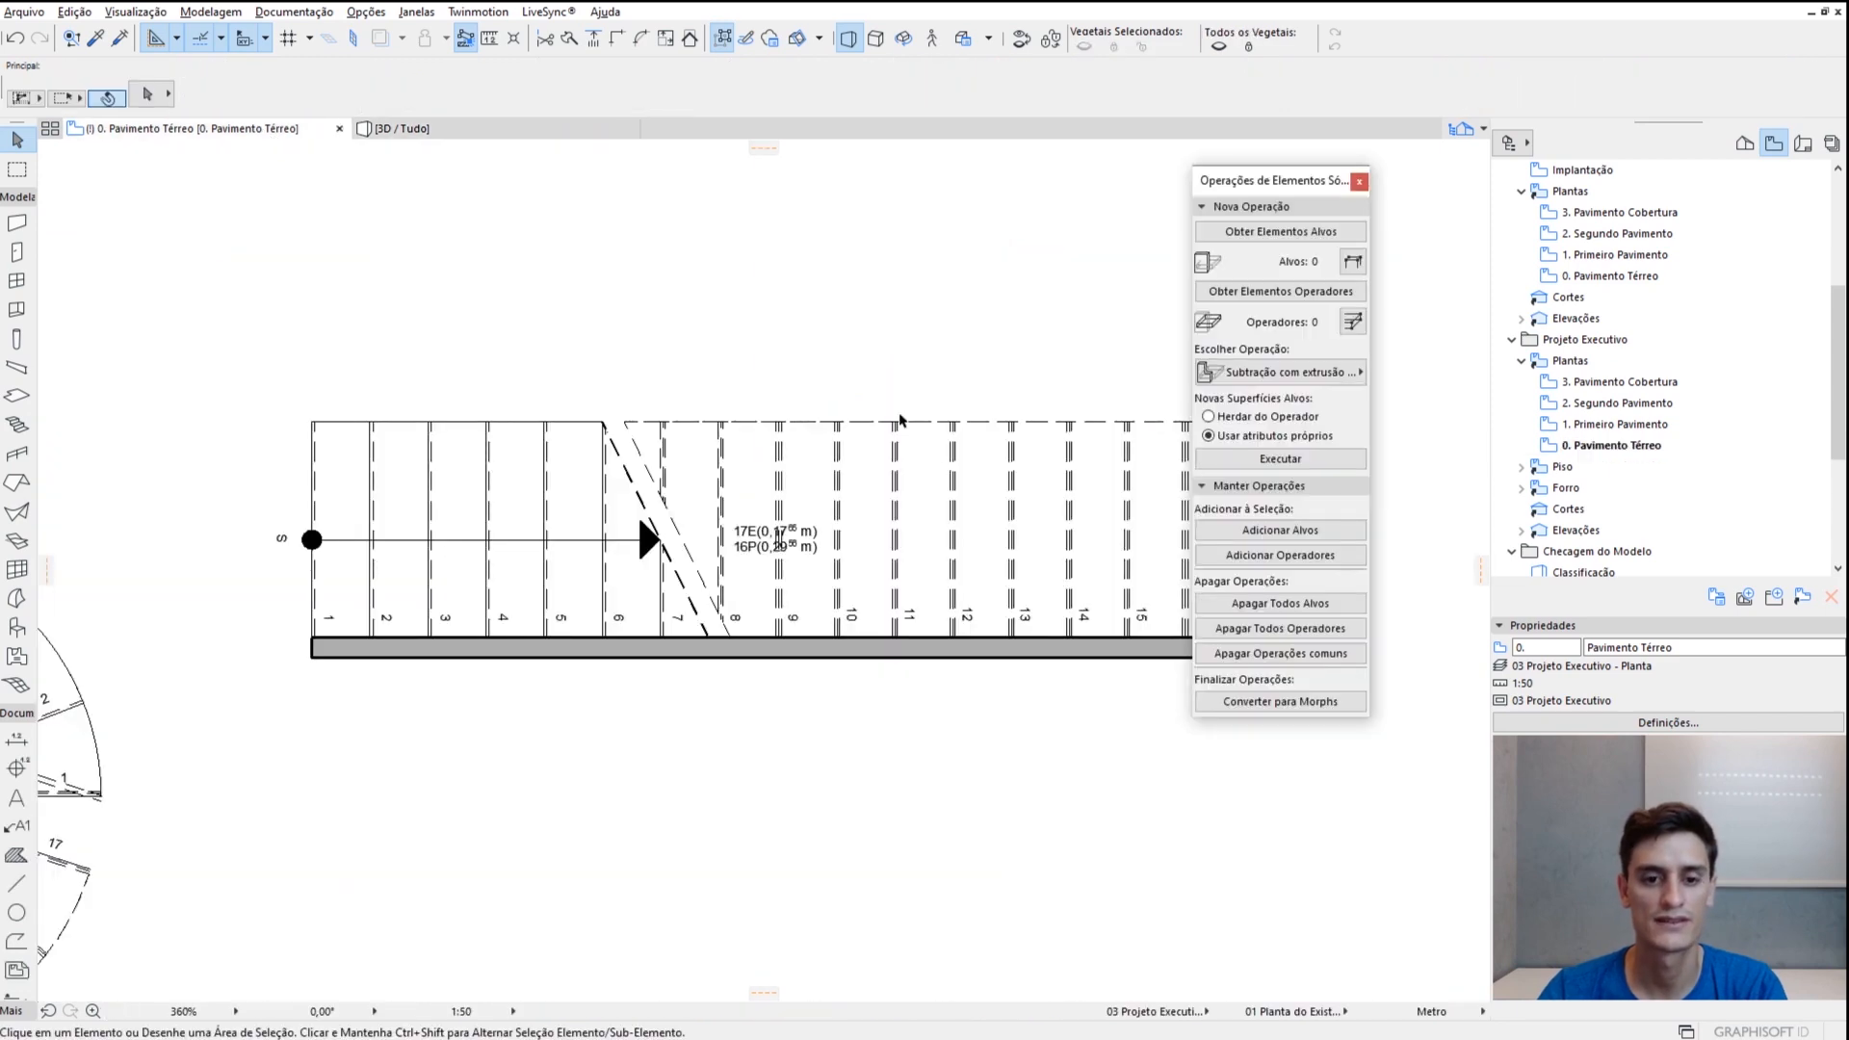
scroll(1031, 597, "down", 3)
scroll(617, 648, "up", 2)
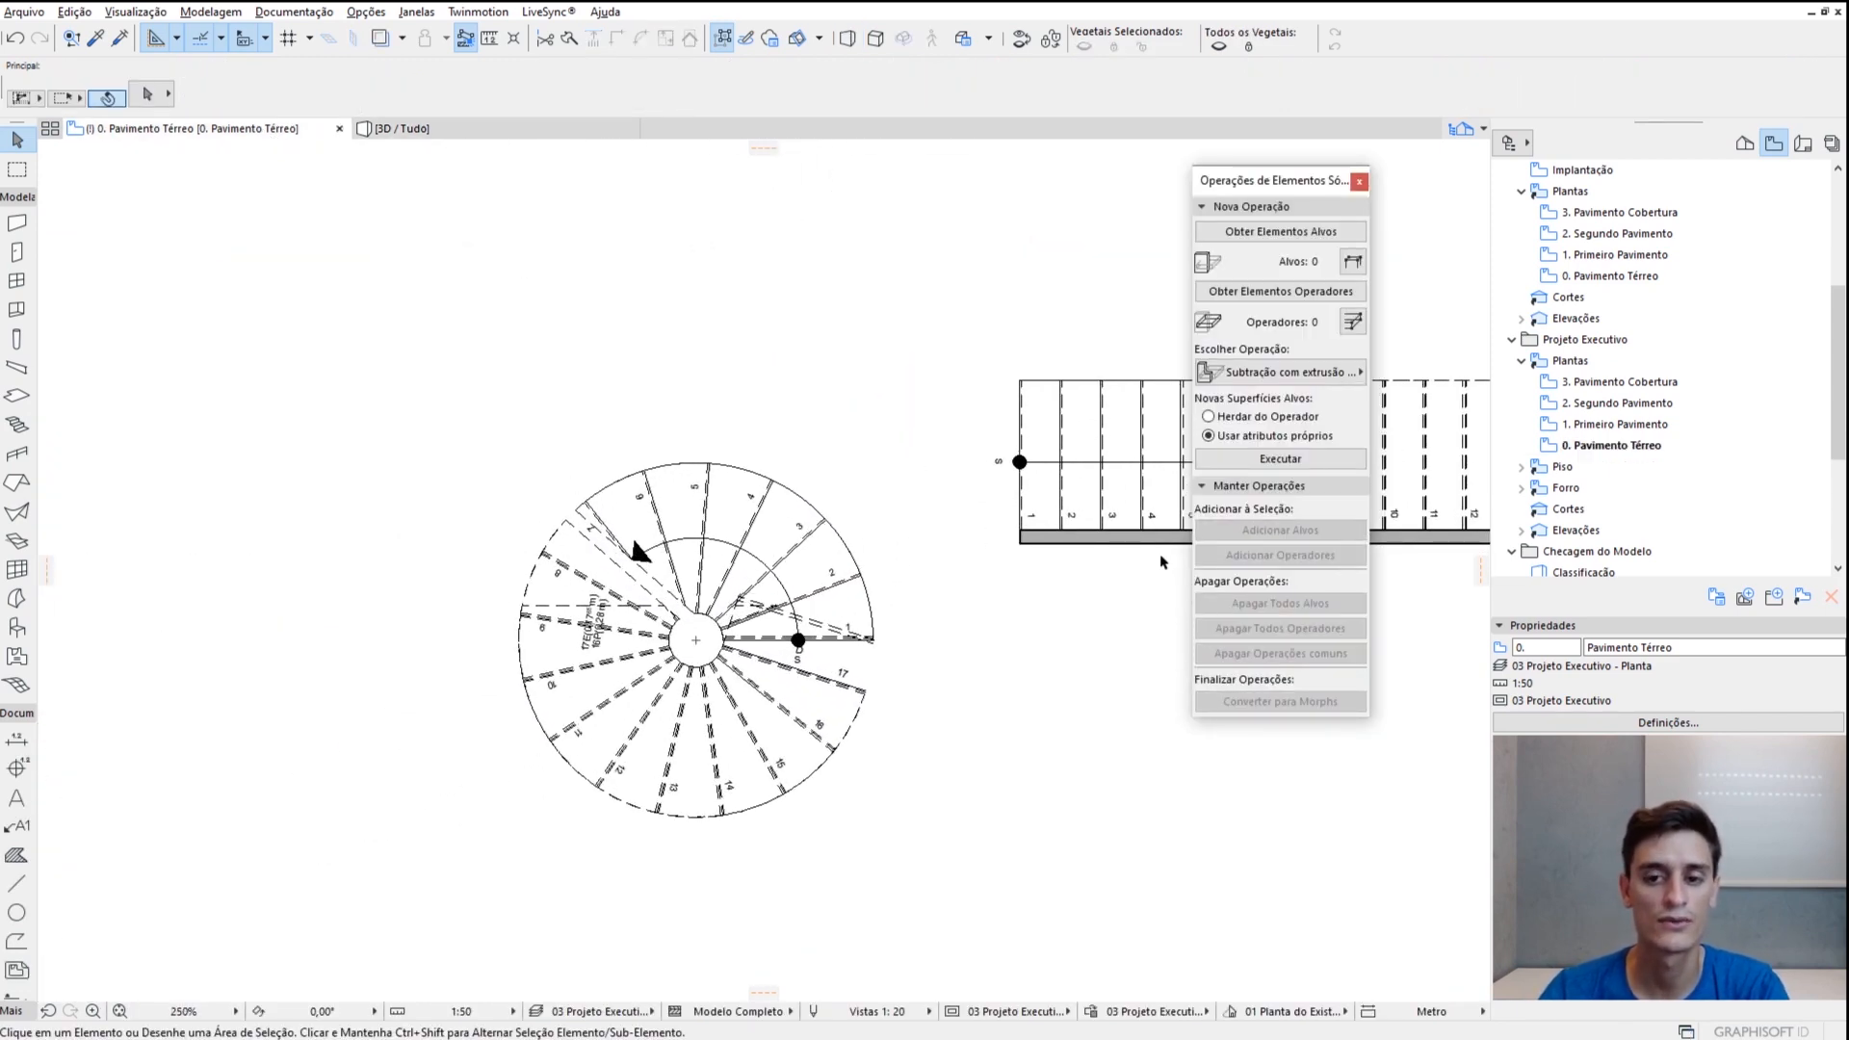
left_click(1099, 535)
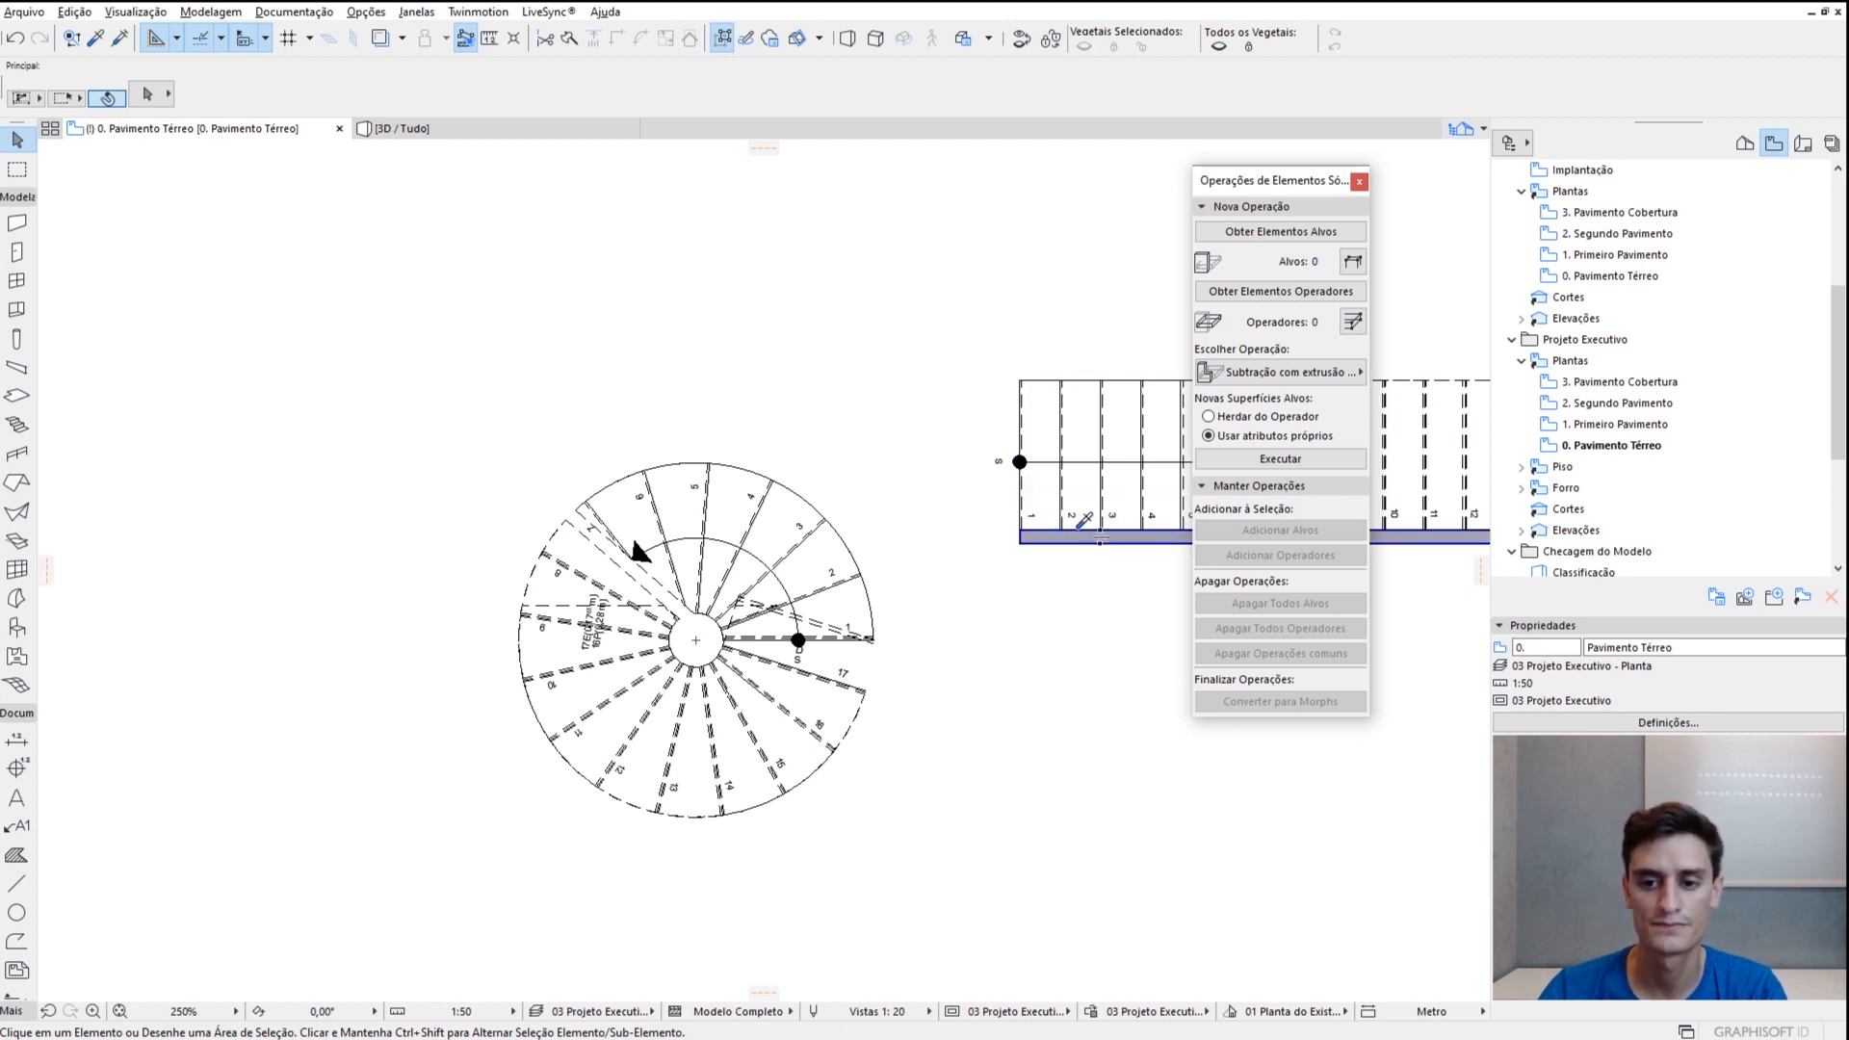
key("space")
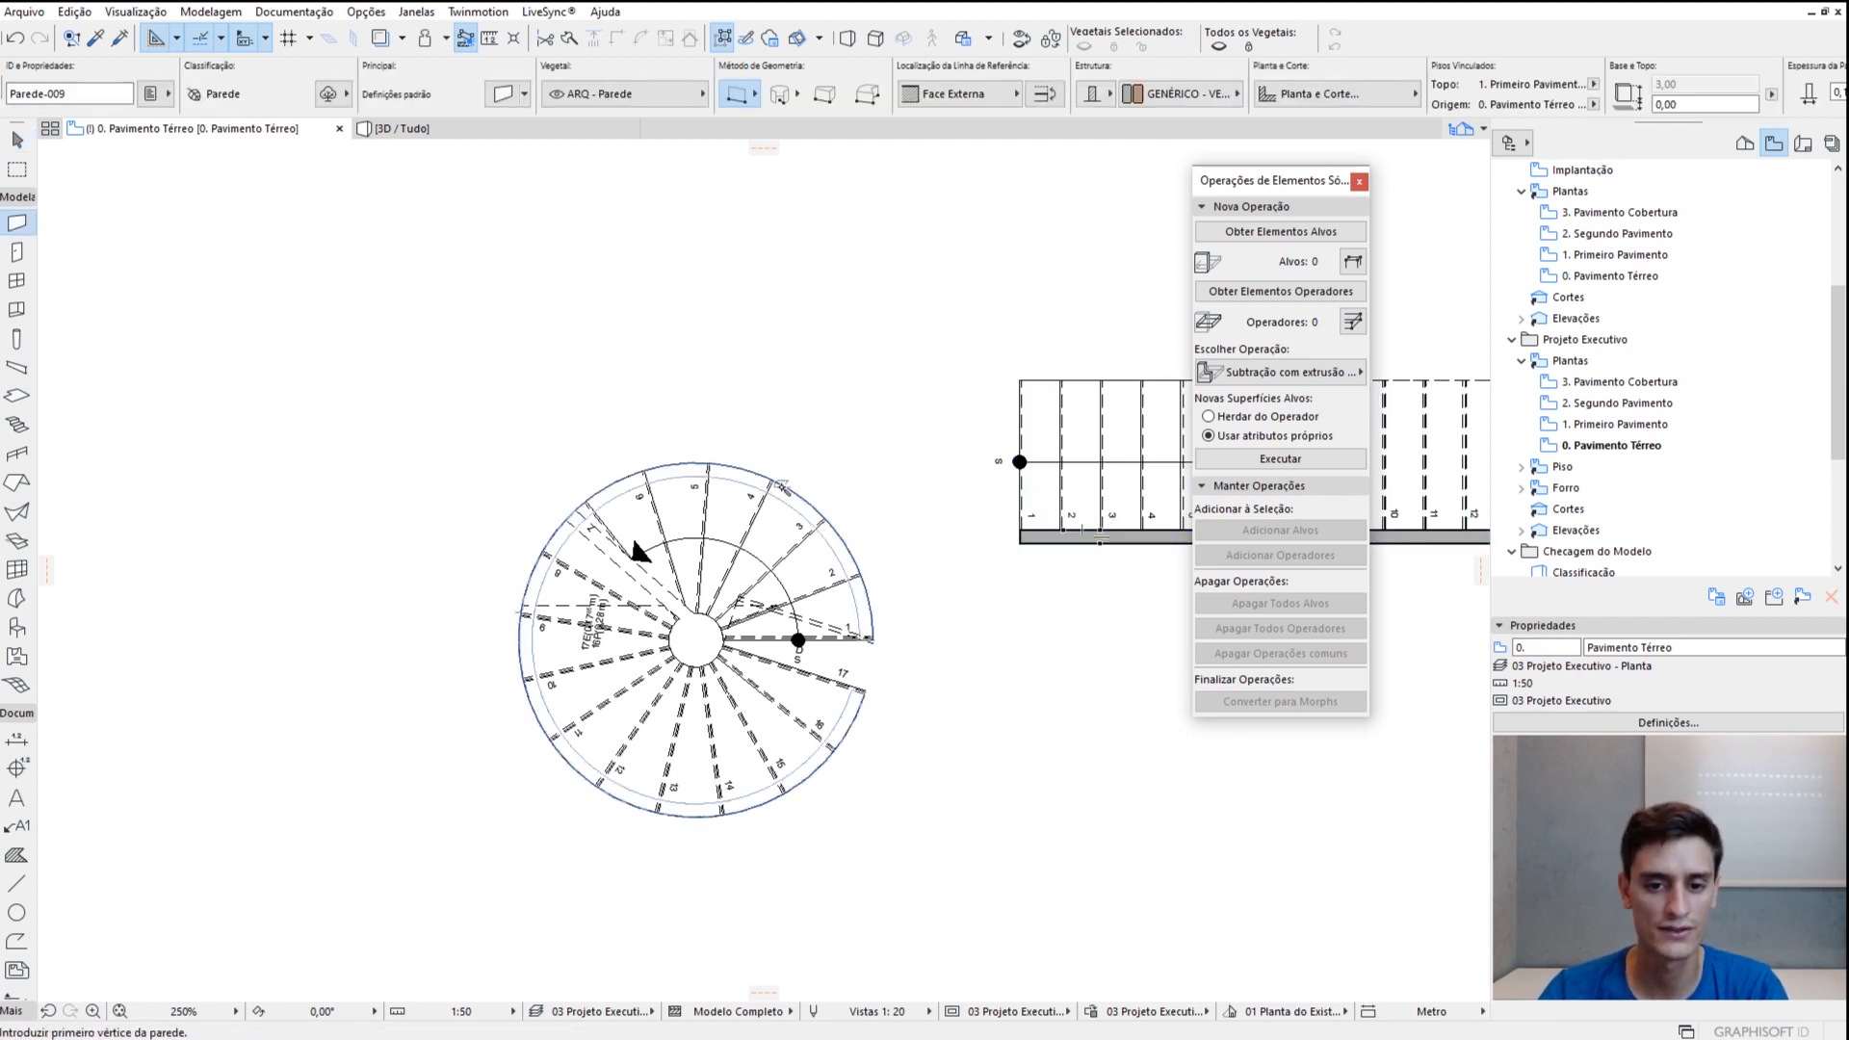
left_click(782, 487)
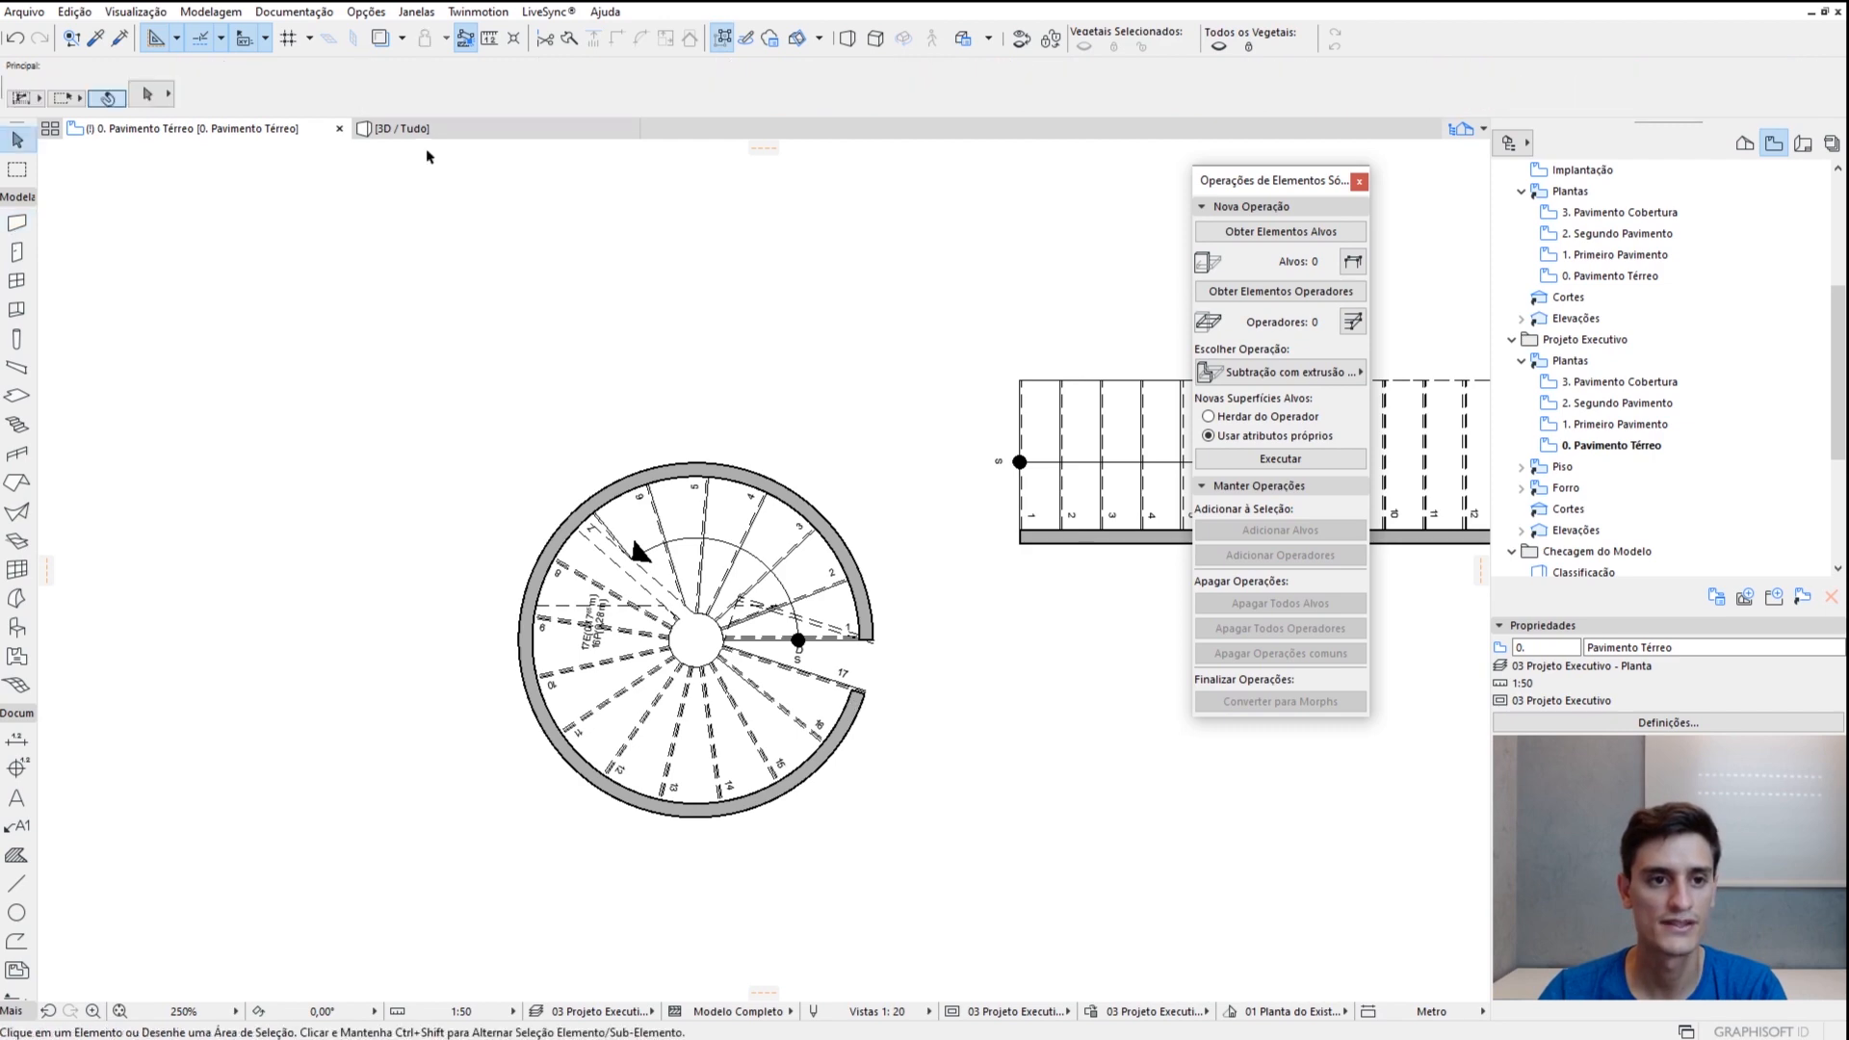
Cut the curved wall in 3D with the spiral stair as operator, using the same upward-extrusion subtraction, and examine the cut up close
key("F3")
middle_click_drag(567, 610, 740, 292, "shift")
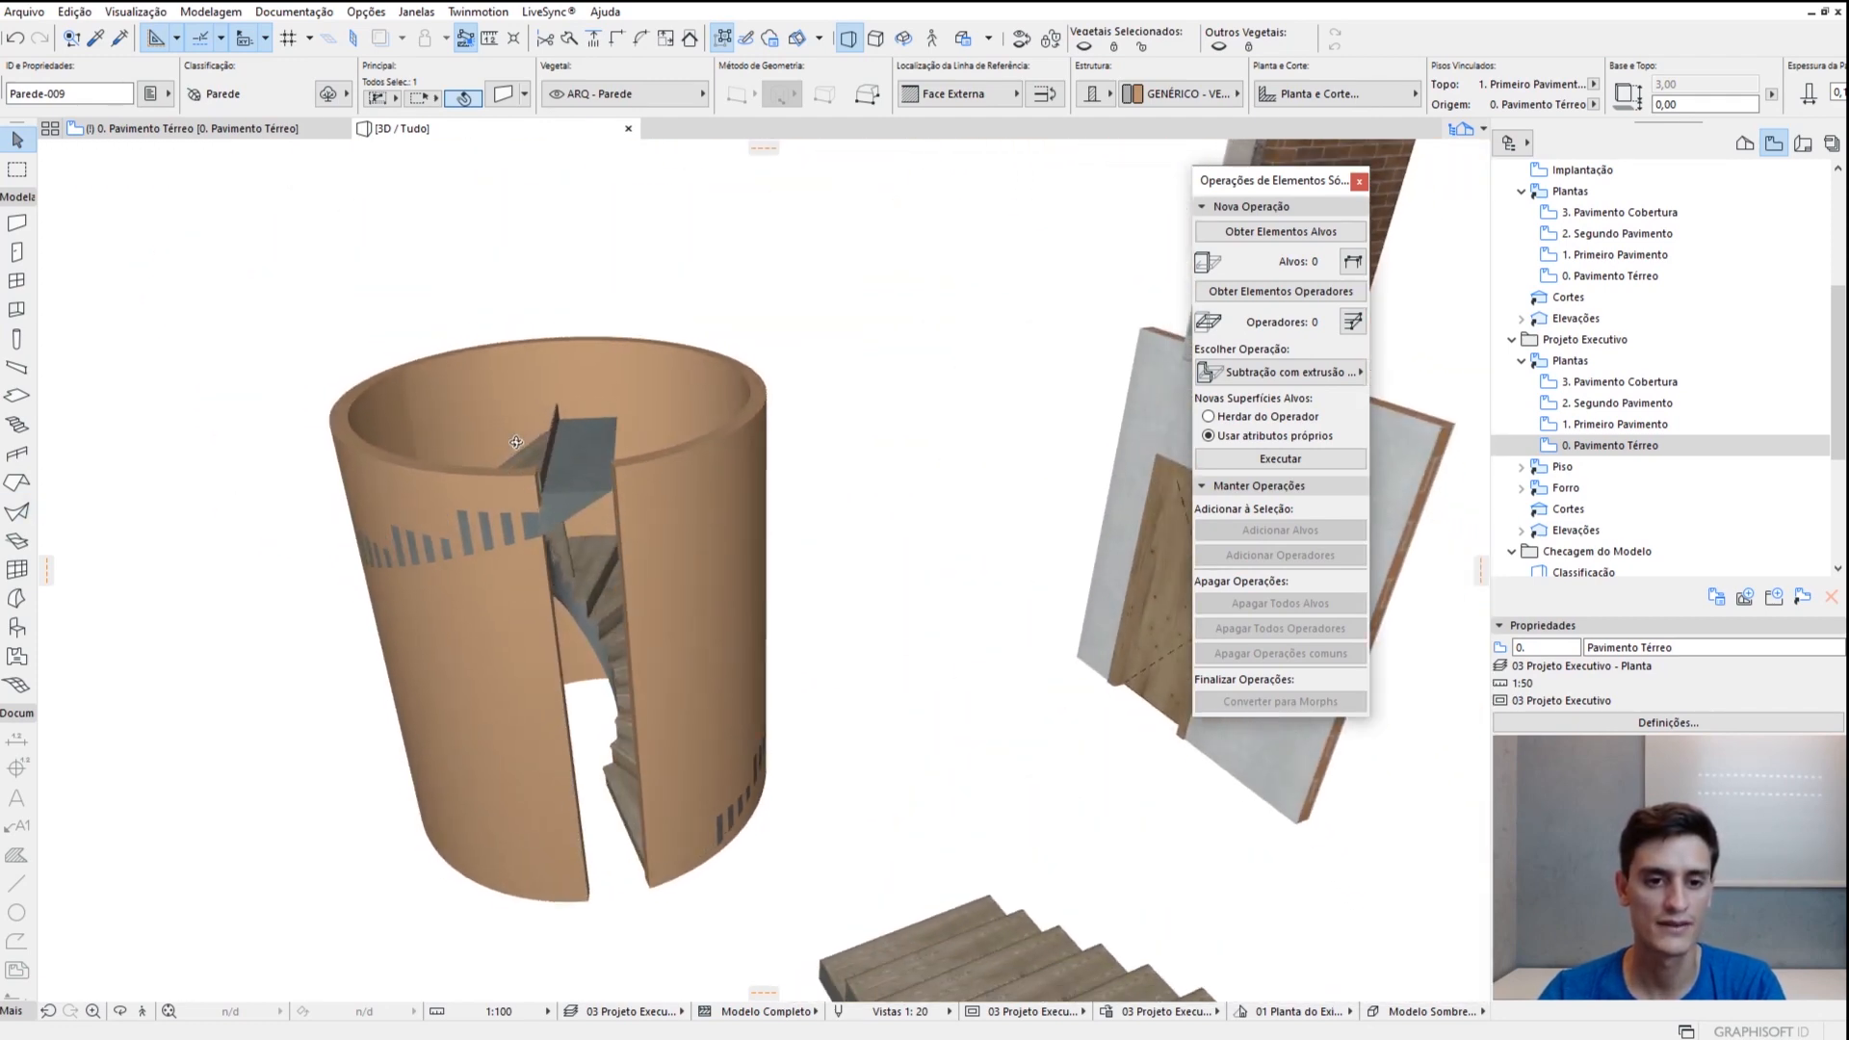
left_click(1295, 238)
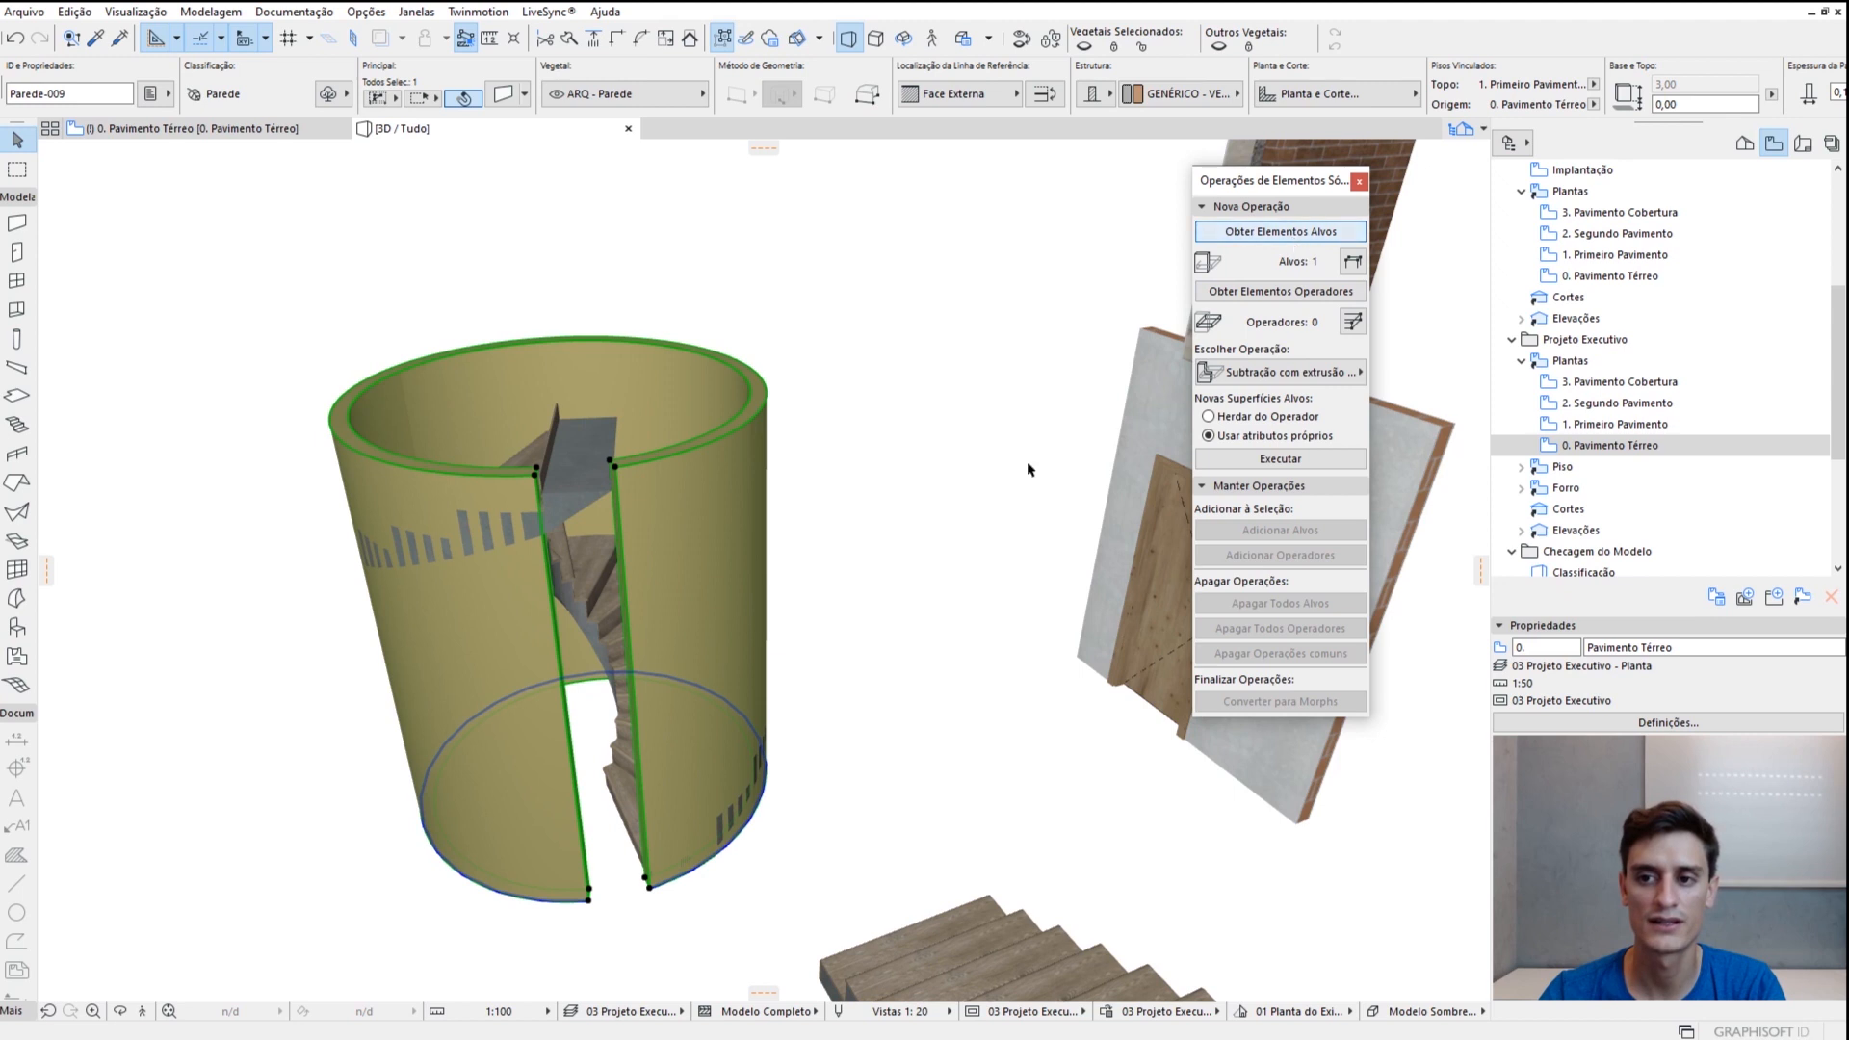
left_click(553, 451)
left_click(1284, 293)
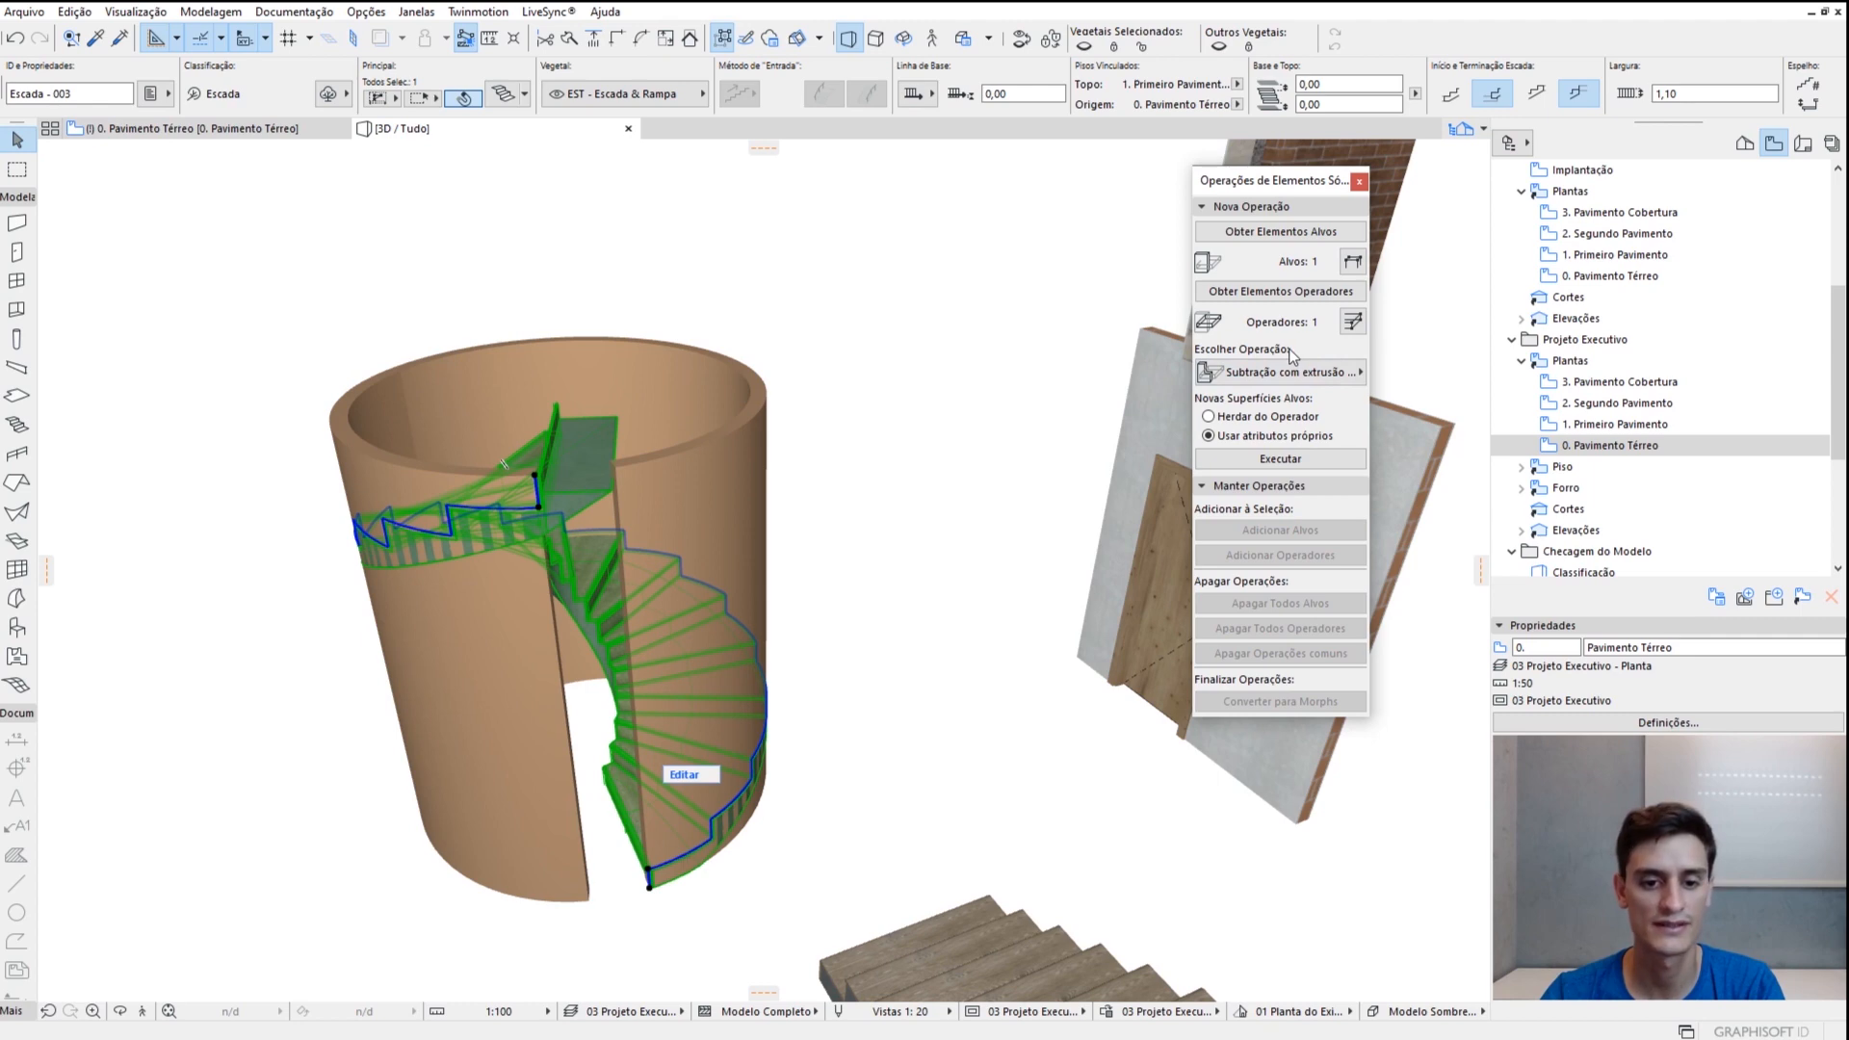
left_click(1280, 459)
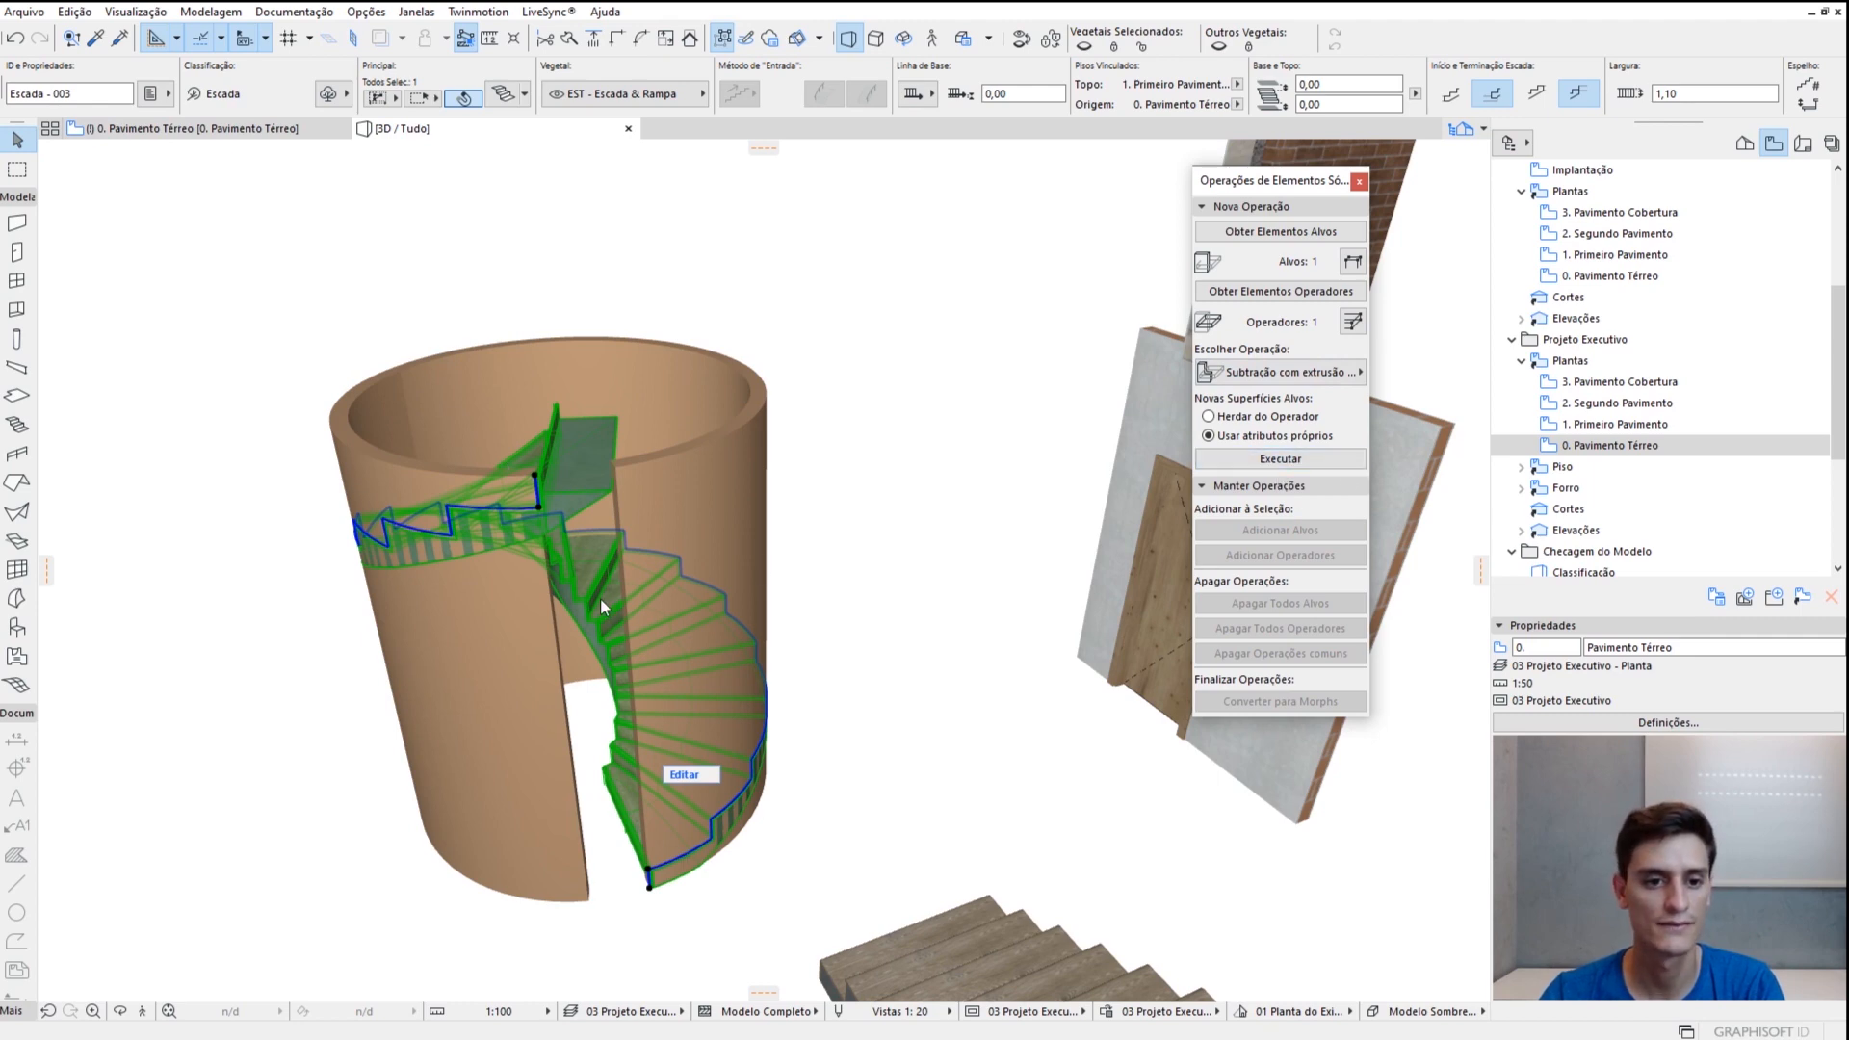
left_click(890, 415)
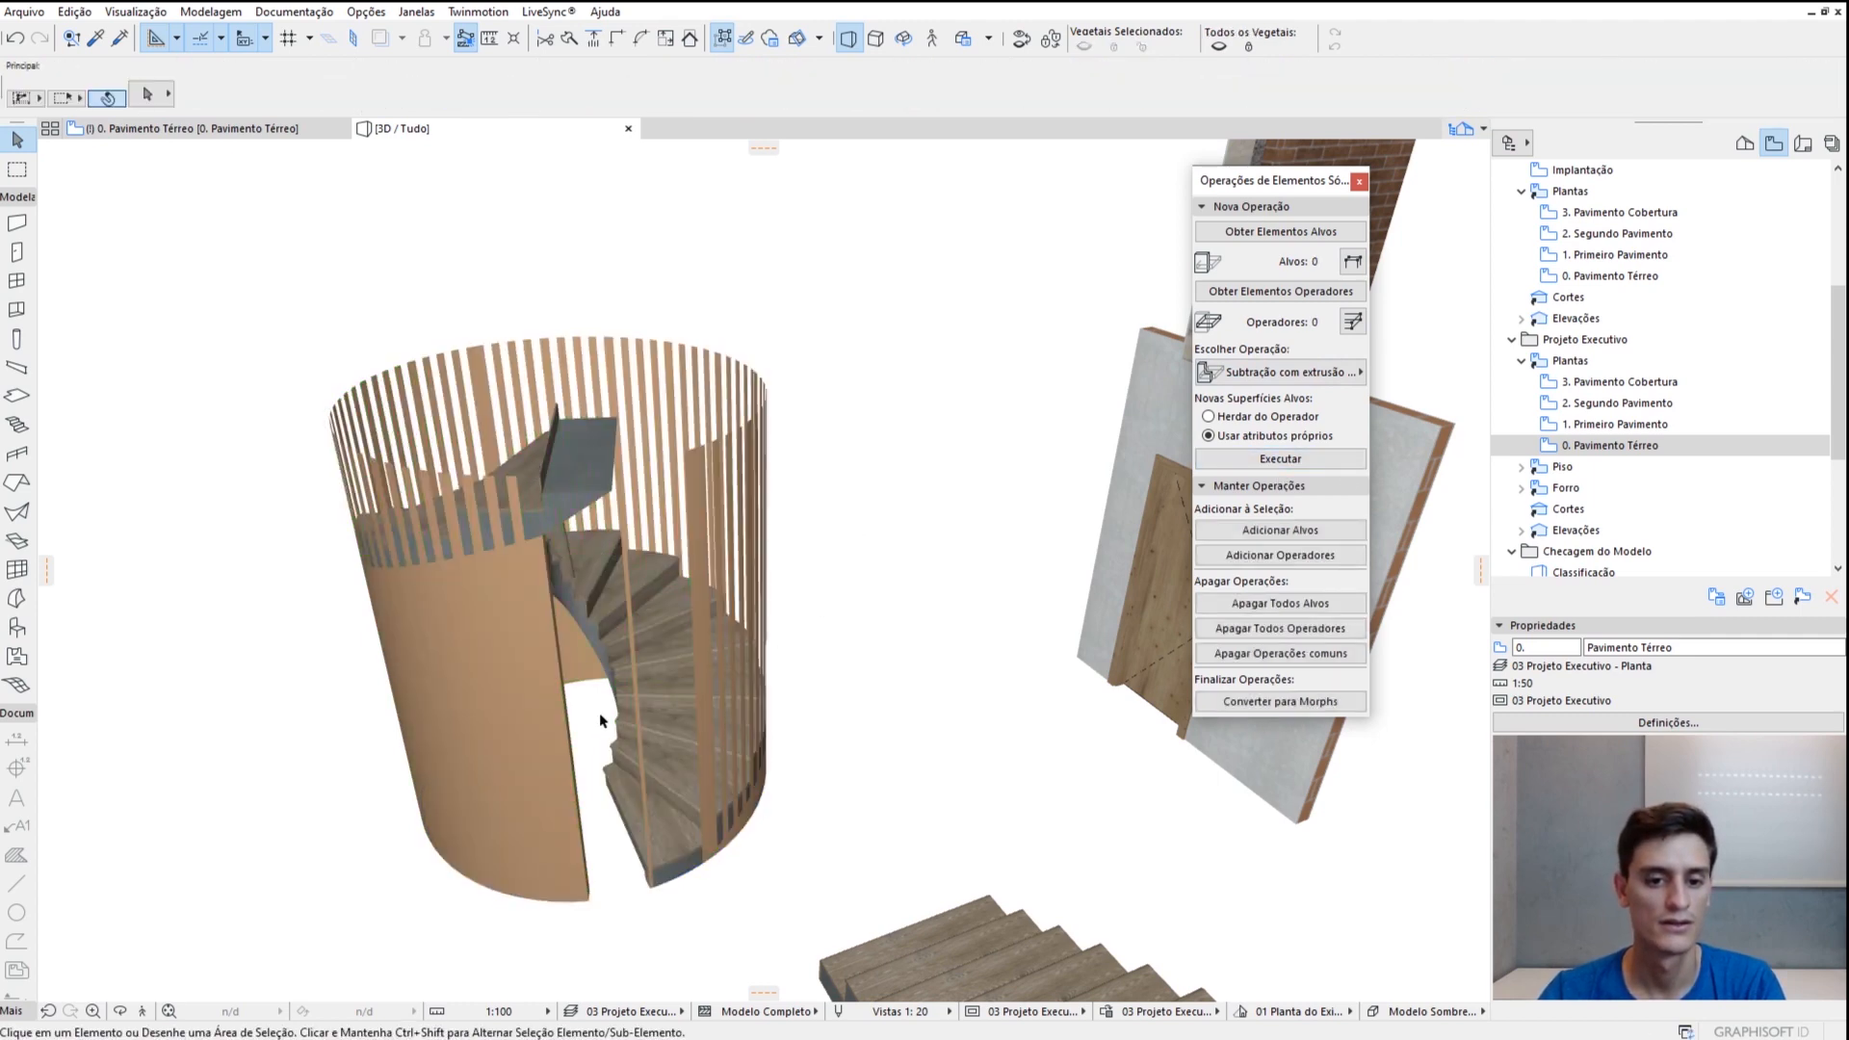
scroll(599, 712, "up", 3)
middle_click_drag(472, 714, 977, 556, "shift")
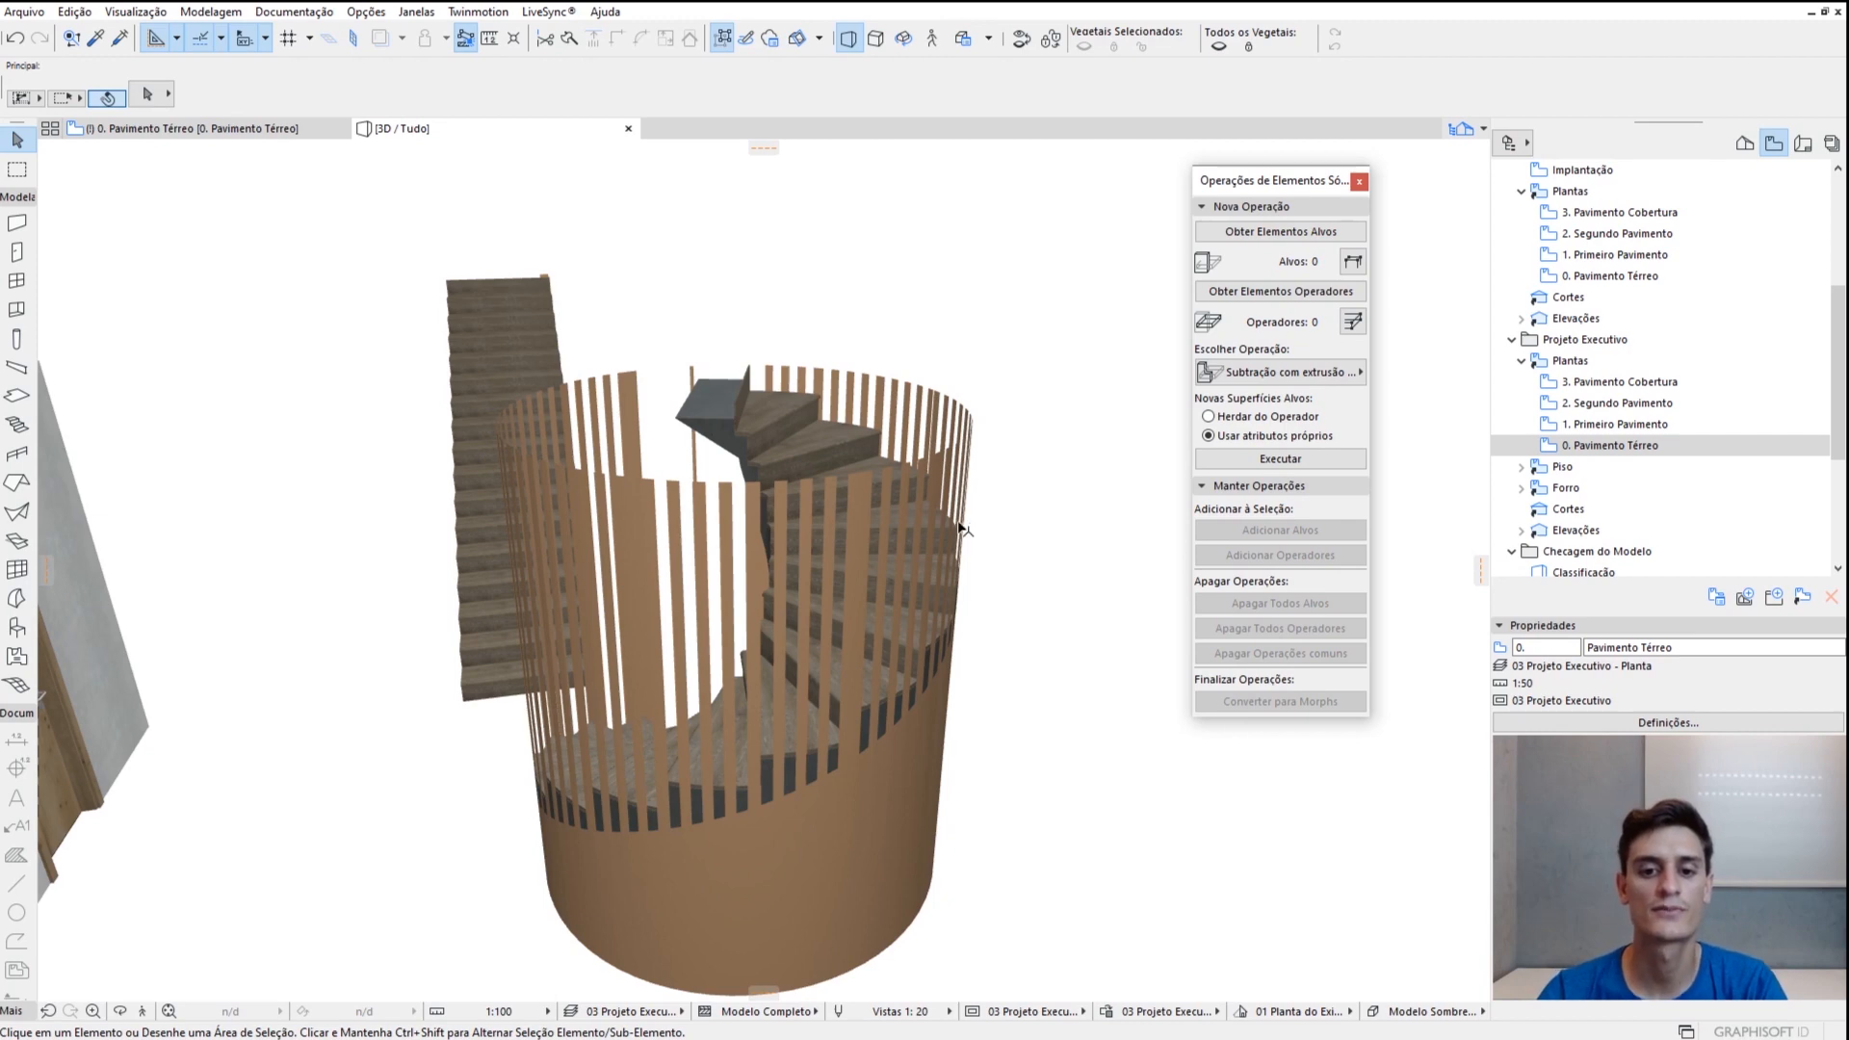
middle_click_drag(1002, 505, 146, 611, "shift")
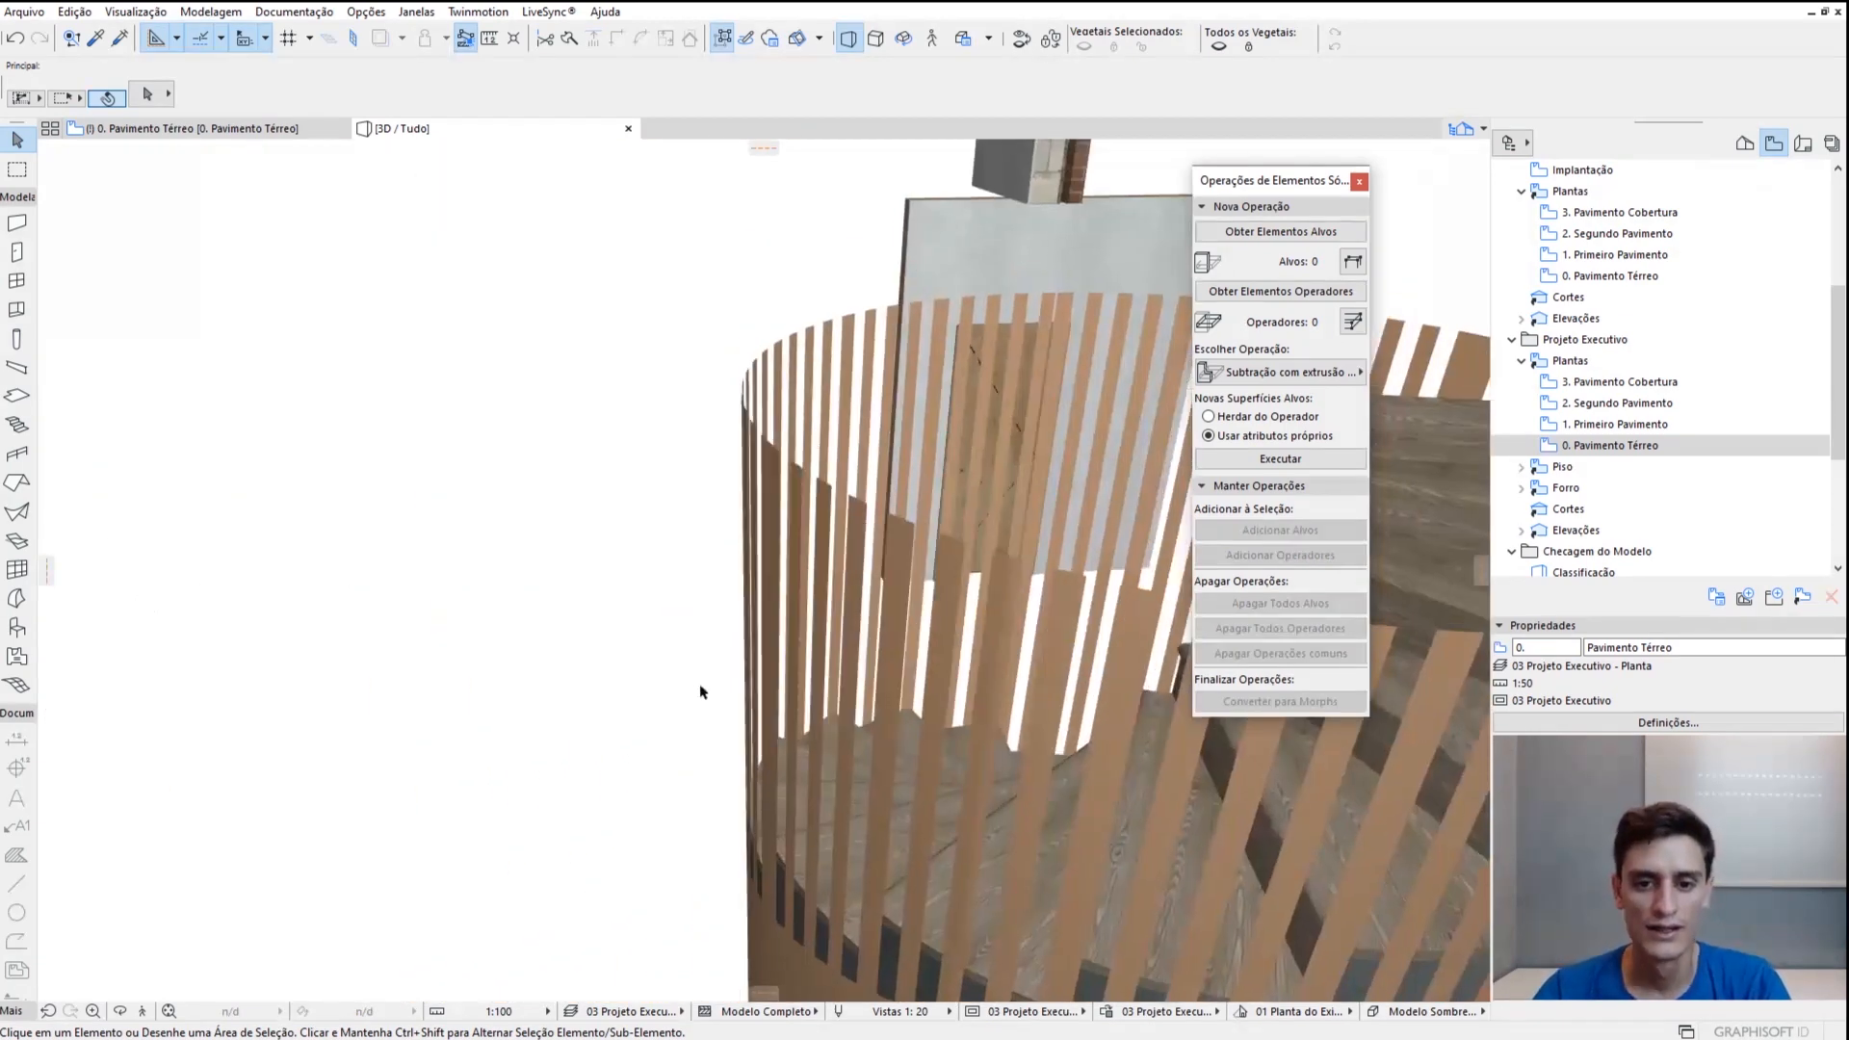
middle_click_drag(702, 690, 671, 654, "shift")
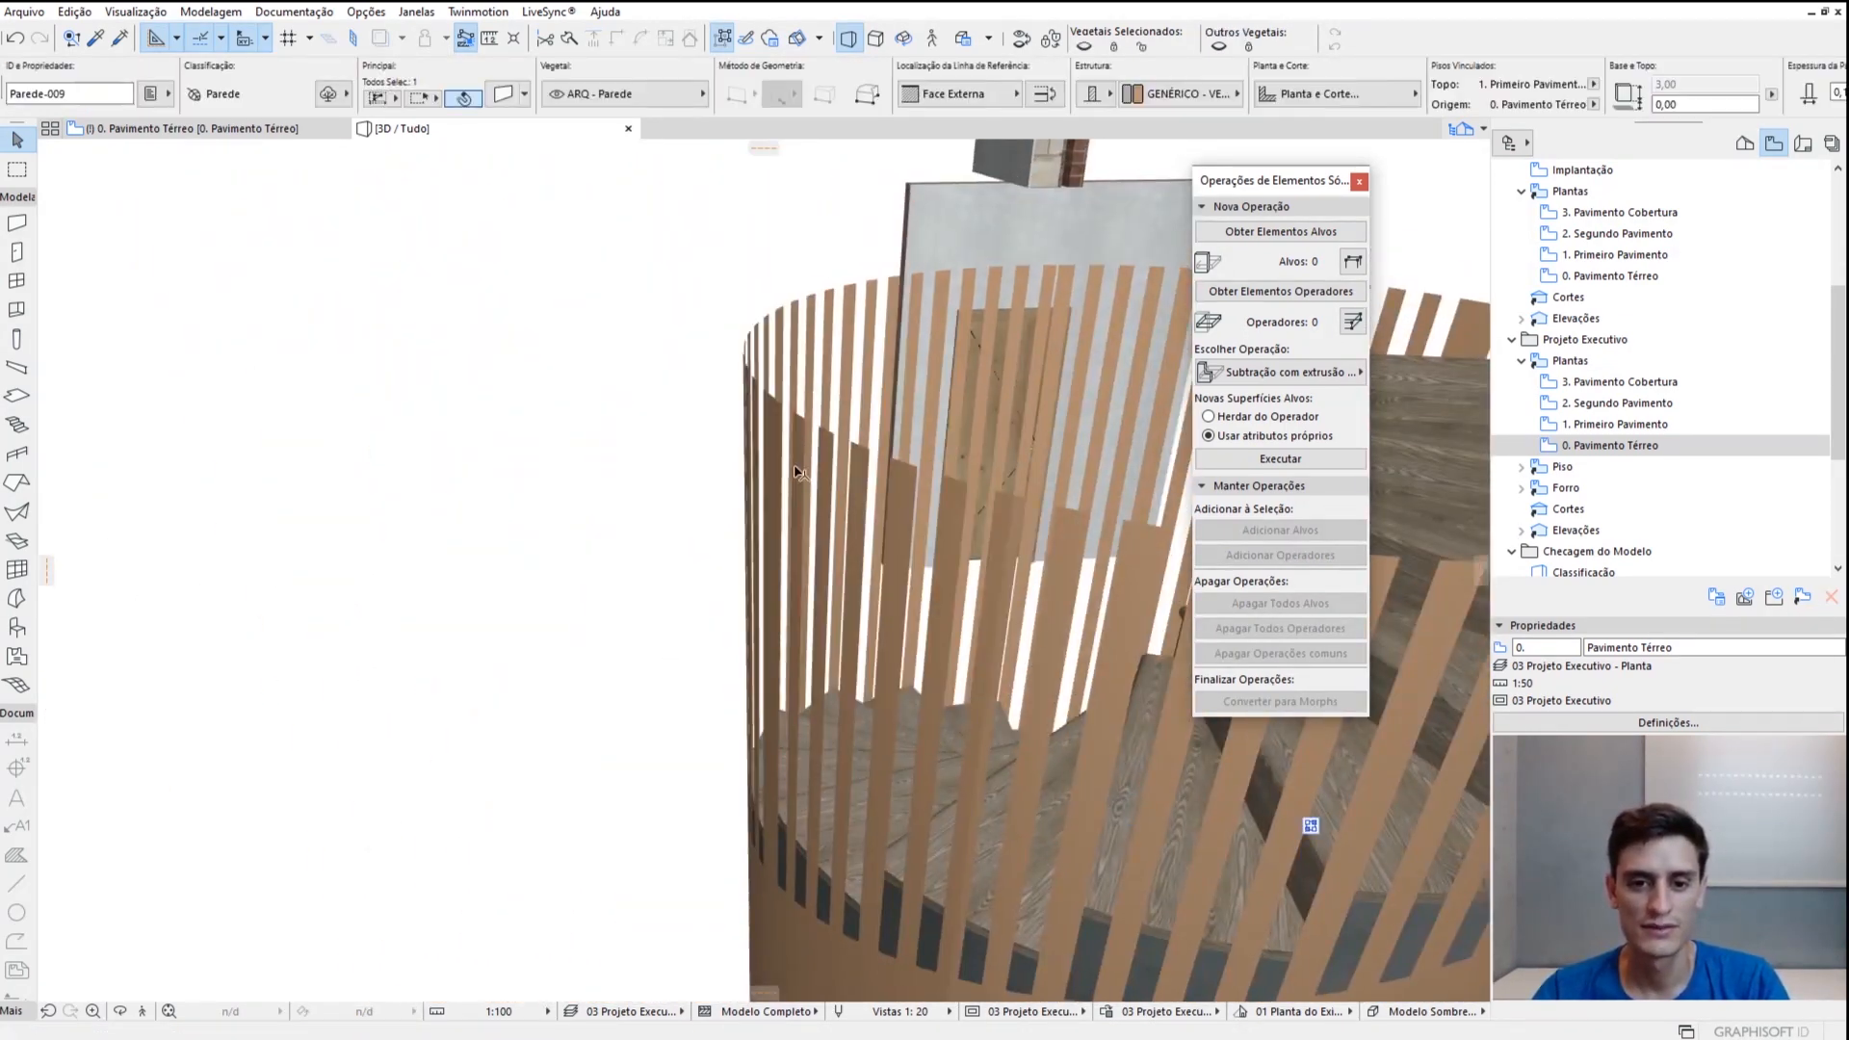
left_click(181, 130)
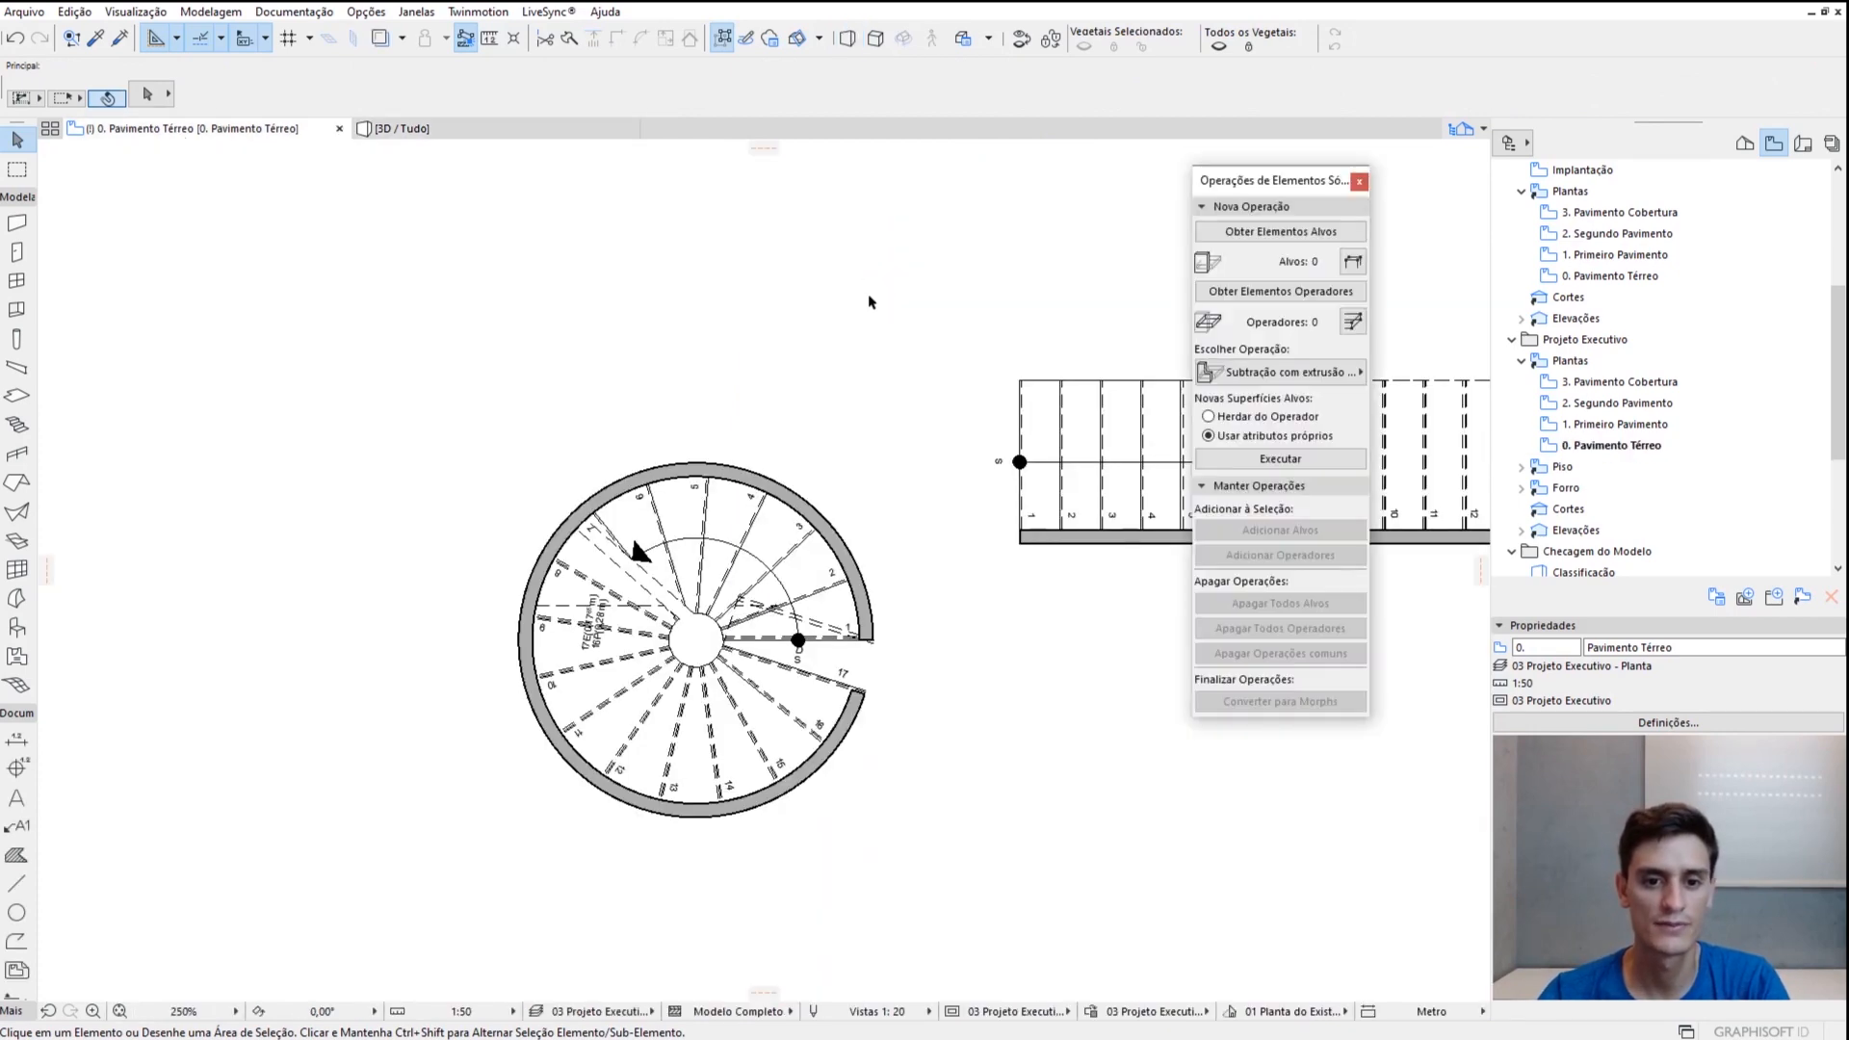
left_click(781, 477)
scroll(732, 472, "up", 5)
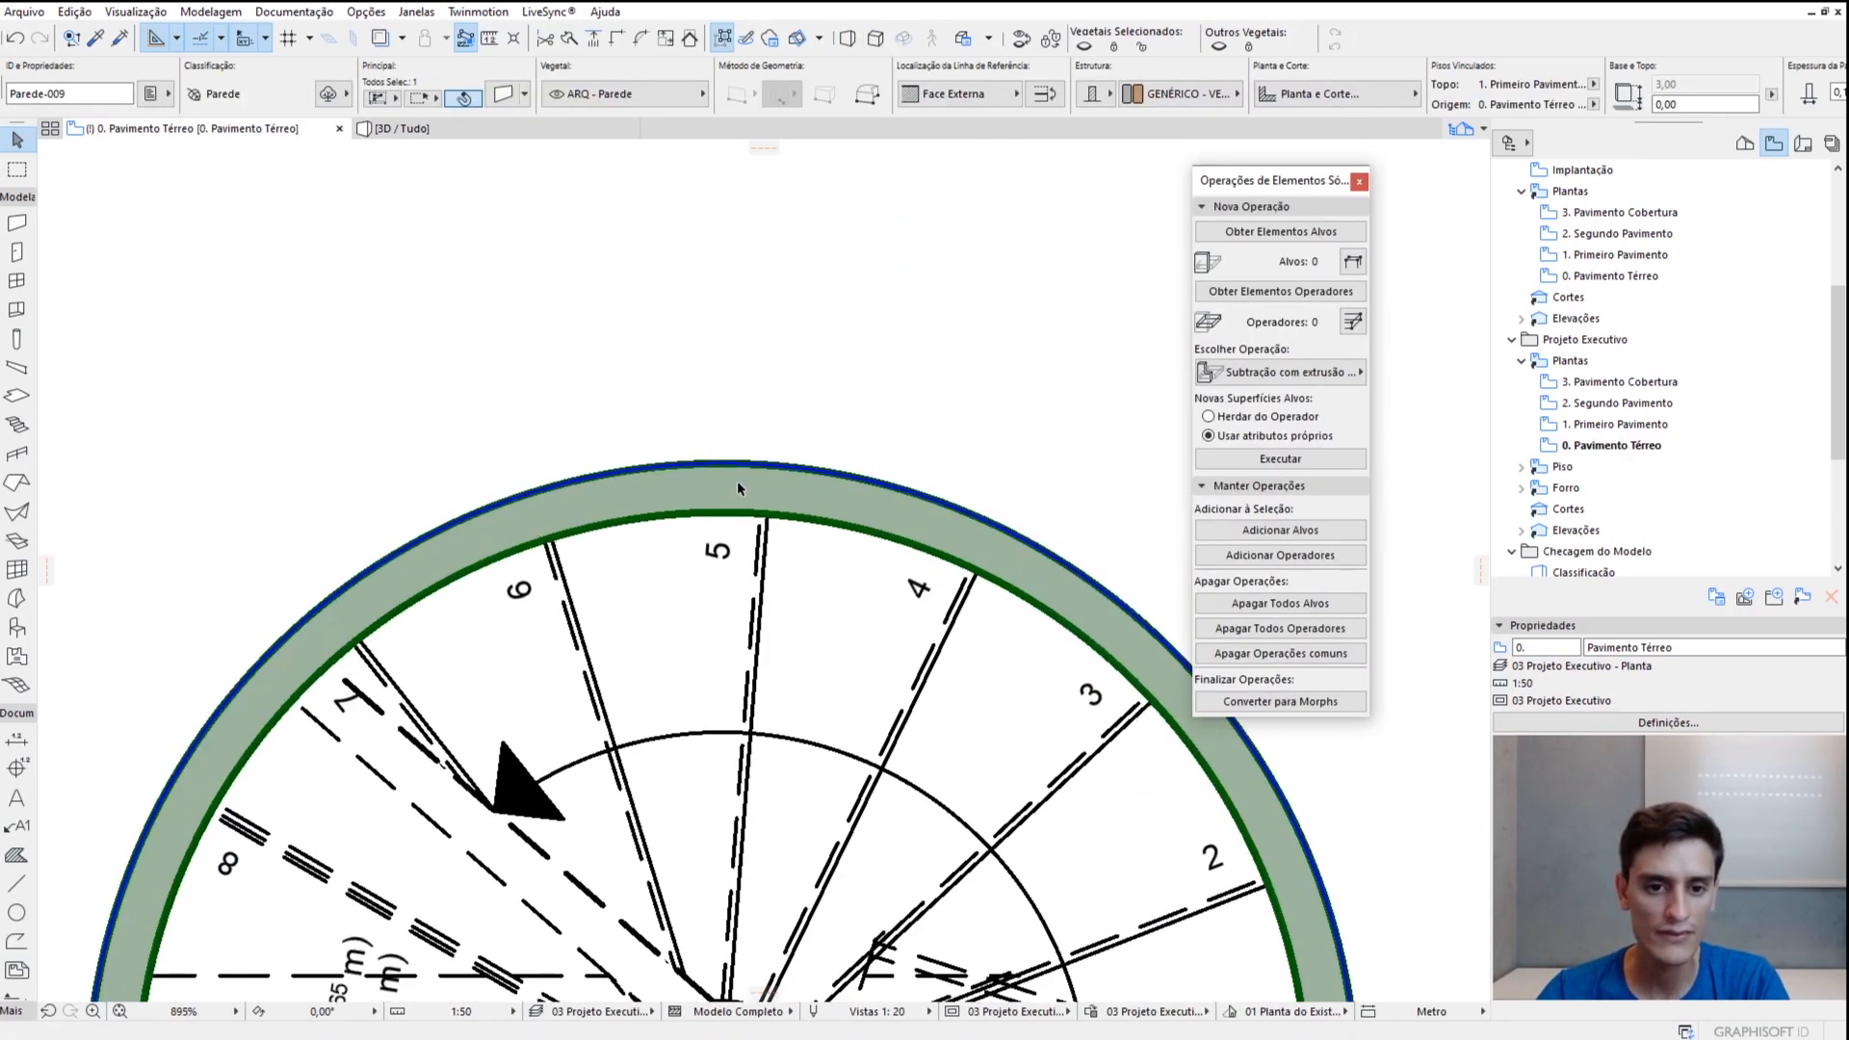
left_click(791, 469)
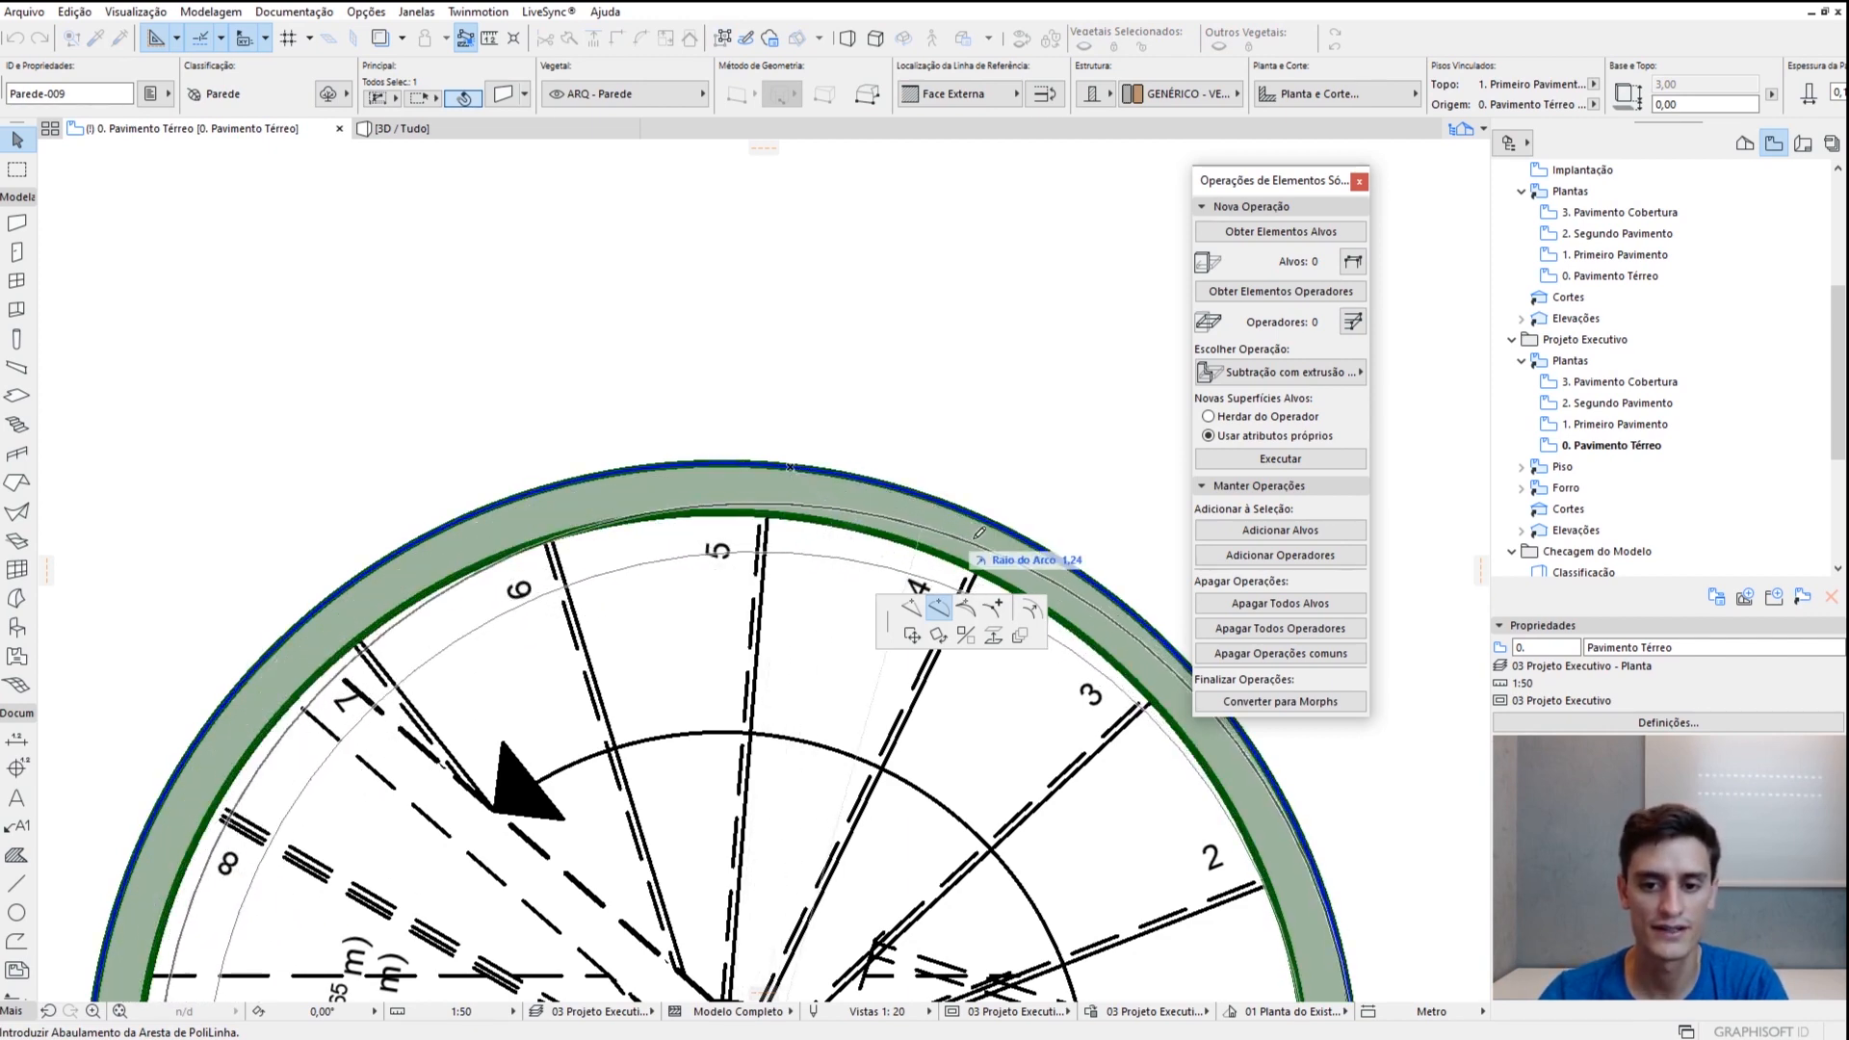
left_click(1032, 611)
scroll(970, 551, "down", 2)
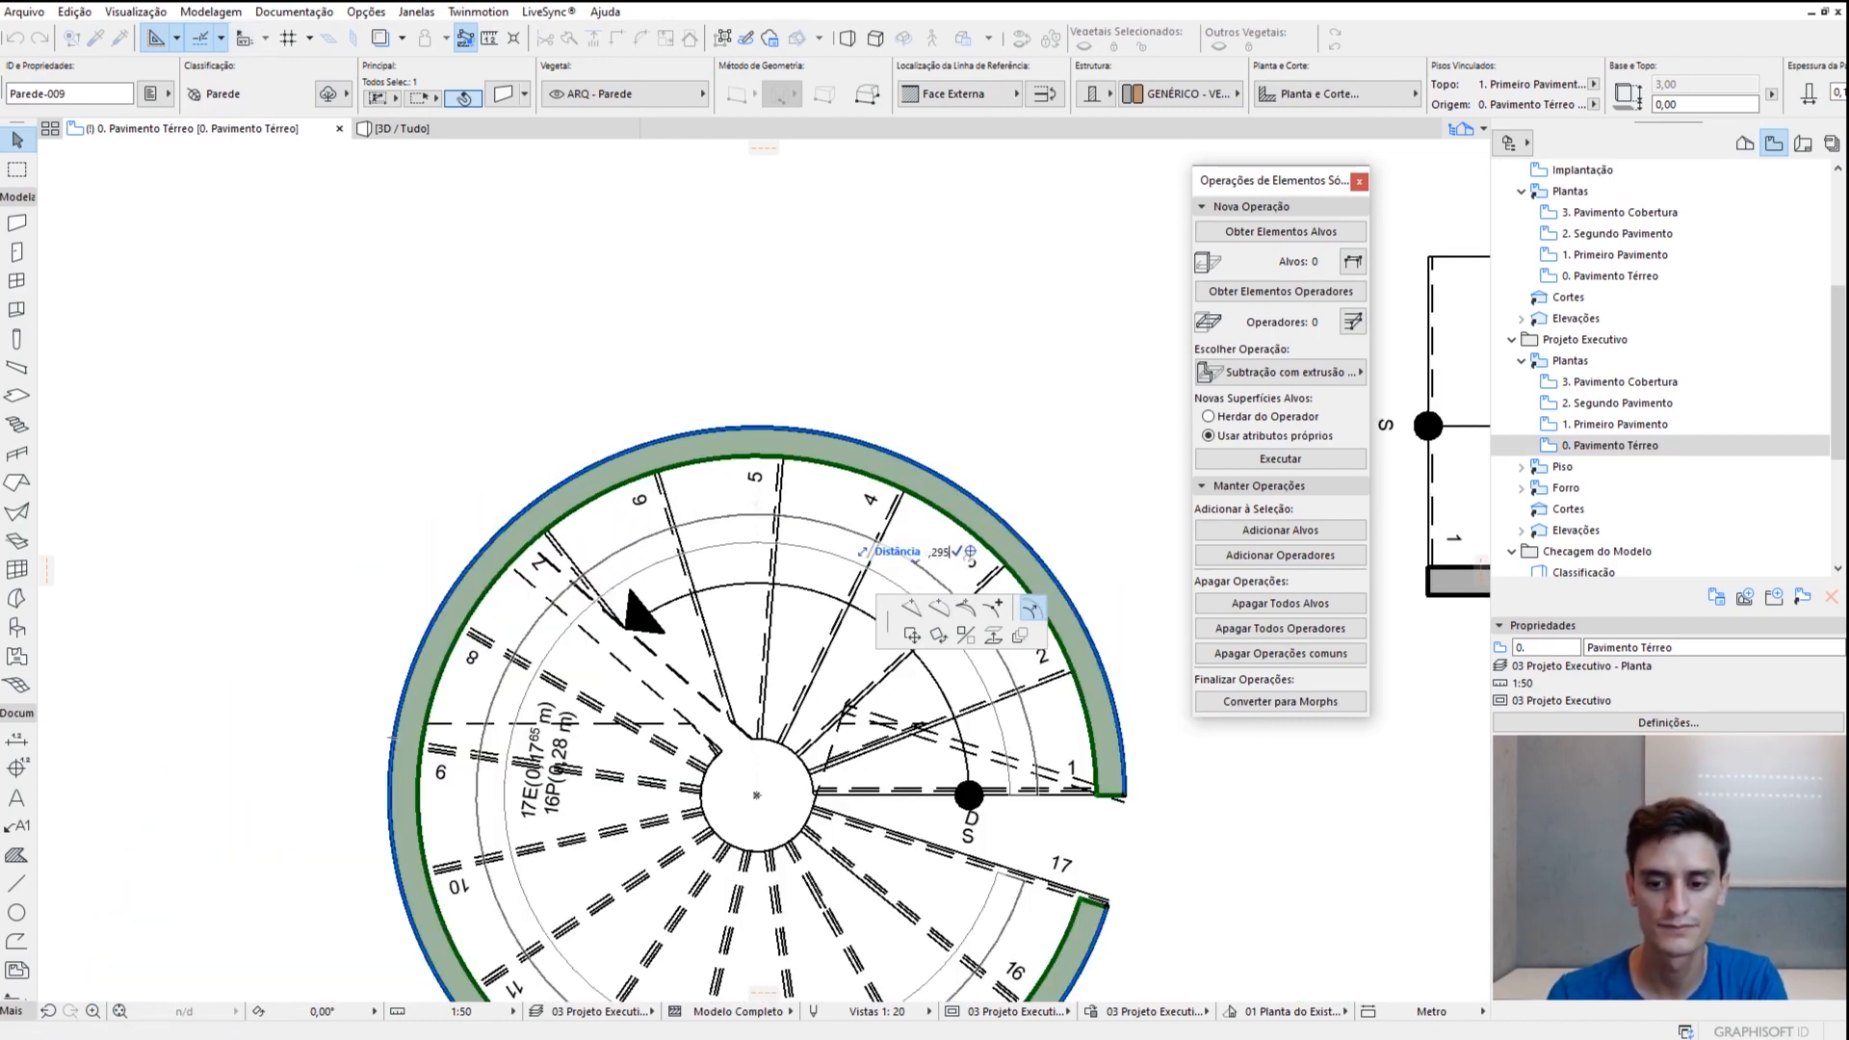
key("Escape")
key("Escape")
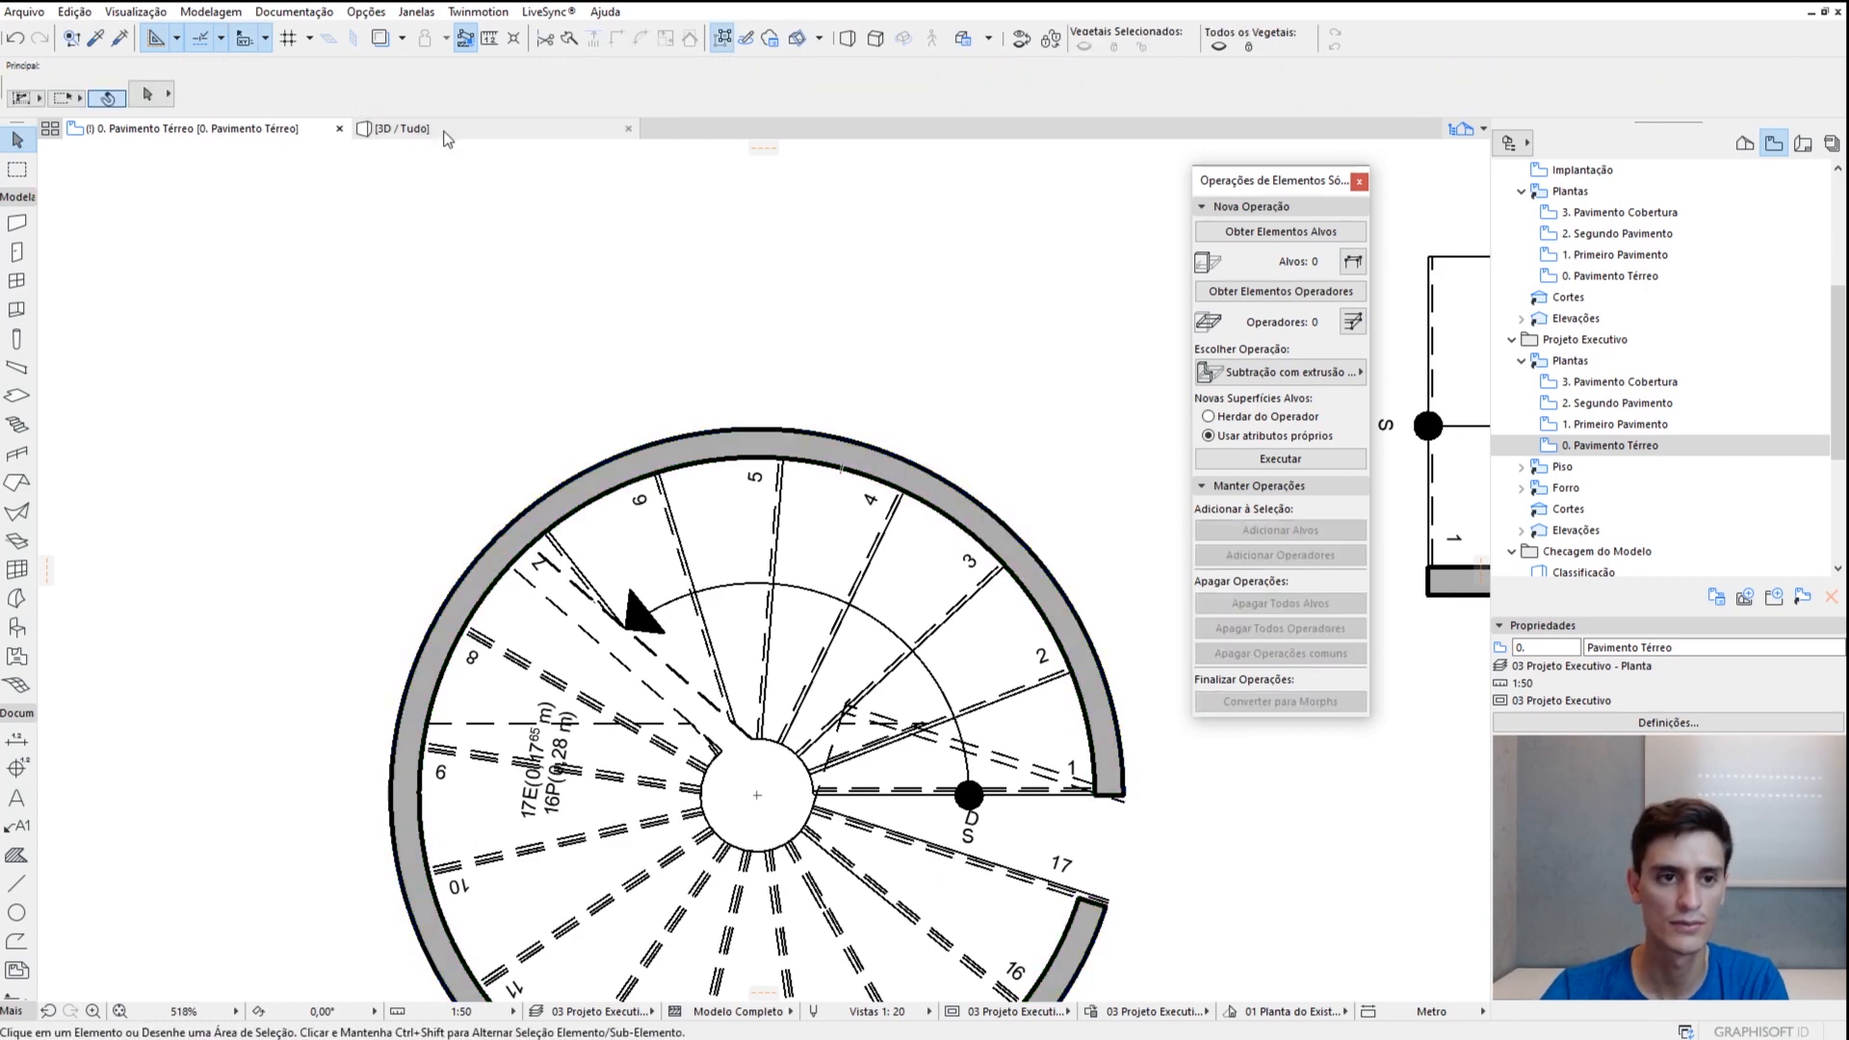
Inspect the spiral and straight stairs in the 3D view, examining how the cut walls meet the stairs' undersides
left_click(443, 132)
scroll(703, 487, "up", 4)
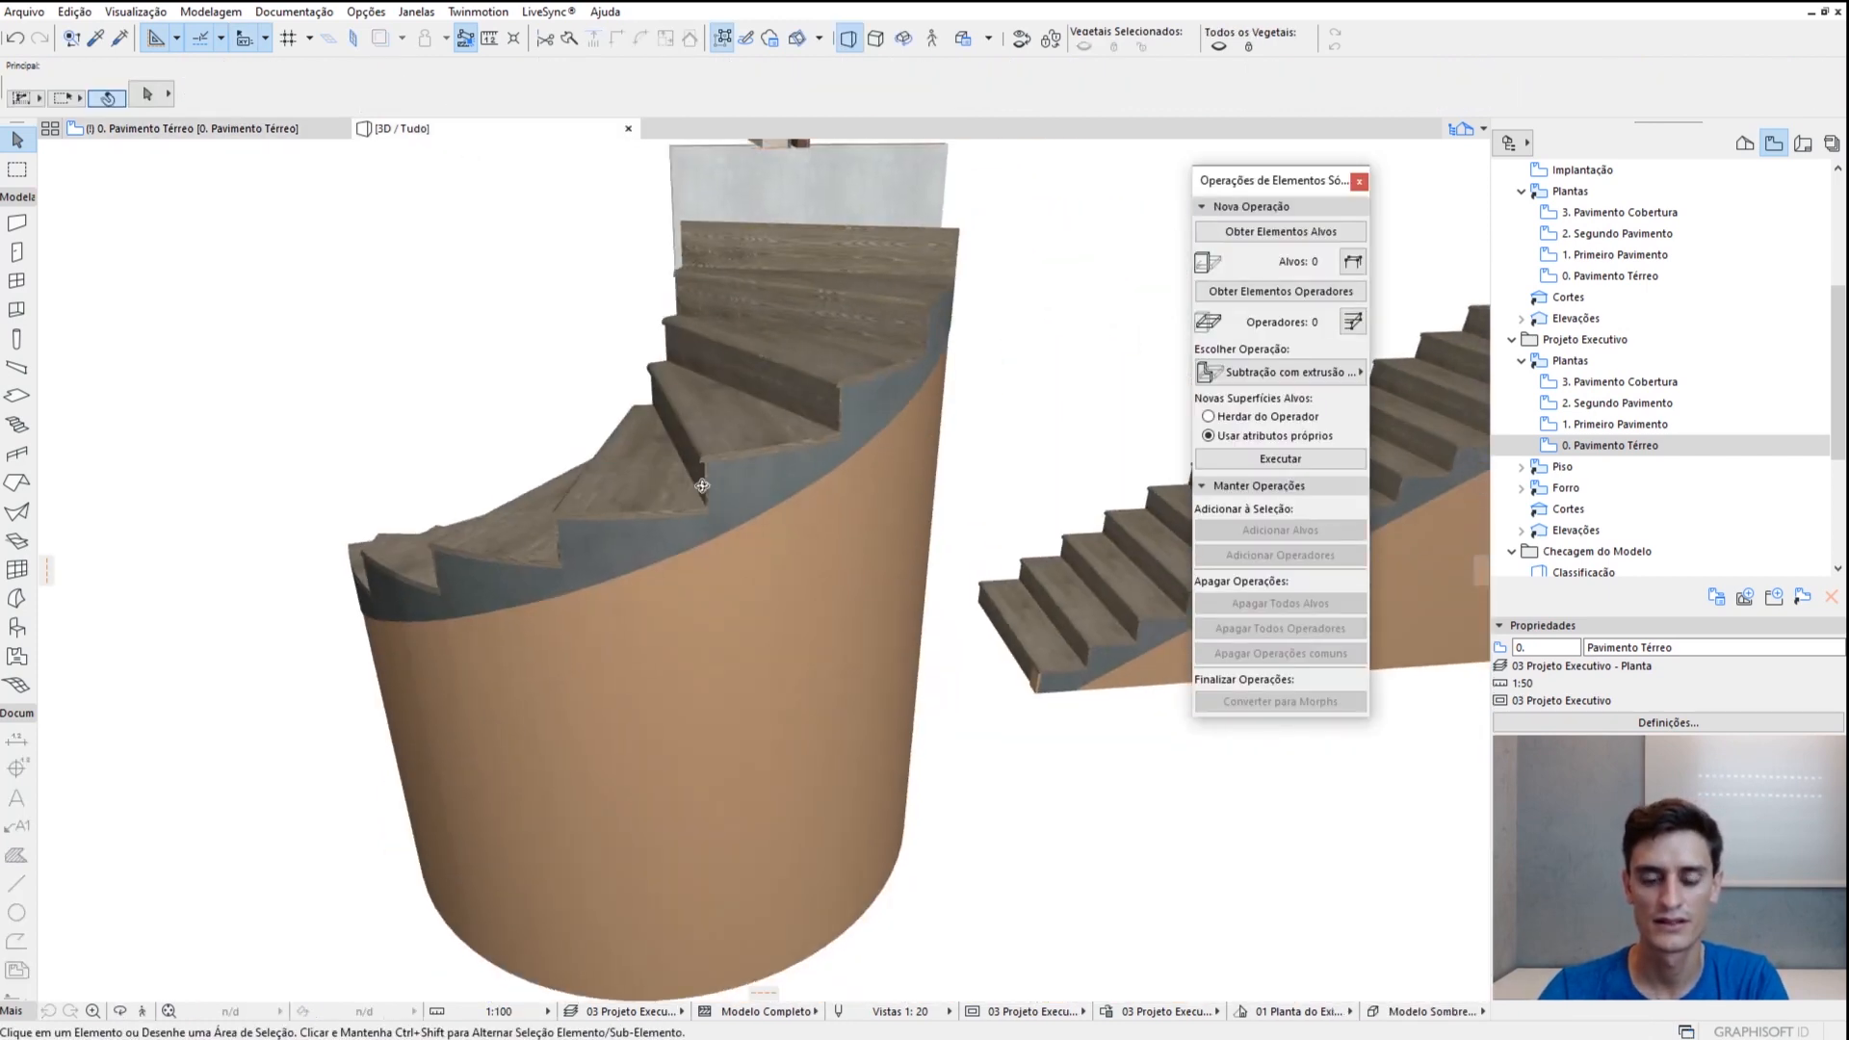
middle_click_drag(702, 487, 314, 422, "shift")
middle_click_drag(887, 508, 260, 483, "shift")
middle_click_drag(809, 541, 541, 552, "shift")
scroll(963, 631, "down", 4)
middle_click_drag(1035, 645, 472, 655, "shift")
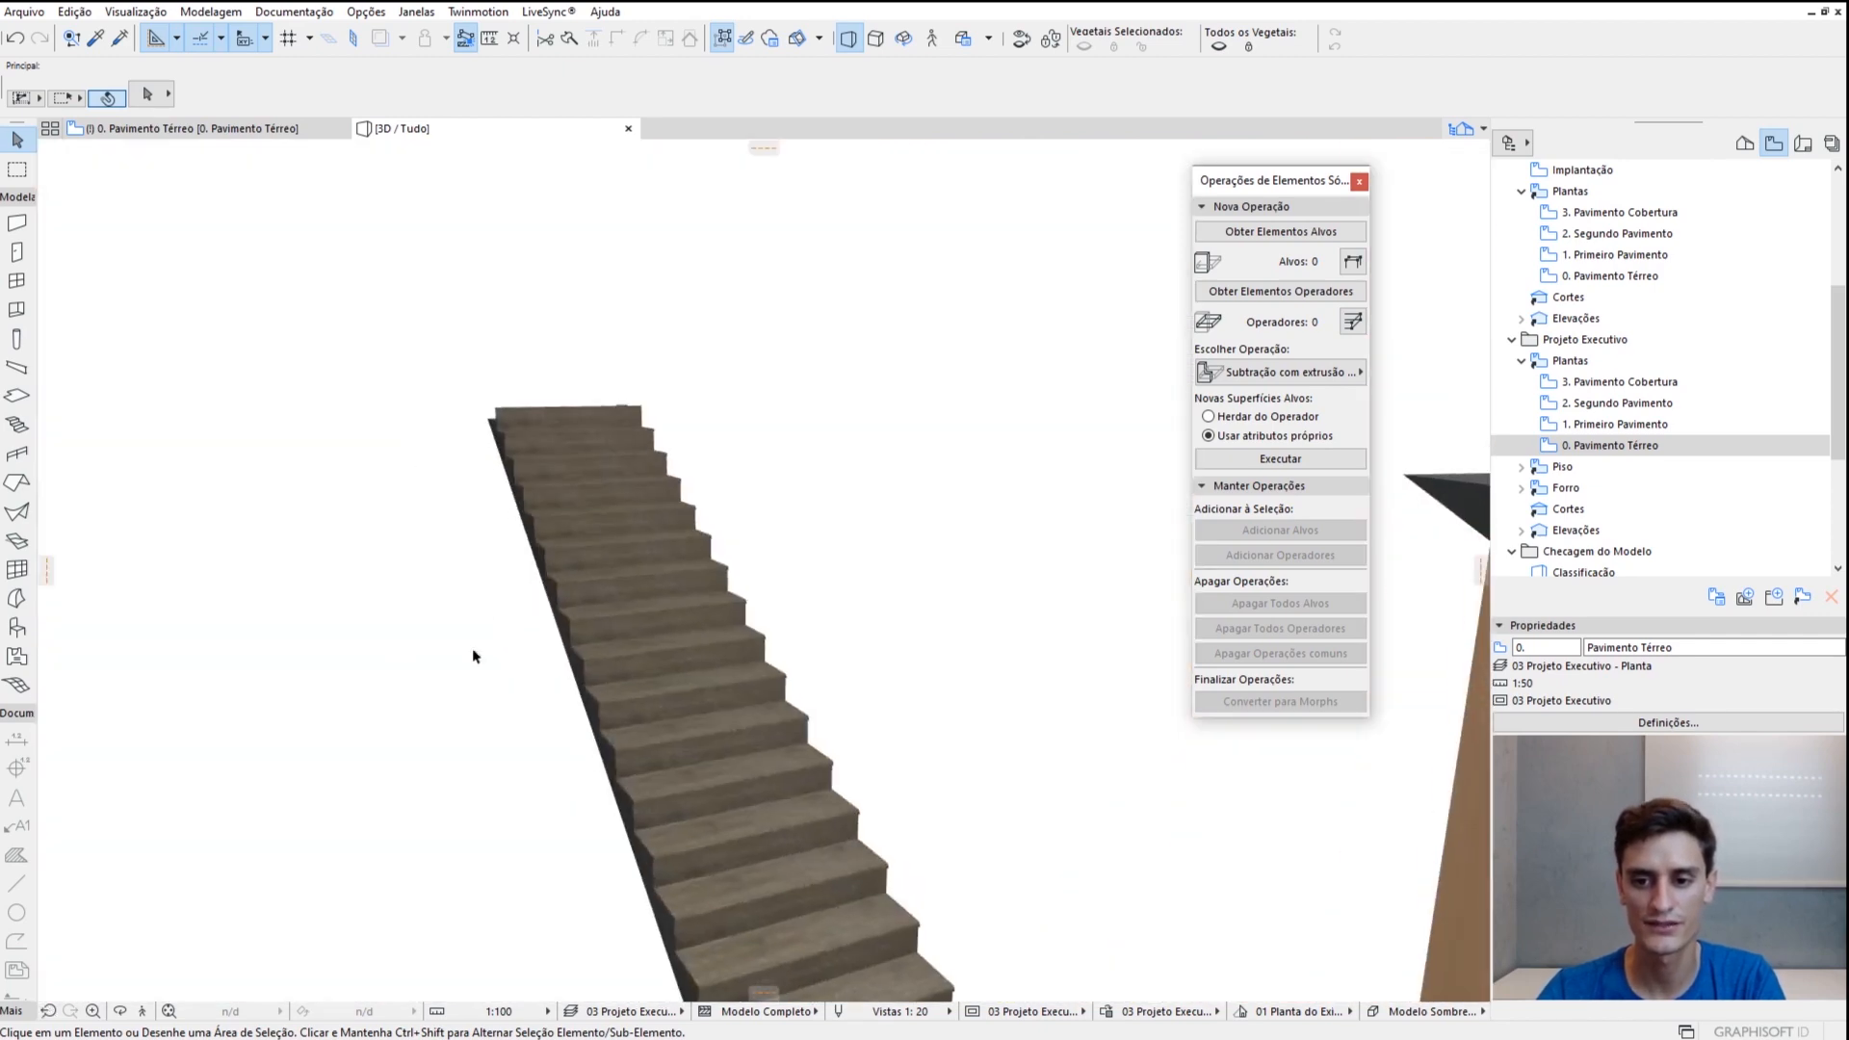
scroll(594, 603, "down", 5)
middle_click_drag(1002, 674, 815, 717, "shift")
scroll(815, 717, "up", 2)
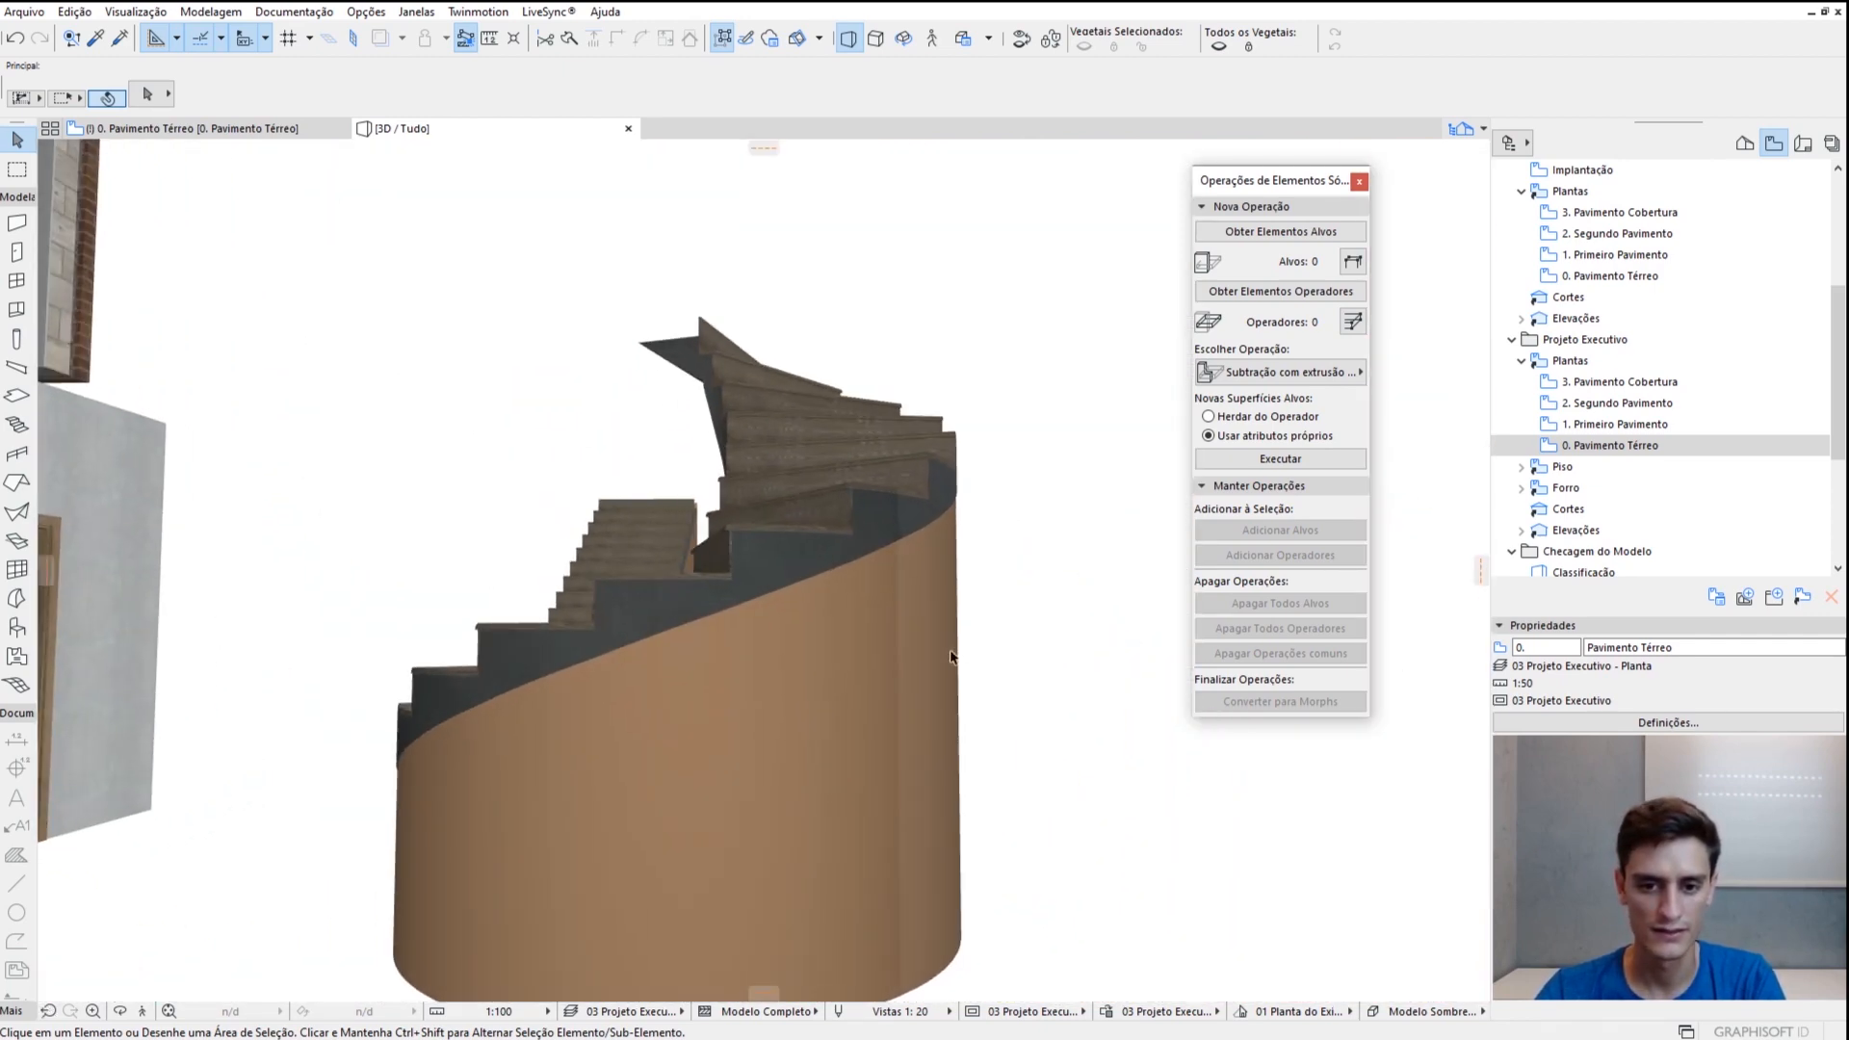
middle_click_drag(958, 656, 301, 689, "shift")
scroll(396, 689, "down", 4)
middle_click_drag(867, 663, 360, 693, "shift")
middle_click_drag(1105, 644, 1056, 710, "shift")
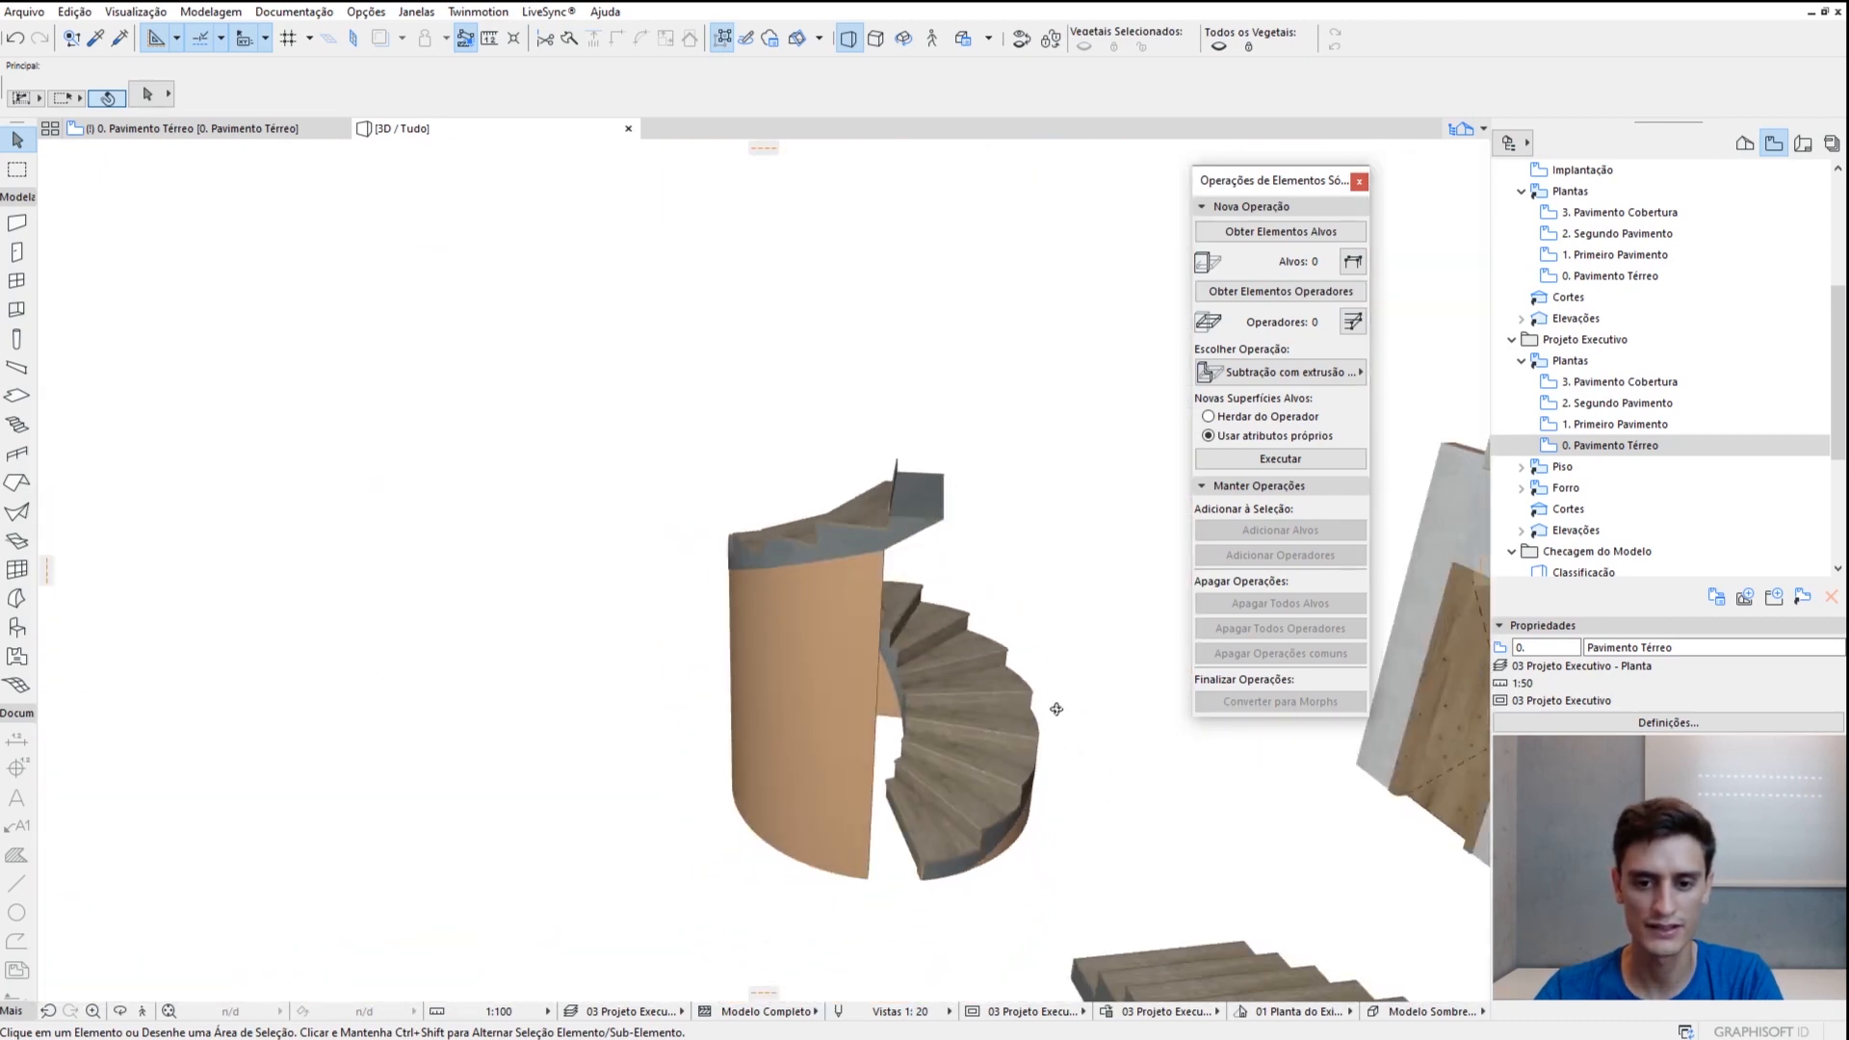
middle_click_drag(999, 774, 974, 491, "shift")
Apply the favourite Escada em Concreto forma segmentada to the straight stair and check how its wall follows the stepped underside
left_click(971, 565)
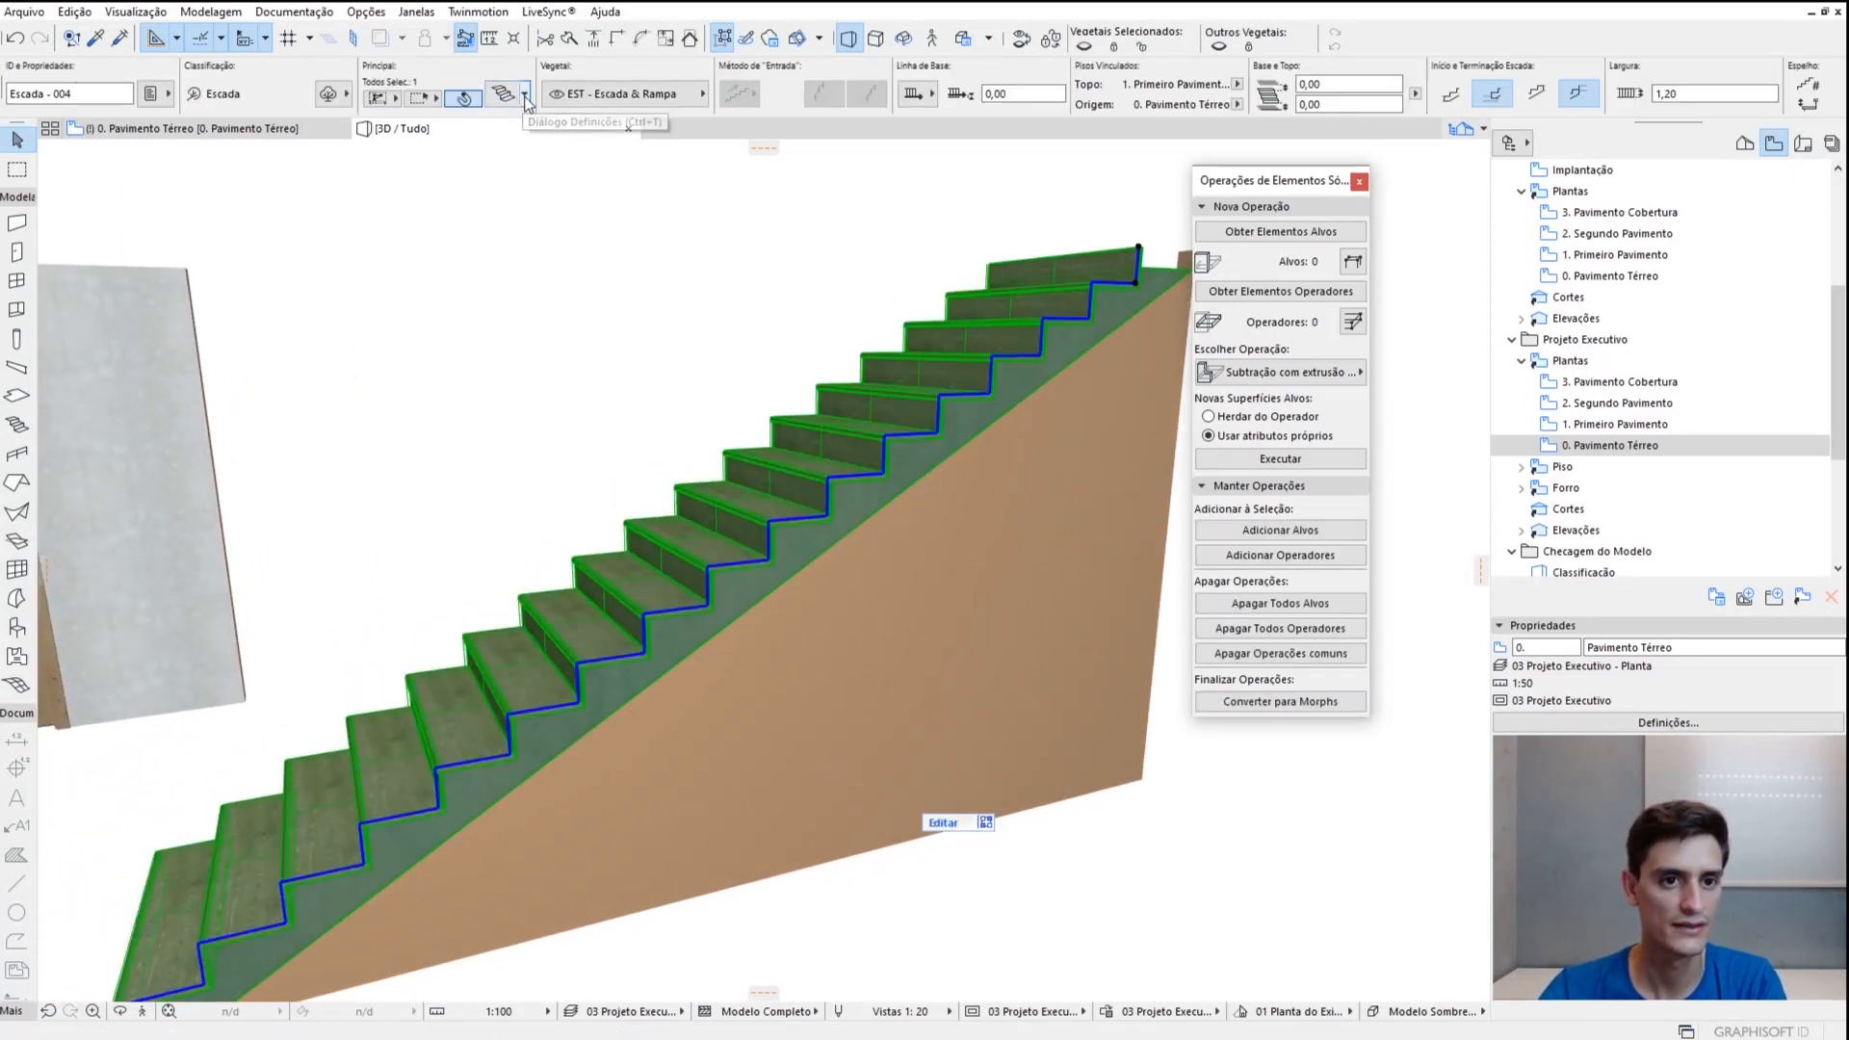
left_click(526, 97)
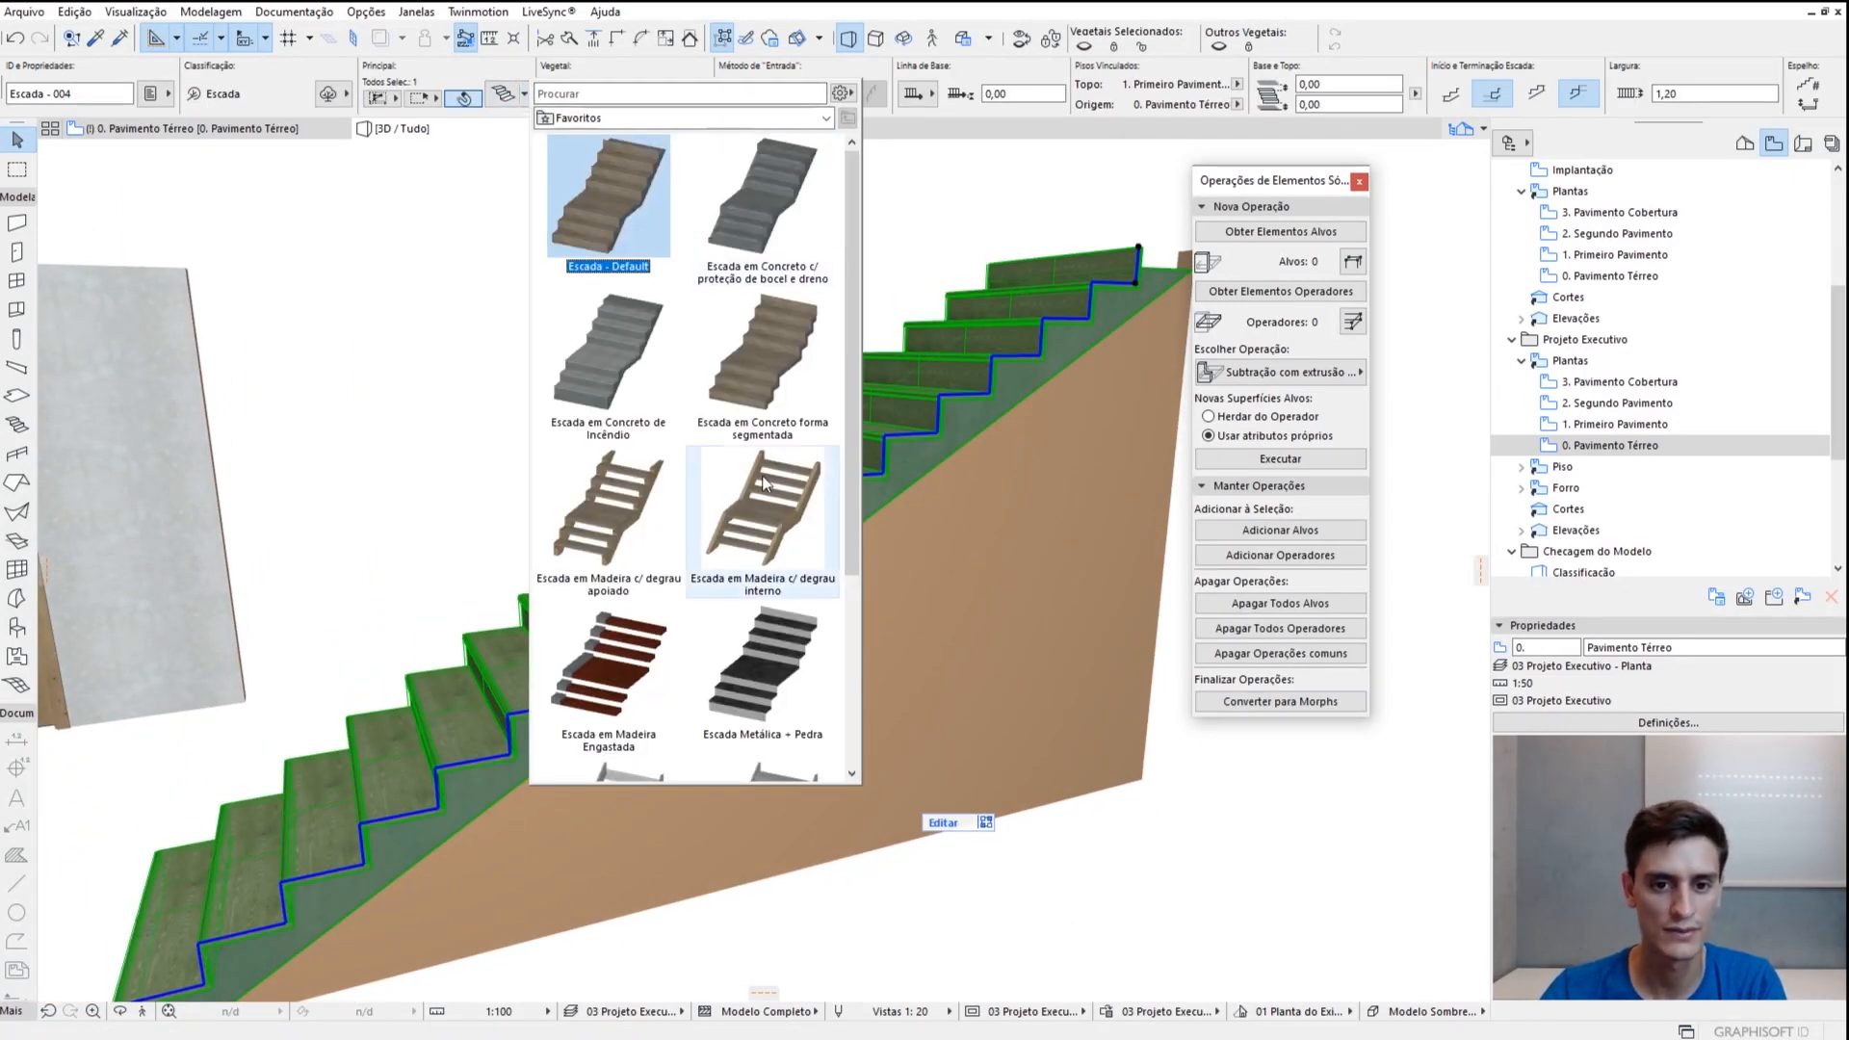
double_click(773, 343)
middle_click_drag(953, 465, 152, 532, "shift")
middle_click_drag(48, 580, 987, 485, "shift")
scroll(835, 598, "up", 2)
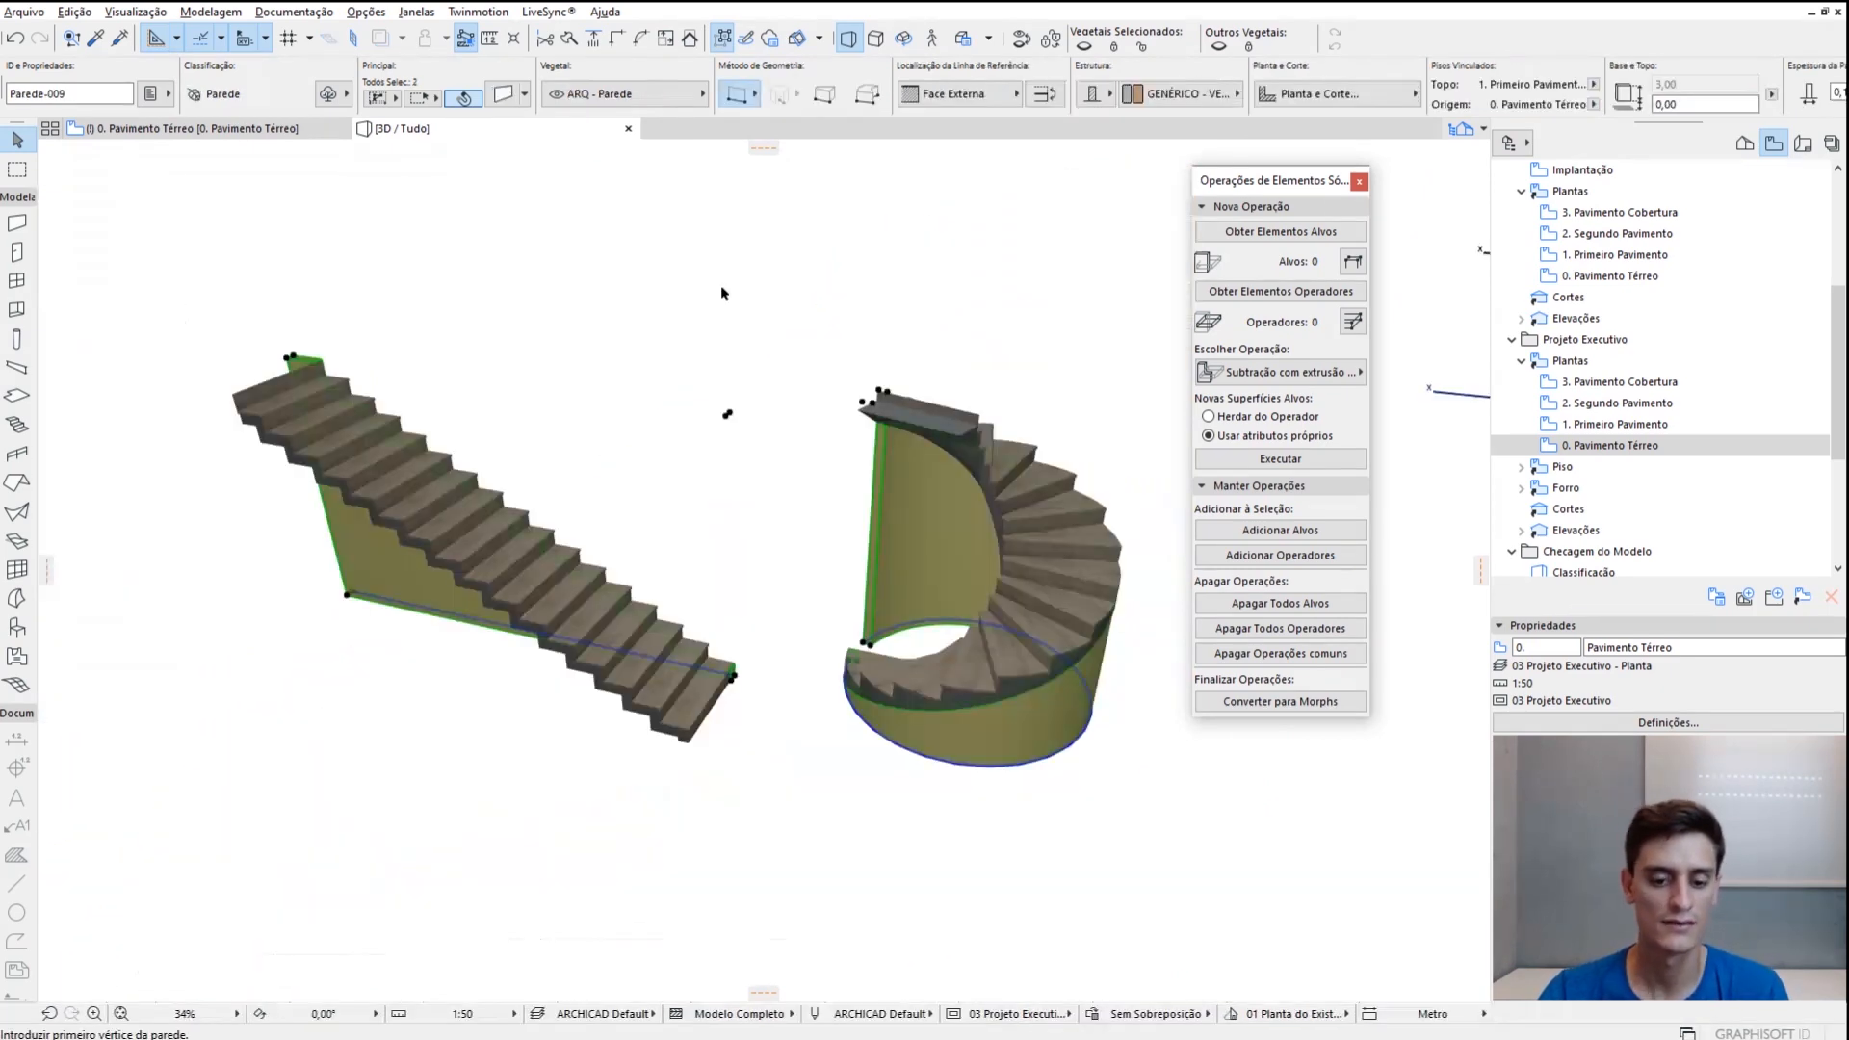
left_click(855, 310)
Switch to the Word document and read the next viewer comment, posted on the video about automatic door IDs
key("alt+Tab")
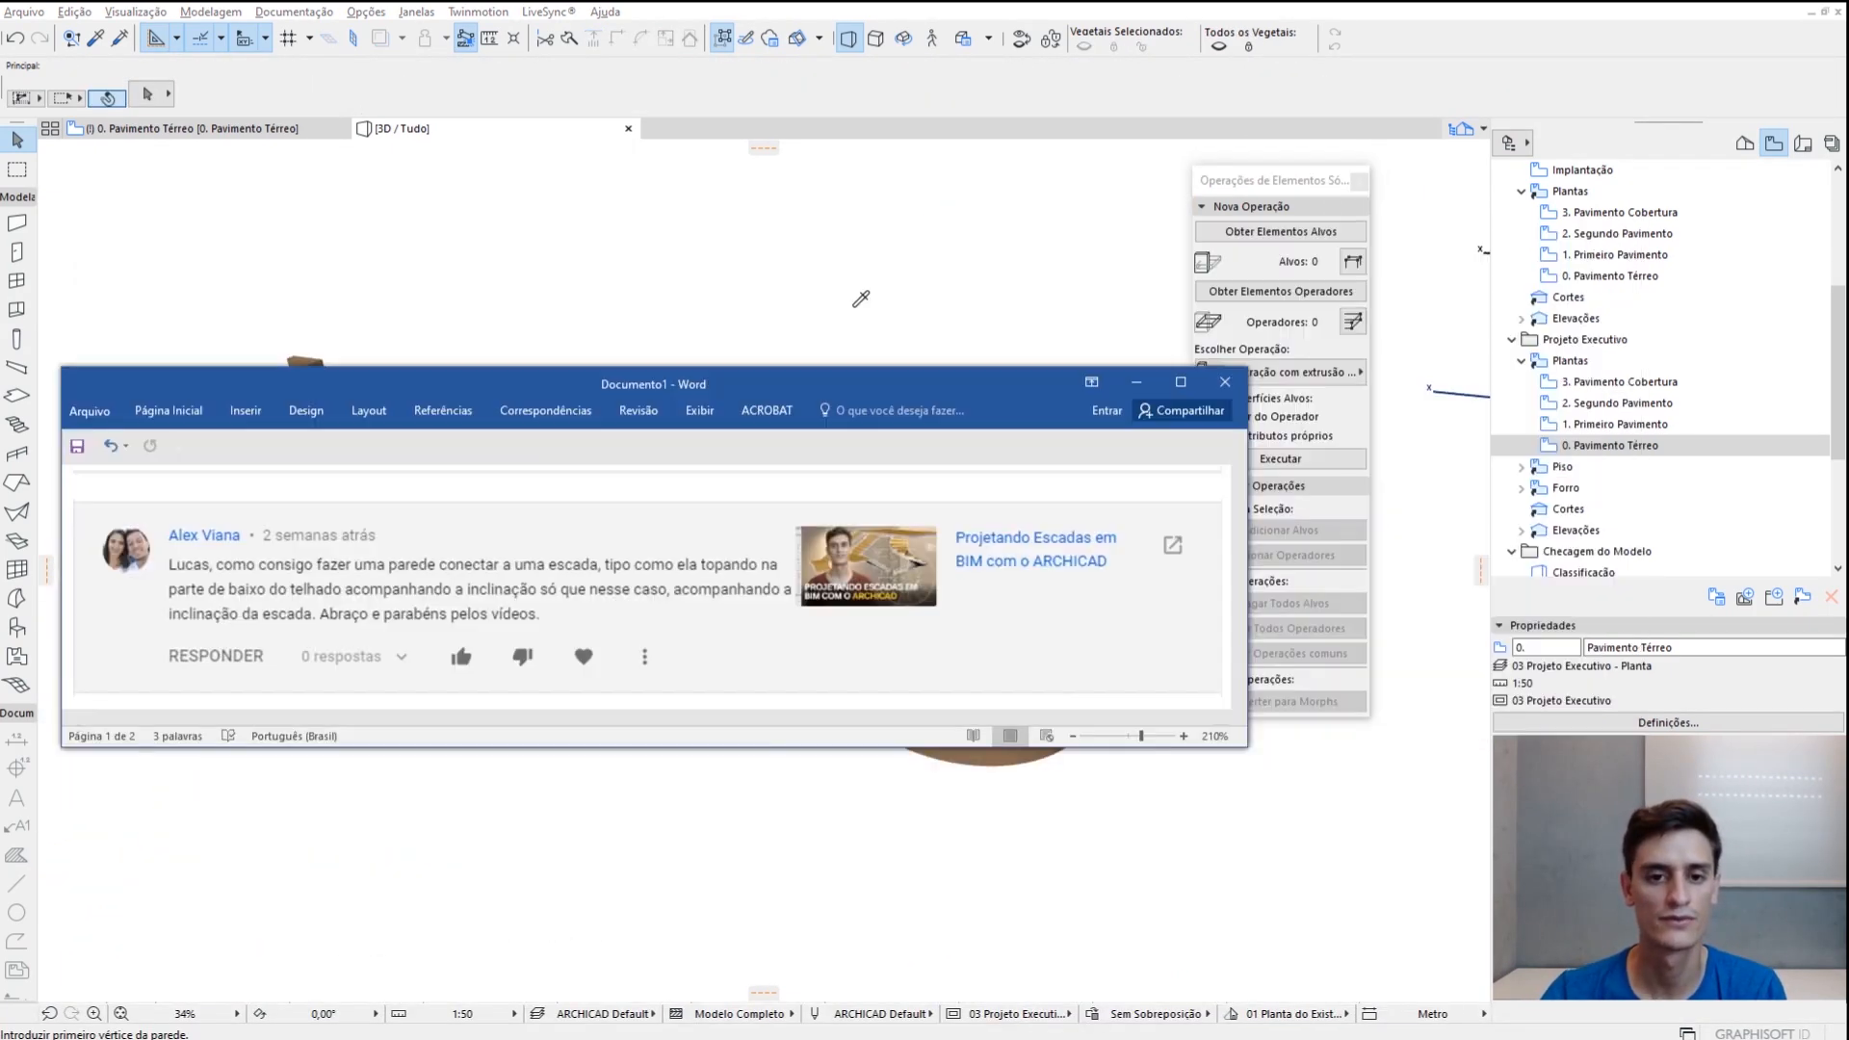
scroll(585, 594, "down", 1)
scroll(585, 594, "down", 3)
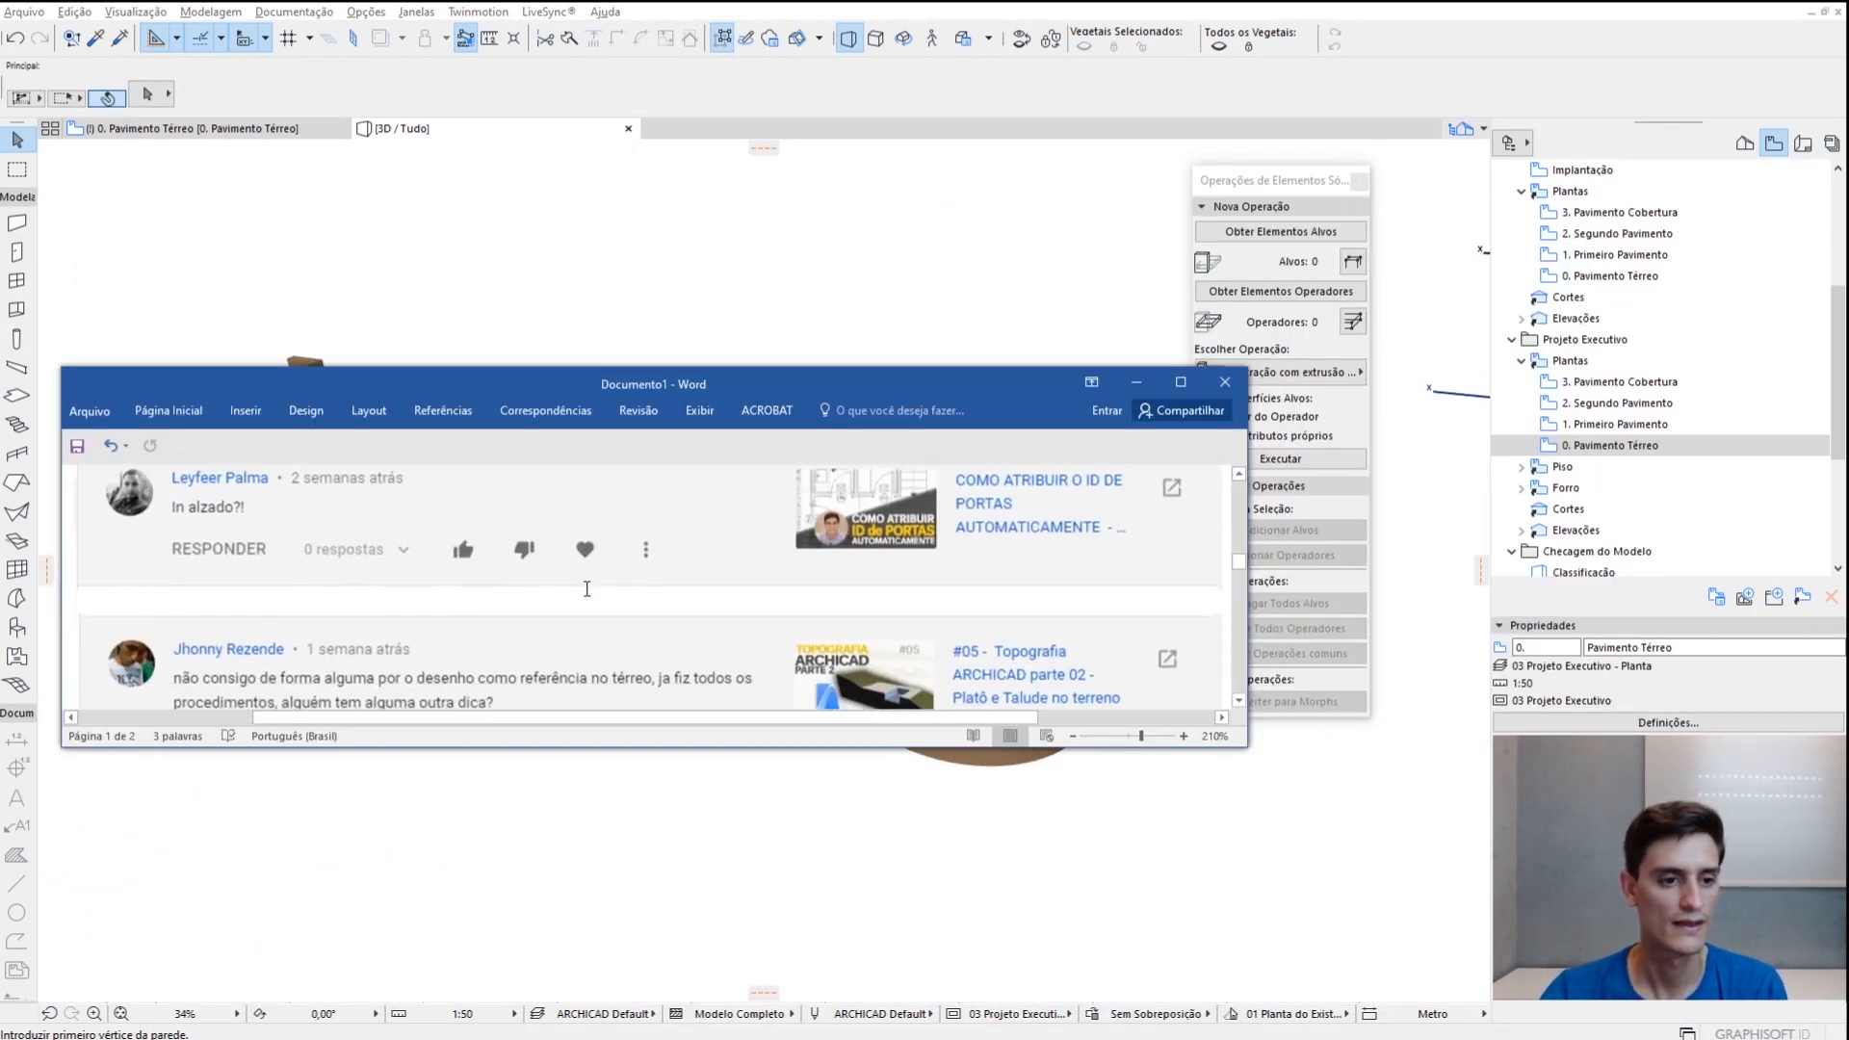
scroll(585, 594, "up", 1)
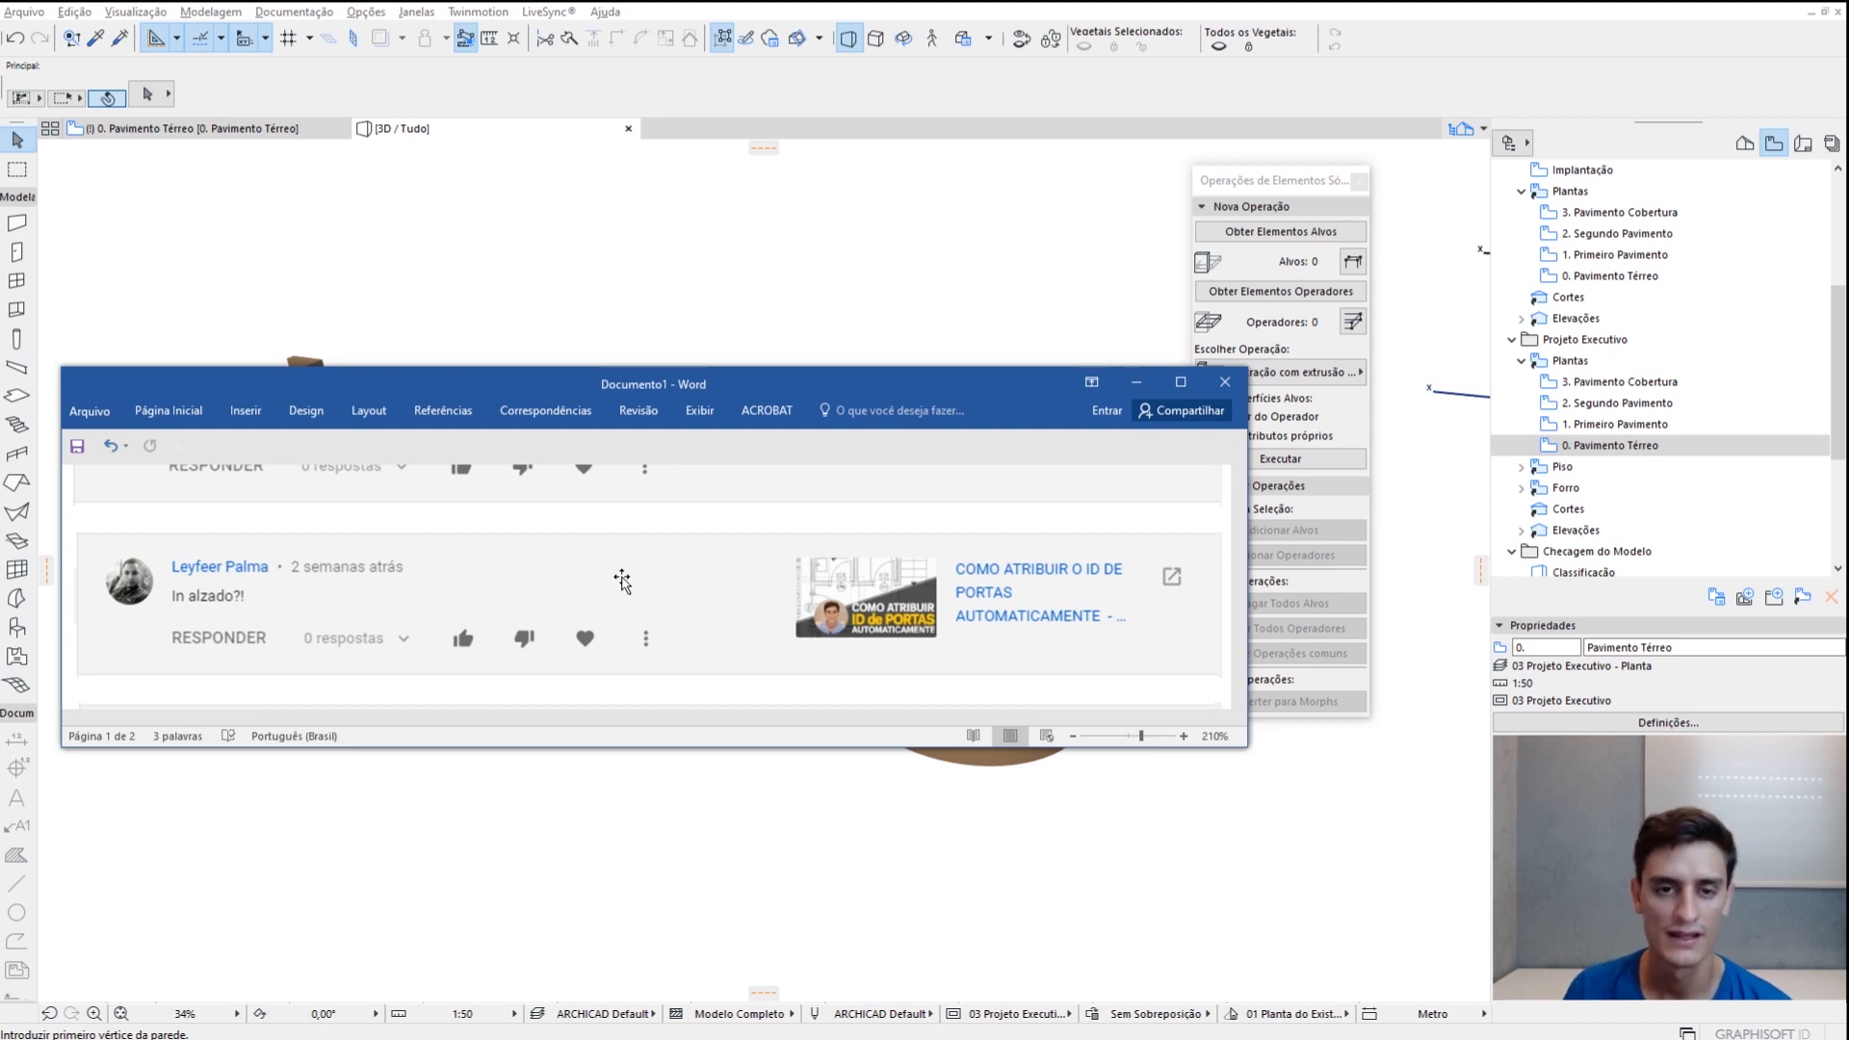
Return to ARCHICAD and display the 2 Elevação view of the house project
left_click(826, 314)
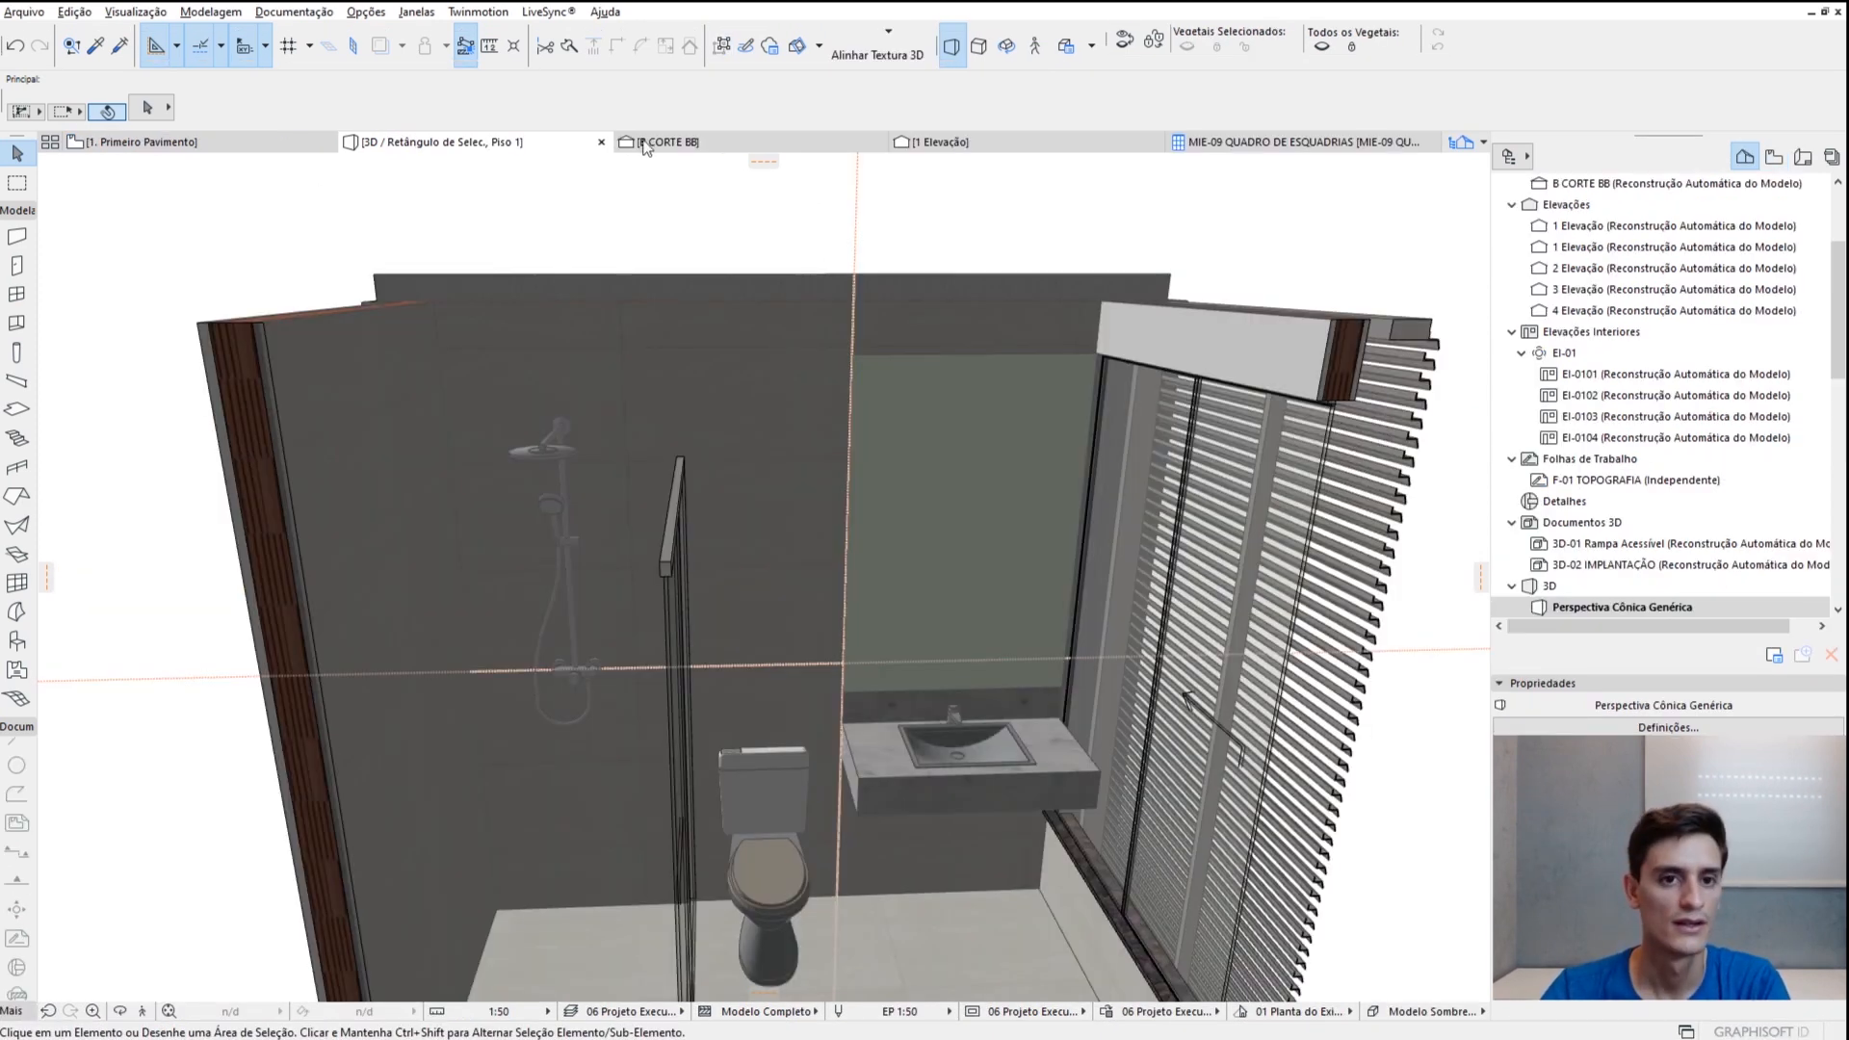
left_click(714, 144)
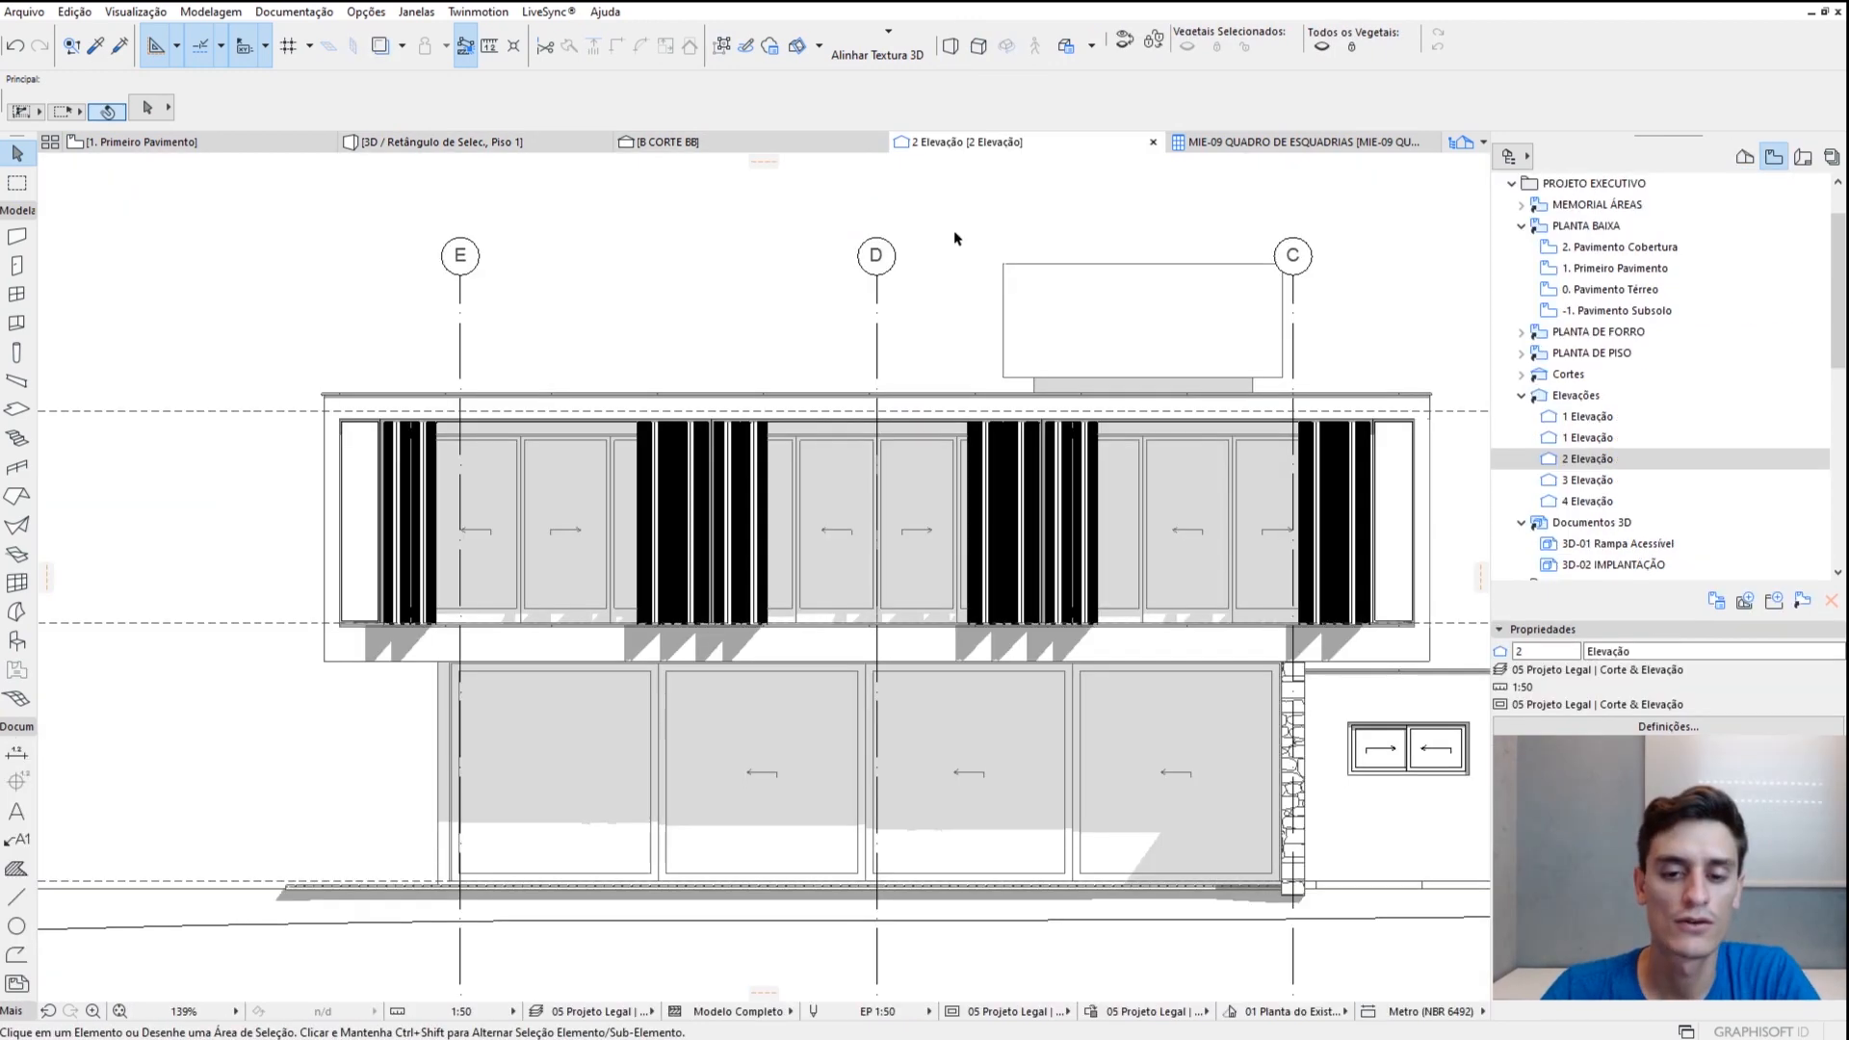
middle_click_drag(1193, 524, 982, 484)
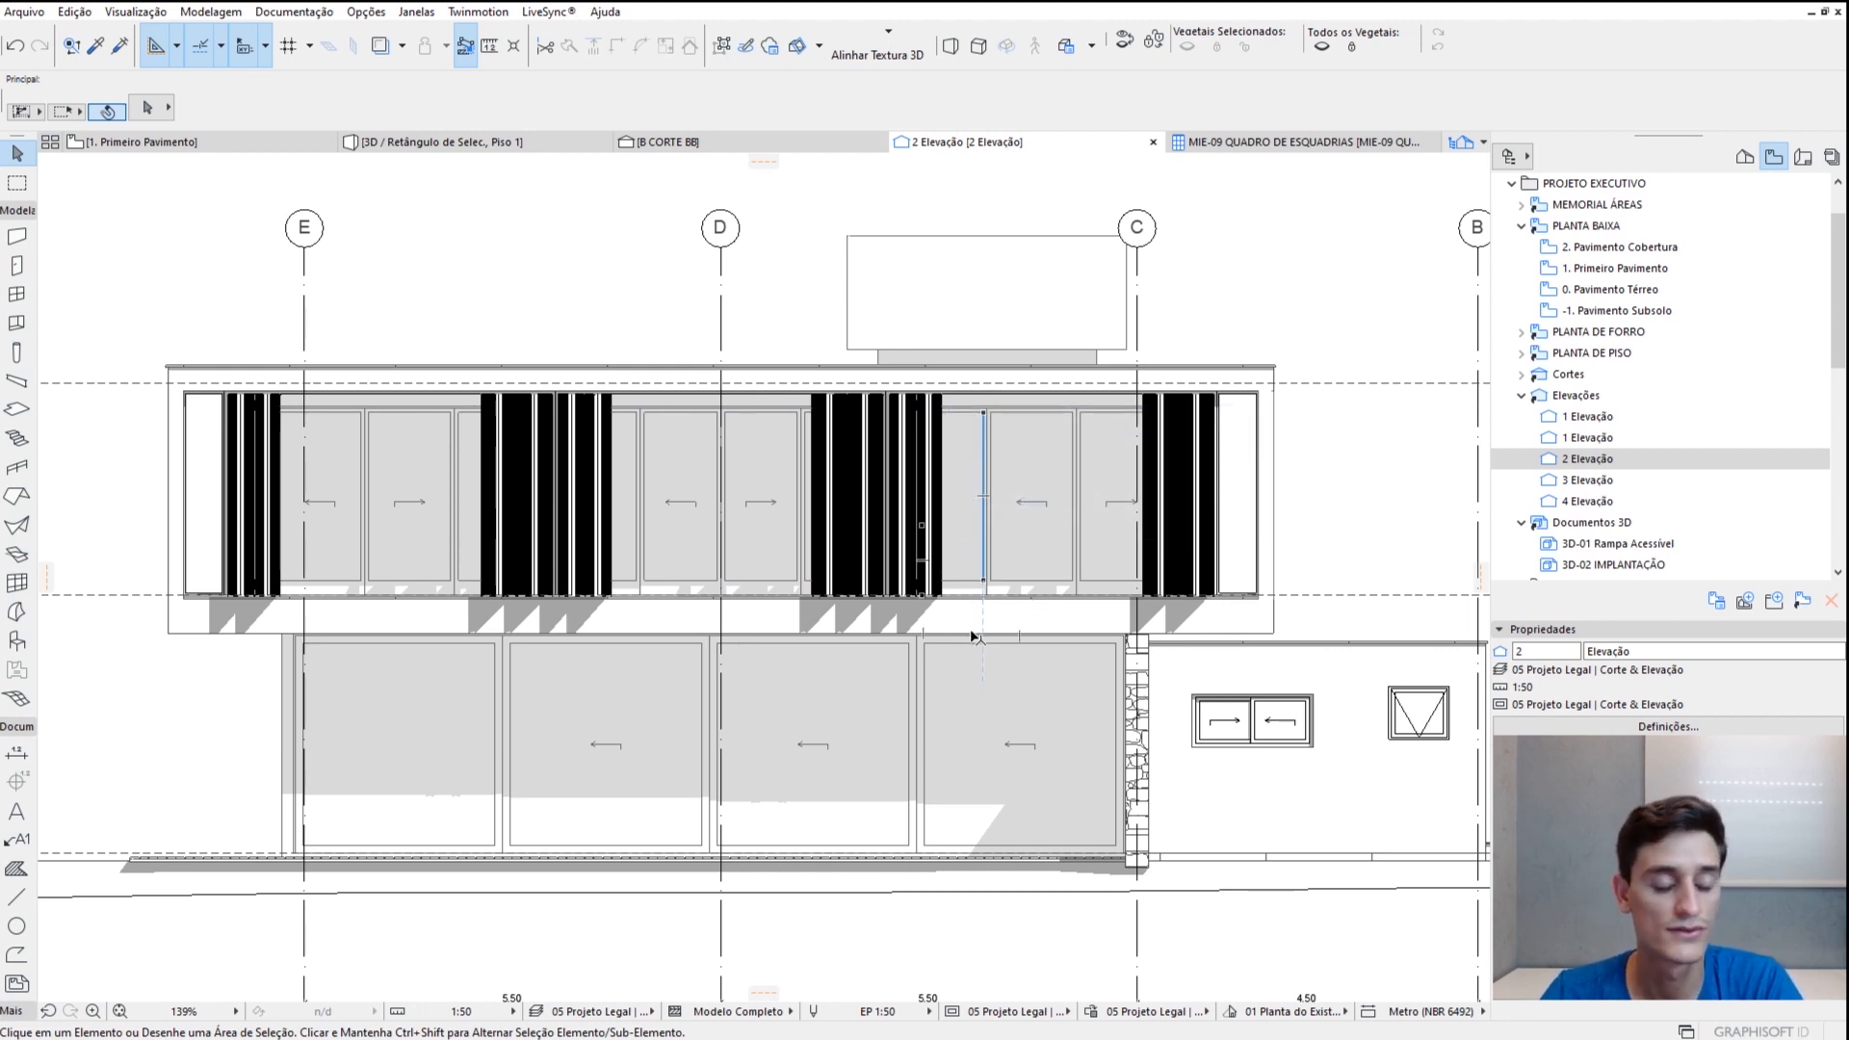
Open the default settings of the Label tool and choose the Rótulo da Abertura 23 label type
left_click(13, 843)
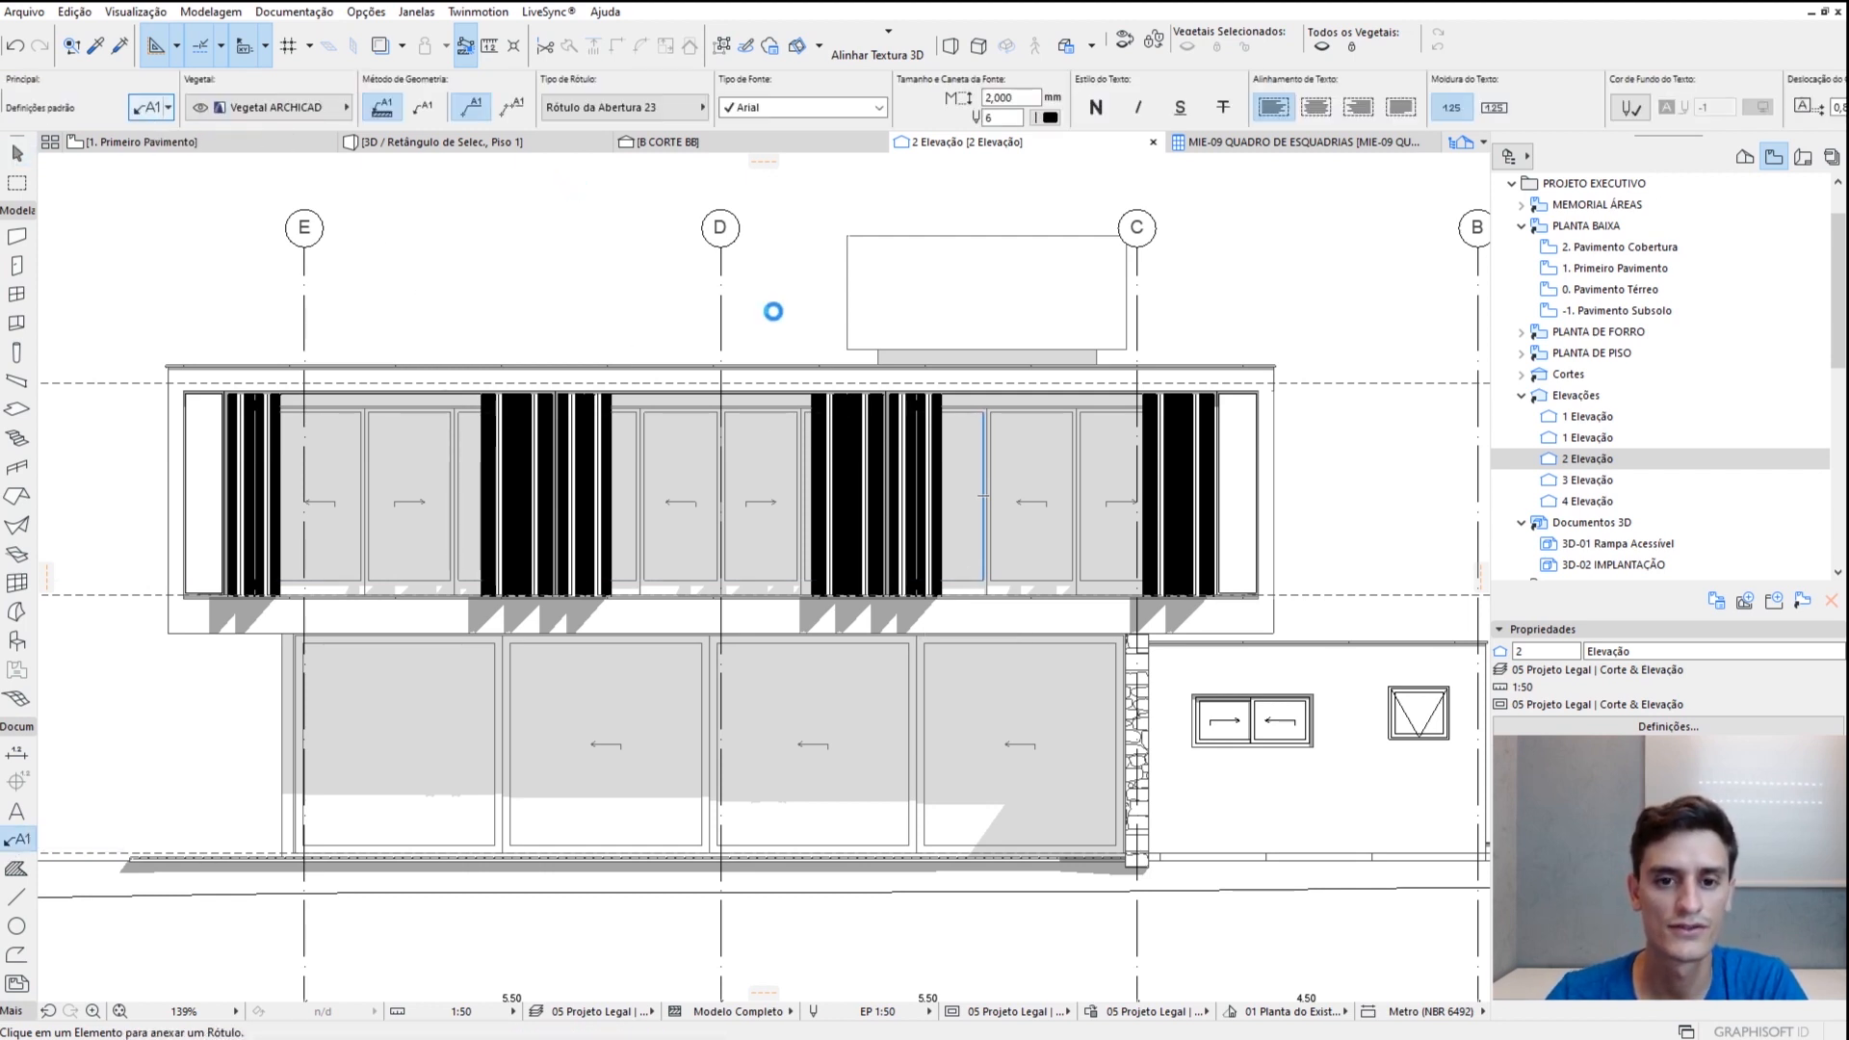
key("ctrl+t")
left_click_drag(992, 155, 992, 184)
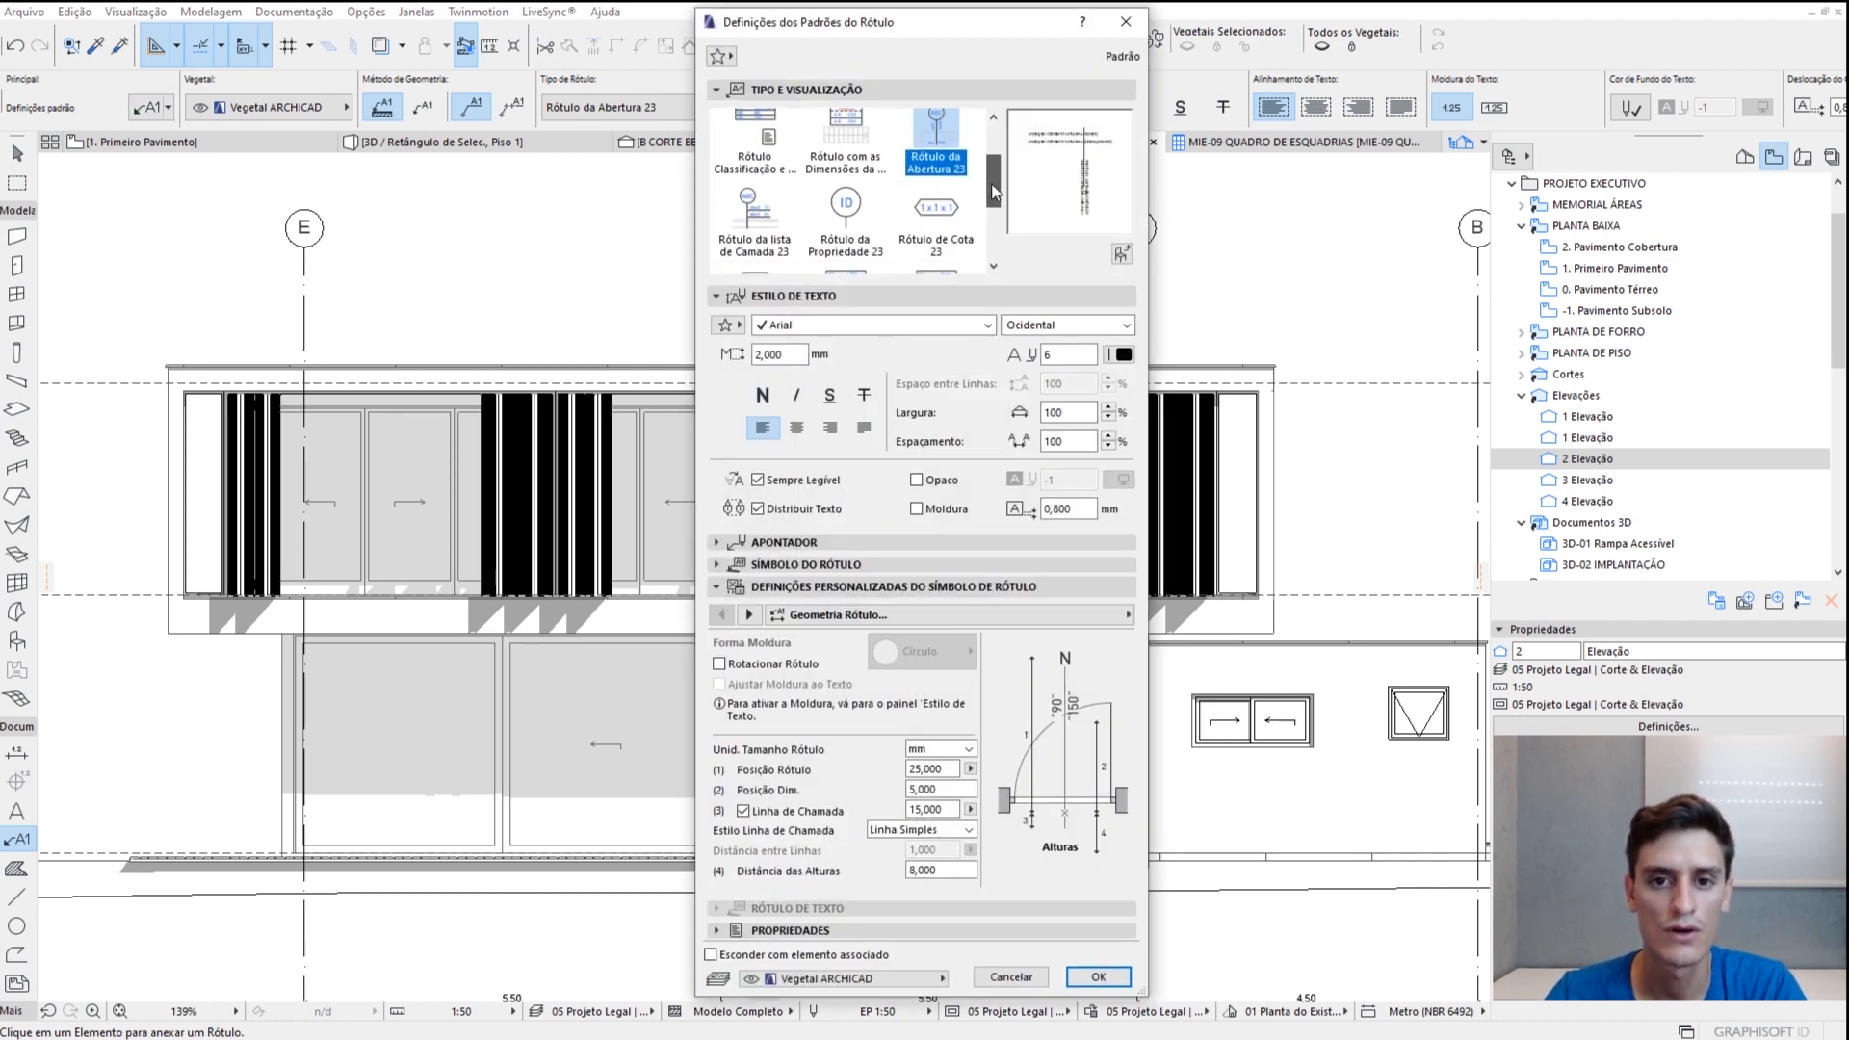
left_click(845, 207)
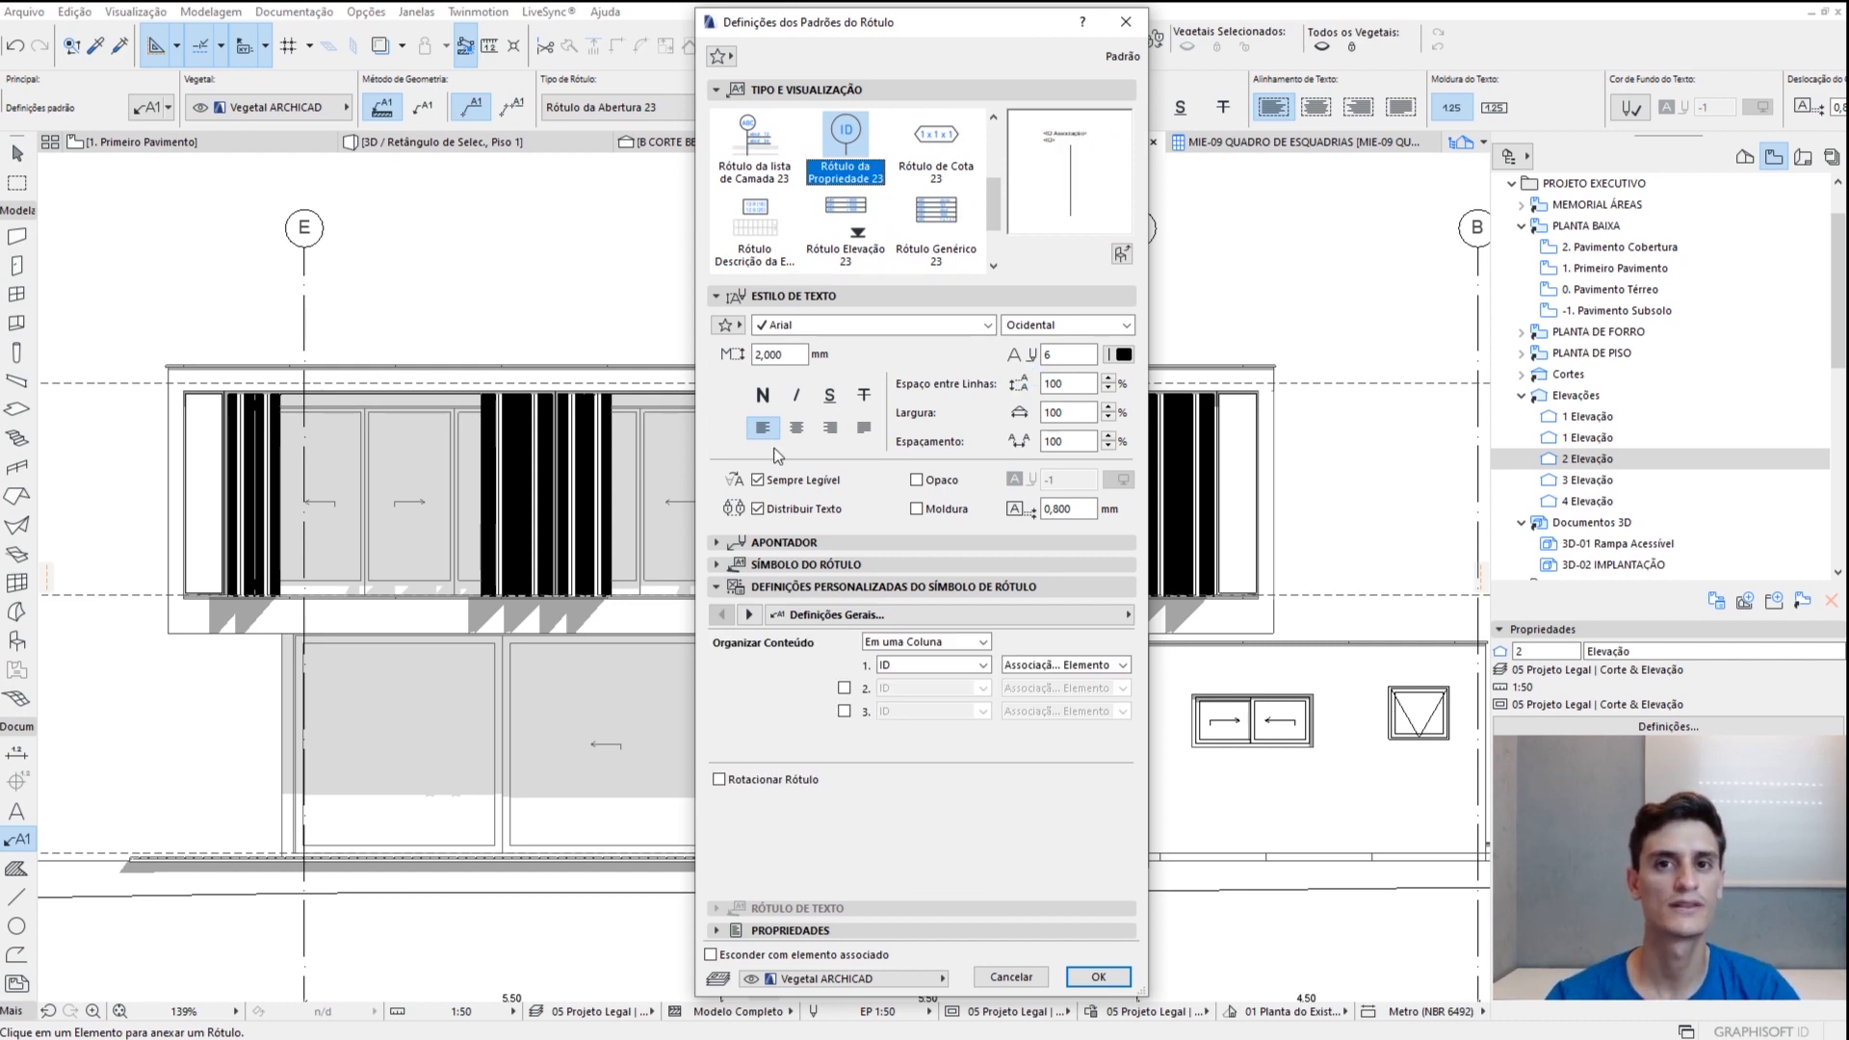
scroll(925, 192, "up", 3)
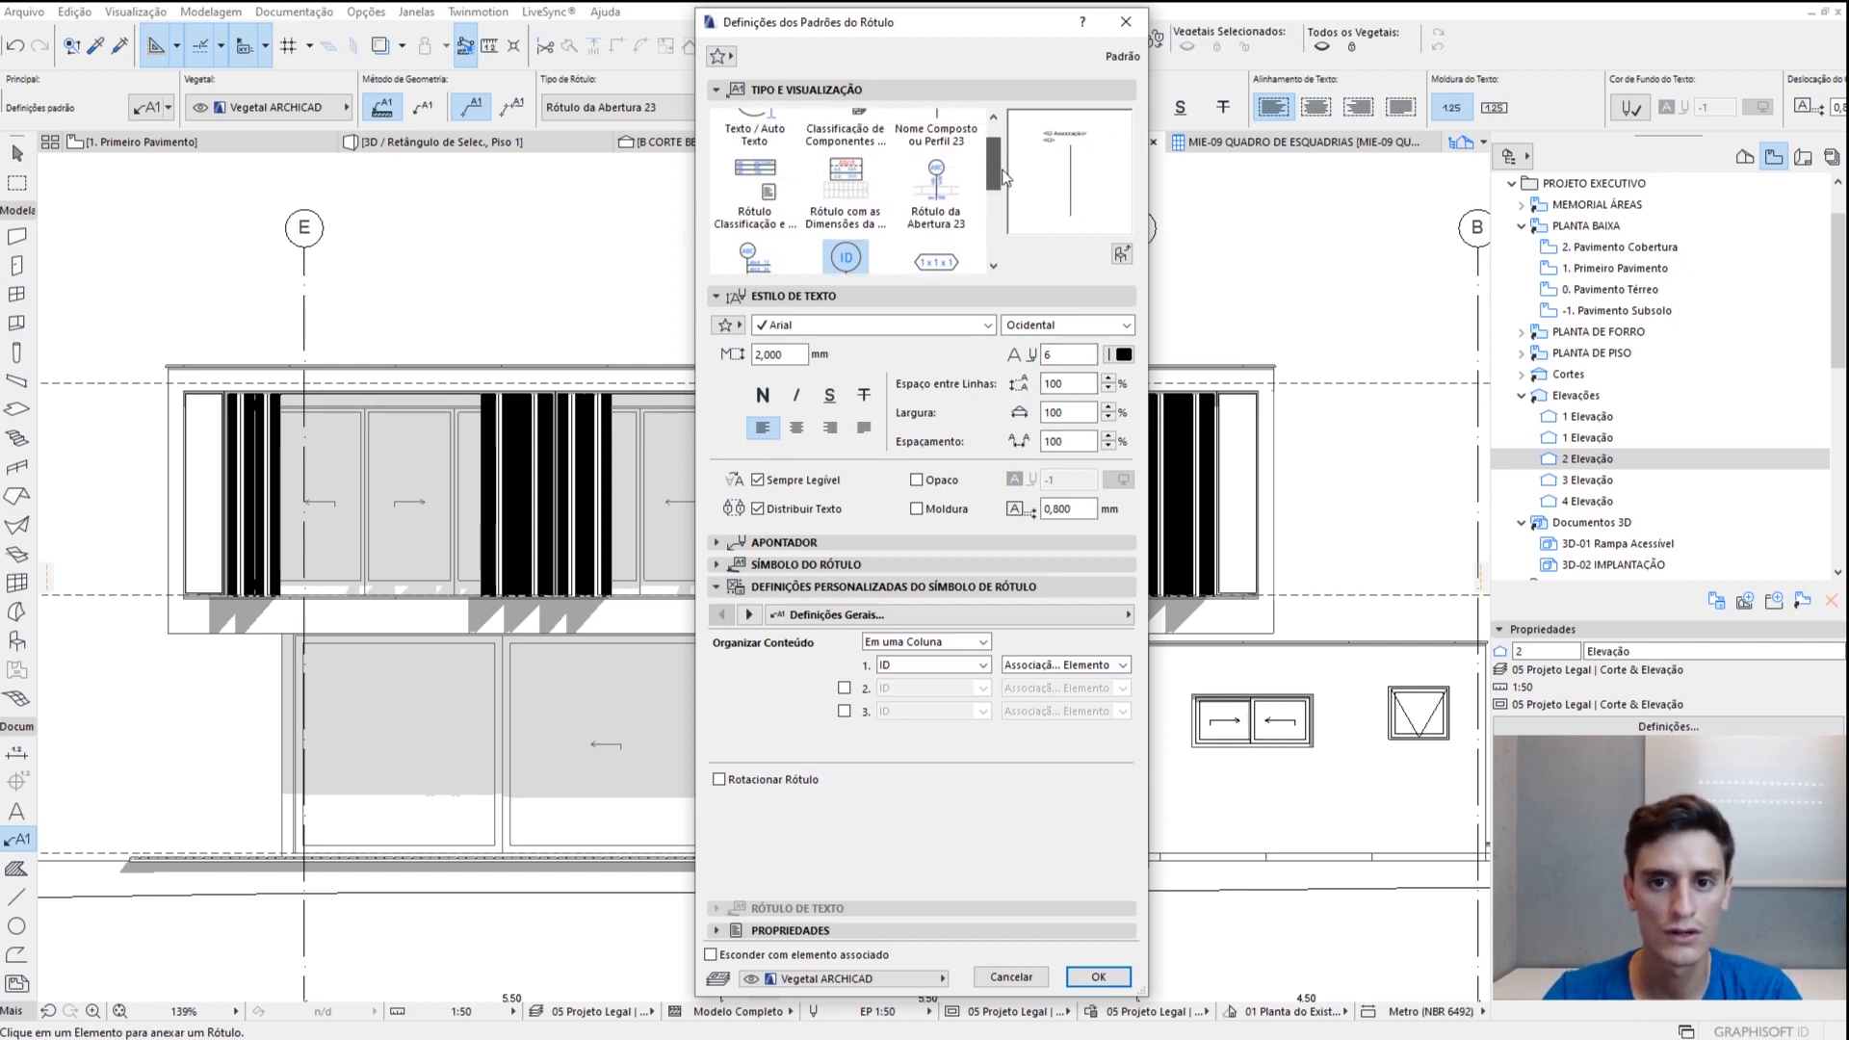
left_click(947, 202)
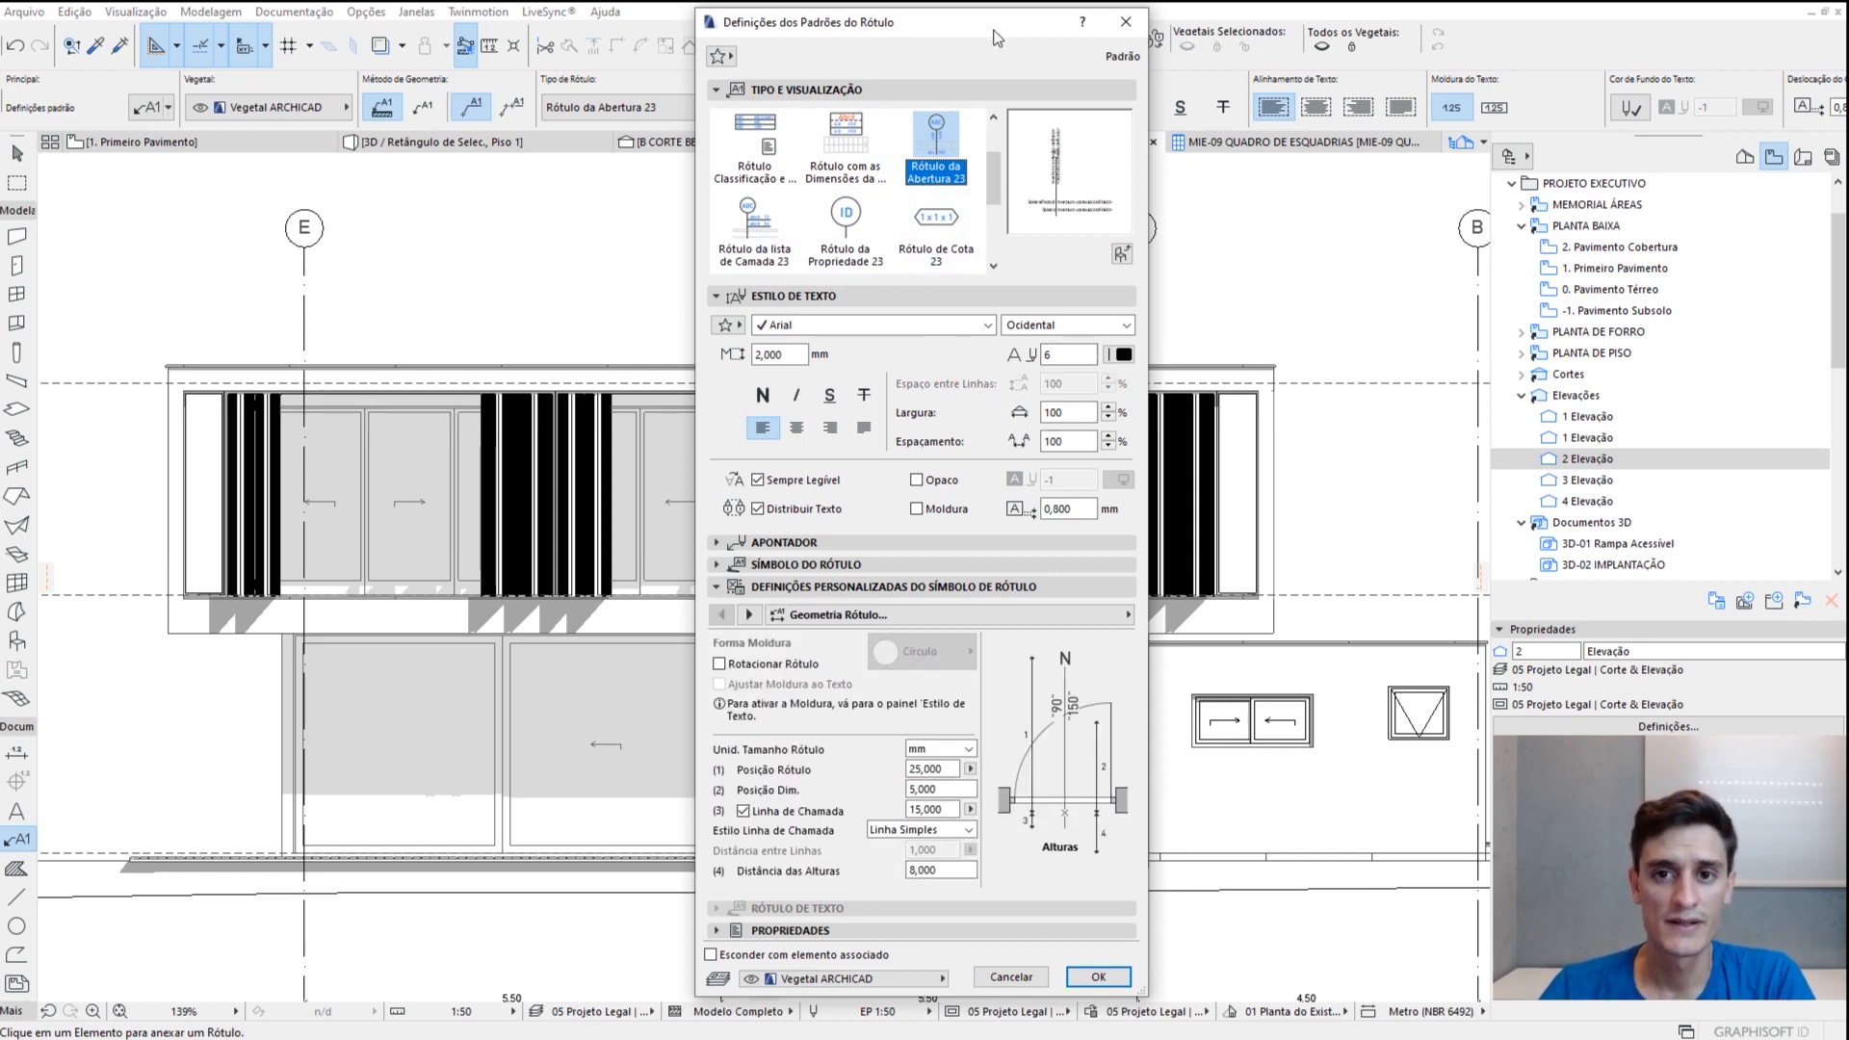
left_click_drag(998, 39, 976, 37)
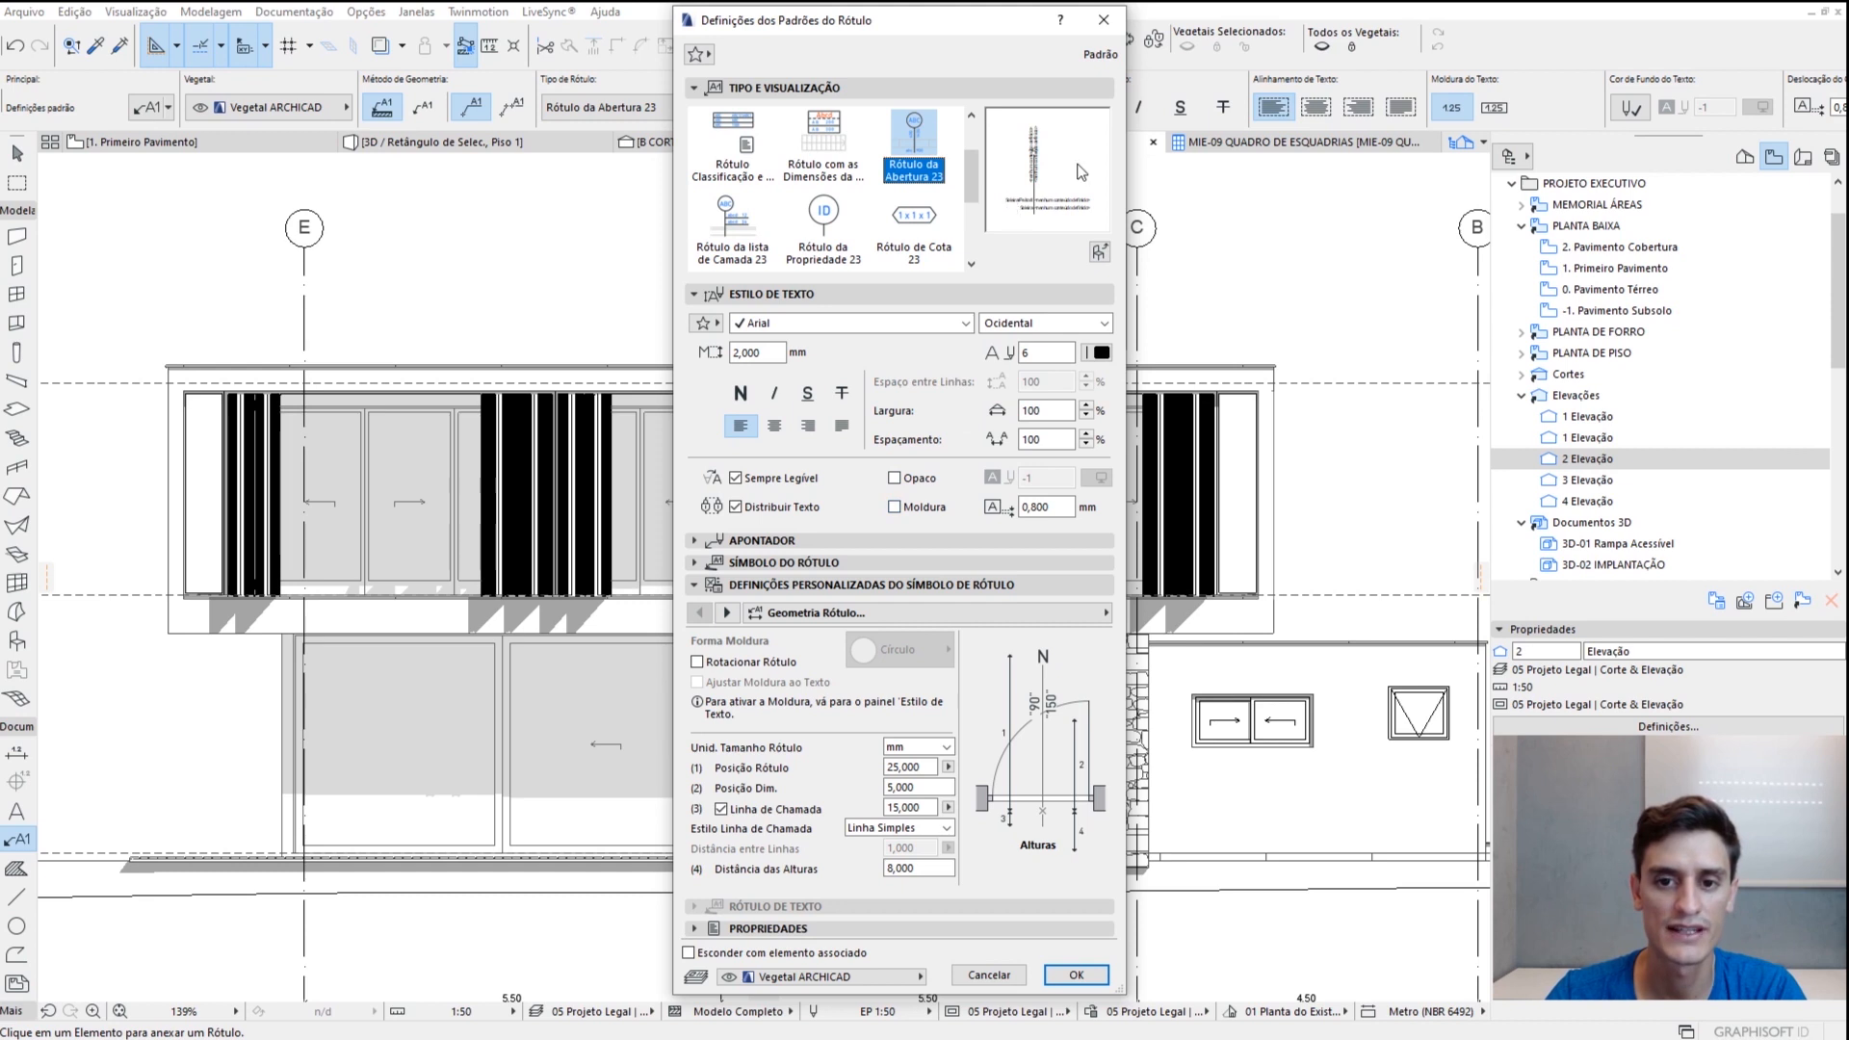
Enable the label's frame, shape it as Oval, and set it to 5 mm wide and 3 mm high
left_click(894, 508)
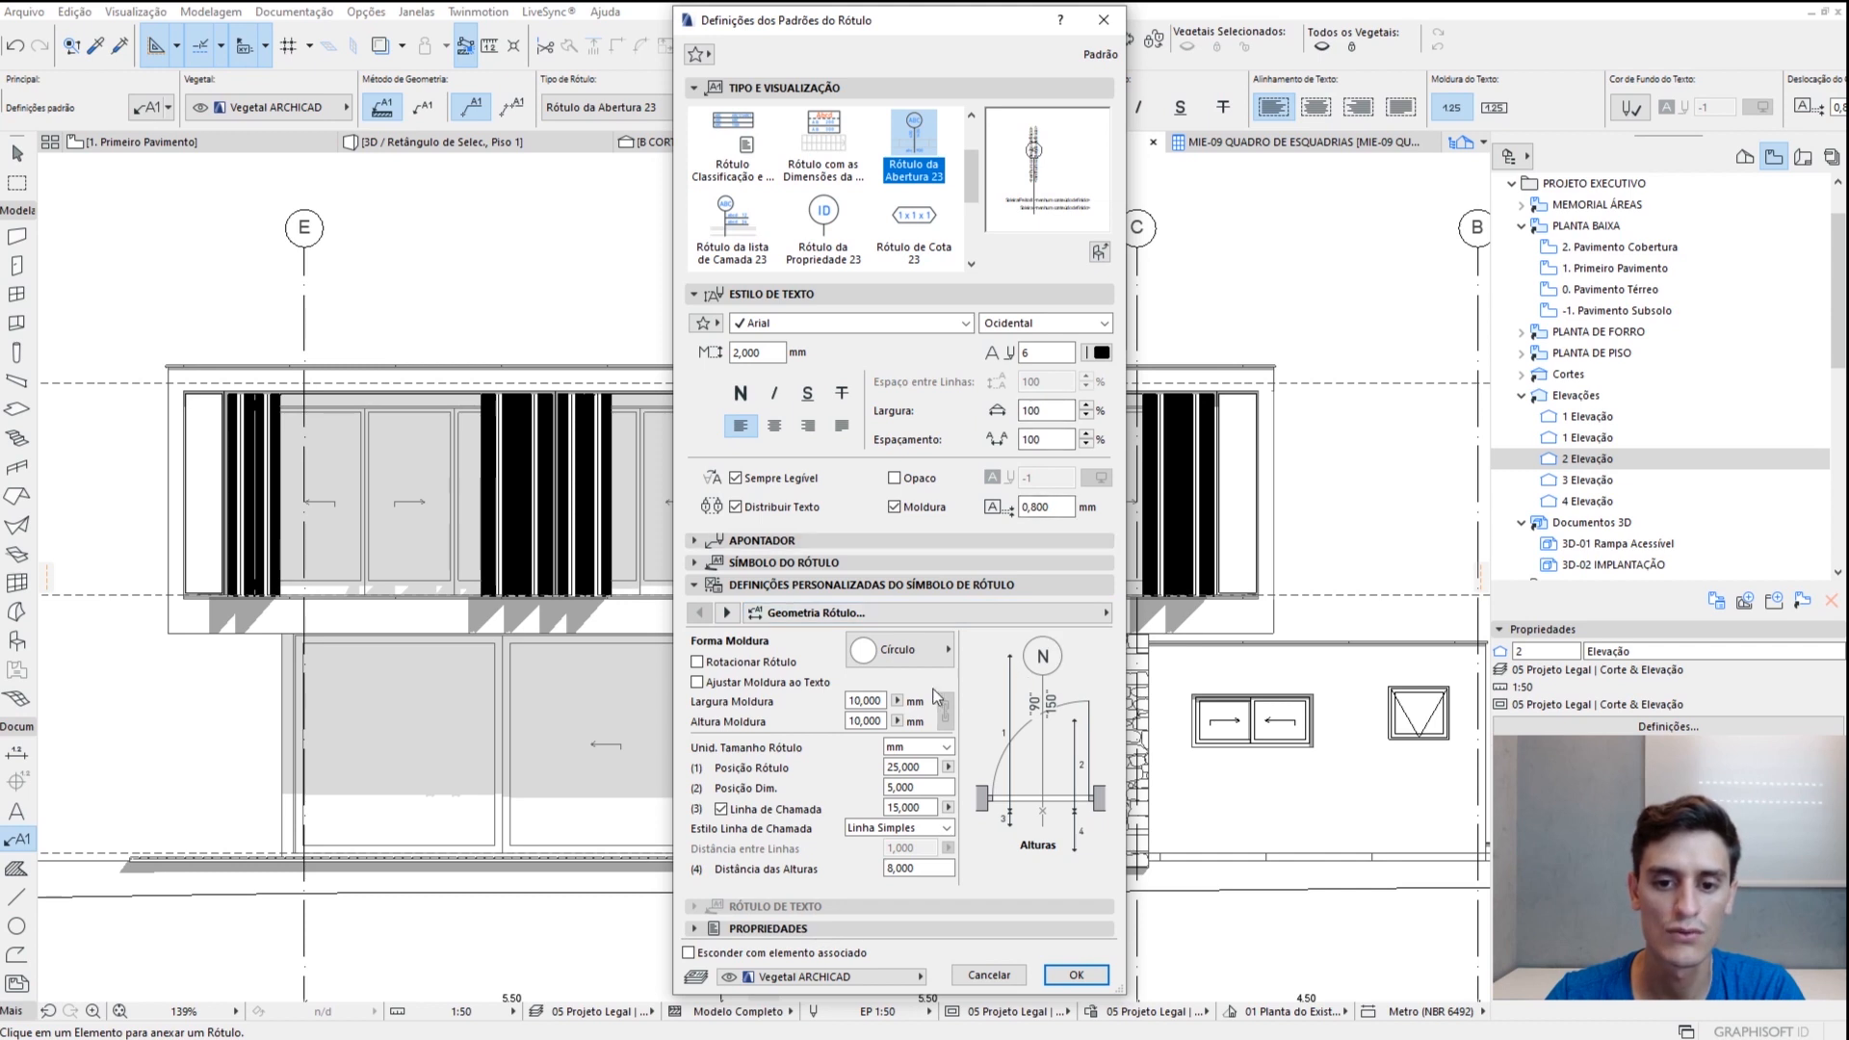
left_click(936, 652)
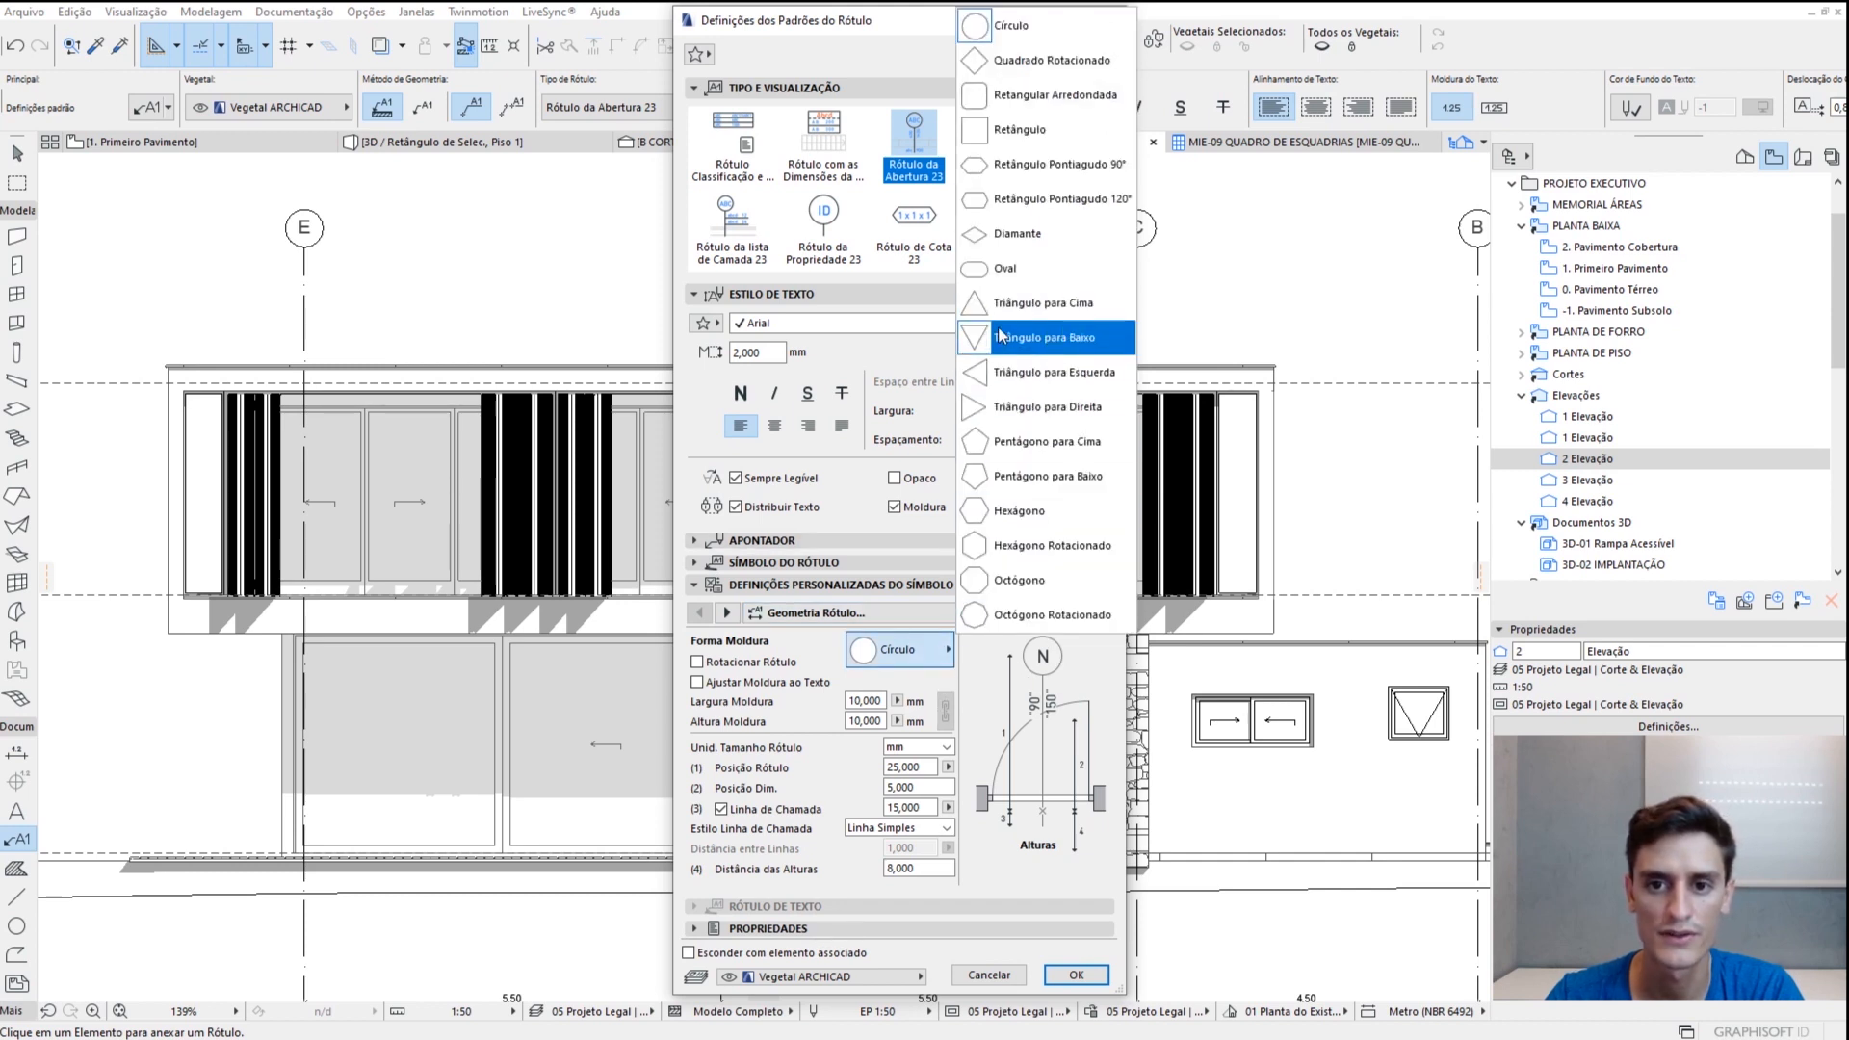
left_click(1013, 269)
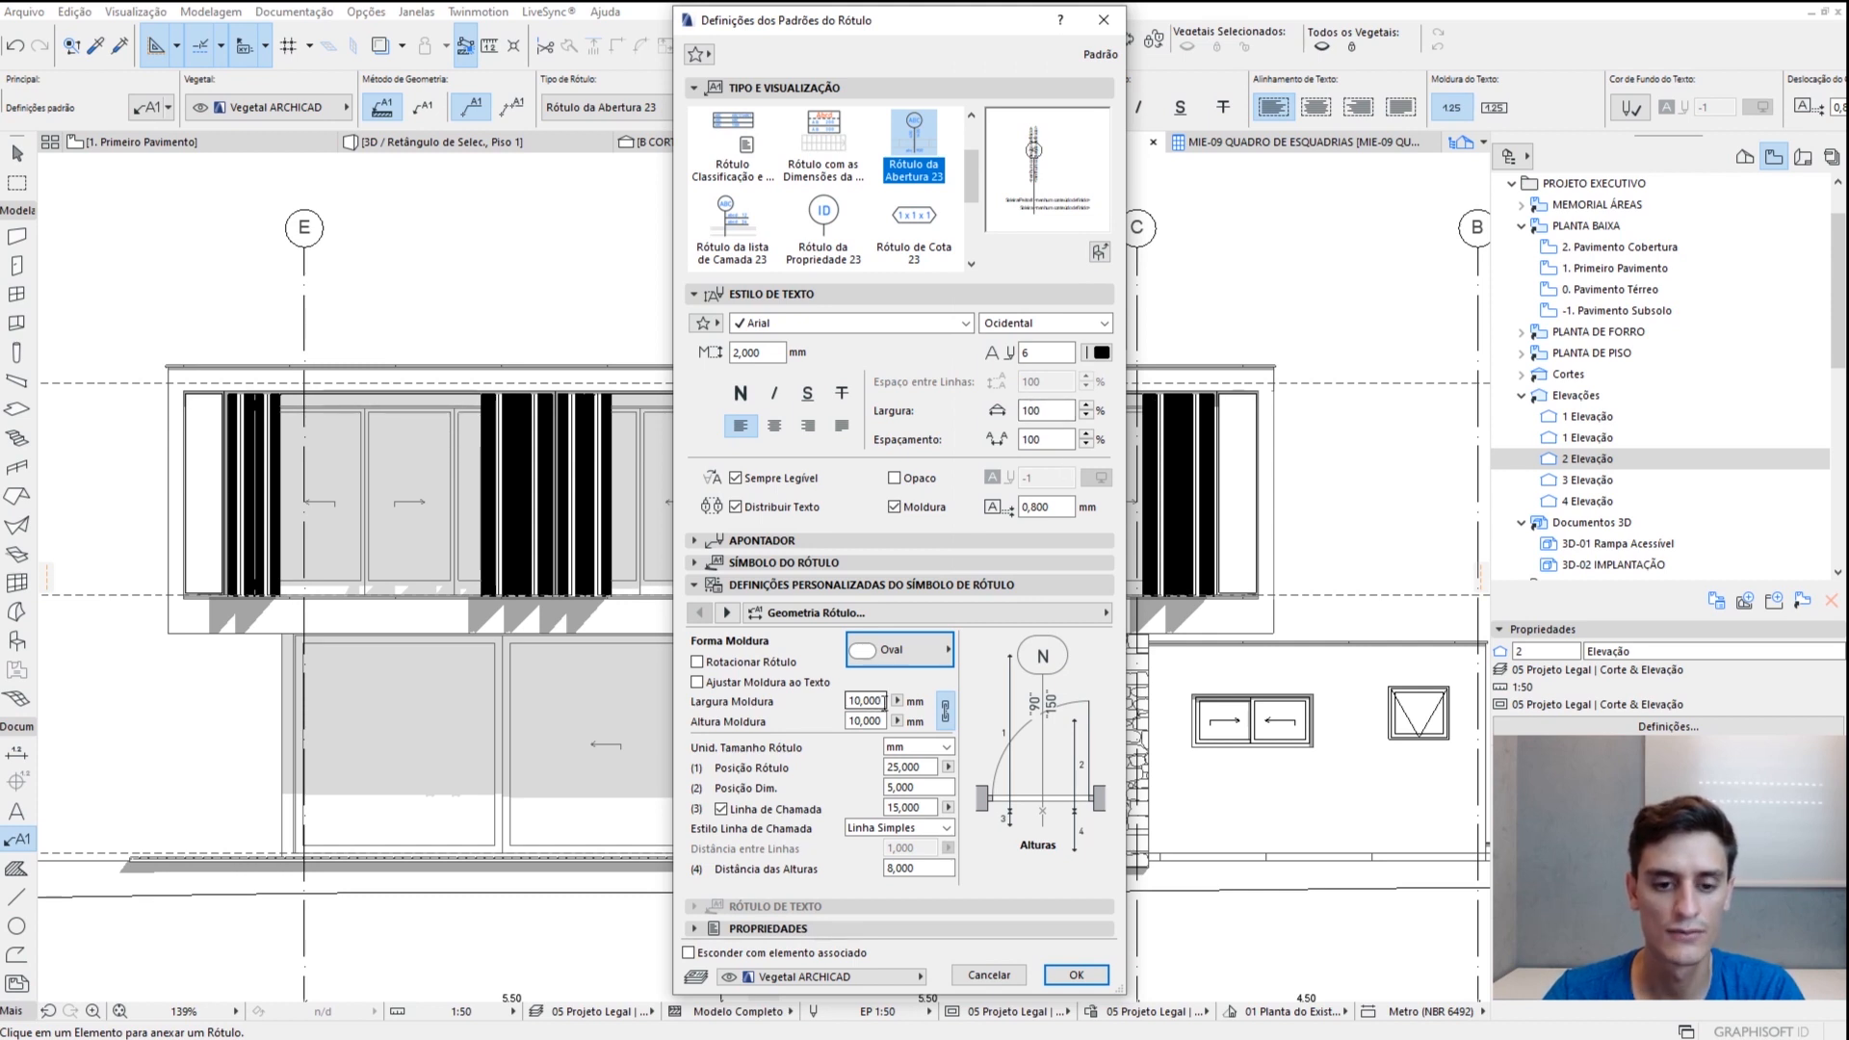
left_click_drag(884, 722, 852, 721)
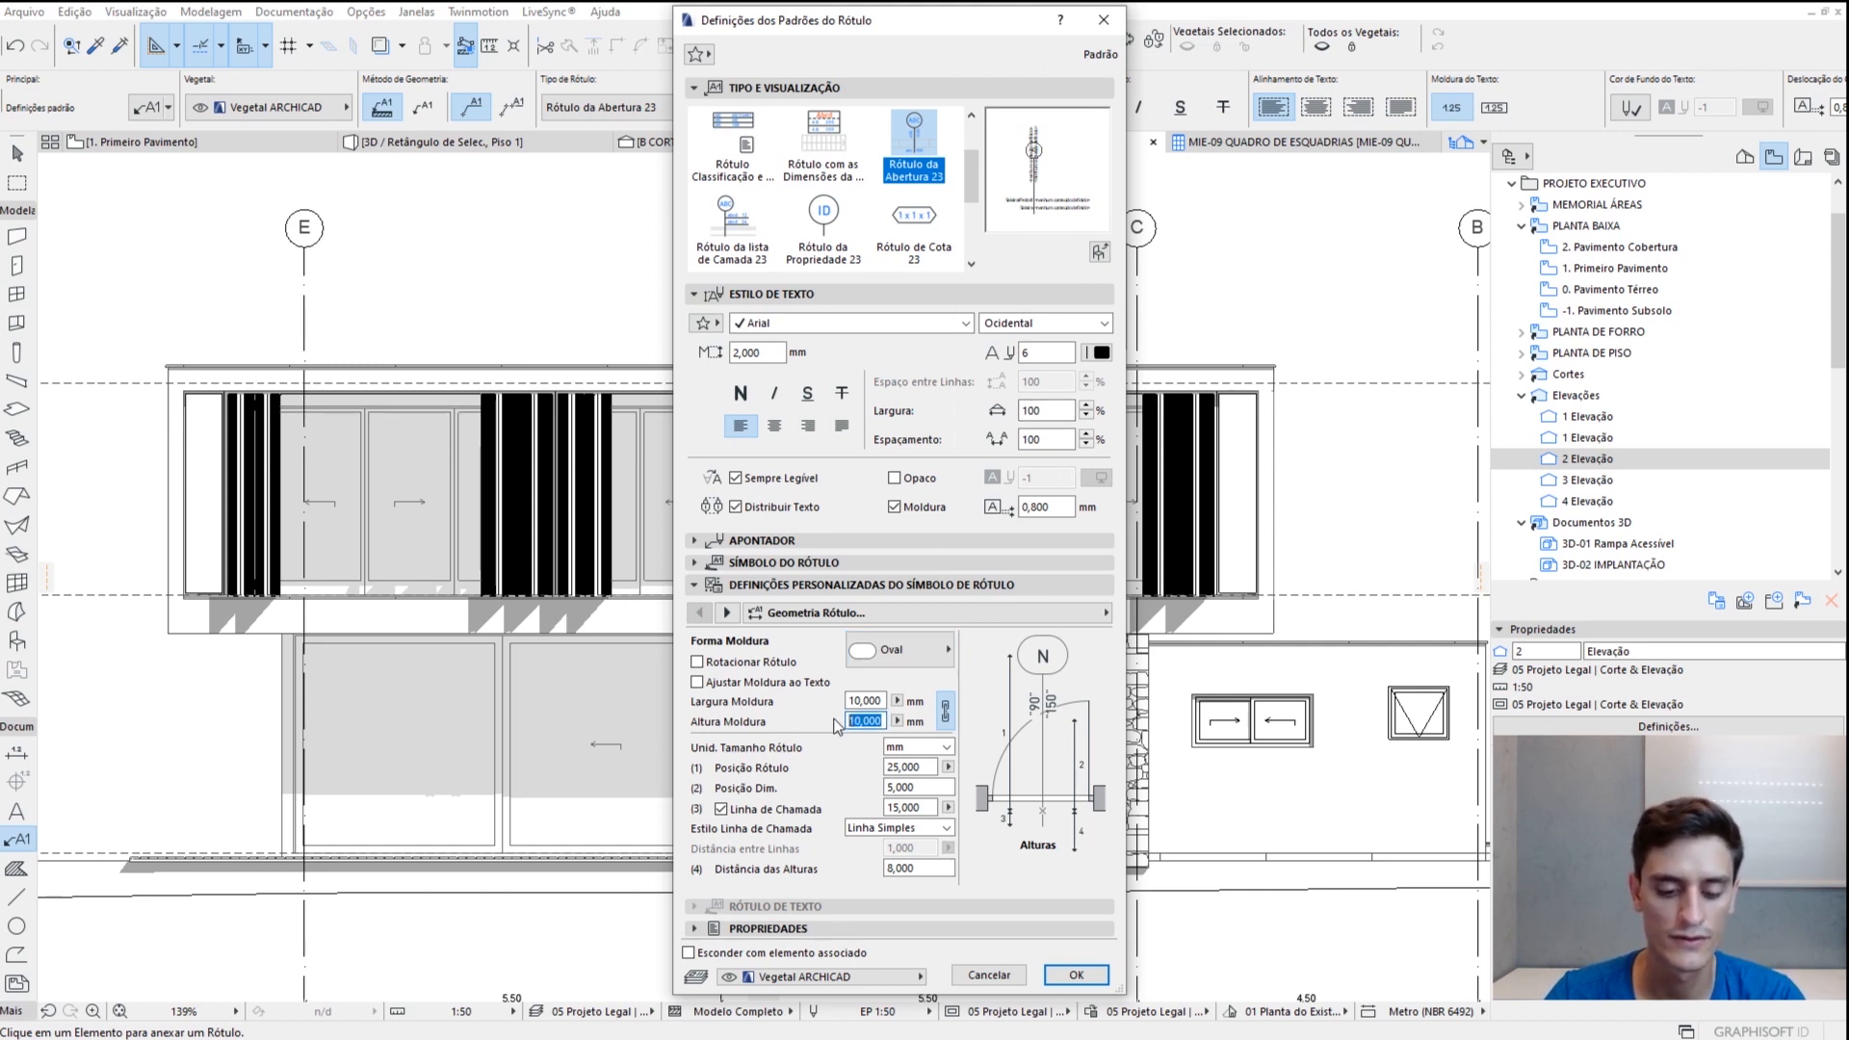
type("5")
key("Tab")
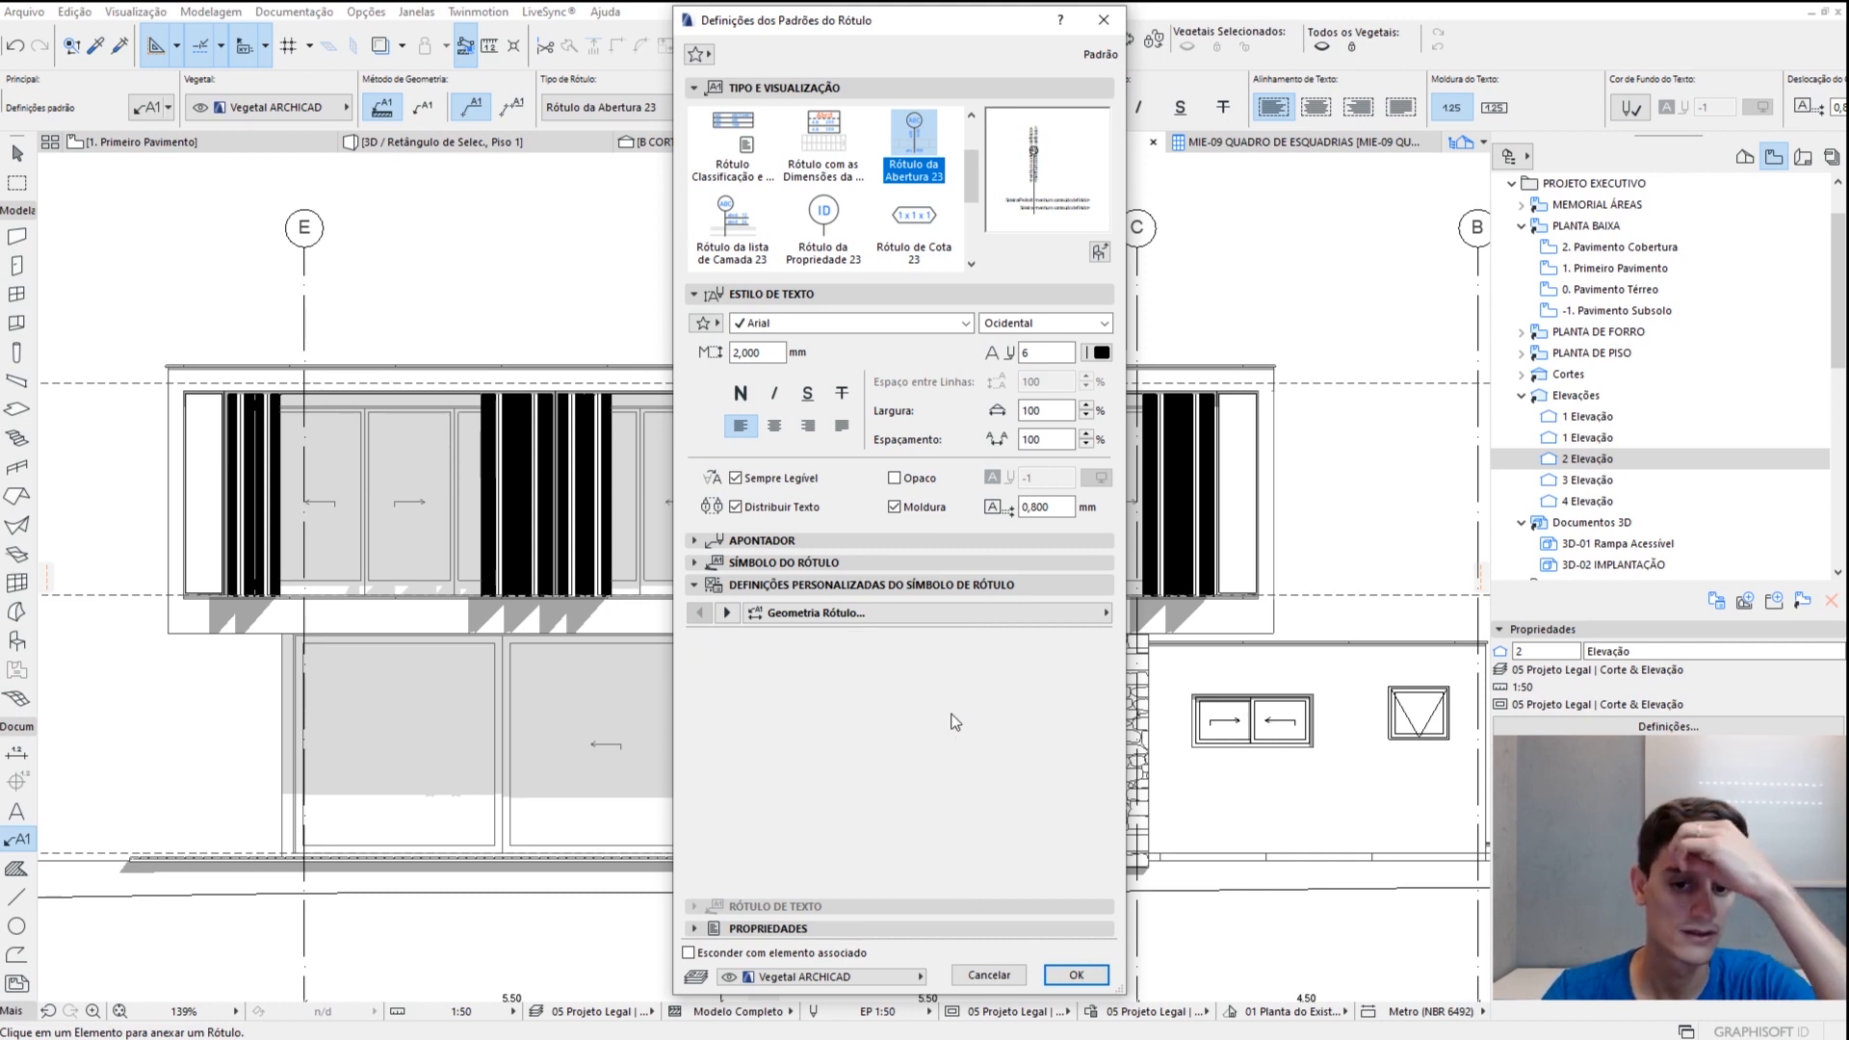
key("Tab")
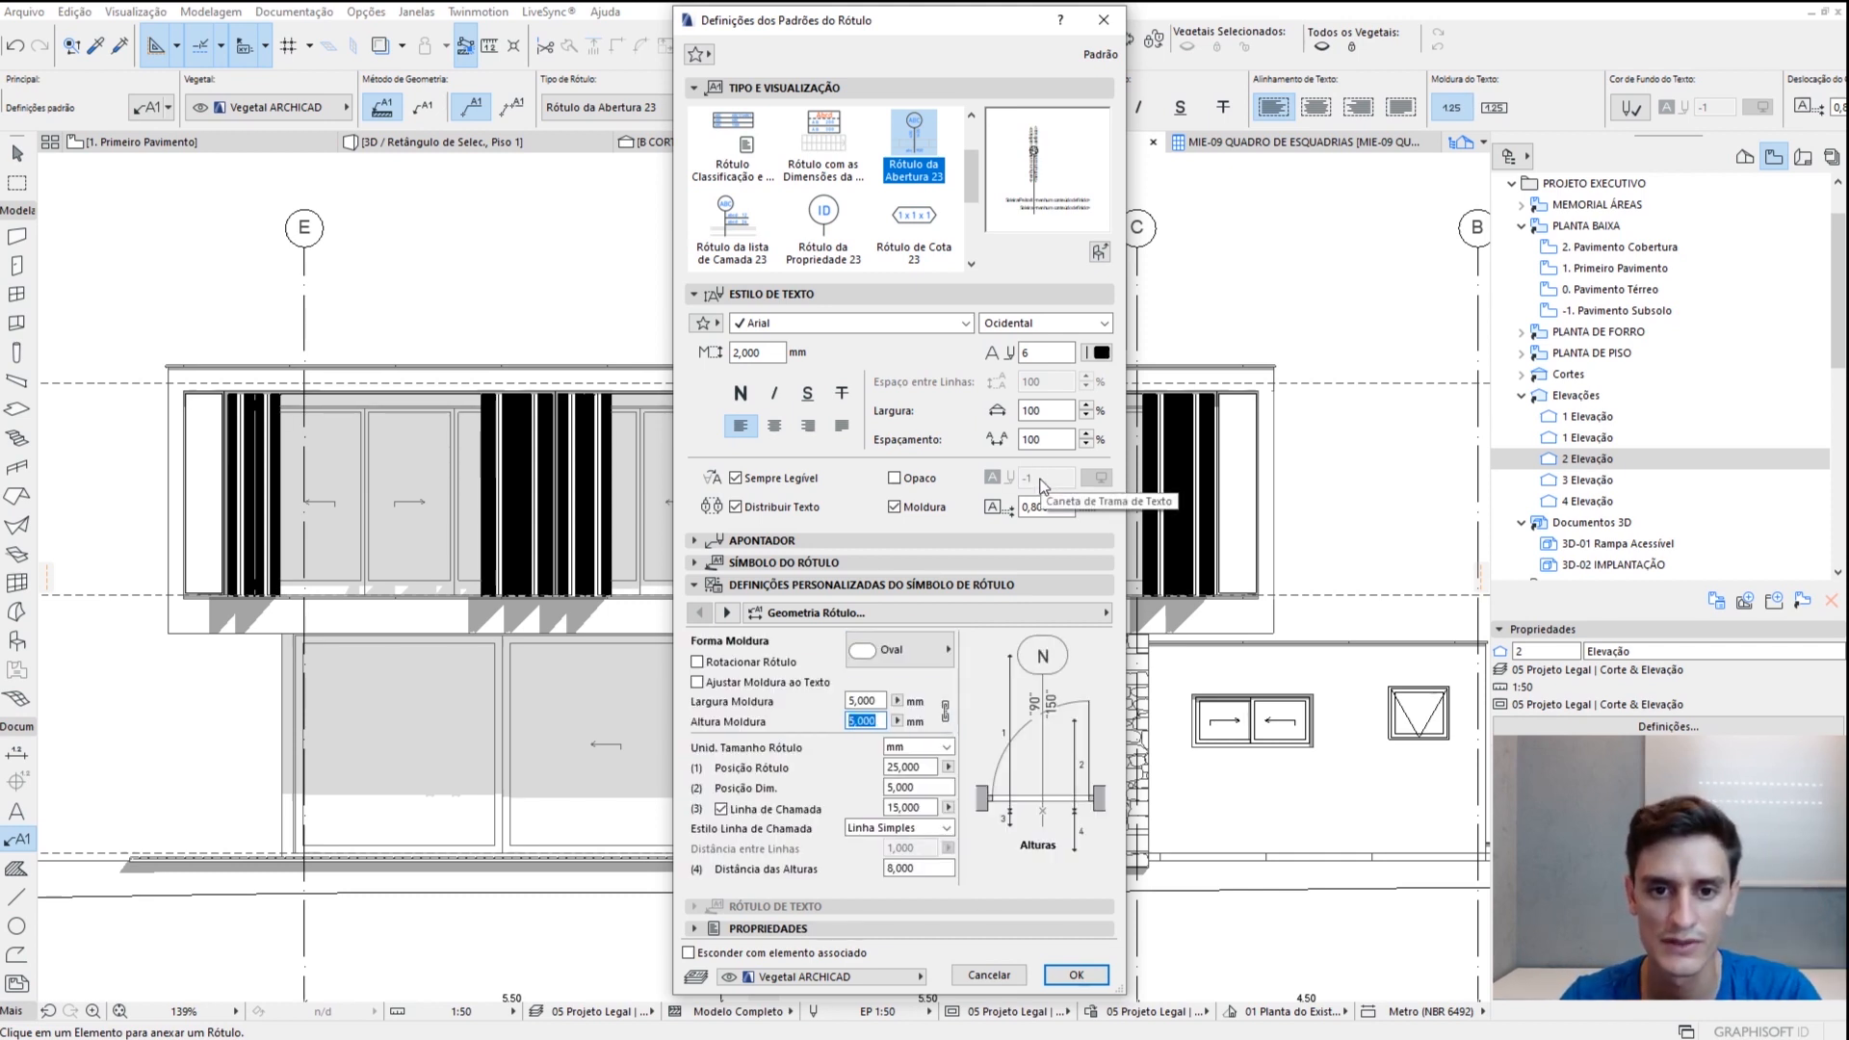
type("3")
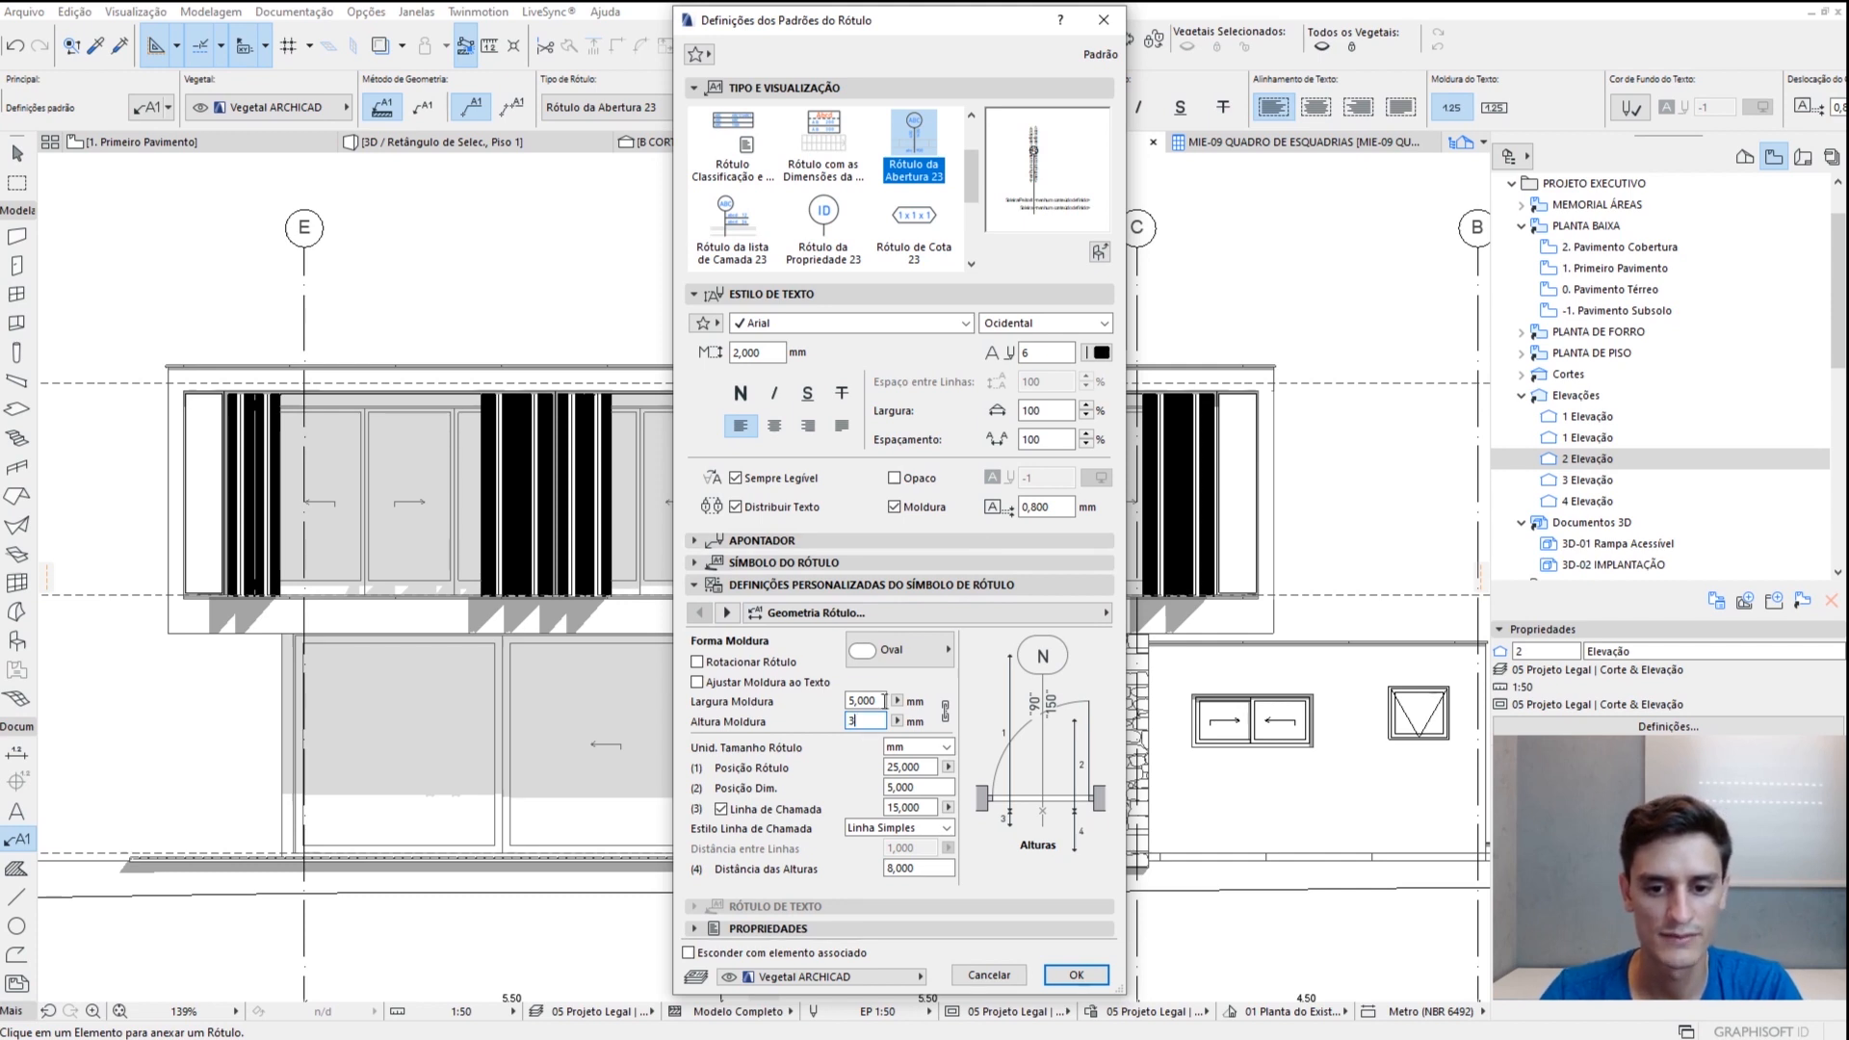
key("Tab")
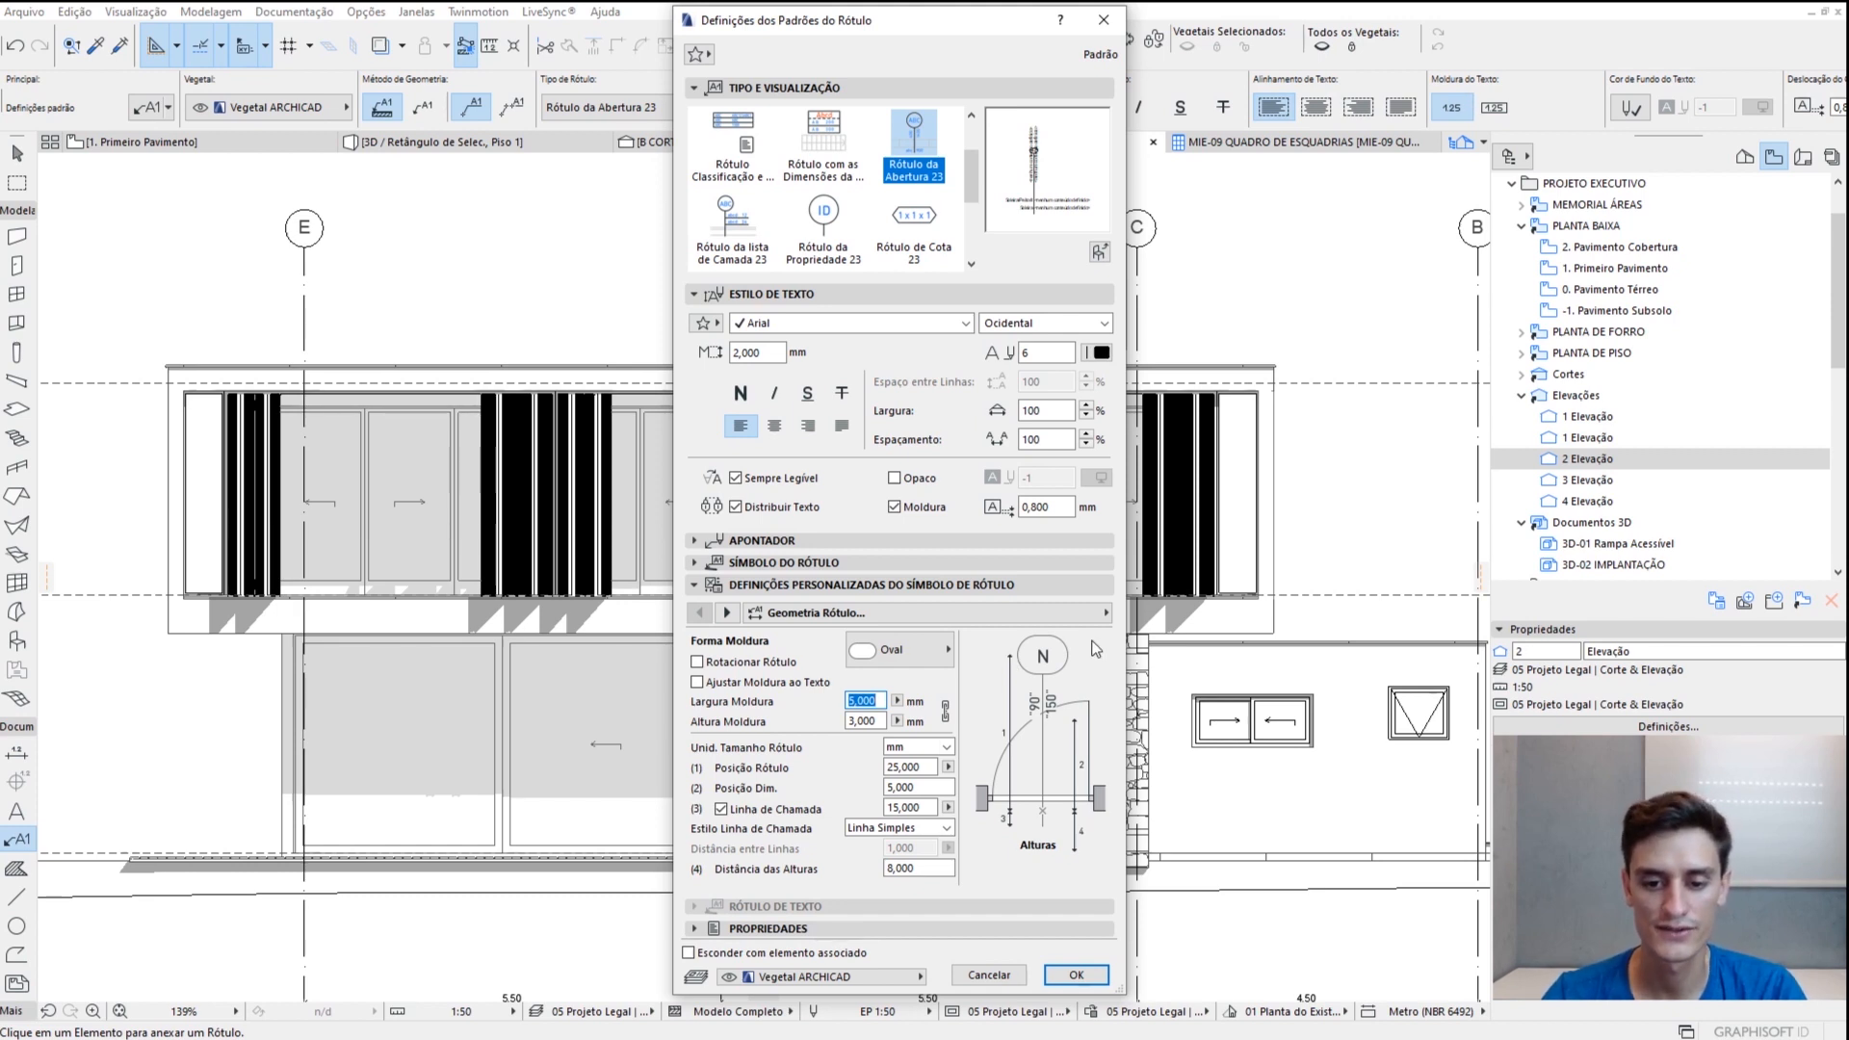
Disable the label's Linha de Chamada and set Posição Rótulo to 0,010 mm
left_click(722, 811)
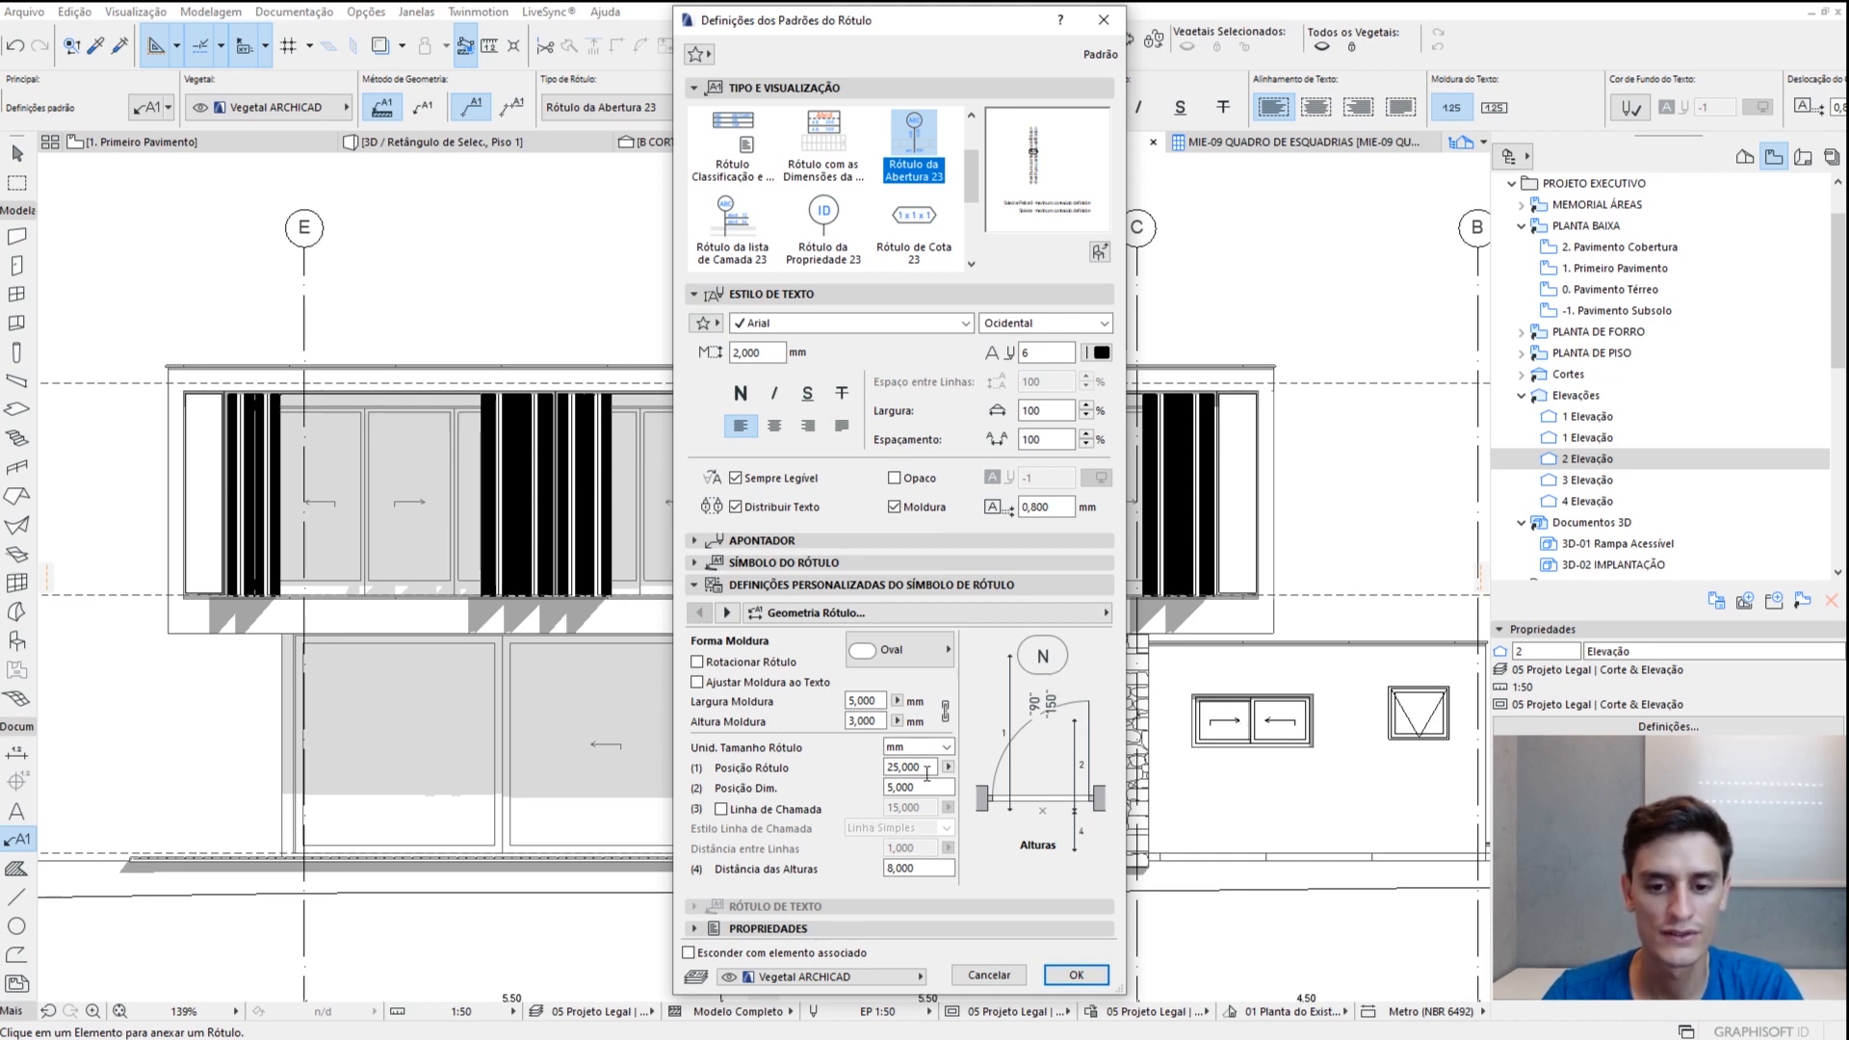
left_click_drag(927, 768, 852, 768)
type("0,010")
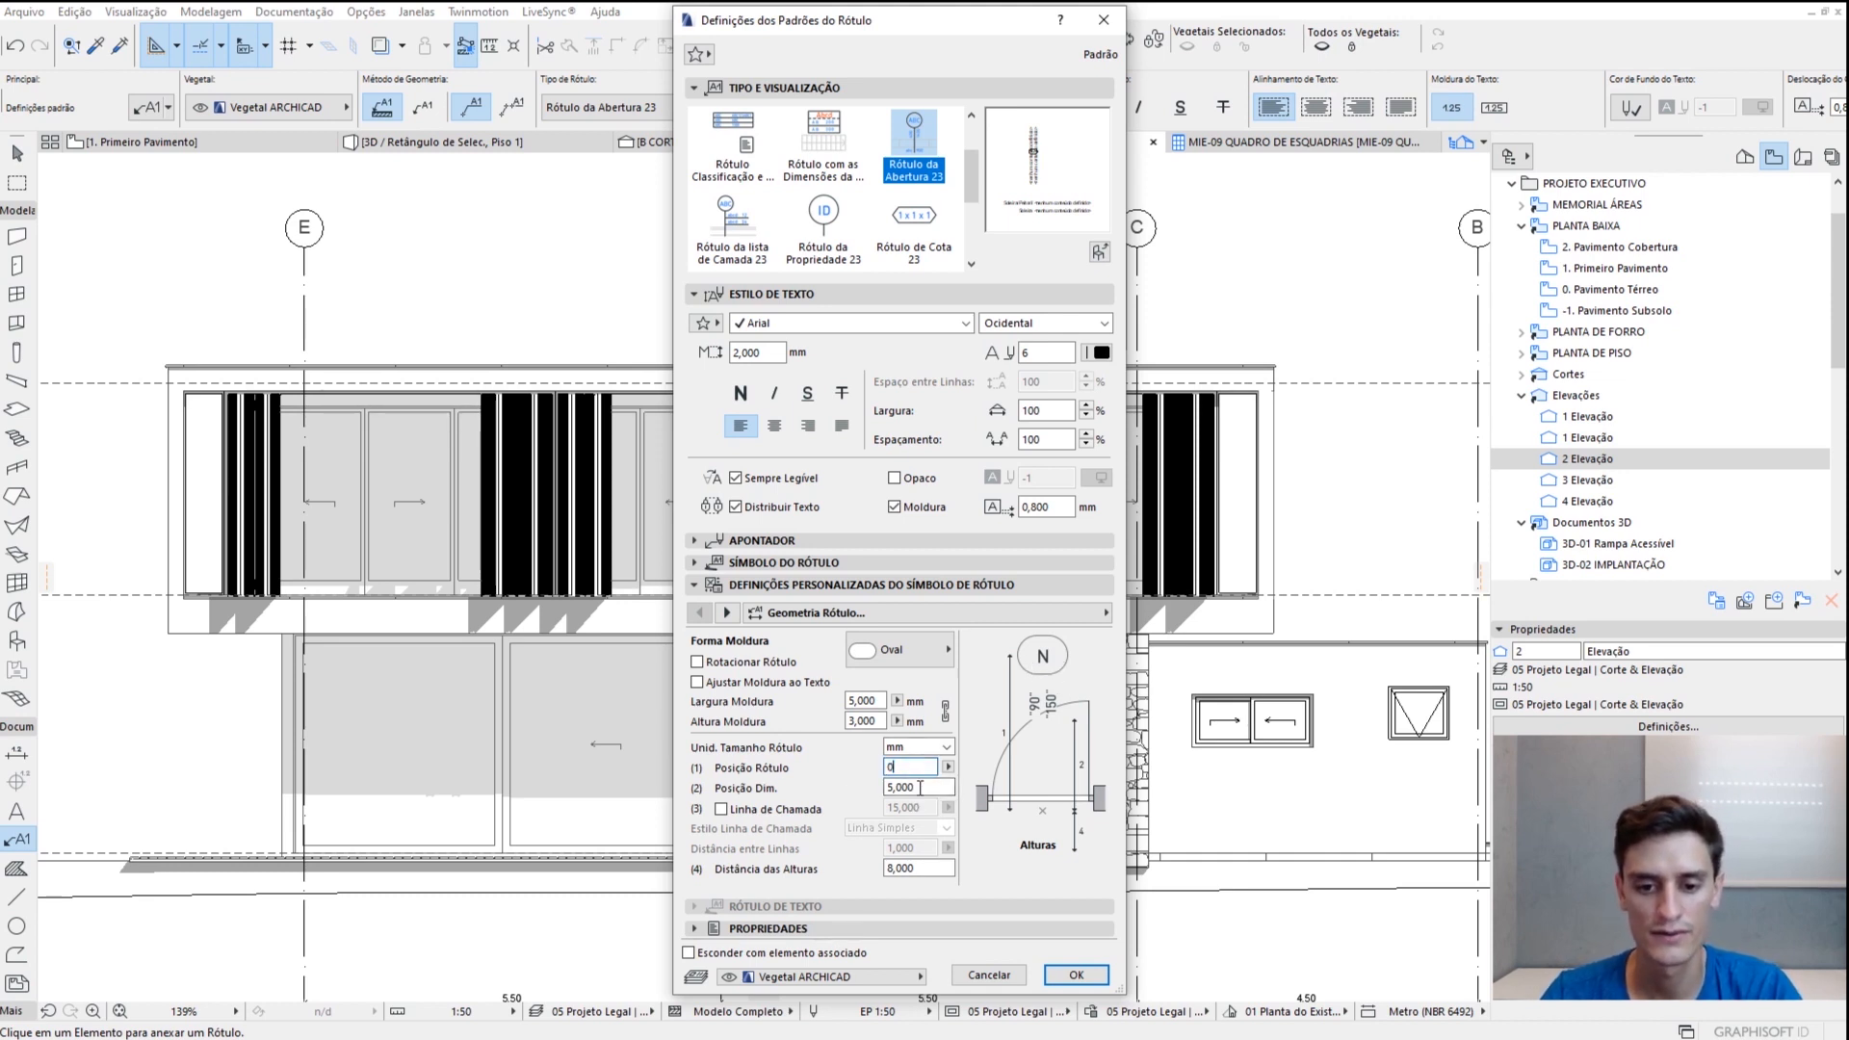
key("Tab")
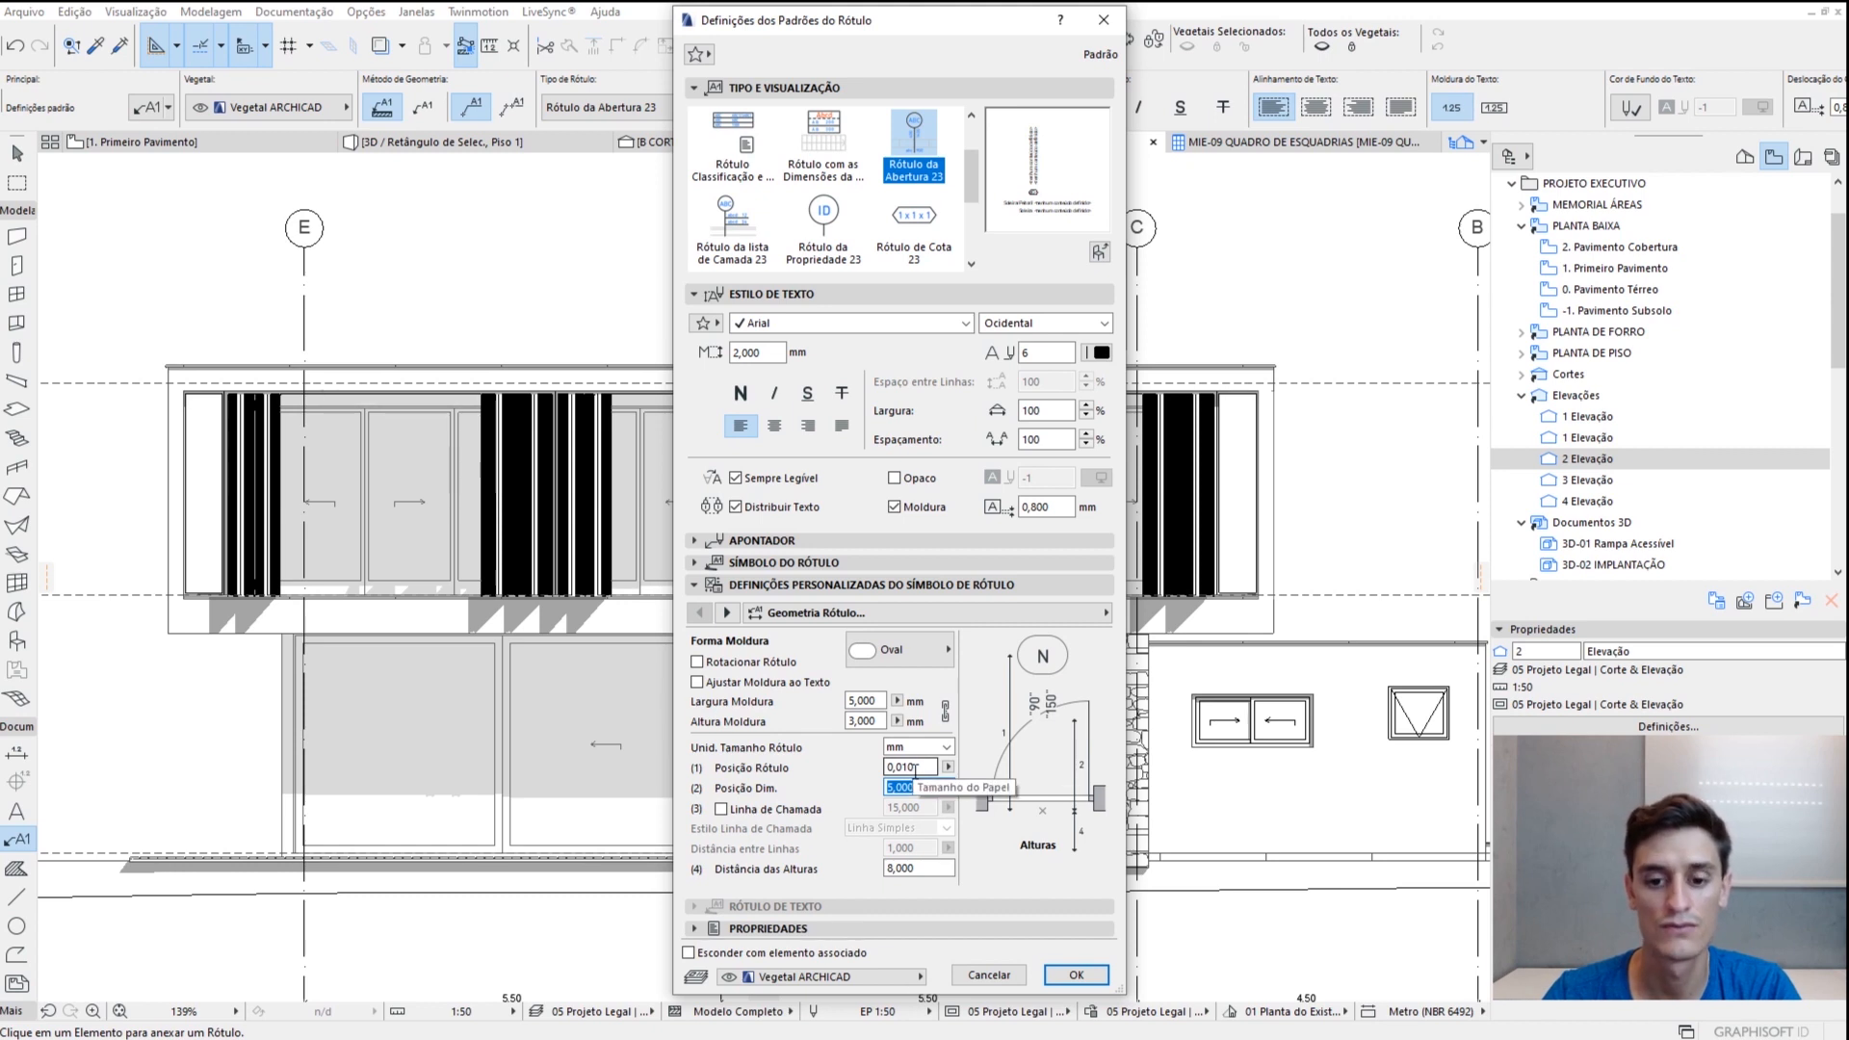
Reduce the label content to the element ID by disabling Dimensões, Altura Peitoril and Altura Soleira
left_click(728, 614)
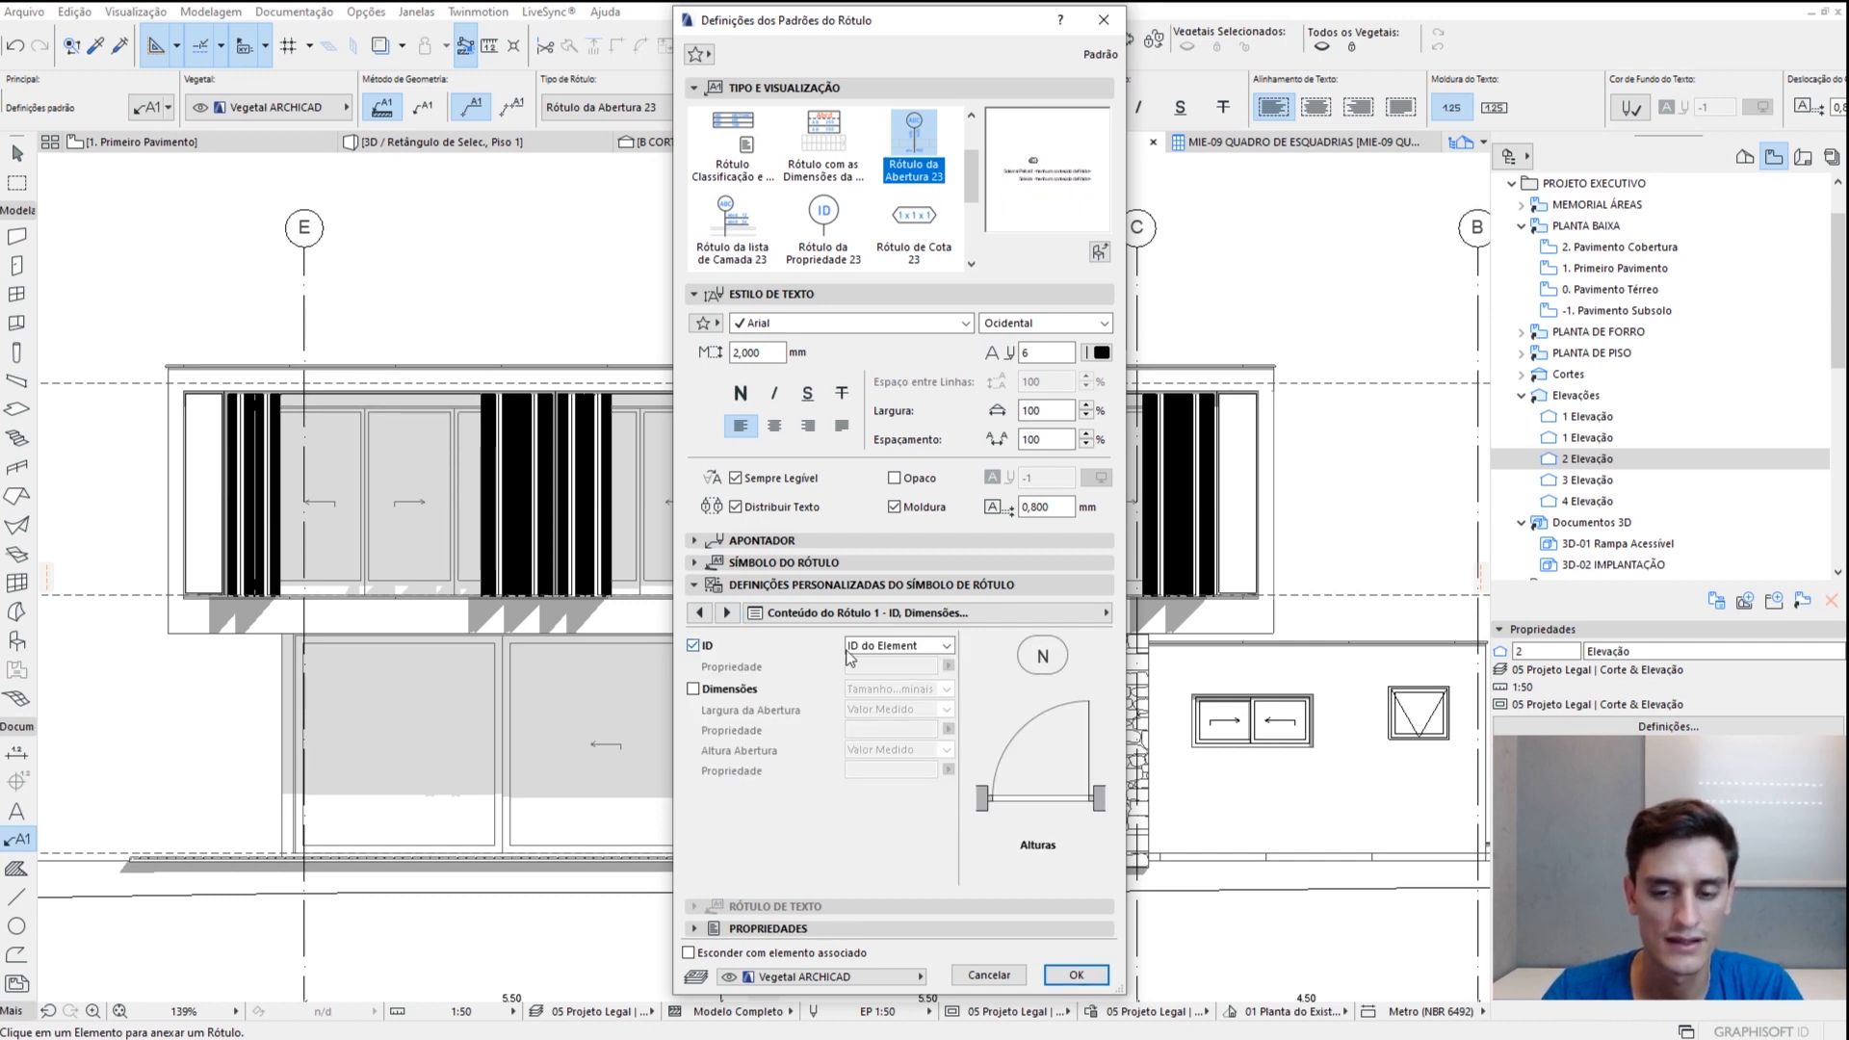
left_click(728, 614)
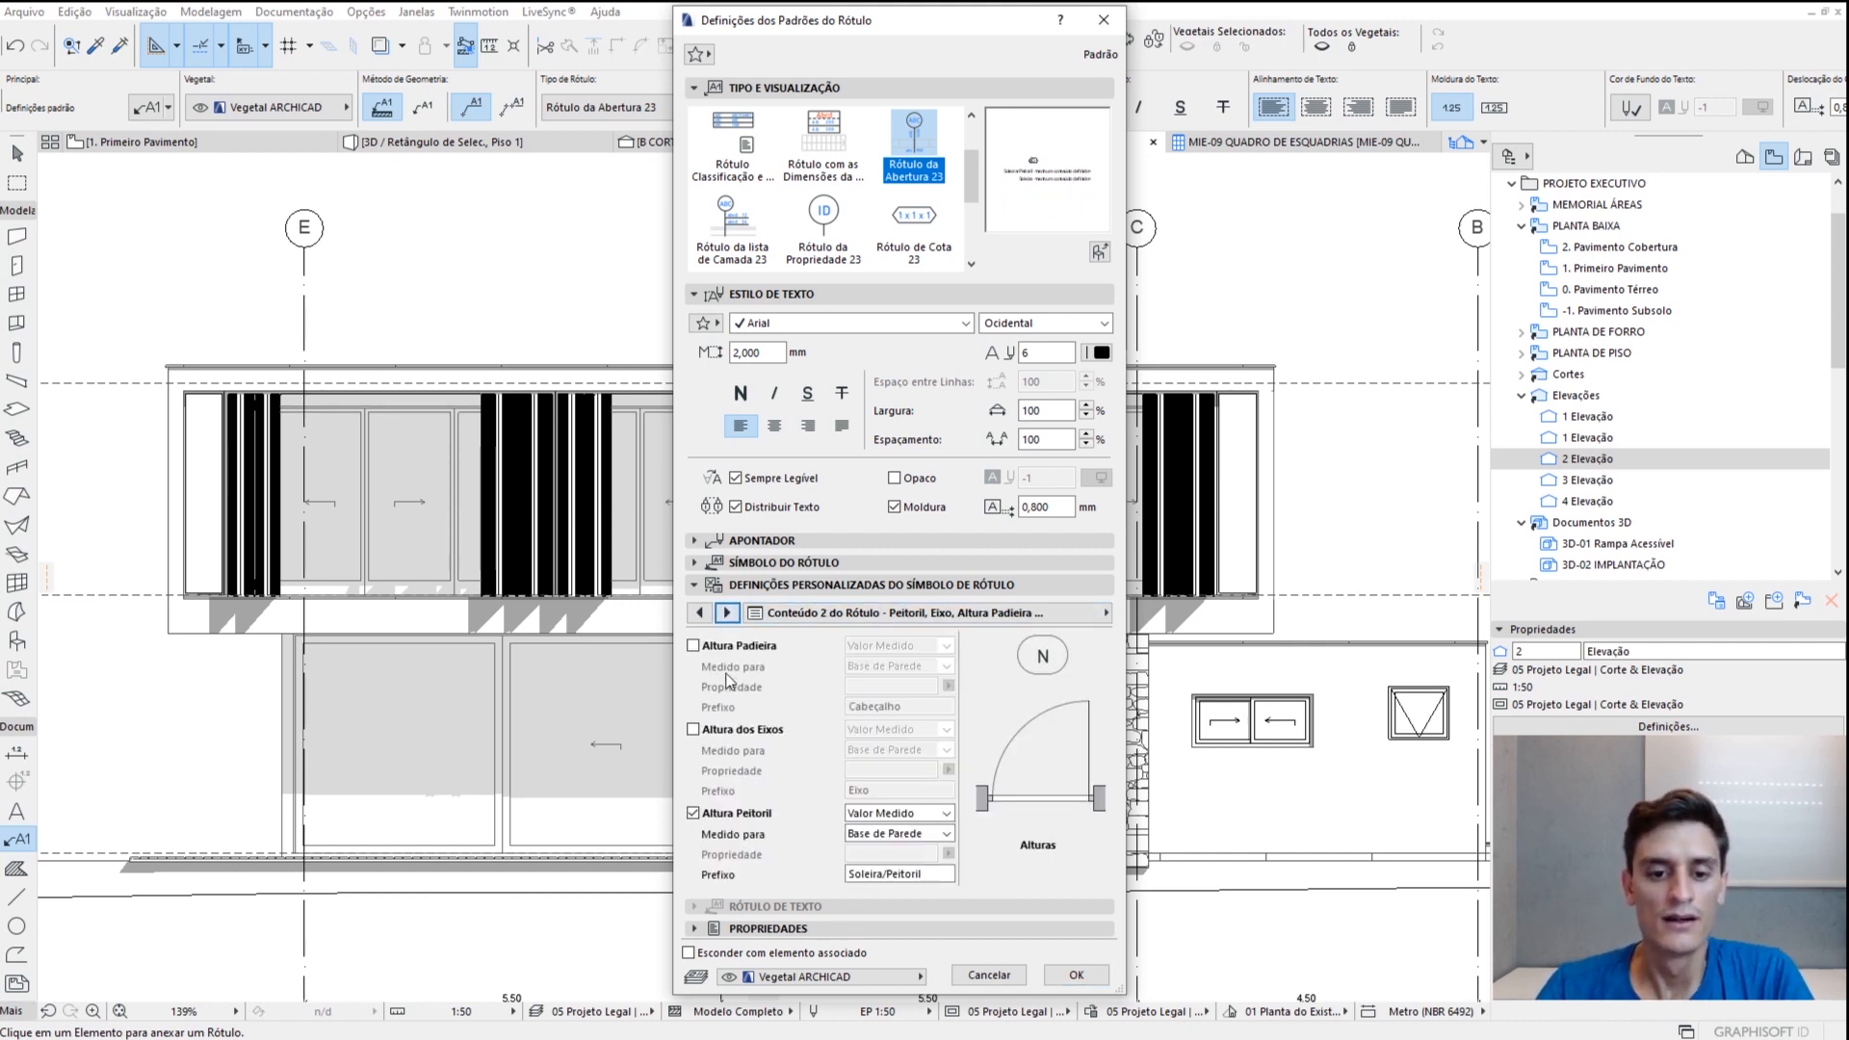
left_click(692, 813)
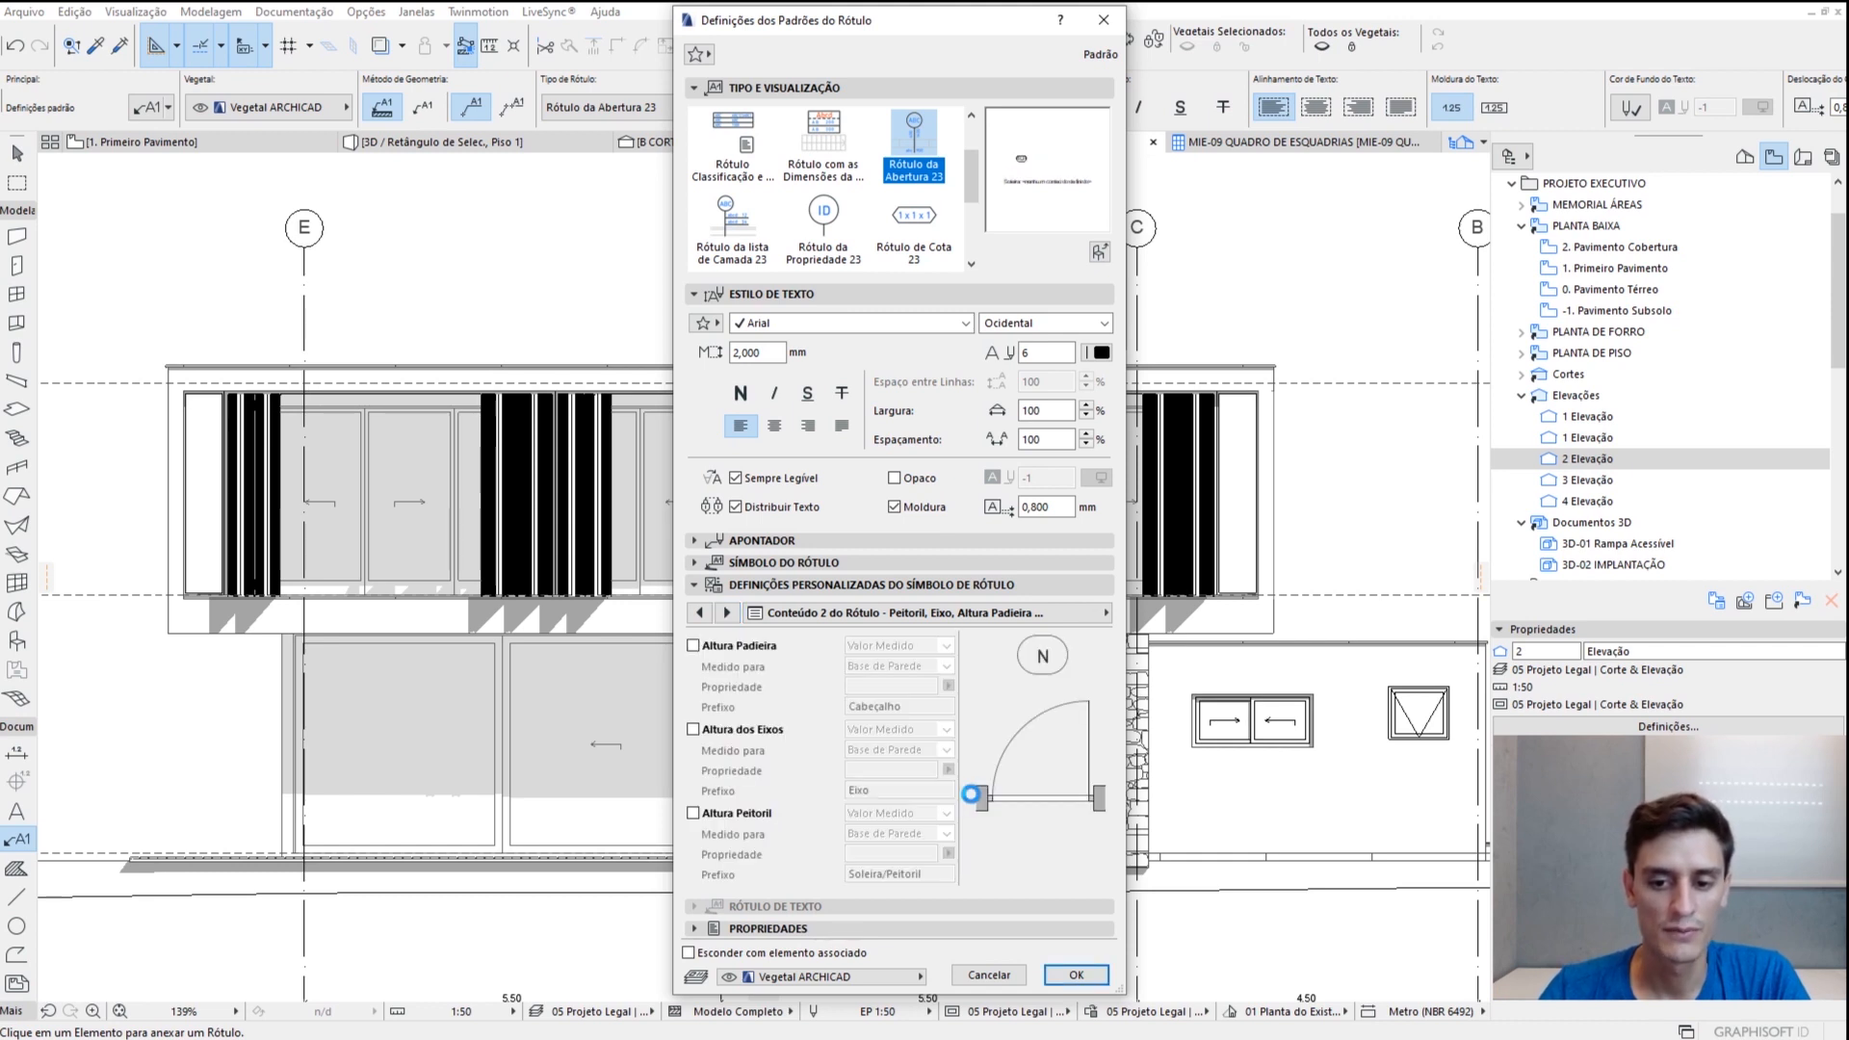
left_click(728, 614)
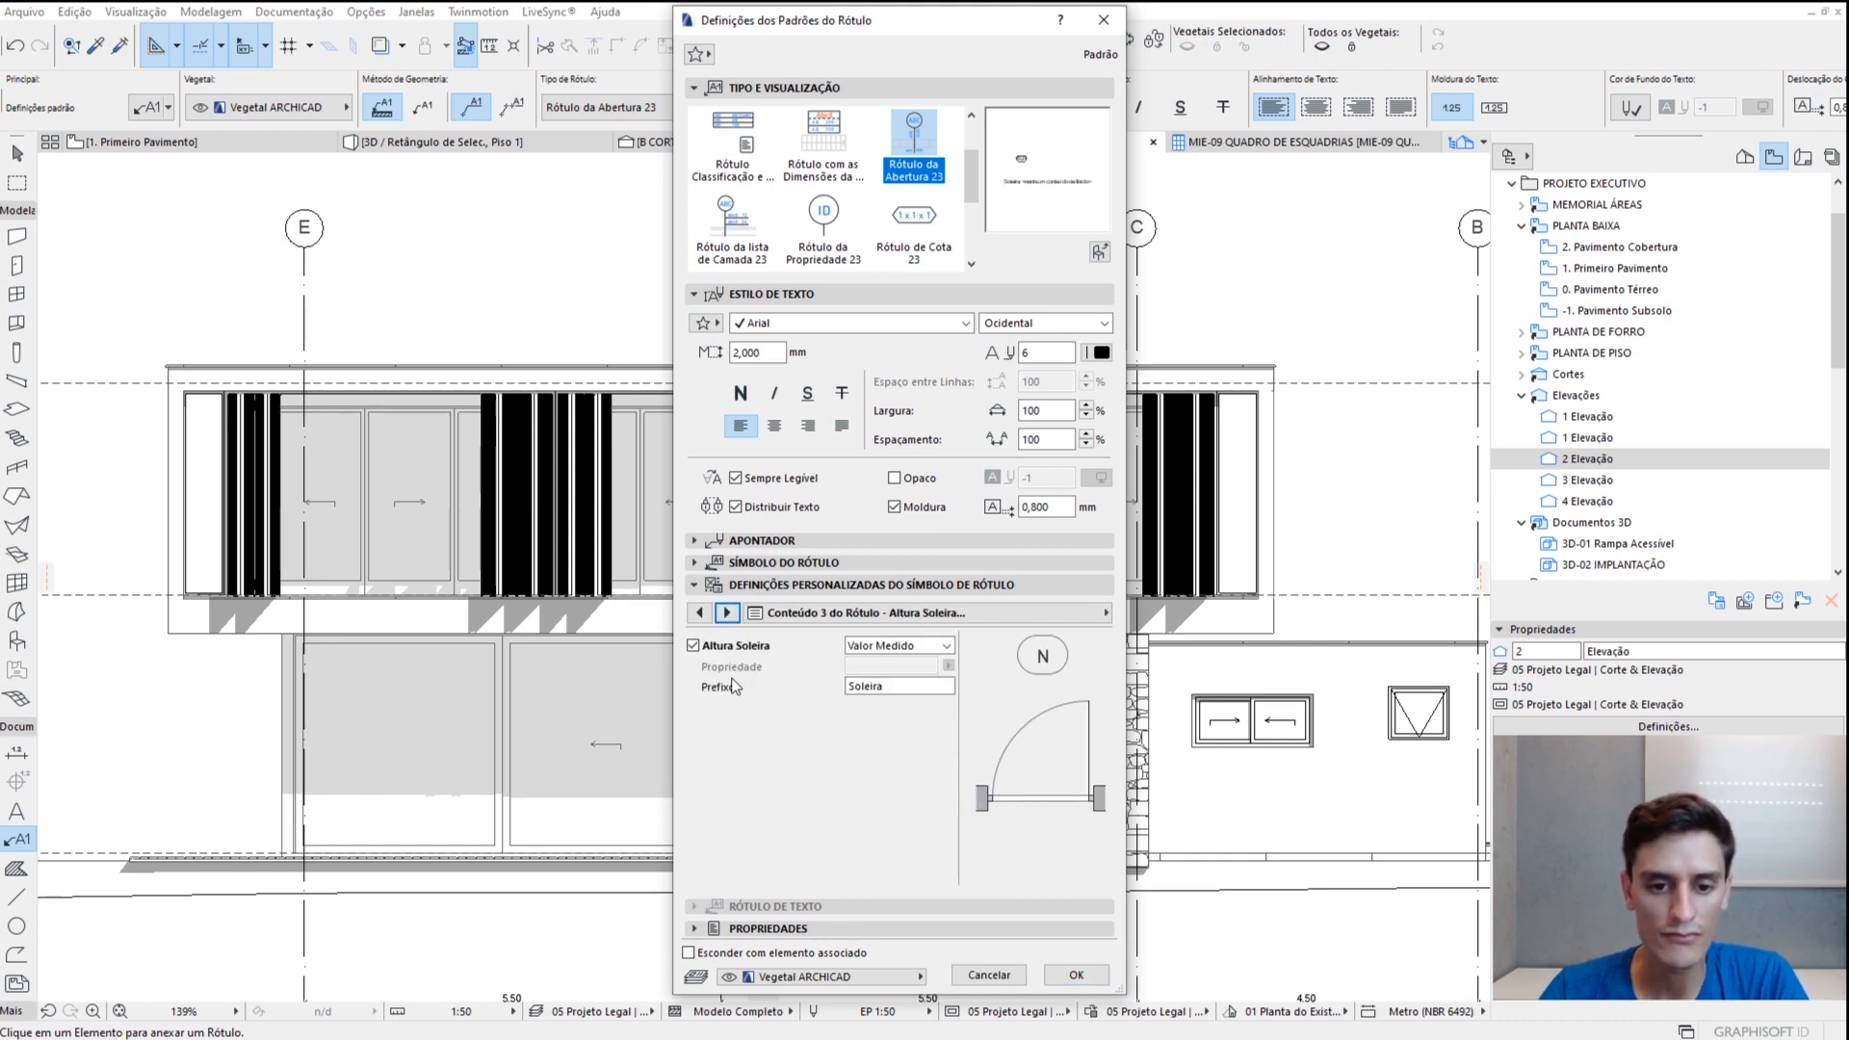
left_click(692, 646)
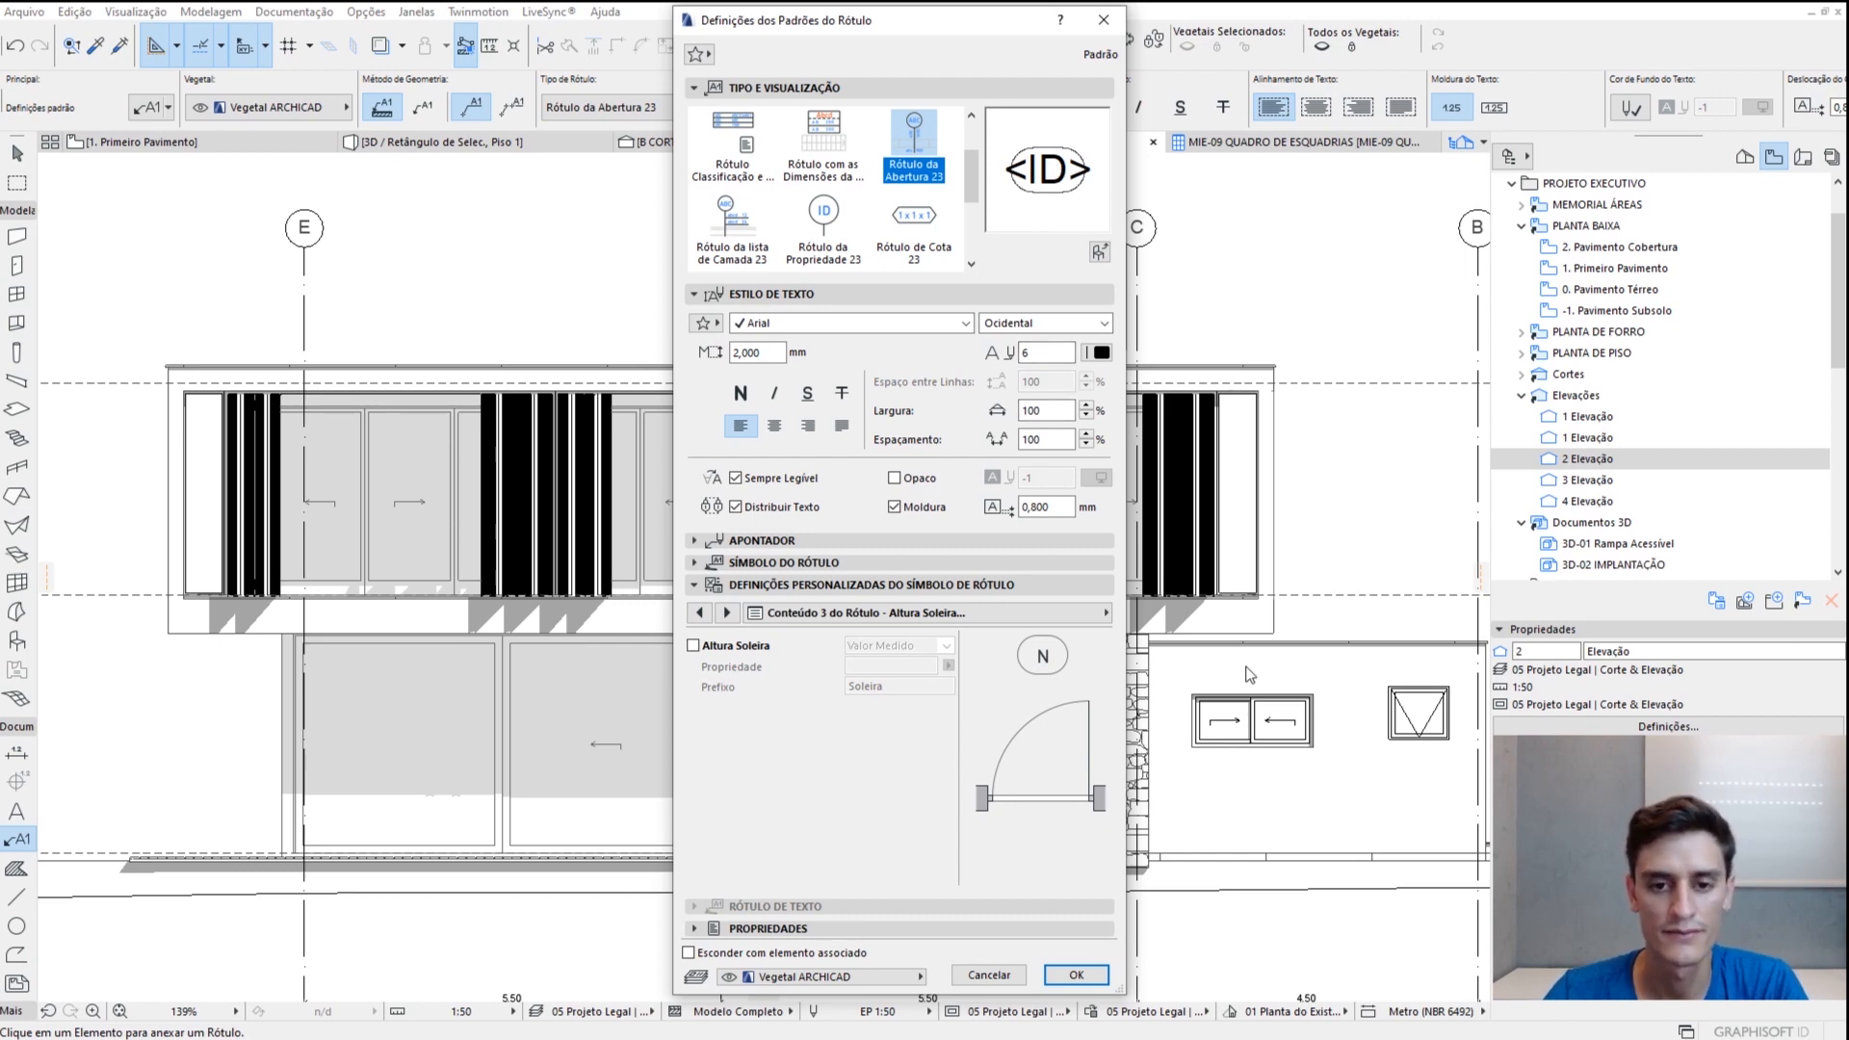
Confirm the label defaults and attach an ID label to the small window with the V-shaped opening symbol
left_click(1095, 982)
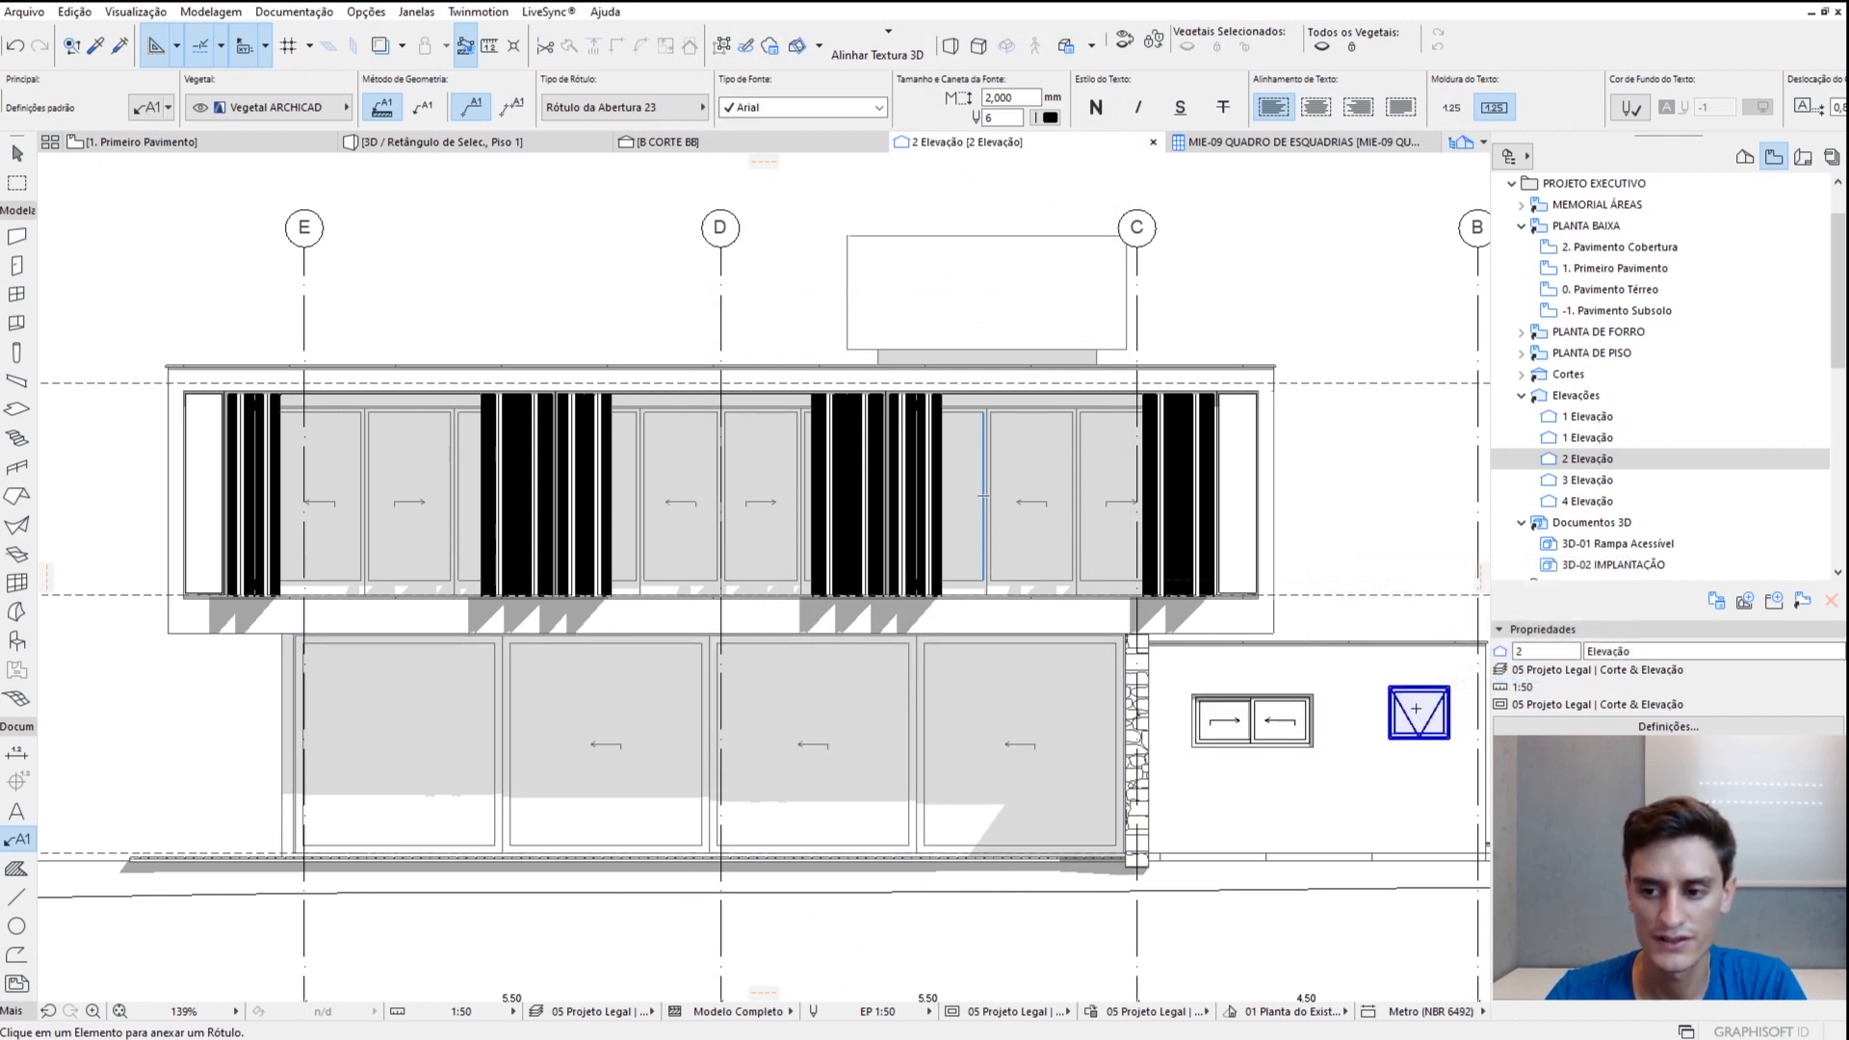
left_click(1417, 710)
scroll(1417, 713, "up", 6)
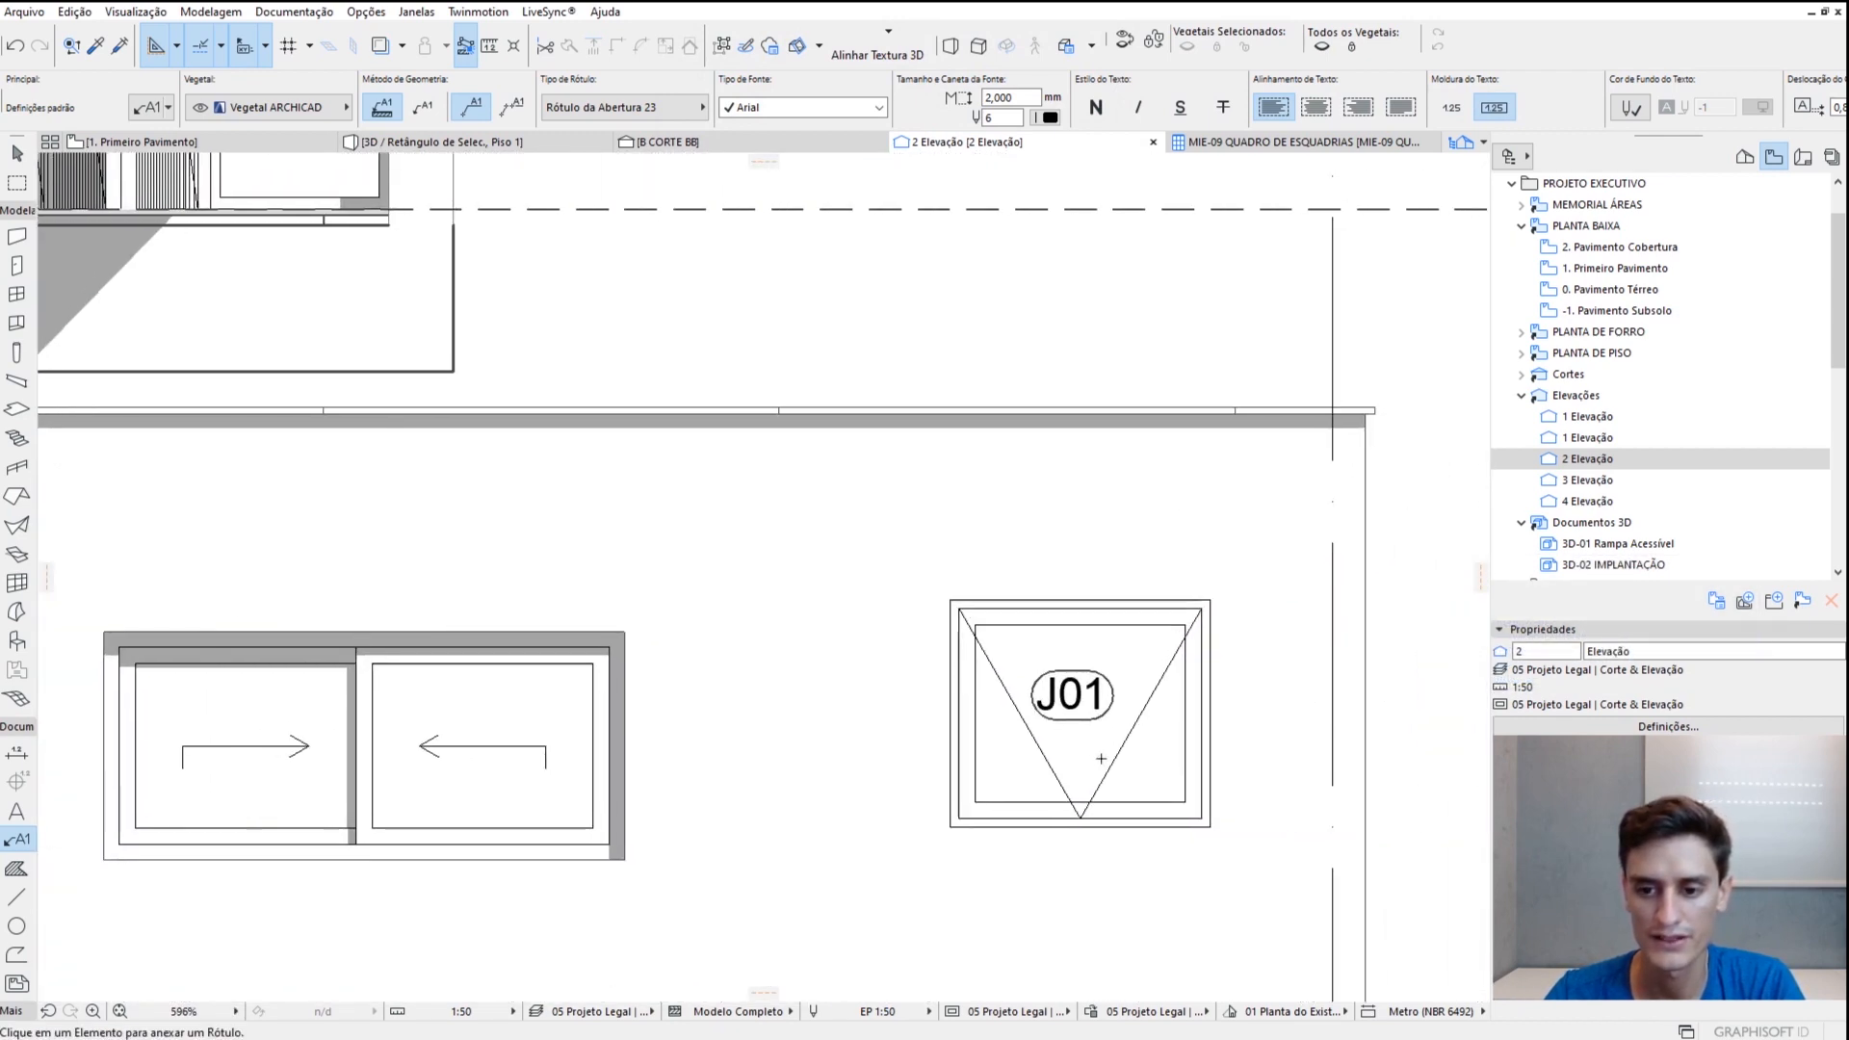
scroll(1101, 759, "up", 2)
scroll(1123, 728, "down", 9)
middle_click_drag(1025, 691, 1171, 738)
key("Escape")
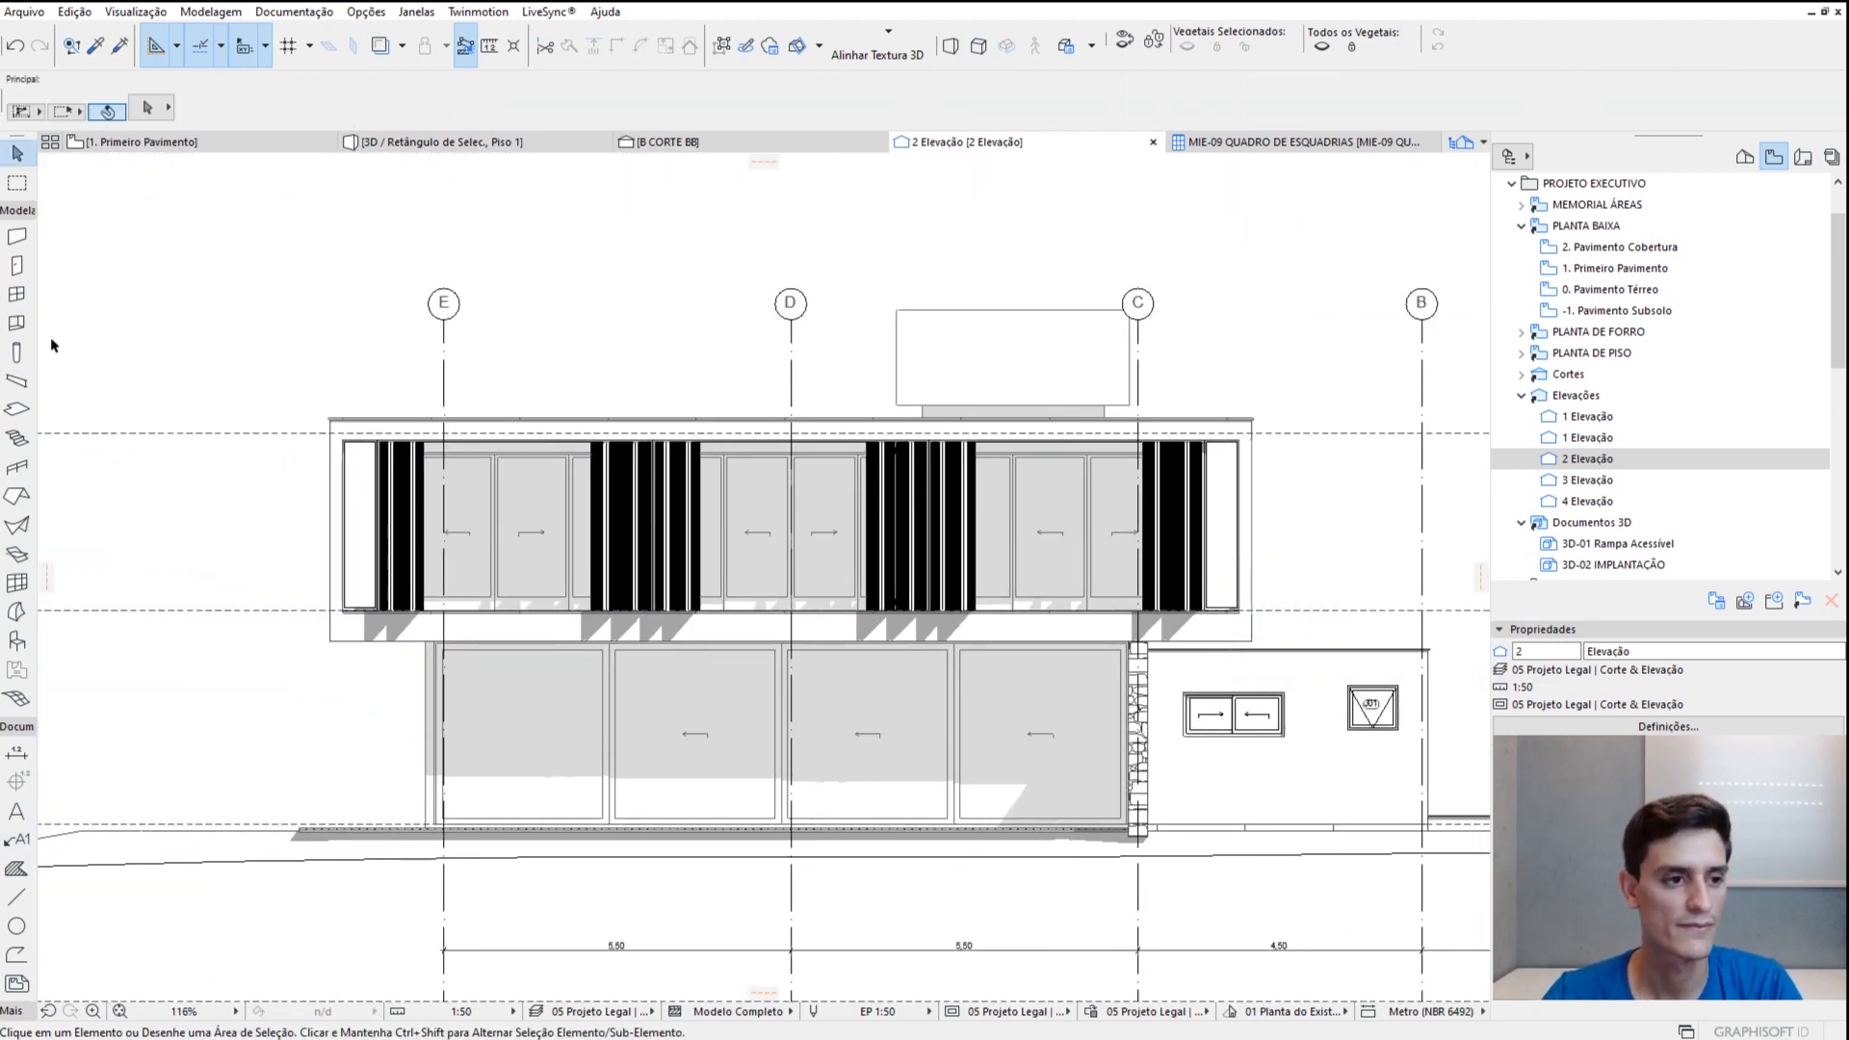
Add default labels in one go to the ground-floor sliding door, the three upper-floor sliding doors and the two-leaf sliding window
left_click(556, 665)
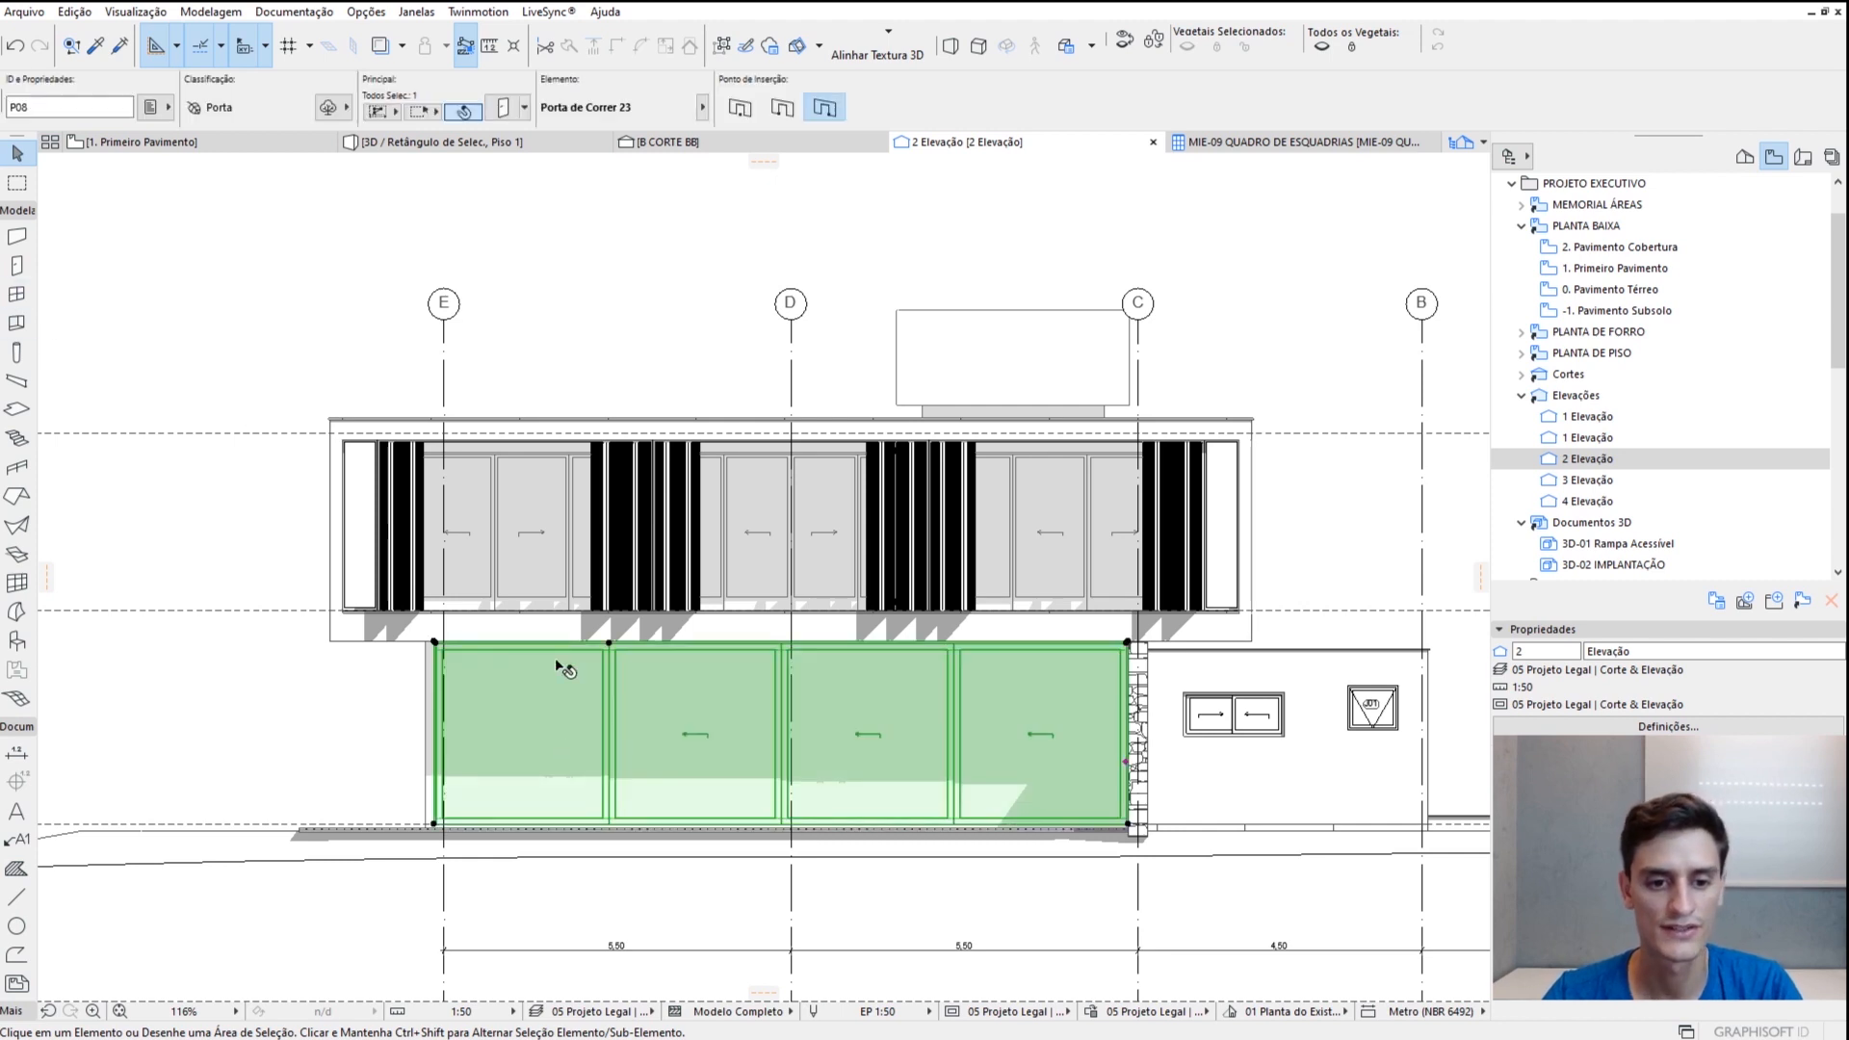
left_click(510, 539, "shift")
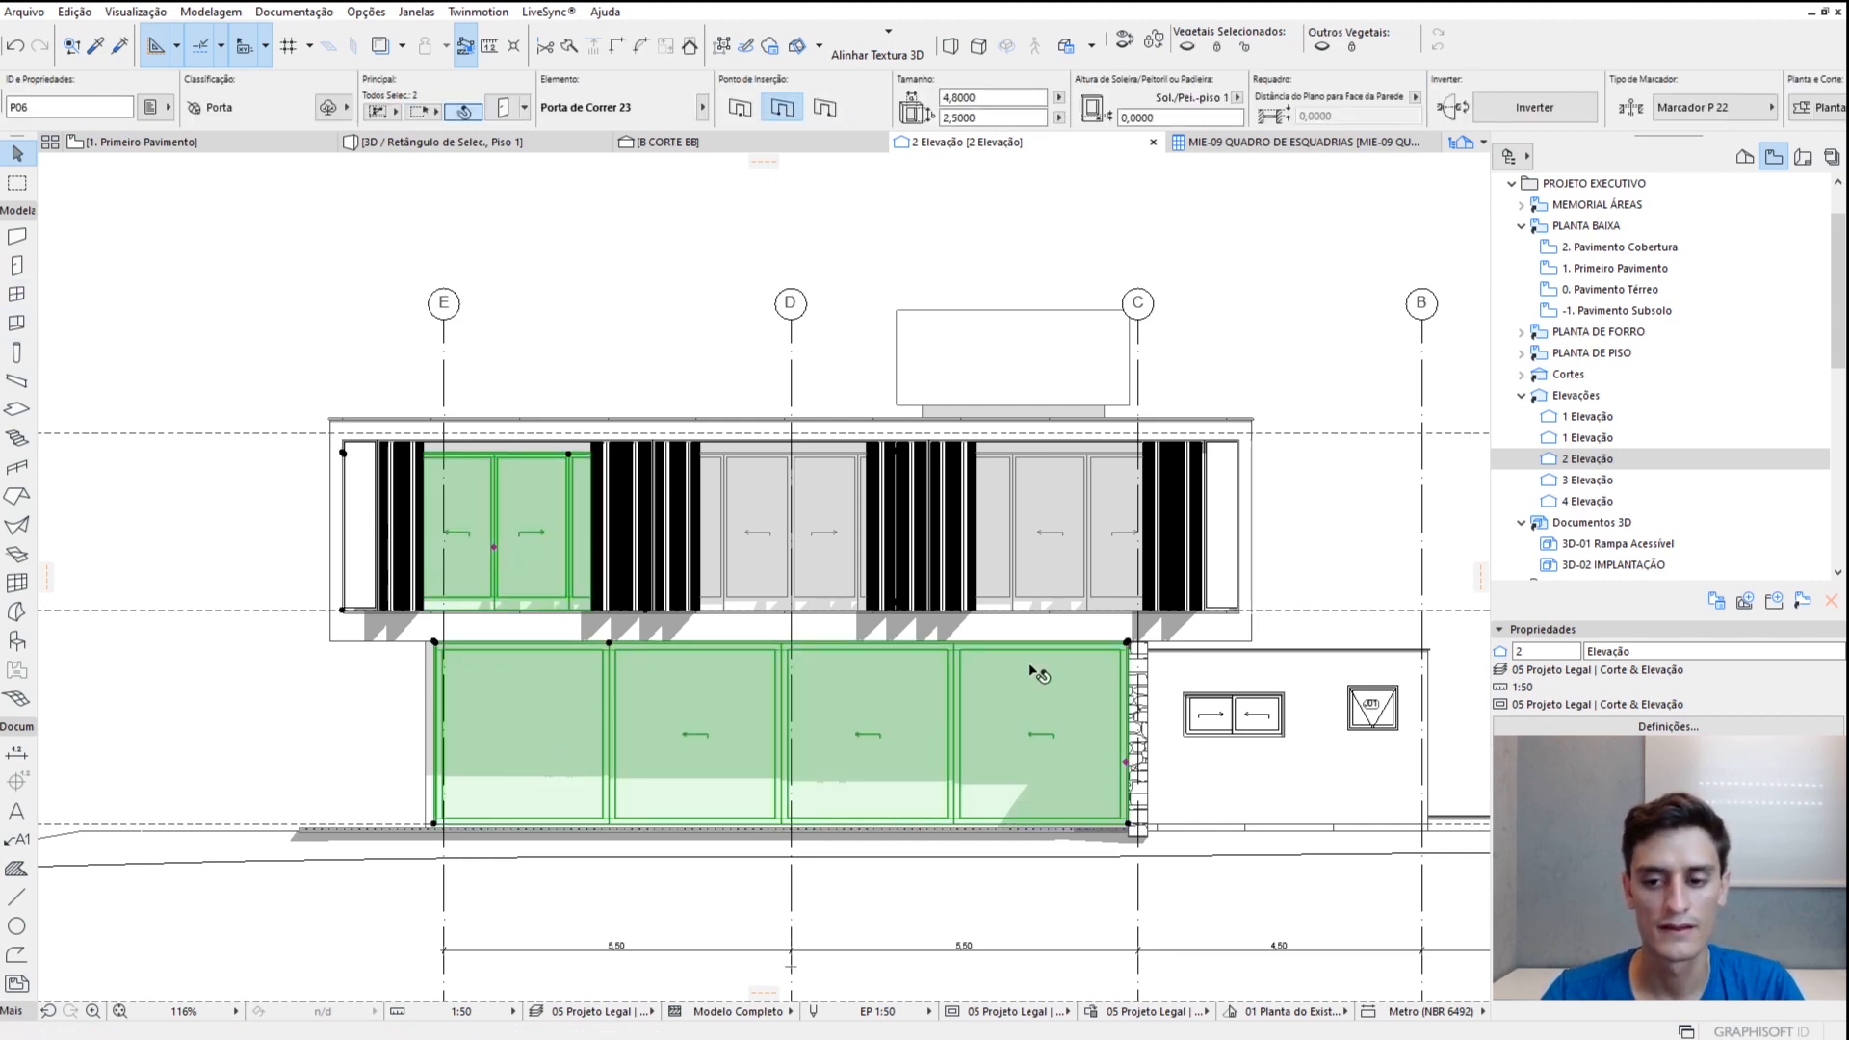
left_click(807, 525, "shift")
left_click(1119, 532, "shift")
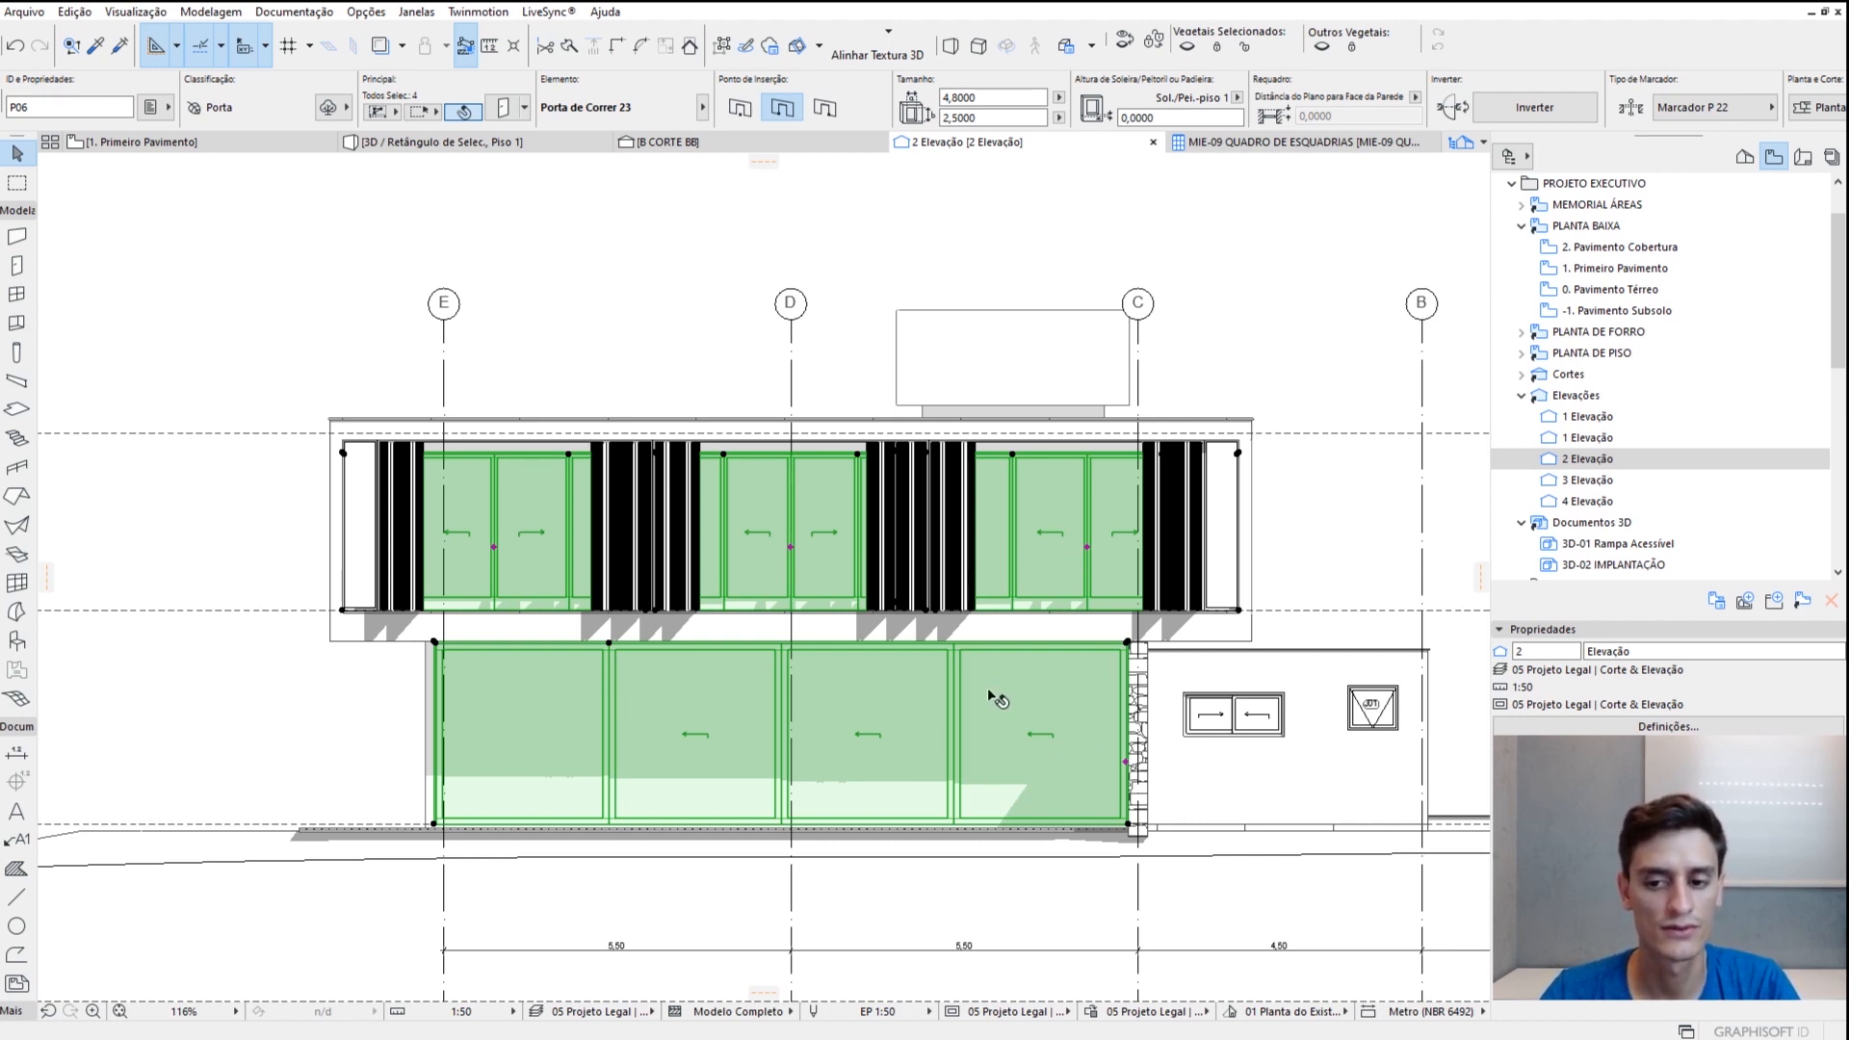
left_click(1220, 721, "shift")
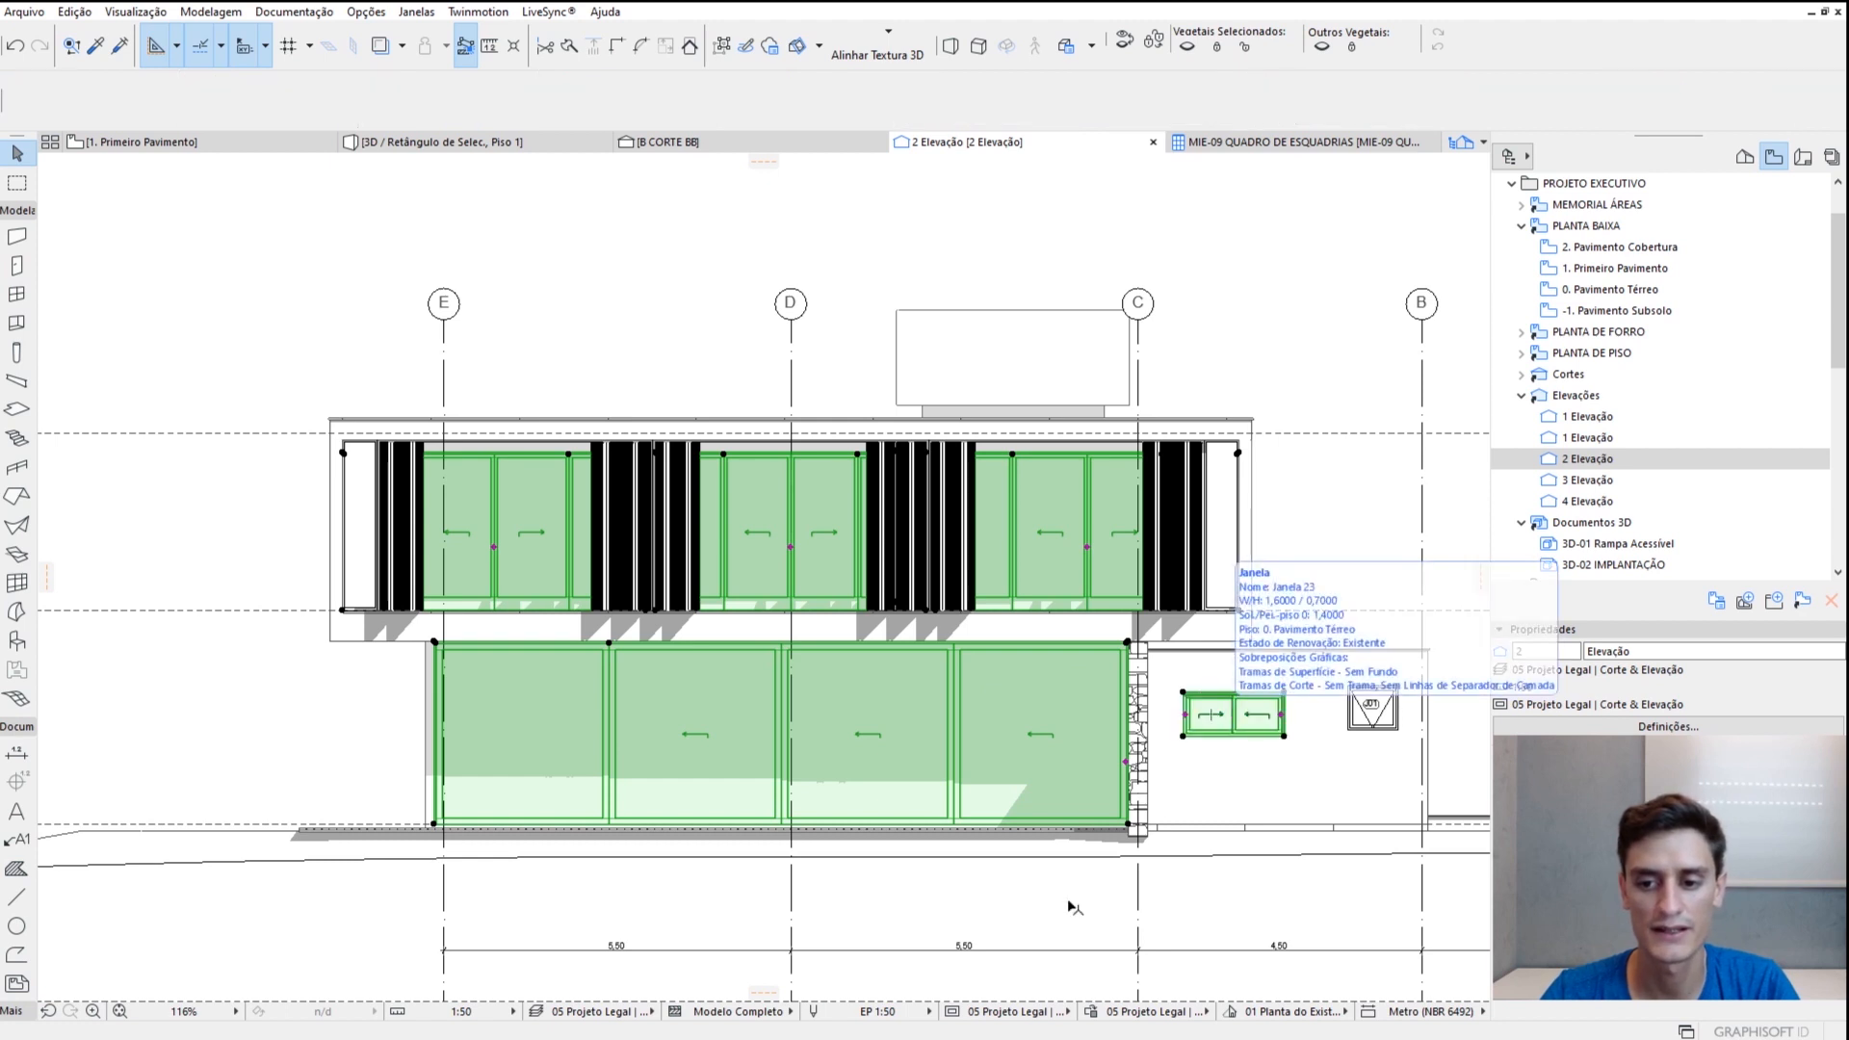
left_click(294, 12)
mouse_move(358, 309)
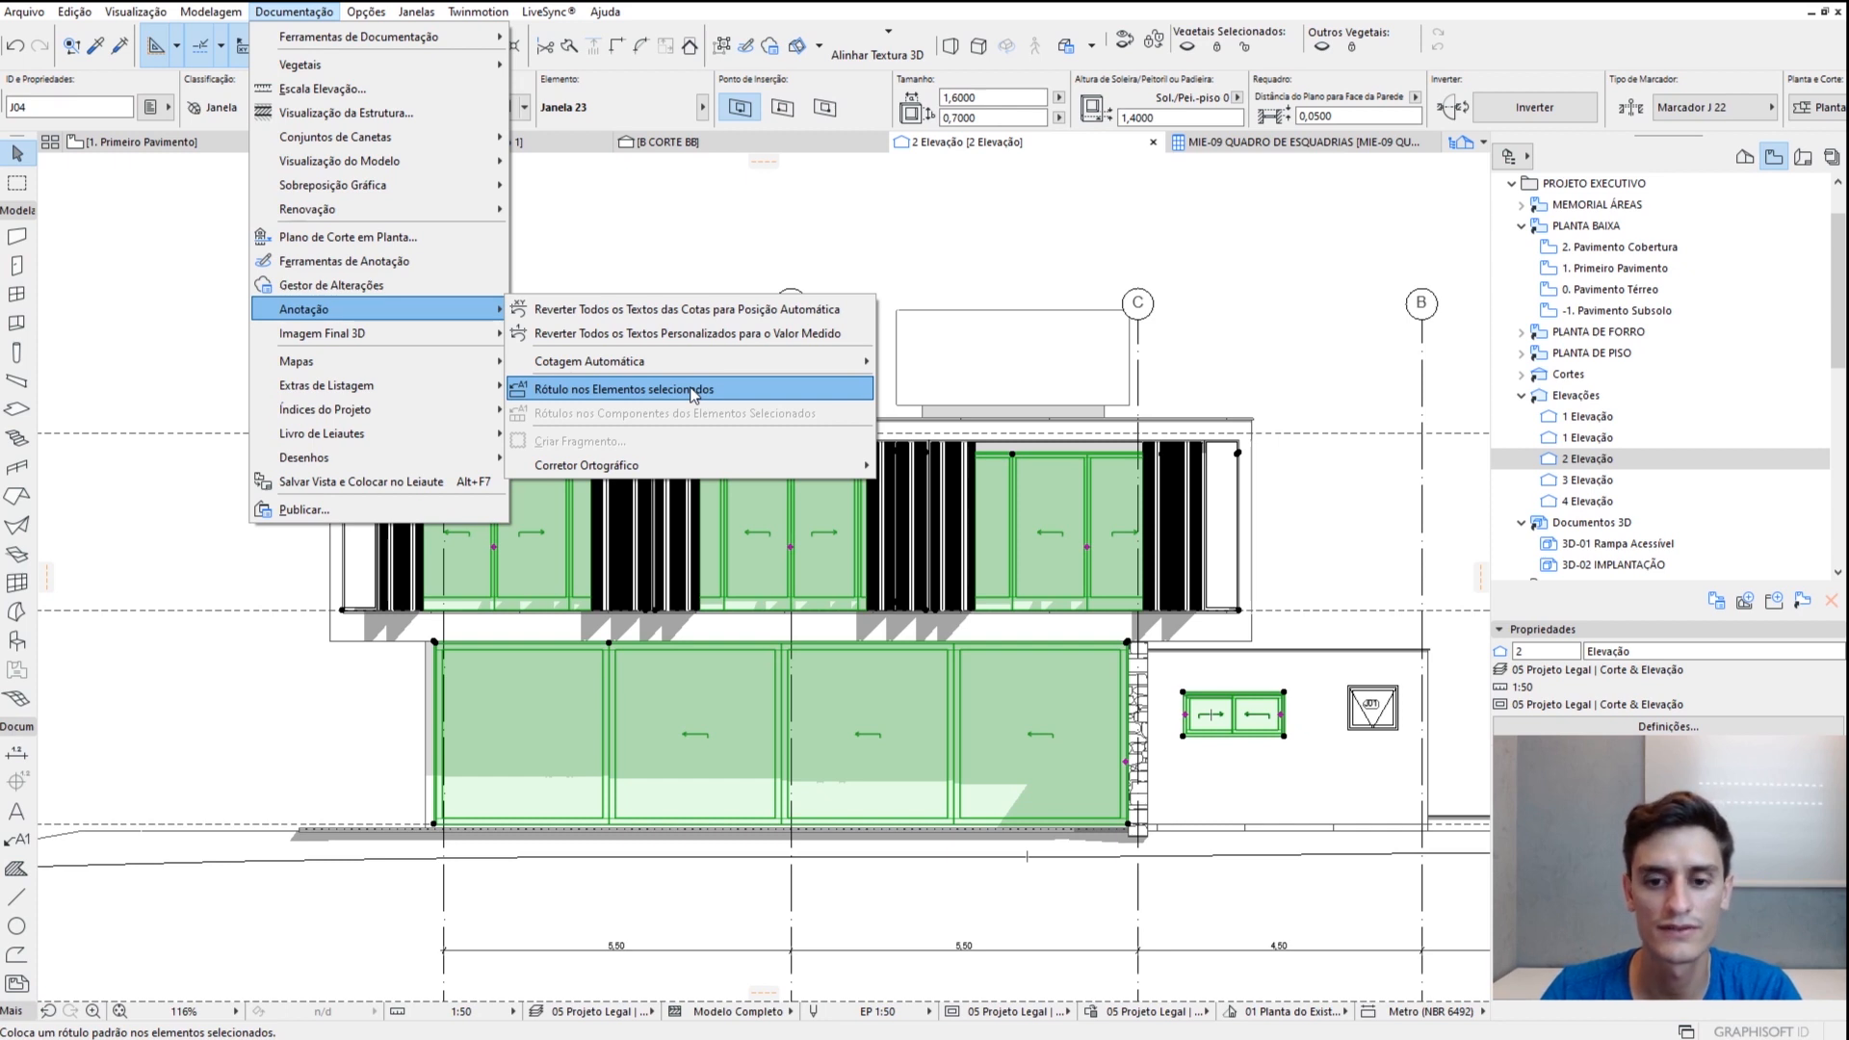
left_click(623, 397)
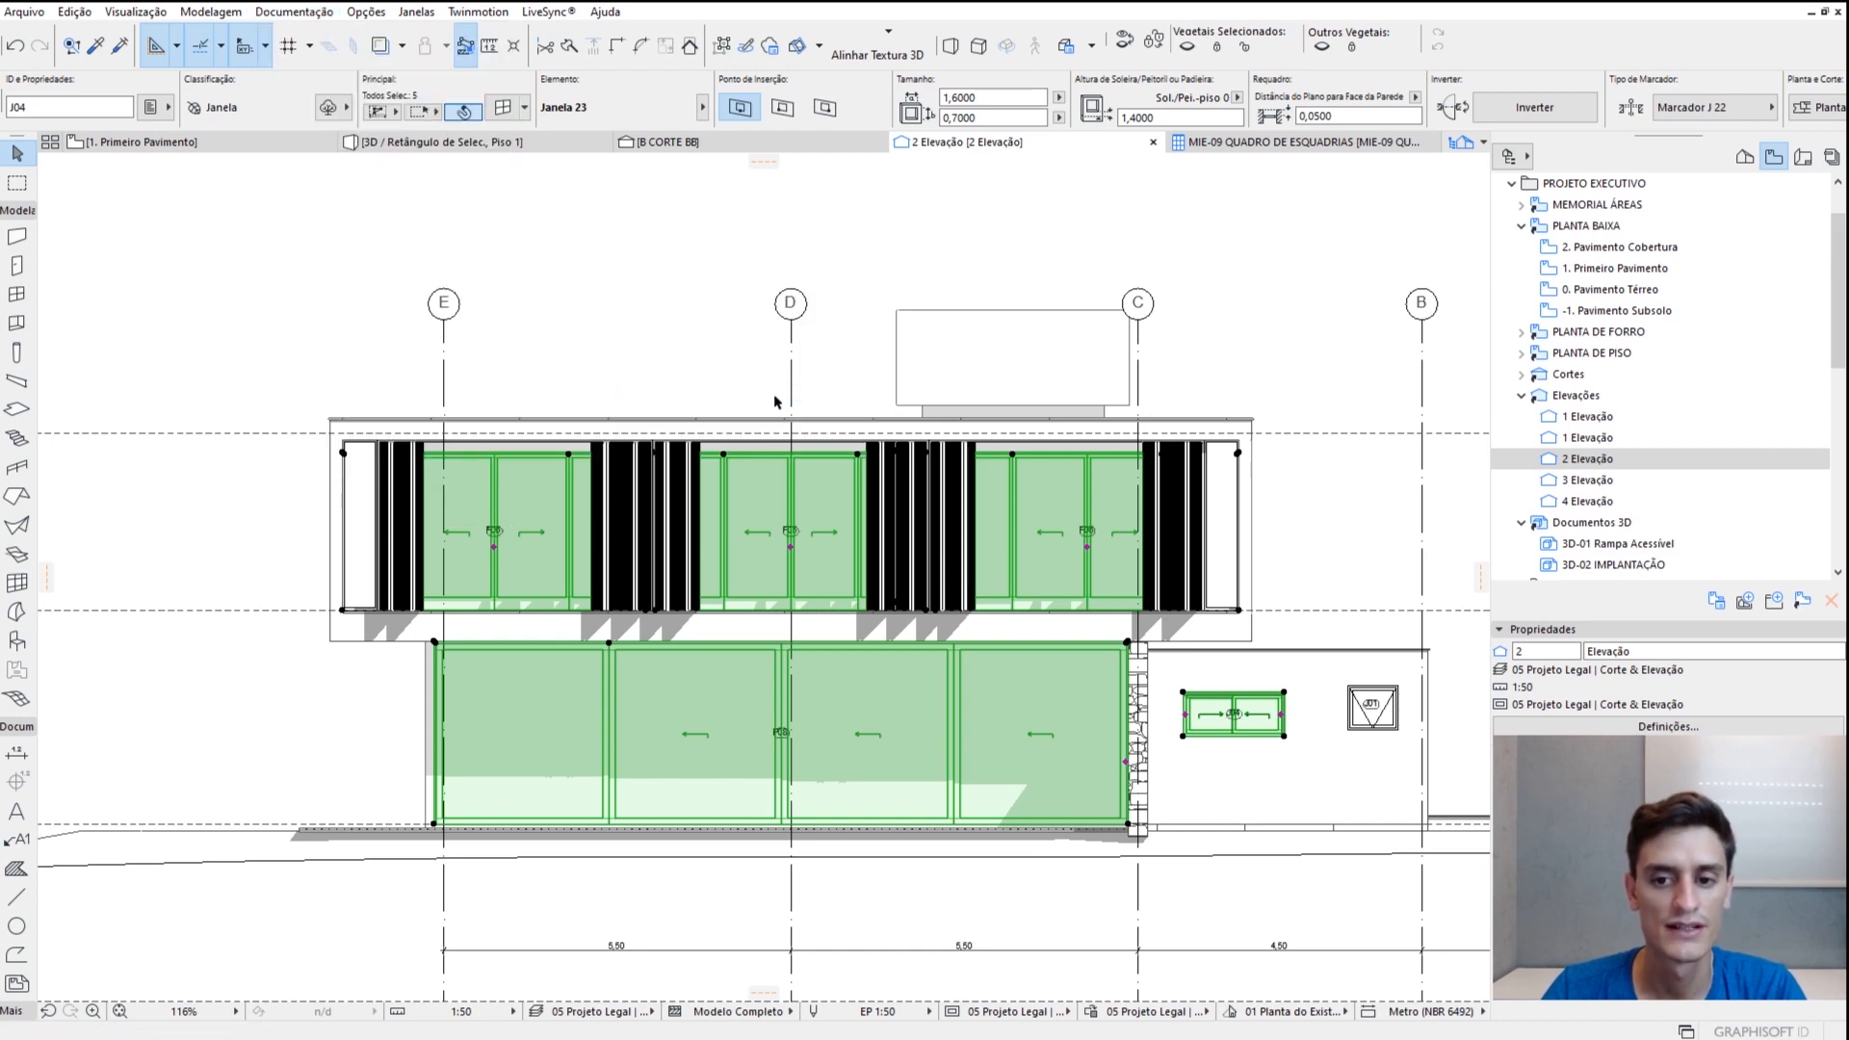
Move the ID labels of the upper-floor sliding doors up and right, clear of the frames, near the upper corner of a door leaf
scroll(779, 791, "up", 5)
scroll(487, 578, "down", 3)
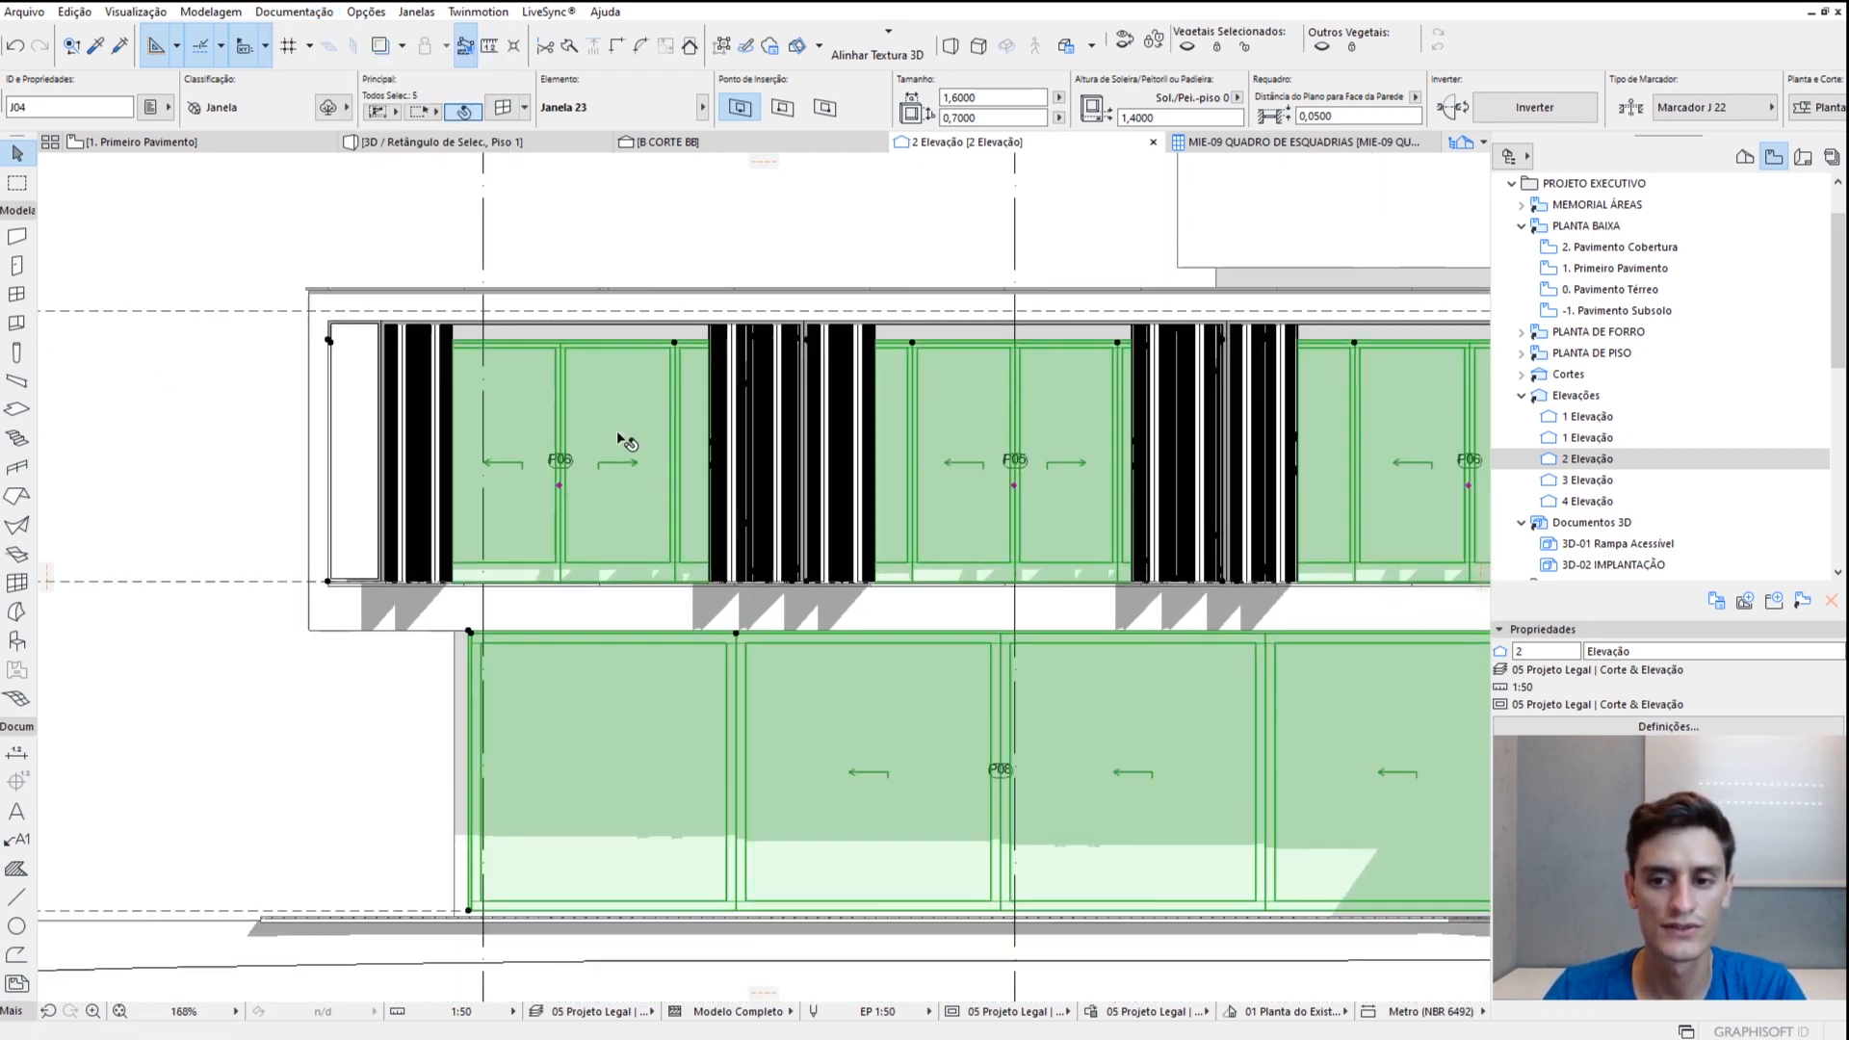
scroll(729, 511, "up", 3)
left_click(503, 432)
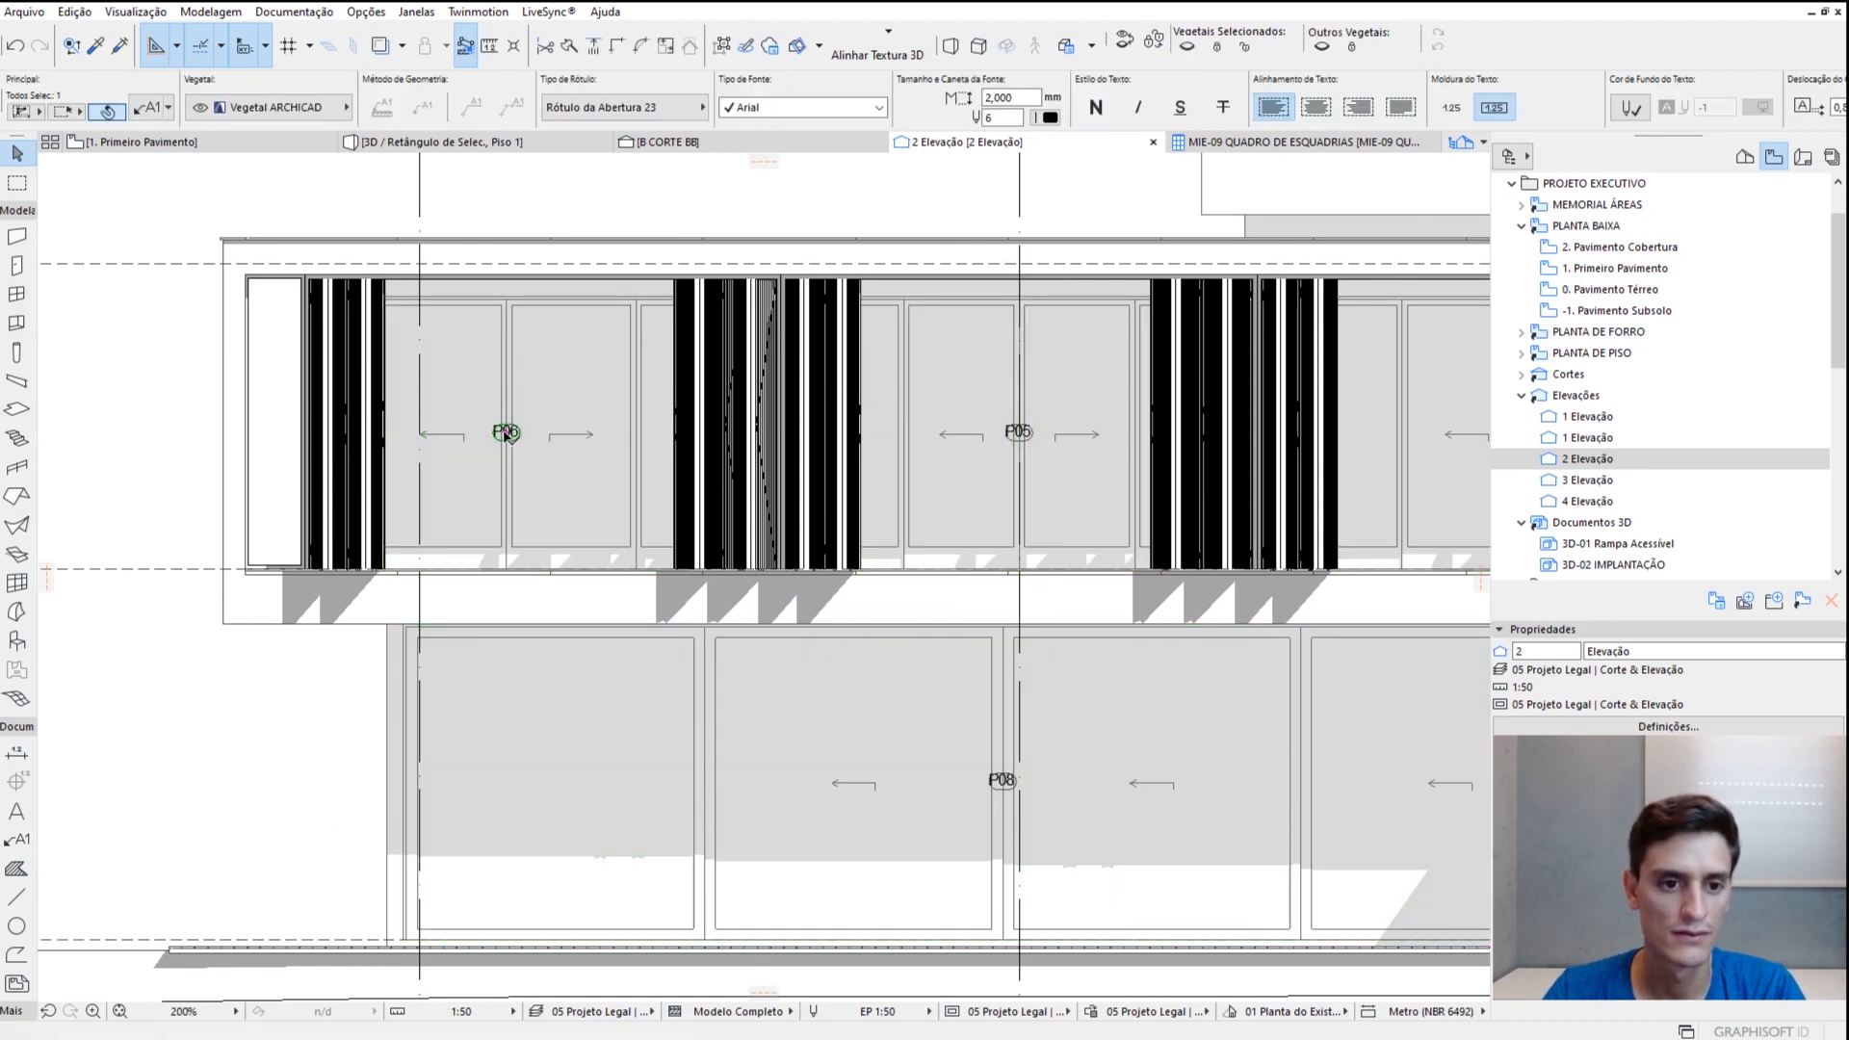
left_click_drag(506, 431, 604, 335)
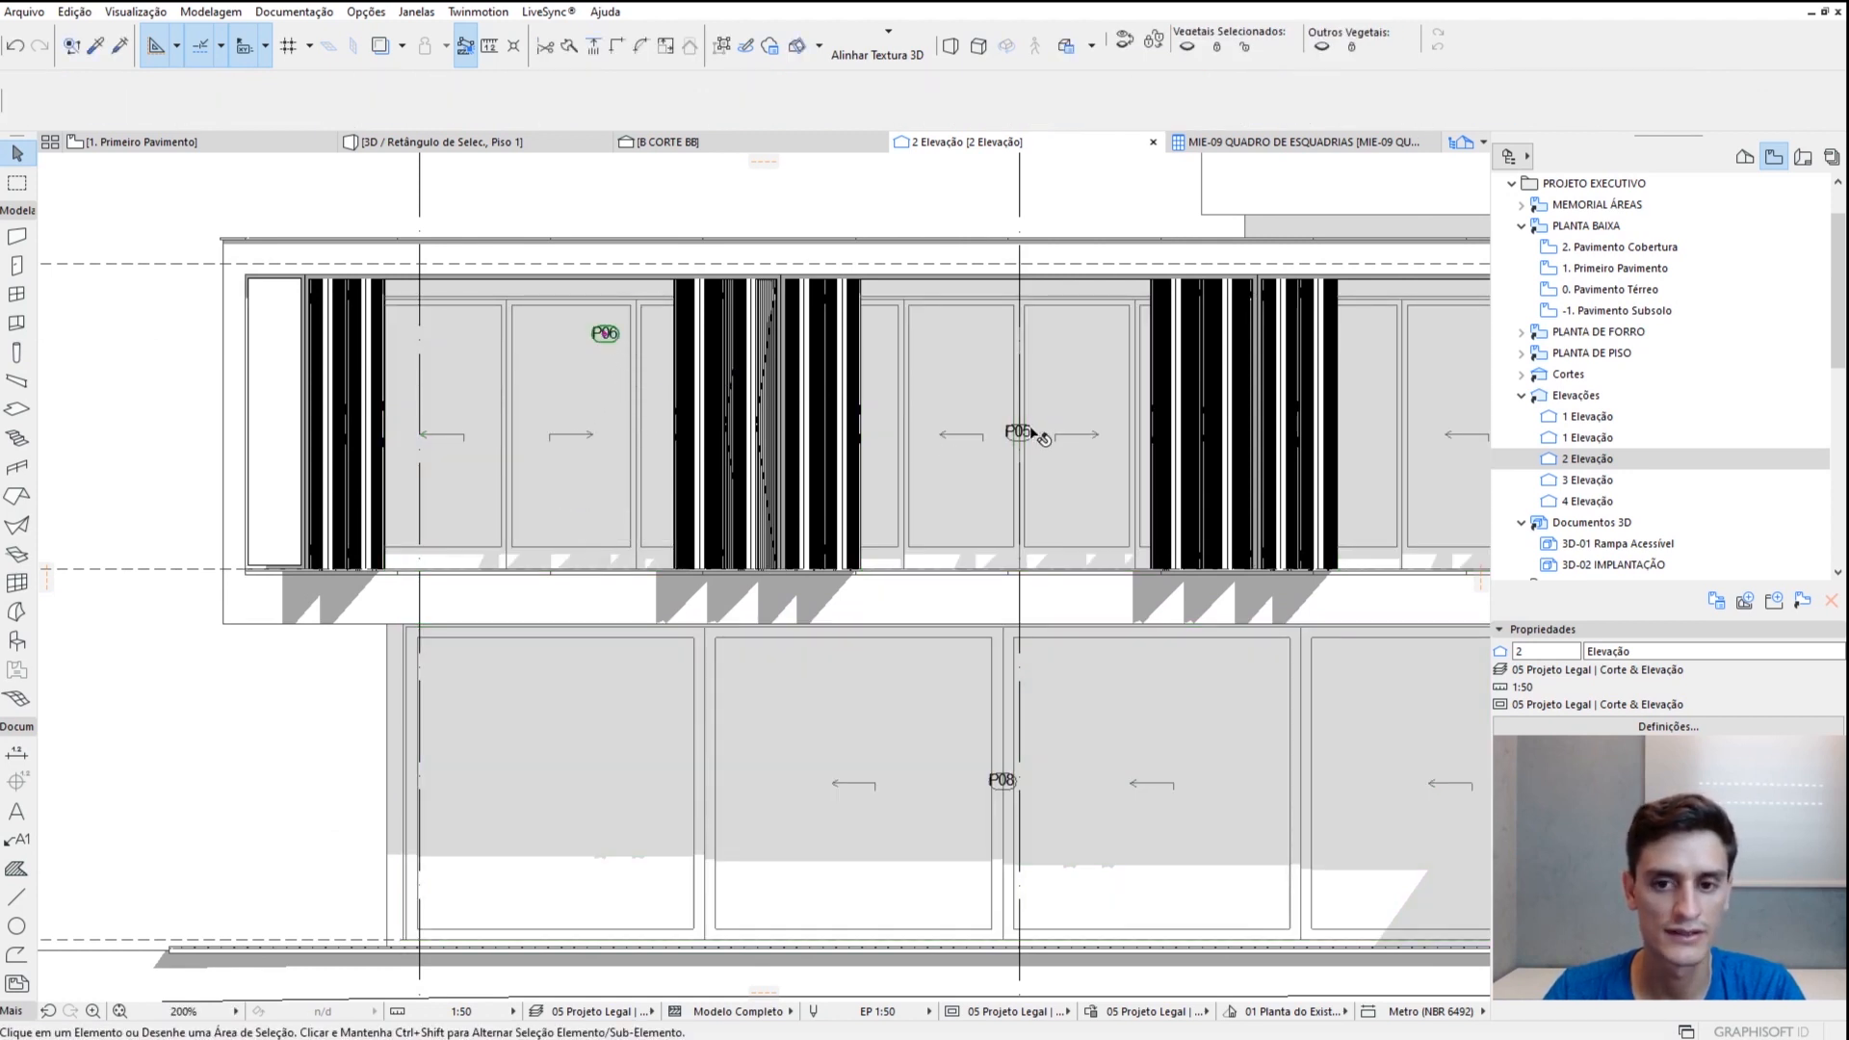
left_click(1019, 432)
left_click(1019, 431)
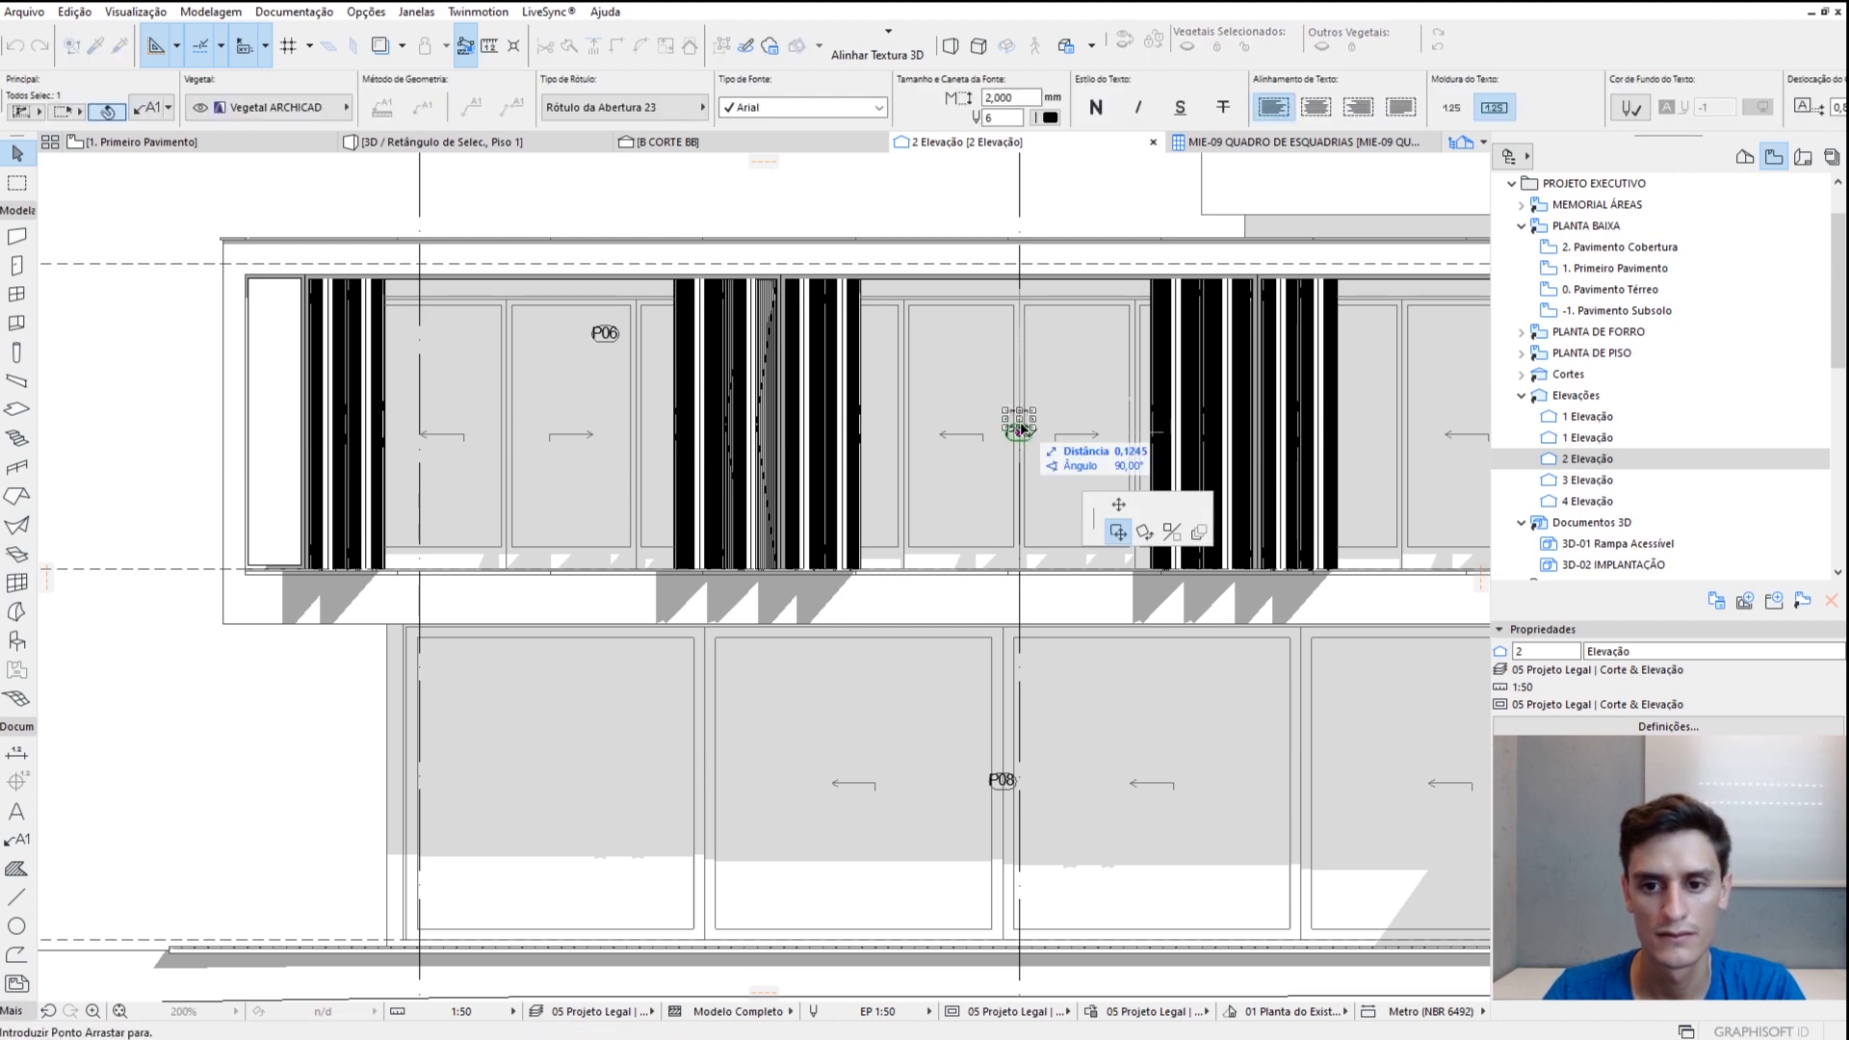
left_click(1103, 326)
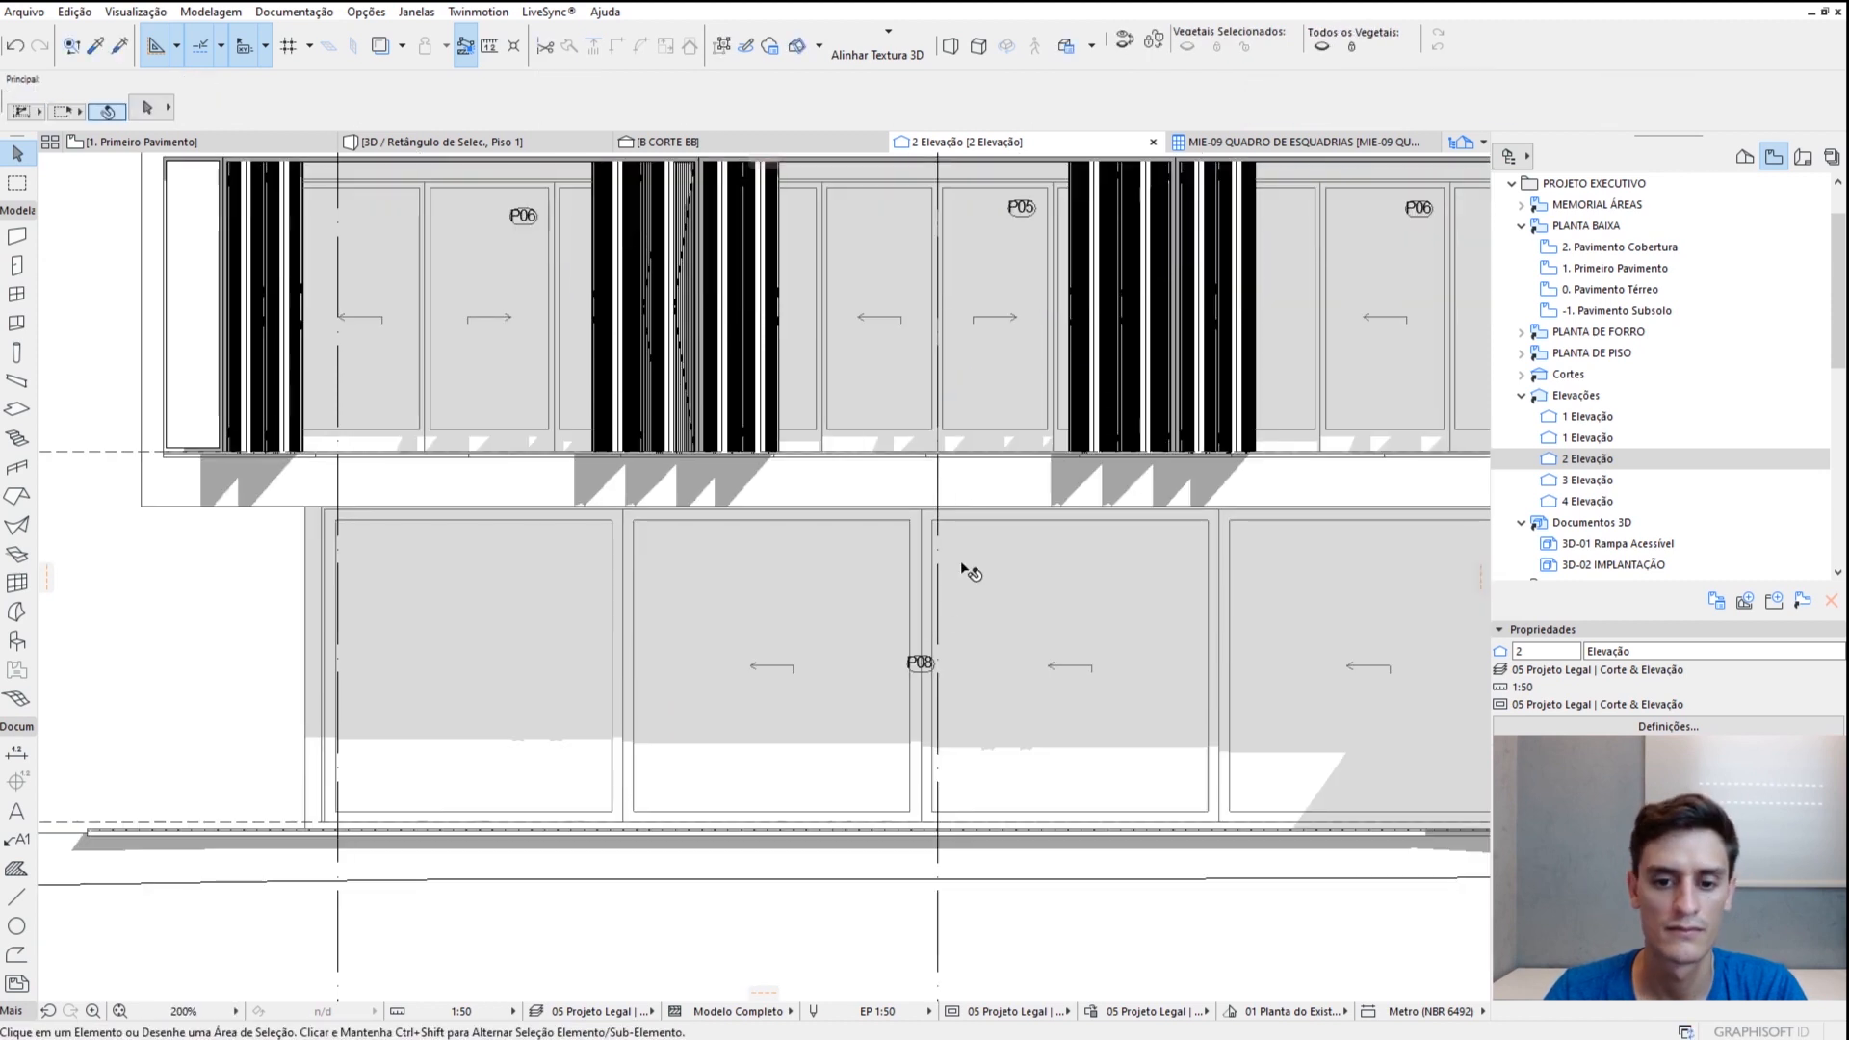
Move the P08 label of the ground-floor sliding door into the upper-right corner of its rightmost leaf
left_click(964, 570)
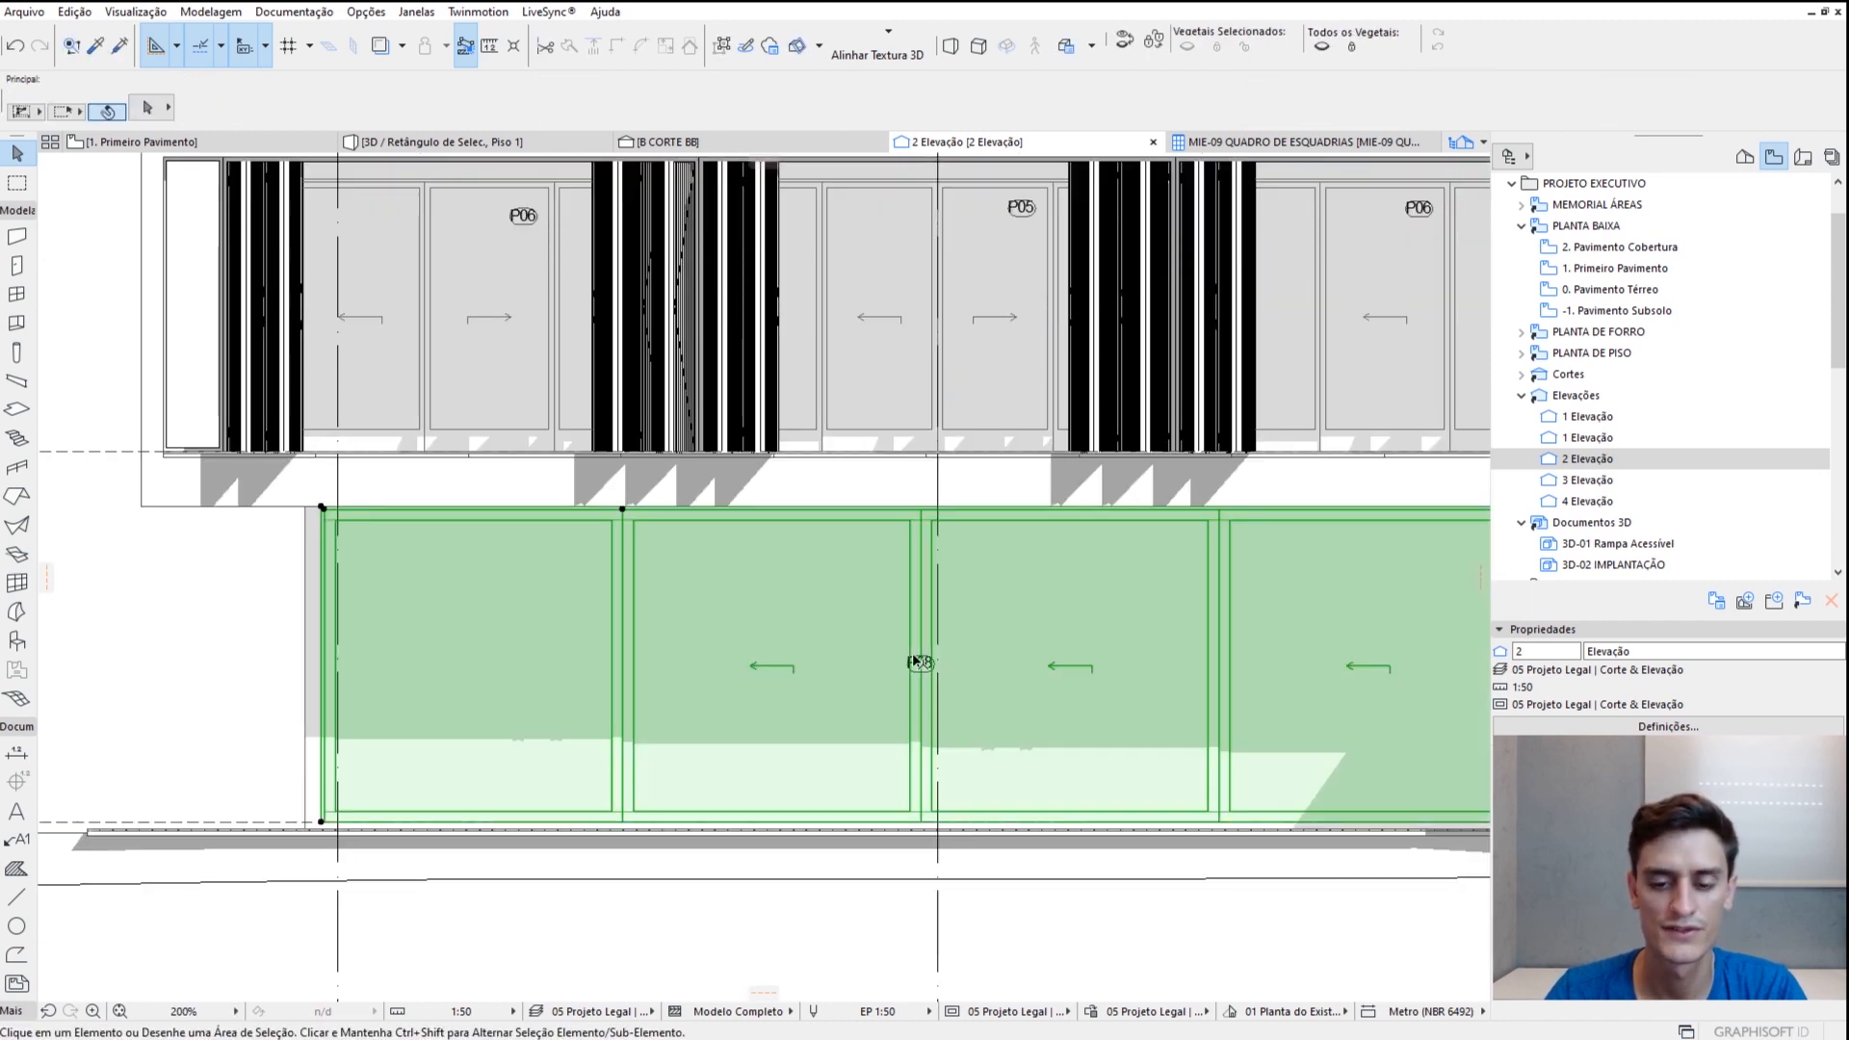
left_click(922, 664)
left_click(921, 664)
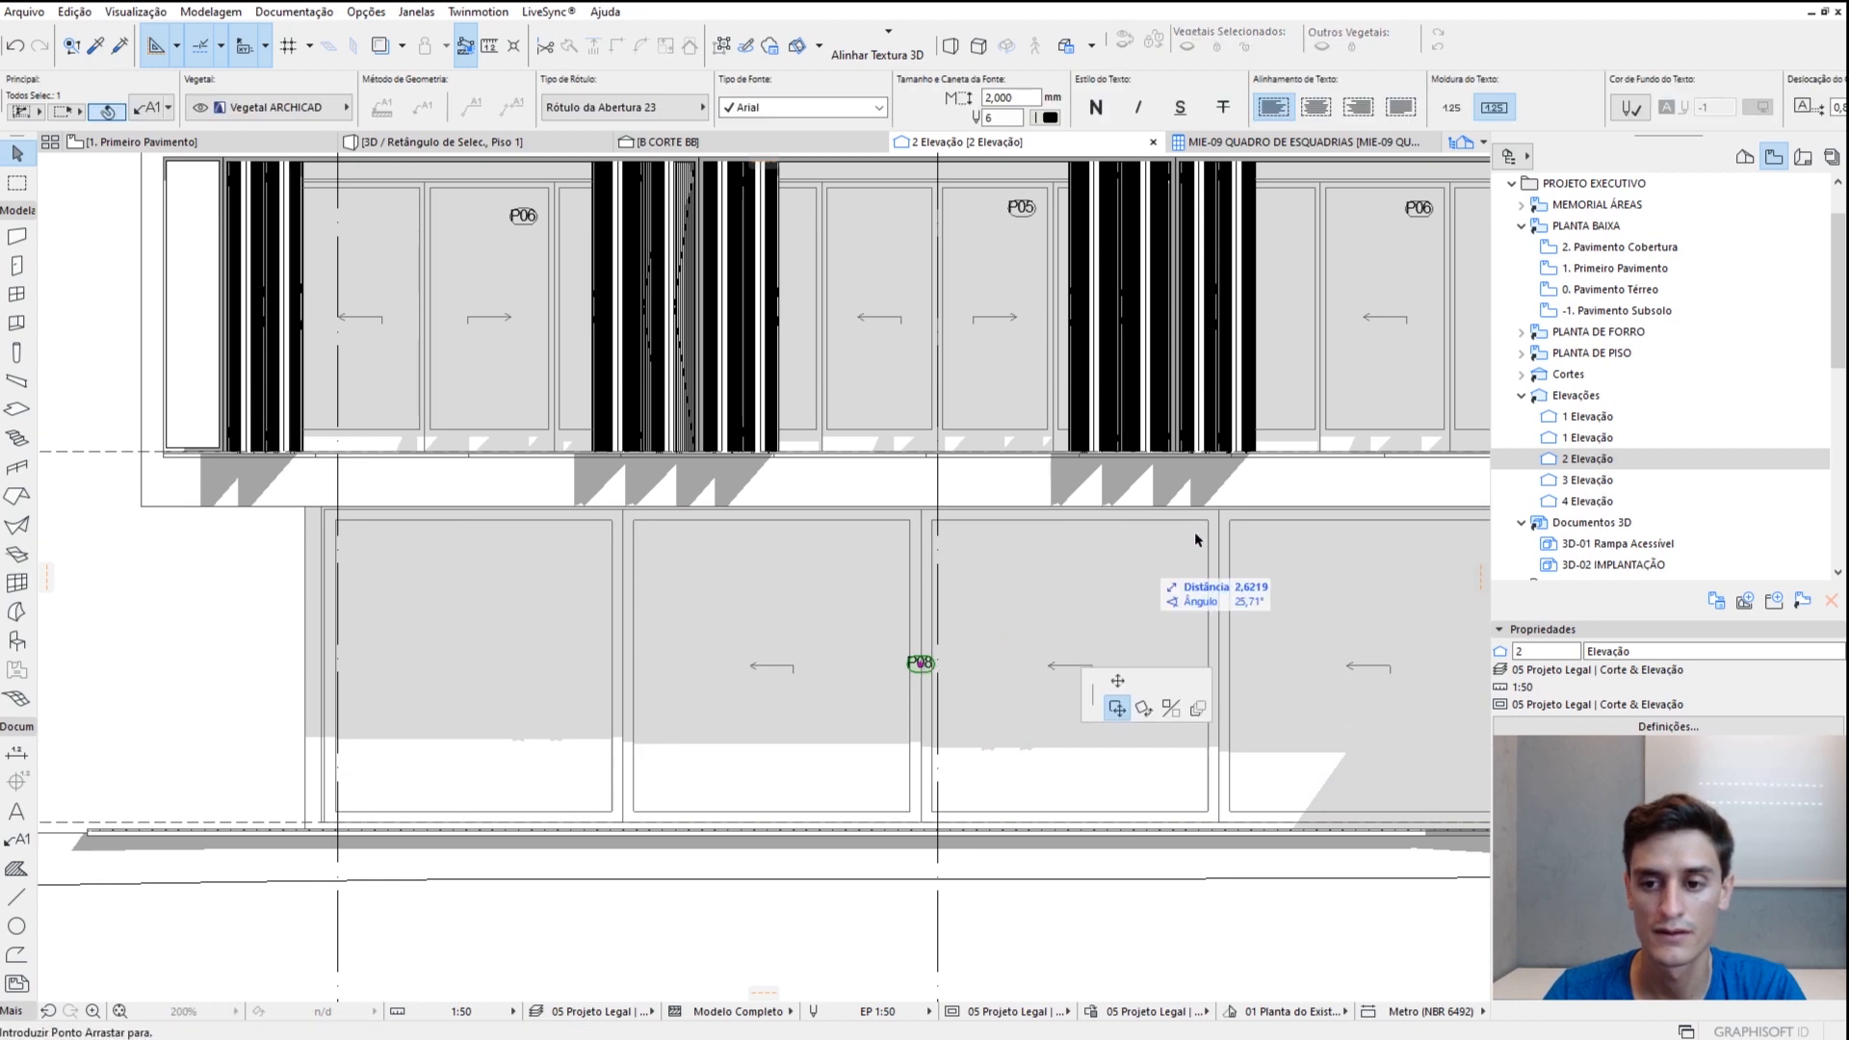
left_click(1204, 559)
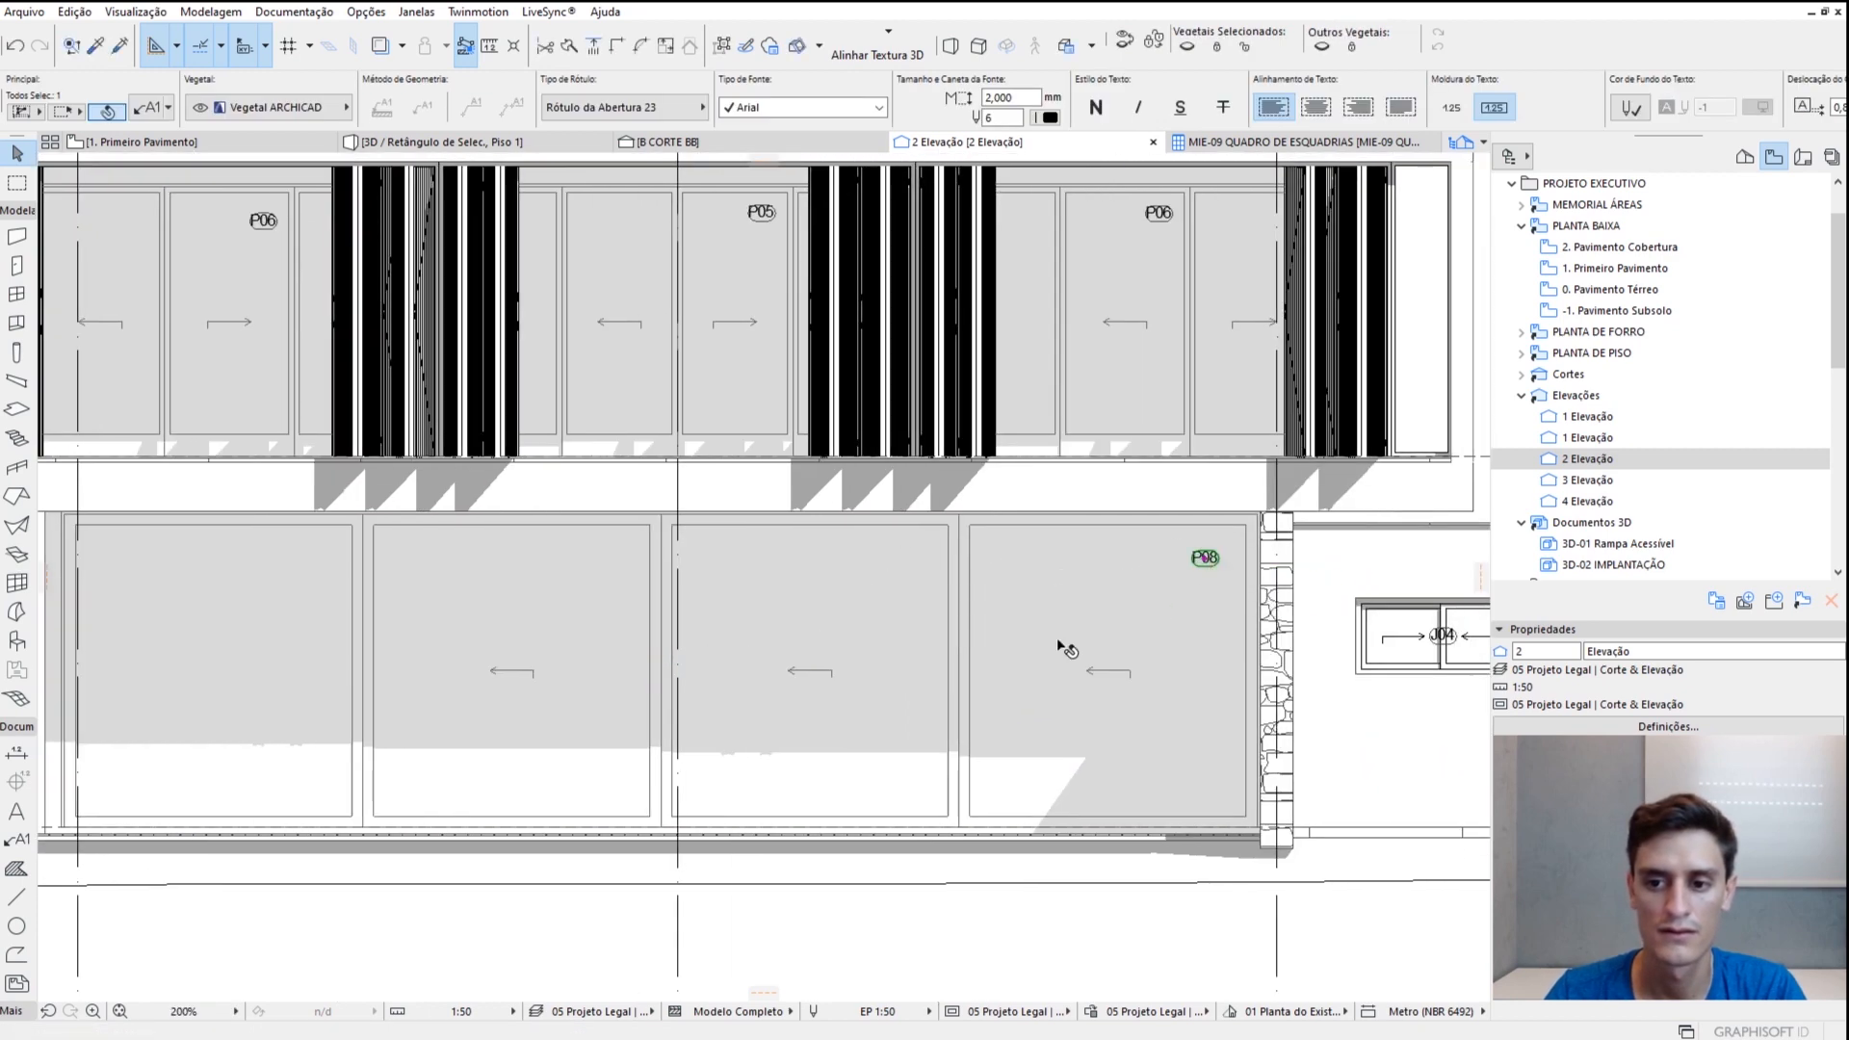
key("Escape")
Move the J04 label of the two-leaf sliding window off the centre frame into the upper-right part of its right leaf
scroll(1040, 616, "down", 5)
scroll(814, 673, "up", 2)
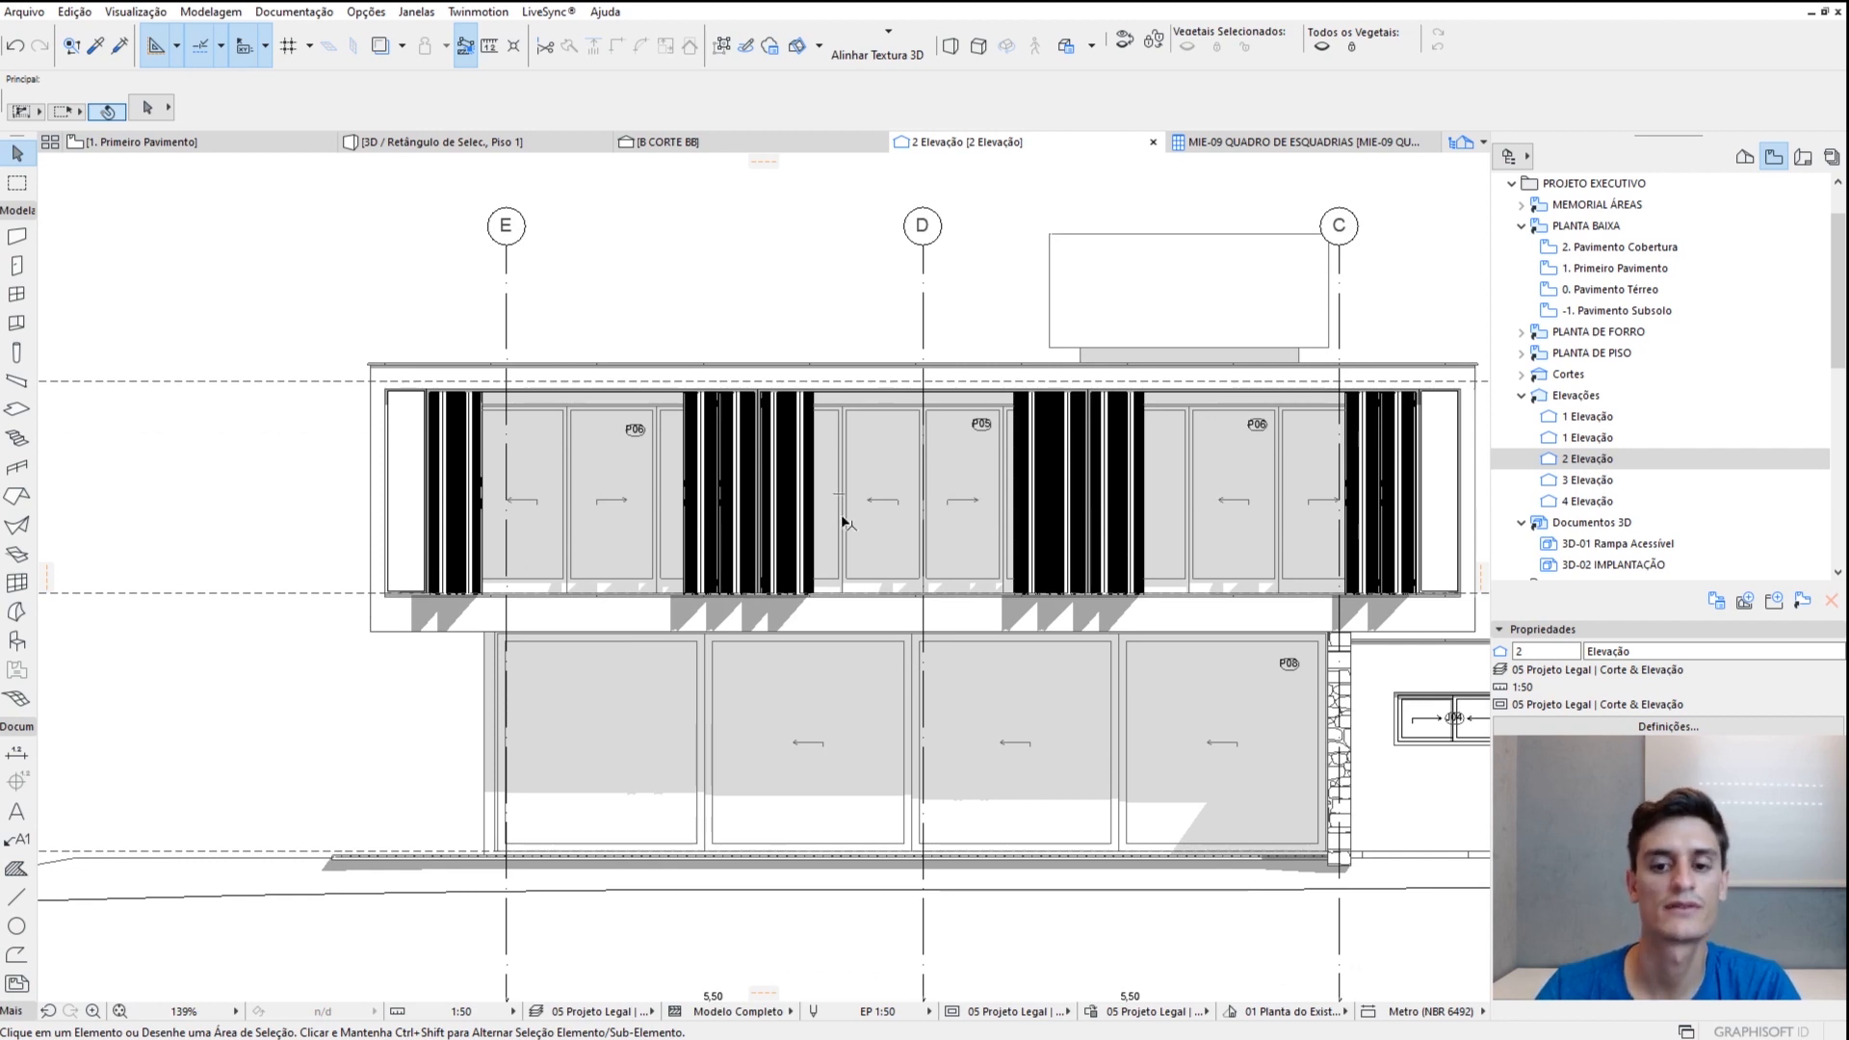
middle_click_drag(1098, 550, 855, 486)
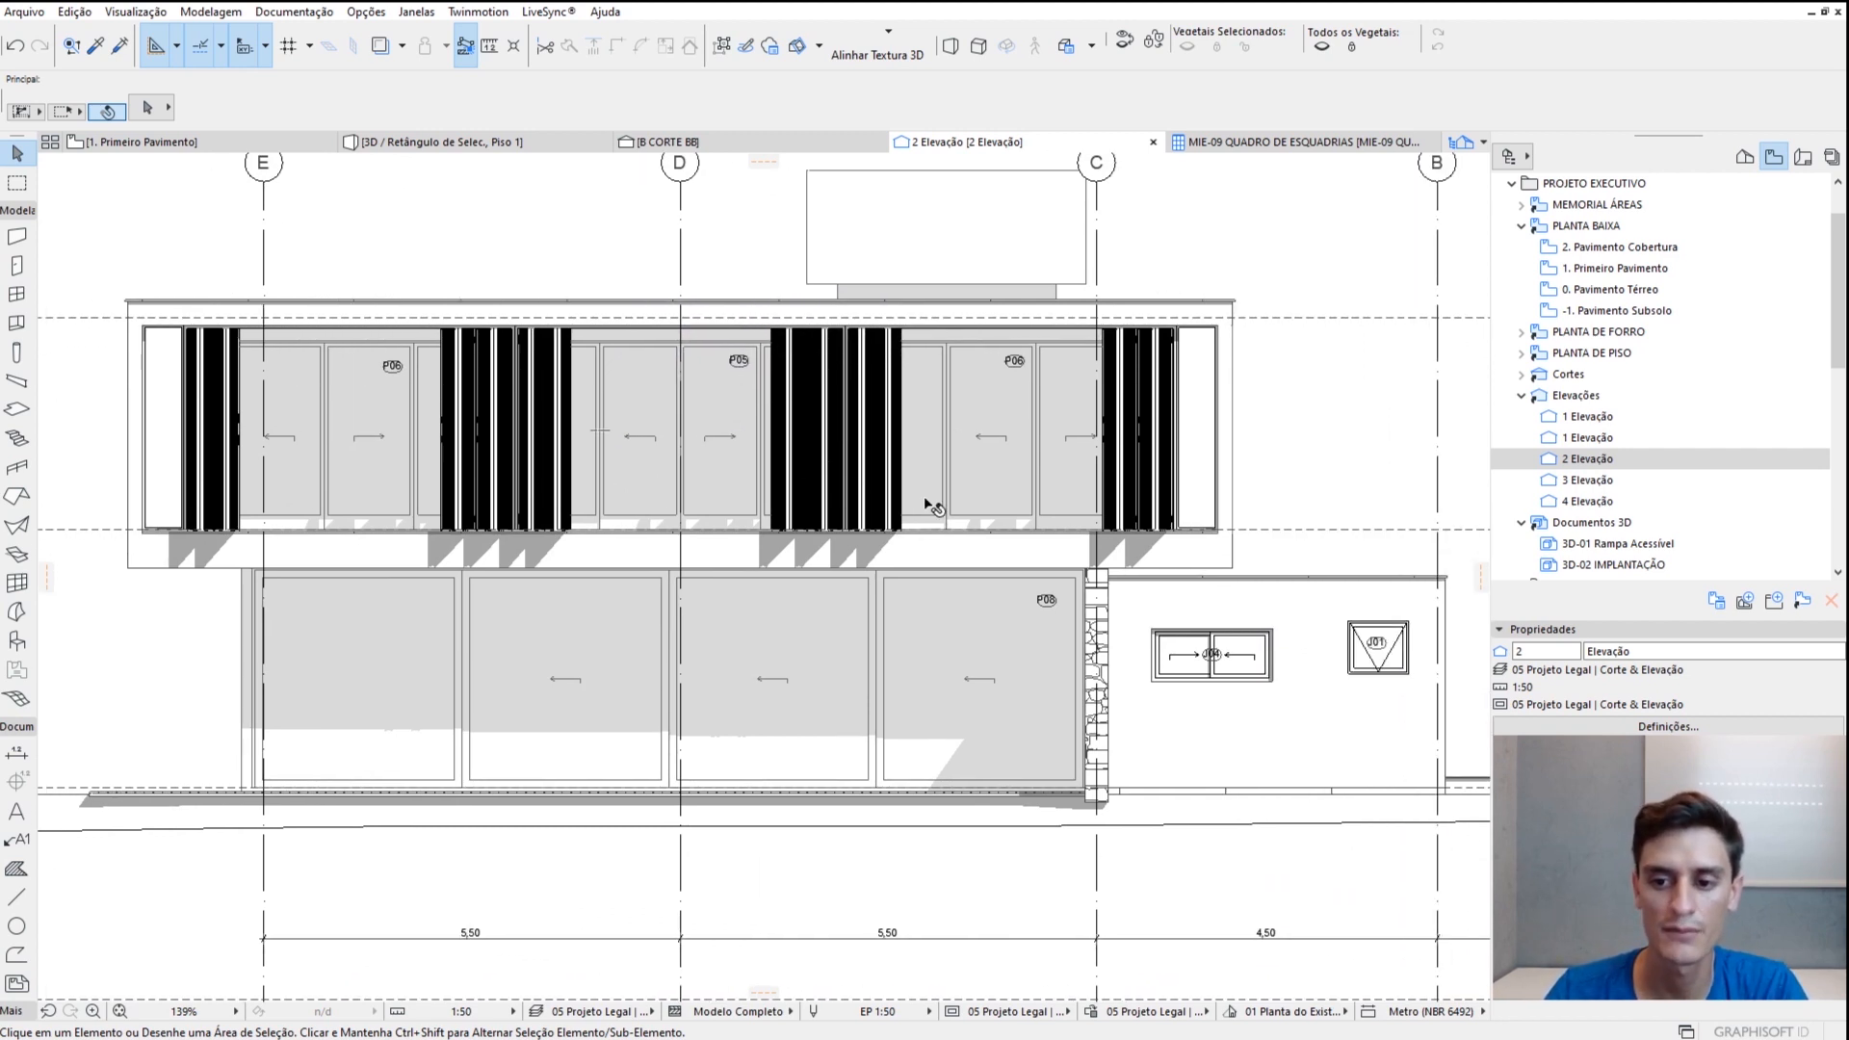
scroll(1354, 674, "up", 8)
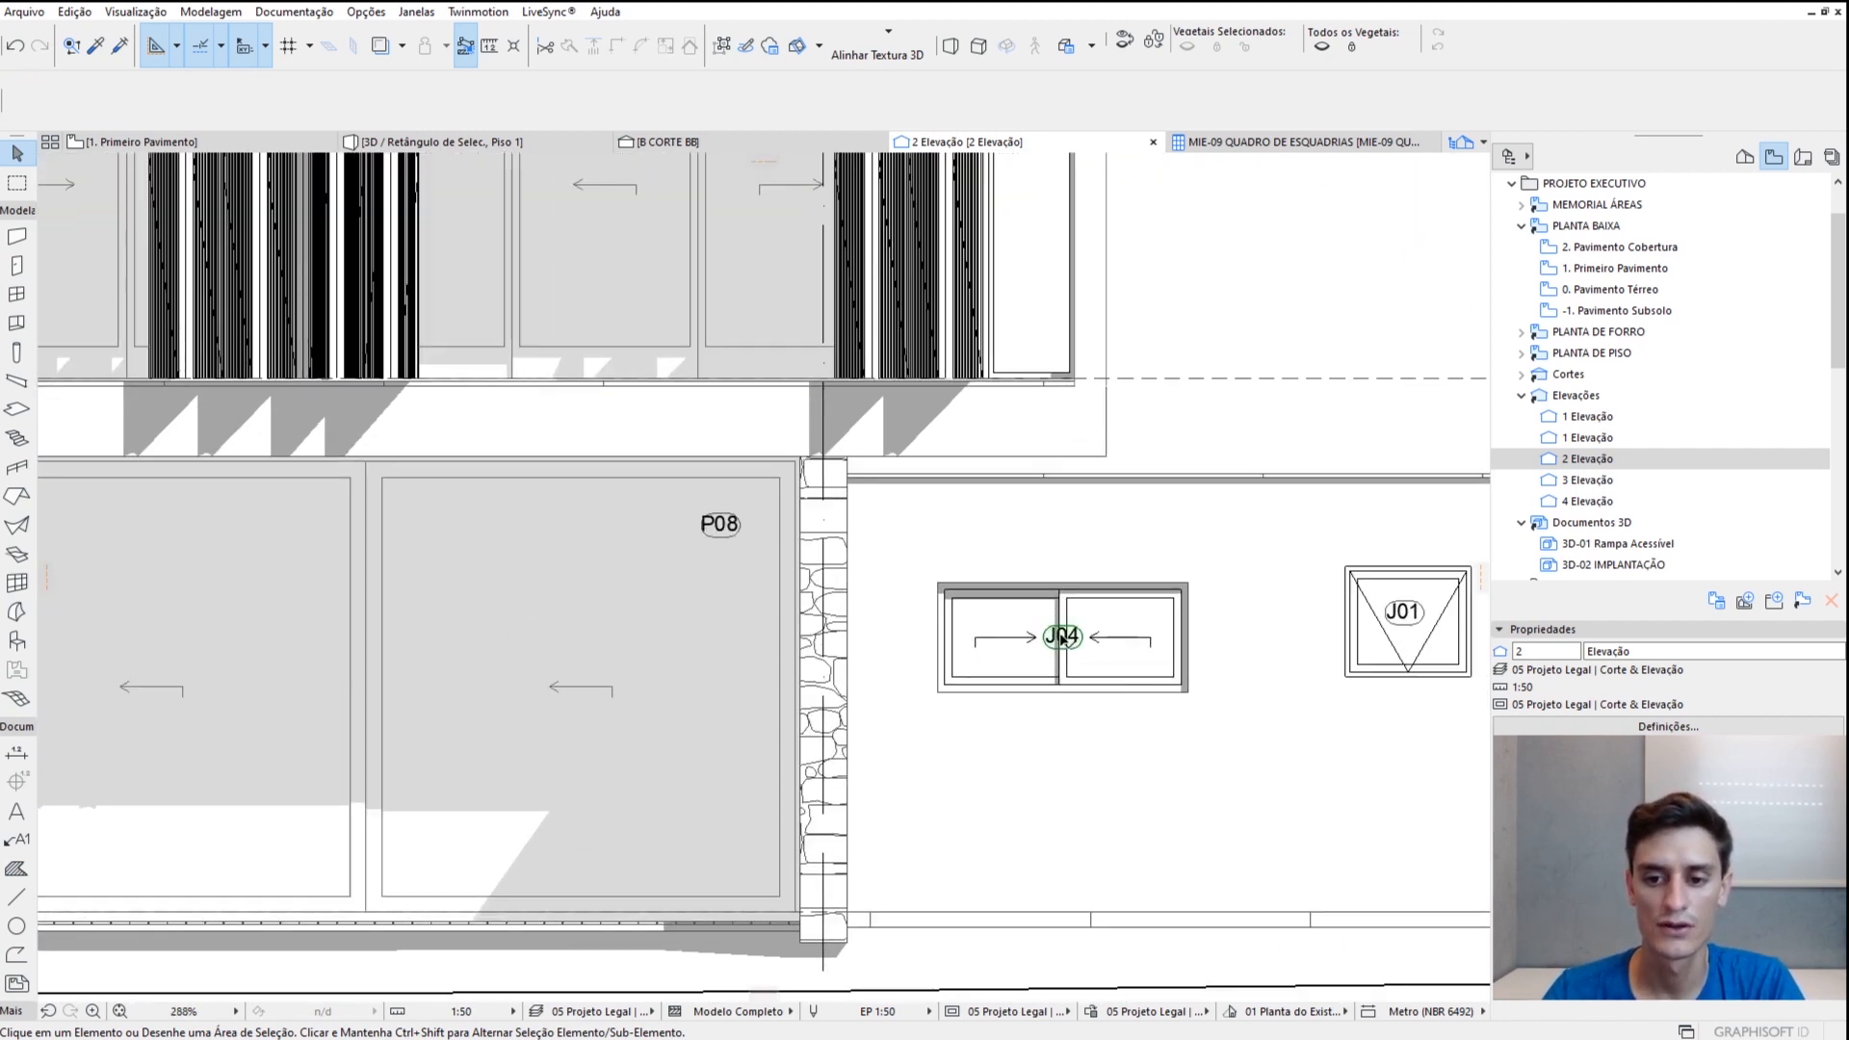
left_click_drag(1063, 636, 1142, 619)
left_click(1187, 621)
scroll(1296, 587, "down", 6)
scroll(1065, 590, "down", 5)
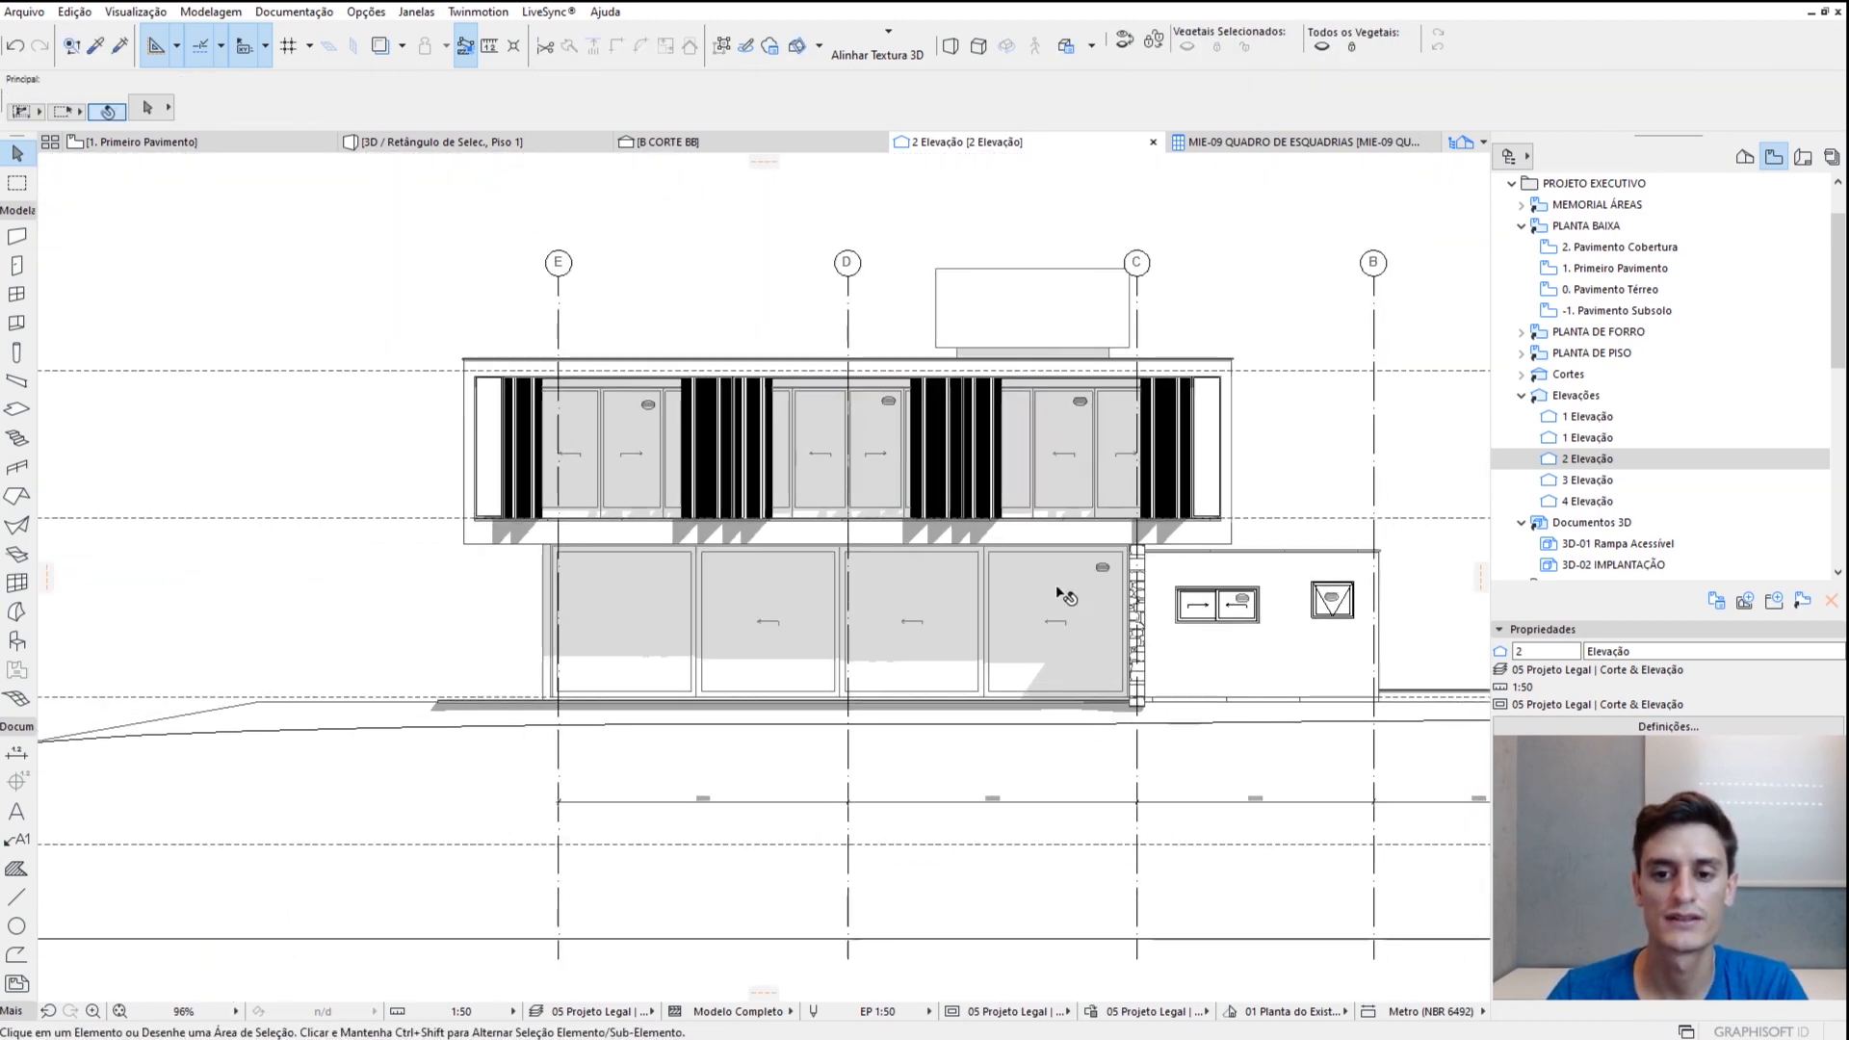
scroll(1033, 520, "up", 4)
middle_click_drag(1033, 520, 929, 583)
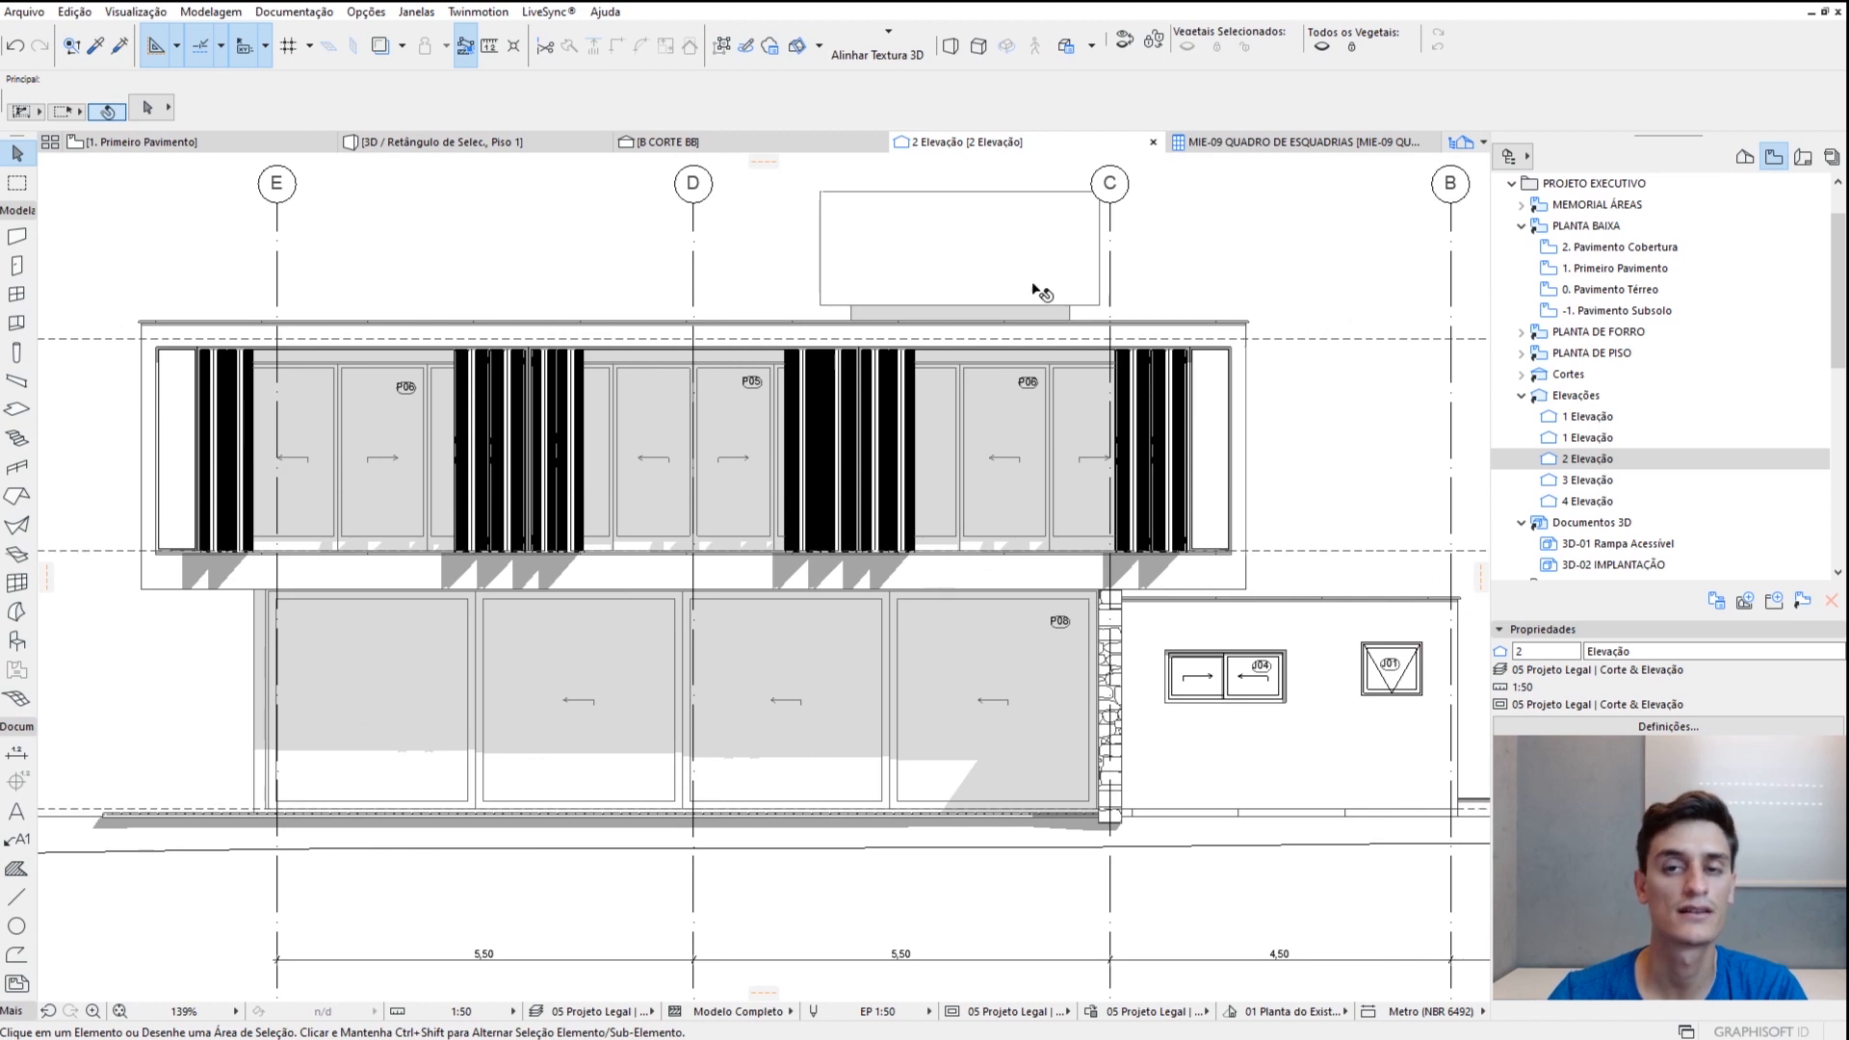
mouse_move(1060, 281)
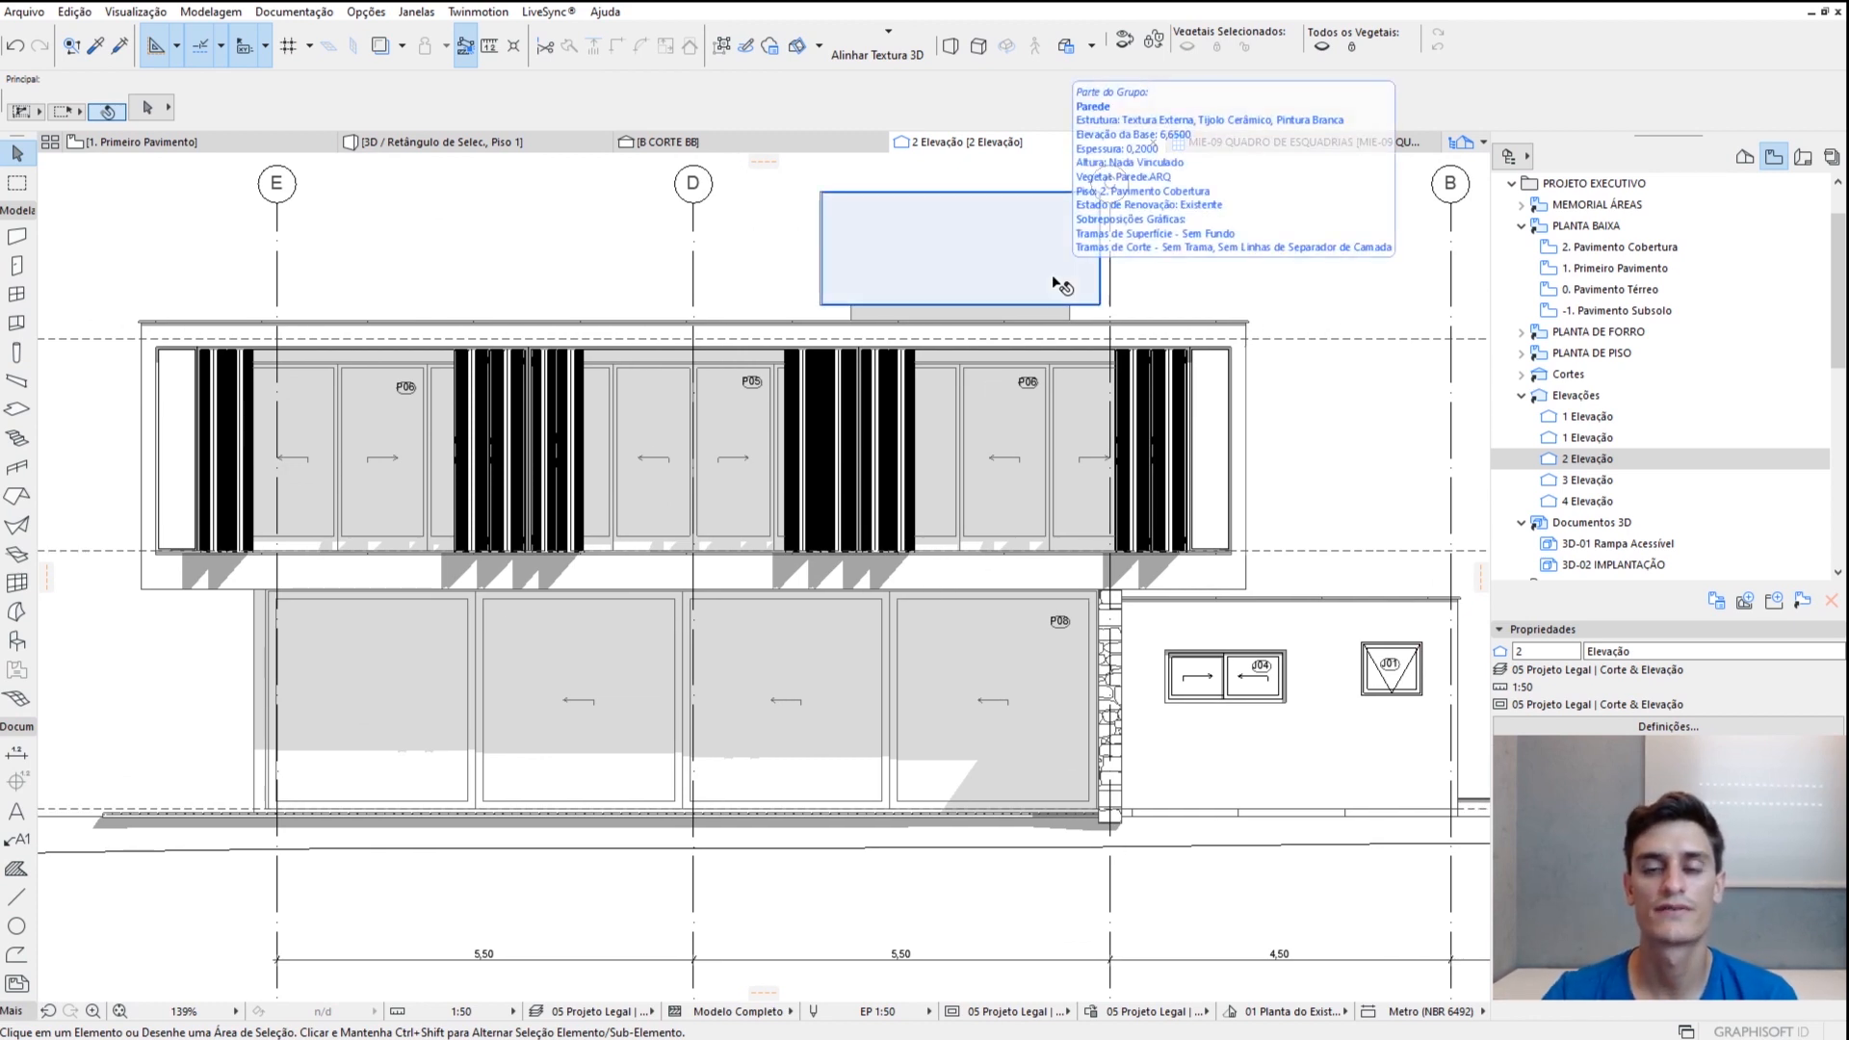
mouse_move(1113, 292)
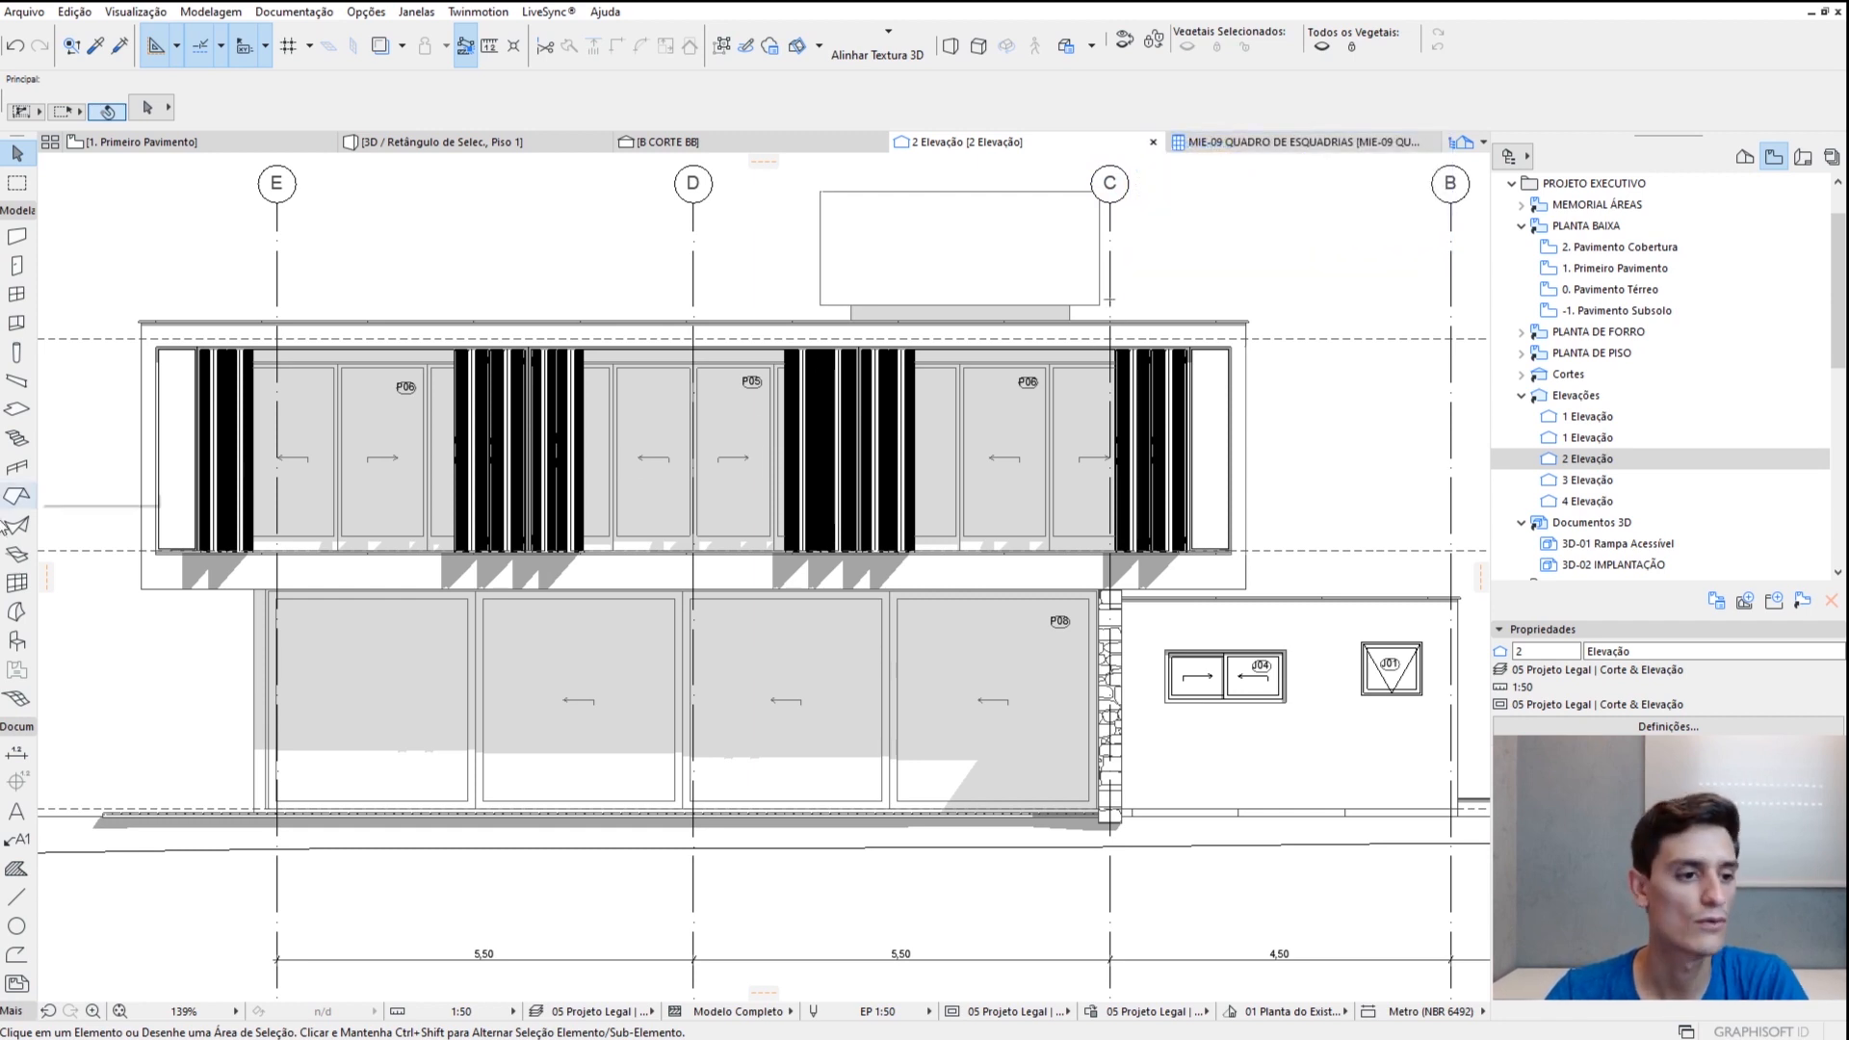
left_click(16, 839)
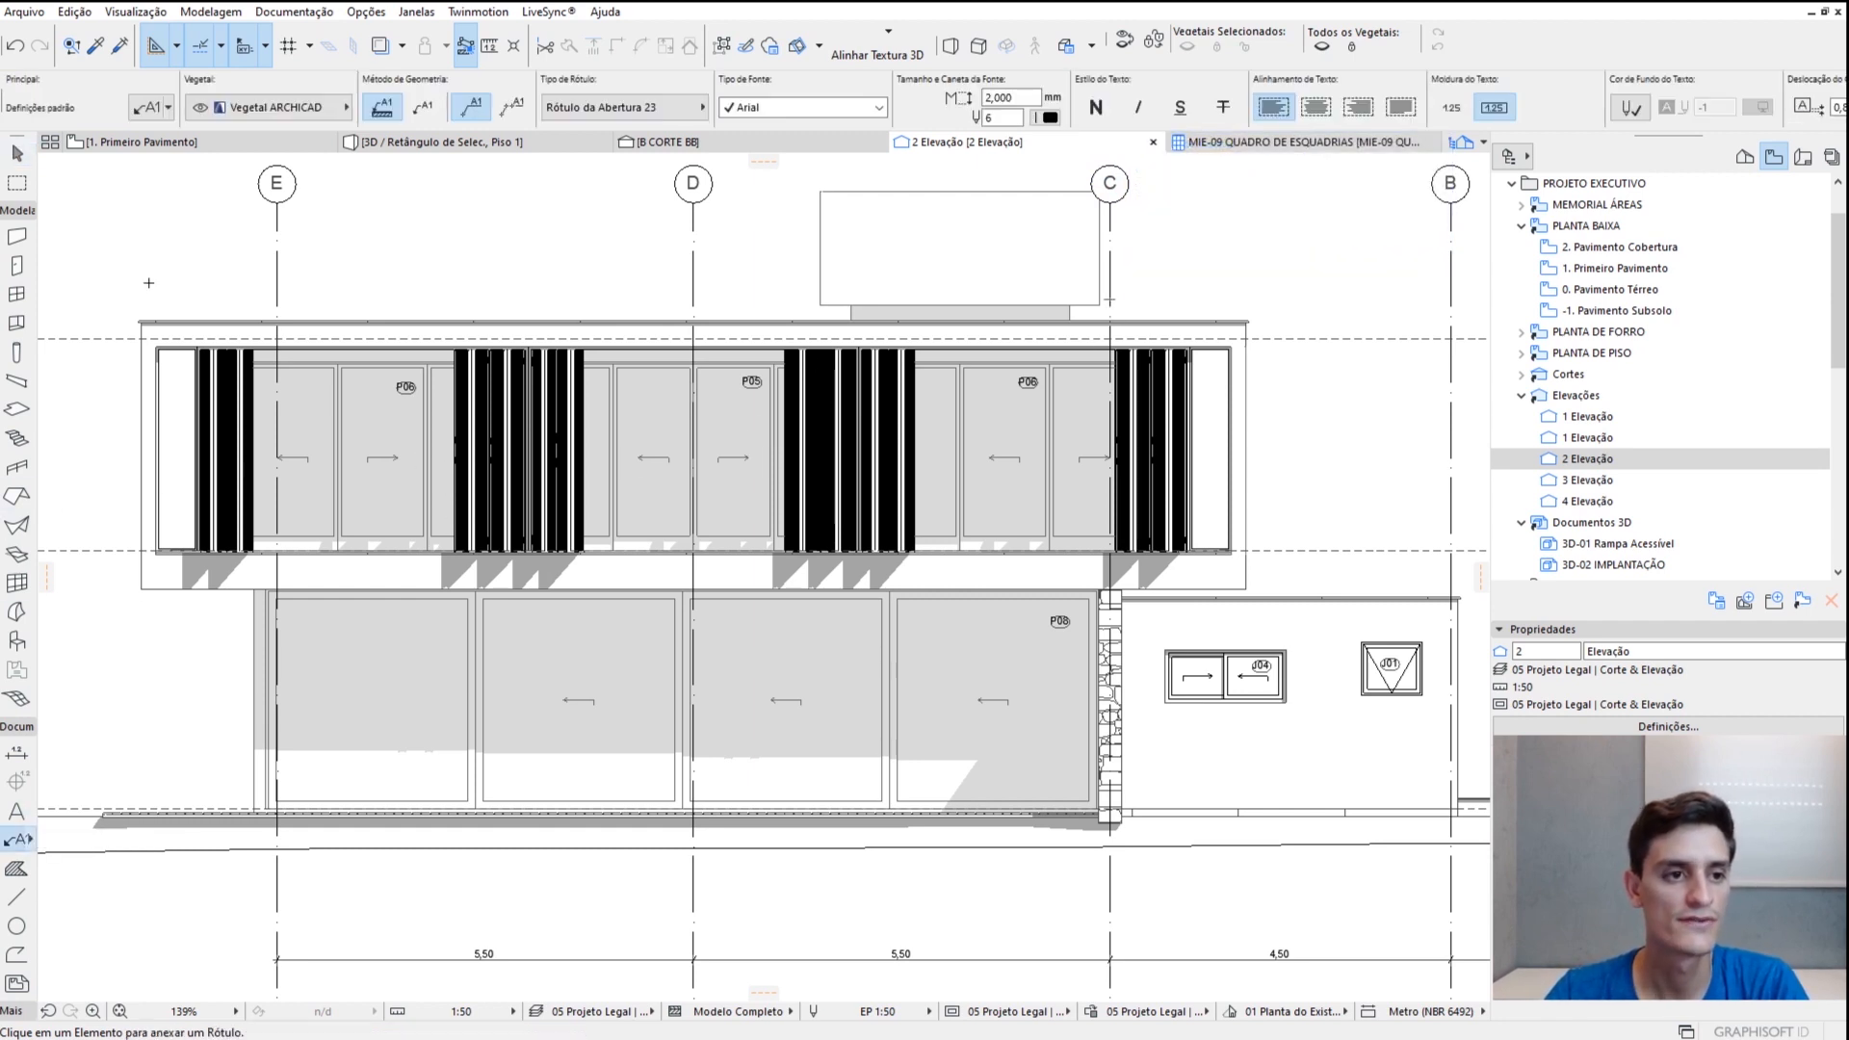
key("Escape")
Switch to the 1. Primeiro Pavimento plan and examine the ID markers of the WC S.2 door and nearby openings
left_click(171, 144)
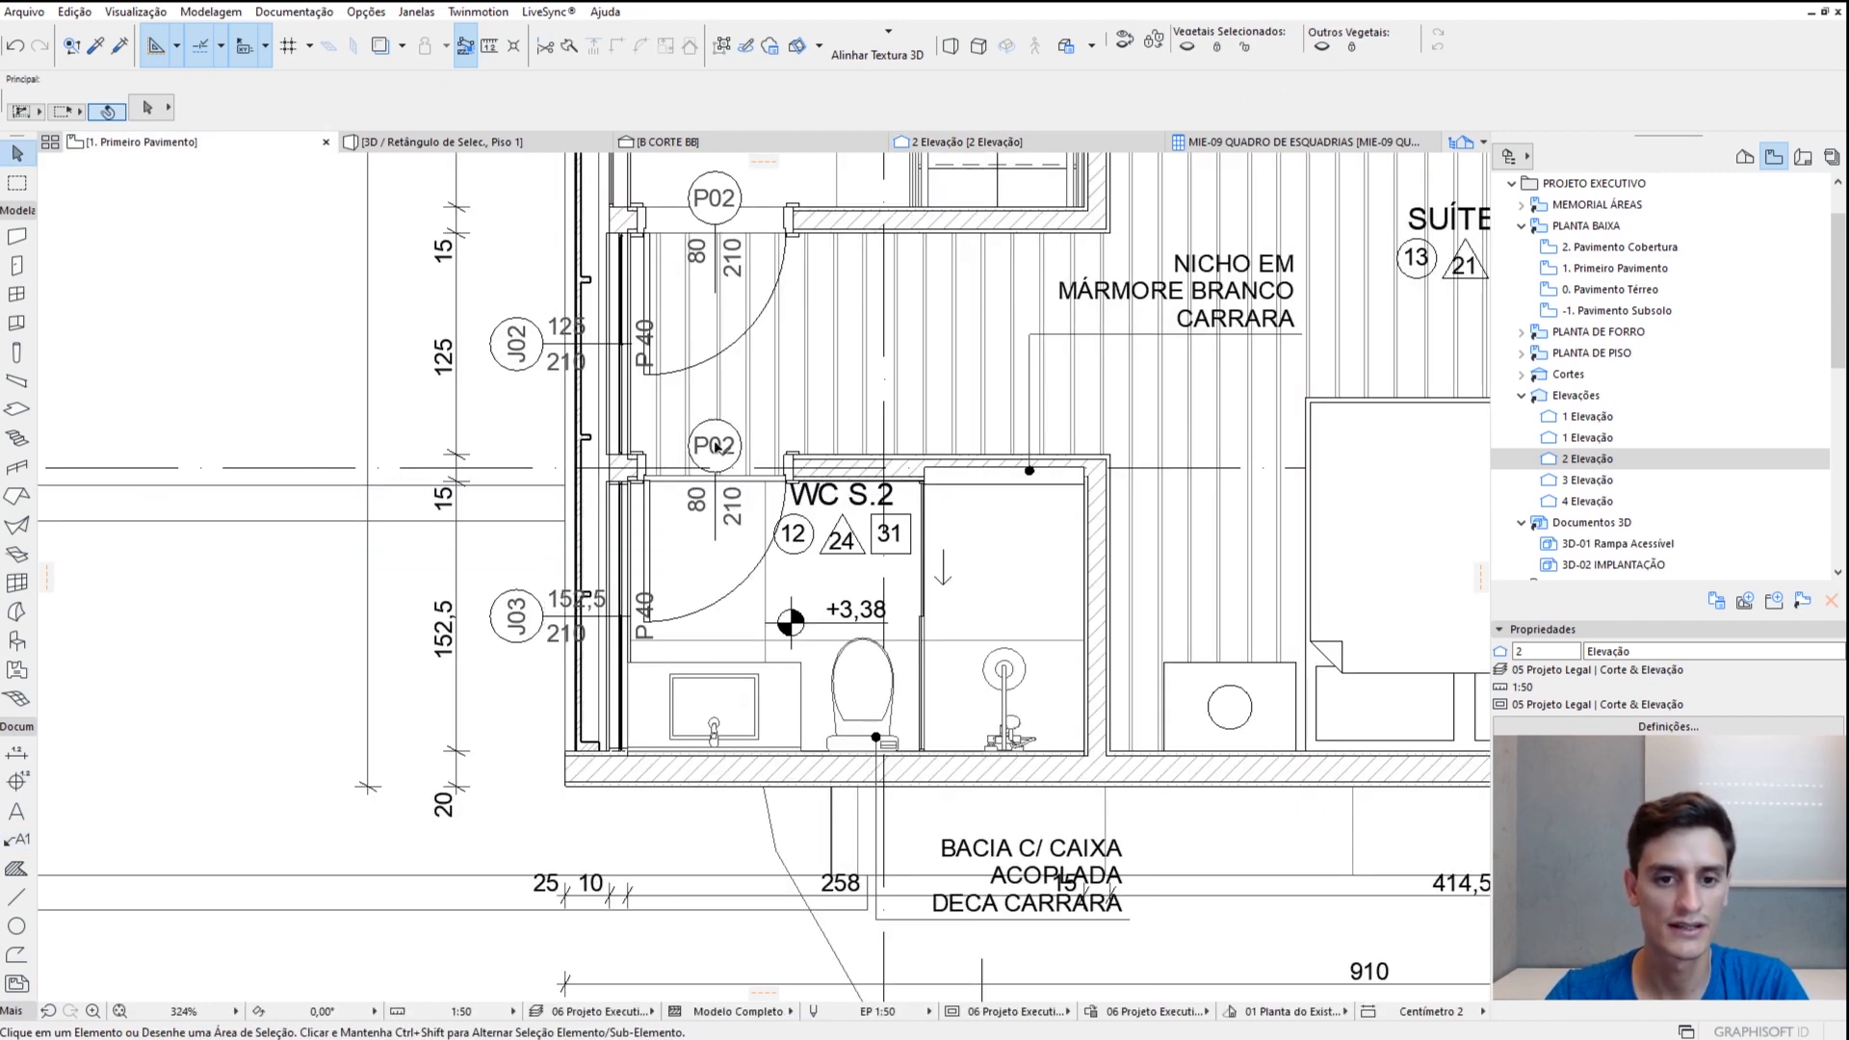
left_click(718, 446)
scroll(1156, 729, "down", 4)
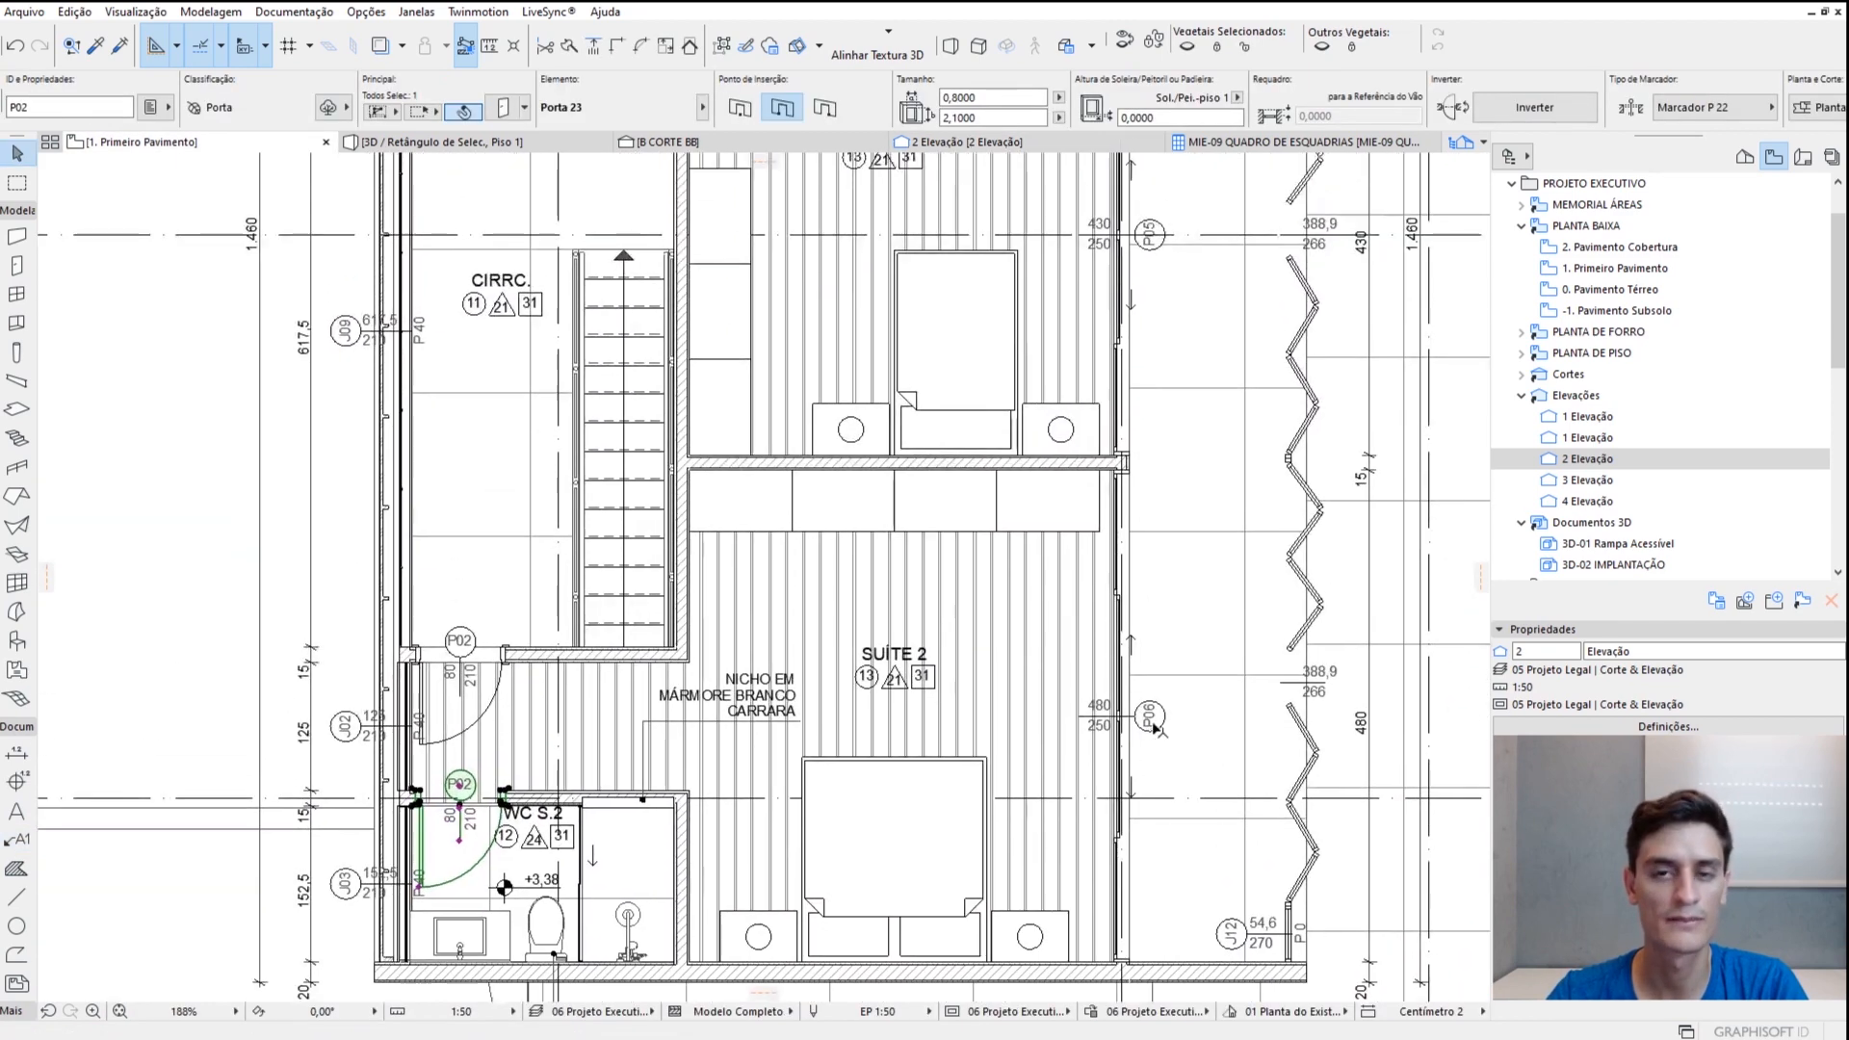
scroll(1156, 729, "down", 2)
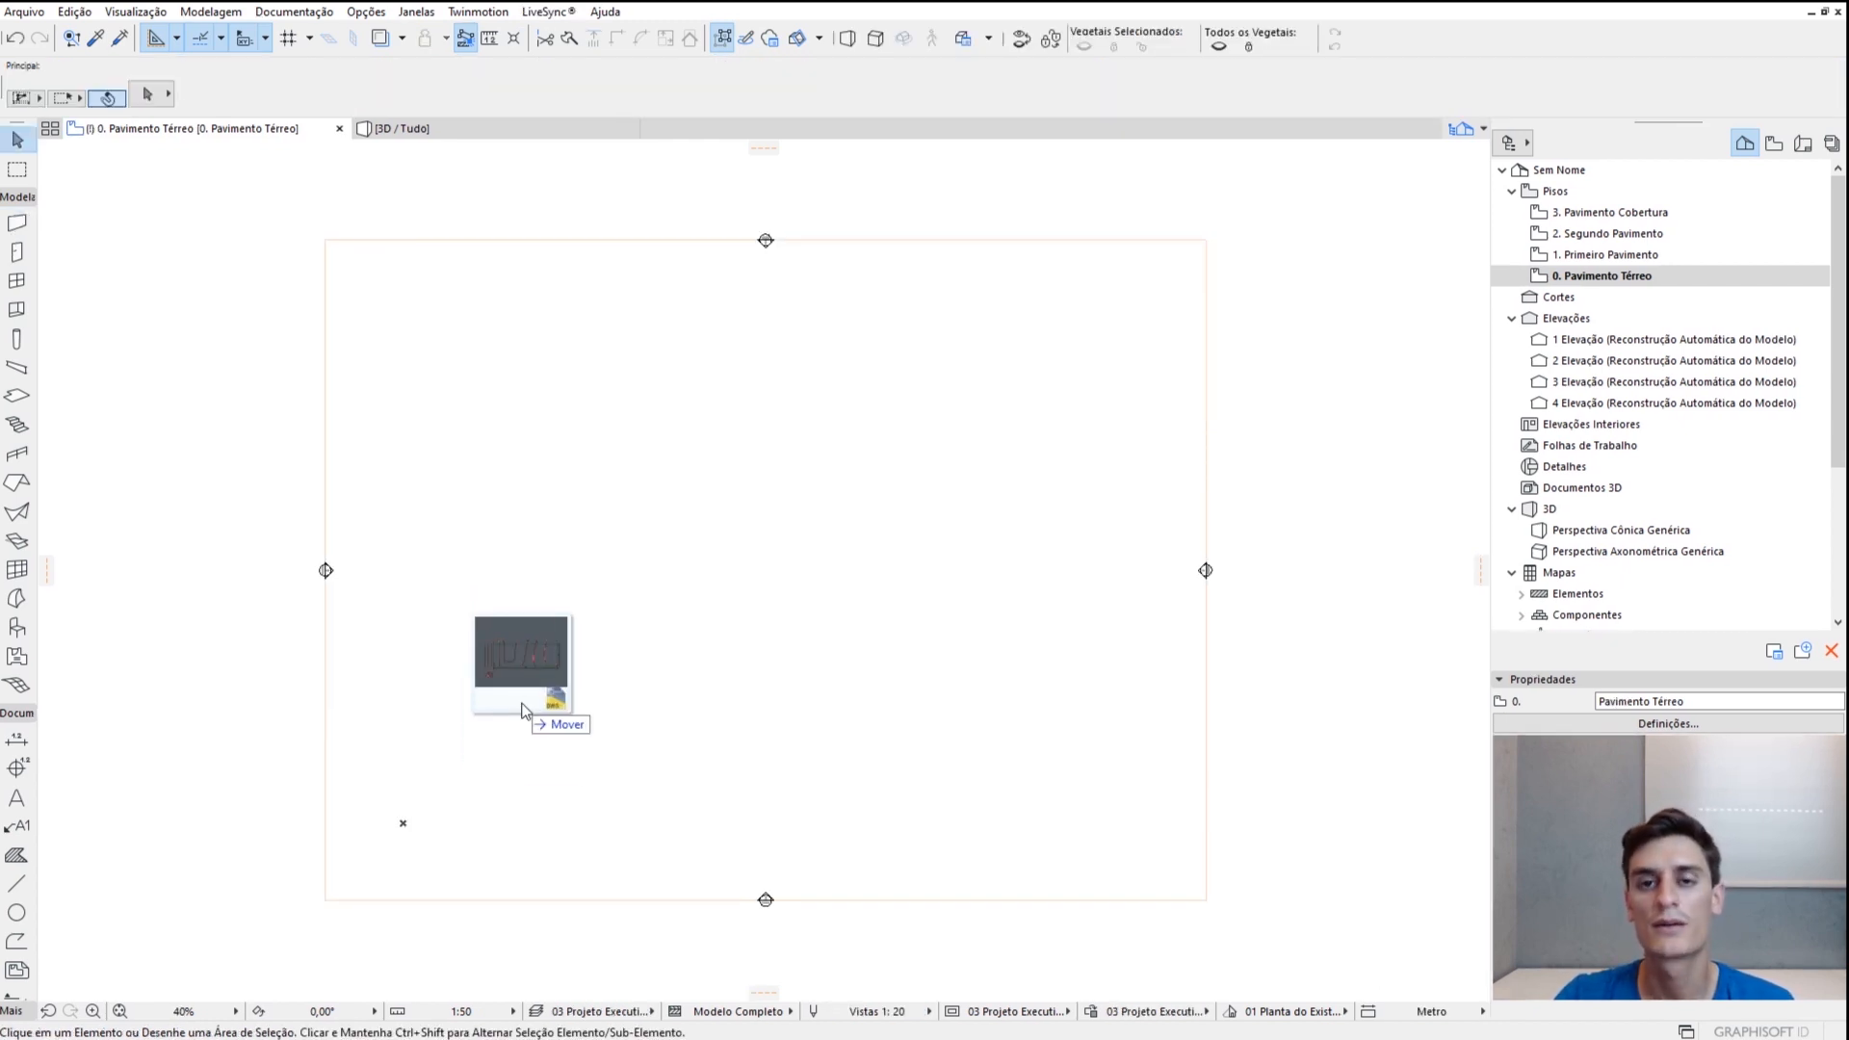
Place the contour DWG file on the 0. Pavimento Térreo plan as an external drawing with the drawing unit set to 1 metro
left_click_drag(523, 711, 750, 571)
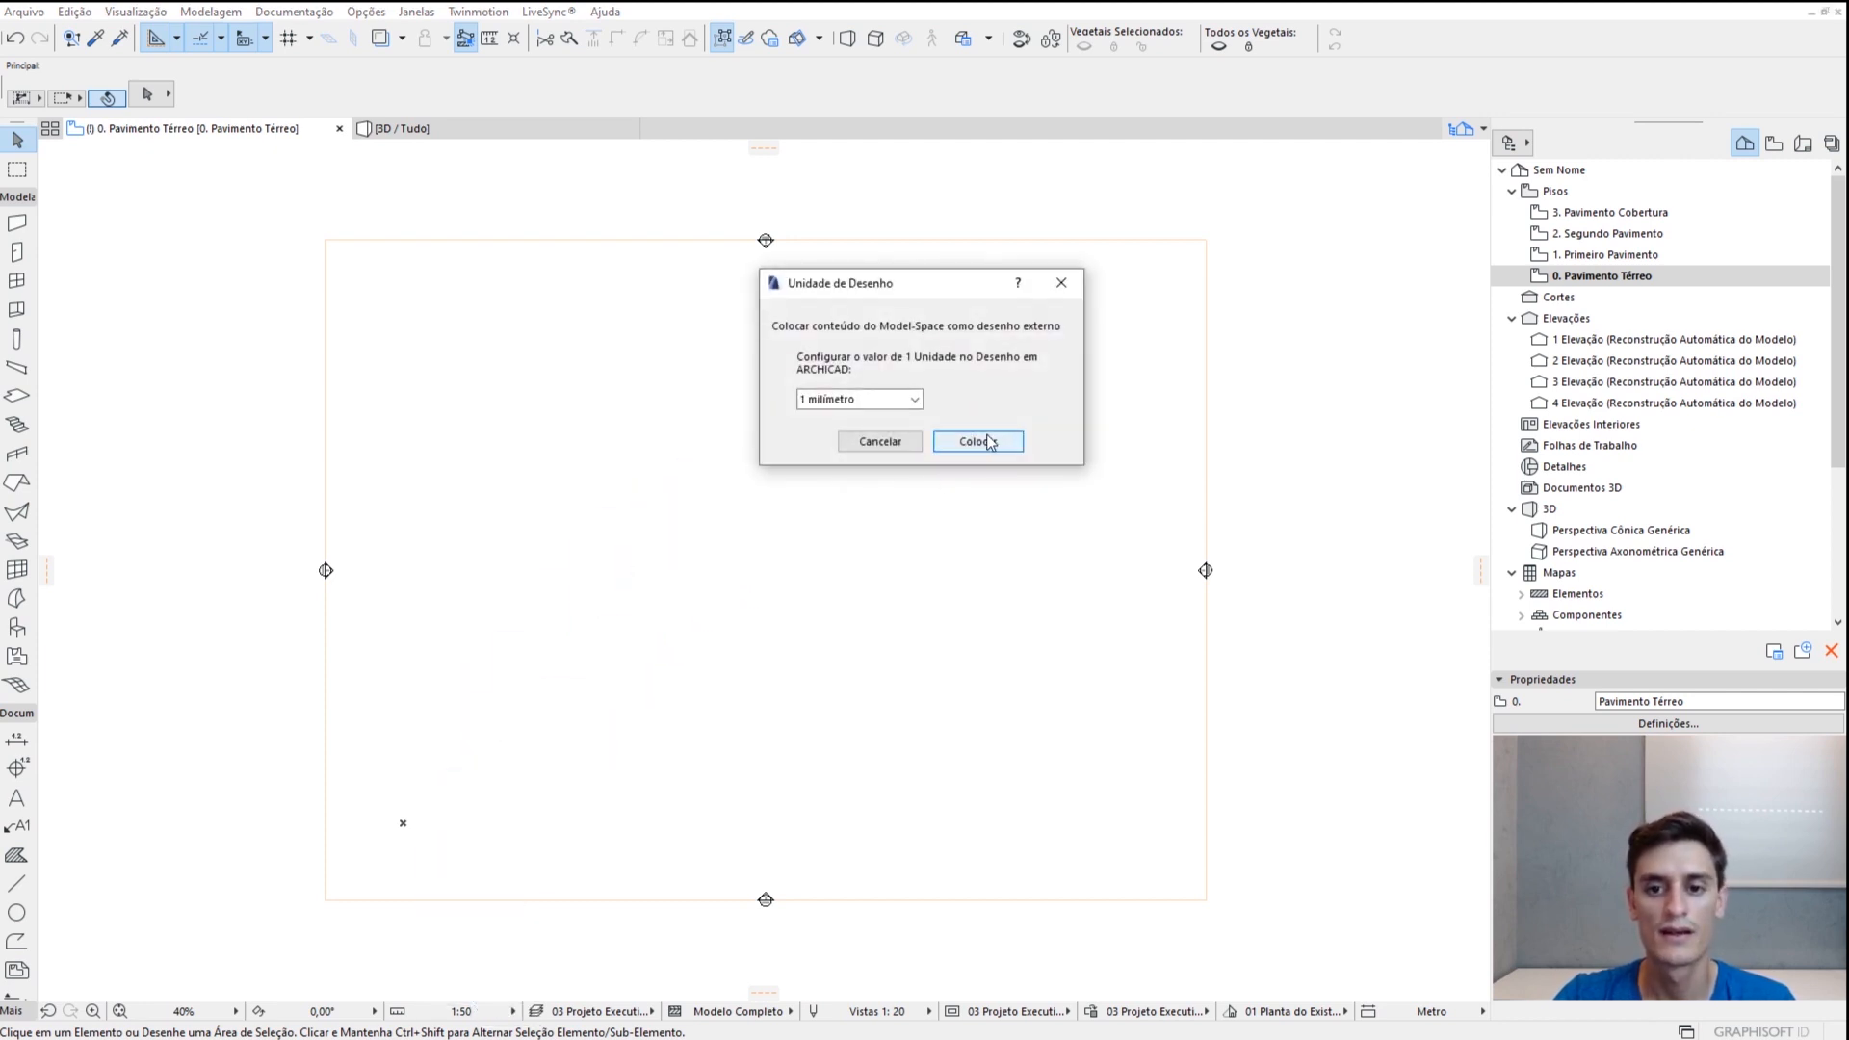
left_click(870, 400)
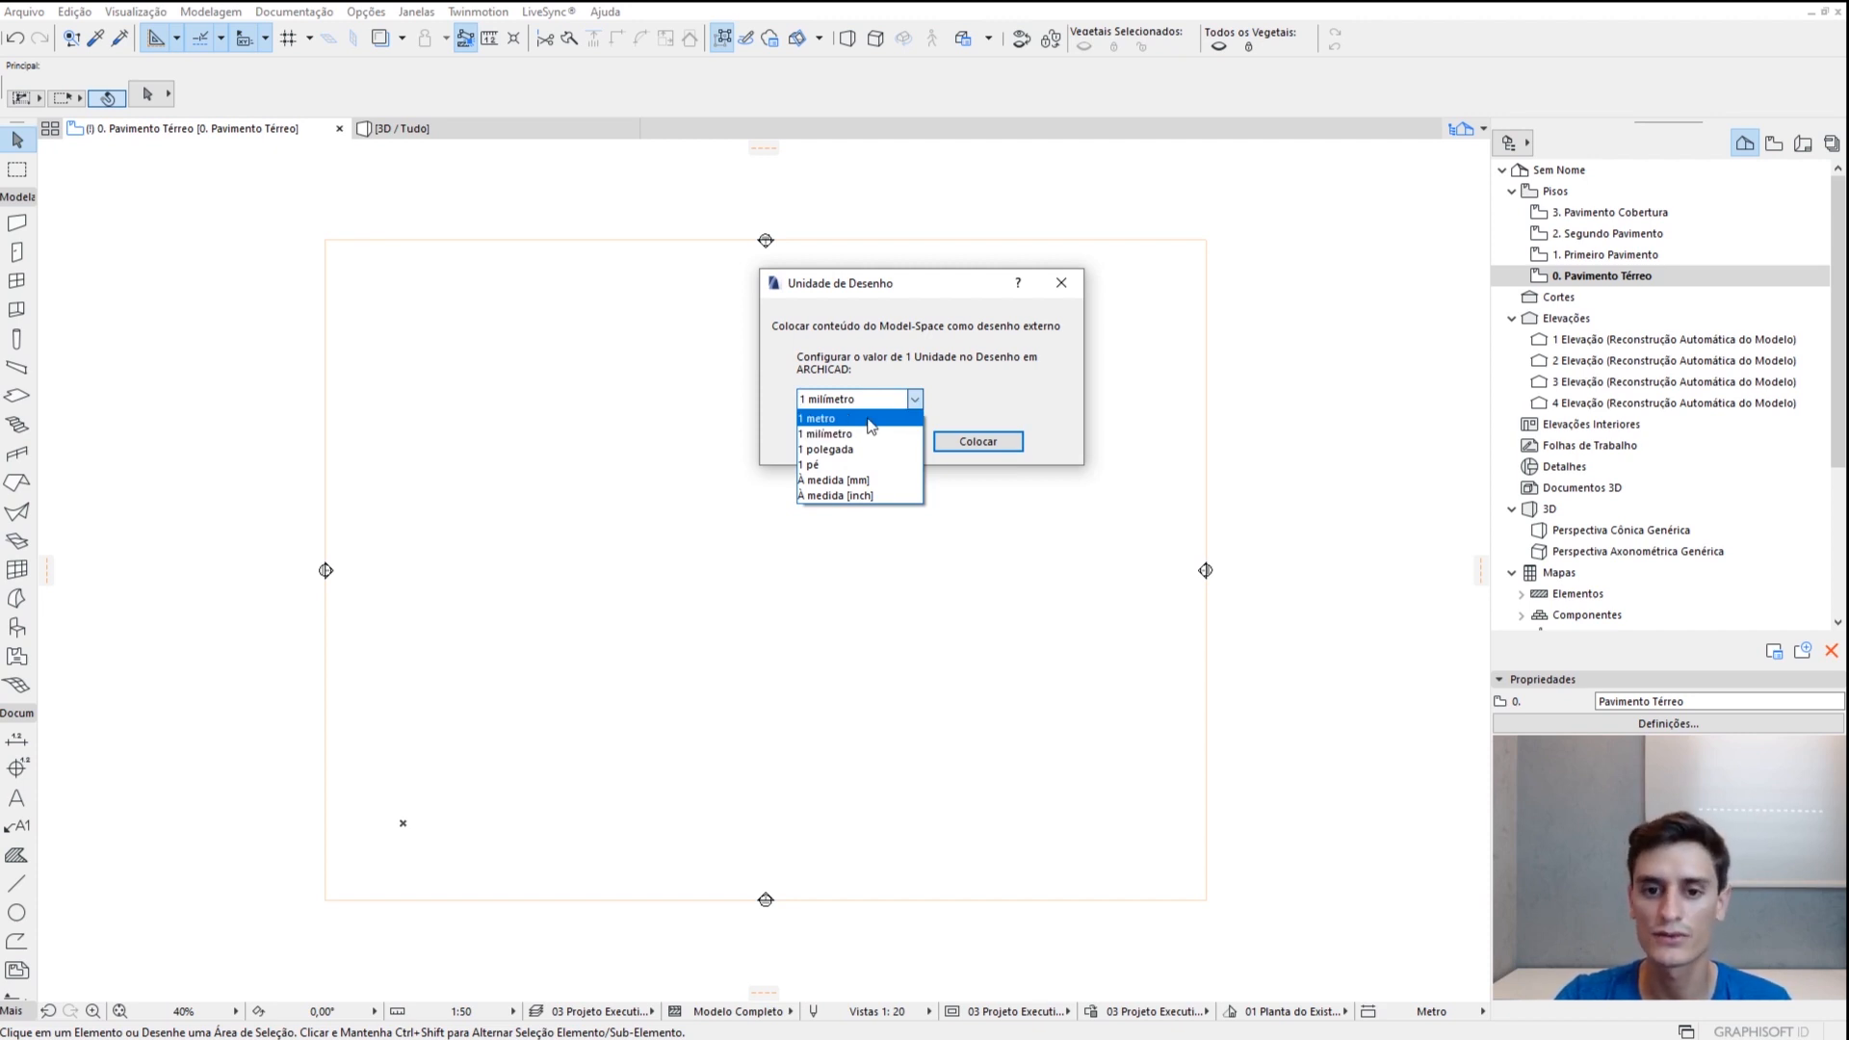
left_click(860, 421)
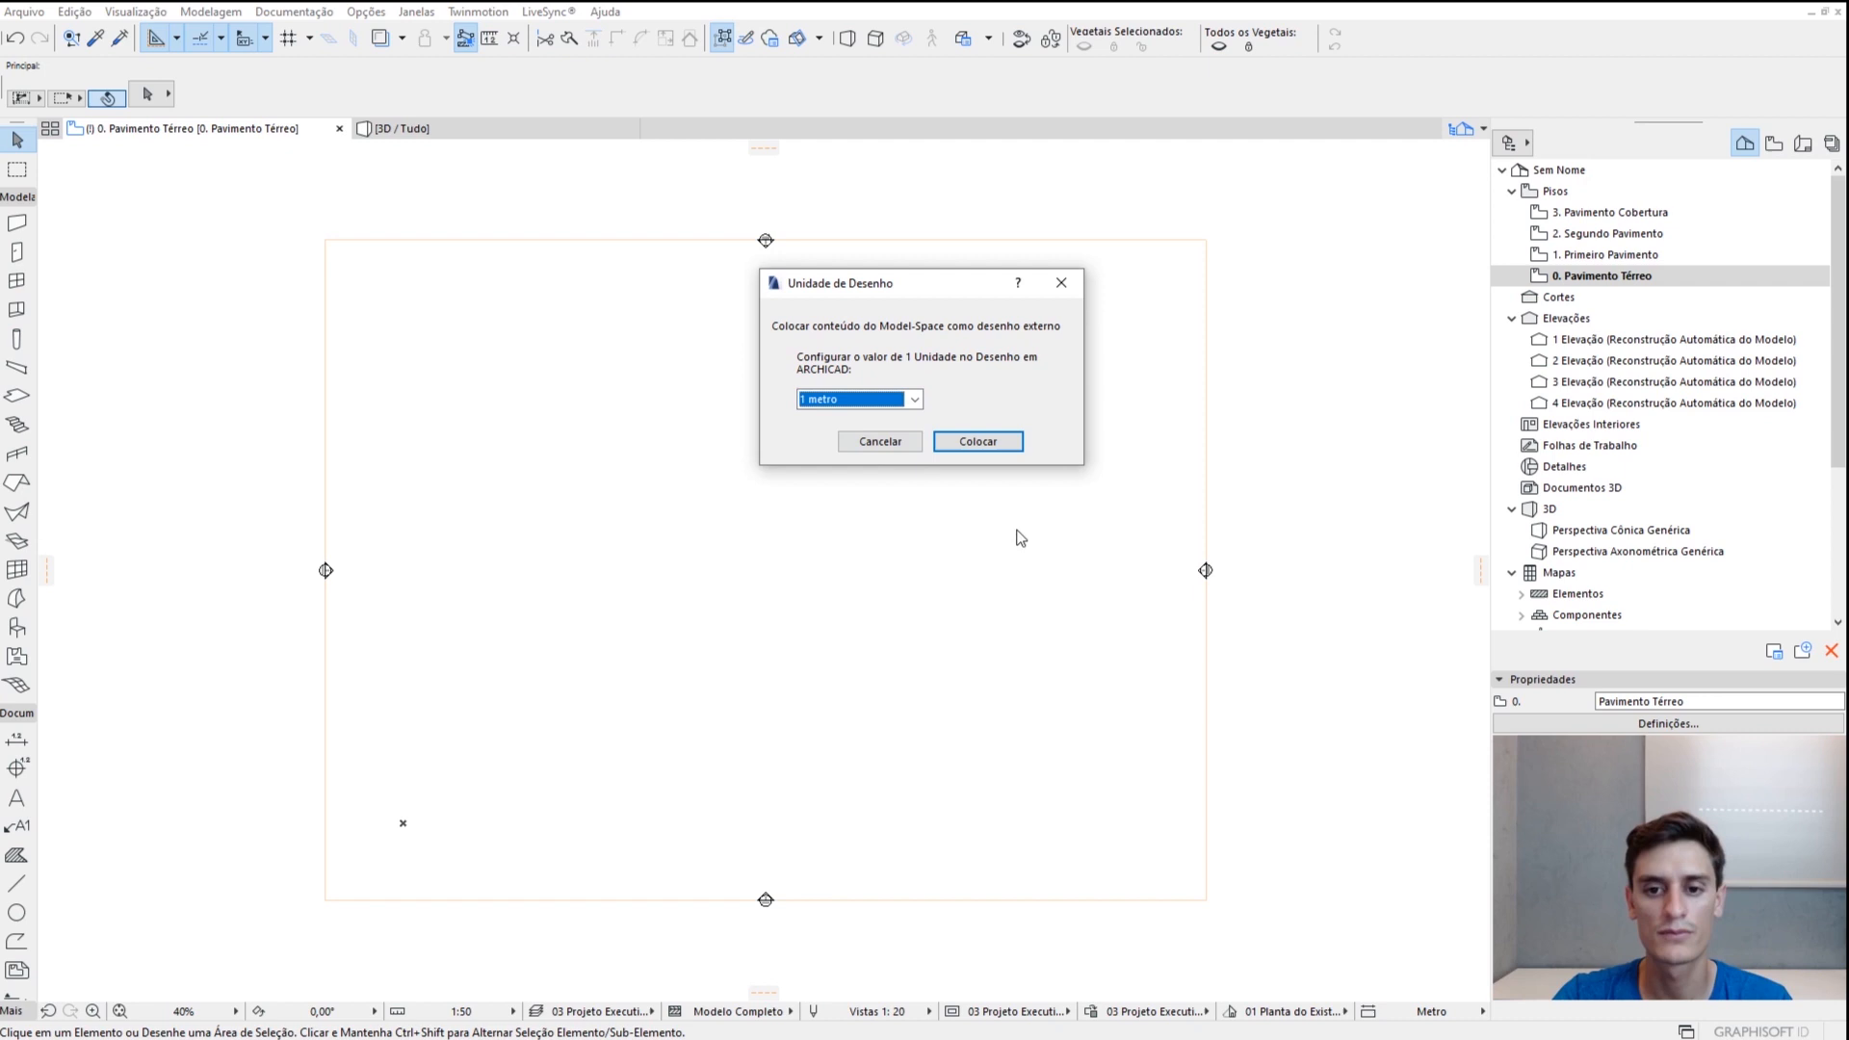
left_click(994, 442)
Explode the placed contour drawing within the current view, keeping the original elements and using the drawing's layers
scroll(905, 511, "down", 6)
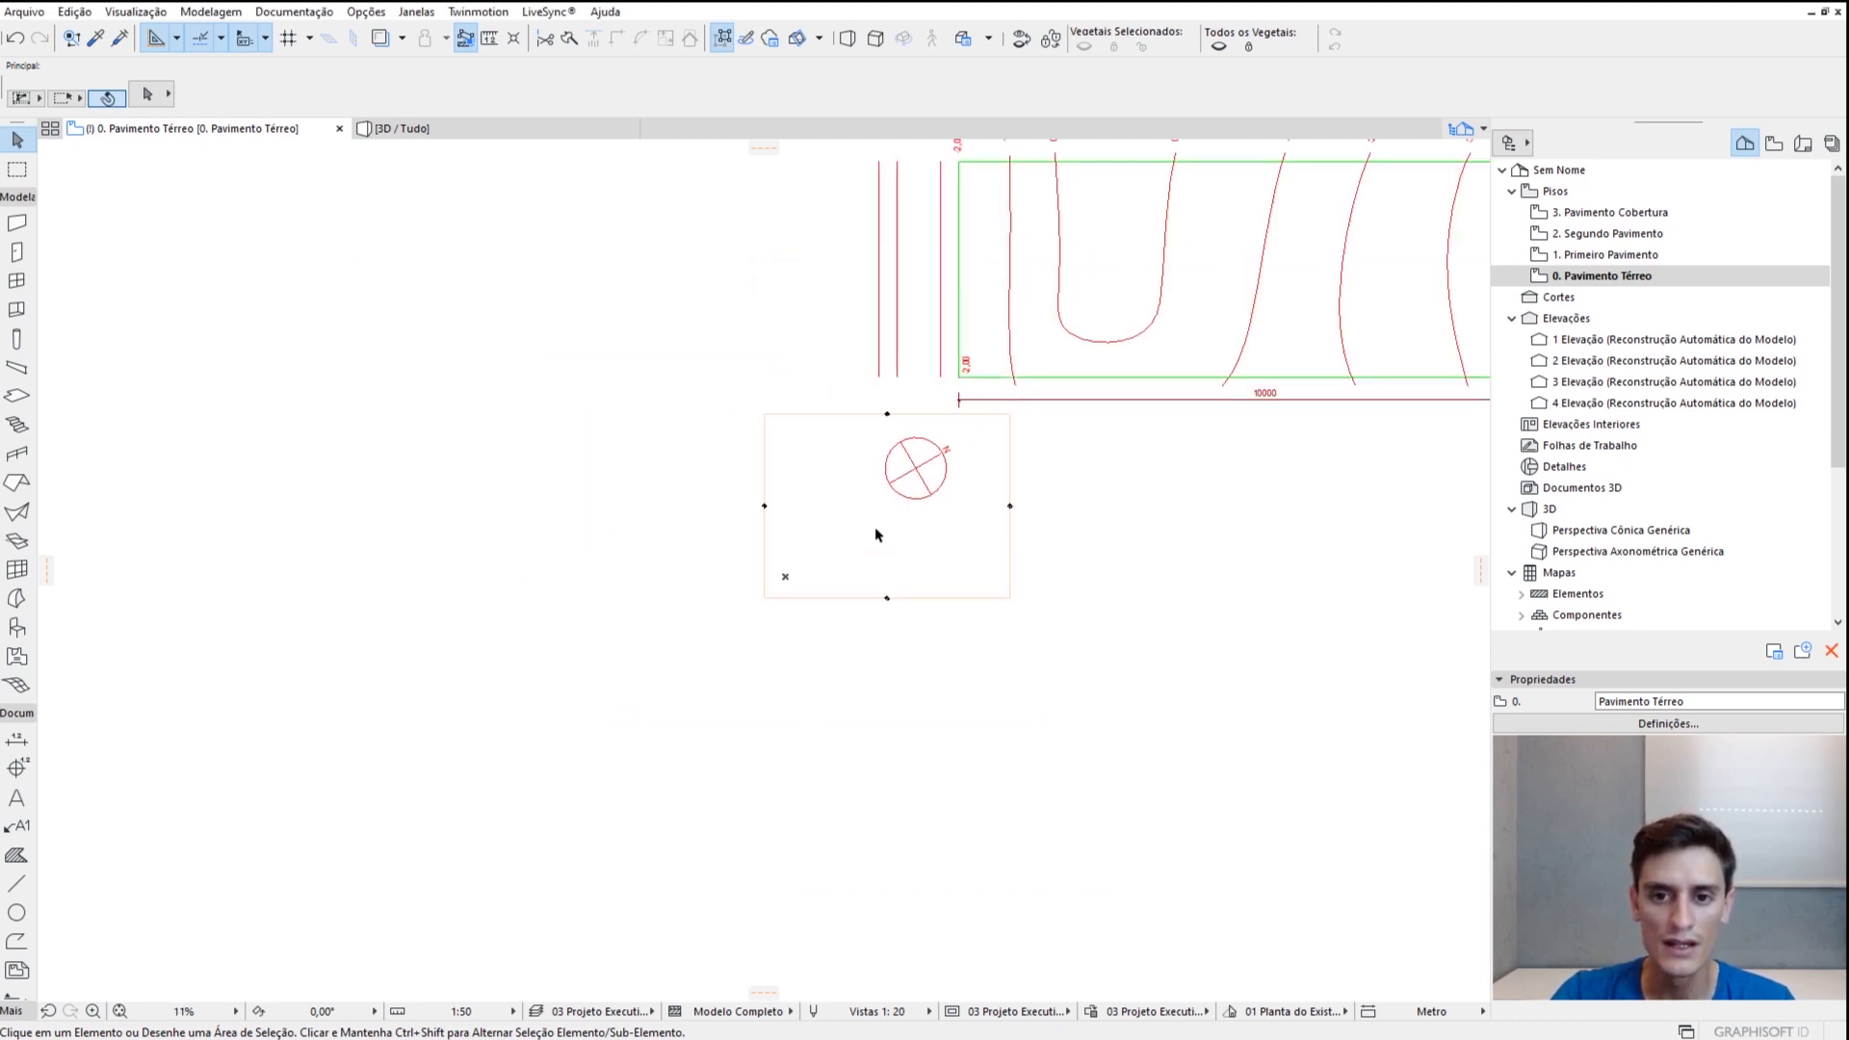
middle_click_drag(1057, 365, 747, 575)
scroll(751, 497, "up", 1)
scroll(756, 499, "up", 1)
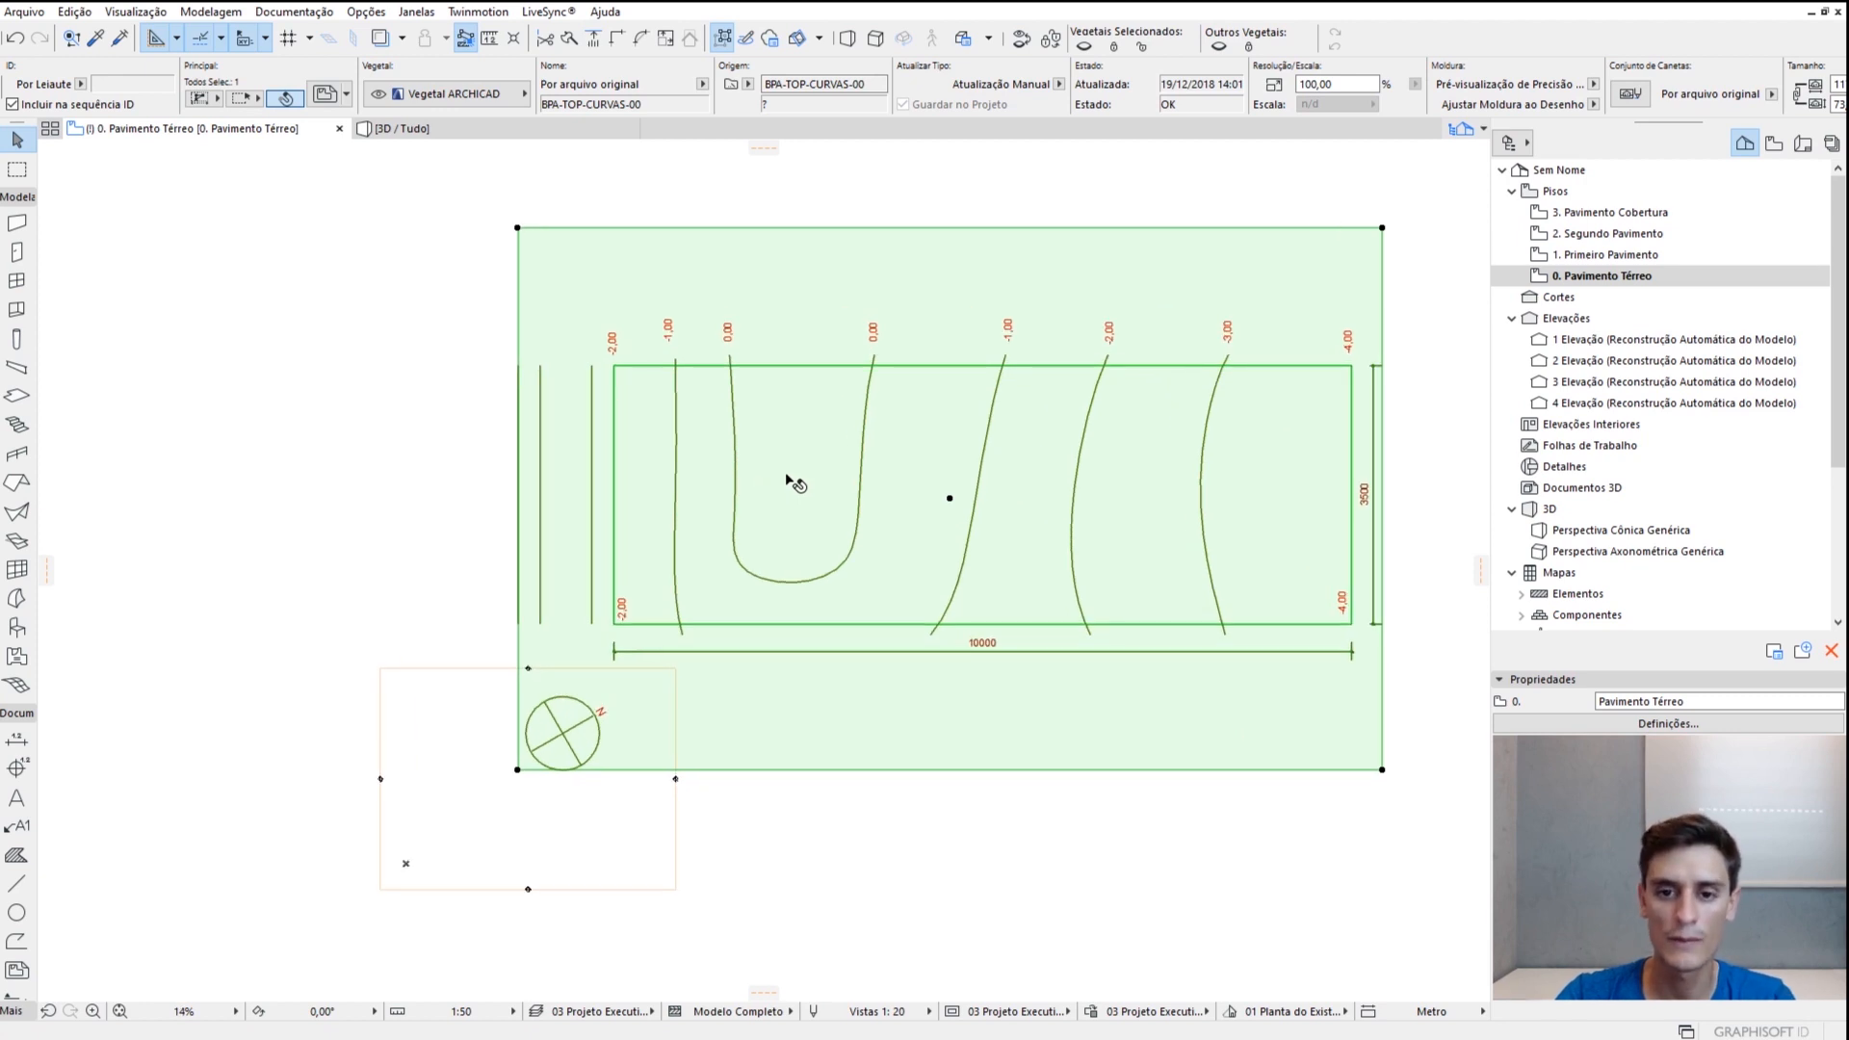
right_click(906, 397)
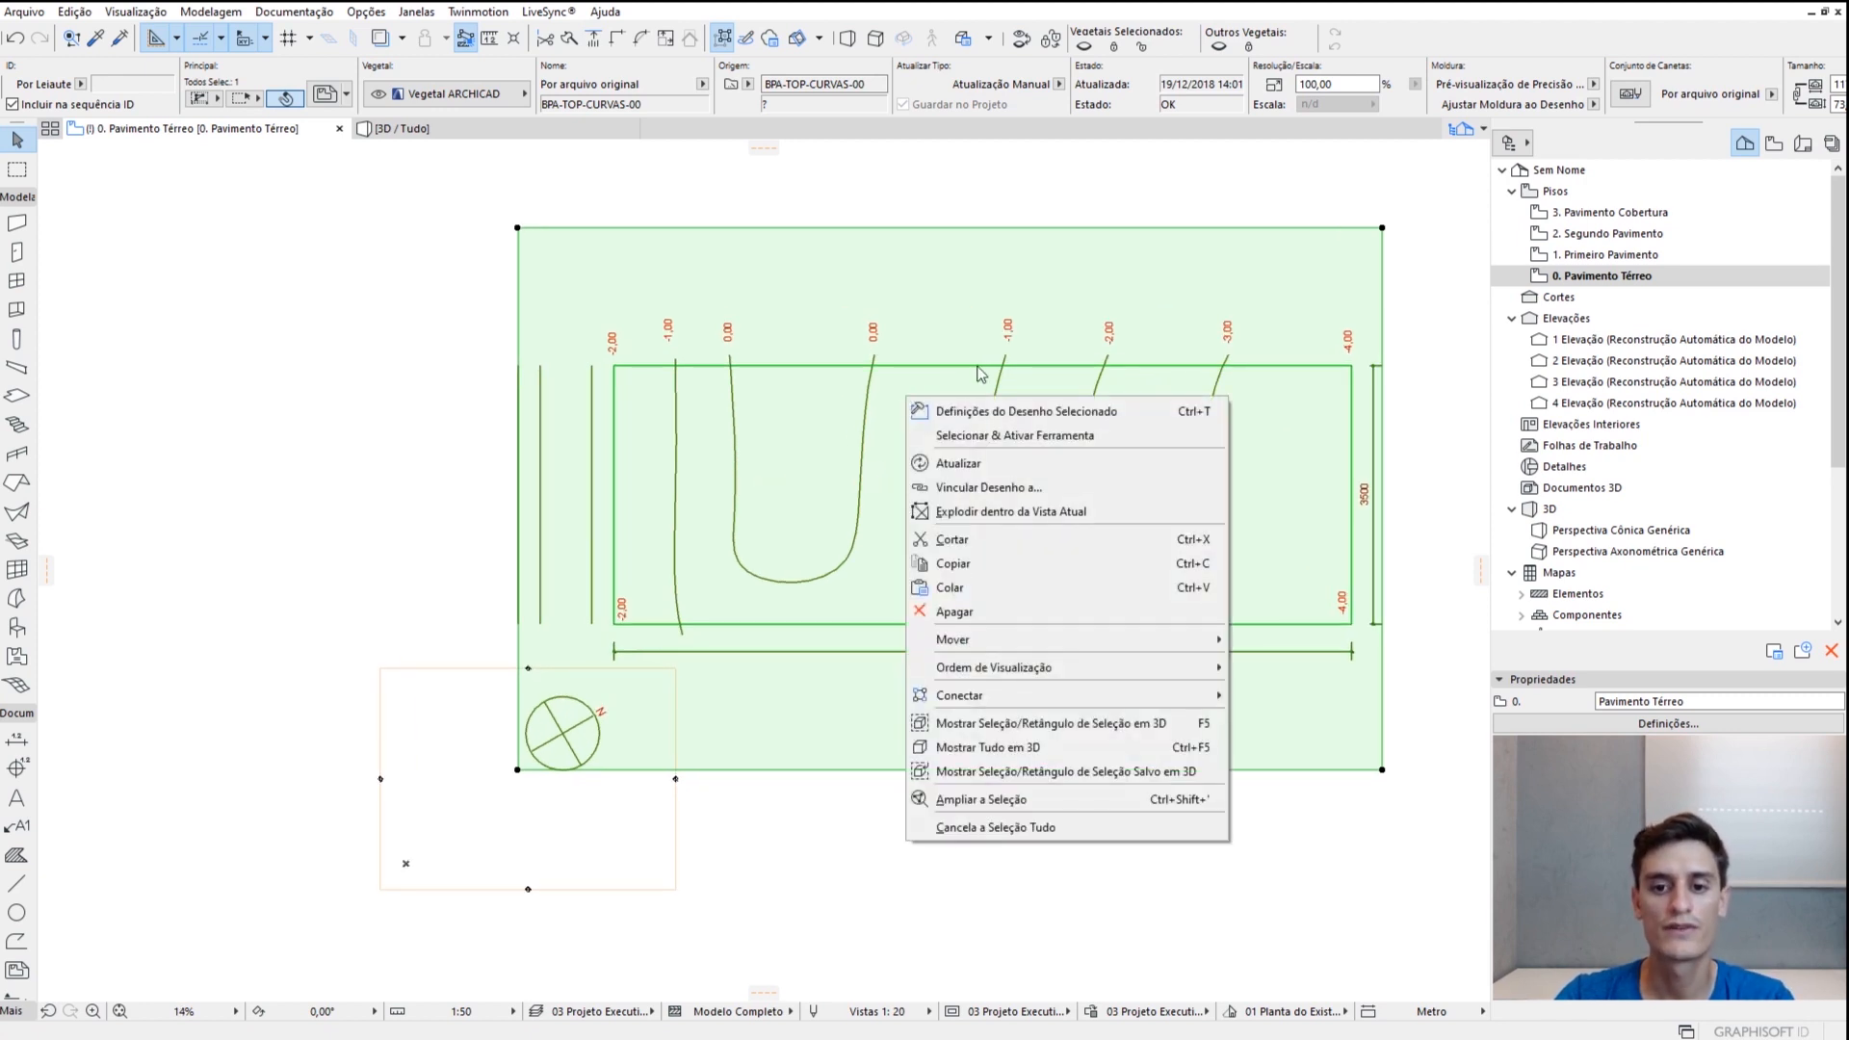
left_click(1062, 519)
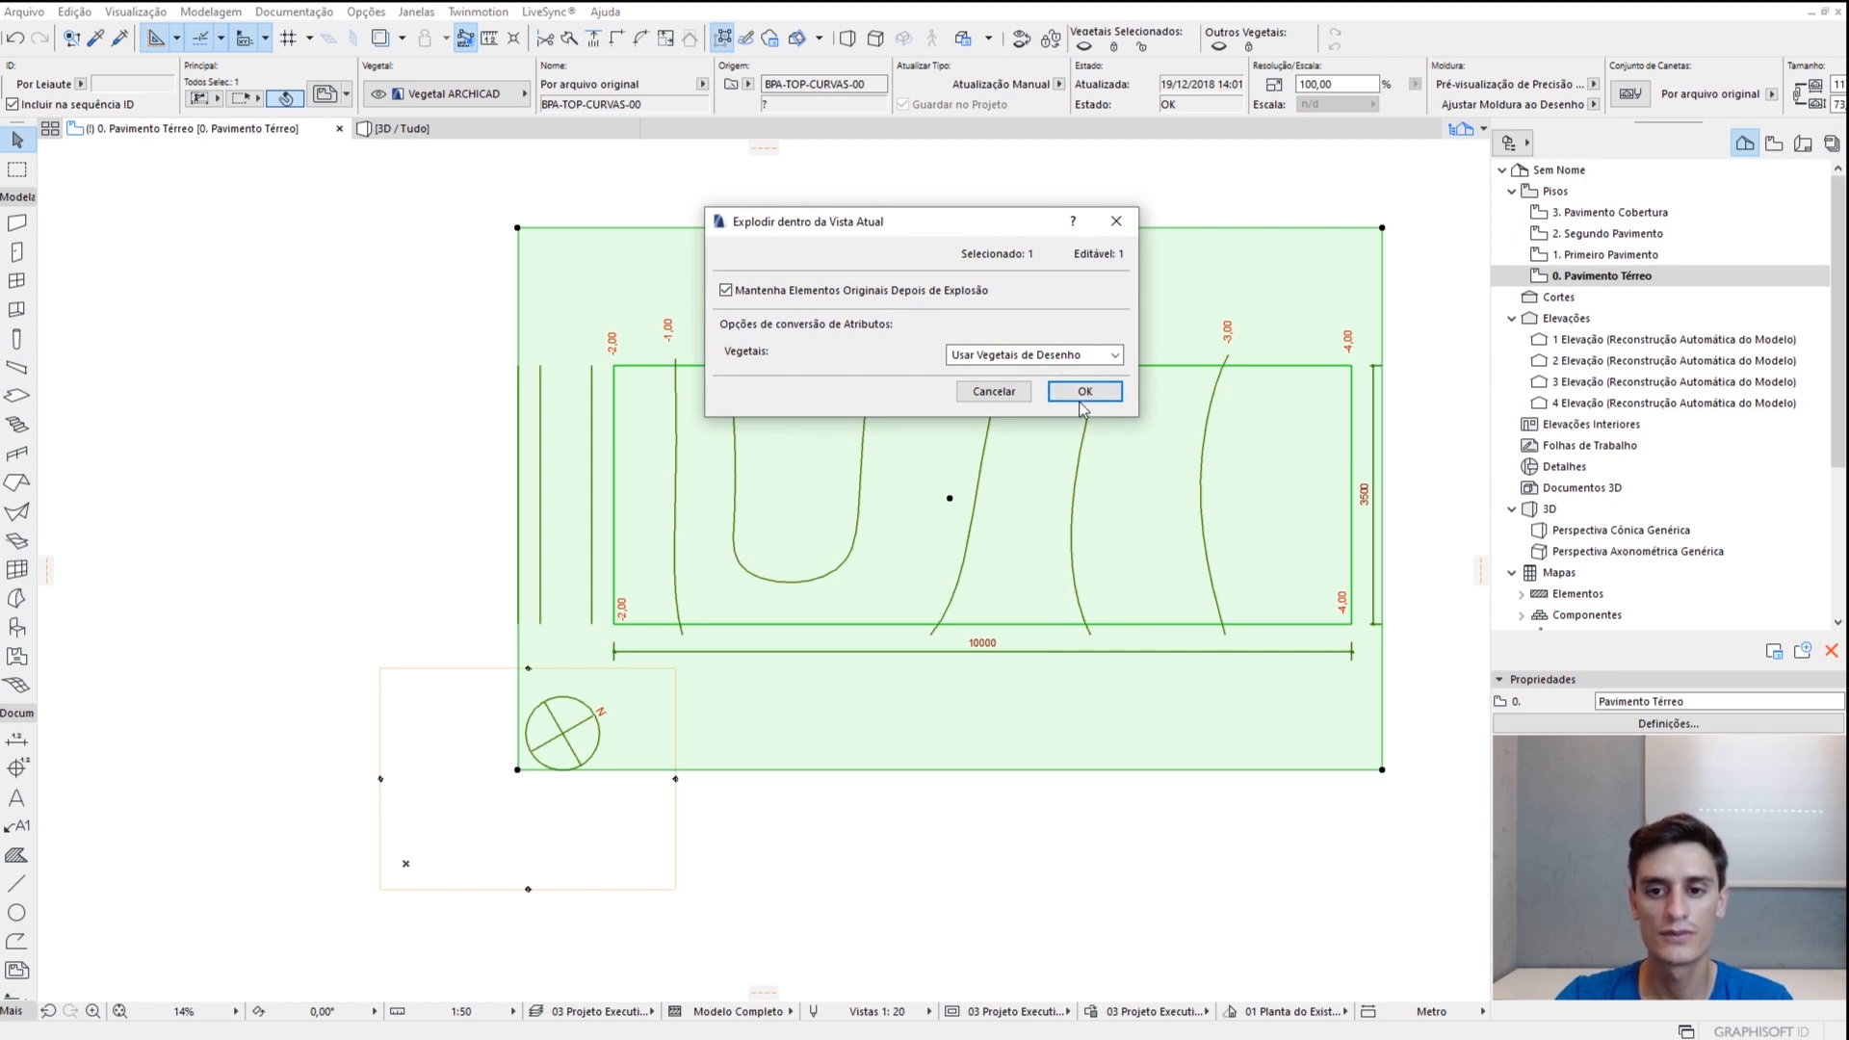
left_click(1082, 392)
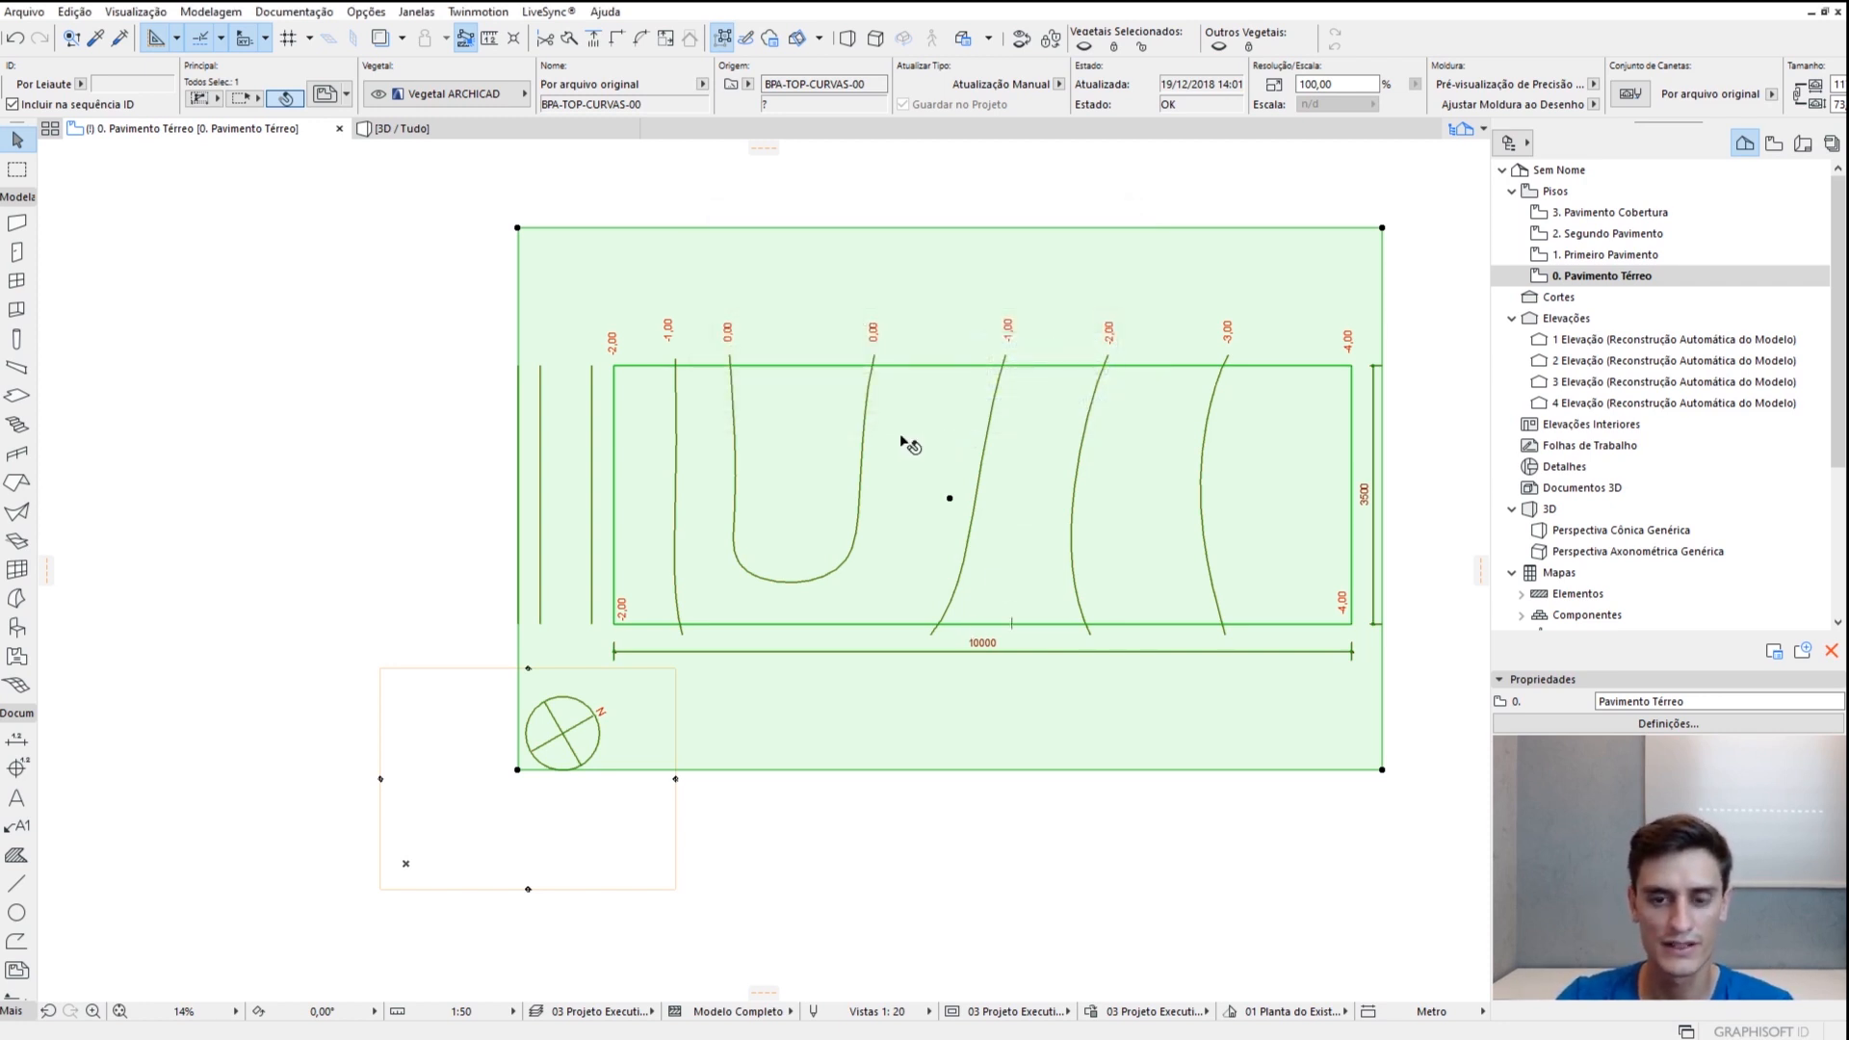
Delete the original external contour drawing from the ground-floor plan
left_click(885, 290)
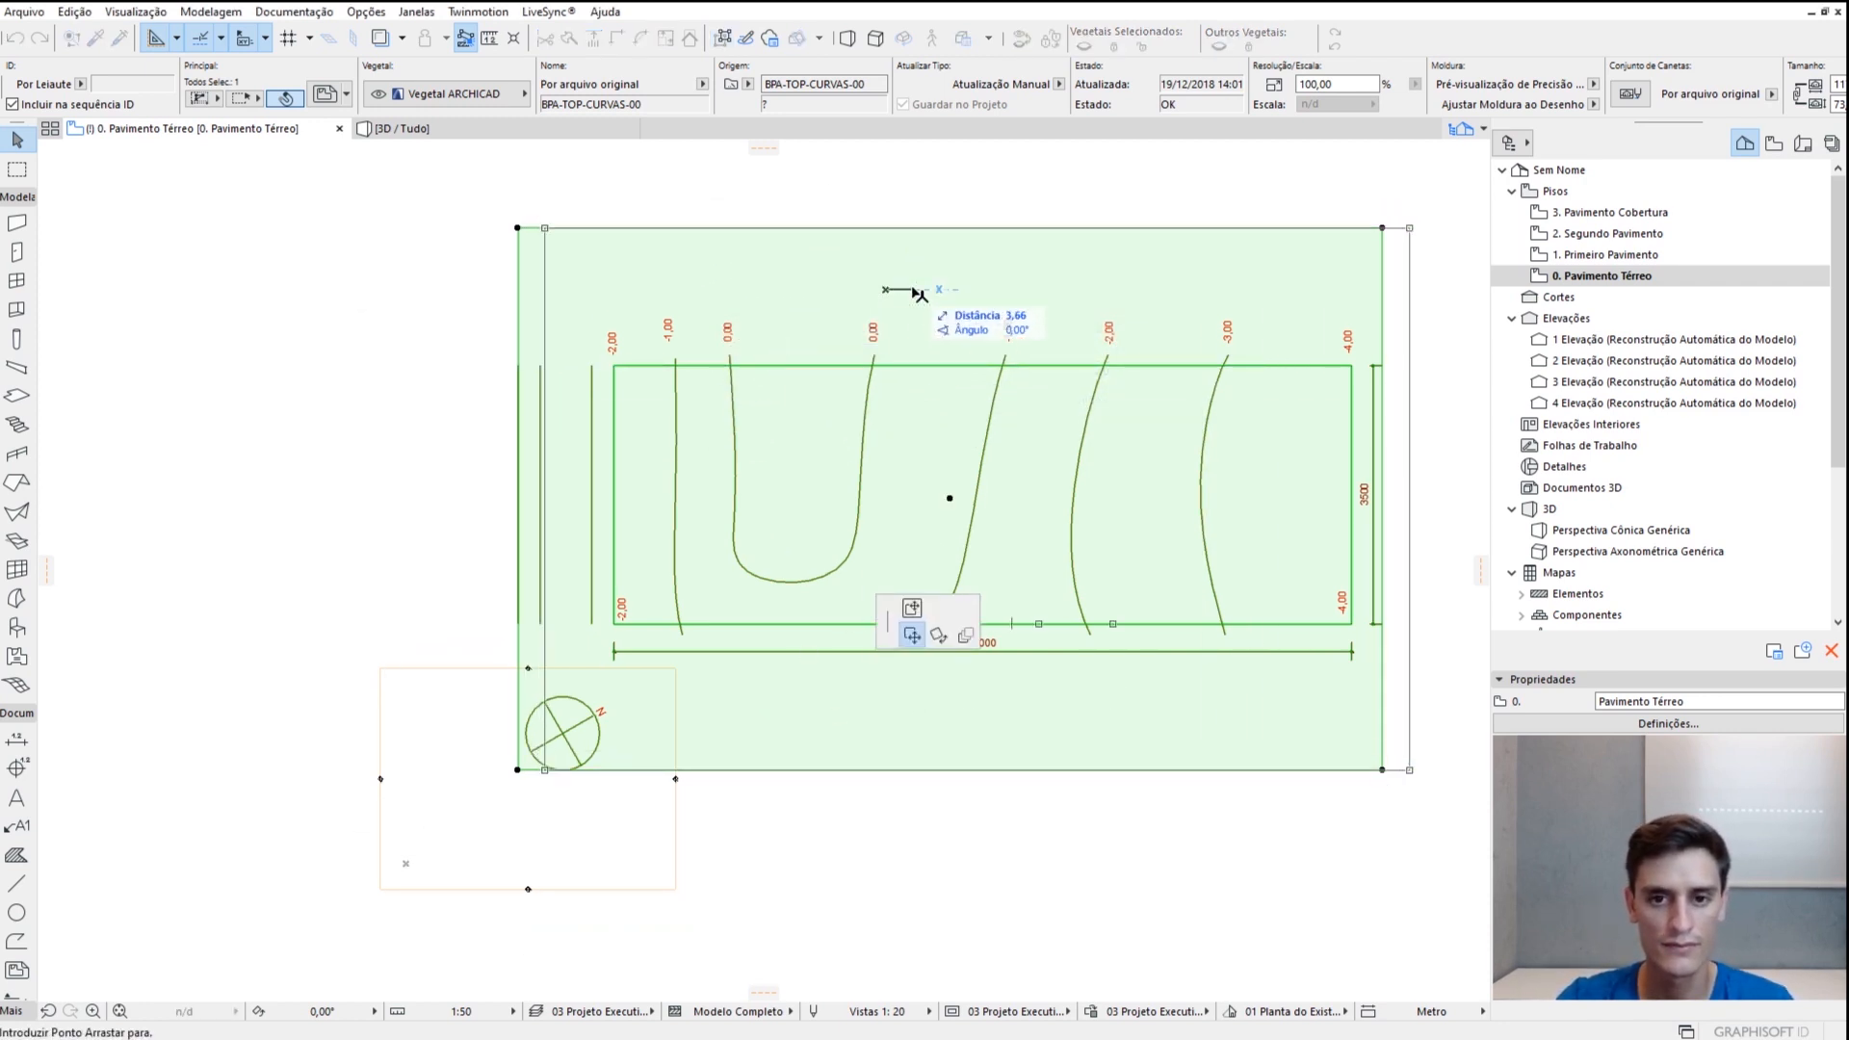
key("Escape")
key("Delete")
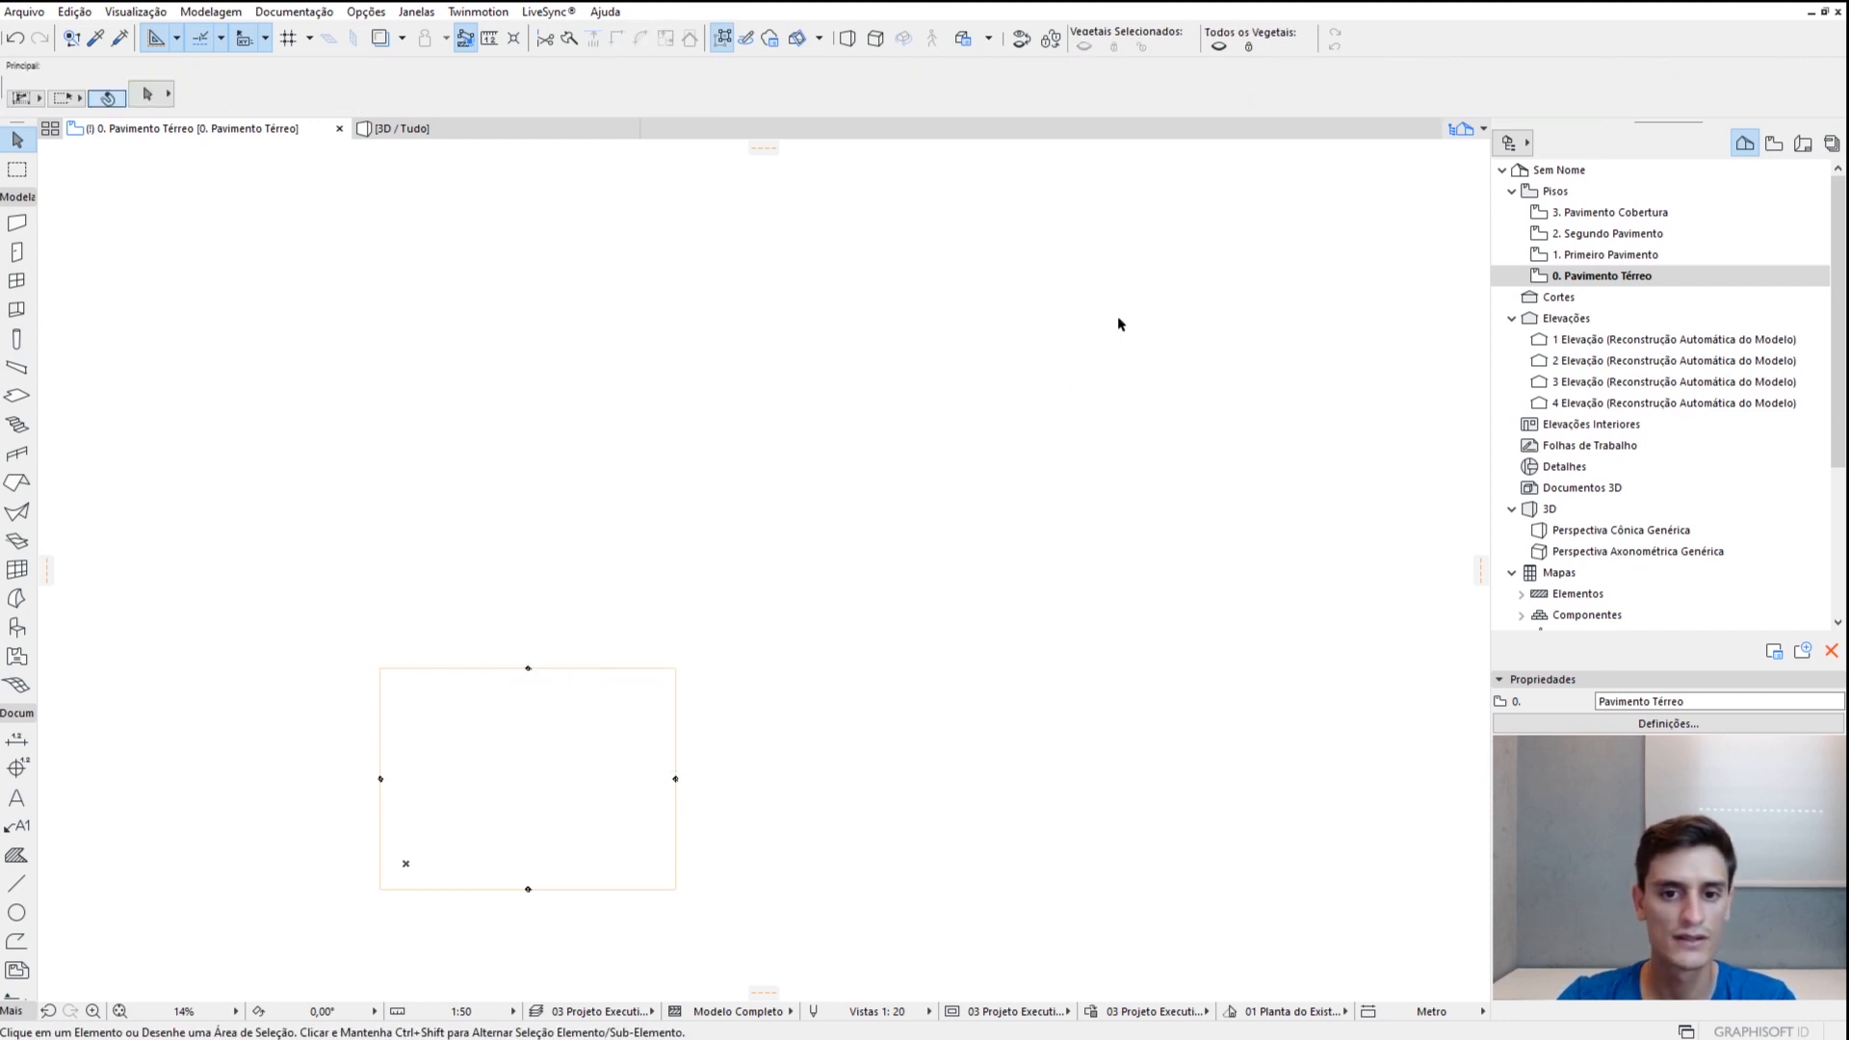
Set the renovation filter to 04 Nova Construção to show the exploded contour elements
left_click_drag(1144, 248, 520, 528)
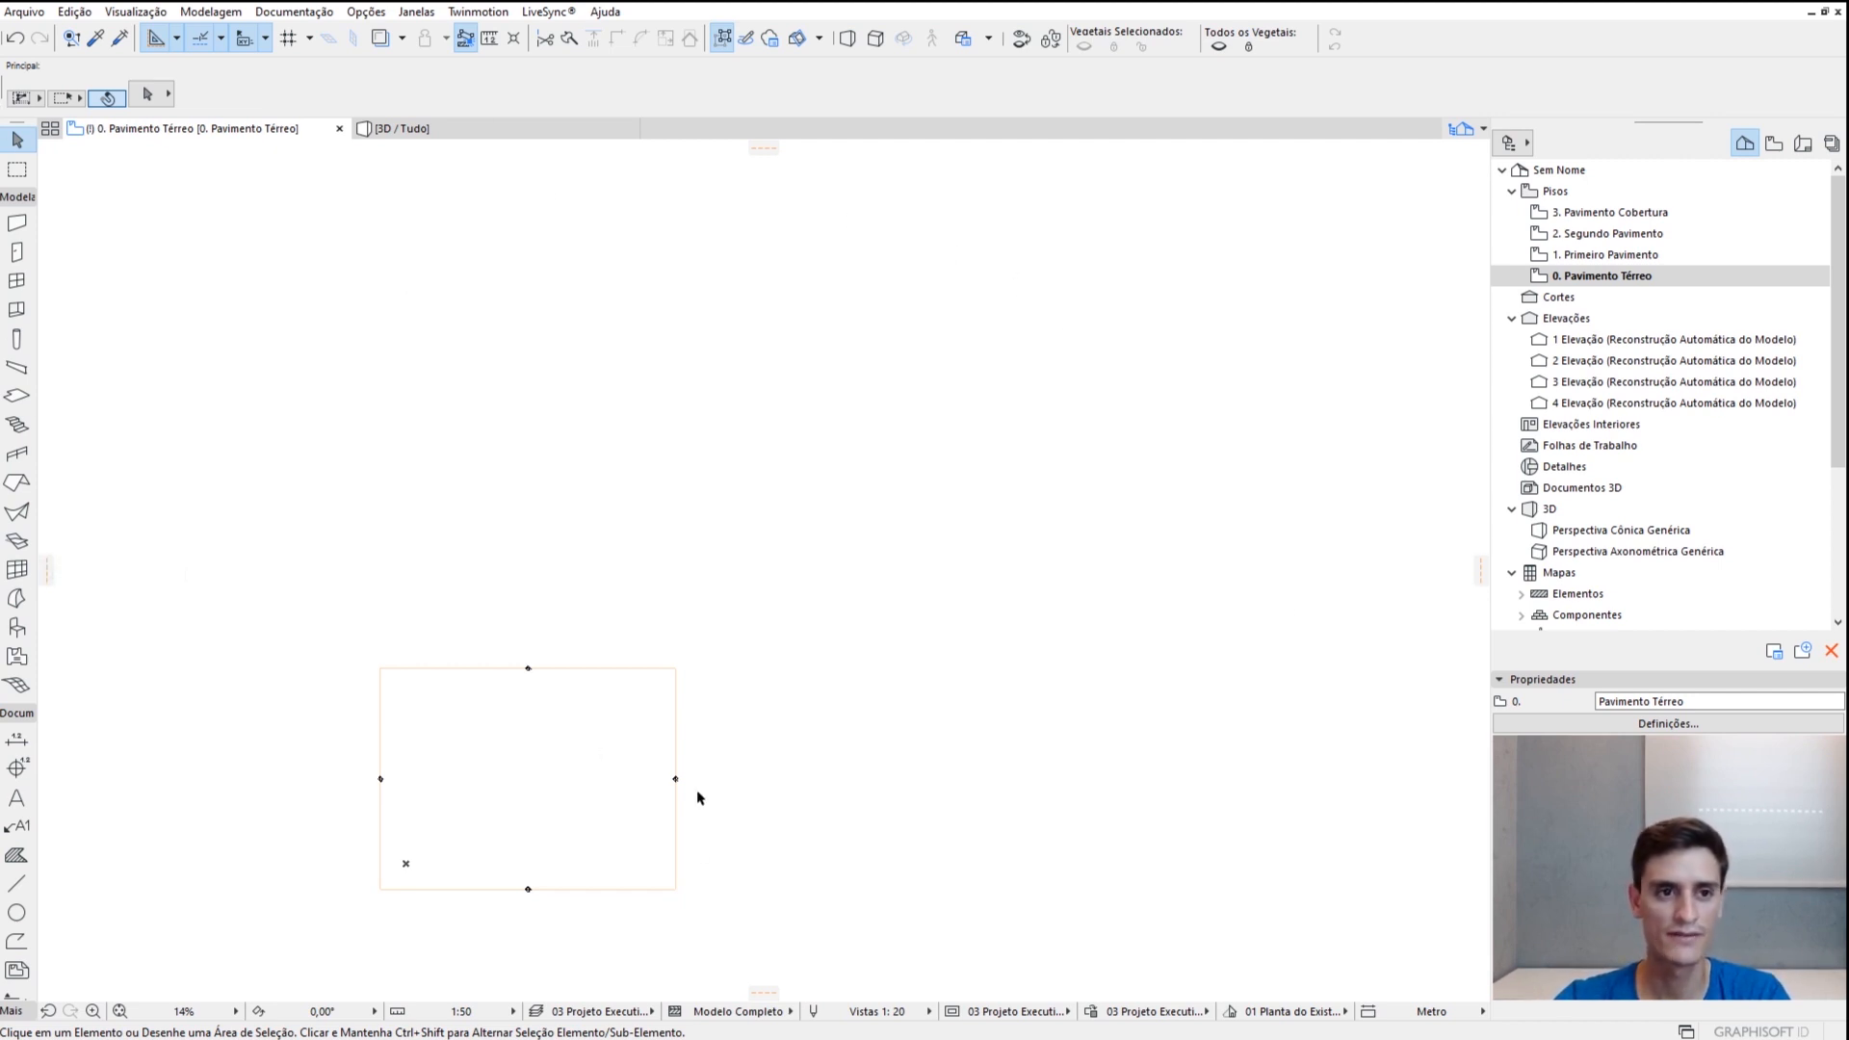
left_click(1292, 1013)
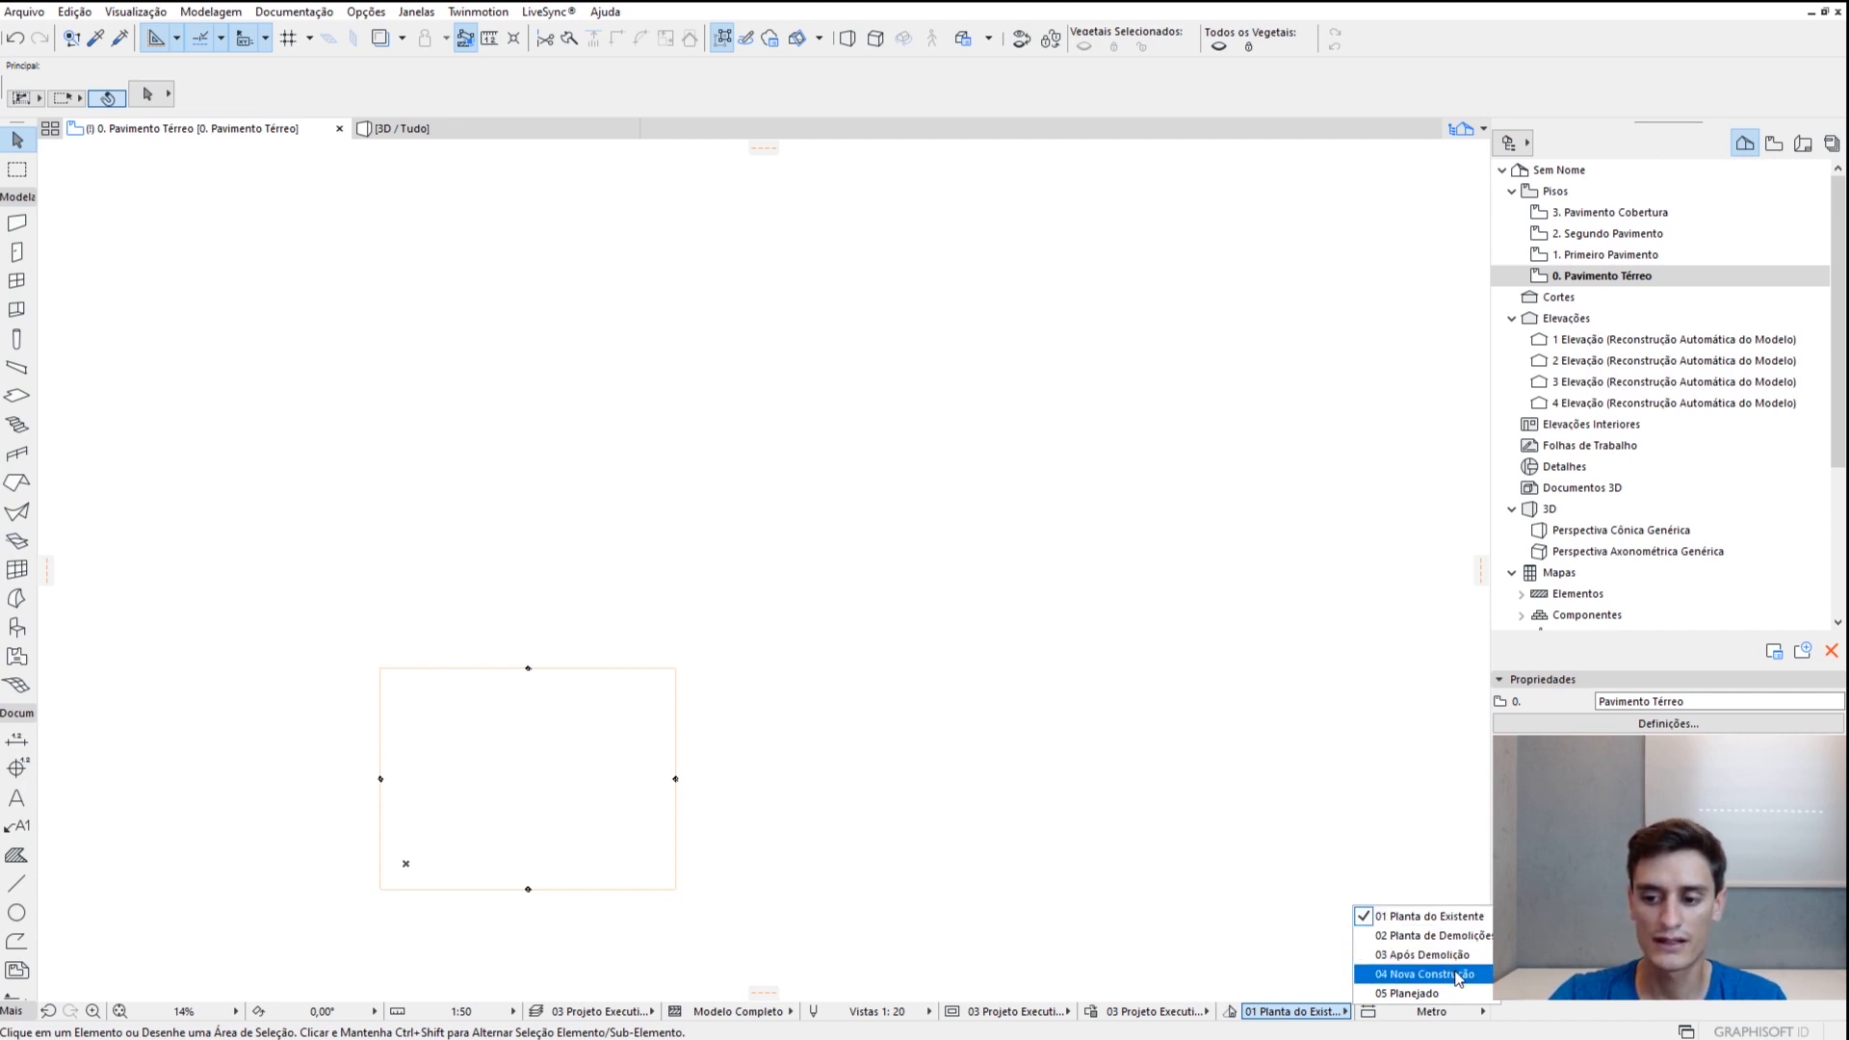
left_click(1423, 973)
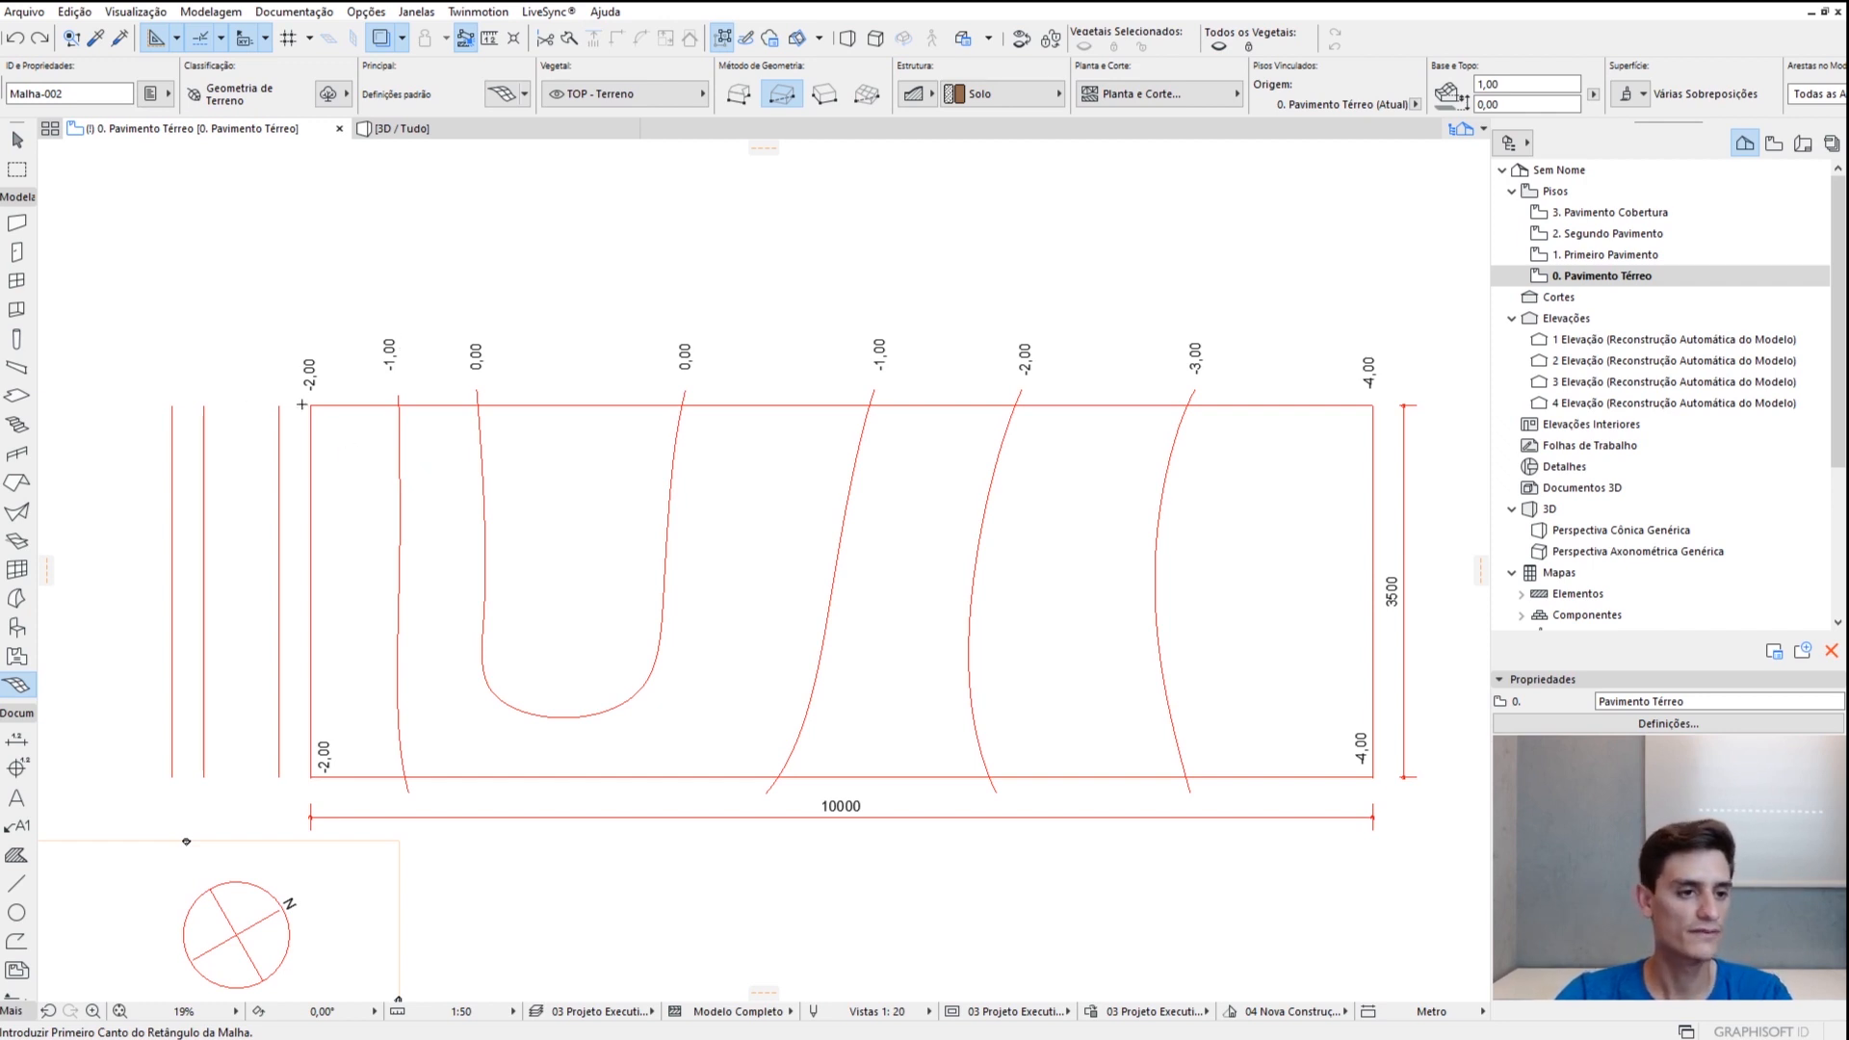
Draw a rectangular terrain mesh corner to corner over the 10000 by 3500 boundary of the contour plan
left_click(310, 406)
left_click(1372, 777)
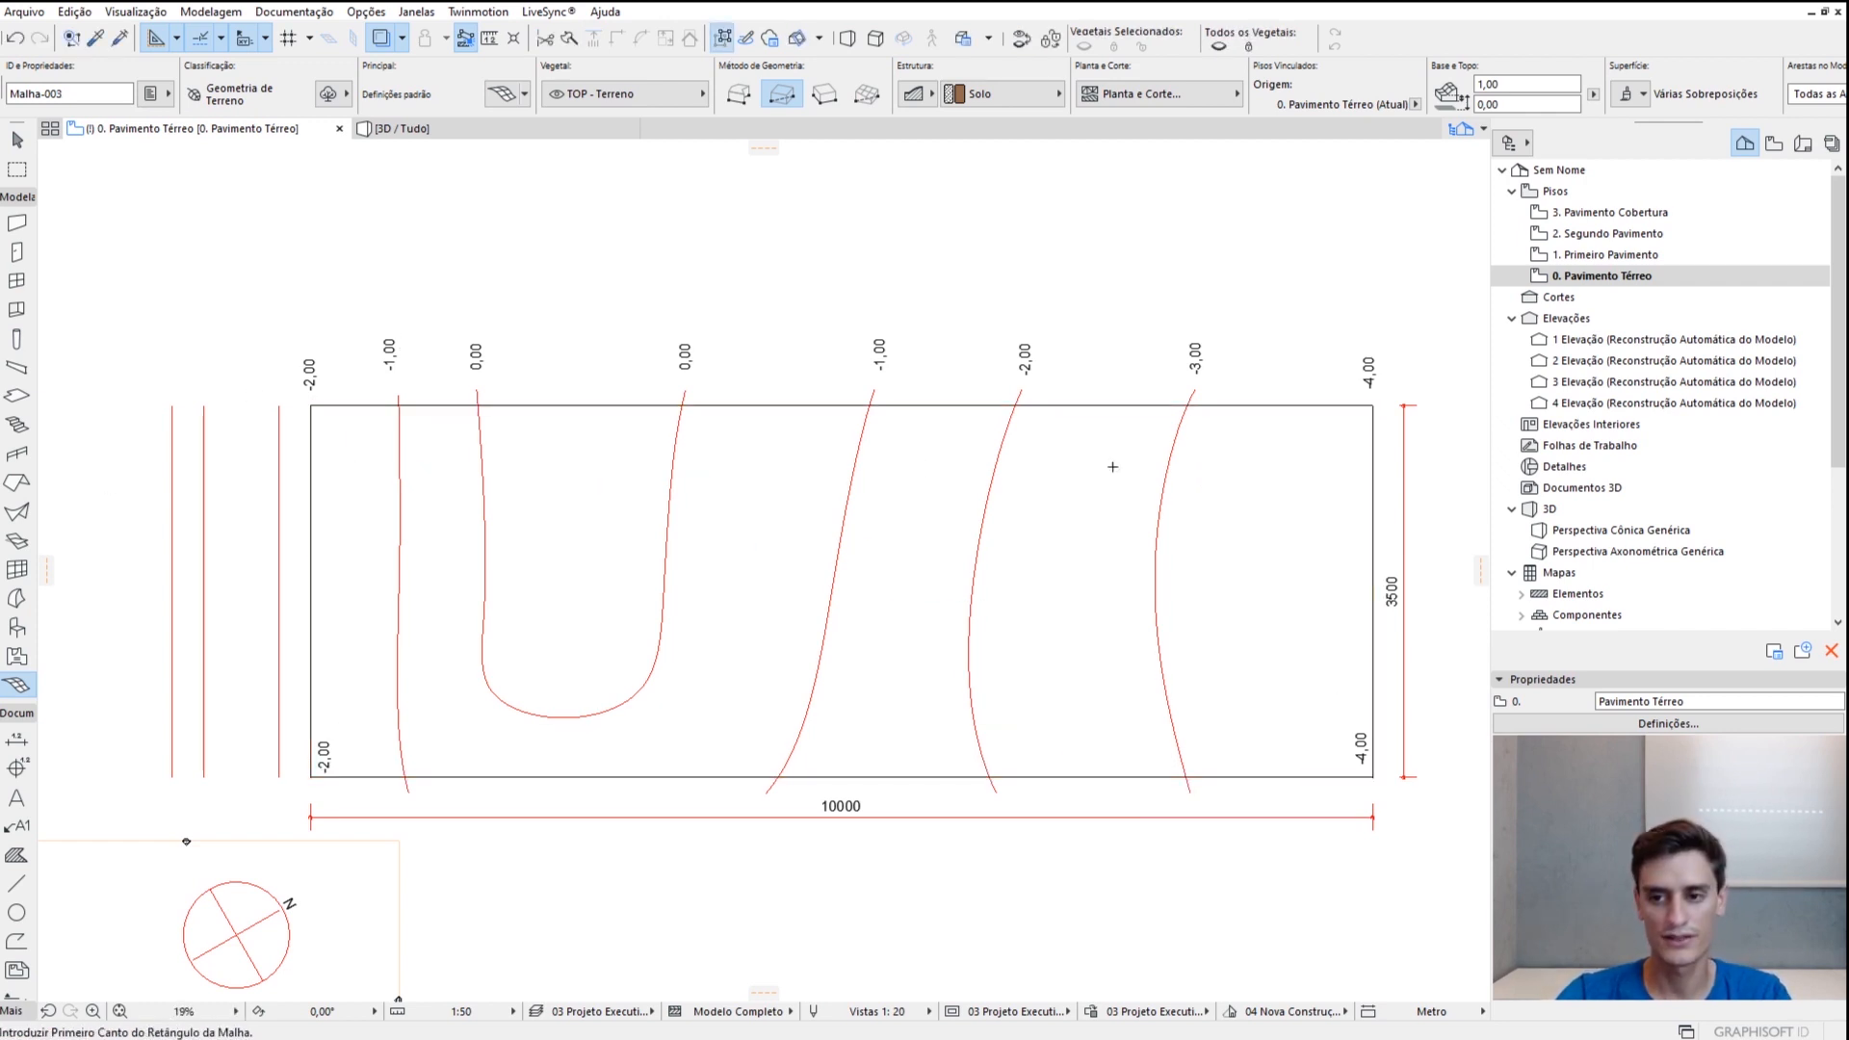
key("Escape")
Add the U-shaped 0,00 contour line to the terrain mesh as new mesh points, then deselect the mesh
left_click(776, 610)
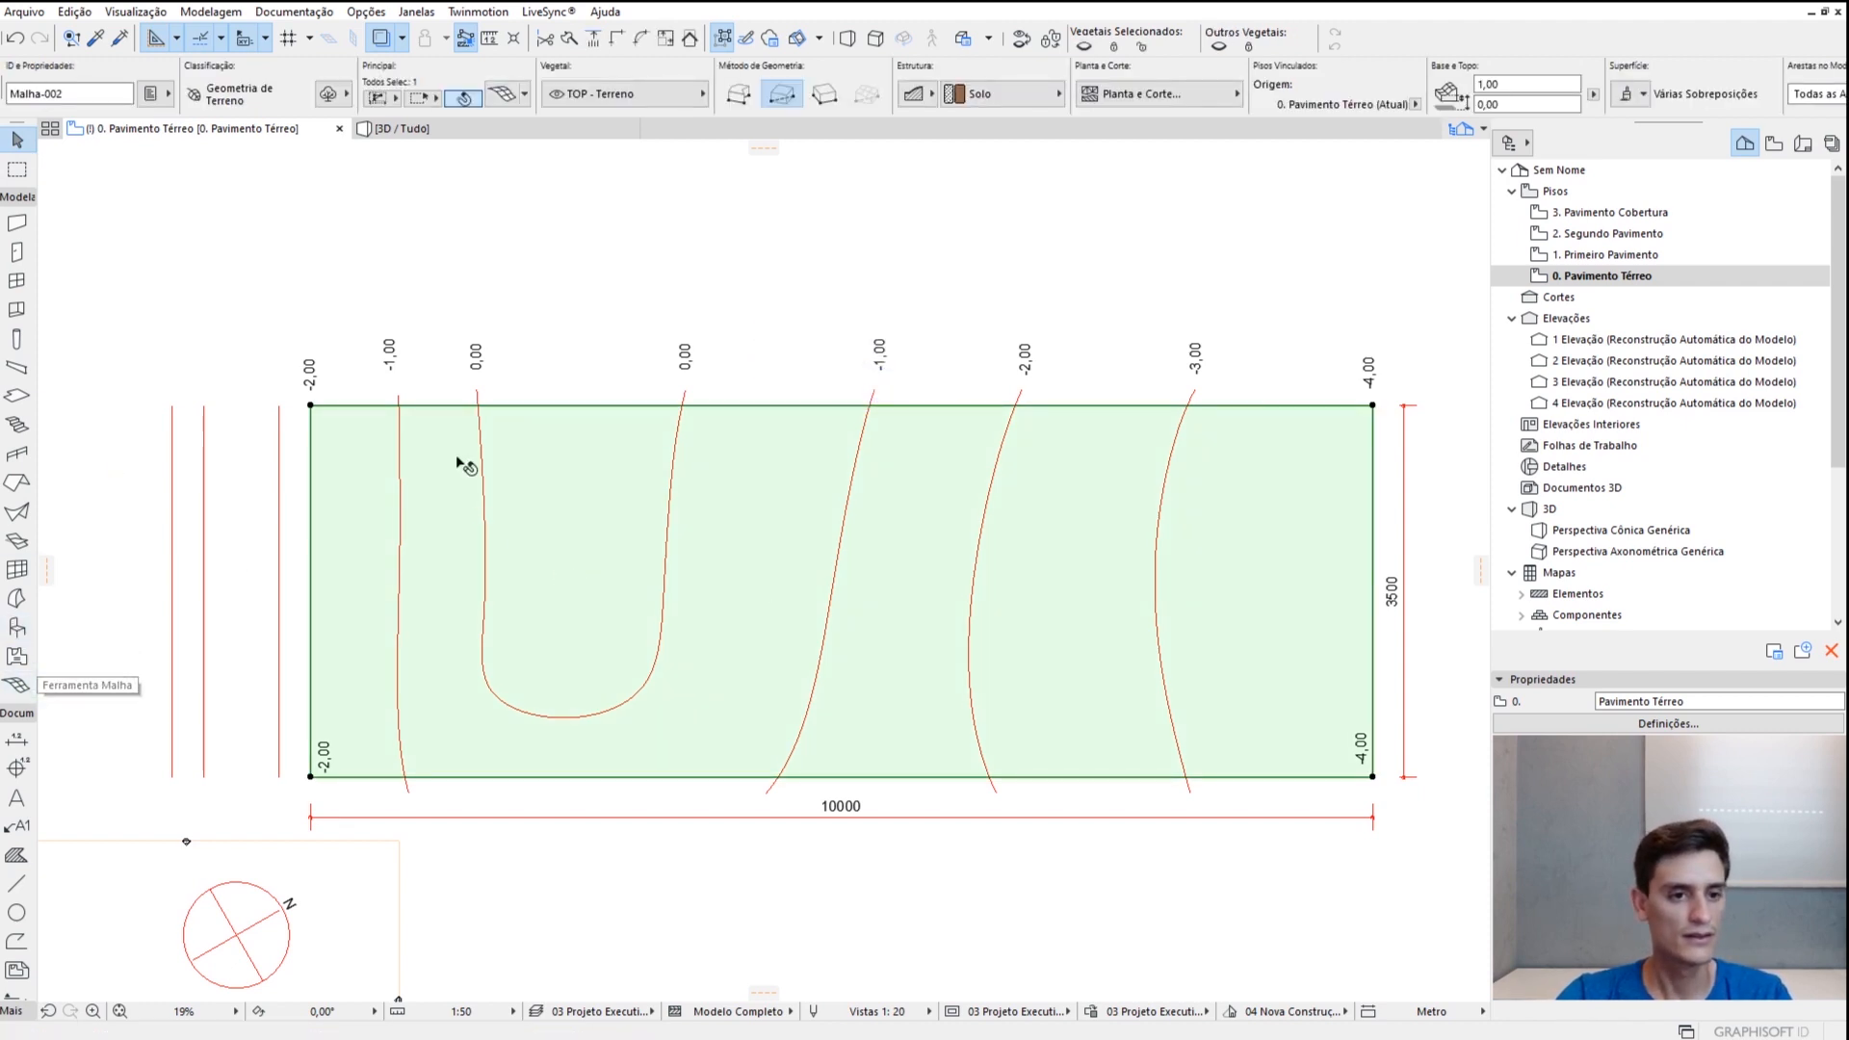
left_click(17, 685)
key("space")
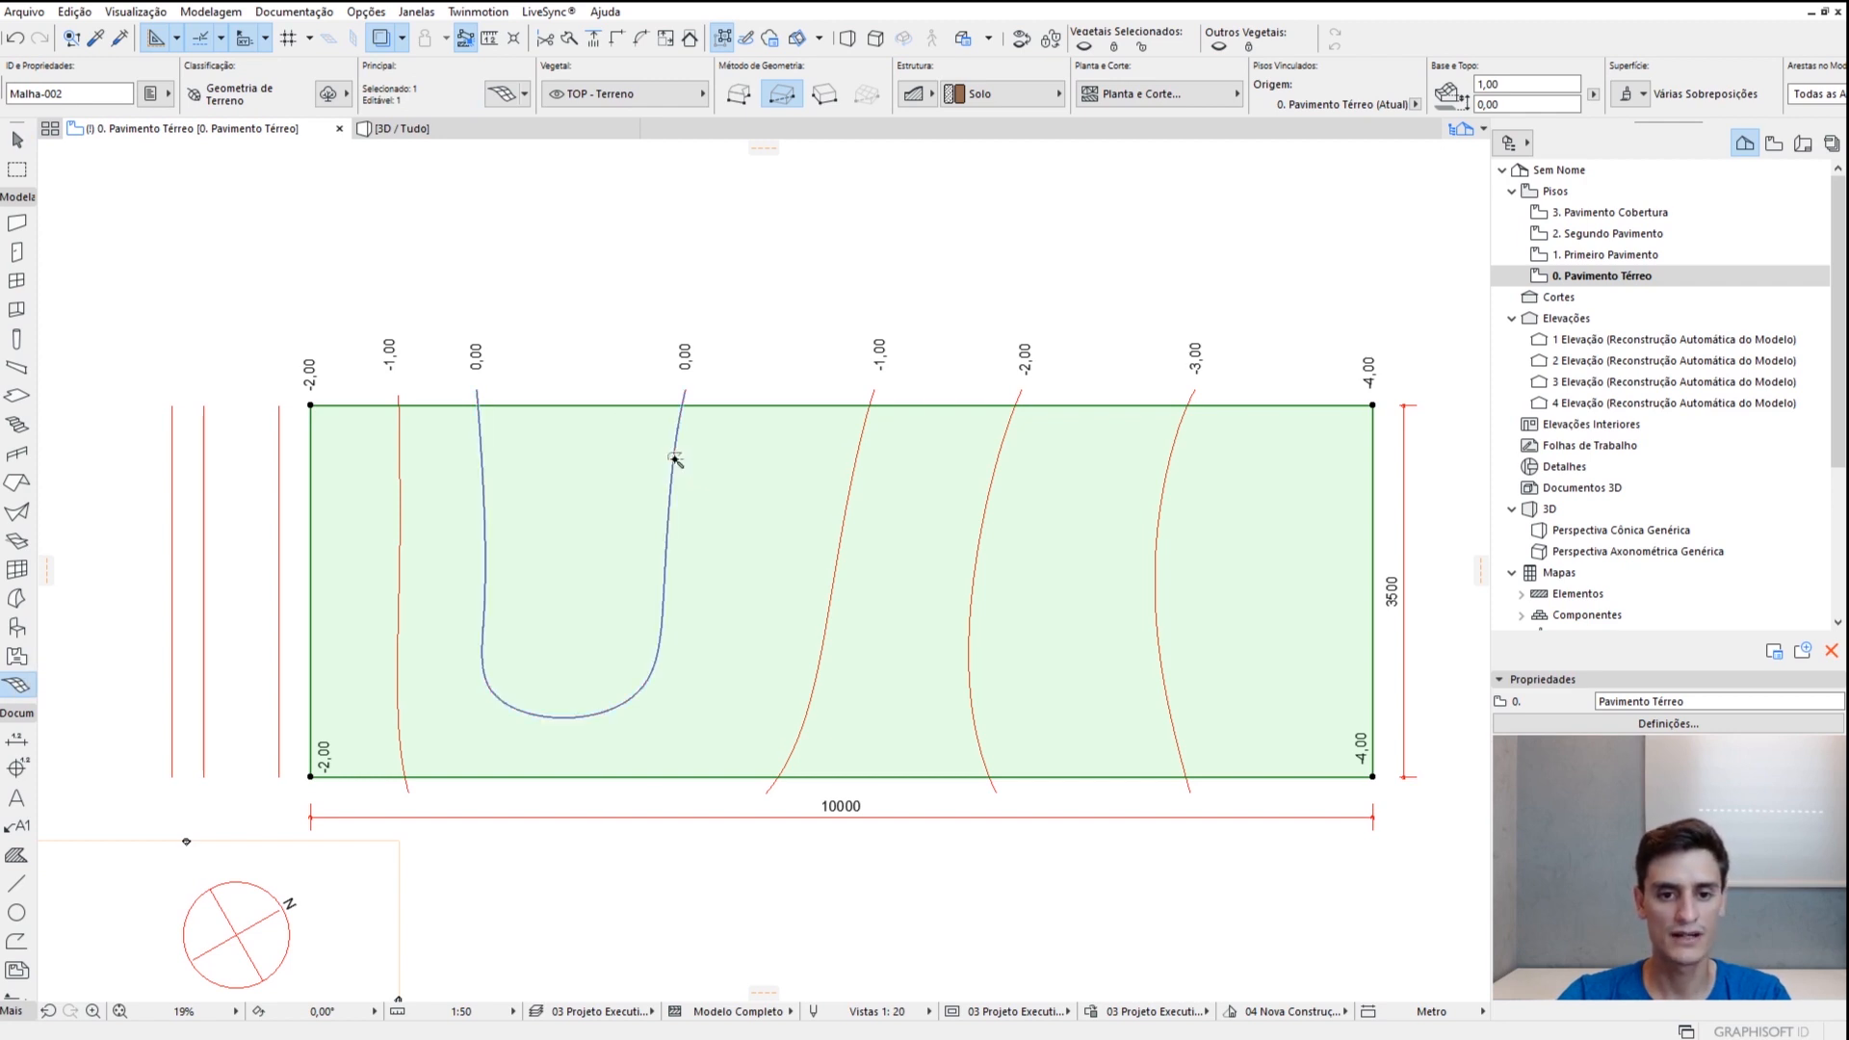
left_click(675, 457)
left_click(992, 420)
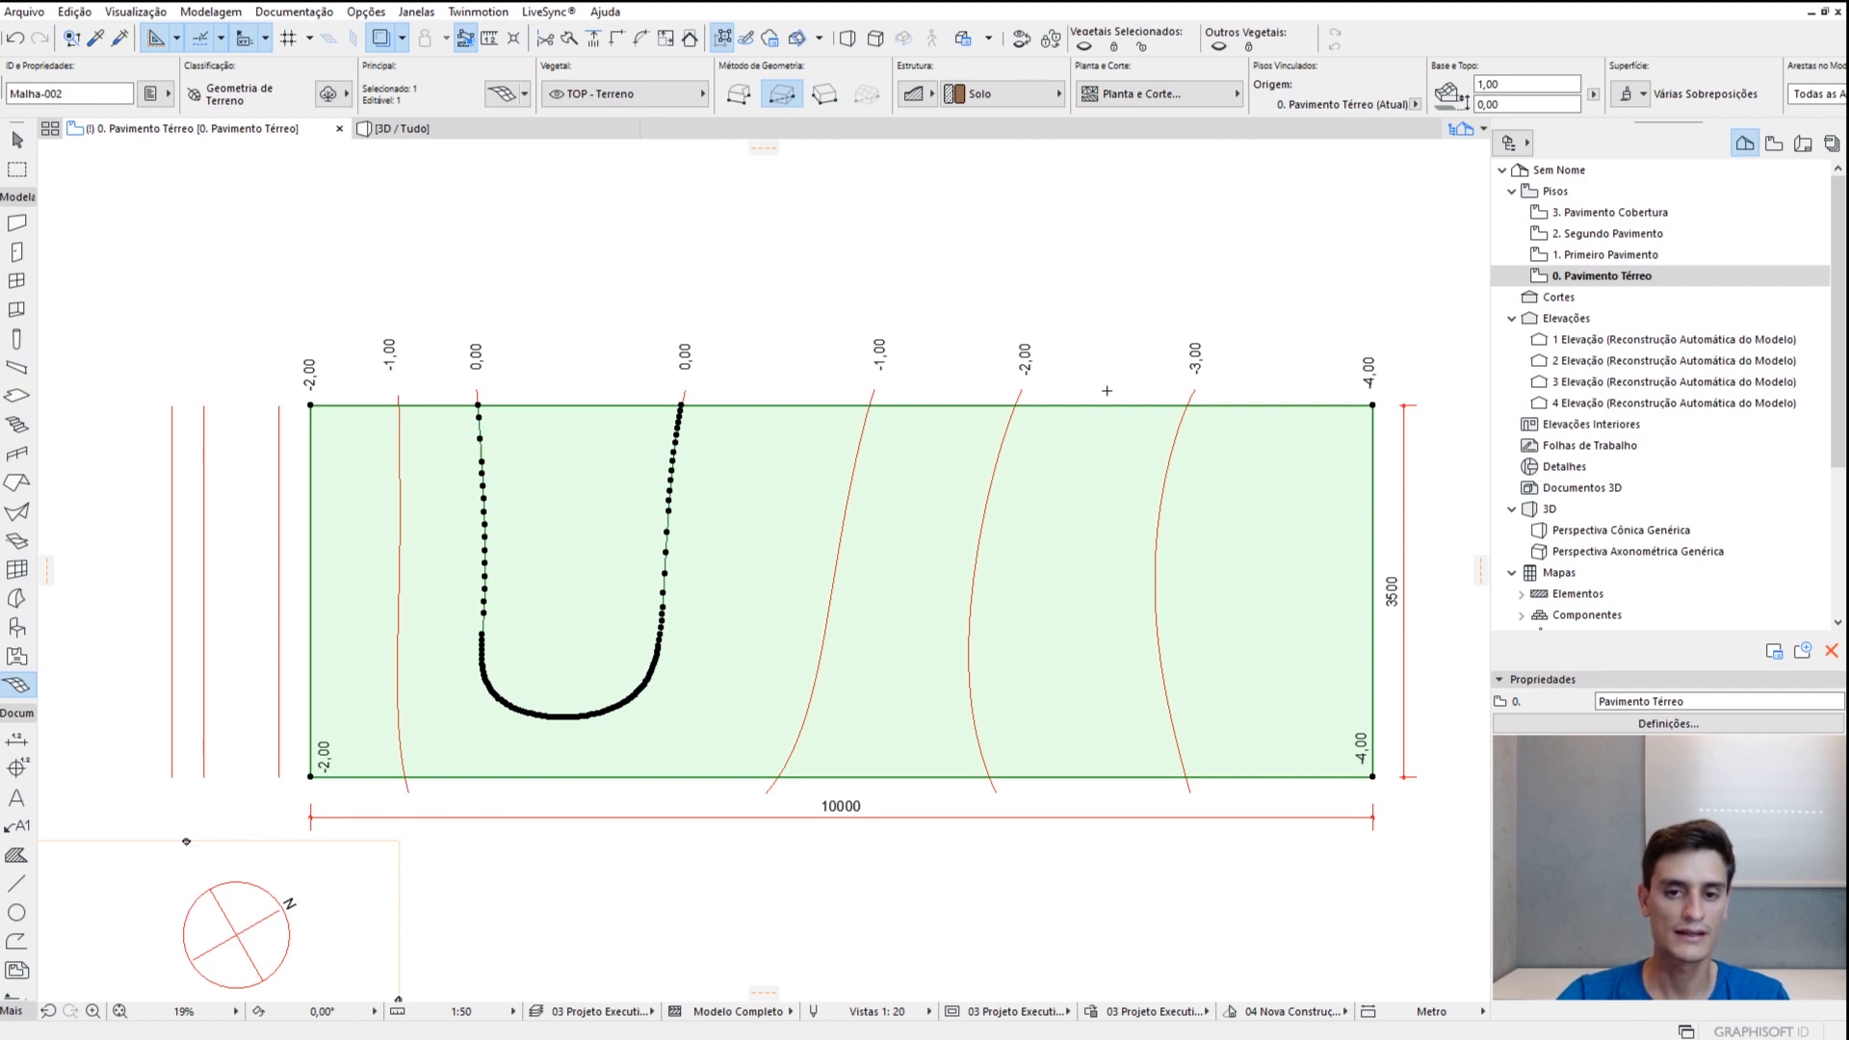
key("Escape")
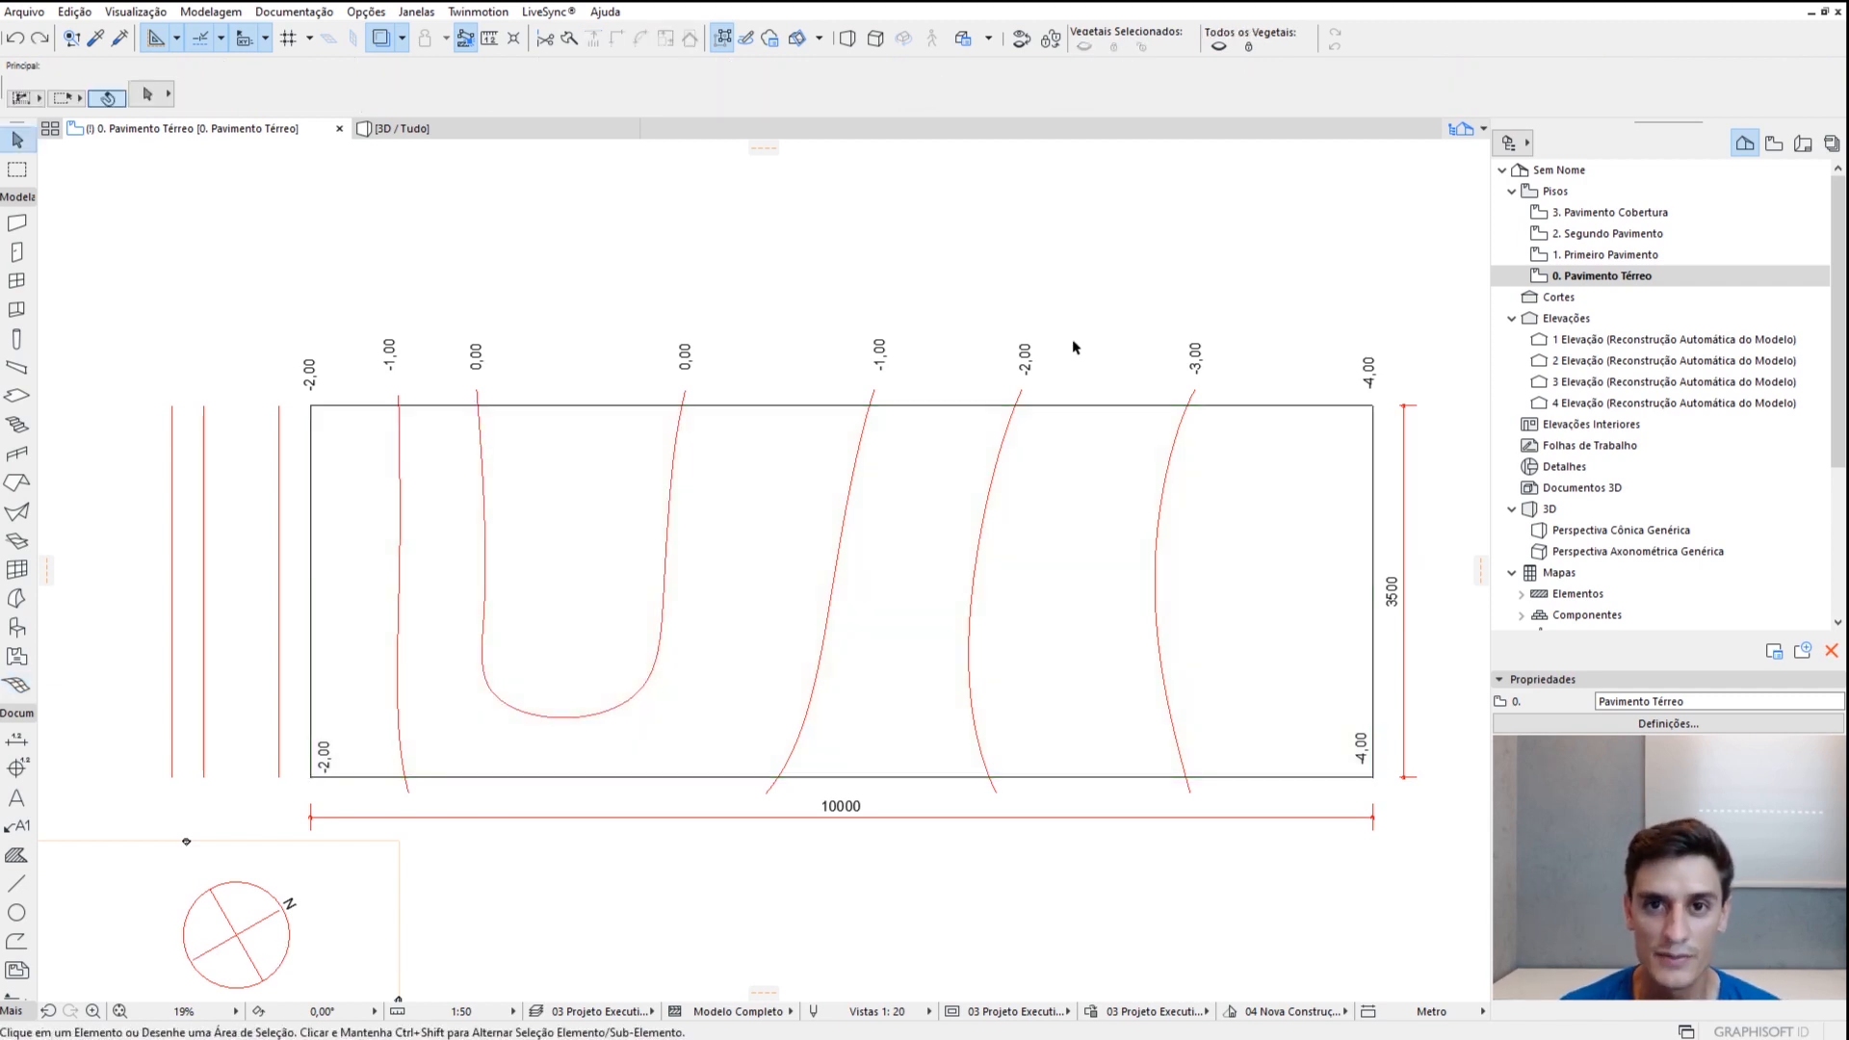